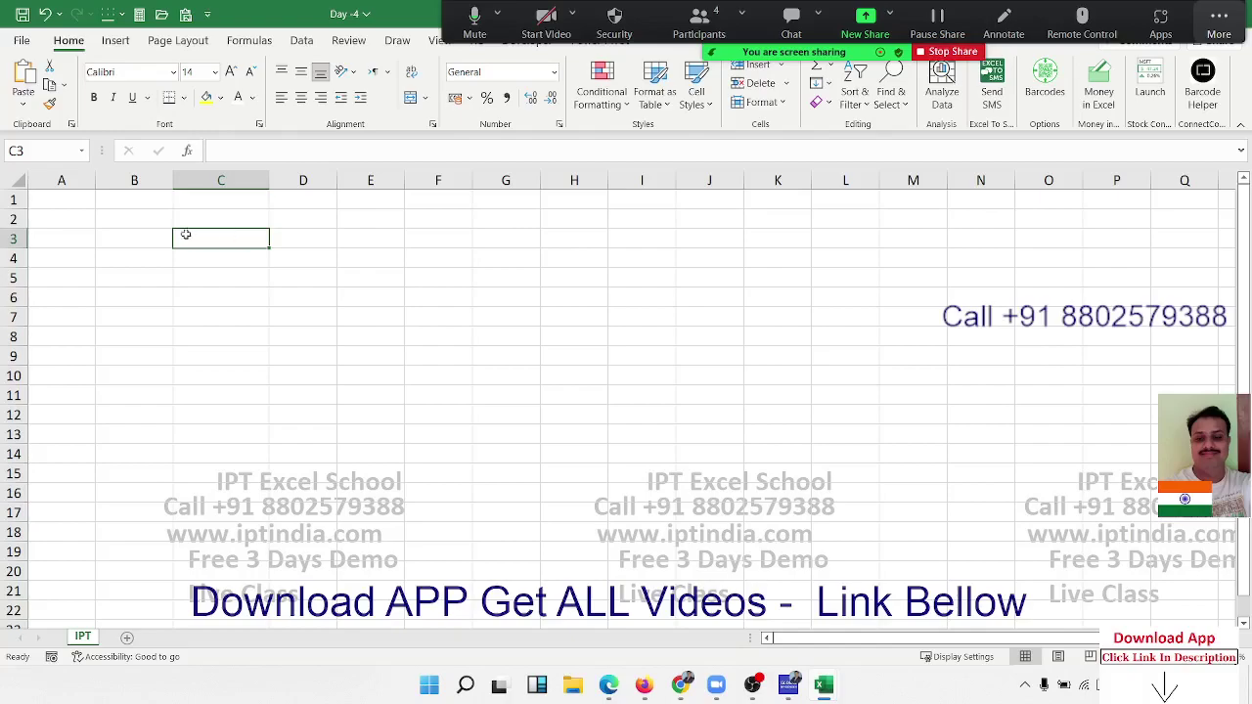
# Duplicate the IPT sheet as IPT (2), then go back to the original IPT sheet
pyautogui.keyDown('ctrl'); pyautogui.moveTo(82, 638); pyautogui.dragTo(109, 642); pyautogui.keyUp('ctrl')
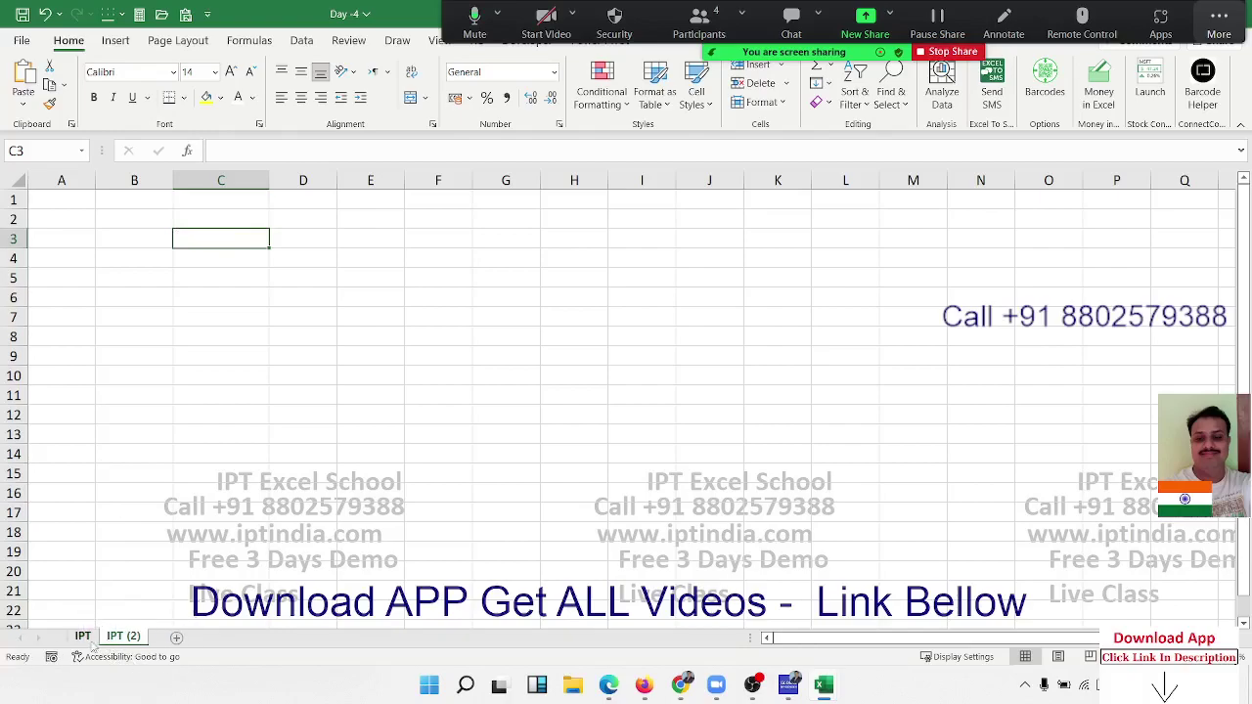
pyautogui.click(84, 637)
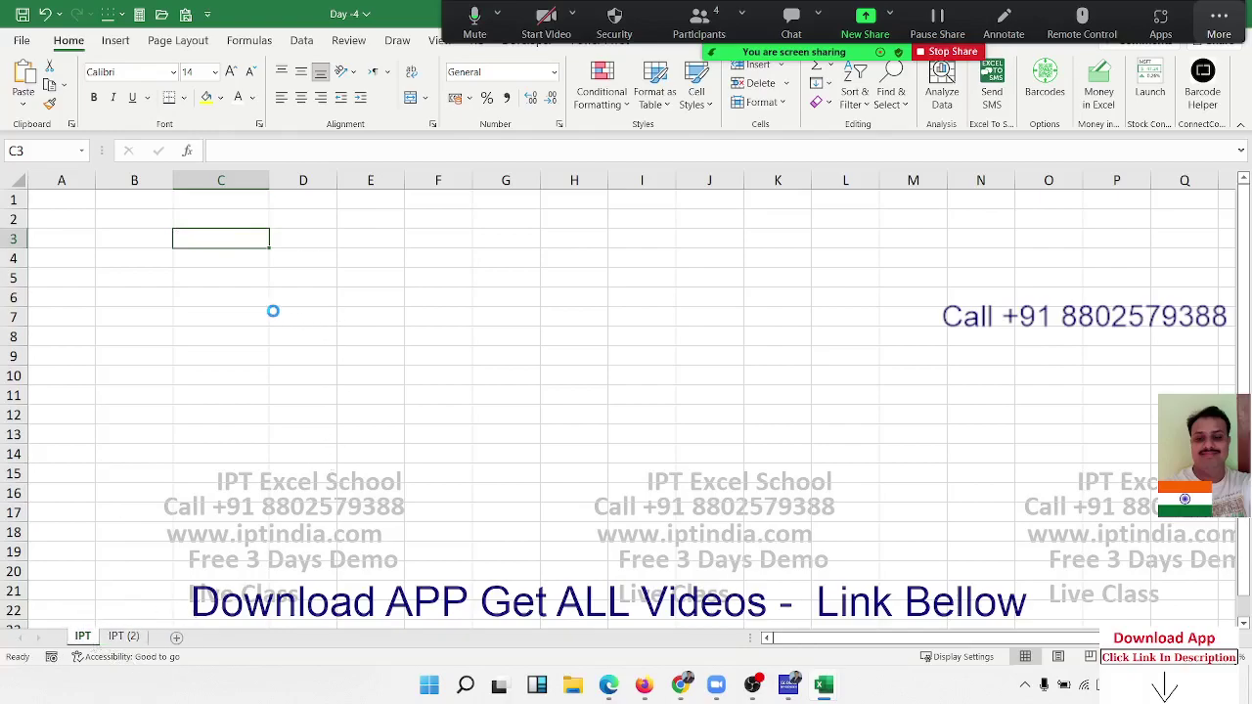
pyautogui.keyDown('ctrl'); pyautogui.scroll(5, 271, 310); pyautogui.keyUp('ctrl')
# Enter 20 in B2 and 30 in C2
pyautogui.click(226, 263)
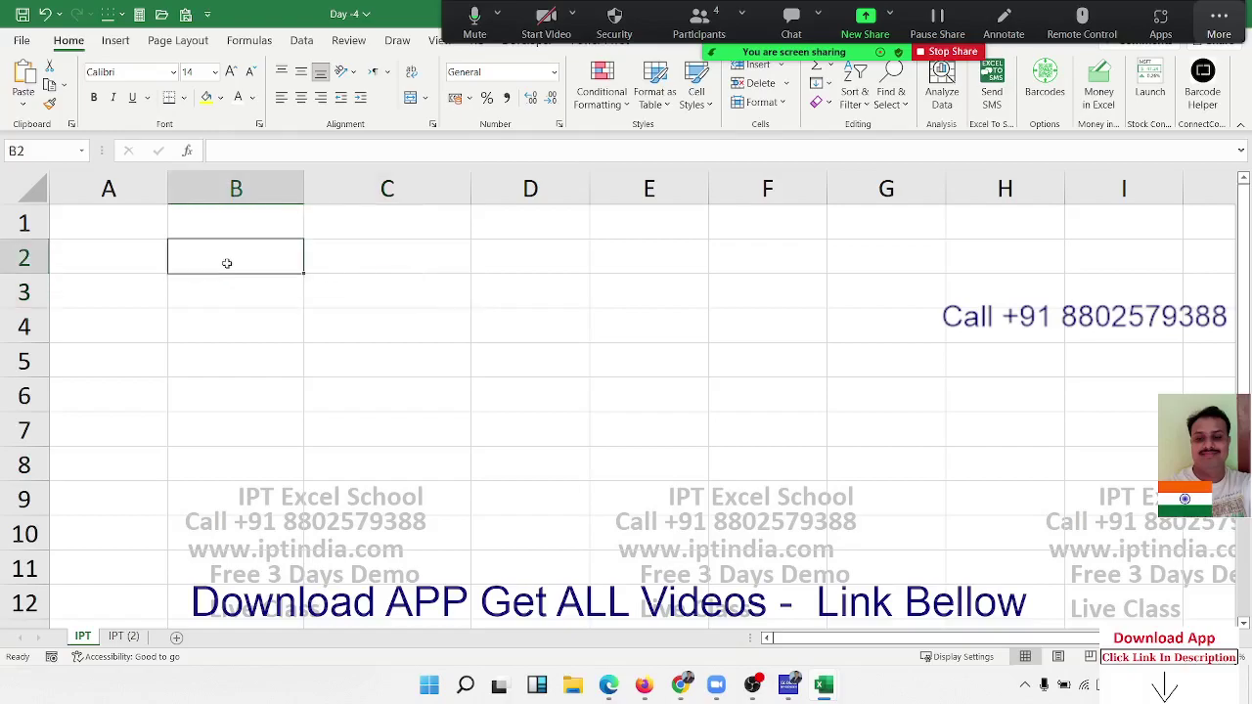
pyautogui.write('20')
pyautogui.press('Return')
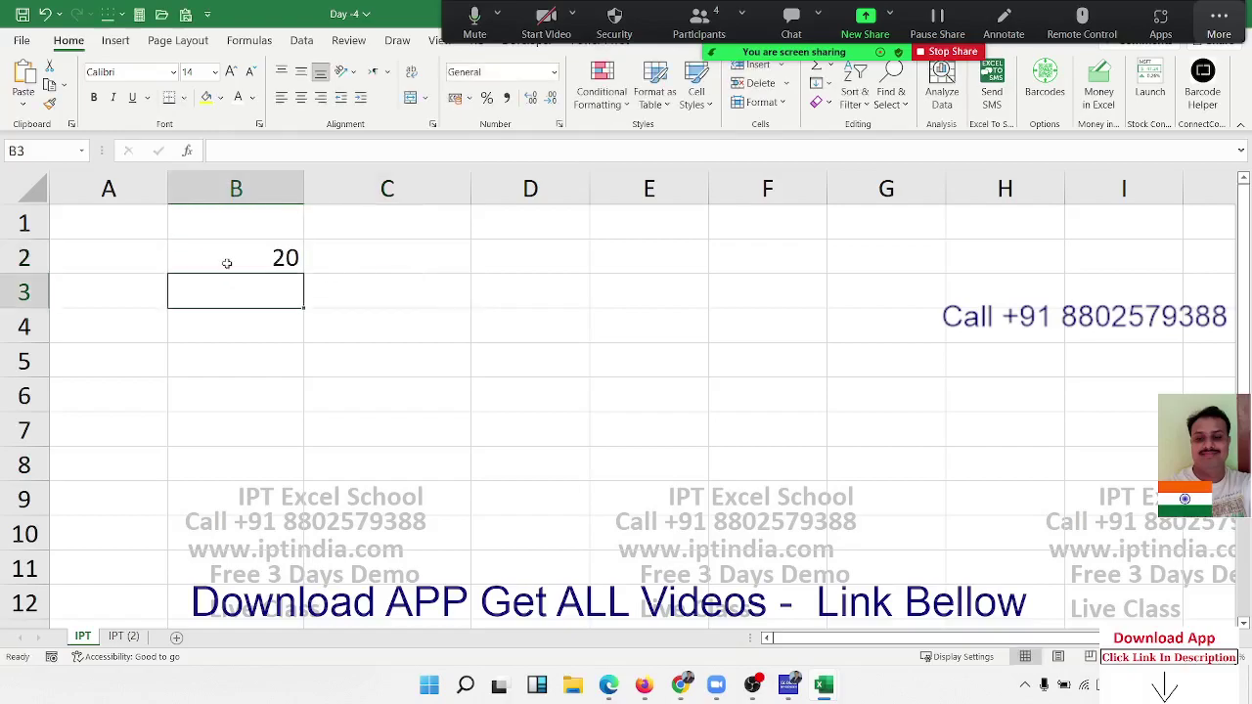
pyautogui.press('Up')
pyautogui.press('Right')
pyautogui.press('Right')
pyautogui.press('Left')
pyautogui.write('30')
pyautogui.press('Return')
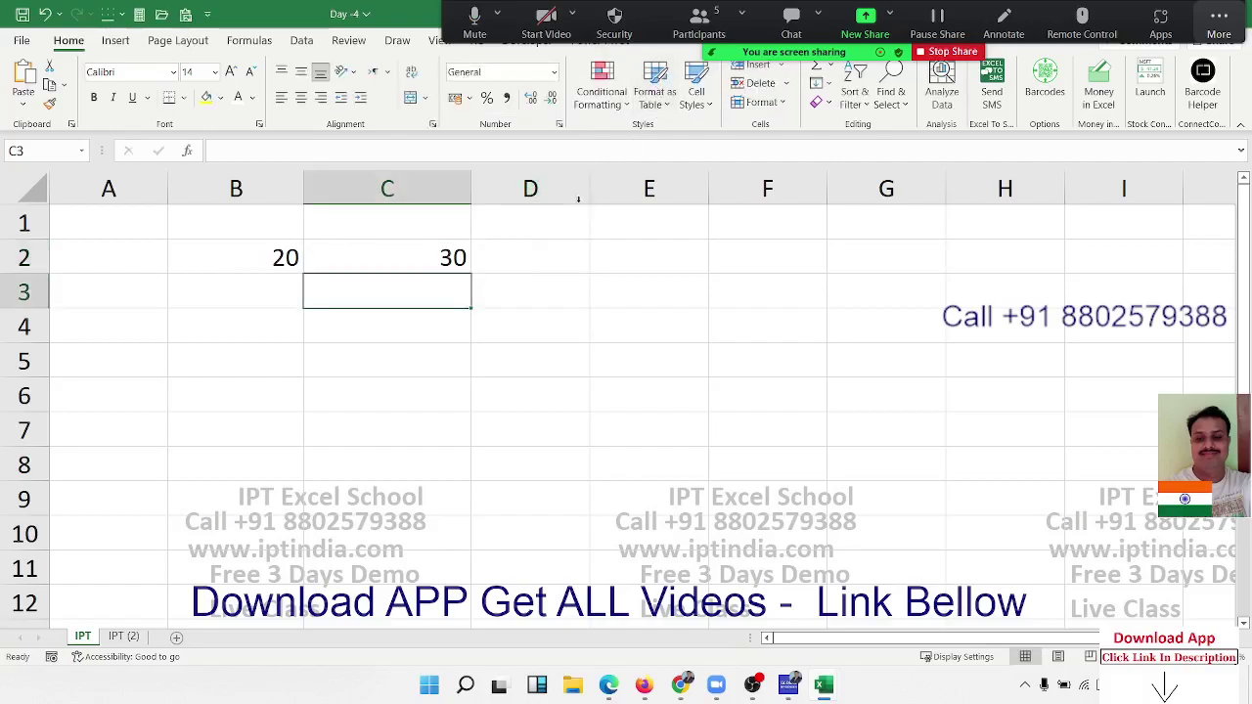
# Total B2 and C2 in D2 with =SUM(B2:C2), giving 50
pyautogui.click(554, 237)
pyautogui.click(554, 243)
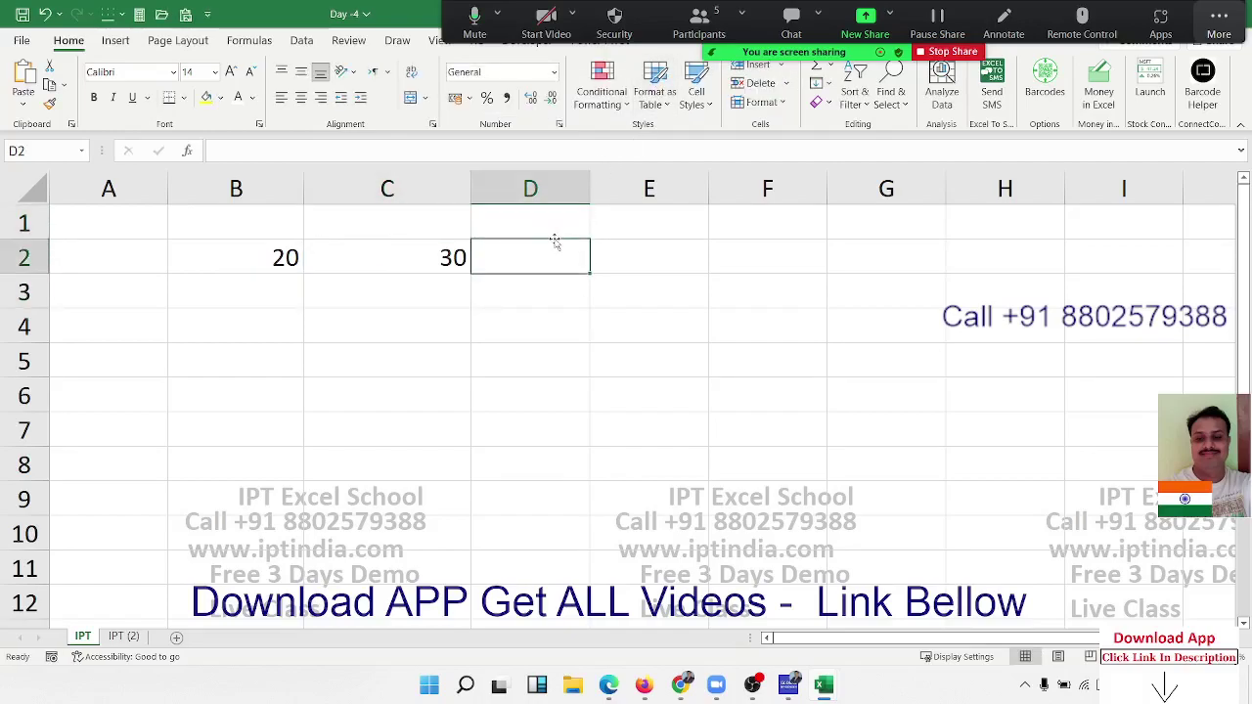
pyautogui.write('=sum')
pyautogui.press('Tab')
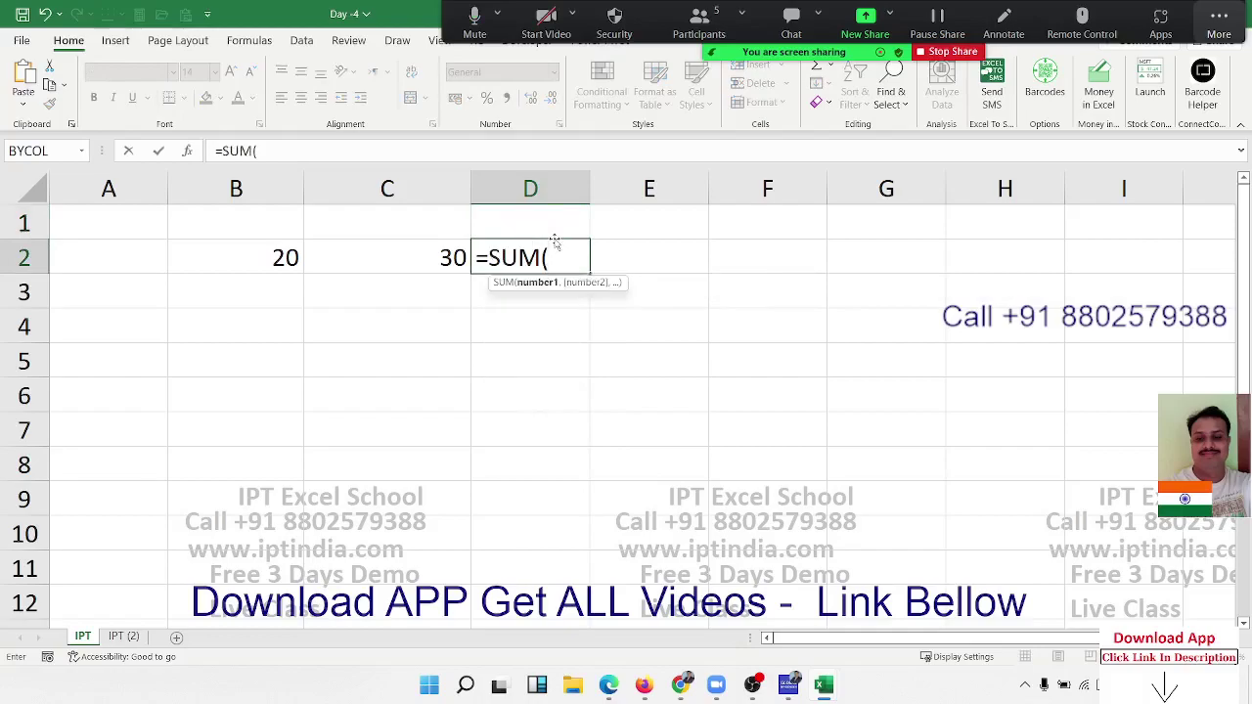
pyautogui.press('Left')
pyautogui.hotkey('shift', 'Left')
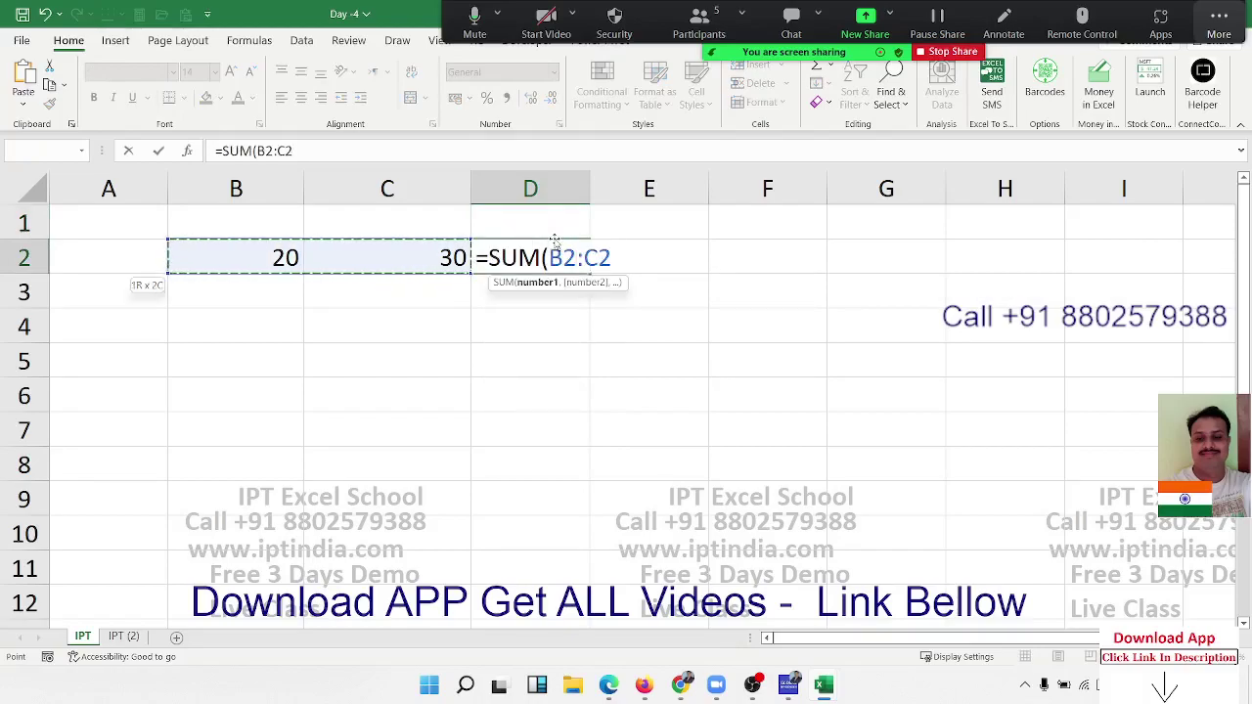
pyautogui.press('Return')
pyautogui.press('Up')
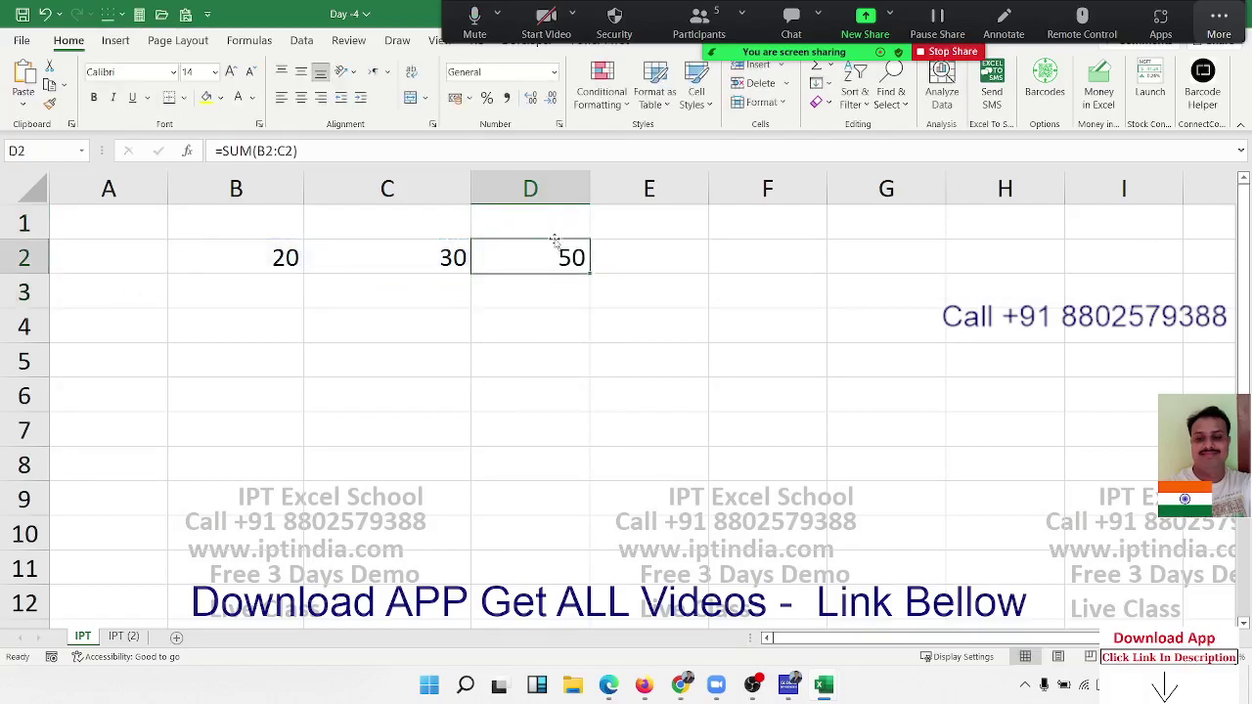
pyautogui.doubleClick(555, 241)
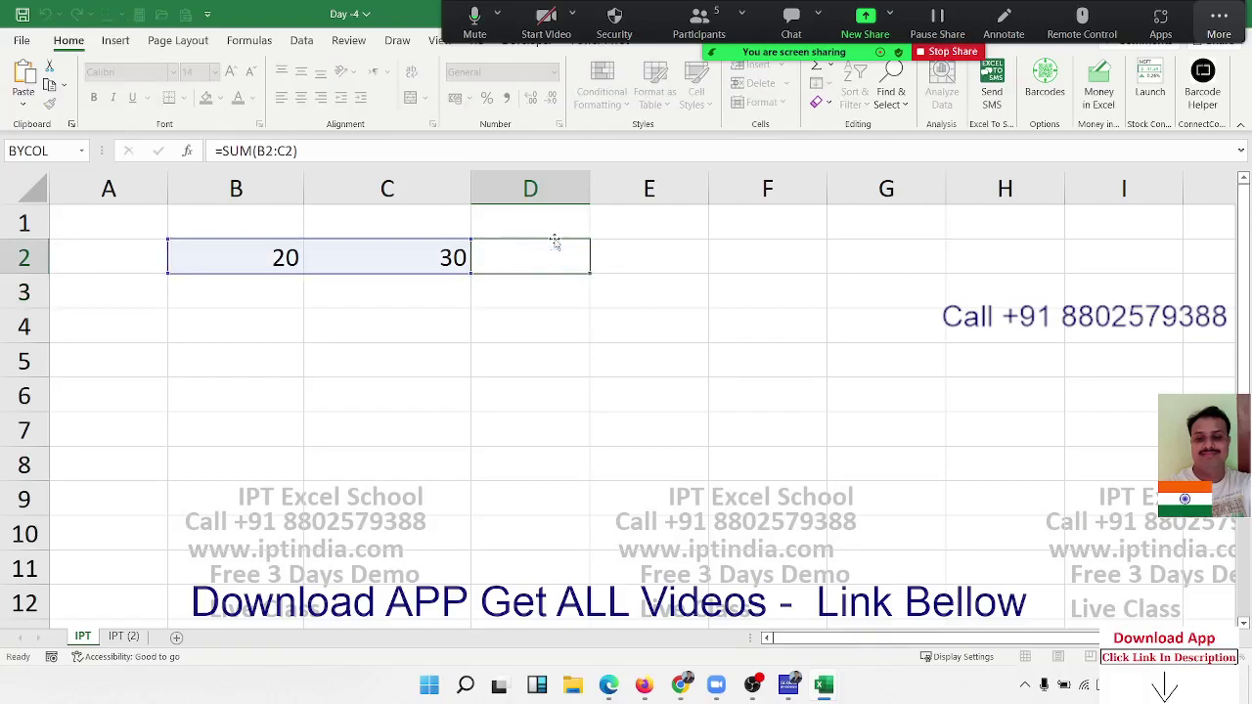
pyautogui.press('Escape')
# Browse the Logical and Date & Time function lists on the Formulas tab
pyautogui.click(256, 41)
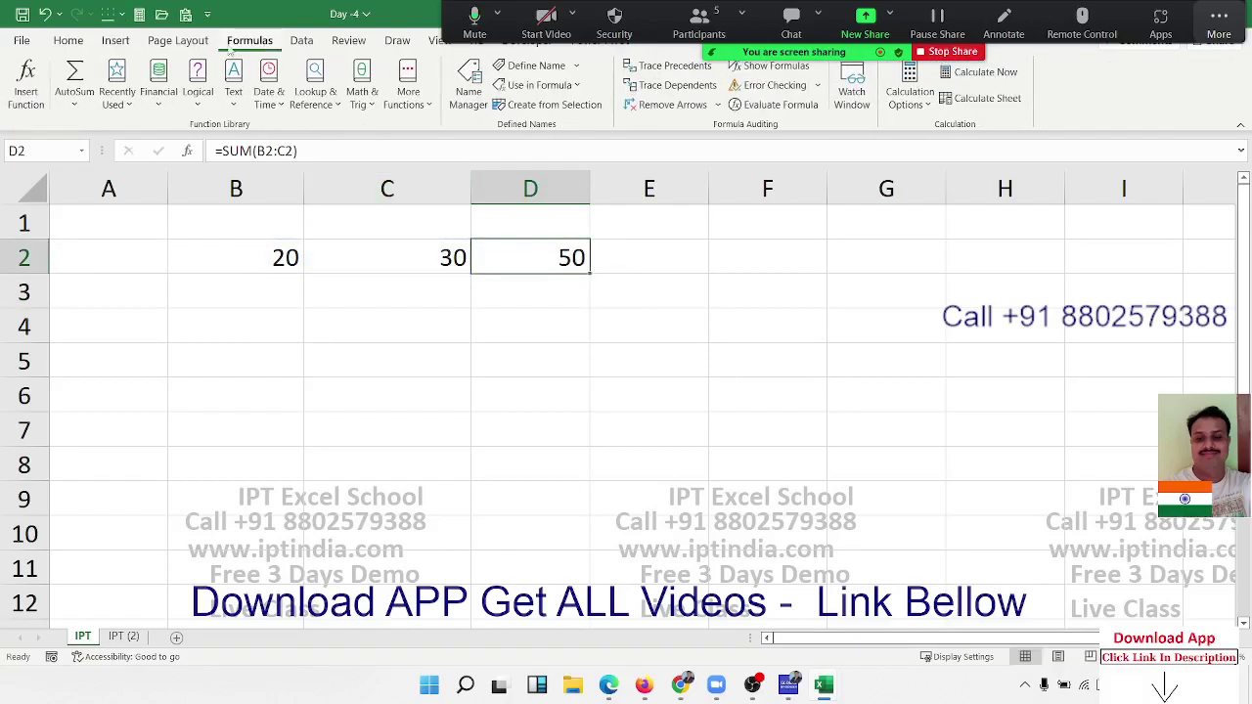
pyautogui.click(197, 96)
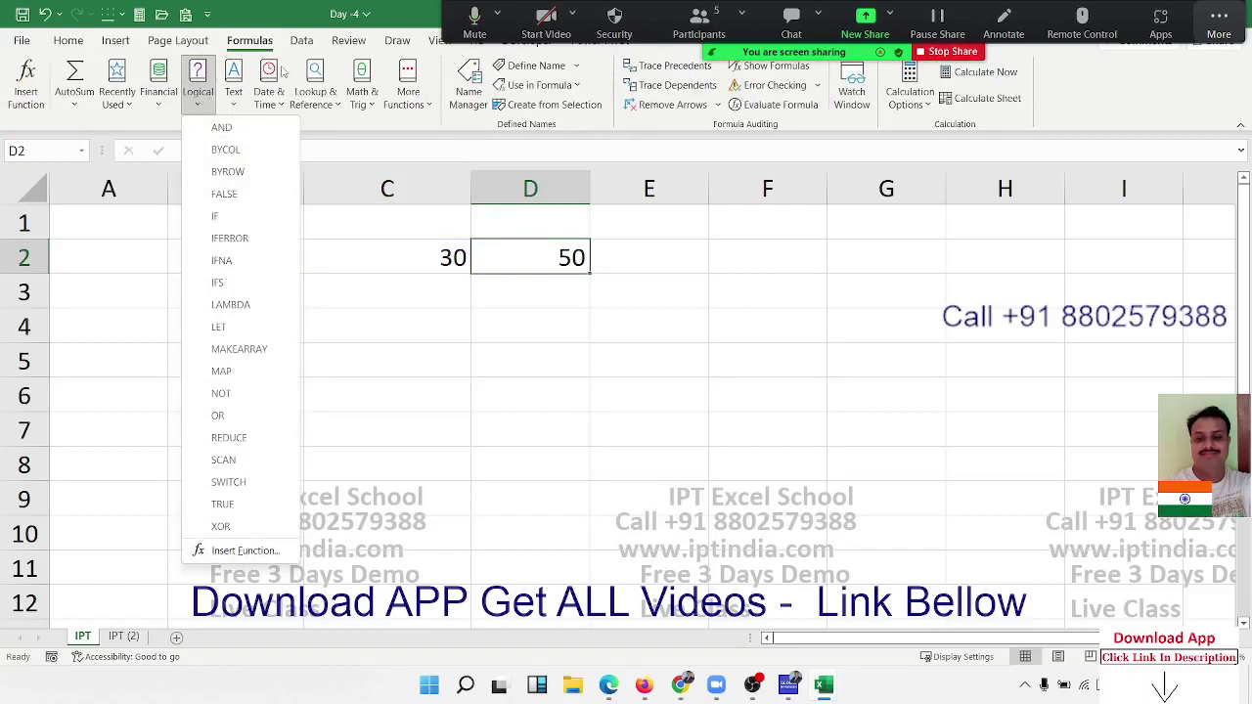
pyautogui.click(265, 93)
pyautogui.click(265, 93)
# Build =B2+C2 in D3 by referencing B2 and C2, returning 50
pyautogui.click(578, 294)
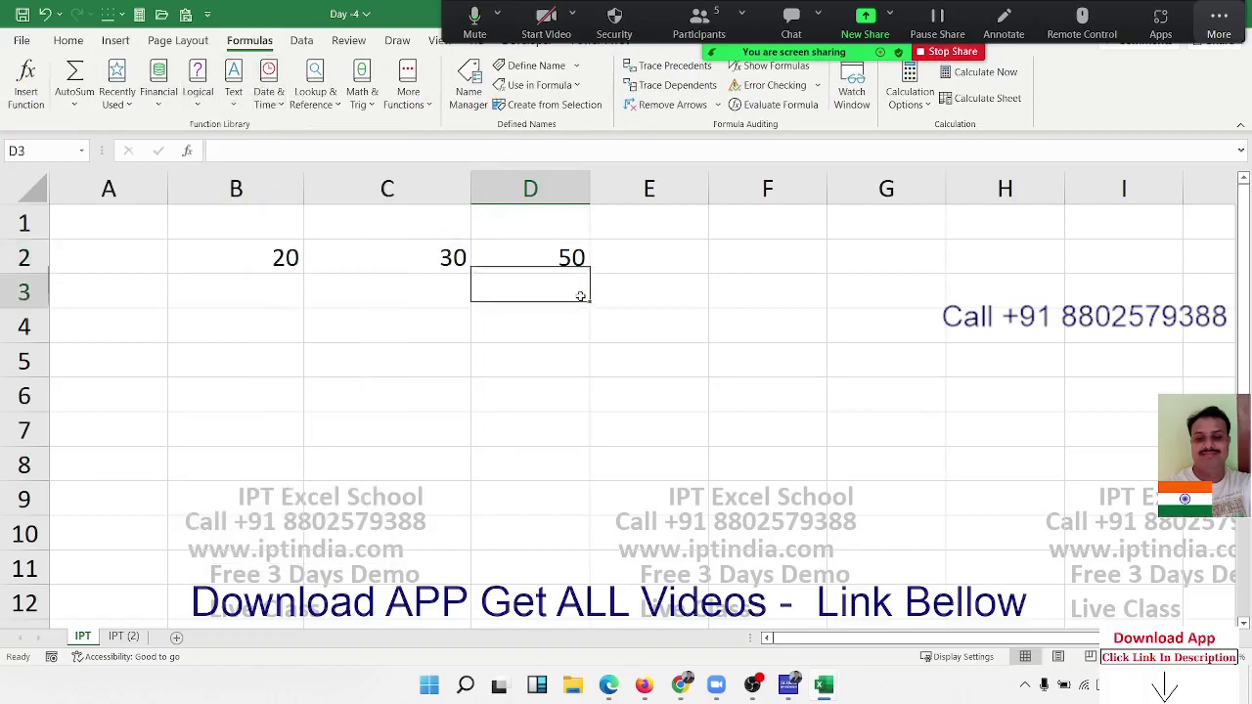
pyautogui.write('=')
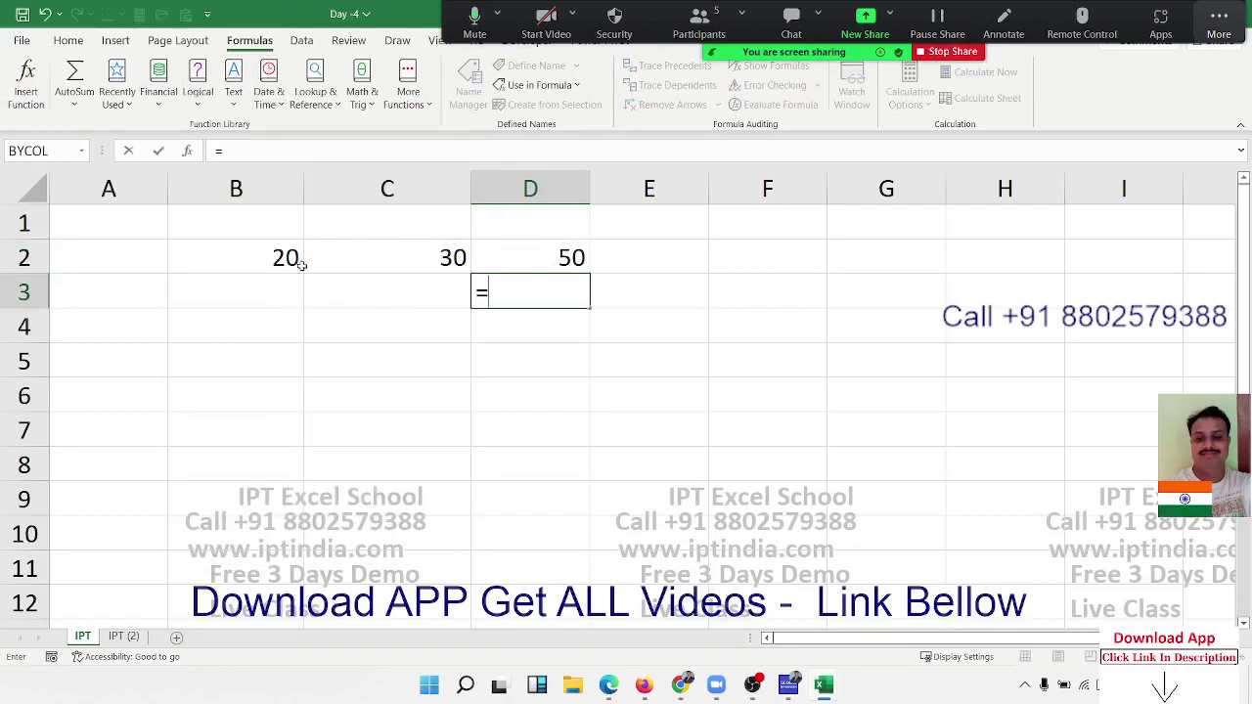
pyautogui.click(282, 262)
pyautogui.write('+')
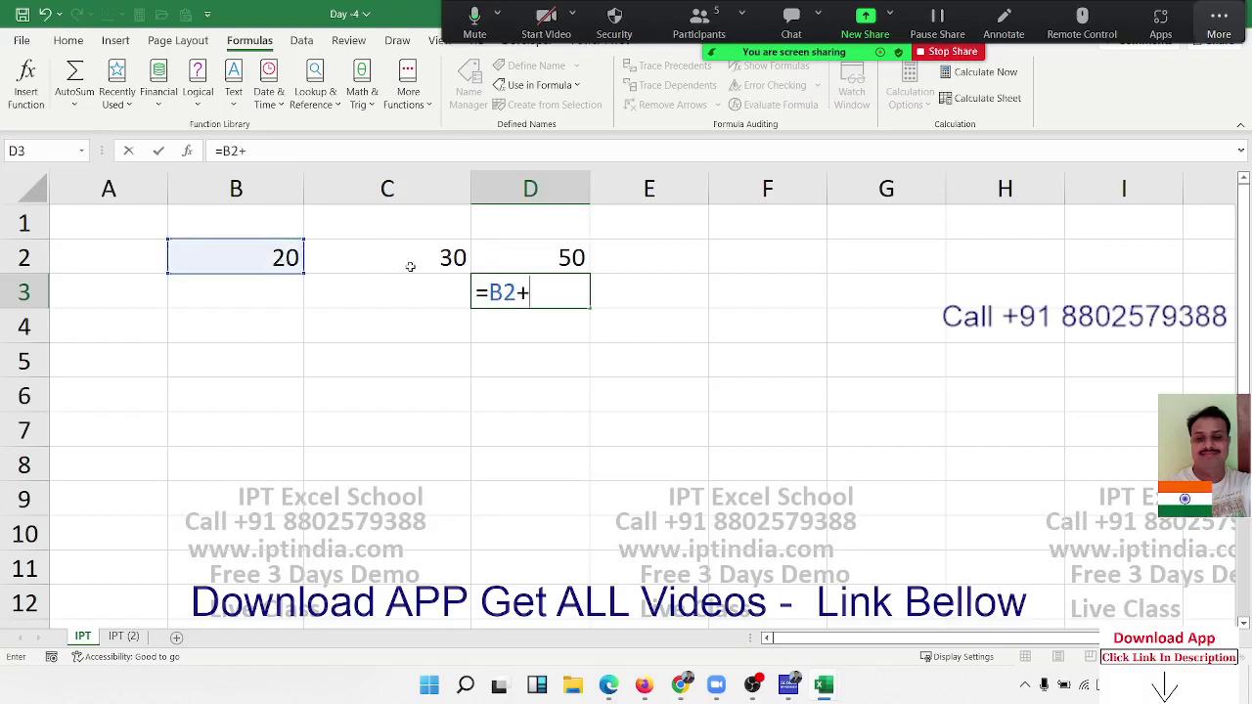
pyautogui.click(410, 267)
pyautogui.press('Return')
pyautogui.press('Up')
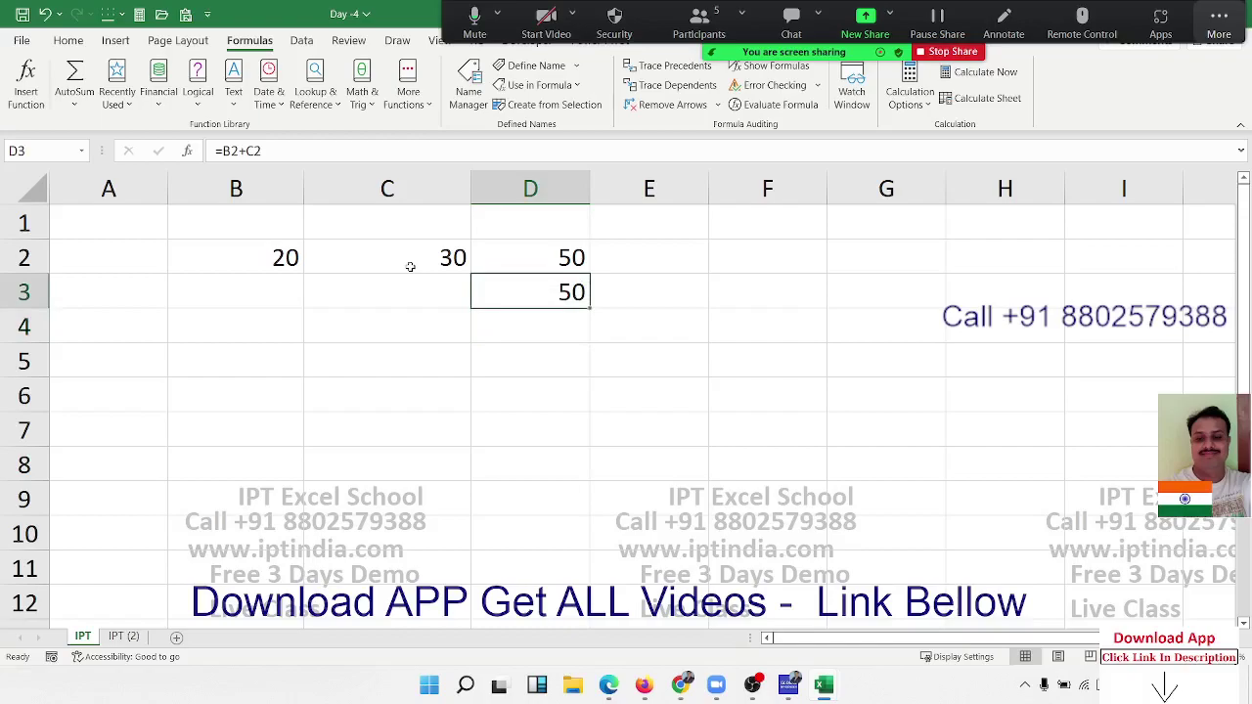
pyautogui.press('Right')
pyautogui.press('Right')
pyautogui.press('Right')
# Enter the operator symbols +, - and * in G1 through G3
pyautogui.press('Up')
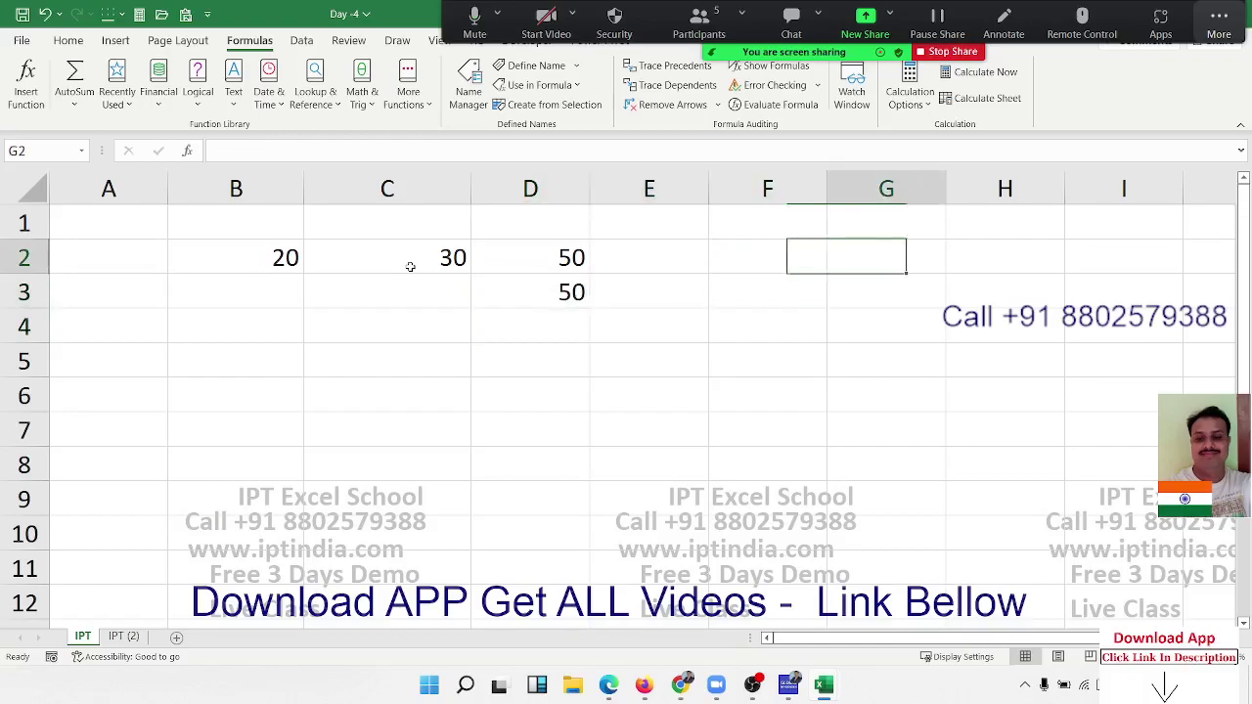
pyautogui.press('Up')
pyautogui.write('+')
pyautogui.press('Return')
pyautogui.write('-')
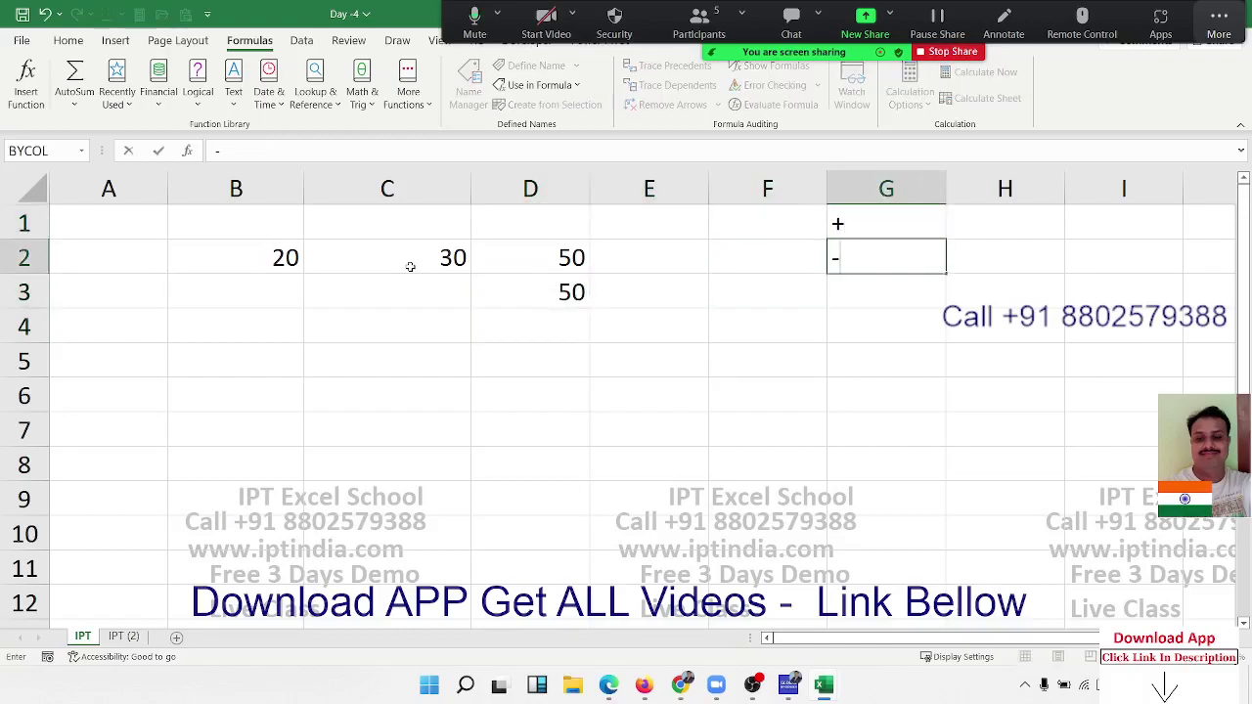
pyautogui.press('Return')
pyautogui.doubleClick(852, 297)
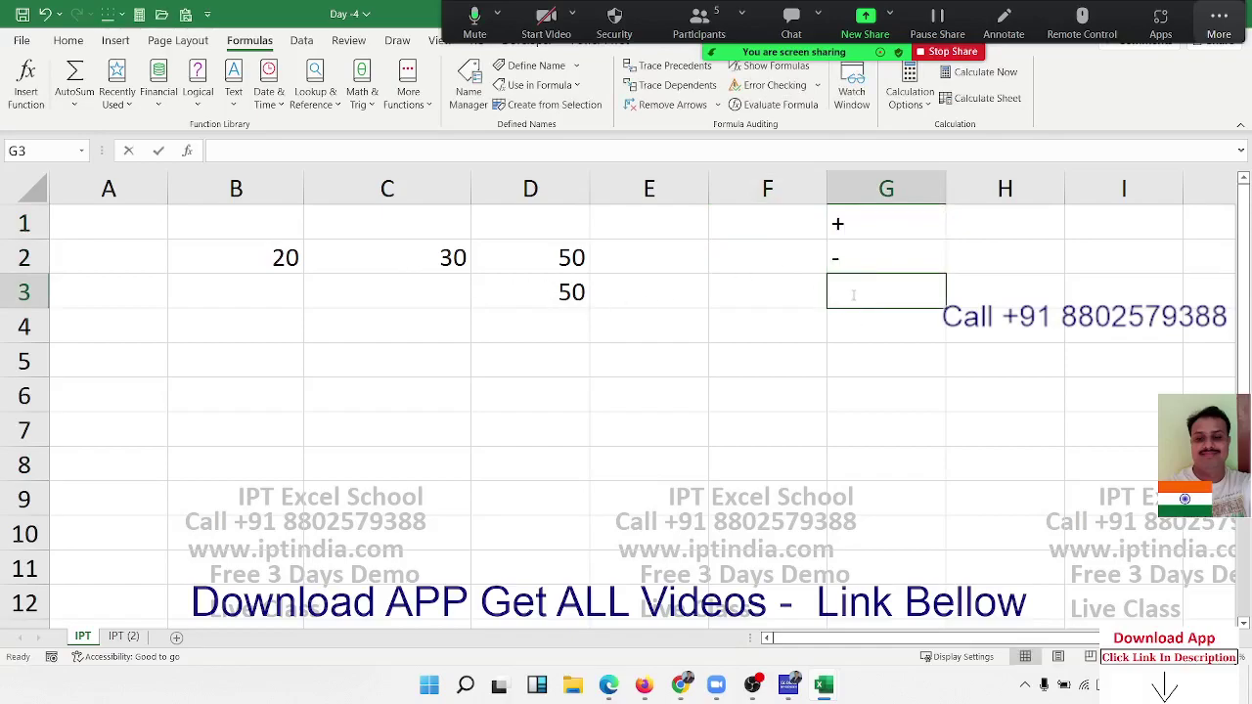
pyautogui.write('*')
pyautogui.press('Return')
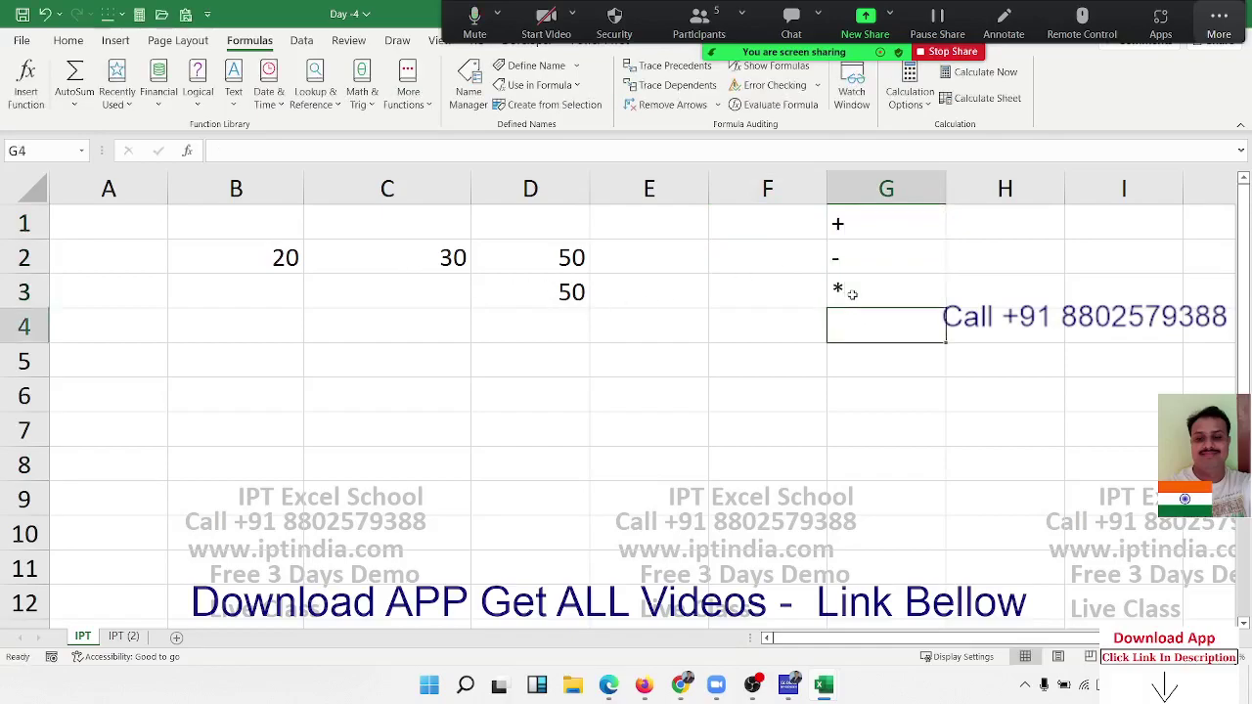
# Enter / in G4 and ^ in G5
pyautogui.doubleClick(858, 314)
pyautogui.write('/')
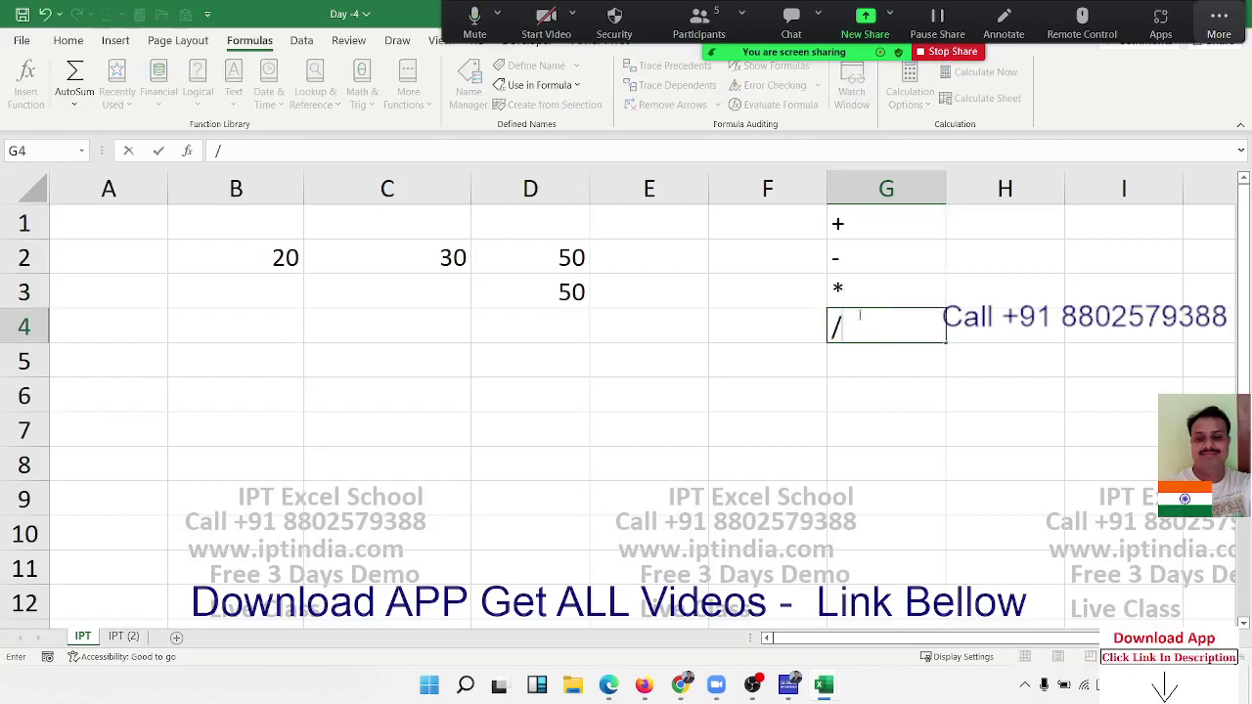
pyautogui.press('Return')
pyautogui.write('^')
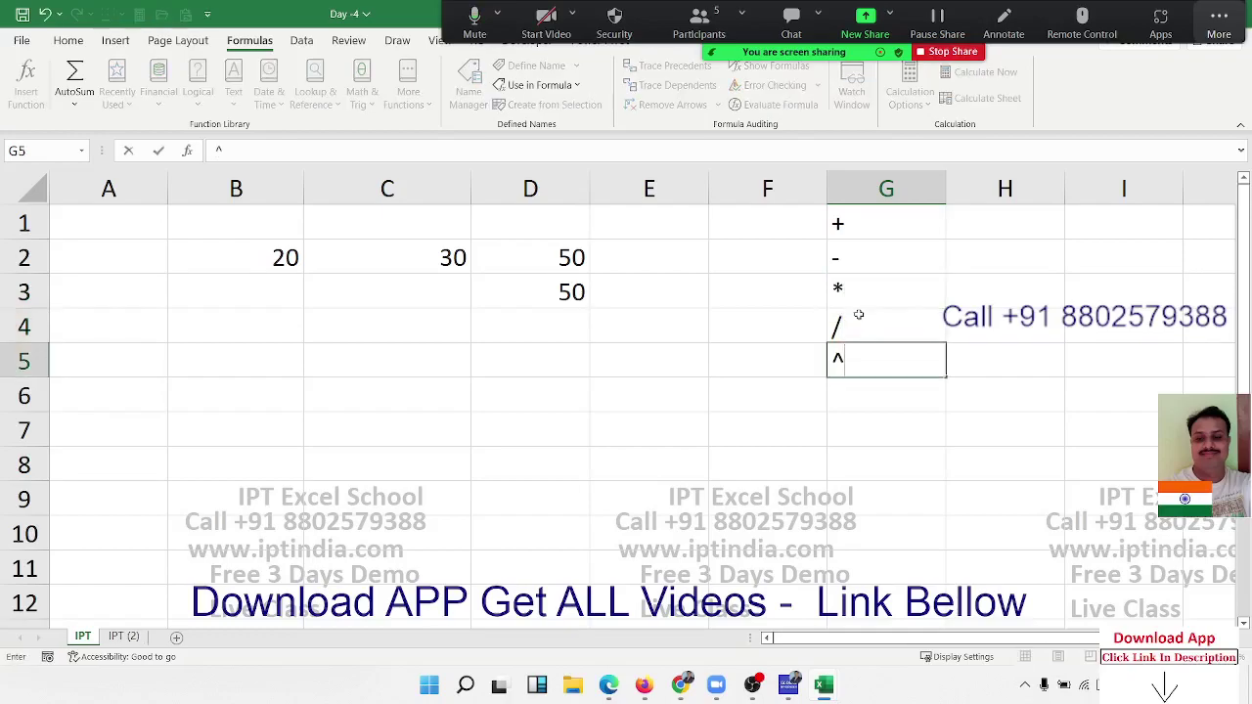
pyautogui.click(781, 387)
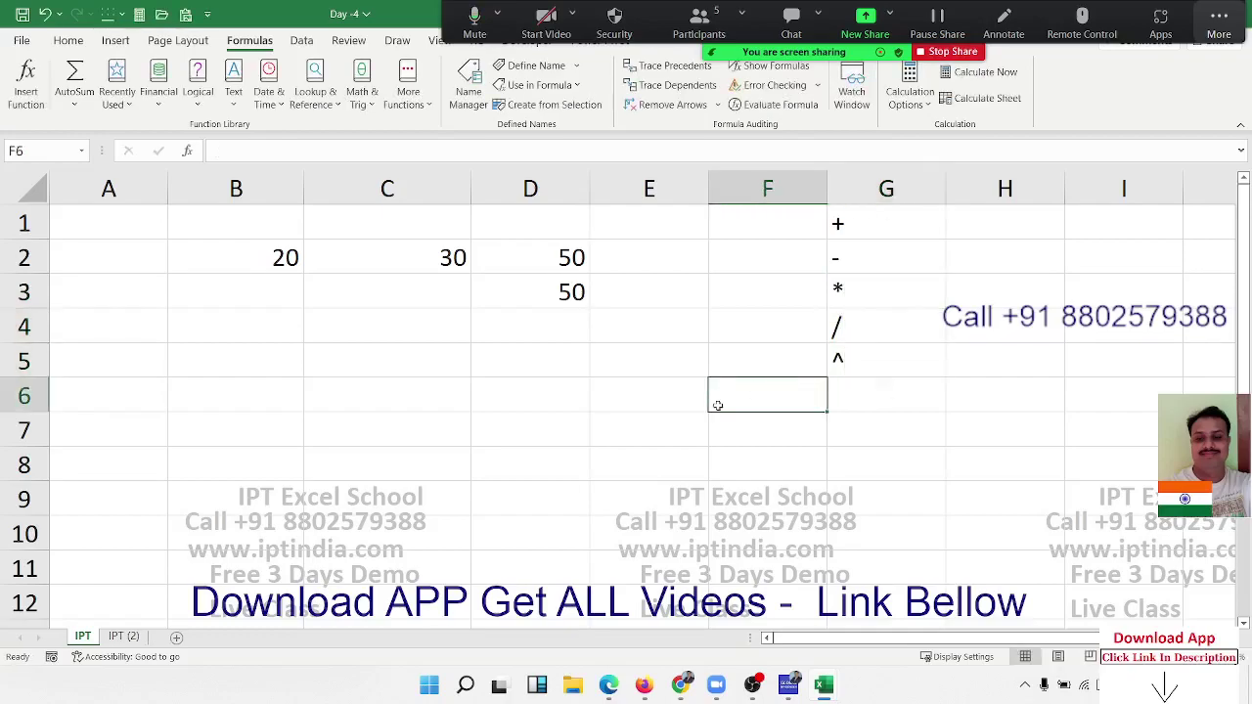
pyautogui.click(145, 317)
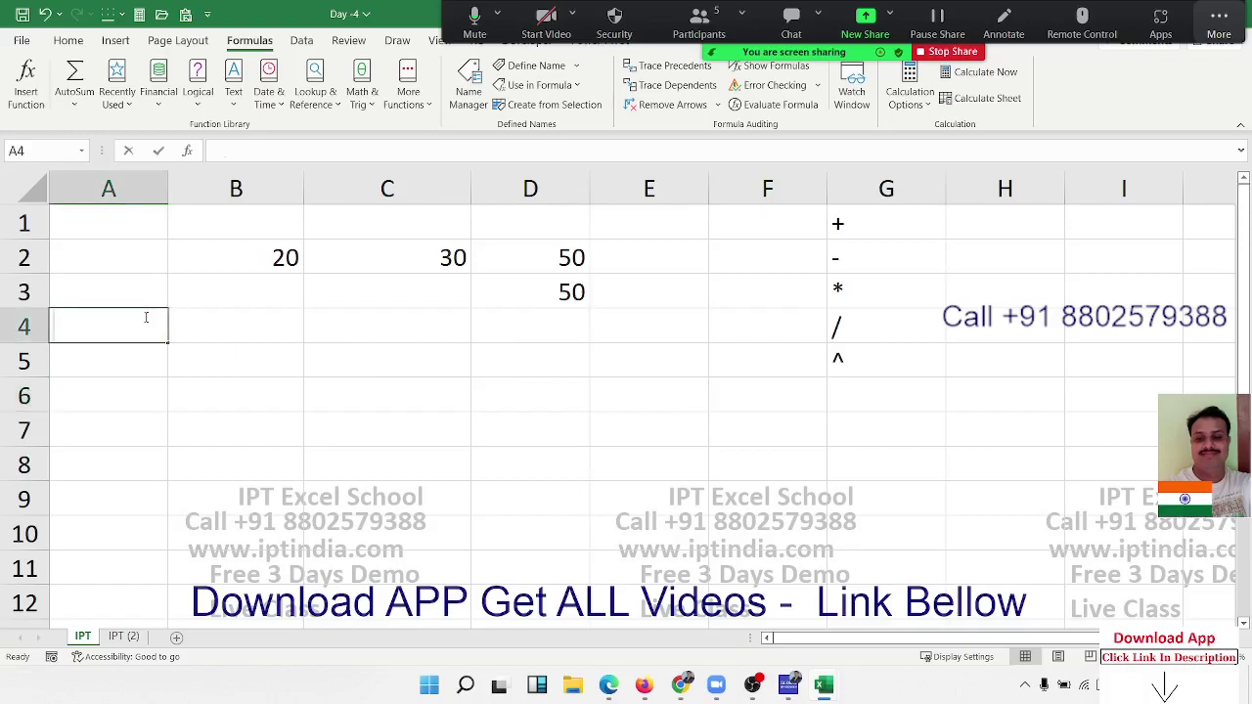
# Replace Q1 with the headings Buy in A4 and Sale in B4
pyautogui.write('Q1')
pyautogui.press('Tab')
pyautogui.click(144, 317)
pyautogui.write('Buy')
pyautogui.press('Tab')
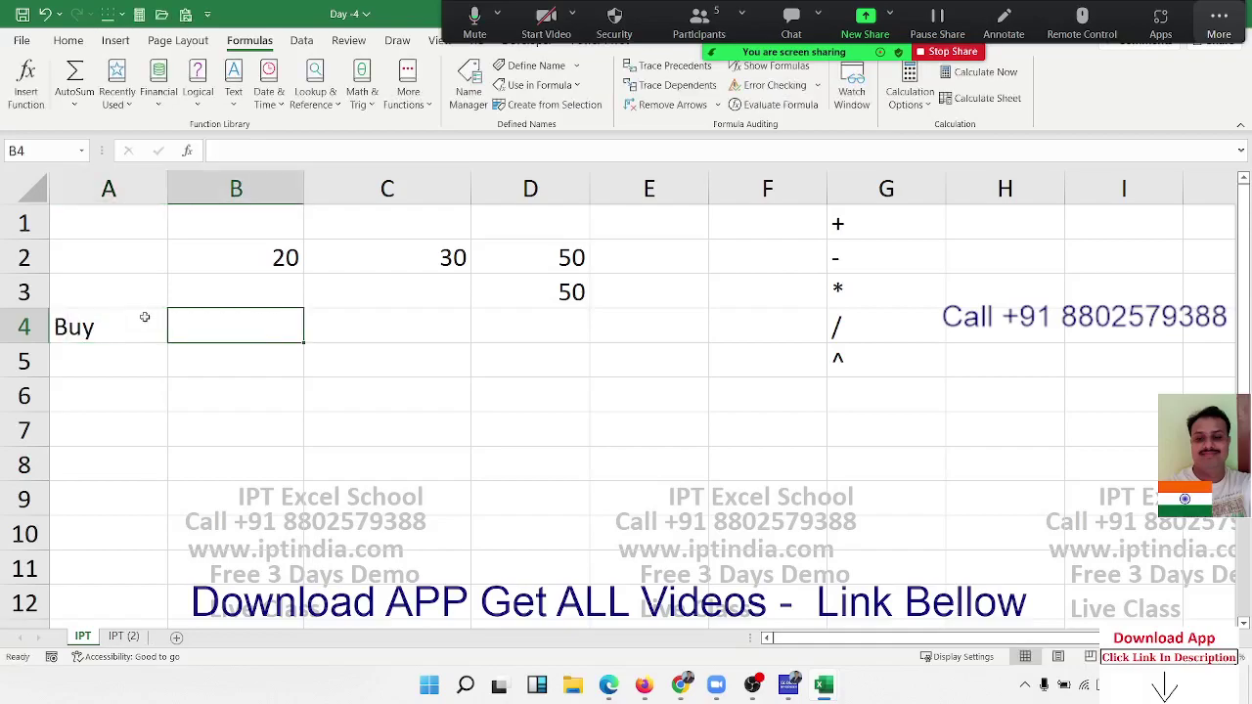
pyautogui.write('Sale')
pyautogui.press('Return')
# Enter Buy value 50 in A5 and Sale value 55 in B5
pyautogui.press('Left')
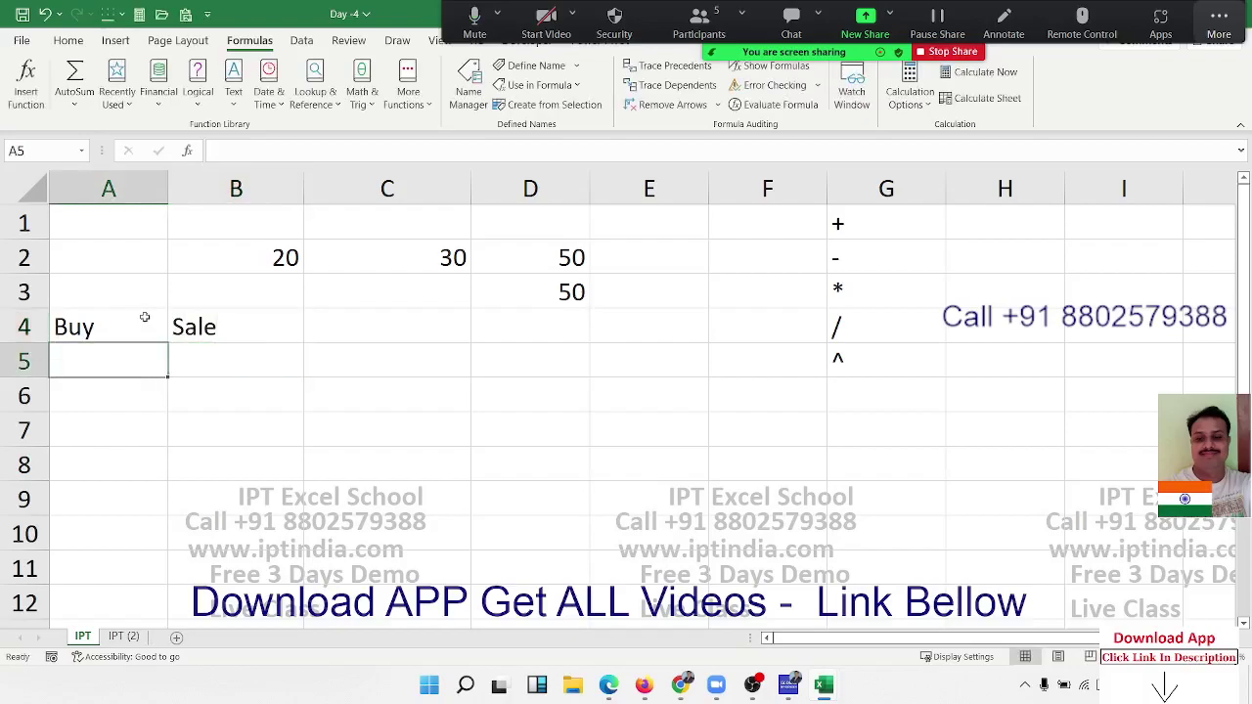
pyautogui.write('50')
pyautogui.hotkey('ctrl', 'Return')
pyautogui.press('Right')
pyautogui.write('55')
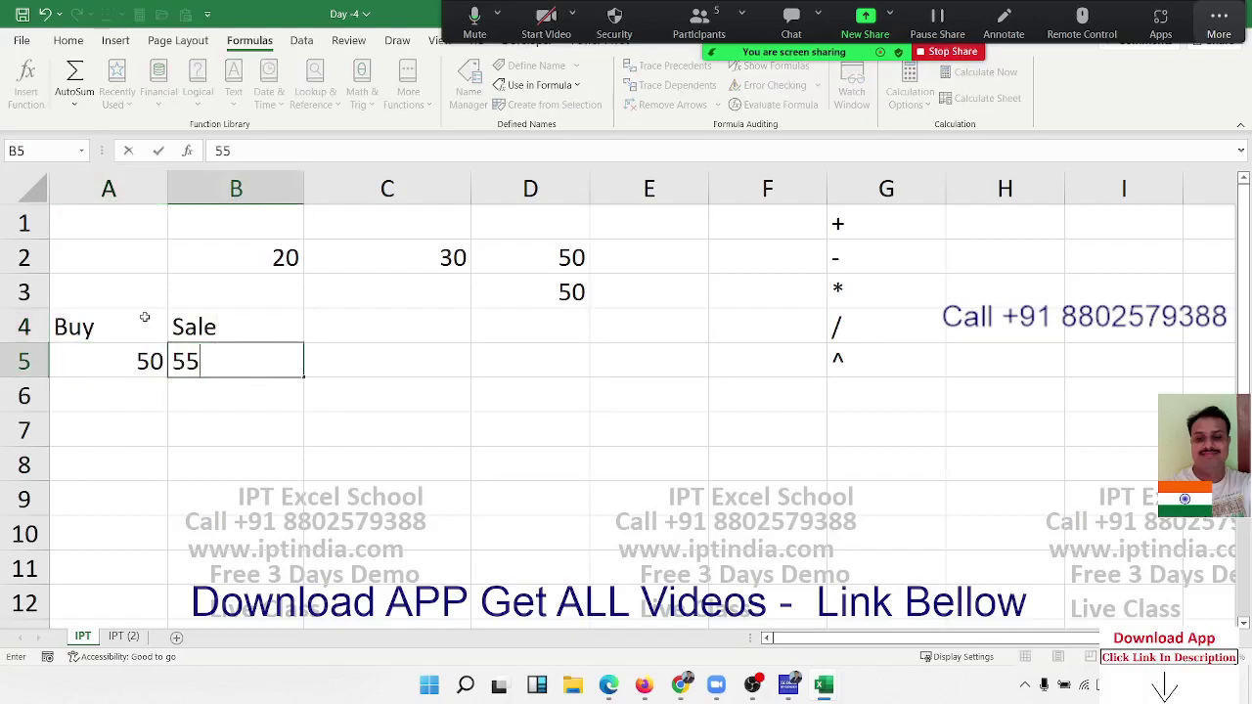
pyautogui.press('Right')
# Add the Profit % heading in C4 and activate Zoom's annotation drawing tools
pyautogui.press('Up')
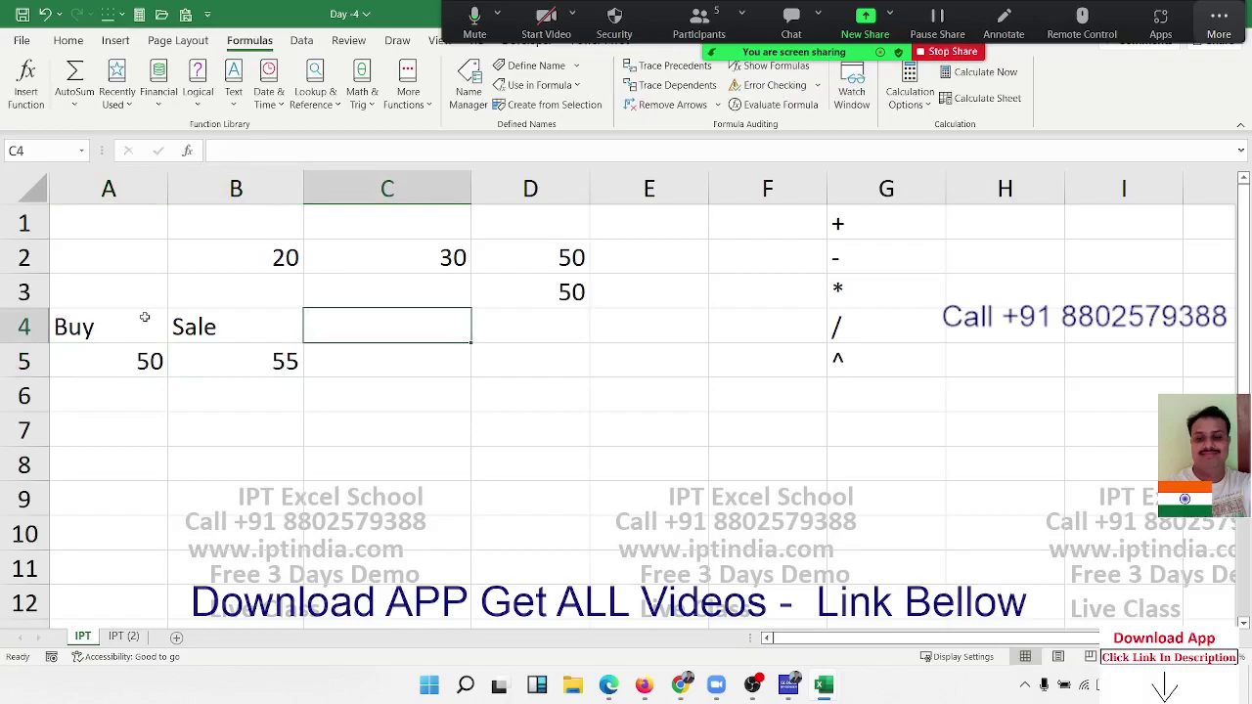
pyautogui.write('Profit ')
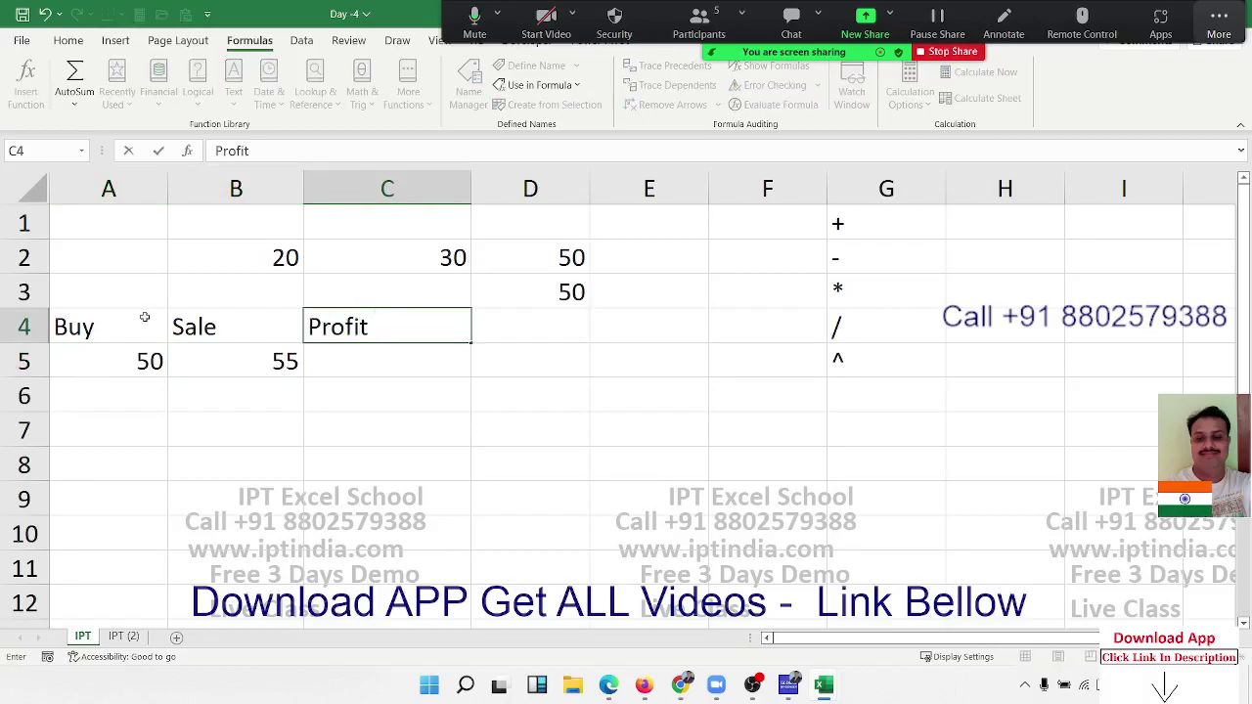
pyautogui.write('%')
pyautogui.press('Return')
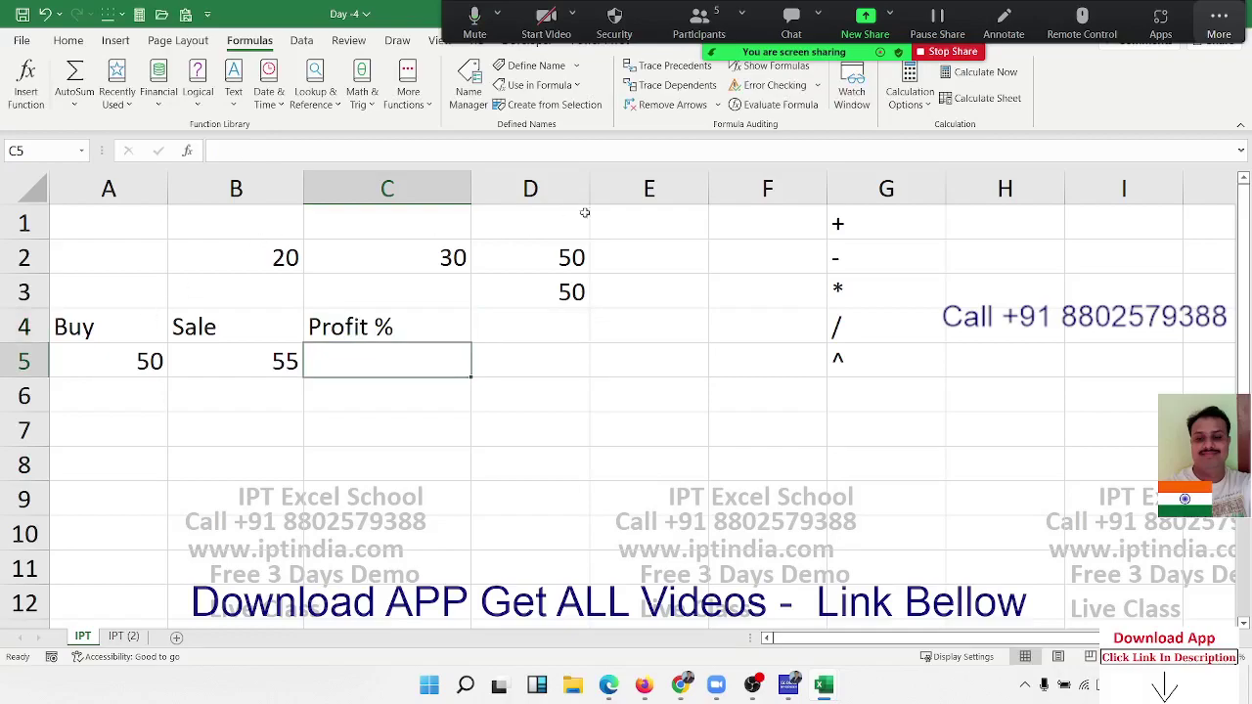
pyautogui.click(1000, 20)
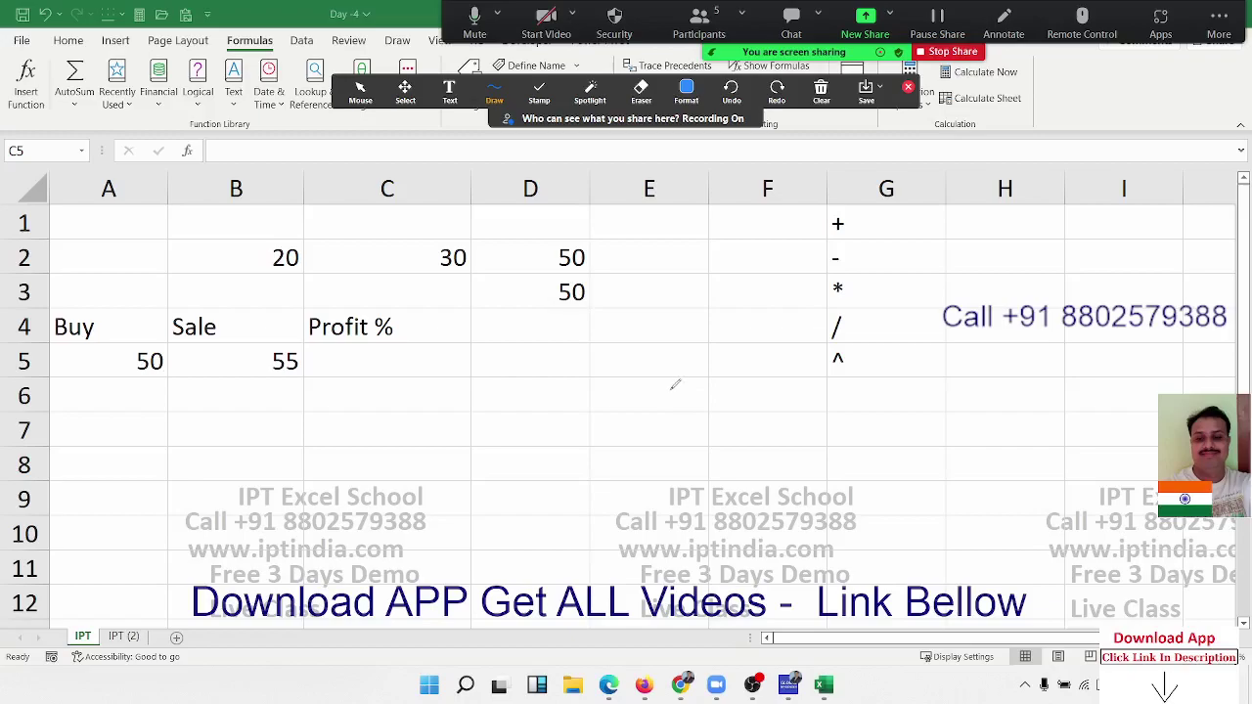
# Hand-draw the profit formula S-P over P beside the Buy/Sale table
pyautogui.moveTo(584, 395); pyautogui.dragTo(565, 470)
pyautogui.moveTo(615, 424); pyautogui.dragTo(641, 416)
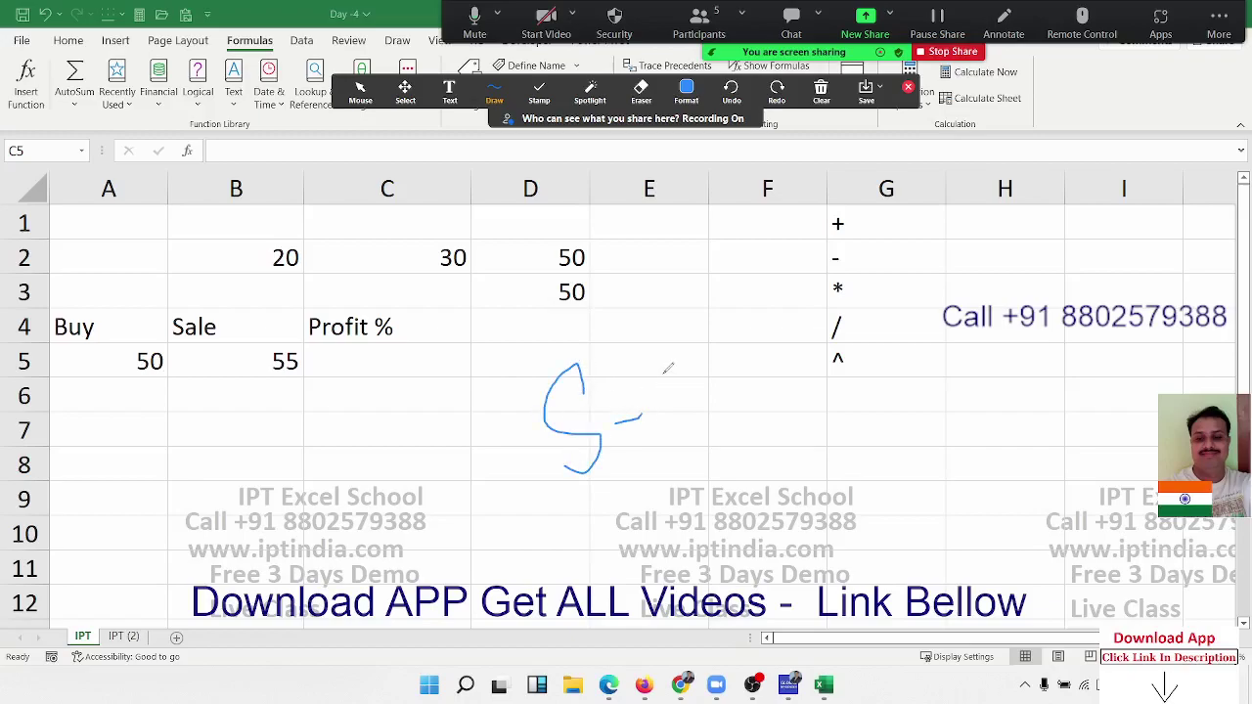
pyautogui.moveTo(666, 370)
pyautogui.mouseDown()
pyautogui.moveTo(685, 387)
pyautogui.moveTo(685, 429)
pyautogui.mouseUp()
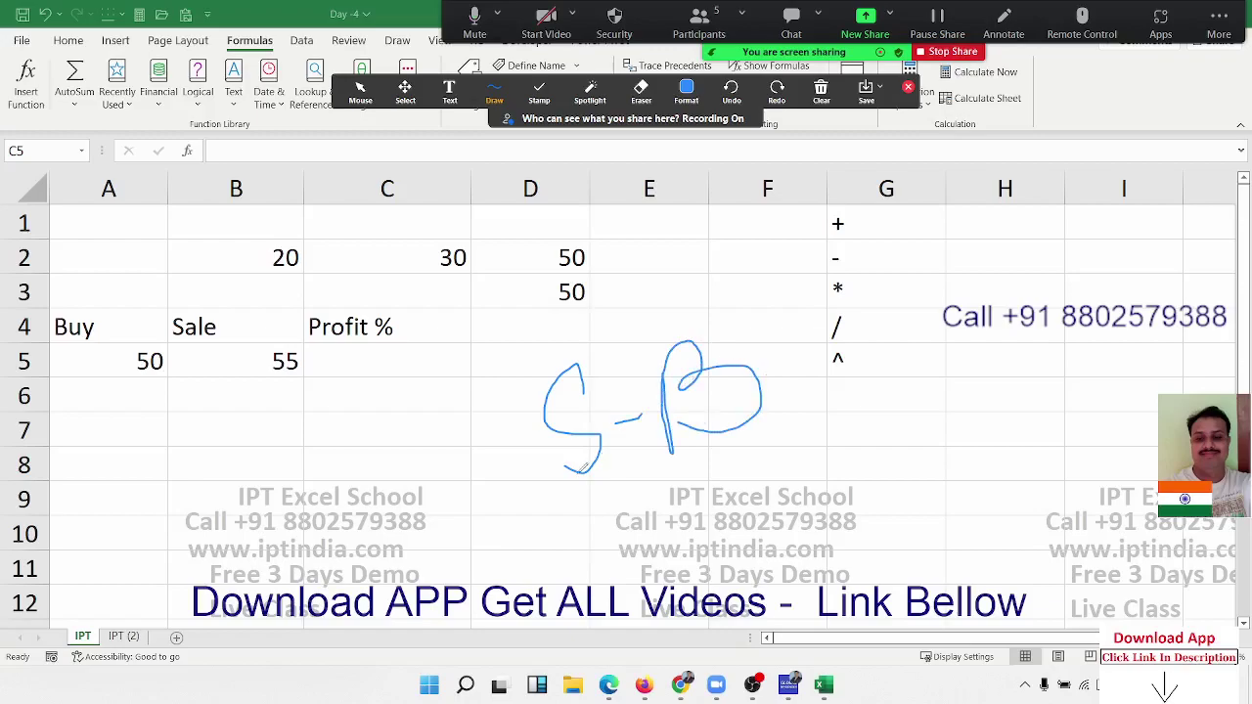
pyautogui.moveTo(563, 494); pyautogui.dragTo(777, 445)
pyautogui.moveTo(712, 487)
pyautogui.mouseDown()
pyautogui.moveTo(712, 543)
pyautogui.moveTo(732, 522)
pyautogui.mouseUp()
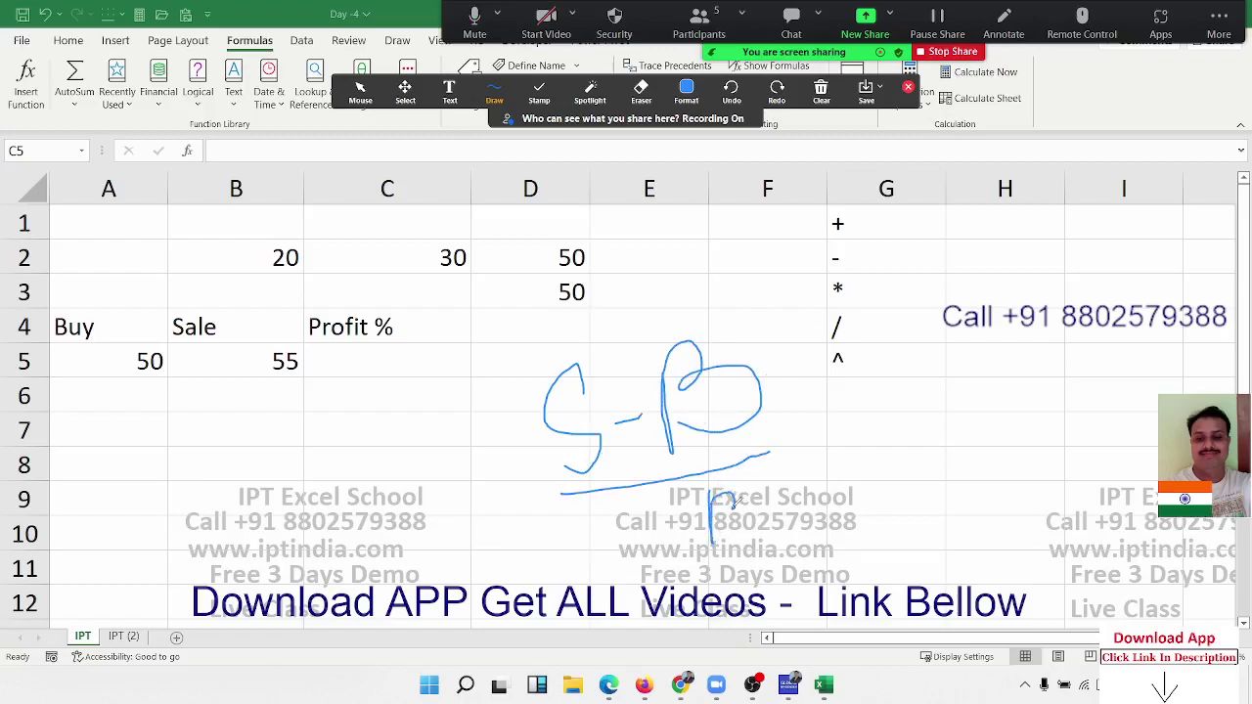
# Close the annotation tools and browse the Lookup & Reference, More Functions and Date & Time lists
pyautogui.click(908, 87)
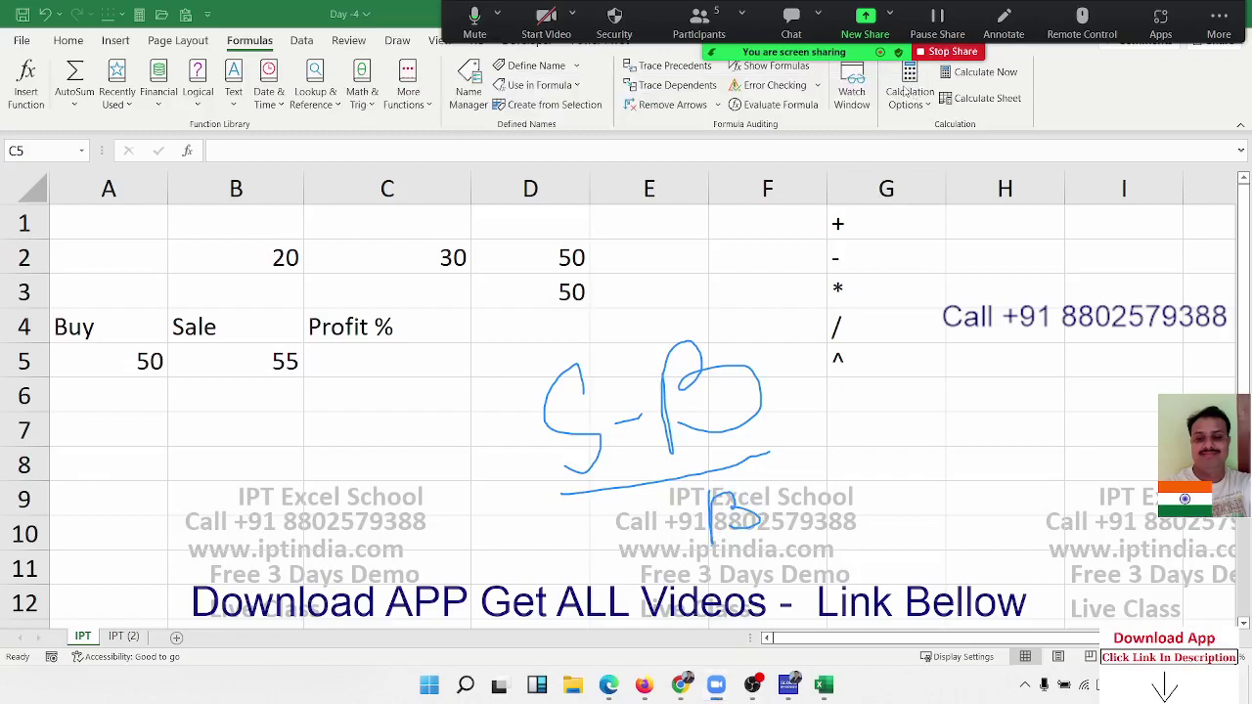
pyautogui.click(309, 90)
pyautogui.click(366, 102)
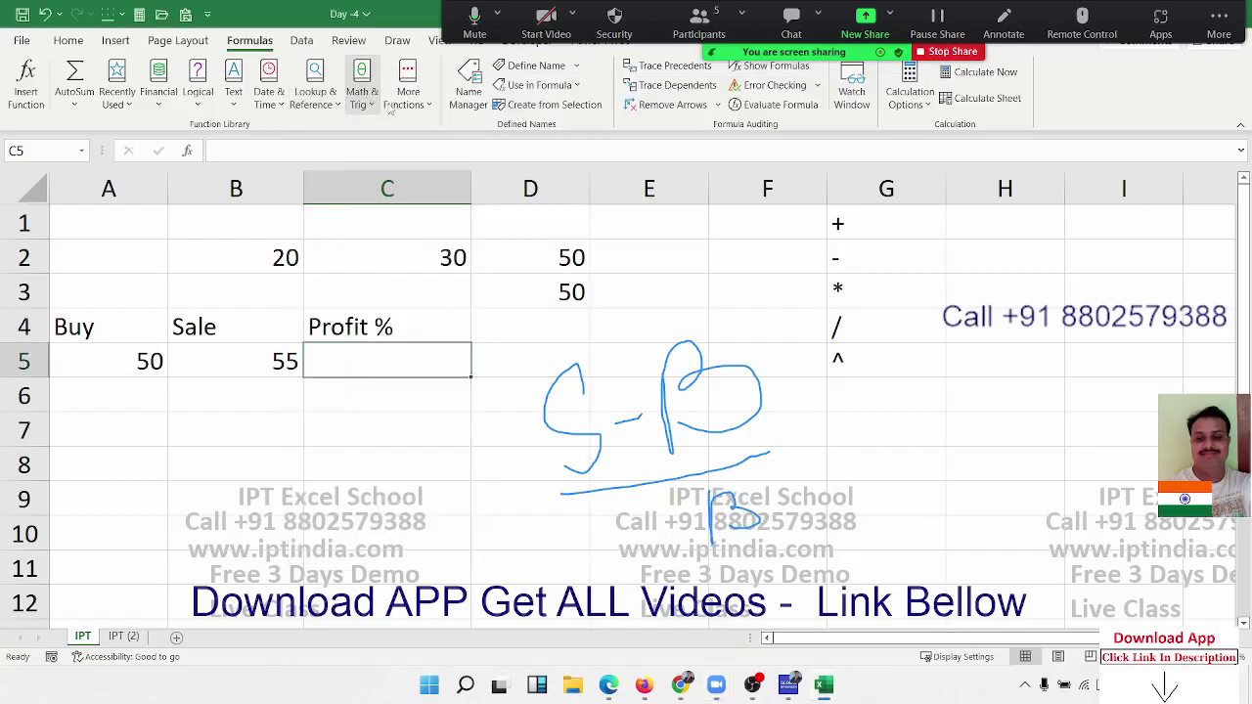
pyautogui.click(403, 98)
pyautogui.click(333, 104)
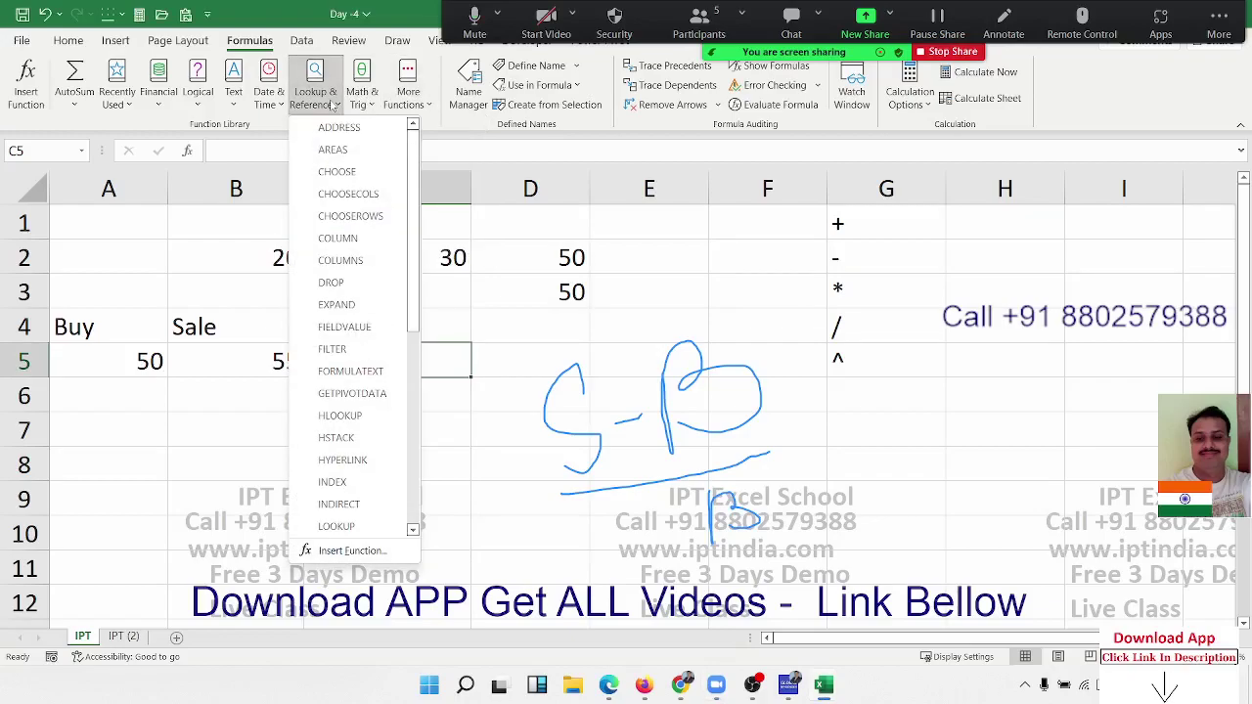
pyautogui.click(281, 98)
pyautogui.click(280, 96)
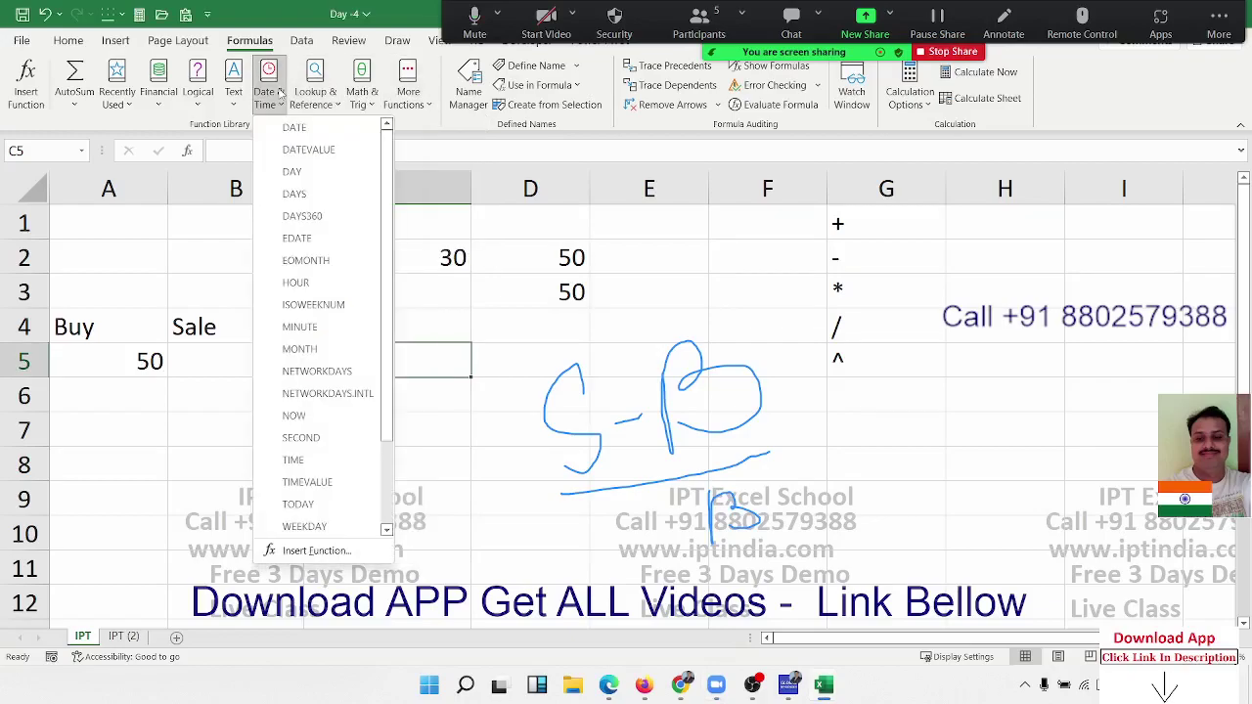
pyautogui.click(421, 349)
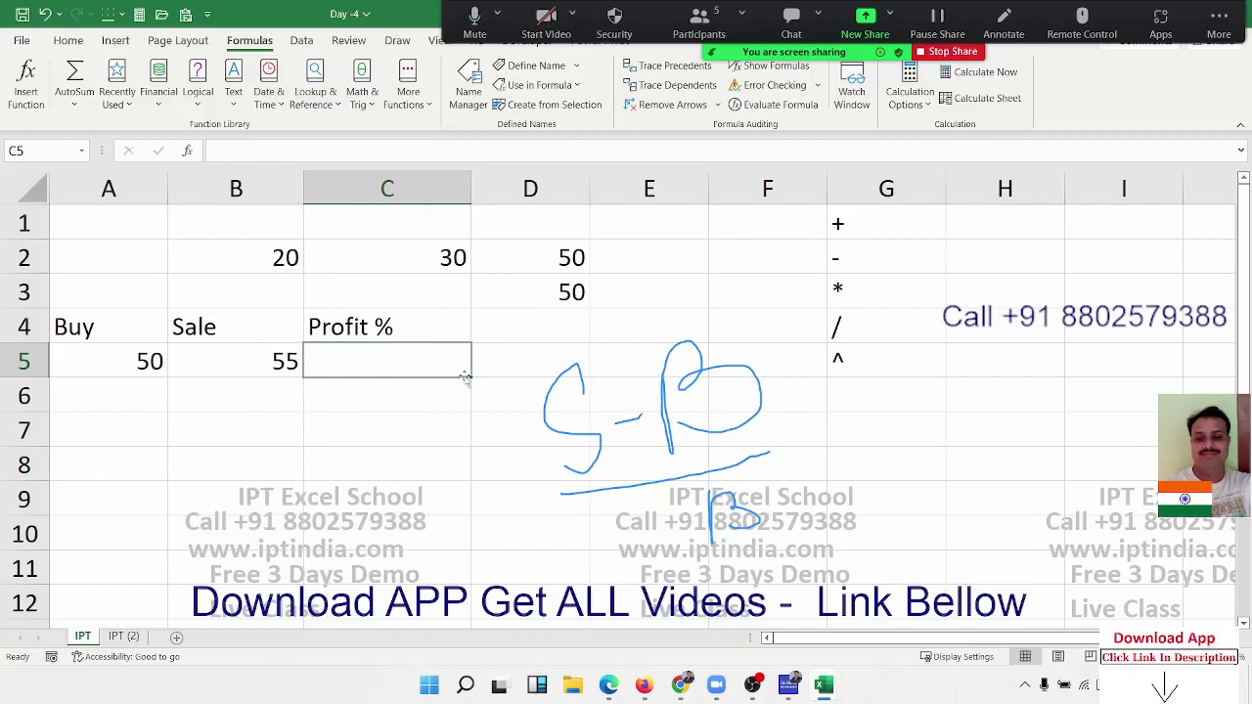
# Calculate Profit % in C5 as =(B5-A5)/A5, giving 0.1, then type 2+2/2 in C7
pyautogui.write('=')
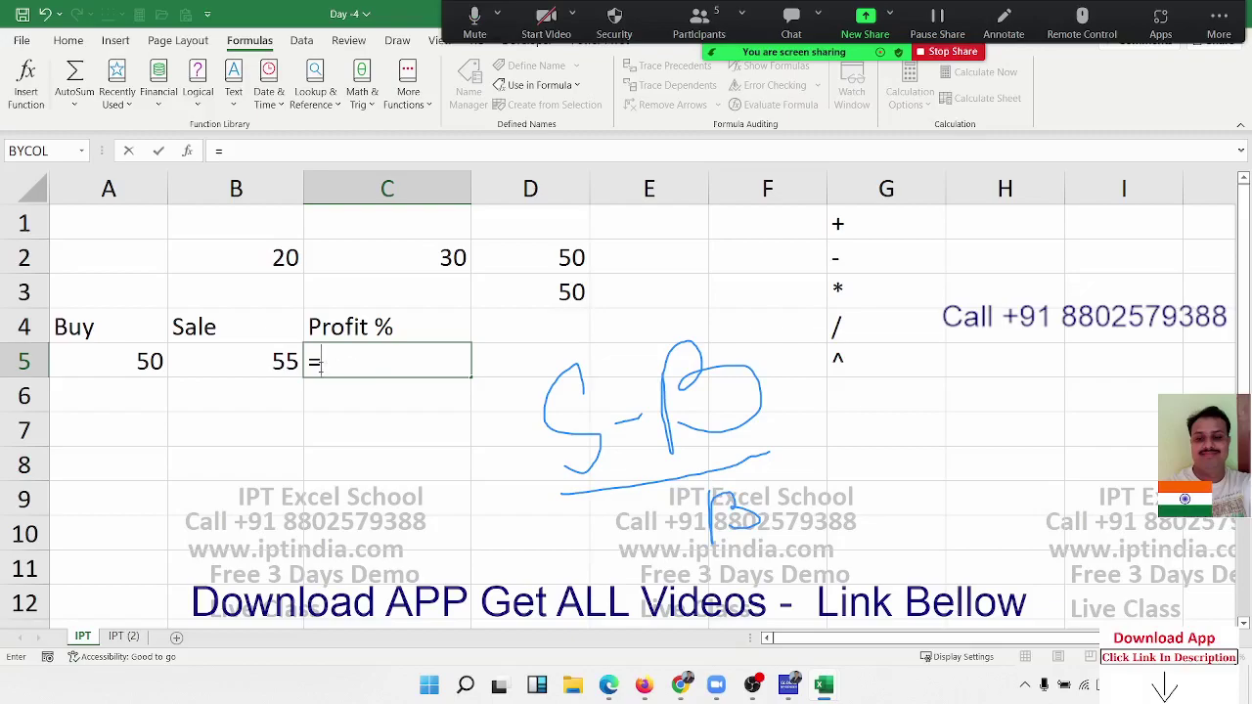
pyautogui.write('(')
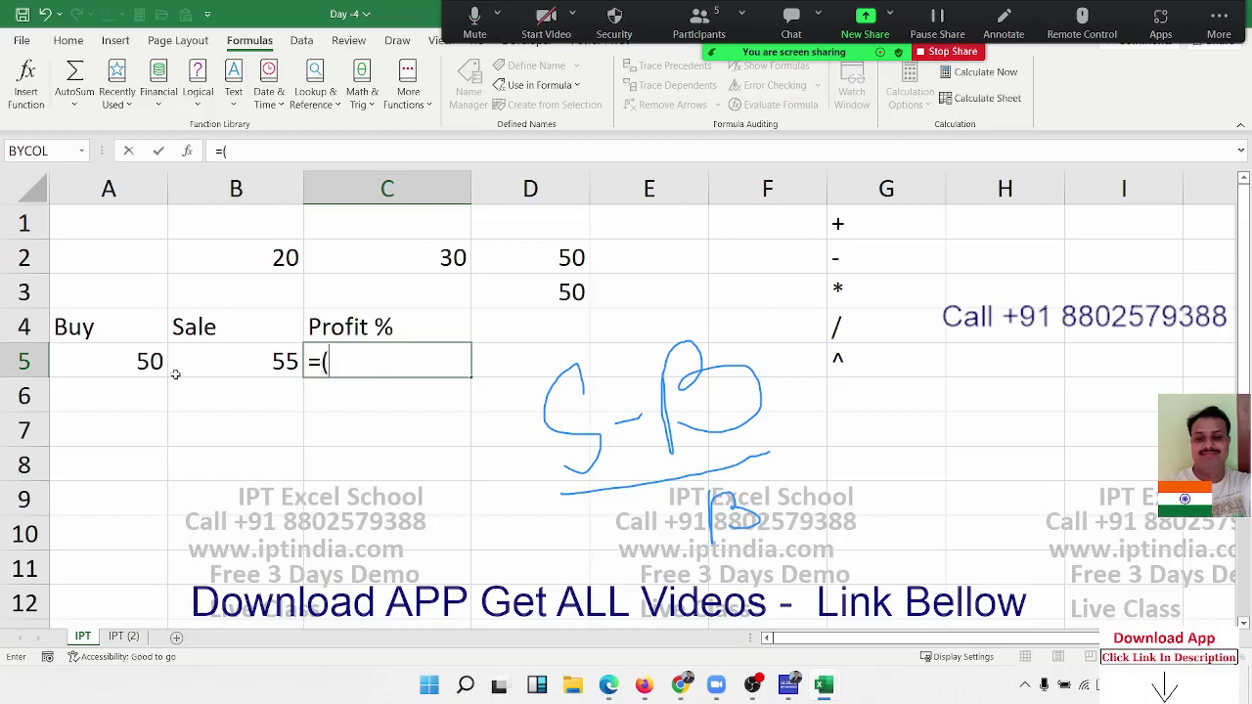
pyautogui.click(205, 371)
pyautogui.write('-')
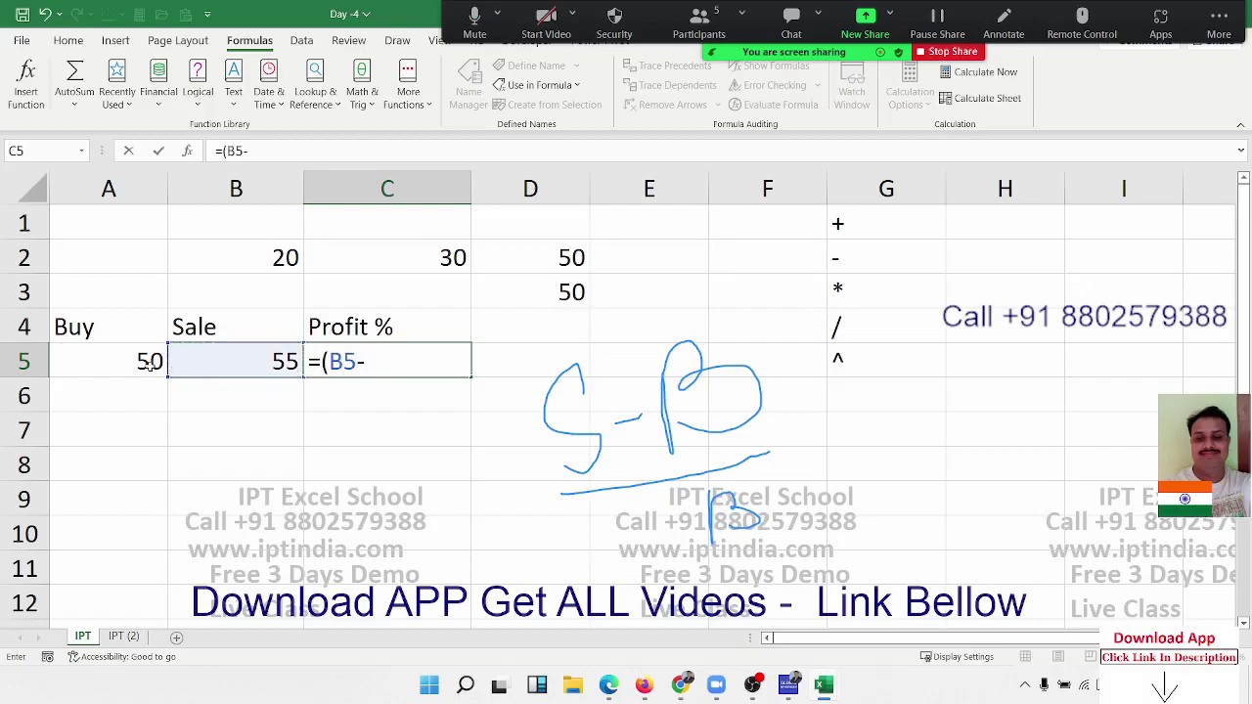
pyautogui.click(145, 364)
pyautogui.write(')')
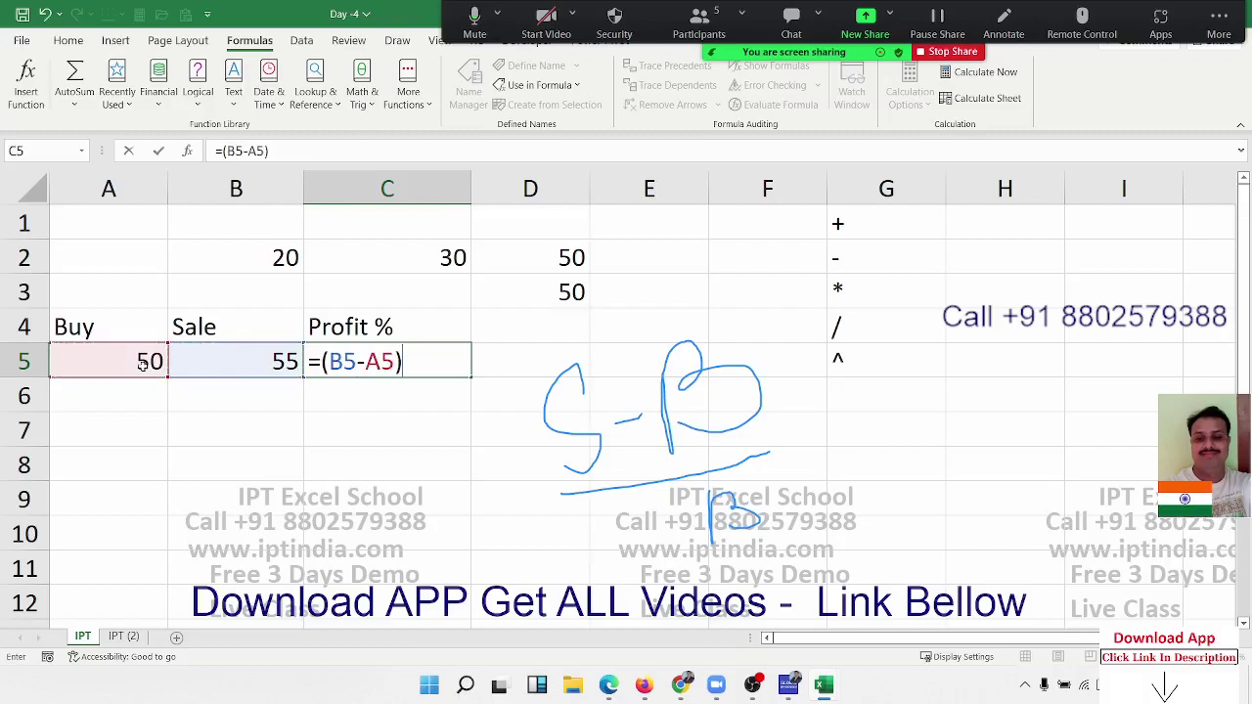
pyautogui.write('/')
pyautogui.click(142, 364)
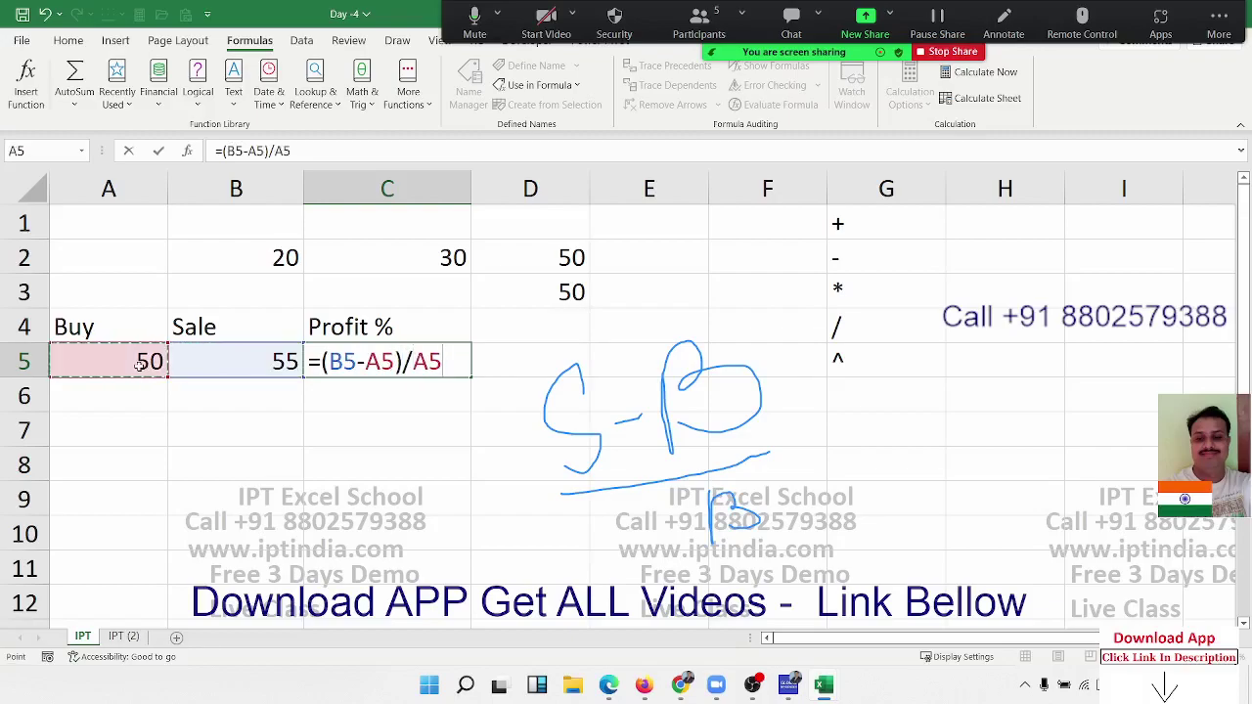
pyautogui.press('Return')
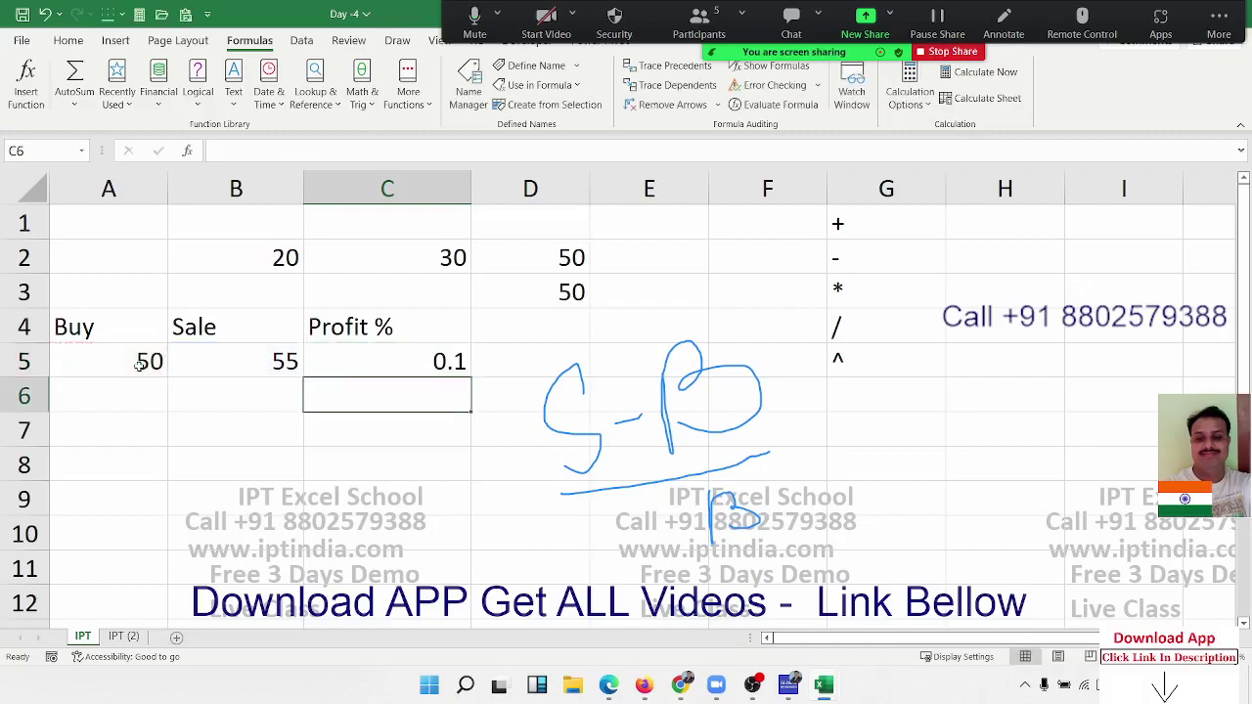
pyautogui.press('Return')
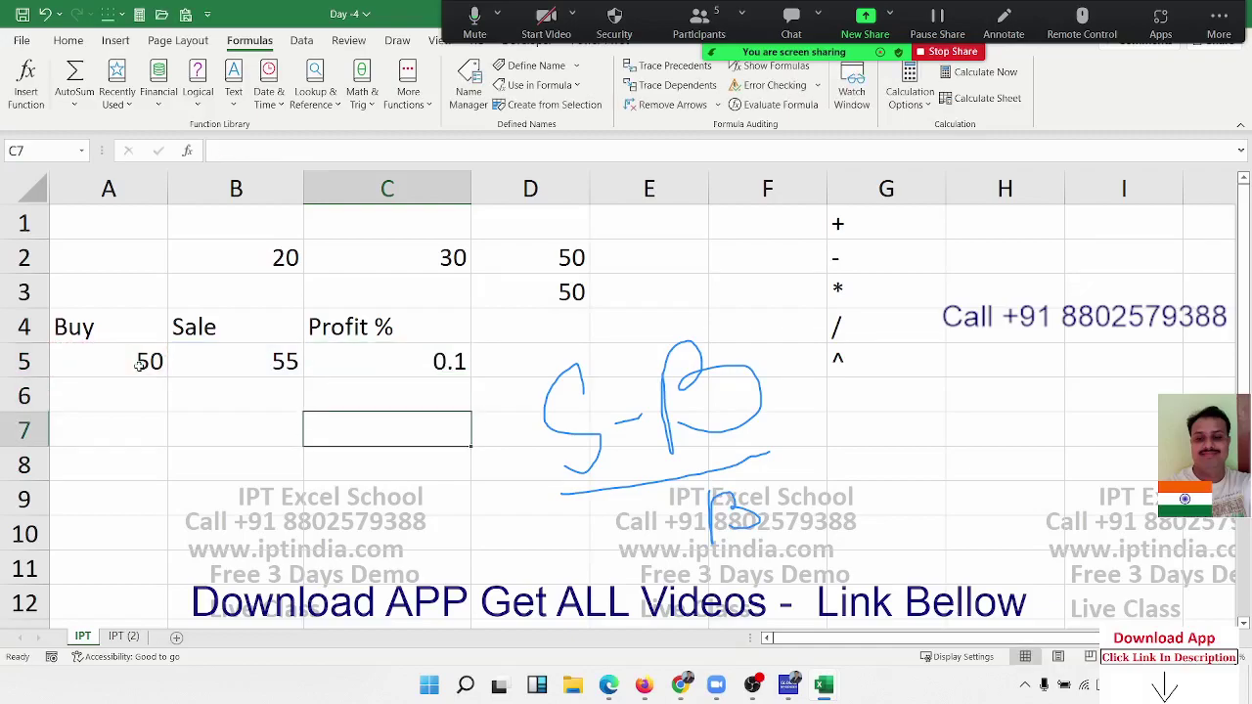
pyautogui.write('2')
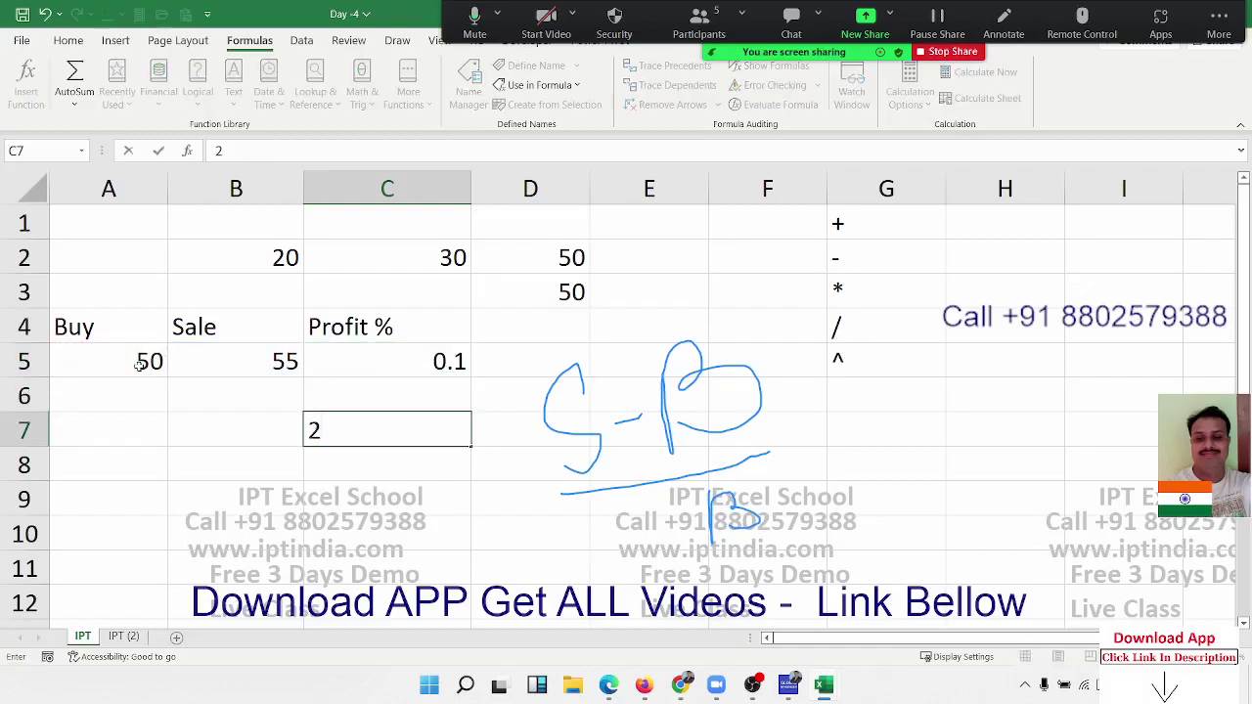
pyautogui.write('+2/')
pyautogui.write('2')
# Turn C7 into =2+2/2 so it evaluates to 3, then clear C7
pyautogui.click(308, 430)
pyautogui.write('=')
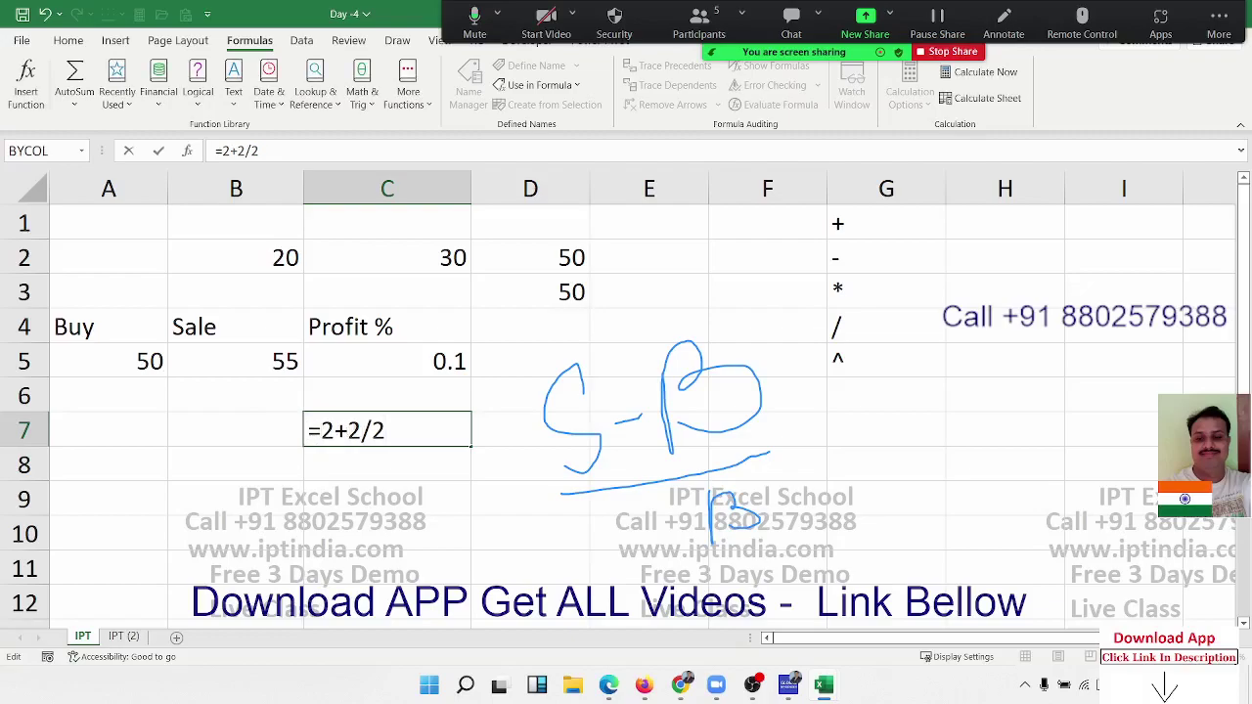
pyautogui.moveTo(347, 431); pyautogui.dragTo(387, 427)
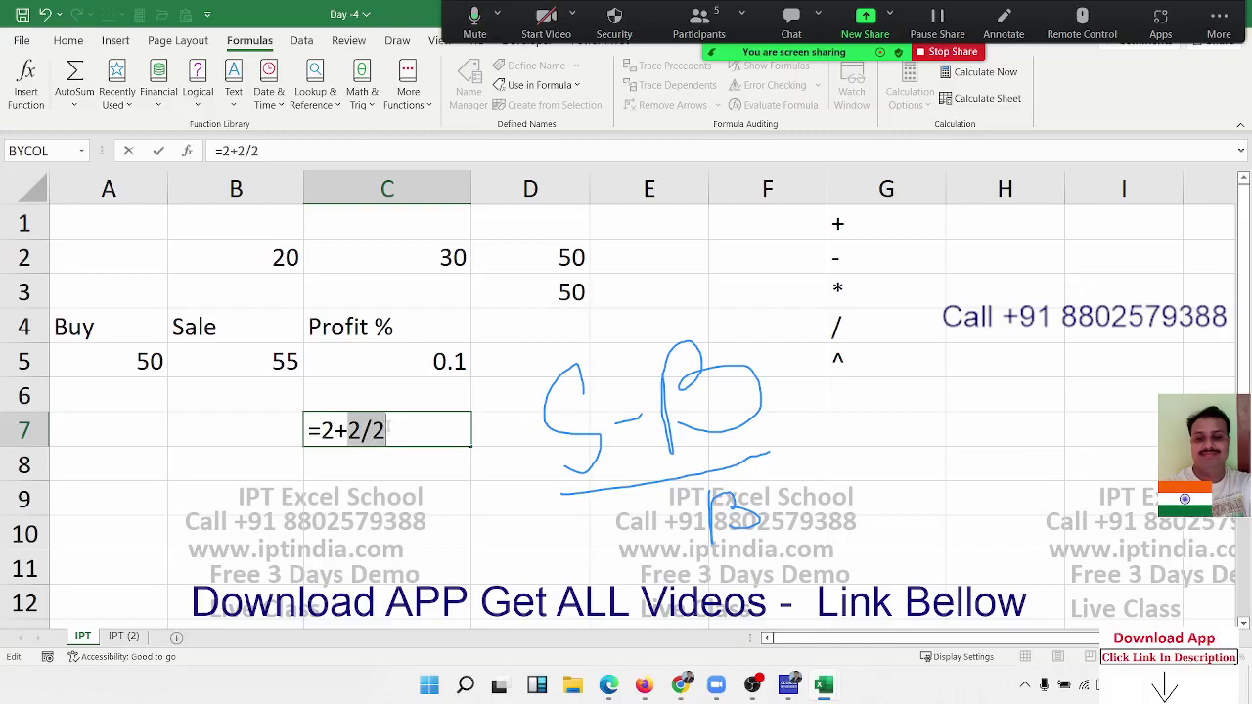
pyautogui.press('Return')
pyautogui.click(386, 426)
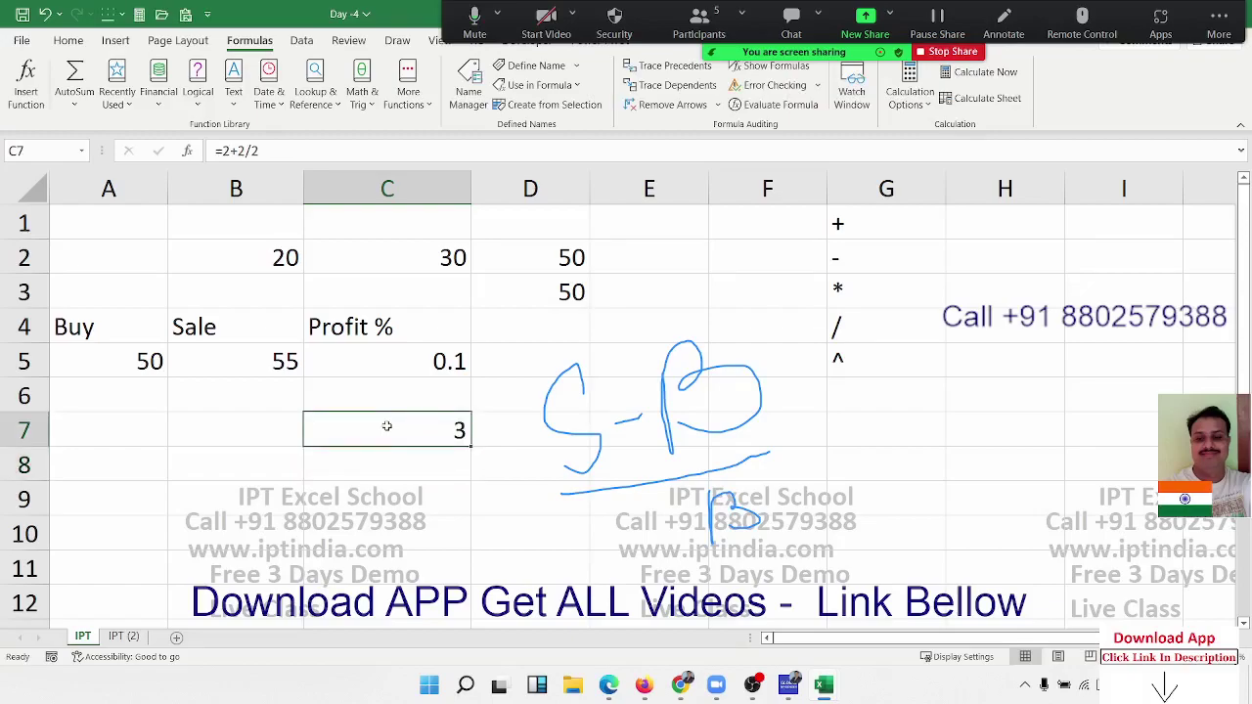
pyautogui.press('Delete')
# Format the Profit % in C5 as a percentage, showing 10%
pyautogui.click(440, 353)
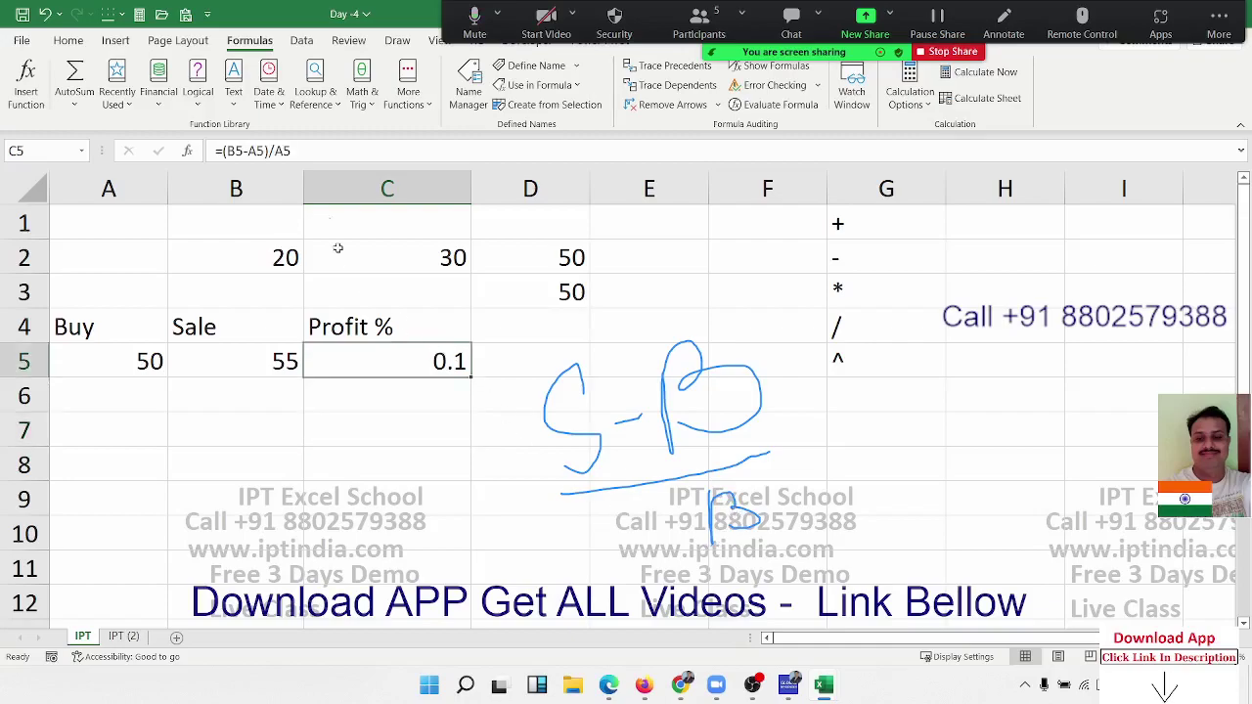
pyautogui.click(69, 40)
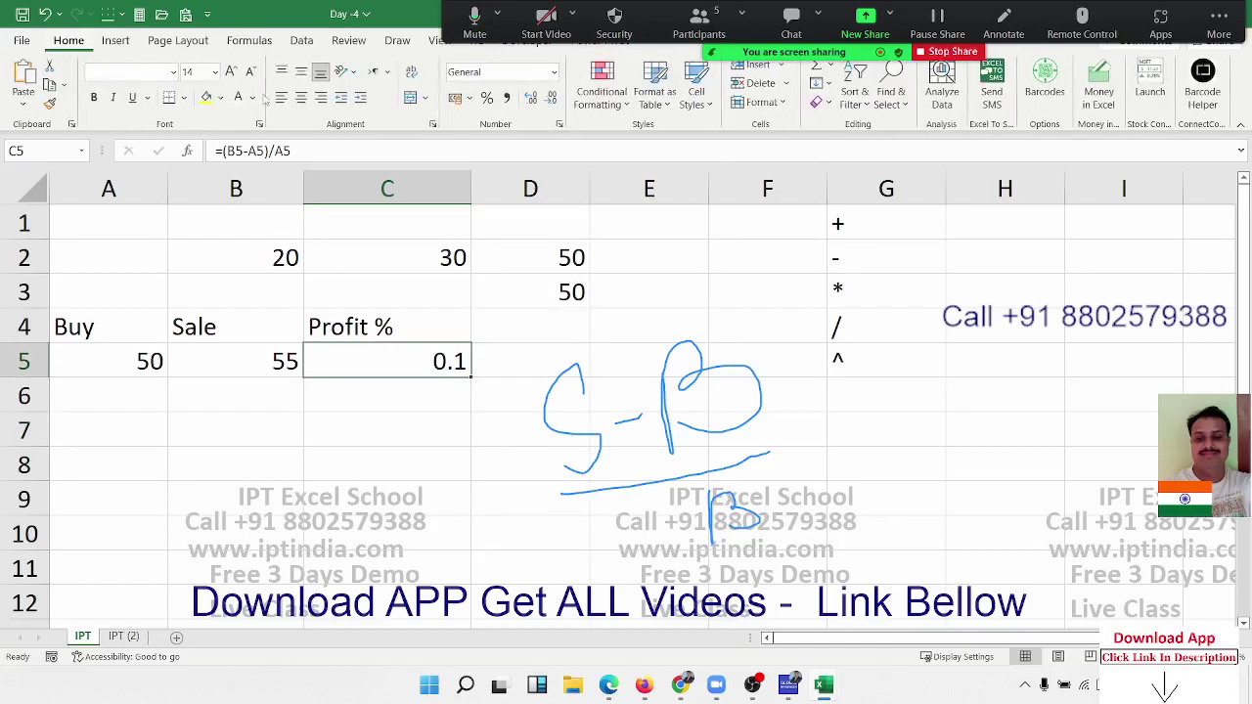
pyautogui.click(486, 98)
pyautogui.click(434, 388)
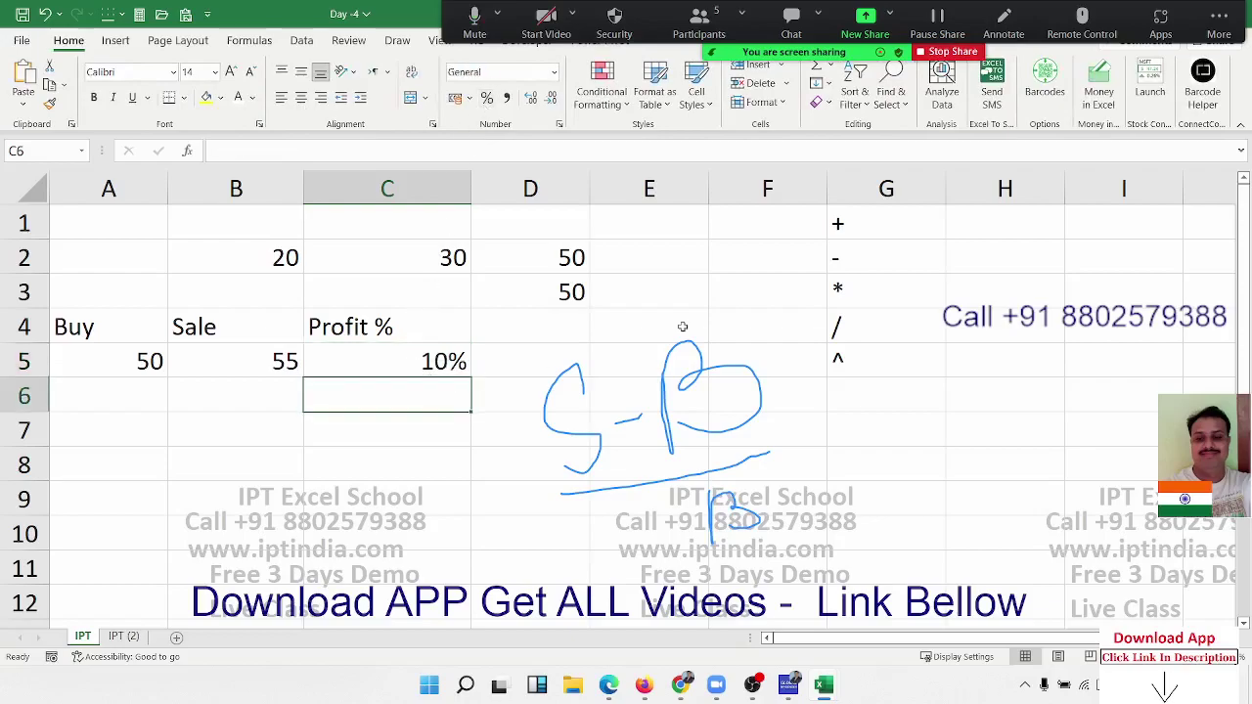
# Clear the hand-drawn S-P sketch and close the Zoom annotation toolbar
pyautogui.click(1005, 24)
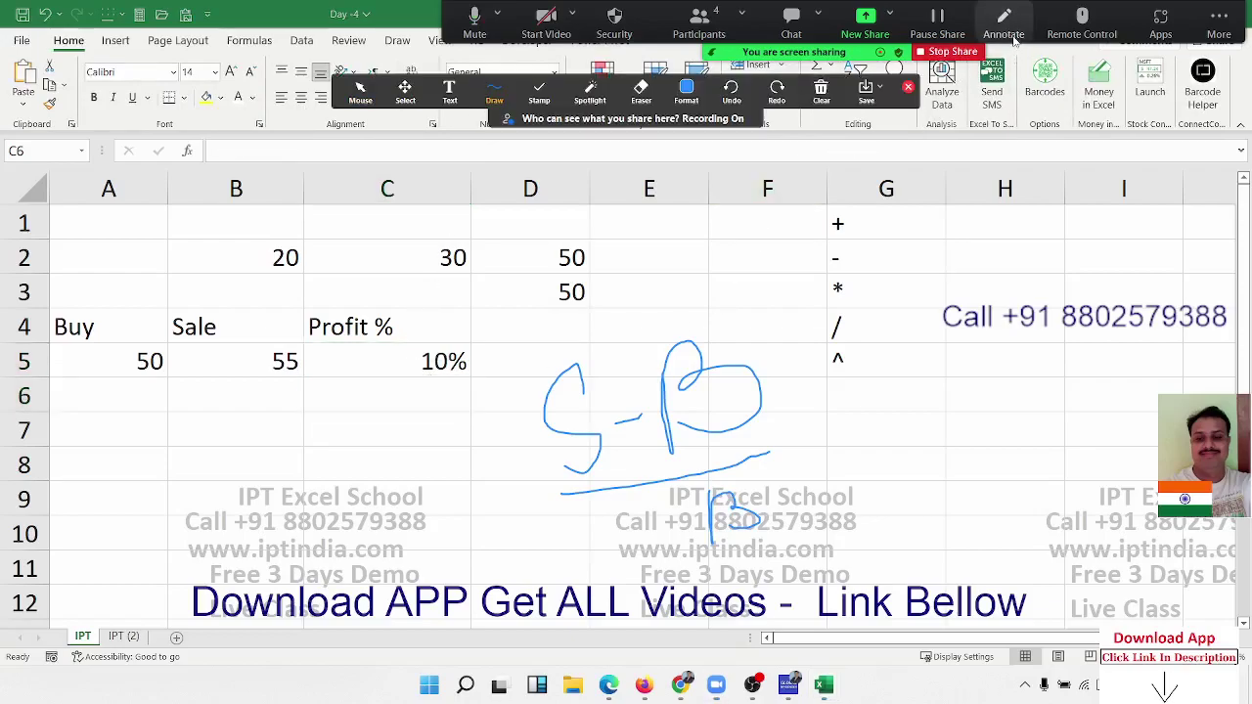
pyautogui.click(821, 90)
pyautogui.click(843, 149)
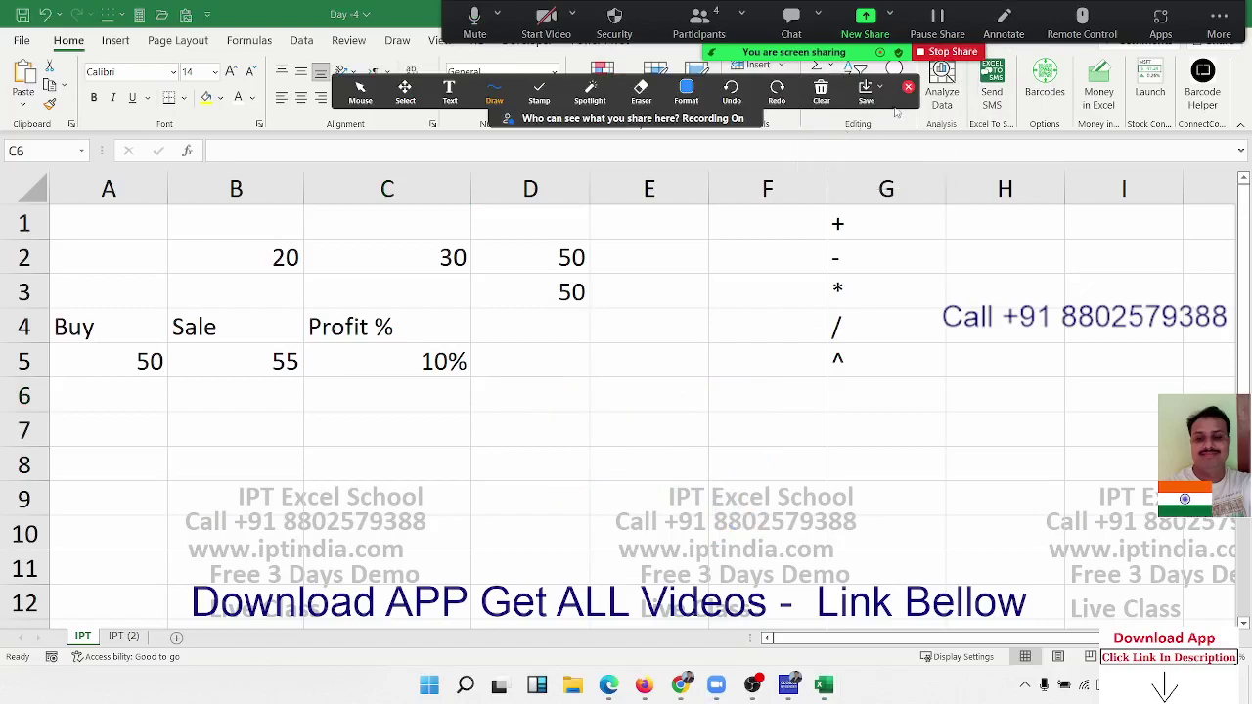
pyautogui.click(907, 89)
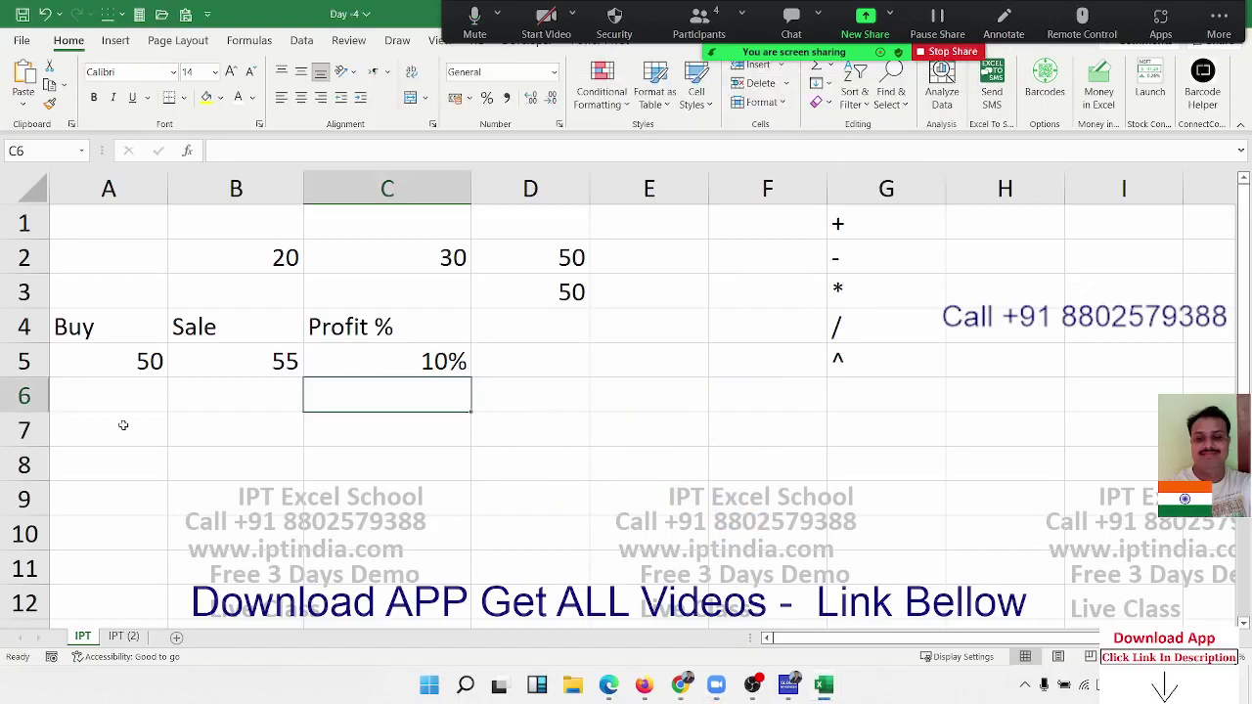
pyautogui.press('Down')
# Label cells A7, A8 and A9 as P, R and T
pyautogui.press('Left')
pyautogui.press('Left')
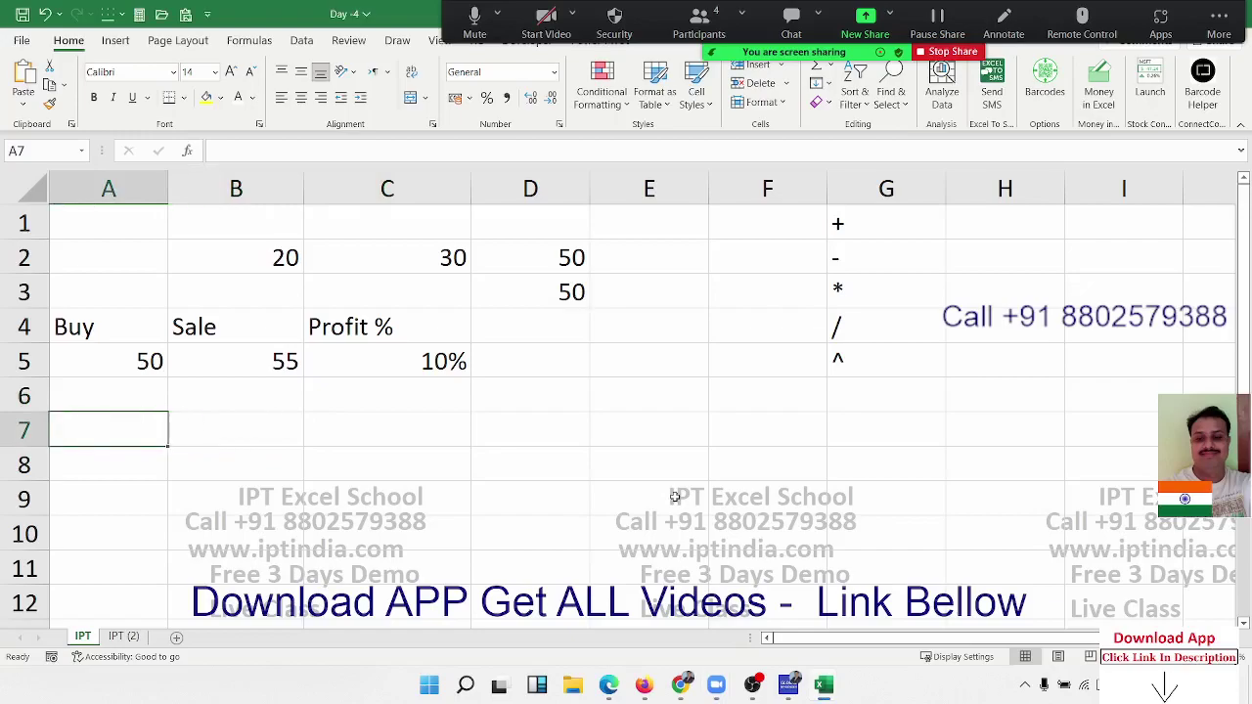
pyautogui.press('Down')
pyautogui.press('Down')
pyautogui.press('Down')
pyautogui.press('Down')
pyautogui.press('Down')
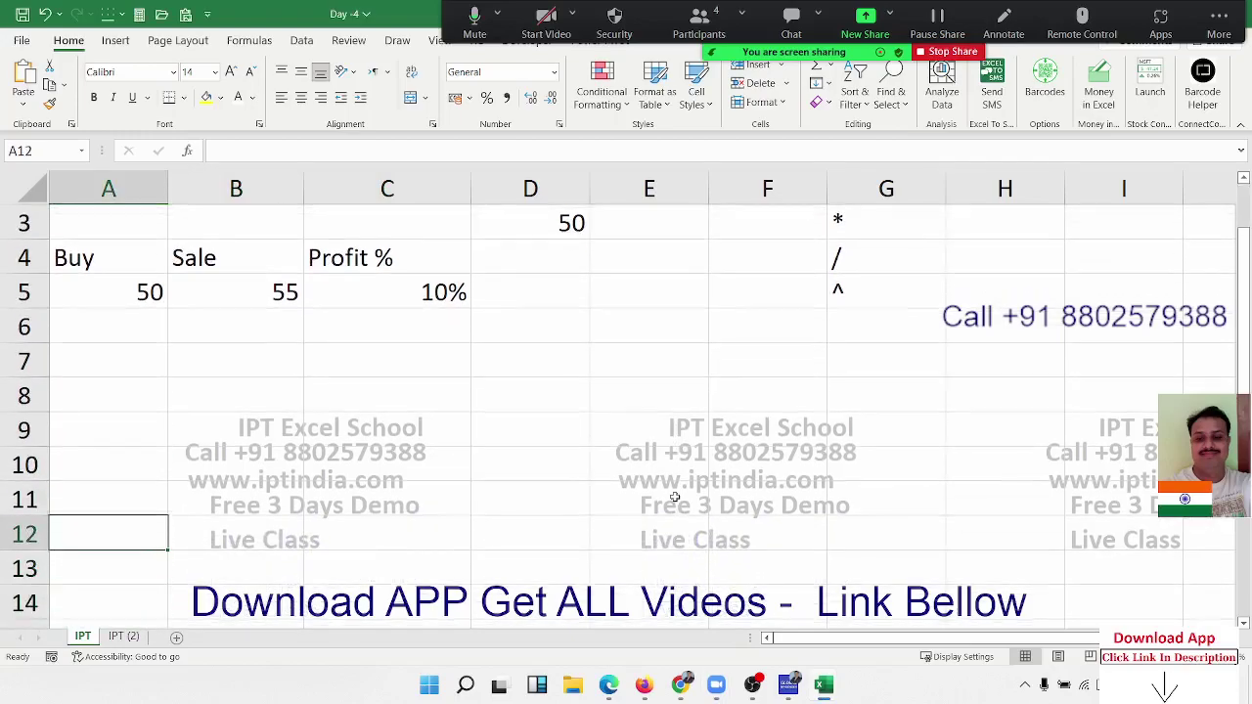
pyautogui.press('Up')
pyautogui.press('Up')
pyautogui.press('Up')
pyautogui.press('Up')
pyautogui.press('Up')
pyautogui.write('P')
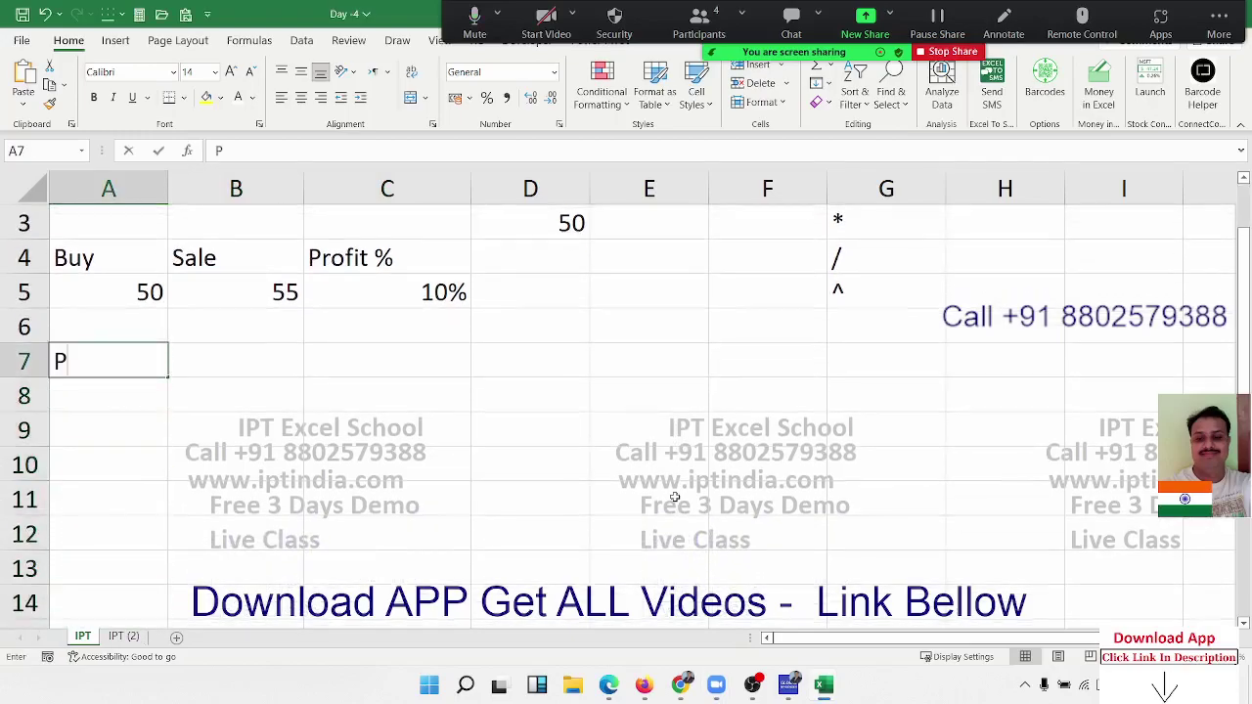
pyautogui.press('Return')
pyautogui.write('R')
pyautogui.press('Return')
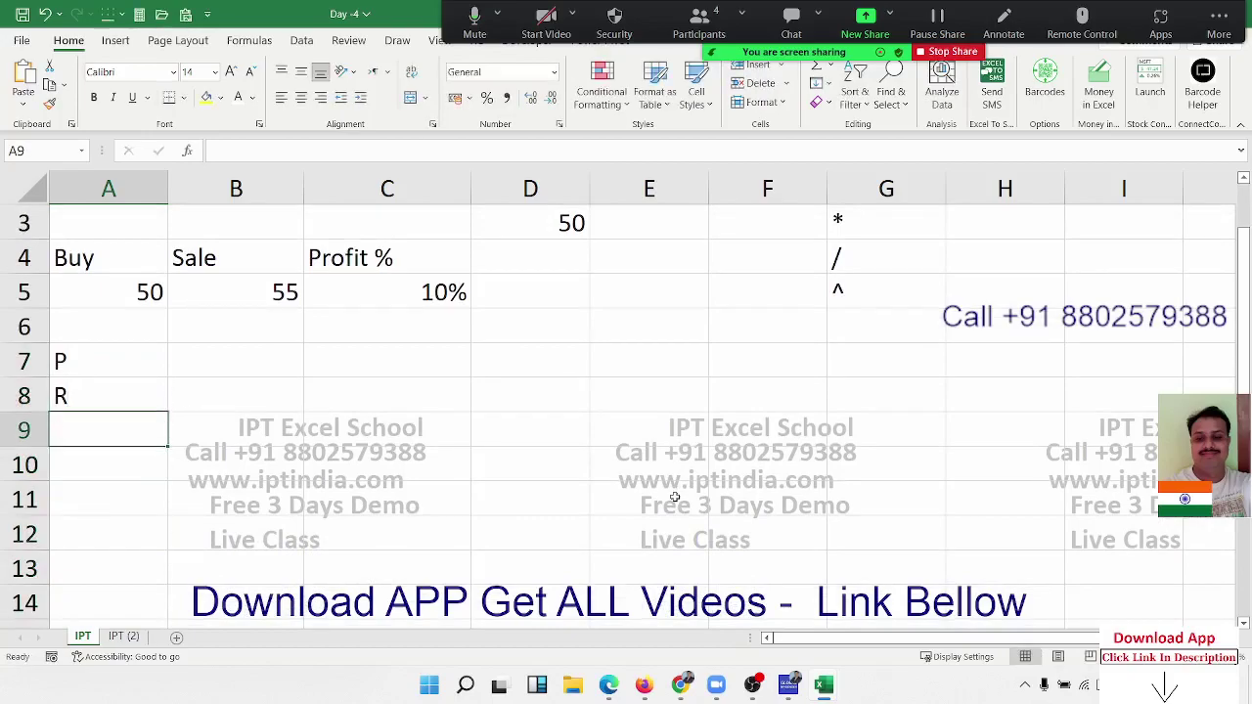
pyautogui.write('T')
pyautogui.press('Return')
pyautogui.write('\\')
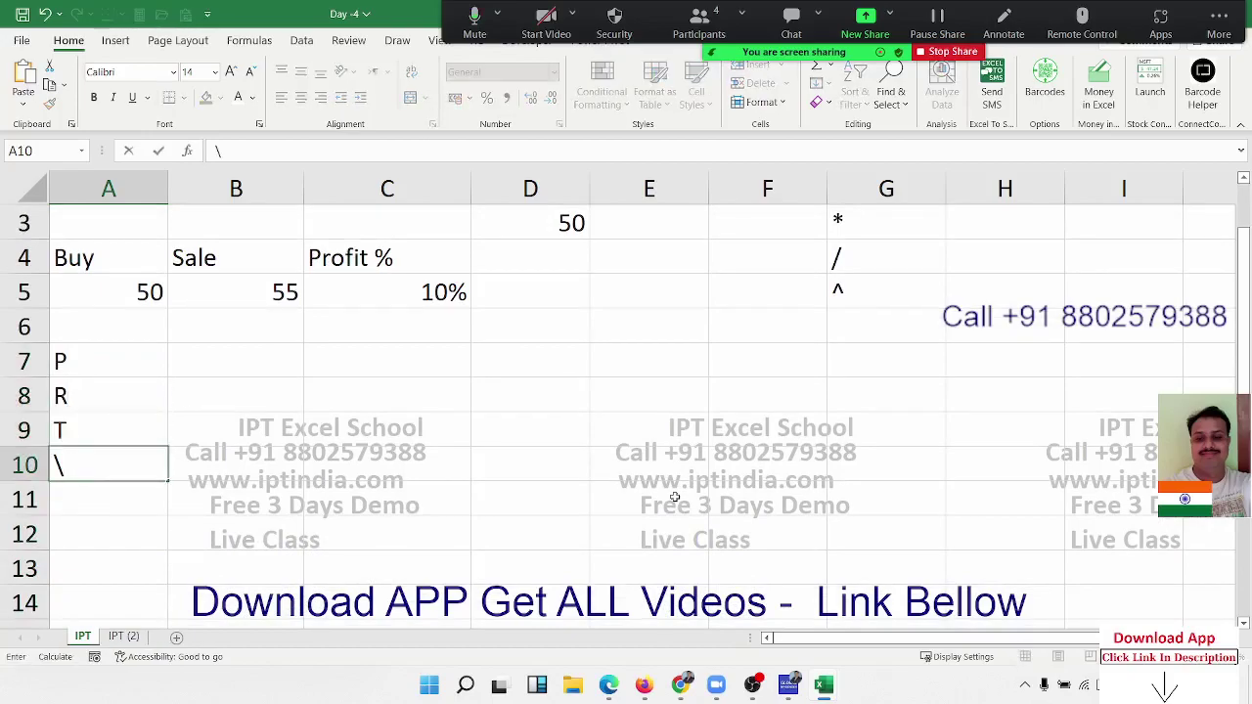
pyautogui.press('Escape')
pyautogui.press('Up')
pyautogui.press('Up')
pyautogui.press('Up')
# Enter 50000, 5% and 3 in B7–B9 beside P, R and T
pyautogui.press('Right')
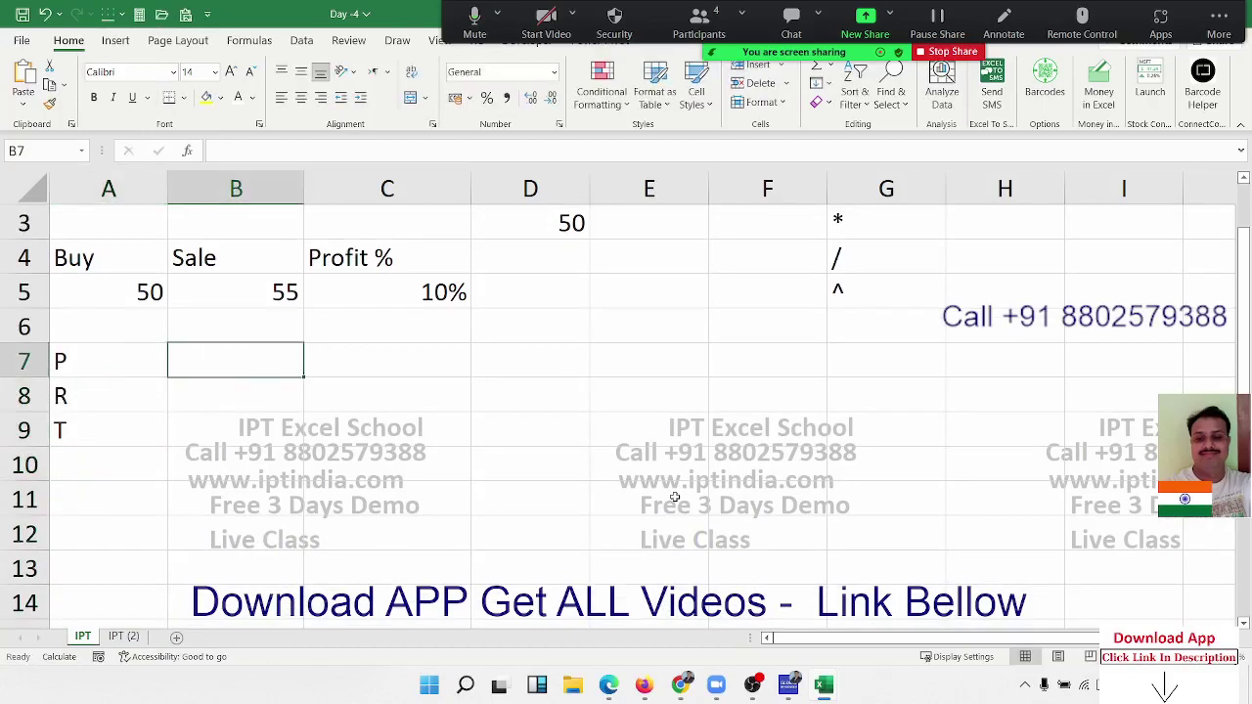
pyautogui.write('50000')
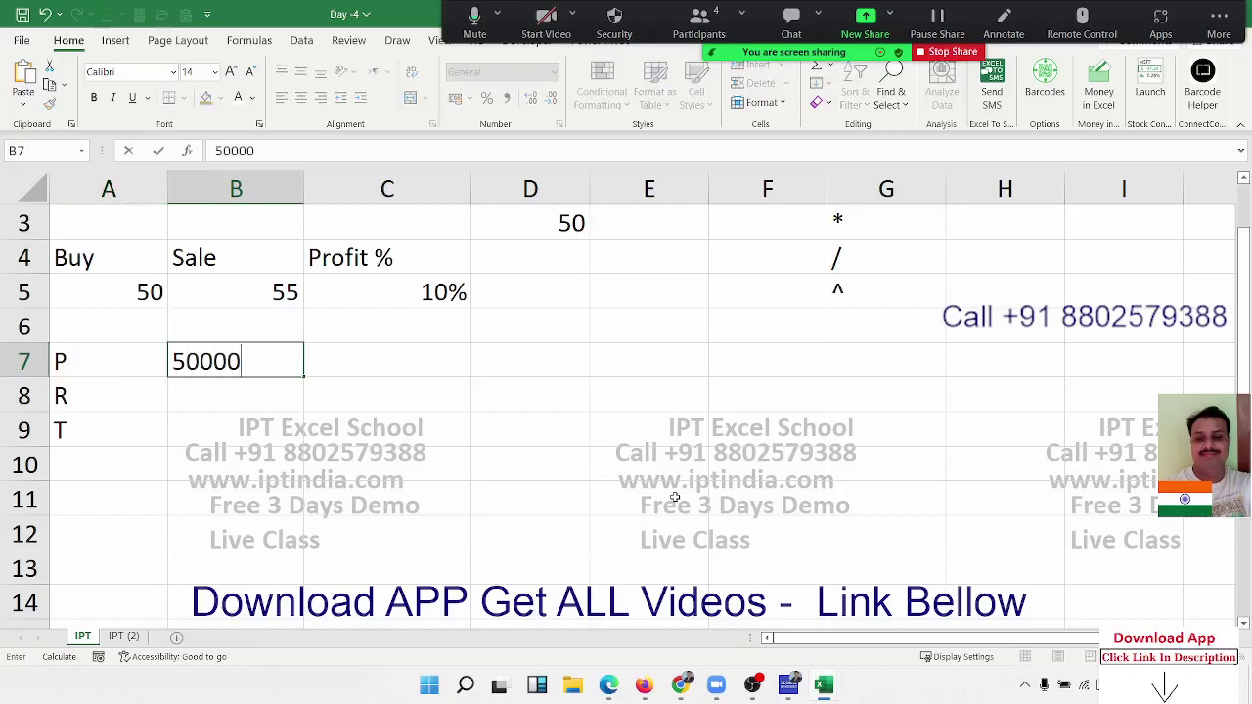
pyautogui.press('Return')
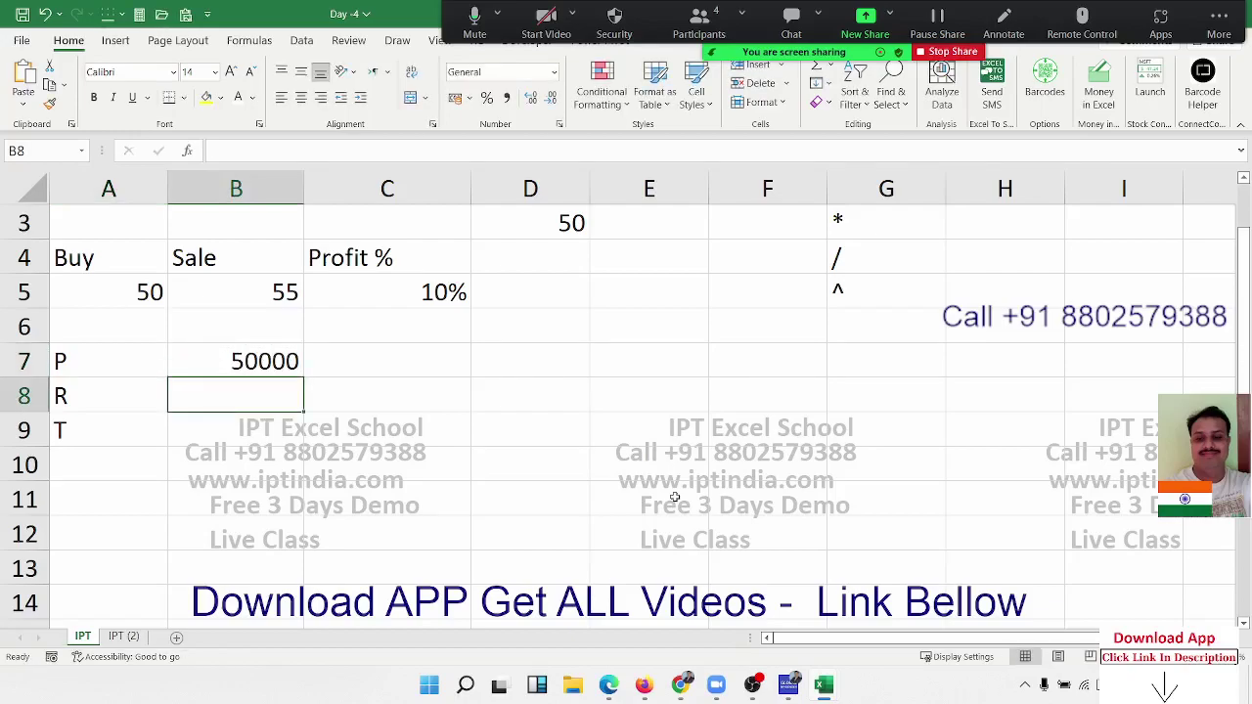
pyautogui.write('5')
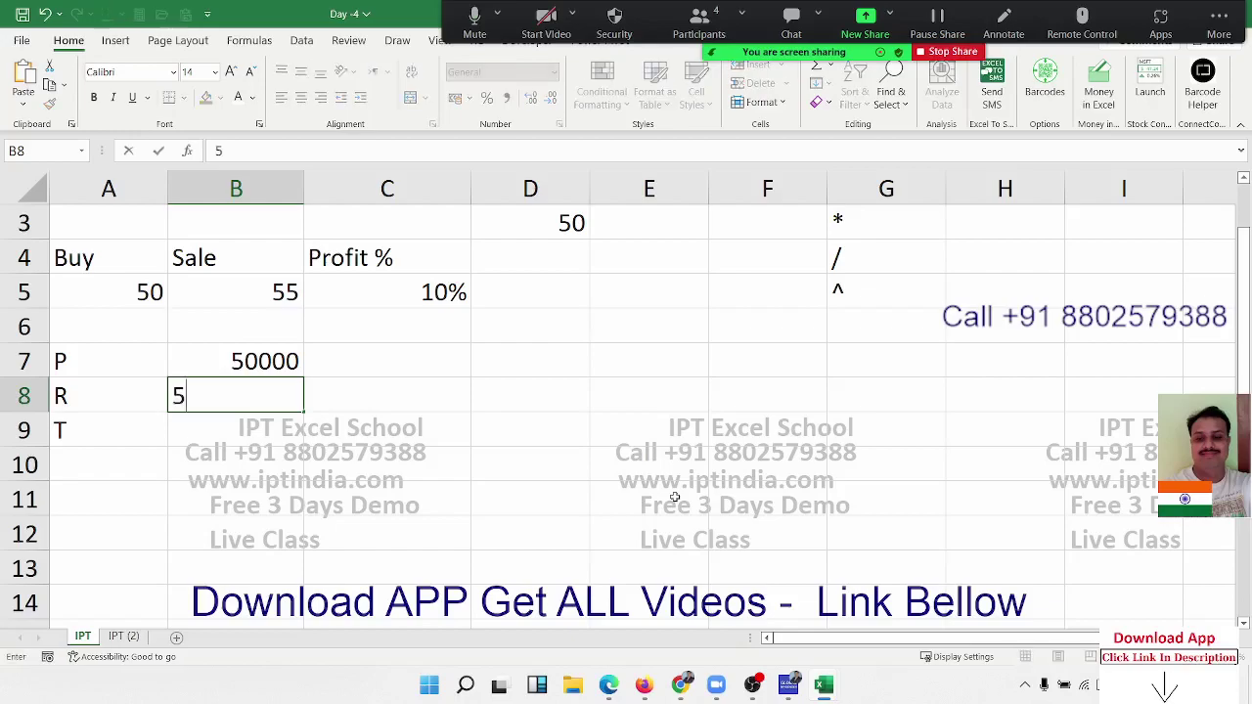
pyautogui.write('5')
pyautogui.press('BackSpace')
pyautogui.write('%')
pyautogui.press('Return')
pyautogui.write('3')
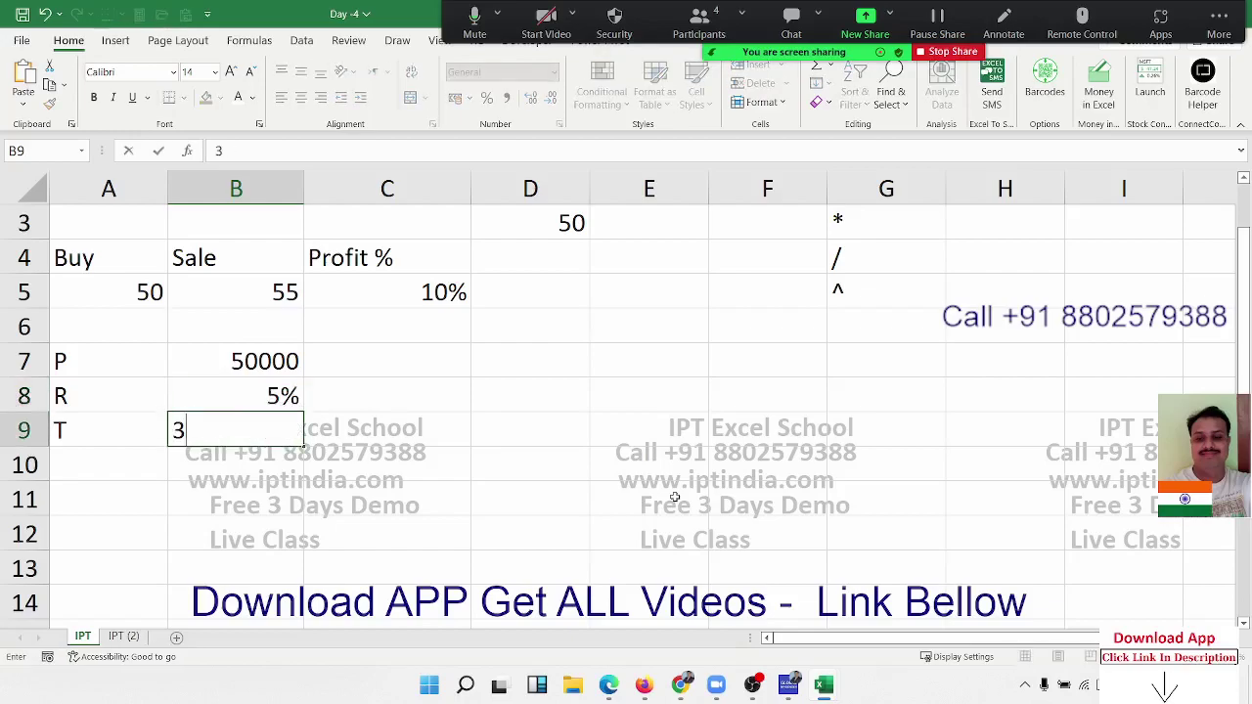
pyautogui.press('Return')
# Label cell A10 as Amt
pyautogui.press('Right')
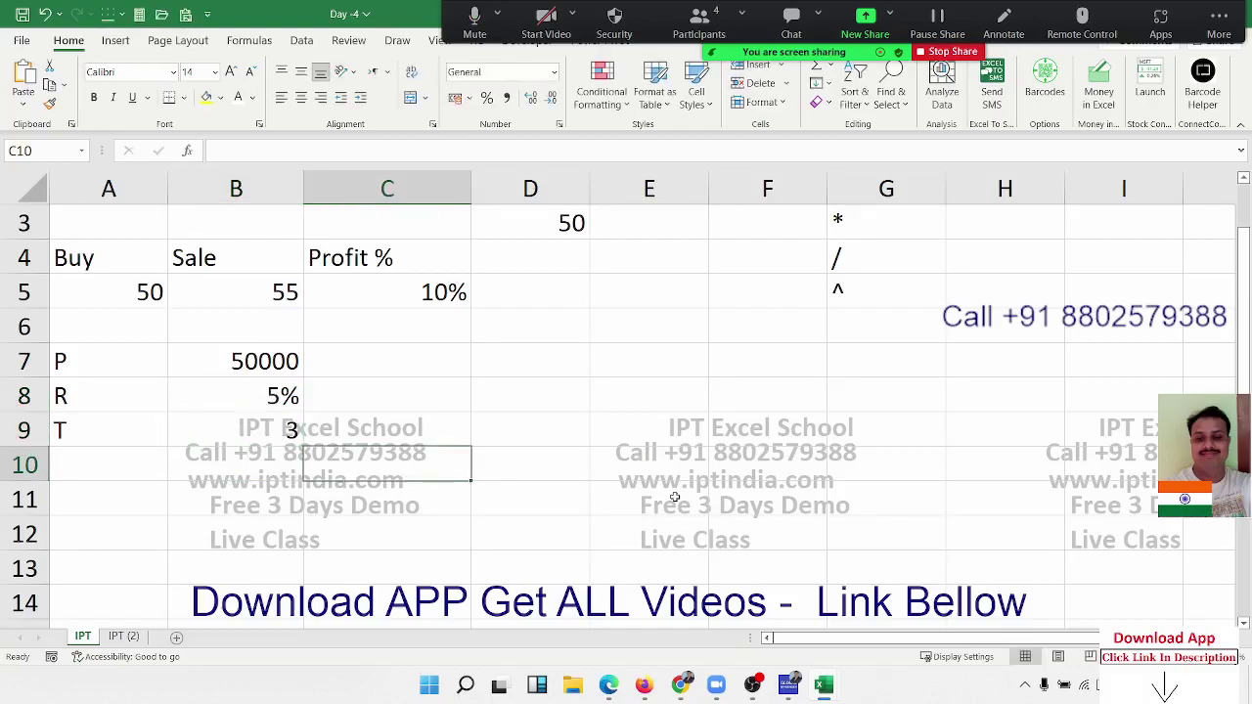
pyautogui.press('Left')
pyautogui.press('Left')
pyautogui.write('A')
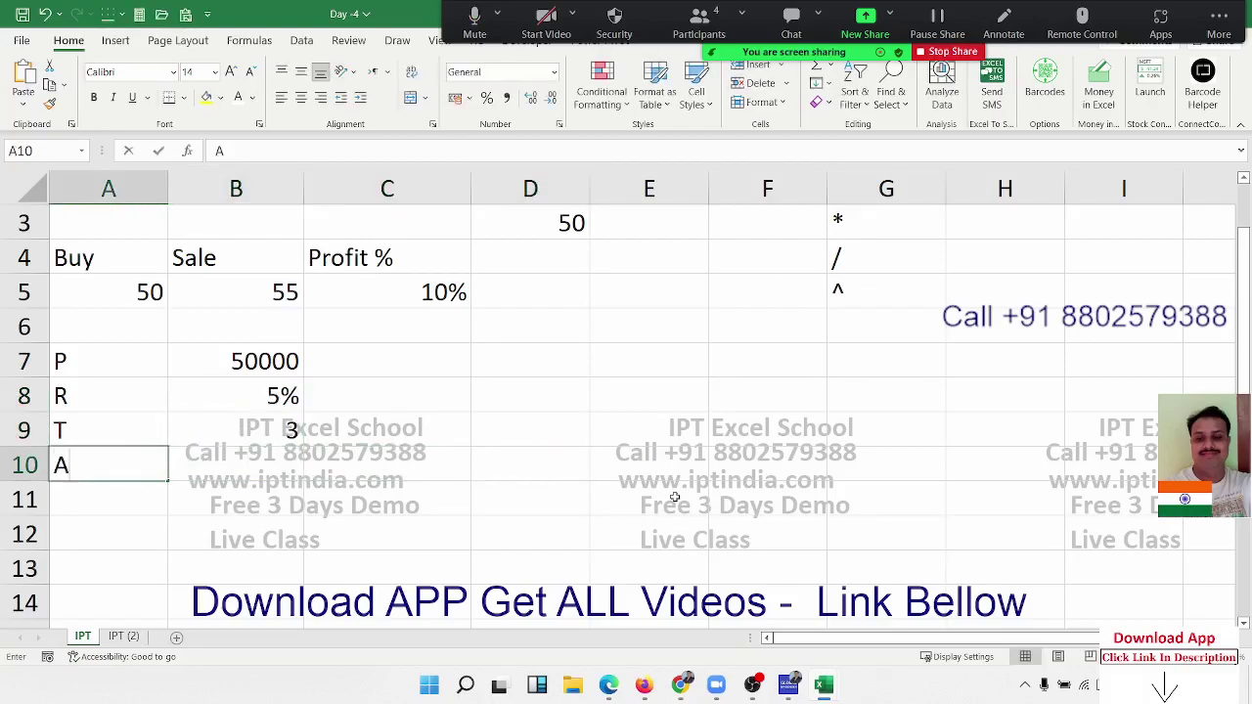
pyautogui.write('mt')
pyautogui.press('Return')
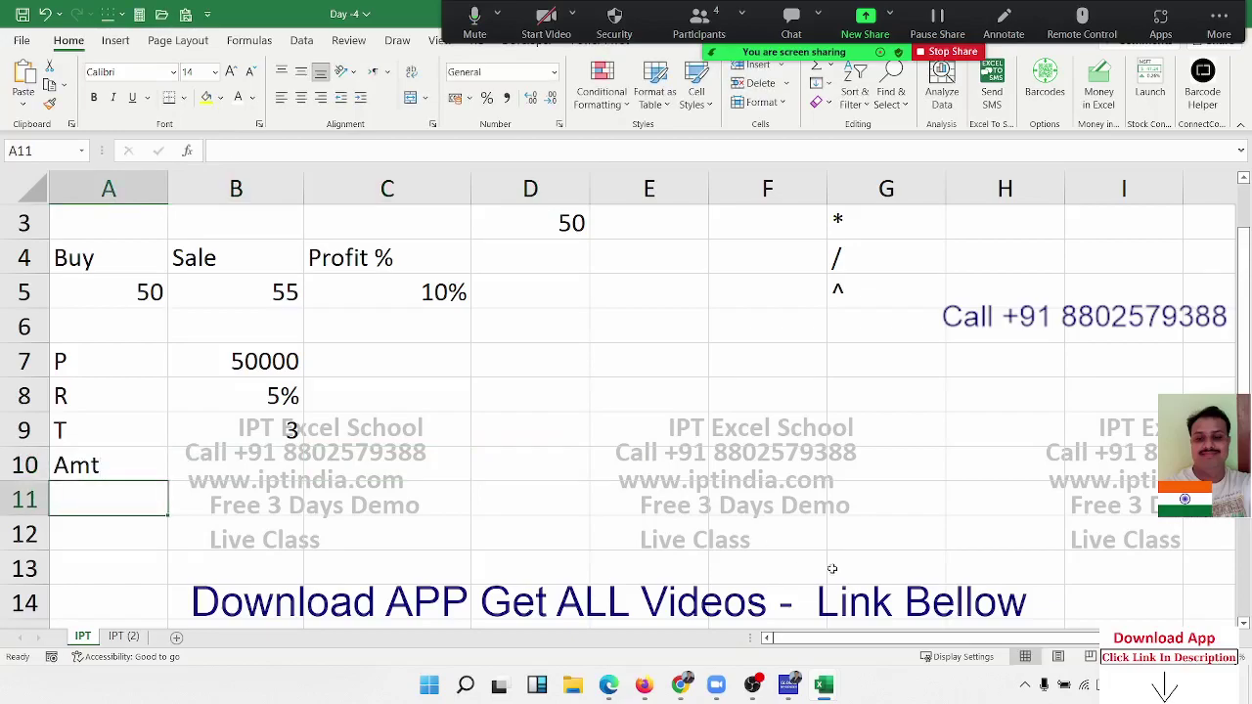
pyautogui.write('=')
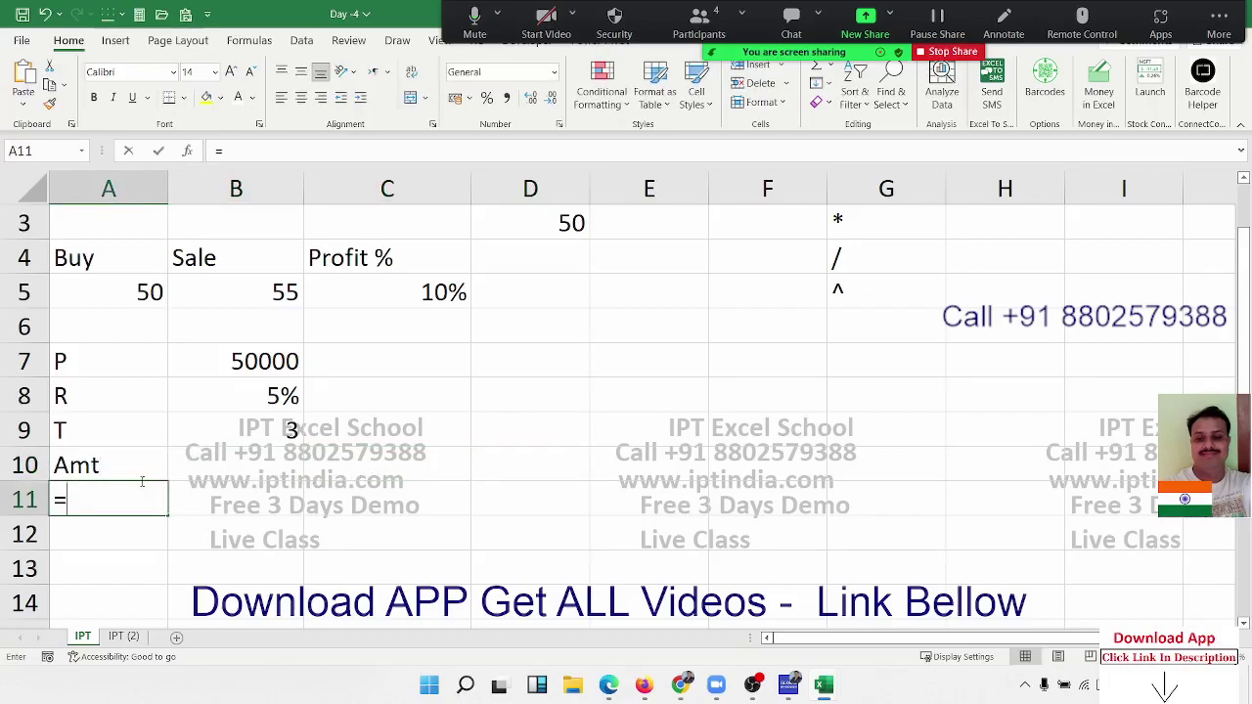
pyautogui.write('fv')
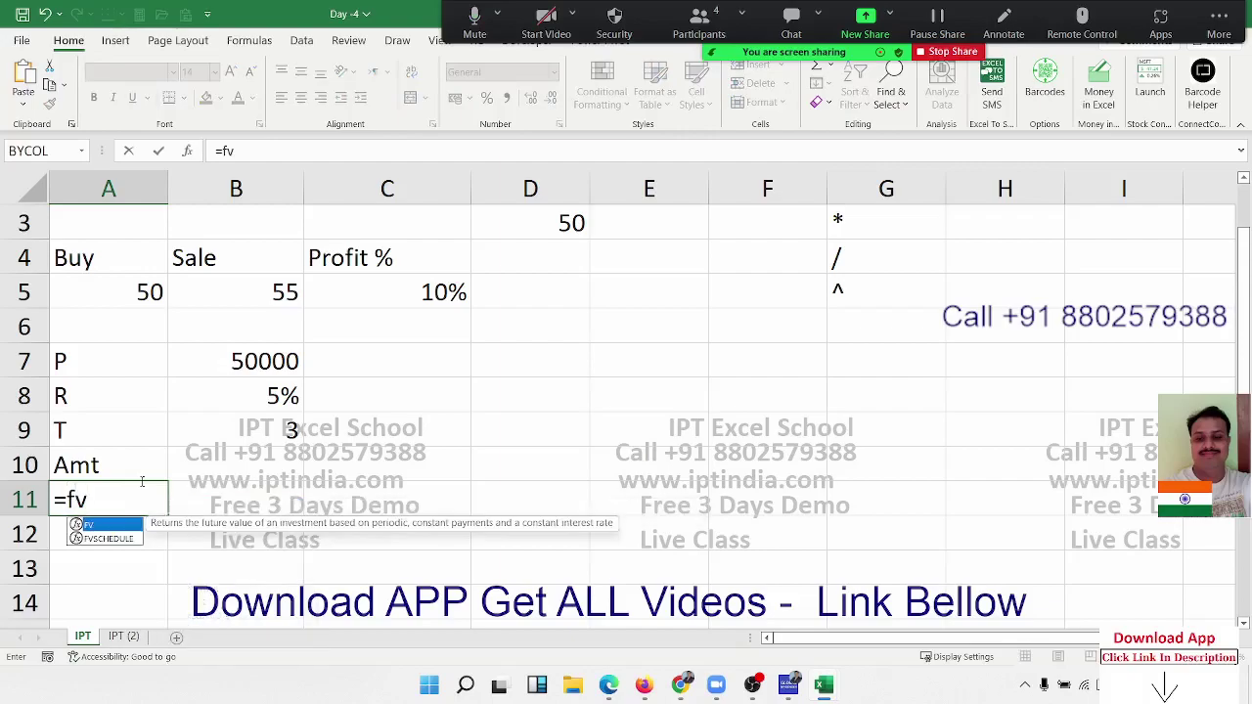
pyautogui.press('Tab')
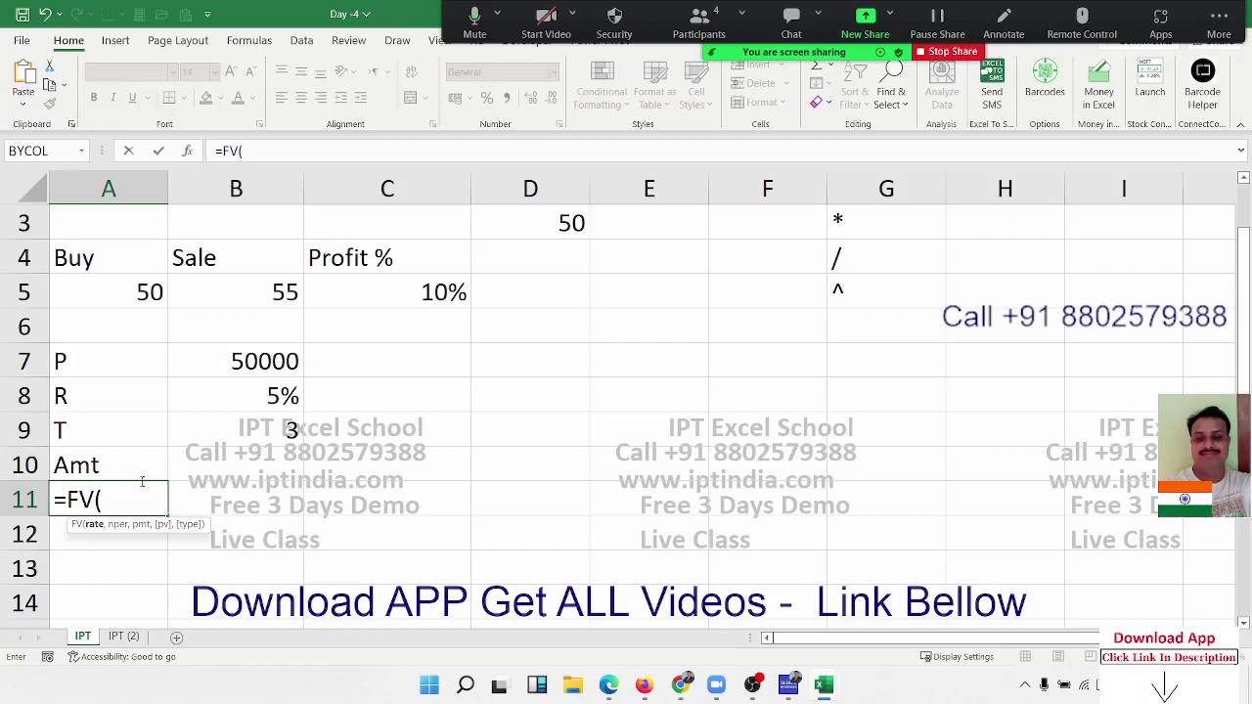
pyautogui.press('Escape')
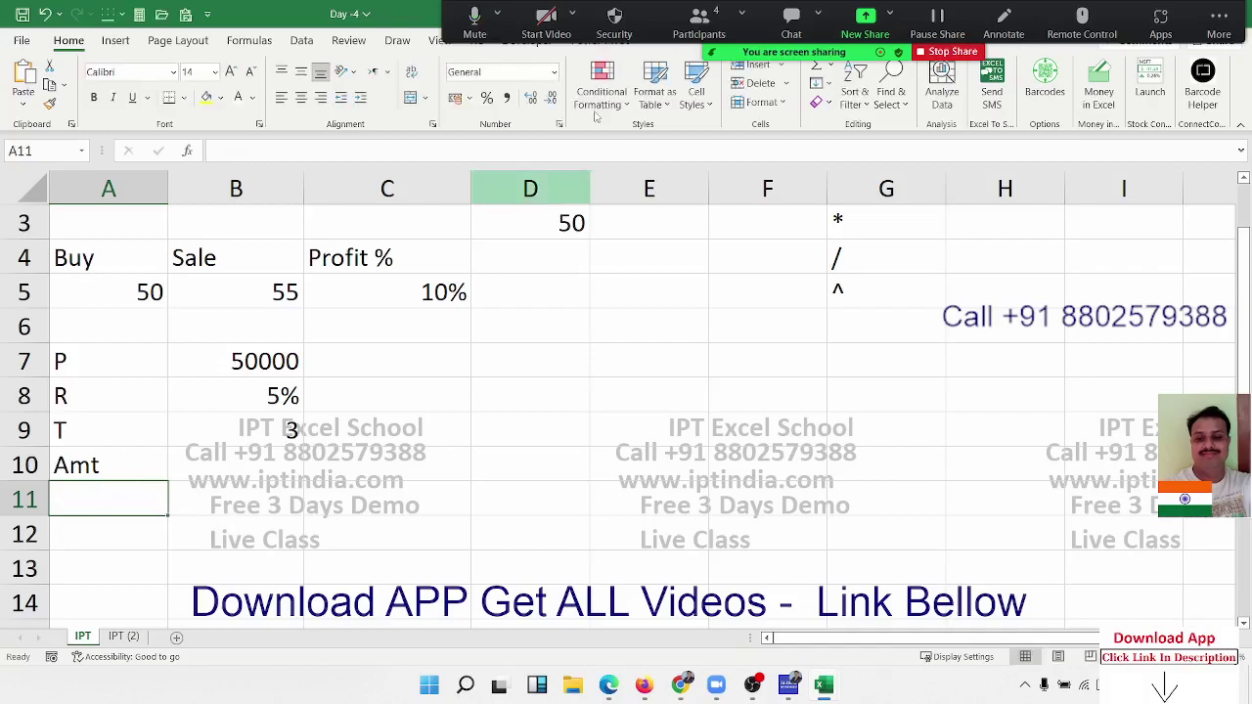
# With Zoom's pen, hand-write A = P × (1 + r/n) and its exponent across columns D–H
pyautogui.click(1004, 19)
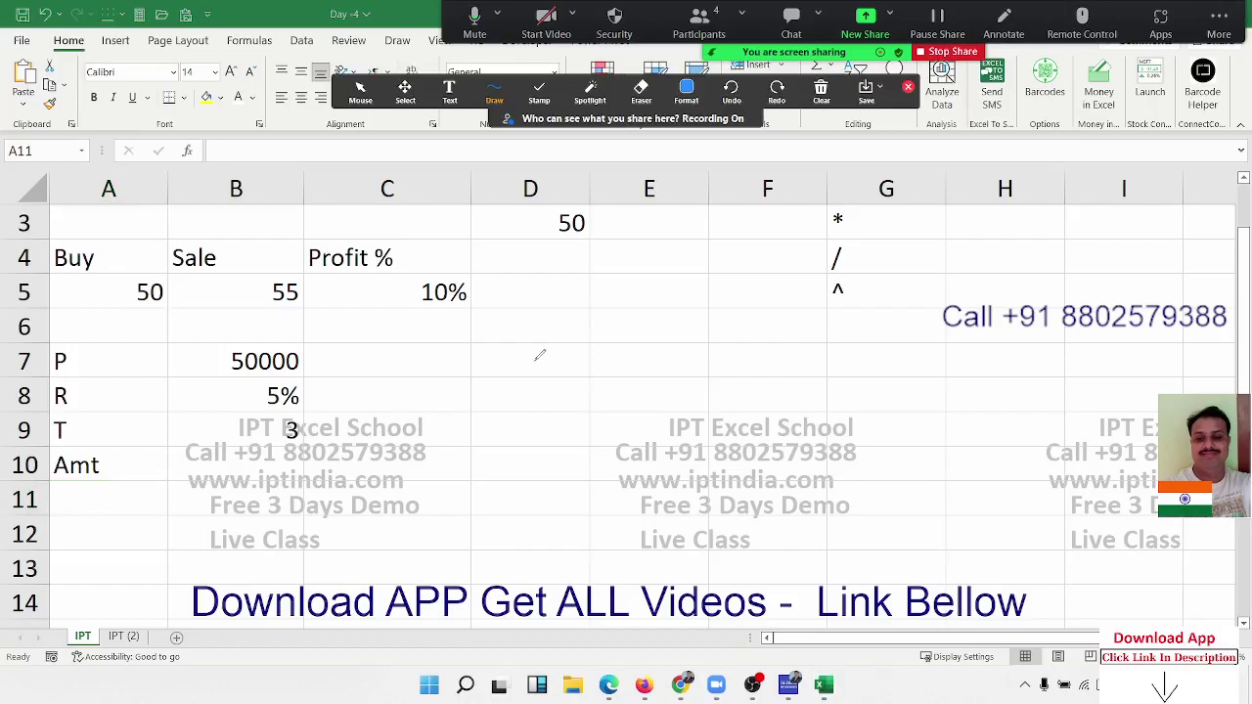
pyautogui.moveTo(536, 361)
pyautogui.mouseDown()
pyautogui.moveTo(546, 354)
pyautogui.moveTo(577, 407)
pyautogui.mouseUp()
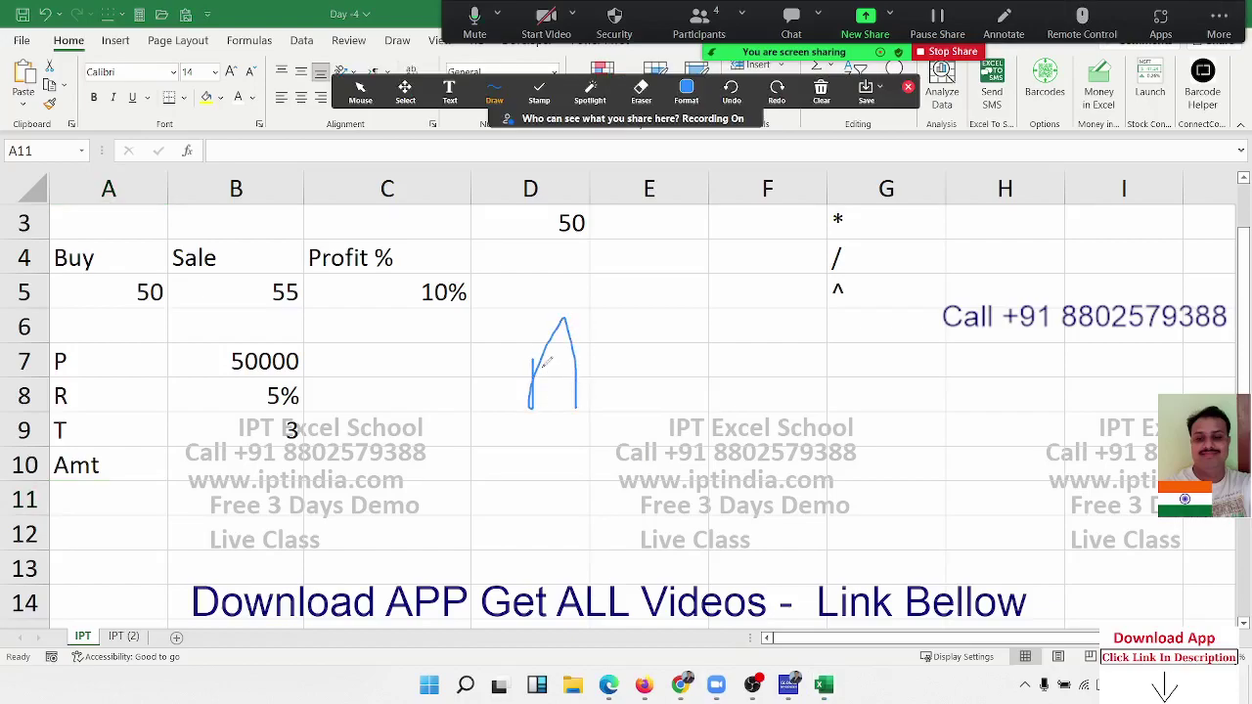
pyautogui.moveTo(528, 361)
pyautogui.mouseDown()
pyautogui.moveTo(673, 354)
pyautogui.moveTo(701, 381)
pyautogui.mouseUp()
pyautogui.moveTo(726, 305); pyautogui.dragTo(727, 387)
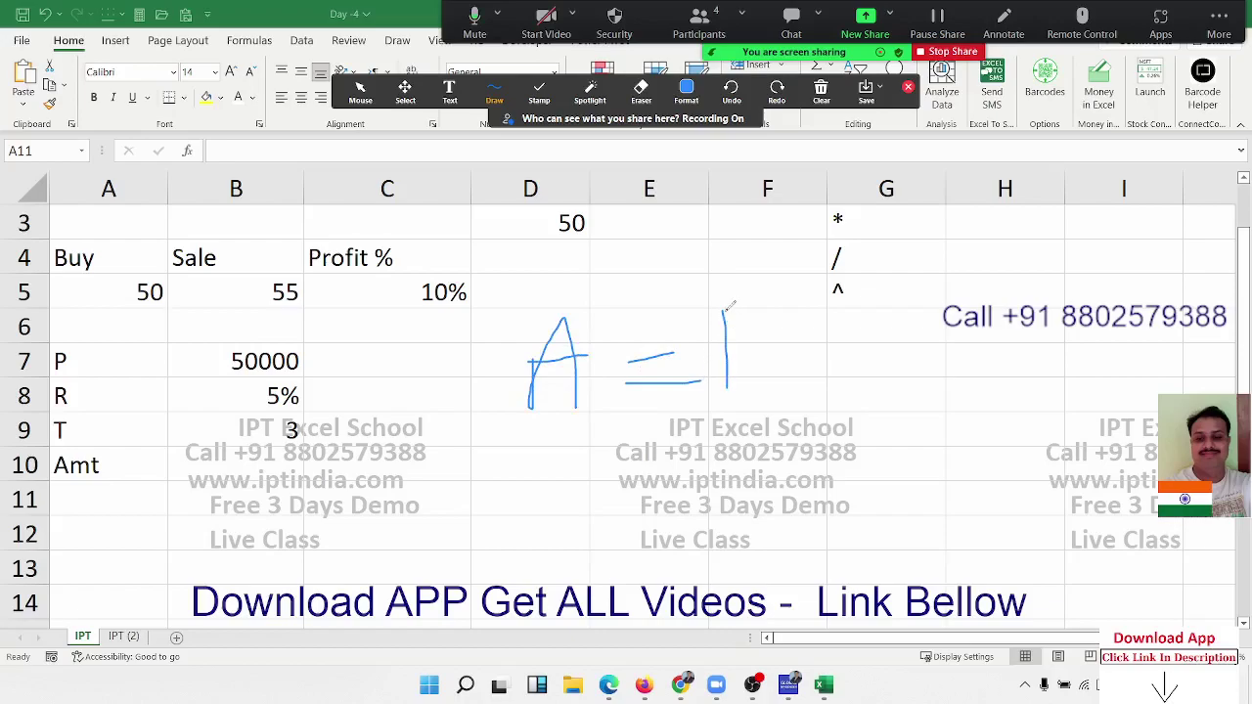
pyautogui.moveTo(723, 311)
pyautogui.mouseDown()
pyautogui.moveTo(746, 335)
pyautogui.moveTo(820, 335)
pyautogui.moveTo(801, 347)
pyautogui.mouseUp()
pyautogui.moveTo(820, 280); pyautogui.dragTo(919, 339)
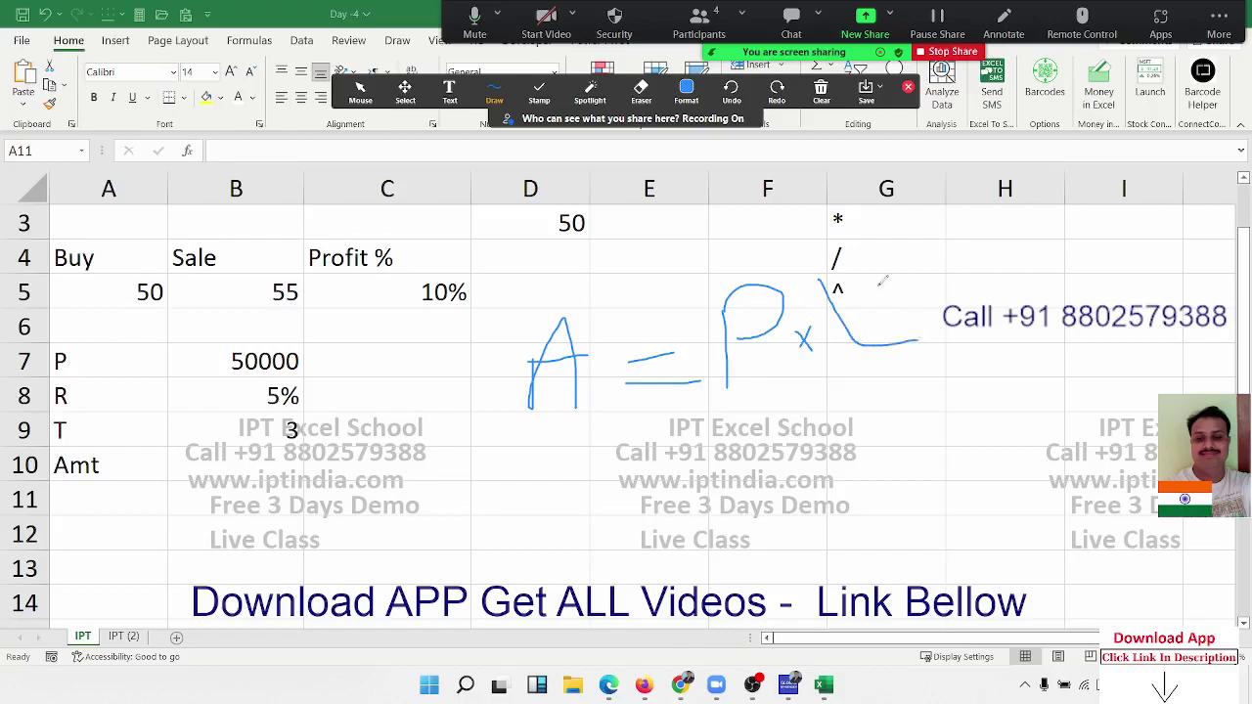
pyautogui.moveTo(853, 277)
pyautogui.mouseDown()
pyautogui.moveTo(859, 308)
pyautogui.moveTo(896, 279)
pyautogui.moveTo(884, 301)
pyautogui.moveTo(925, 290)
pyautogui.moveTo(927, 252)
pyautogui.moveTo(918, 321)
pyautogui.moveTo(948, 329)
pyautogui.mouseUp()
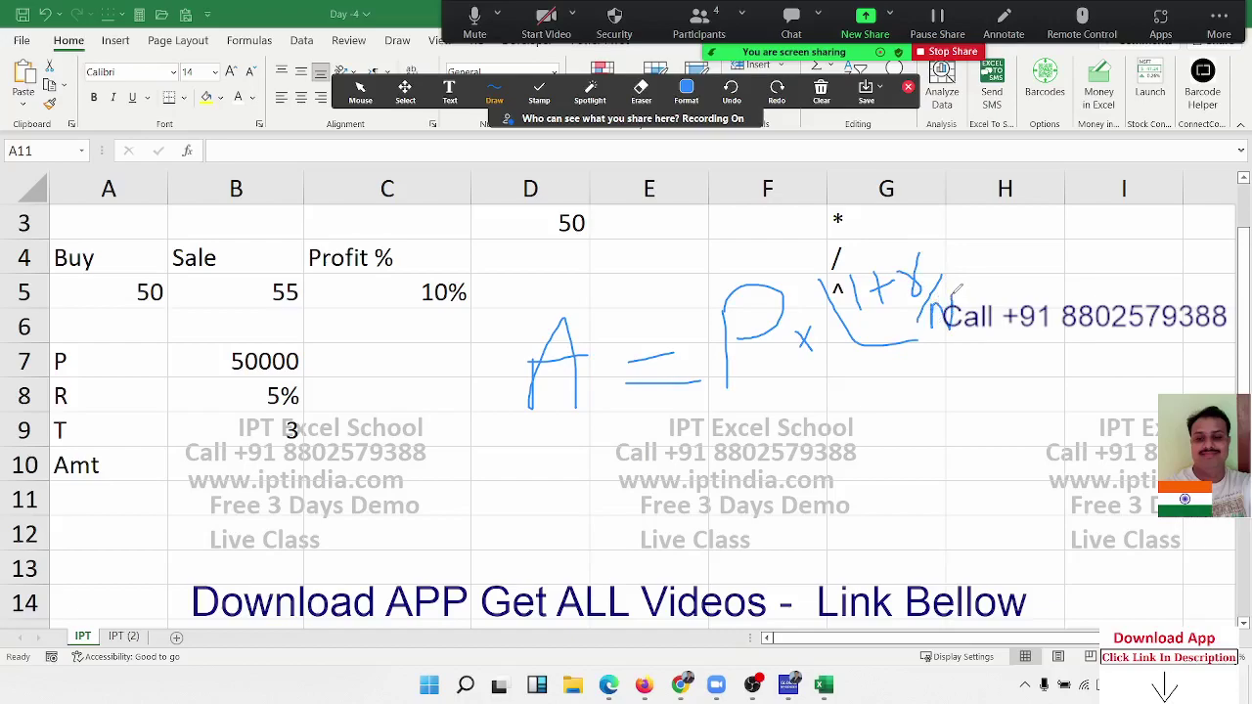
pyautogui.moveTo(939, 235); pyautogui.dragTo(1008, 332)
pyautogui.moveTo(949, 204)
pyautogui.mouseDown()
pyautogui.moveTo(993, 243)
pyautogui.moveTo(971, 235)
pyautogui.moveTo(998, 210)
pyautogui.moveTo(1011, 223)
pyautogui.mouseUp()
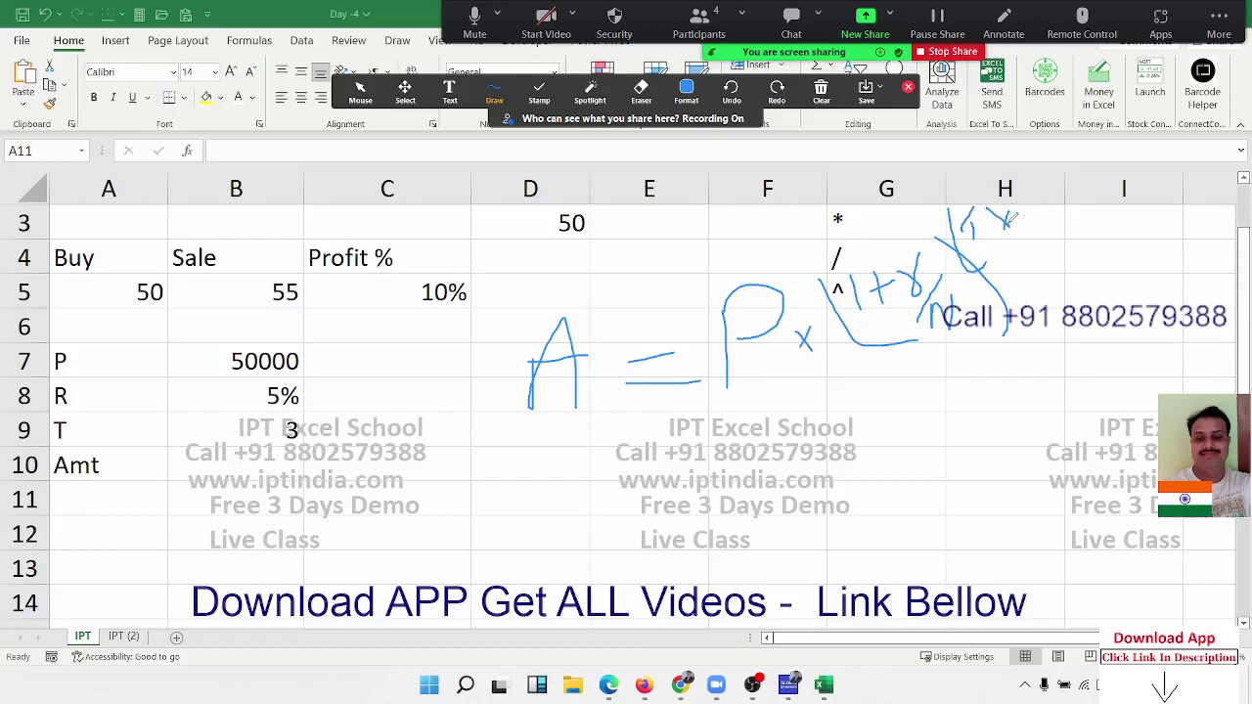
pyautogui.moveTo(1047, 223)
pyautogui.mouseDown()
pyautogui.moveTo(1074, 179)
pyautogui.moveTo(1074, 225)
pyautogui.mouseUp()
# Close Zoom's annotation toolbar, leaving the formula sketch on the sheet
pyautogui.click(910, 88)
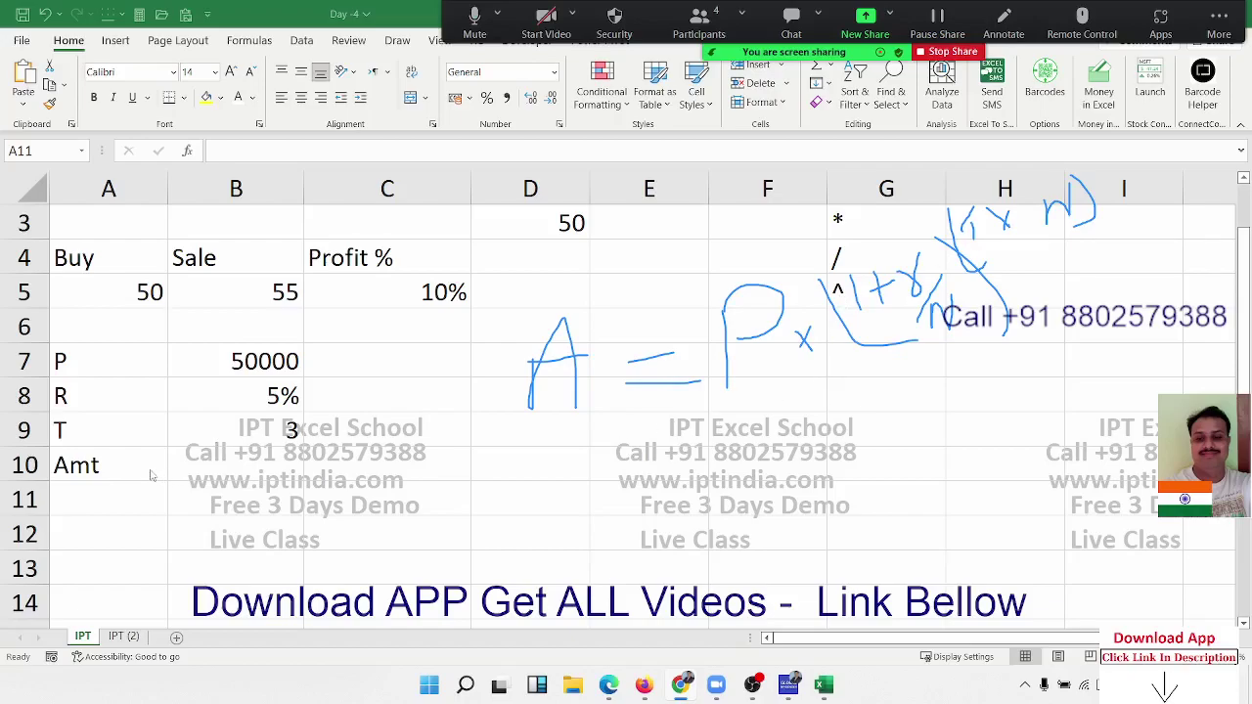
# Enter =(1+(B8/12)) in B10 beside Amt, returning 1.0041667
pyautogui.click(225, 465)
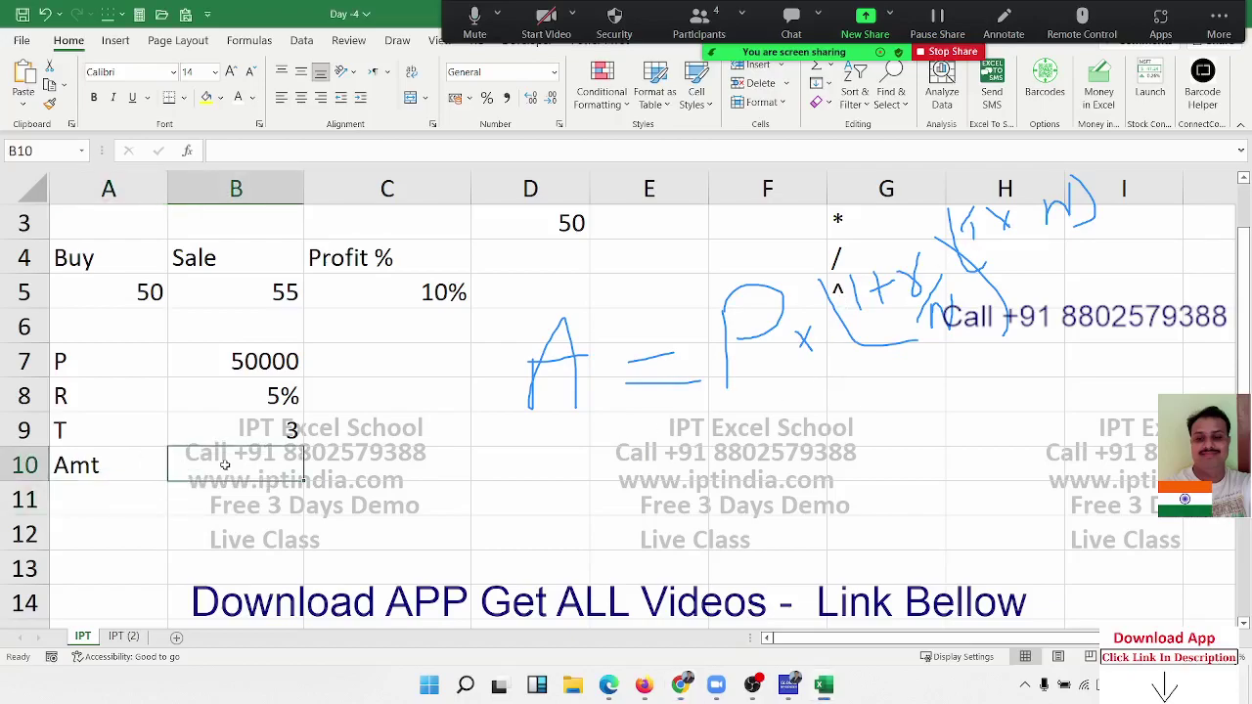
pyautogui.write('=')
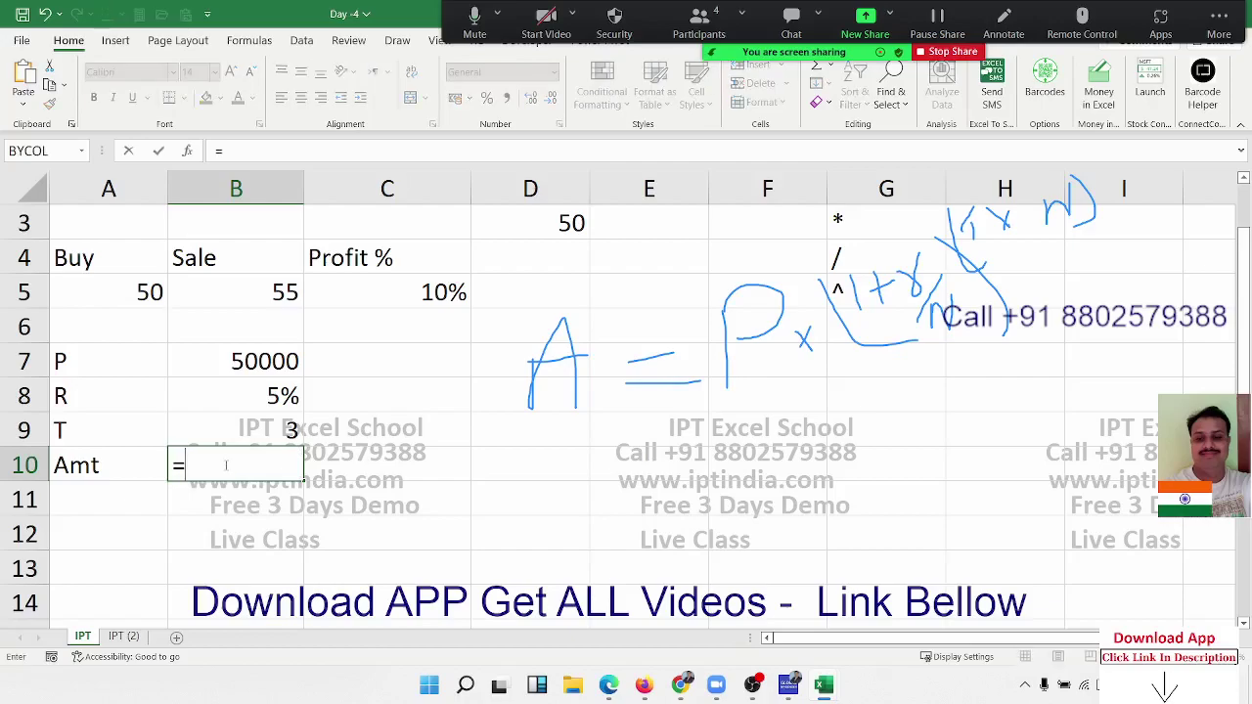
pyautogui.write('(1+')
pyautogui.write('(')
pyautogui.click(249, 403)
pyautogui.write('/1')
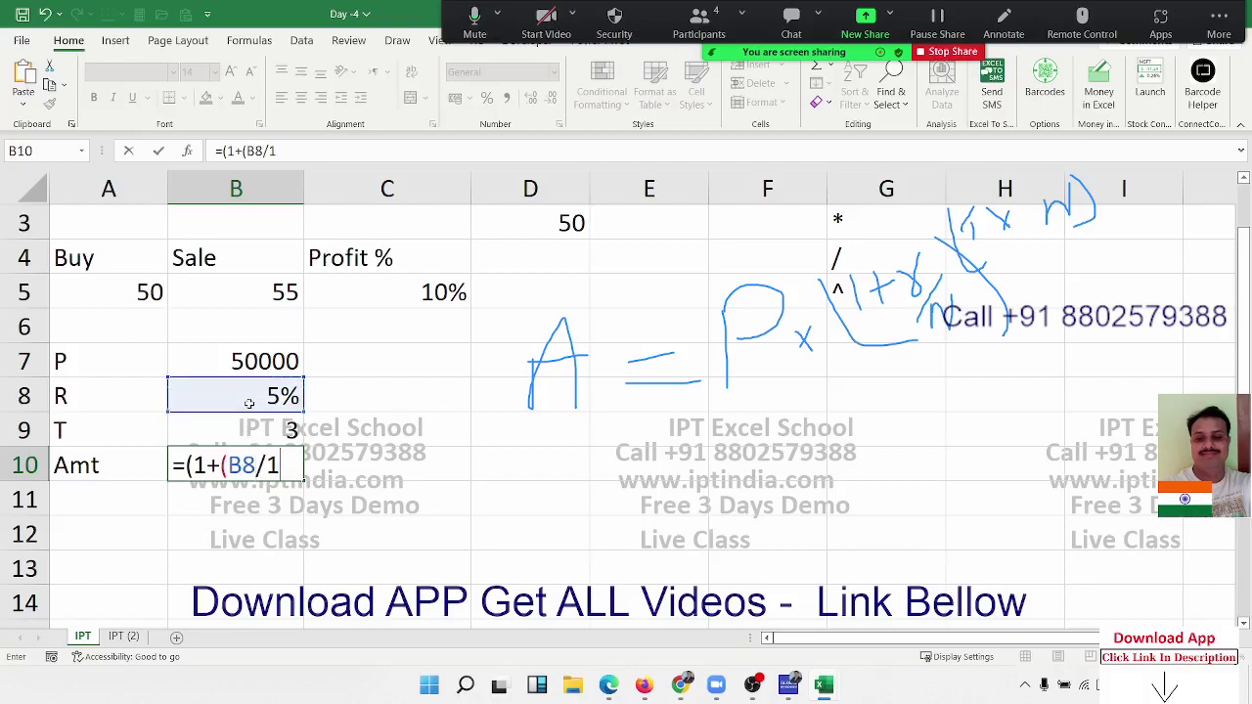
pyautogui.write('2)')
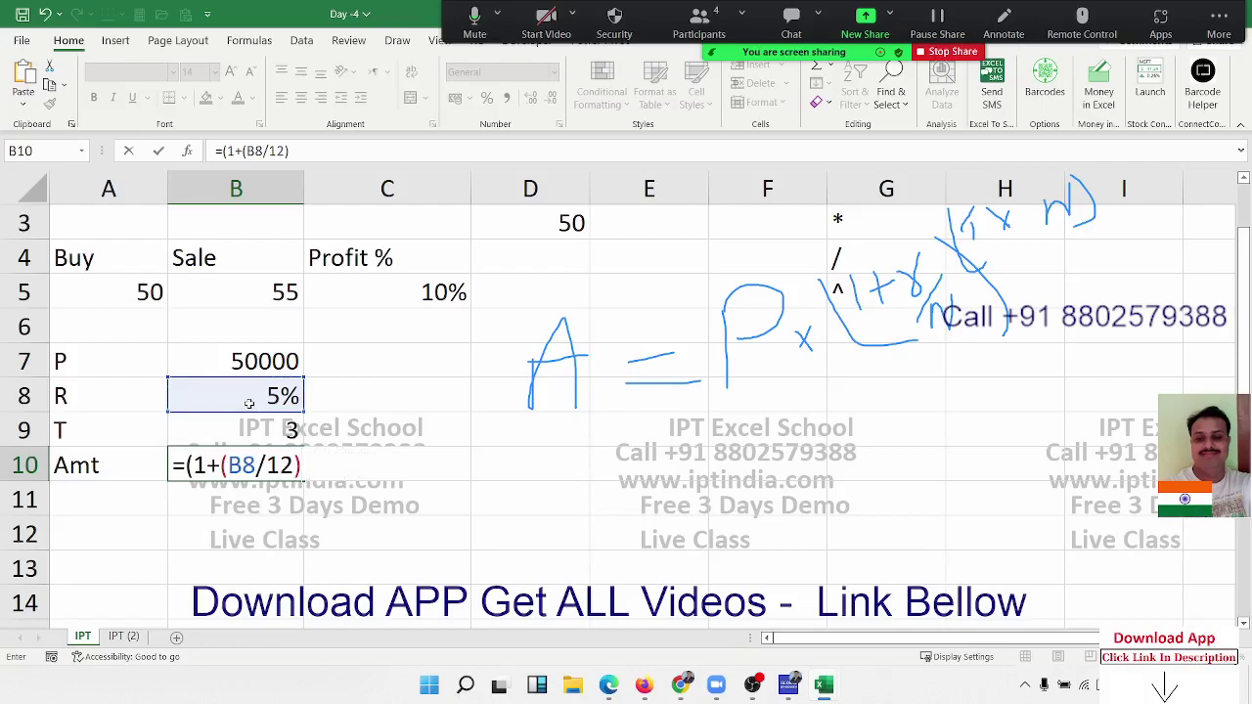
pyautogui.write(')')
pyautogui.press('Return')
pyautogui.press('Up')
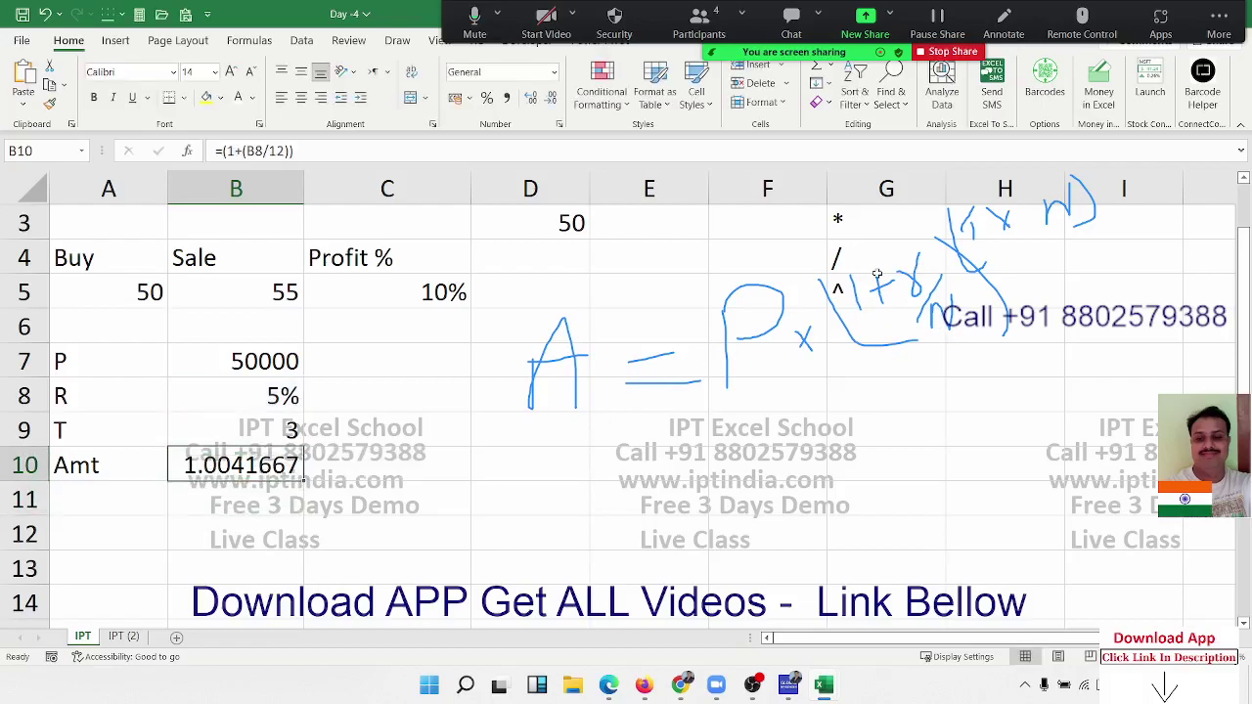
pyautogui.press('Right')
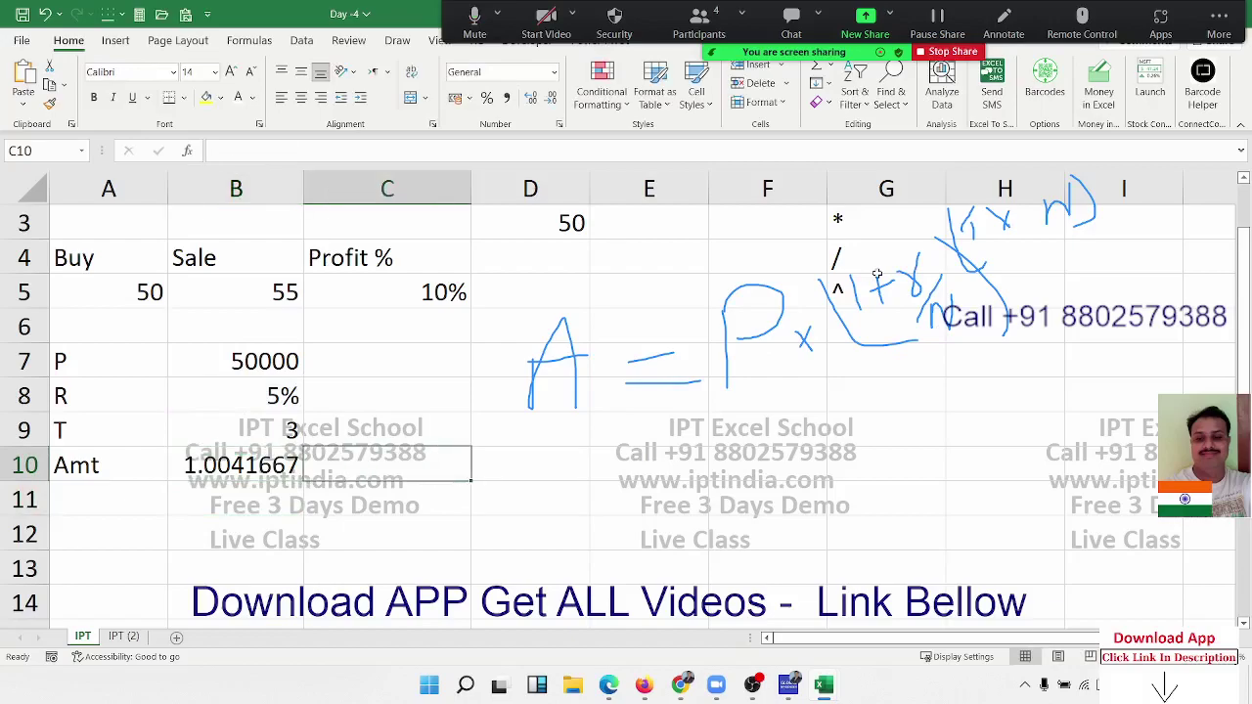
pyautogui.write('=')
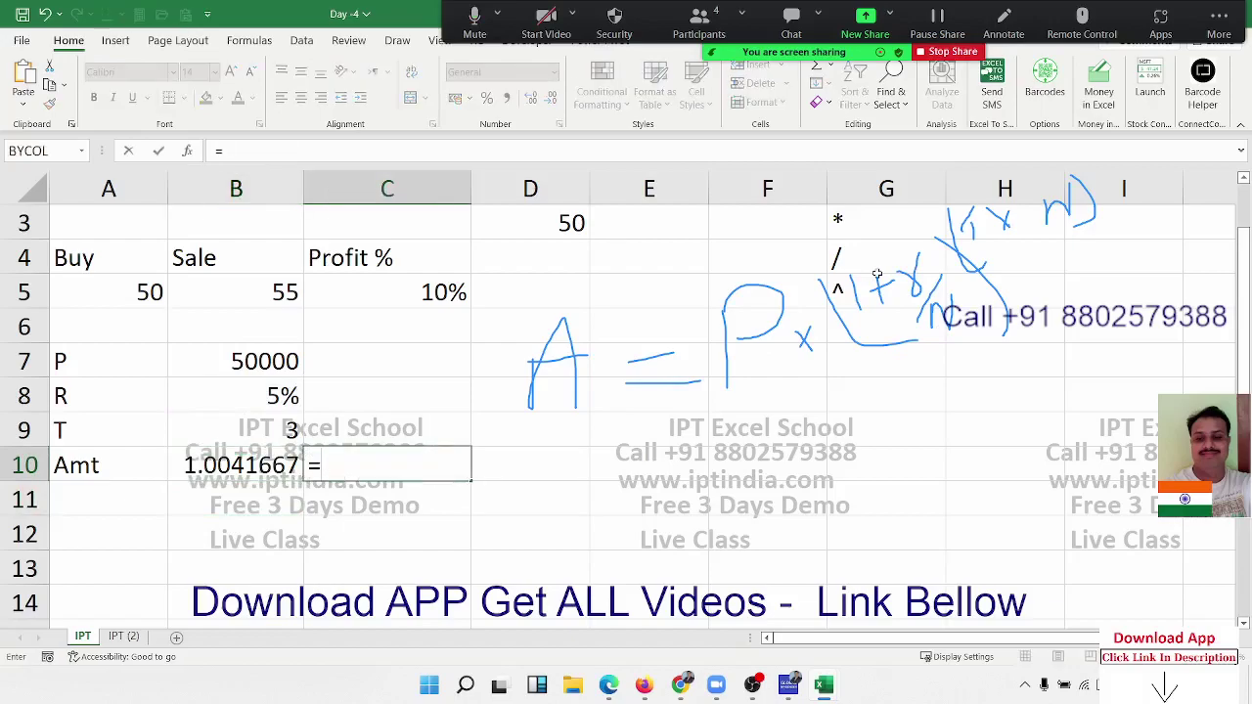
# Complete C10 as =B9*12, giving 36 months
pyautogui.click(240, 421)
pyautogui.write('*12')
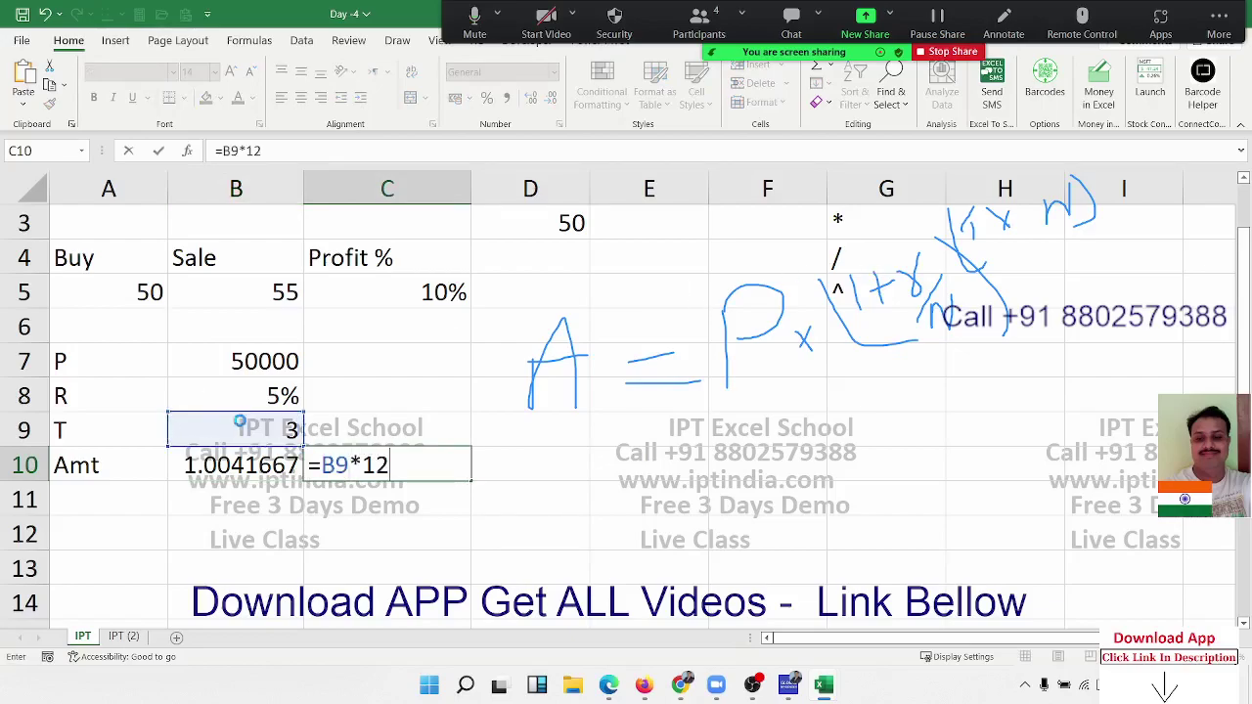
pyautogui.press('Return')
pyautogui.press('Up')
pyautogui.press('Right')
# Enter =B10^C10 in D10, giving 1.161472
pyautogui.write('=')
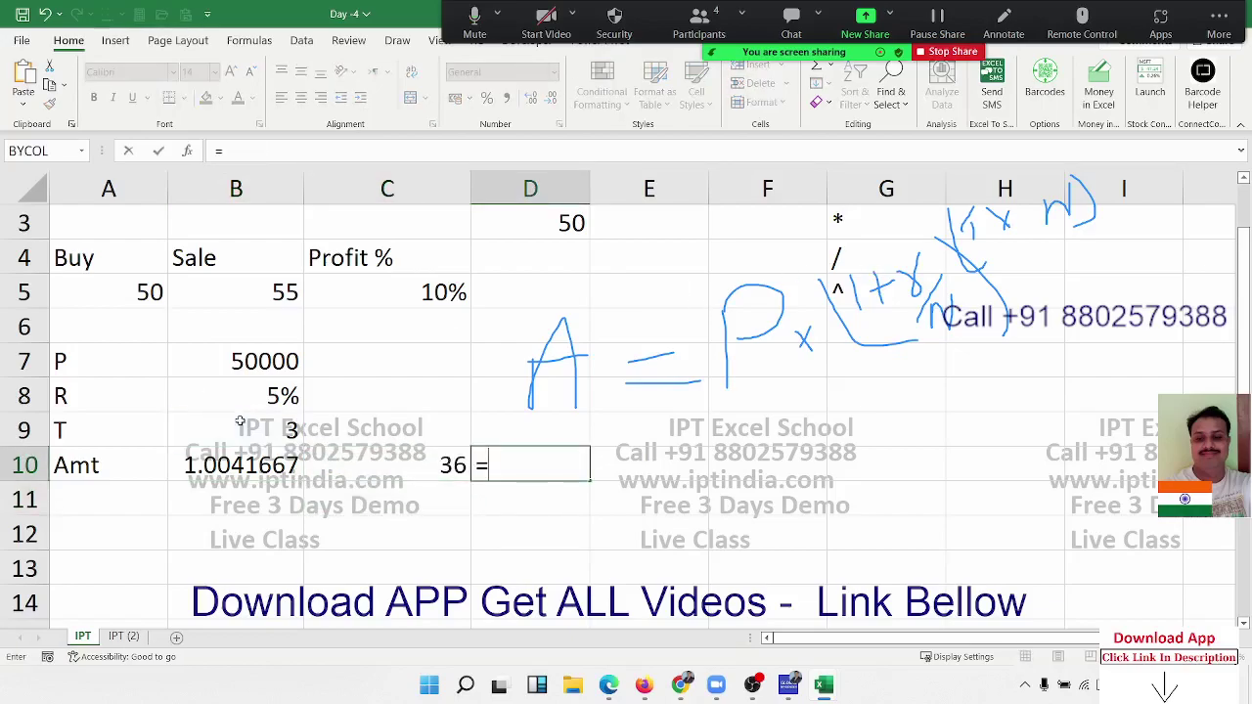
pyautogui.press('Left')
pyautogui.press('Left')
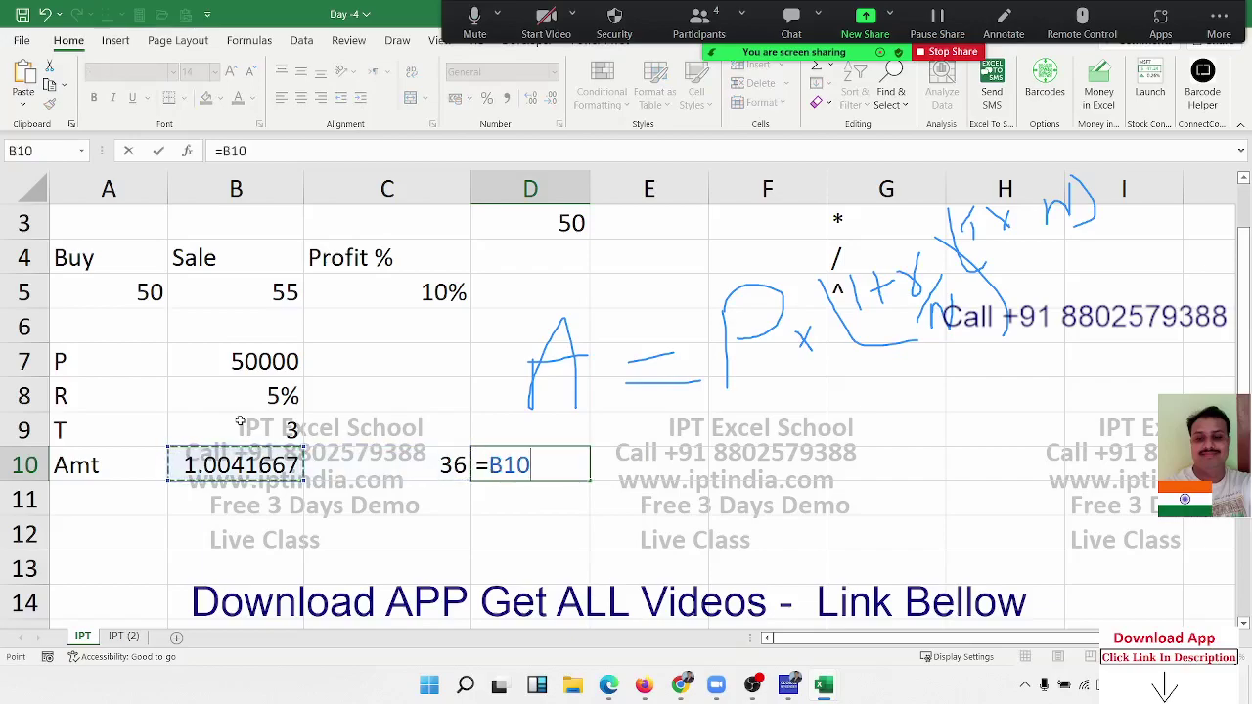
pyautogui.write('^')
pyautogui.press('Left')
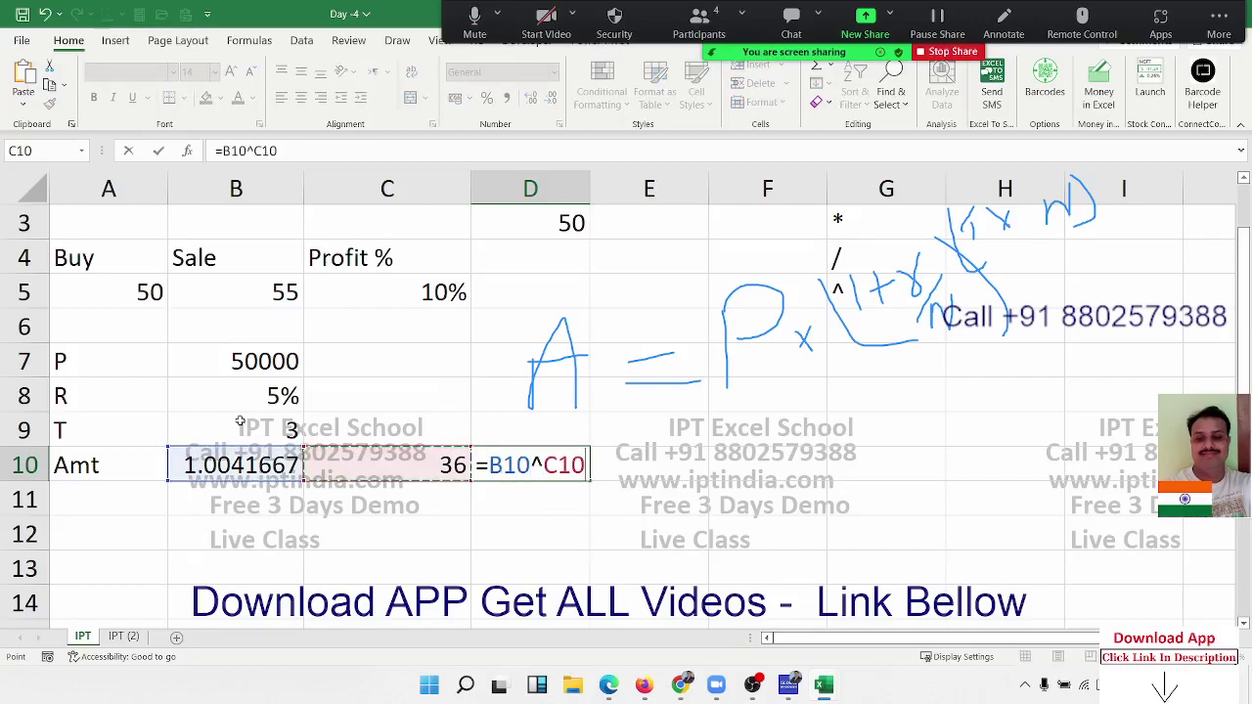
pyautogui.press('Return')
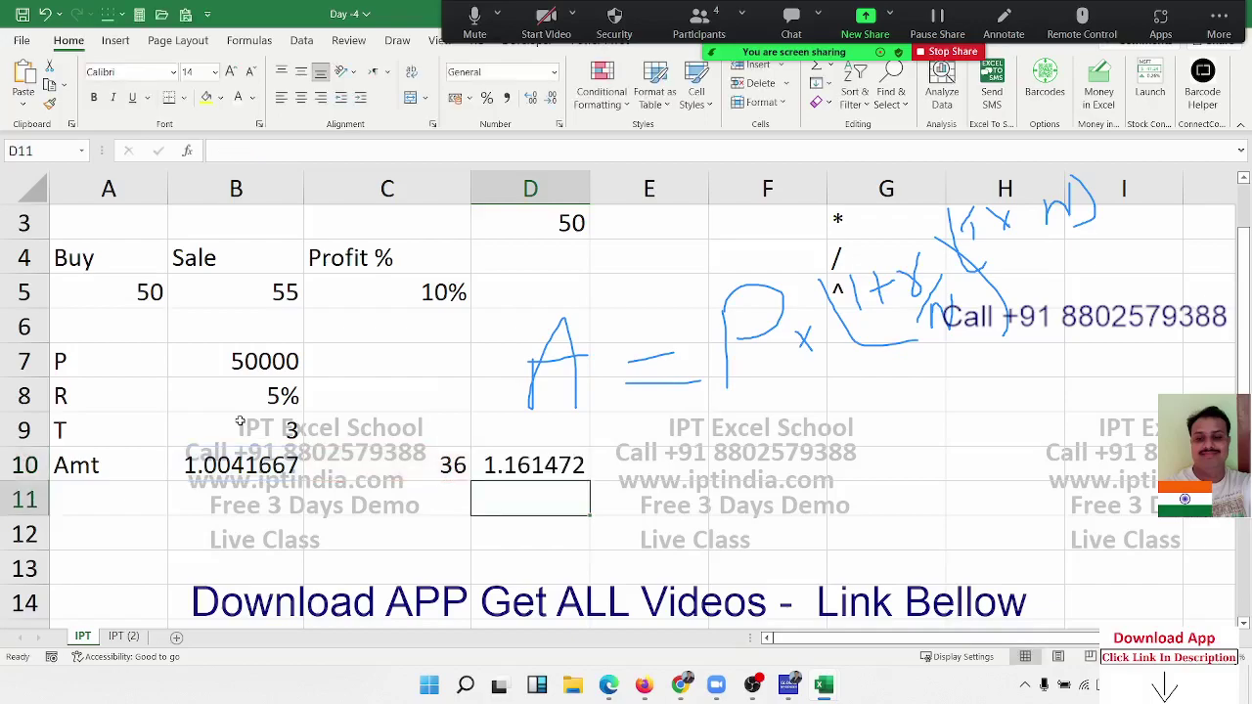
# Enter =D10*B7 in D11 to get the amount 58073.61
pyautogui.write('=')
pyautogui.press('Up')
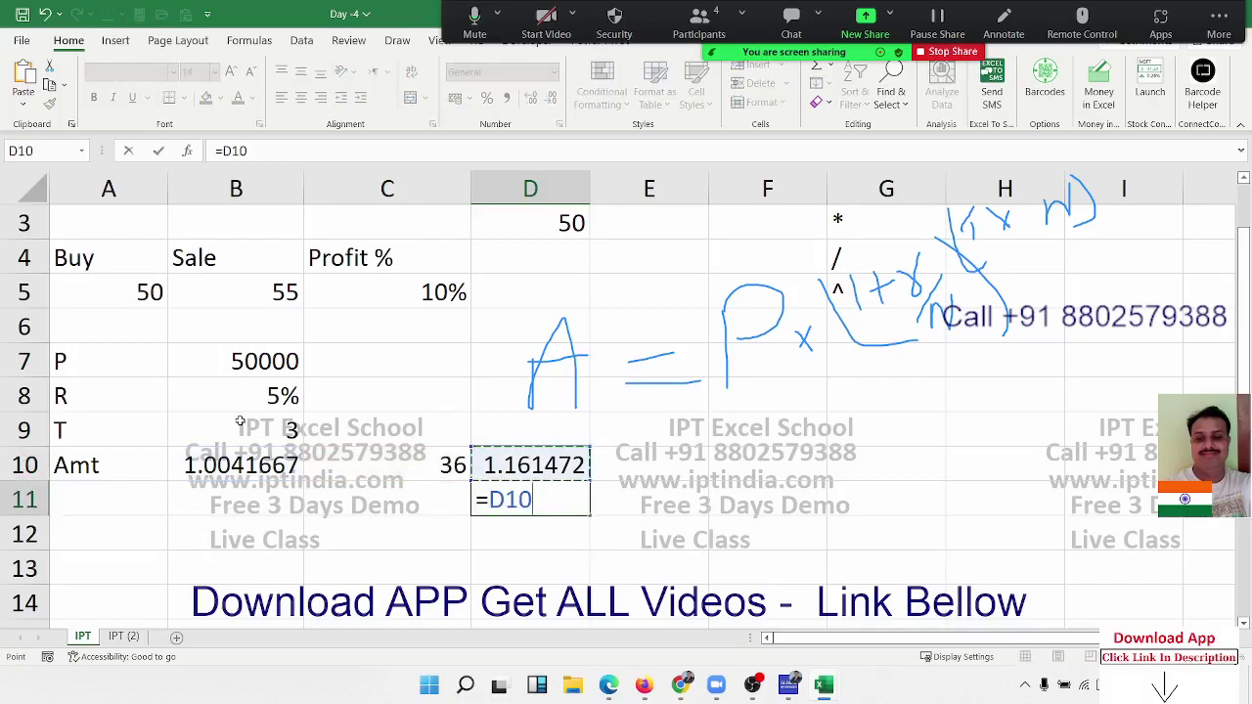
pyautogui.write('*')
pyautogui.click(255, 364)
pyautogui.press('Return')
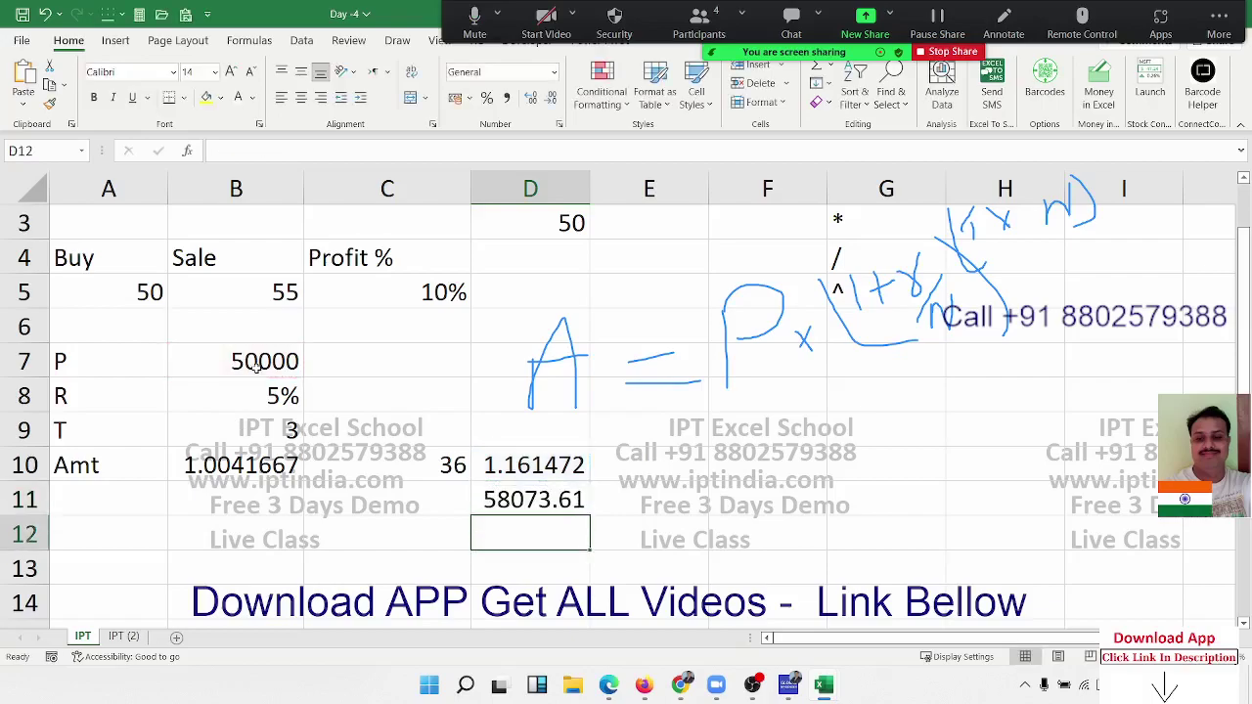
pyautogui.click(528, 509)
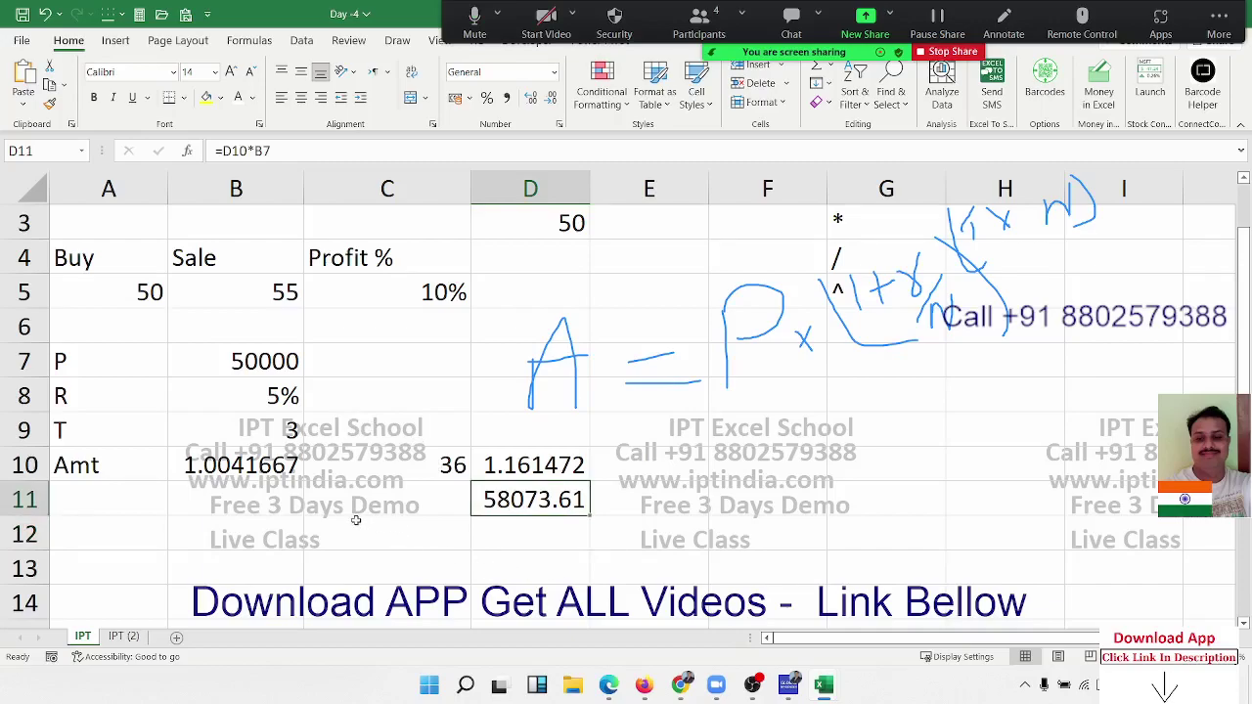
pyautogui.click(93, 504)
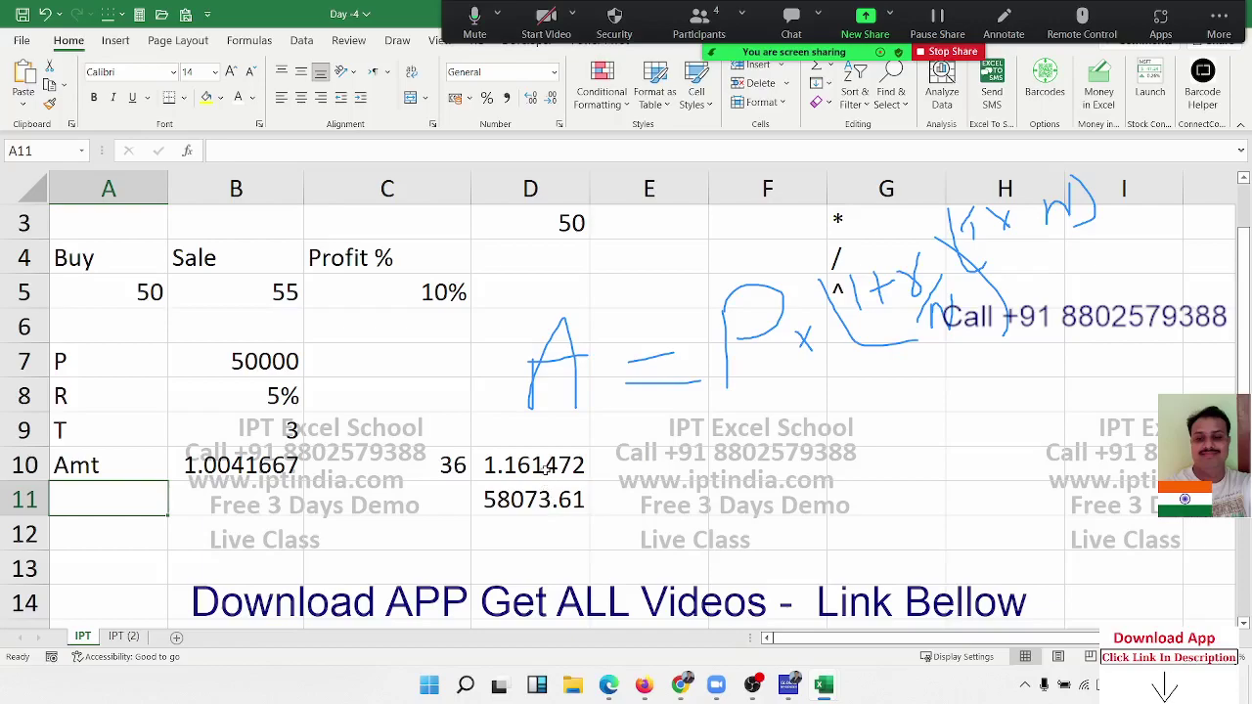
pyautogui.doubleClick(546, 468)
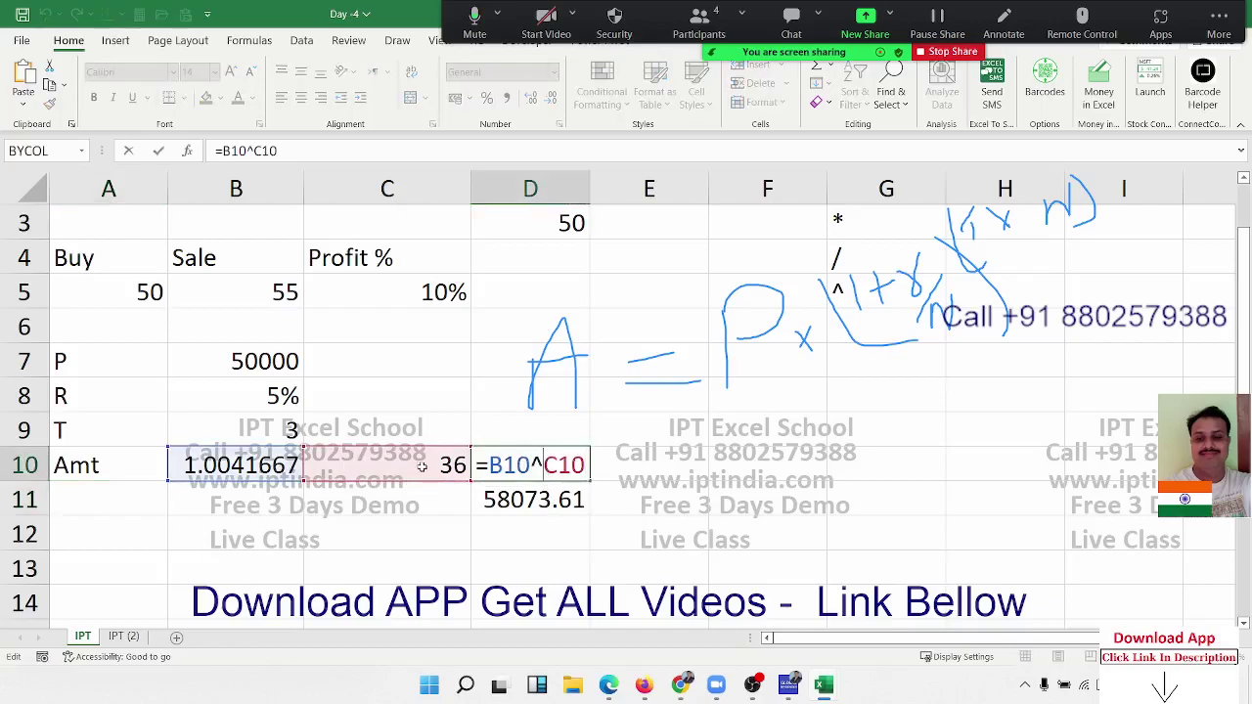
# Replace the B10 reference in D10's formula with (1+(B8/12))
pyautogui.hotkey('ctrl', 'Return')
pyautogui.doubleClick(186, 465)
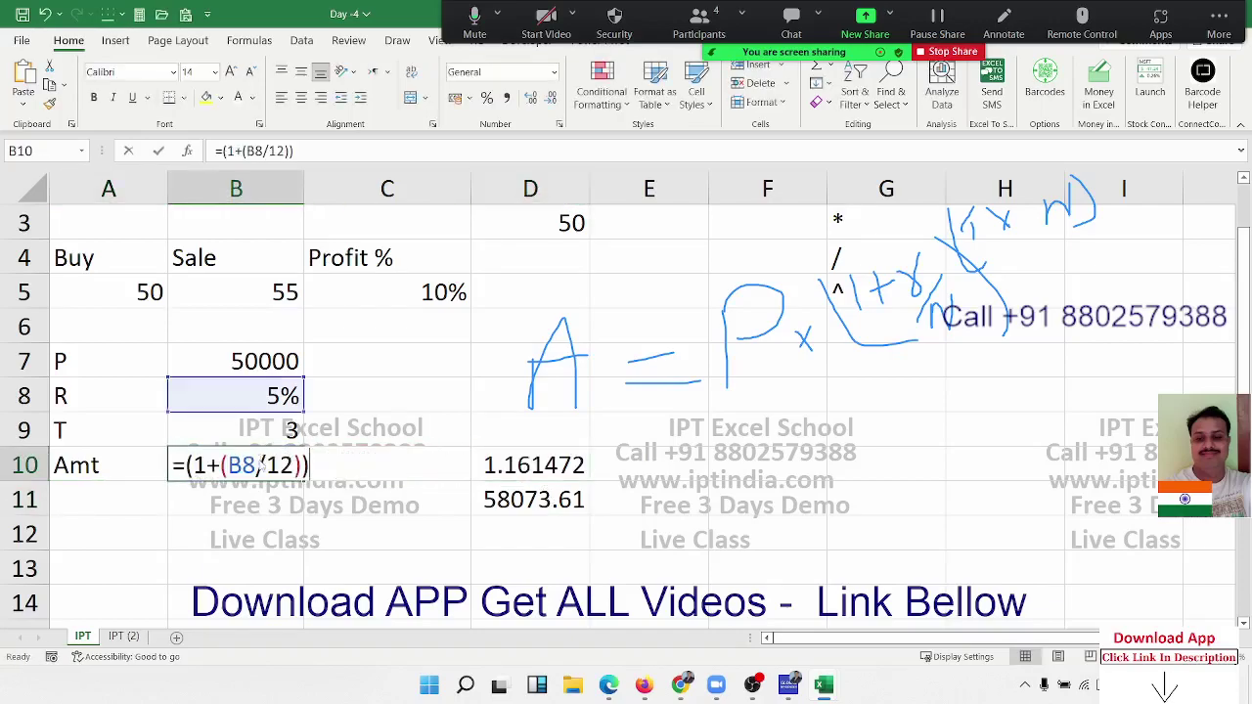
pyautogui.moveTo(184, 464); pyautogui.dragTo(309, 465)
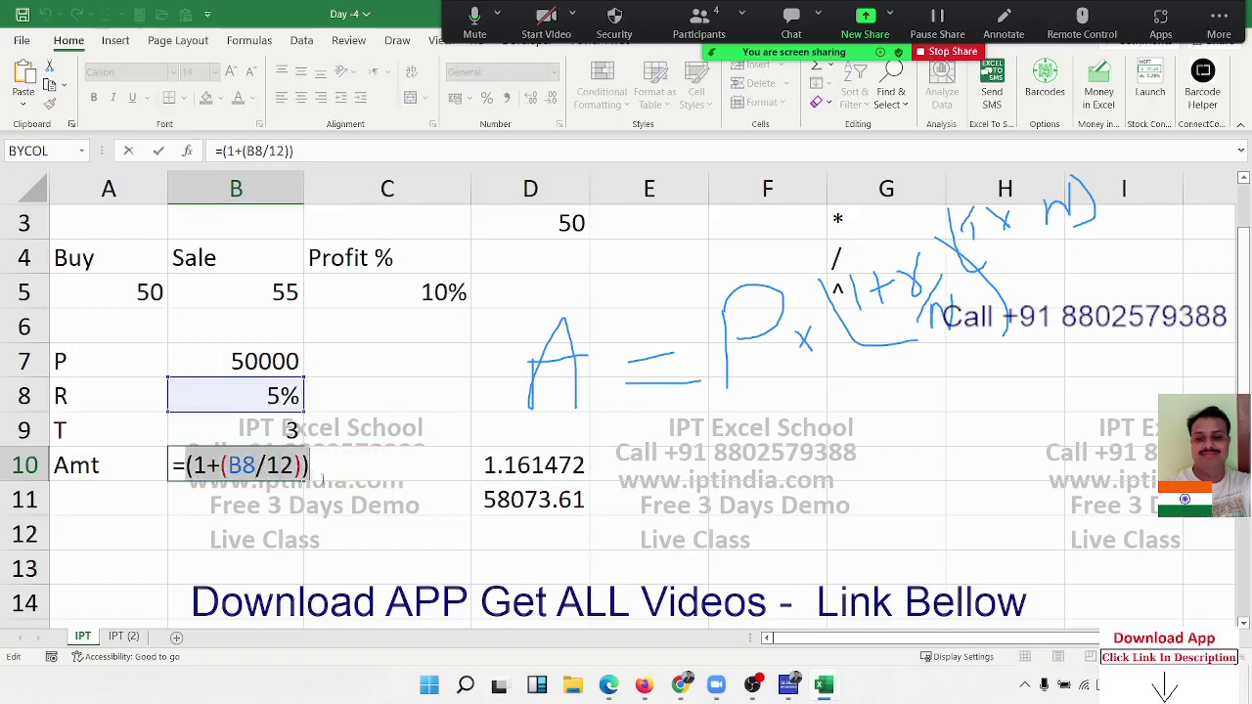
pyautogui.hotkey('ctrl', 'Return')
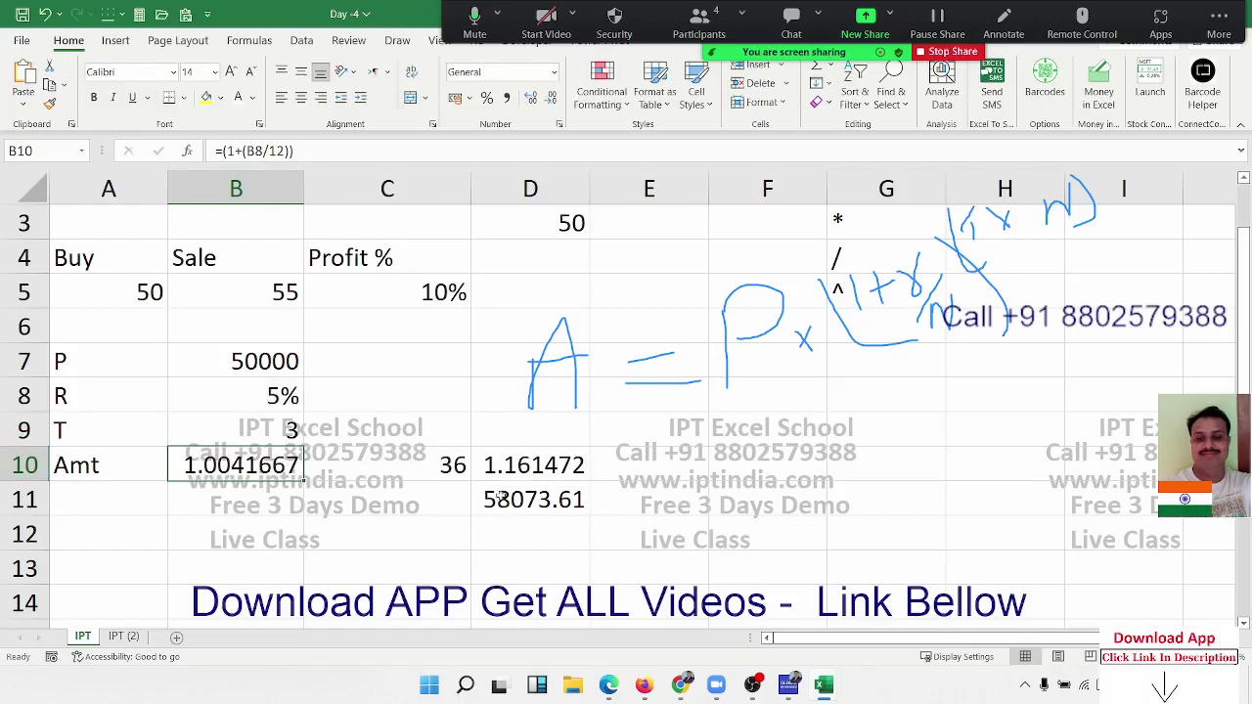
pyautogui.doubleClick(500, 466)
pyautogui.doubleClick(502, 466)
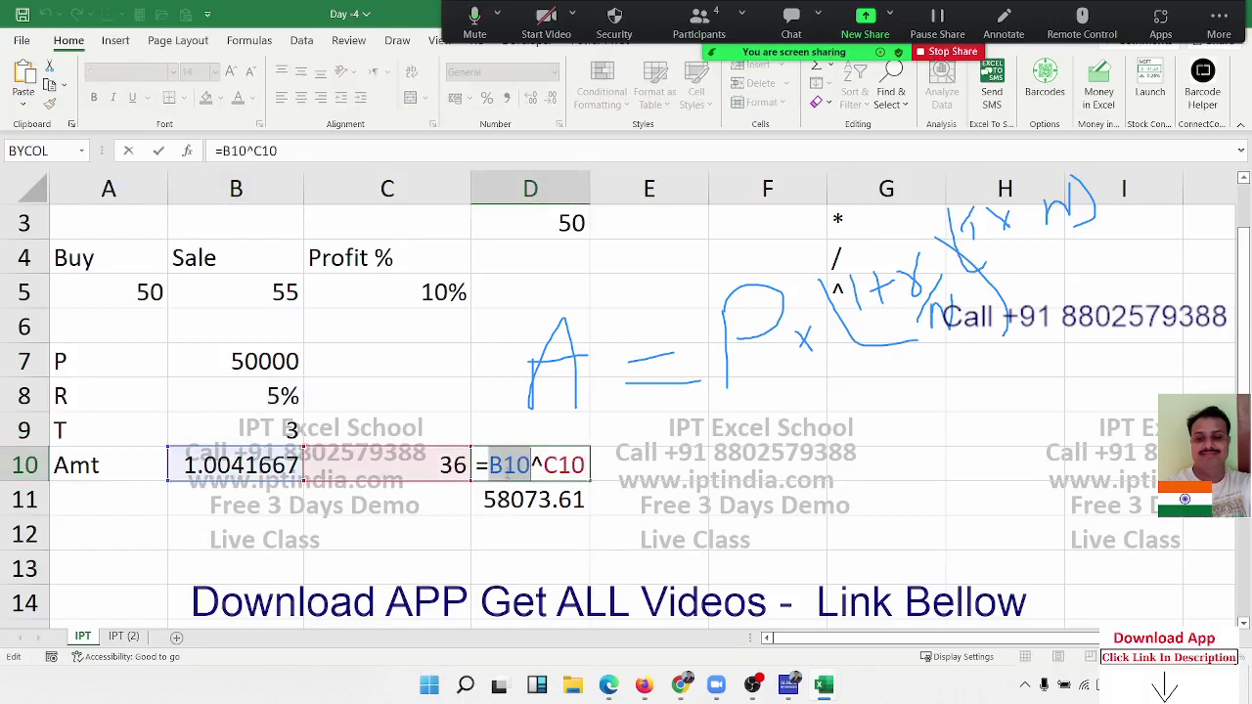
pyautogui.write('((')
pyautogui.press('BackSpace')
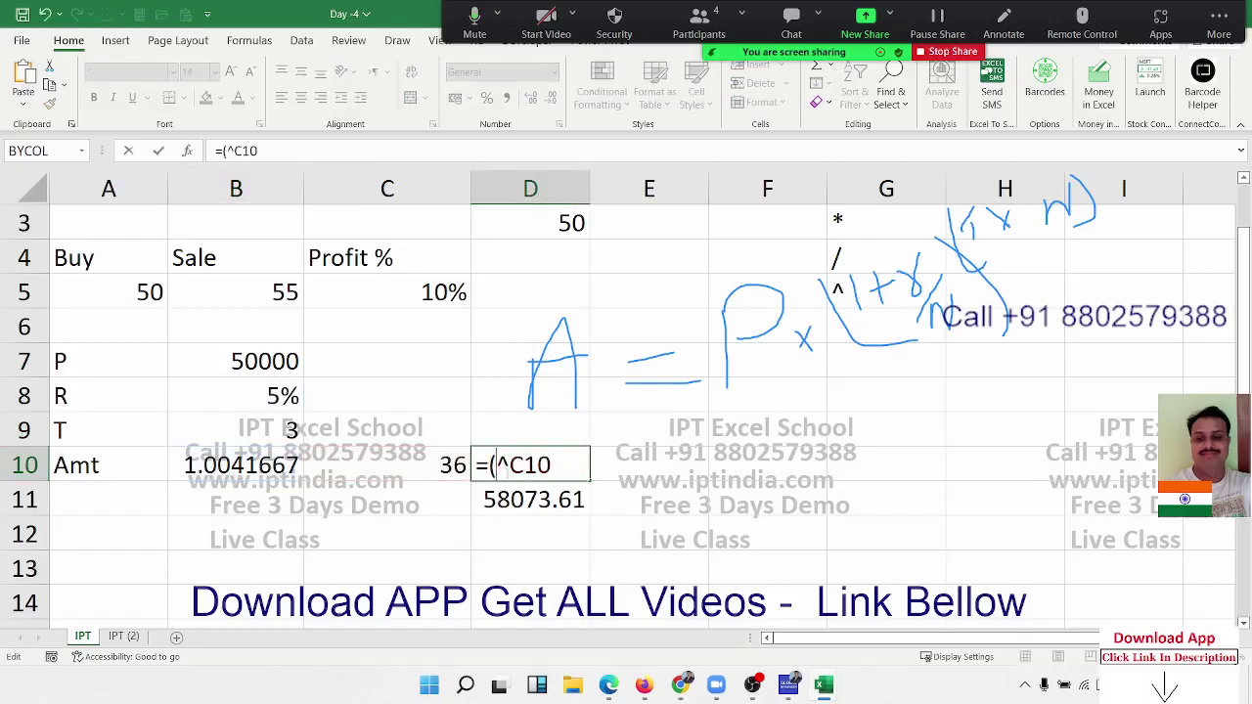
pyautogui.write('(1+(B8/12)))')
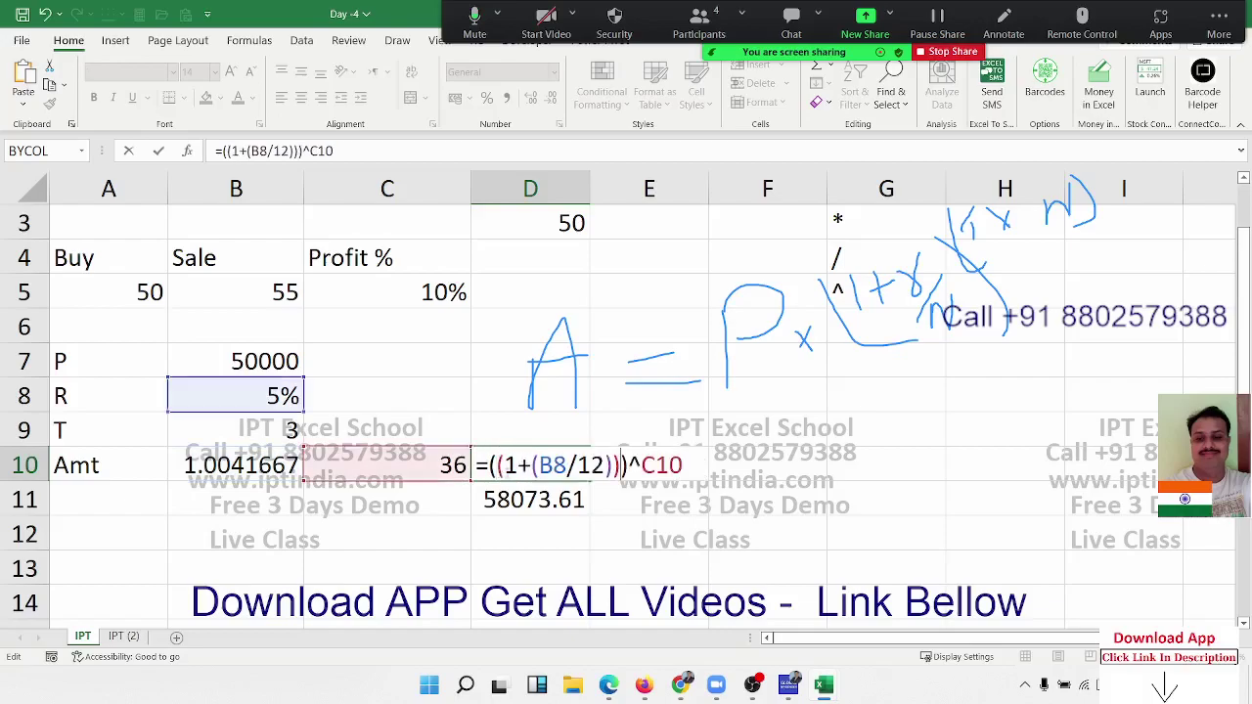
pyautogui.press('Return')
# Replace D10's C10 exponent with (B9*12) so it uses B8 and B9 directly
pyautogui.click(453, 466)
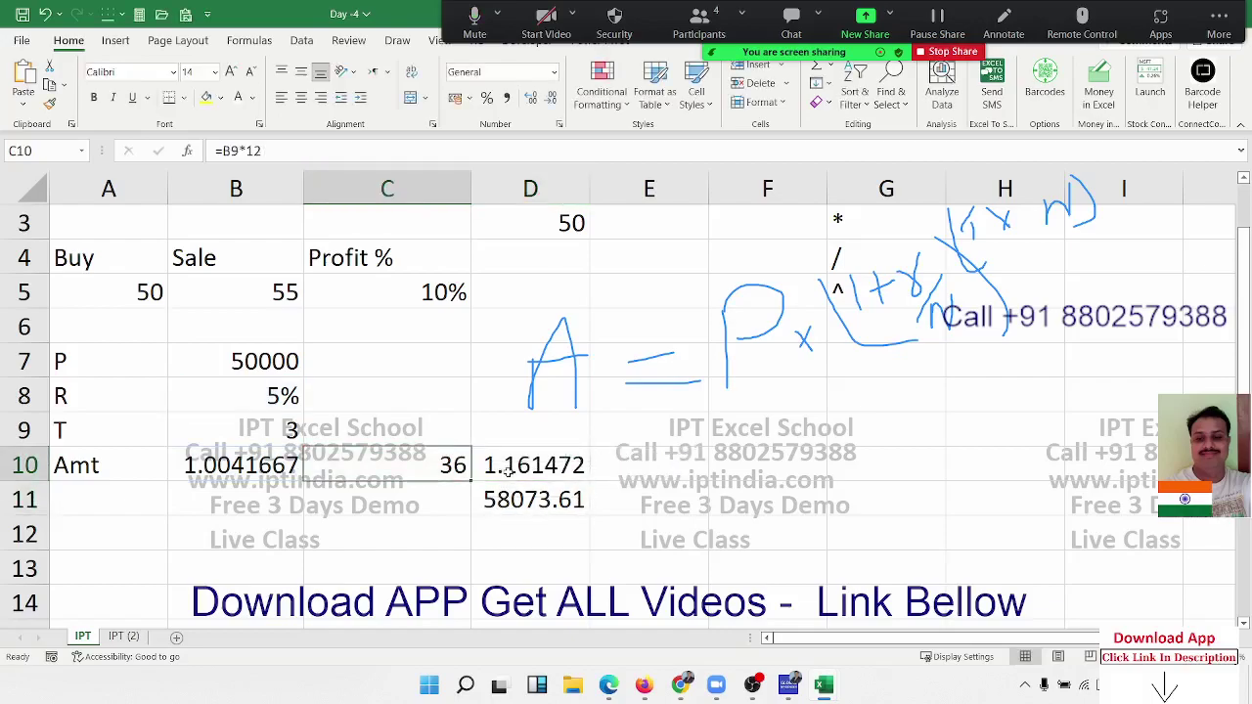
pyautogui.doubleClick(452, 466)
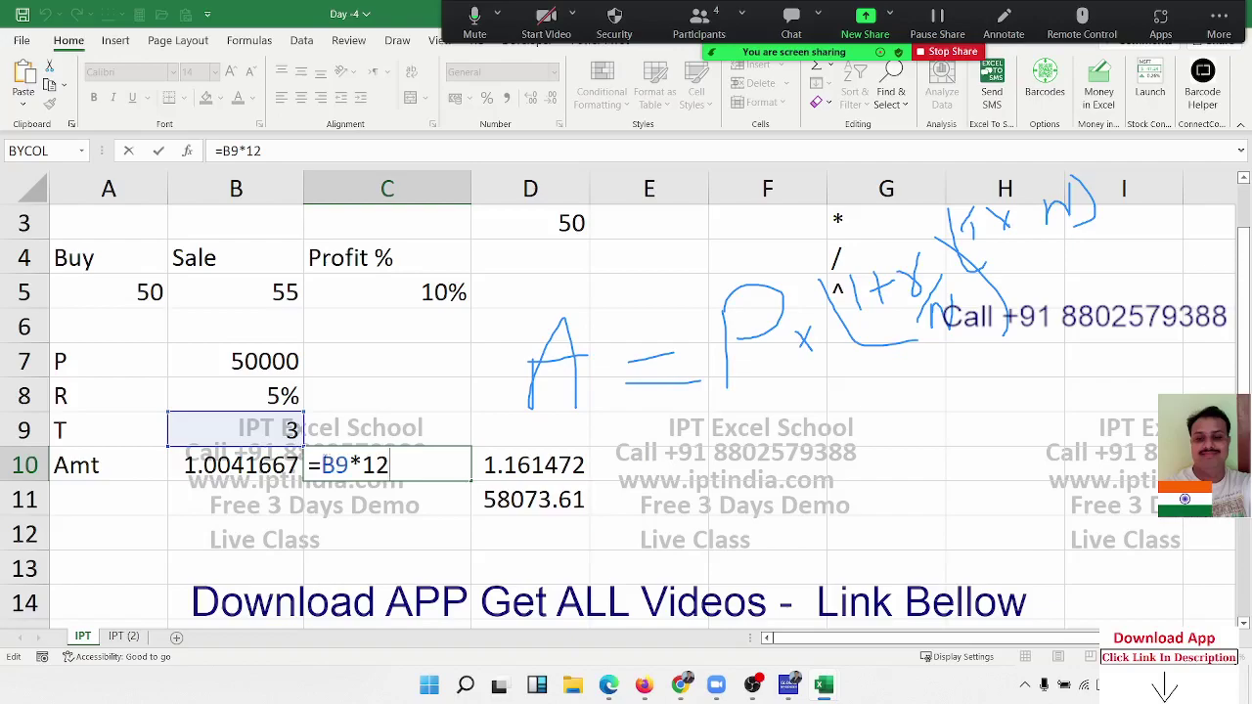
pyautogui.moveTo(322, 465); pyautogui.dragTo(405, 476)
pyautogui.press('Return')
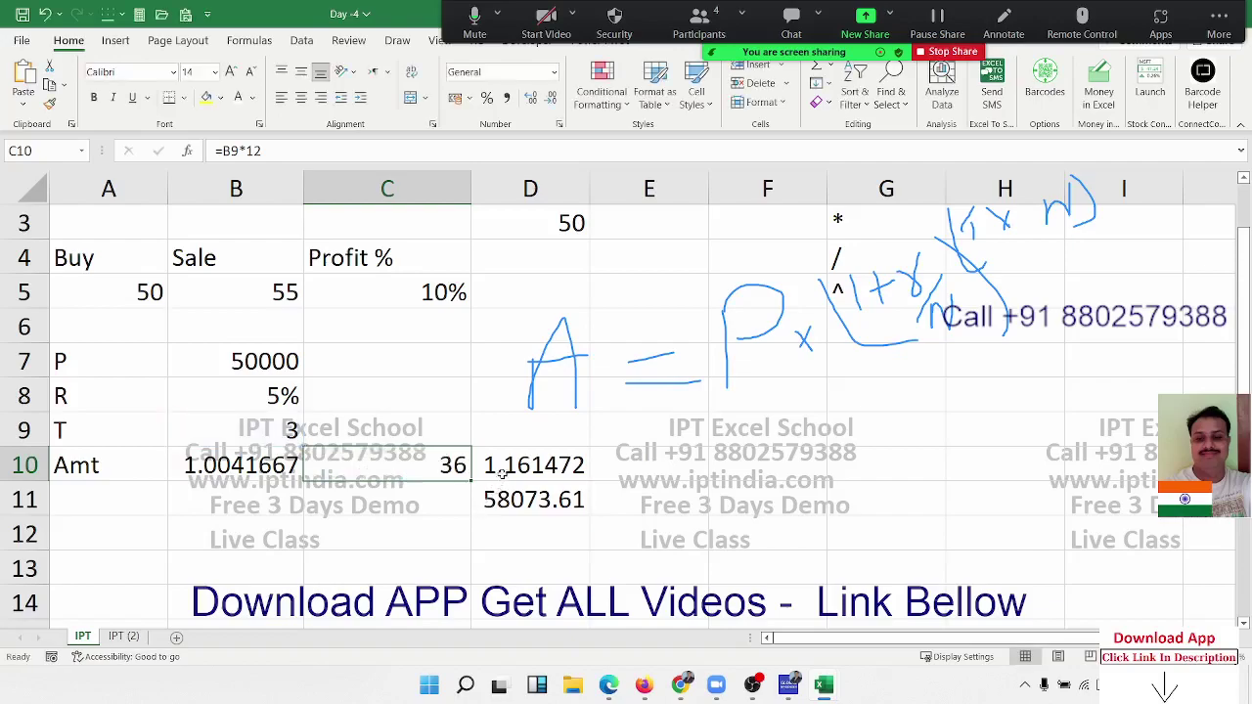
pyautogui.doubleClick(500, 469)
pyautogui.doubleClick(662, 465)
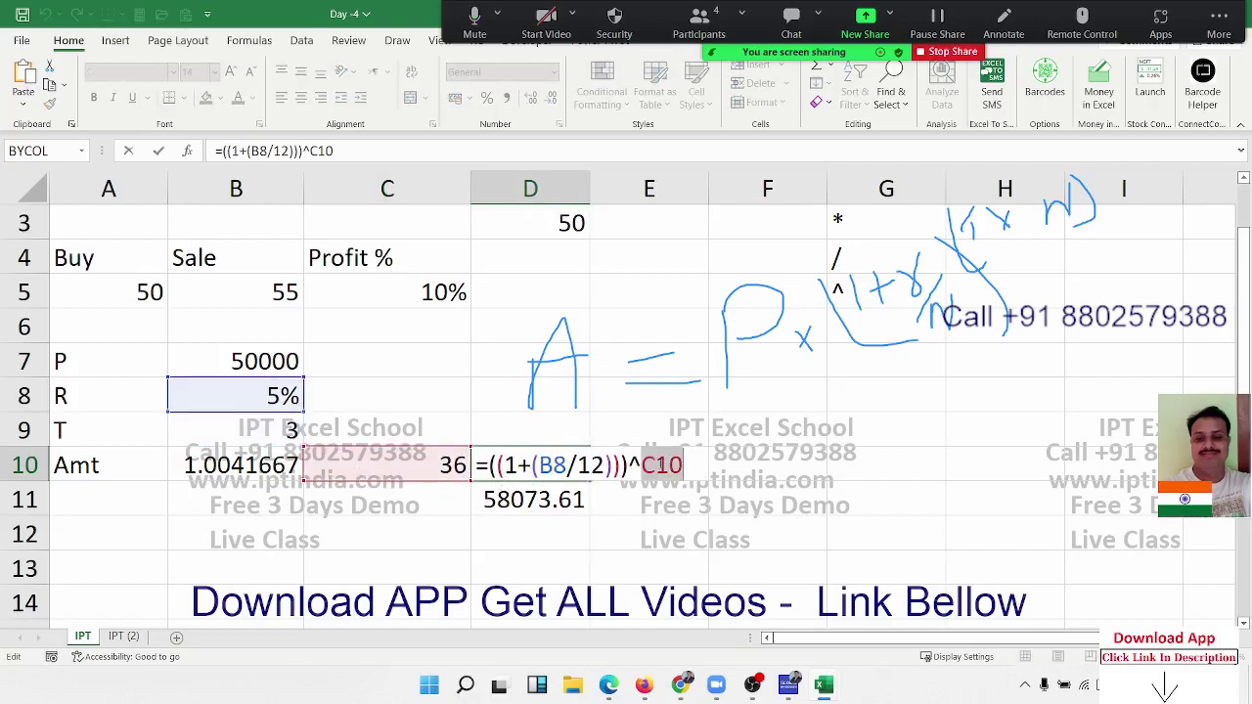
pyautogui.write('(')
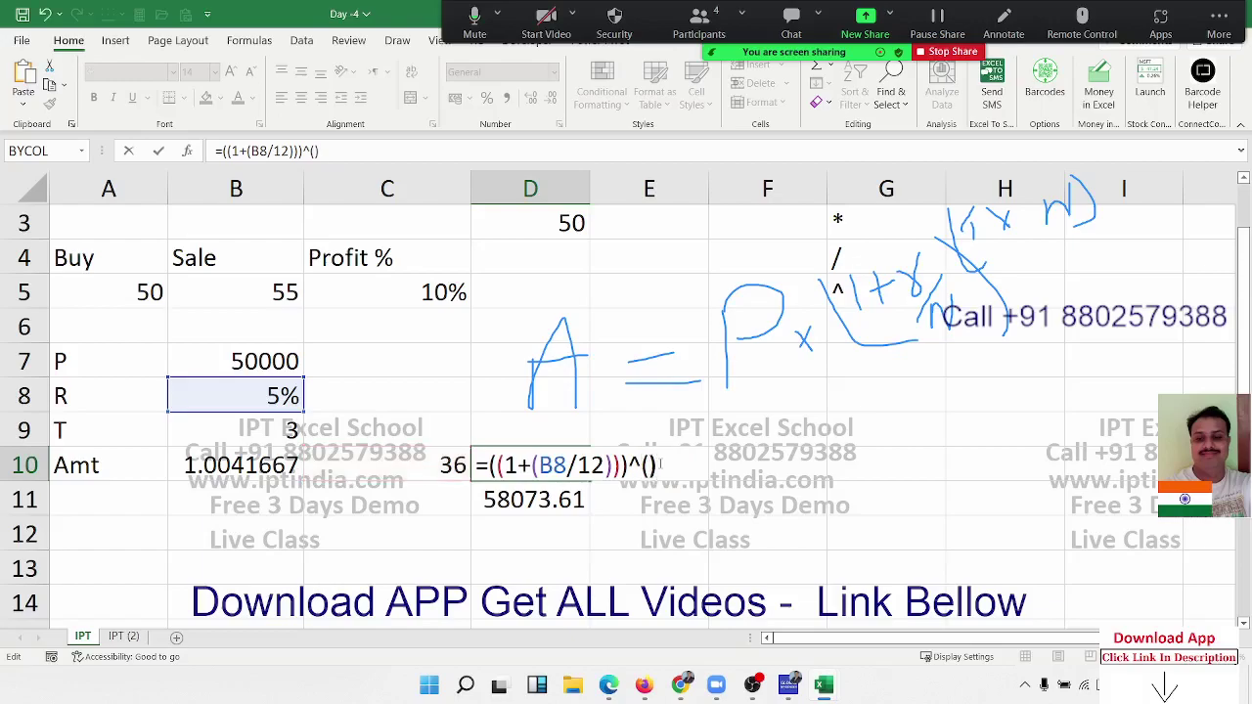
pyautogui.hotkey('ctrl', 'v')
pyautogui.write(')')
pyautogui.press('Return')
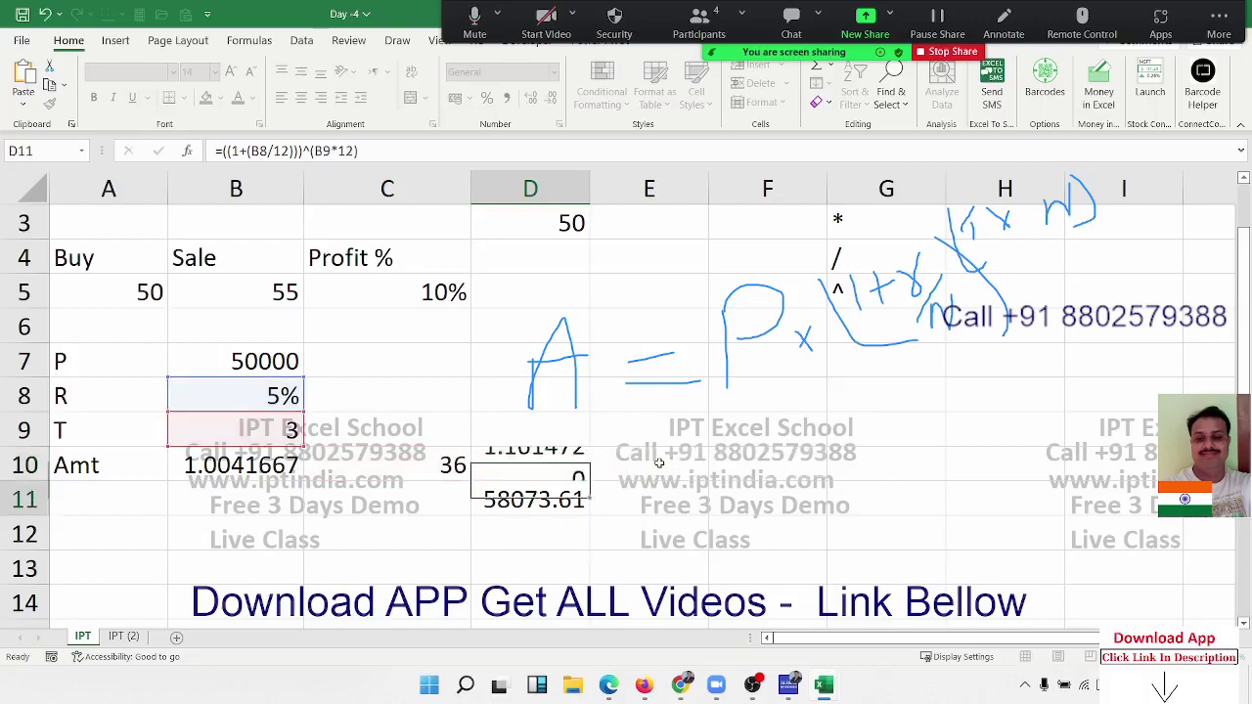
# Clear the helper cells B10 and C10
pyautogui.press('Up')
pyautogui.press('Left')
pyautogui.hotkey('shift', 'Left')
pyautogui.press('Right')
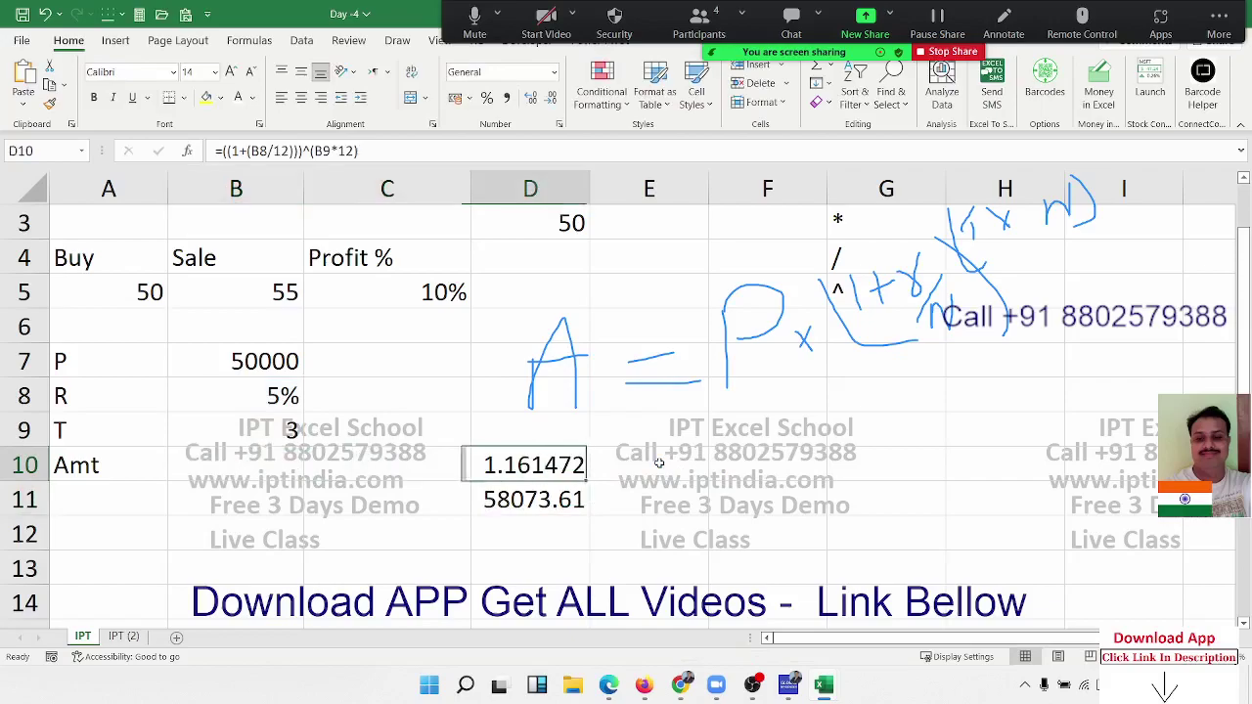
# Paste D10's growth expression into D11's formula in place of D10, then clear D10
pyautogui.doubleClick(531, 467)
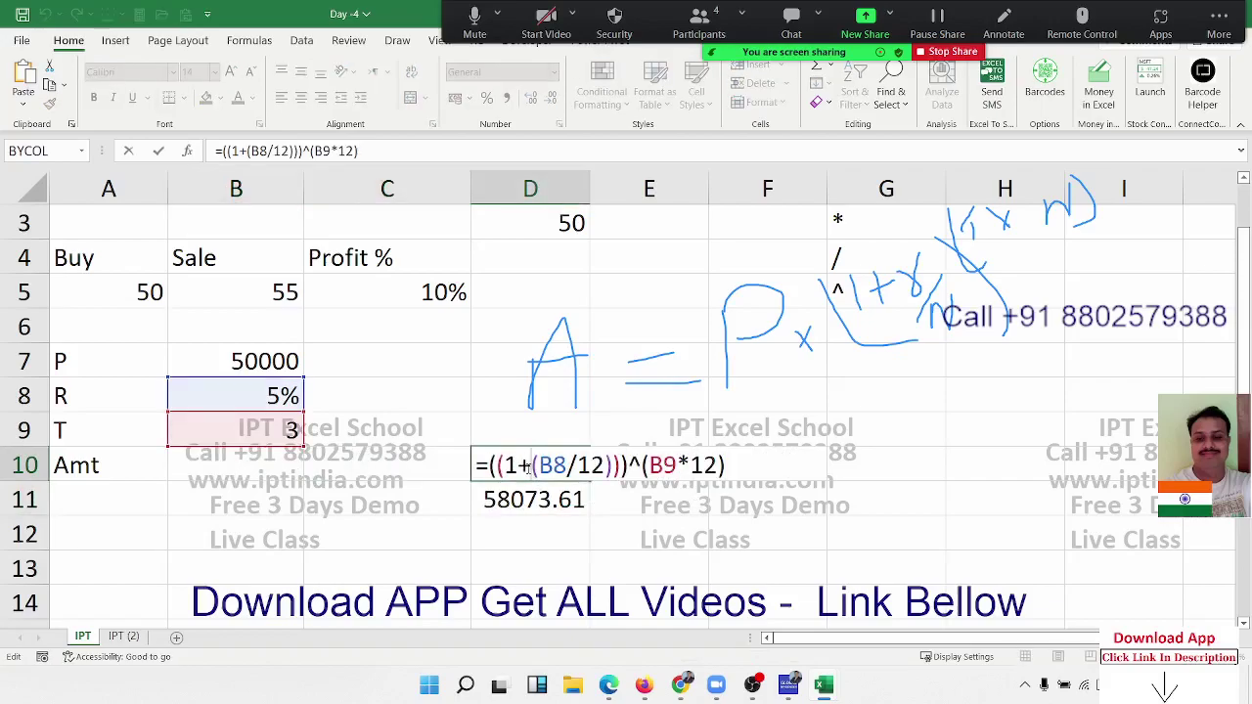
pyautogui.moveTo(489, 466); pyautogui.dragTo(769, 489)
pyautogui.hotkey('ctrl', 'c')
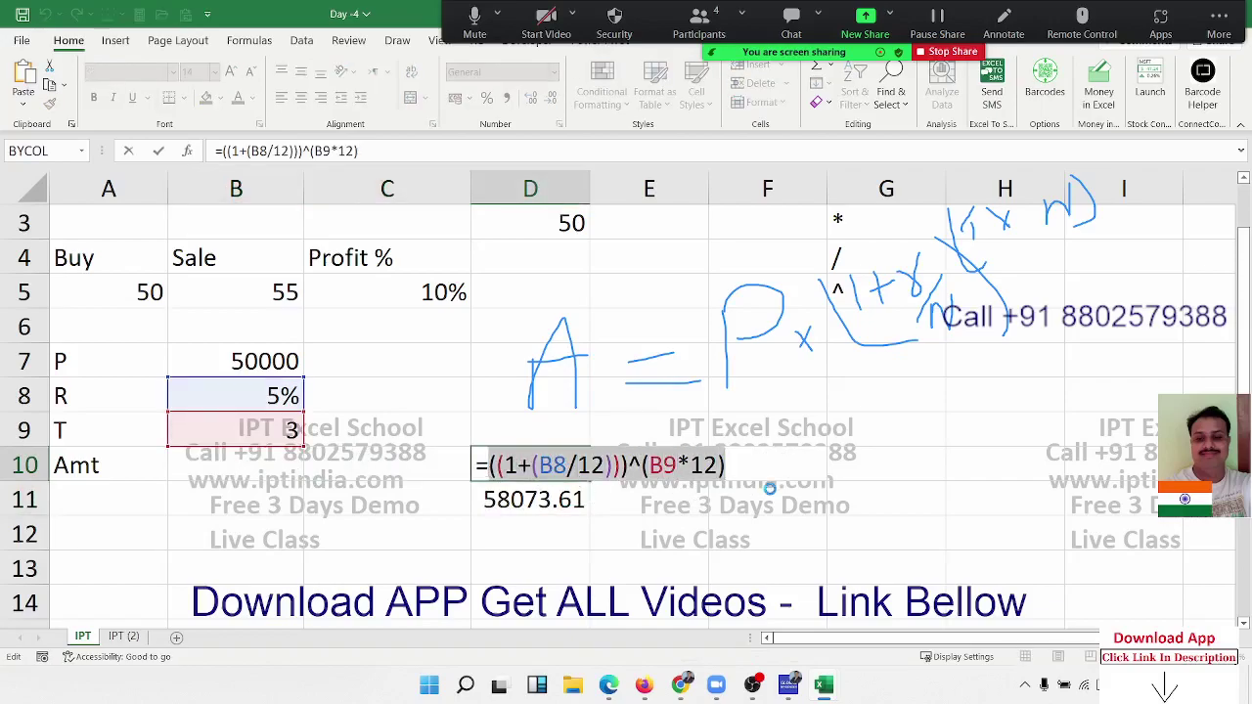
pyautogui.press('Escape')
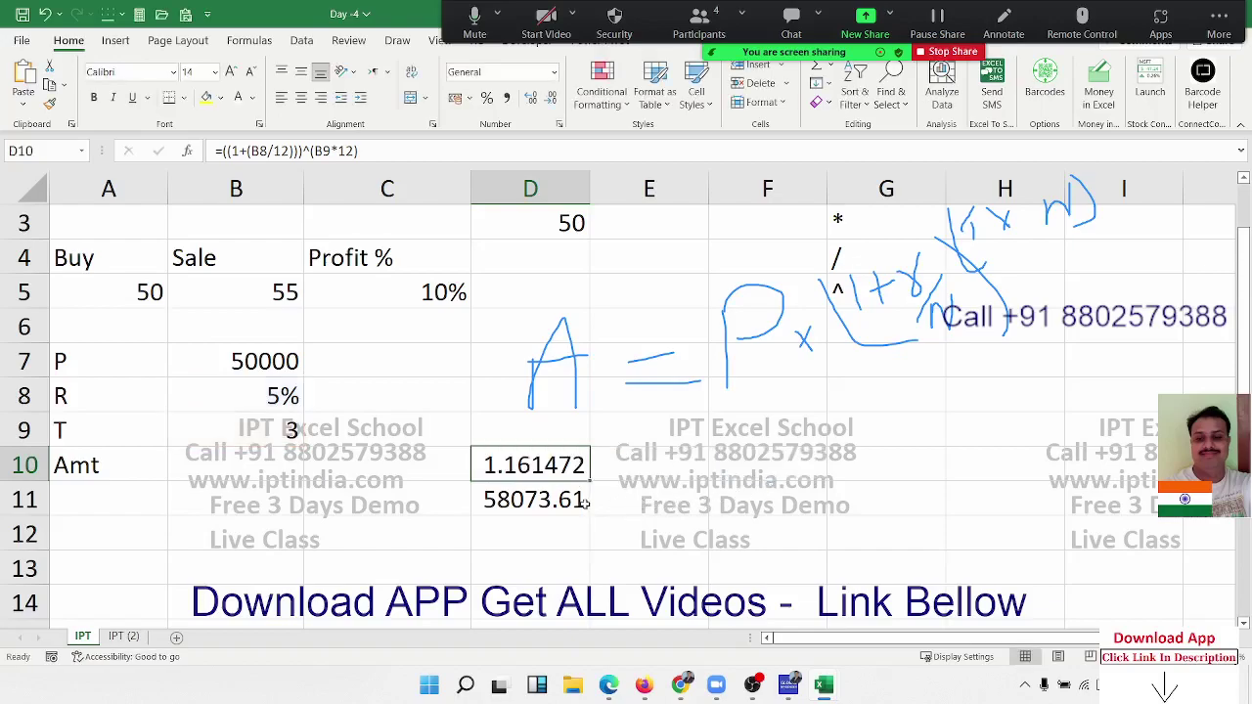
pyautogui.doubleClick(571, 501)
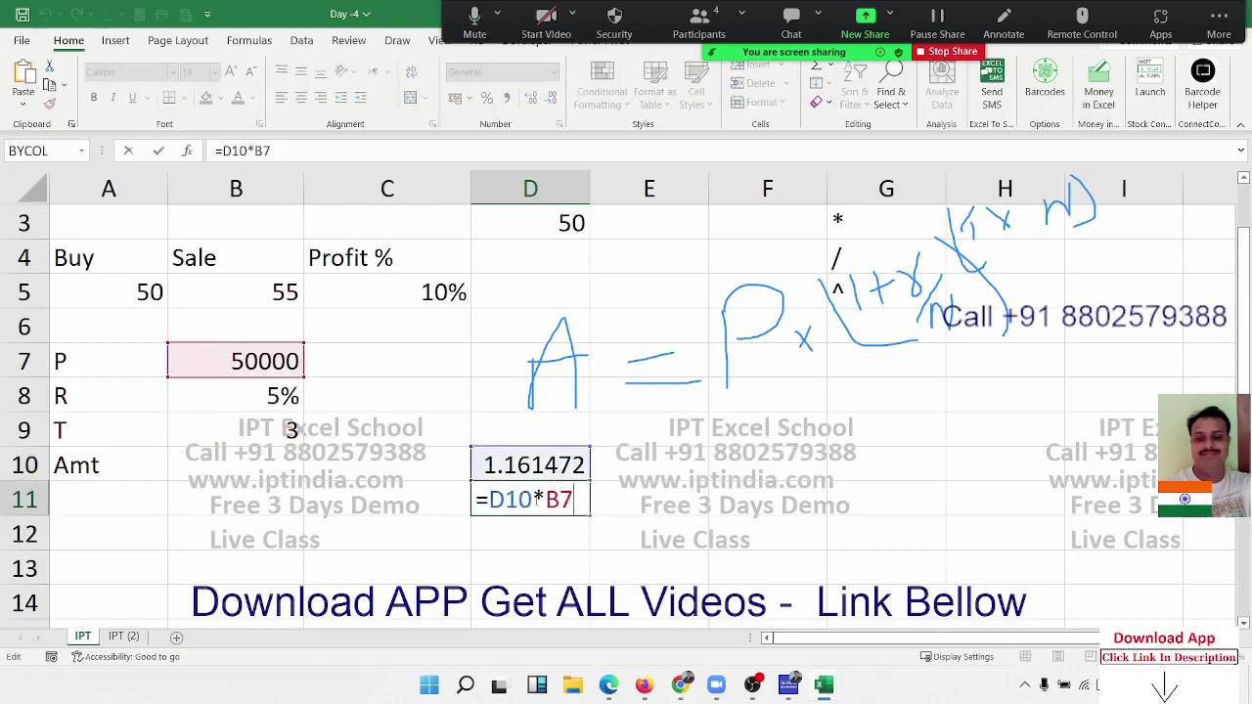
pyautogui.doubleClick(529, 500)
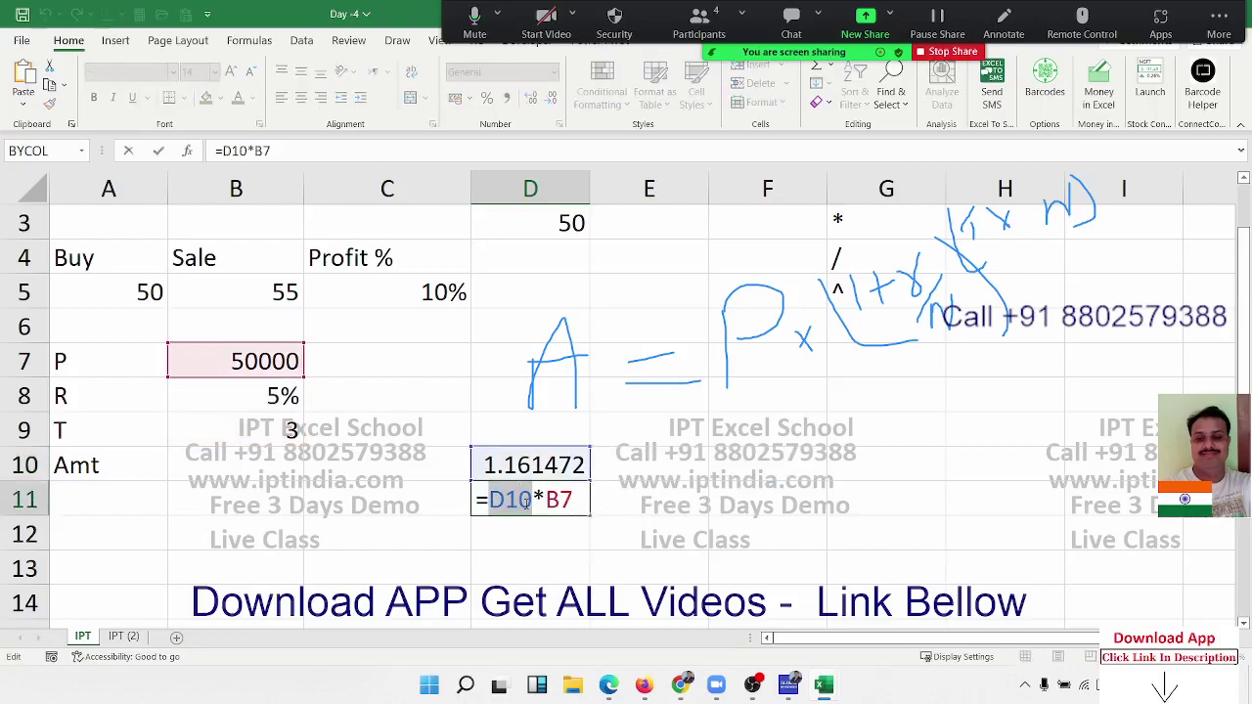
pyautogui.write('()')
pyautogui.press('Left')
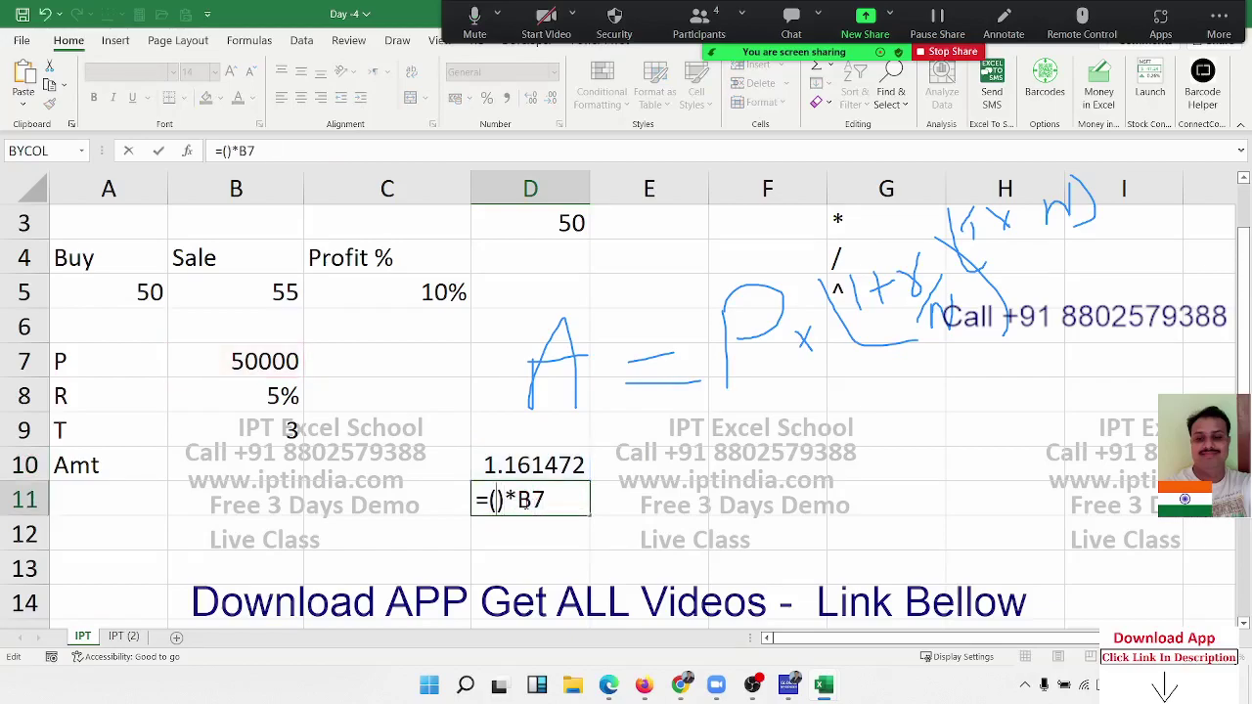
pyautogui.hotkey('ctrl', 'v')
pyautogui.press('Return')
pyautogui.click(533, 465)
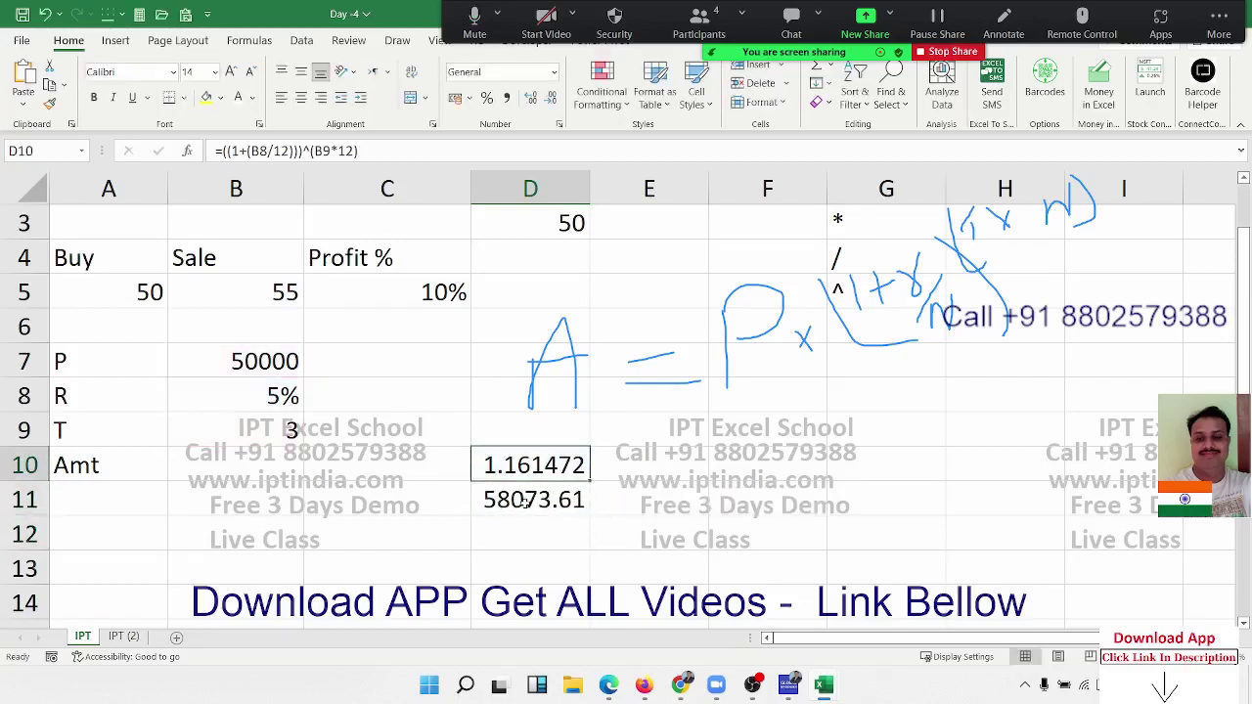
pyautogui.press('Delete')
# Mute a participant in Zoom's Participants list and close the list
pyautogui.click(699, 21)
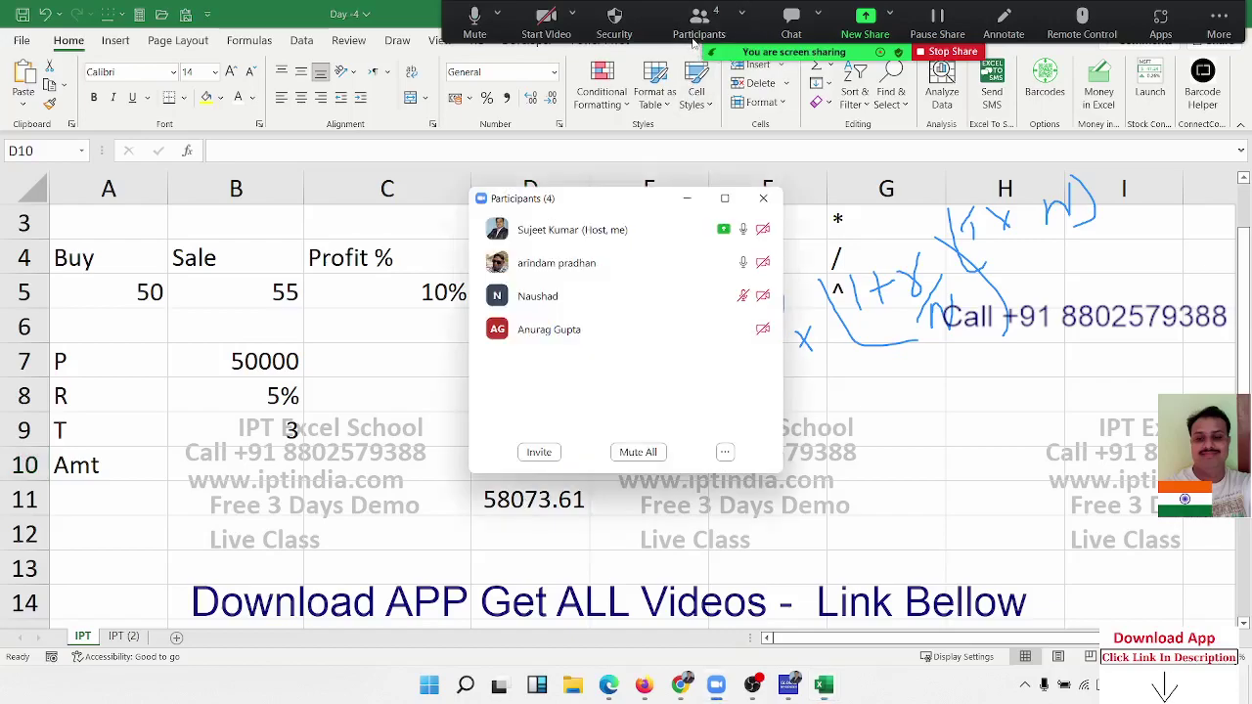
pyautogui.click(727, 263)
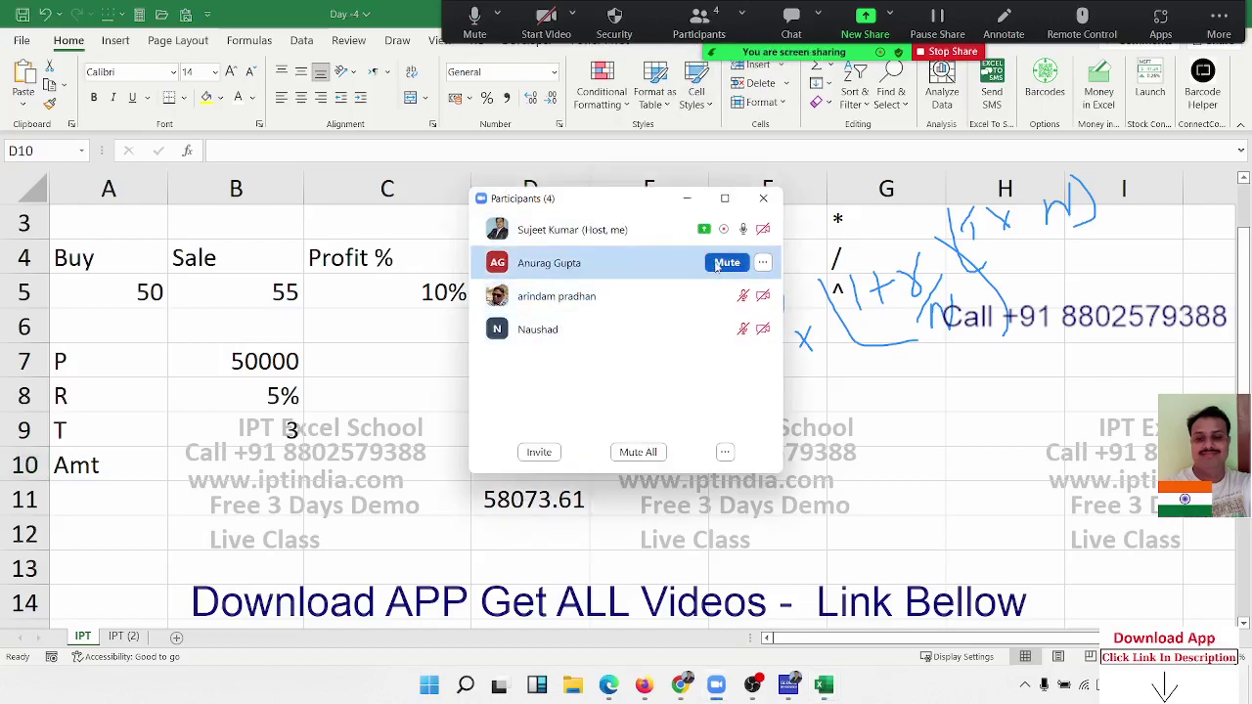
pyautogui.click(763, 198)
# Copy D11's compound-interest formula into A11, showing 58073.61, and check its references
pyautogui.click(546, 495)
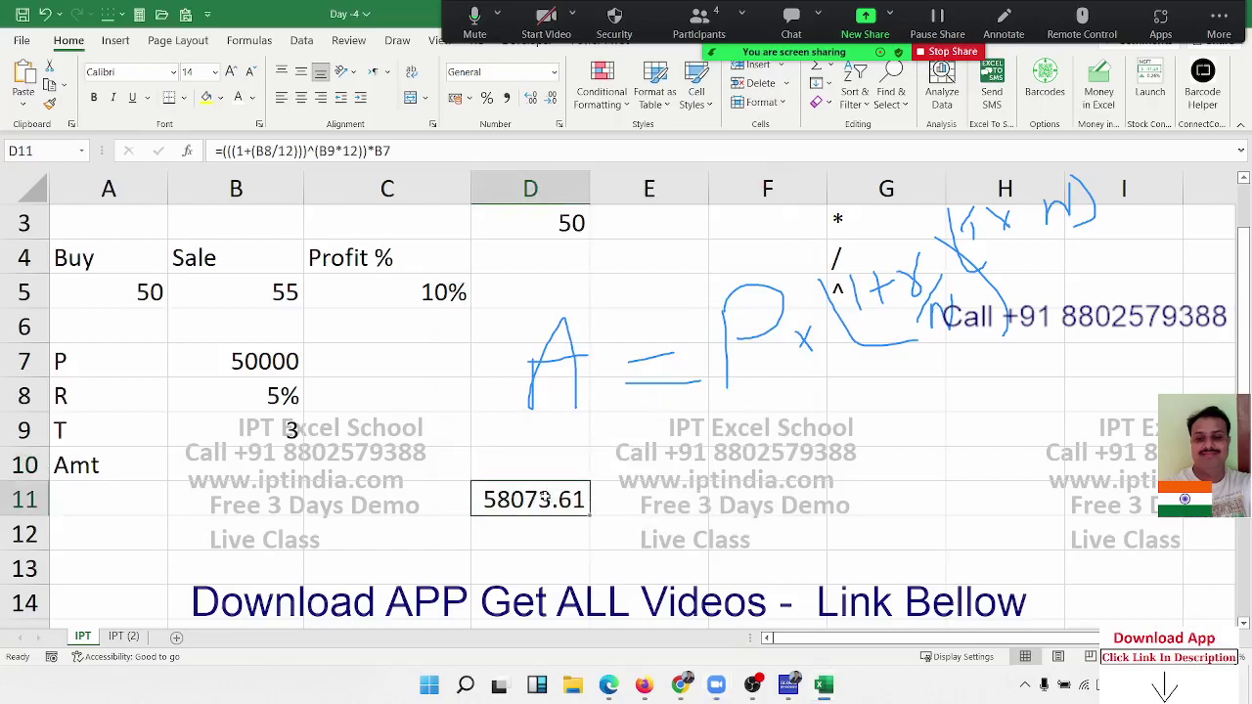
pyautogui.hotkey('ctrl', 'c')
pyautogui.click(115, 482)
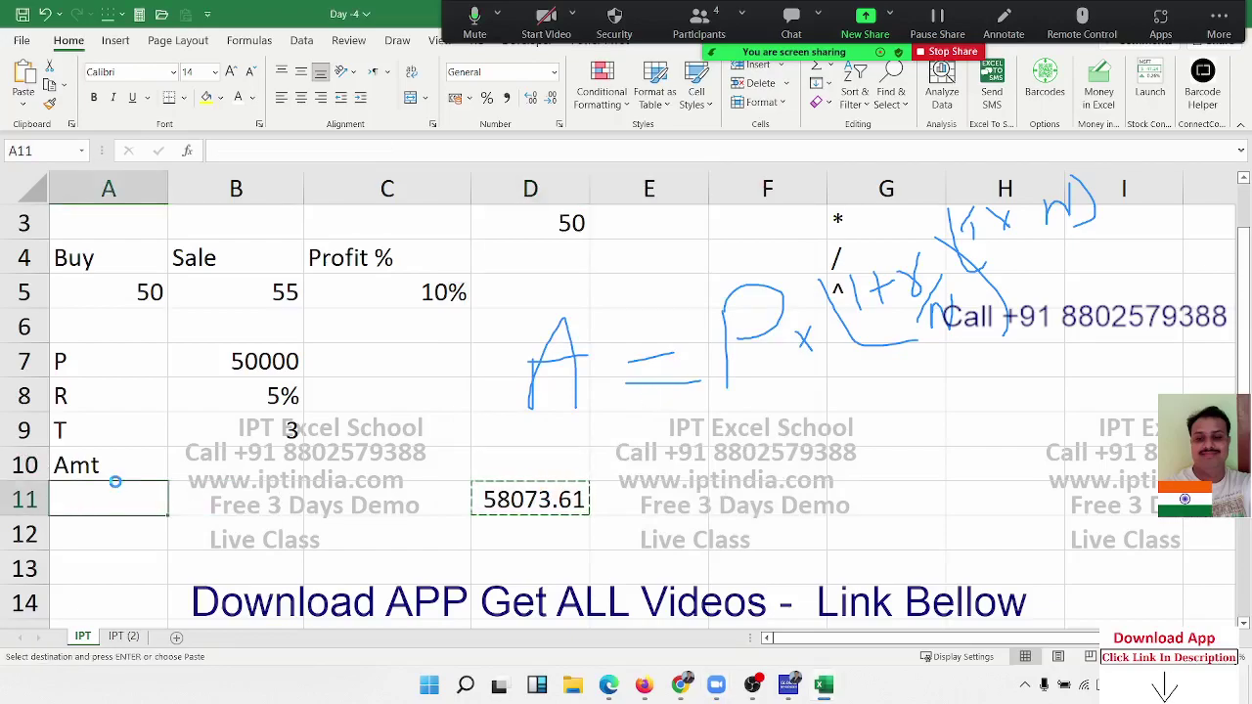
pyautogui.press('Return')
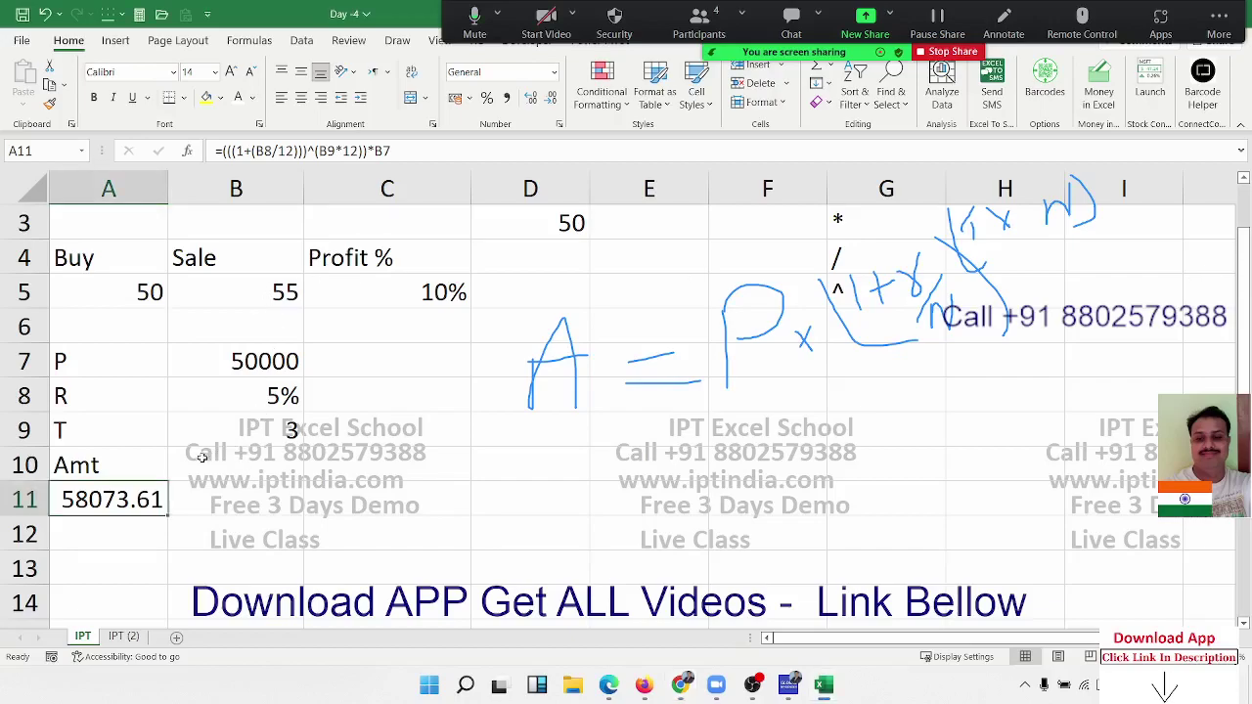
pyautogui.doubleClick(121, 500)
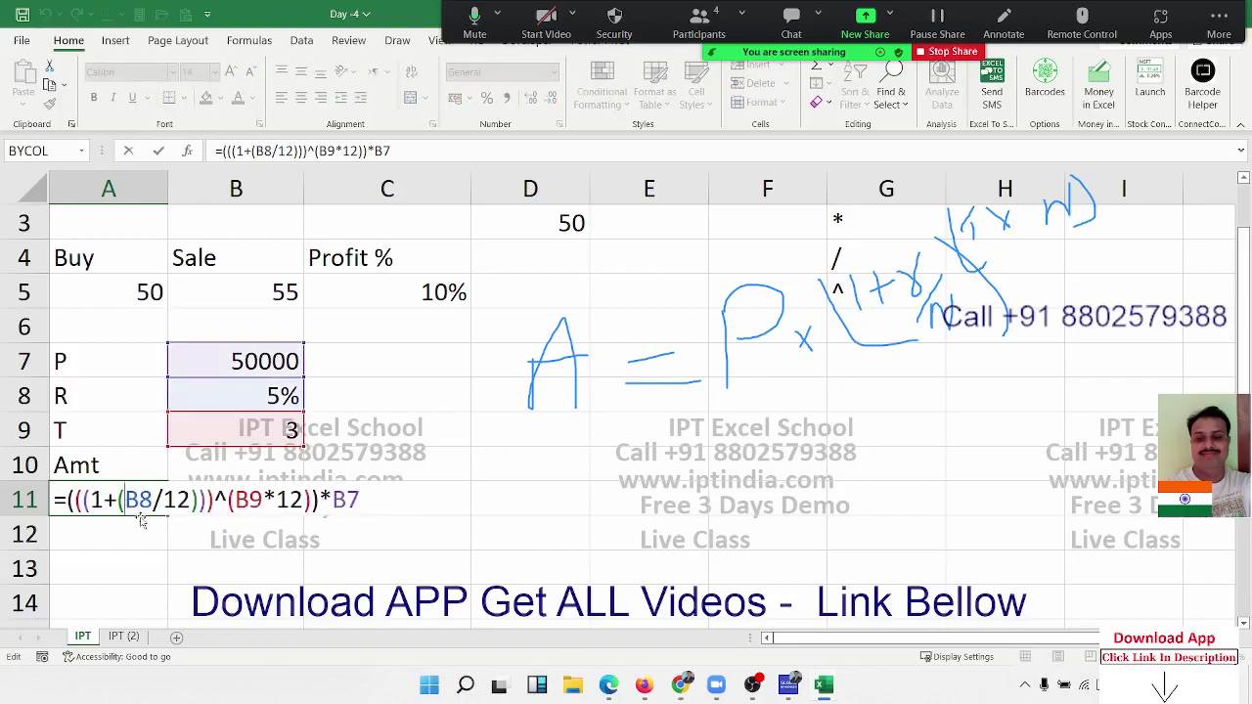
pyautogui.press('Escape')
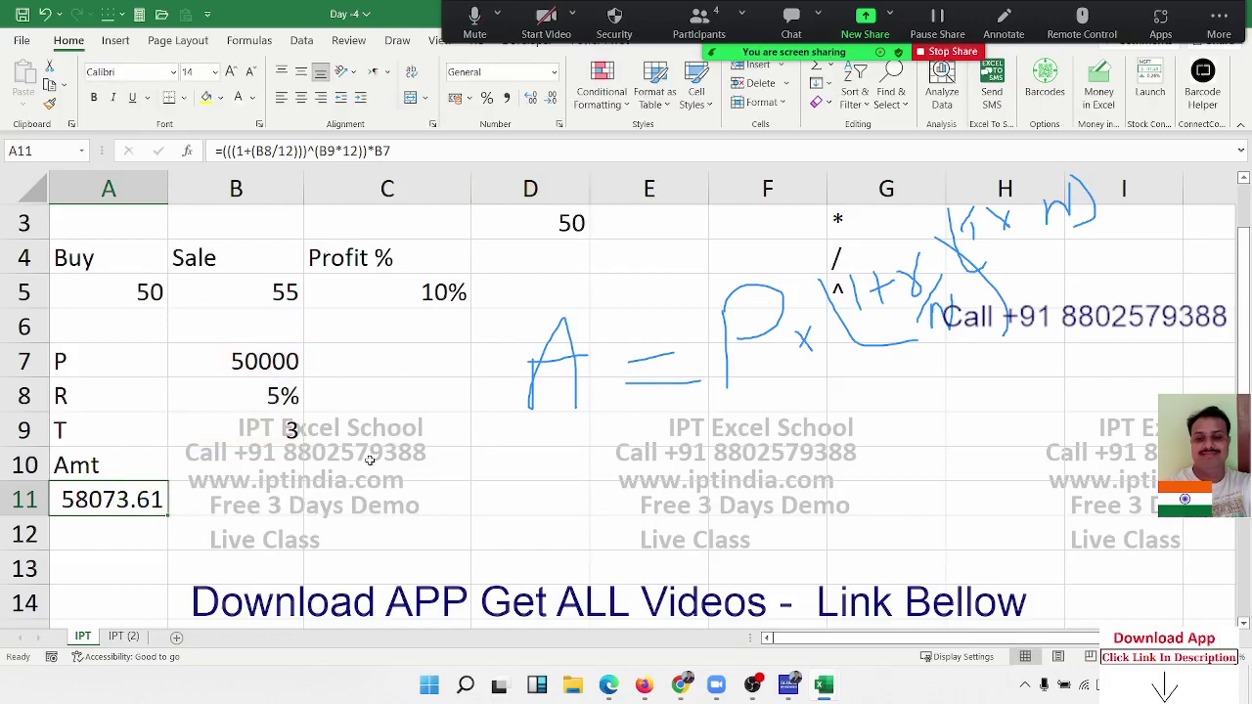
# Erase the formula sketch with Annotate's Clear My Drawings, then close the annotation toolbar
pyautogui.click(988, 26)
pyautogui.click(821, 93)
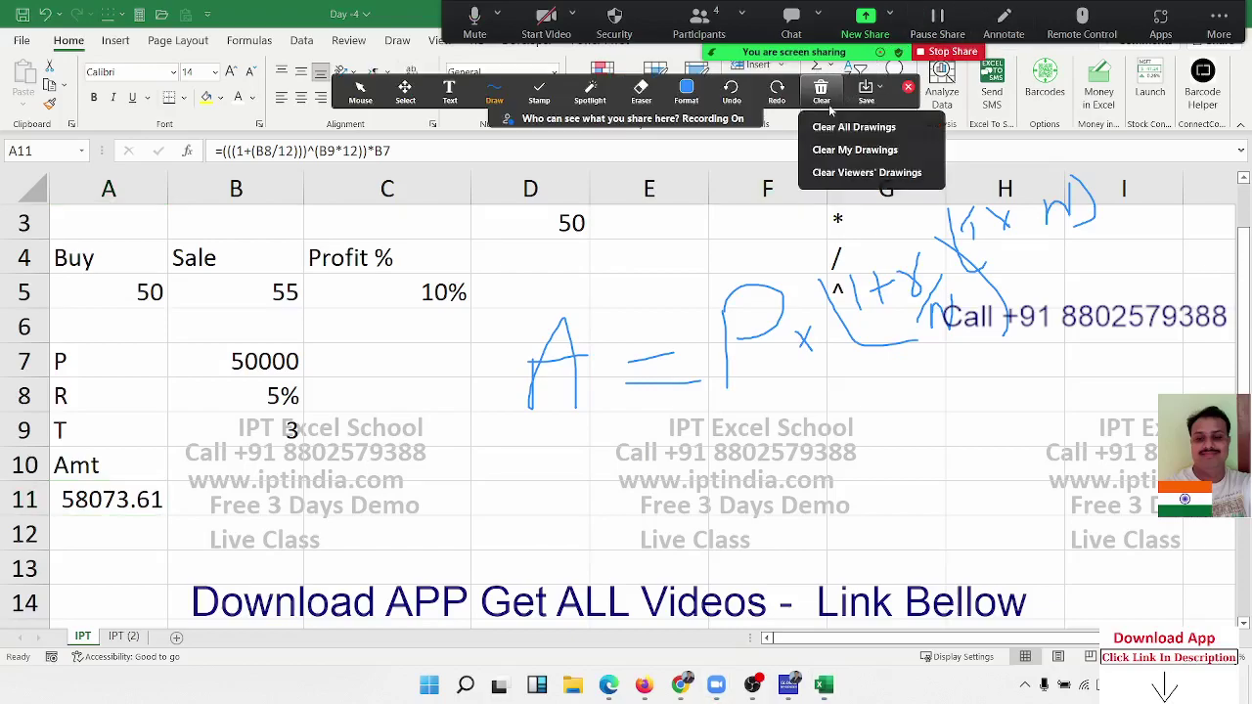
pyautogui.click(850, 150)
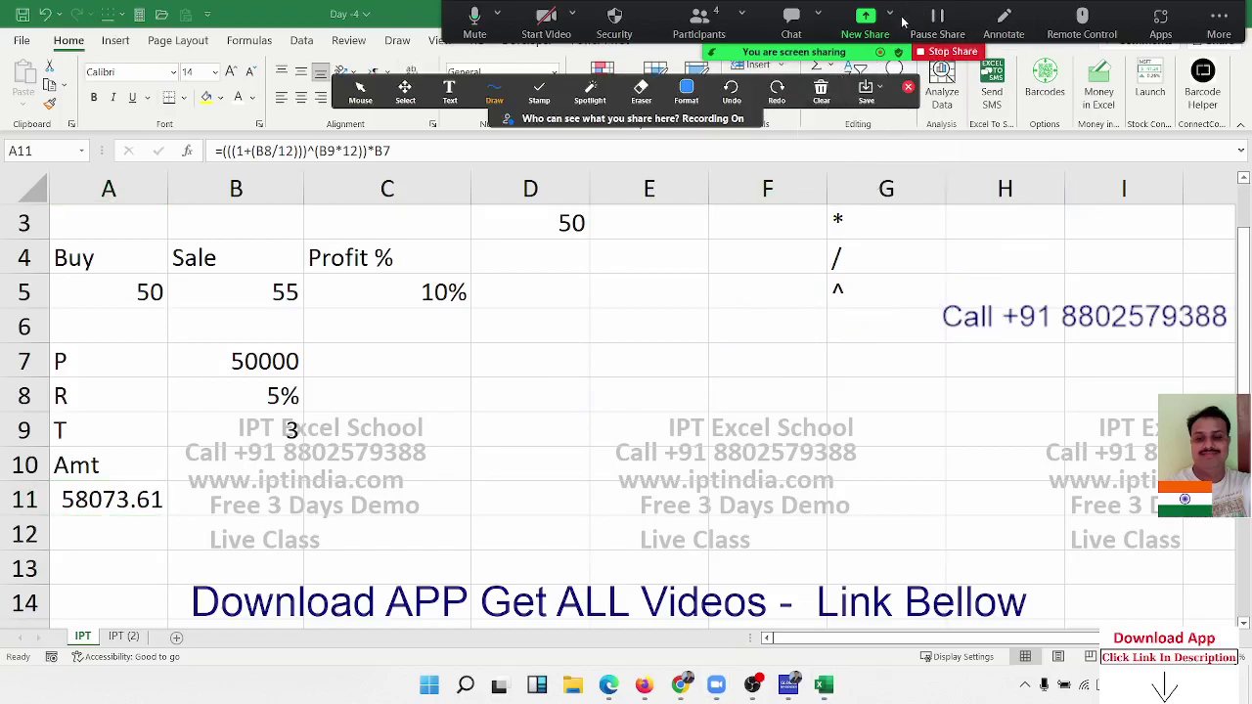
pyautogui.click(909, 88)
pyautogui.scroll(1, 848, 293)
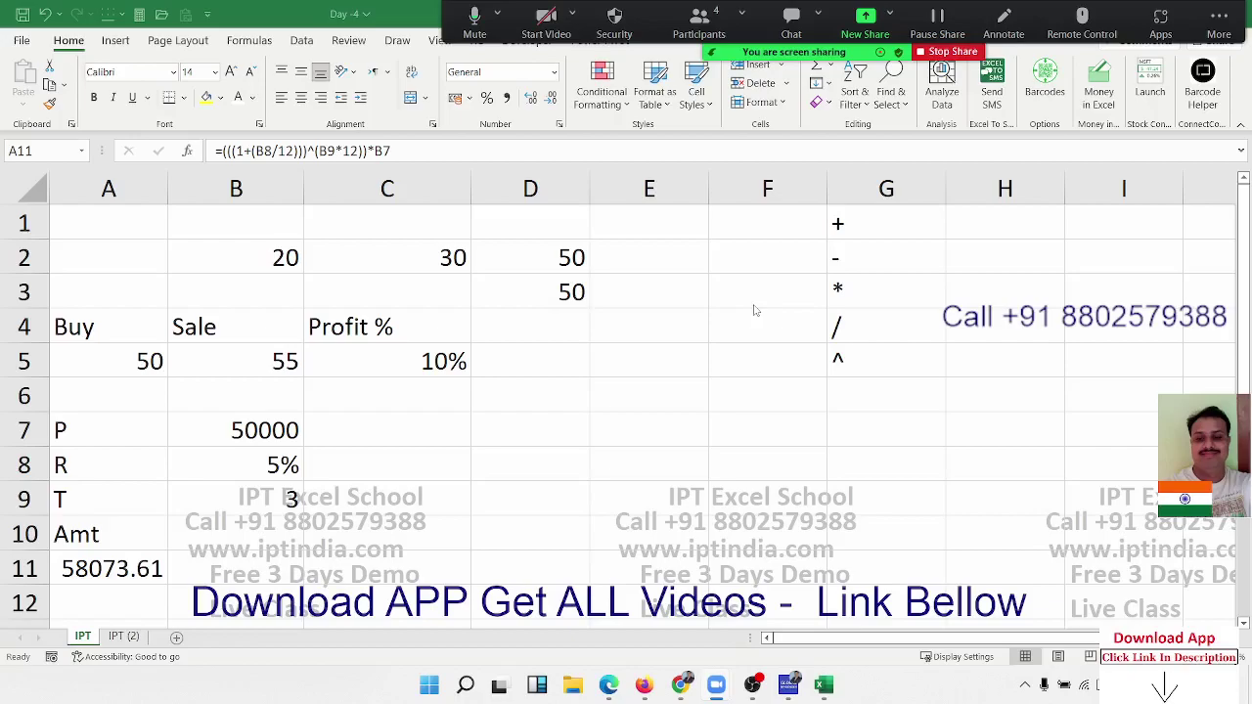
# Duplicate the IPT (2) sheet as IPT (3) and enter the heading Sales in A1
pyautogui.click(122, 637)
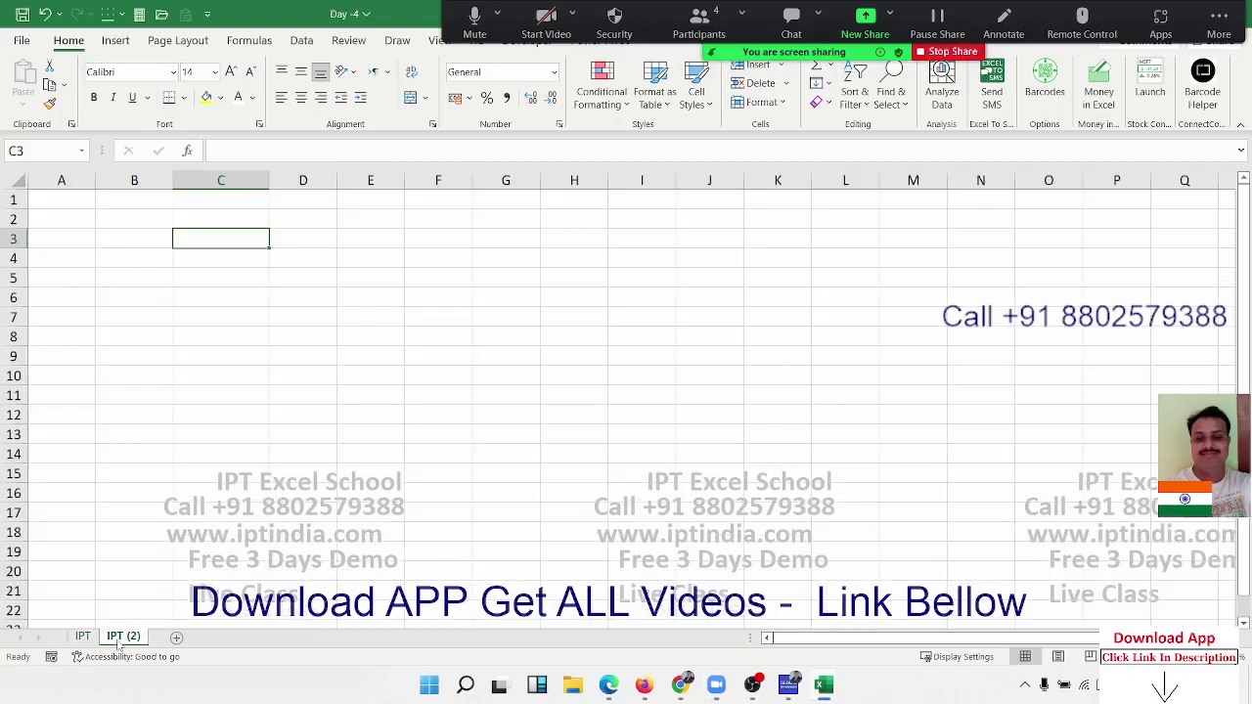
pyautogui.keyDown('ctrl'); pyautogui.moveTo(123, 636); pyautogui.dragTo(137, 637); pyautogui.keyUp('ctrl')
pyautogui.click(64, 203)
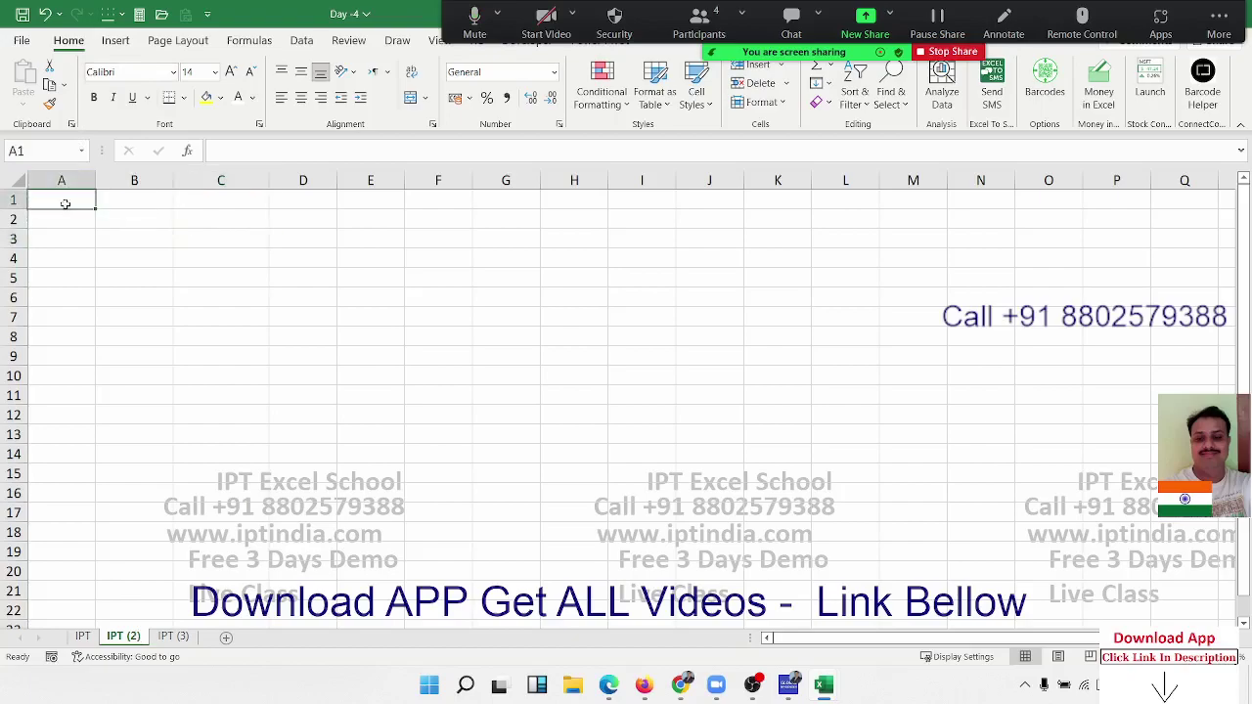
pyautogui.write('Sales')
pyautogui.press('Return')
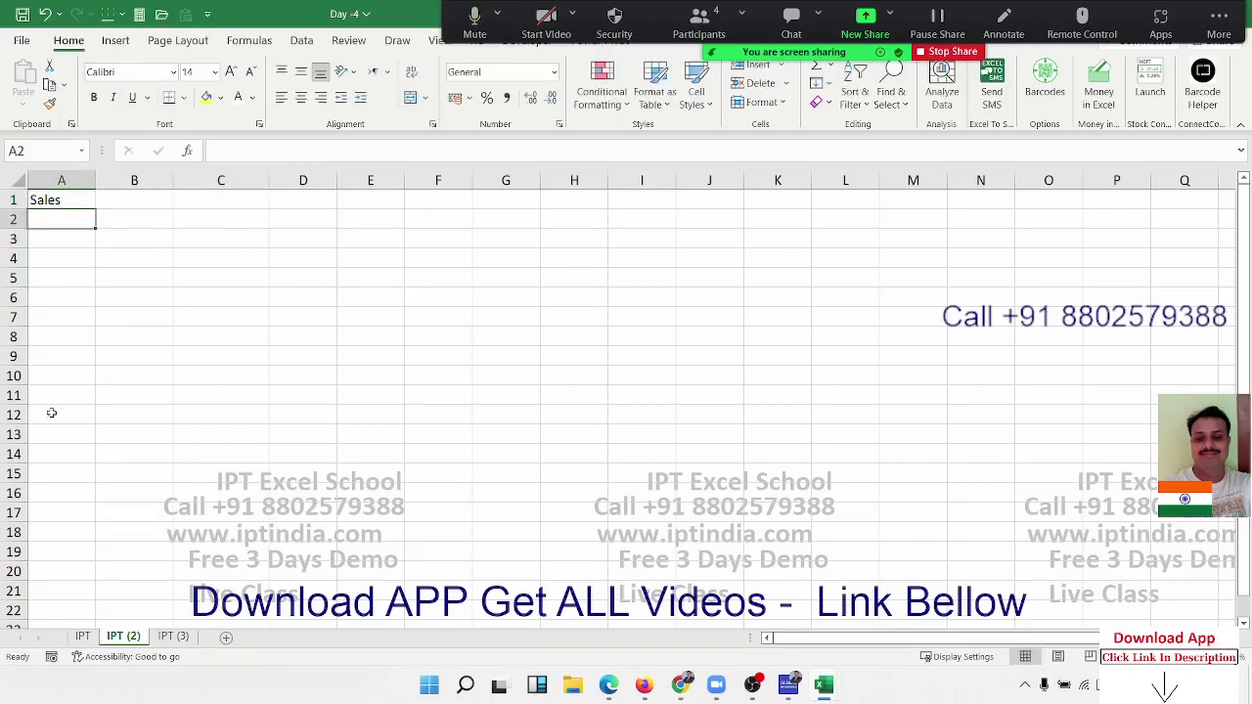
# After checking the operator symbols on the IPT sheet, enter =RANDBETWEEN(10,90) in A2
pyautogui.click(84, 637)
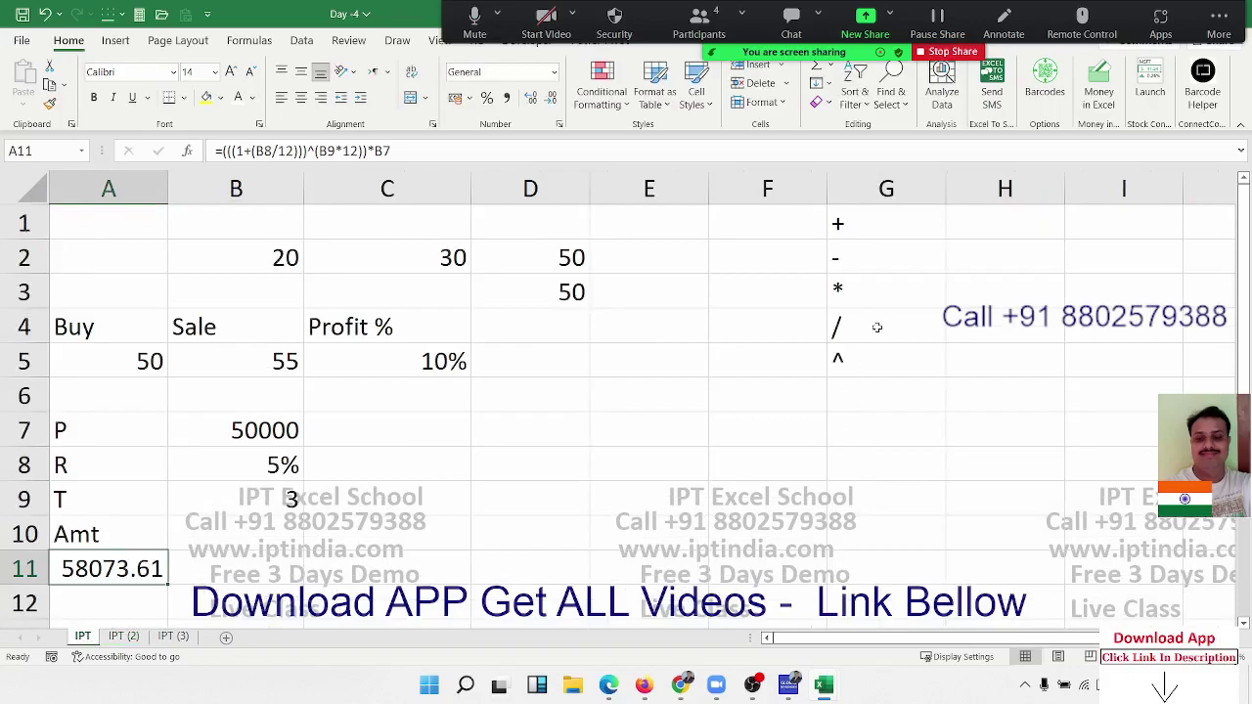
pyautogui.moveTo(860, 358); pyautogui.dragTo(868, 223)
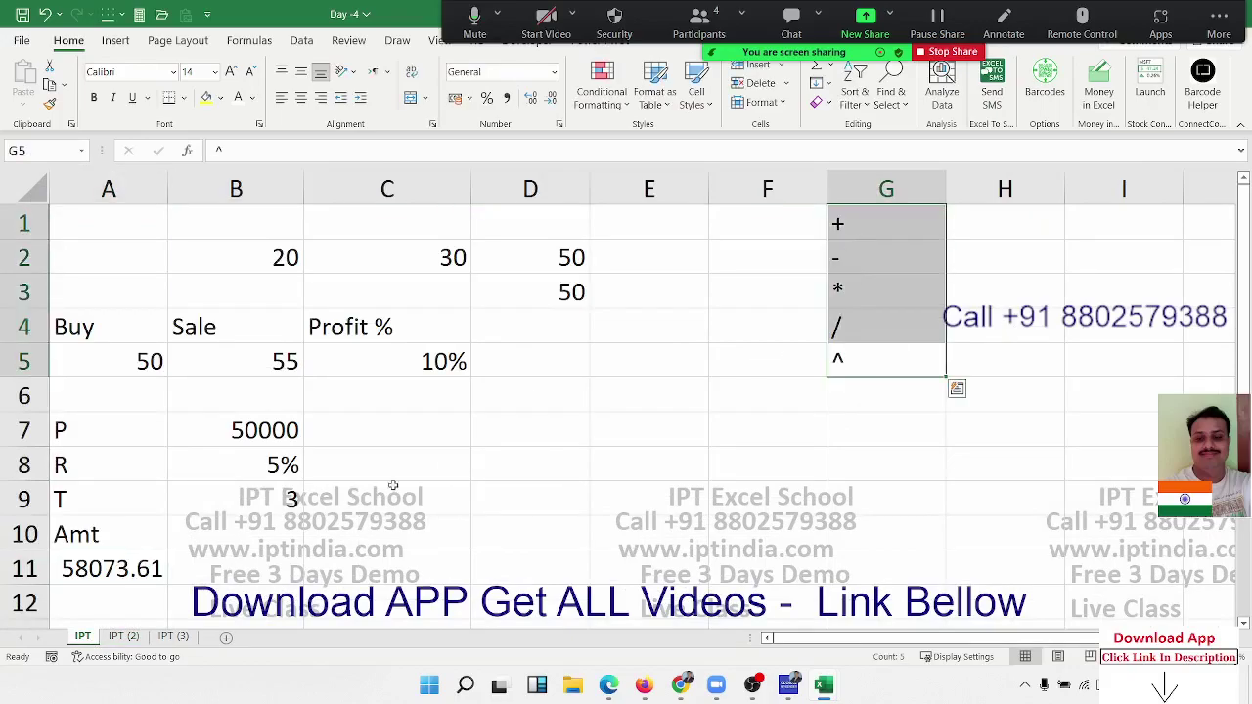
pyautogui.click(124, 636)
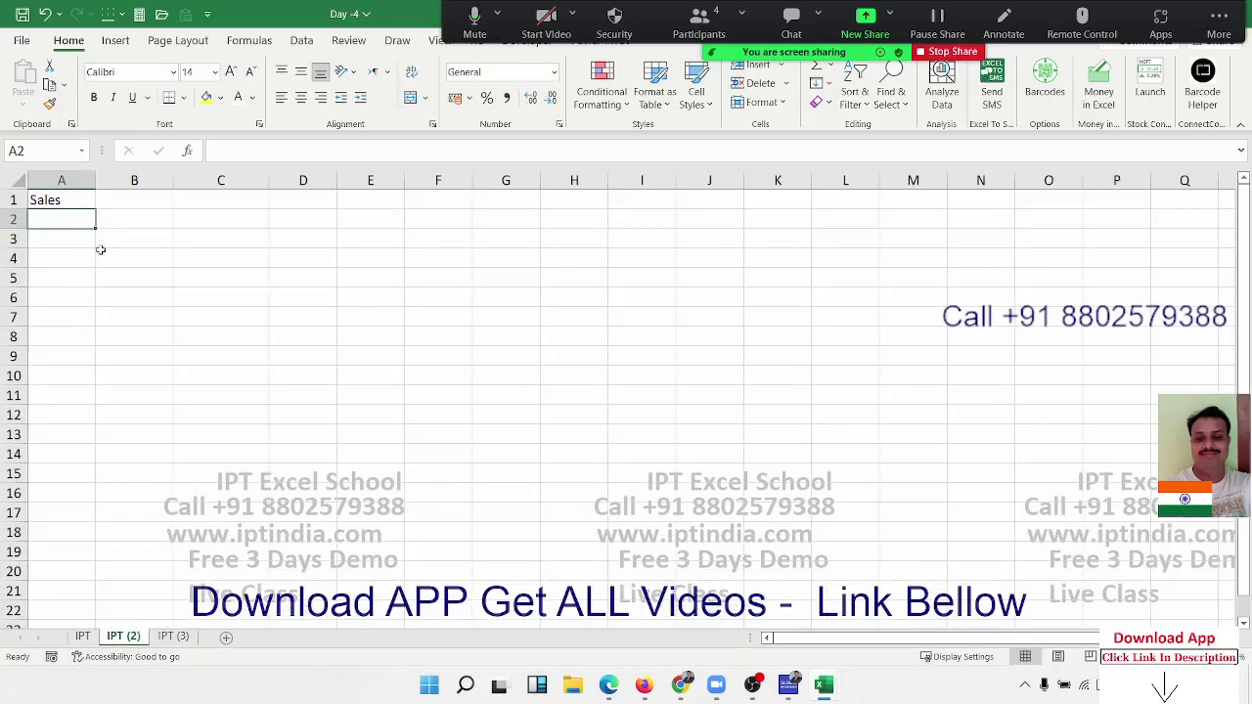
pyautogui.write('=ra')
pyautogui.press('Down')
pyautogui.press('Down')
pyautogui.press('Down')
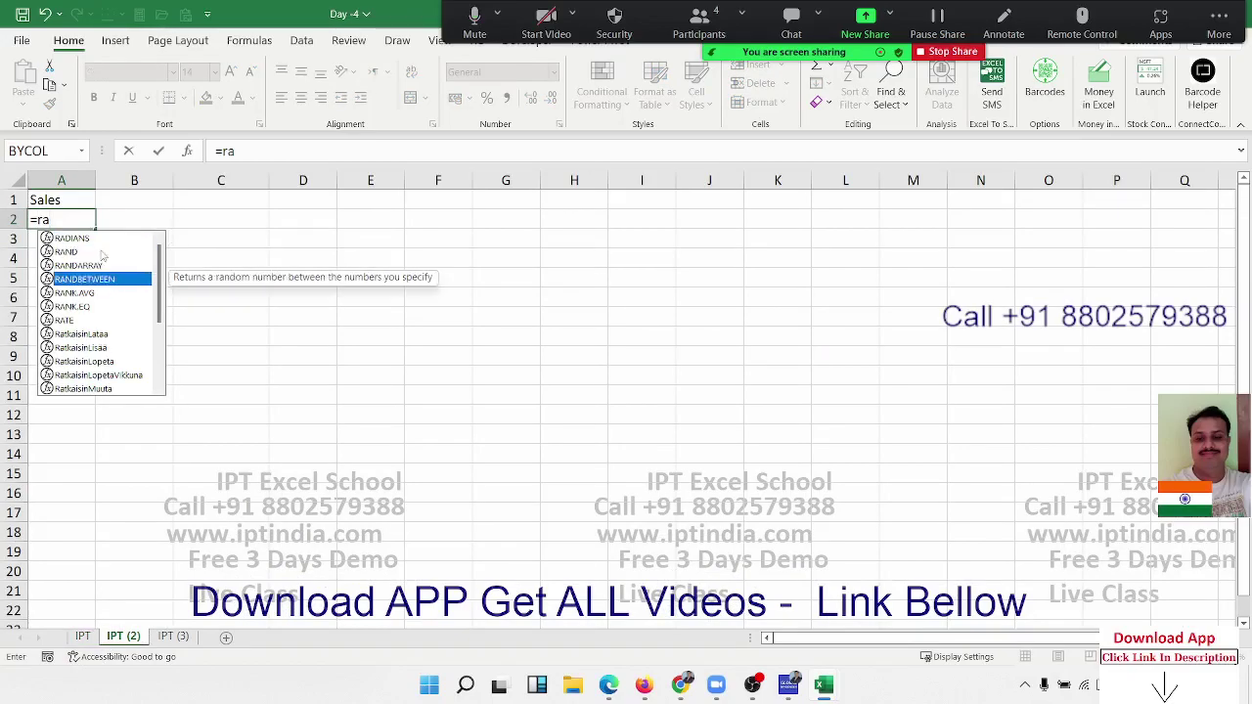
pyautogui.press('Tab')
pyautogui.write('10')
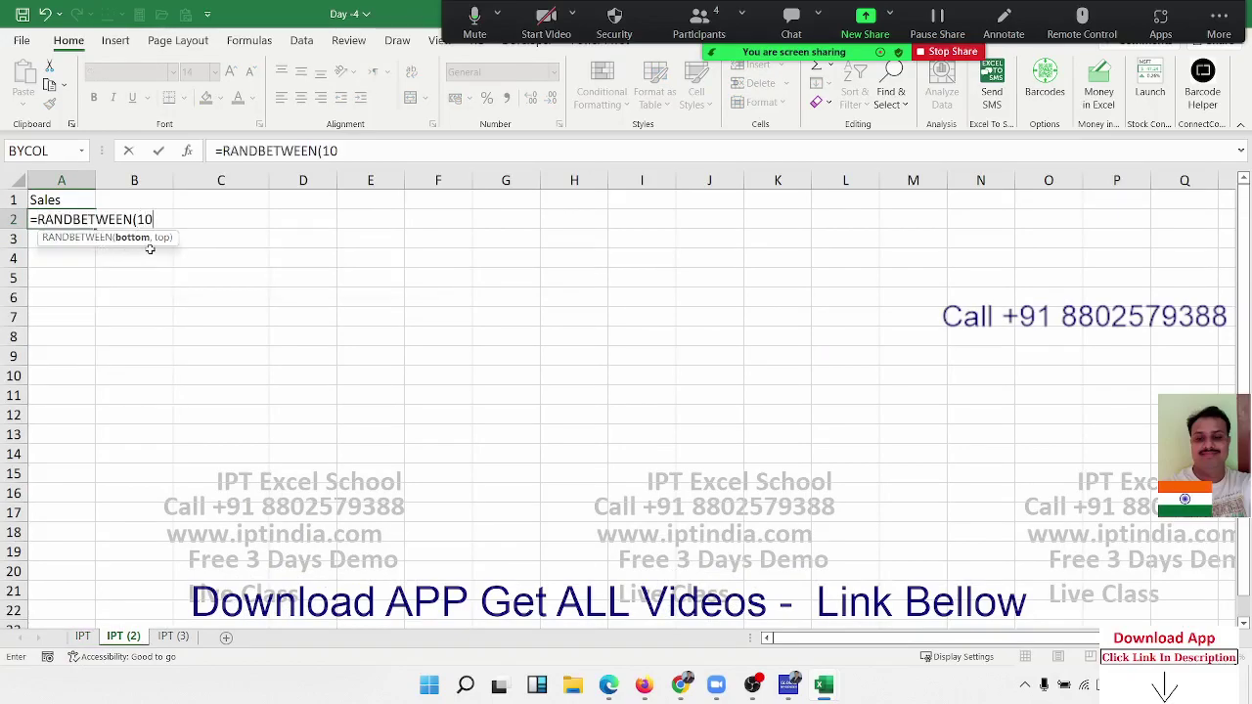
pyautogui.write(',90')
pyautogui.press('Return')
# Fill the RANDBETWEEN formula down to A13 and paste the range back as fixed values
pyautogui.press('Up')
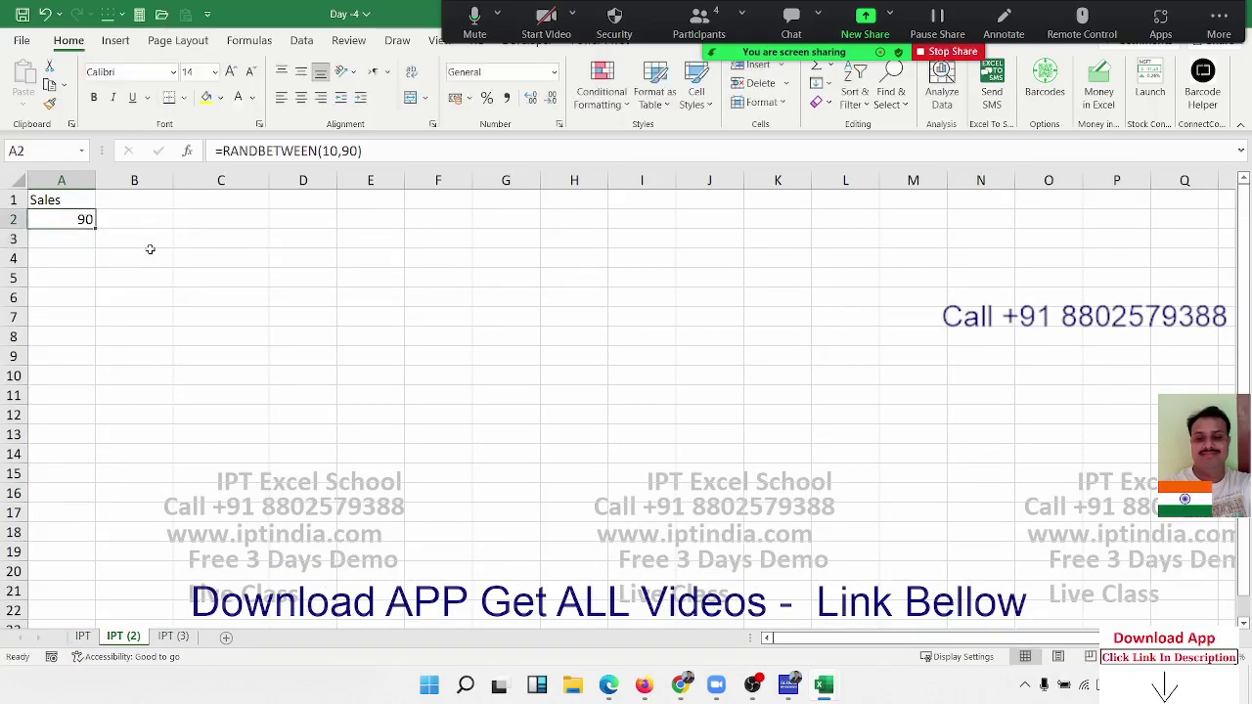
pyautogui.hotkey('shift', 'Down')
pyautogui.hotkey('shift', 'Down')
pyautogui.hotkey('shift', 'Down')
pyautogui.hotkey('shift', 'Down')
pyautogui.hotkey('shift', 'Down')
pyautogui.hotkey('shift', 'Down')
pyautogui.hotkey('shift', 'Down')
pyautogui.hotkey('shift', 'Down')
pyautogui.hotkey('shift', 'Down')
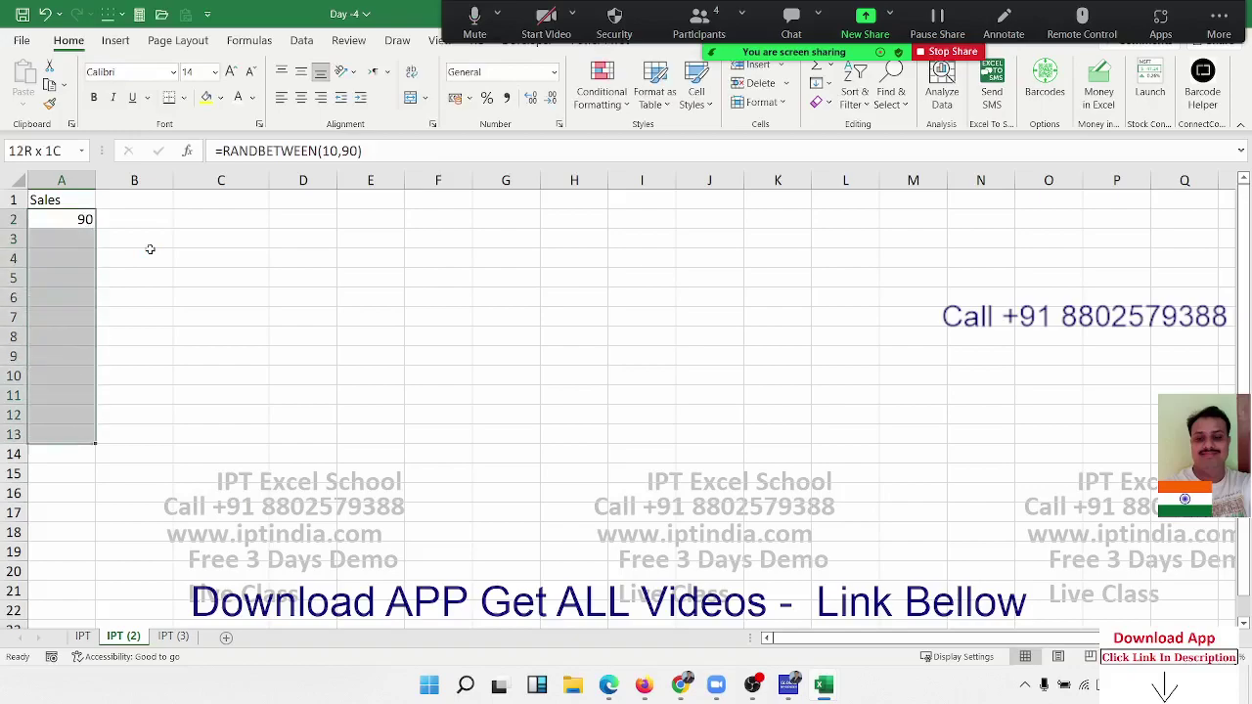
pyautogui.hotkey('ctrl', 'd')
pyautogui.hotkey('ctrl', 'c')
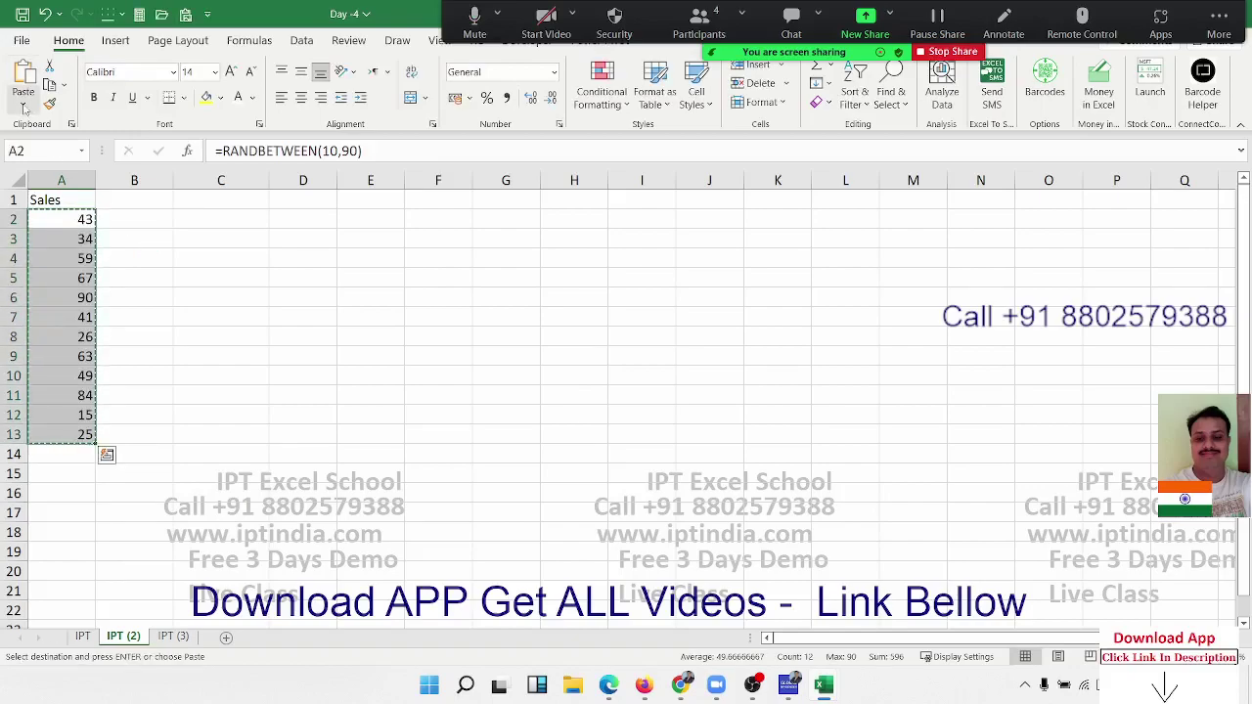
pyautogui.click(24, 113)
pyautogui.click(13, 221)
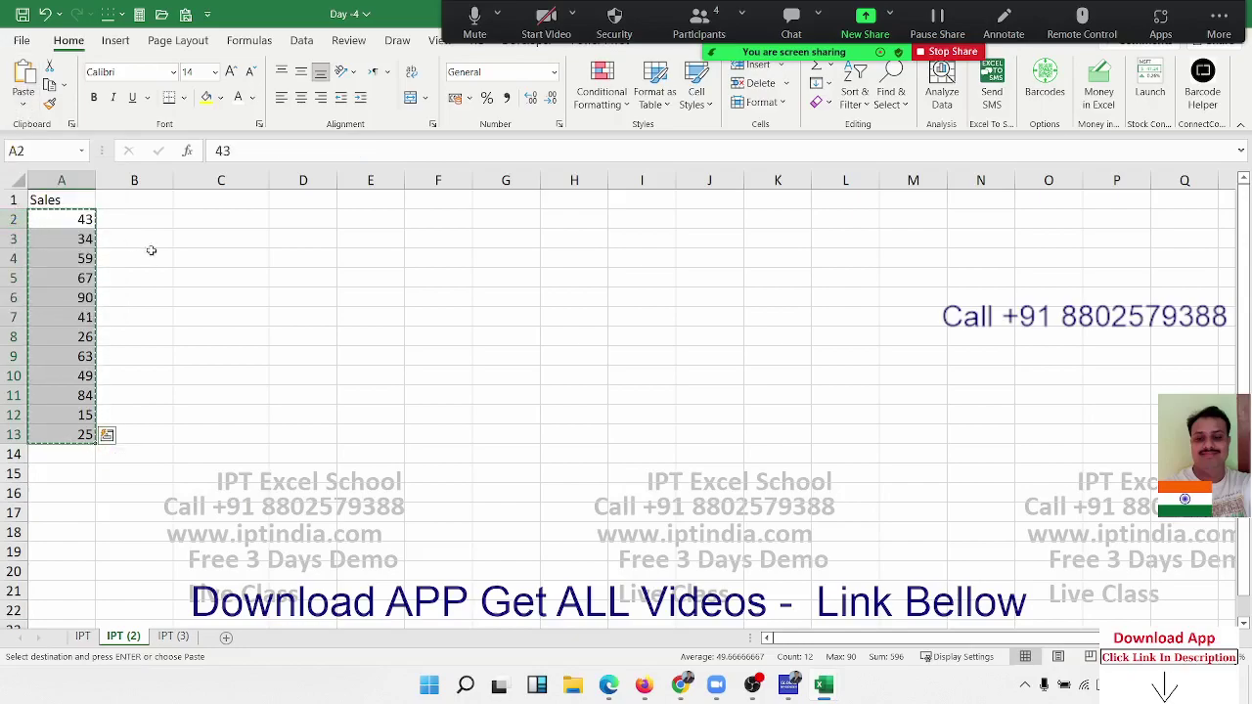
pyautogui.press('Escape')
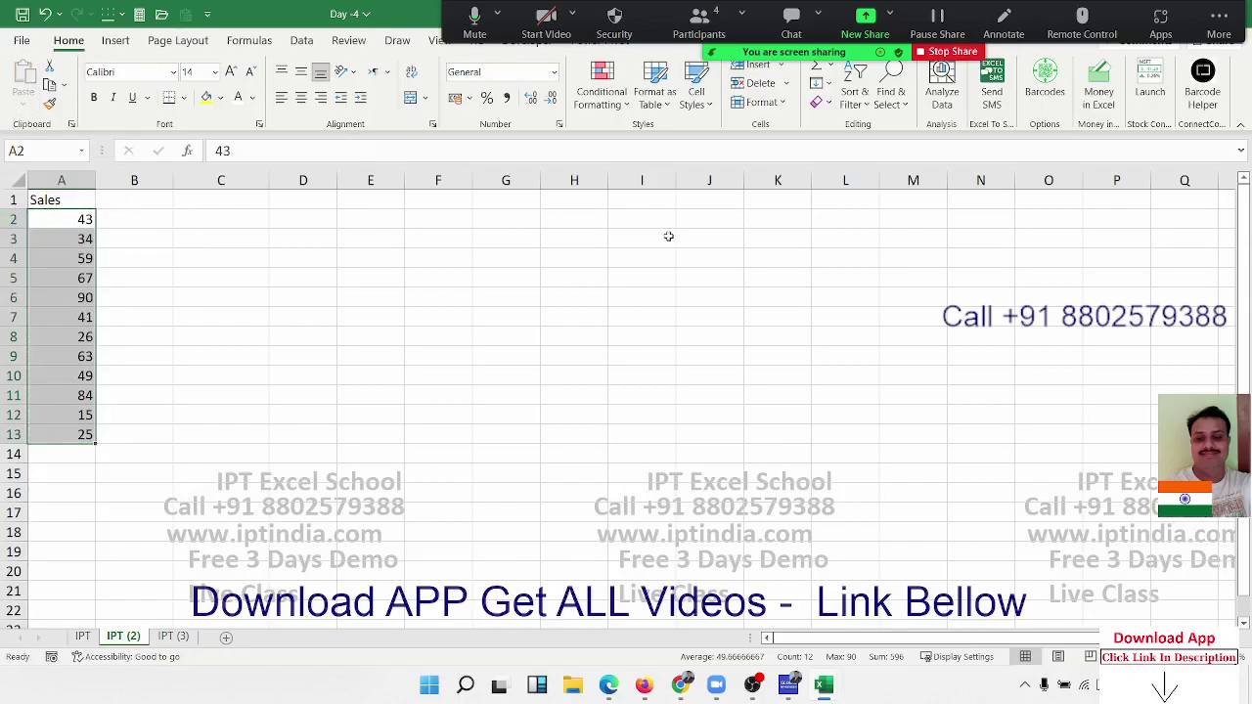
pyautogui.scroll(2, 668, 237)
pyautogui.scroll(2, 671, 239)
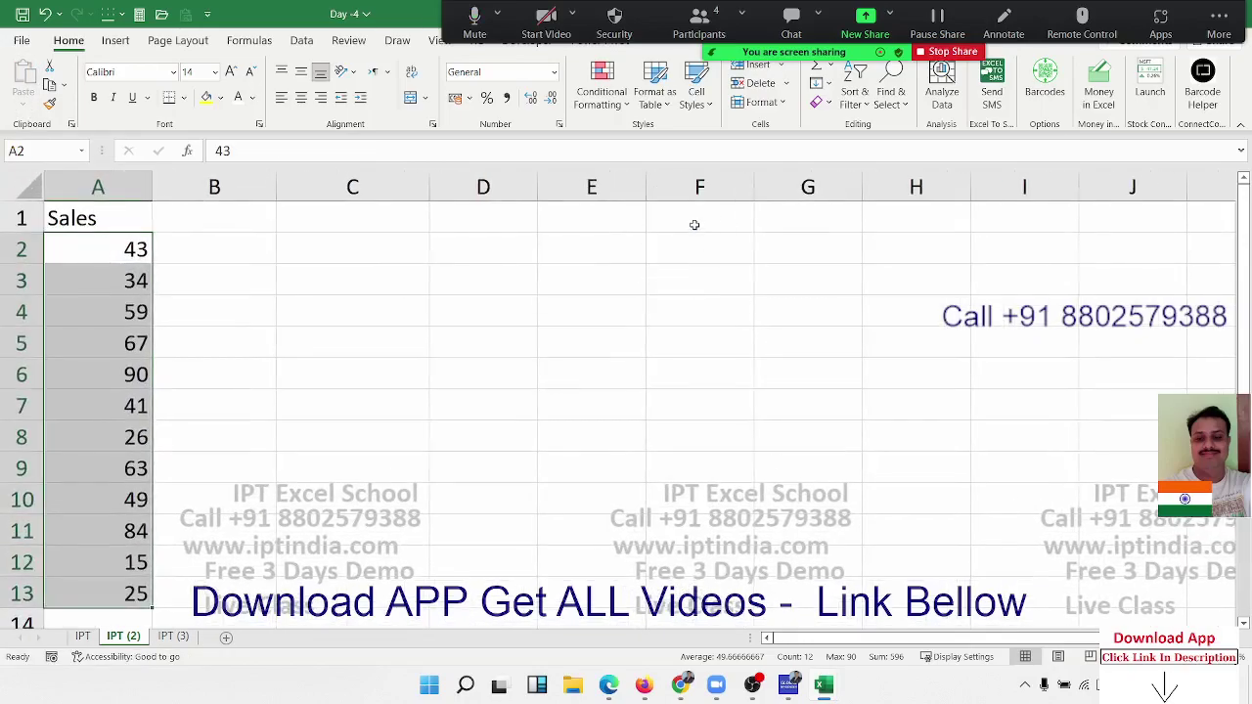
# Enter the operators =, >, <, >=, <= and <> in F1:F6
pyautogui.click(713, 225)
pyautogui.write('=')
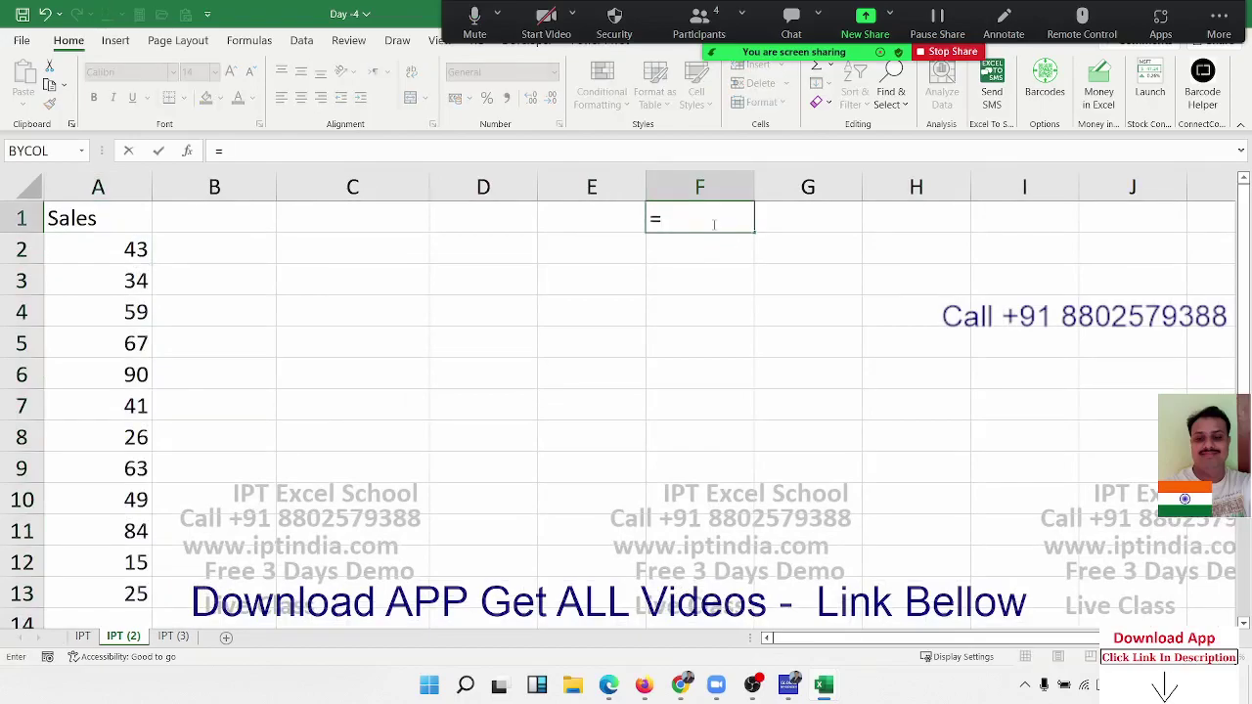
pyautogui.press('Return')
pyautogui.write('>')
pyautogui.press('Return')
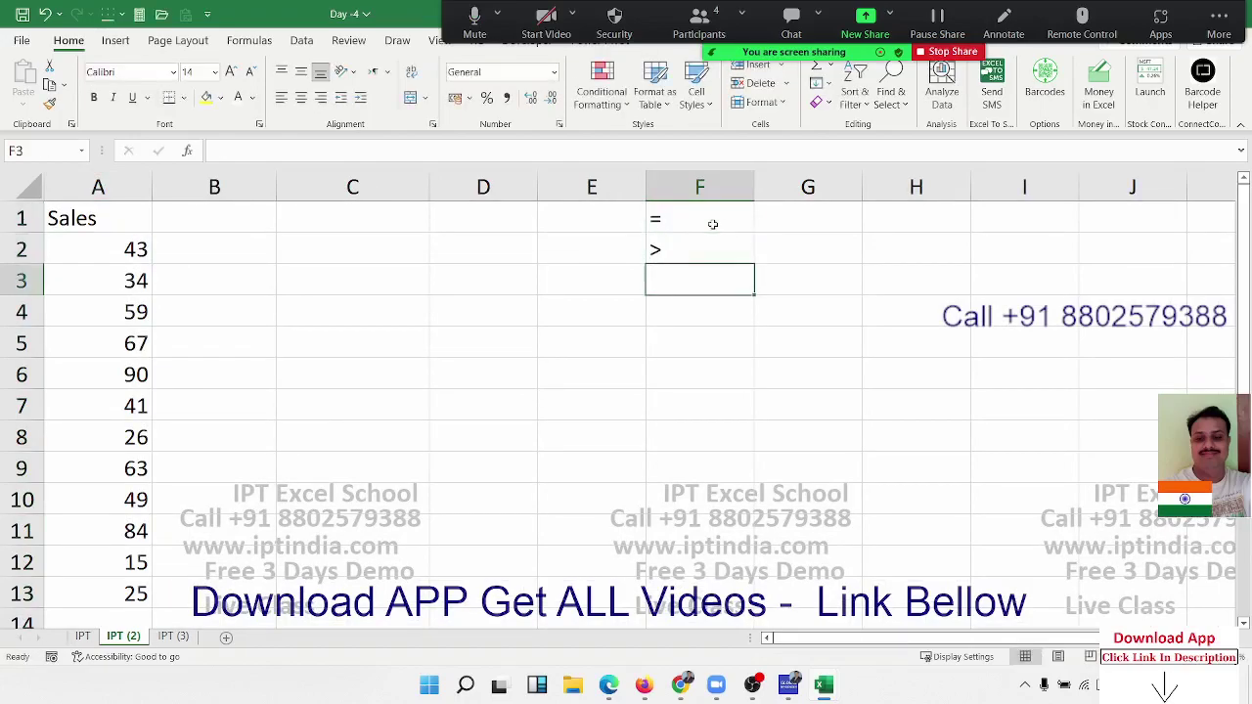
pyautogui.write('<')
pyautogui.press('Return')
pyautogui.write('>')
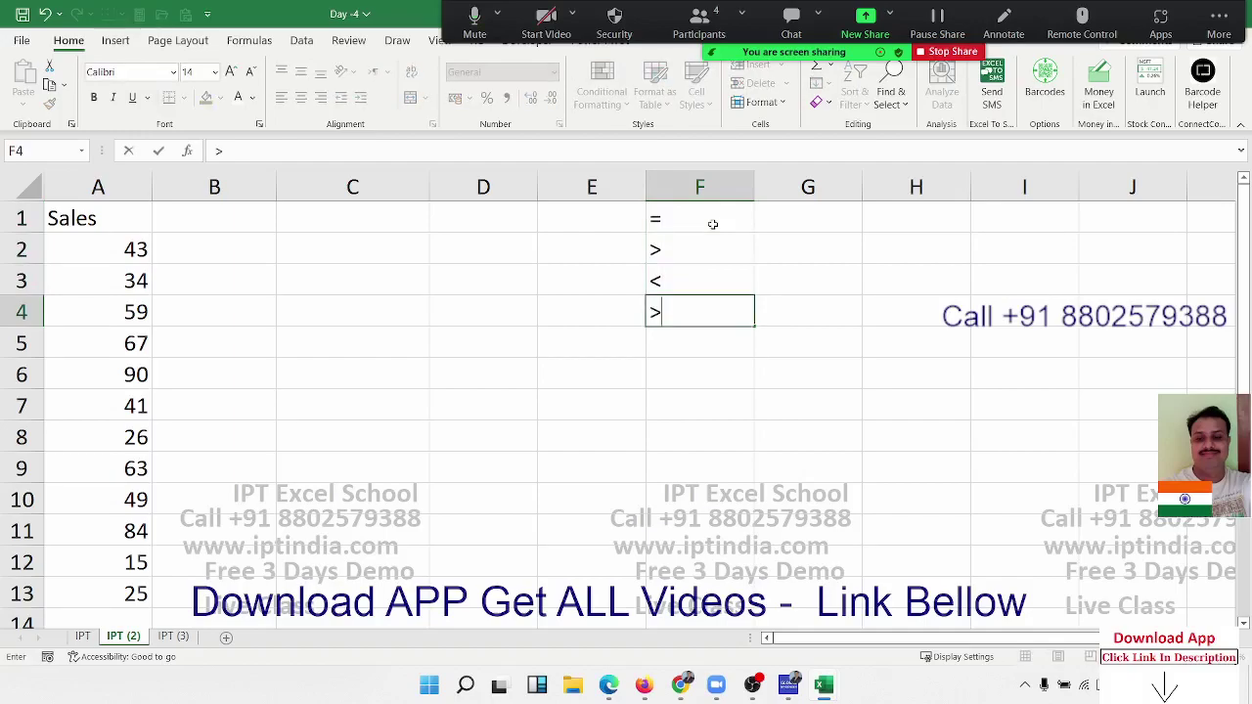
pyautogui.write('=')
pyautogui.press('Return')
pyautogui.write('<=')
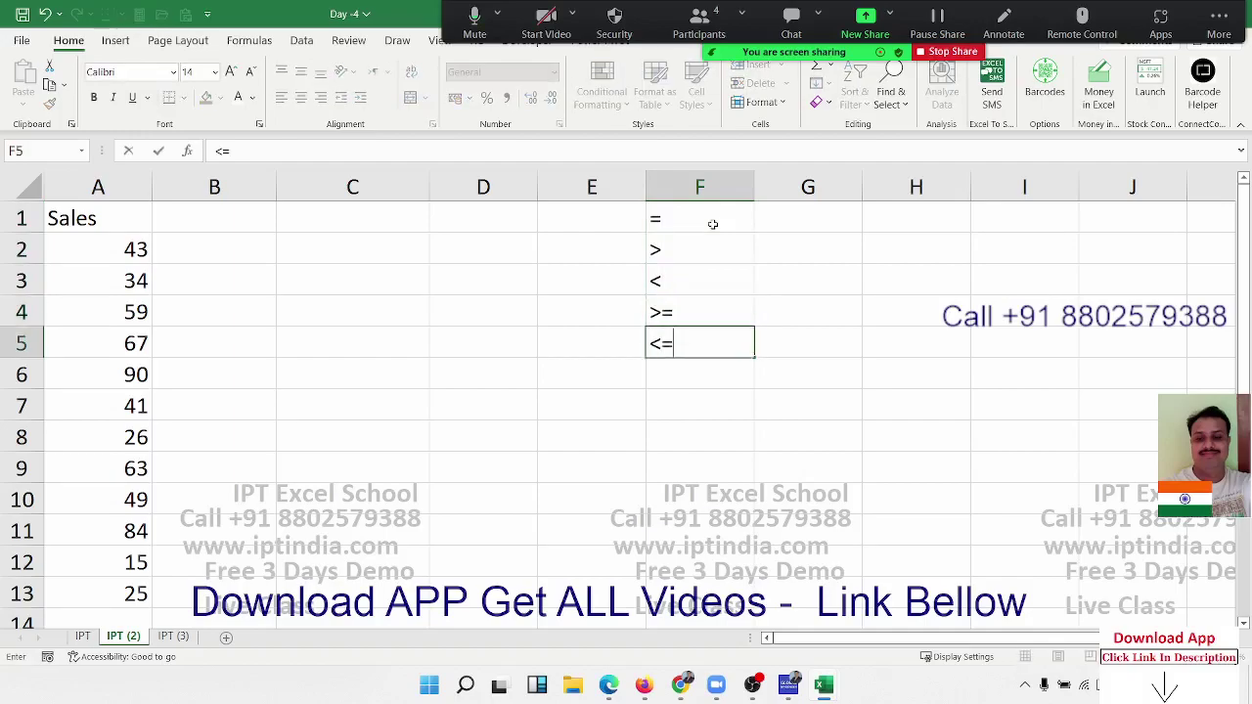
pyautogui.press('Return')
pyautogui.write('<>')
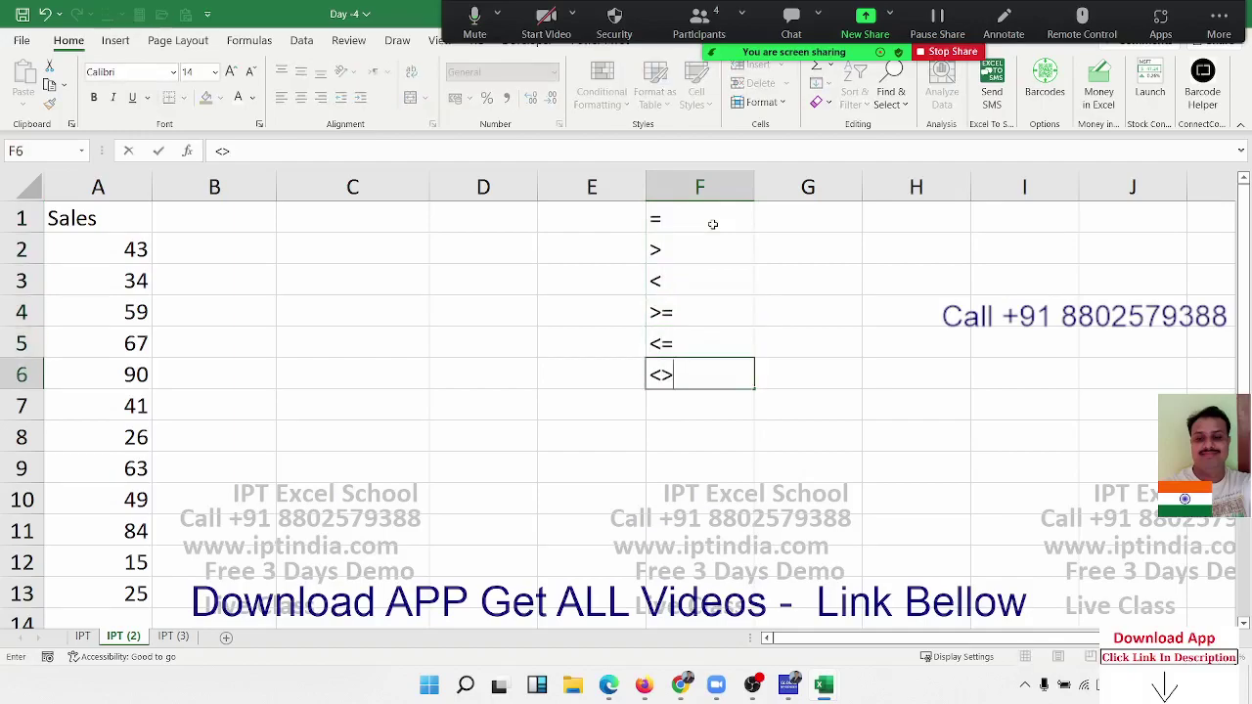
pyautogui.keyDown('shift'); pyautogui.click(714, 224); pyautogui.keyUp('shift')
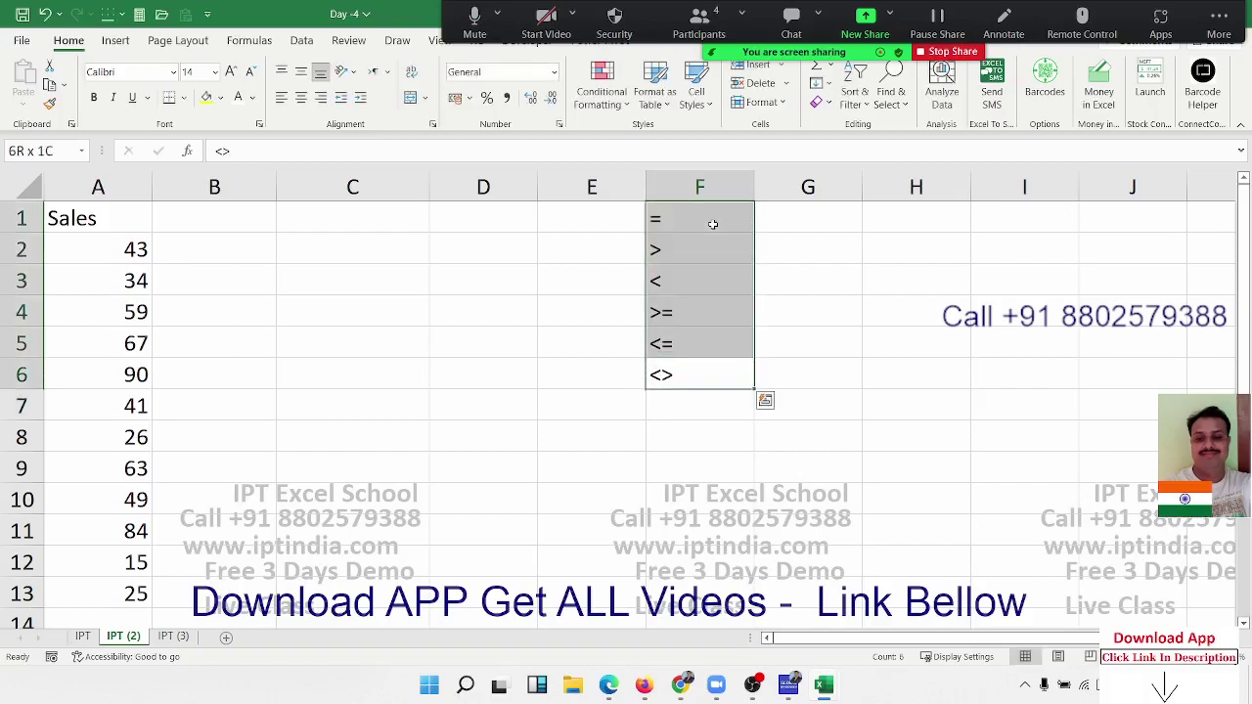
# Move the cursor back to cell B2 beside the first Sales value
pyautogui.press('Left')
pyautogui.press('Left')
pyautogui.press('Left')
pyautogui.press('Left')
pyautogui.press('Left')
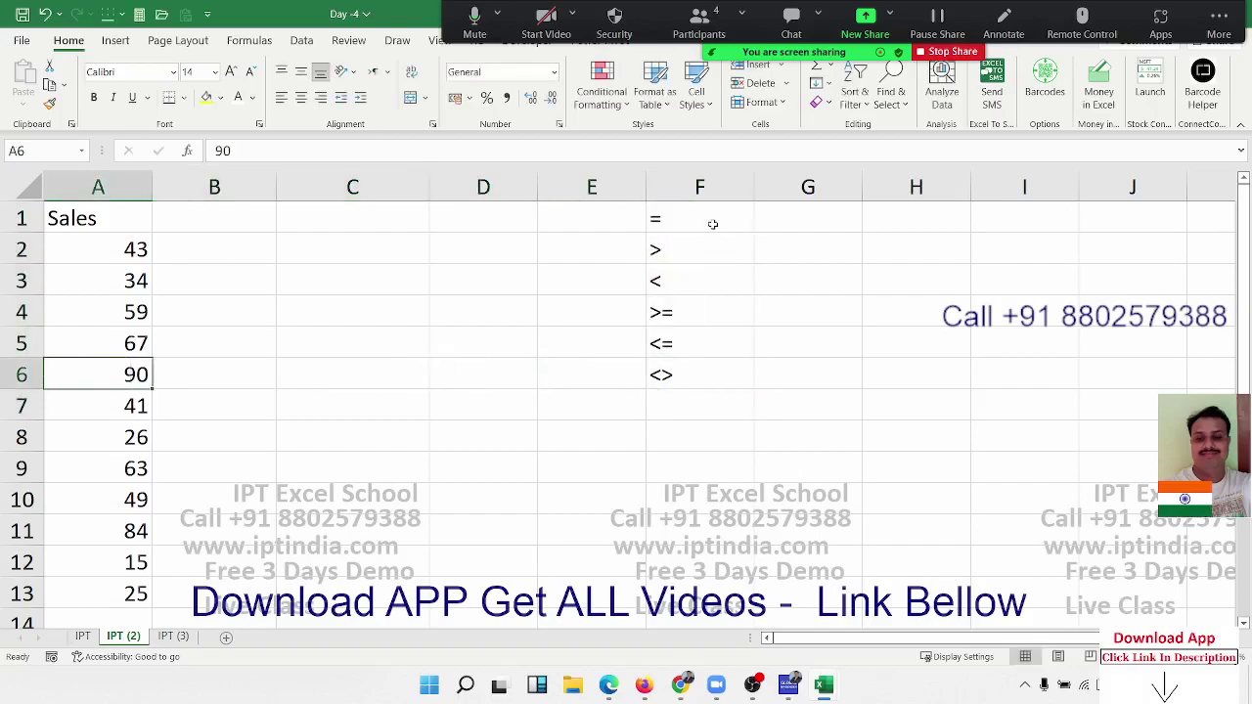
pyautogui.hotkey('ctrl', 'Up')
pyautogui.press('Down')
pyautogui.press('Down')
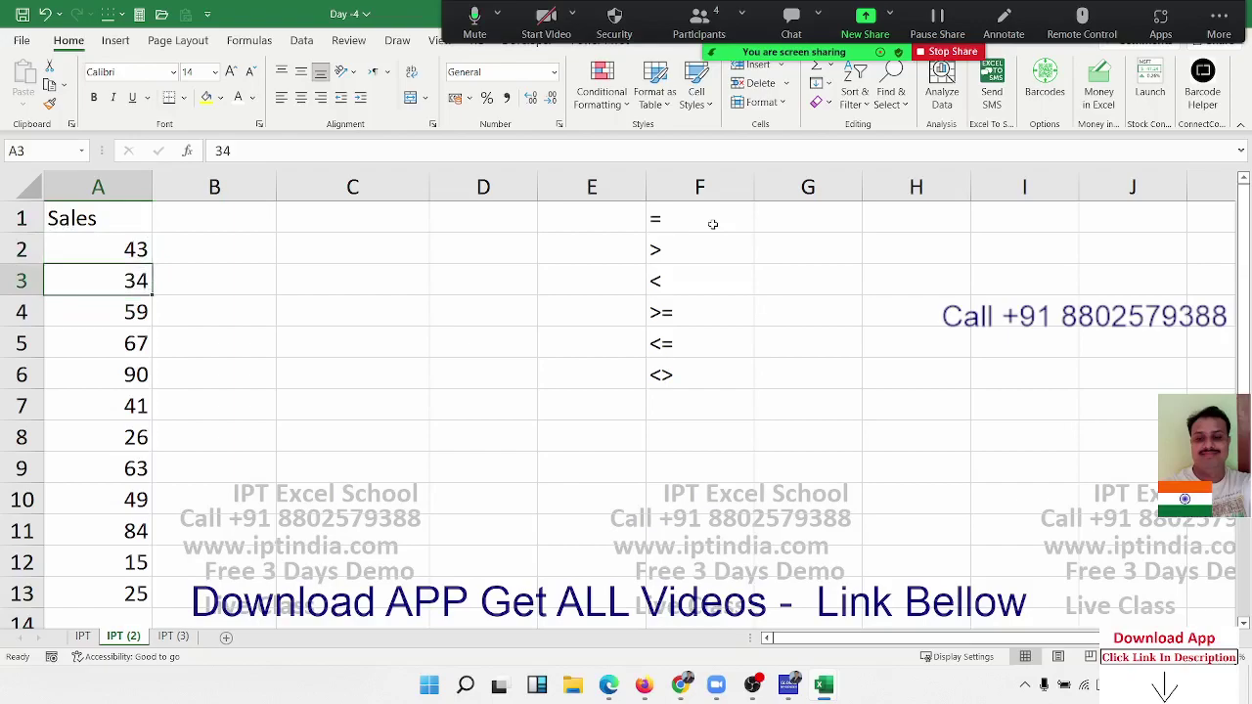
pyautogui.press('Right')
pyautogui.press('Up')
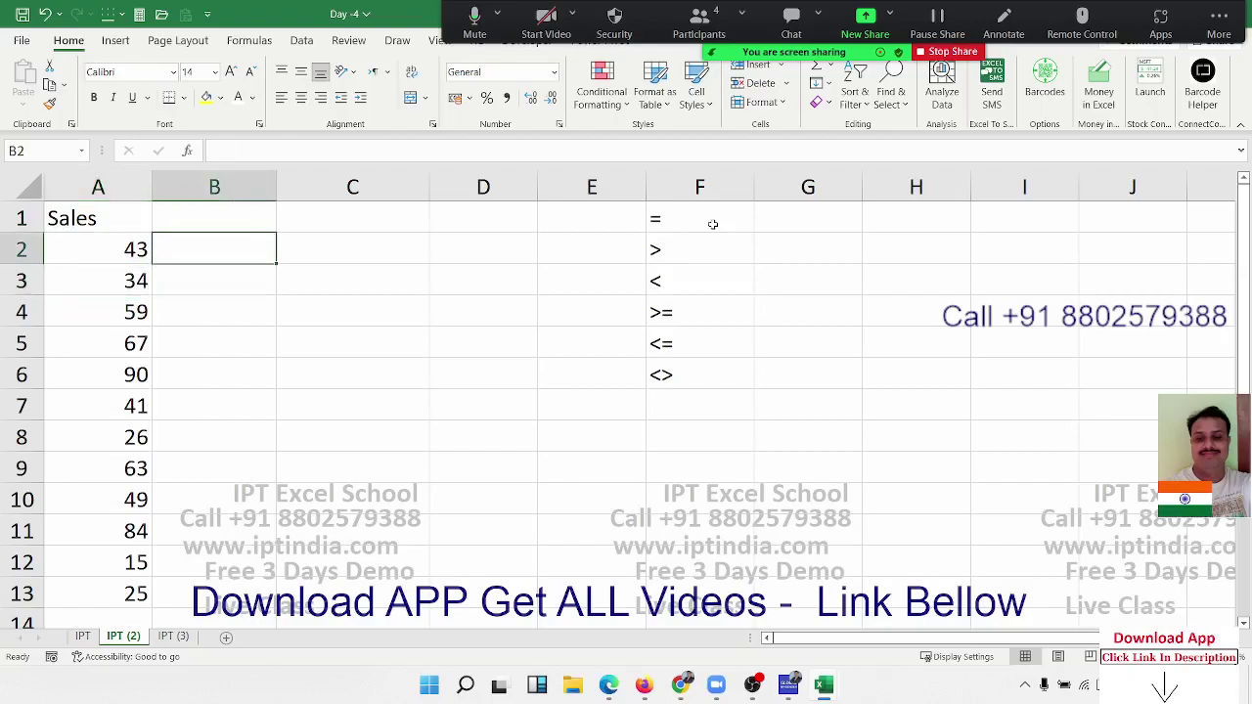
# Enter =A2>50 in B2, fill it down to B13, and review the copied comparisons
pyautogui.write('=')
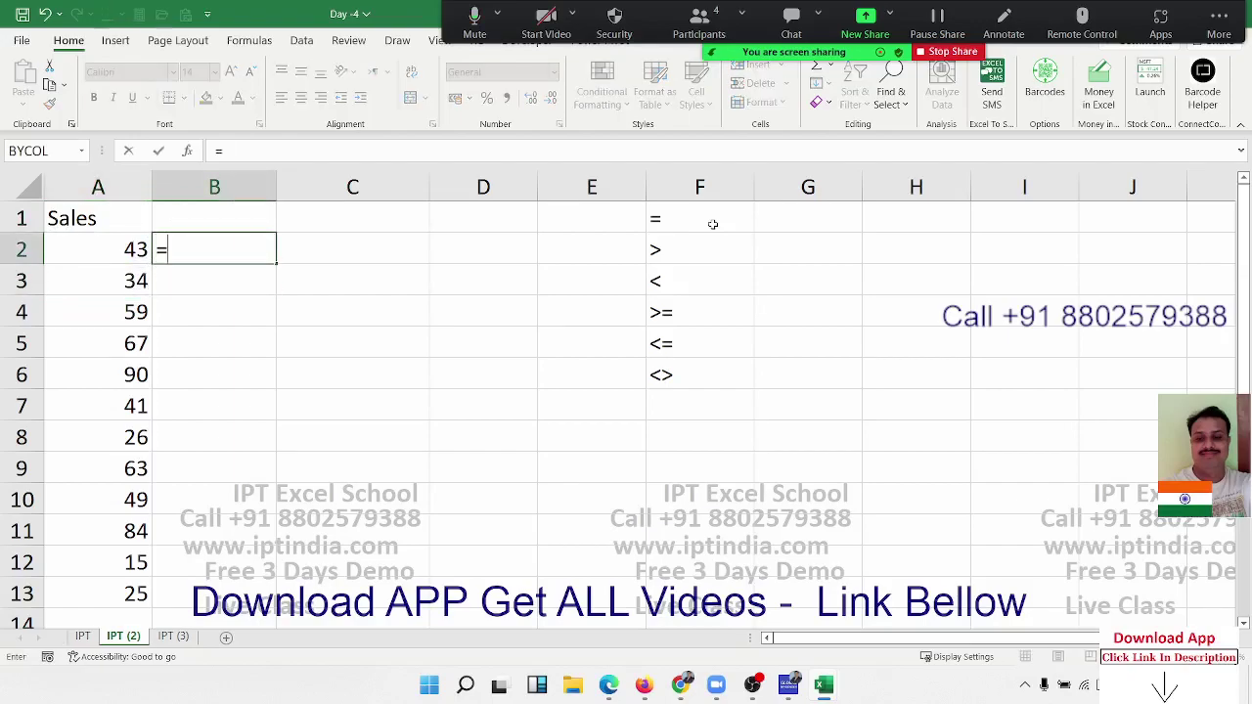
pyautogui.press('Left')
pyautogui.write('>')
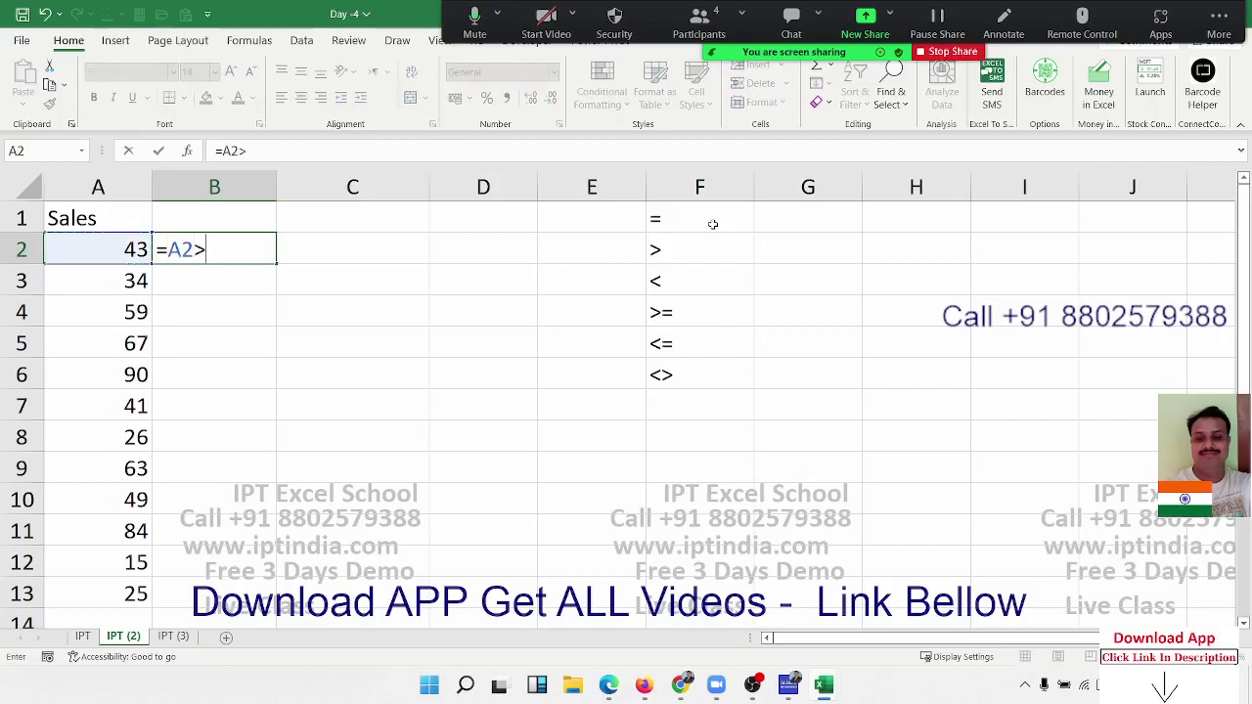
pyautogui.write('50')
pyautogui.press('Return')
pyautogui.press('Up')
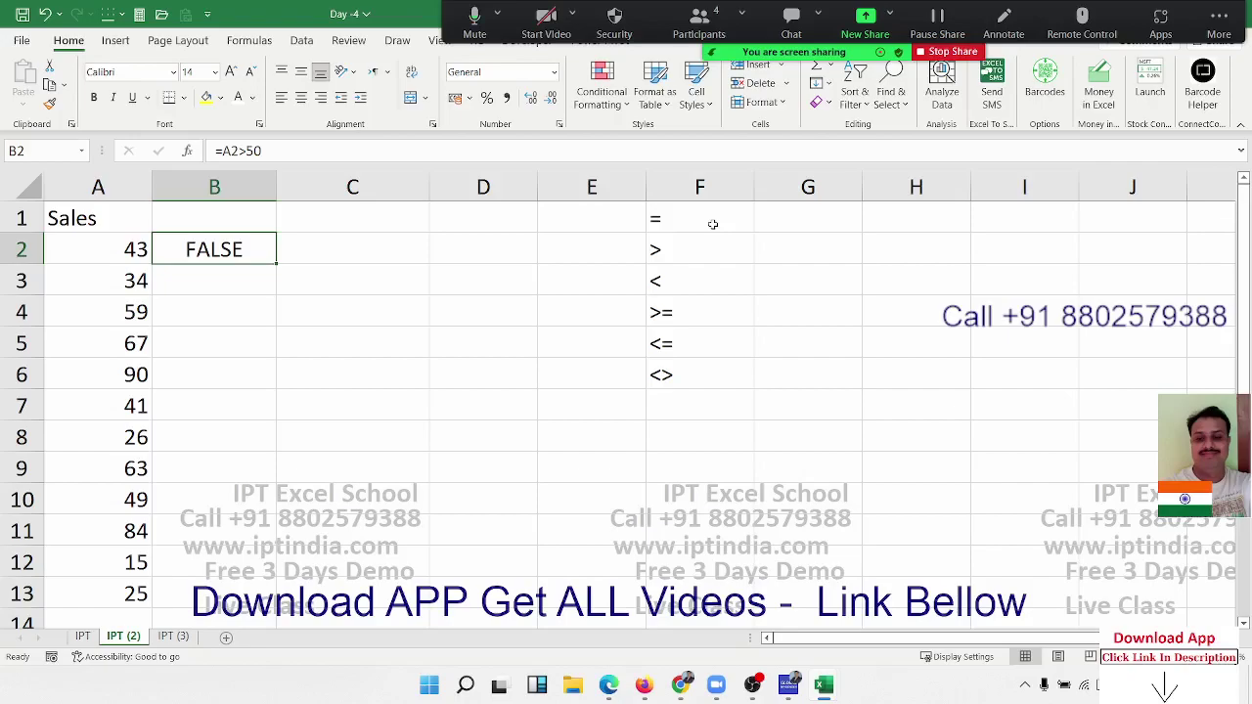
pyautogui.doubleClick(277, 263)
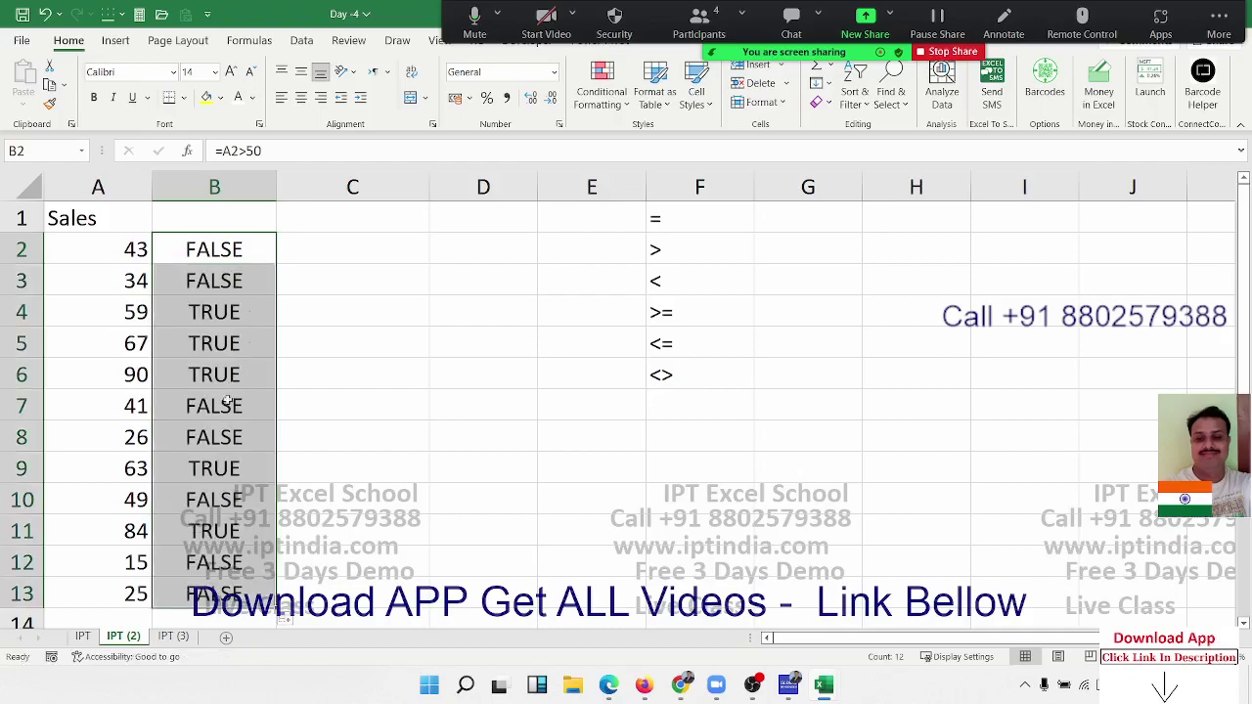
pyautogui.click(217, 464)
pyautogui.click(220, 354)
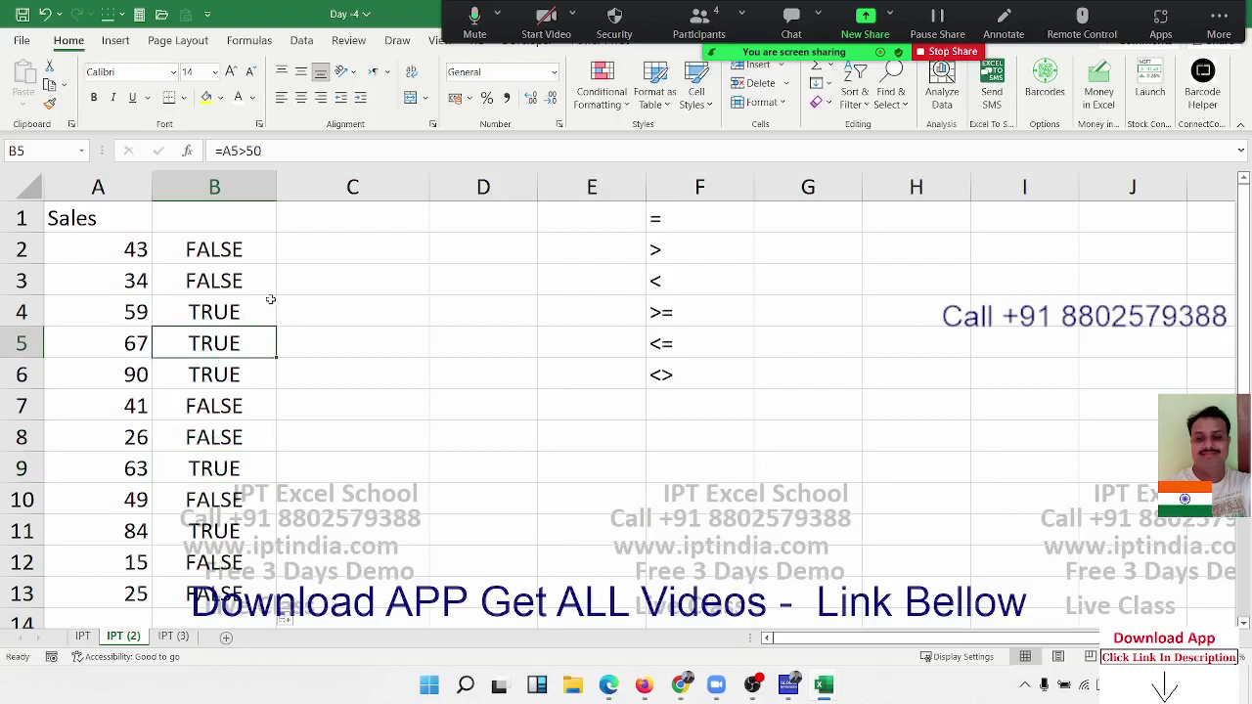
pyautogui.doubleClick(244, 251)
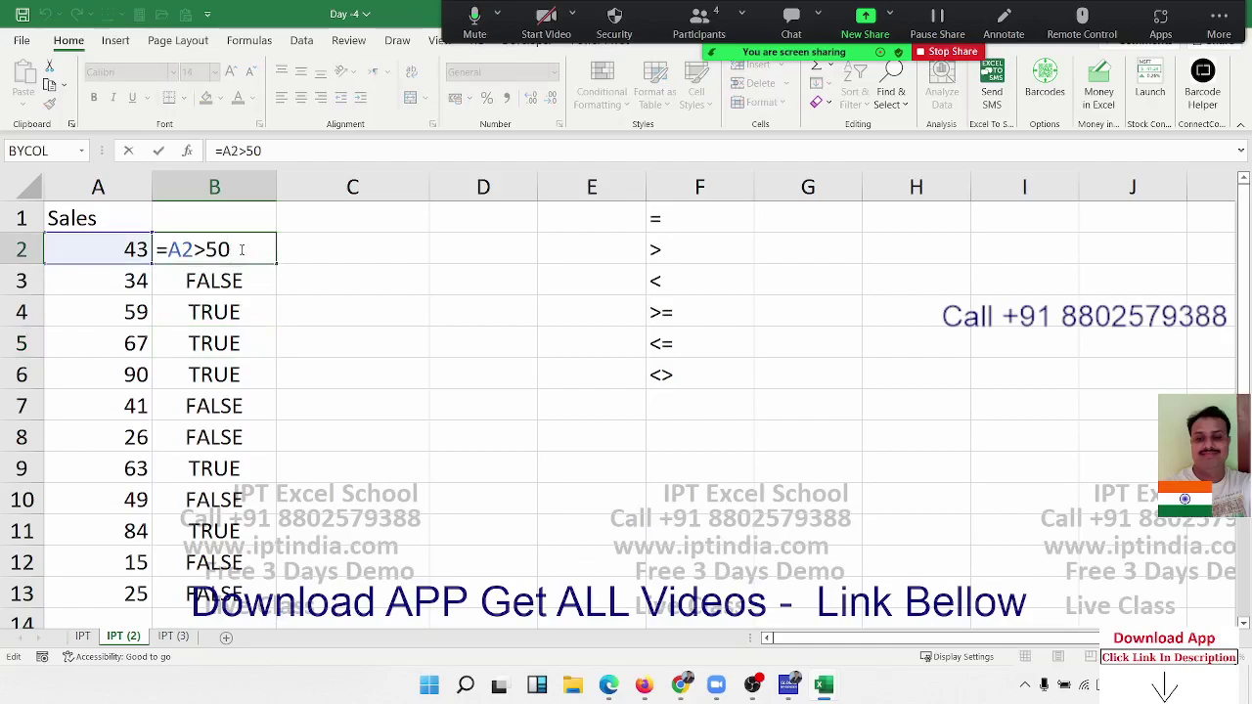
pyautogui.moveTo(241, 250); pyautogui.dragTo(169, 256)
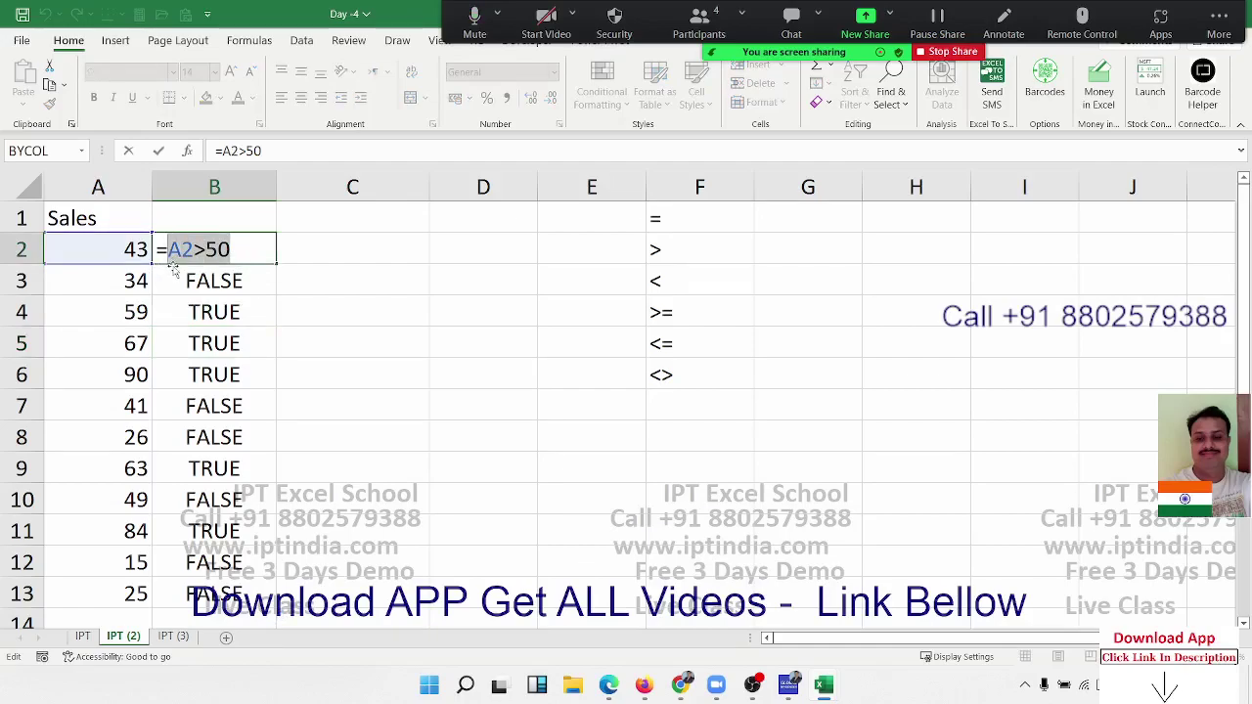
pyautogui.press('Escape')
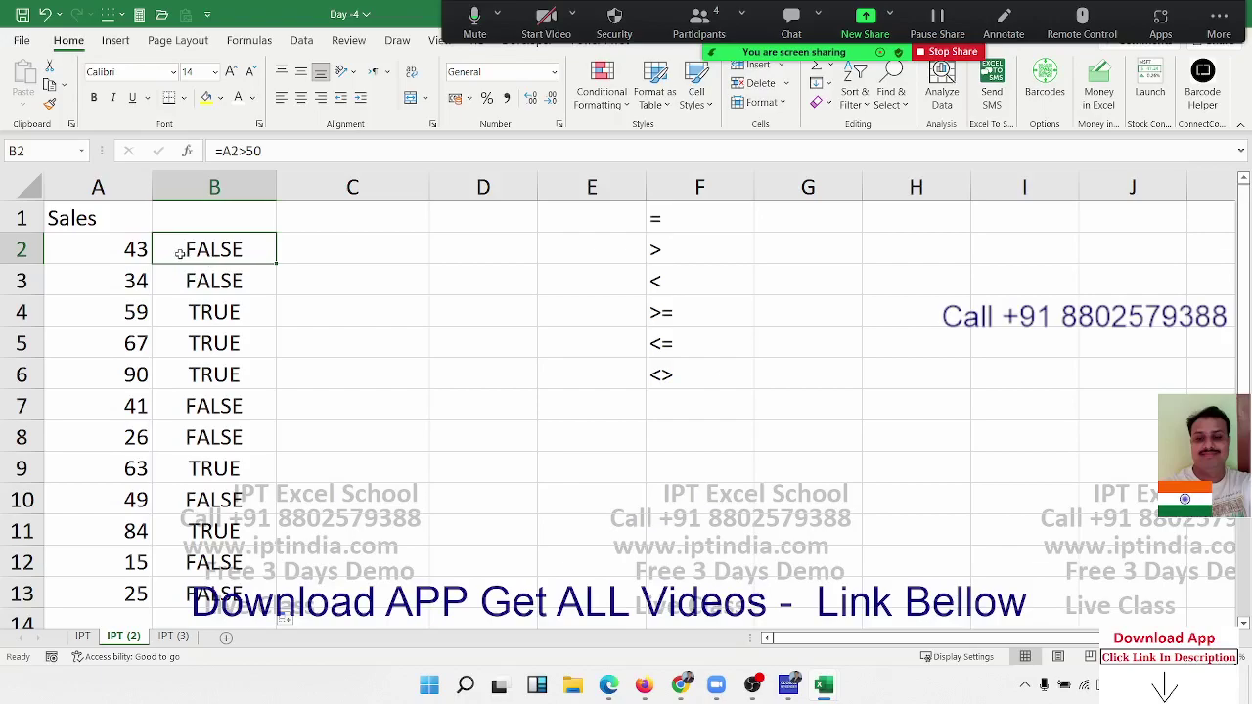
# Enter =IF(B2,"OK","Pedning") in C2 and review its test and result arguments
pyautogui.click(350, 250)
pyautogui.write('=')
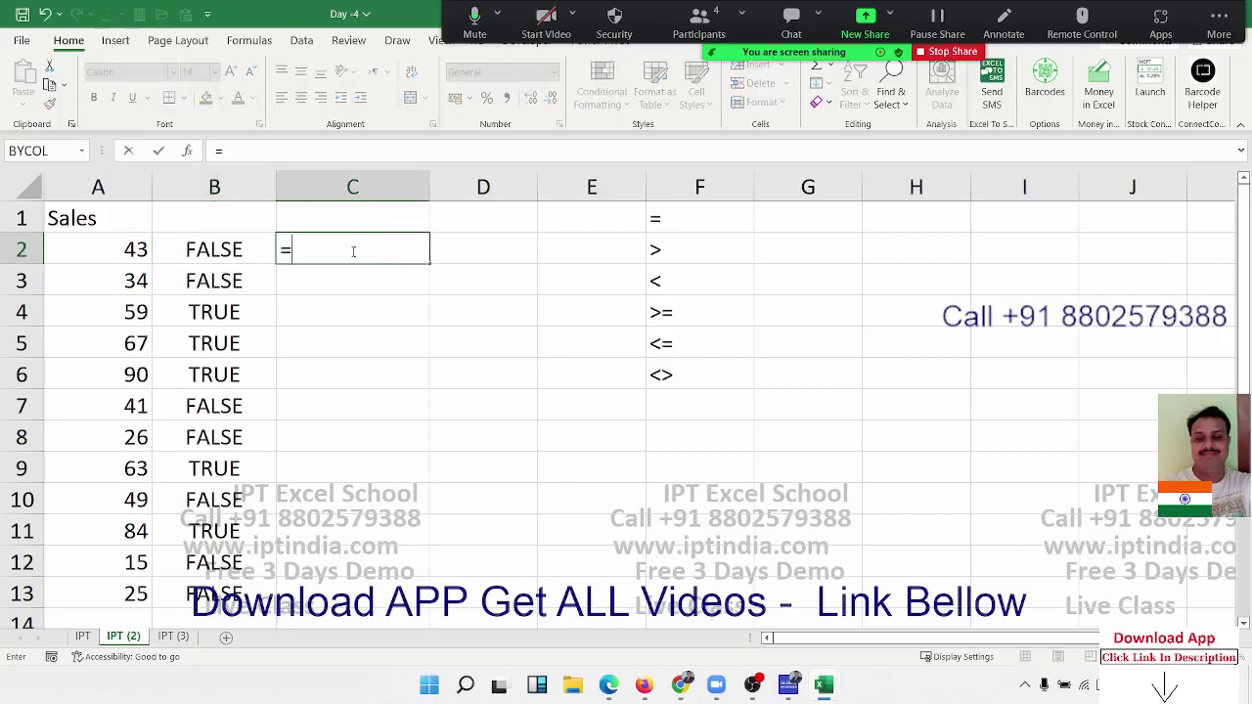
pyautogui.write('if')
pyautogui.press('Tab')
pyautogui.click(230, 252)
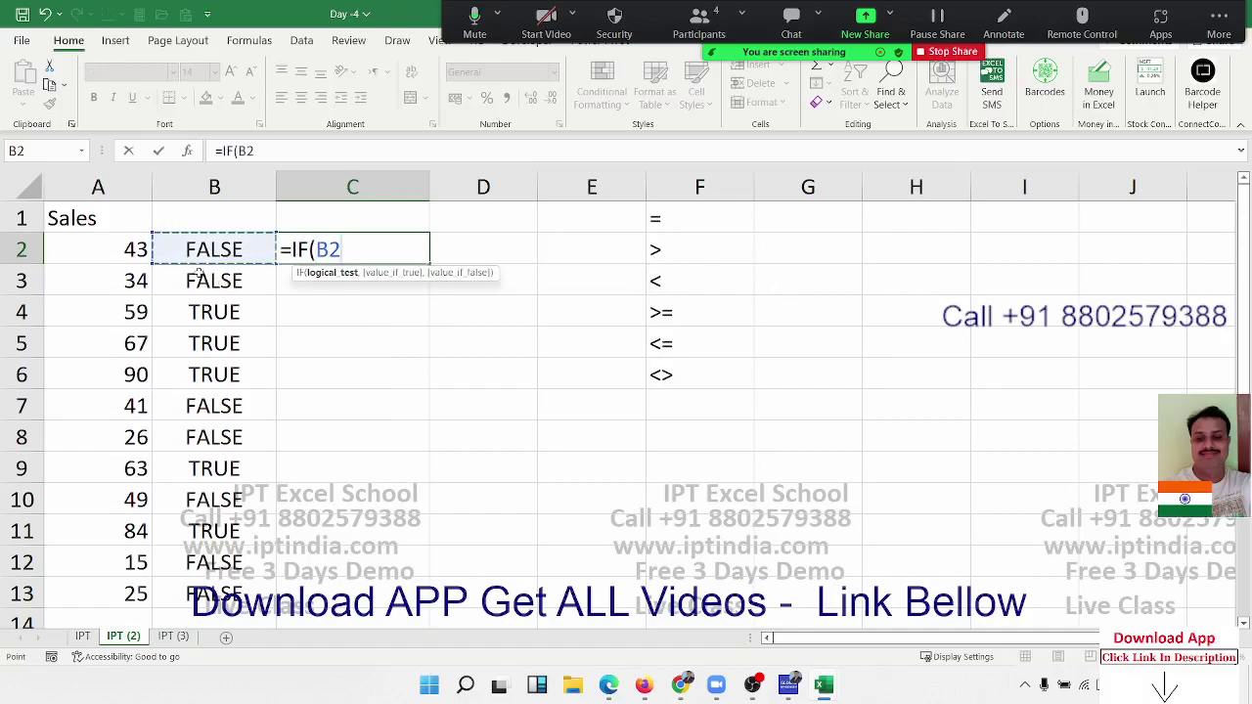
pyautogui.write(',')
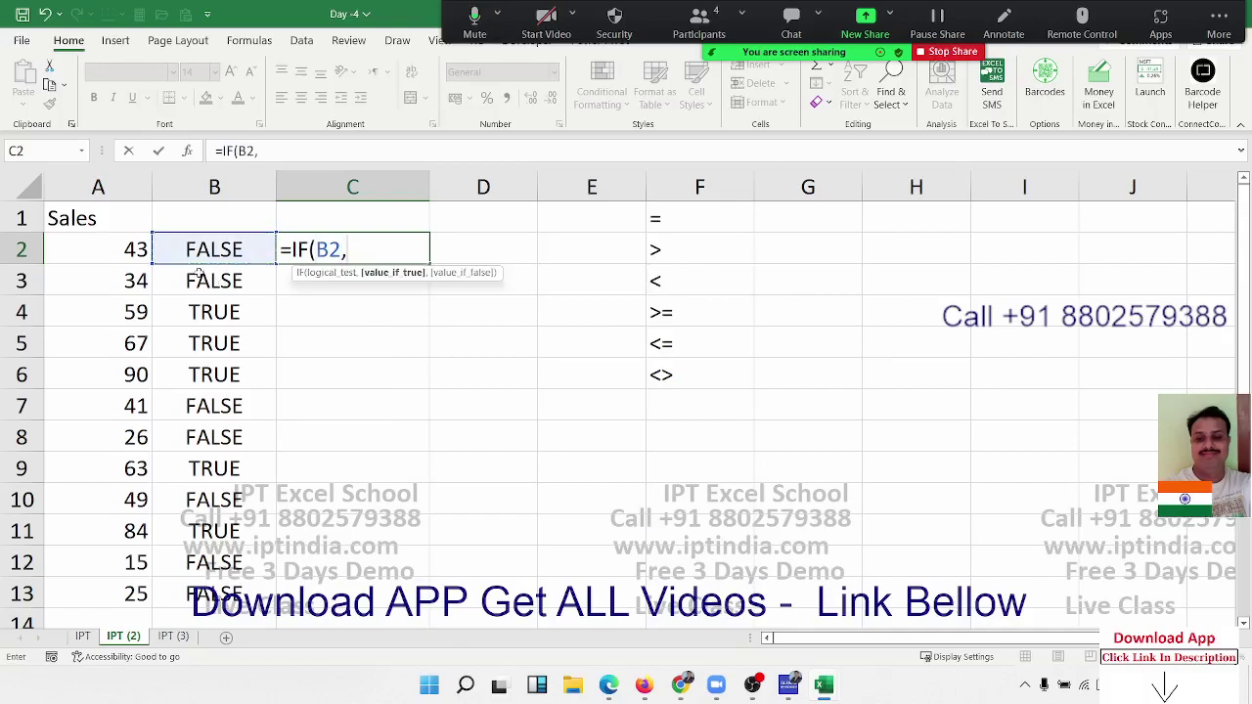
pyautogui.write('"')
pyautogui.write('OK"')
pyautogui.write(',')
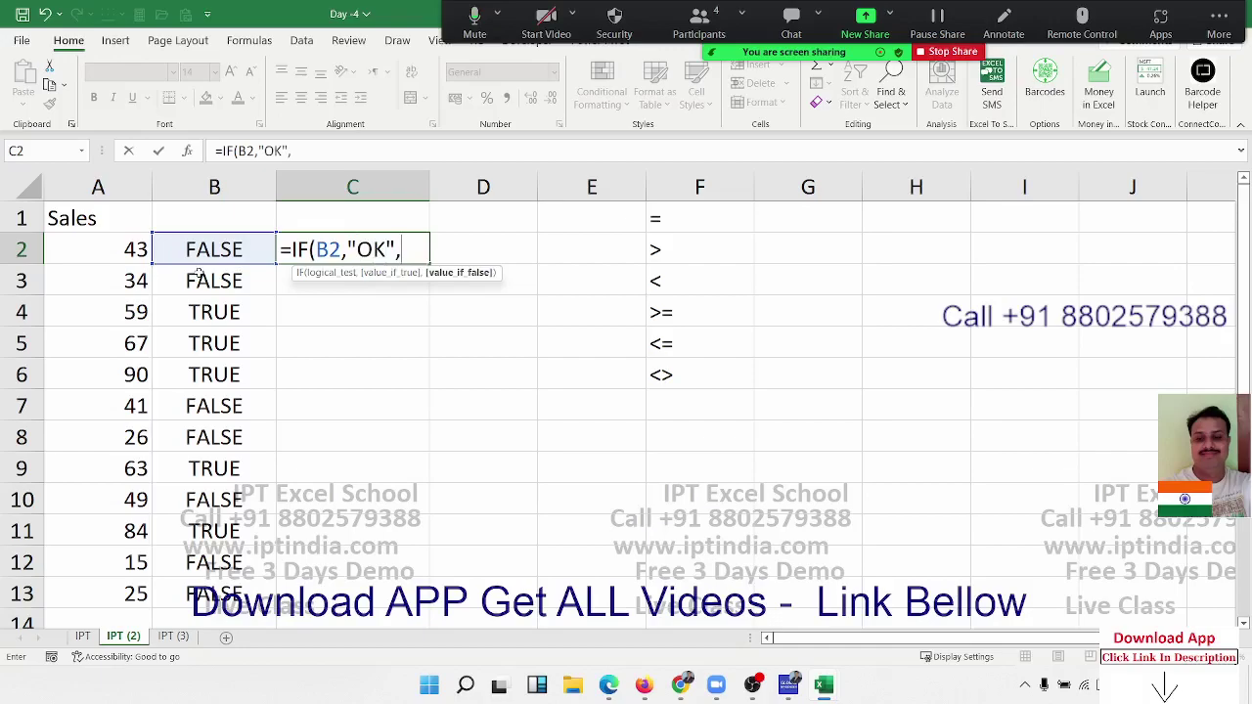
pyautogui.write('"Ped')
pyautogui.write('ning")')
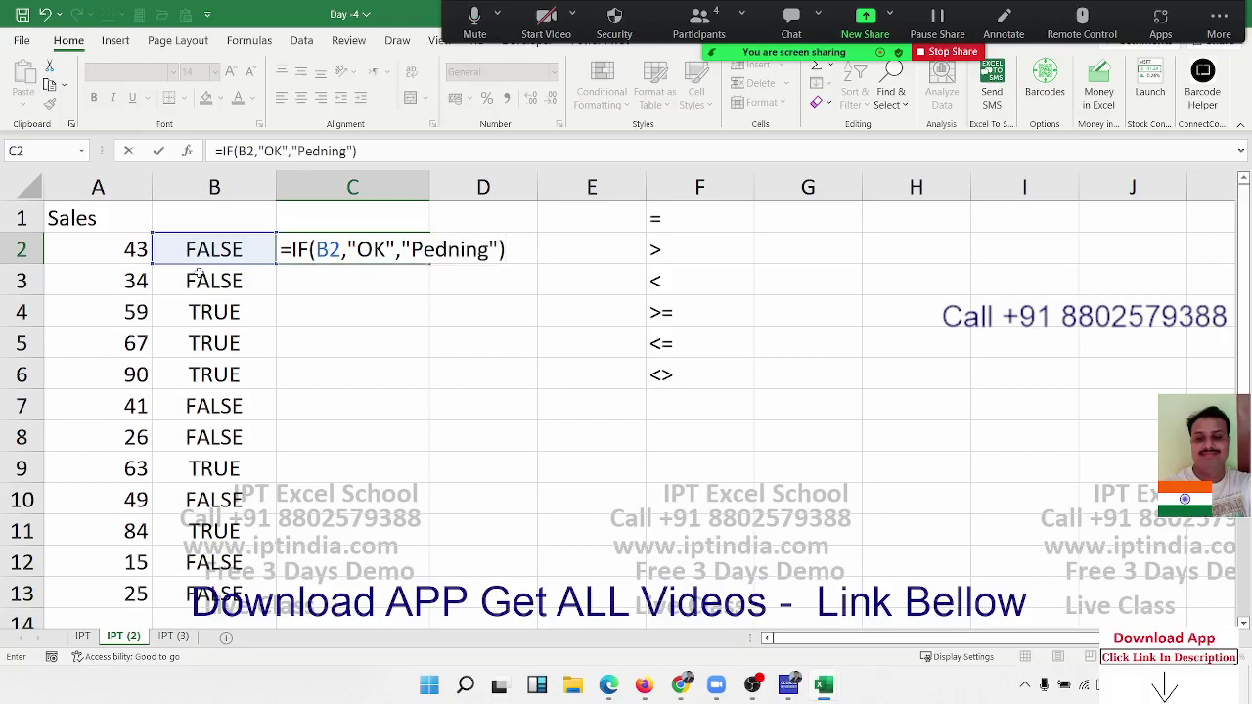
pyautogui.press('Return')
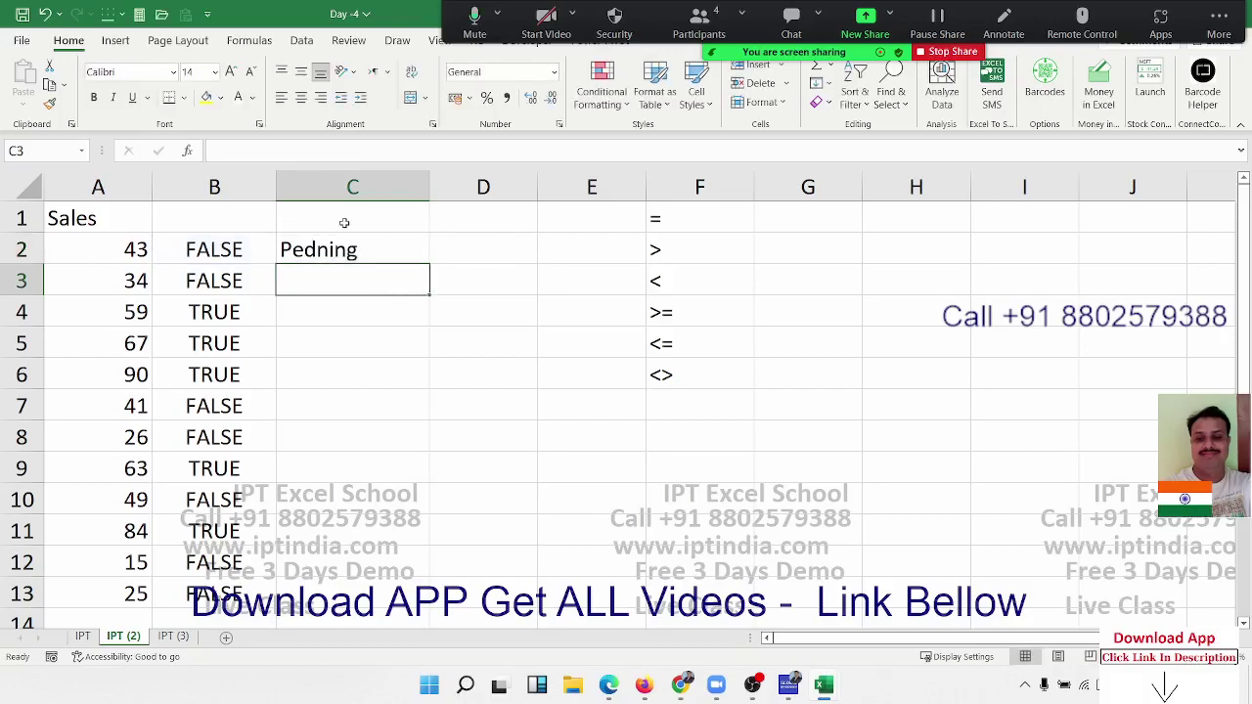
pyautogui.moveTo(345, 223); pyautogui.dragTo(332, 252)
pyautogui.doubleClick(333, 251)
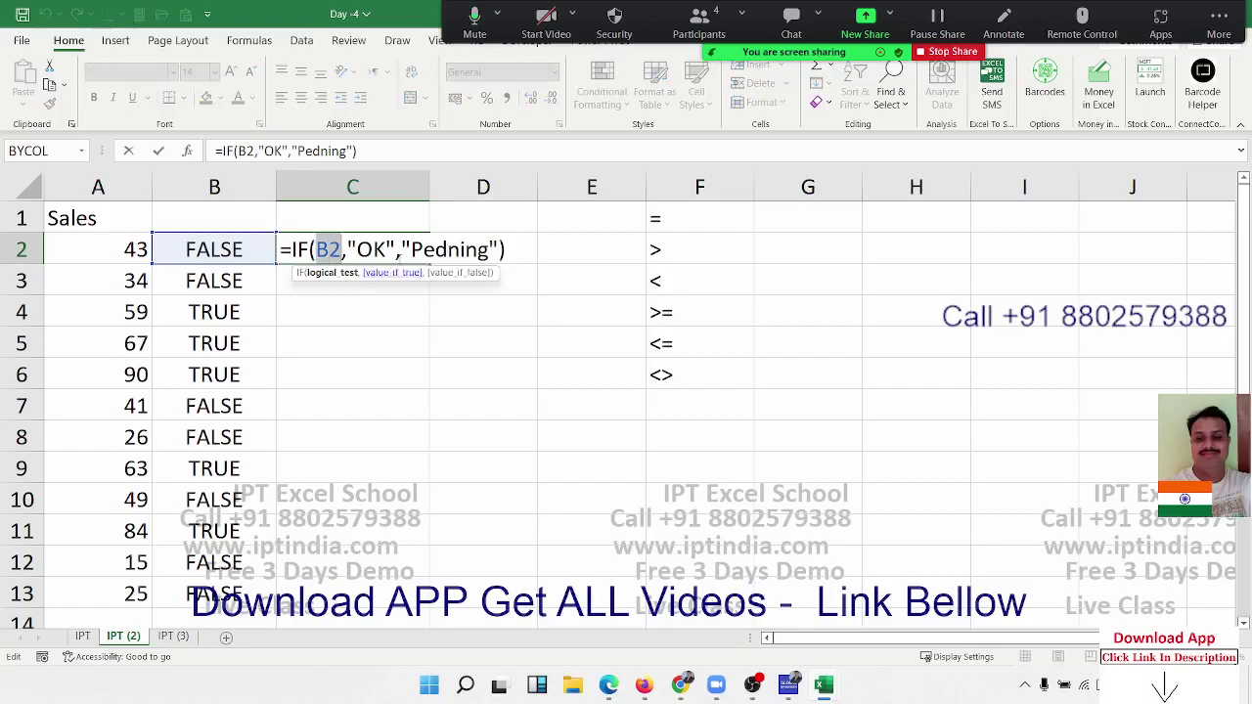
pyautogui.doubleClick(369, 251)
pyautogui.doubleClick(444, 246)
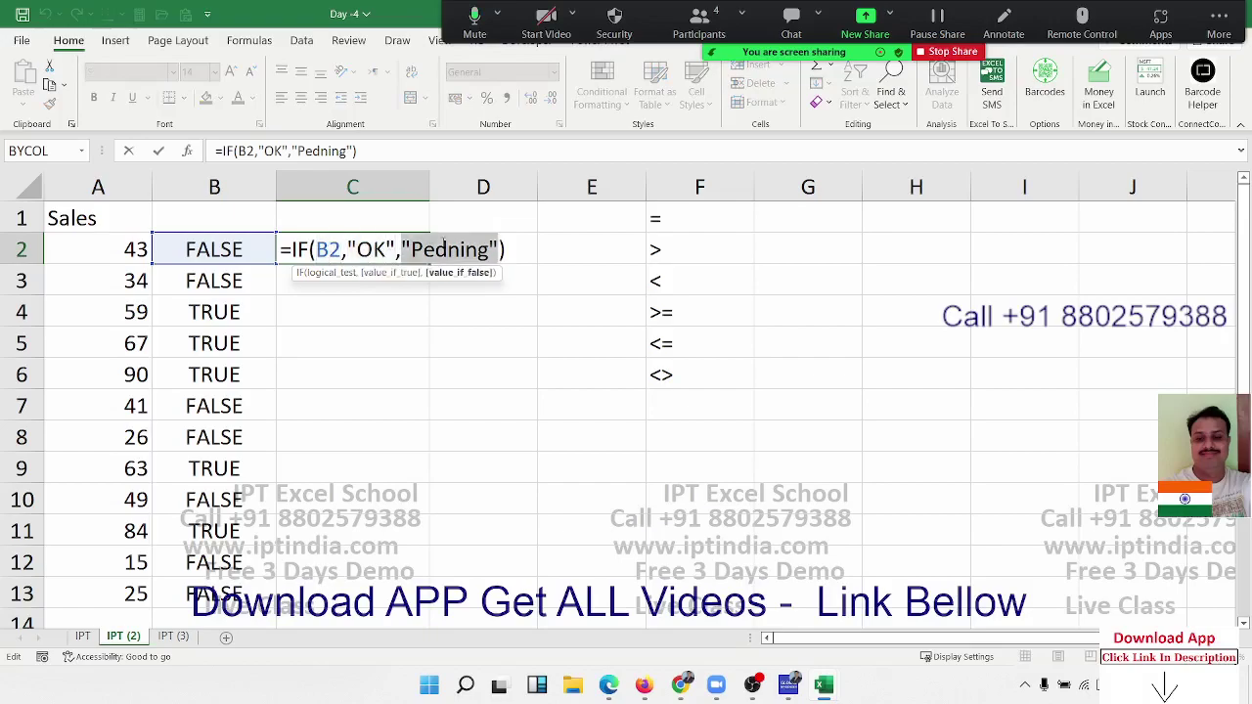
pyautogui.press('Escape')
# Start a new =IF( formula in cell C3
pyautogui.click(345, 283)
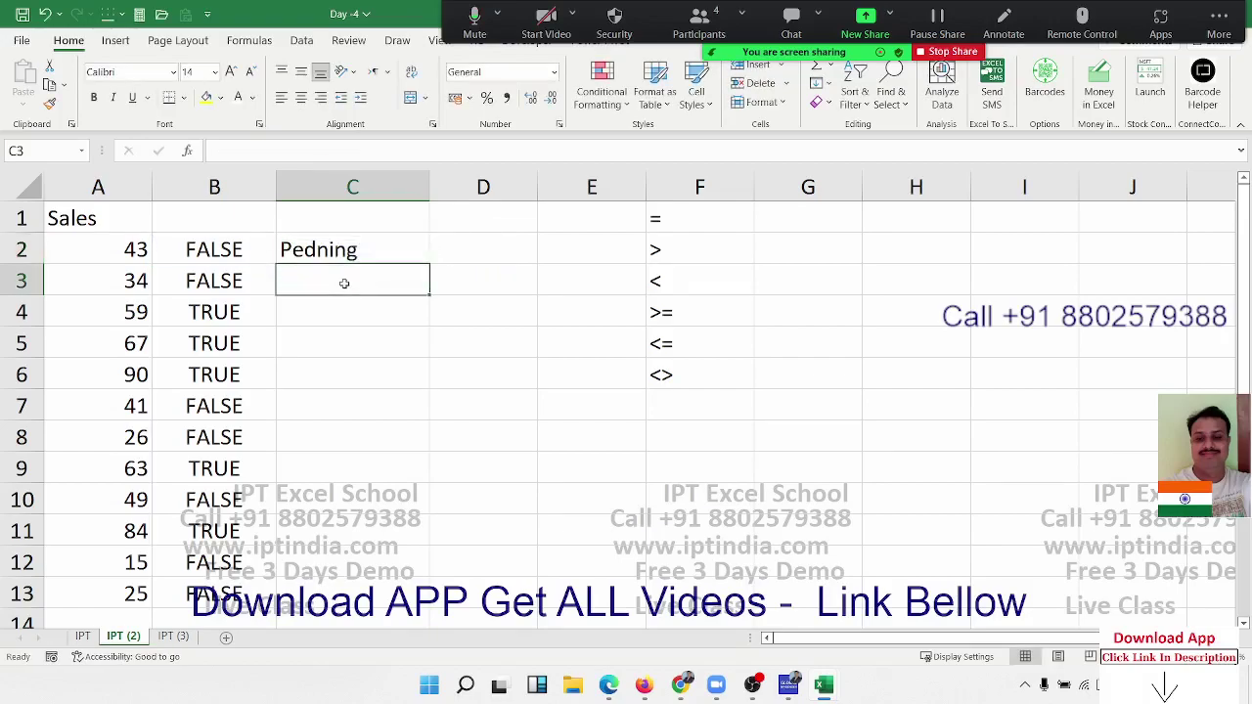
pyautogui.write('=if')
pyautogui.press('Tab')
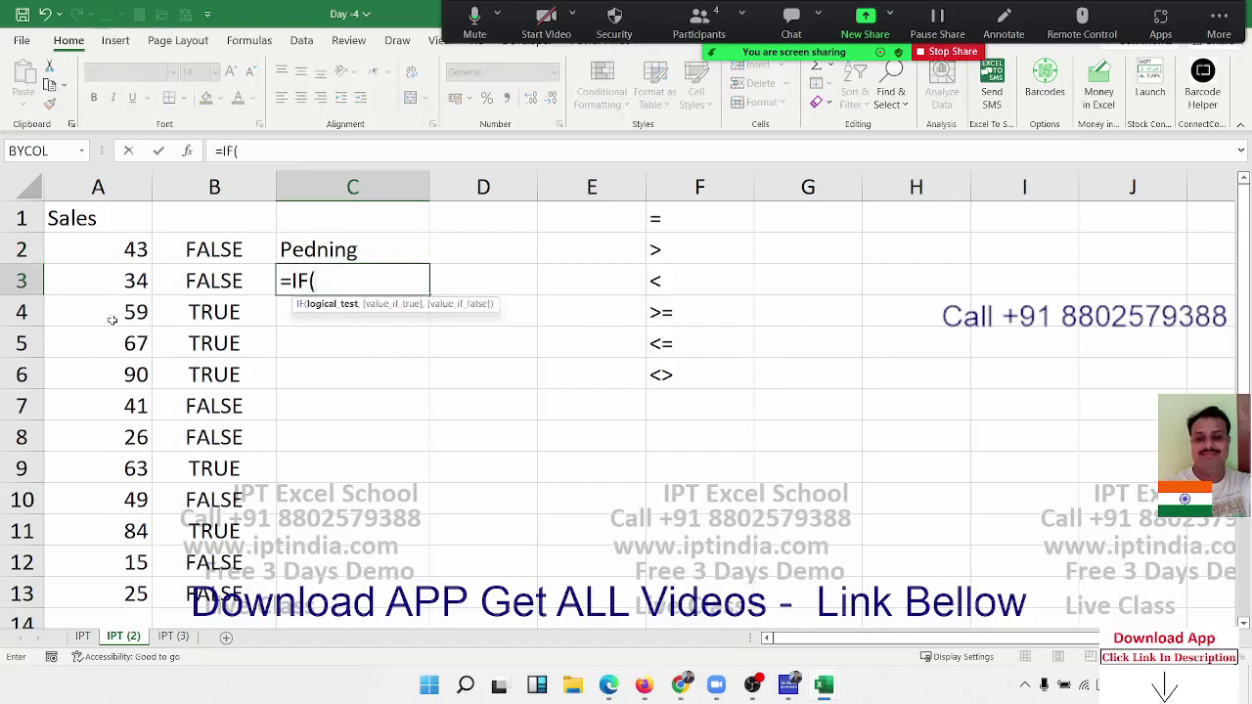
# Complete C3 as =IF(A3>50,"OK","Pending") so it shows Pending
pyautogui.click(133, 281)
pyautogui.write('>')
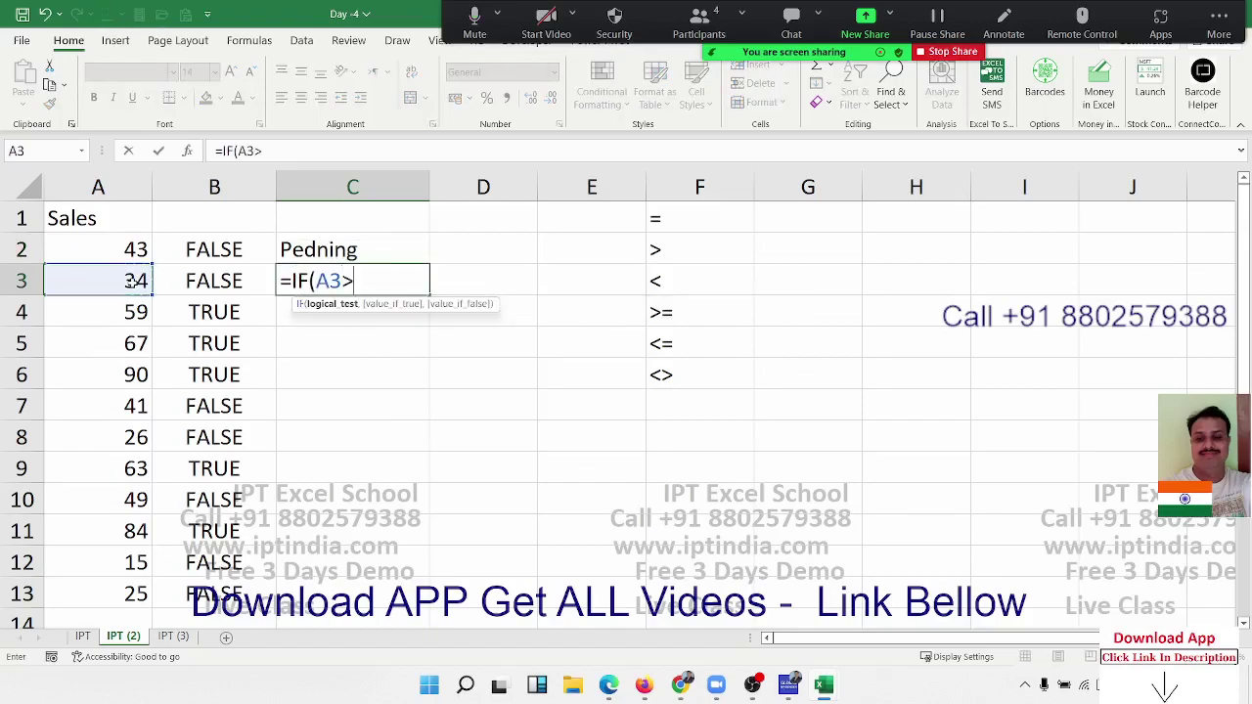
pyautogui.write('50')
pyautogui.write(',"O')
pyautogui.write('K')
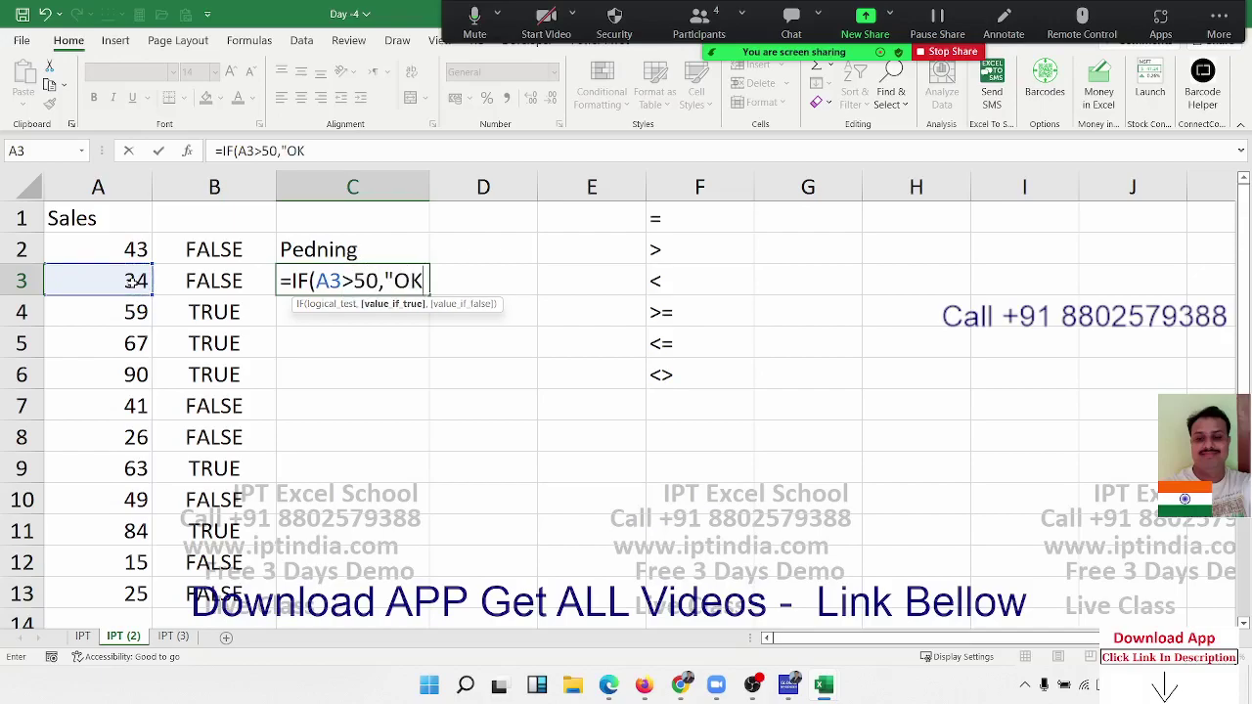
pyautogui.write('","P')
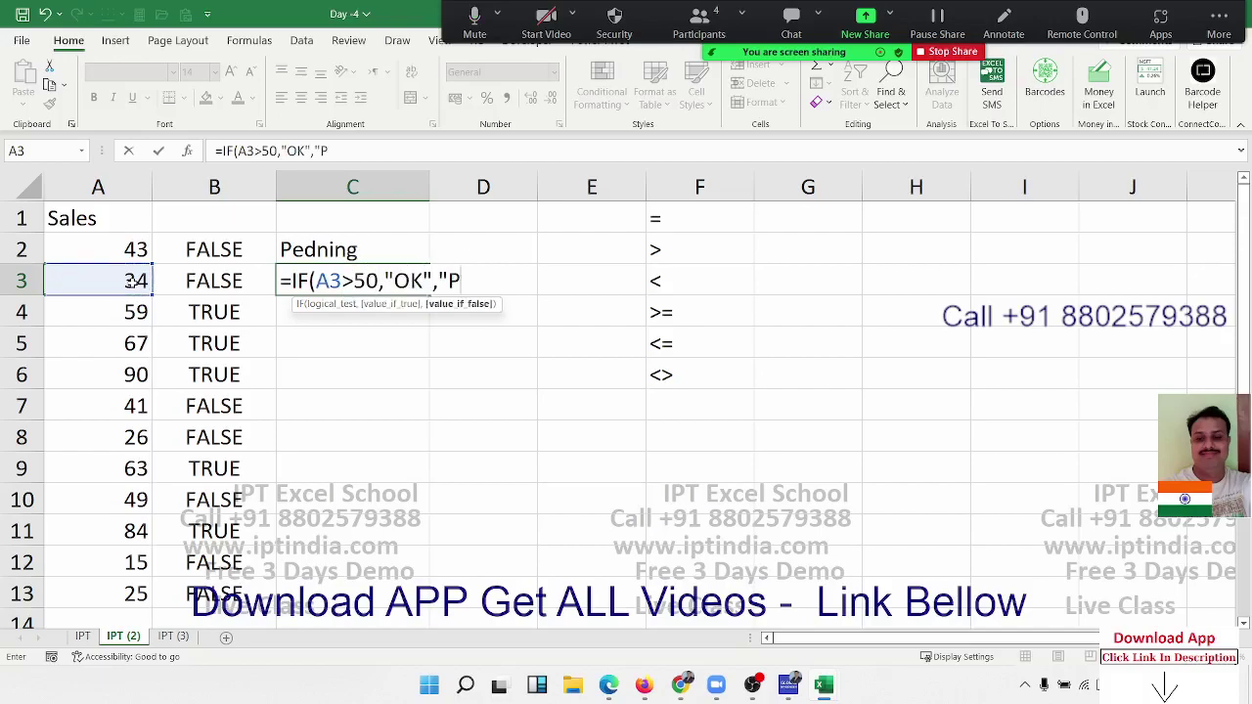
pyautogui.write('ending')
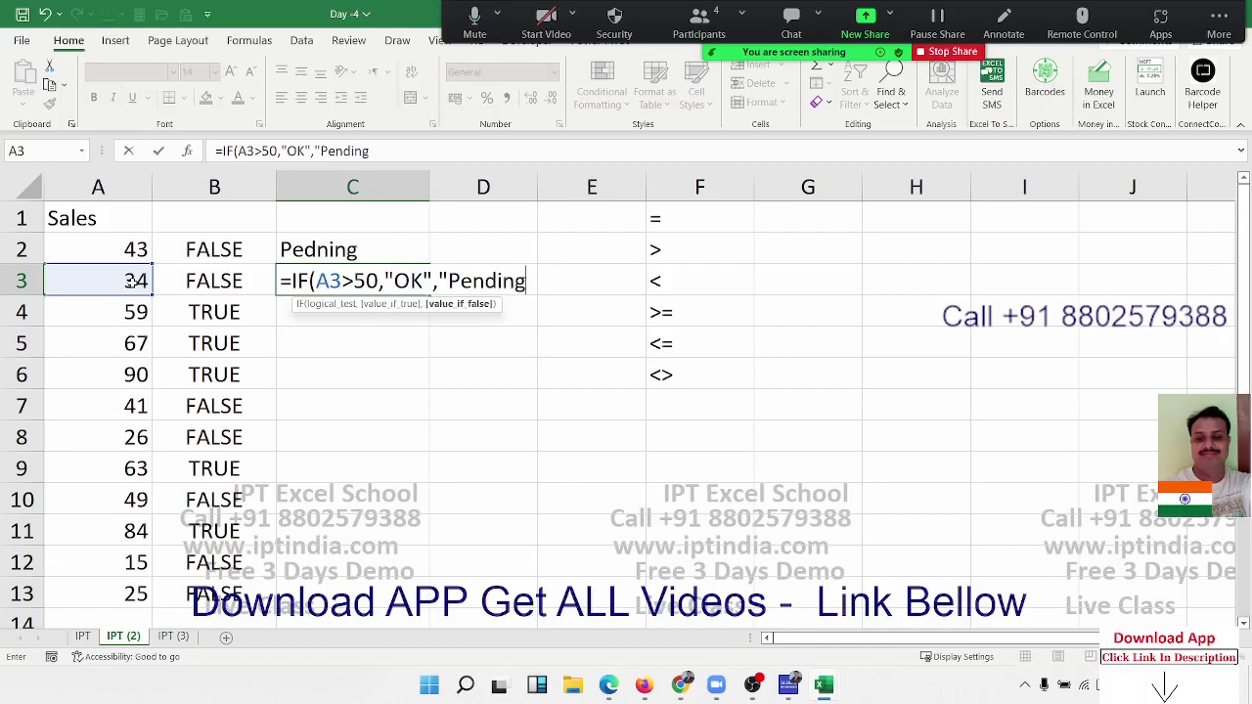
pyautogui.write('"')
pyautogui.write(')')
pyautogui.press('Return')
pyautogui.press('Up')
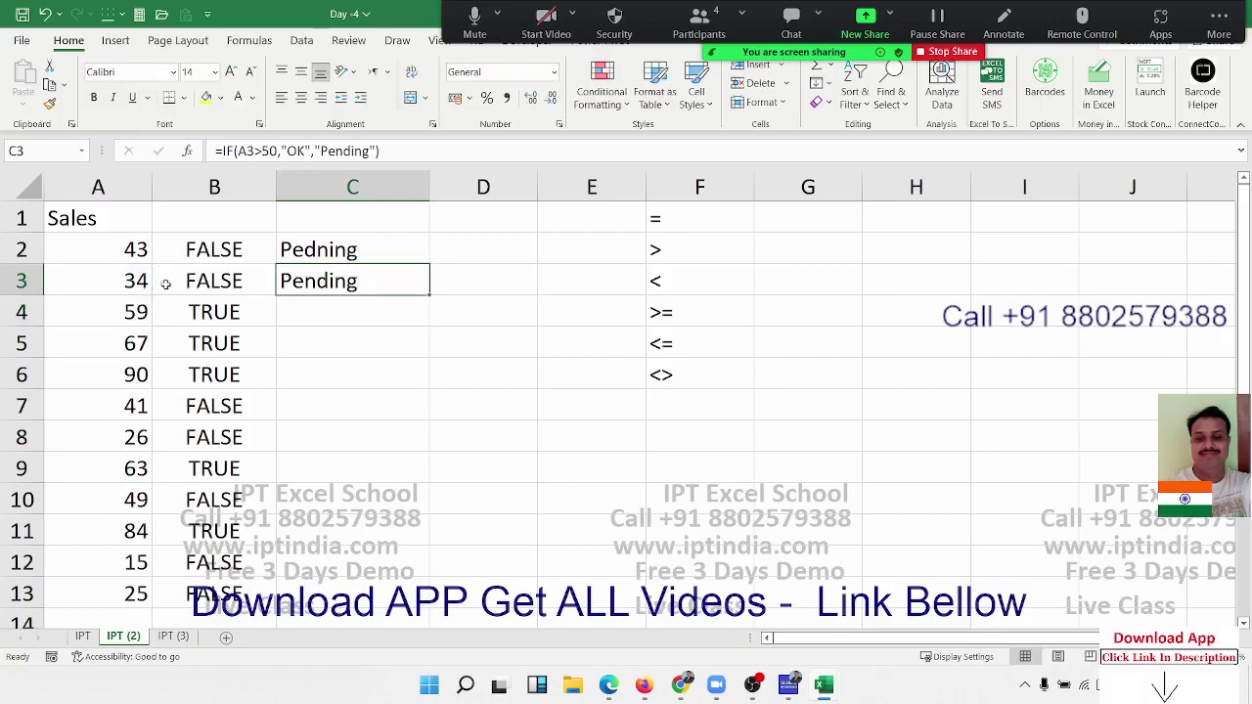
# Review the A3>50 test in C3's formula and recommit it unchanged
pyautogui.doubleClick(289, 283)
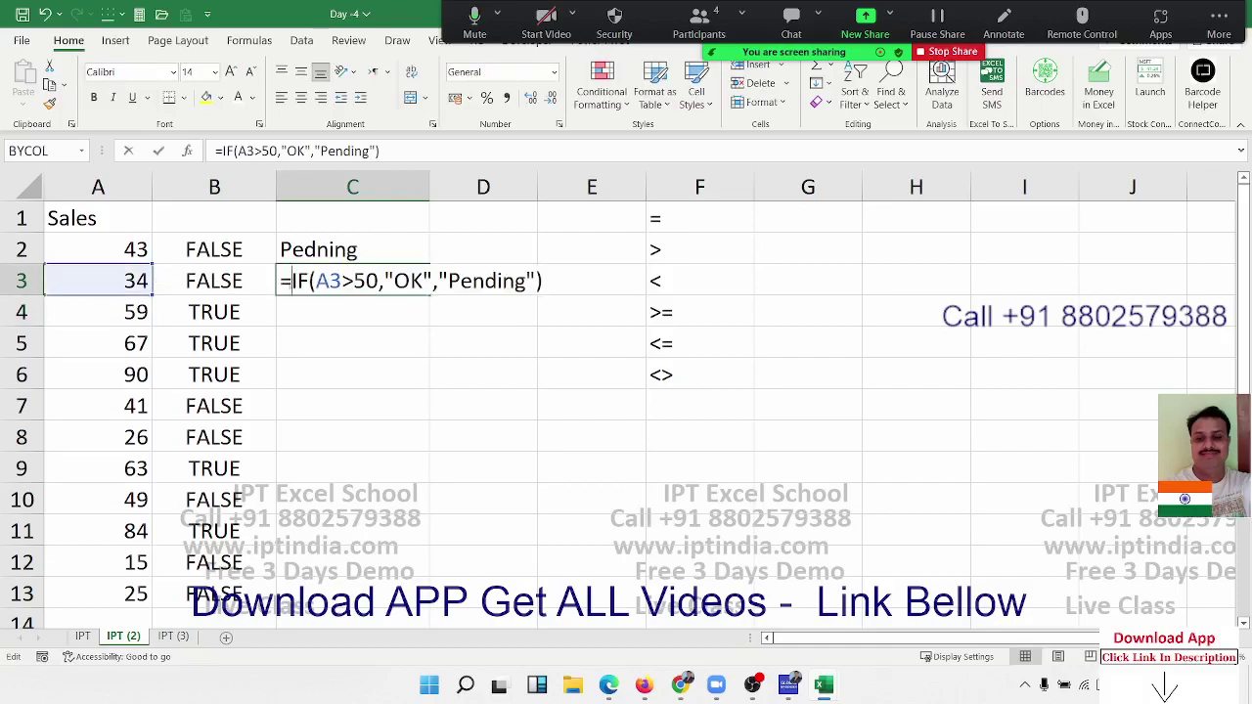
pyautogui.moveTo(313, 280); pyautogui.dragTo(380, 281)
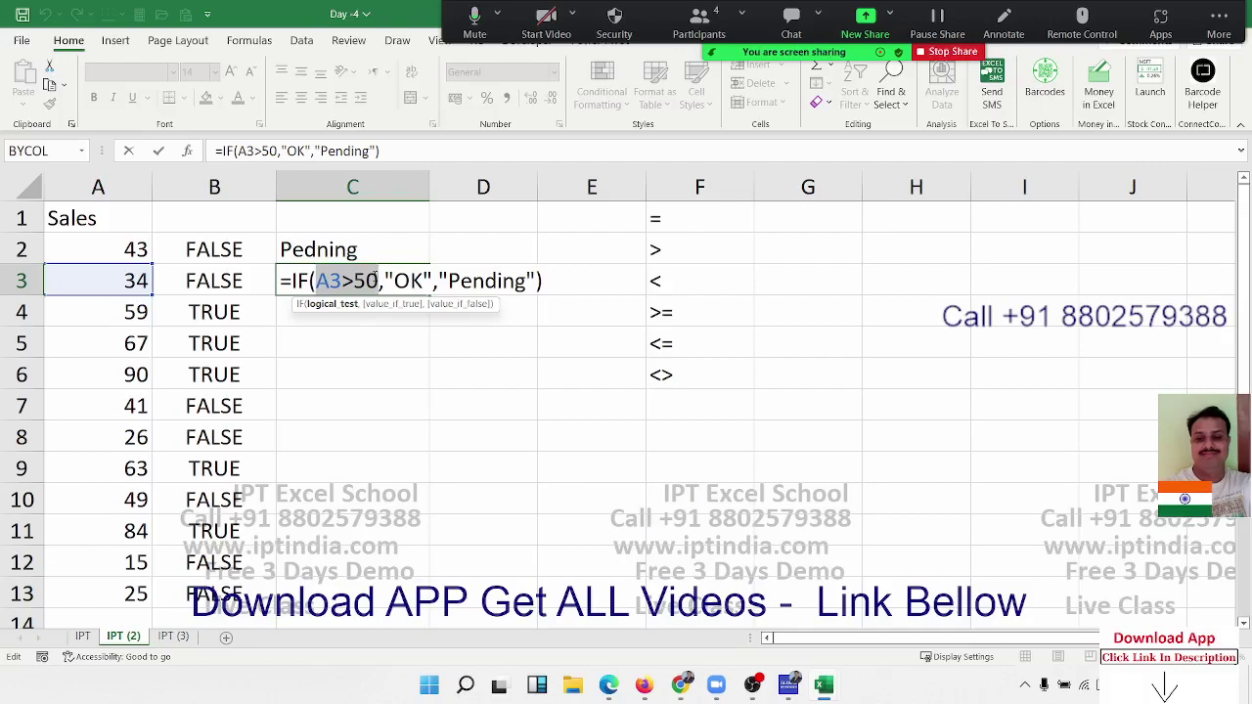
pyautogui.press('Return')
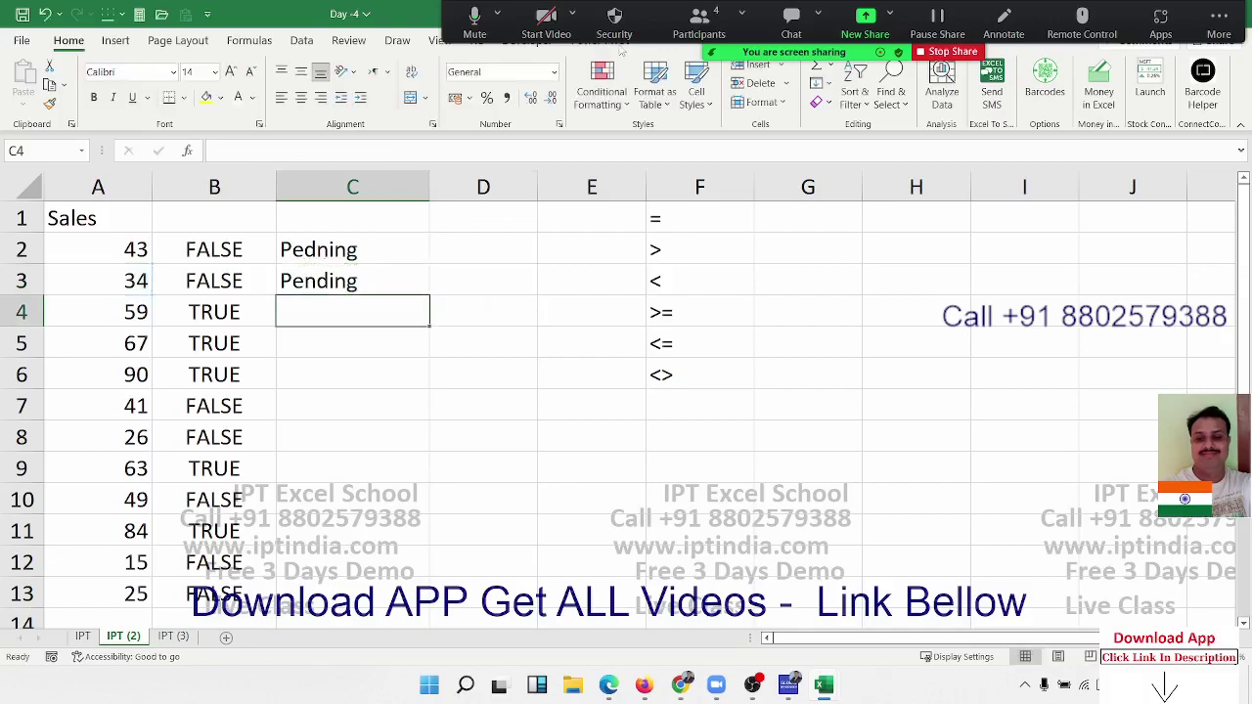
pyautogui.click(711, 13)
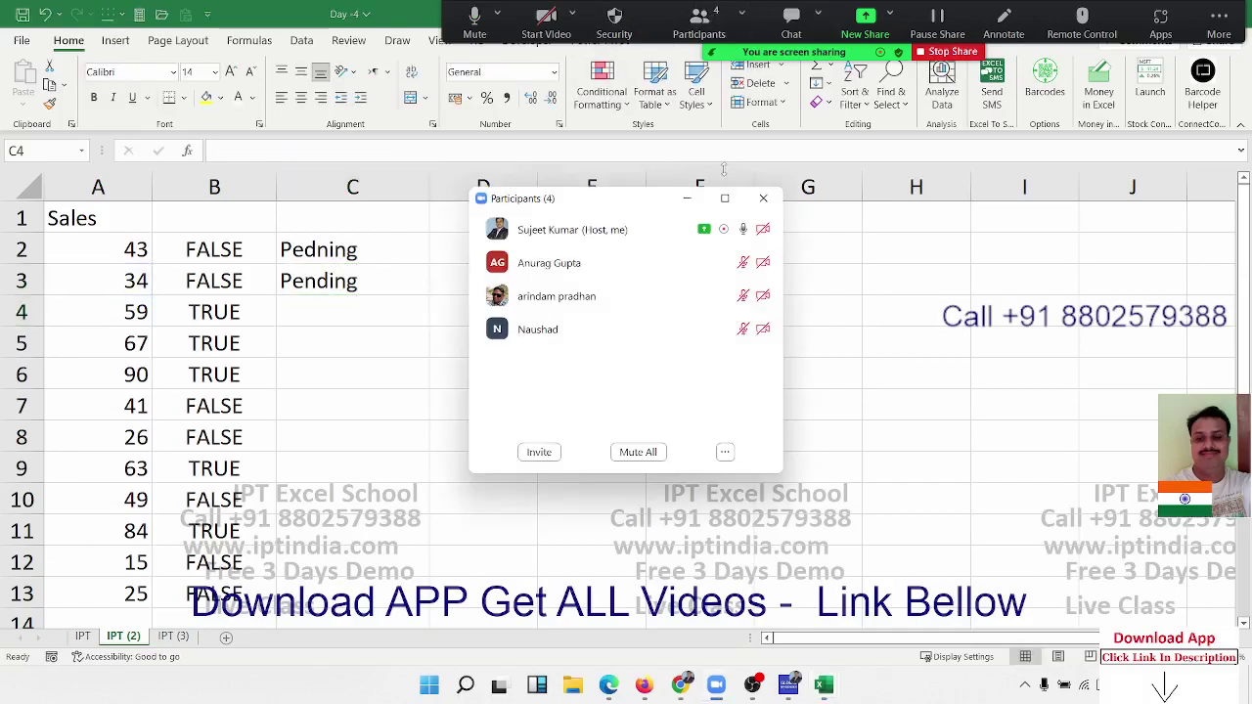
pyautogui.click(763, 199)
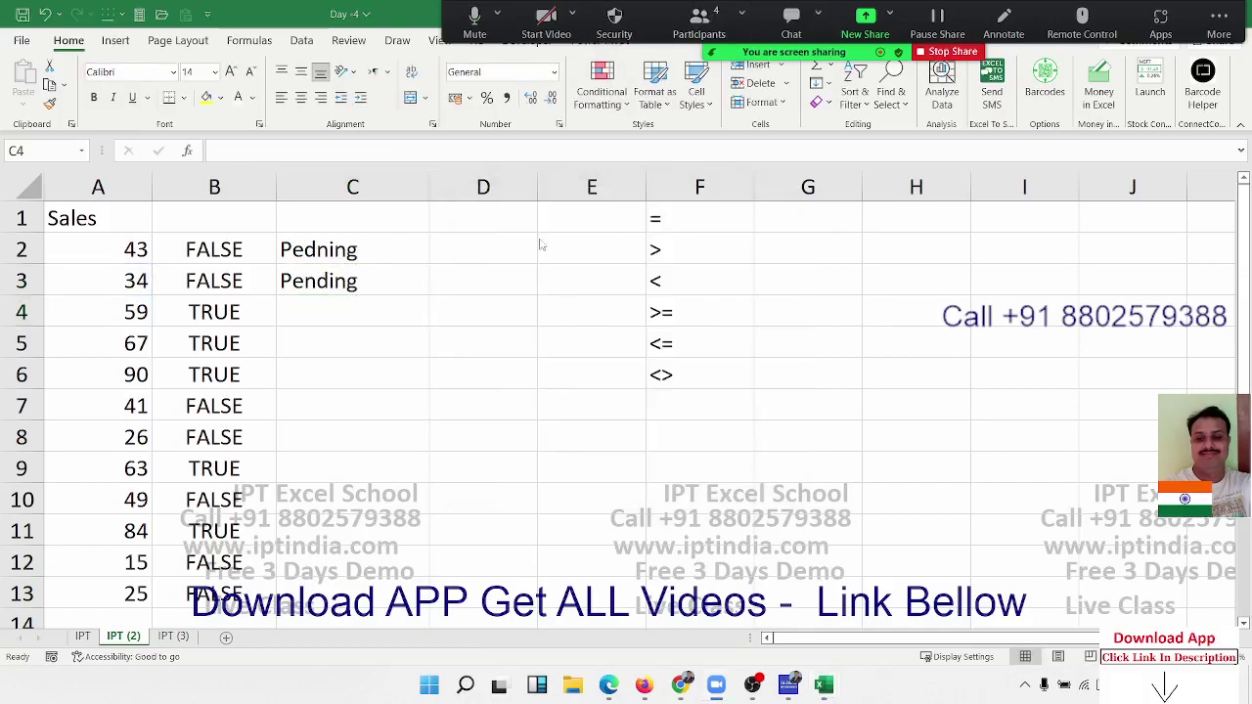
pyautogui.click(373, 288)
pyautogui.doubleClick(373, 288)
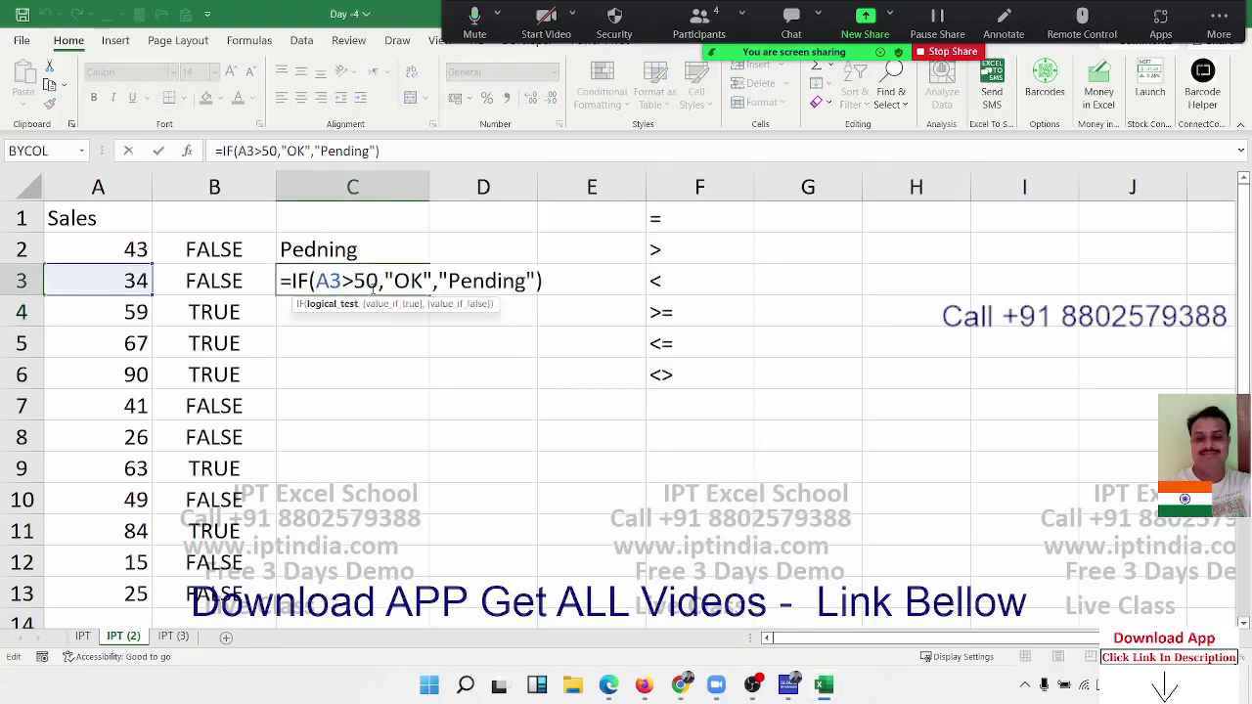
pyautogui.press('Return')
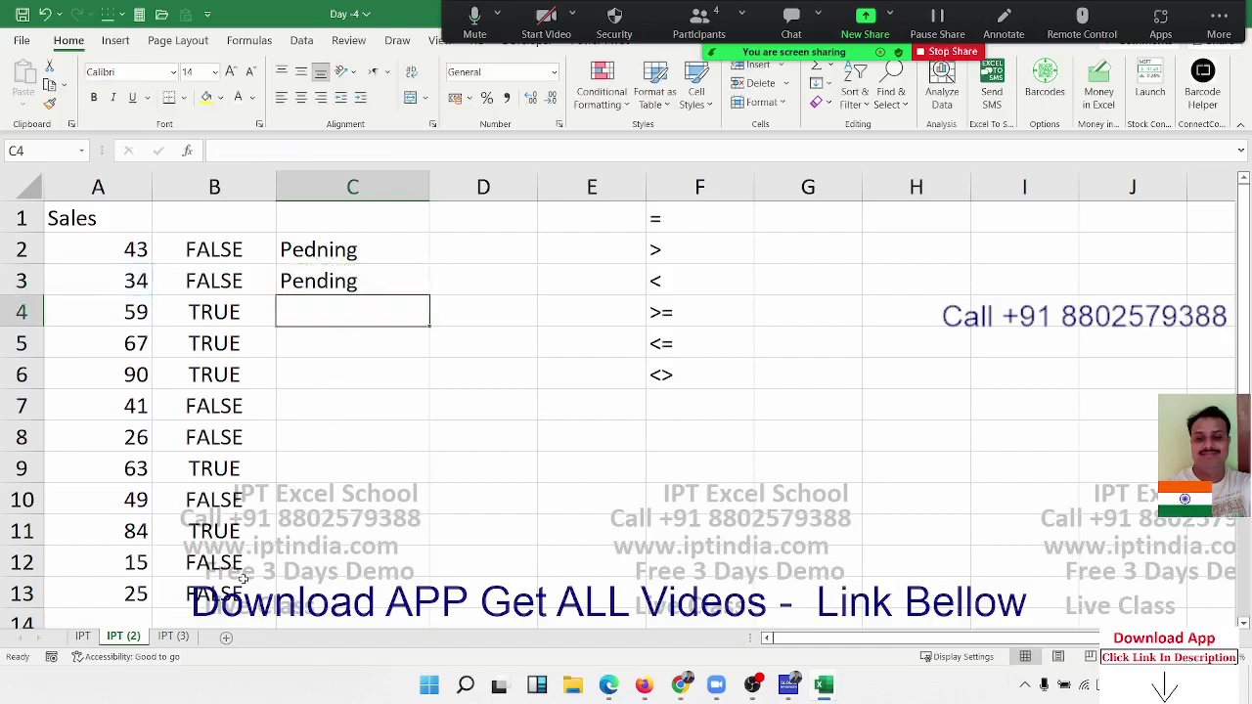
# Rename the IPT (3) sheet to IF-1
pyautogui.click(174, 636)
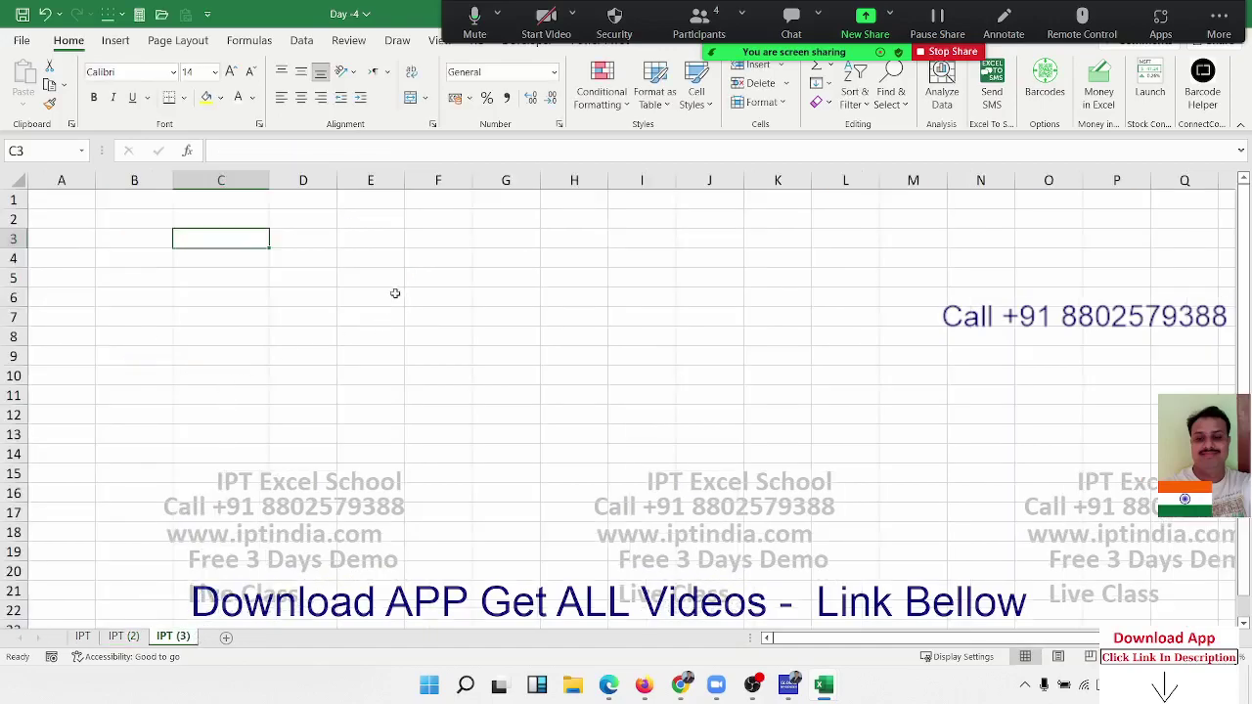
pyautogui.doubleClick(176, 636)
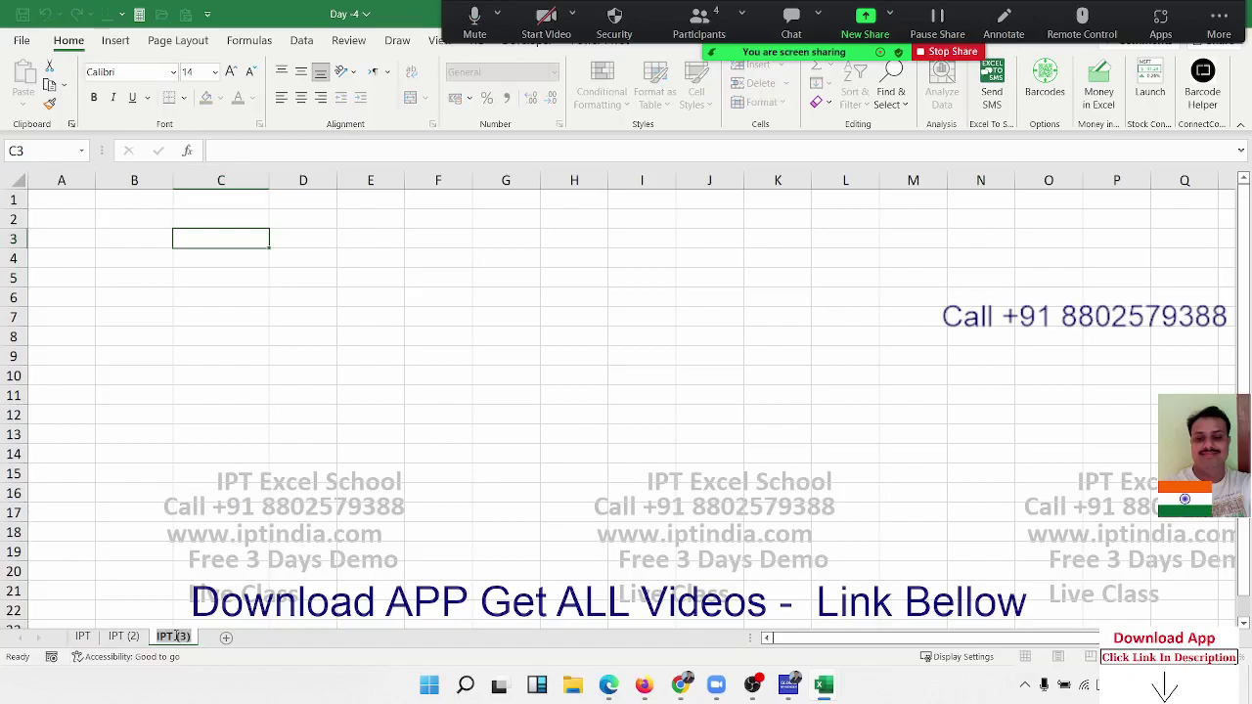
pyautogui.write('IF')
pyautogui.write('-1')
pyautogui.click(154, 291)
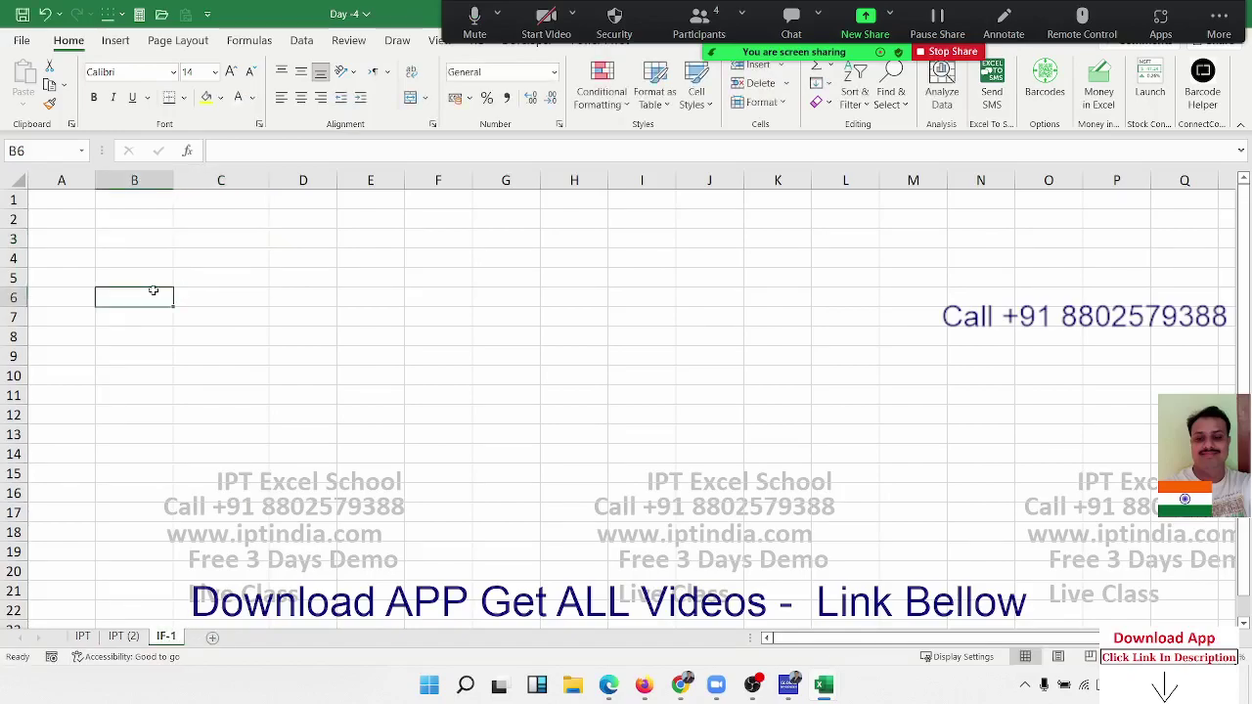
# Replace the A1 heading Sales with Name and enter a first name in A2
pyautogui.click(69, 205)
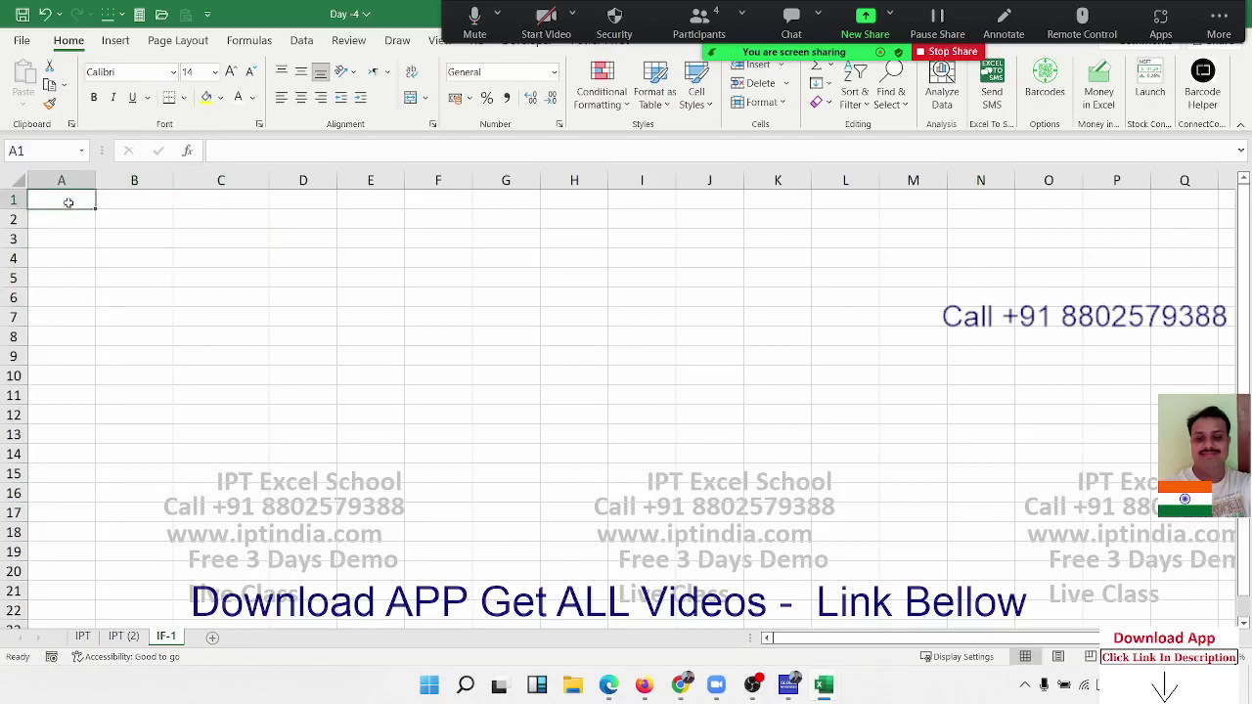
pyautogui.write('Sales')
pyautogui.press('Return')
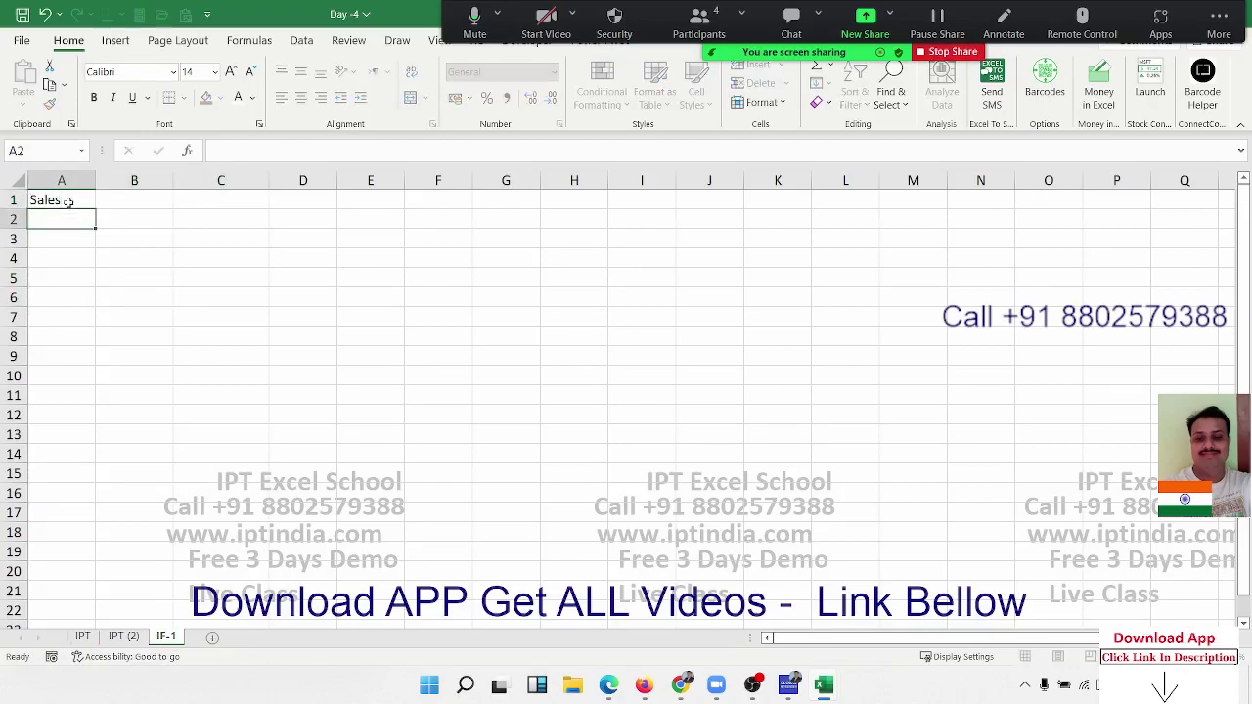
pyautogui.write('=r')
pyautogui.press('Down')
pyautogui.press('Down')
pyautogui.press('Down')
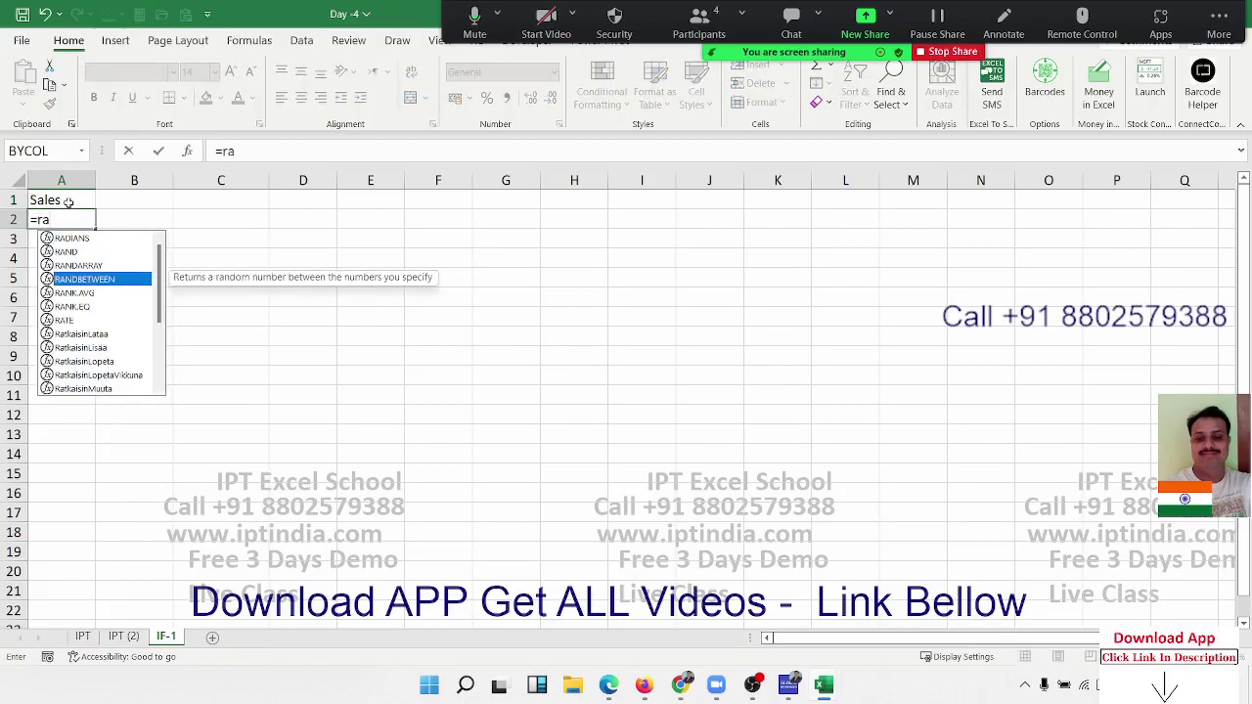
pyautogui.press('Escape')
pyautogui.press('Escape')
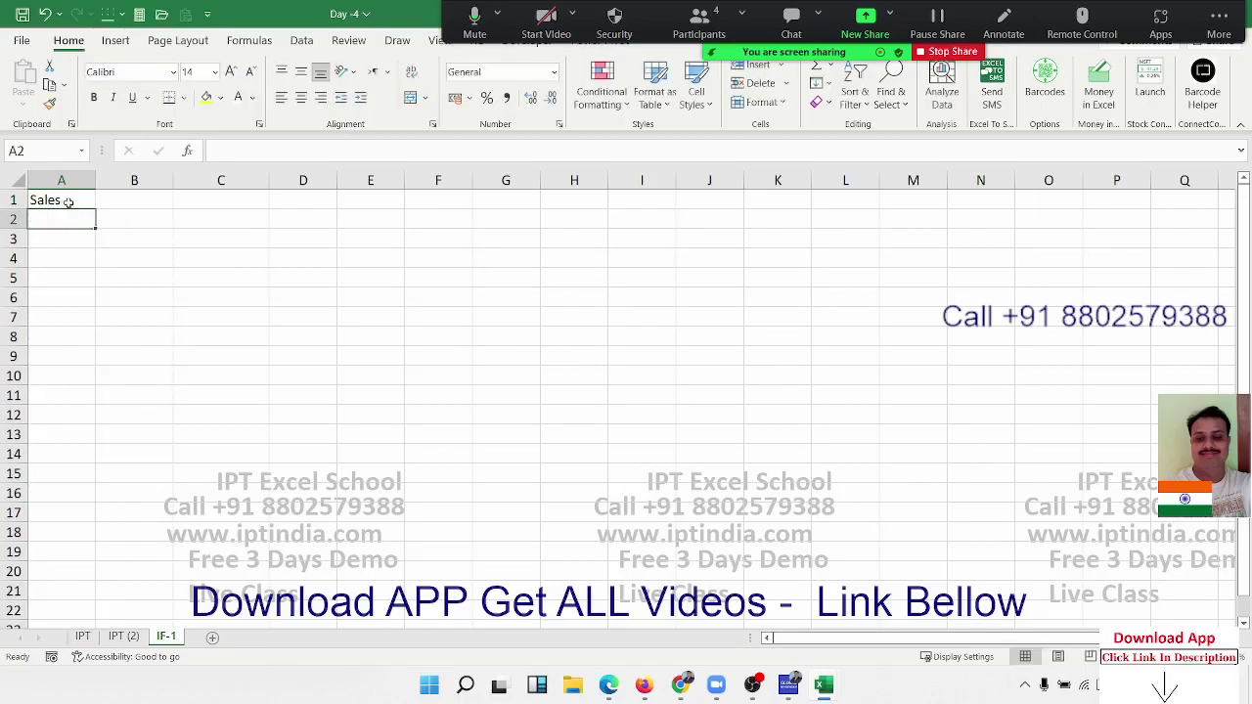
pyautogui.click(67, 201)
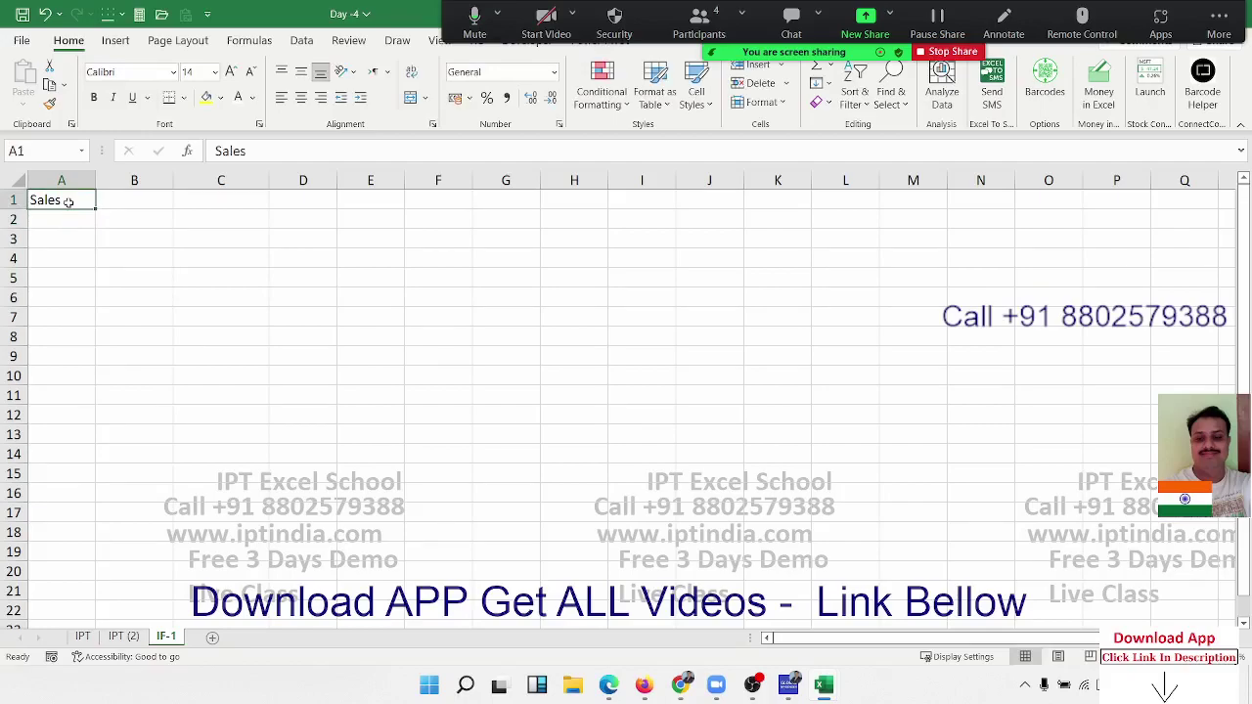
pyautogui.press('Delete')
pyautogui.write('Name')
pyautogui.press('Return')
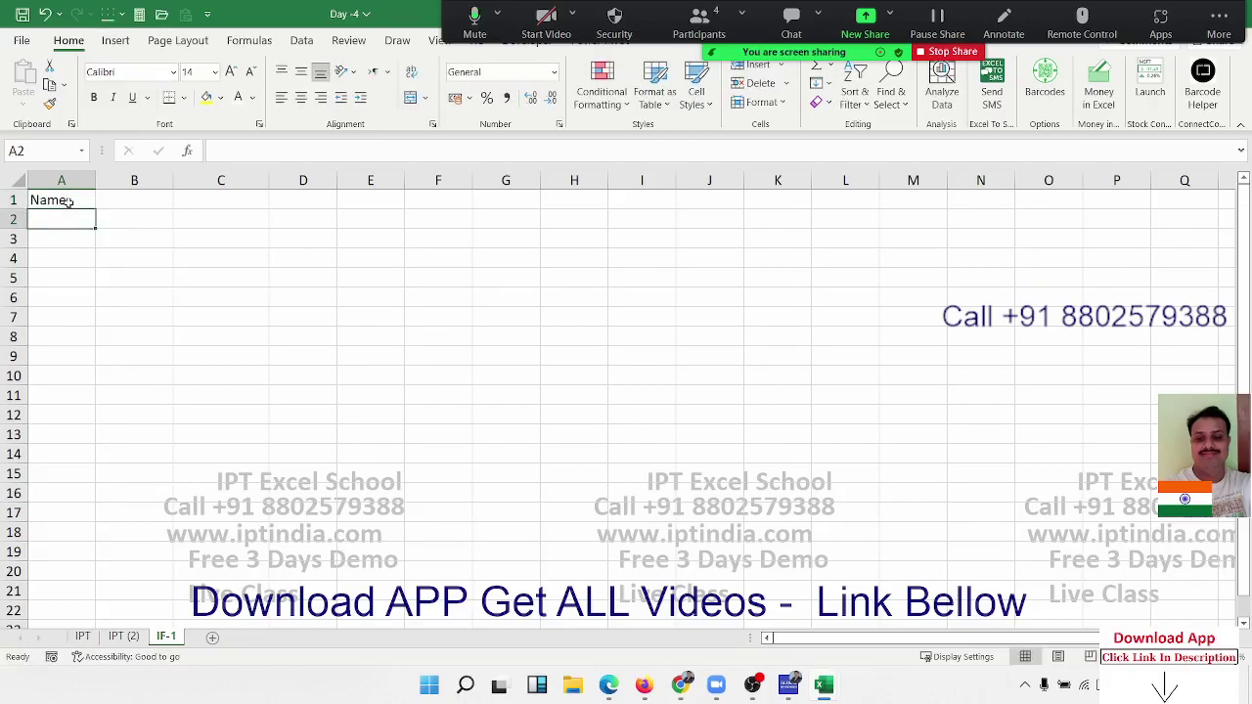
pyautogui.write('Puja')
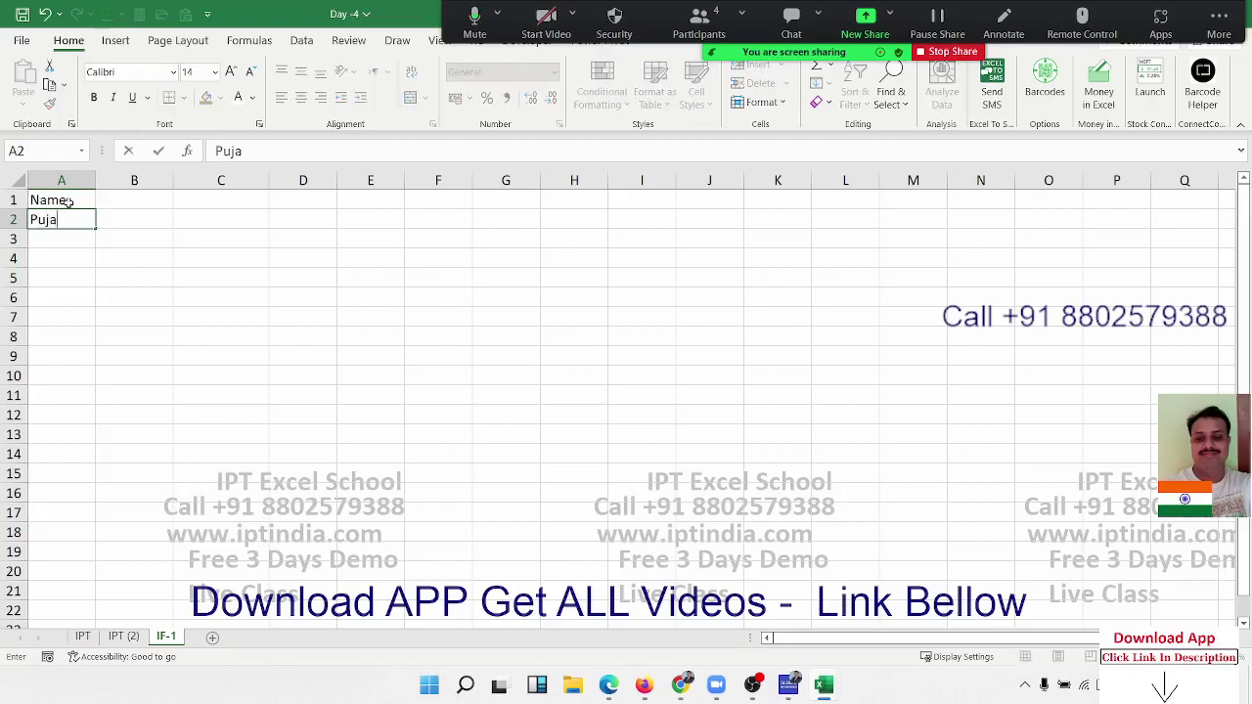
pyautogui.click(92, 274)
# Fill the name from A2 down column A to row 288
pyautogui.click(78, 223)
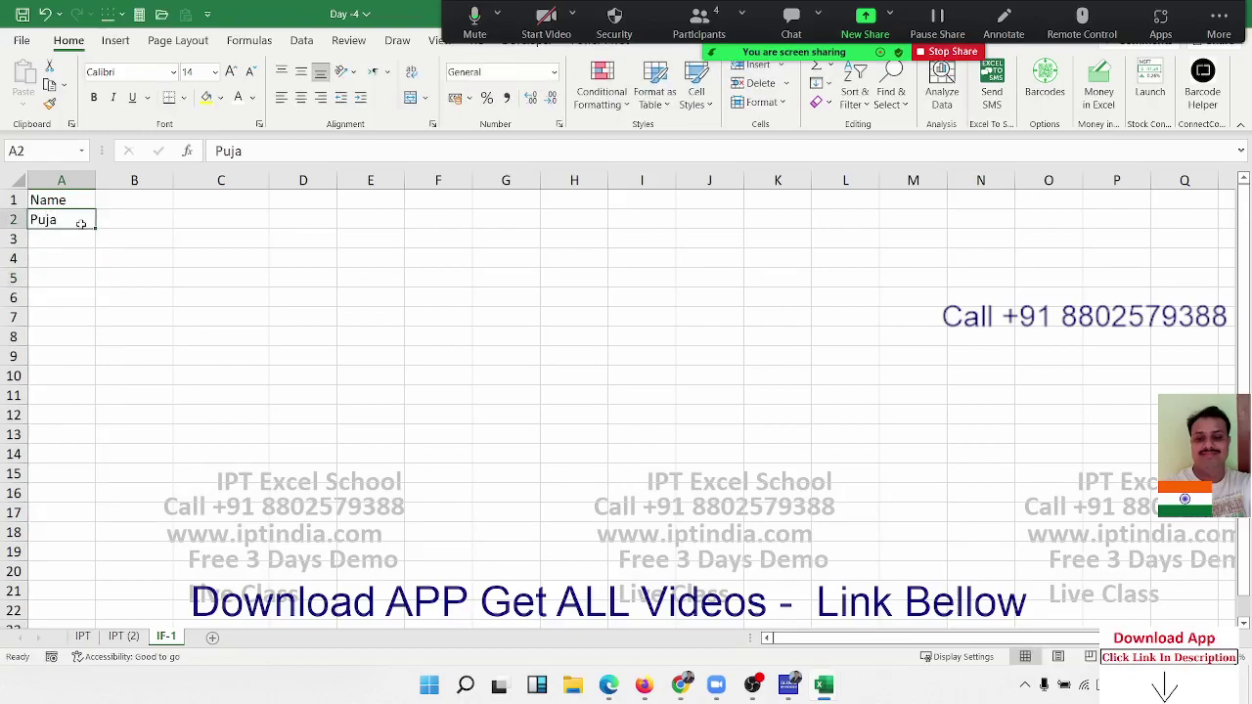
pyautogui.moveTo(98, 227); pyautogui.dragTo(108, 693)
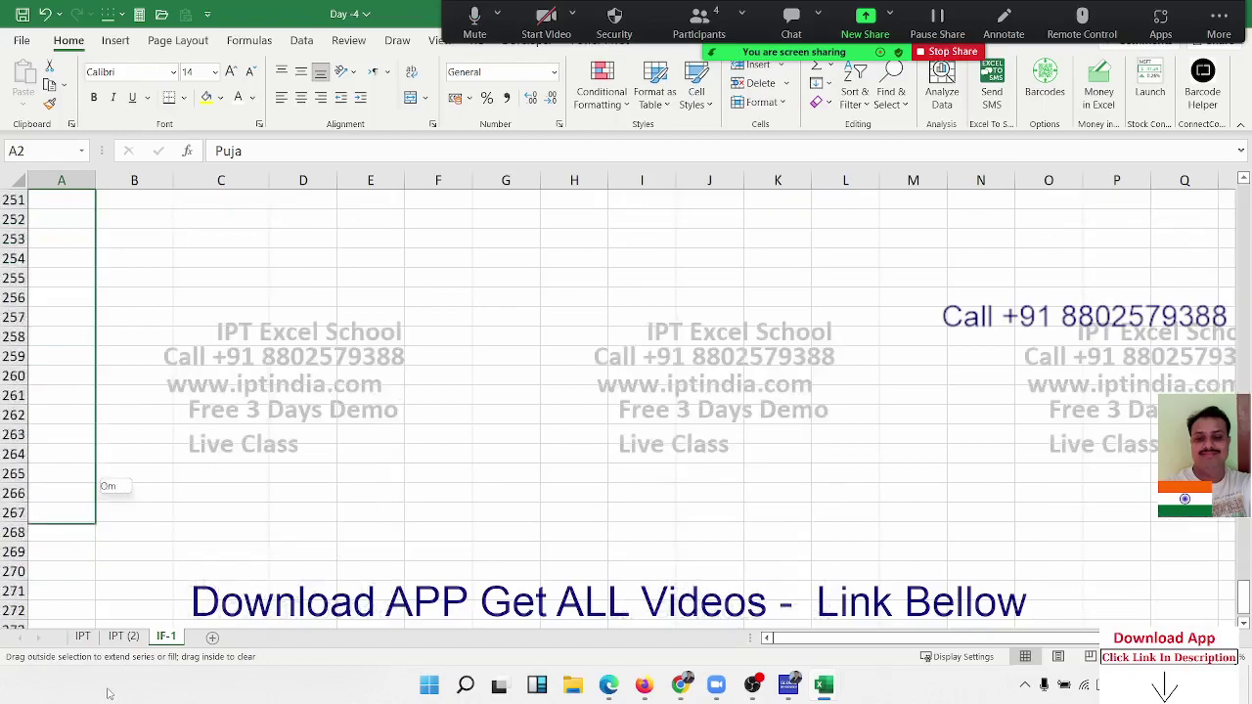
pyautogui.hotkey('ctrl', 'Home')
pyautogui.hotkey('ctrl', 'Down')
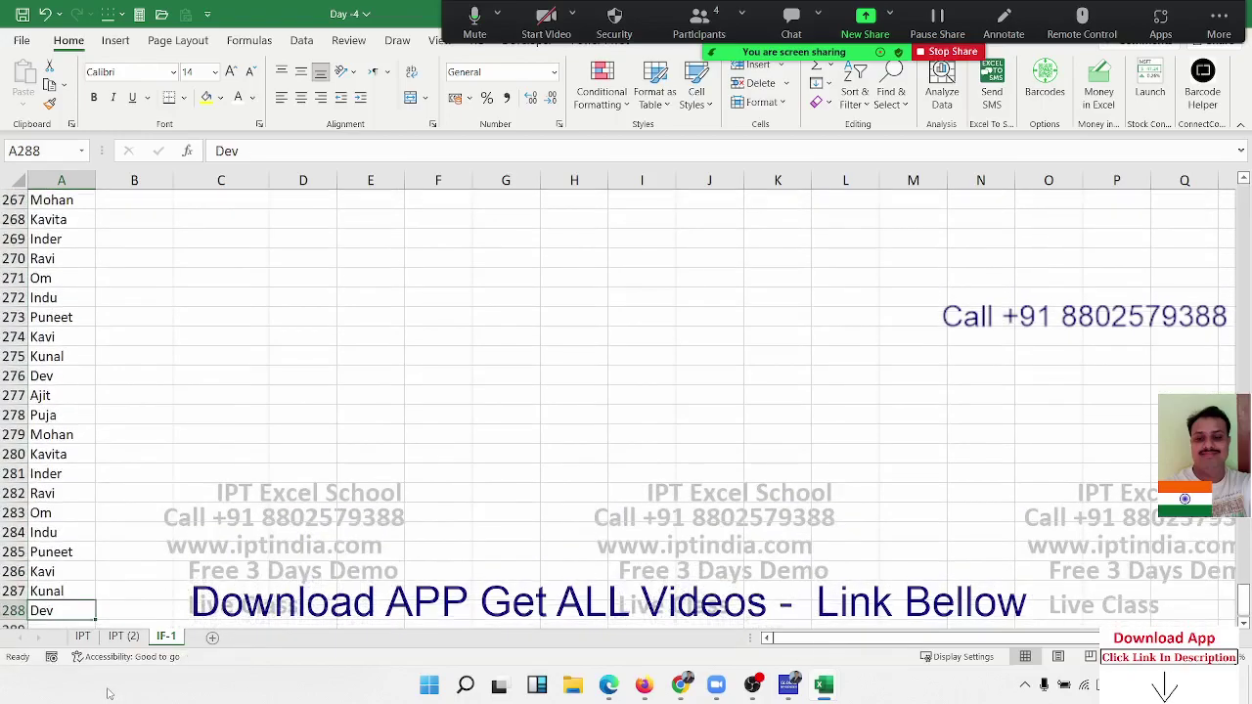
pyautogui.hotkey('shift', 'pageup')
pyautogui.hotkey('shift', 'pageup')
pyautogui.hotkey('shift', 'pageup')
pyautogui.hotkey('shift', 'pageup')
pyautogui.hotkey('shift', 'pageup')
pyautogui.hotkey('shift', 'pageup')
pyautogui.hotkey('shift', 'pageup')
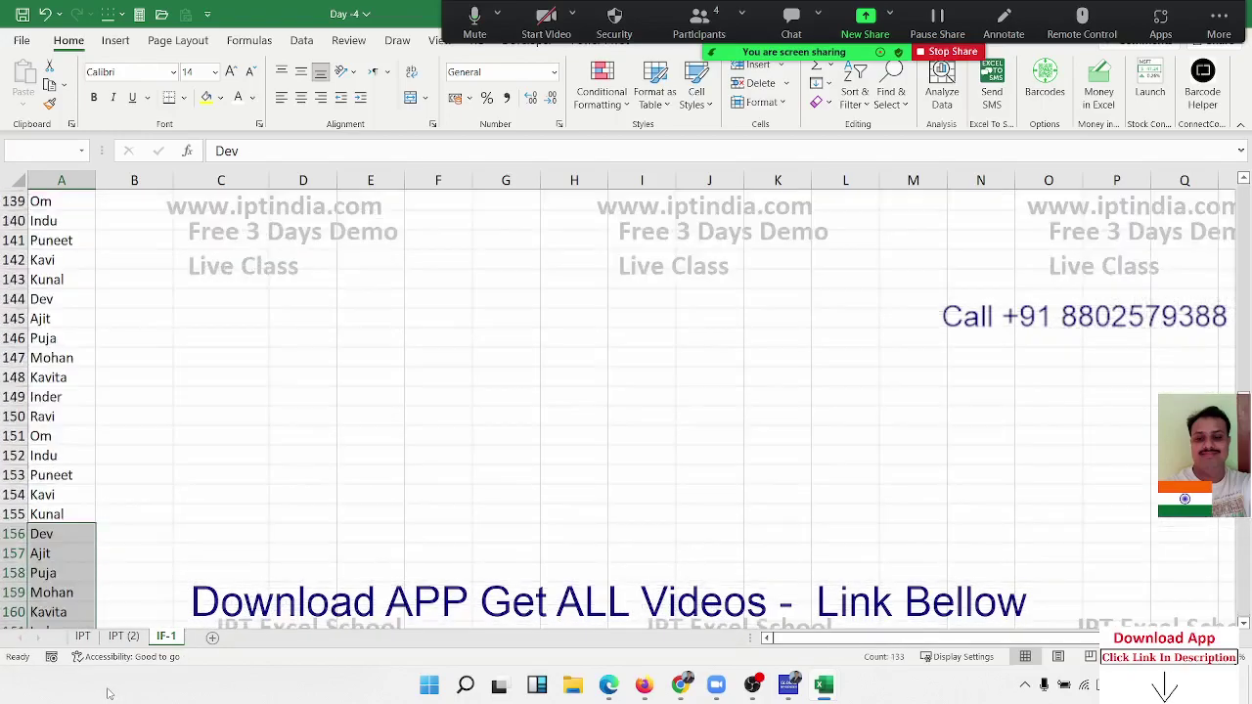
pyautogui.hotkey('shift', 'pageup')
pyautogui.hotkey('shift', 'pageup')
pyautogui.hotkey('shift', 'pageup')
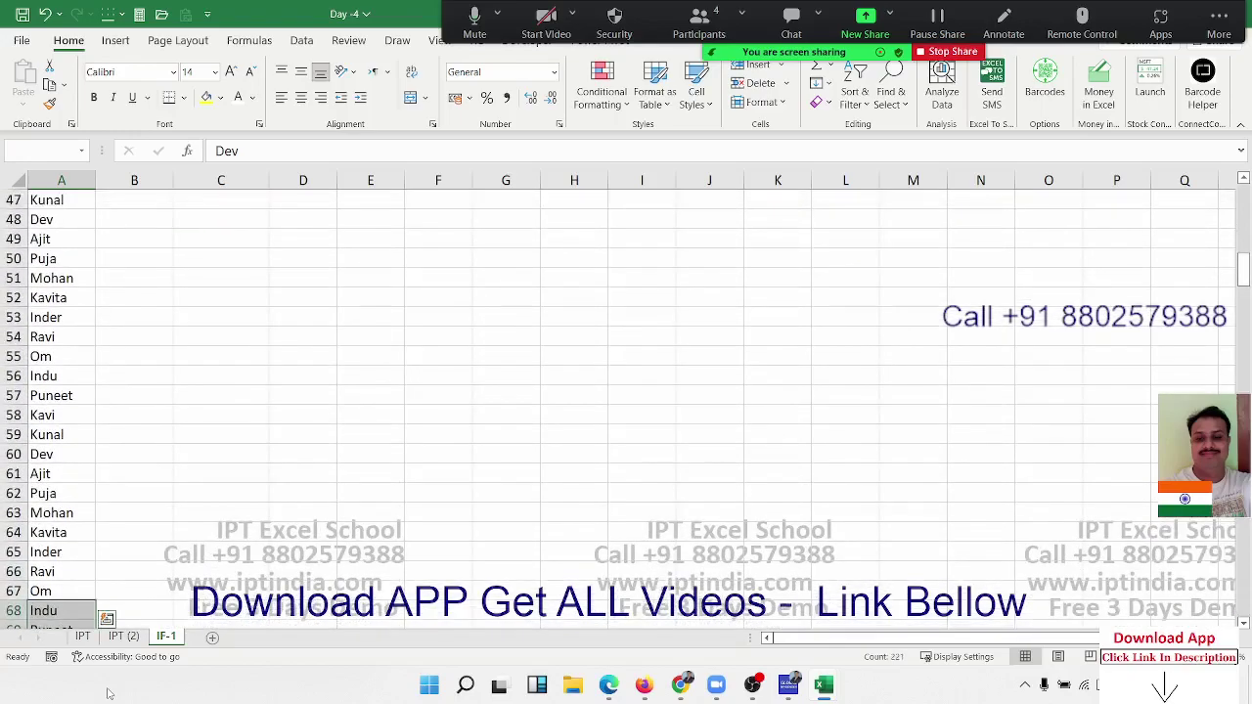
pyautogui.press('Down')
# Select the names in A2:A67 and sort them A to Z
pyautogui.press('pageup')
pyautogui.press('pageup')
pyautogui.press('pageup')
pyautogui.hotkey('ctrl', 'Home')
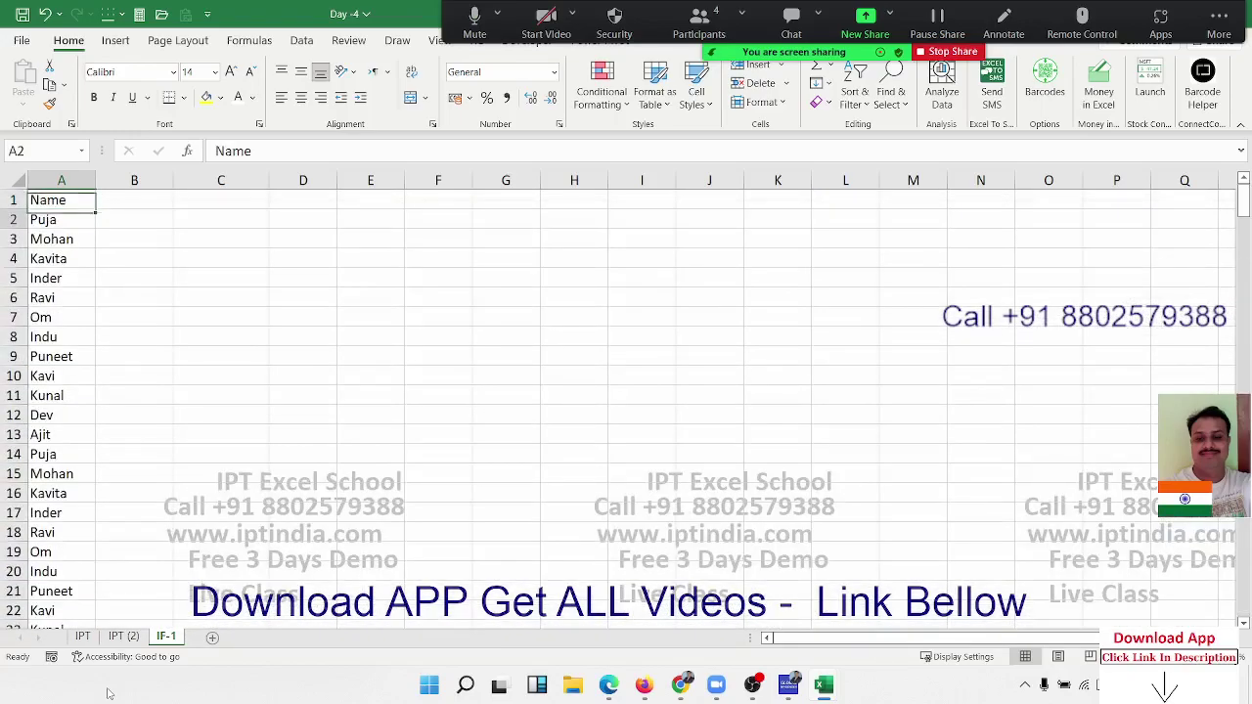
pyautogui.press('Down')
pyautogui.hotkey('shift', 'pagedown')
pyautogui.hotkey('shift', 'pagedown')
pyautogui.hotkey('shift', 'pagedown')
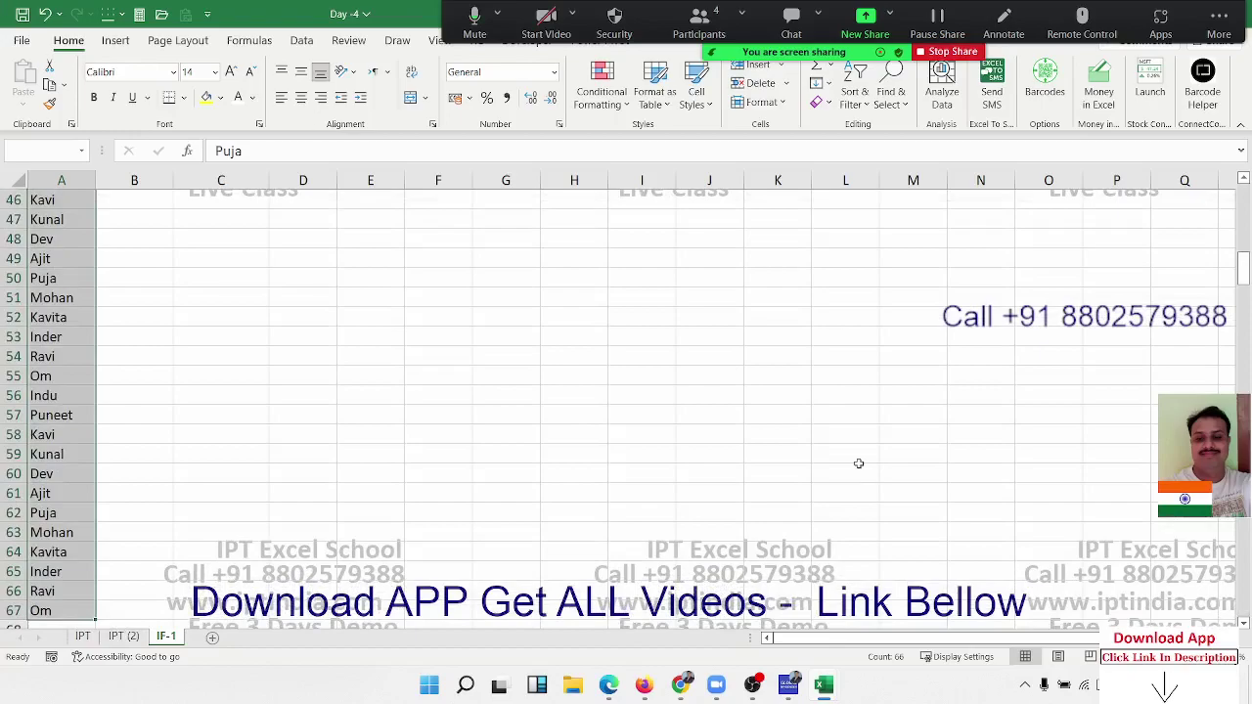
pyautogui.click(850, 102)
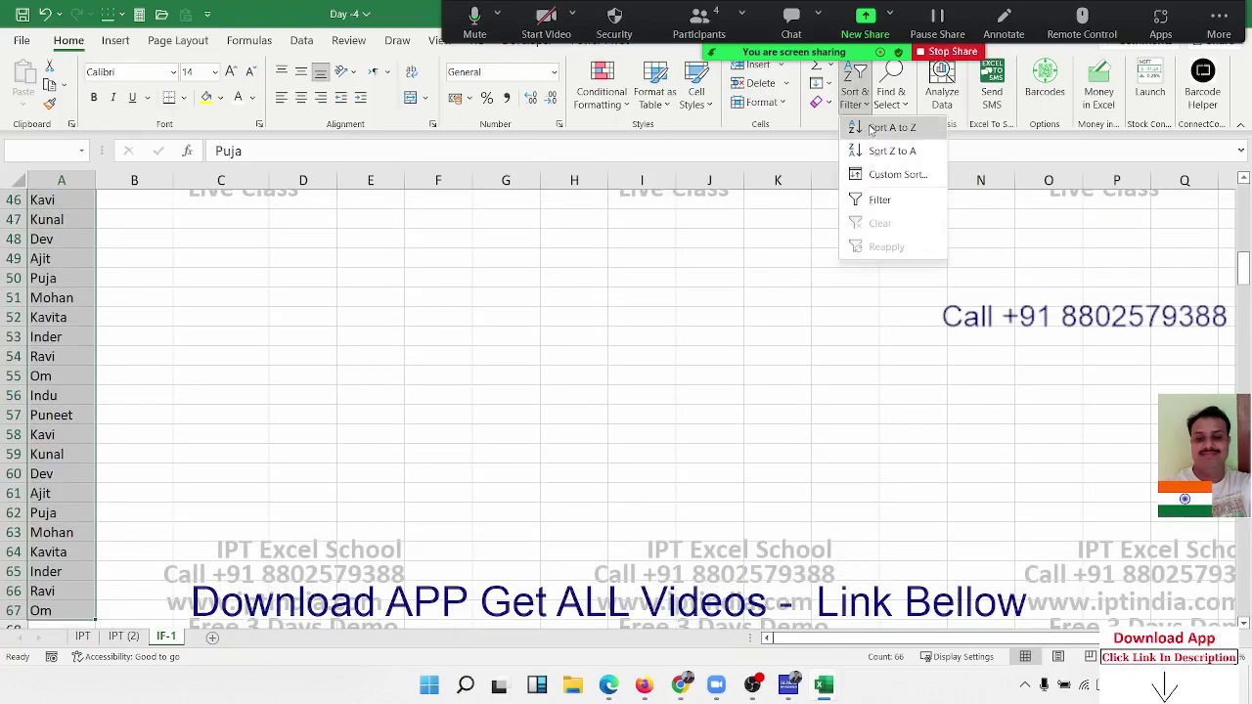
pyautogui.click(891, 128)
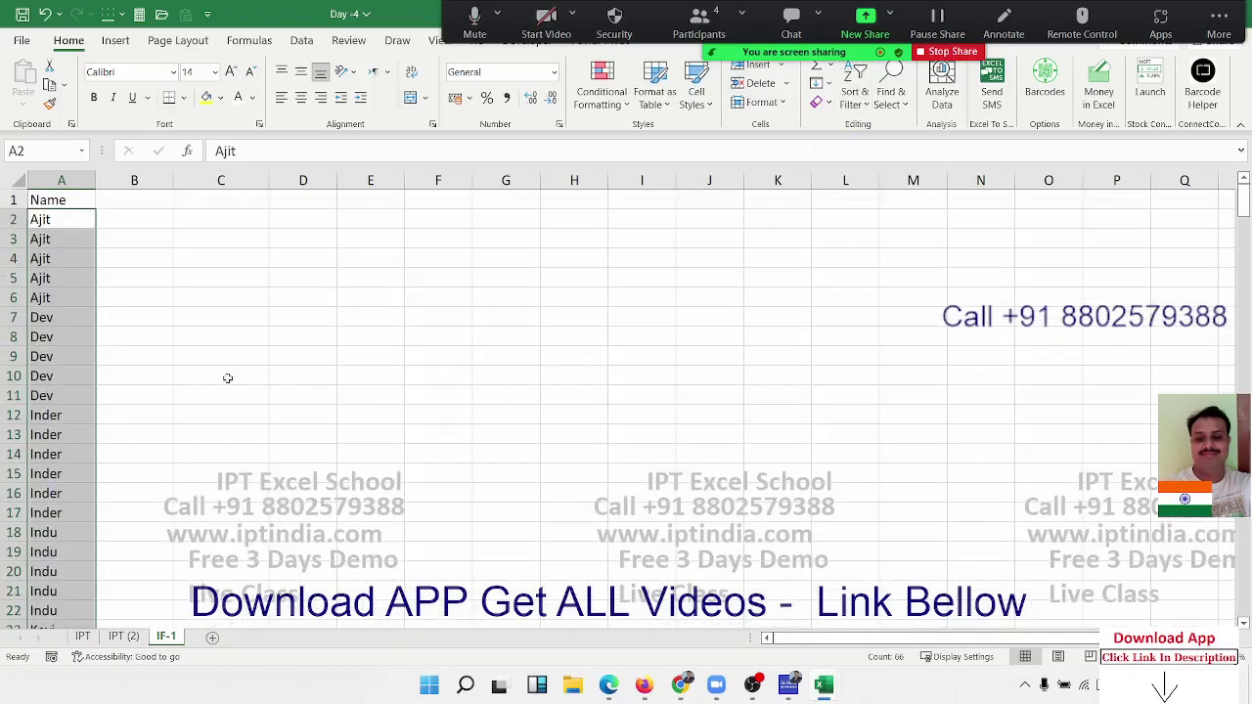
# Select the repeated entries at the top of the sorted list, ending in cell B2
pyautogui.click(63, 274)
pyautogui.press('Up')
pyautogui.press('Up')
pyautogui.press('Up')
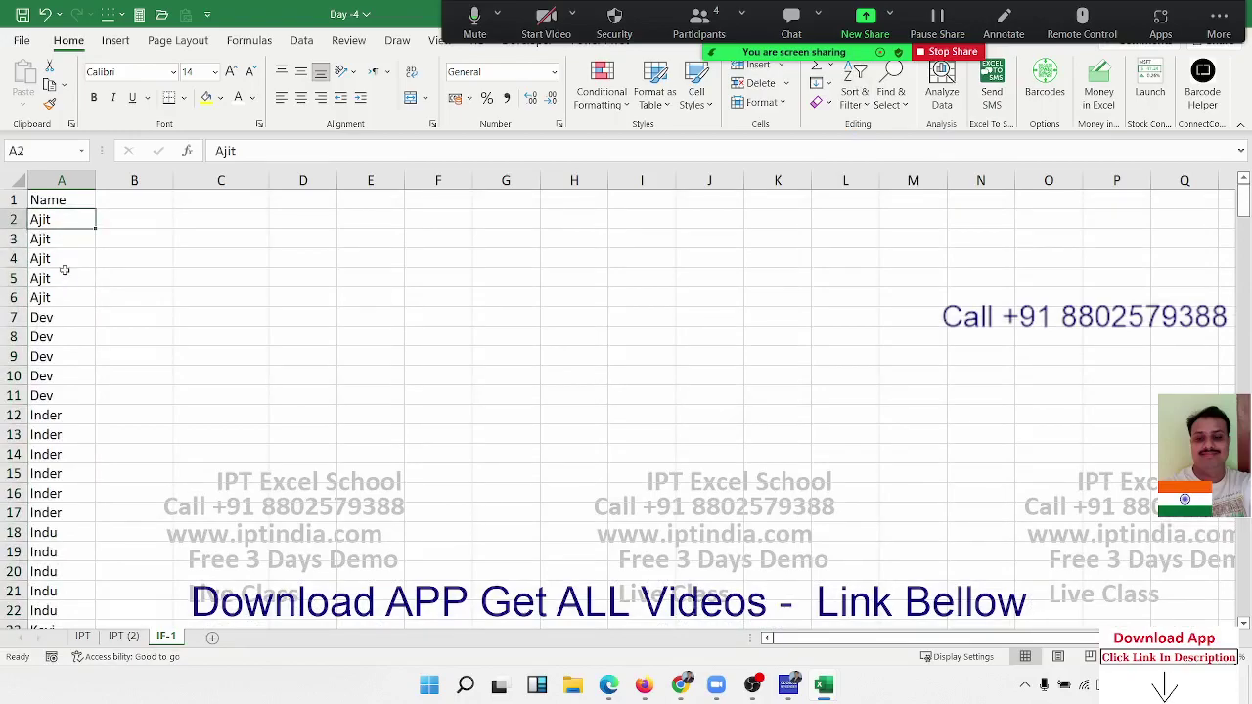
pyautogui.hotkey('shift', 'Down')
pyautogui.hotkey('shift', 'Down')
pyautogui.hotkey('shift', 'Down')
pyautogui.hotkey('shift', 'Down')
pyautogui.press('Down')
pyautogui.press('Down')
pyautogui.press('Down')
pyautogui.press('Down')
pyautogui.press('Down')
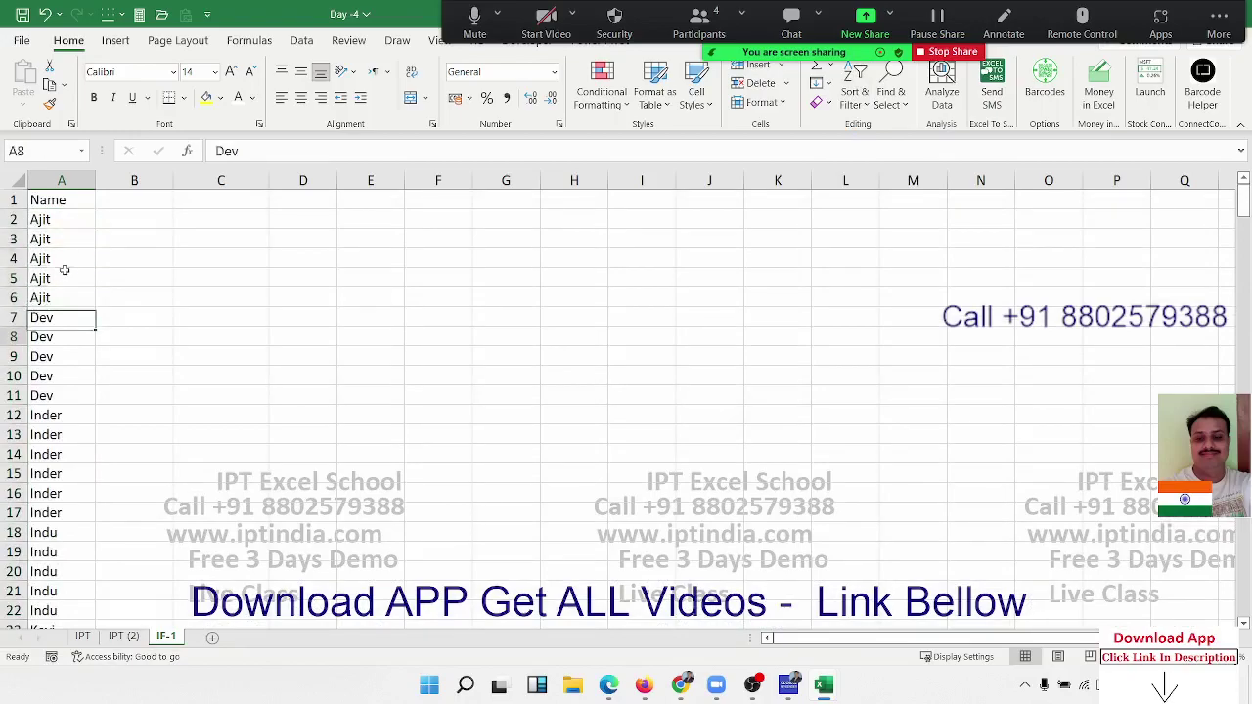
pyautogui.hotkey('shift', 'Down')
pyautogui.hotkey('shift', 'Down')
pyautogui.hotkey('shift', 'Down')
pyautogui.hotkey('shift', 'Down')
pyautogui.press('Up')
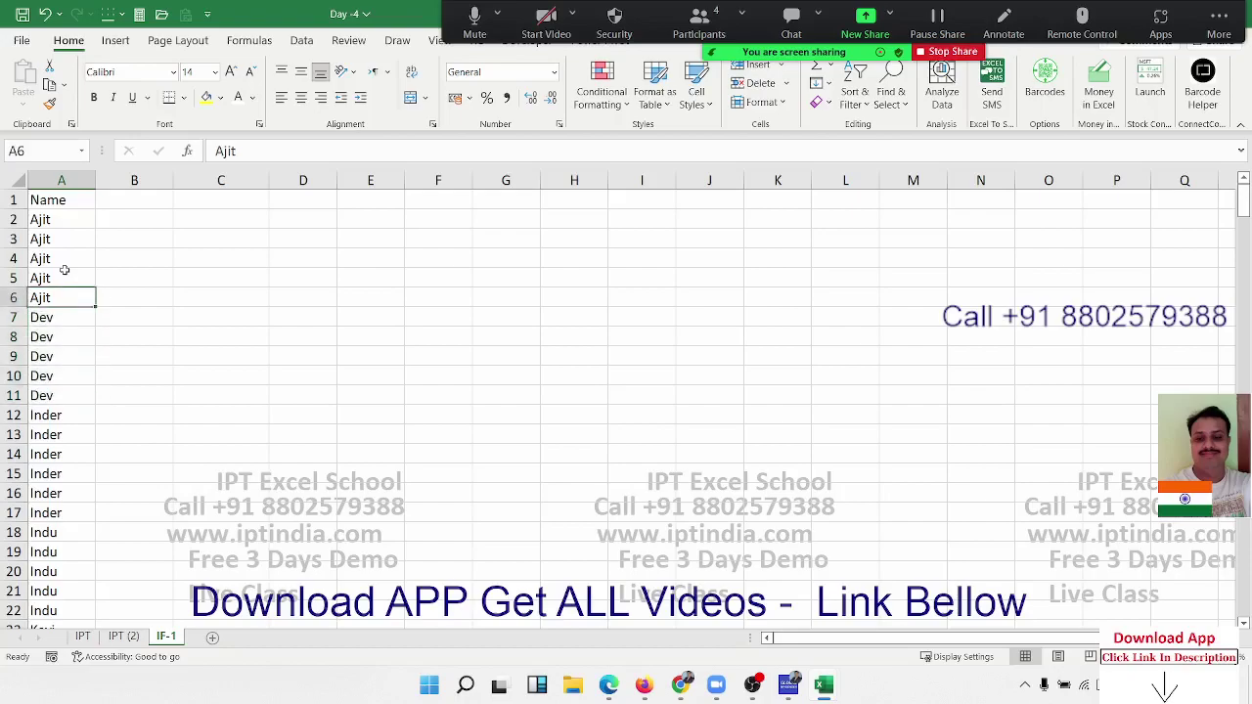
pyautogui.press('Up')
pyautogui.press('Up')
pyautogui.press('Up')
pyautogui.press('Up')
pyautogui.press('Up')
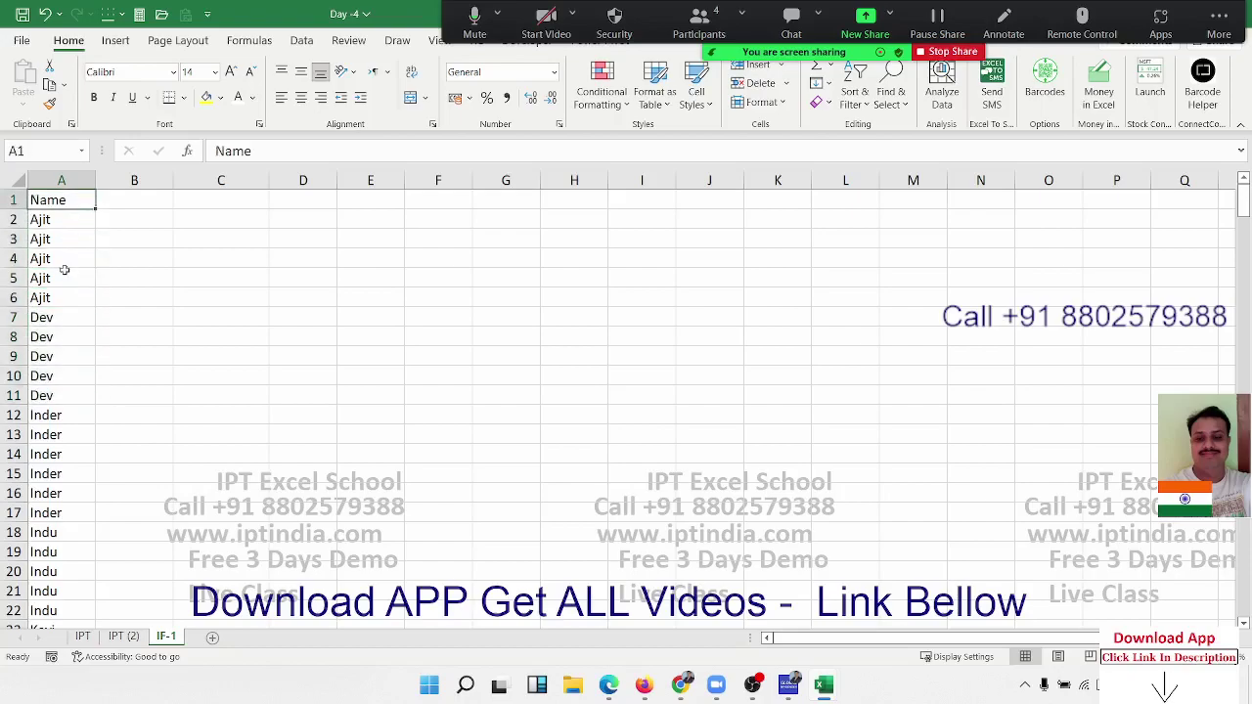
pyautogui.press('Down')
pyautogui.hotkey('shift', 'Down')
pyautogui.press('Down')
pyautogui.hotkey('shift', 'Down')
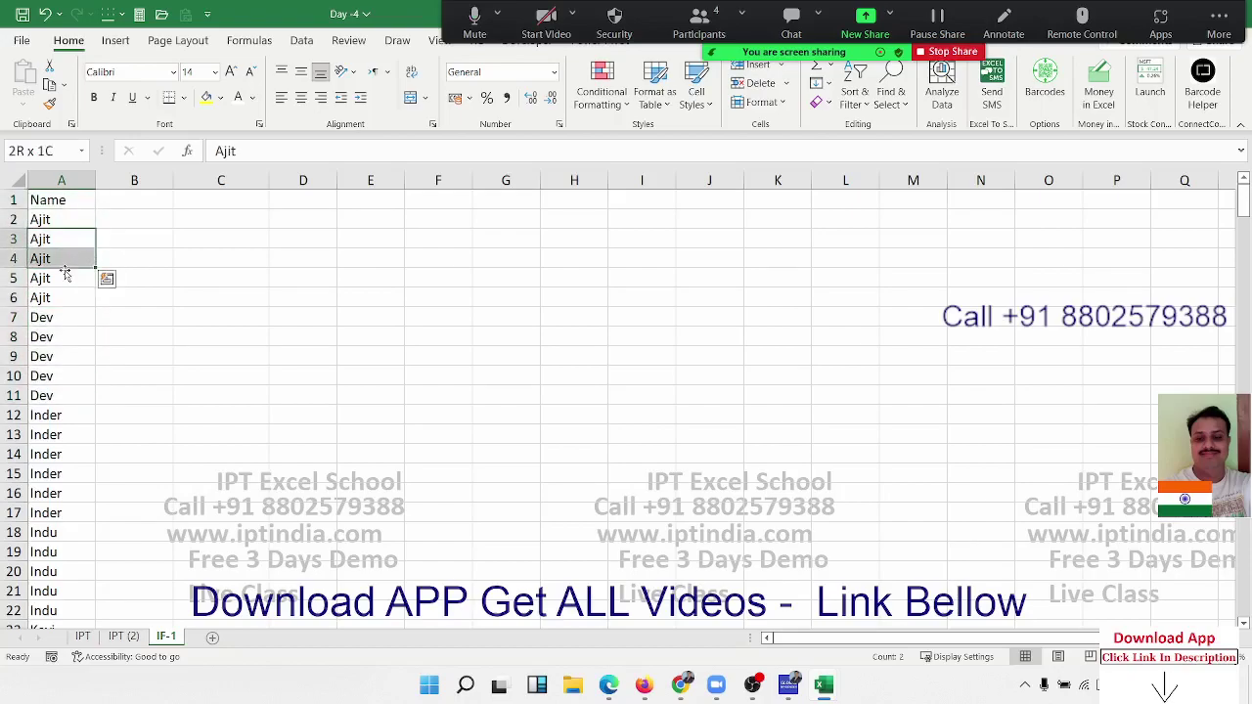
pyautogui.press('Right')
pyautogui.press('Up')
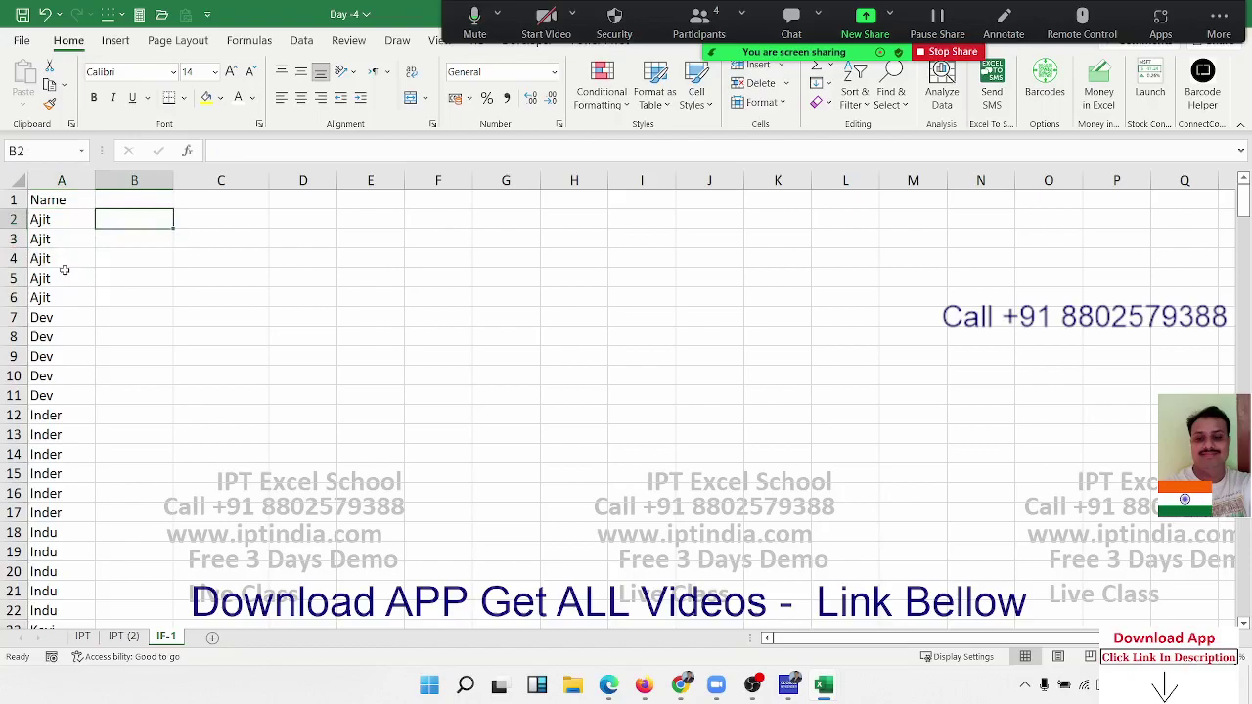
# Enter U in B2 and D in B3 through B6
pyautogui.write('U')
pyautogui.press('Return')
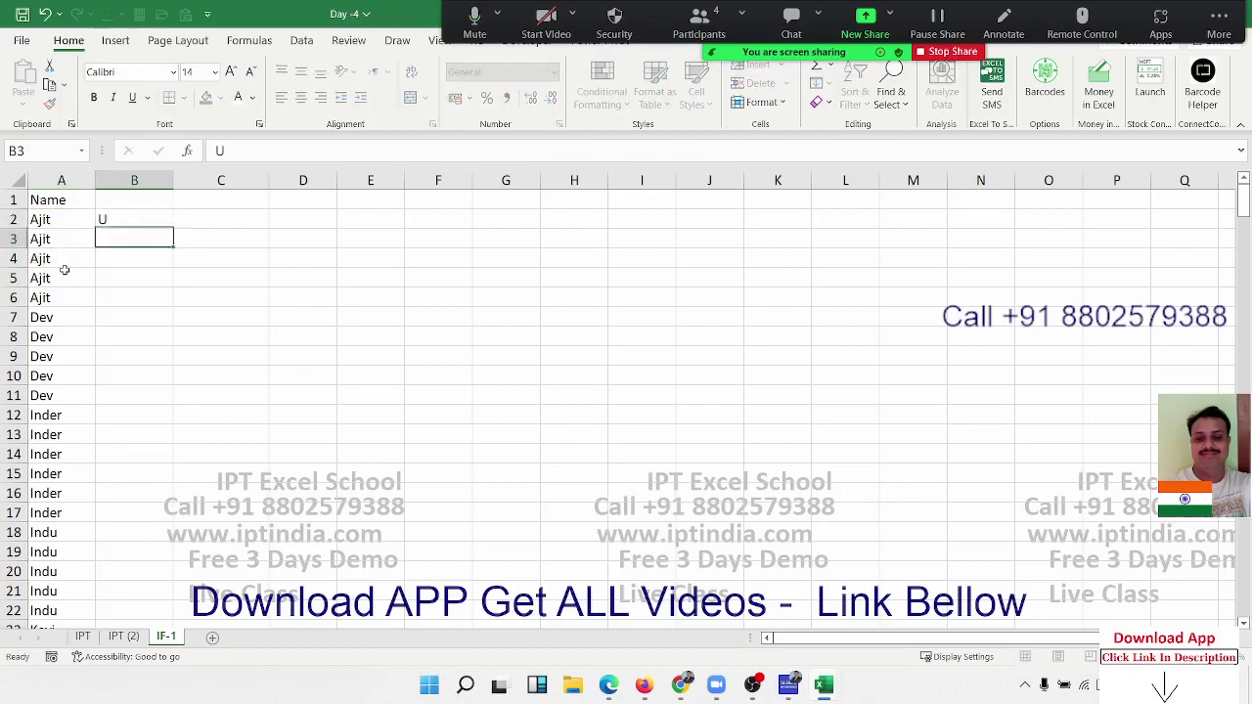
pyautogui.write('D')
pyautogui.press('Return')
pyautogui.write('D')
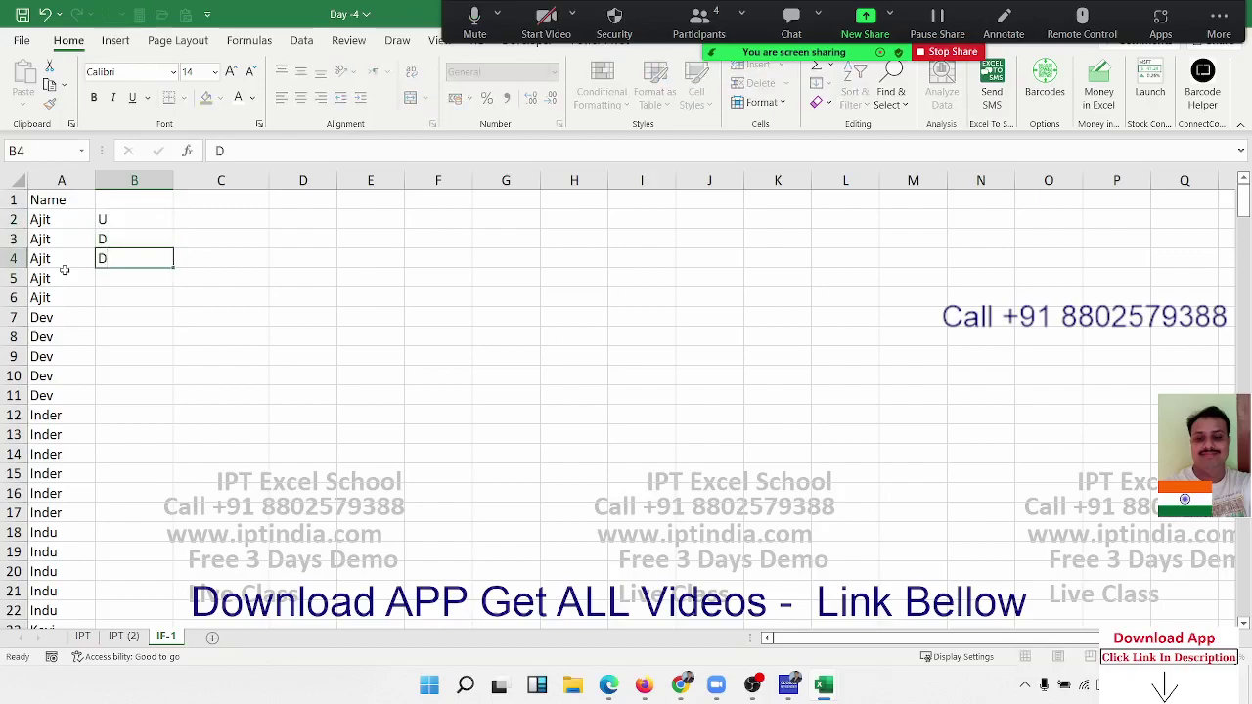
pyautogui.press('Return')
pyautogui.write('D')
pyautogui.press('Return')
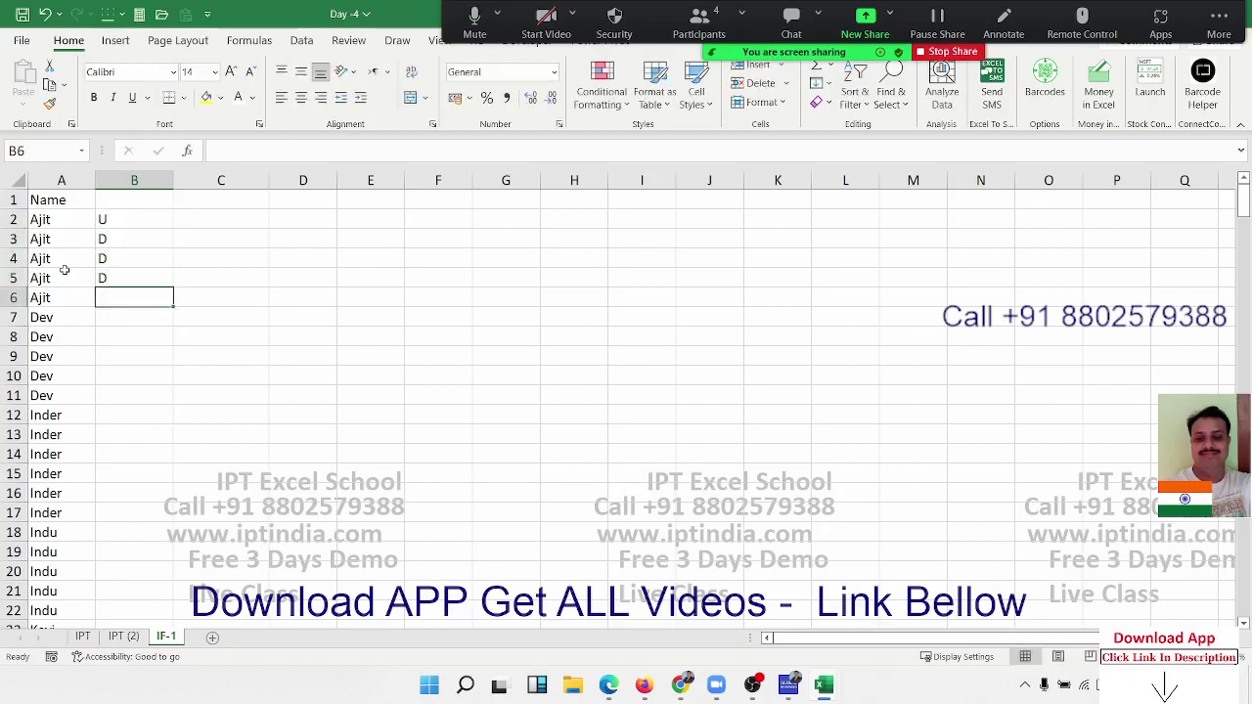
pyautogui.write('D')
pyautogui.press('Return')
# Clear the U and D entries from B2:B6 and move up to B1
pyautogui.press('Up')
pyautogui.press('Up')
pyautogui.press('Up')
pyautogui.press('Up')
pyautogui.press('Up')
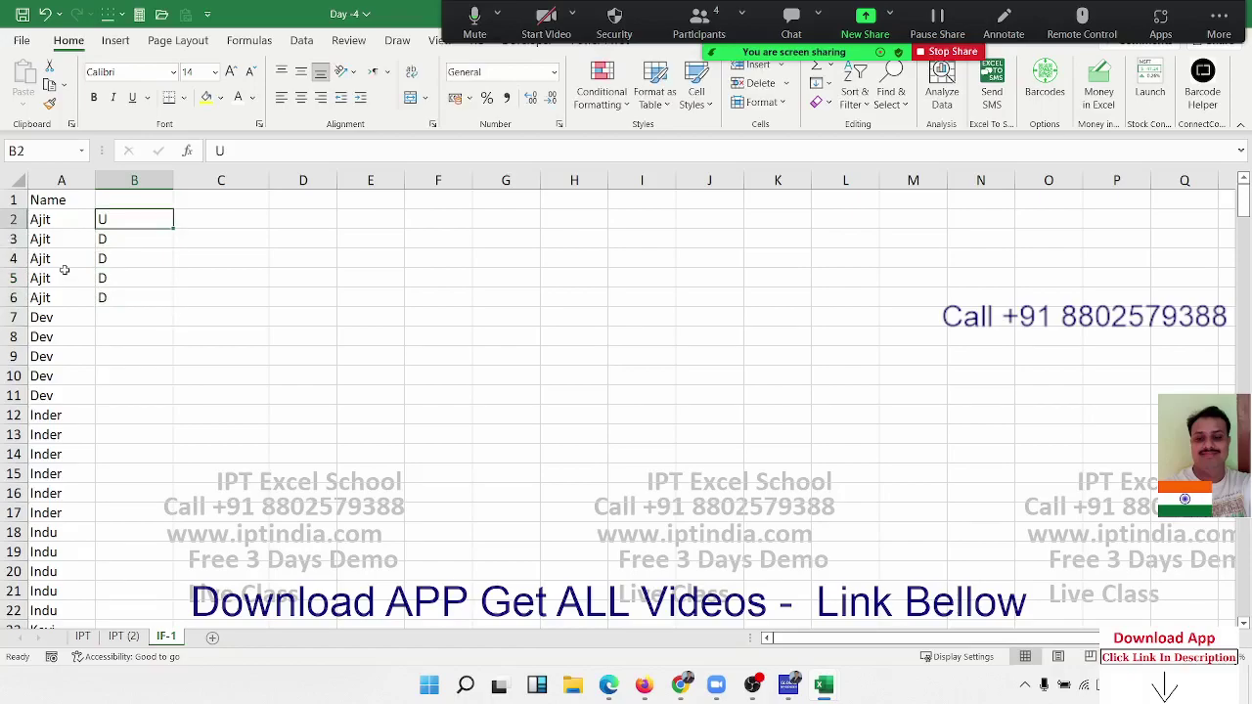
pyautogui.press('Right')
pyautogui.press('Left')
pyautogui.hotkey('shift', 'Down')
pyautogui.hotkey('shift', 'Down')
pyautogui.hotkey('shift', 'Down')
pyautogui.press('Delete')
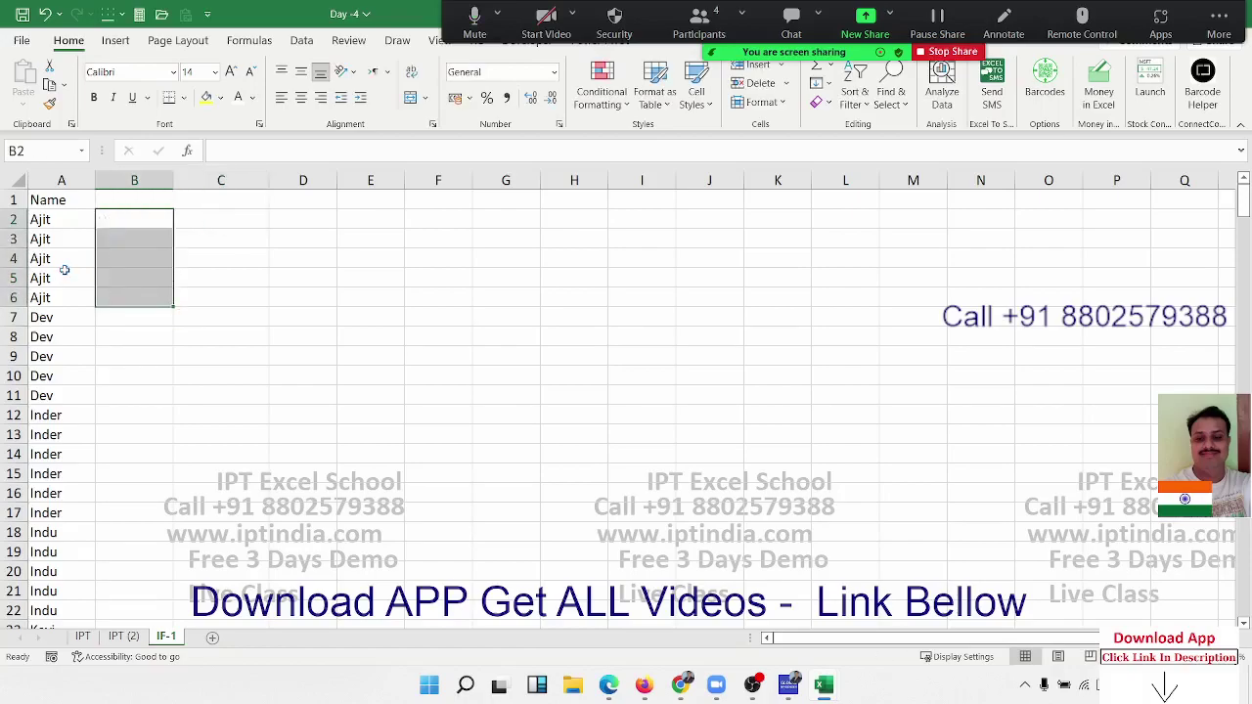
pyautogui.press('Up')
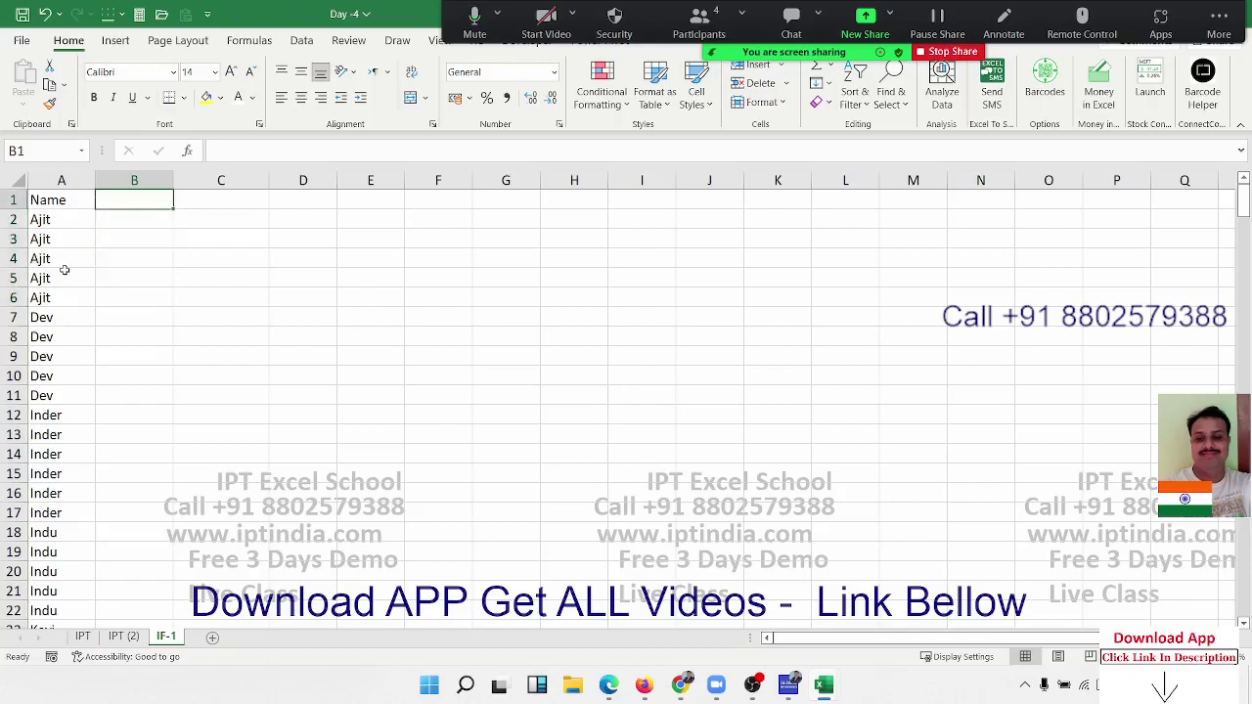
# Select C2 and try starting entries with =, +v and -l, cancelling each one
pyautogui.scroll(4, 116, 271)
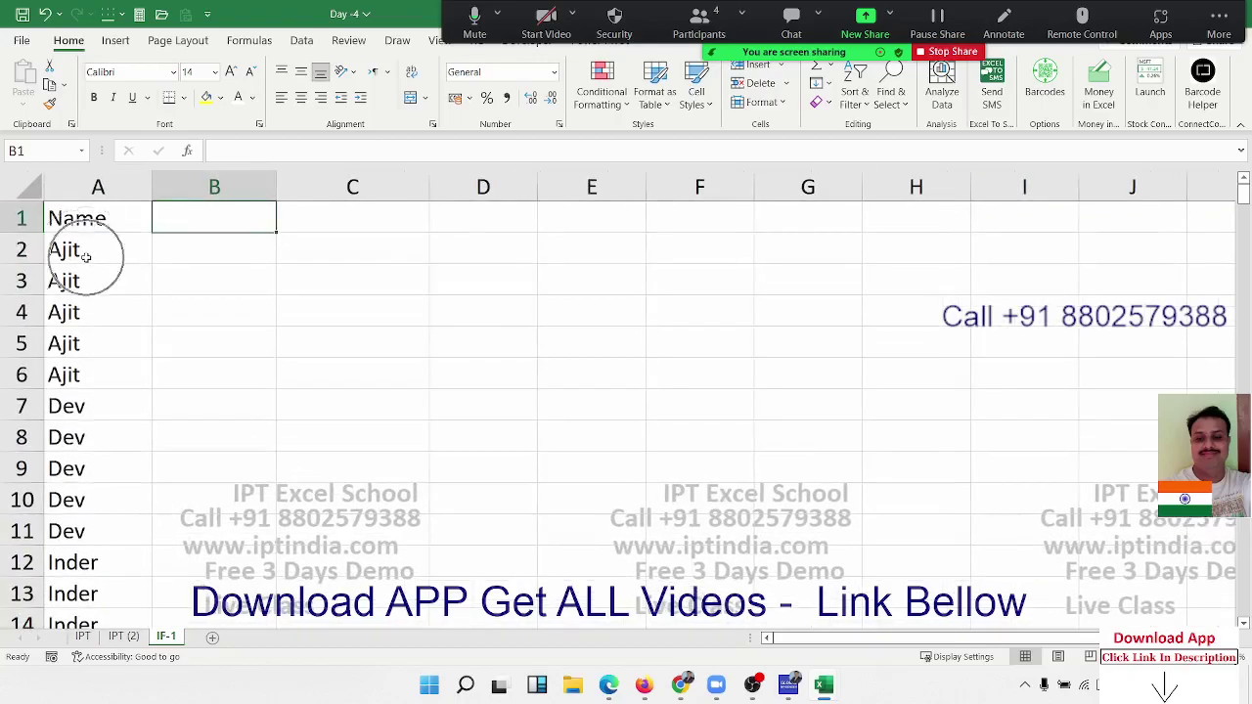
pyautogui.scroll(2, 167, 289)
pyautogui.scroll(1, 251, 283)
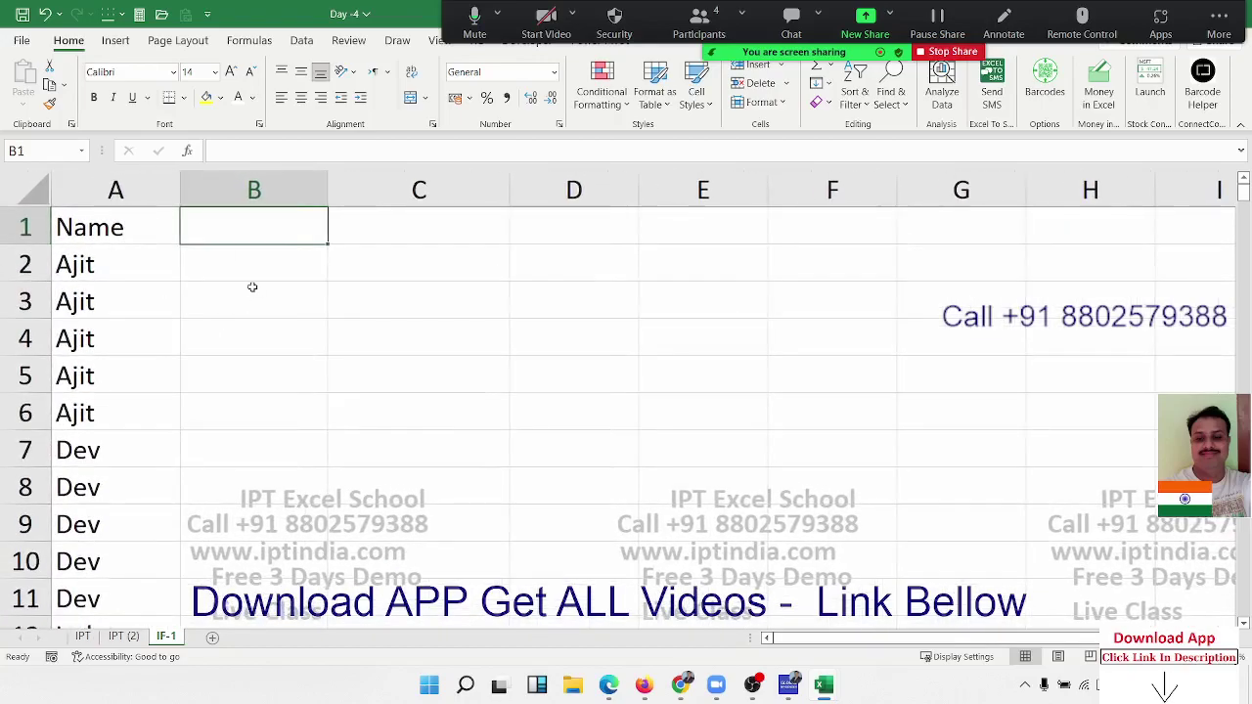
pyautogui.click(352, 271)
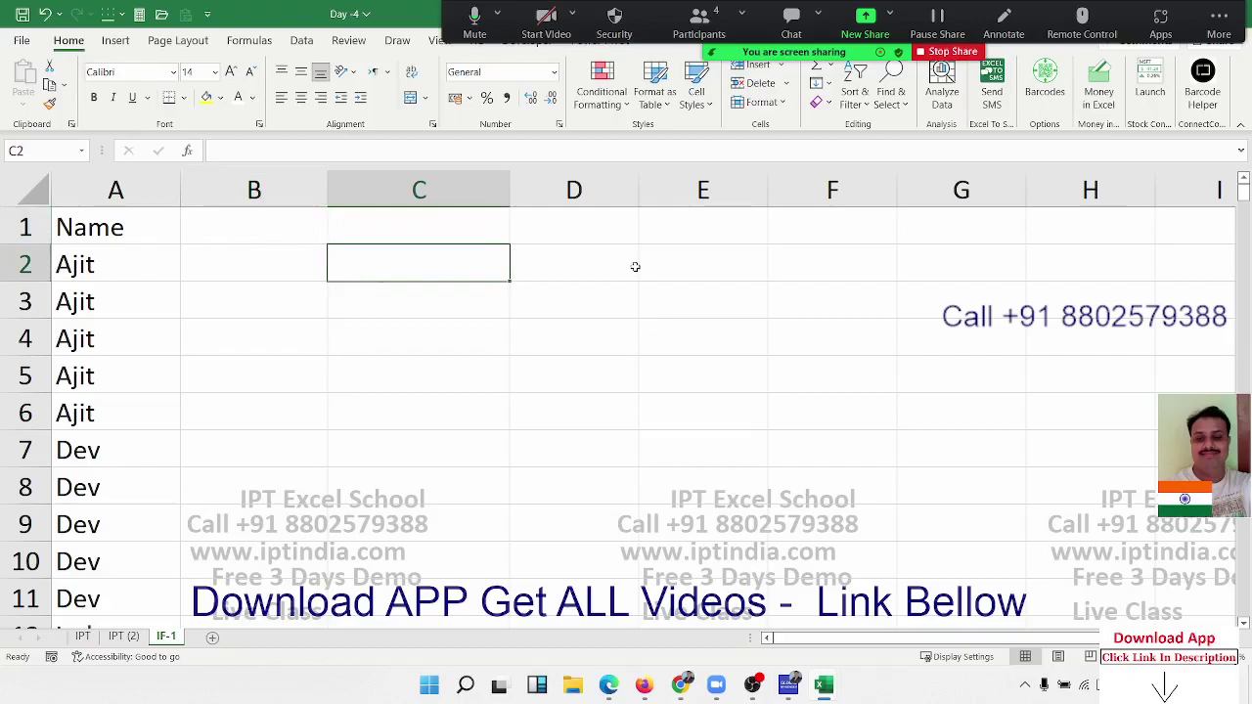
pyautogui.write('=')
pyautogui.press('Escape')
pyautogui.write('+')
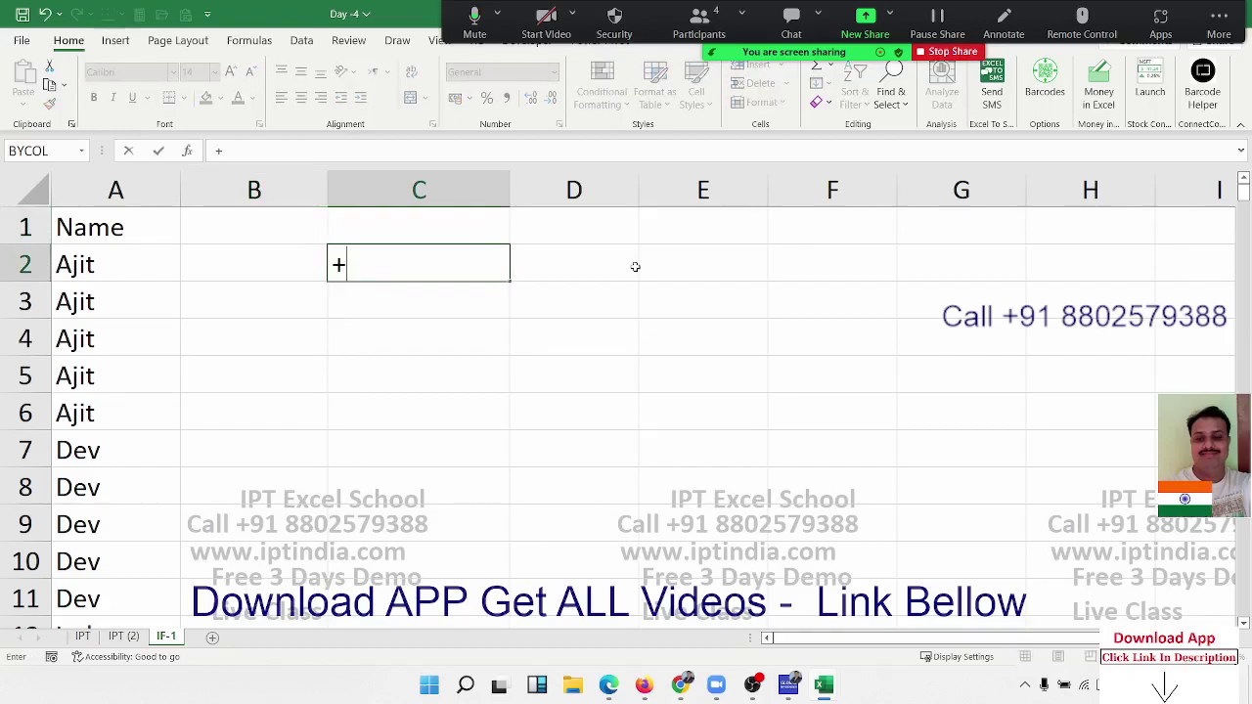
pyautogui.write('v')
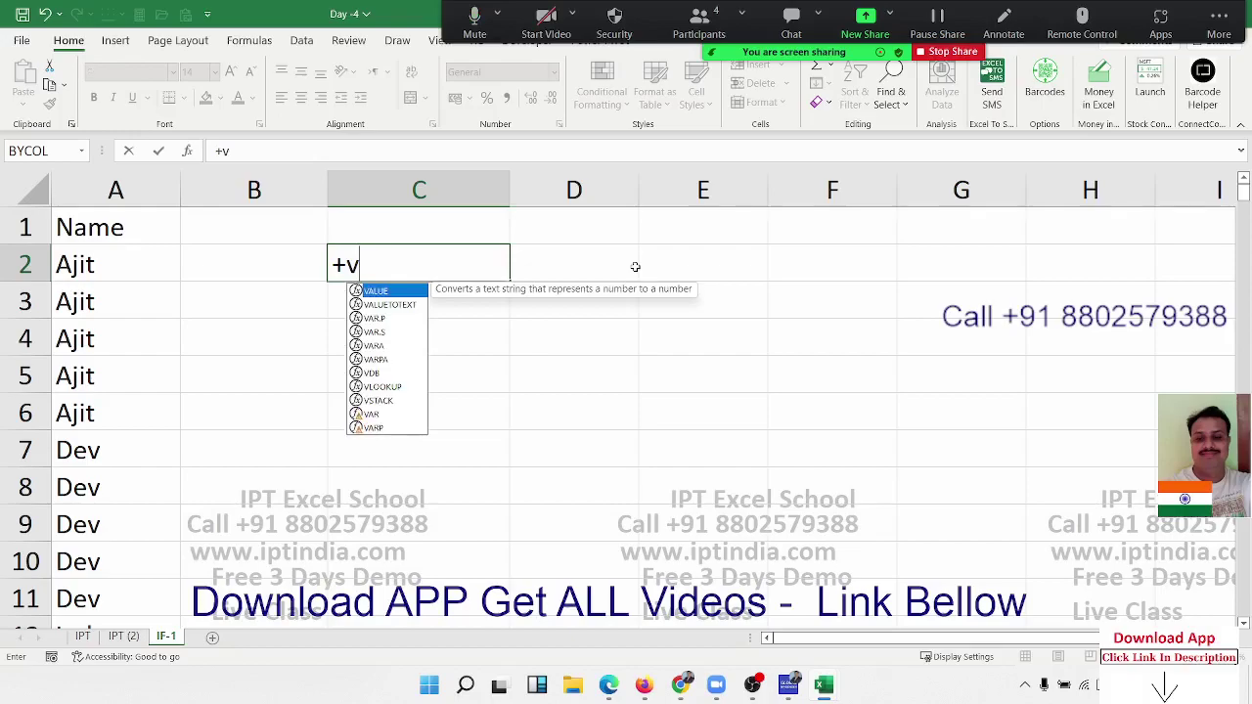
pyautogui.press('Escape')
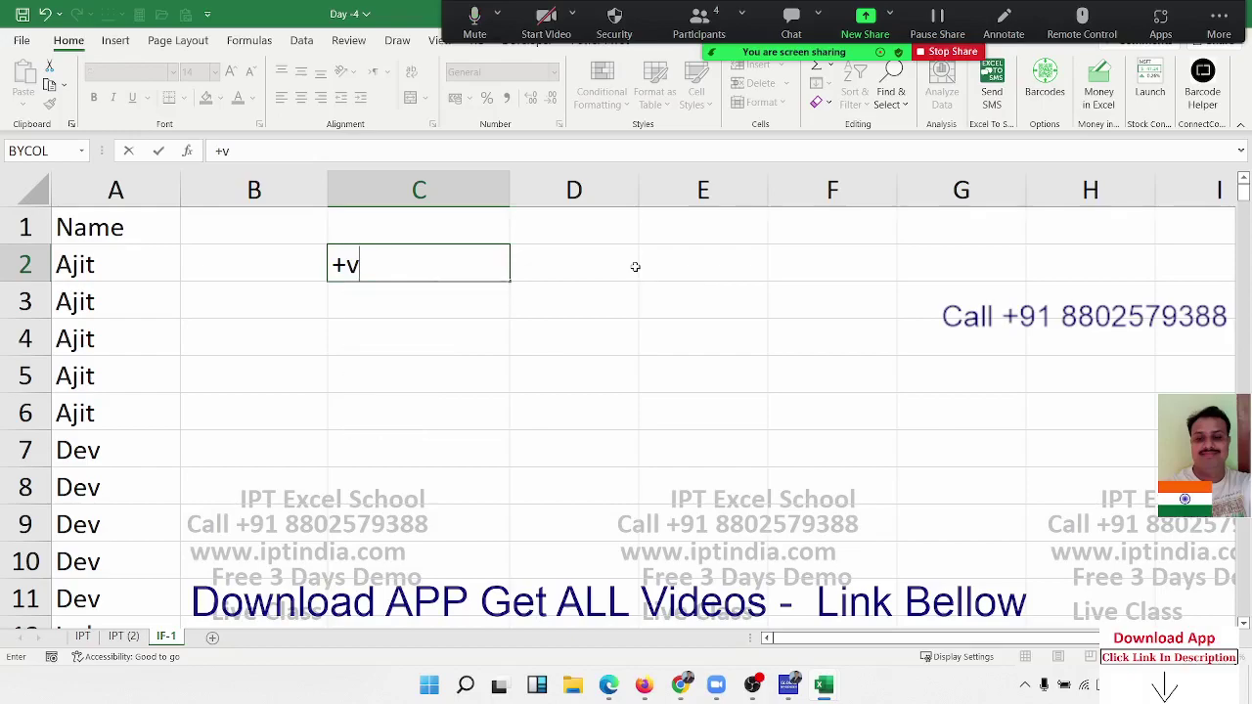
pyautogui.press('Escape')
pyautogui.write('=')
pyautogui.press('Escape')
pyautogui.write('-')
pyautogui.write('l')
pyautogui.press('Escape')
pyautogui.press('Escape')
# Start =IF( in C2 by choosing IF from the function suggestions
pyautogui.write('=')
pyautogui.write('i')
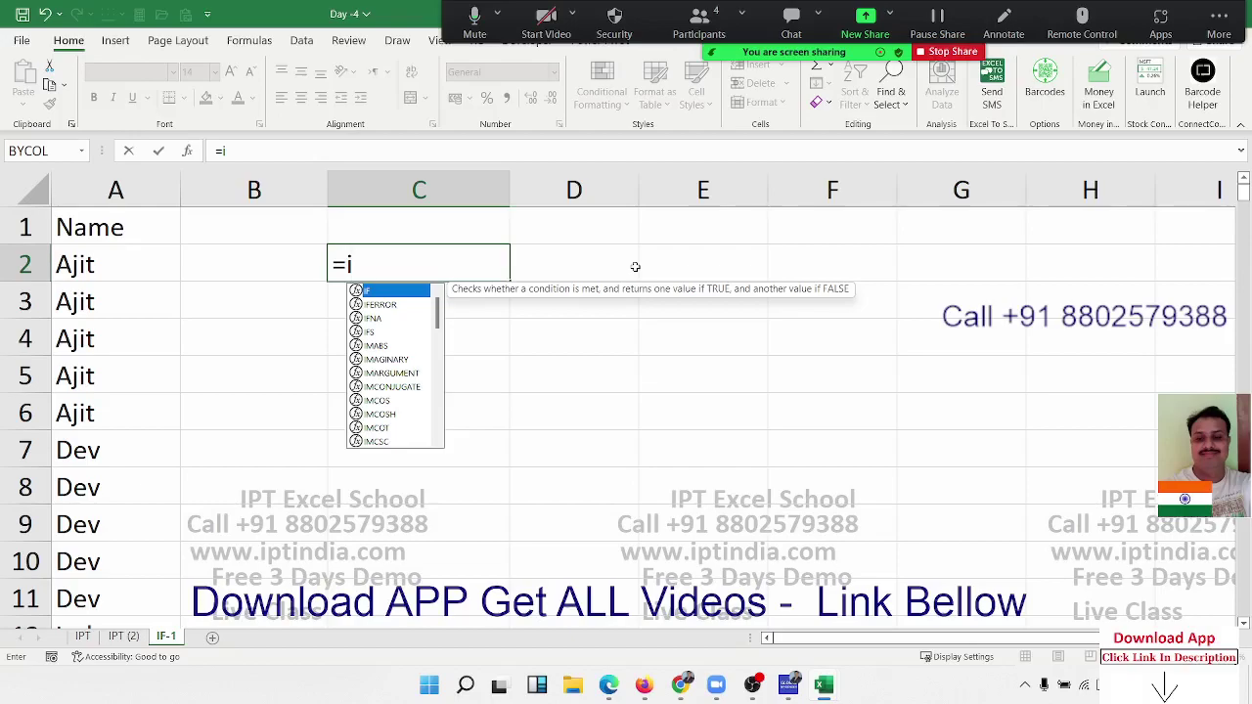
pyautogui.press('Down')
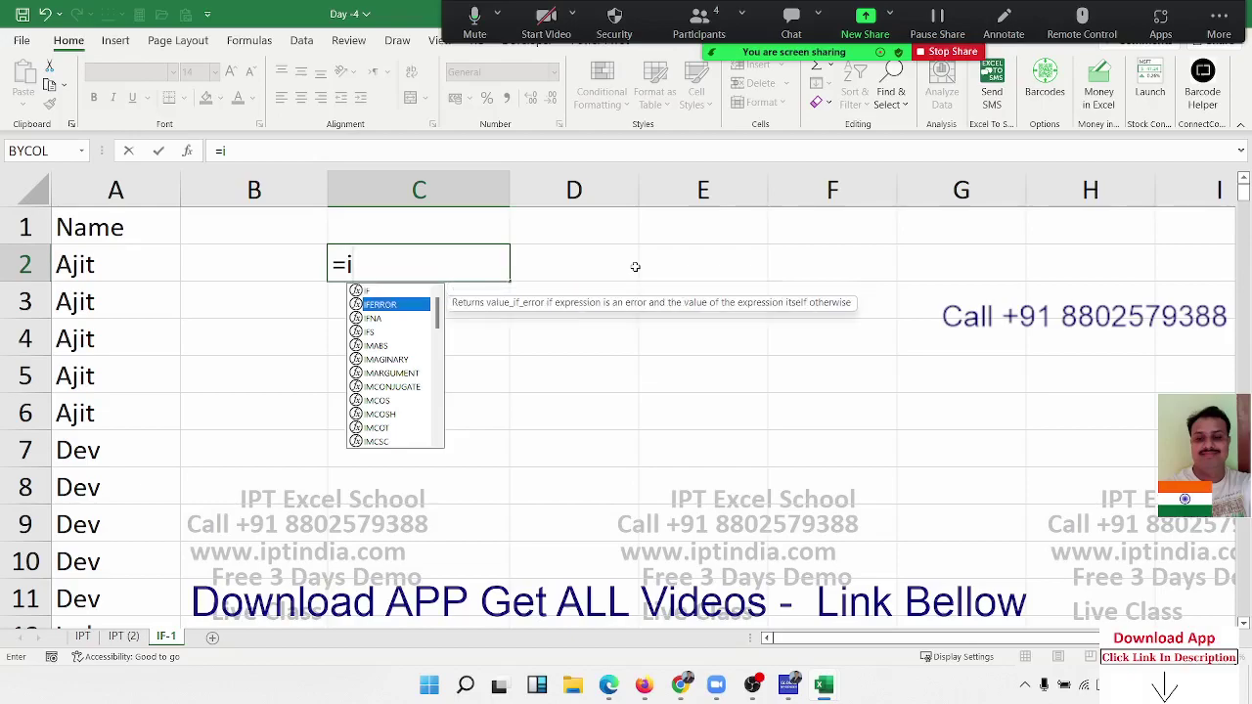
pyautogui.press('Down')
pyautogui.press('Down')
pyautogui.press('Down')
pyautogui.press('Down')
pyautogui.press('Down')
pyautogui.press('Up')
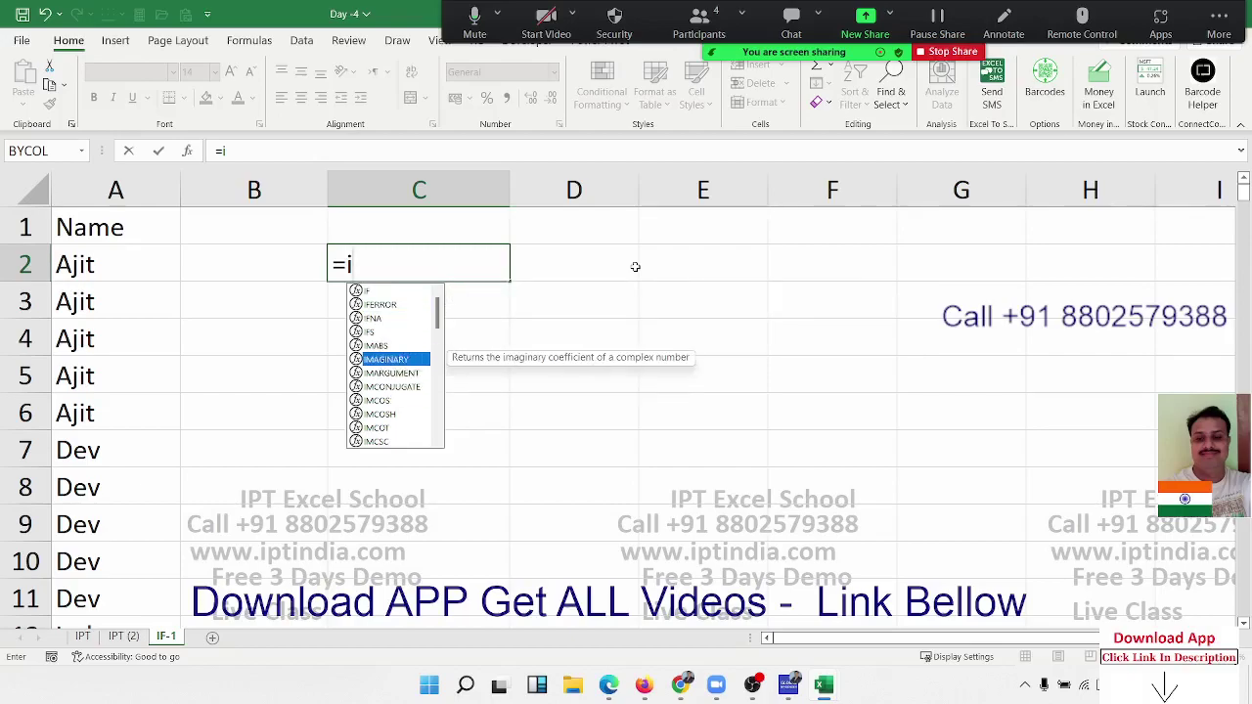
pyautogui.press('Up')
pyautogui.press('Up')
pyautogui.press('Up')
pyautogui.press('Up')
pyautogui.press('Up')
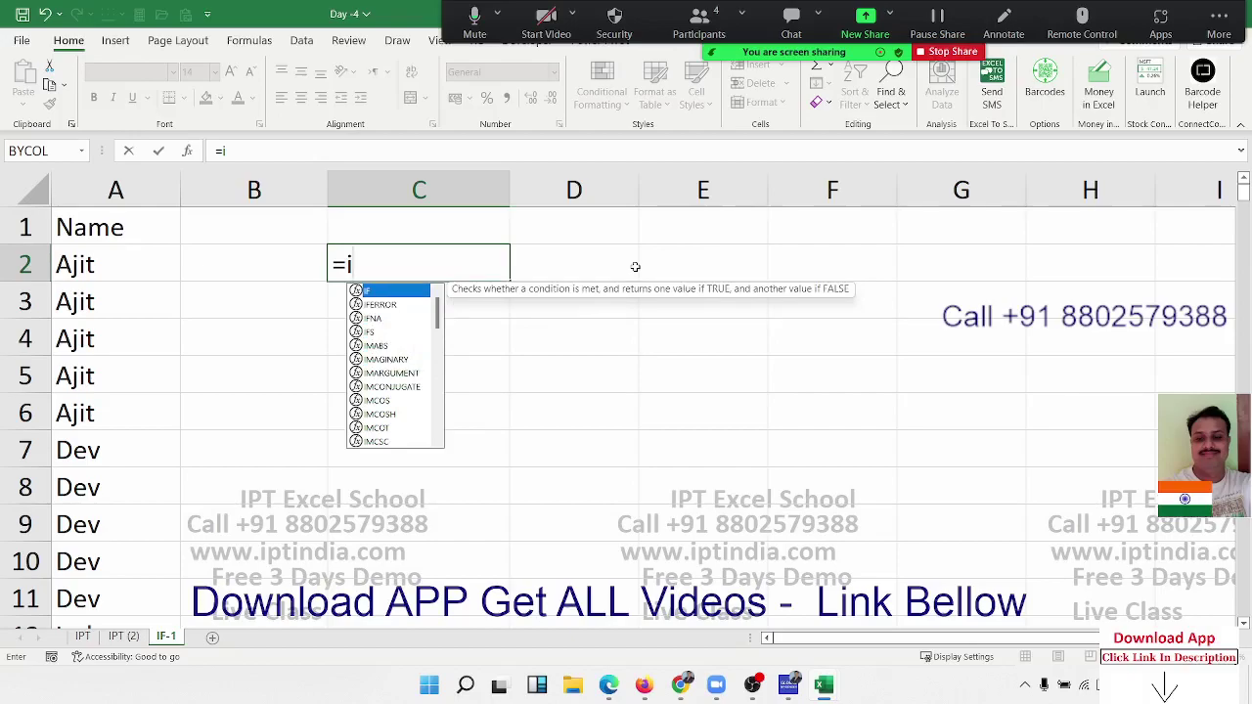
pyautogui.press('Tab')
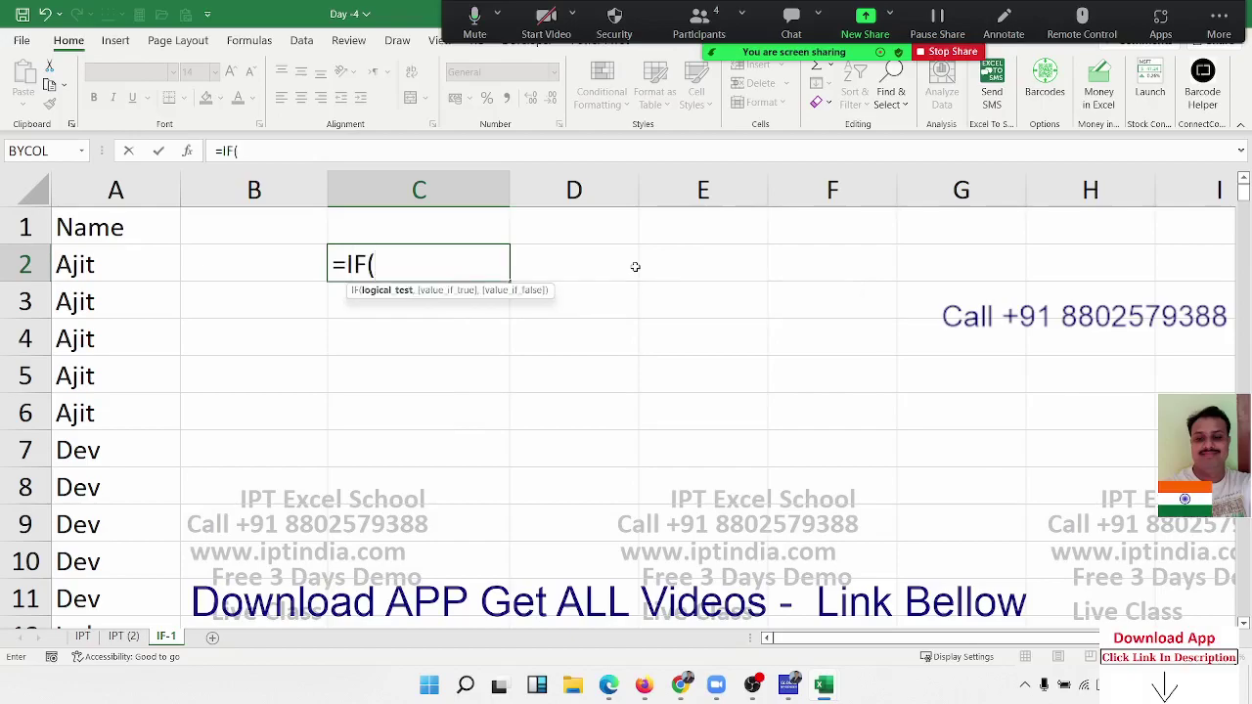
pyautogui.press('BackSpace')
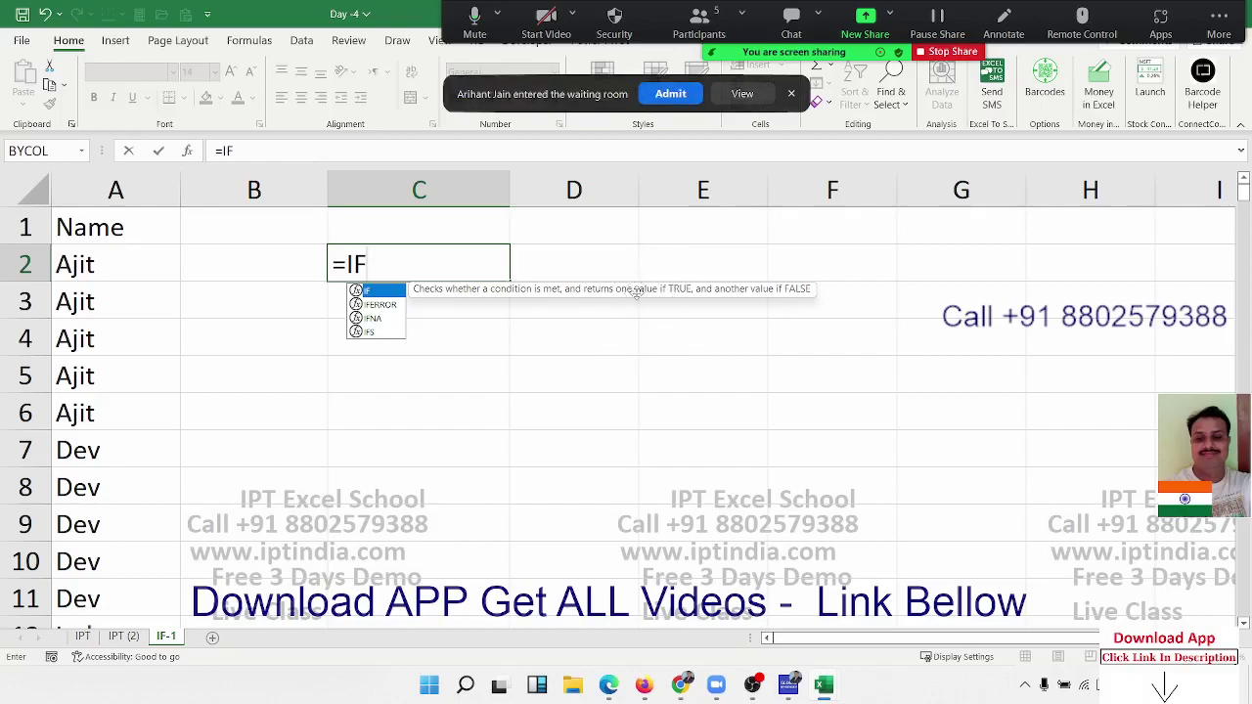
pyautogui.write('(')
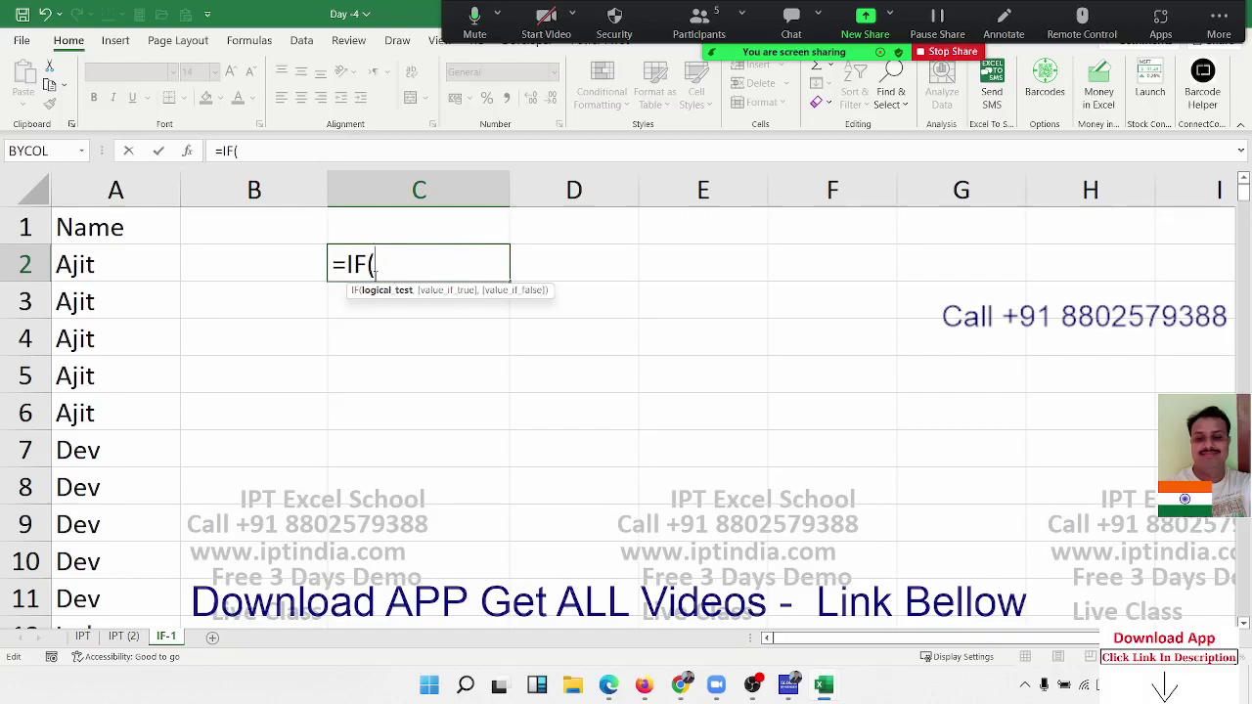
# Bring up the IF Function Arguments dialog and nudge it higher on screen
pyautogui.click(187, 151)
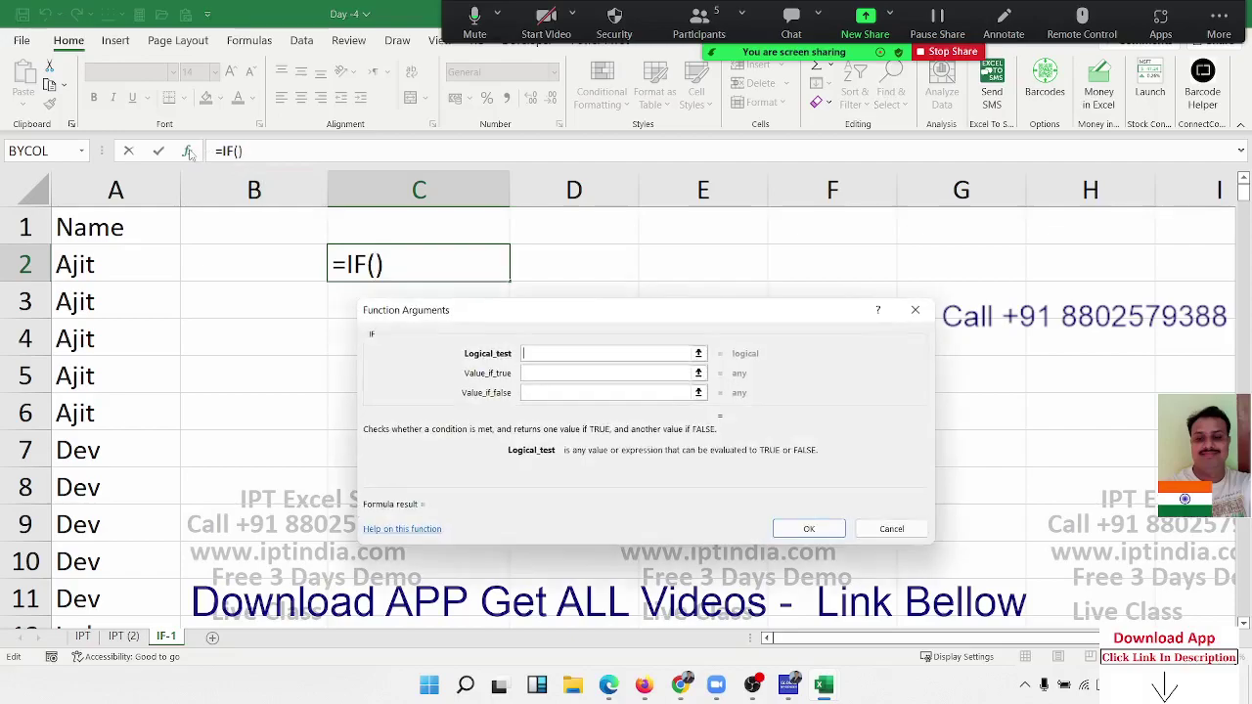
pyautogui.moveTo(518, 329); pyautogui.dragTo(530, 275)
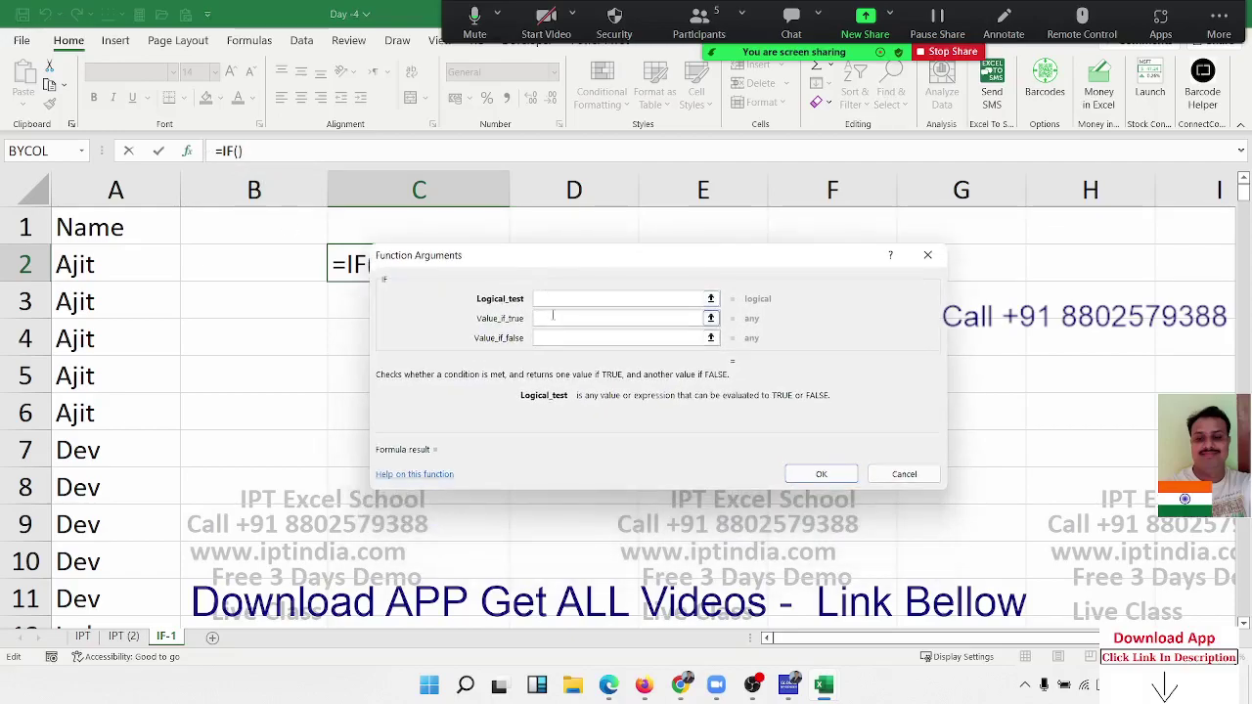
pyautogui.click(553, 315)
pyautogui.click(549, 337)
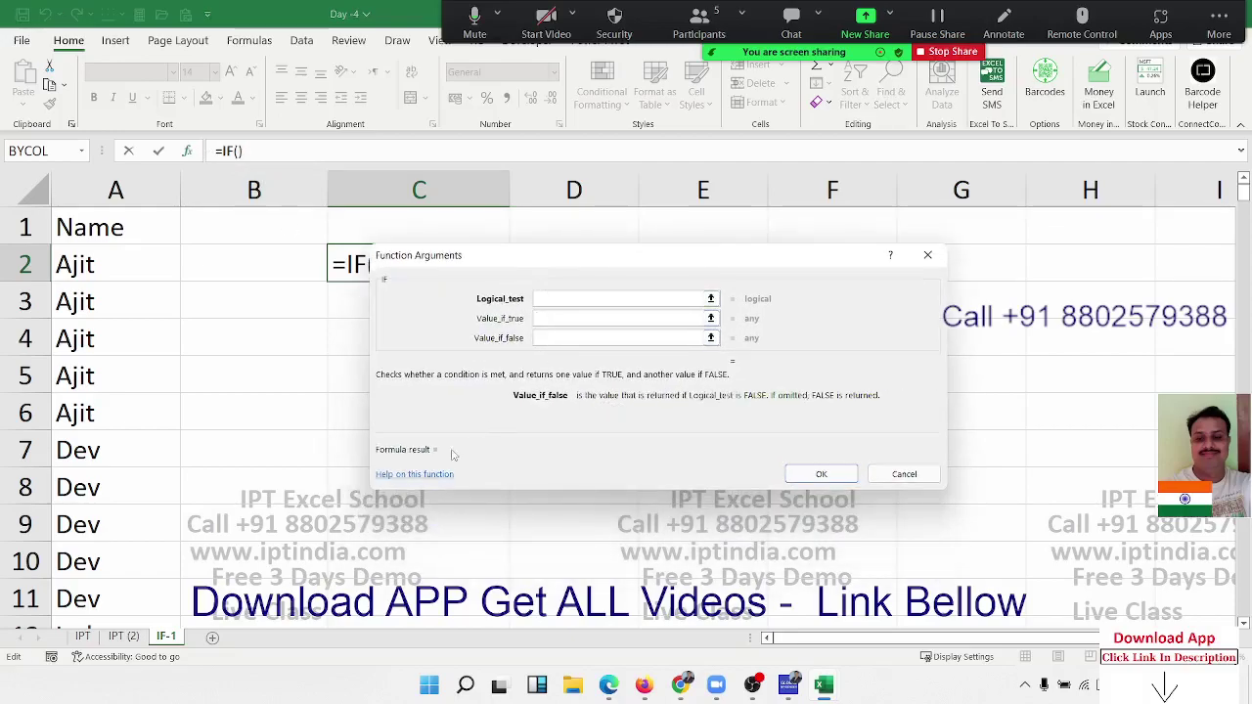
# Read through the IF help article on Microsoft Support, then cancel the Function Arguments dialog
pyautogui.click(433, 475)
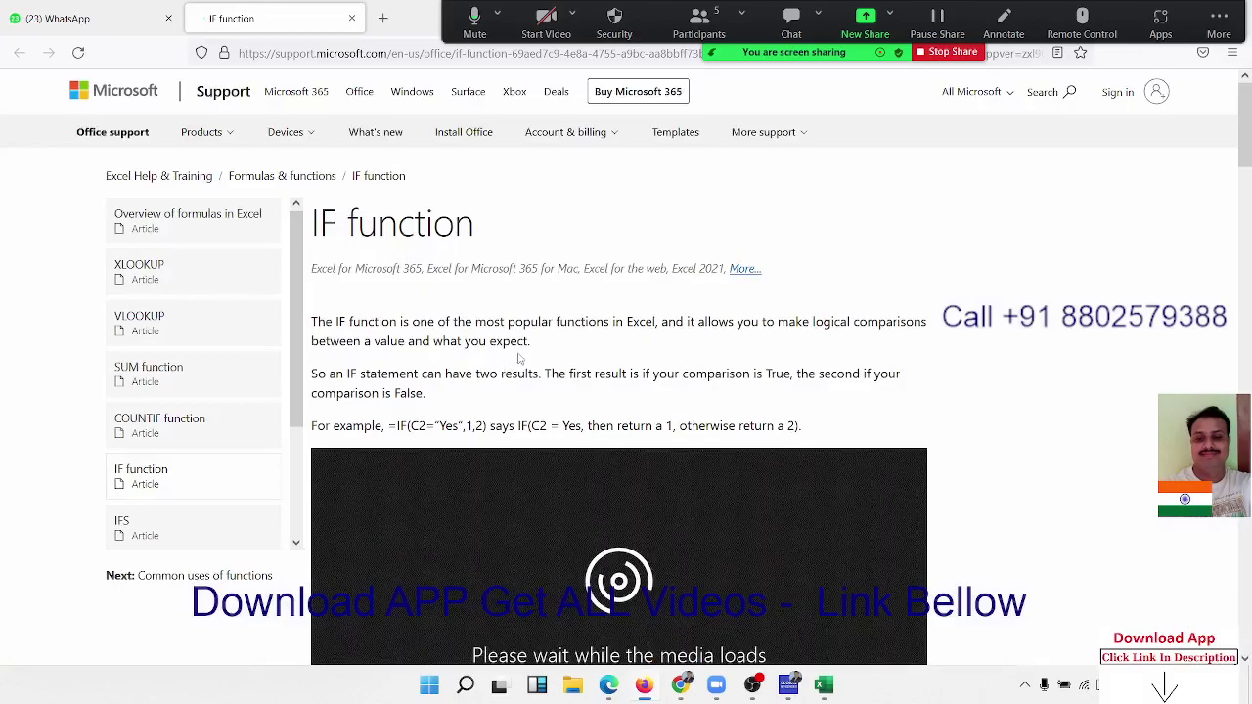
pyautogui.scroll(-3, 518, 354)
pyautogui.scroll(-4, 518, 354)
pyautogui.scroll(-3, 518, 354)
pyautogui.scroll(-3, 521, 350)
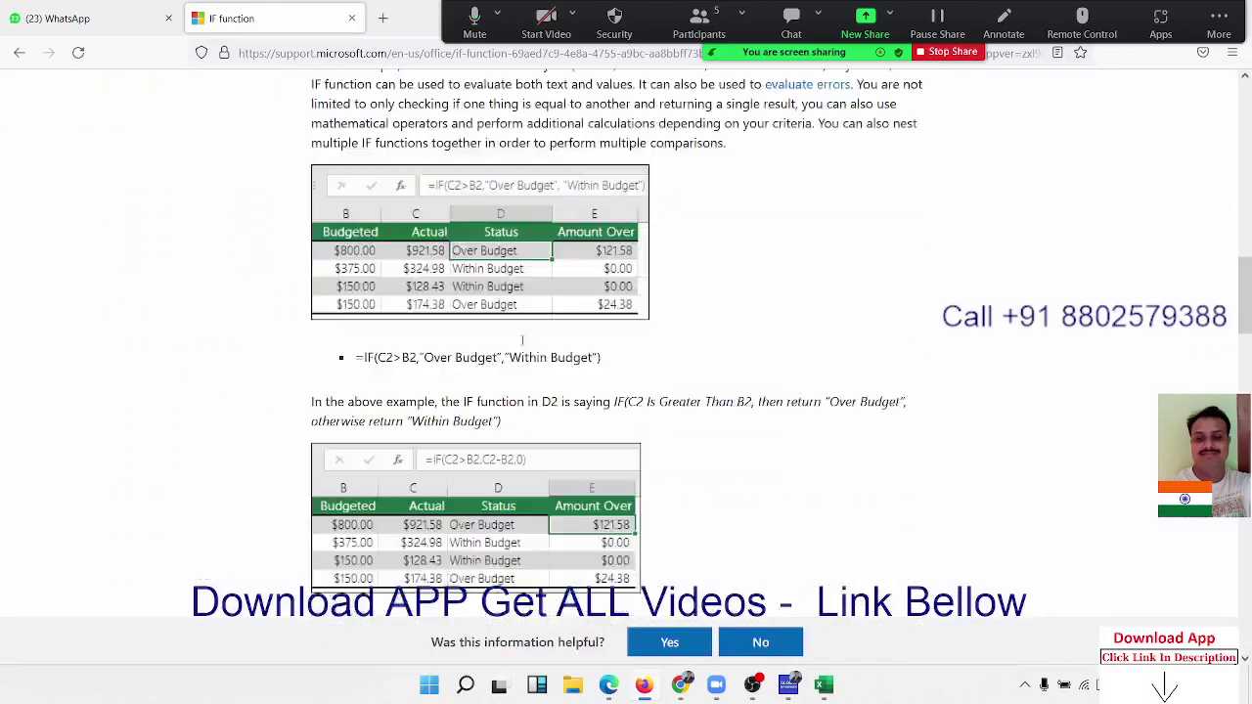
pyautogui.scroll(-4, 521, 350)
pyautogui.scroll(-4, 523, 344)
pyautogui.scroll(-2, 526, 341)
pyautogui.scroll(-3, 525, 342)
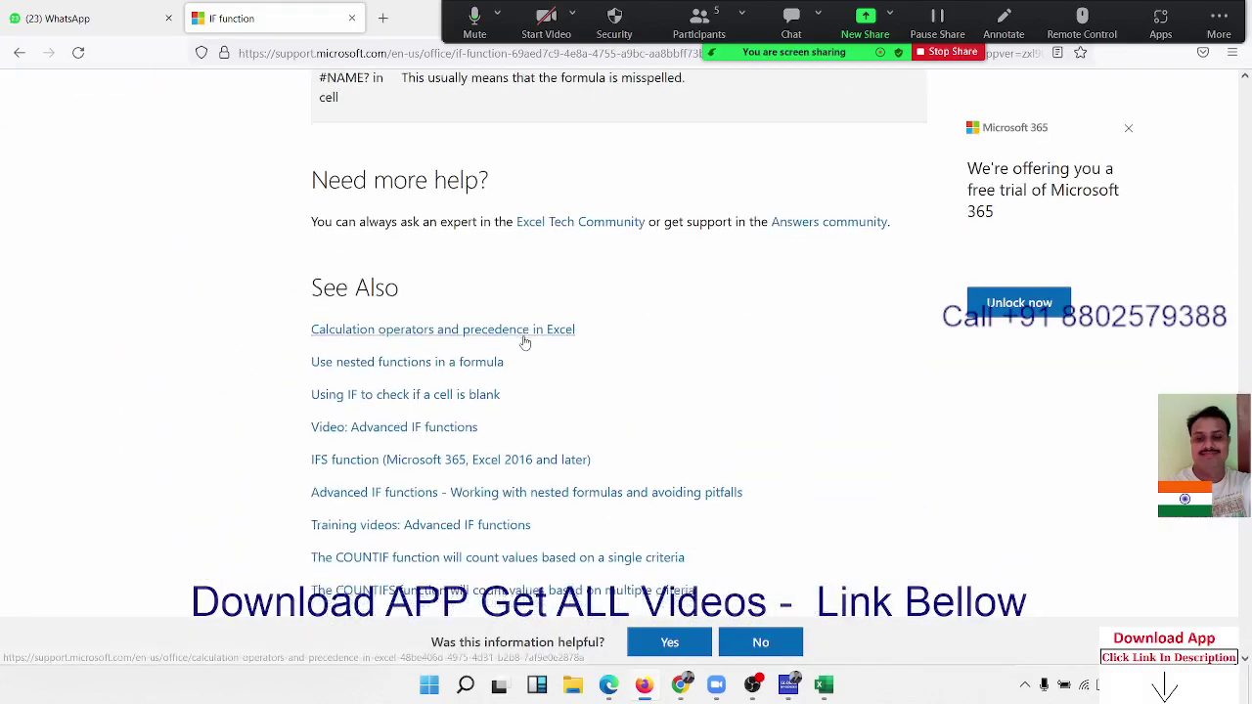
pyautogui.scroll(-4, 525, 342)
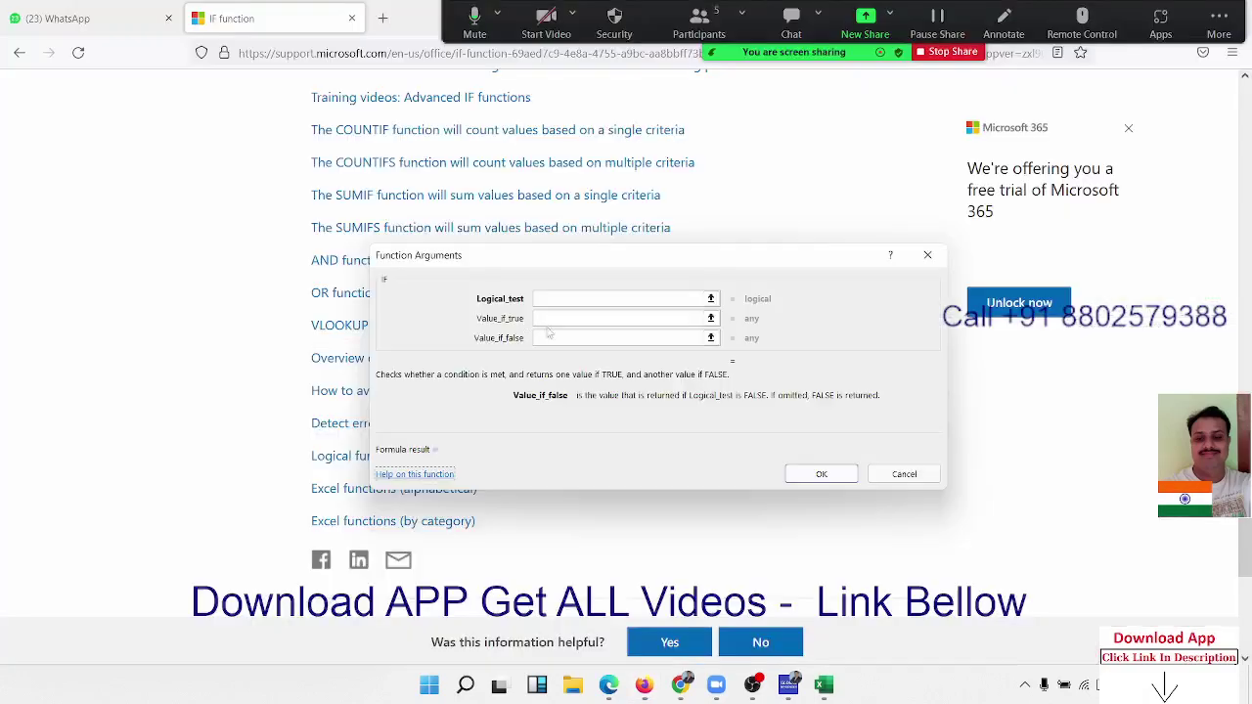
pyautogui.click(886, 475)
# Return to Excel and enter =IF( in C2 using the autocomplete
pyautogui.hotkey('alt', 'Tab')
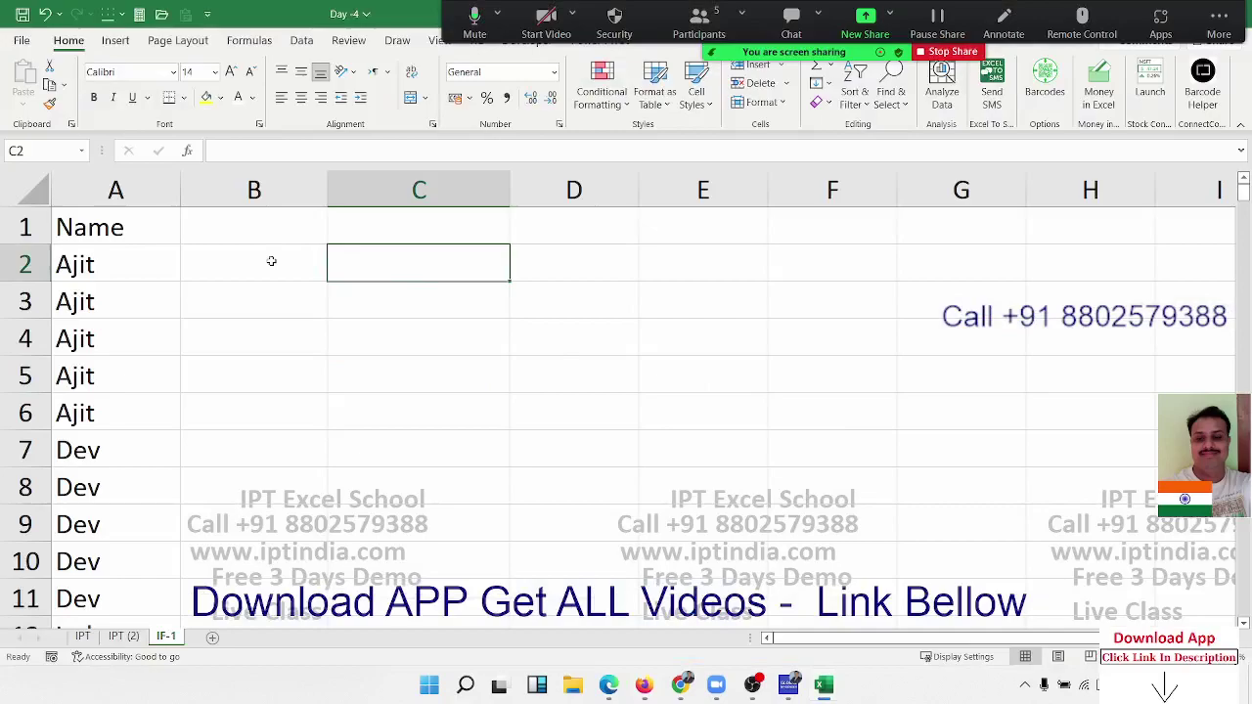
pyautogui.write('=if')
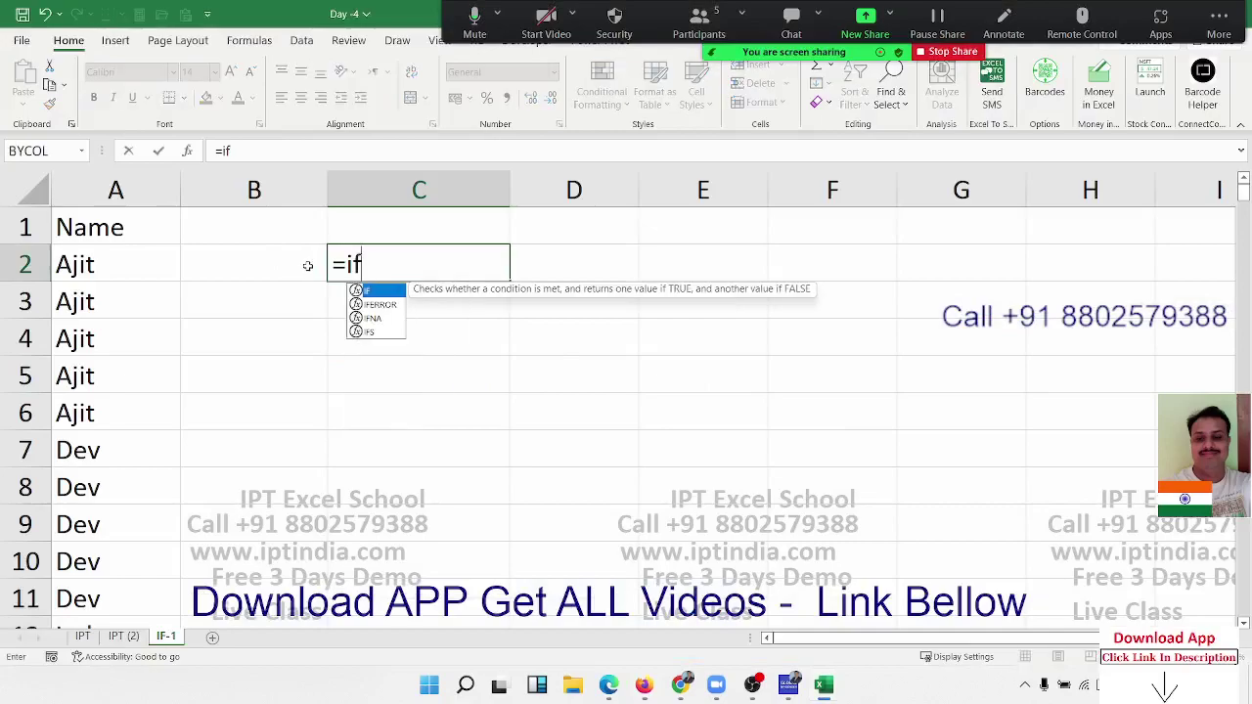
pyautogui.press('Tab')
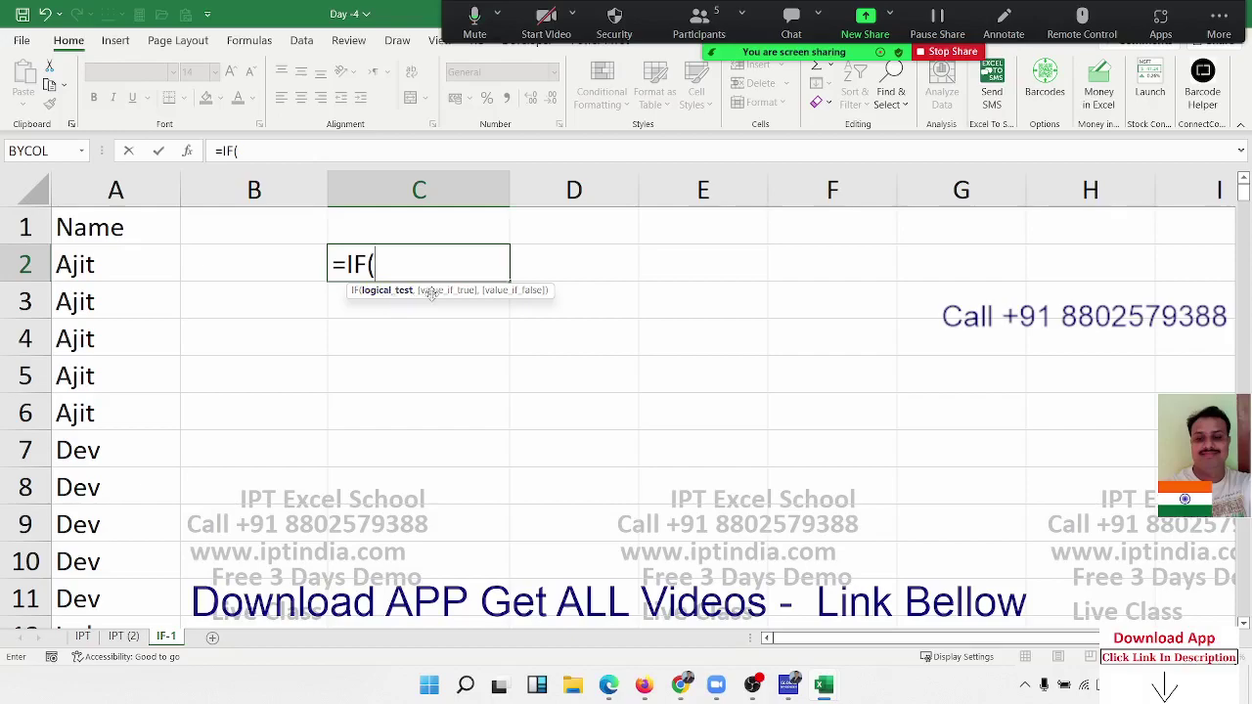
# Complete the trial formula =IF(B2>0,) in C2 and recommit it, showing FALSE
pyautogui.press('Return')
pyautogui.press('Return')
pyautogui.press('Return')
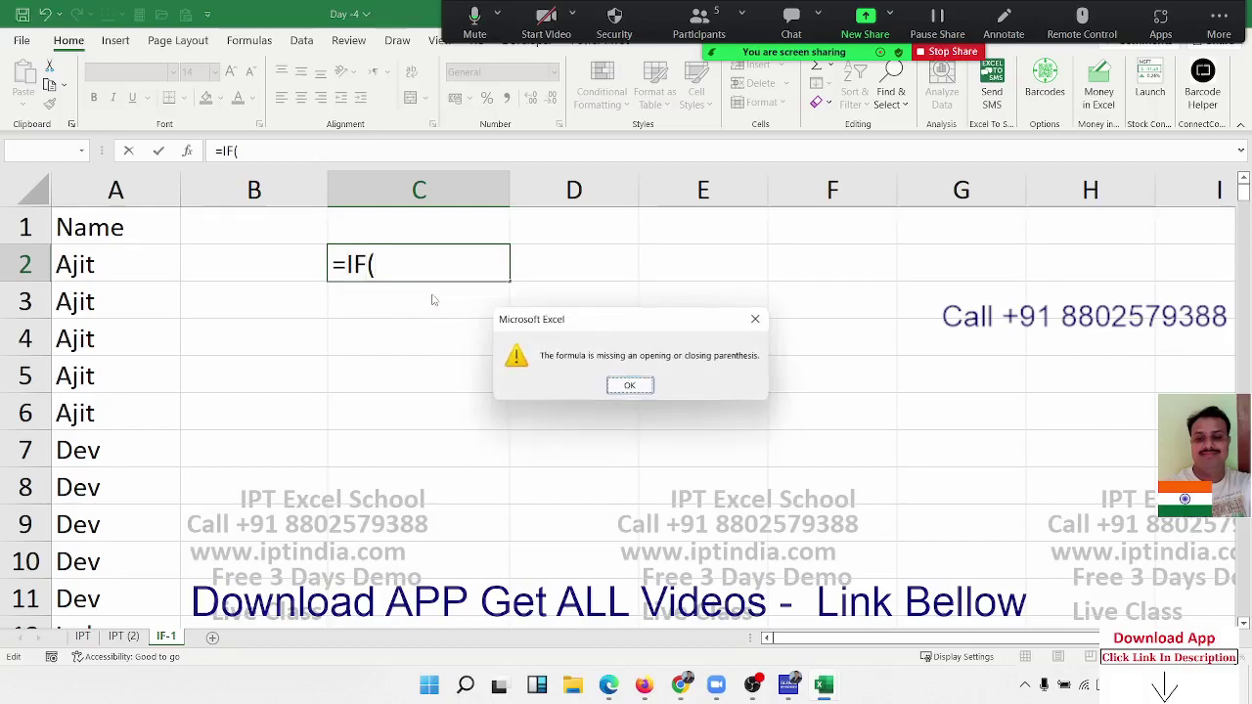
pyautogui.press('Return')
pyautogui.press('Return')
pyautogui.press('Return')
pyautogui.press('Return')
pyautogui.press('Return')
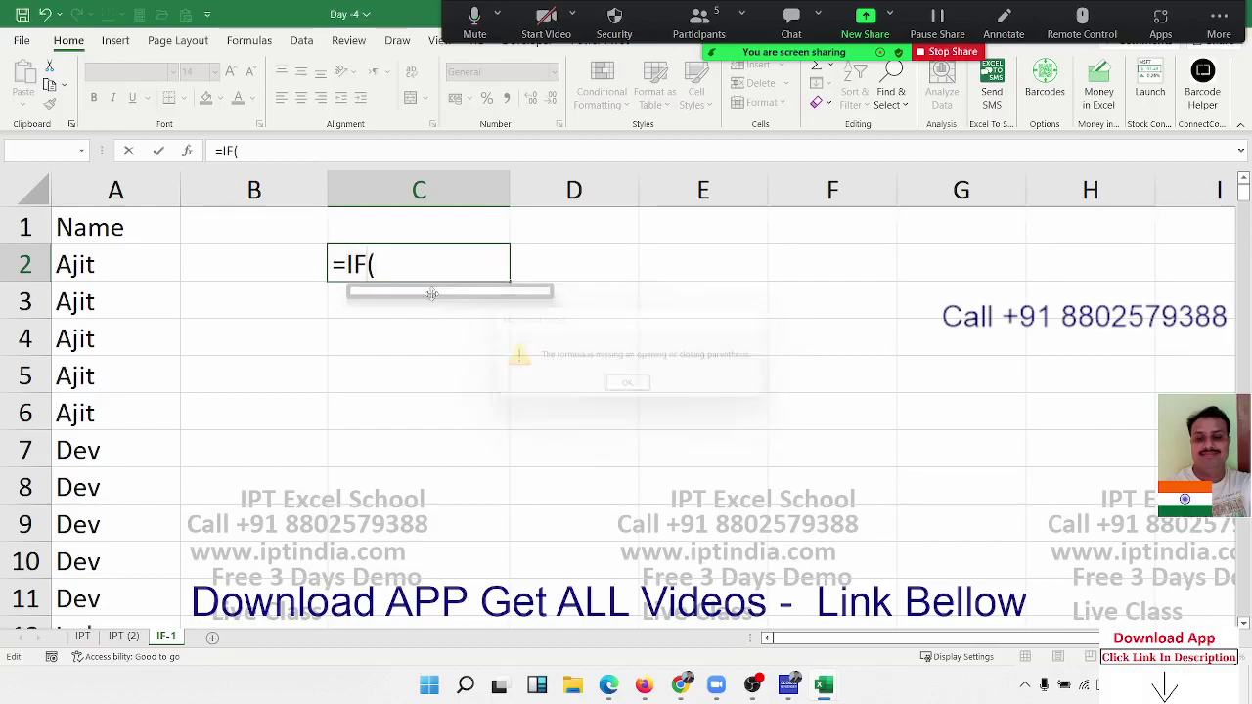
pyautogui.press('End')
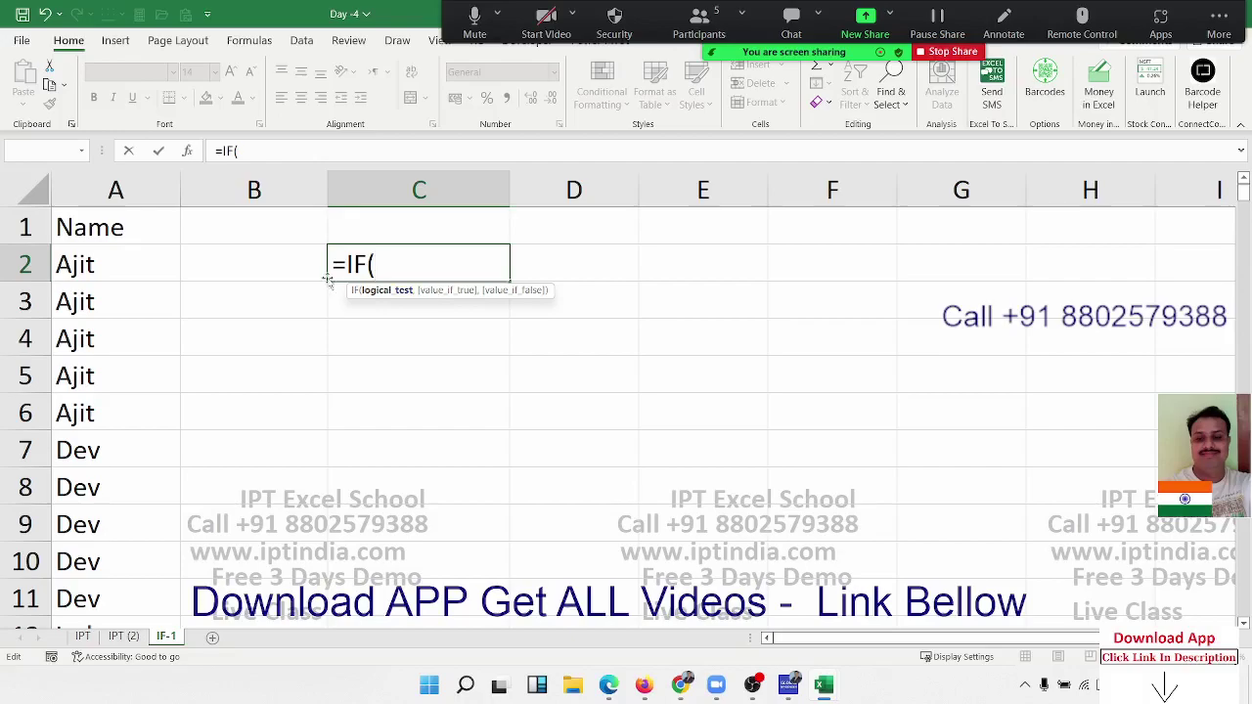
pyautogui.click(306, 261)
pyautogui.write('>')
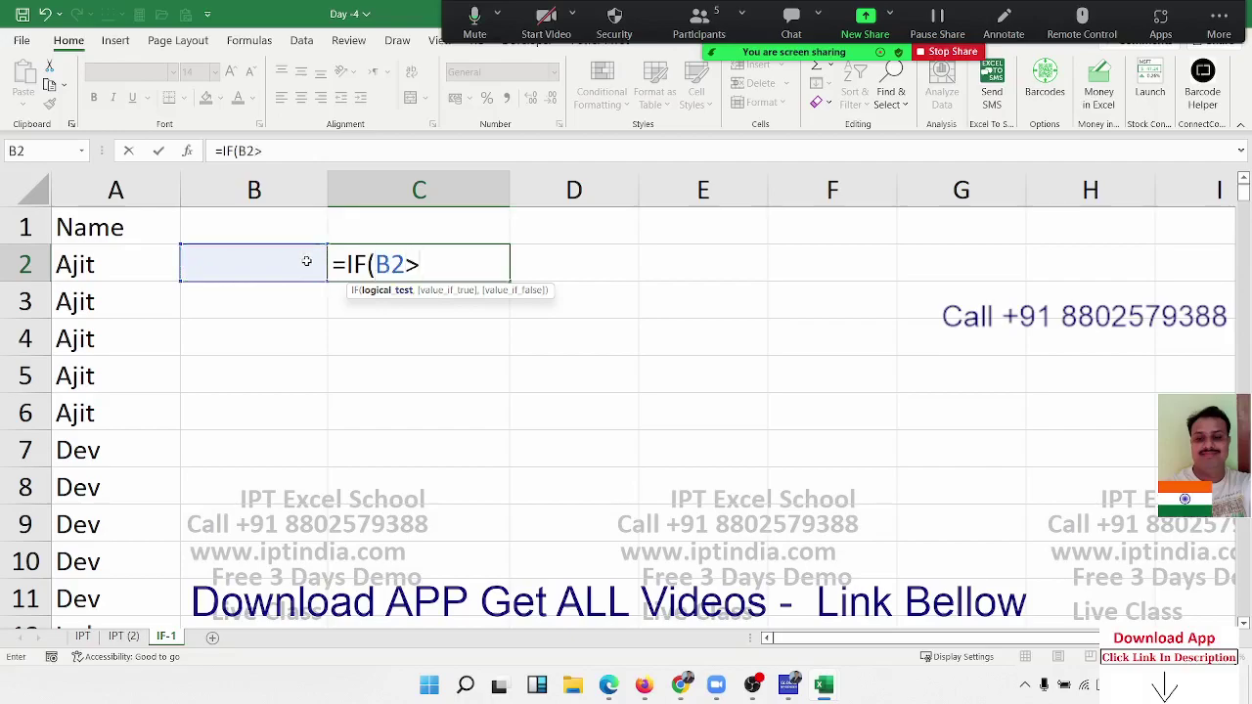
pyautogui.write('0')
pyautogui.write(',')
pyautogui.press('Return')
pyautogui.press('Up')
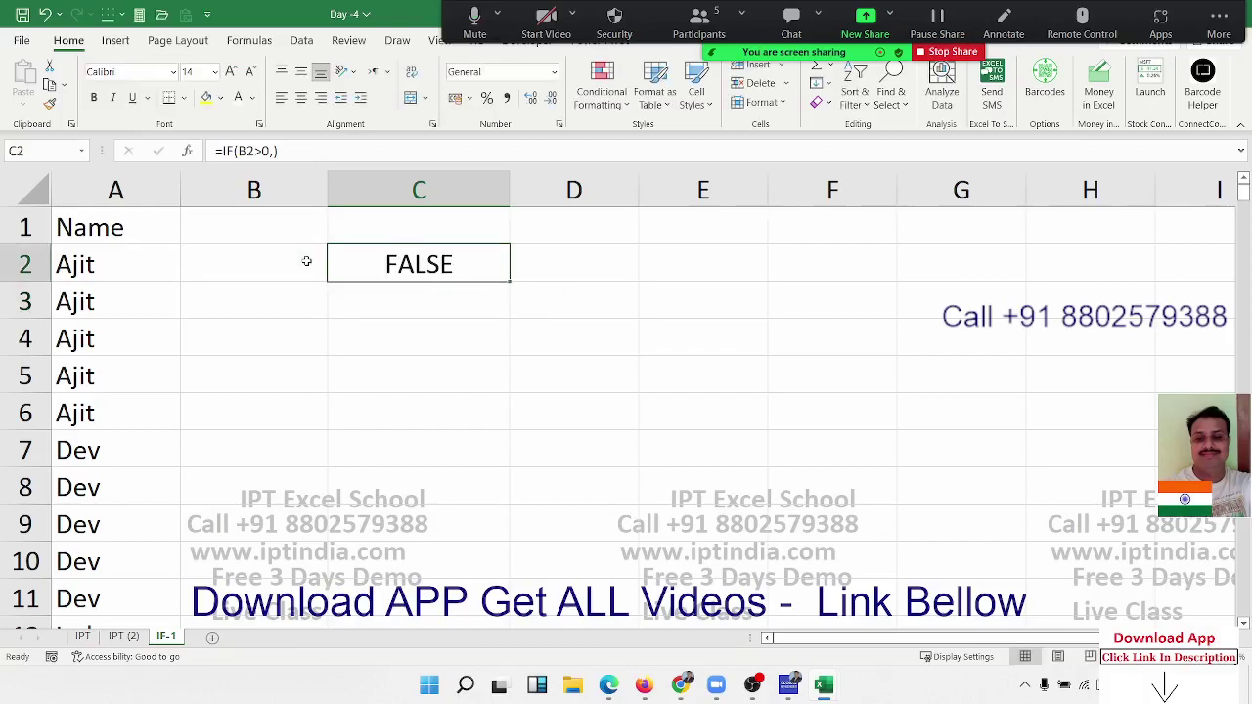
pyautogui.press('F2')
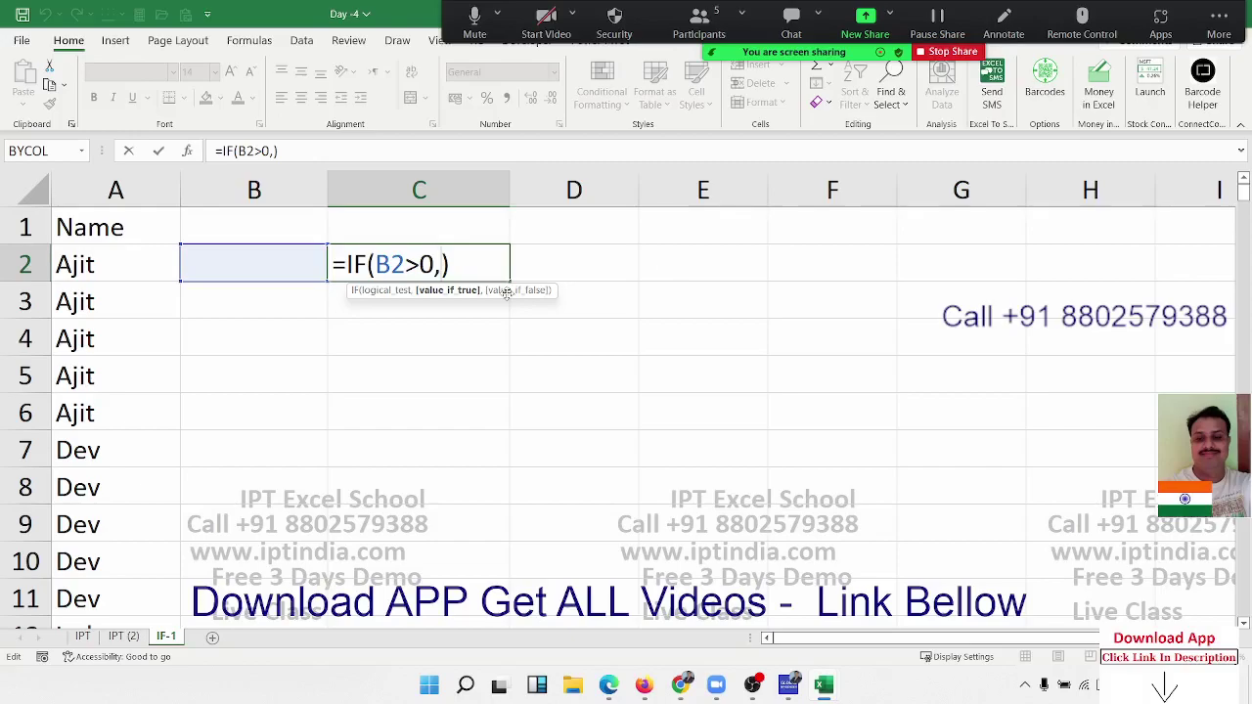
pyautogui.hotkey('ctrl', 'Return')
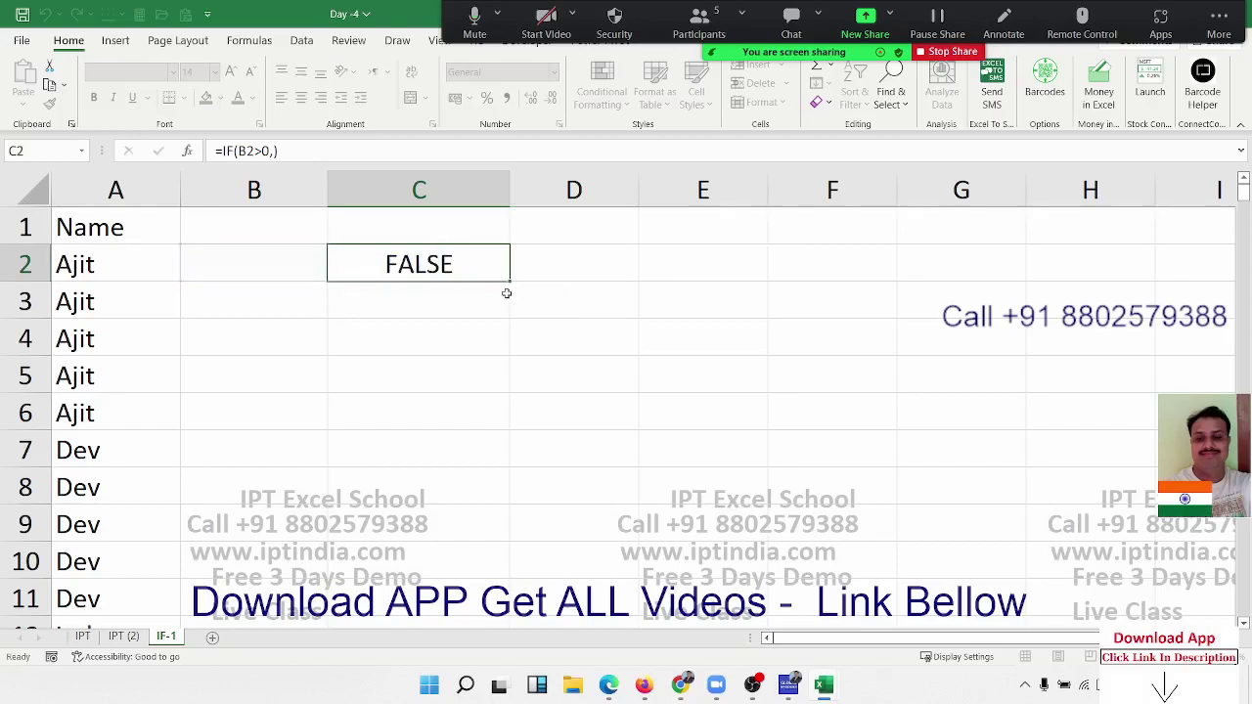
pyautogui.press('Delete')
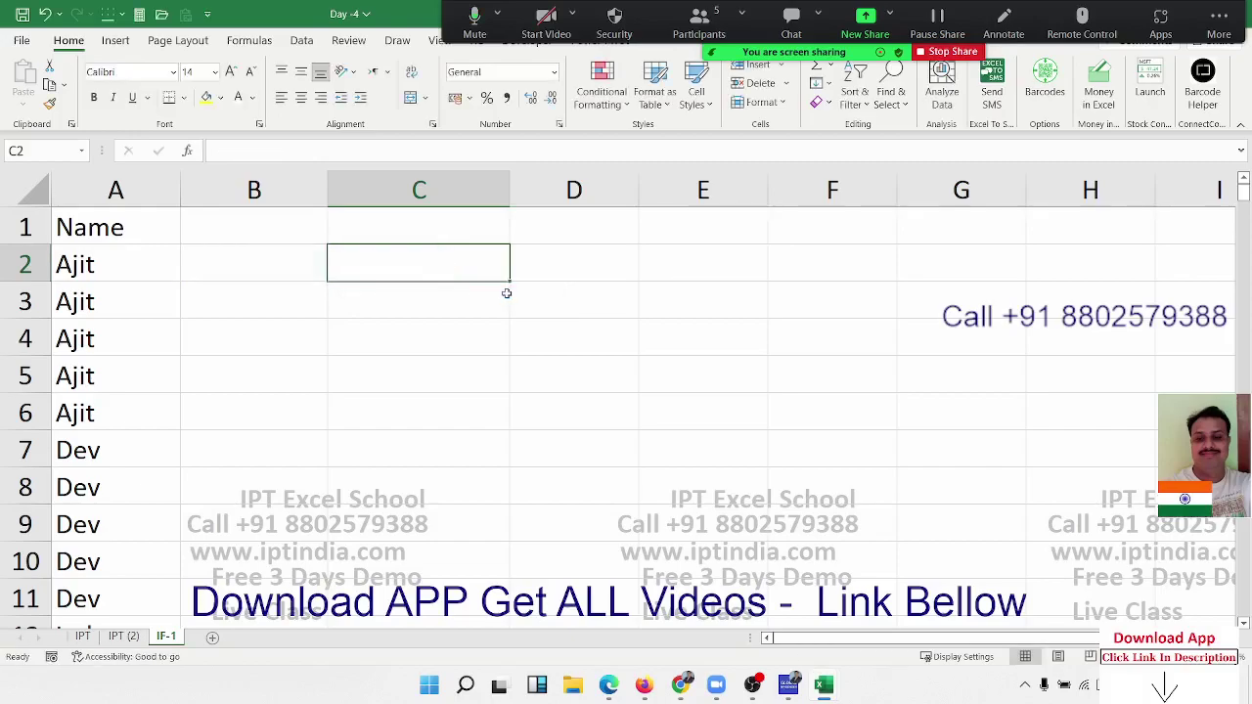
pyautogui.write('v')
pyautogui.press('BackSpace')
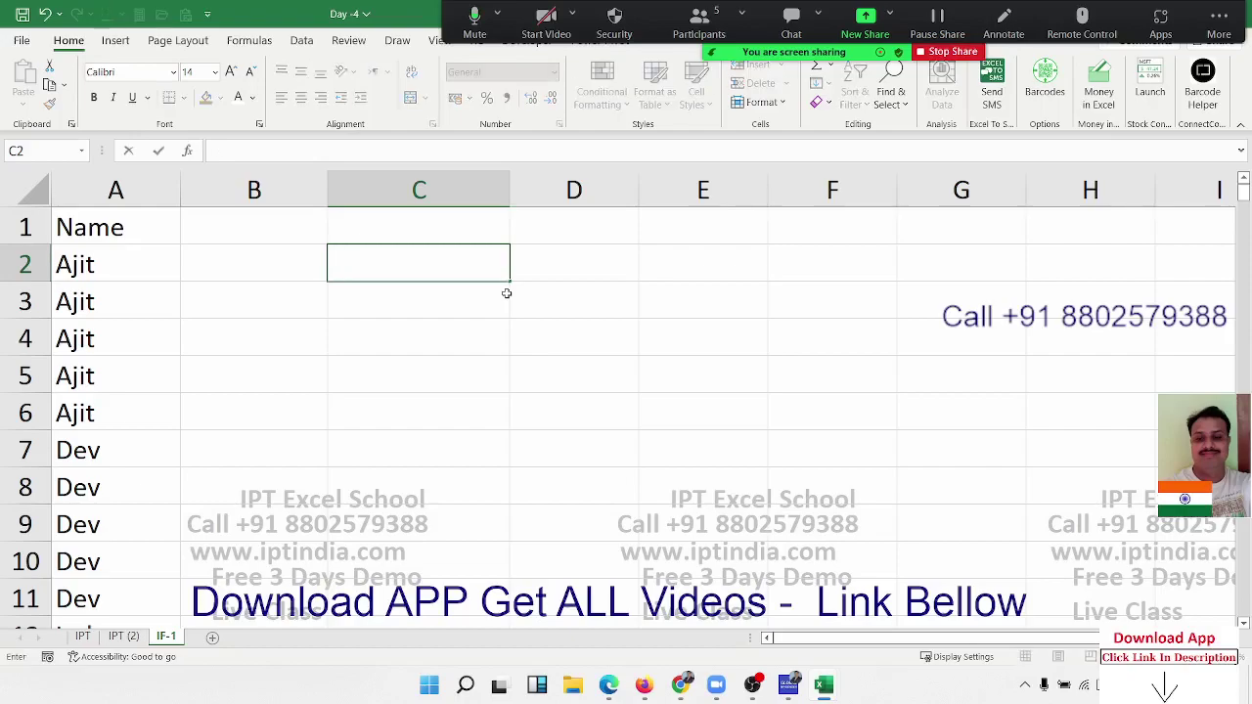
pyautogui.write('=vl')
pyautogui.press('Escape')
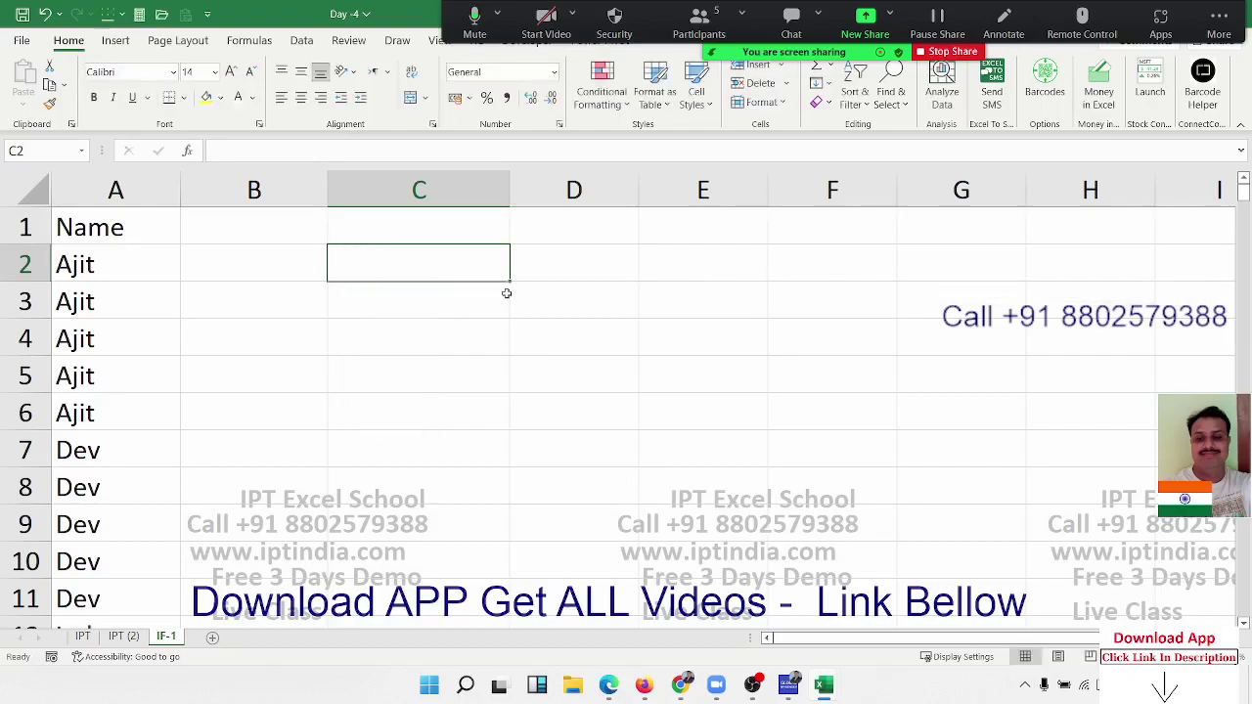
pyautogui.write('=hl')
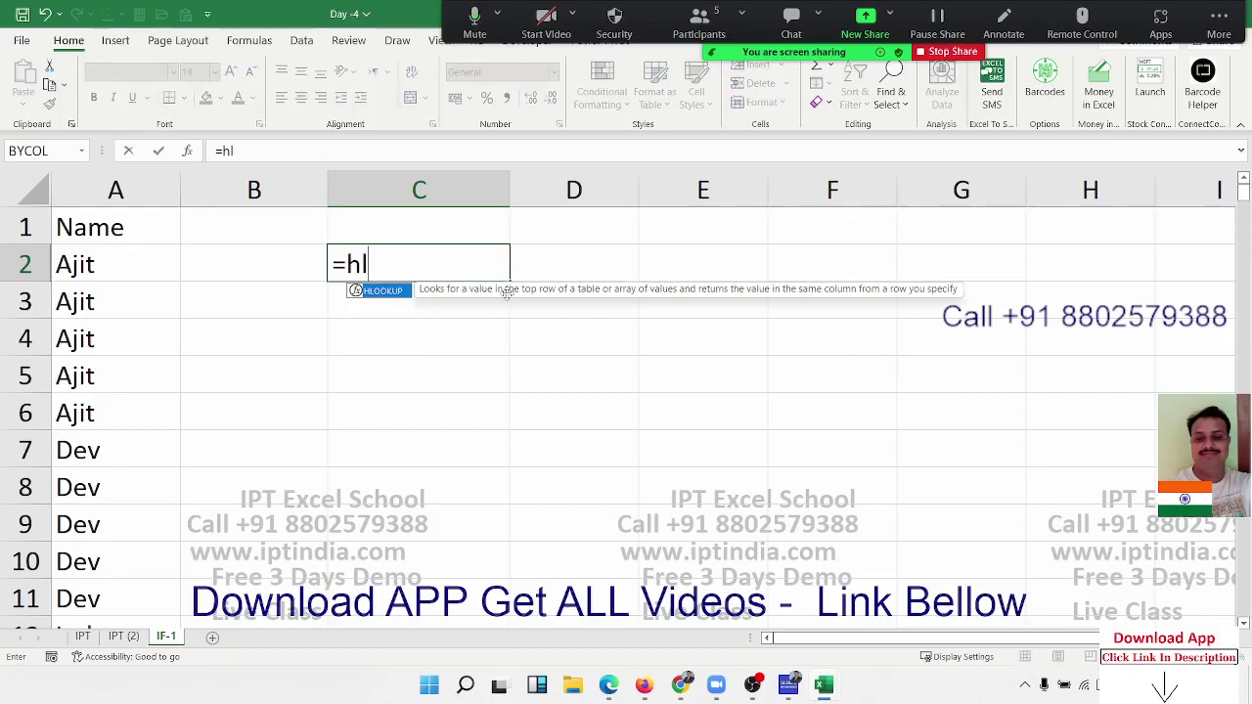
pyautogui.press('Escape')
pyautogui.press('Escape')
pyautogui.press('Left')
pyautogui.press('Left')
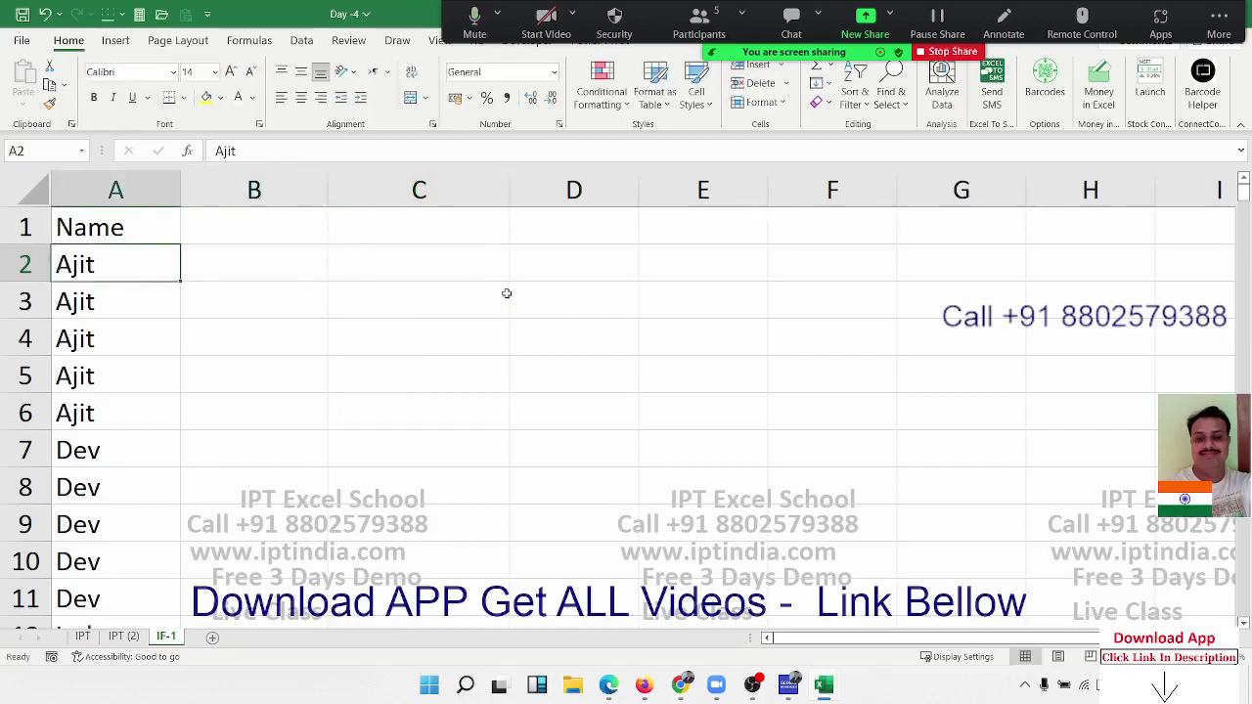
pyautogui.press('Right')
pyautogui.press('Left')
pyautogui.hotkey('ctrl', 'Down')
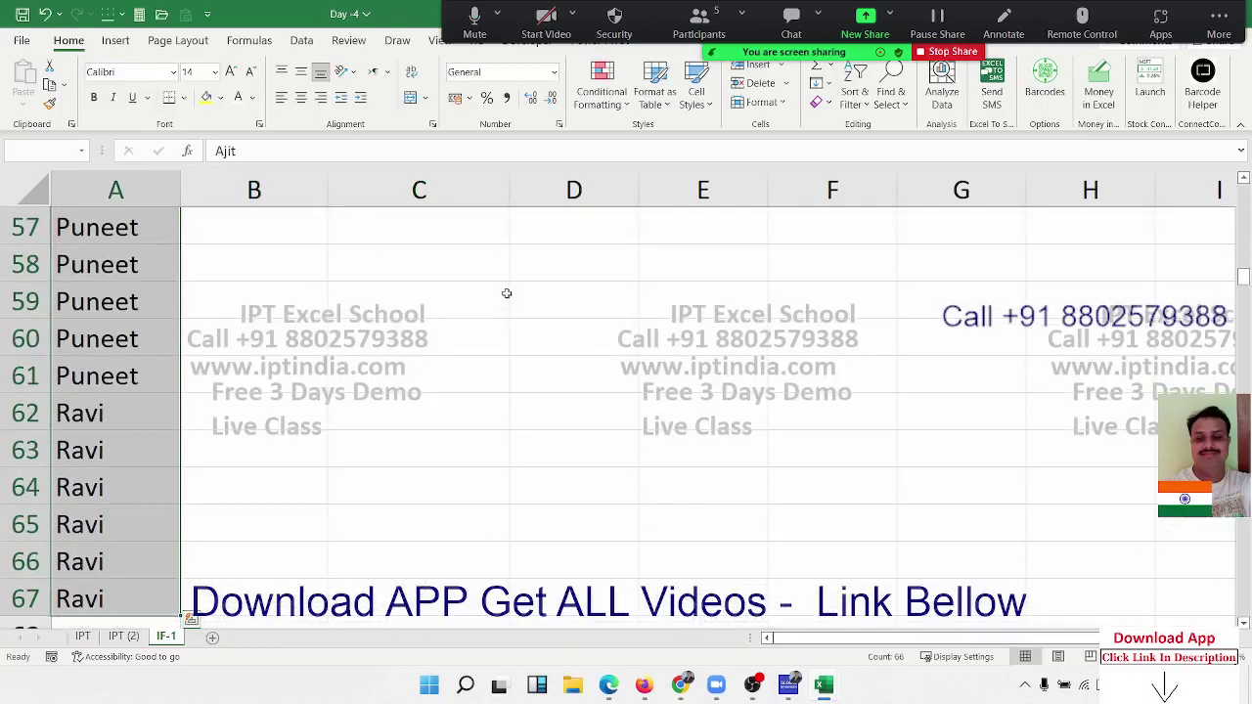
pyautogui.hotkey('ctrl', 'Up')
pyautogui.press('Right')
pyautogui.press('Down')
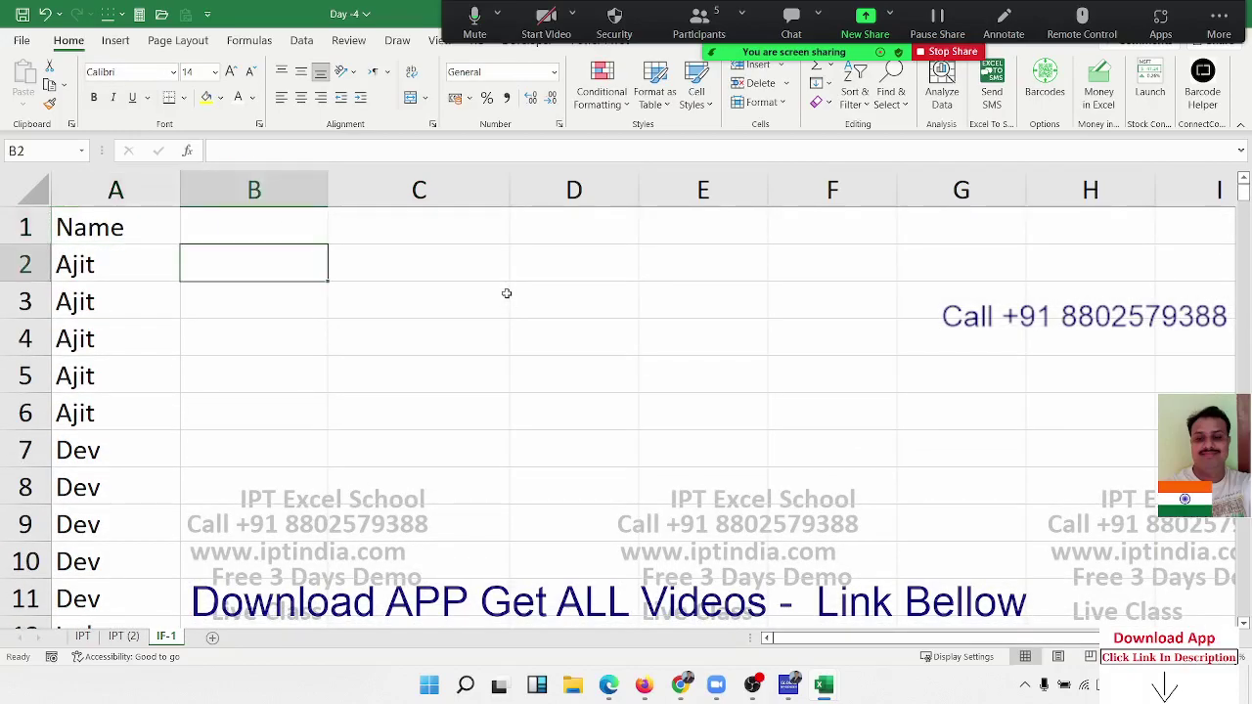
# Enter =IF(A2=A1,"D","U") in B2, which shows U, and review its cell references
pyautogui.write('=if(')
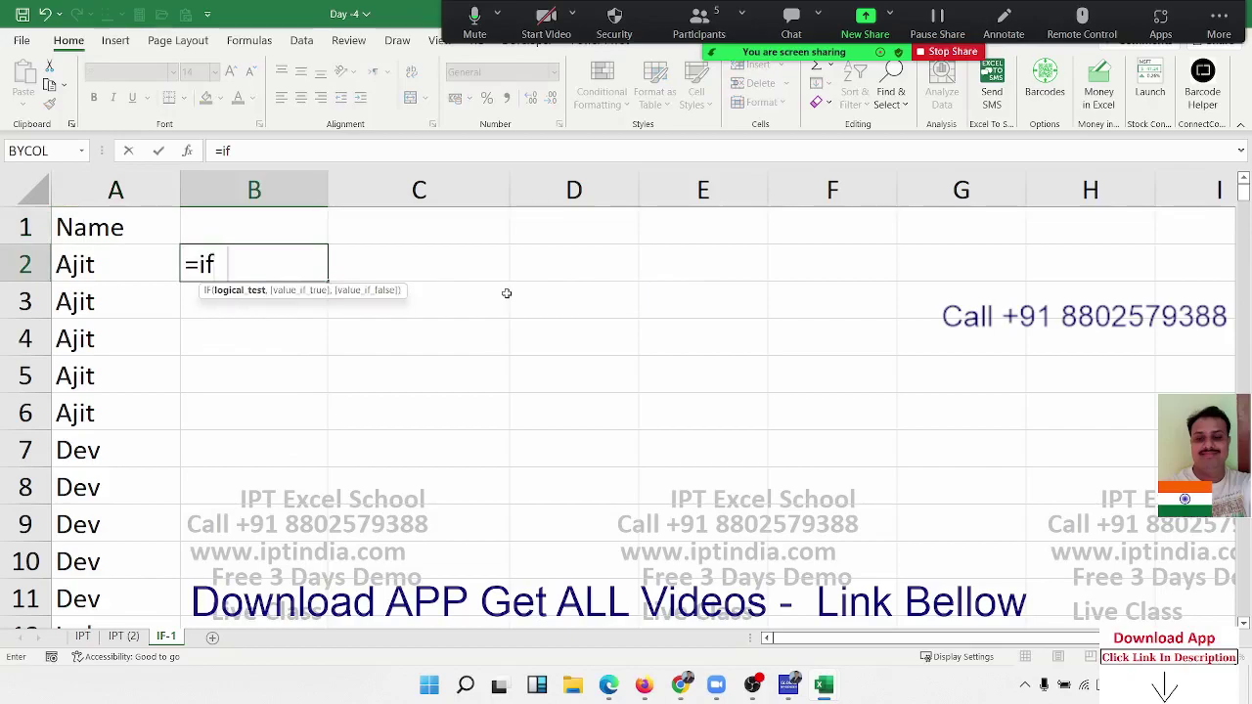
pyautogui.click(112, 277)
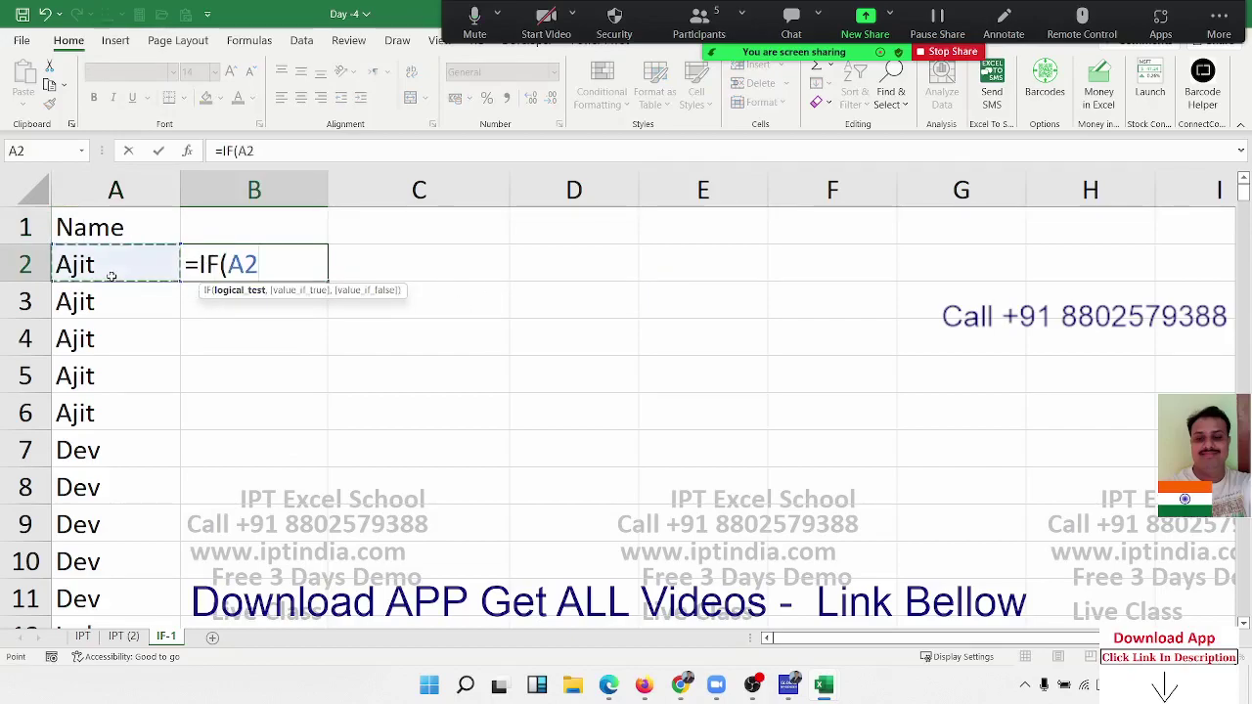
pyautogui.write('=')
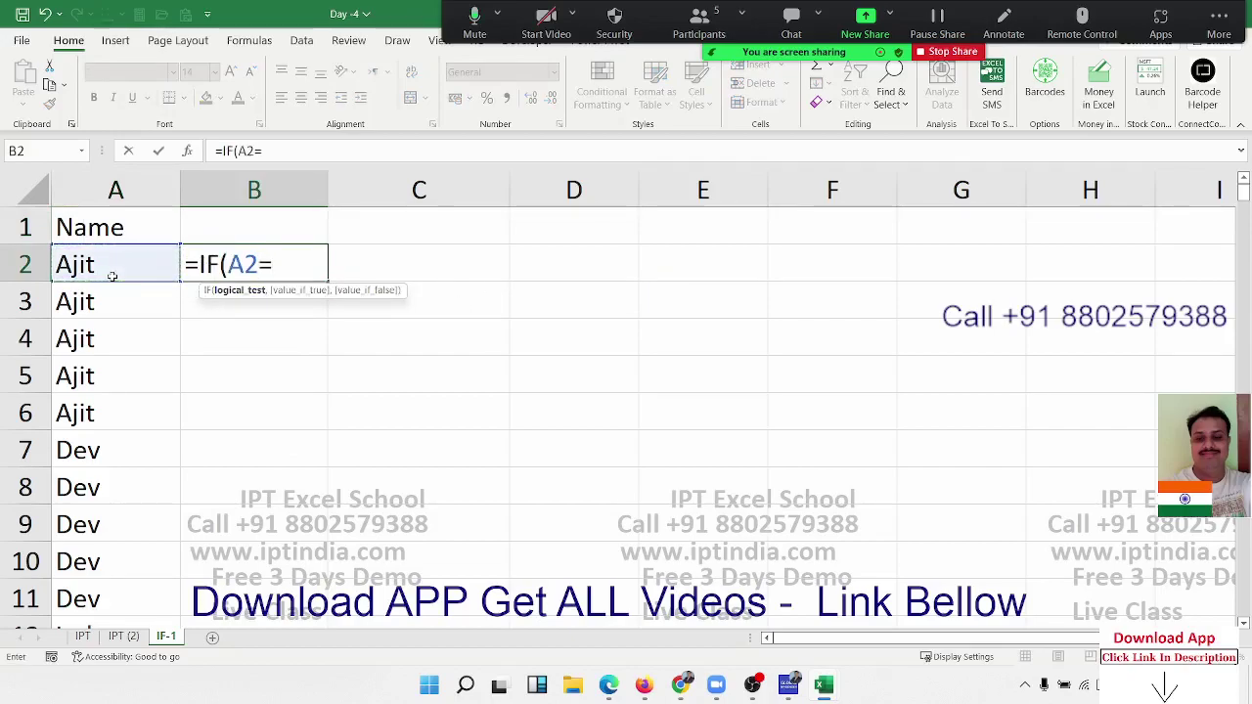
pyautogui.click(117, 228)
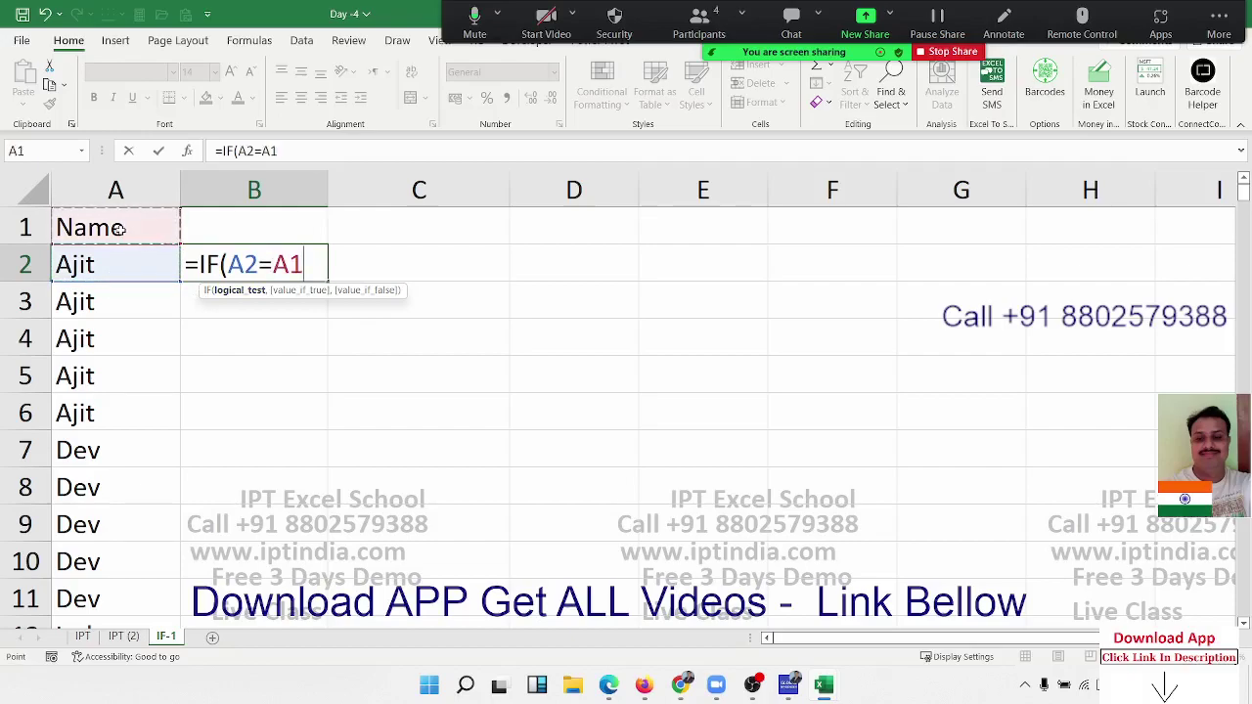
pyautogui.write(',"')
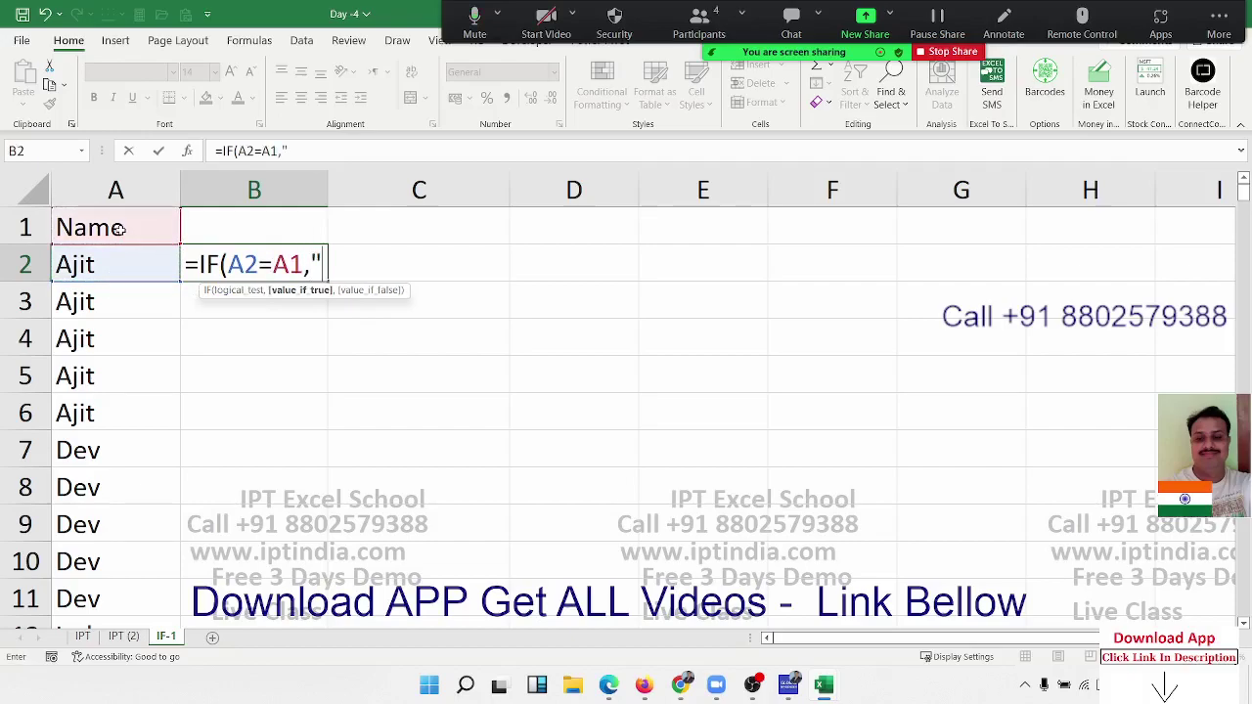
pyautogui.write('D"')
pyautogui.write(',')
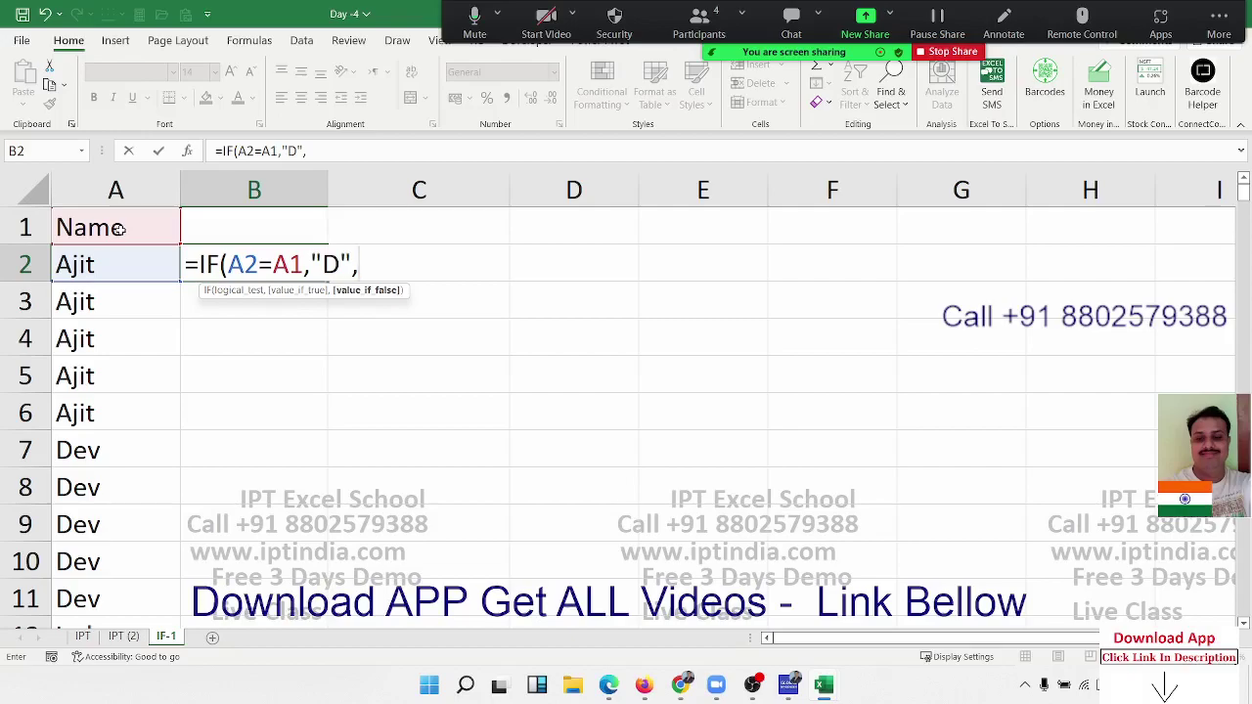
pyautogui.write('"U')
pyautogui.write('")')
pyautogui.press('Return')
pyautogui.press('Up')
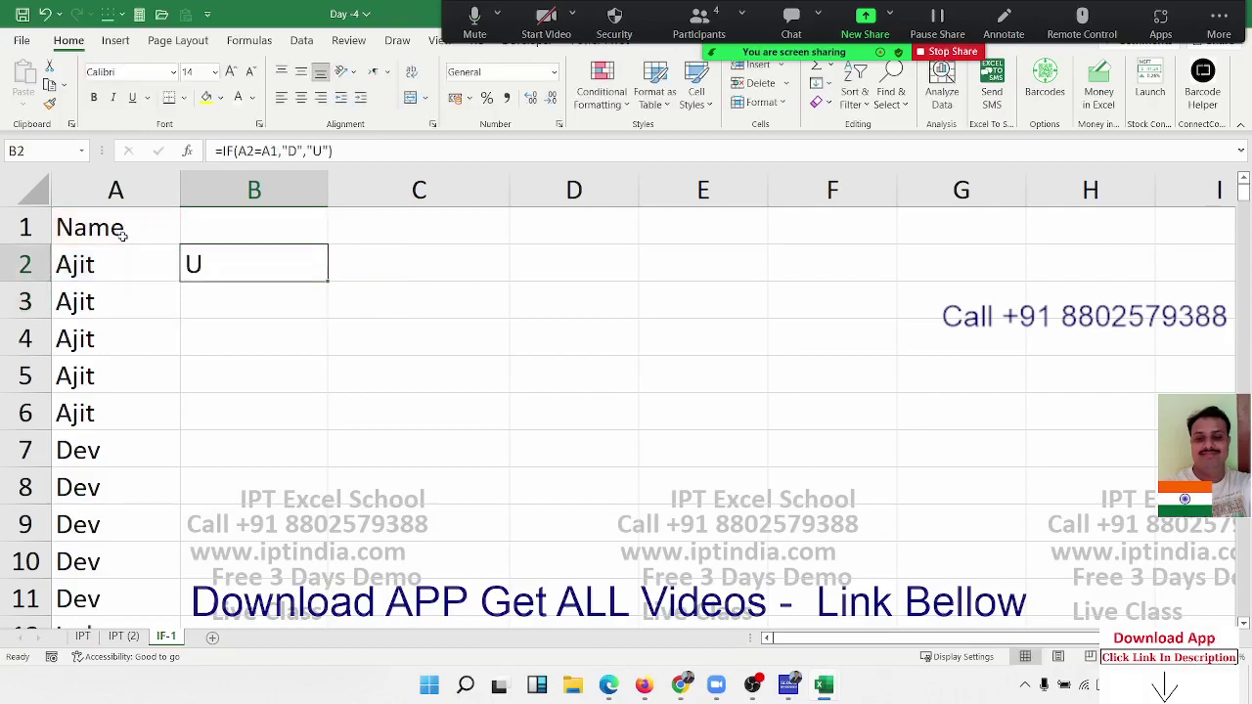
pyautogui.doubleClick(198, 259)
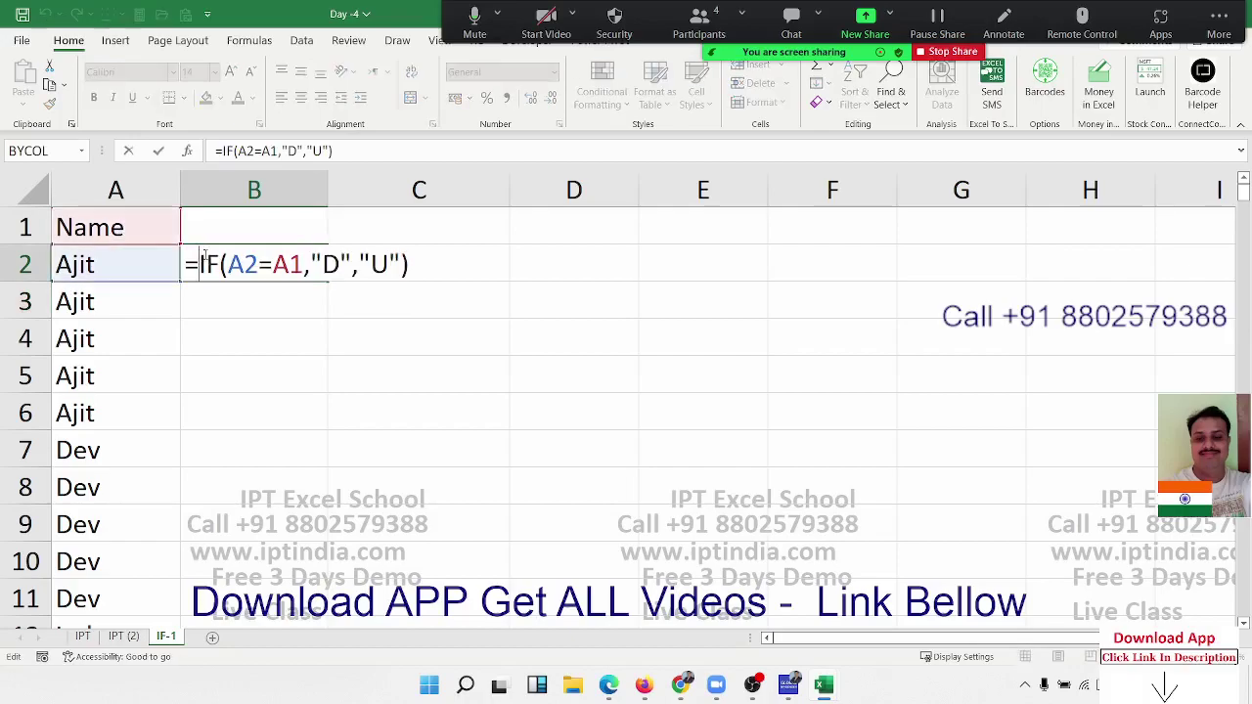
pyautogui.press('Escape')
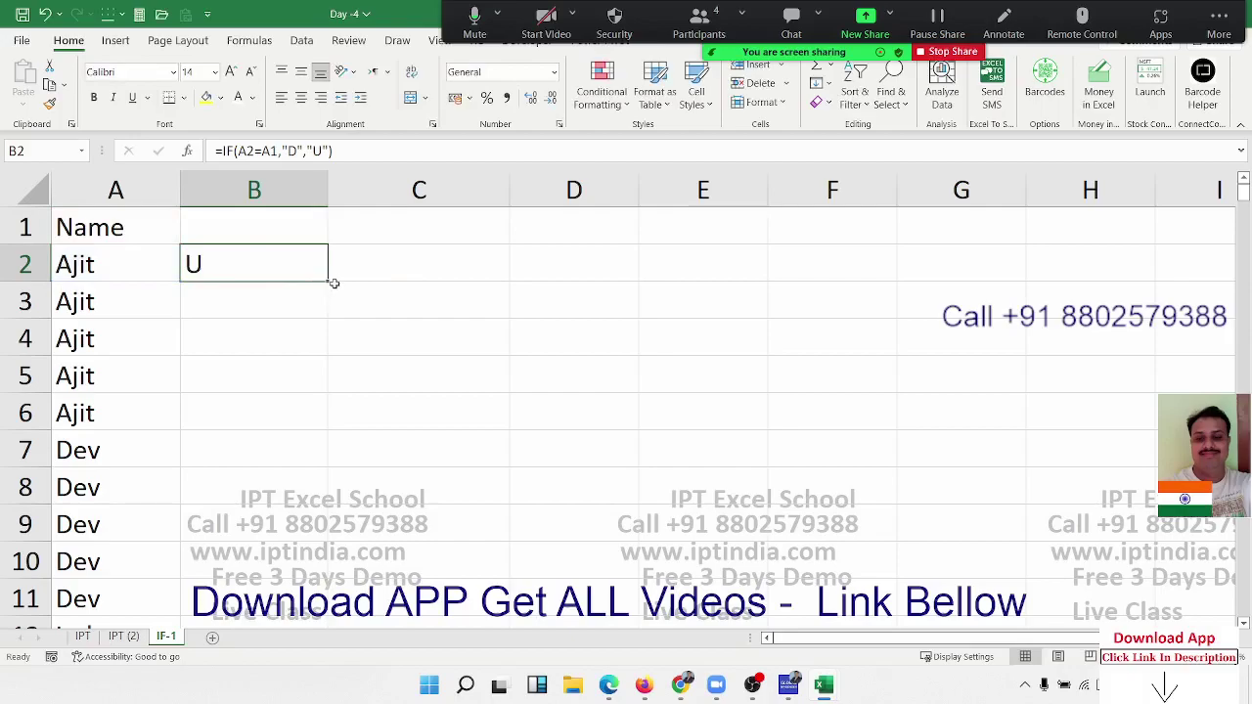
# Copy B2's formula into B3 and compare its A3/A2 references with B2's
pyautogui.moveTo(329, 282); pyautogui.dragTo(327, 315)
pyautogui.doubleClick(269, 299)
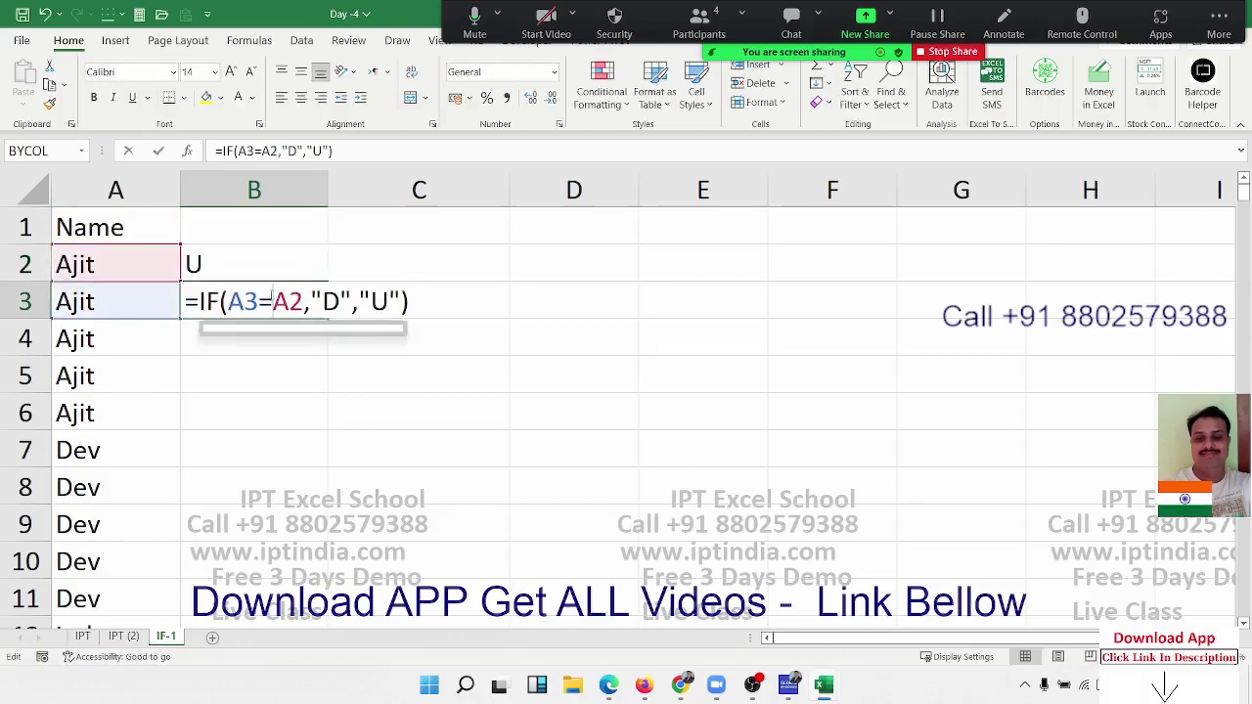
pyautogui.doubleClick(242, 302)
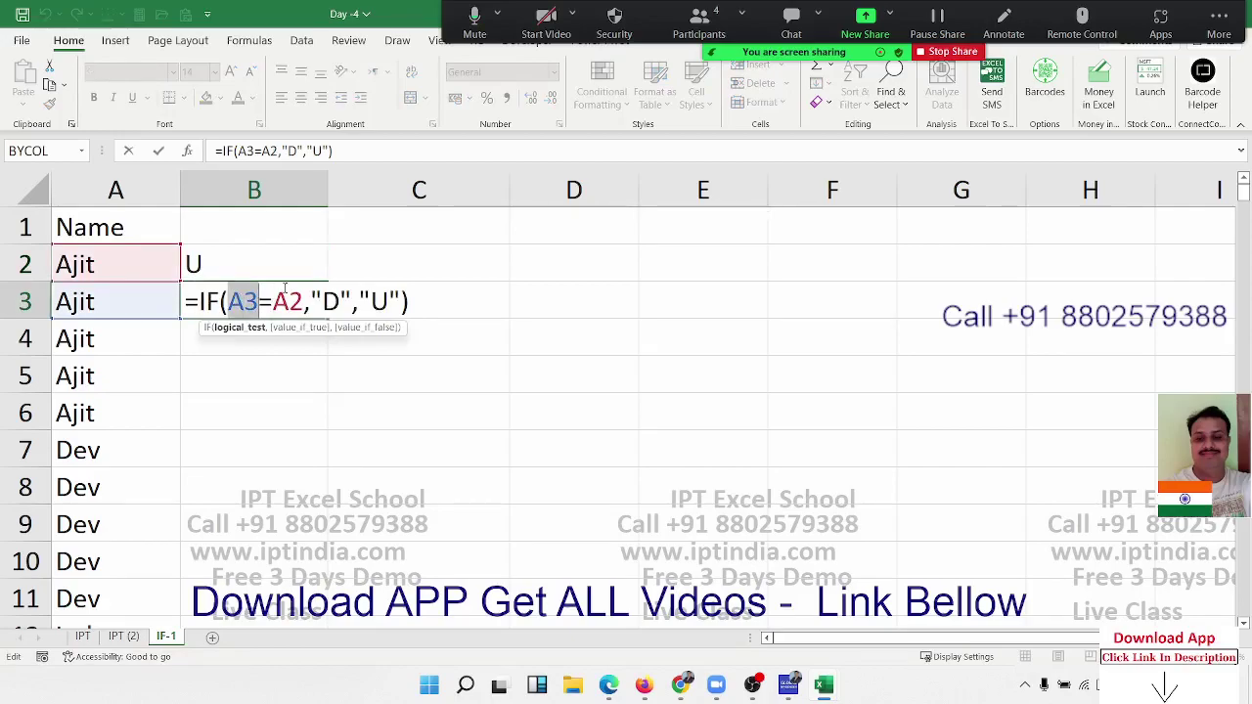
pyautogui.click(287, 301)
pyautogui.doubleClick(287, 301)
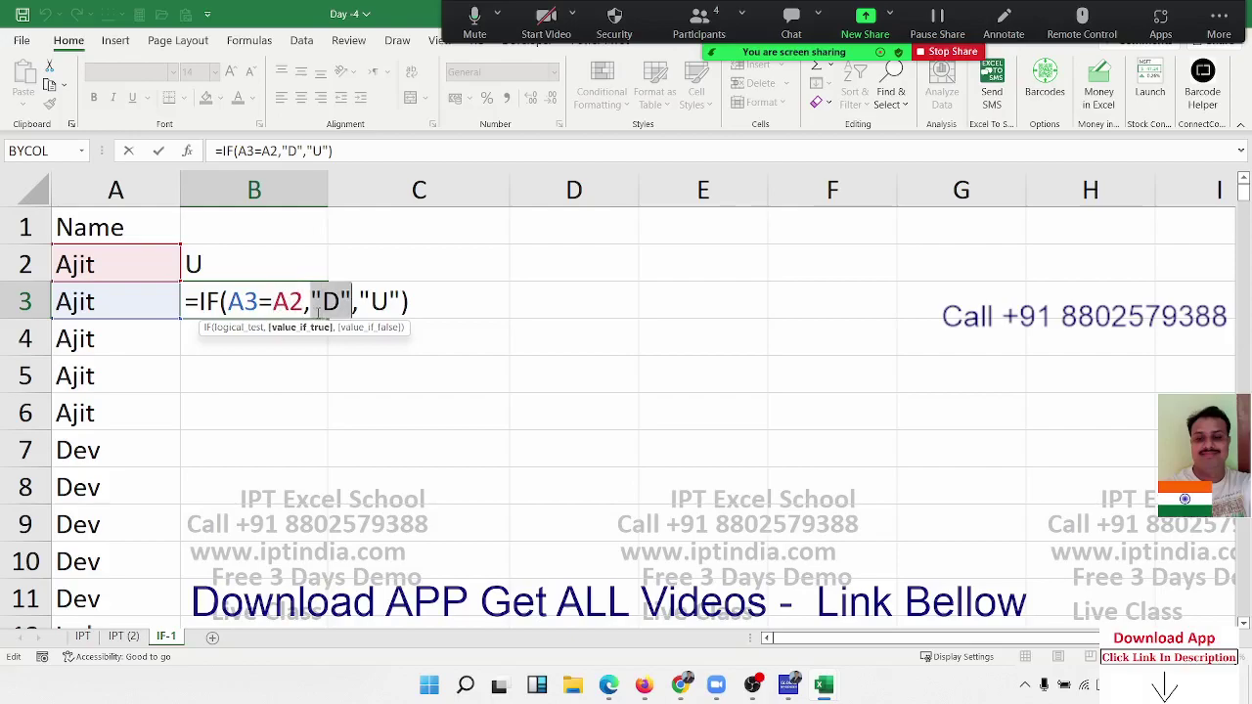
pyautogui.press('Escape')
pyautogui.doubleClick(231, 258)
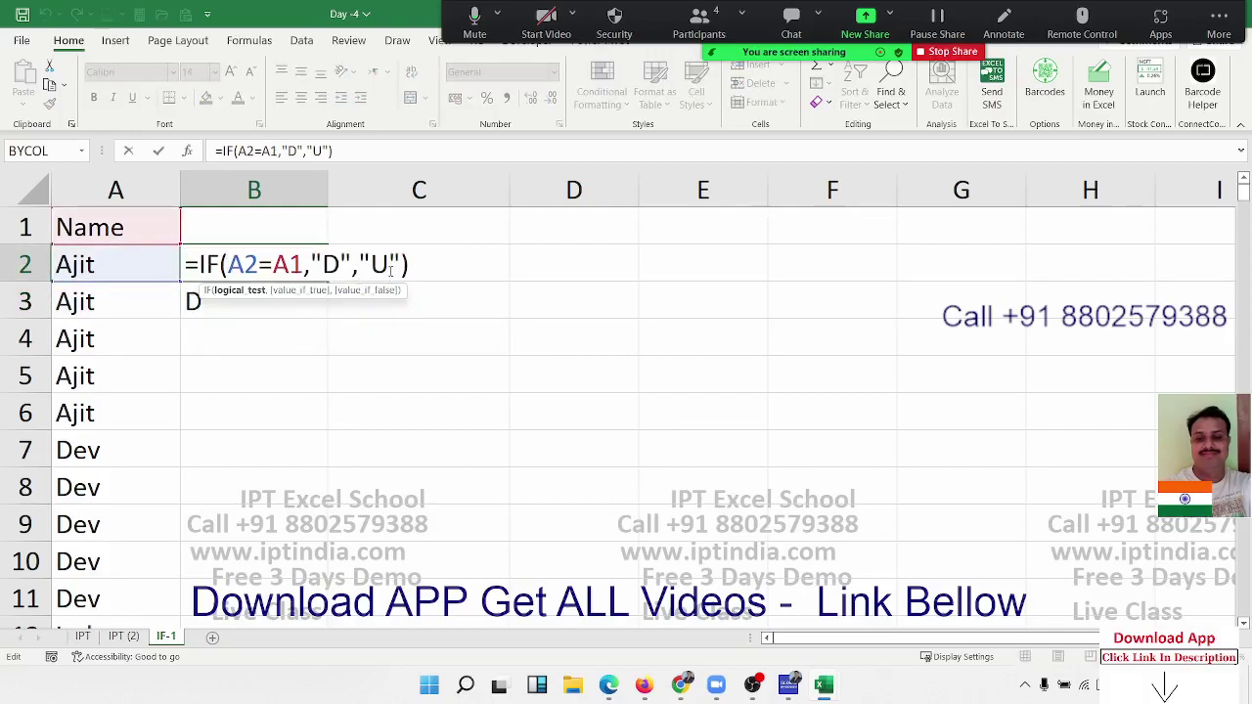
pyautogui.press('Escape')
# Fill the D/U formula down column B and inspect B7's =IF(A7=A6,"D","U") where a new name starts
pyautogui.click(284, 297)
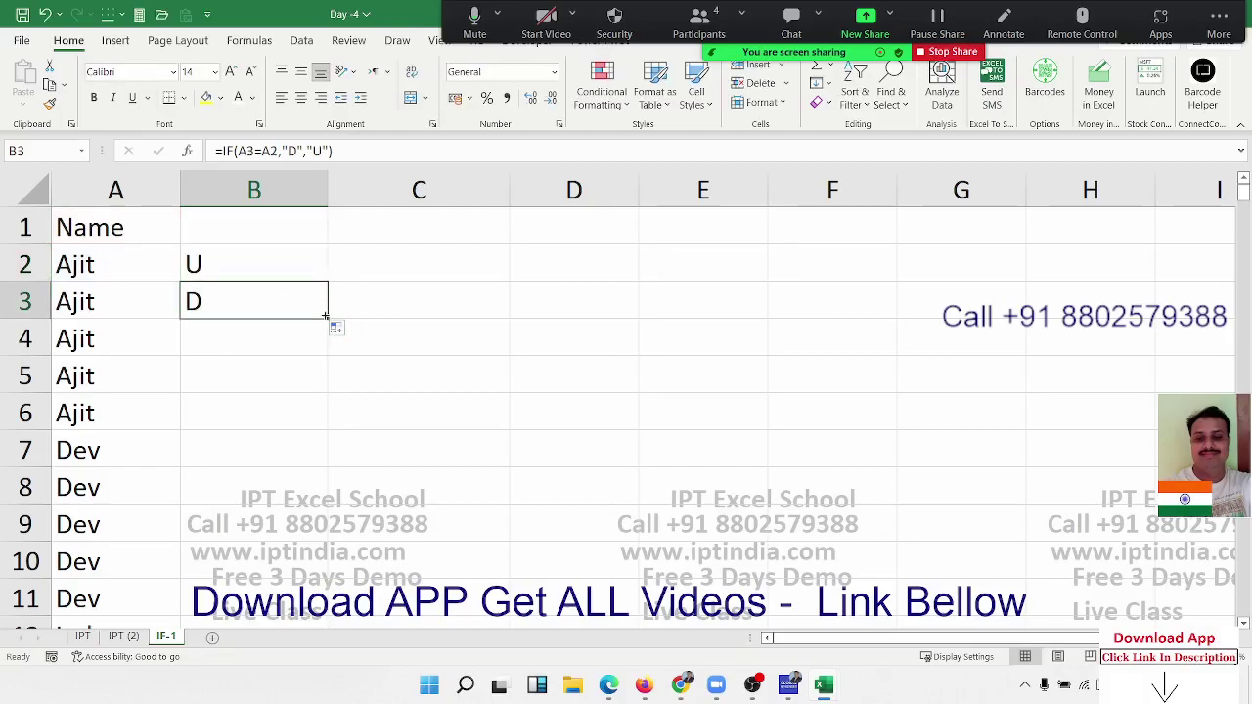
pyautogui.moveTo(325, 314); pyautogui.dragTo(324, 315)
pyautogui.doubleClick(325, 315)
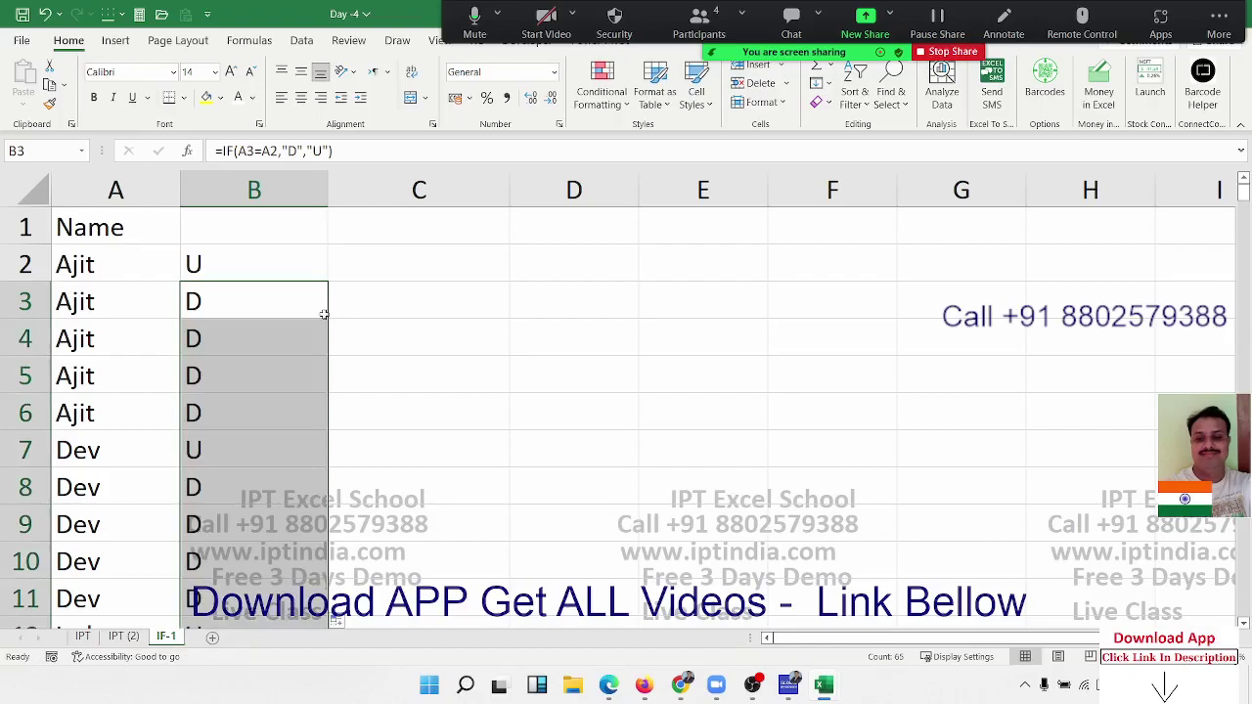
pyautogui.click(265, 343)
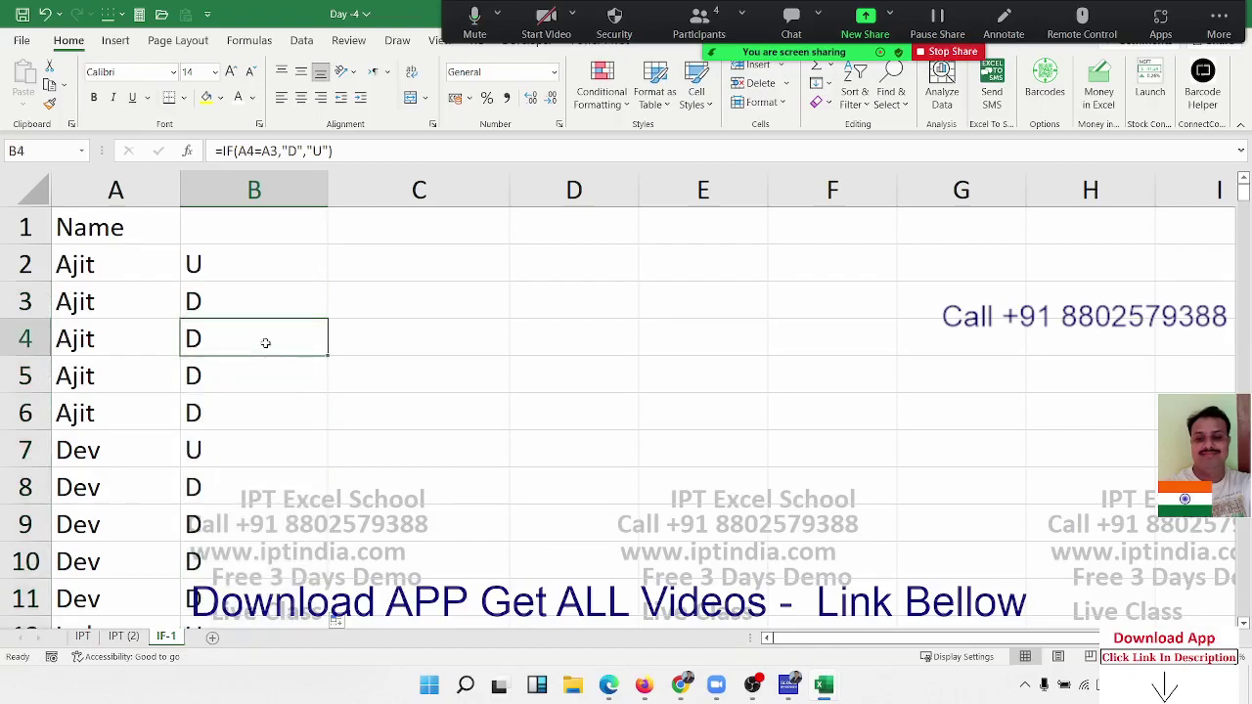
pyautogui.click(204, 446)
pyautogui.doubleClick(204, 446)
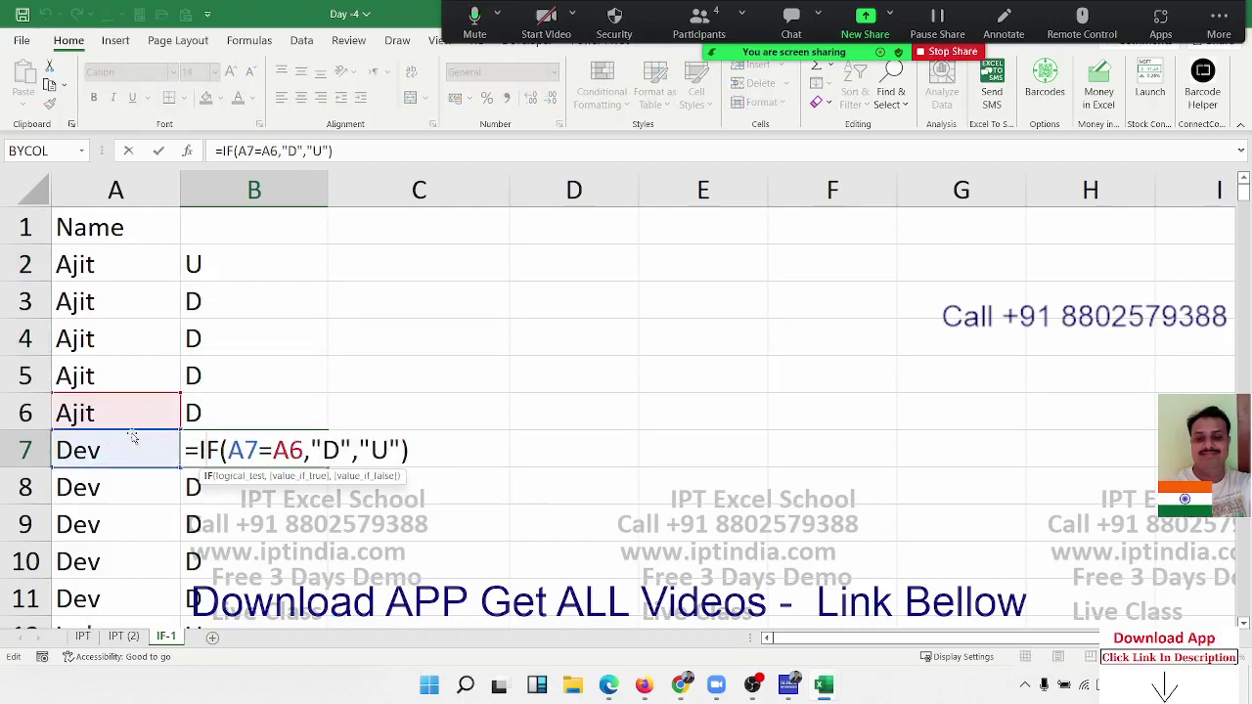
pyautogui.doubleClick(317, 449)
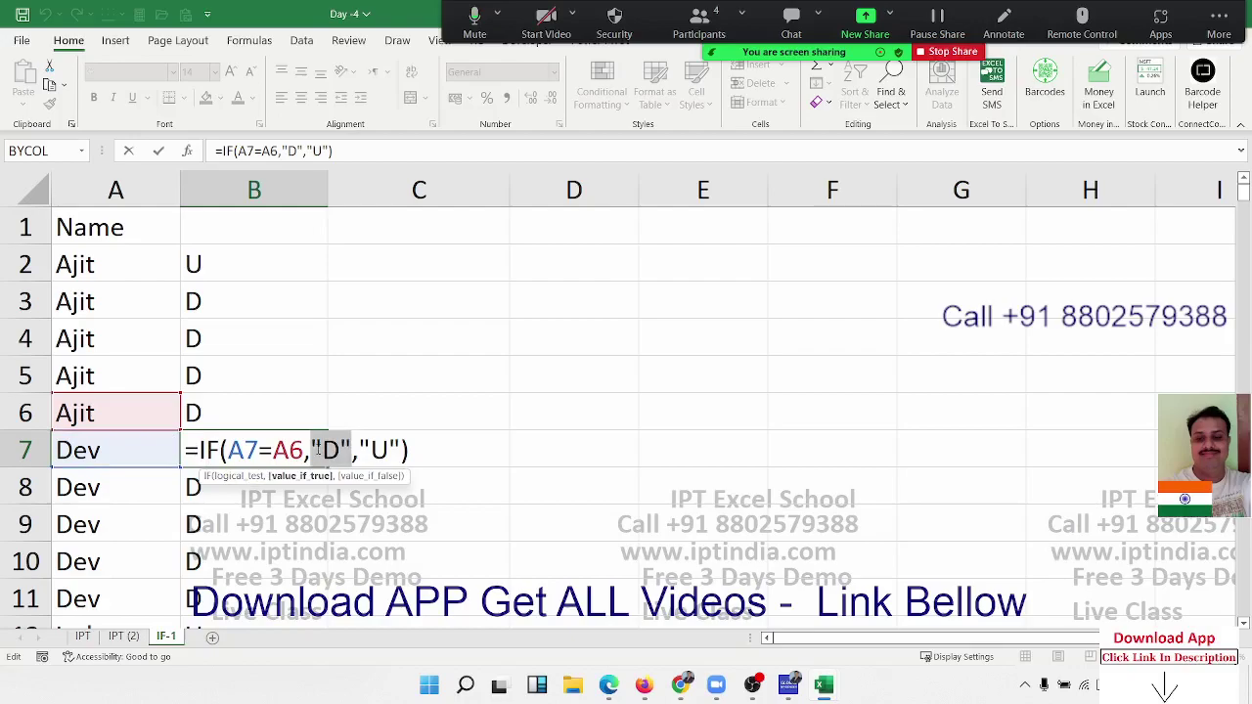
pyautogui.click(370, 449)
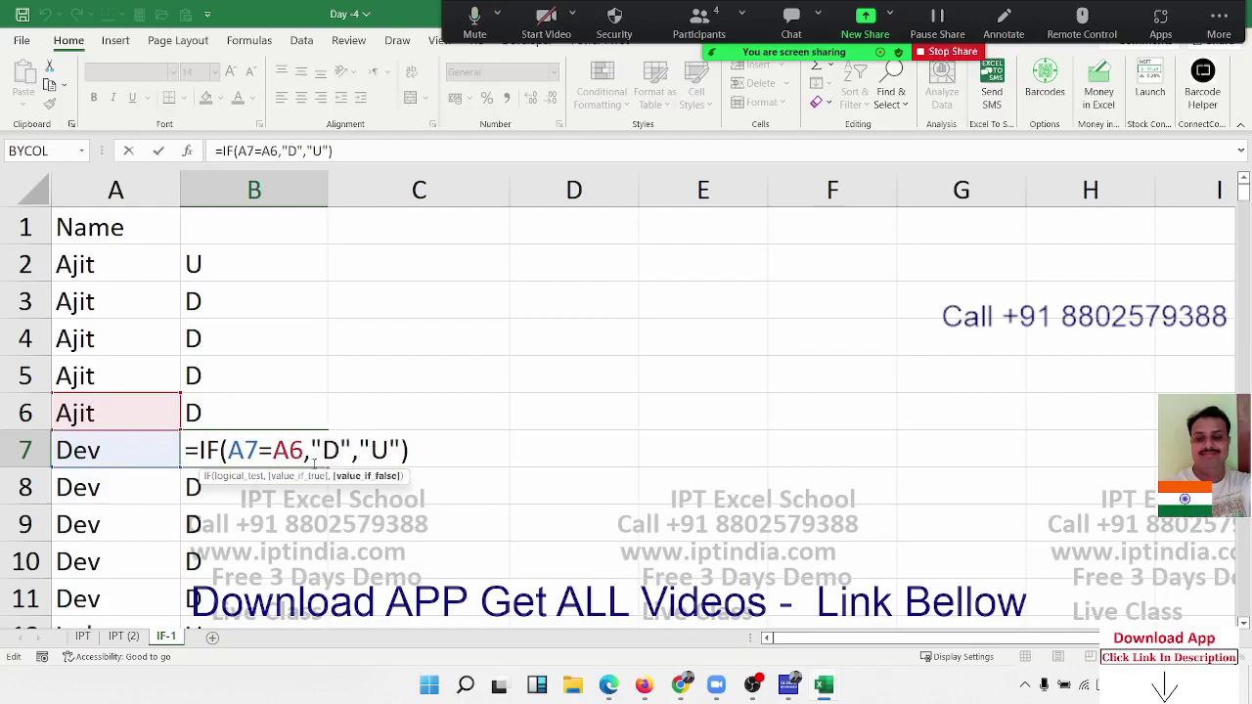
pyautogui.hotkey('ctrl', 'Return')
# Scroll down the list and back up to check the D/U results
pyautogui.scroll(-7, 280, 468)
pyautogui.scroll(-3, 277, 467)
pyautogui.scroll(-3, 275, 464)
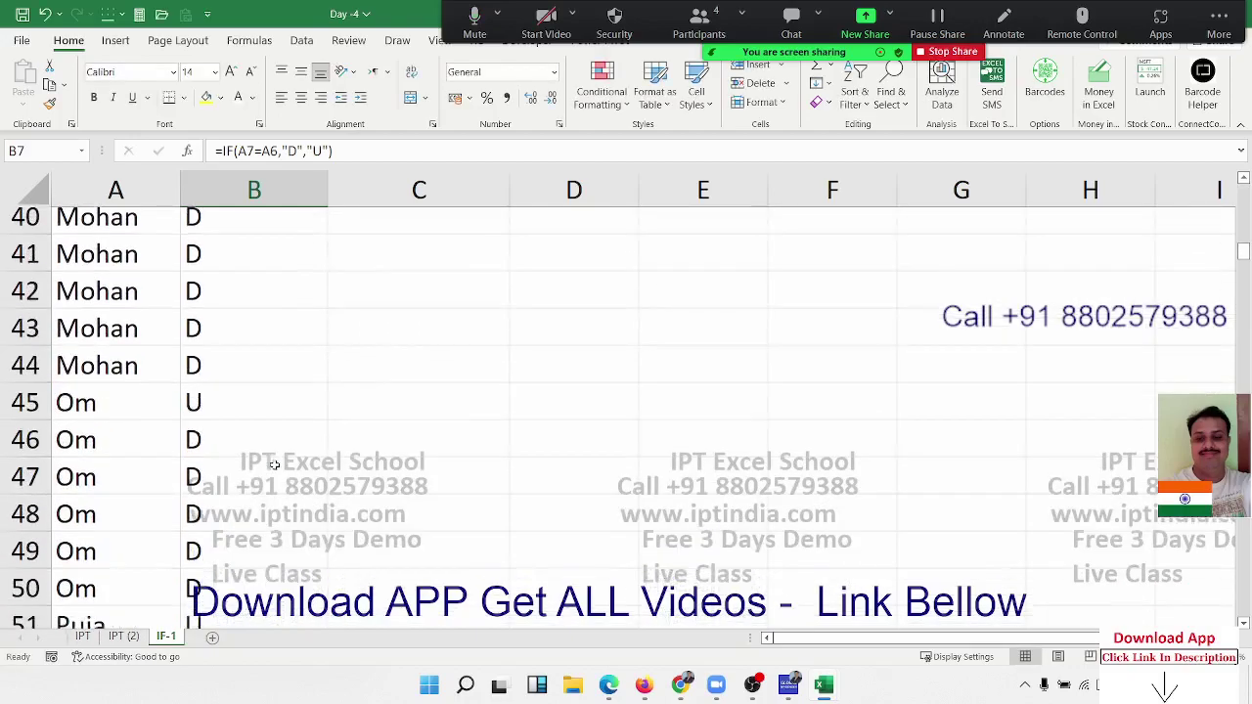
pyautogui.scroll(-4, 275, 464)
pyautogui.scroll(17, 274, 466)
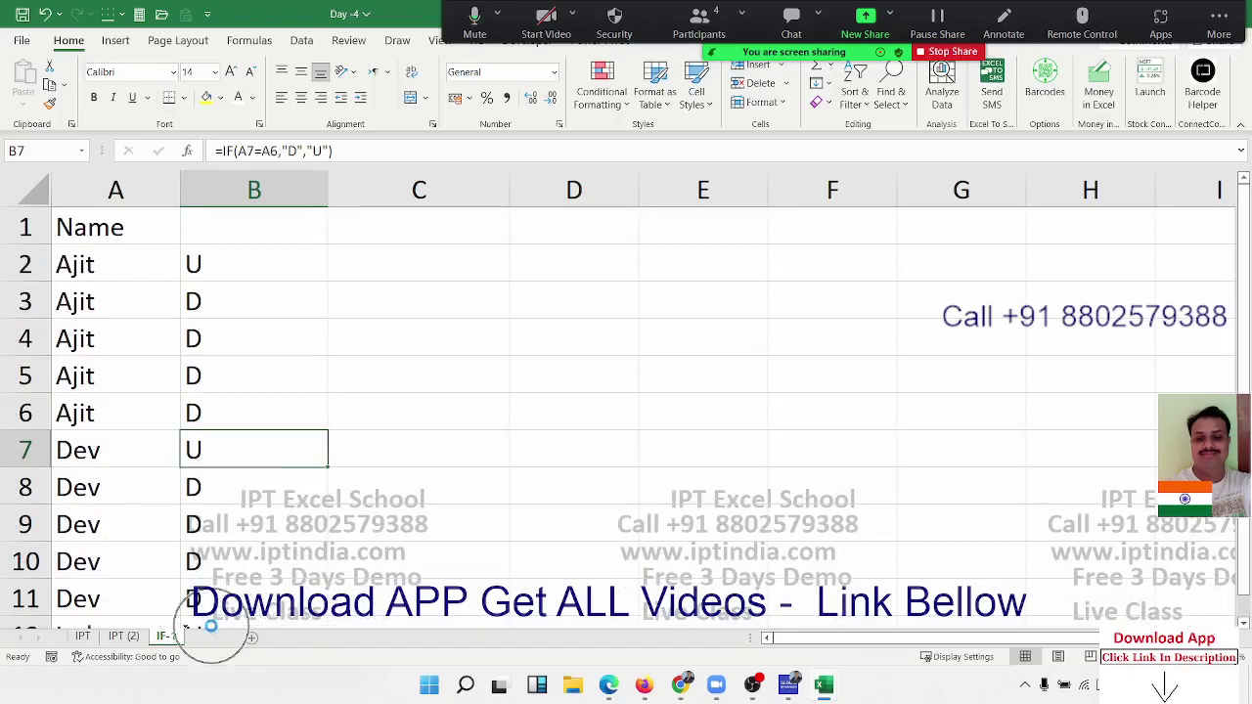
# Duplicate the IF-1 sheet as IF-1 (2) and clear column B from B2 down
pyautogui.keyDown('ctrl'); pyautogui.moveTo(209, 626); pyautogui.dragTo(221, 638); pyautogui.keyUp('ctrl')
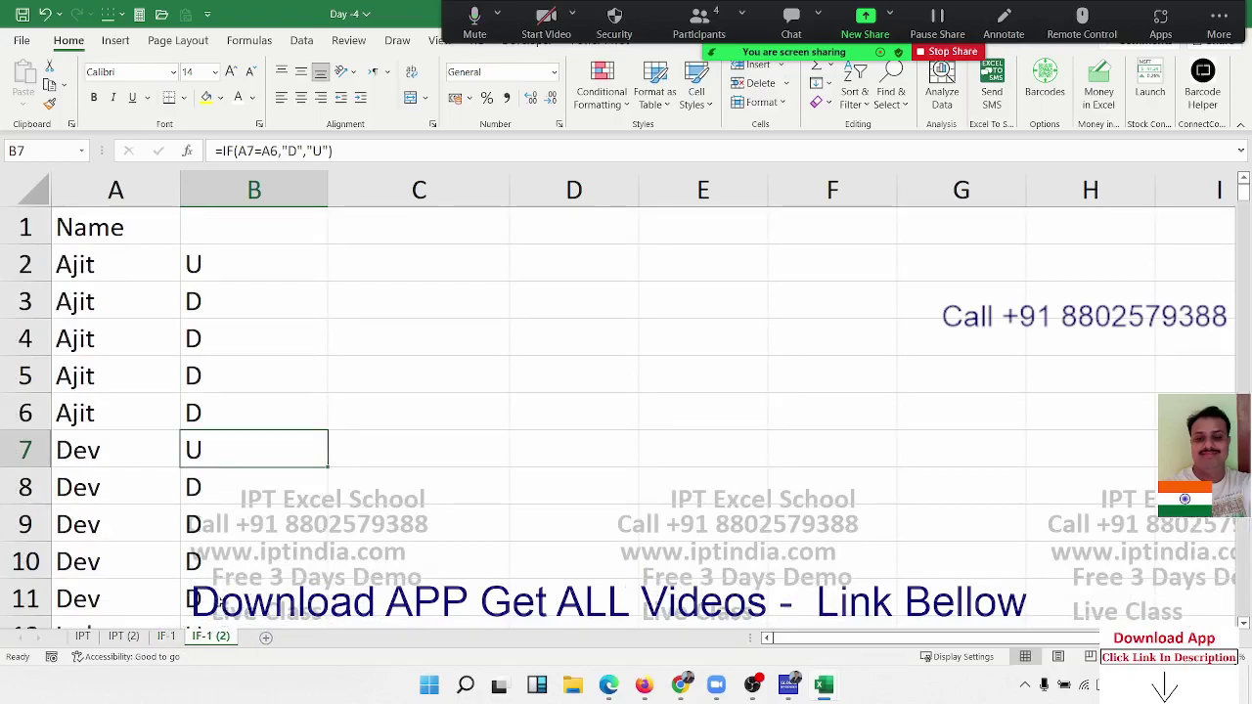
pyautogui.click(249, 262)
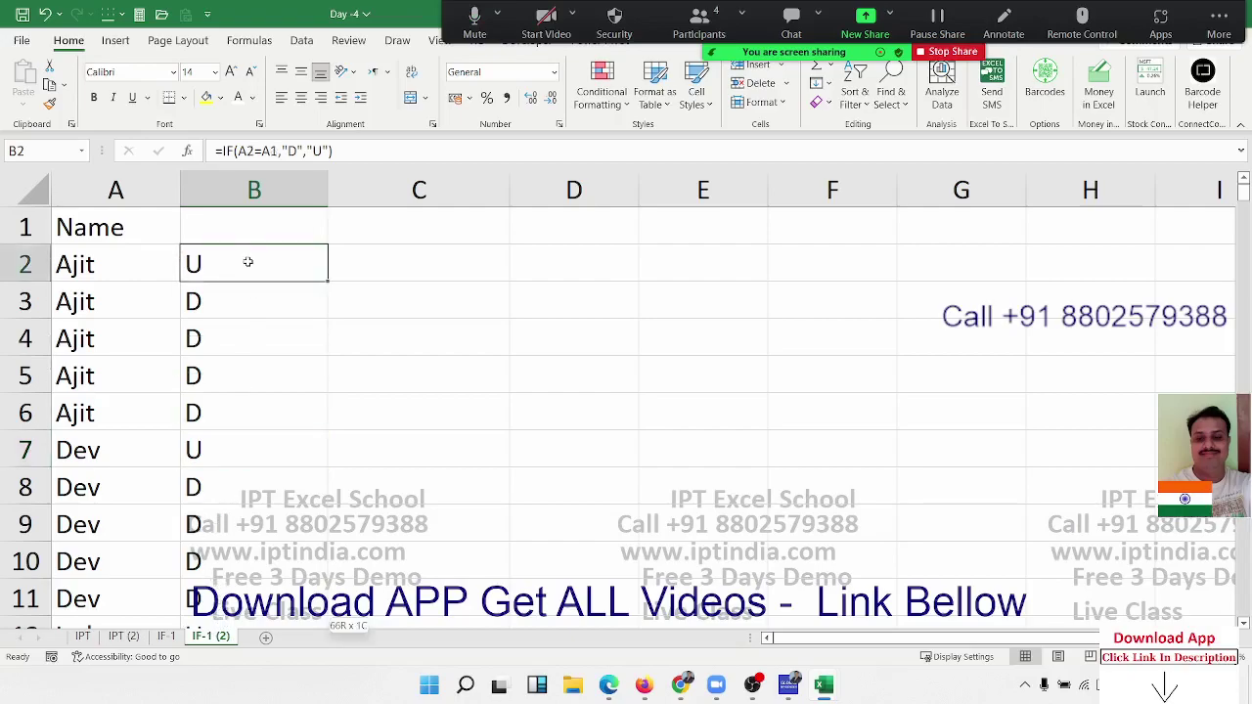
pyautogui.hotkey('ctrl', 'shift', 'Down')
pyautogui.press('Delete')
pyautogui.press('Up')
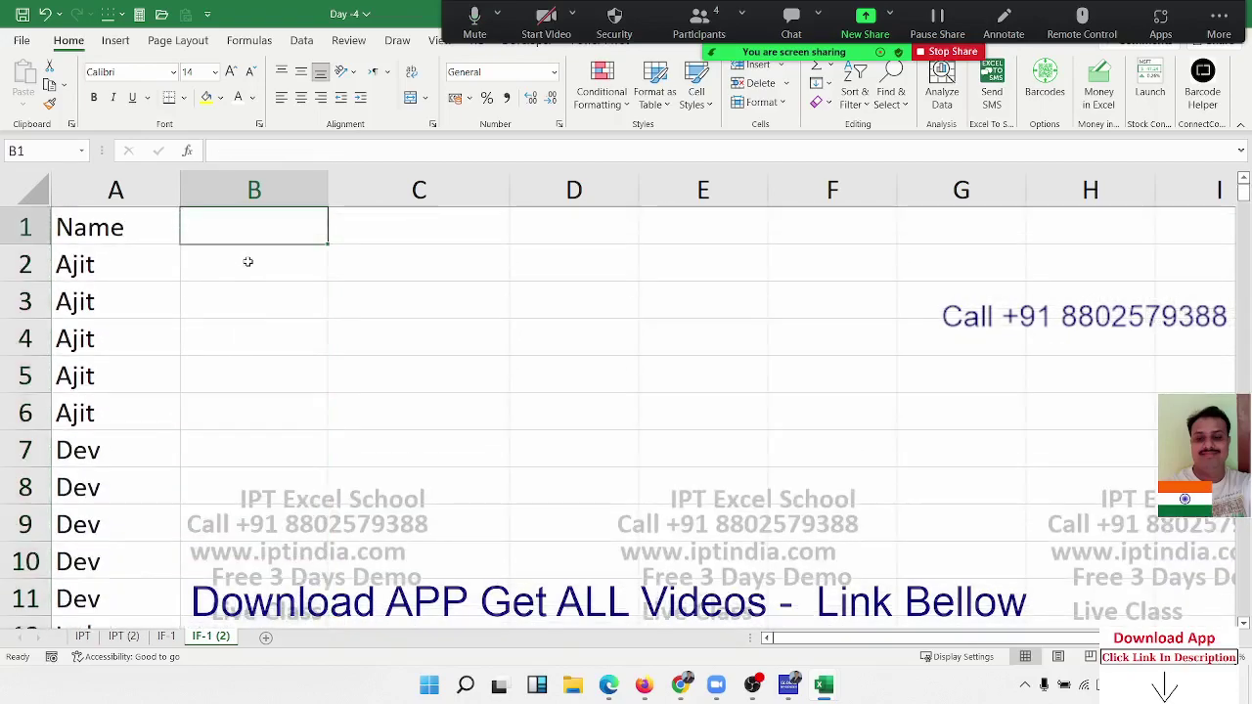
# Enter the trial numbers 1, 2, 3, 4 in B2:B5 and select them
pyautogui.click(249, 262)
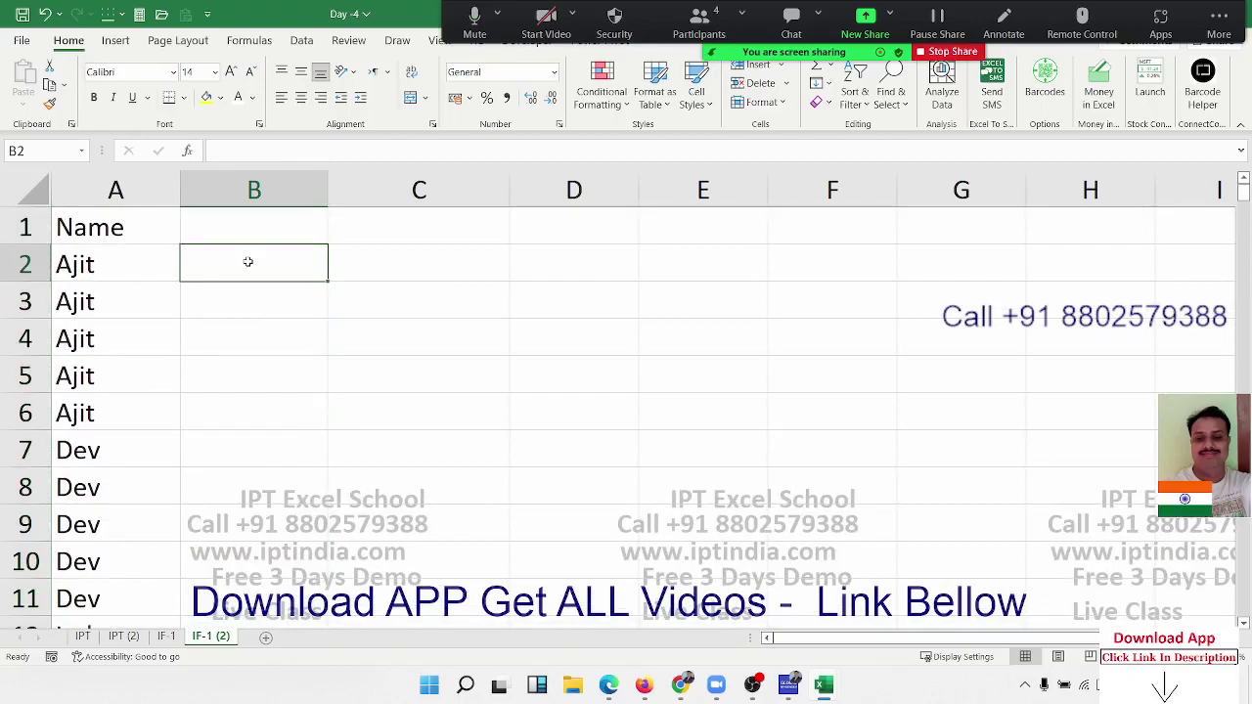
pyautogui.write('1')
pyautogui.press('Return')
pyautogui.write('2')
pyautogui.press('Return')
pyautogui.write('3')
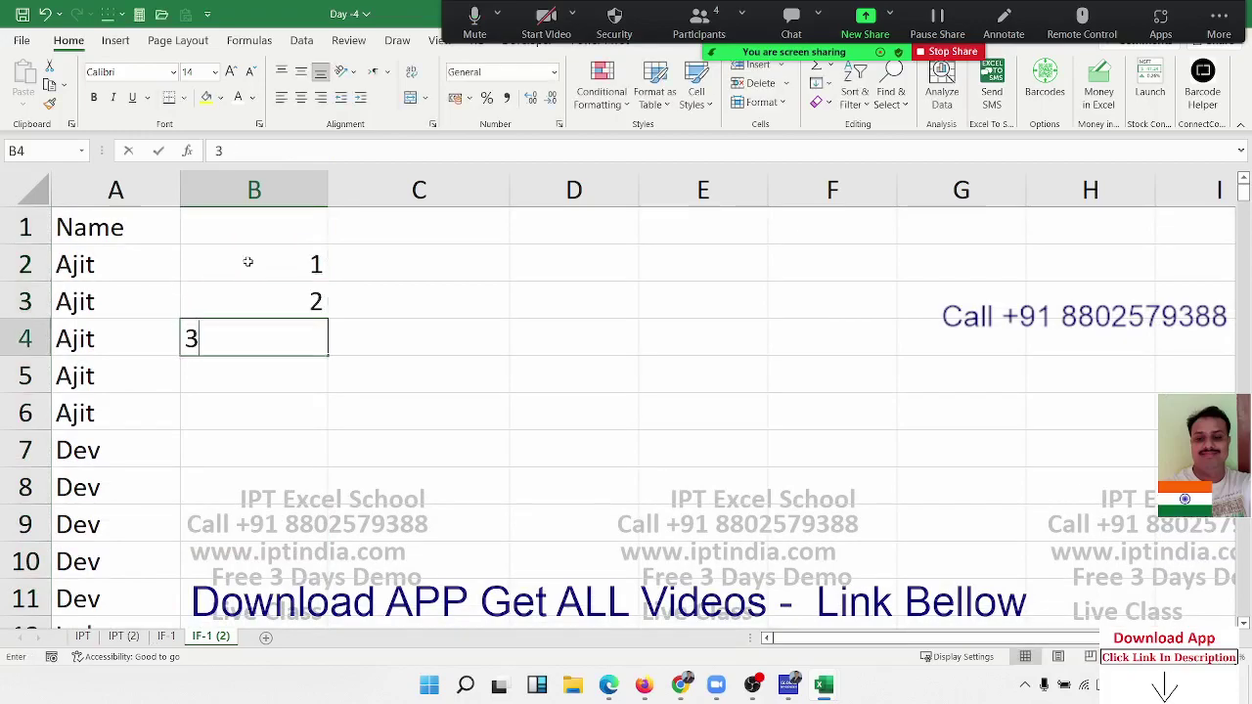
pyautogui.press('Return')
pyautogui.write('4')
pyautogui.press('Return')
pyautogui.press('Up')
pyautogui.press('Up')
pyautogui.press('Up')
pyautogui.press('Up')
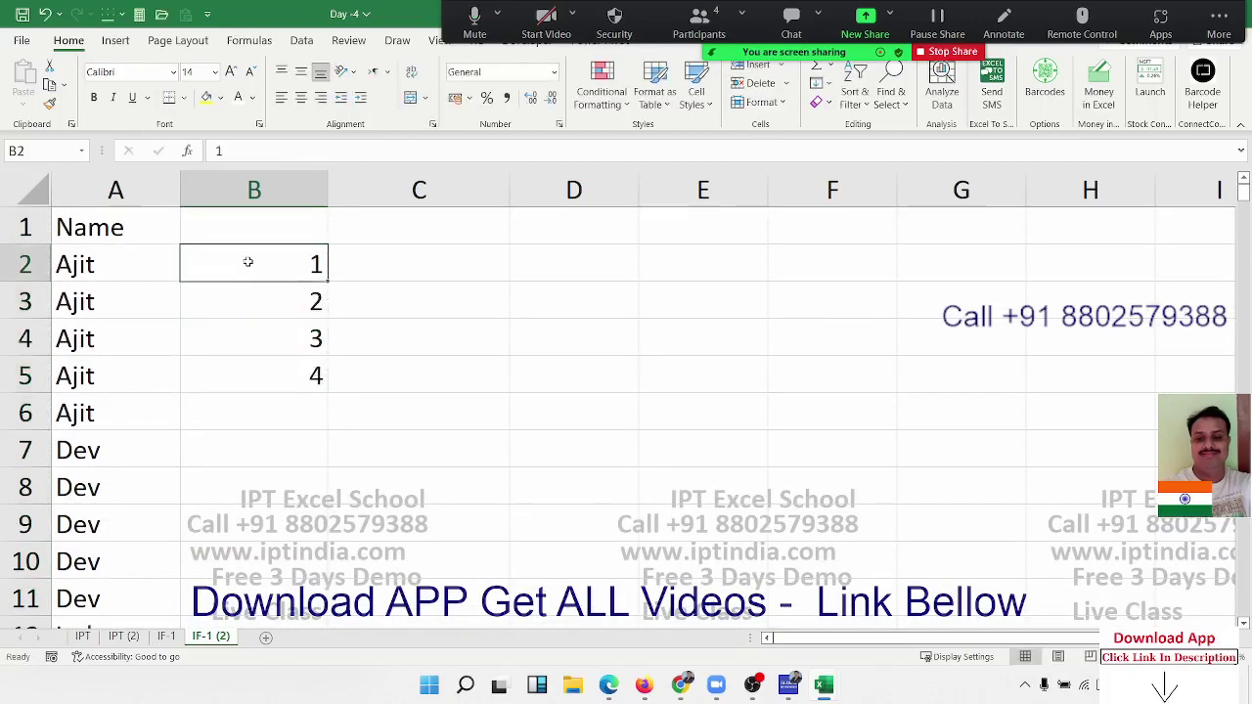
pyautogui.hotkey('shift', 'Down')
pyautogui.hotkey('shift', 'Down')
pyautogui.hotkey('shift', 'Down')
pyautogui.press('Delete')
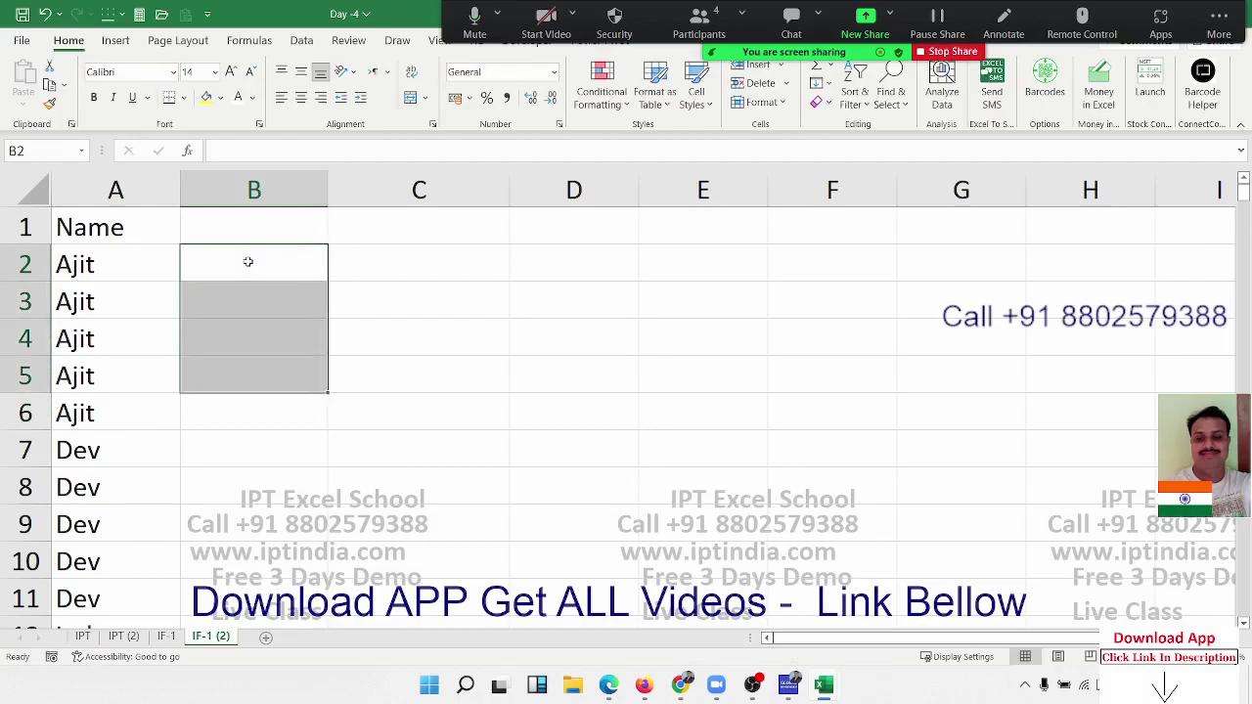
pyautogui.press('Up')
pyautogui.press('Down')
pyautogui.write('=')
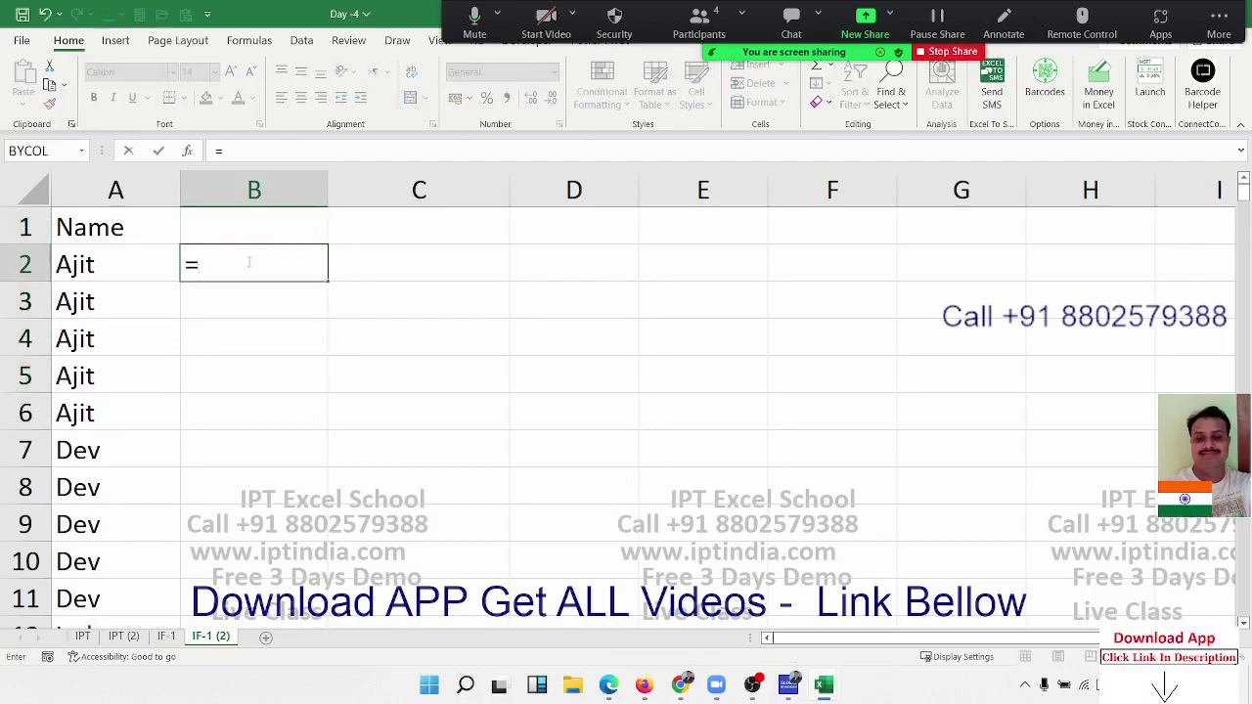
pyautogui.write('if')
pyautogui.press('Tab')
pyautogui.press('Left')
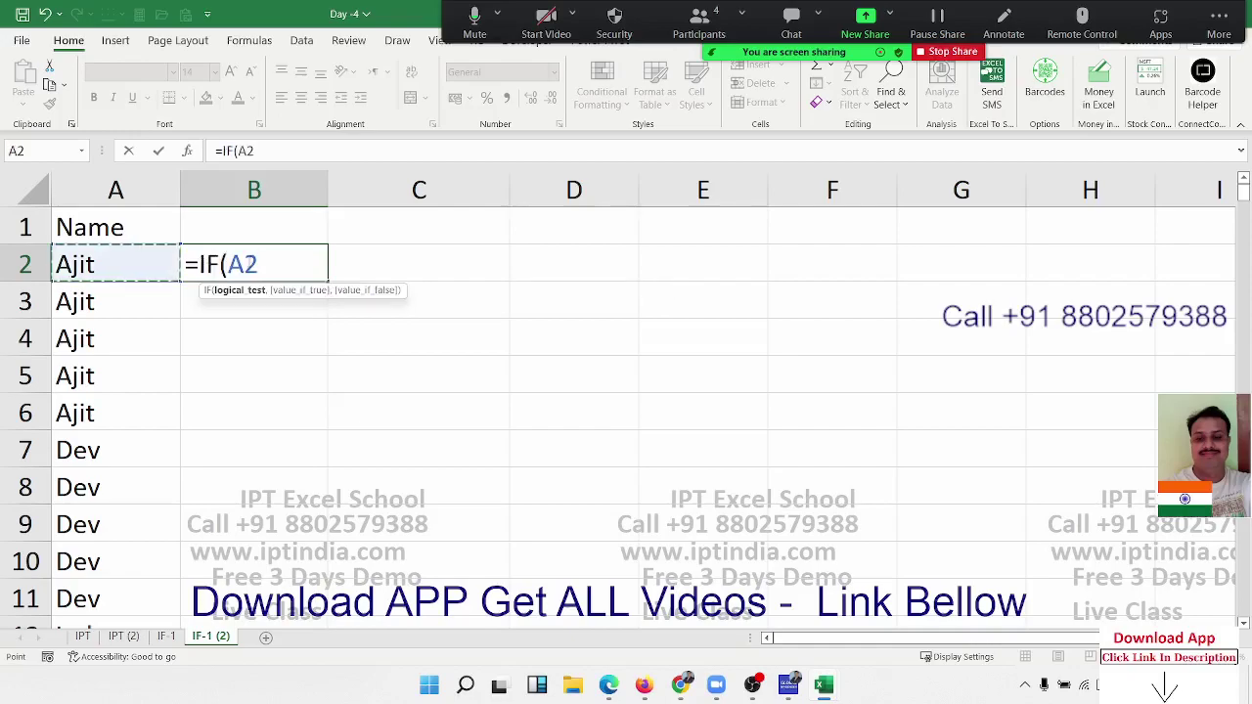
pyautogui.write('=')
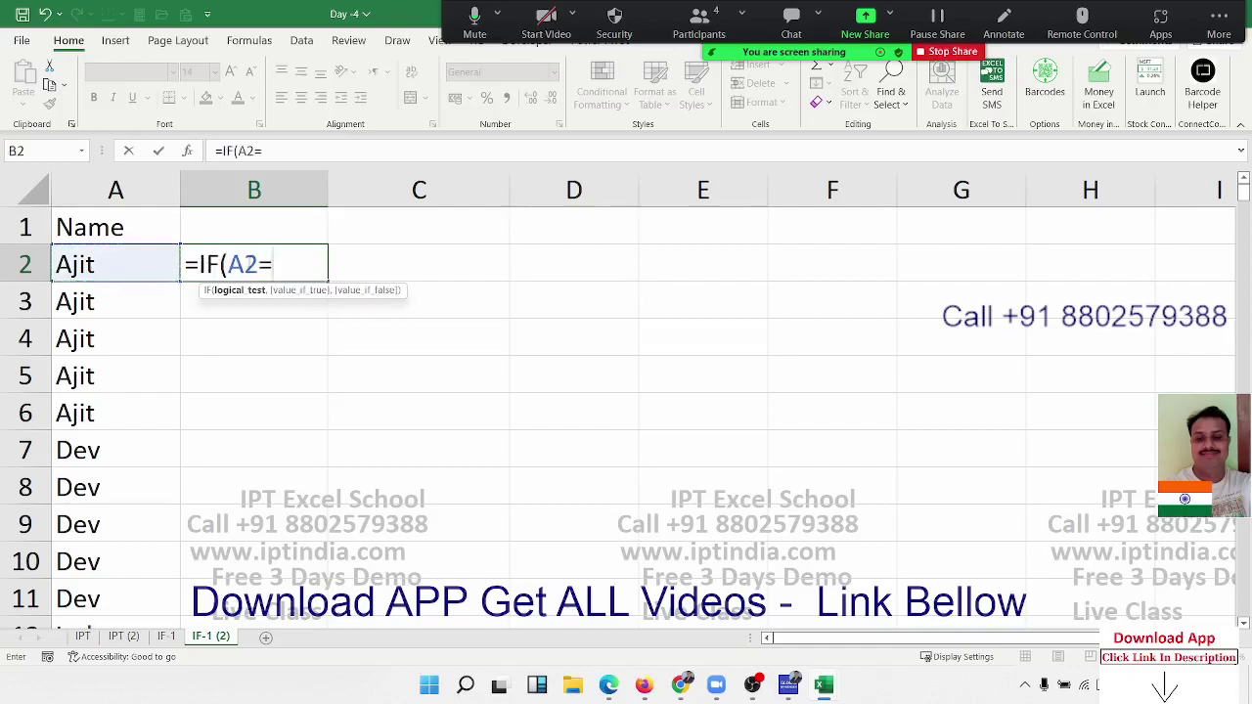
pyautogui.press('Up')
pyautogui.press('Left')
pyautogui.write(',')
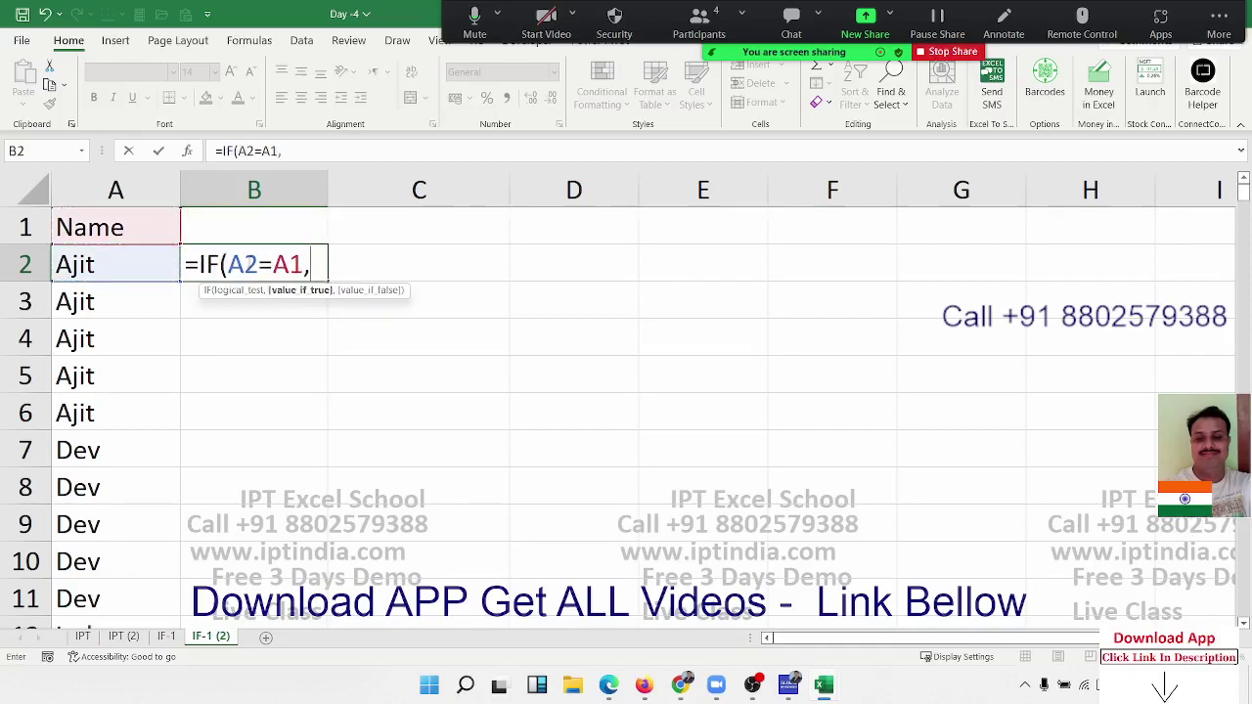
pyautogui.write('1')
pyautogui.write(',')
pyautogui.press('Up')
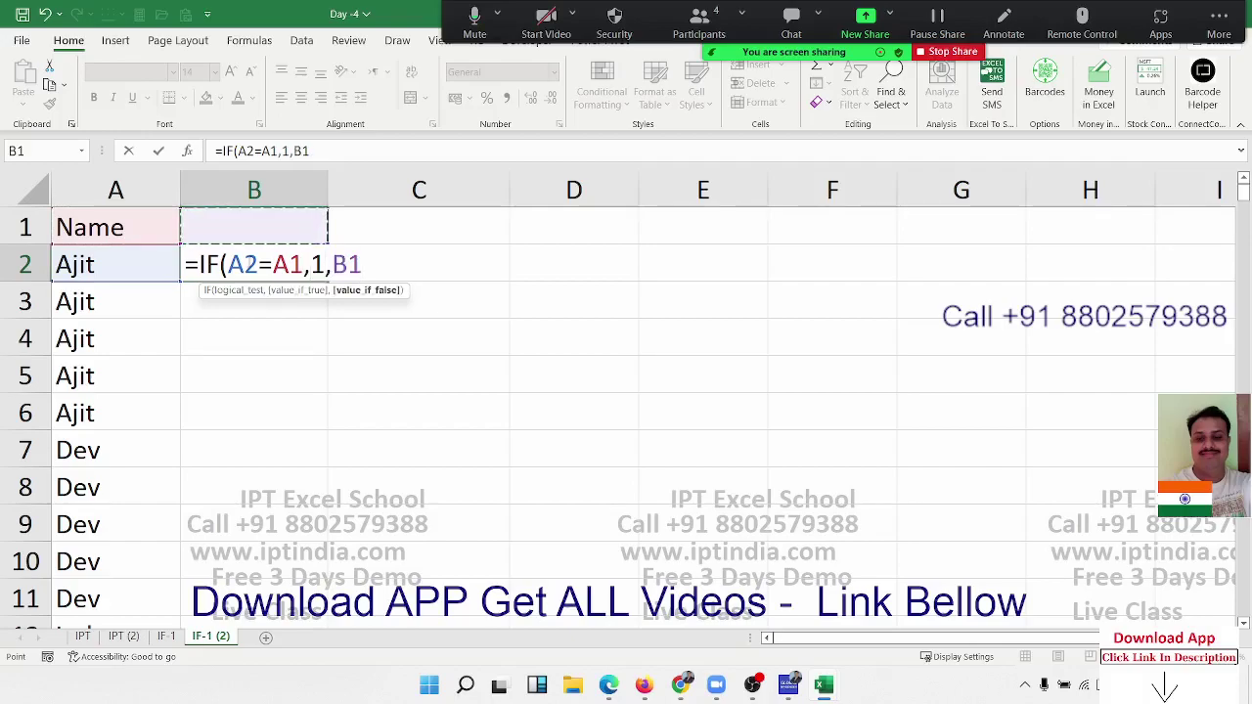
pyautogui.write('+1')
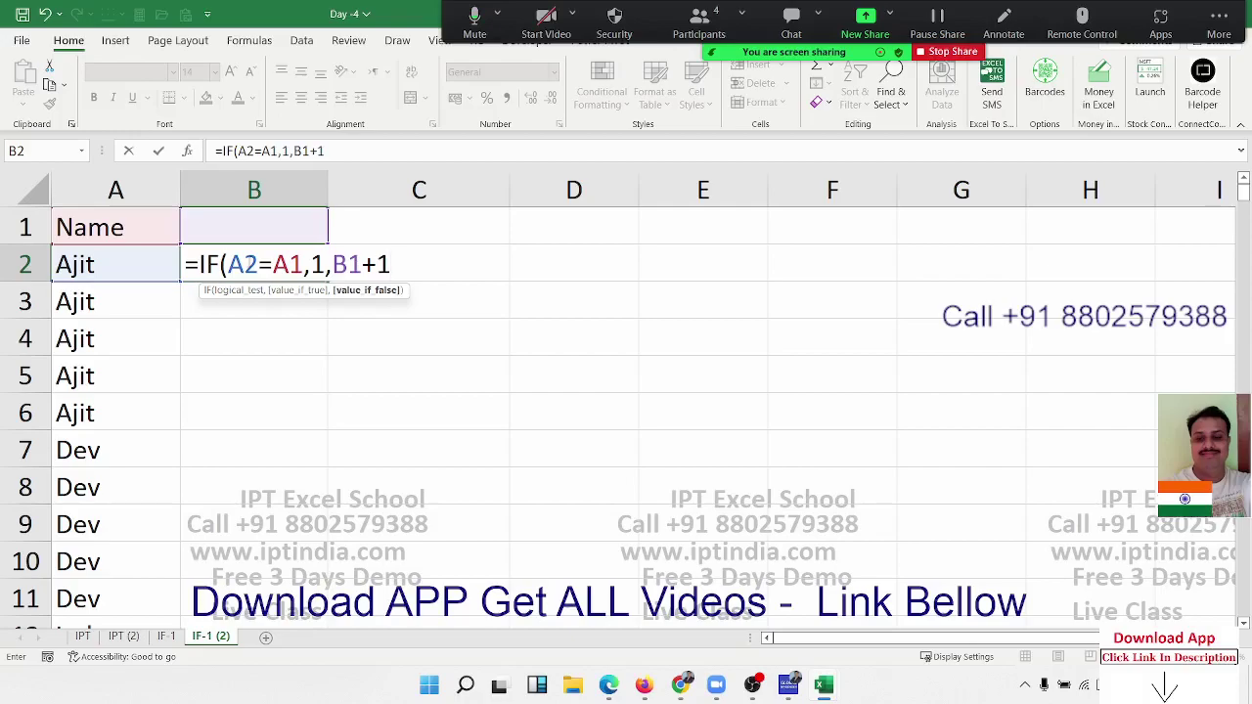
pyautogui.press('Return')
pyautogui.click(249, 260)
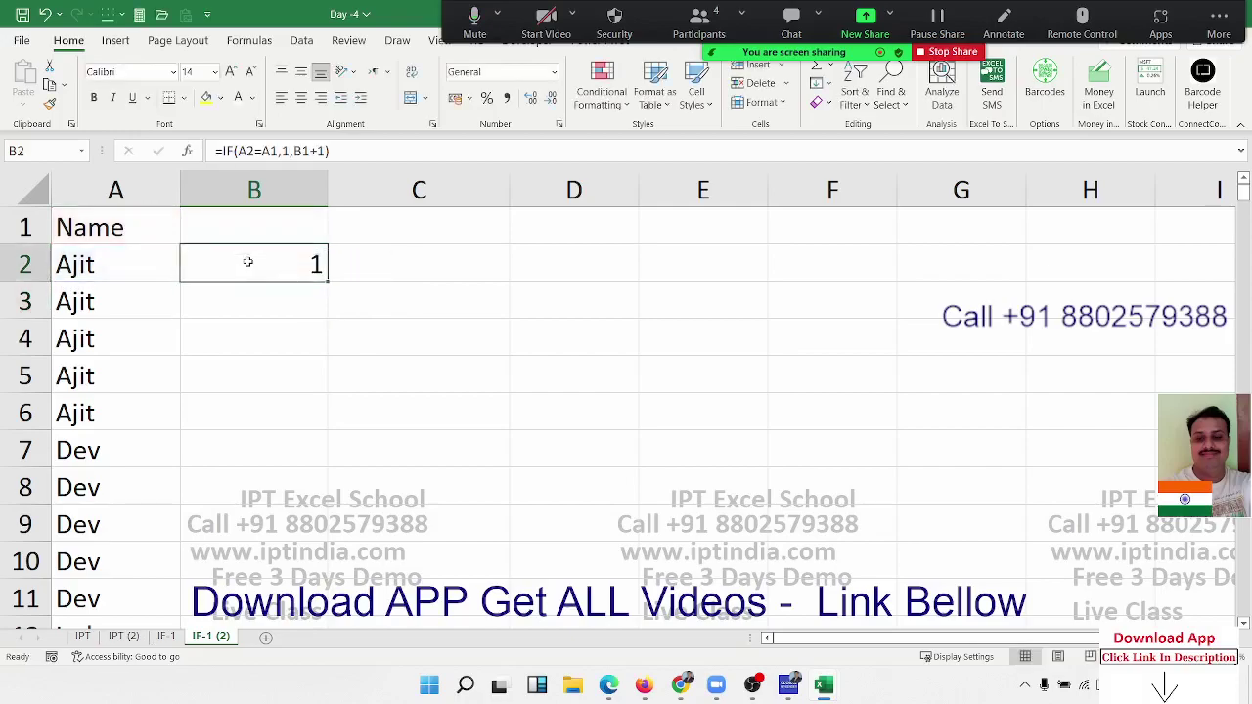
pyautogui.doubleClick(327, 281)
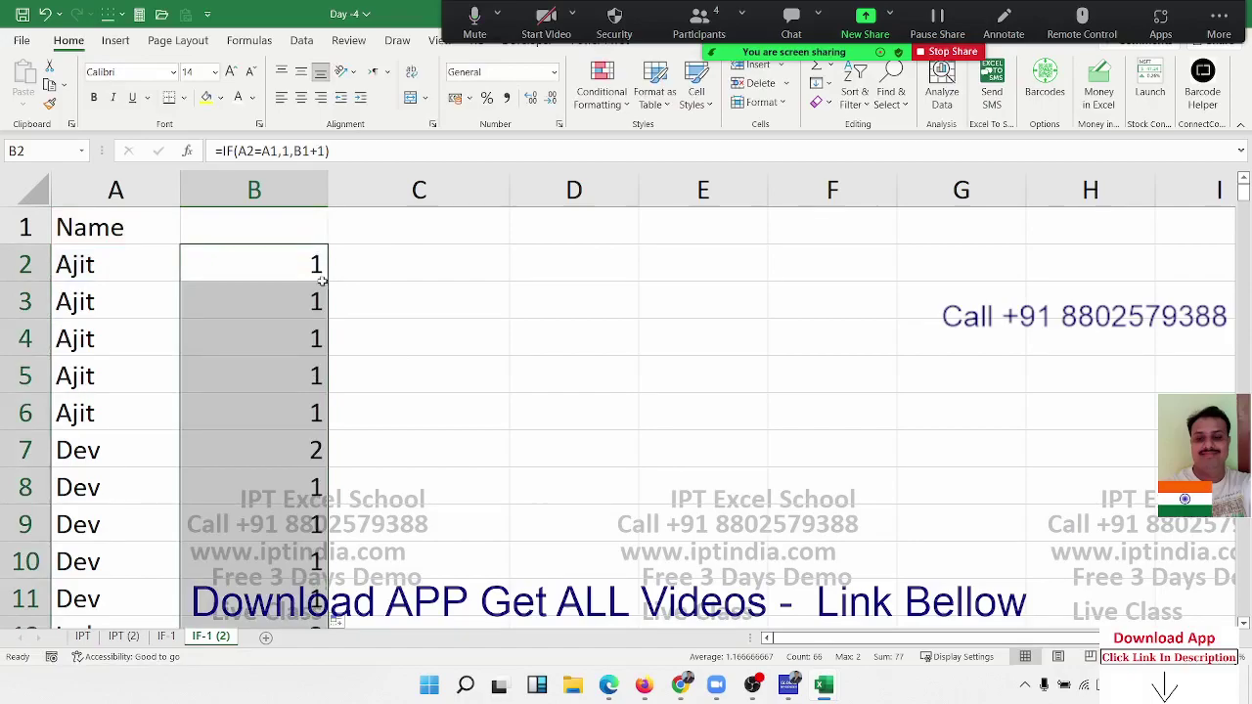
pyautogui.click(317, 280)
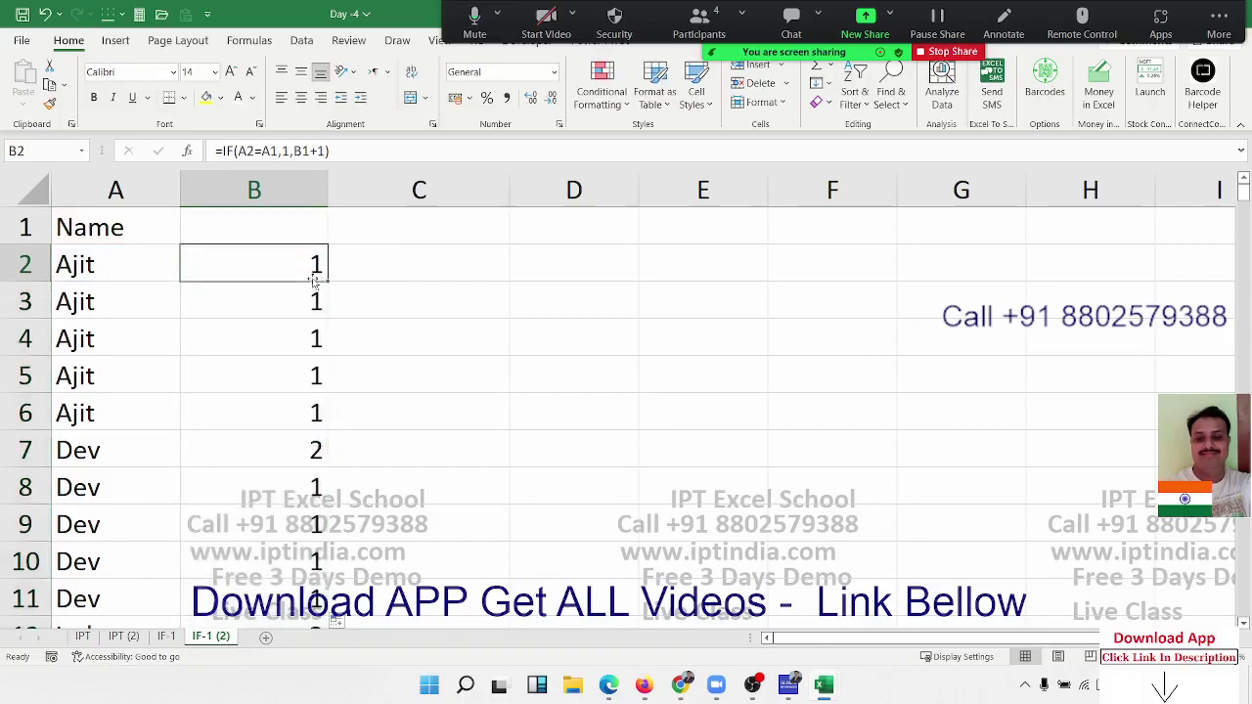
pyautogui.doubleClick(309, 266)
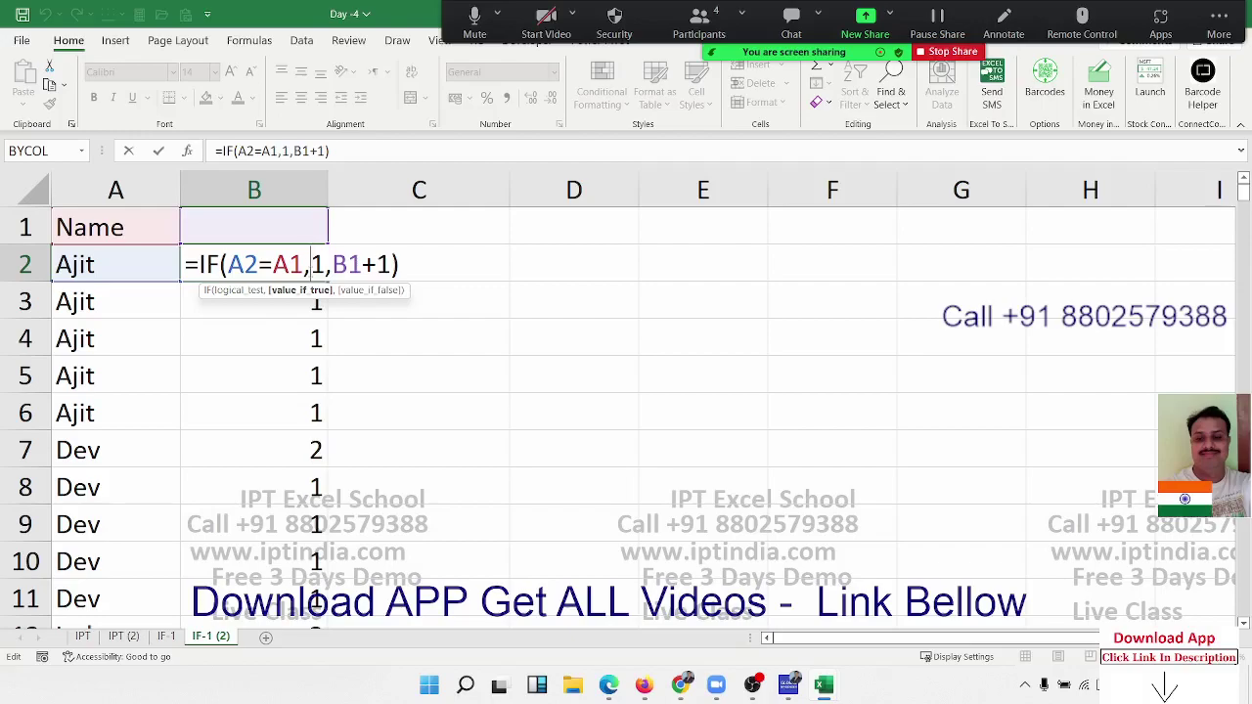
pyautogui.press('Escape')
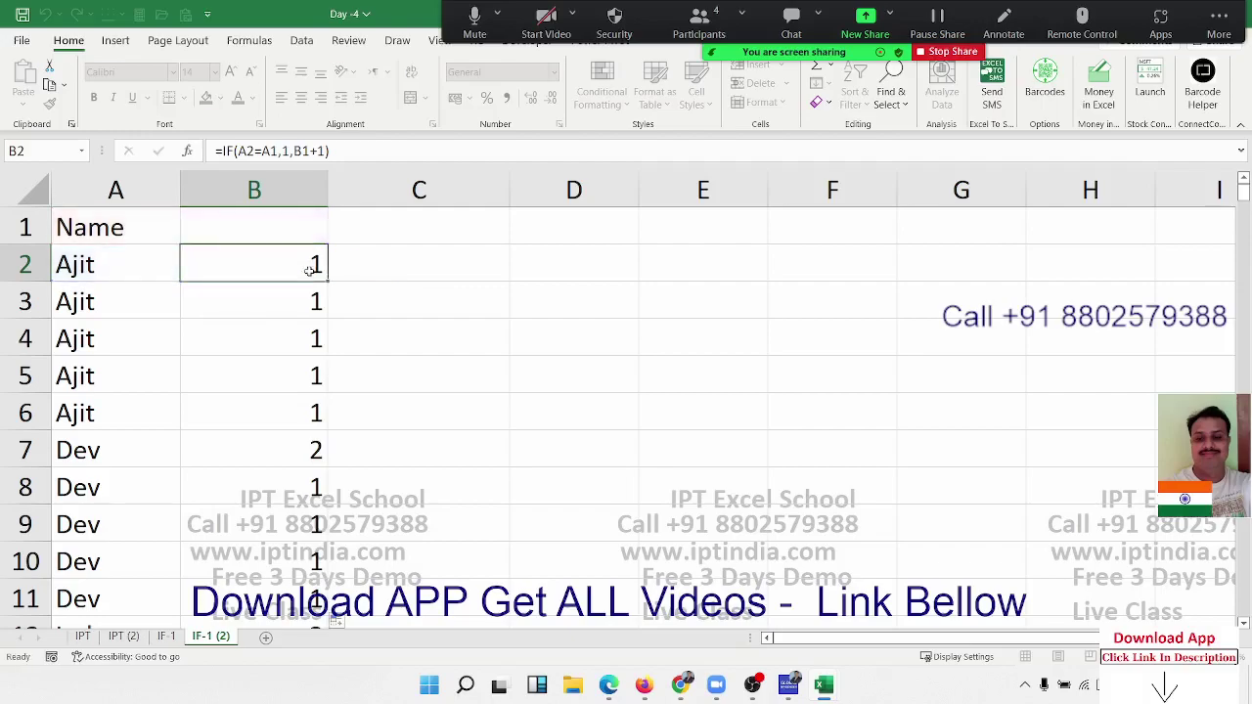
pyautogui.hotkey('ctrl', 'shift', 'Down')
# Clear column B and enter the running-count formula =IF(A2=A1,B1+1,1) in B2
pyautogui.press('Delete')
pyautogui.hotkey('ctrl', 'Up')
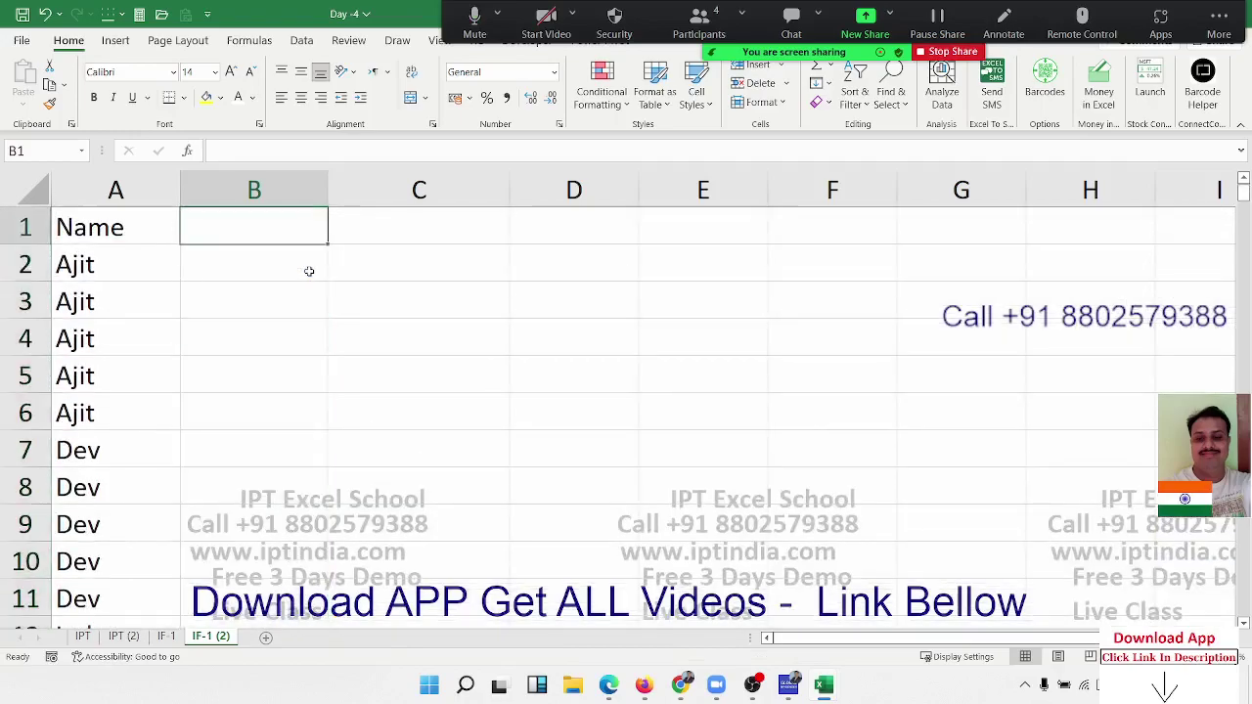
pyautogui.press('Down')
pyautogui.write('=')
pyautogui.press('Tab')
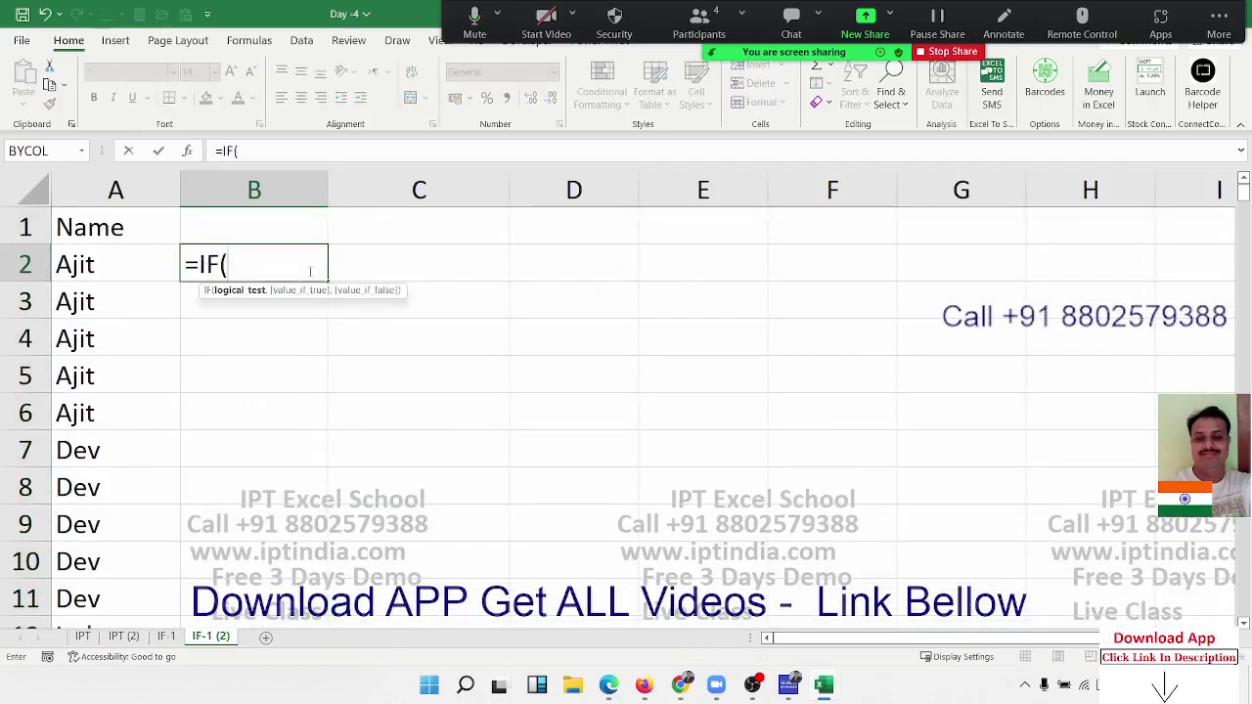
pyautogui.press('Left')
pyautogui.write('=')
pyautogui.press('Up')
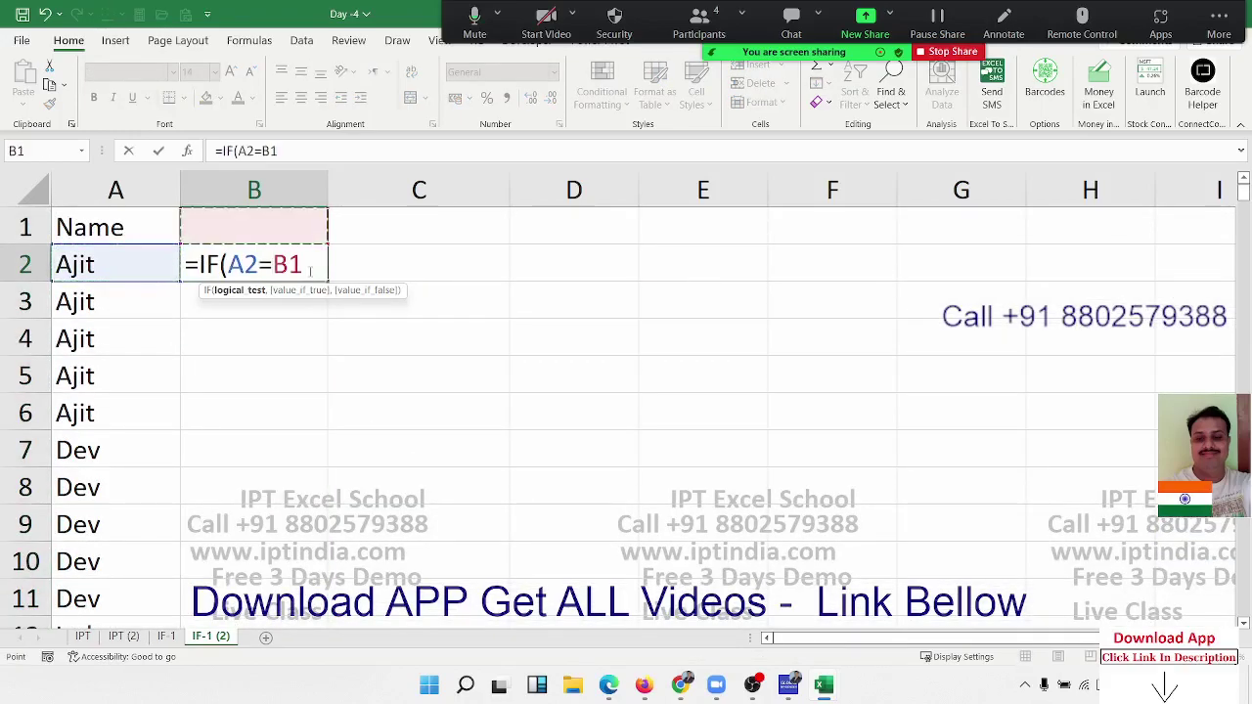
pyautogui.press('Left')
pyautogui.write(',')
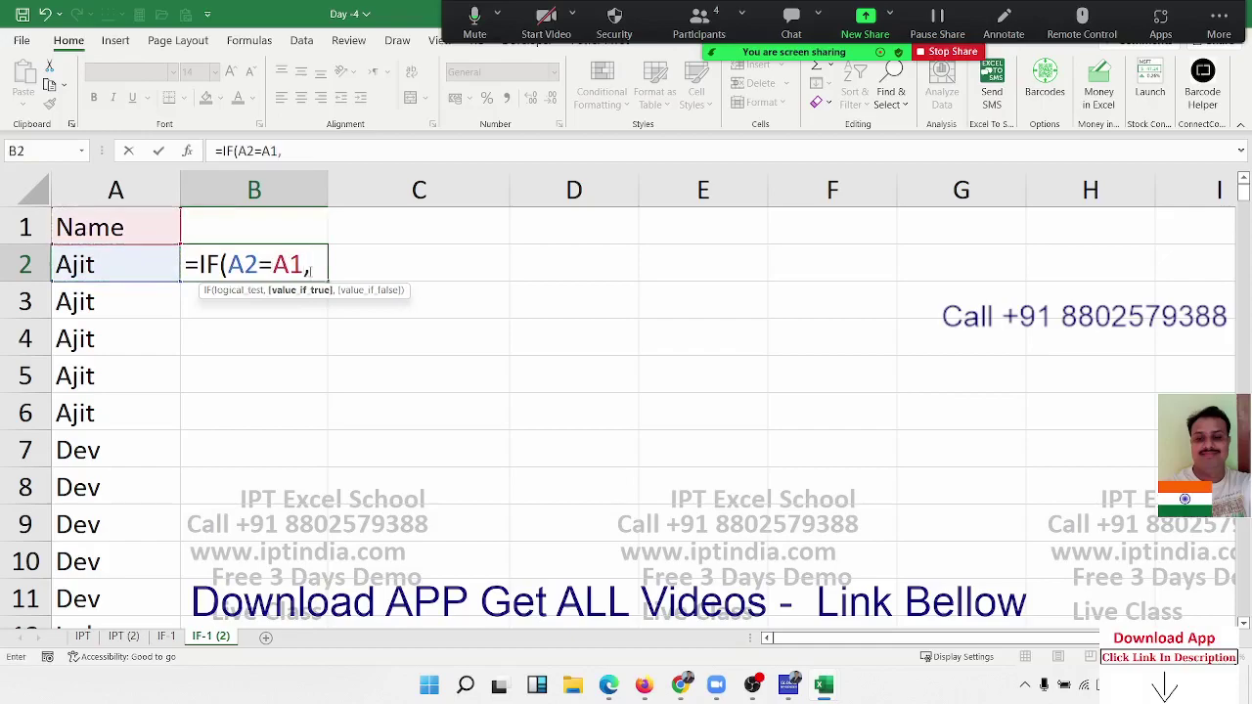
pyautogui.press('Up')
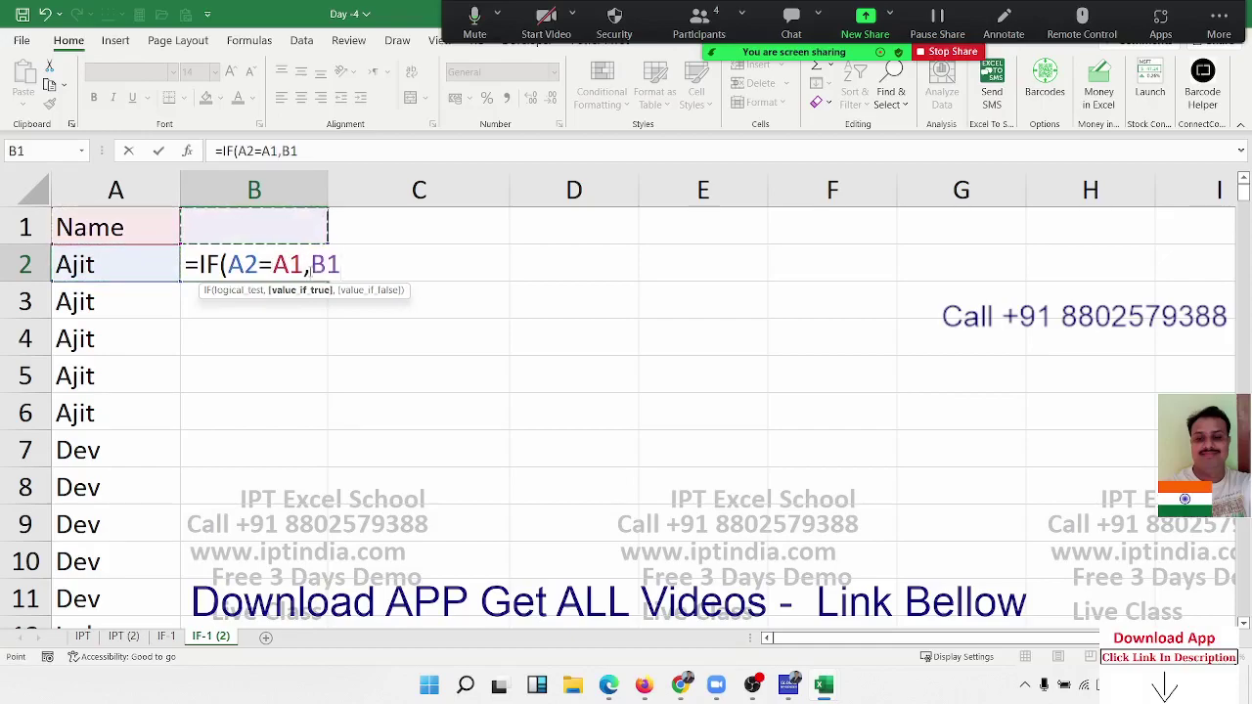
pyautogui.write('+1,')
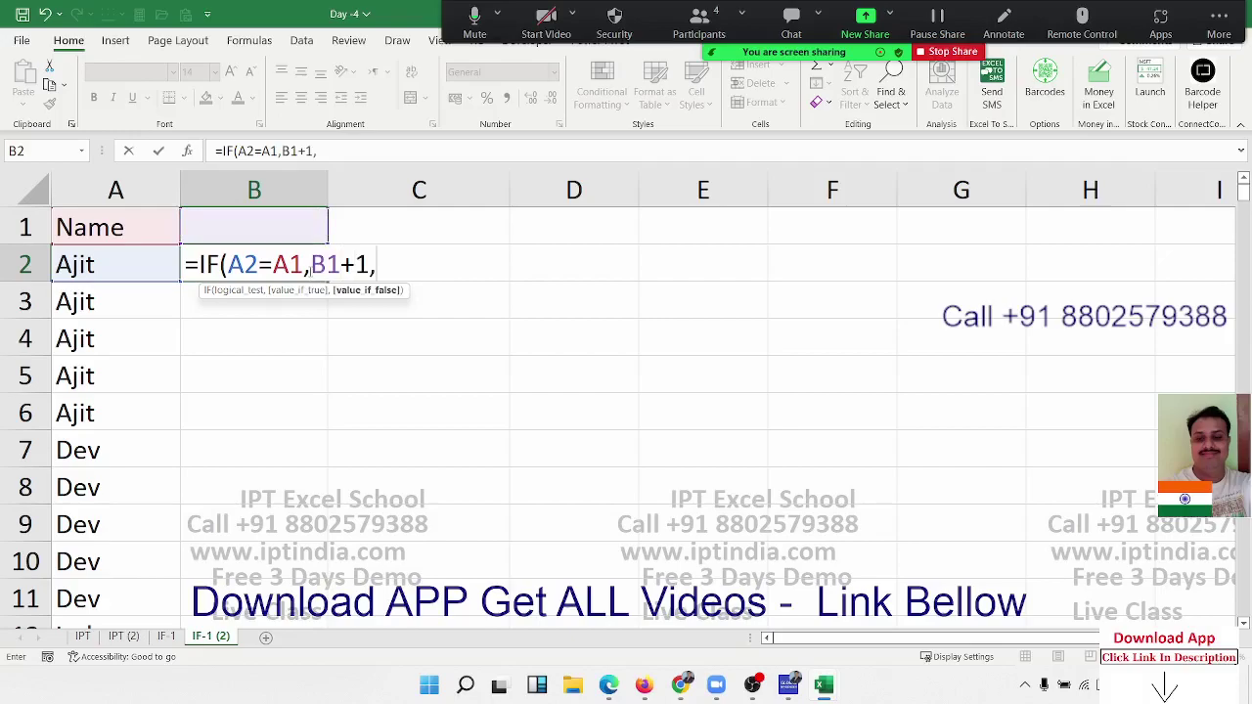
pyautogui.write('1')
pyautogui.press('Return')
# Fill the running count down column B and duplicate the sheet as IF-1 (3)
pyautogui.click(309, 270)
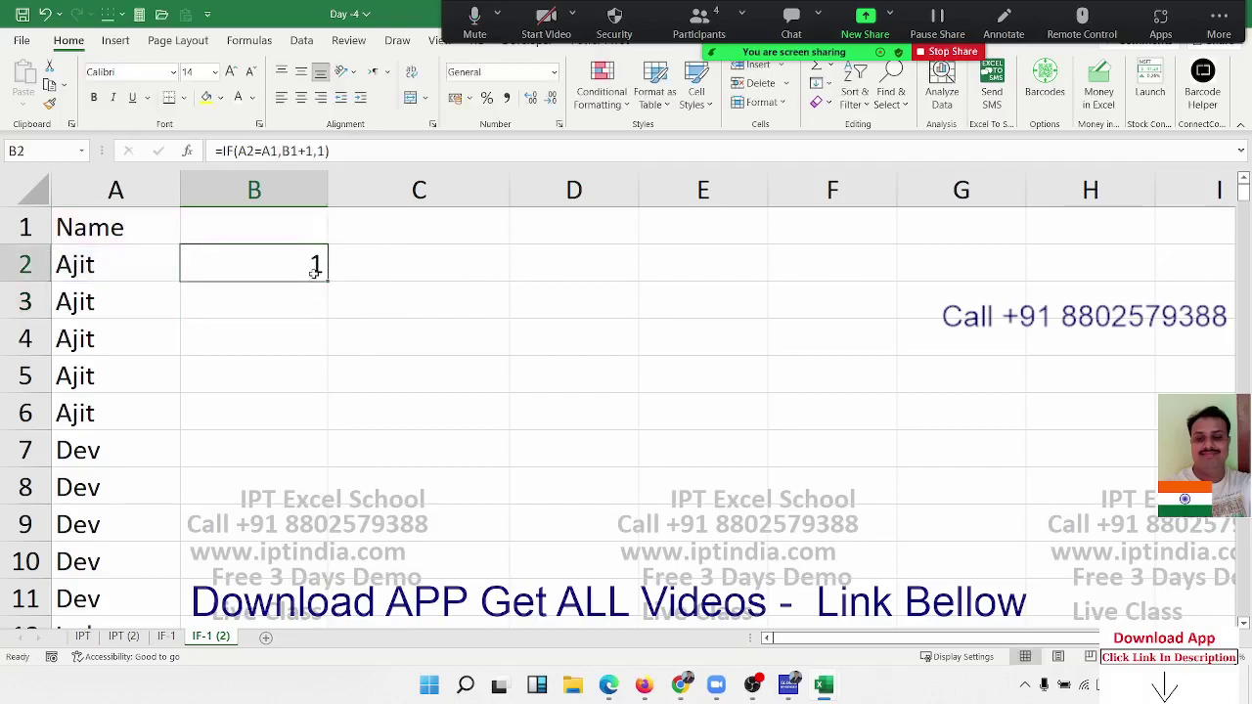
pyautogui.doubleClick(328, 282)
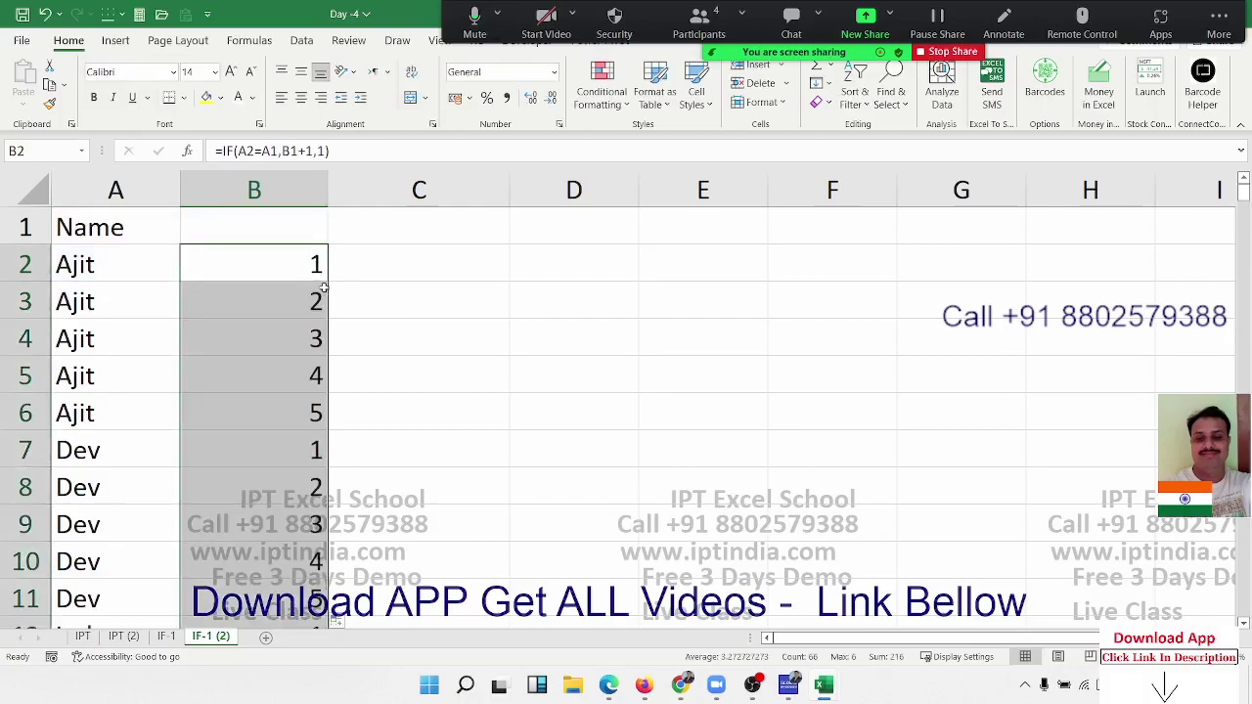
pyautogui.click(315, 284)
pyautogui.press('Down')
pyautogui.press('Down')
pyautogui.press('Down')
pyautogui.press('Down')
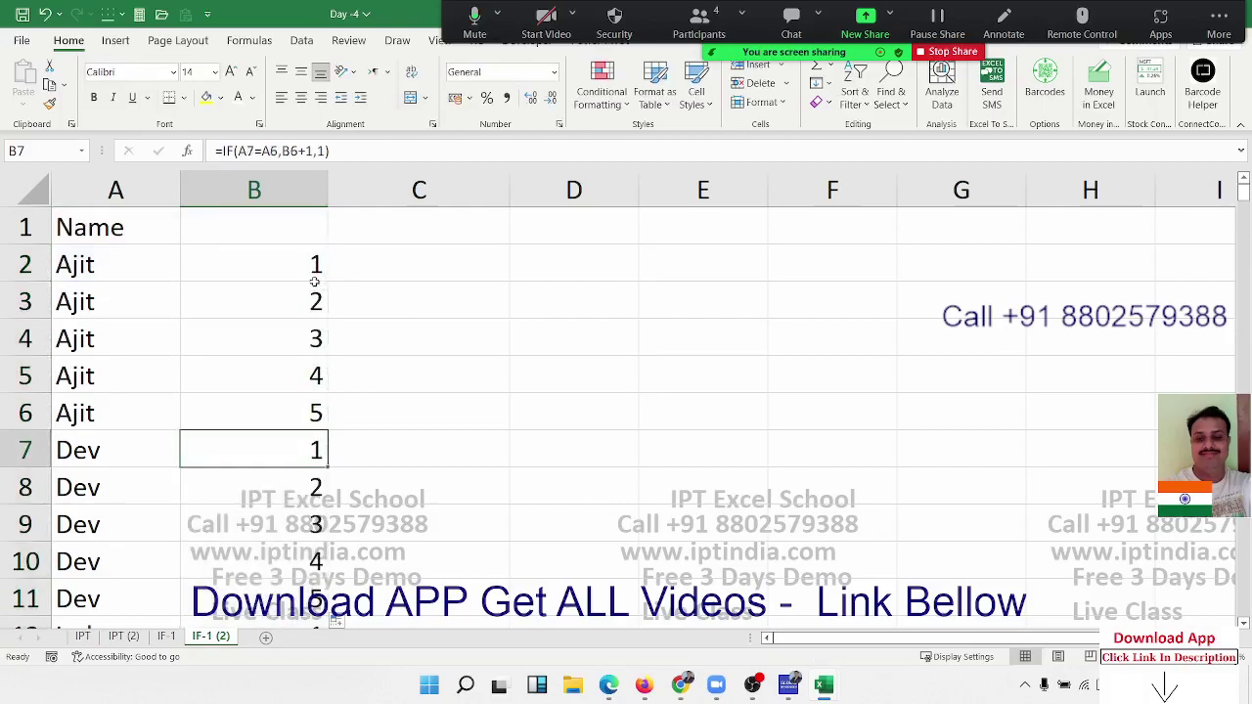
pyautogui.hotkey('shift', 'Down')
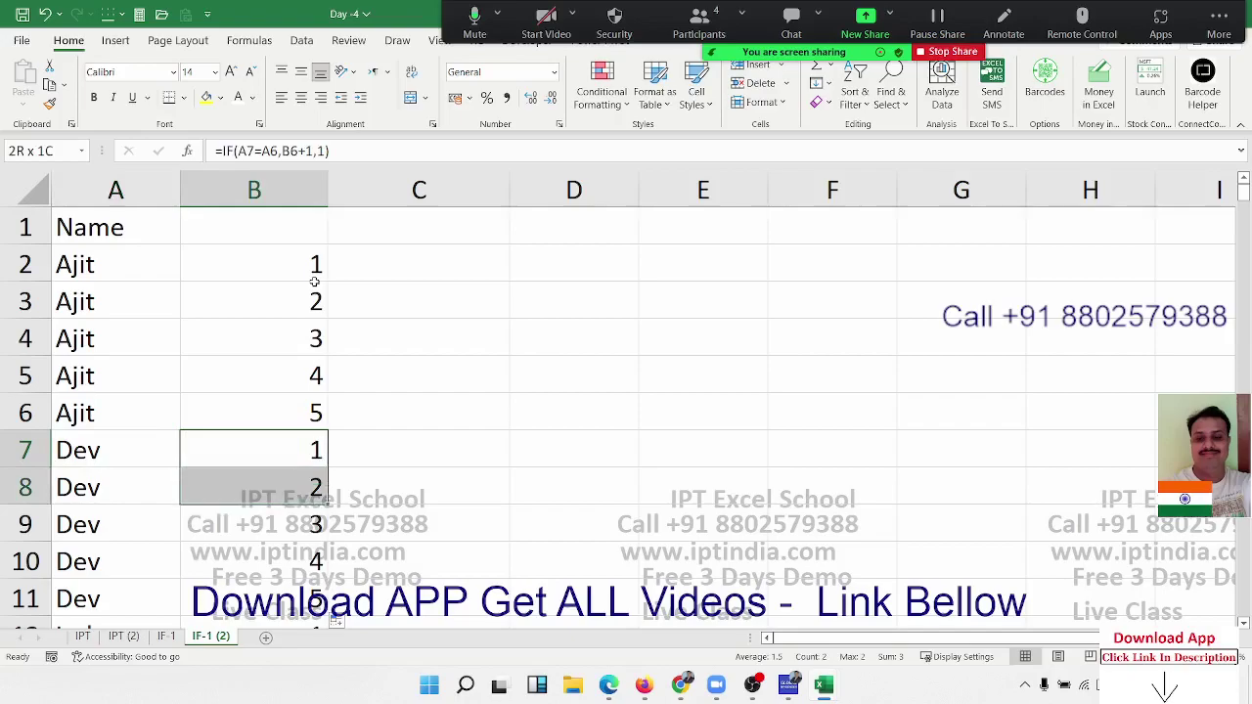
pyautogui.hotkey('shift', 'Down')
pyautogui.hotkey('shift', 'Down')
pyautogui.hotkey('shift', 'Down')
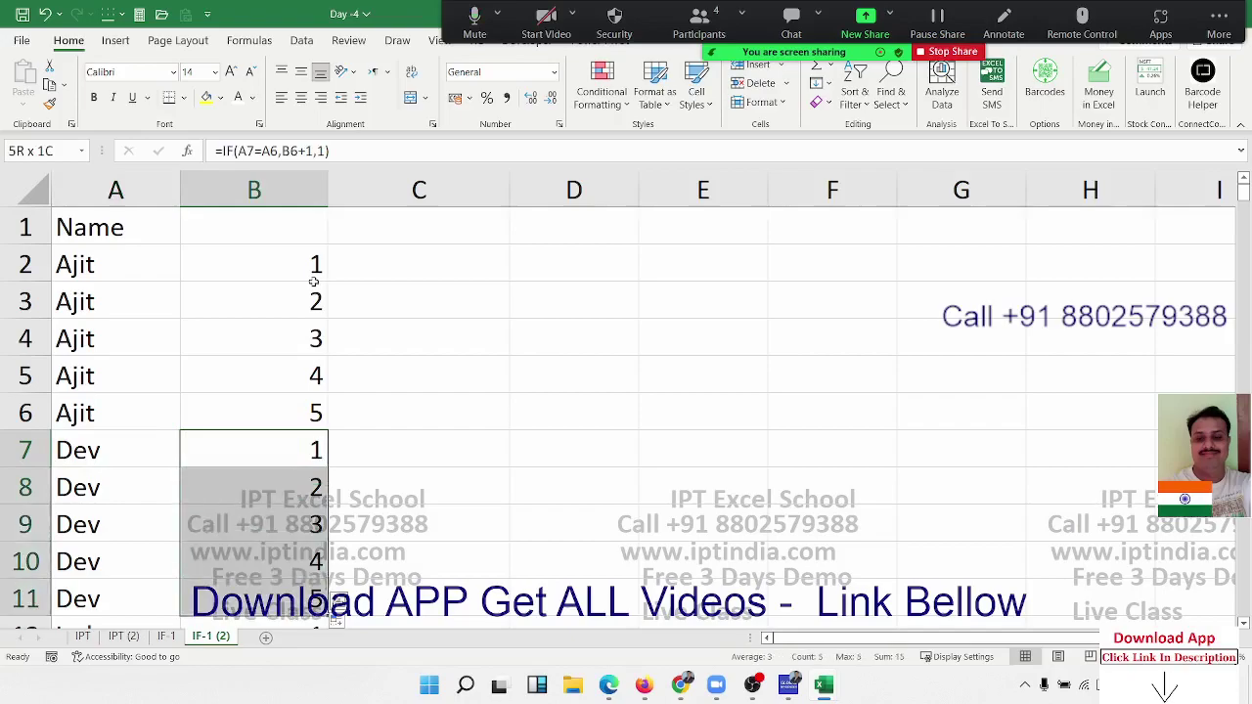
pyautogui.moveTo(221, 650); pyautogui.dragTo(259, 634)
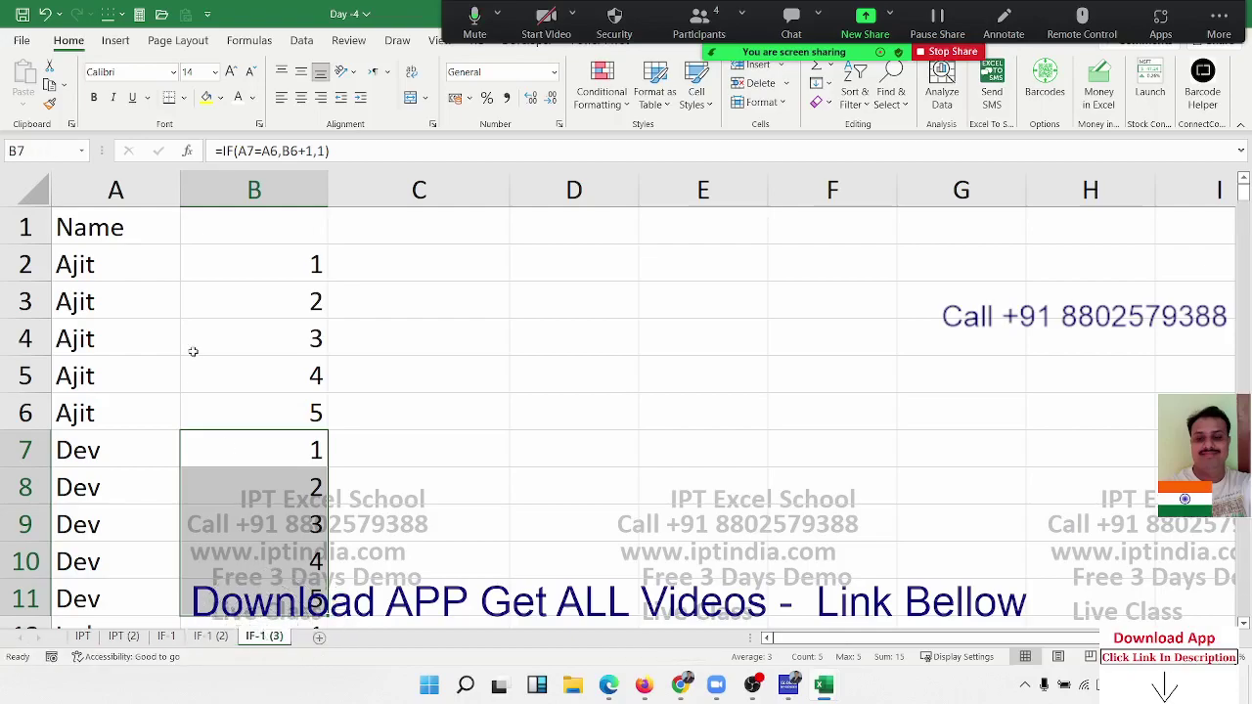
# Place the IF-1 (3) copy and enter the headings Sr and Name in A1:B1
pyautogui.click(125, 227)
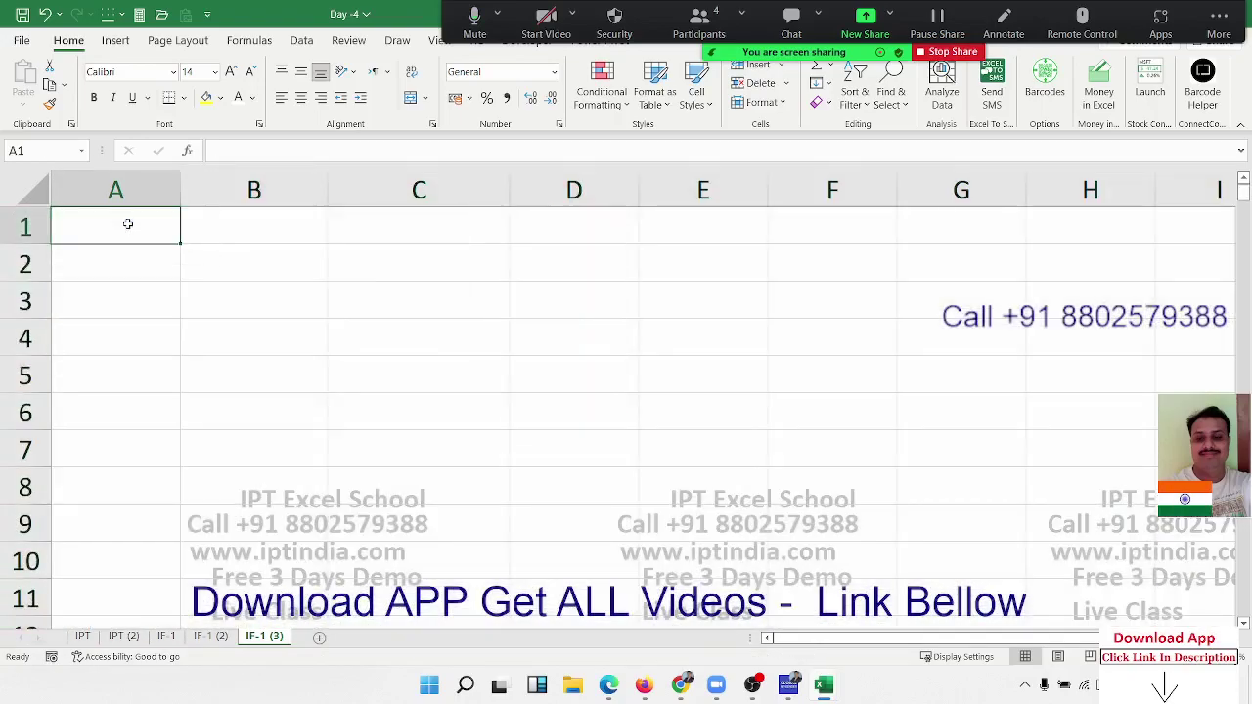
pyautogui.write('Sr')
pyautogui.press('Tab')
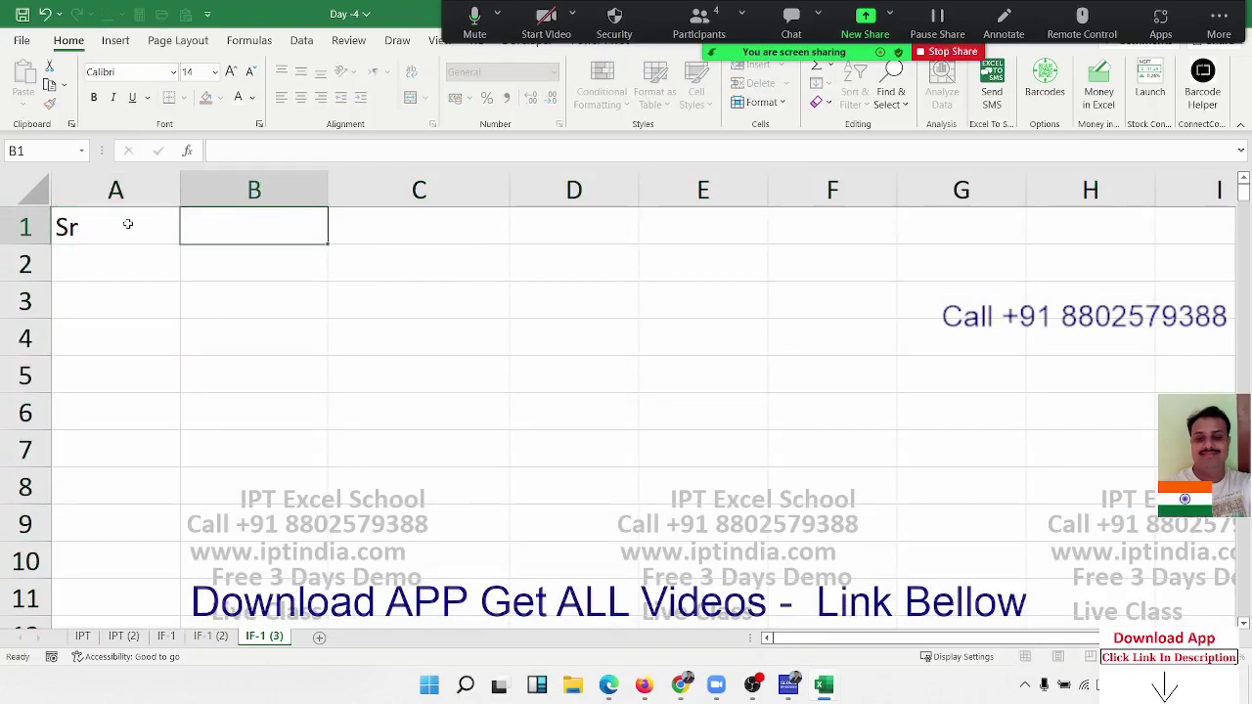
pyautogui.write('Name')
pyautogui.press('Tab')
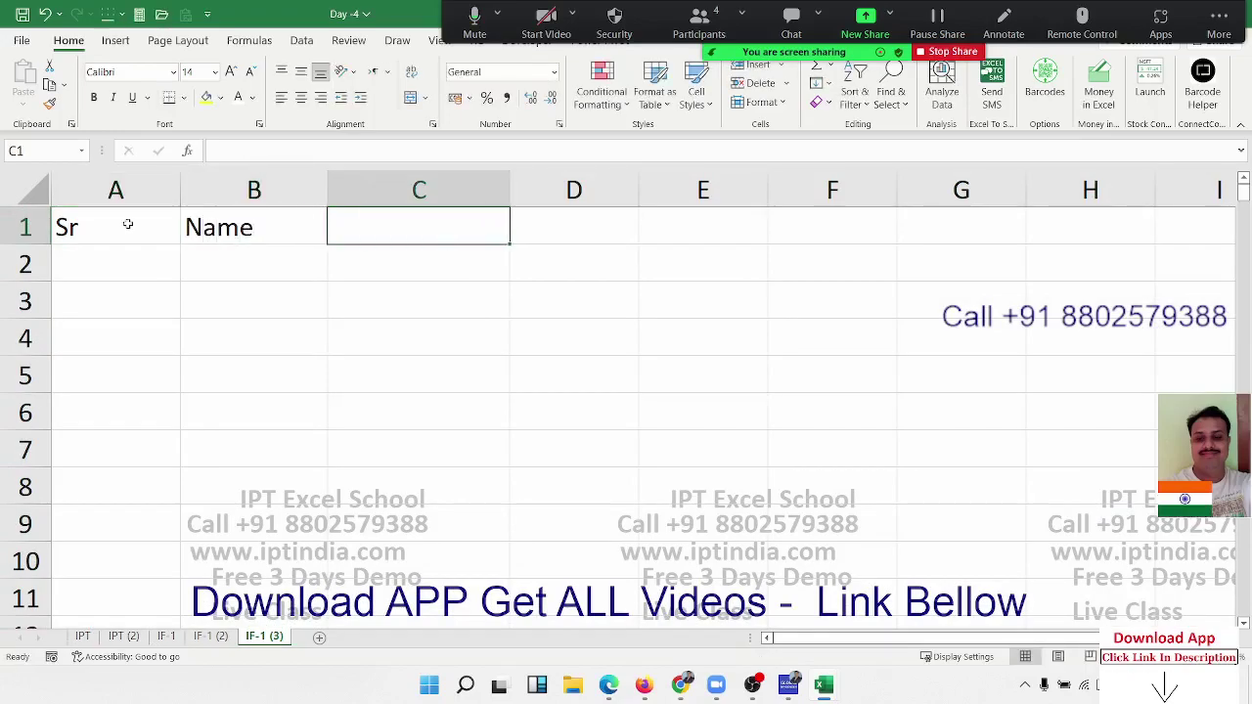
# Add the Address and Mobile headings in C1:D1, correcting the typos
pyautogui.write('R')
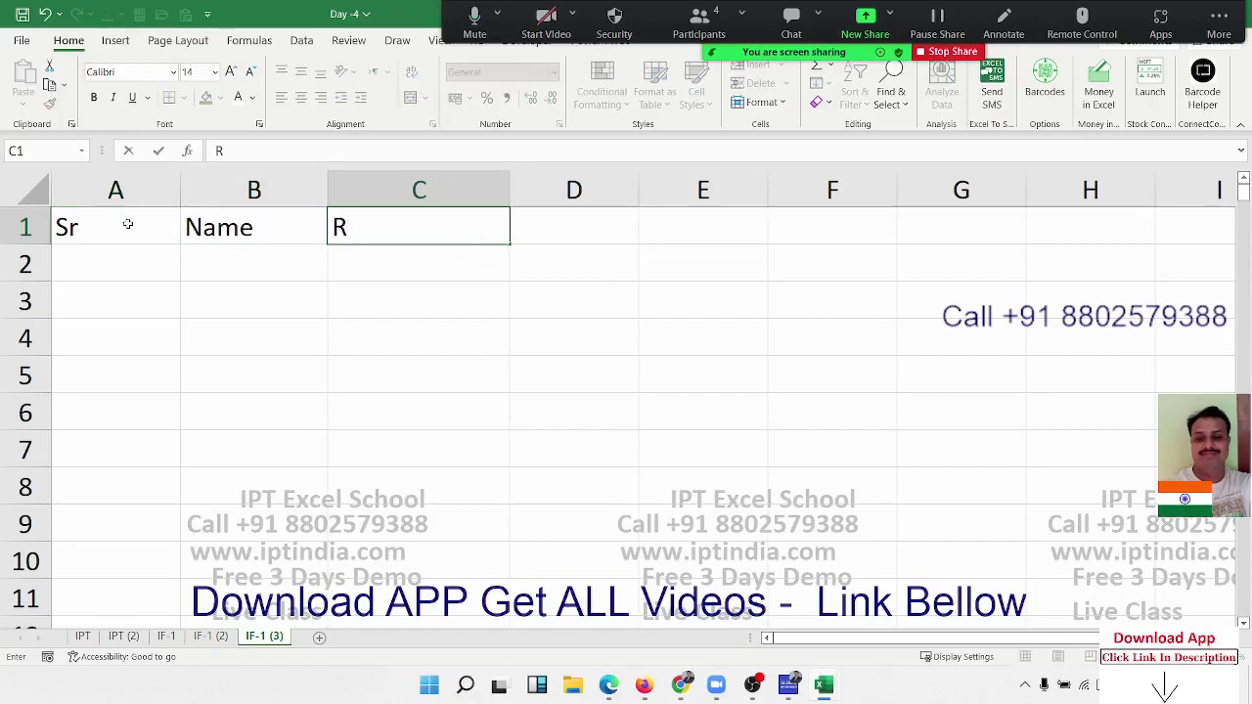
pyautogui.press('BackSpace')
pyautogui.write('Adre')
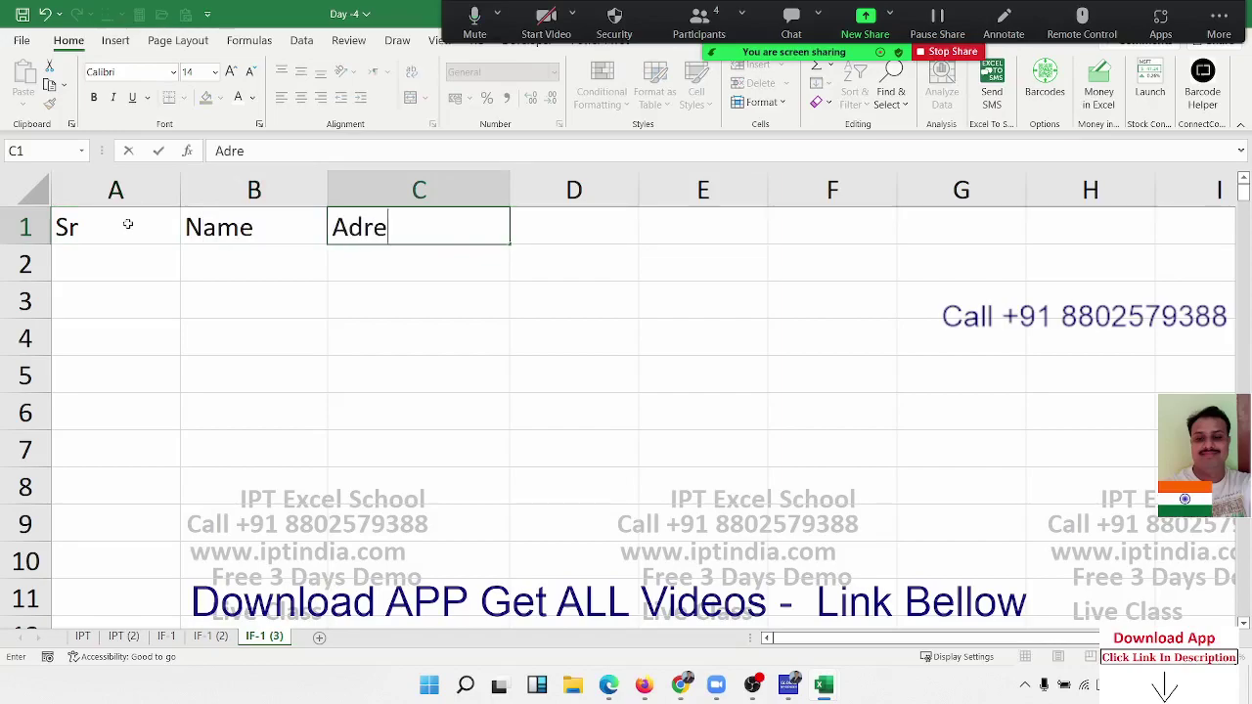
pyautogui.press('BackSpace')
pyautogui.press('BackSpace')
pyautogui.write('dress')
pyautogui.press('Tab')
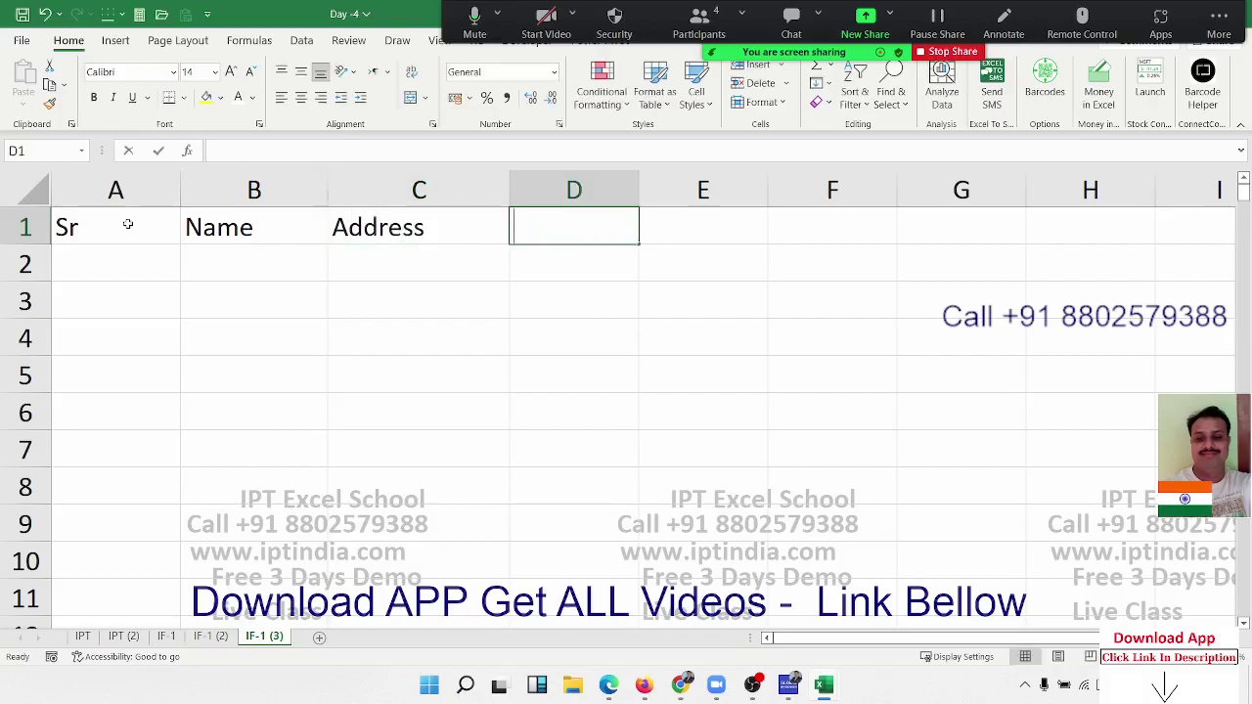
pyautogui.write('Mobil;e')
pyautogui.press('BackSpace')
pyautogui.press('BackSpace')
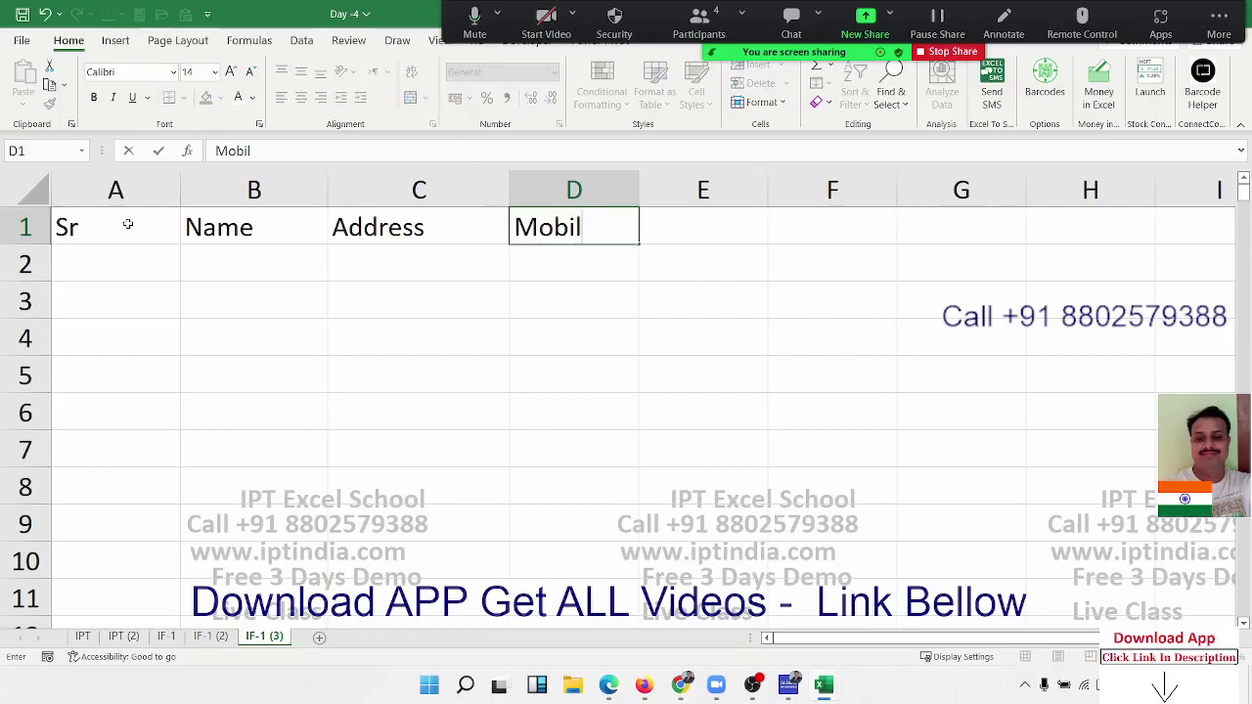
pyautogui.write('e')
pyautogui.press('Down')
pyautogui.press('Down')
pyautogui.press('Home')
# Enter the first record in row 2: serial 1, a name, an address and a mobile number
pyautogui.press('Up')
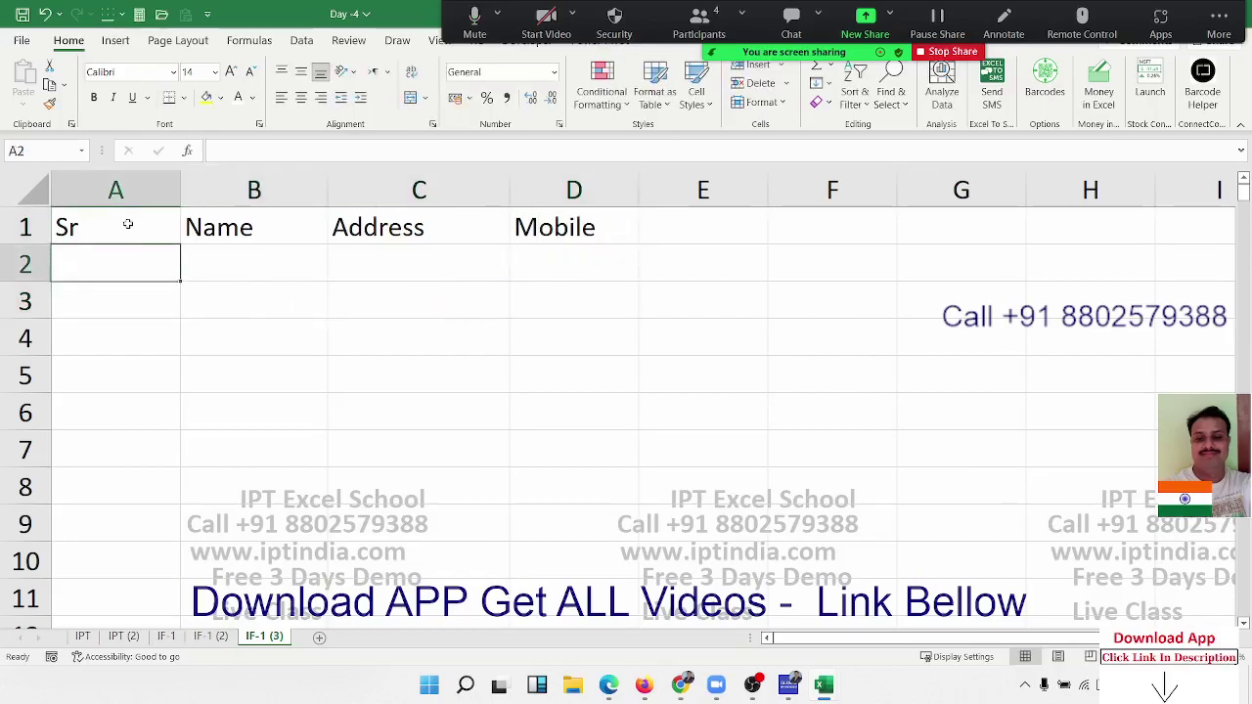
pyautogui.write('1')
pyautogui.press('Tab')
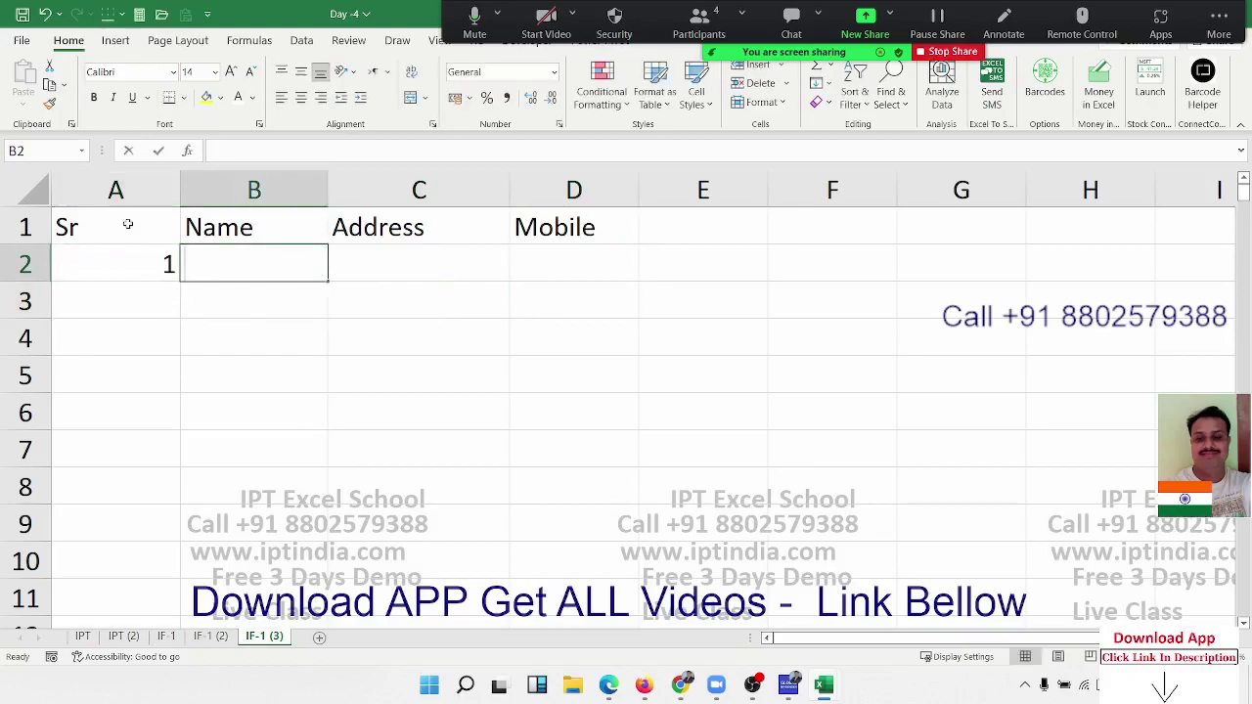
pyautogui.write('Puja')
pyautogui.press('Tab')
pyautogui.write('F1')
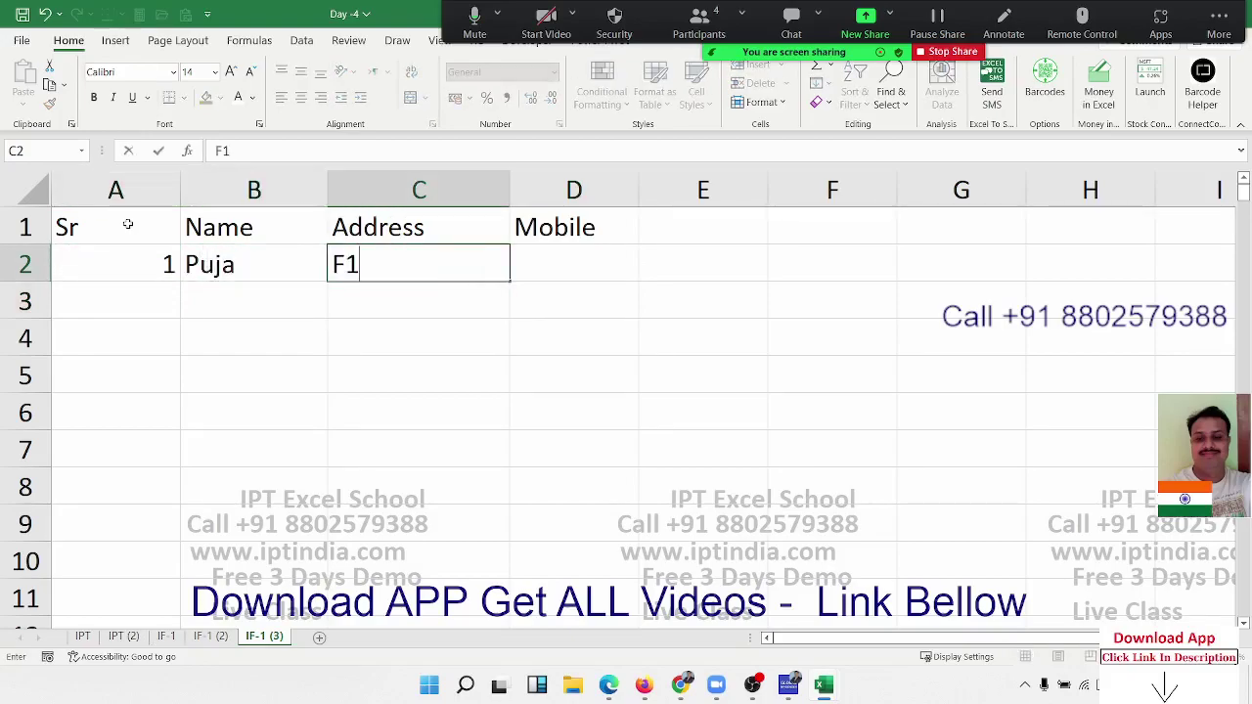
pyautogui.write('01')
pyautogui.press('Tab')
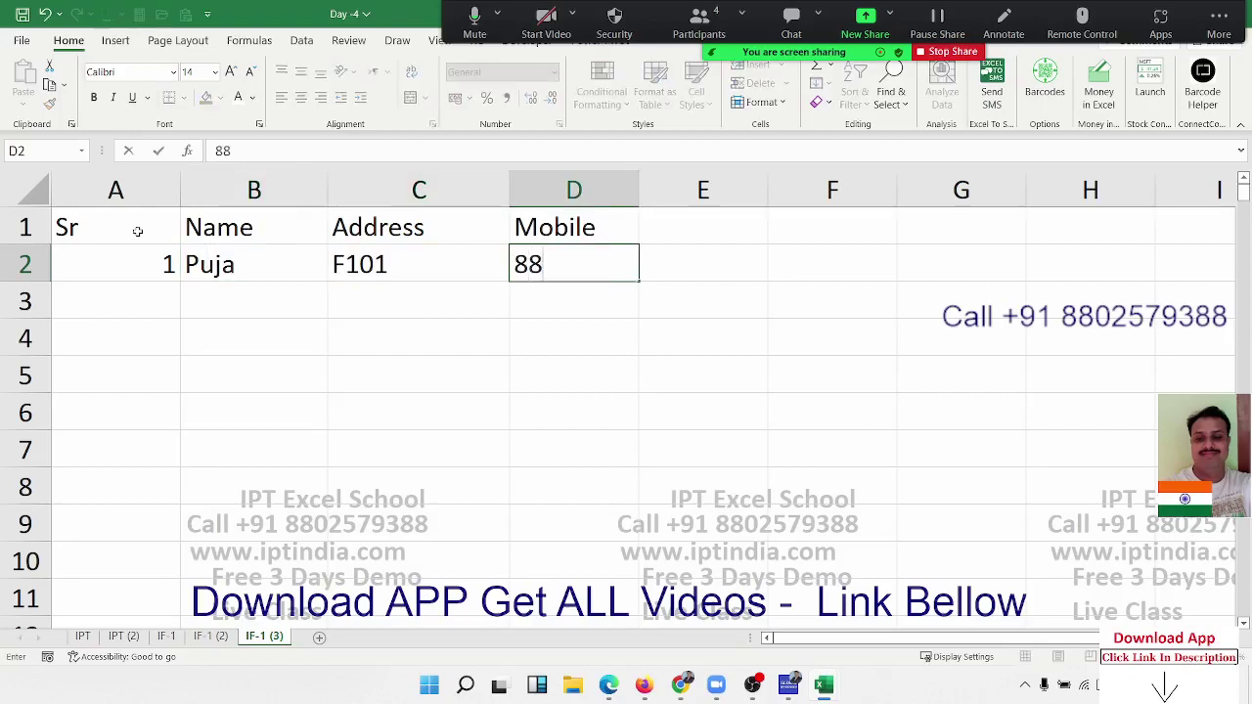
pyautogui.hotkey('ctrl', 'Return')
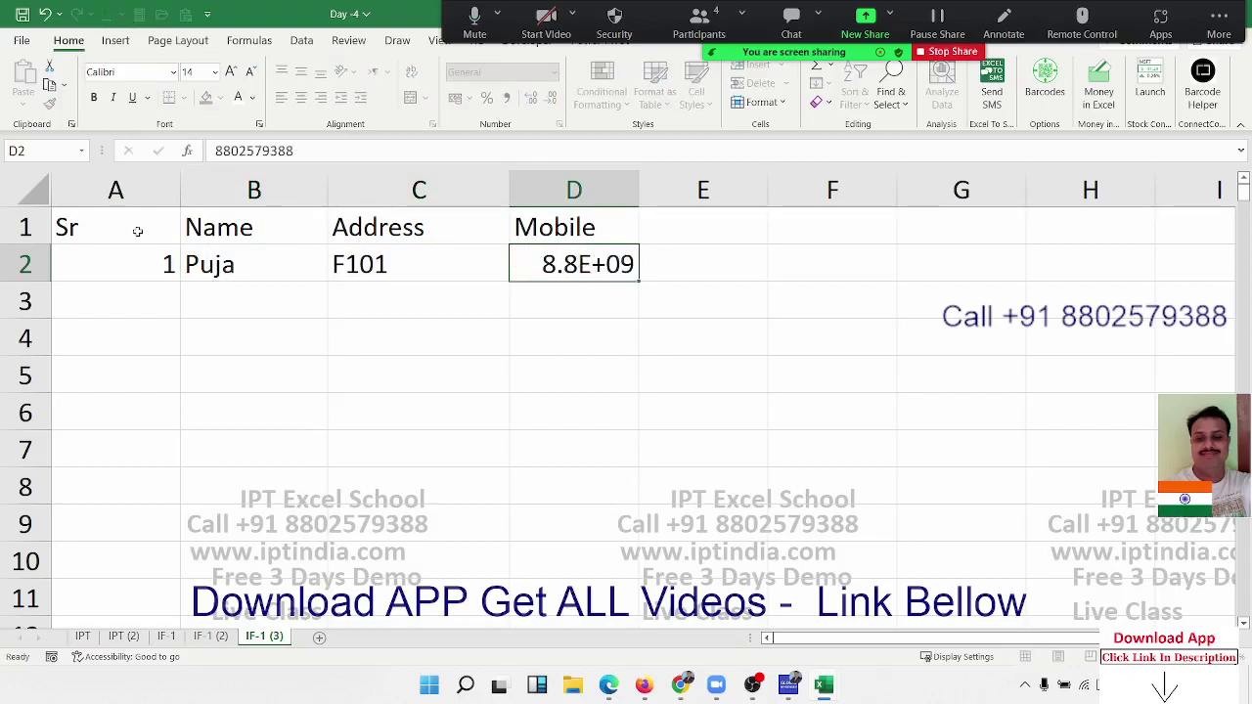
pyautogui.press('Return')
# Type 2 in A3, then clear it and start an =IF formula there instead
pyautogui.press('Left')
pyautogui.write('2')
pyautogui.press('Tab')
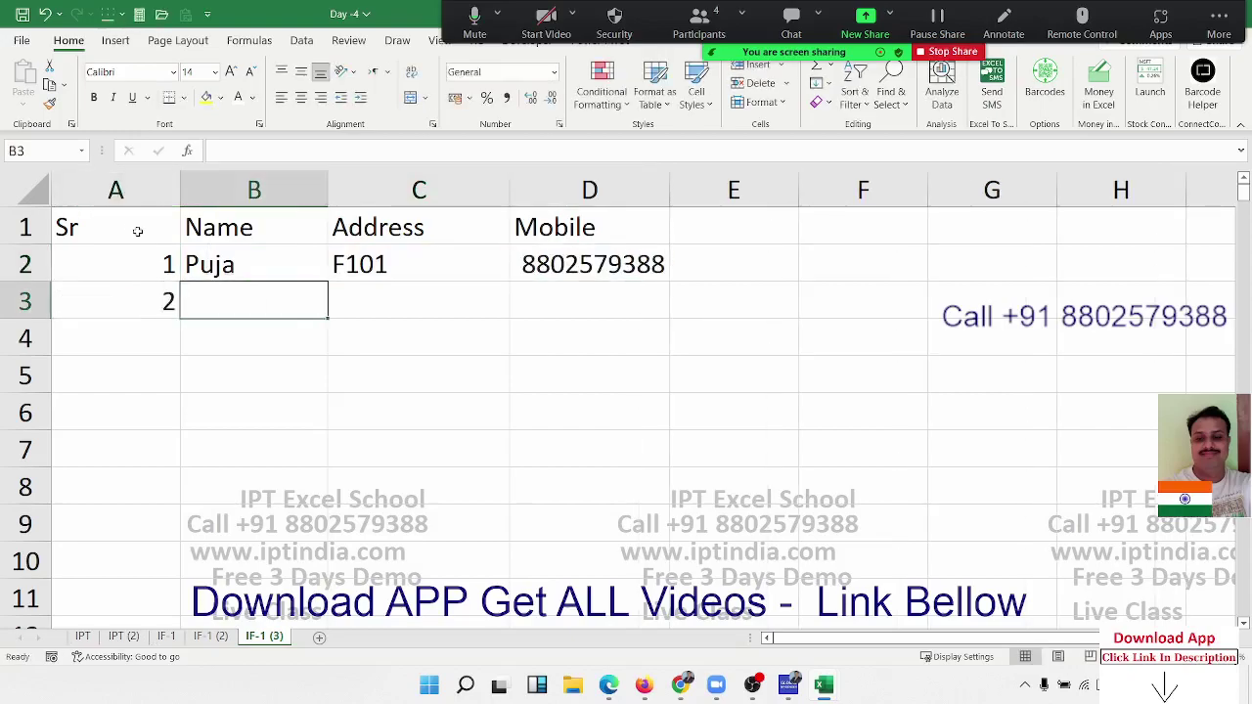
pyautogui.press('Up')
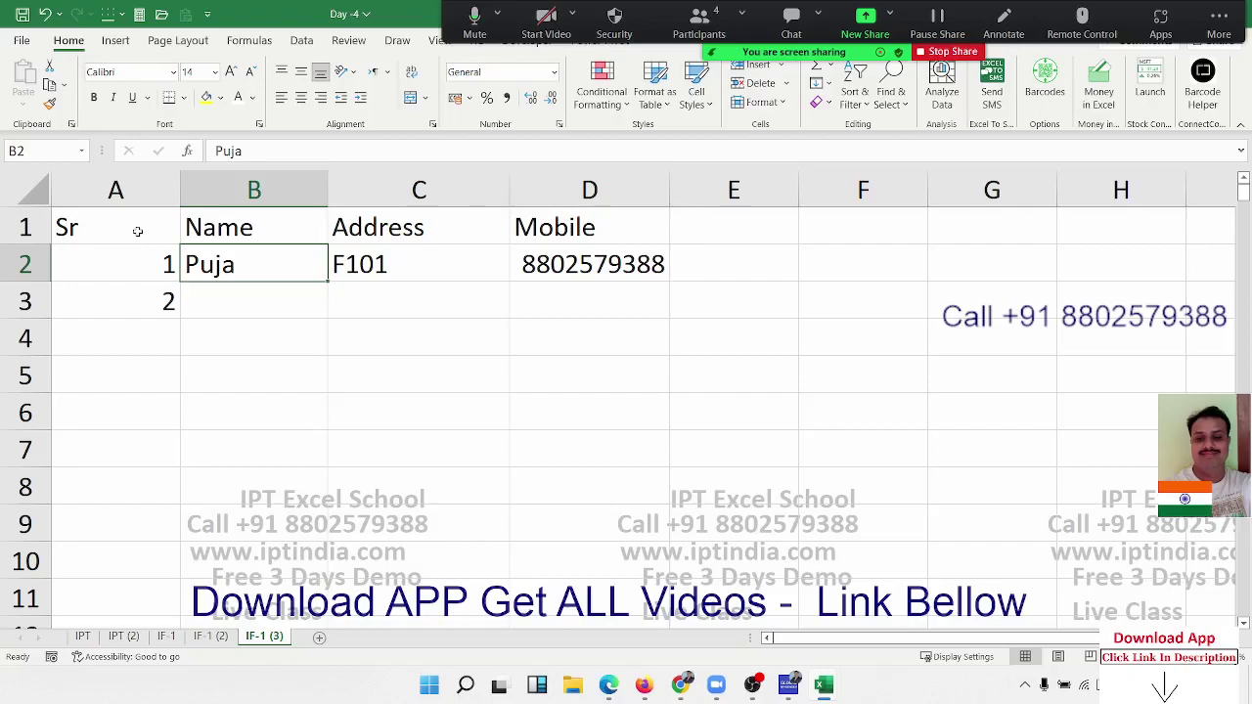
pyautogui.press('Return')
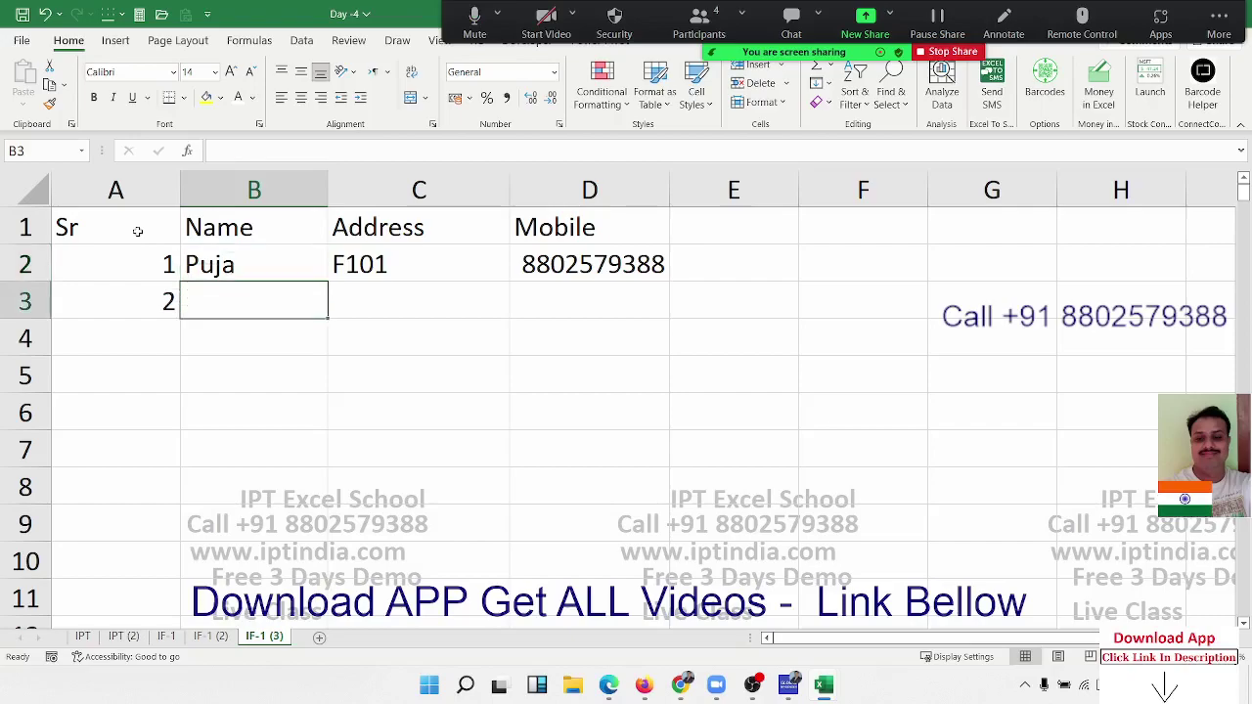
pyautogui.press('Left')
pyautogui.press('Delete')
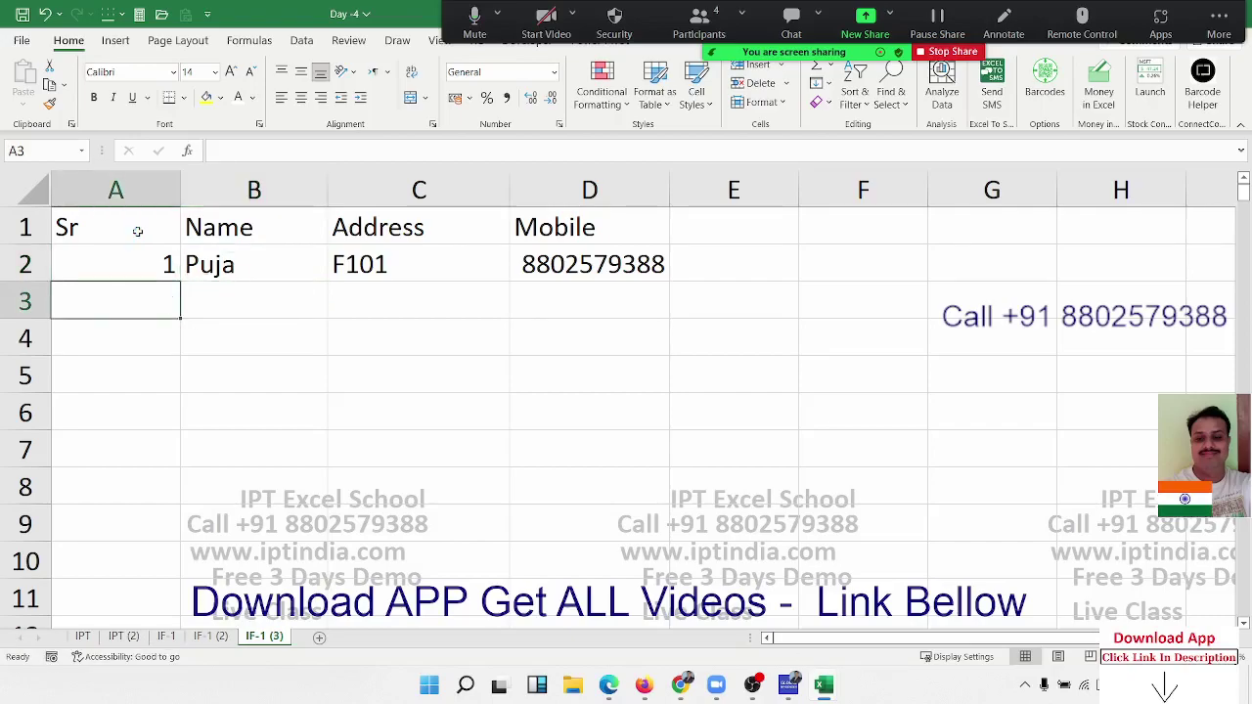
pyautogui.write('=')
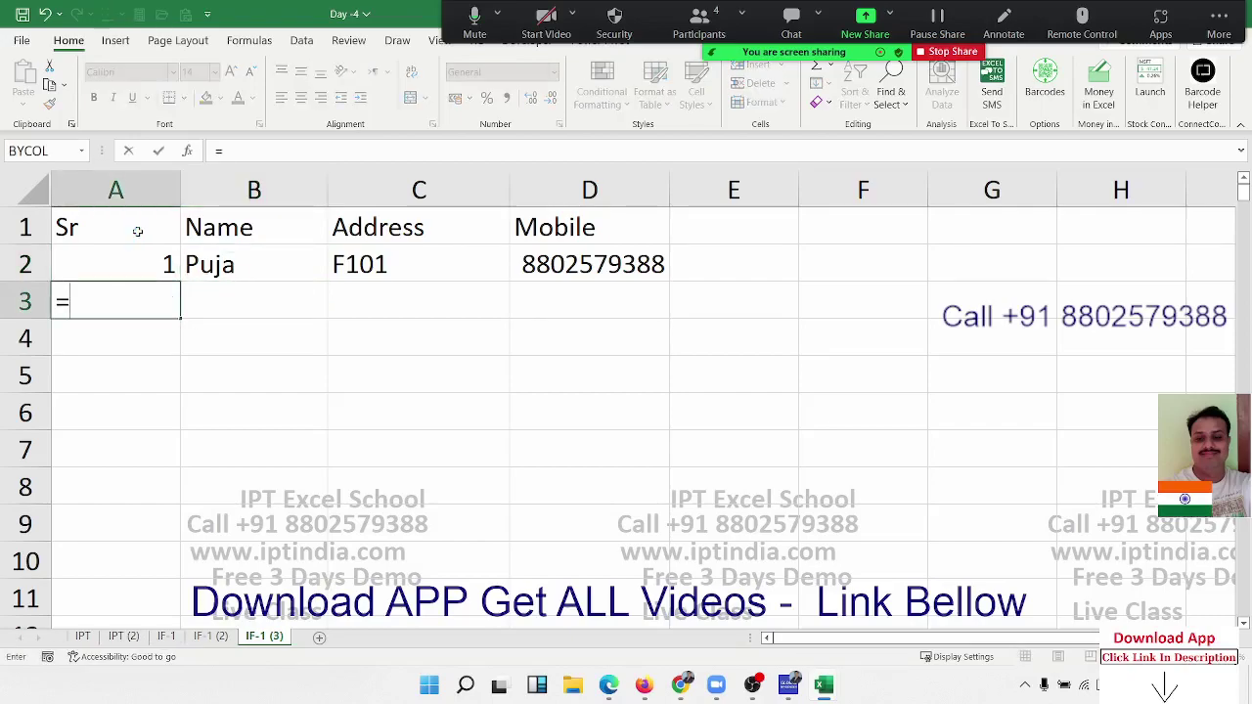
pyautogui.write('if')
# Complete =IF(B3>0,A2+1,"") in A3 and select the range below it for filling
pyautogui.press('Tab')
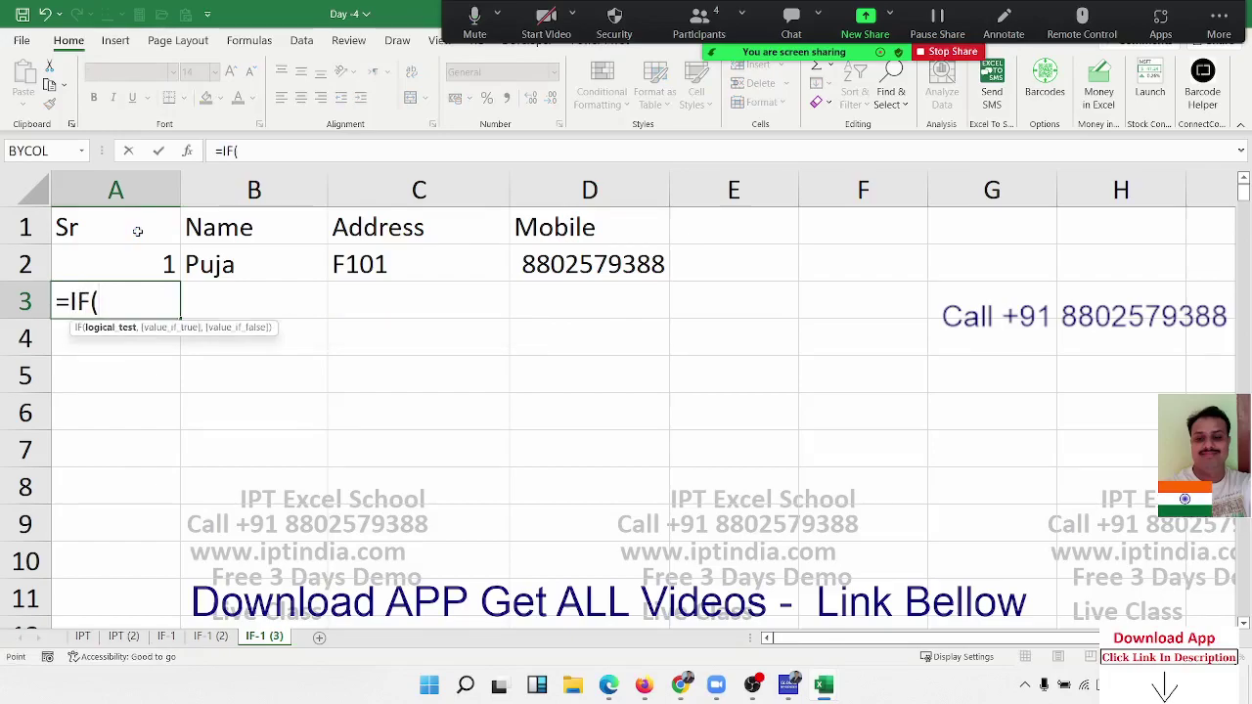
pyautogui.press('Right')
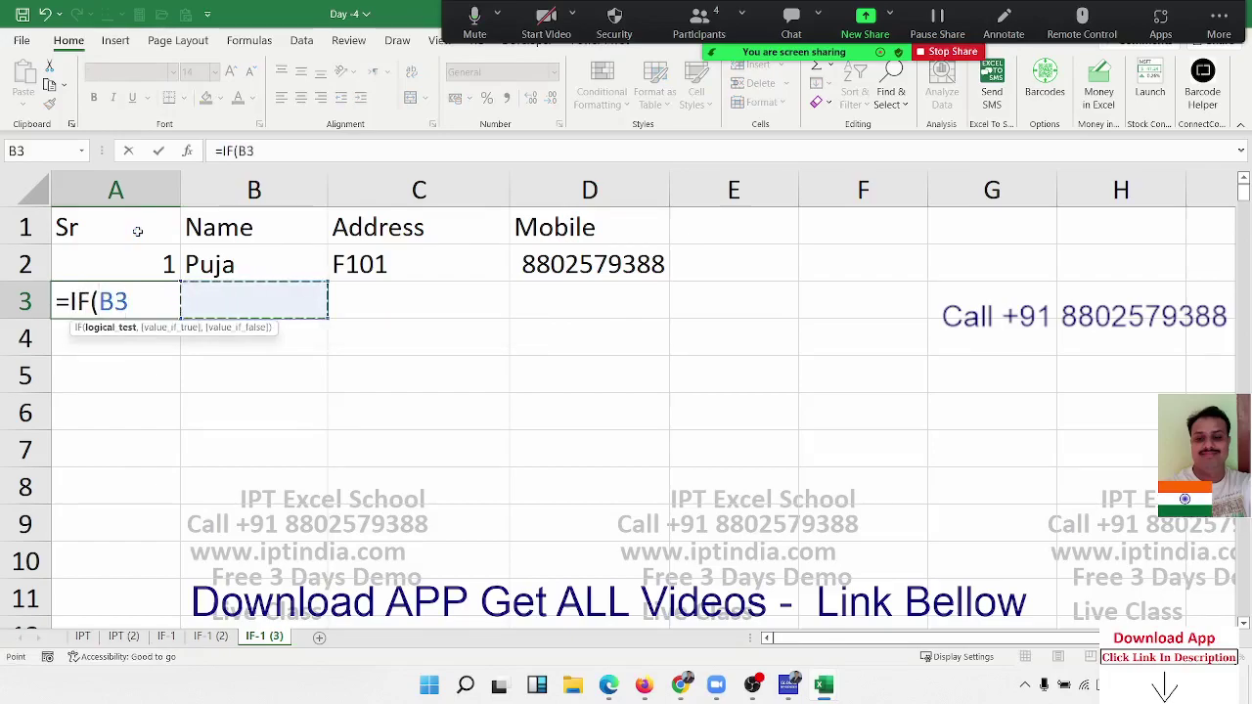
pyautogui.write('>0')
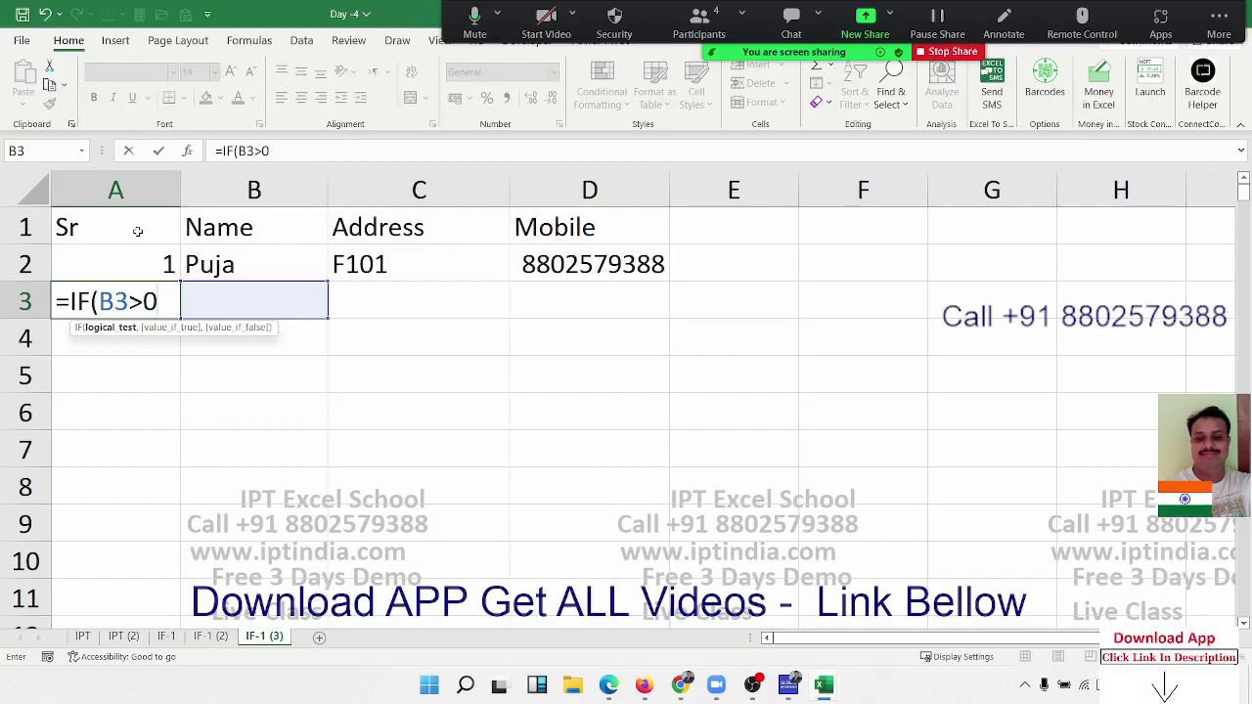
pyautogui.write(',')
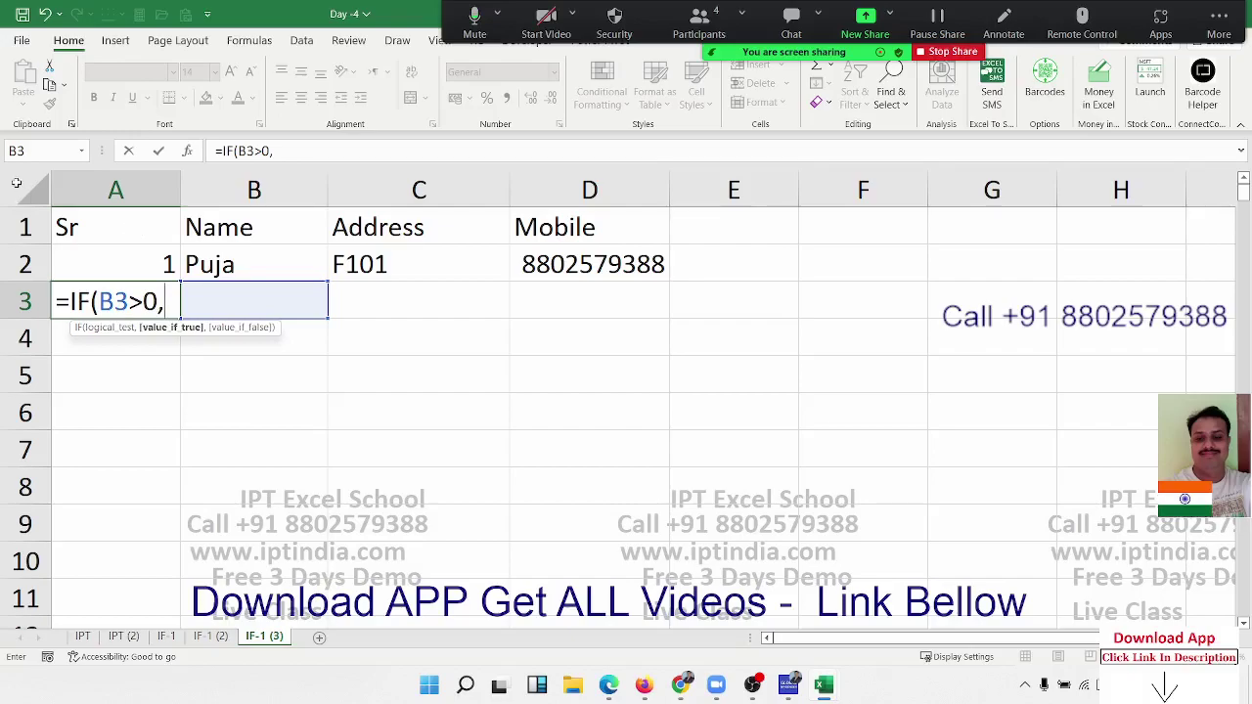
pyautogui.click(76, 264)
pyautogui.write('+')
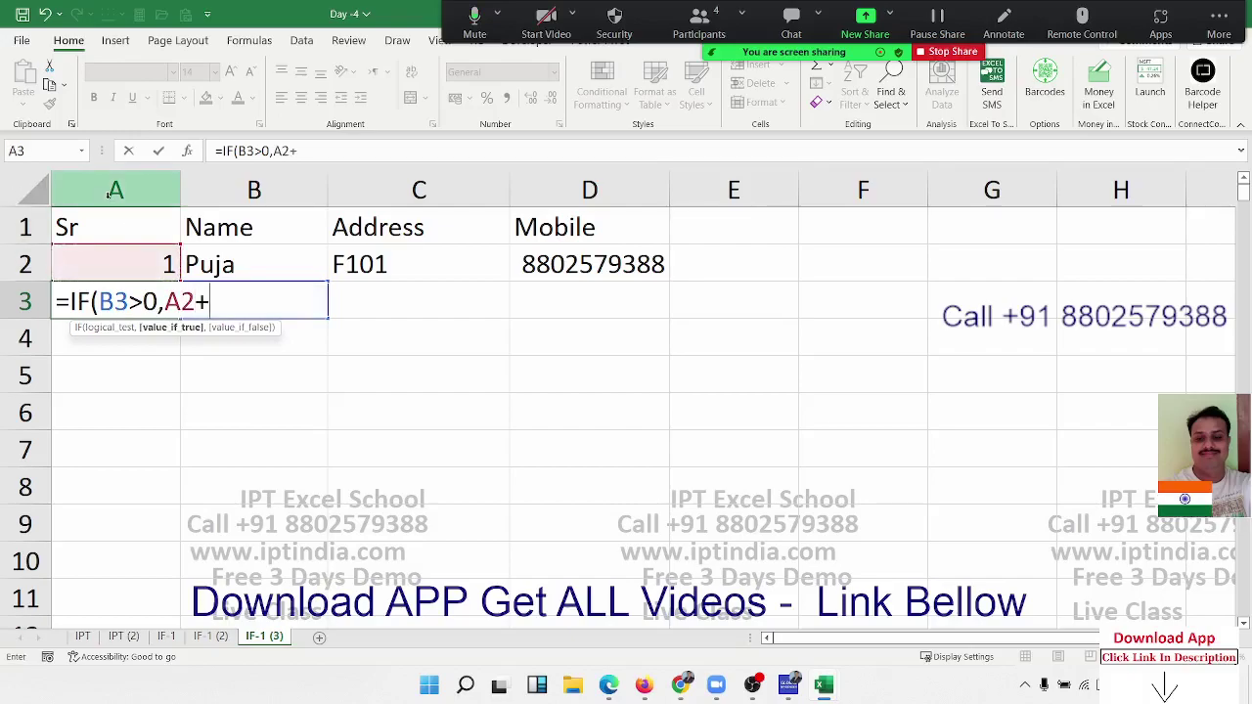
pyautogui.write('1,')
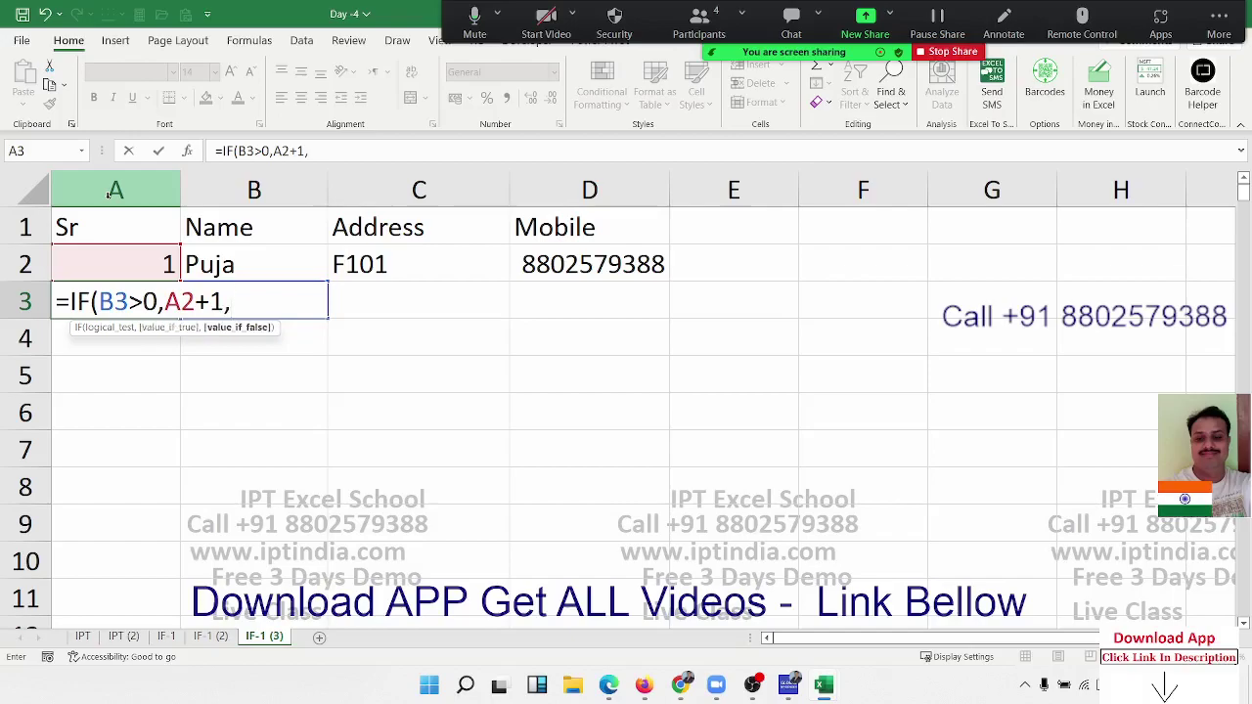
pyautogui.write('""')
pyautogui.press('Return')
pyautogui.press('Up')
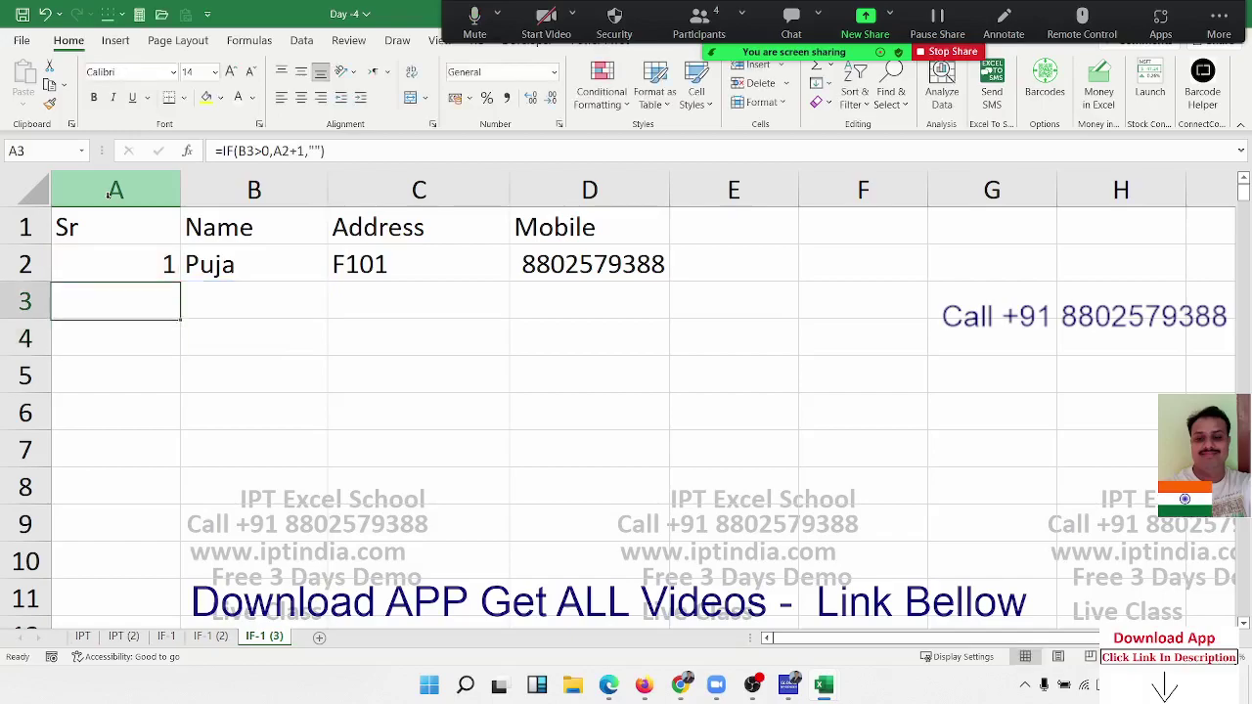
pyautogui.hotkey('shift', 'Down')
pyautogui.hotkey('shift', 'Down')
pyautogui.hotkey('shift', 'Down')
pyautogui.hotkey('shift', 'Down')
pyautogui.hotkey('shift', 'Down')
pyautogui.hotkey('shift', 'Down')
pyautogui.hotkey('shift', 'Down')
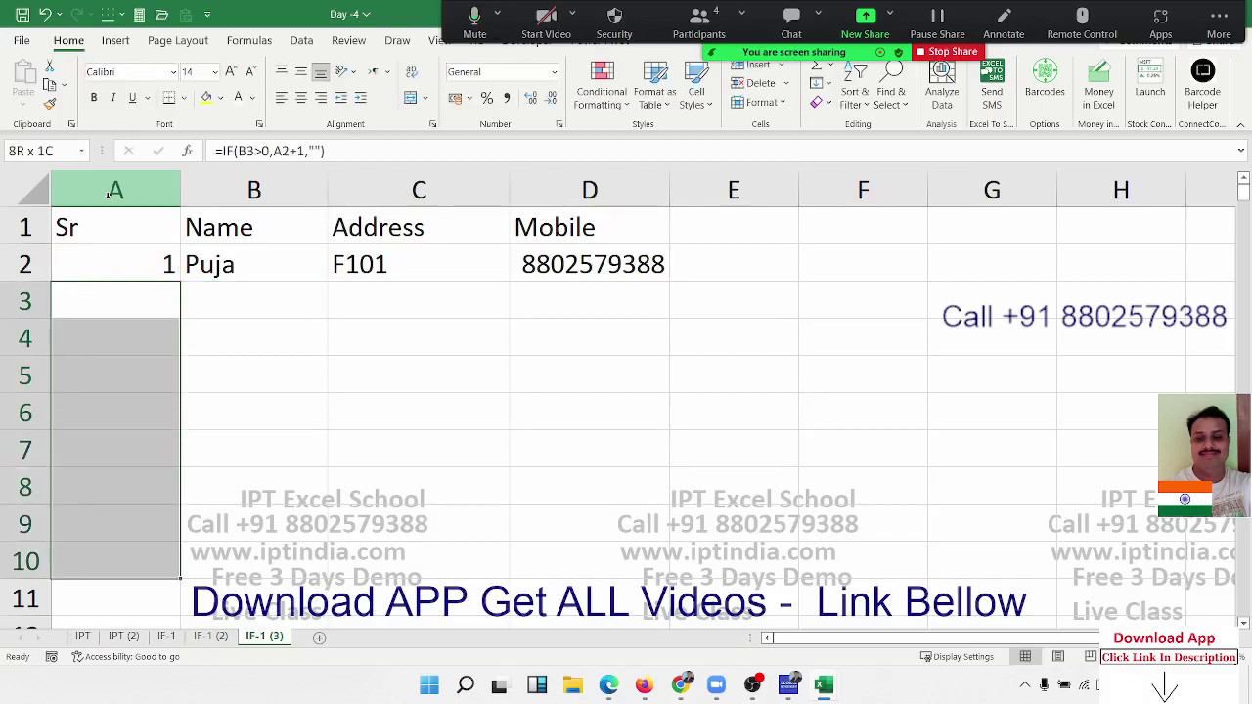
pyautogui.press('ctrl')
# Enter two names in B3 and B4 so serial numbers 2 and 3 appear
pyautogui.press('Up')
pyautogui.press('Right')
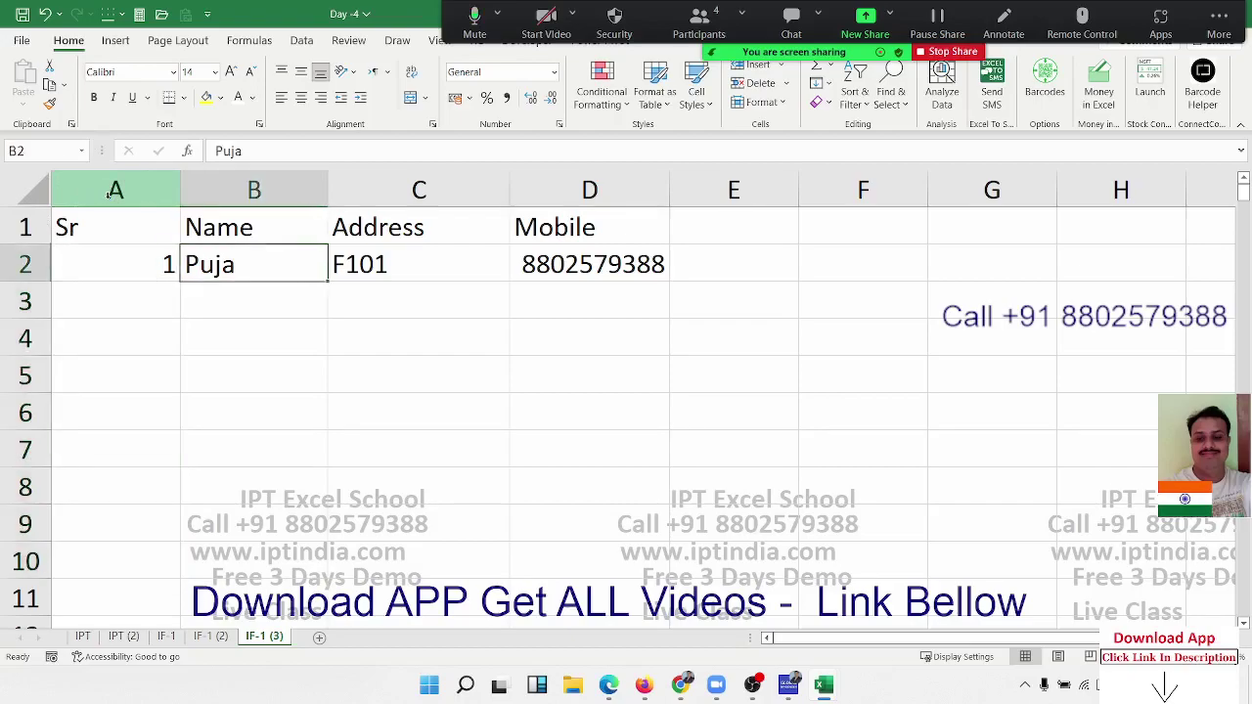
pyautogui.press('Down')
pyautogui.write('Moh')
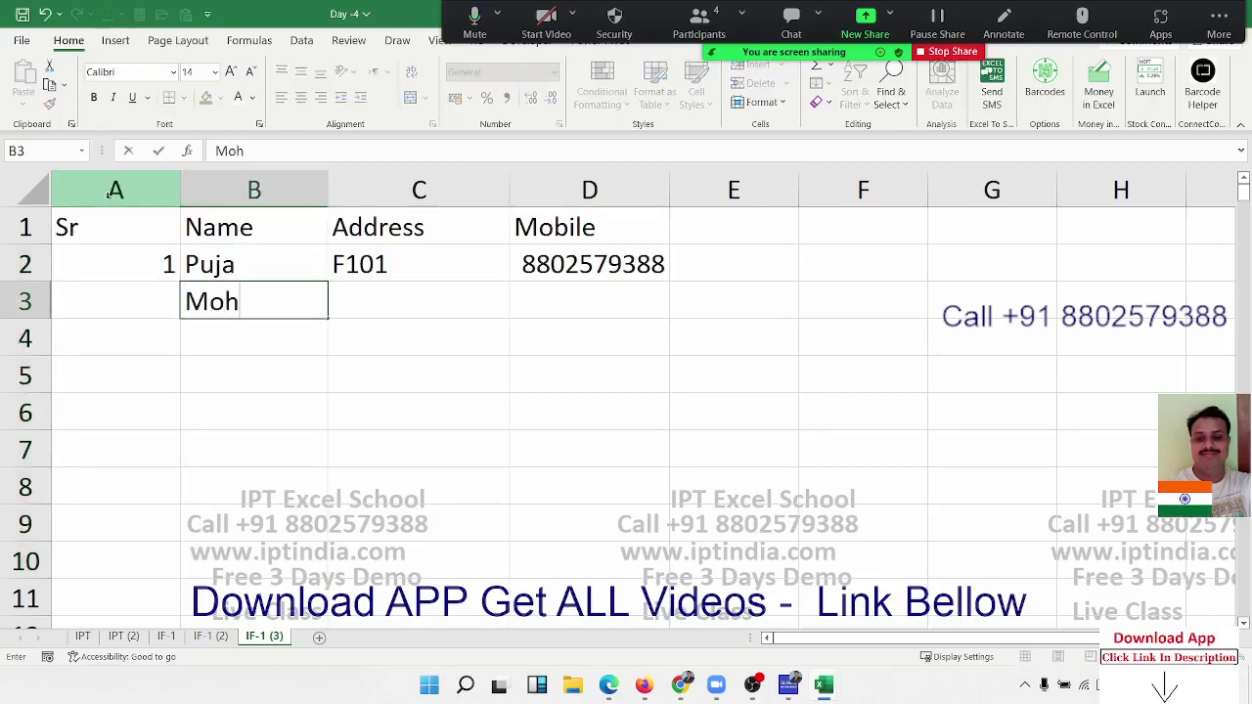
pyautogui.write('an')
pyautogui.press('Return')
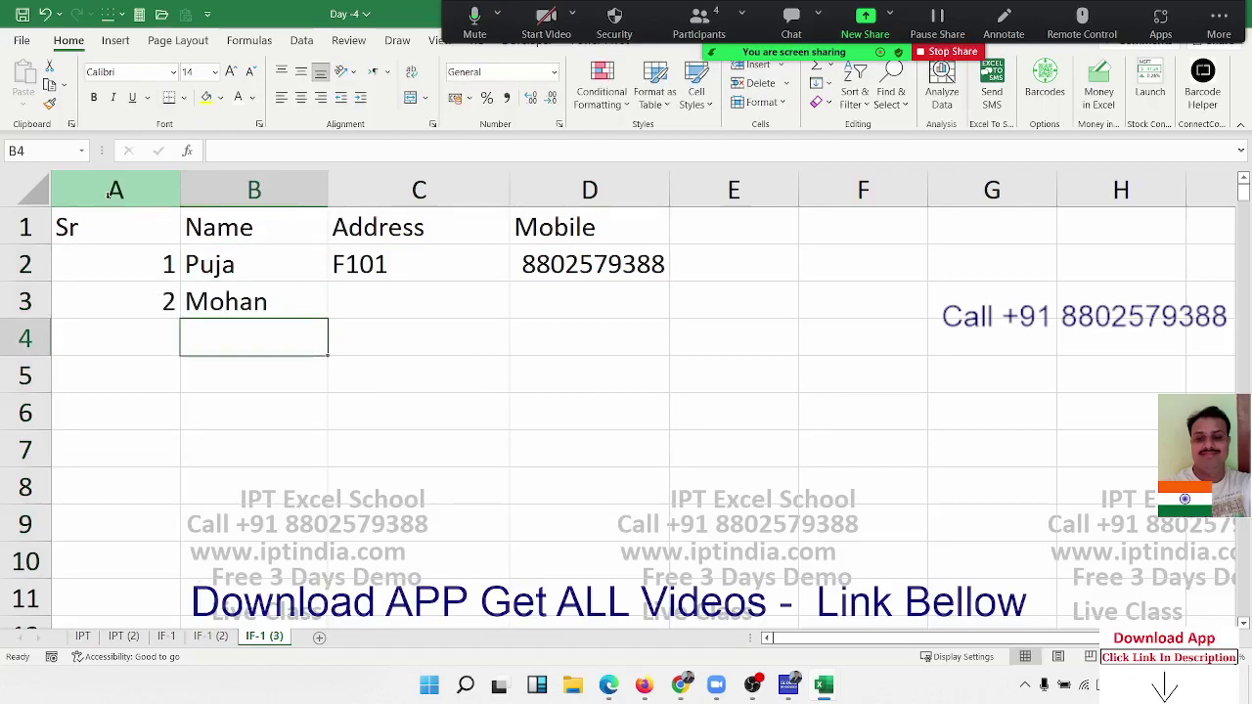
pyautogui.write('Ind')
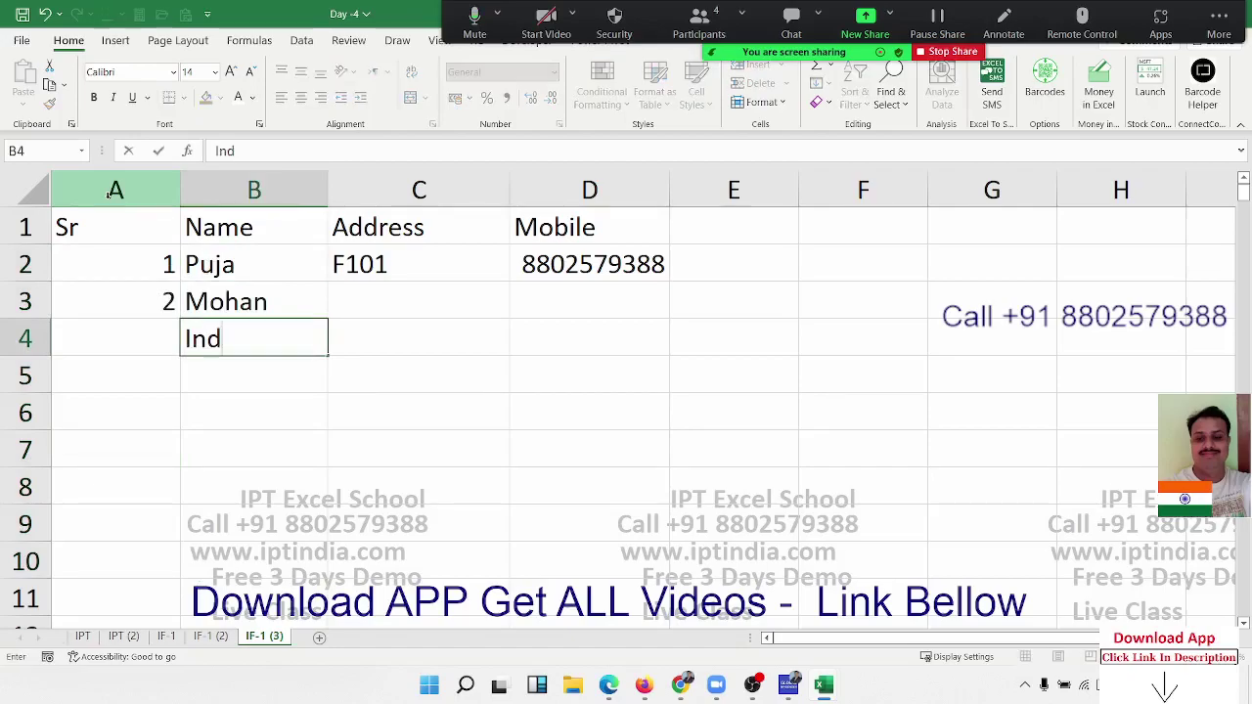
pyautogui.write('er')
pyautogui.press('Return')
# Enter three more names in B5:B7, fixing the typo in the last one
pyautogui.write('Uda')
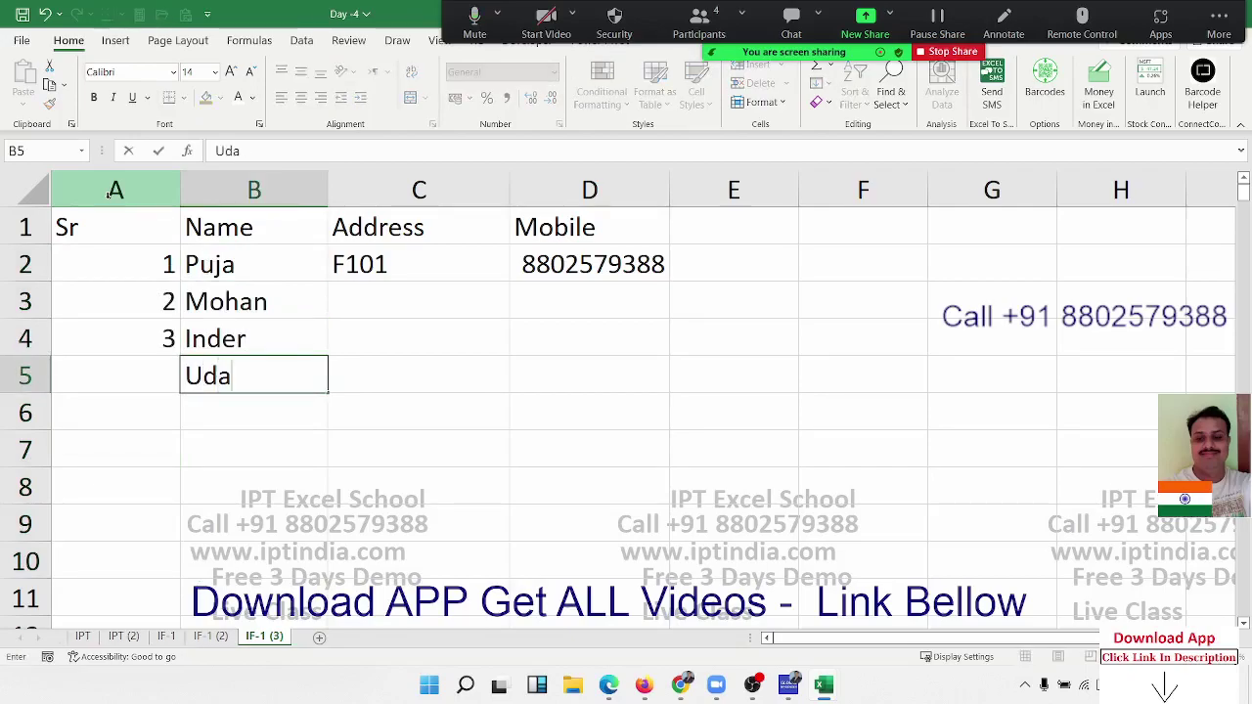
pyautogui.write('y')
pyautogui.press('Return')
pyautogui.write('Ka')
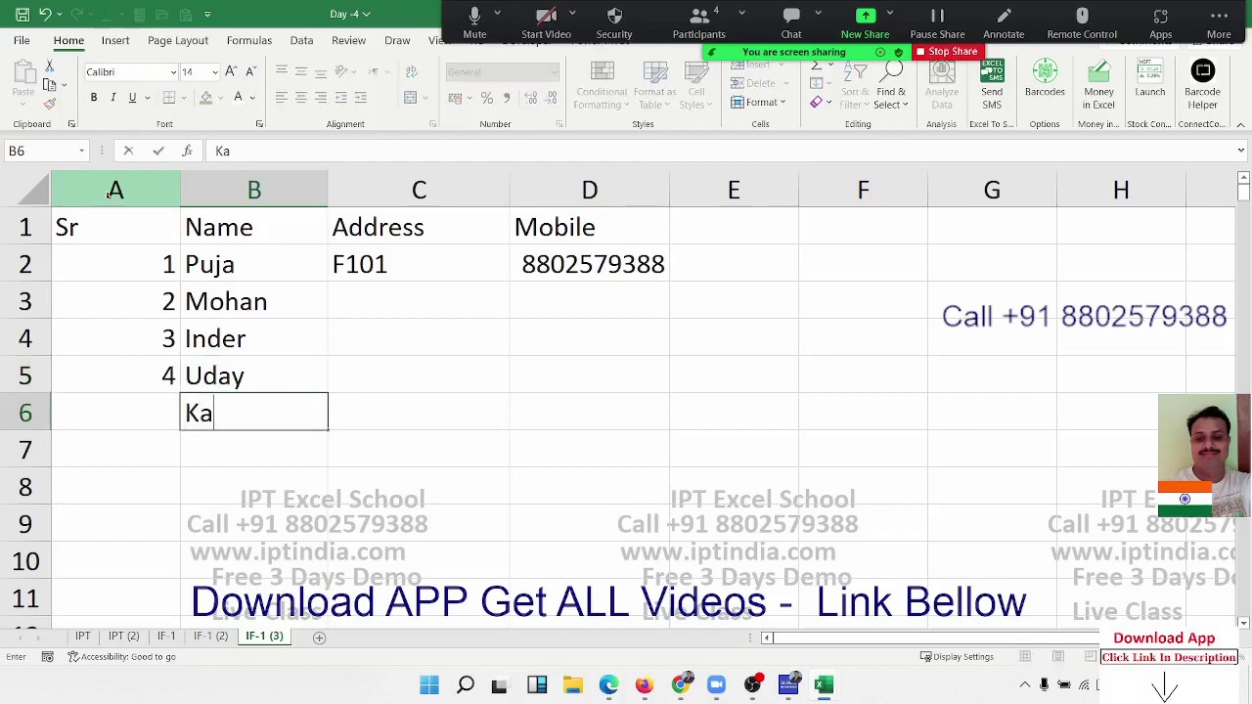
pyautogui.write('vita')
pyautogui.press('Return')
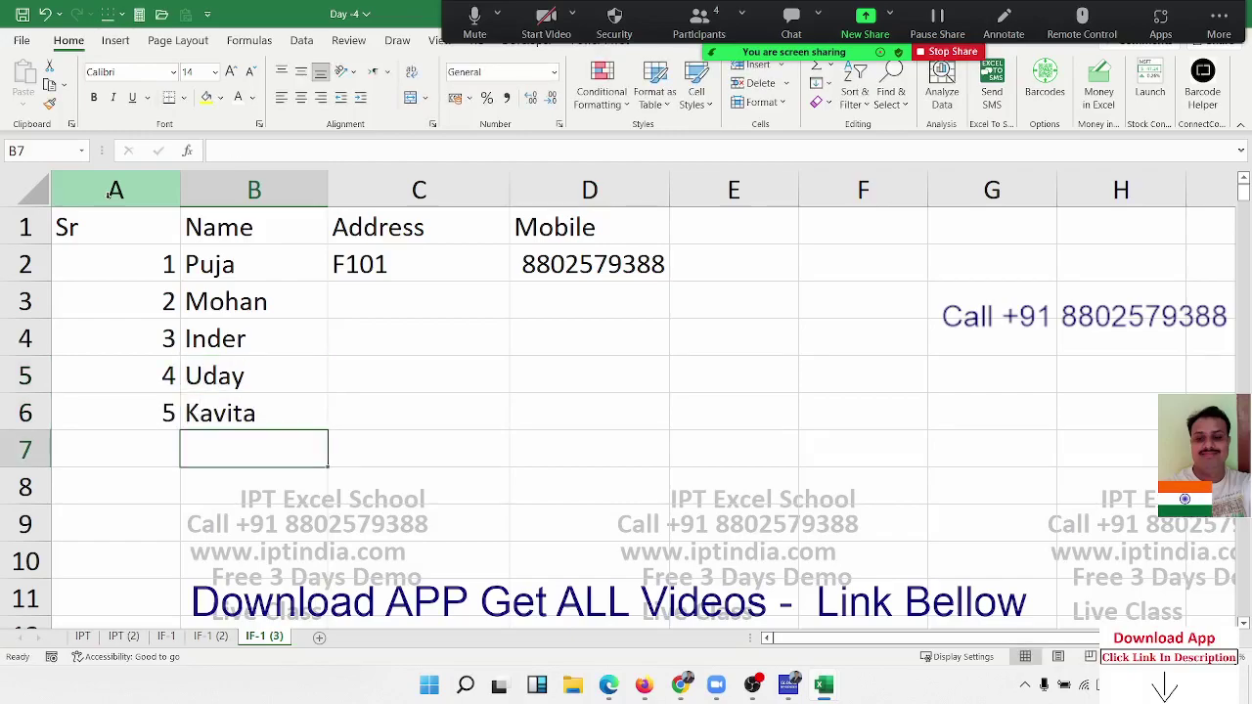
pyautogui.write('Jyo')
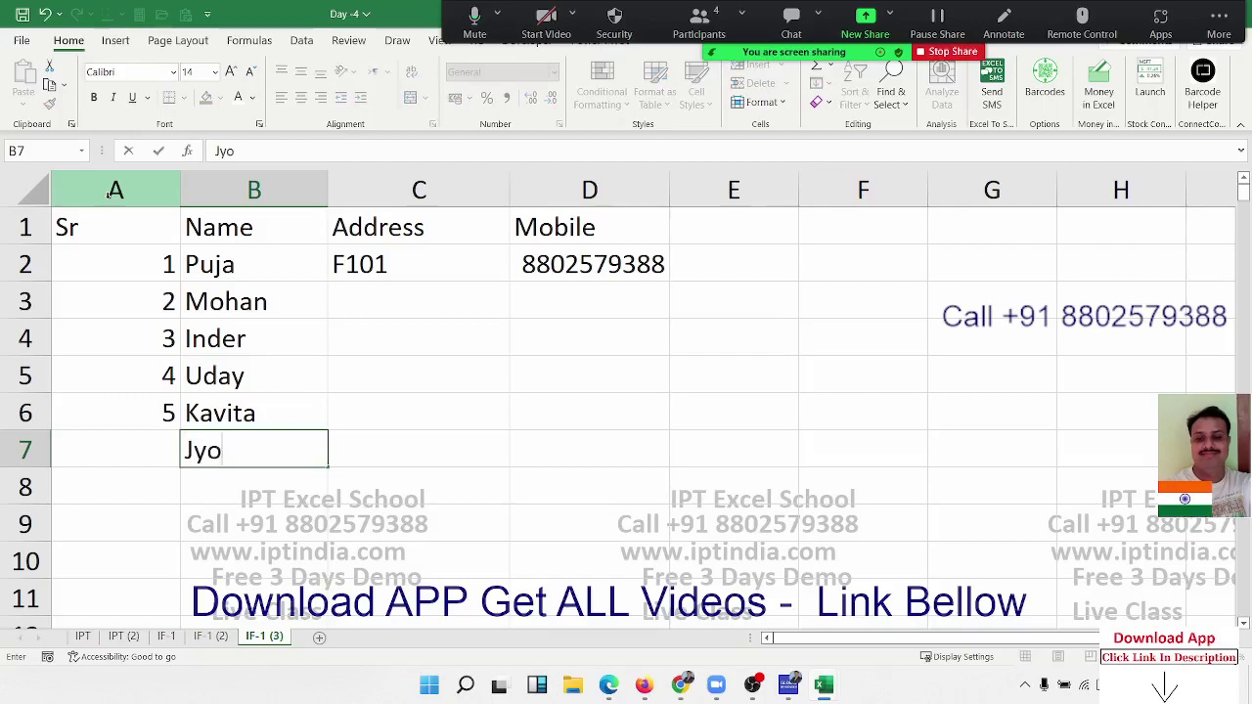
pyautogui.write('i')
pyautogui.press('BackSpace')
pyautogui.write('ti')
pyautogui.press('Return')
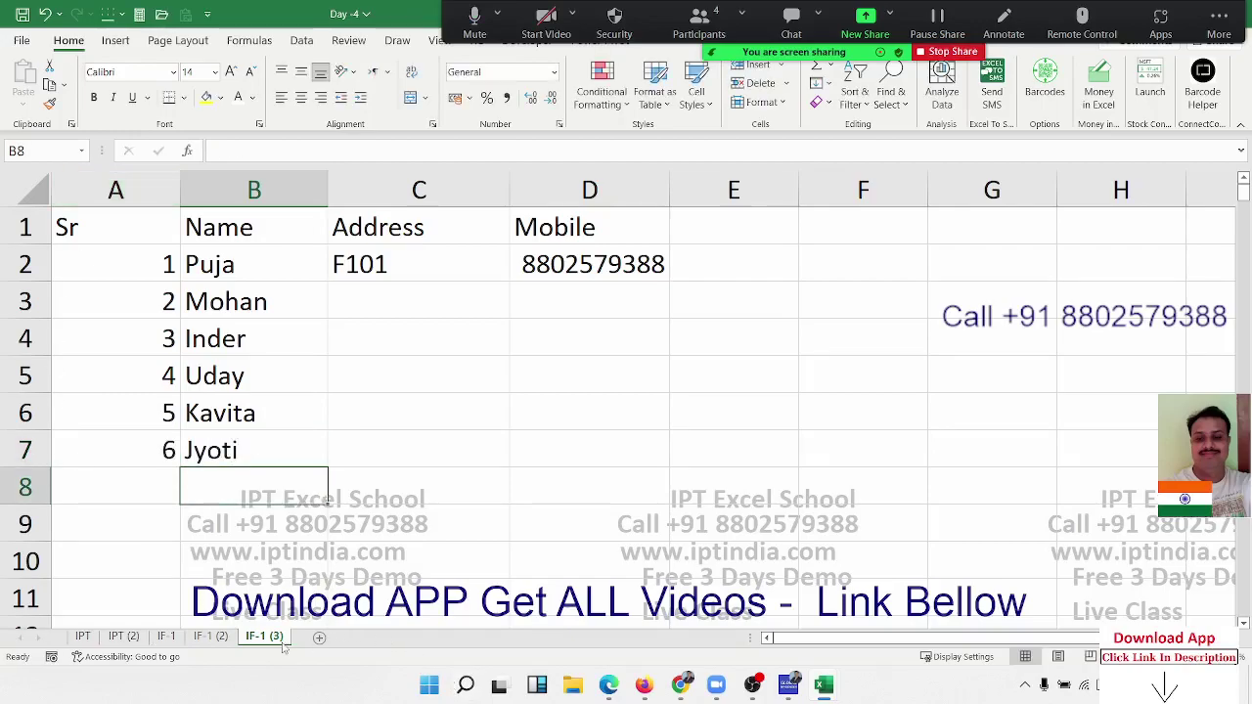
# Copy the IF-1 (3) sheet as IF-1 (4) and clear all its contents
pyautogui.moveTo(287, 640); pyautogui.dragTo(324, 637)
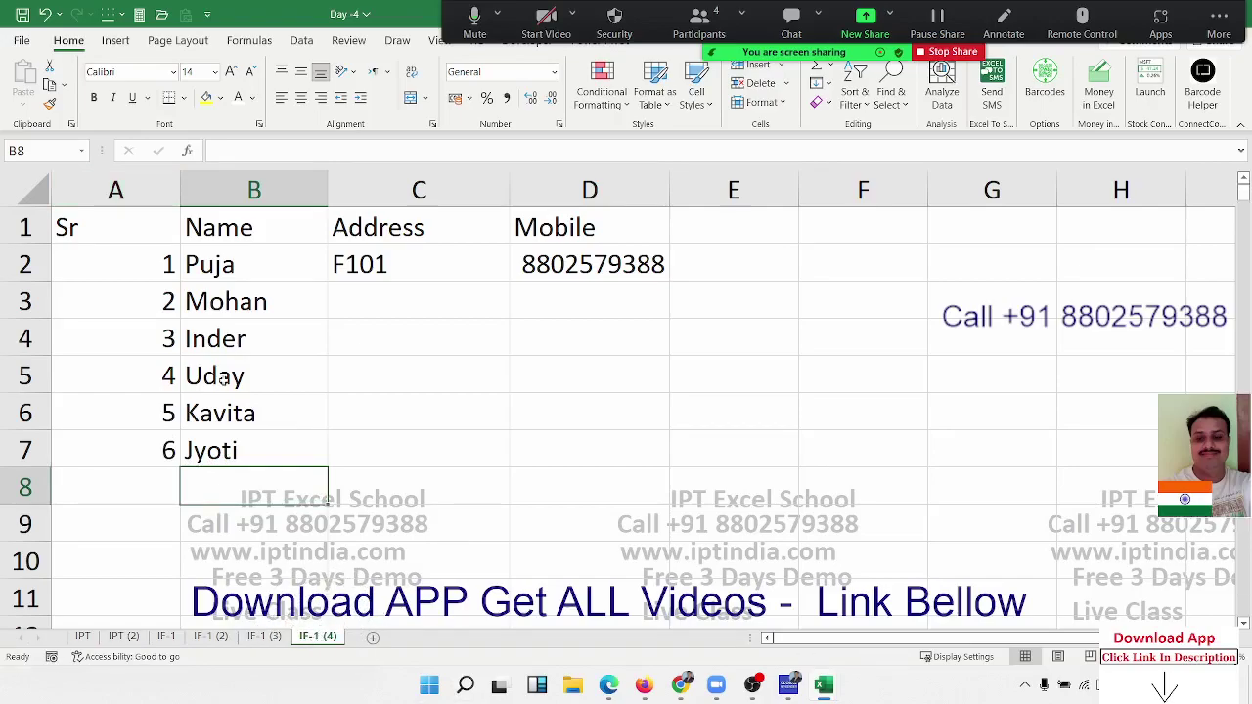
pyautogui.click(34, 188)
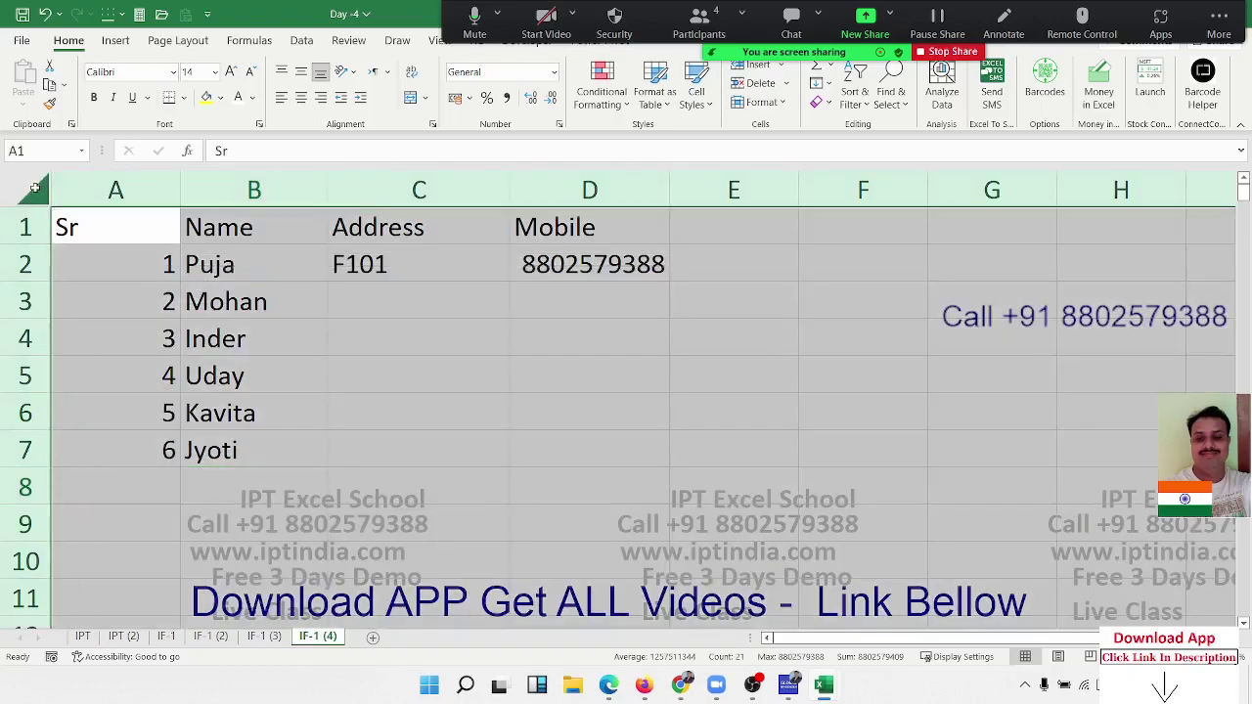
pyautogui.press('Delete')
pyautogui.hotkey('ctrl', 'Home')
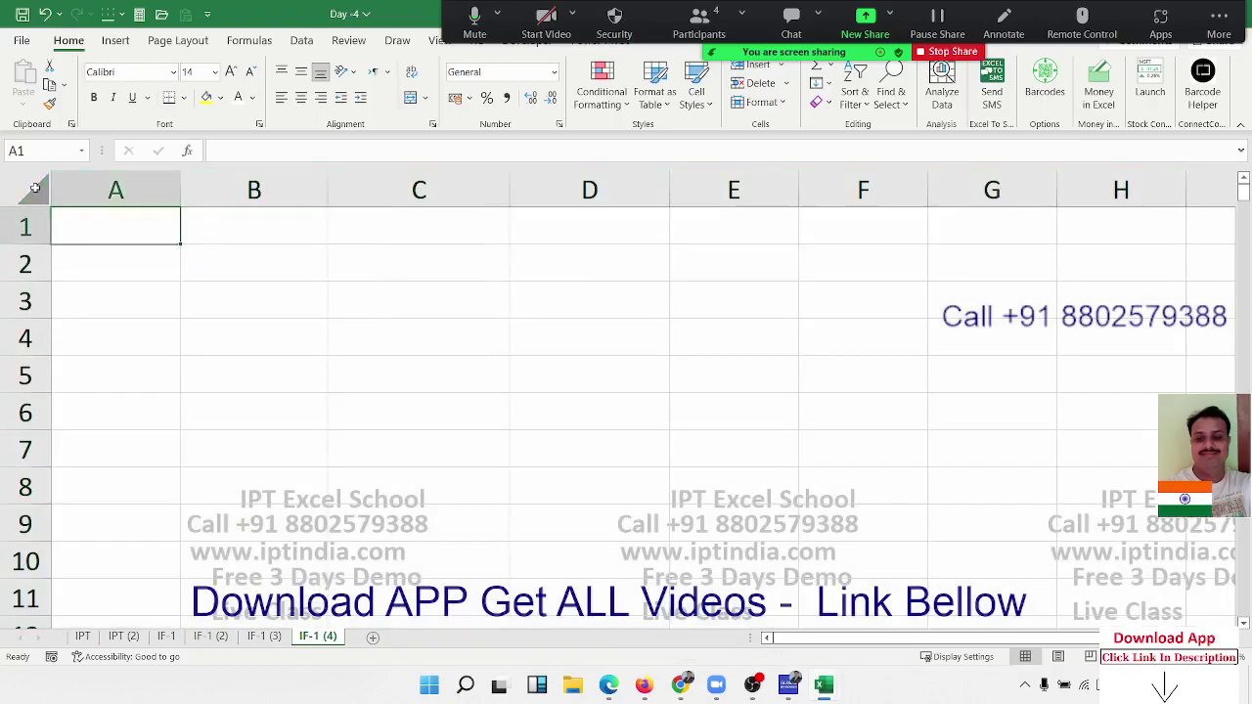
# Enter the Sales header and figures 85, 36, 25, 65, 36, 52, 65 in A1:A8
pyautogui.write('SAles')
pyautogui.press('BackSpace')
pyautogui.press('BackSpace')
pyautogui.press('BackSpace')
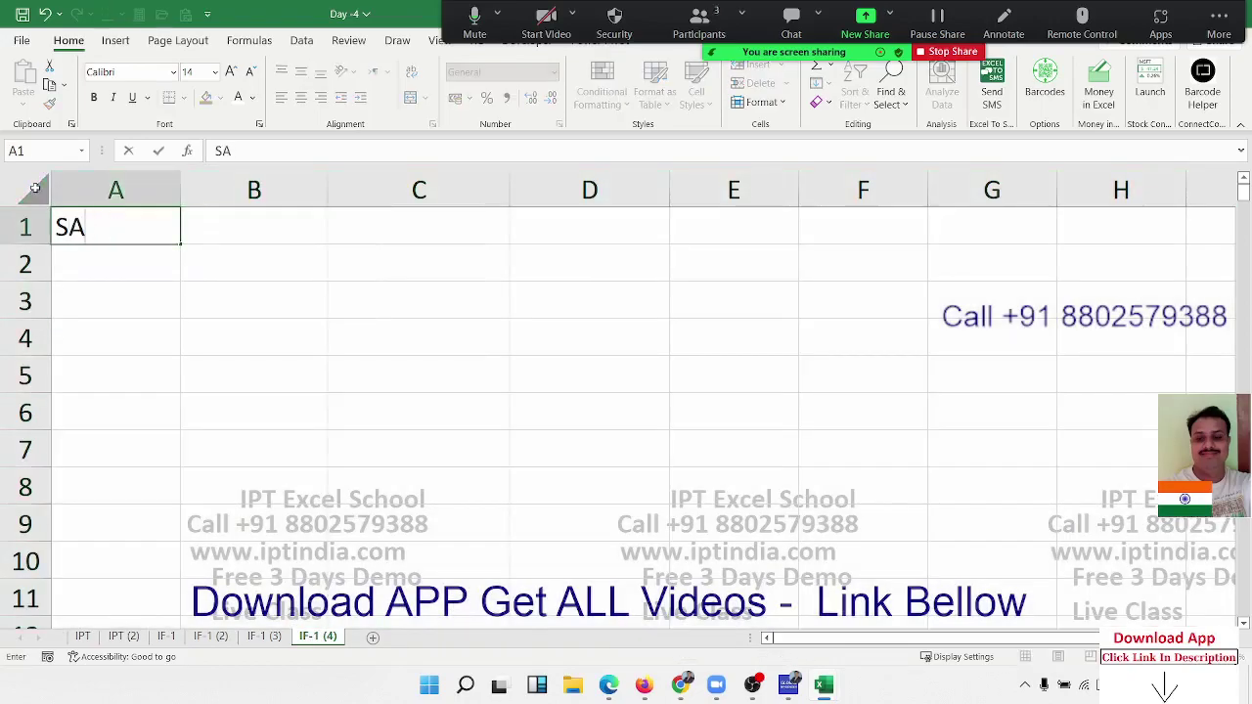
pyautogui.press('BackSpace')
pyautogui.write('ales')
pyautogui.press('Return')
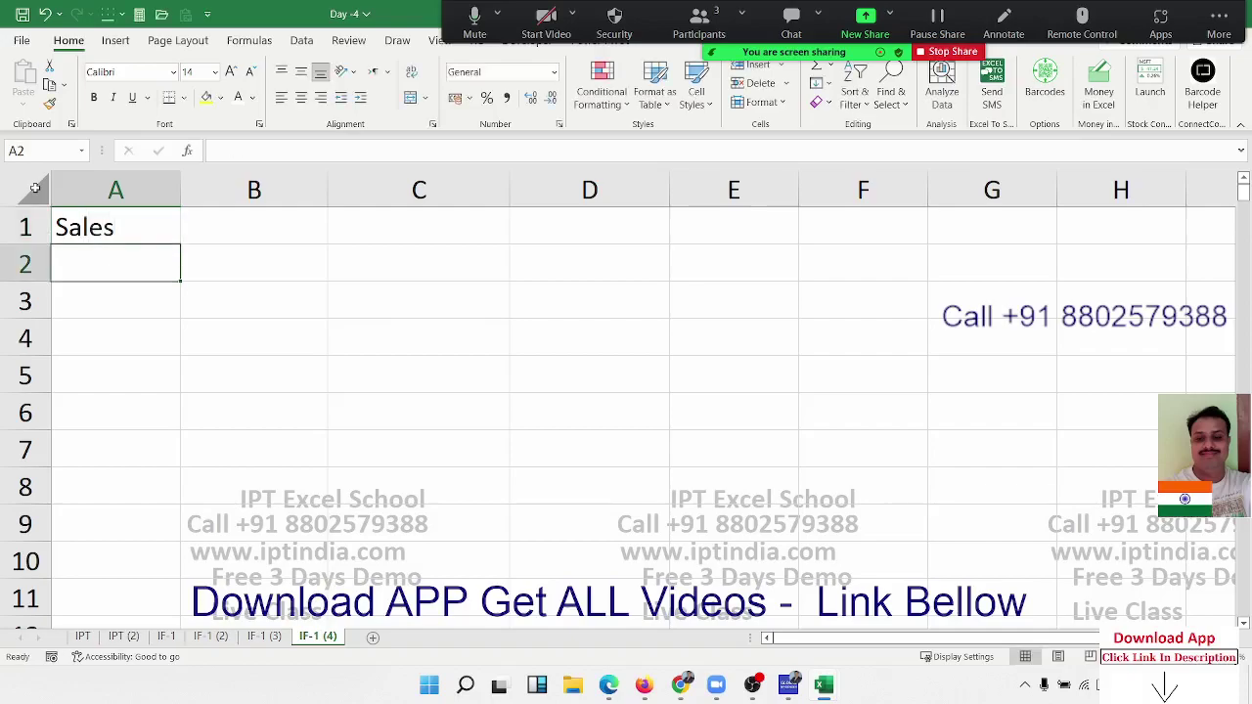
pyautogui.write('85')
pyautogui.press('Return')
pyautogui.write('36')
pyautogui.press('Return')
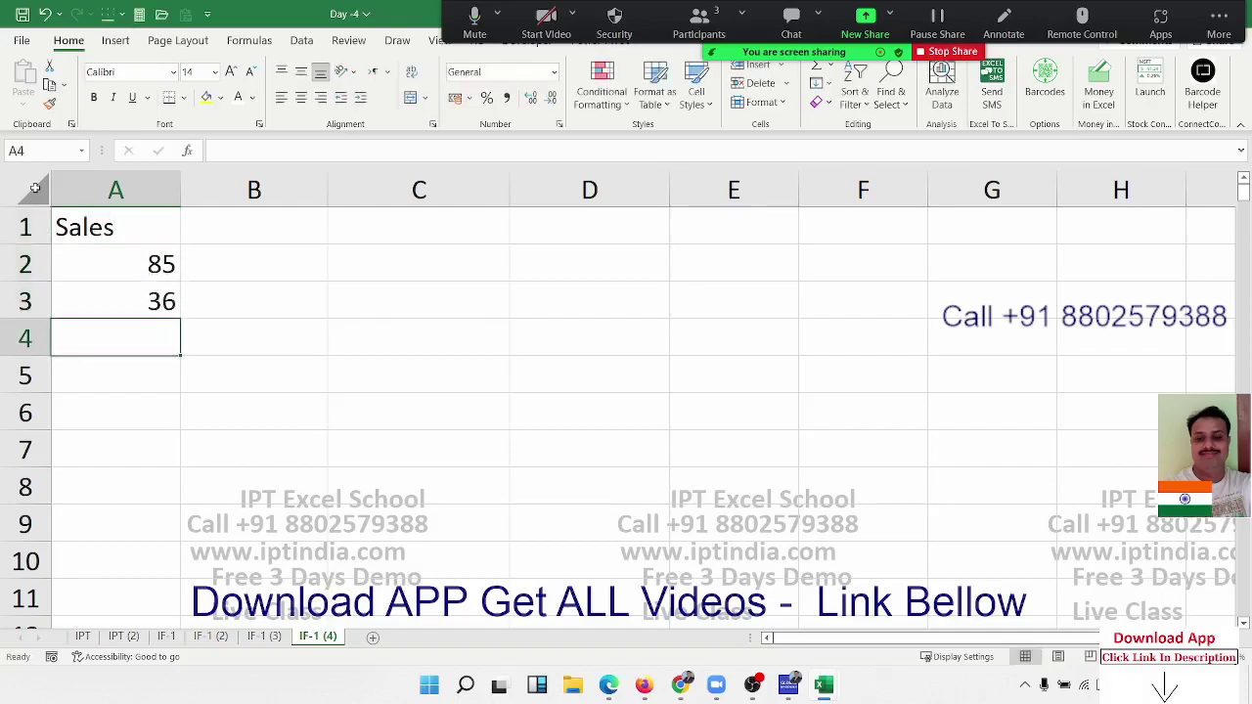
pyautogui.write('25')
pyautogui.press('Return')
pyautogui.write('65')
pyautogui.press('Return')
pyautogui.write('36')
pyautogui.press('Return')
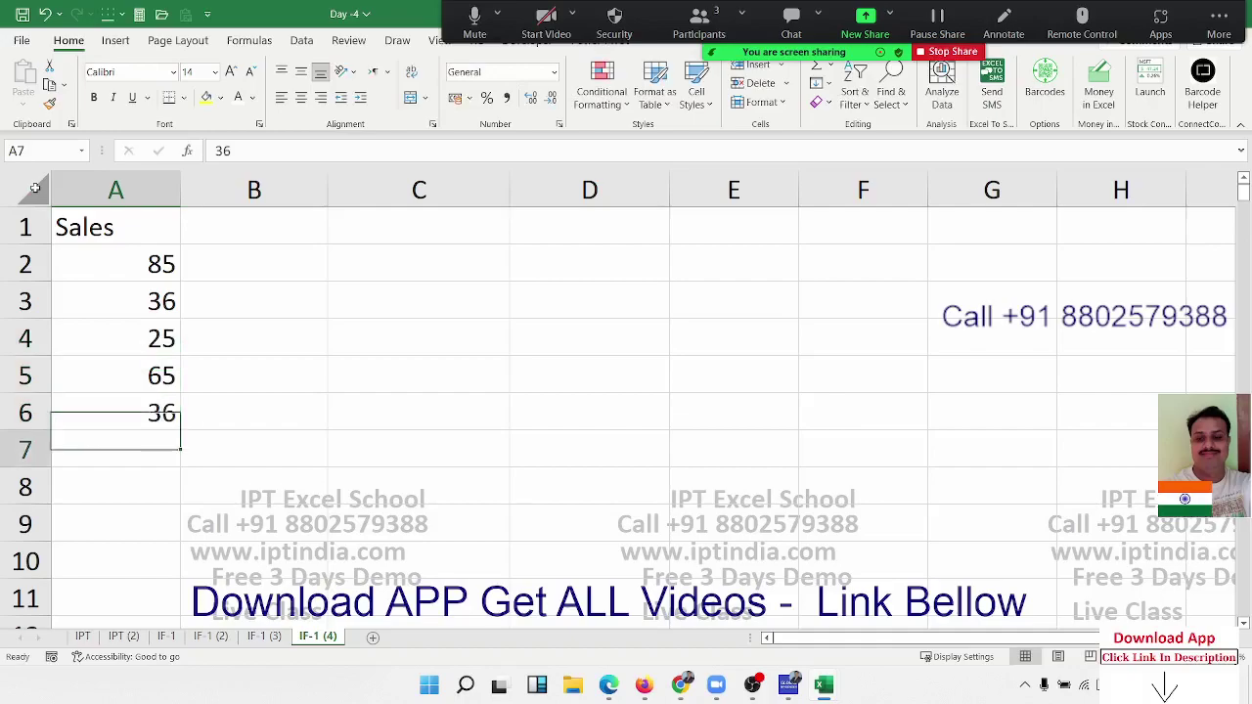
pyautogui.write('52')
pyautogui.press('Return')
pyautogui.write('65')
pyautogui.press('Return')
# Add the inc header in B1, 50-80 in C2, and 500 and 0 in D2:D3
pyautogui.press('Up')
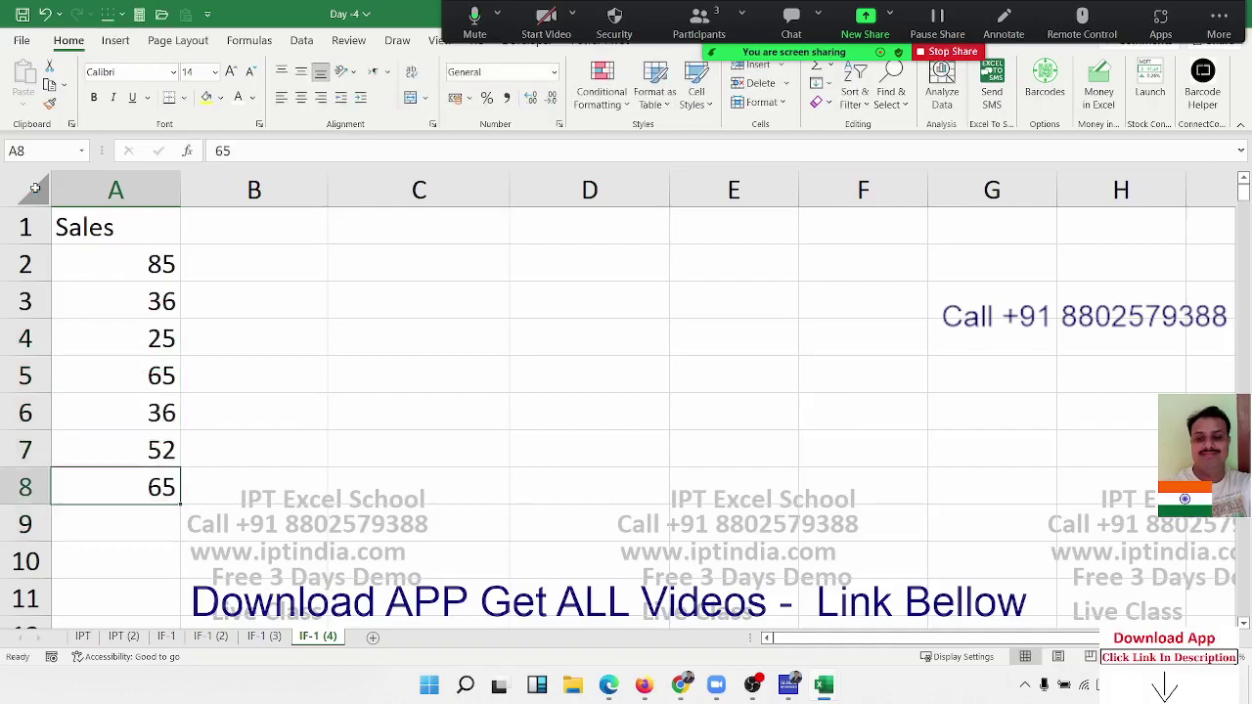
pyautogui.press('Up')
pyautogui.press('Up')
pyautogui.press('Up')
pyautogui.press('Right')
pyautogui.press('Right')
pyautogui.press('Left')
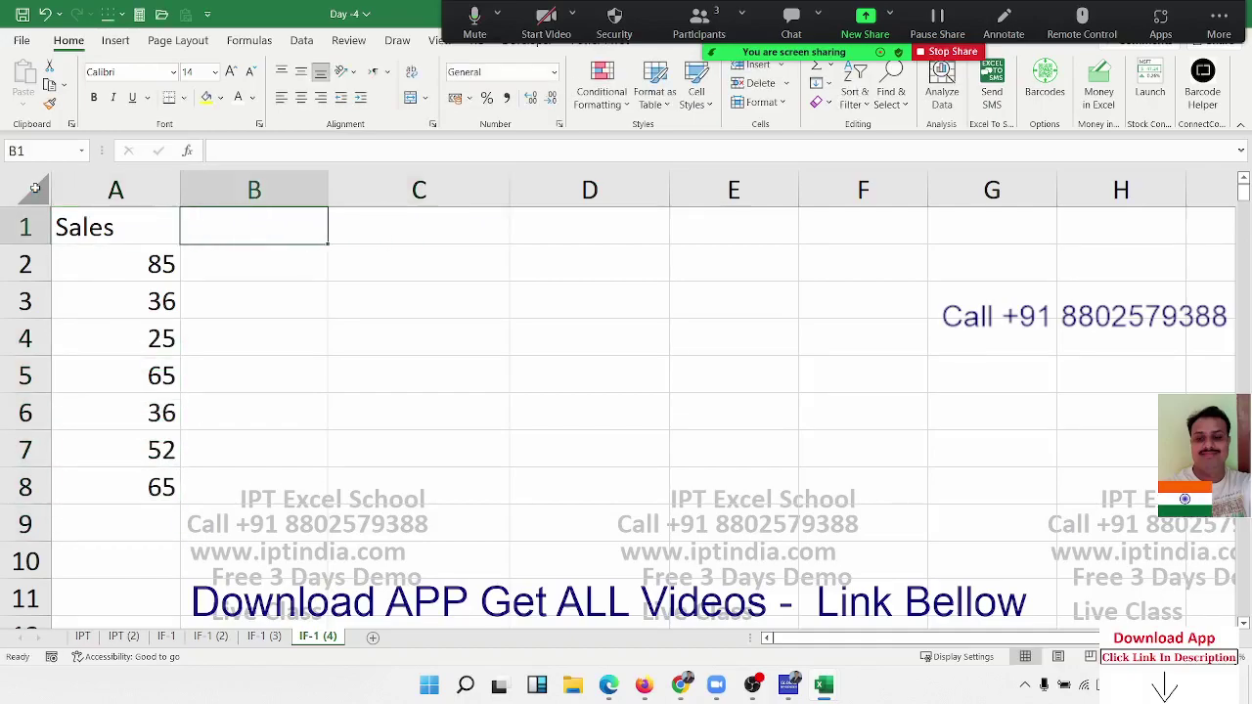
pyautogui.write('in')
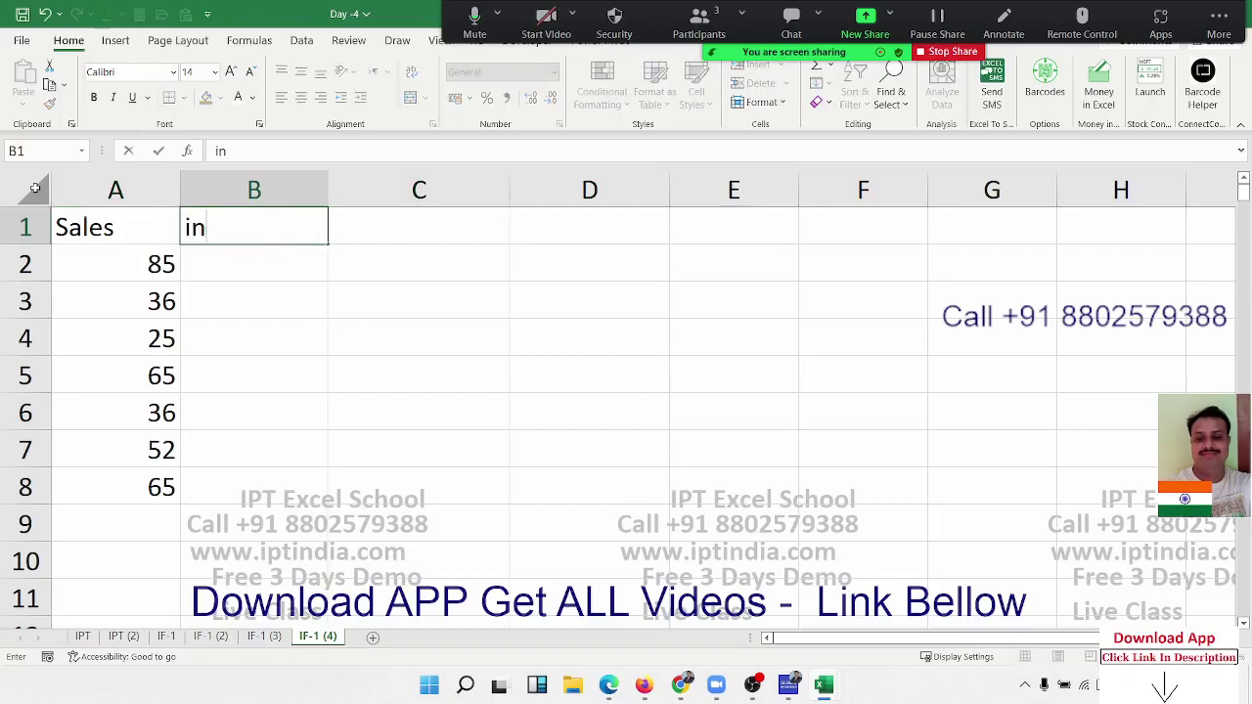
pyautogui.write('c')
pyautogui.press('Return')
pyautogui.press('Right')
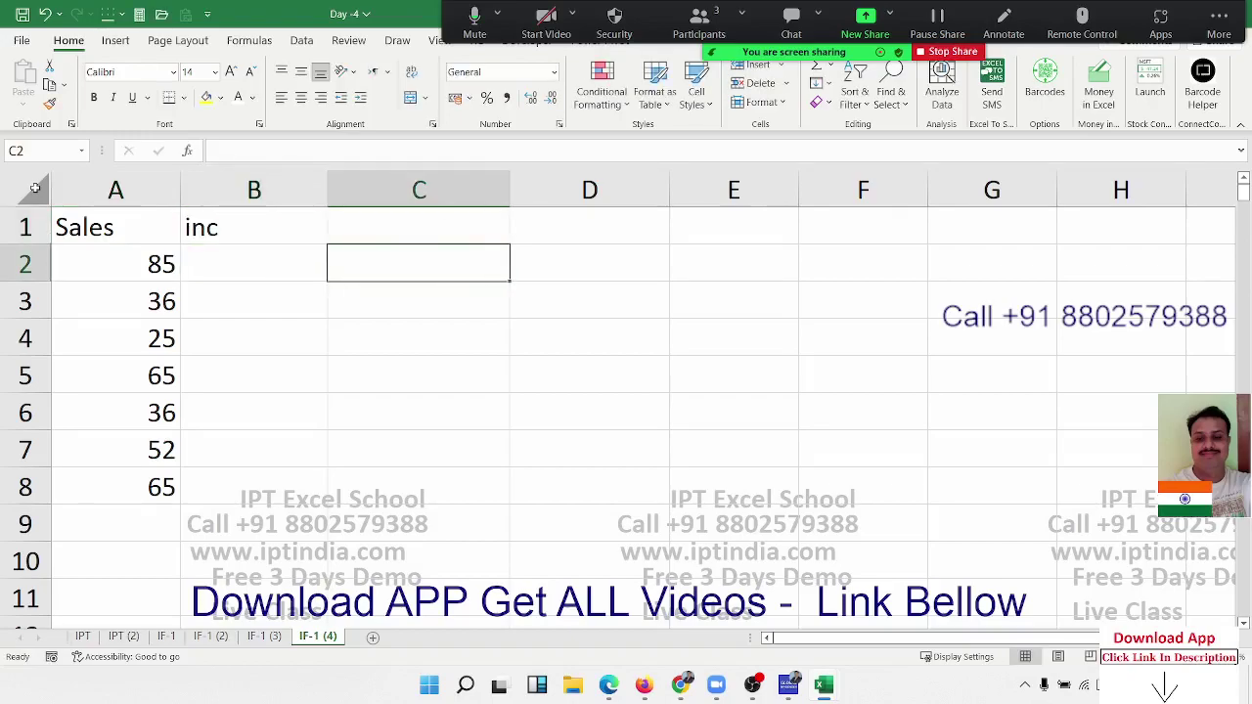
pyautogui.write('50-')
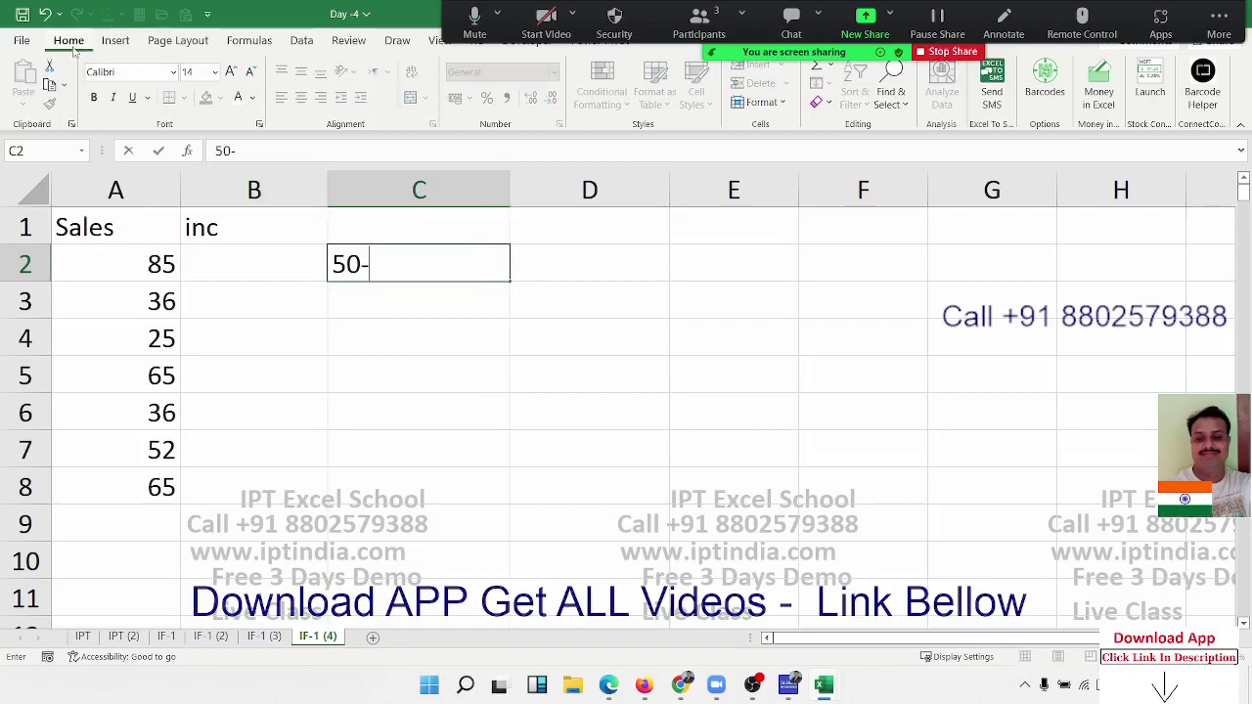
pyautogui.write('80')
pyautogui.press('Right')
pyautogui.write('50')
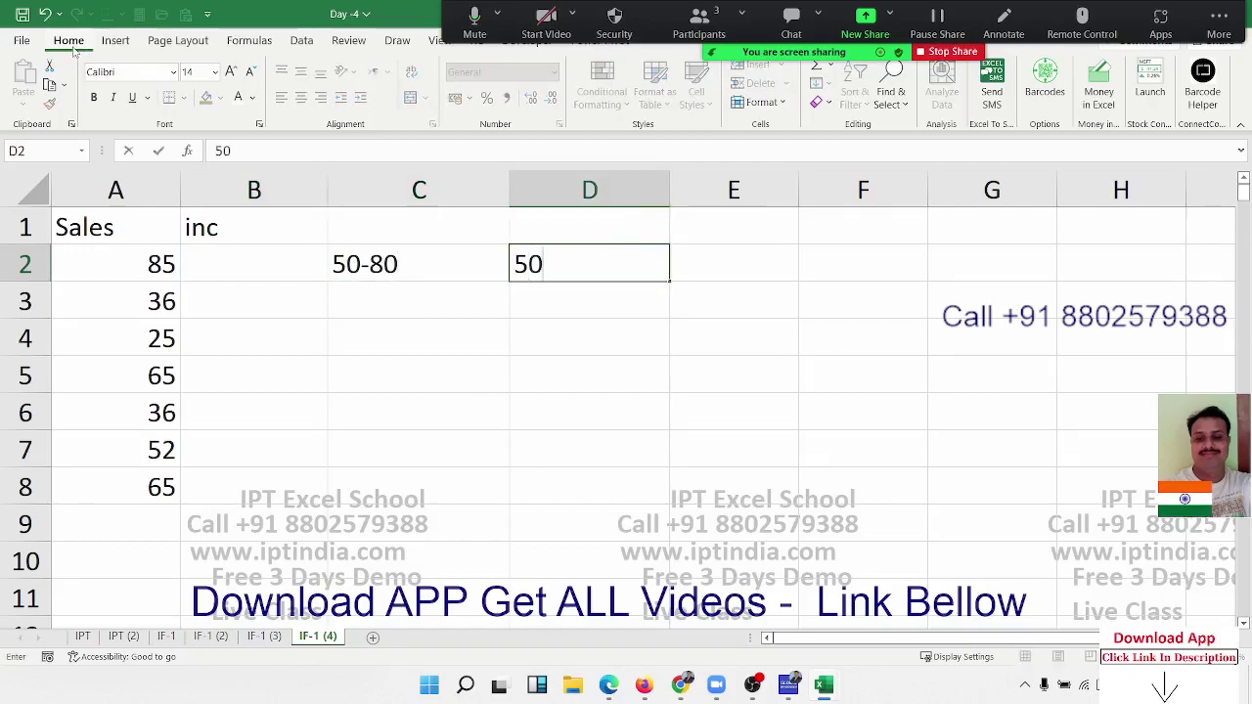
pyautogui.write('0')
pyautogui.press('Return')
pyautogui.write('0')
pyautogui.press('Return')
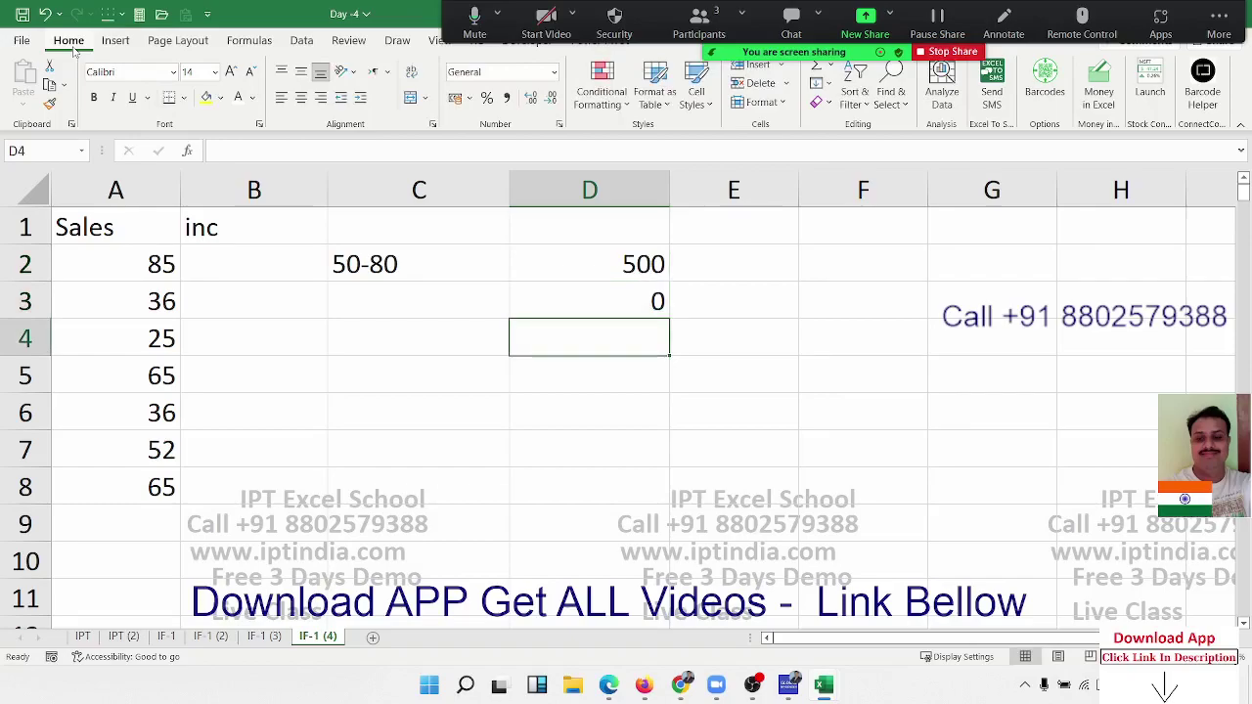
# Start an IF formula in B2 testing A2>=50, then cancel it
pyautogui.press('Left')
pyautogui.press('Left')
pyautogui.press('Up')
pyautogui.press('Up')
pyautogui.write('=')
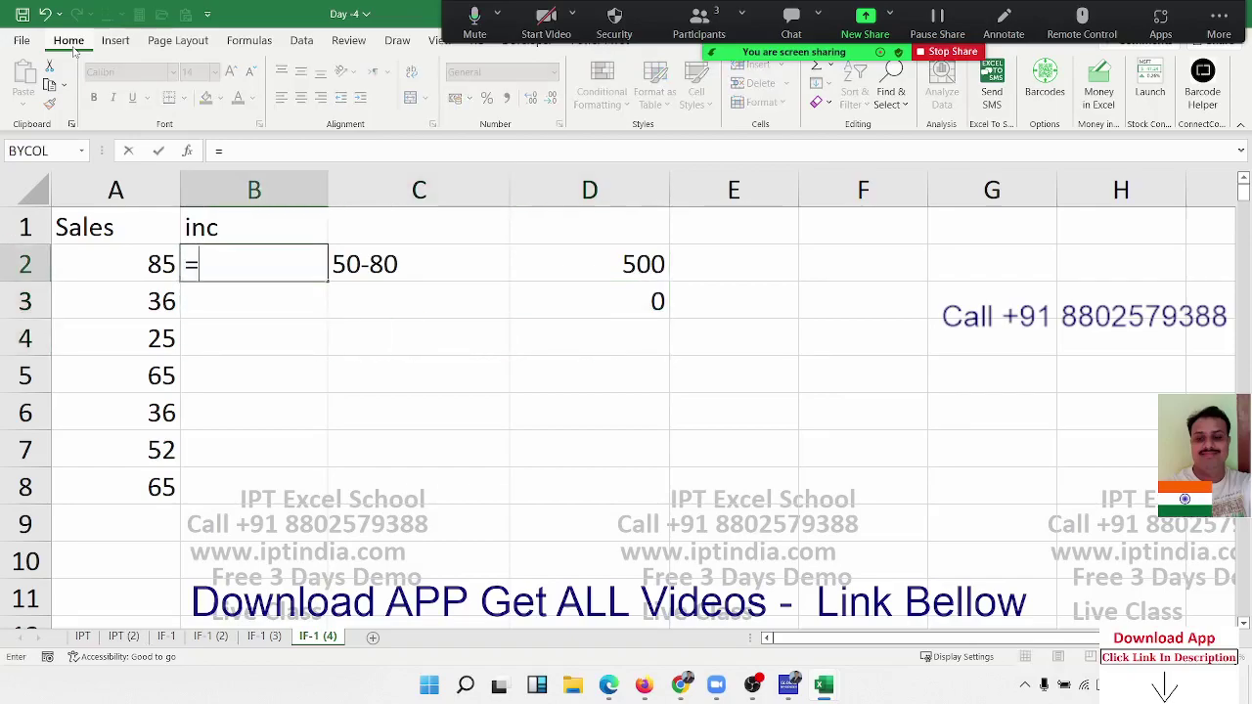
pyautogui.write('i')
pyautogui.press('Tab')
pyautogui.press('Left')
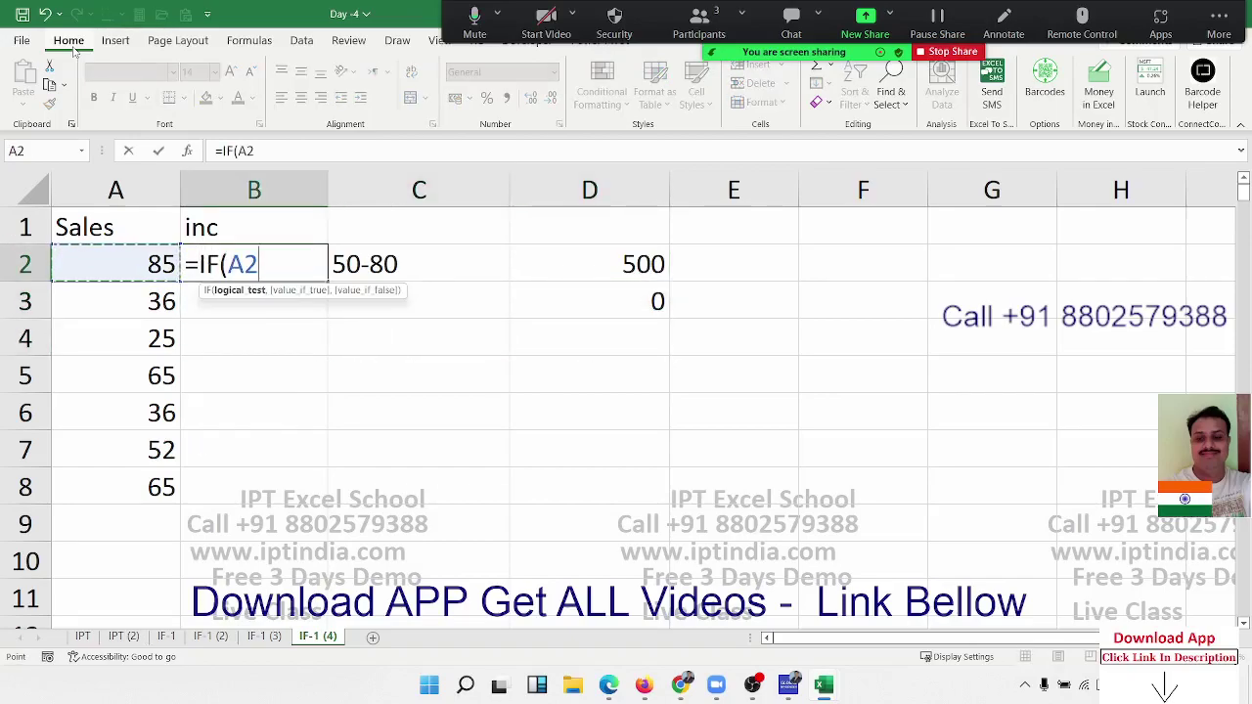
pyautogui.write('>=')
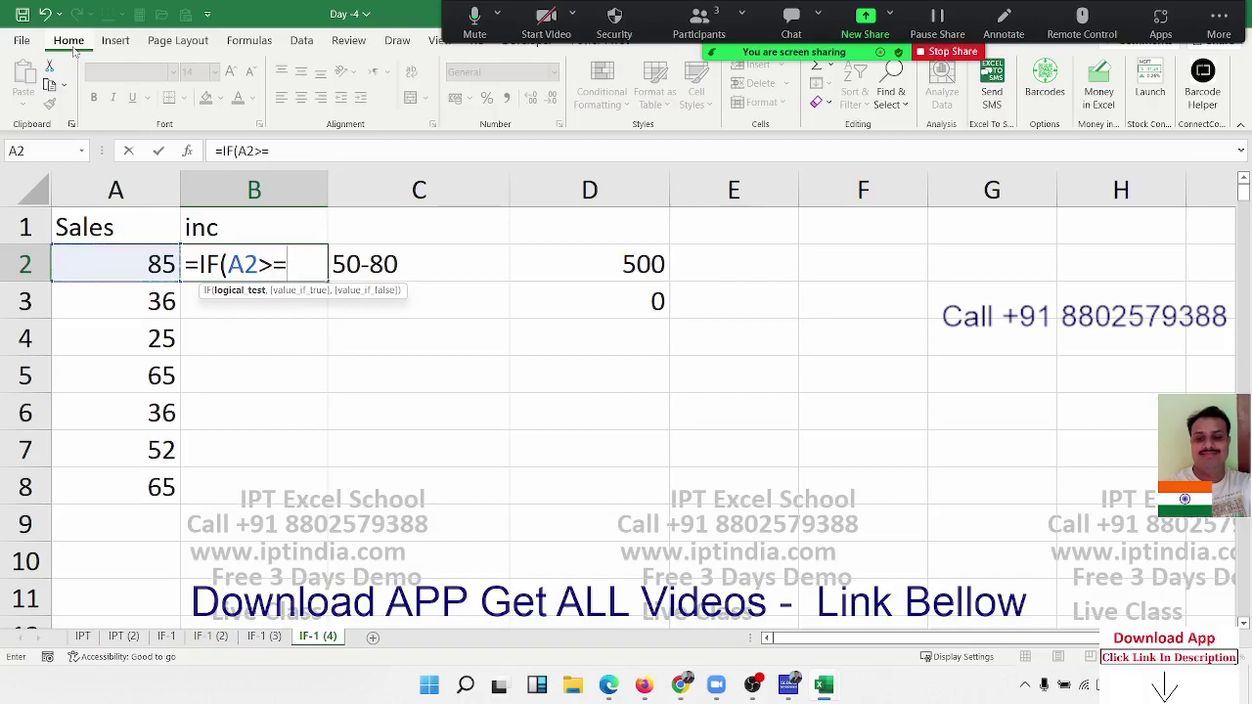
pyautogui.write('50')
pyautogui.press('Escape')
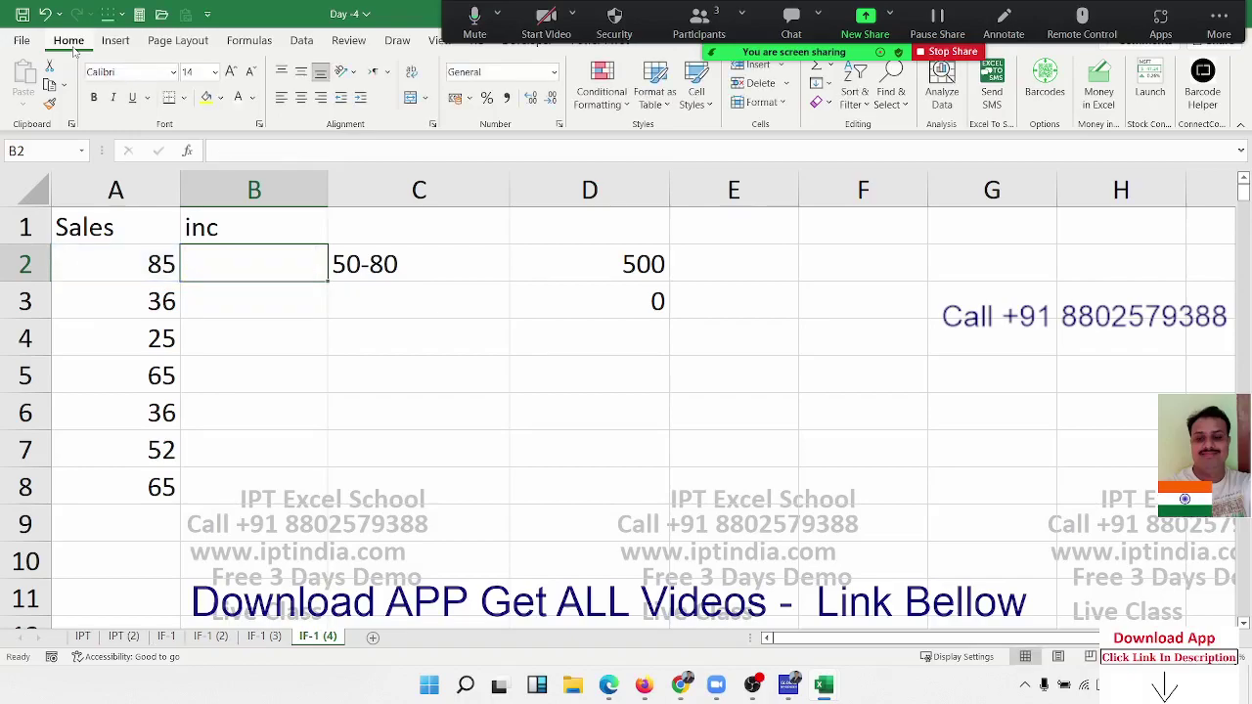
# Enter =AND(A2>=50,A2<=80) in B2
pyautogui.write('=and')
pyautogui.press('Tab')
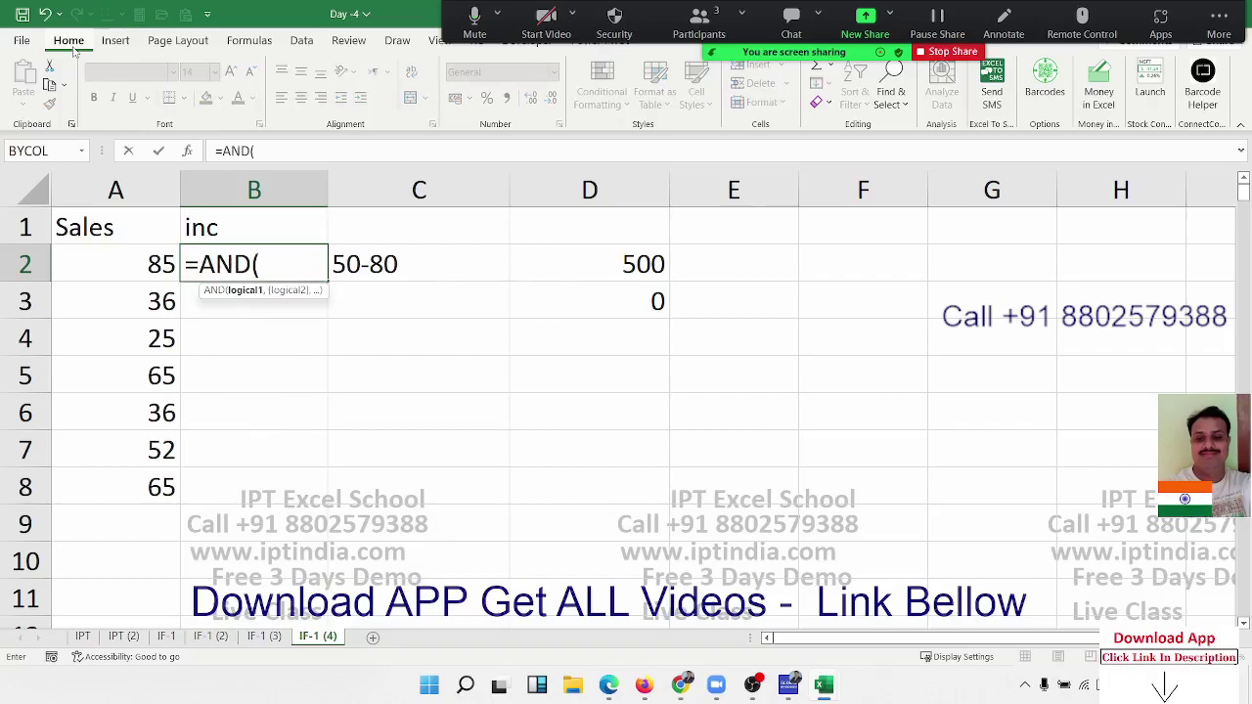
pyautogui.press('Left')
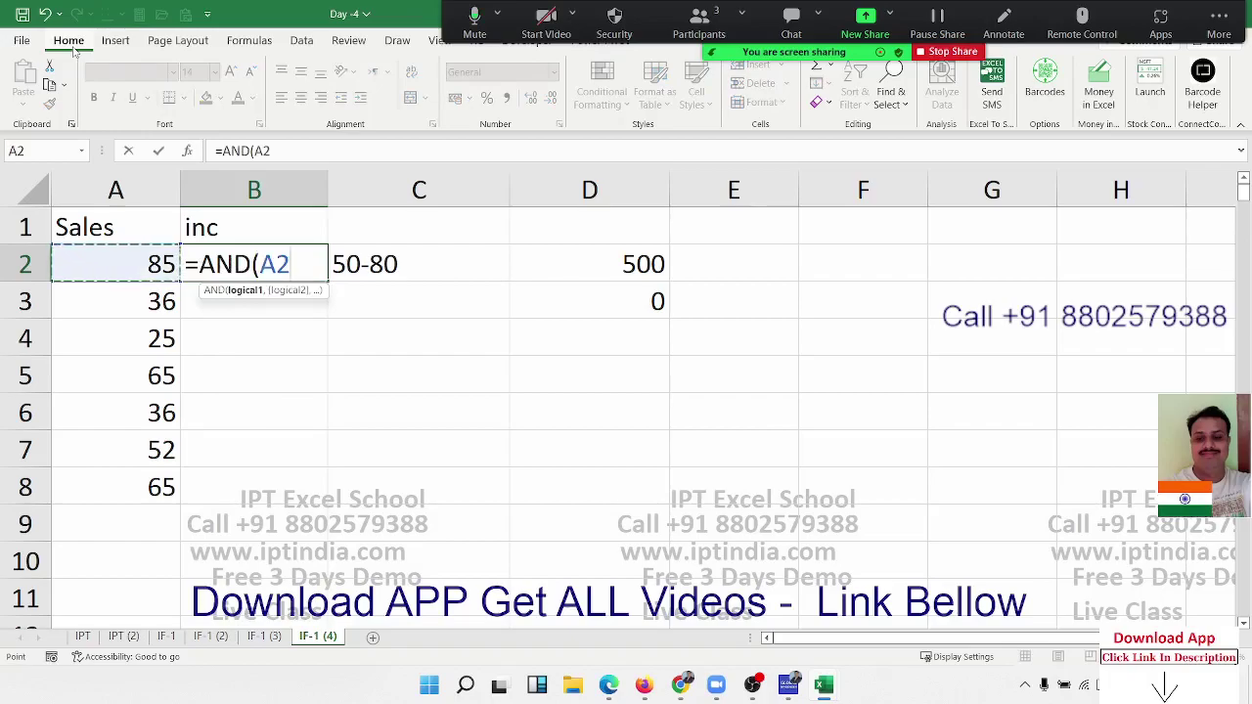
pyautogui.write('>')
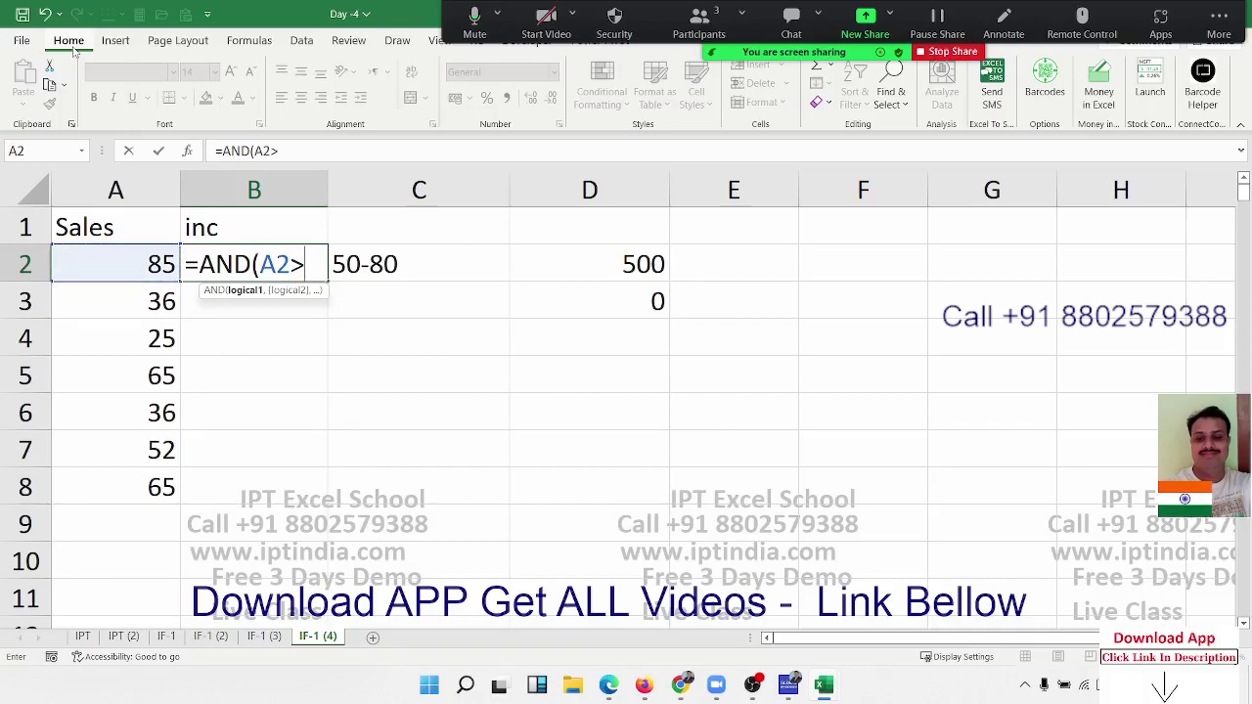
pyautogui.write('=')
pyautogui.write('50,')
pyautogui.press('Left')
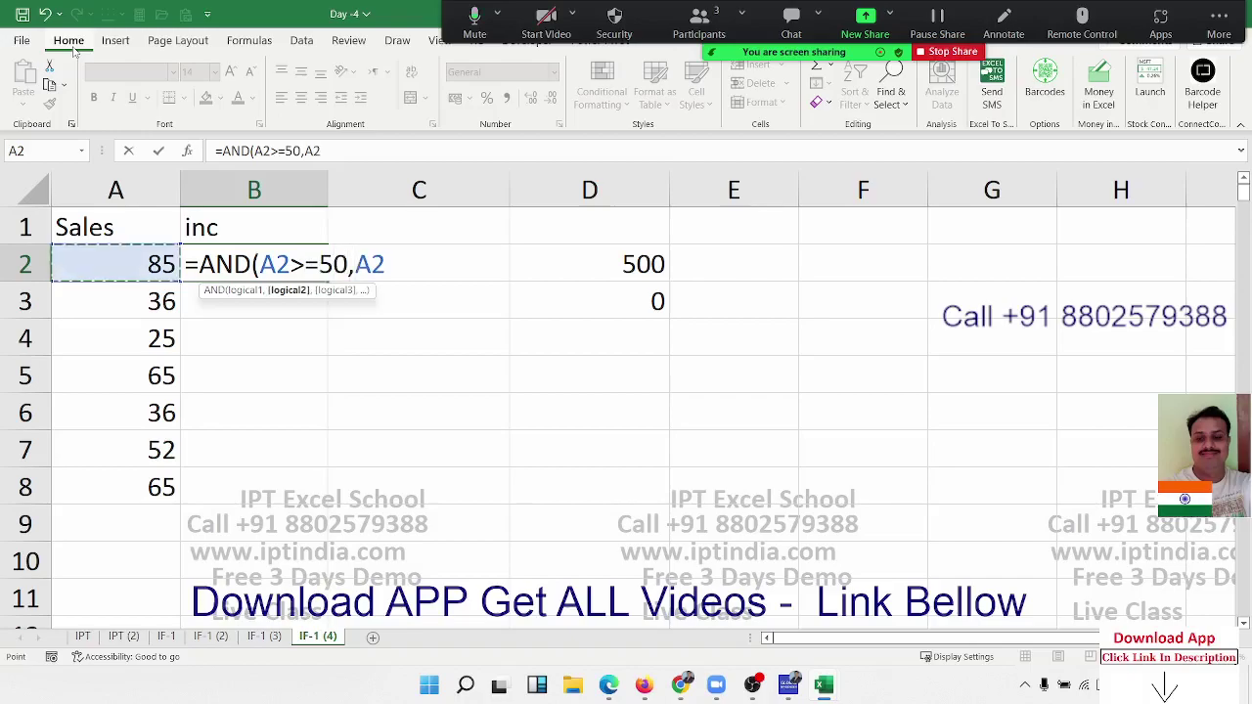
pyautogui.write('<')
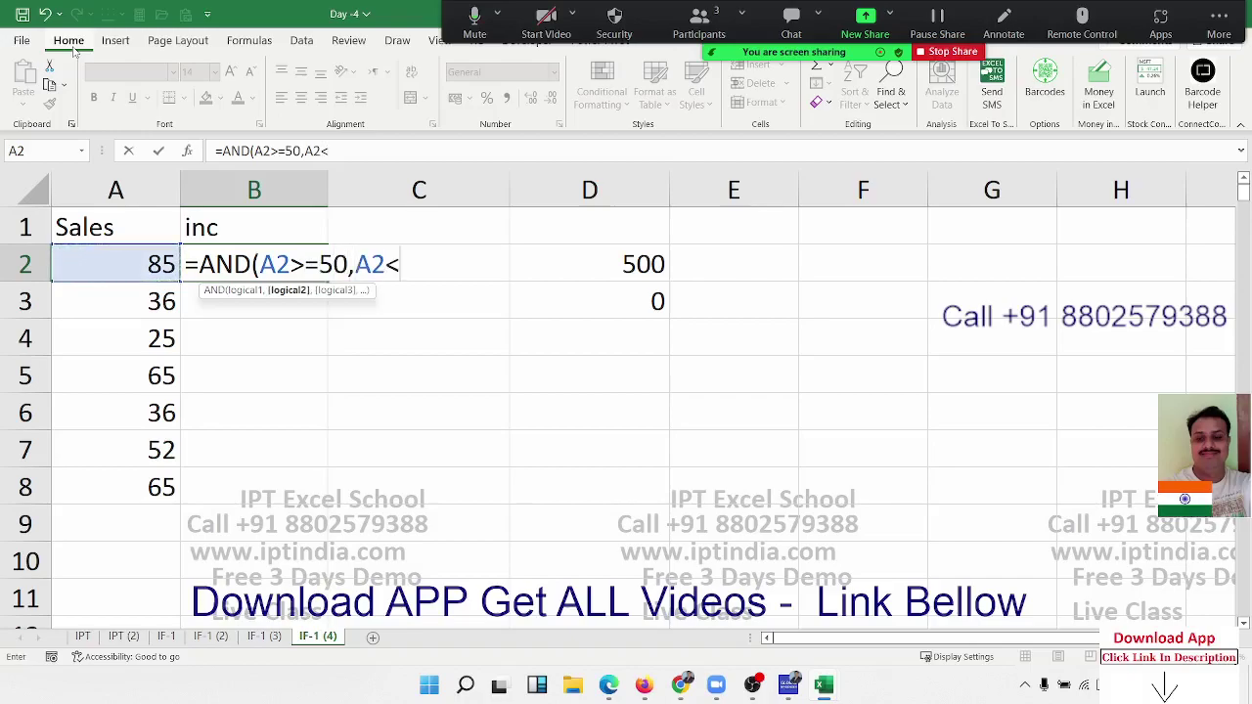
pyautogui.write('=80')
pyautogui.write(')')
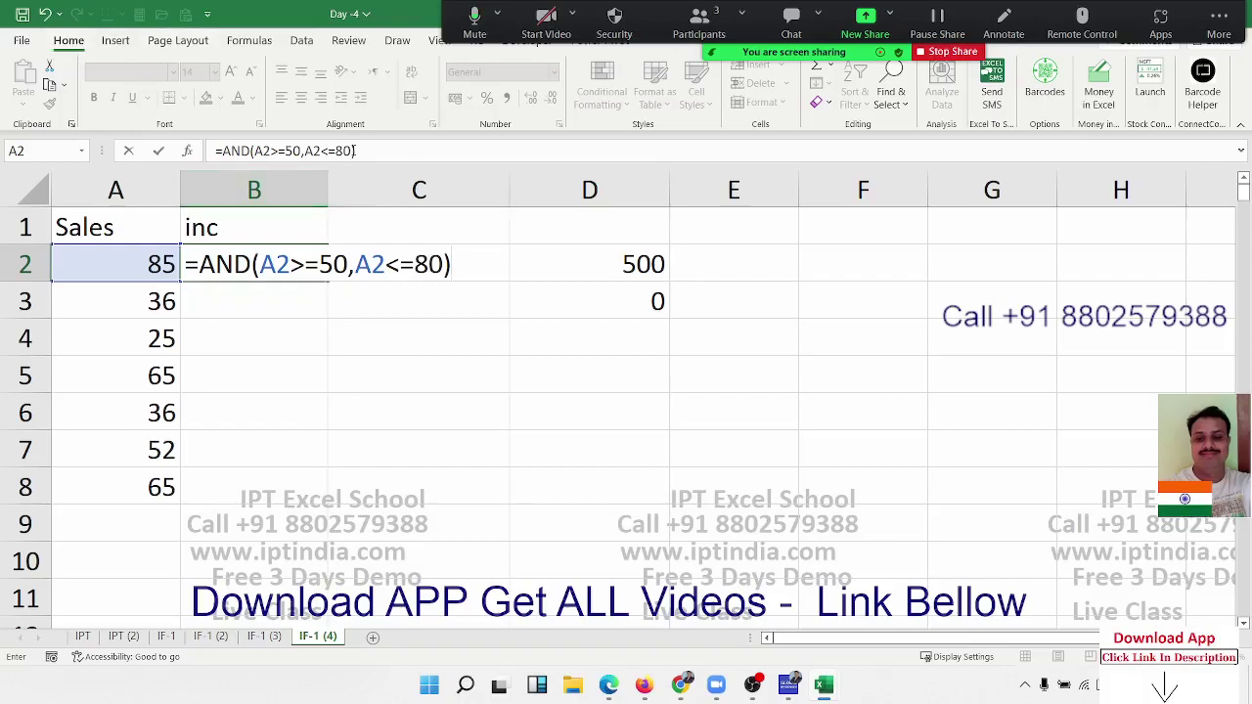
pyautogui.press('Return')
# Fill the AND formula down to B8 and review B2's conditions
pyautogui.press('Up')
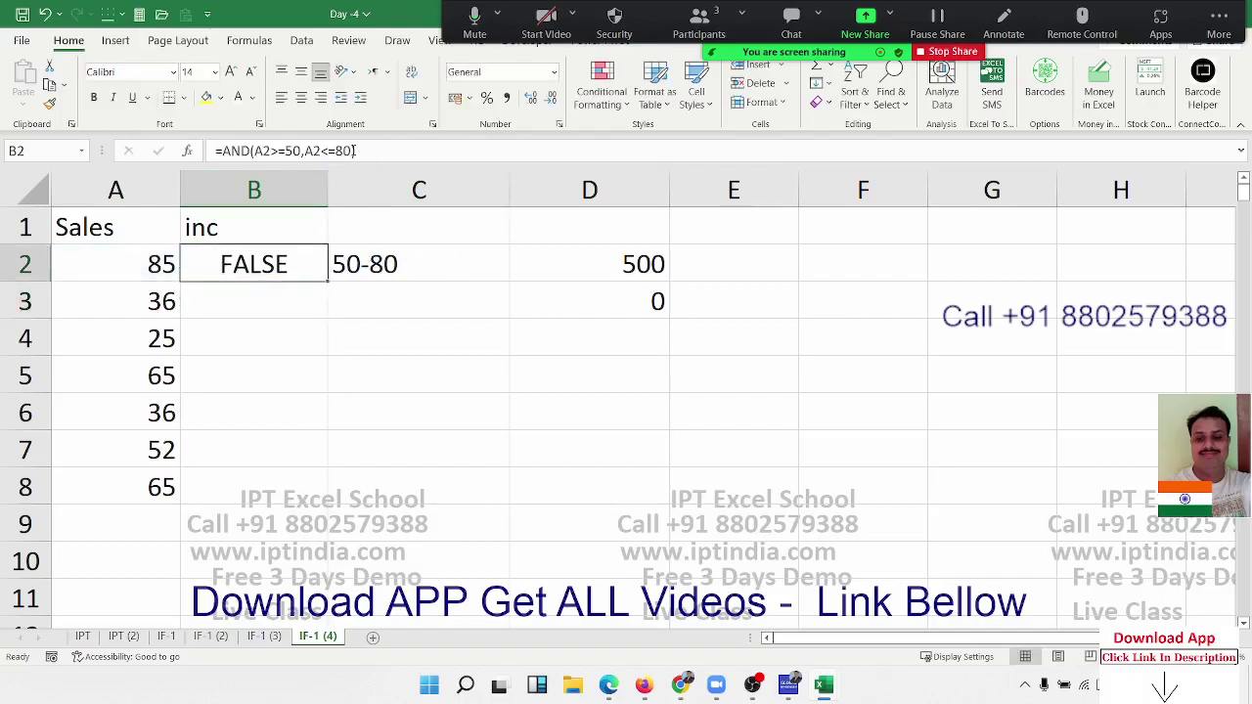
pyautogui.click(330, 289)
pyautogui.click(323, 276)
pyautogui.doubleClick(329, 279)
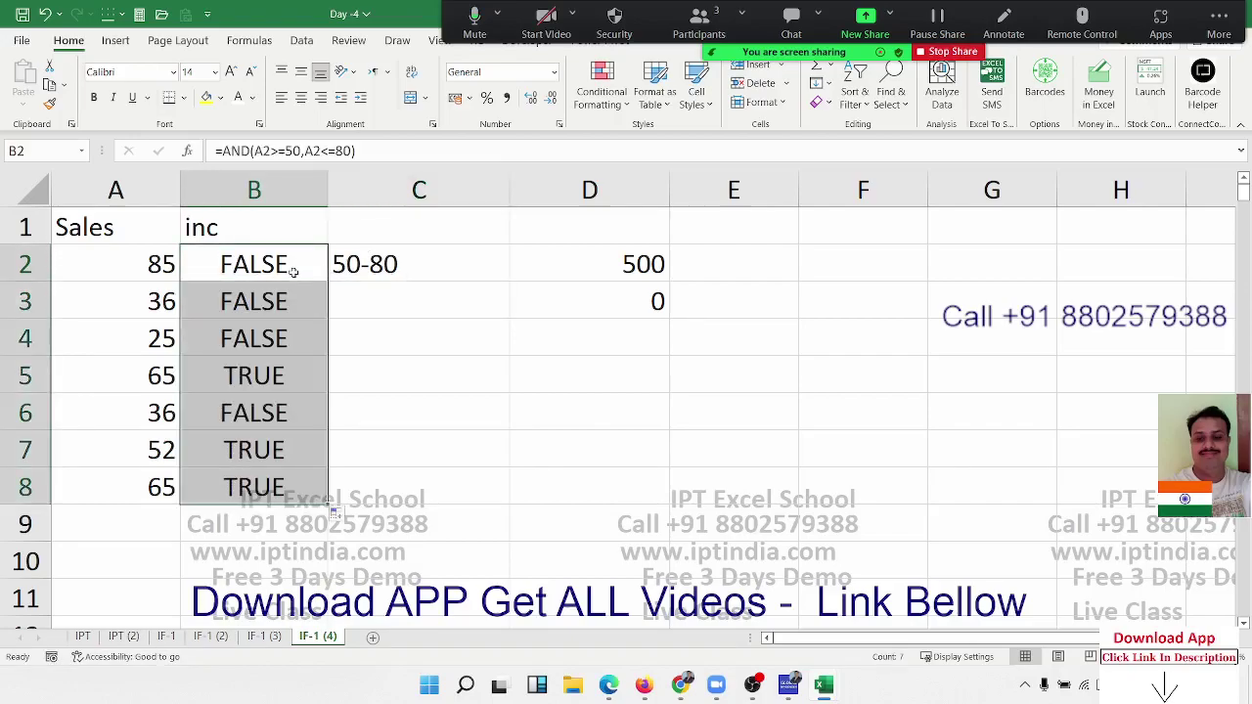
pyautogui.doubleClick(283, 264)
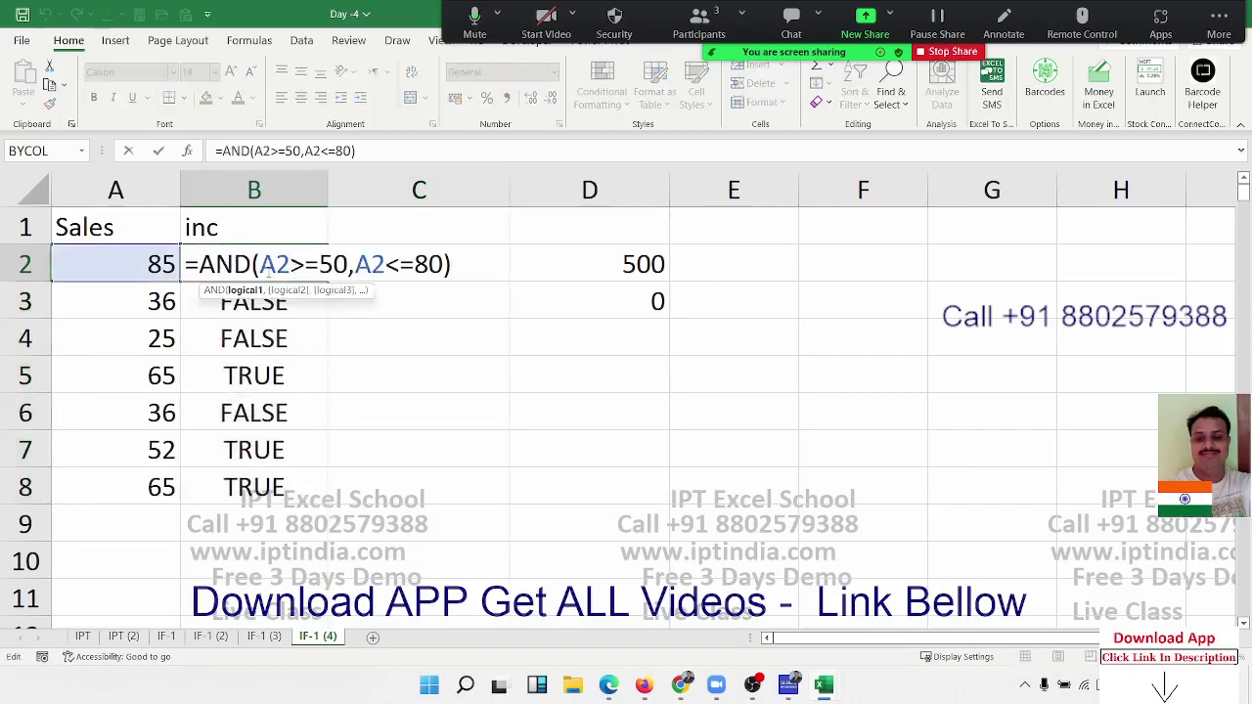
pyautogui.moveTo(260, 275); pyautogui.dragTo(334, 279)
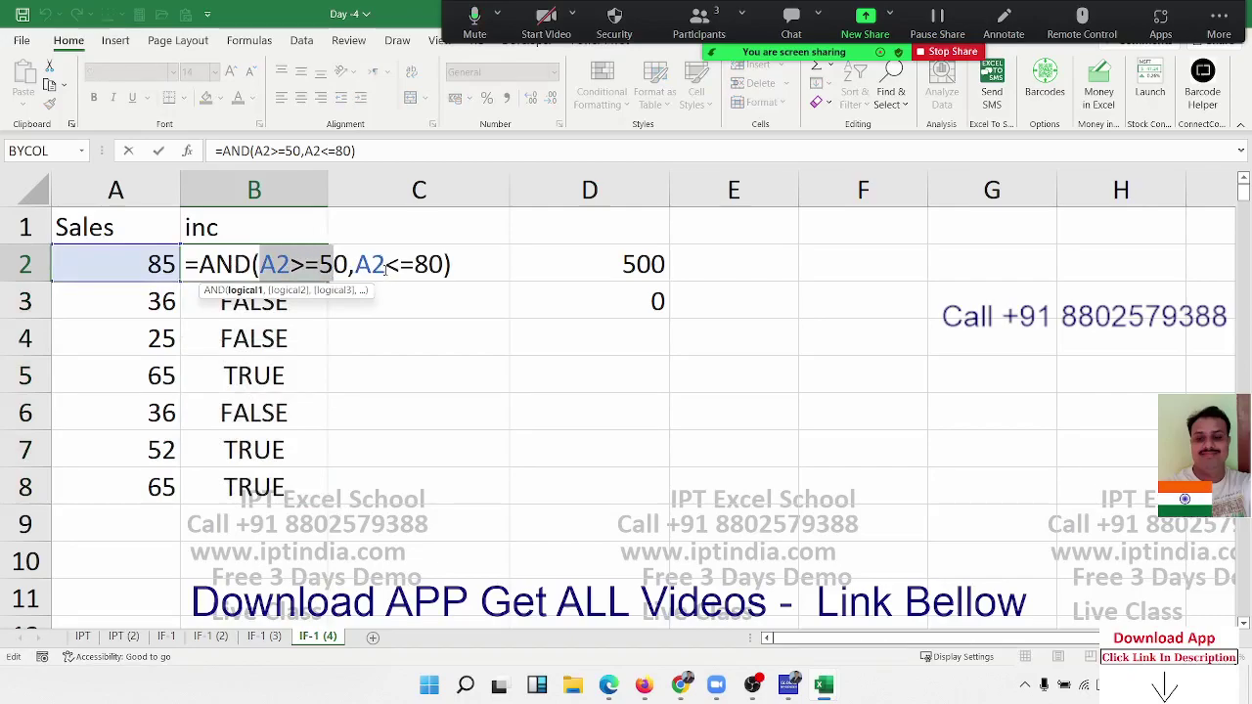
pyautogui.press('Return')
pyautogui.click(307, 260)
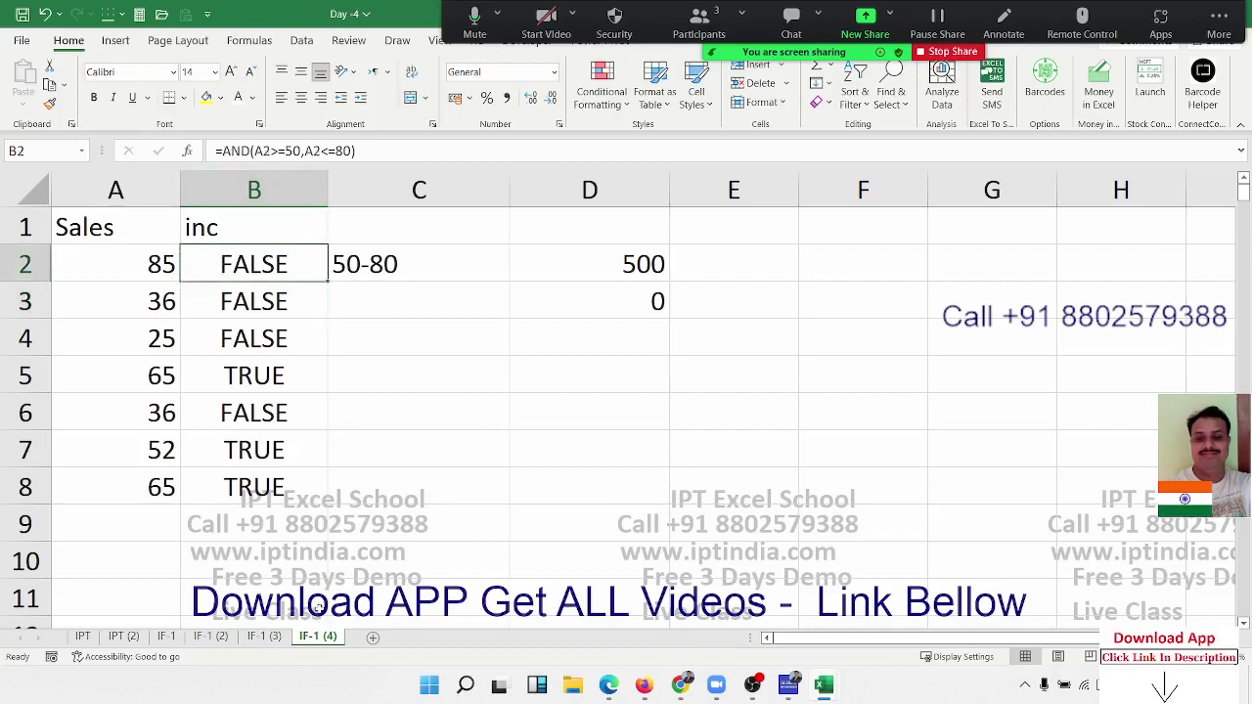
# Rename the IF-1 (4) sheet to 'and' and reopen B2's formula
pyautogui.doubleClick(318, 636)
pyautogui.write('a')
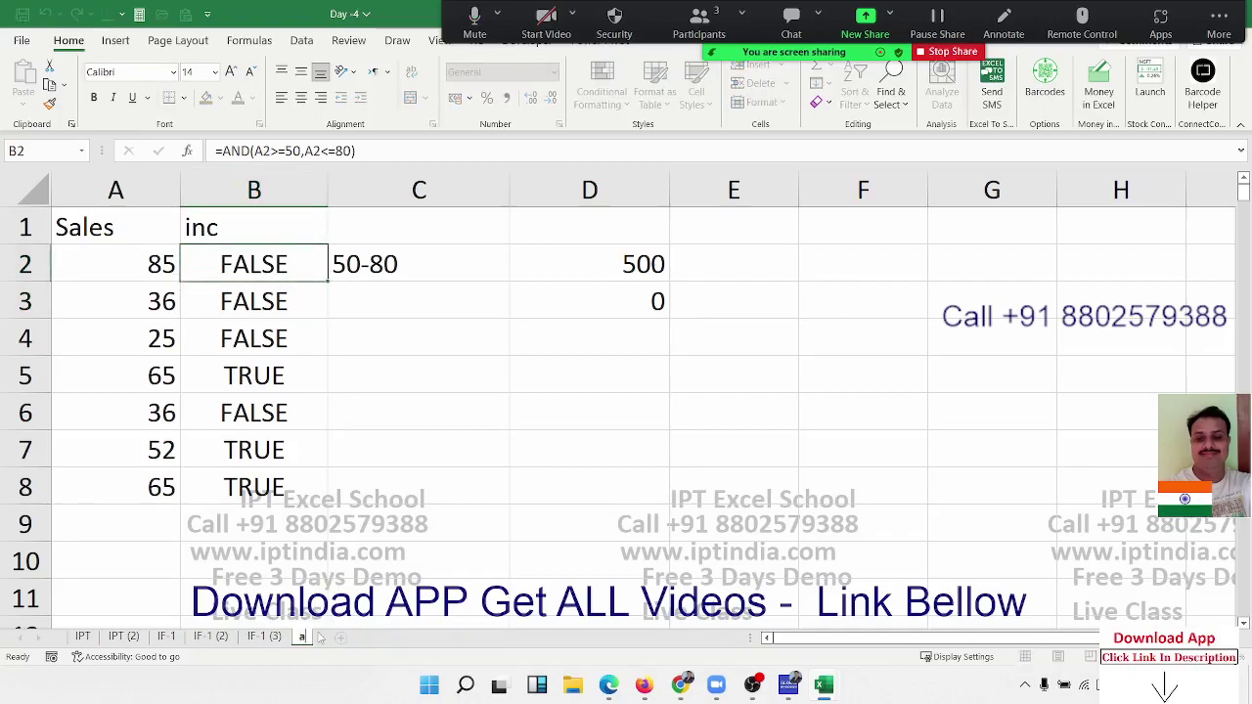
pyautogui.write('nd')
pyautogui.click(291, 412)
pyautogui.click(255, 256)
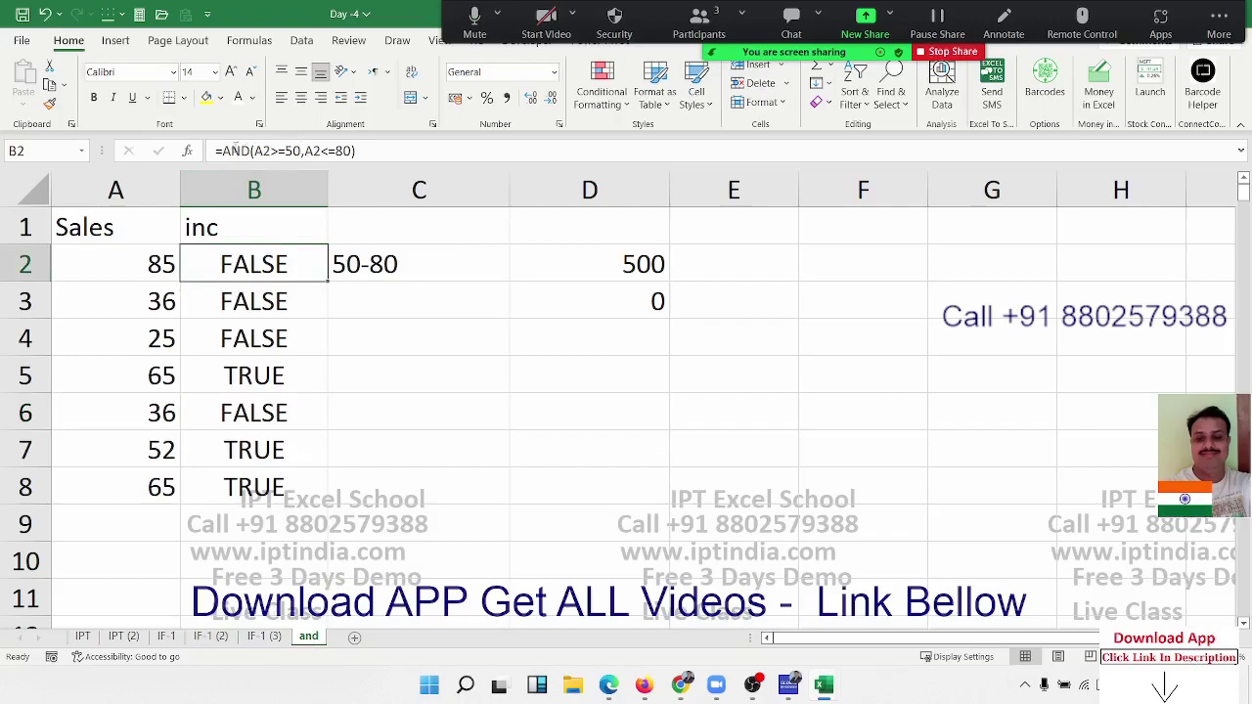
pyautogui.doubleClick(228, 259)
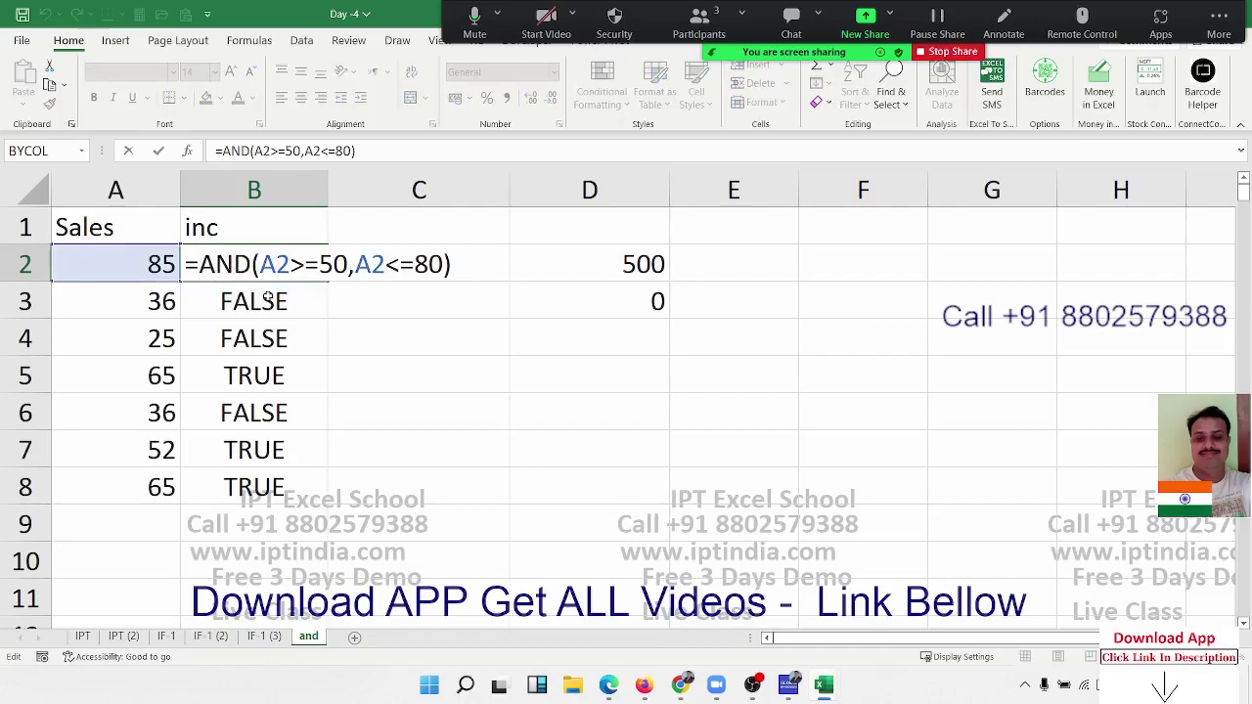
# Wrap B2 as =IF(AND(A2>=50,A2<=80),500,0) and fill it down to B8
pyautogui.write('if(')
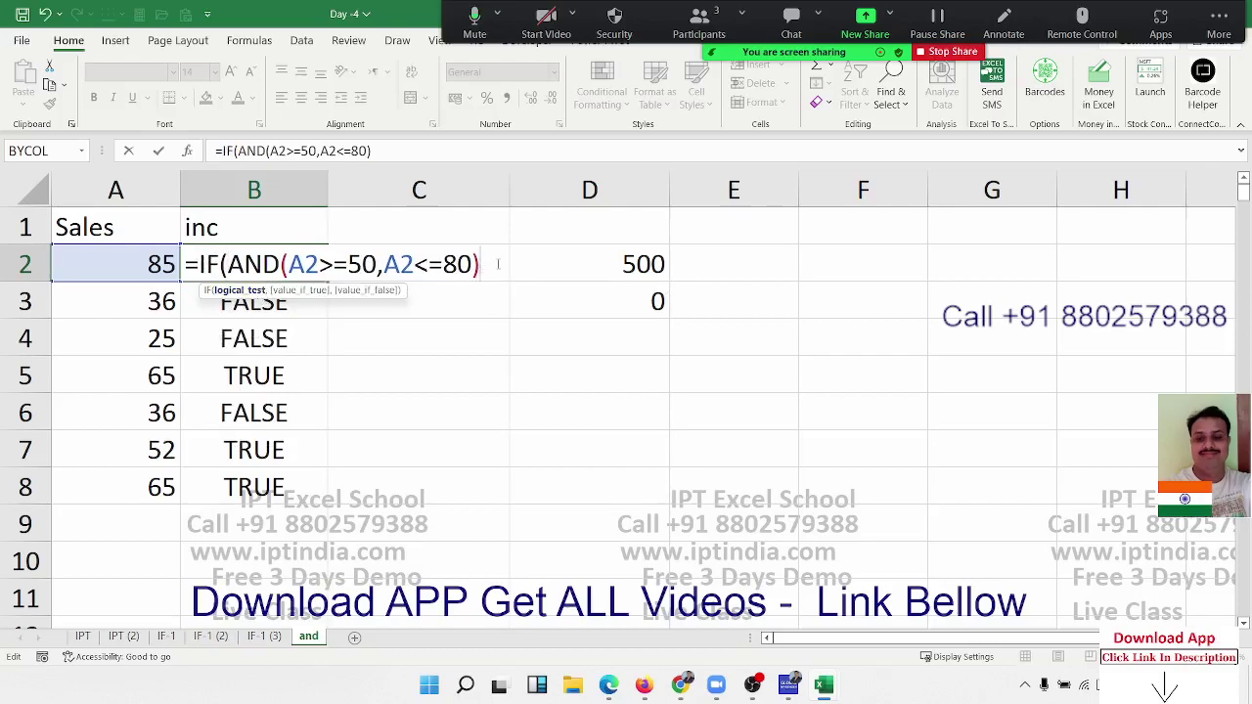
pyautogui.write(',500')
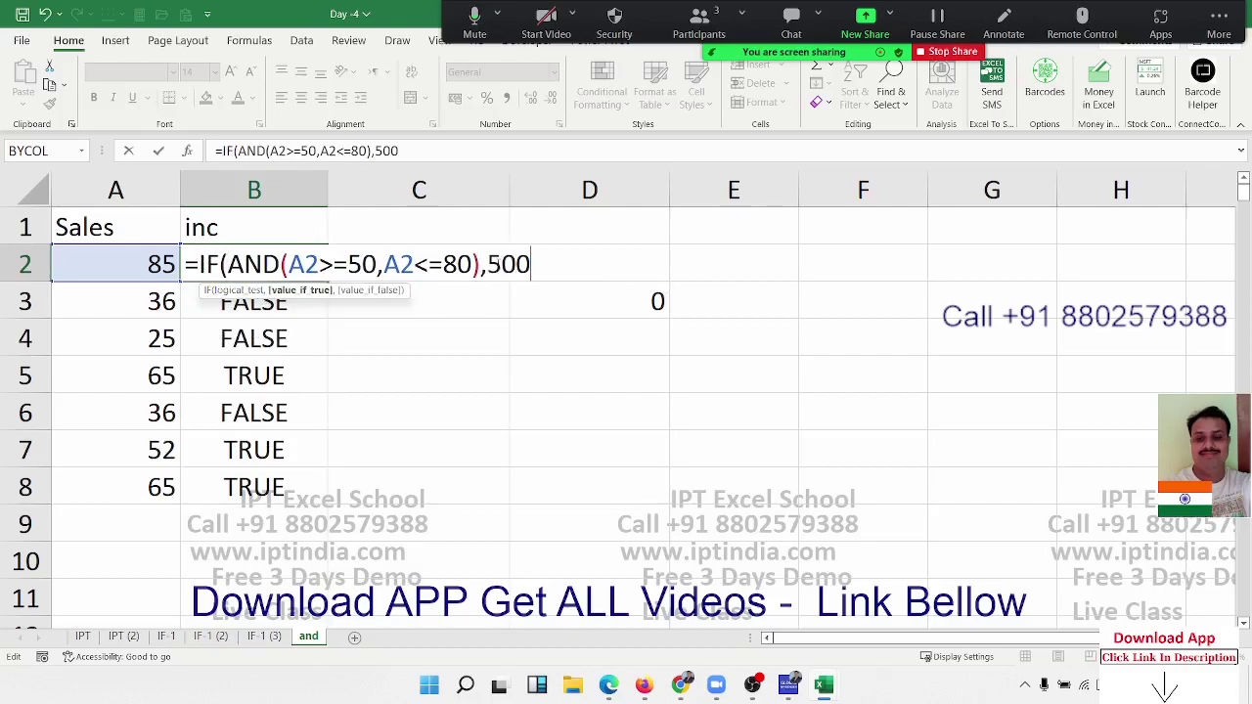
pyautogui.write(',0')
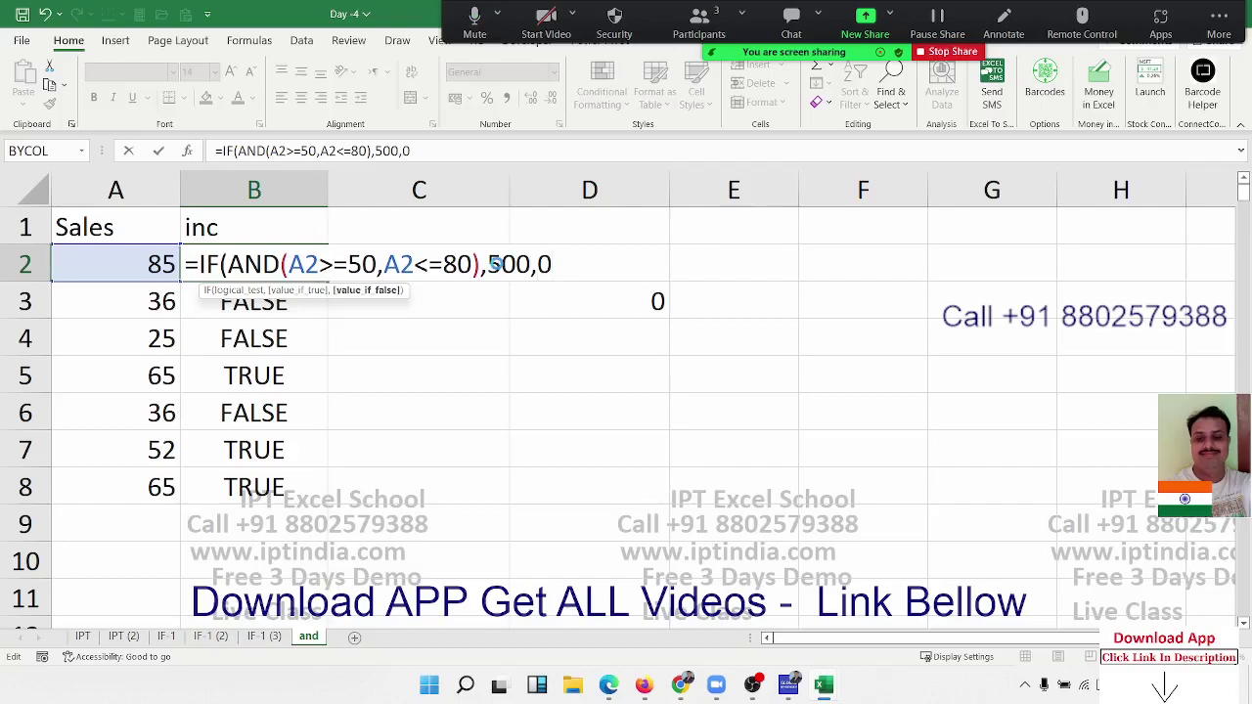
pyautogui.press('Return')
pyautogui.press('Return')
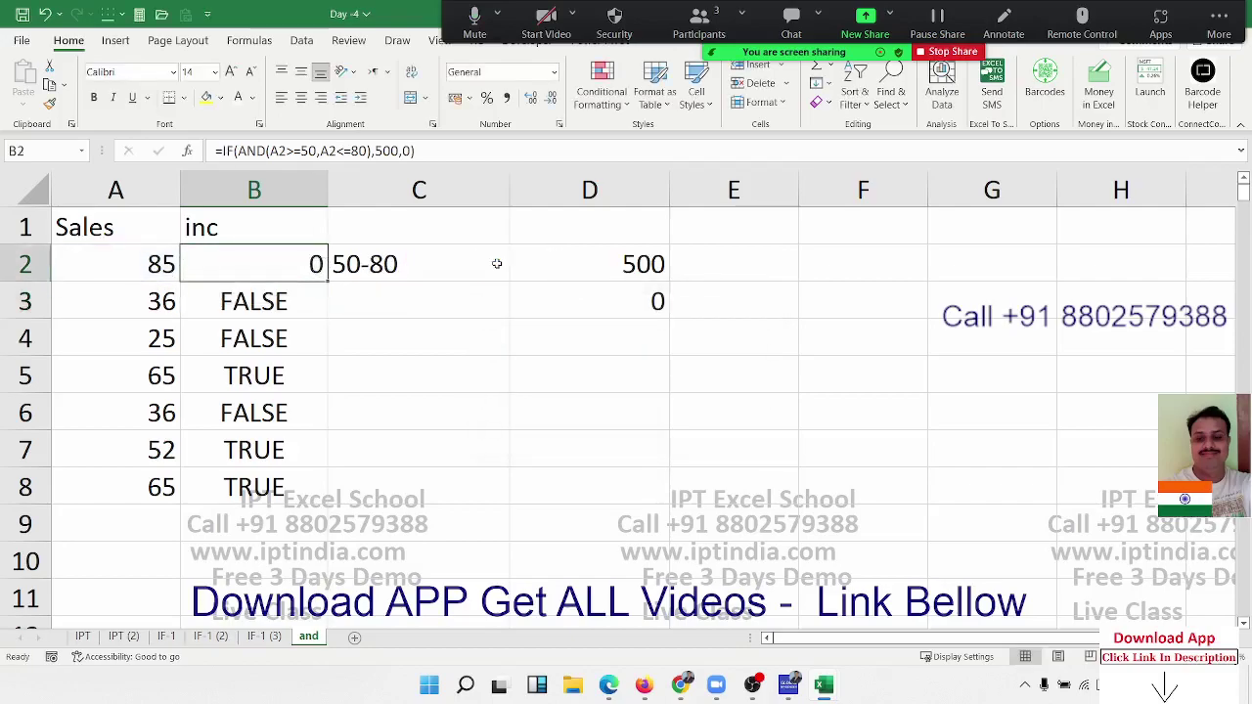
pyautogui.click(331, 278)
pyautogui.click(325, 279)
pyautogui.doubleClick(327, 282)
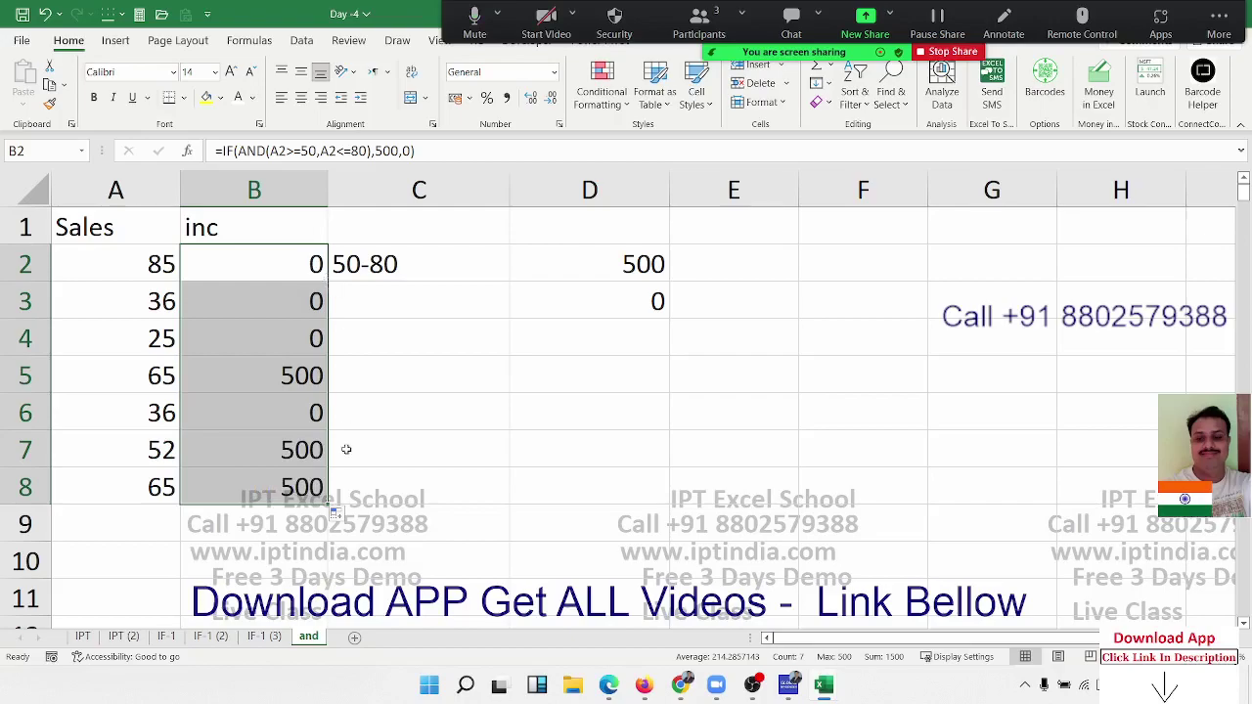
pyautogui.click(420, 462)
# Copy the and sheet as and (2), then clear B2:B8 on the and sheet
pyautogui.moveTo(311, 637); pyautogui.dragTo(358, 639)
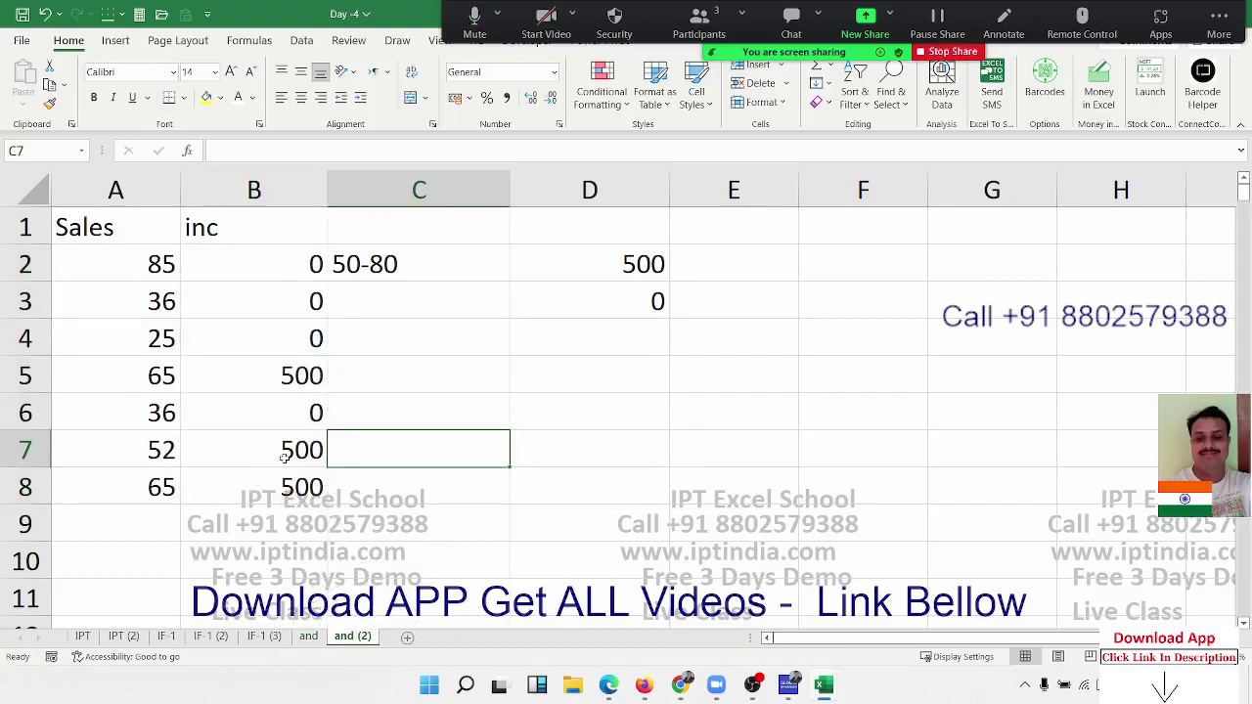
pyautogui.moveTo(112, 220)
pyautogui.mouseDown()
pyautogui.moveTo(673, 448)
pyautogui.moveTo(669, 479)
pyautogui.mouseUp()
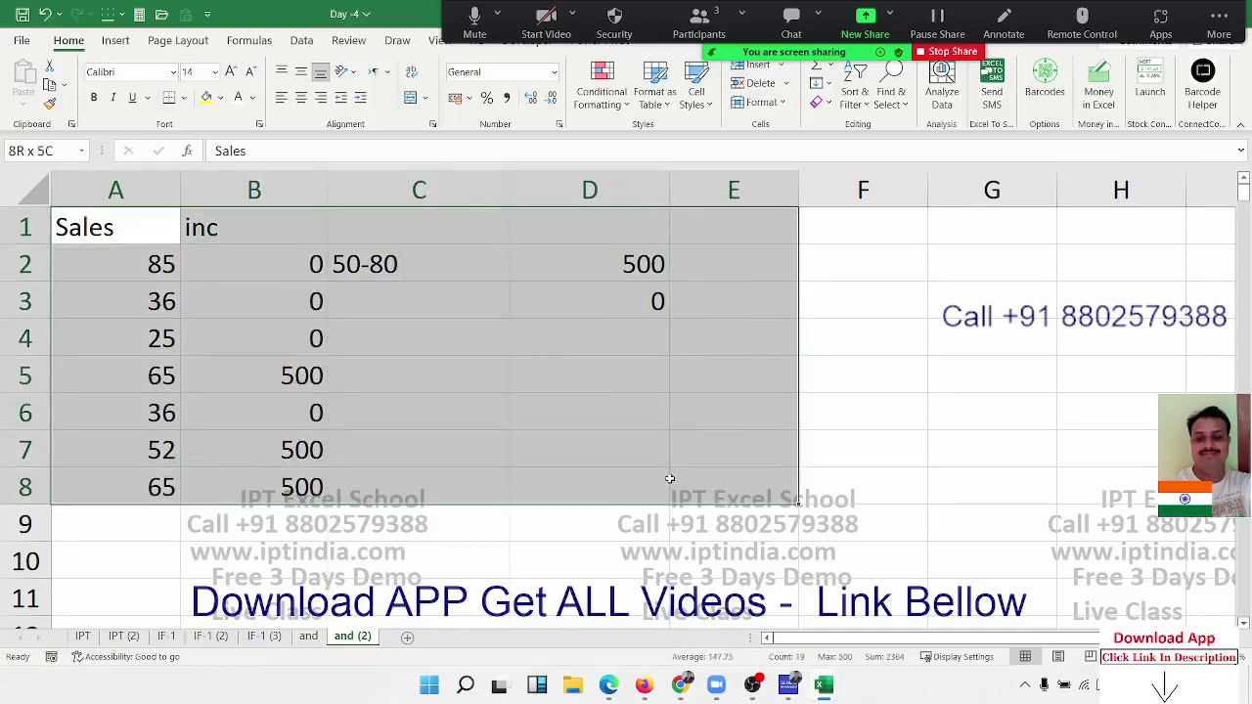
pyautogui.click(308, 637)
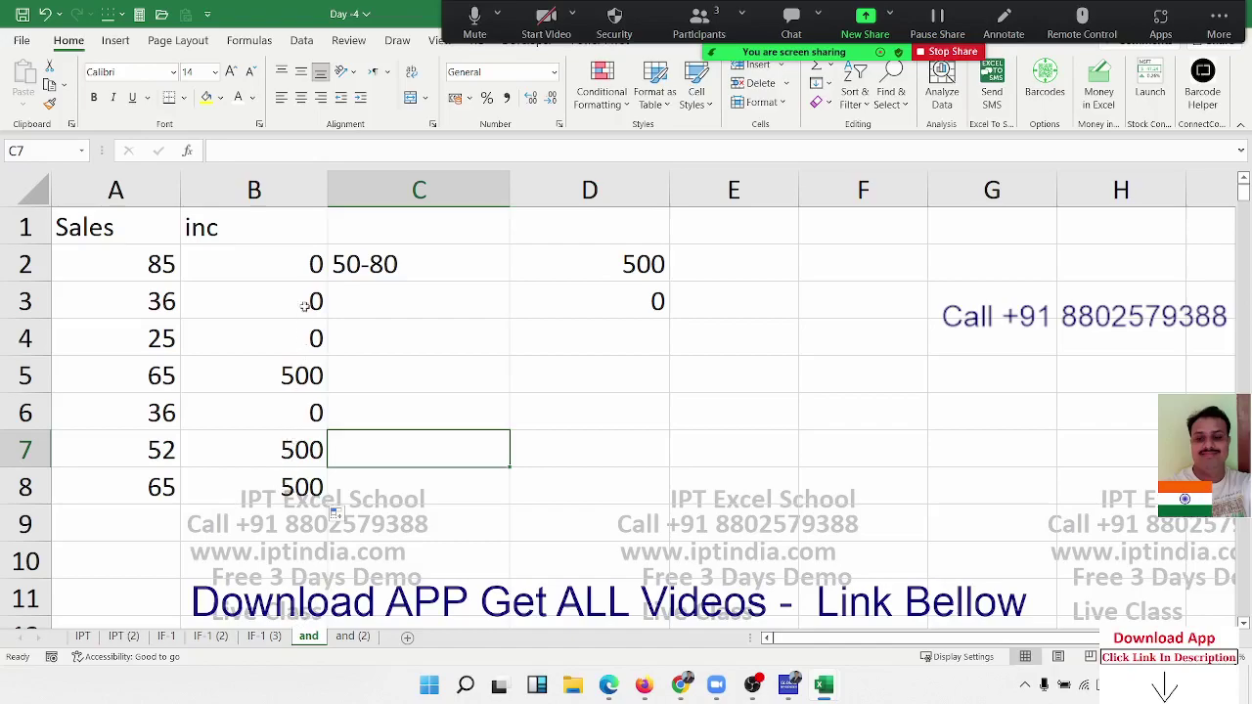
pyautogui.doubleClick(301, 268)
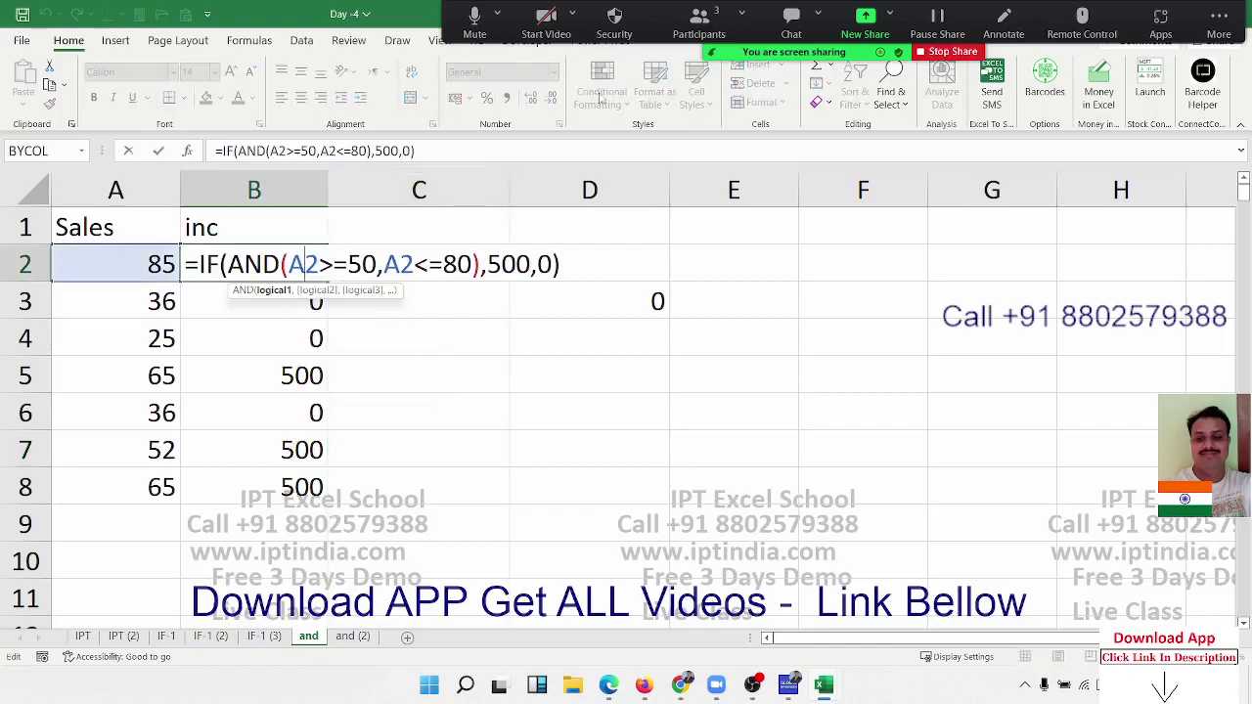
pyautogui.press('Escape')
pyautogui.hotkey('ctrl', 'shift', 'Down')
pyautogui.press('Delete')
# Note '>50 <80' in C3 and begin a new IF formula in B2
pyautogui.press('Right')
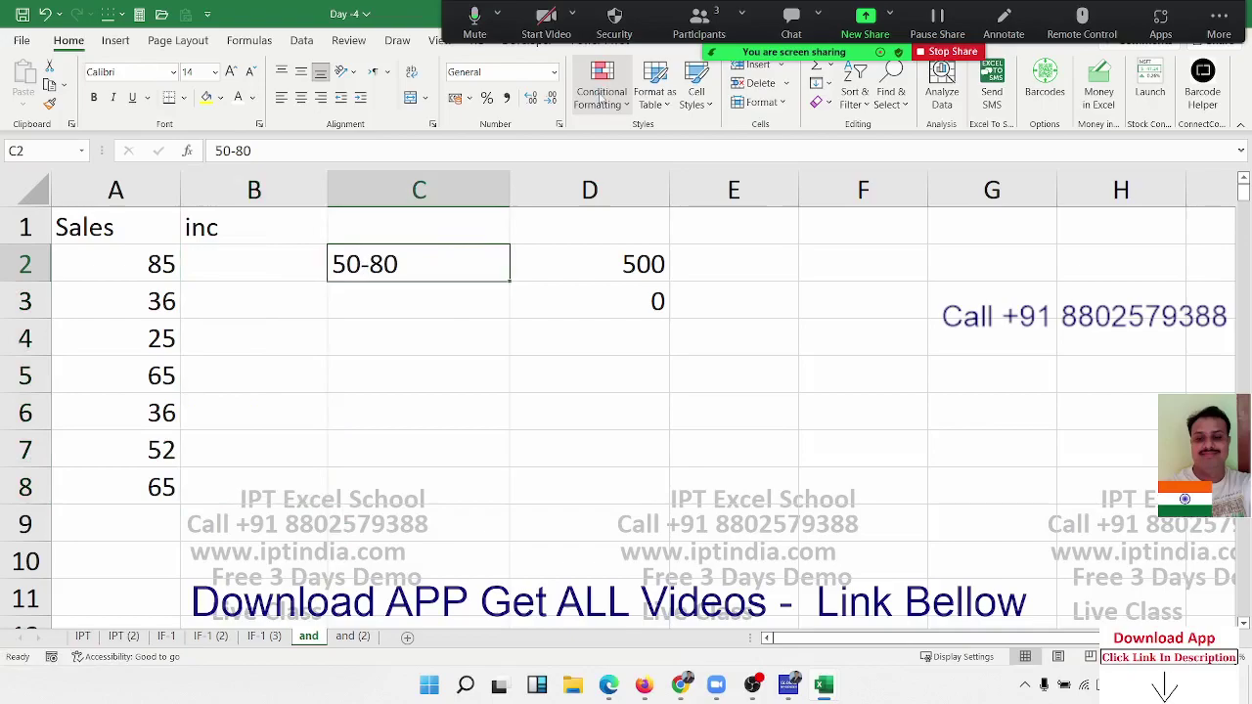
pyautogui.press('Down')
pyautogui.write('>5')
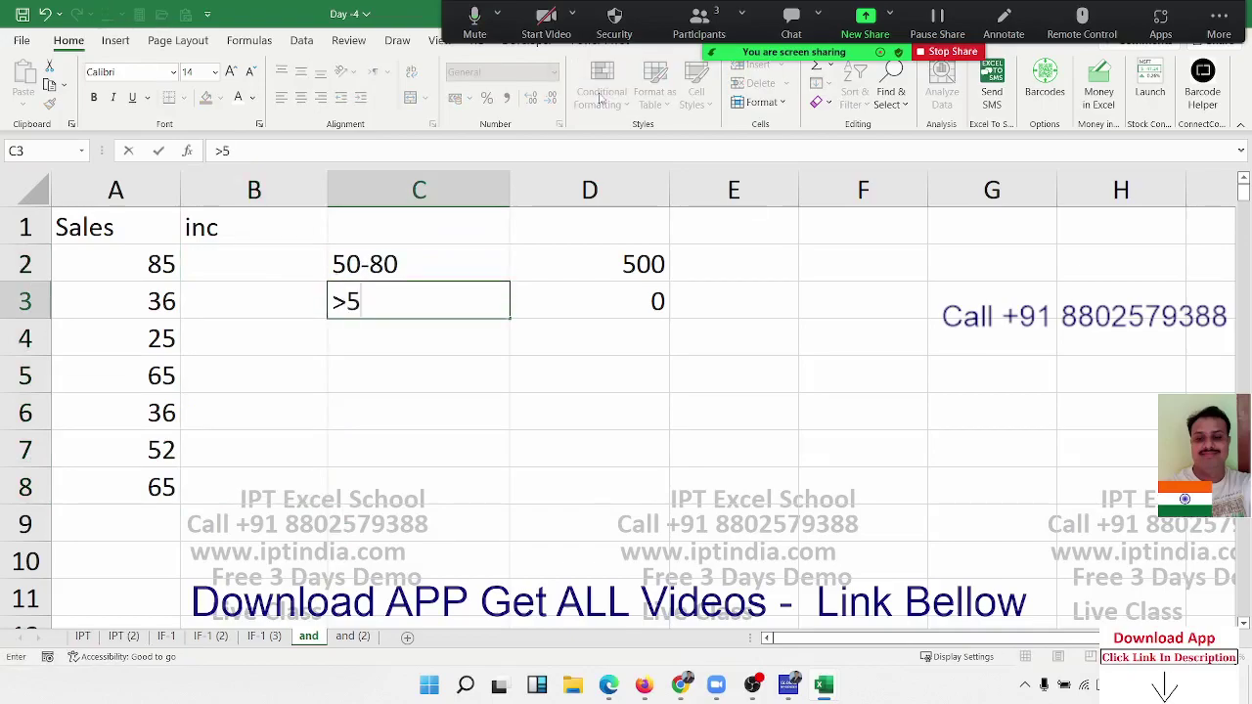
pyautogui.write('0 <')
pyautogui.write('80')
pyautogui.press('Return')
pyautogui.press('Up')
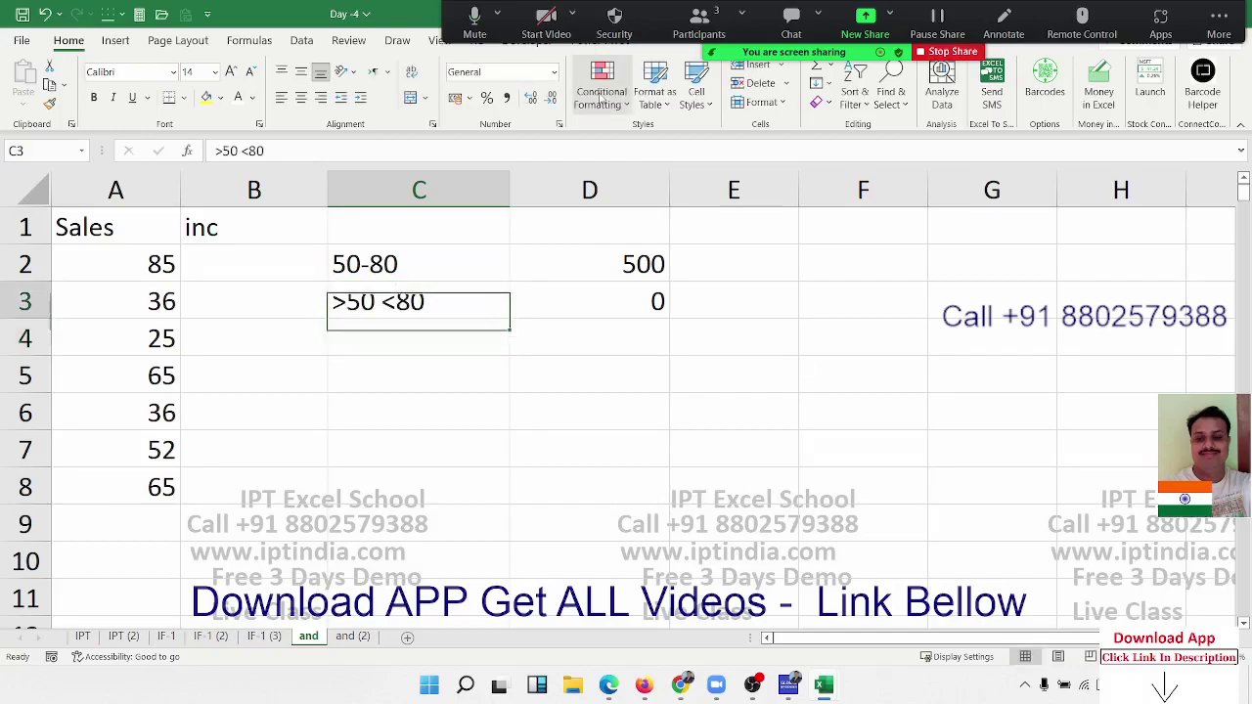
pyautogui.press('Left')
pyautogui.press('Up')
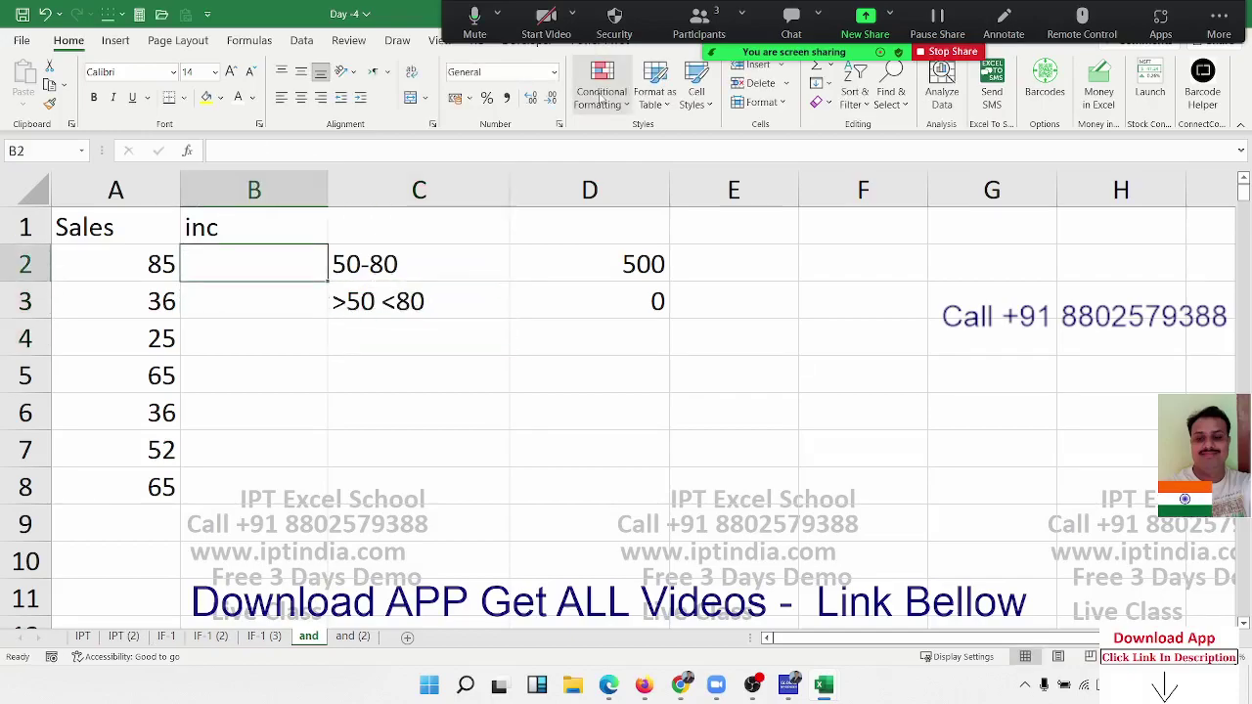
pyautogui.write('=if')
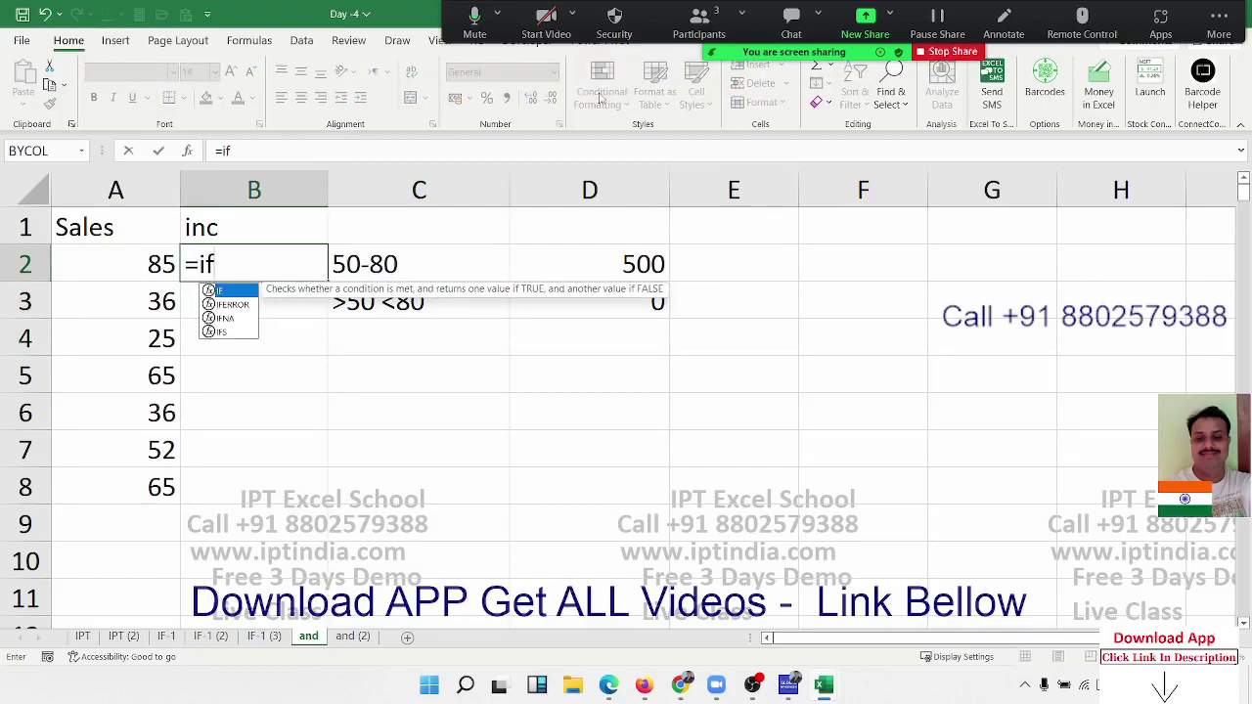
# Drop the IF entry and start an AND function in B2 instead
pyautogui.press('Tab')
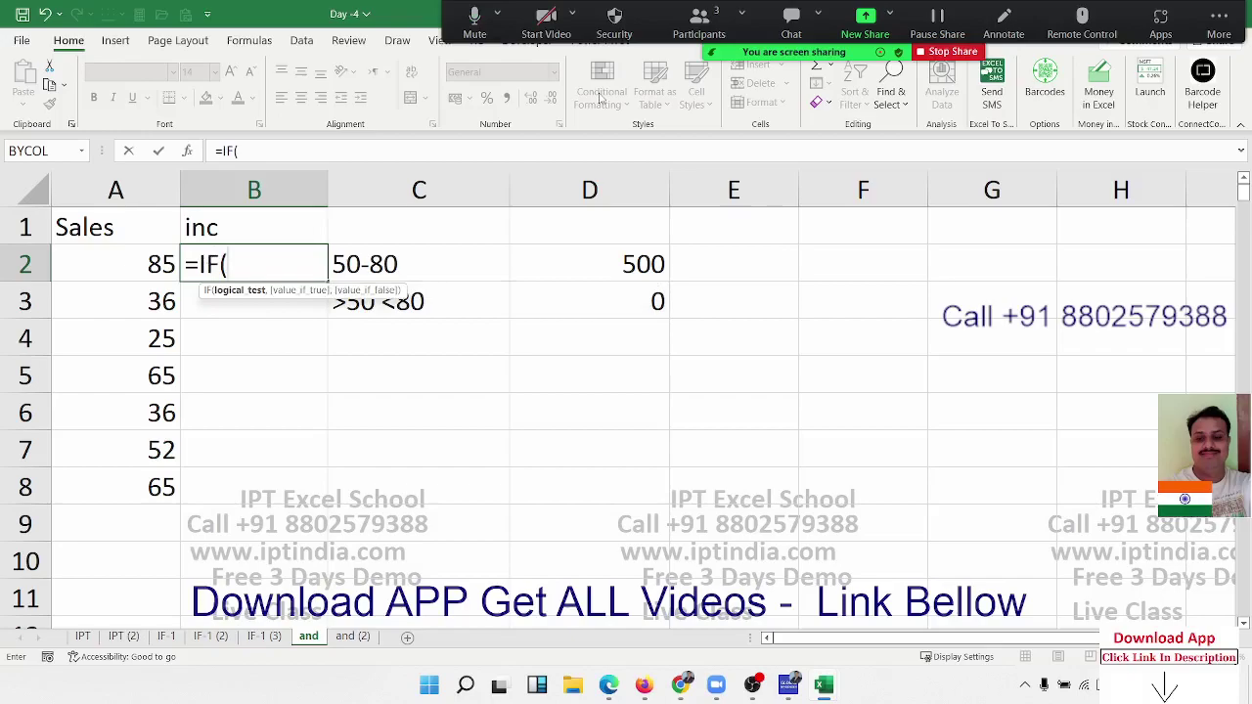
pyautogui.press('Escape')
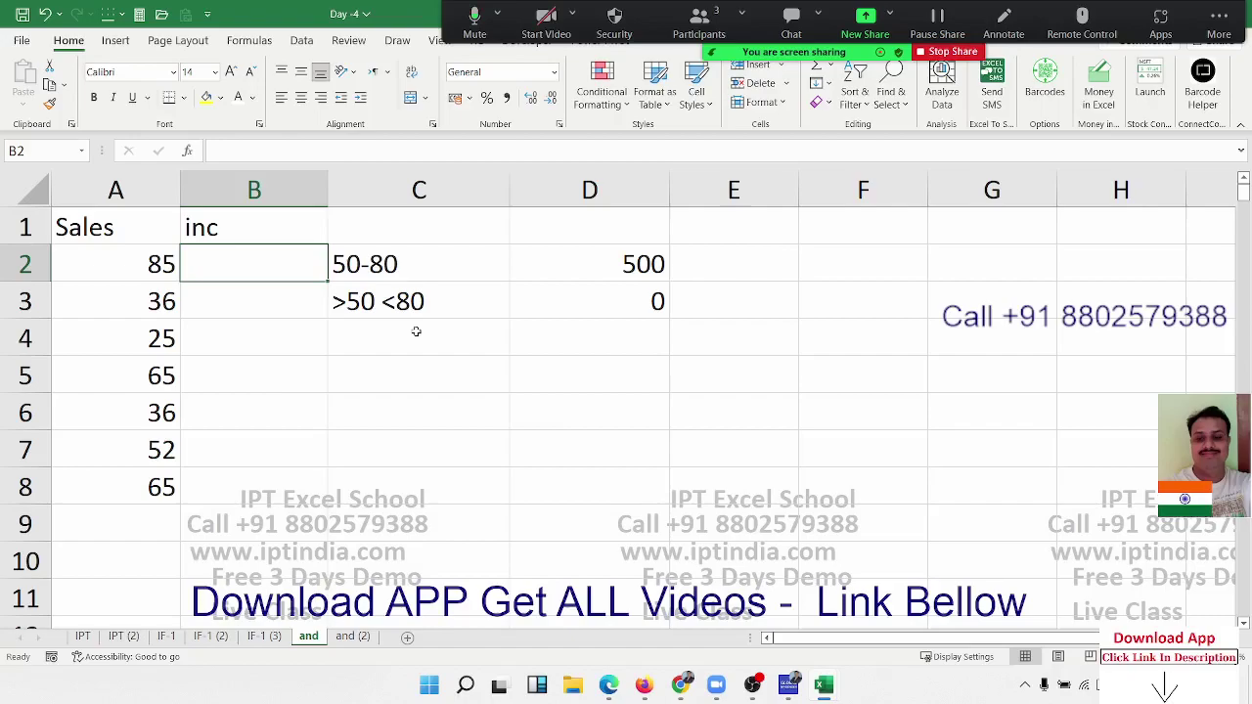
pyautogui.write('=')
pyautogui.write('asn')
pyautogui.press('BackSpace')
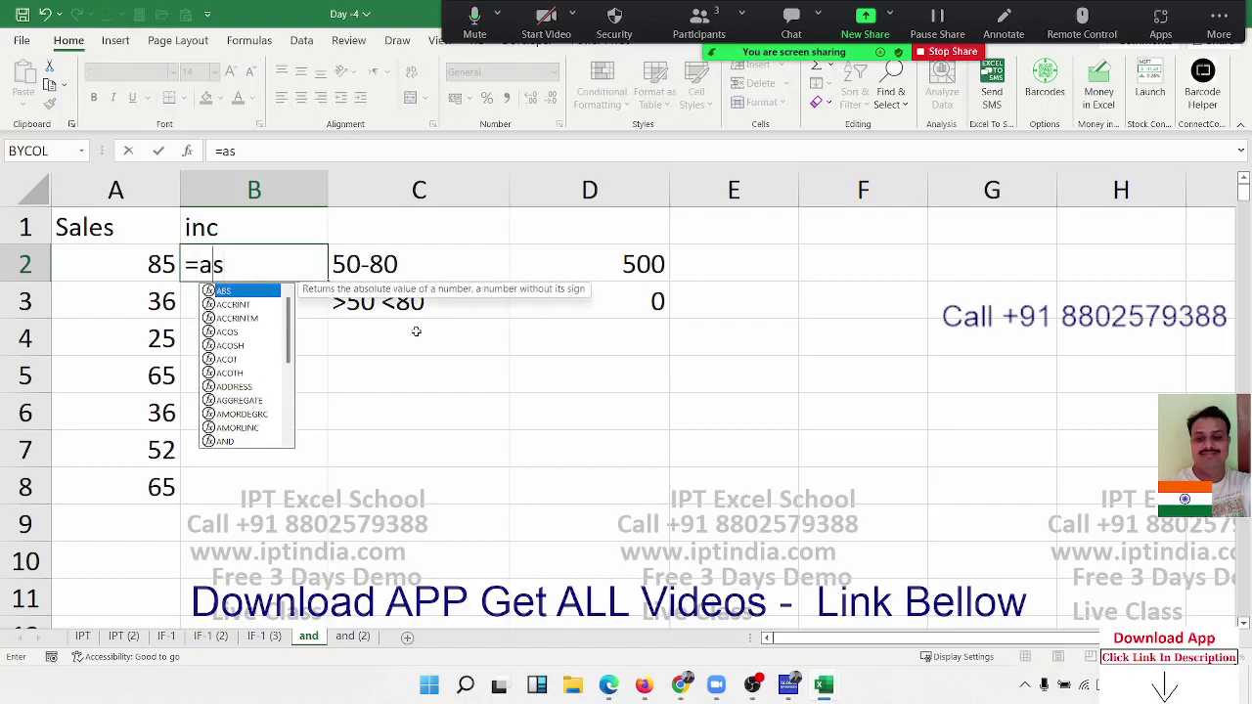
pyautogui.press('BackSpace')
pyautogui.write('nd')
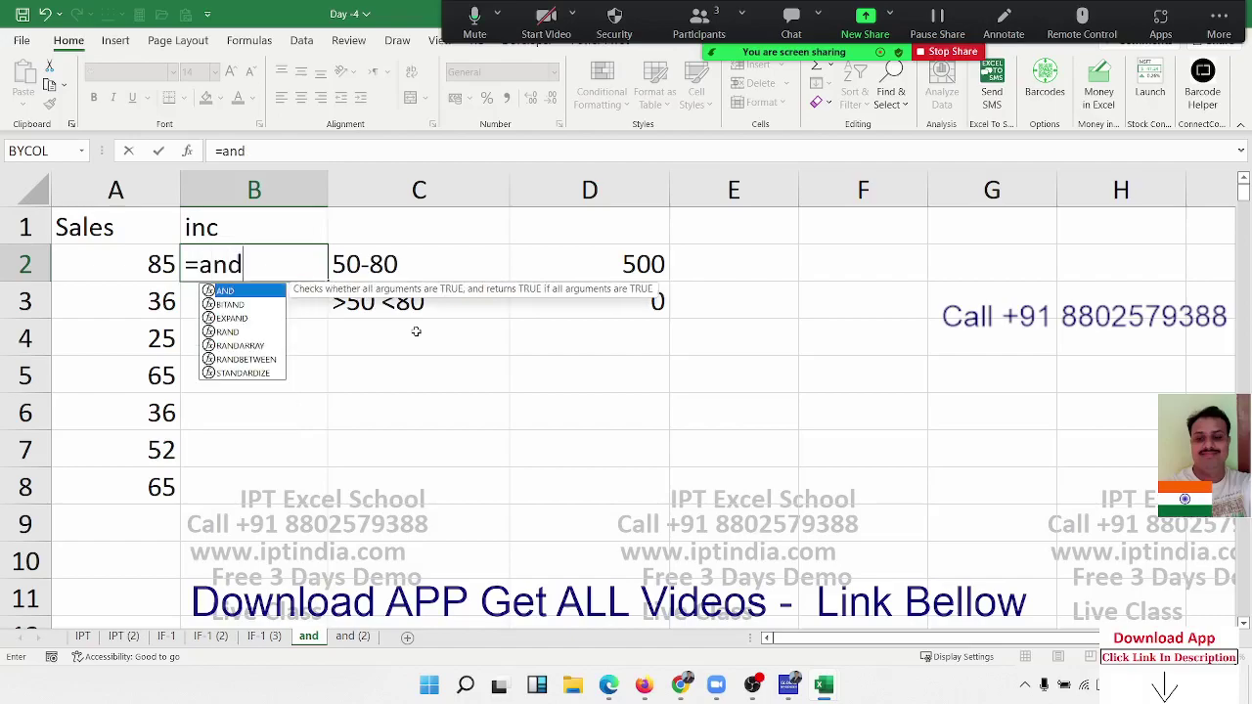
pyautogui.press('Tab')
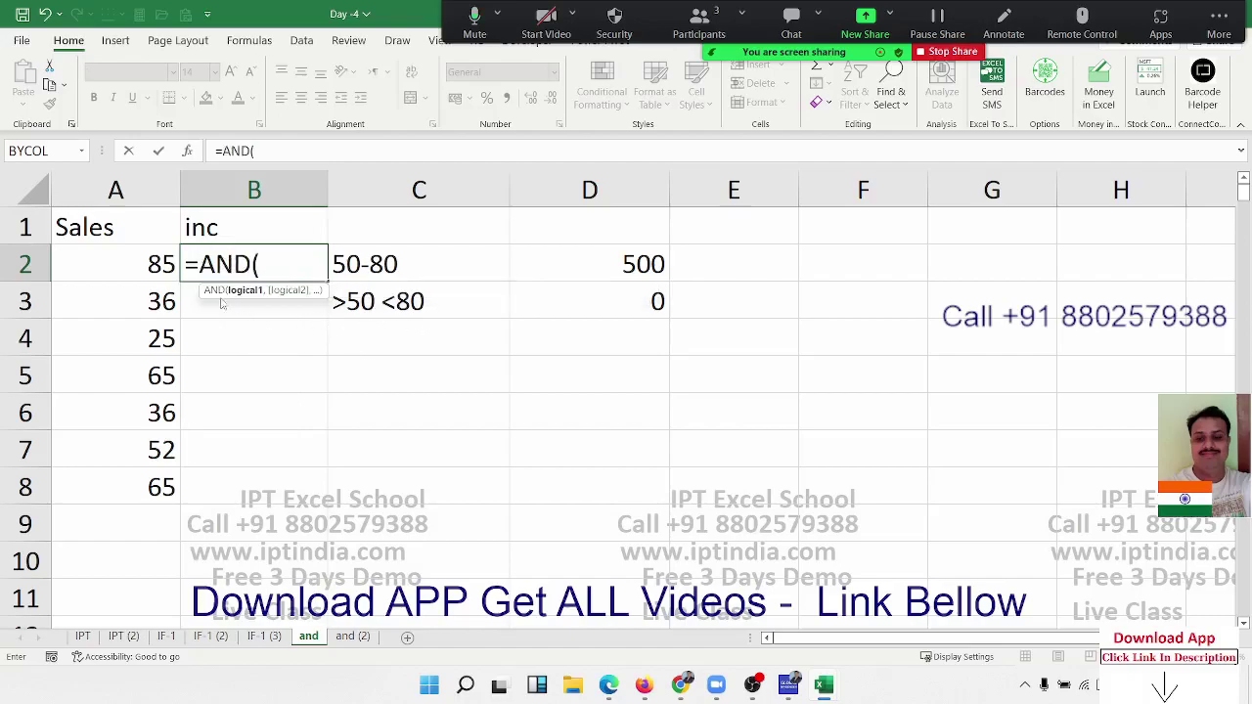
# Complete =AND(A2>=50,A2<=80) in B2, fill it to B8, and view IF-1
pyautogui.click(132, 255)
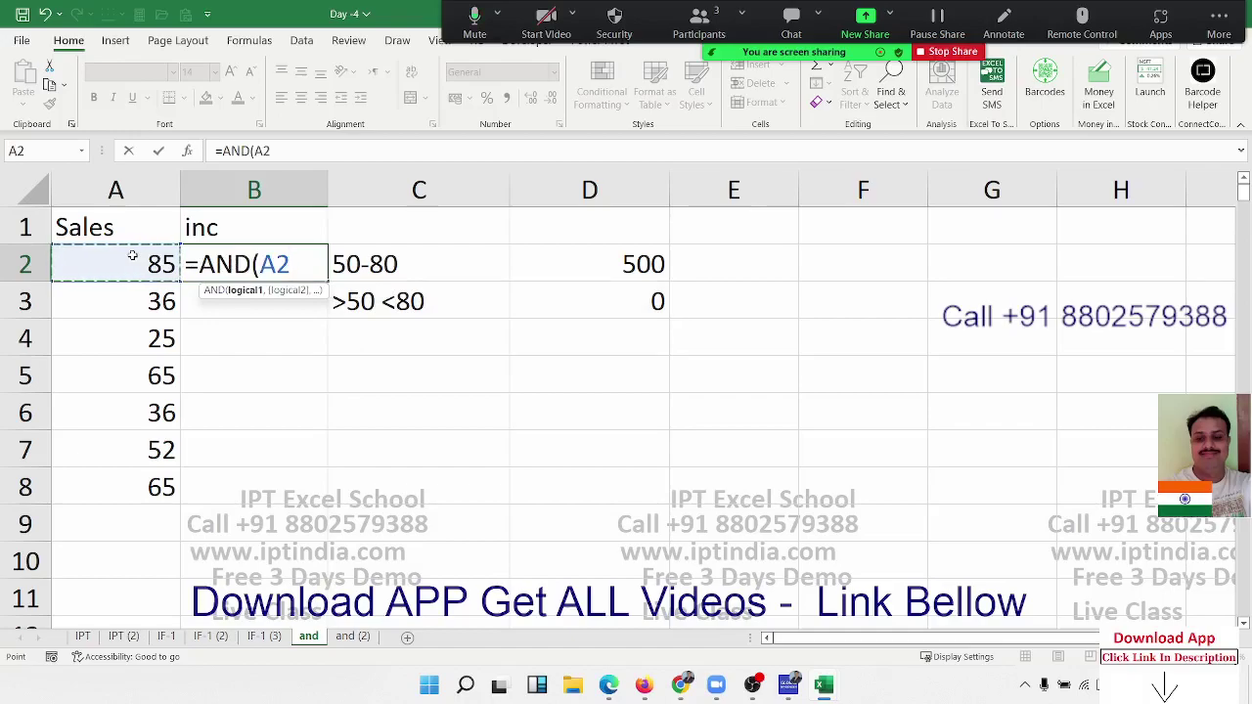
pyautogui.write('>=')
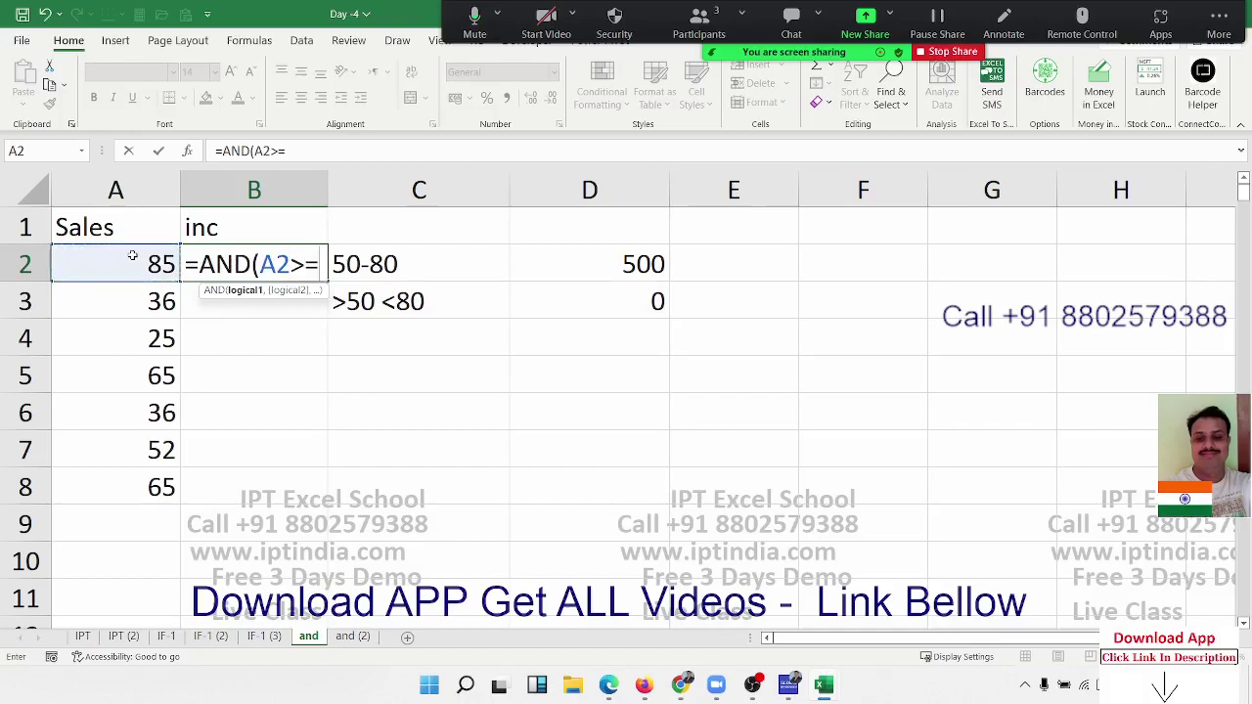
pyautogui.write('50')
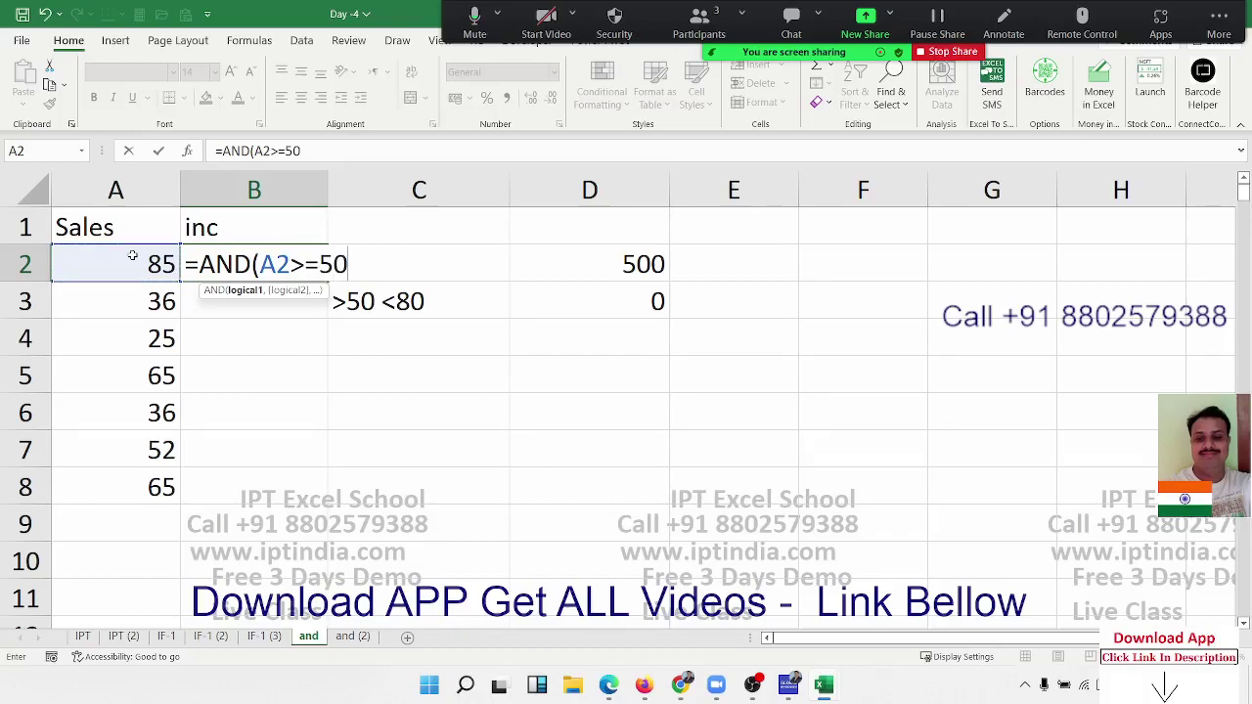
pyautogui.write(',')
pyautogui.click(132, 256)
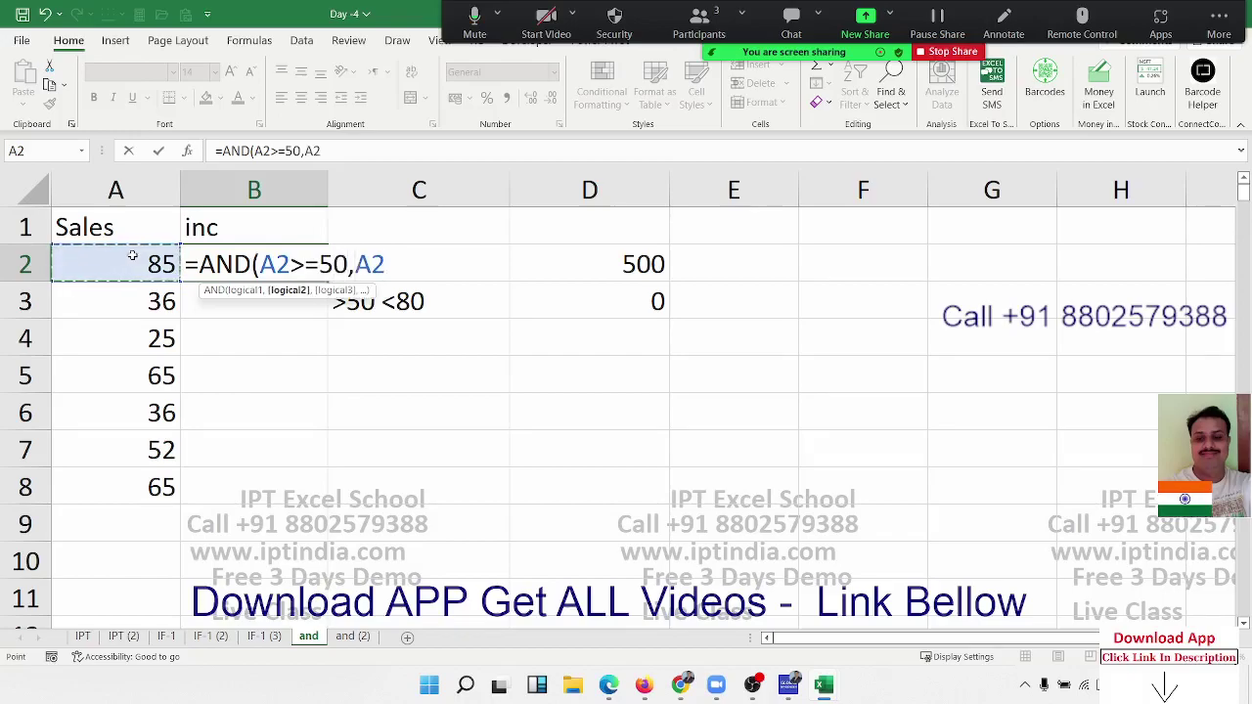
pyautogui.write('<=50')
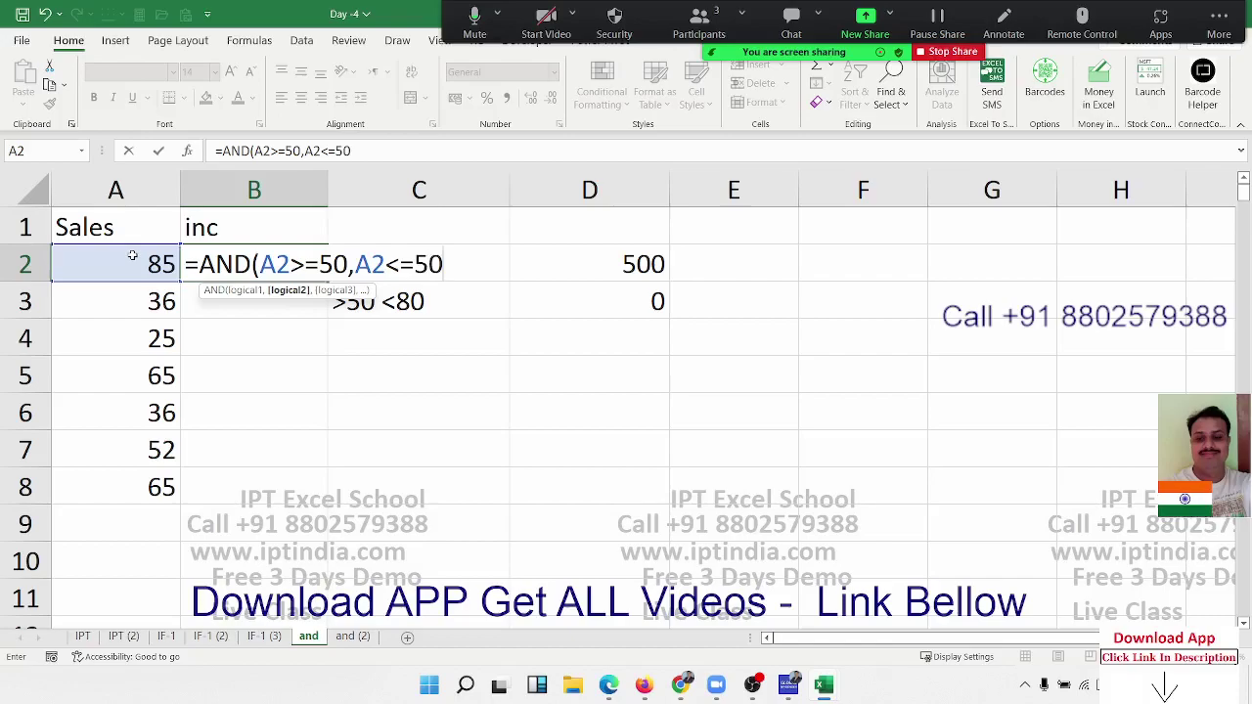
pyautogui.write(')')
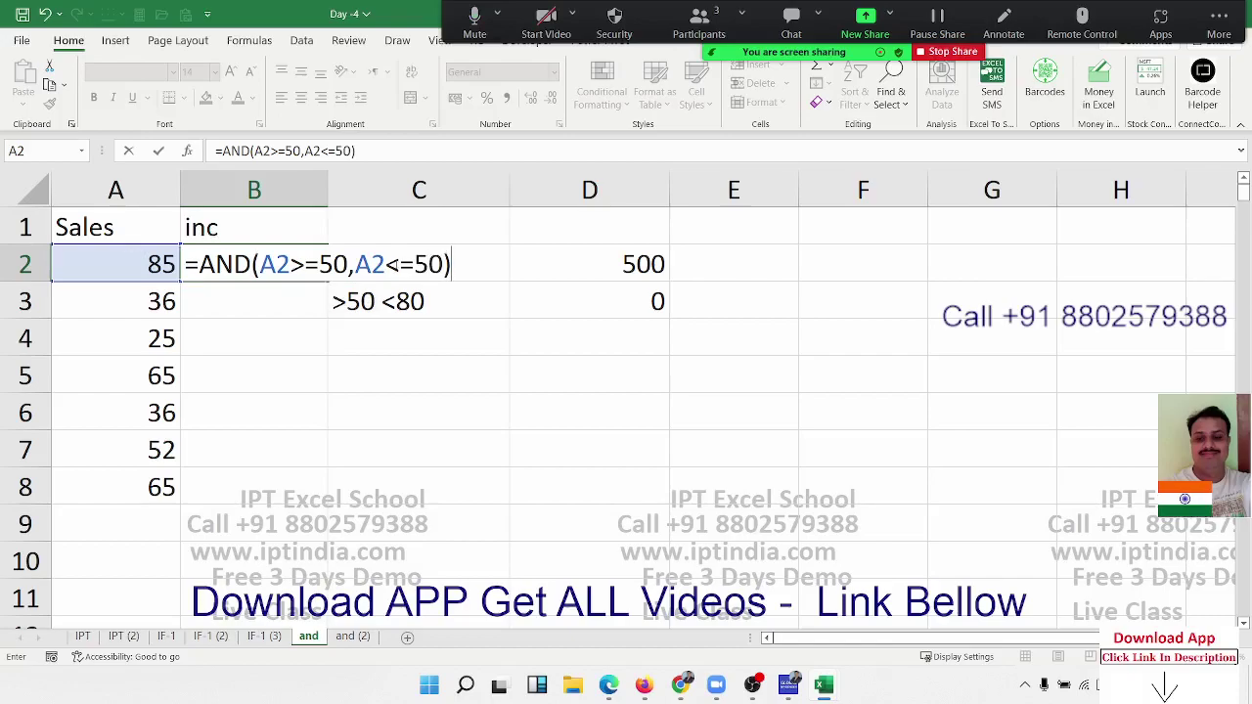
pyautogui.click(423, 266)
pyautogui.press('BackSpace')
pyautogui.write('8')
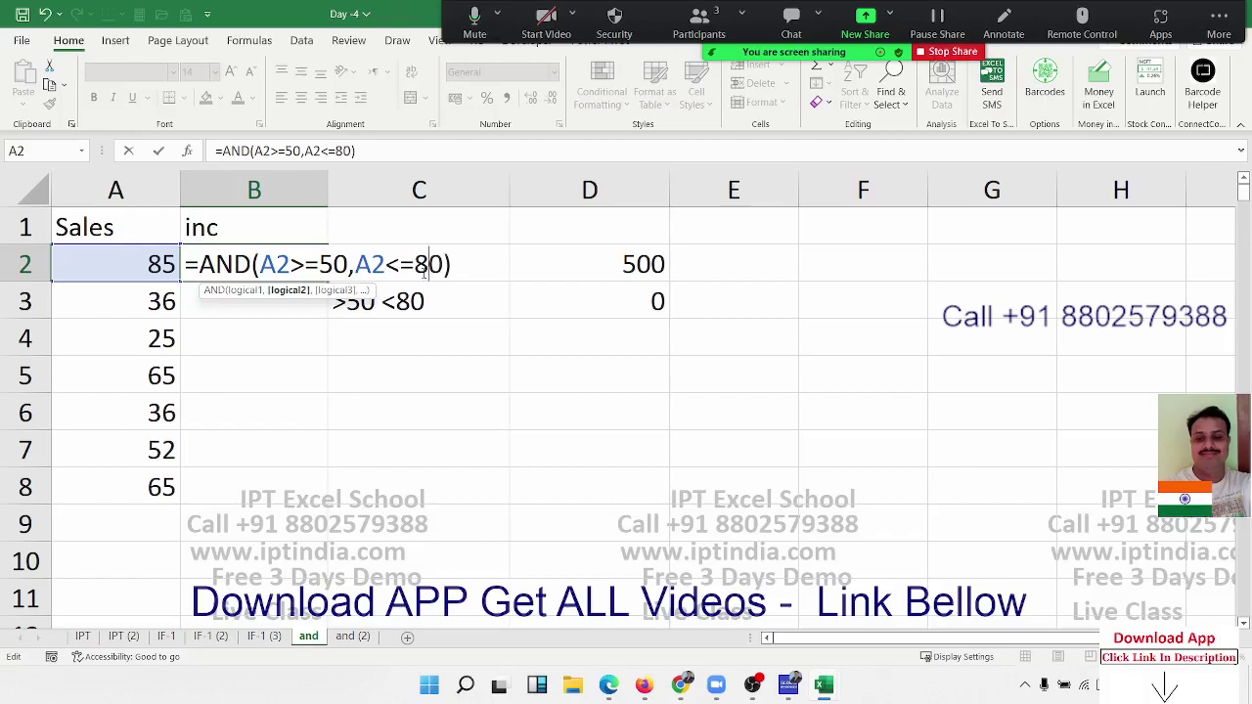
pyautogui.press('Return')
pyautogui.press('Up')
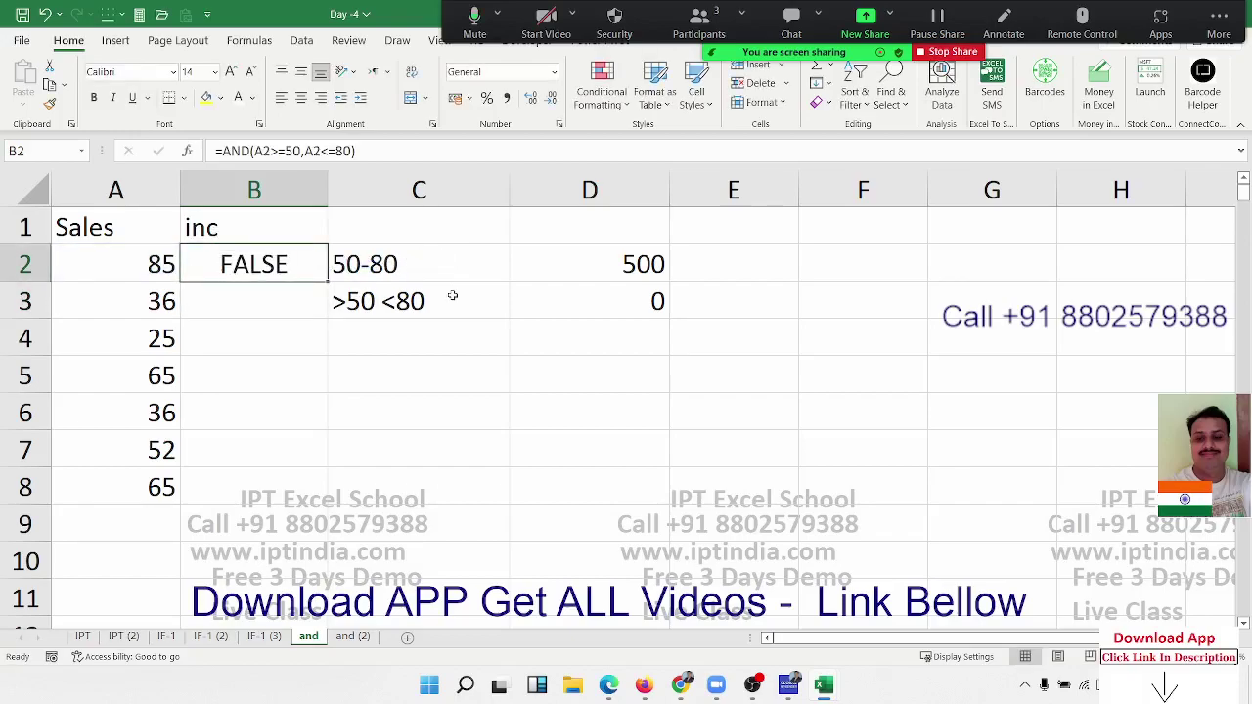
pyautogui.doubleClick(328, 281)
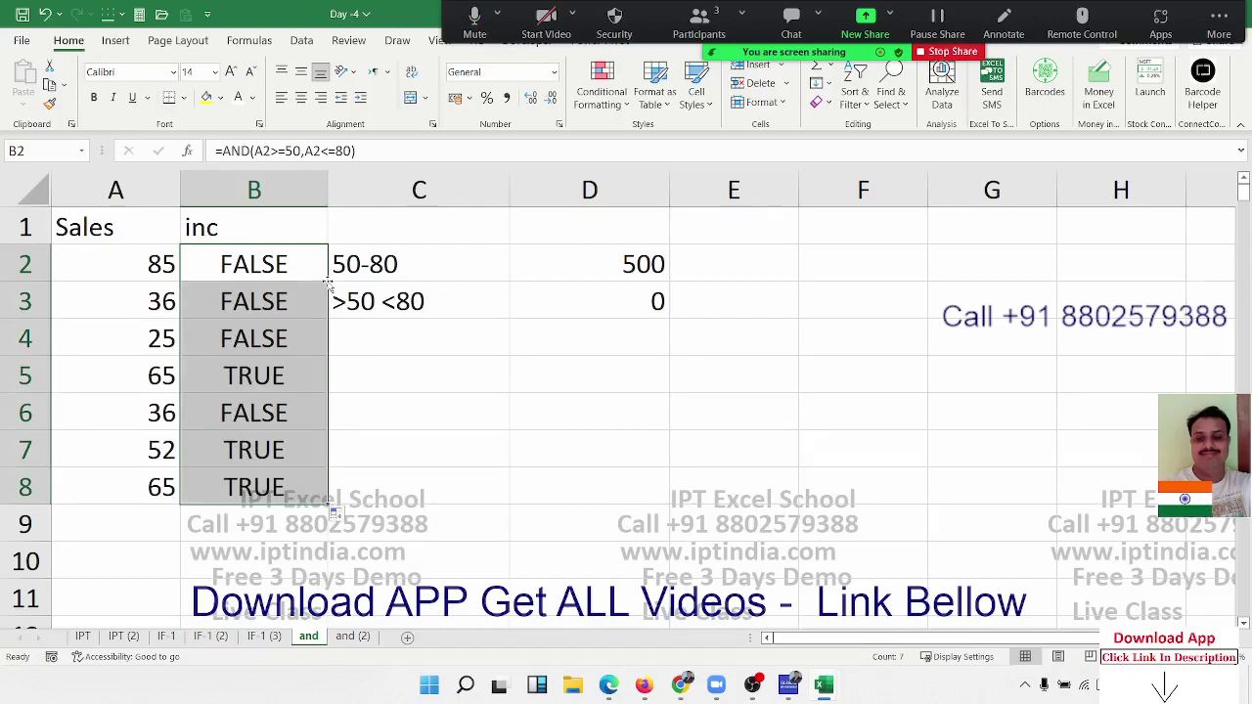
pyautogui.click(169, 637)
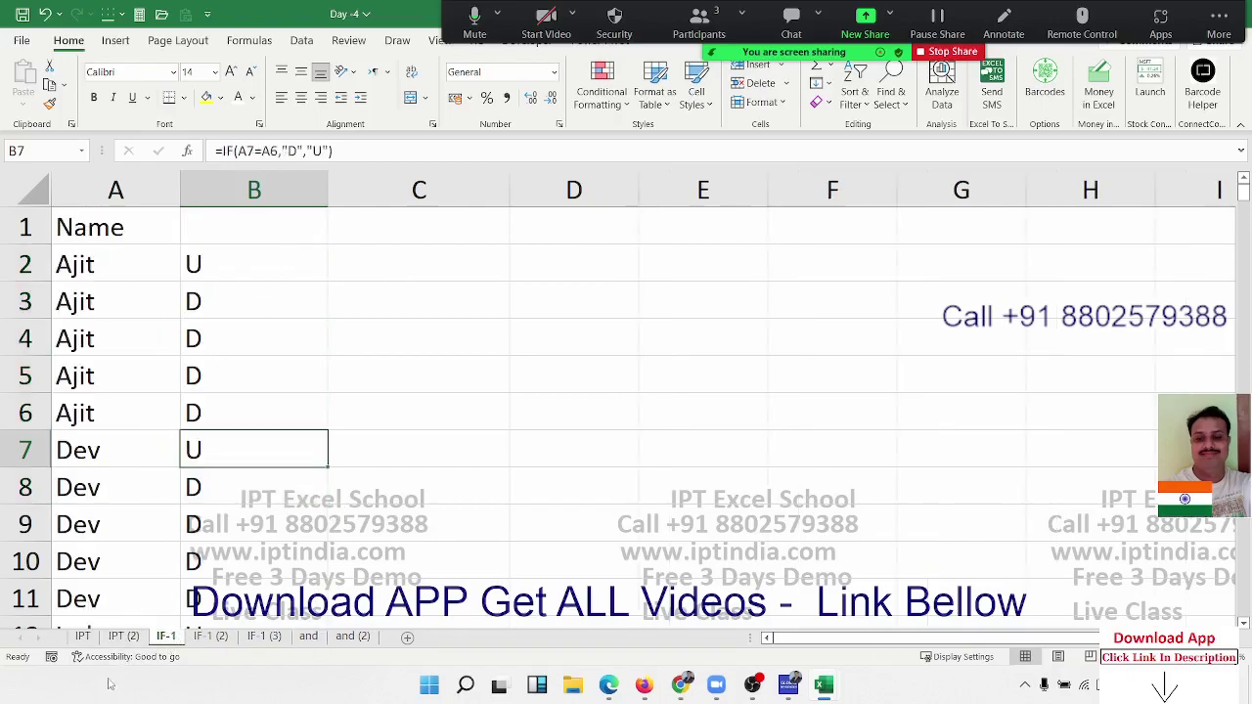
# Inspect C2's =IF(B2,"OK","Pedning") formula on IPT (2), then go to the and (2) sheet
pyautogui.click(126, 637)
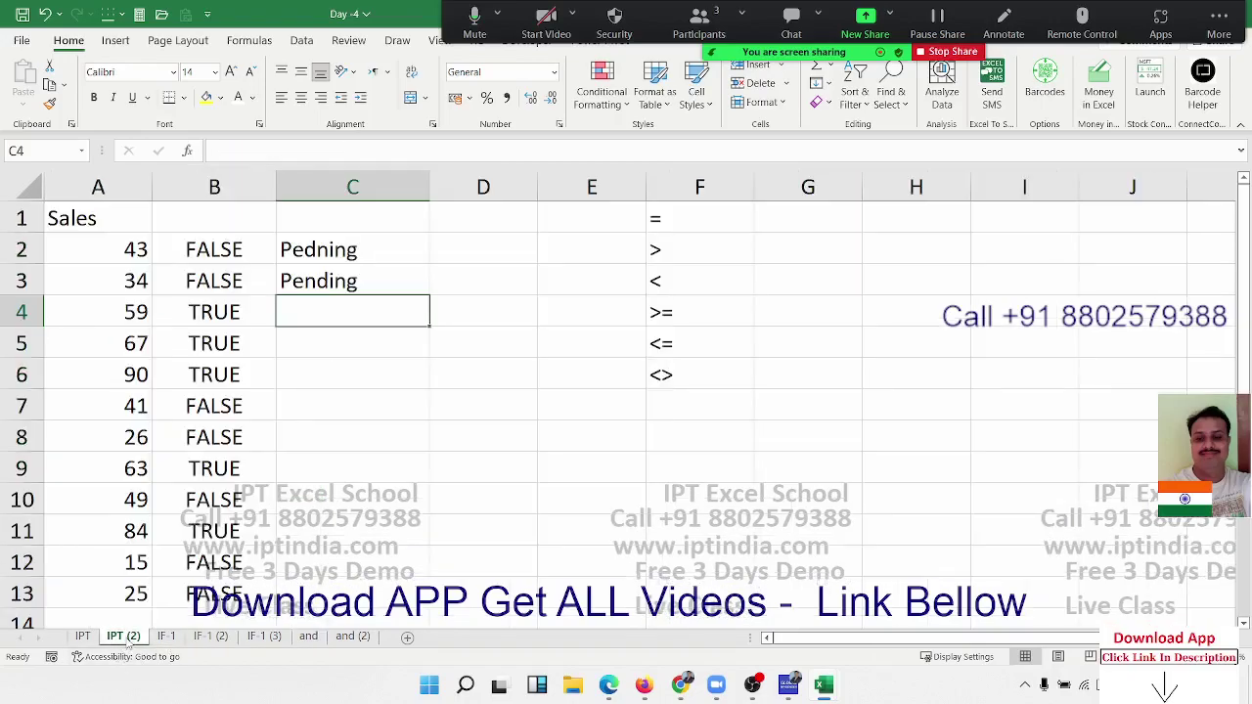
pyautogui.doubleClick(349, 252)
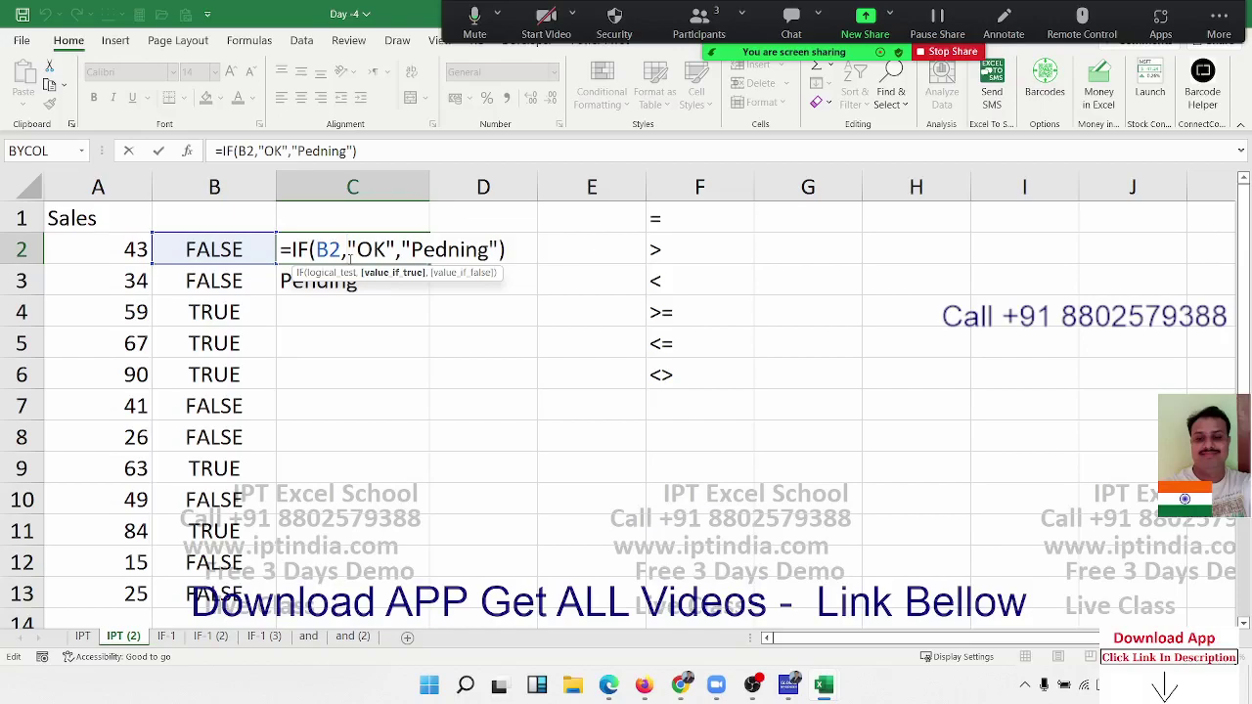
pyautogui.hotkey('ctrl', 'Return')
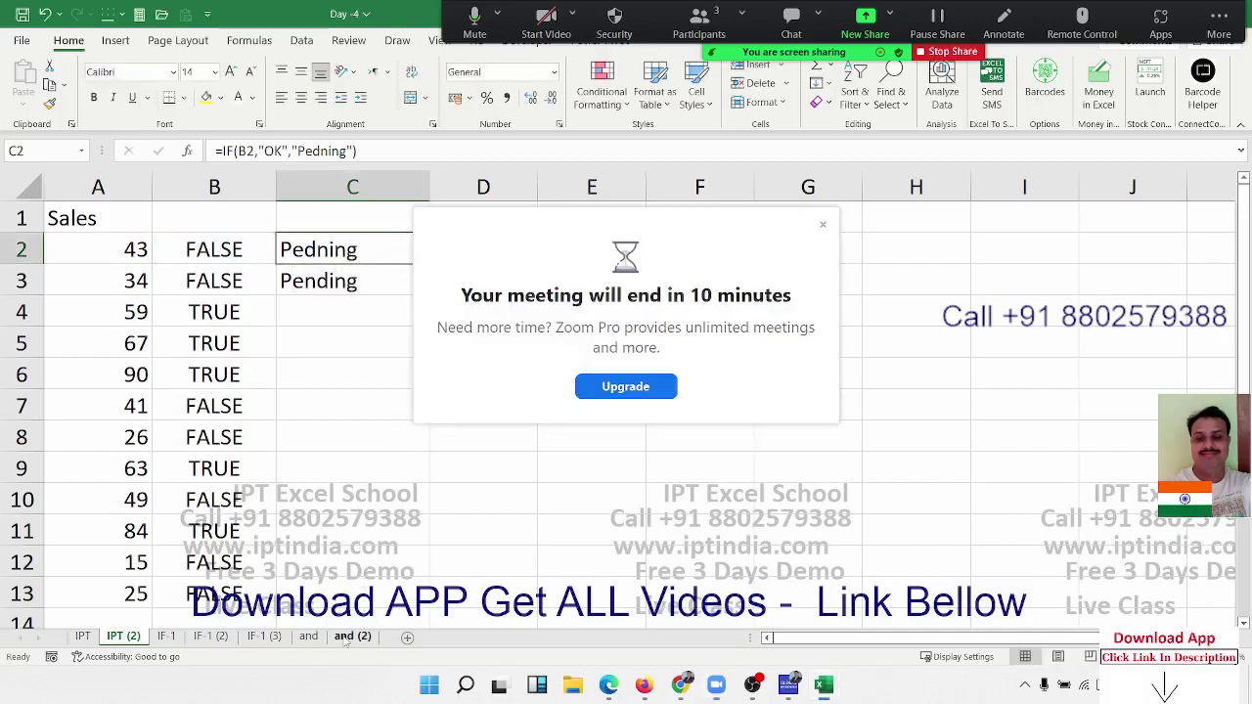
pyautogui.click(822, 224)
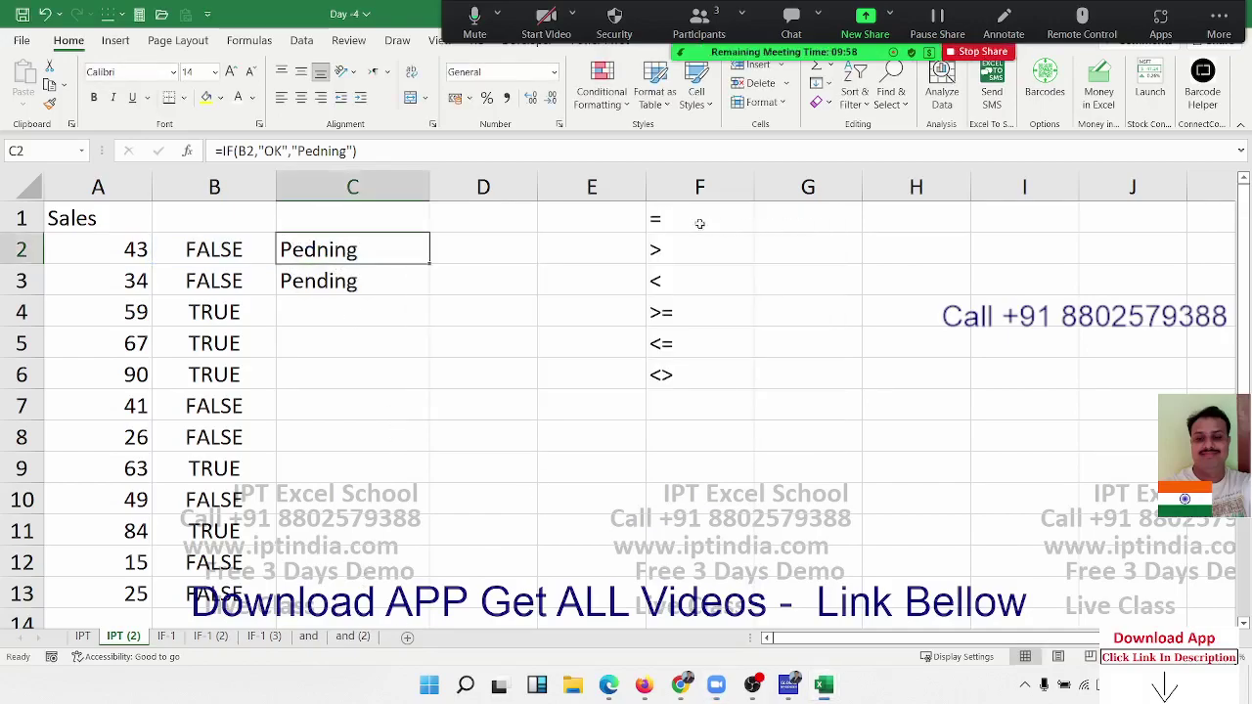
pyautogui.doubleClick(402, 249)
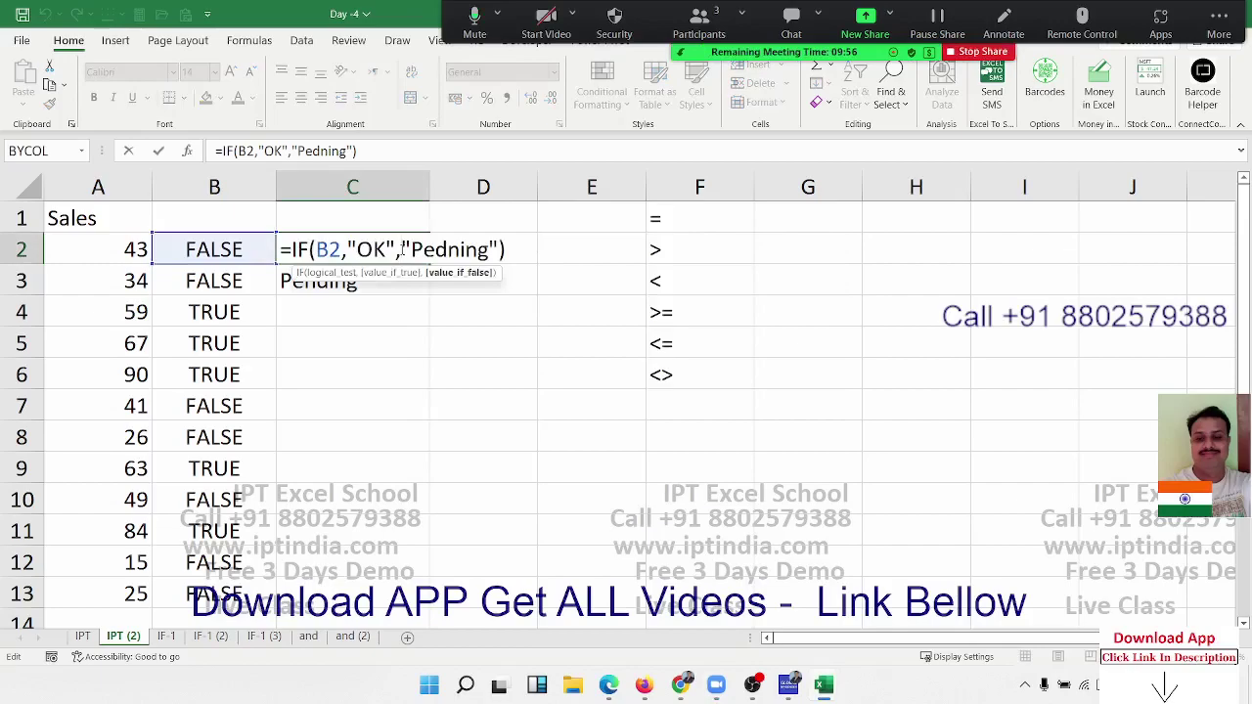
pyautogui.press('Escape')
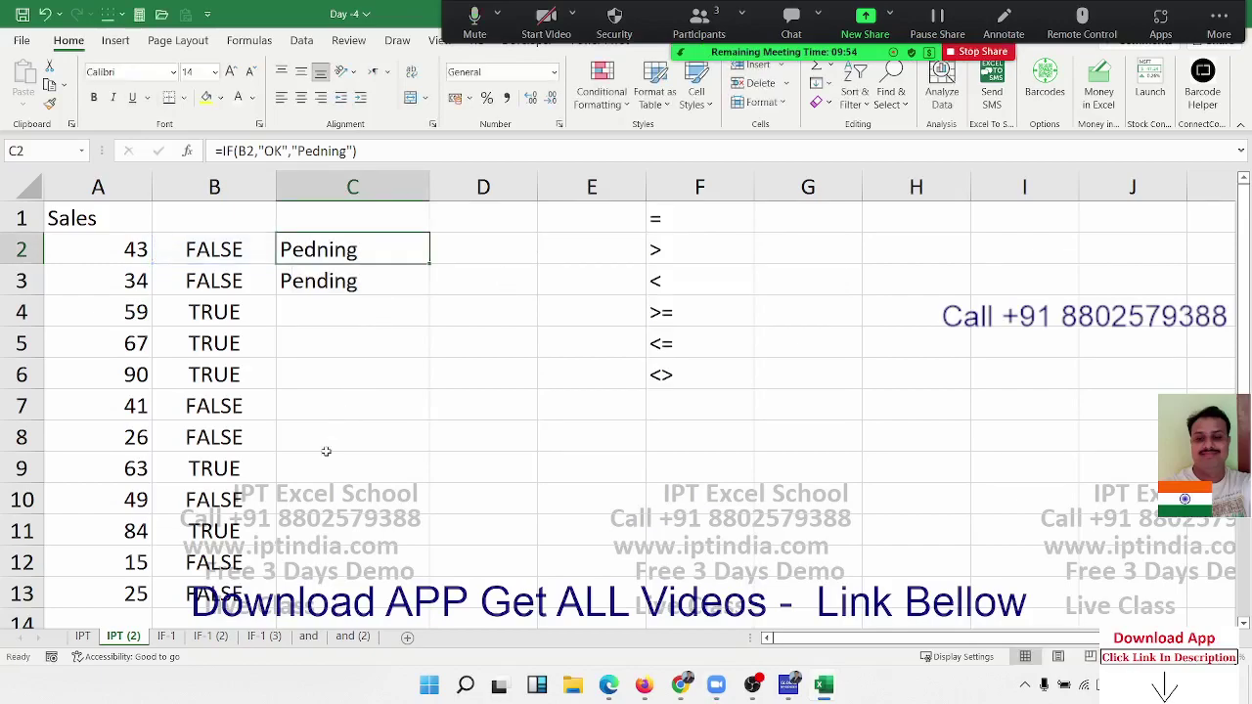
pyautogui.click(352, 636)
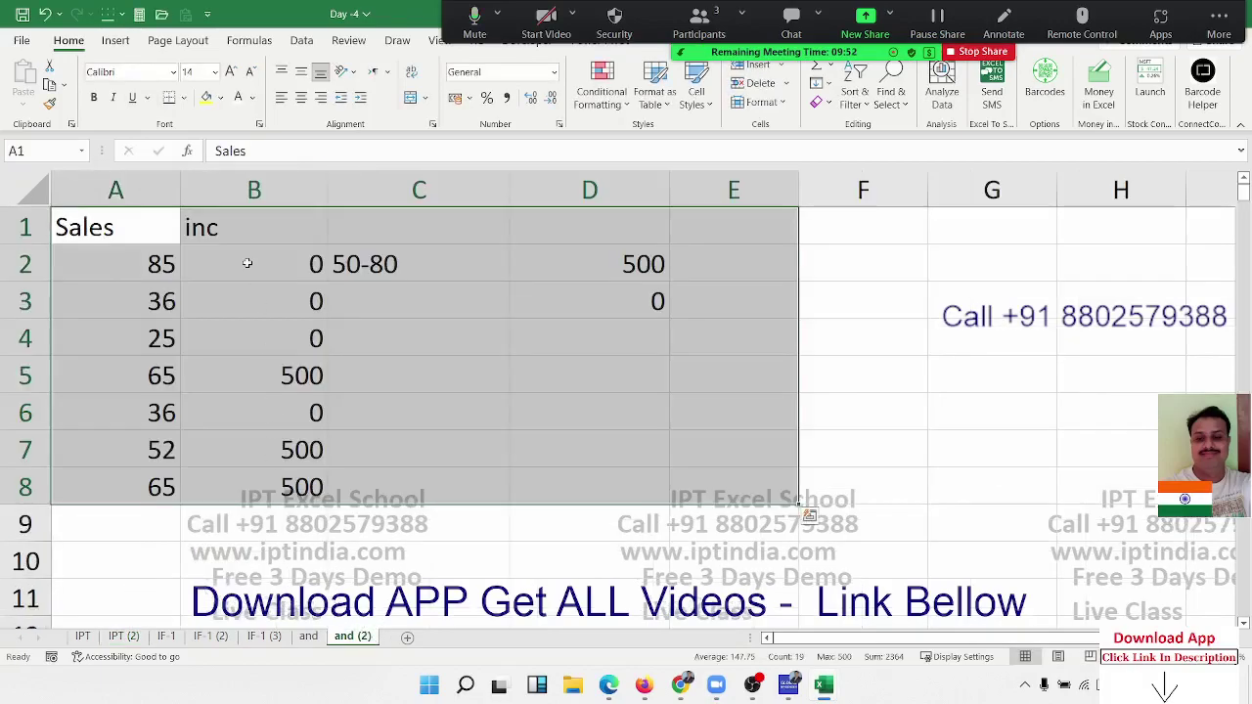
# Change B2 on 'and' to =IF(AND(A2>=50,A2<=80),500,0), fill to B8, then open and (2)
pyautogui.click(310, 637)
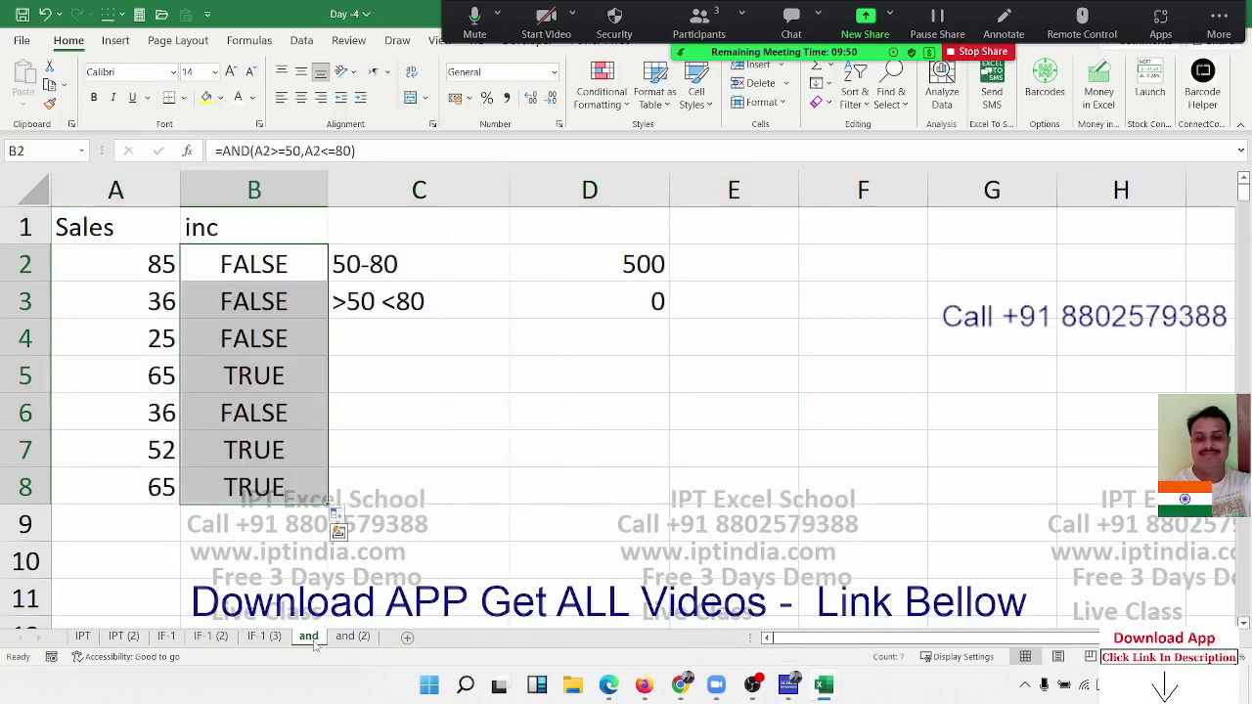
pyautogui.doubleClick(253, 262)
pyautogui.click(201, 264)
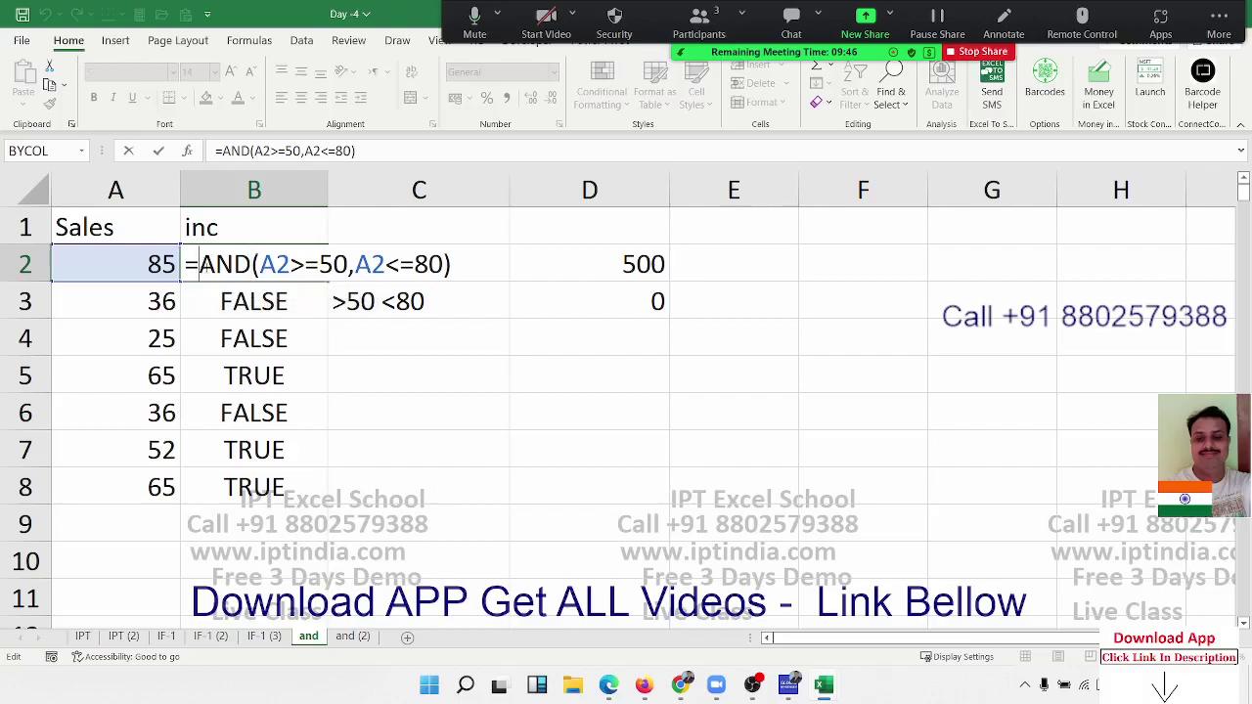
pyautogui.write('if(')
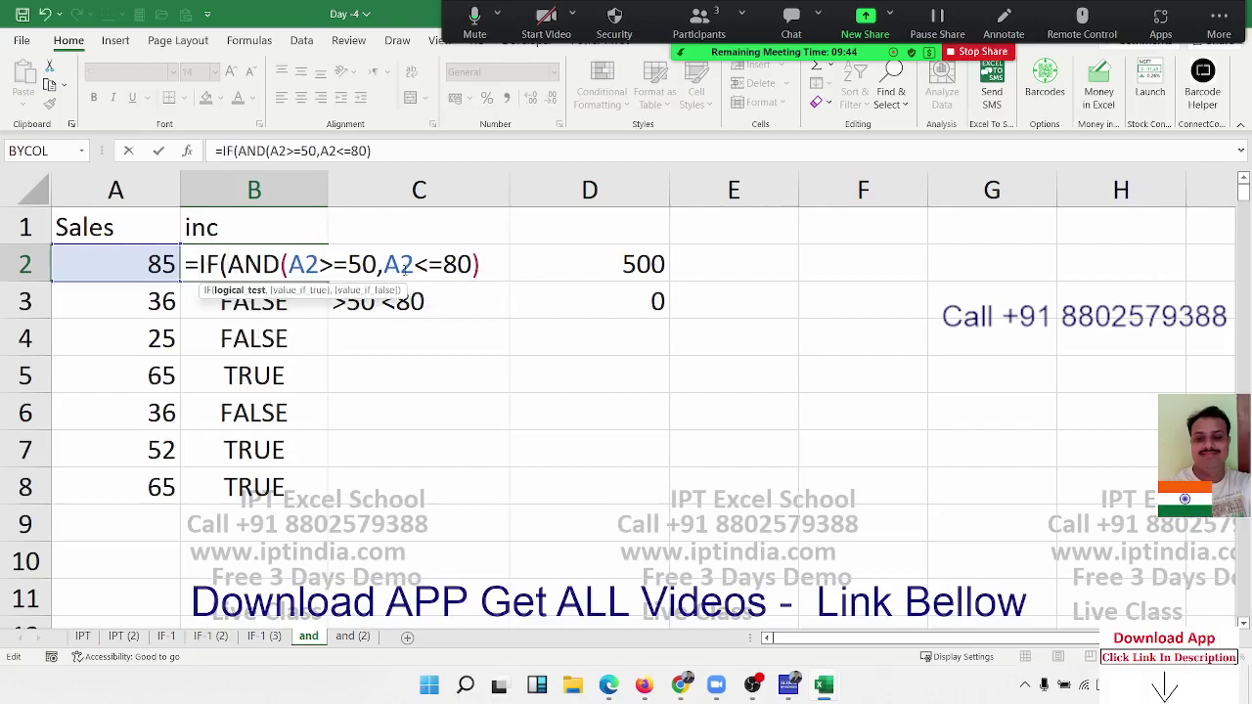
pyautogui.write(',')
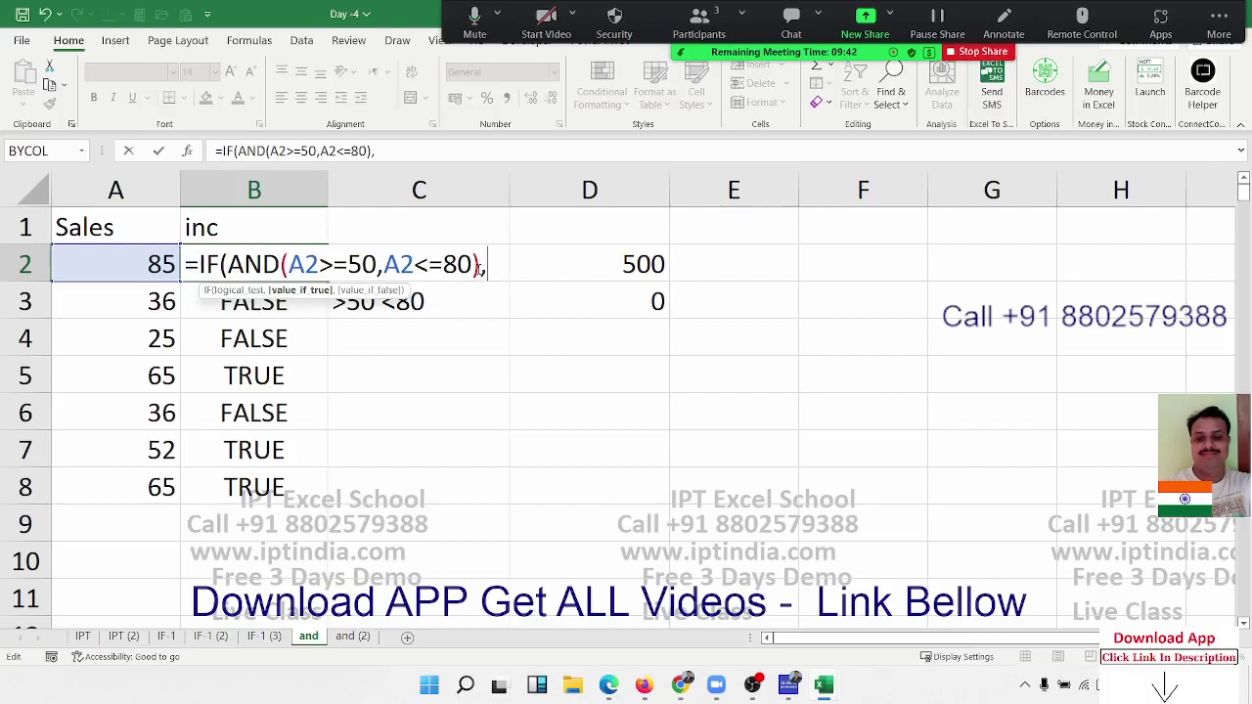
pyautogui.write('500')
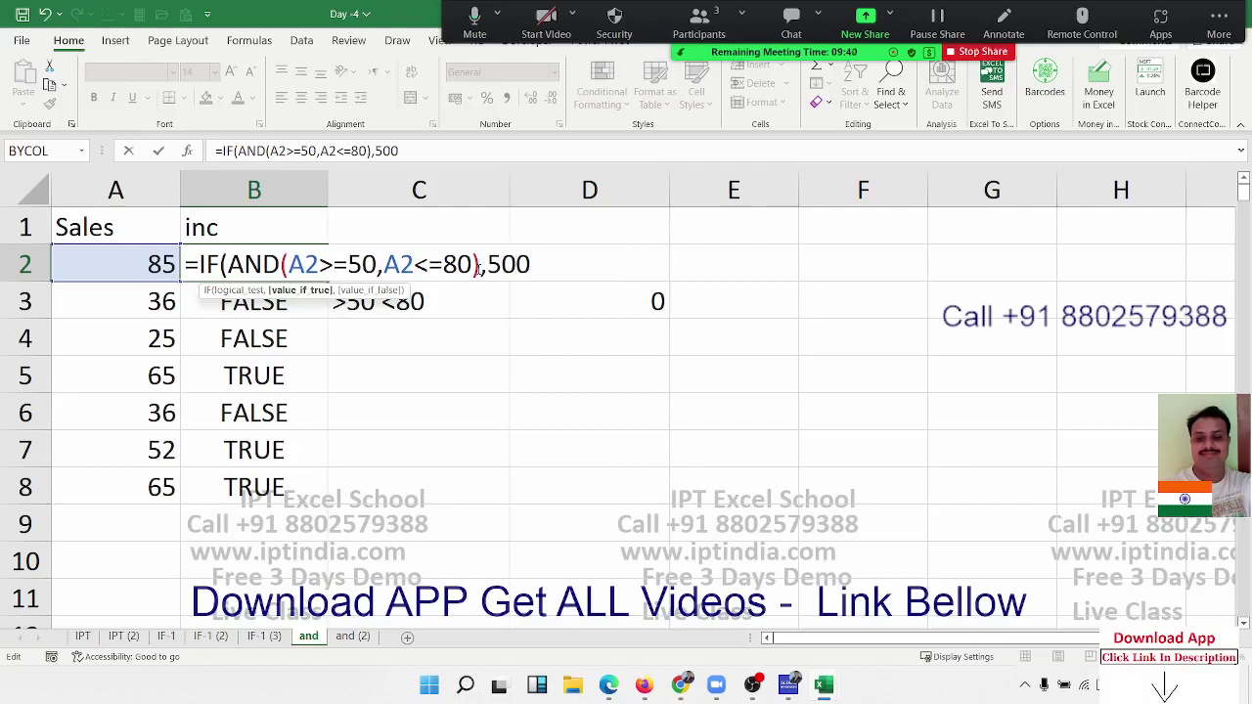
pyautogui.write(',0)')
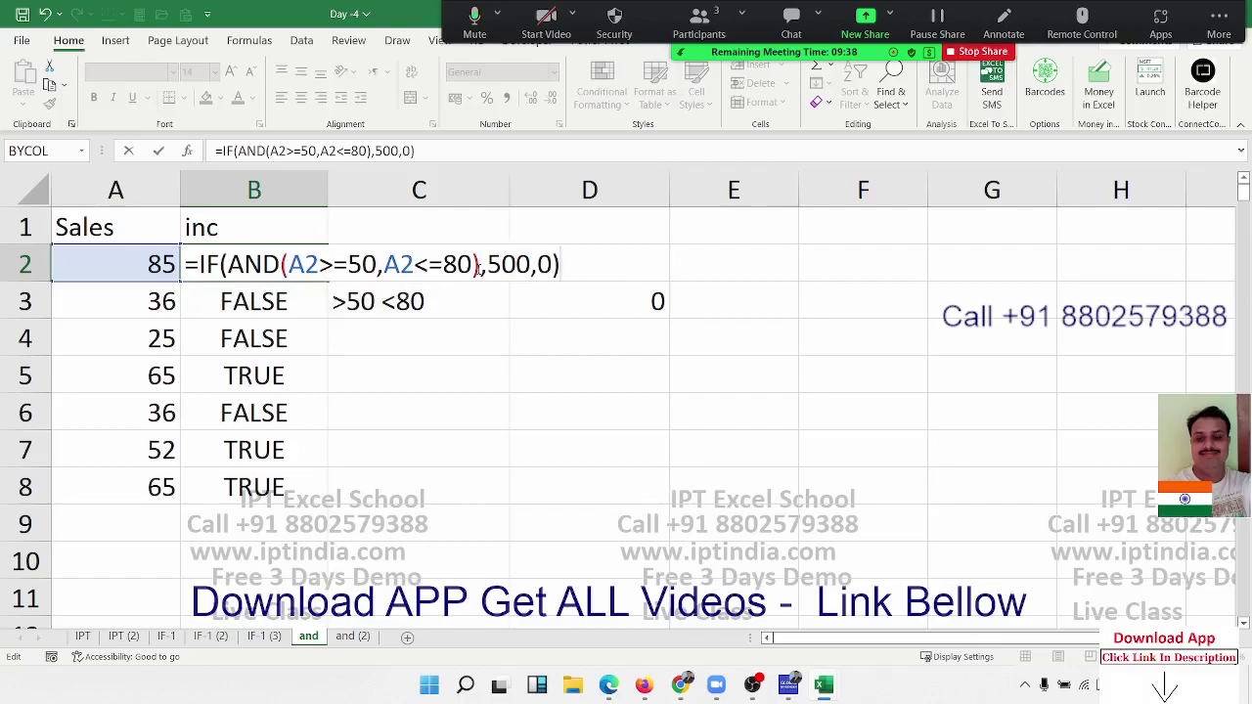
pyautogui.hotkey('ctrl', 'Return')
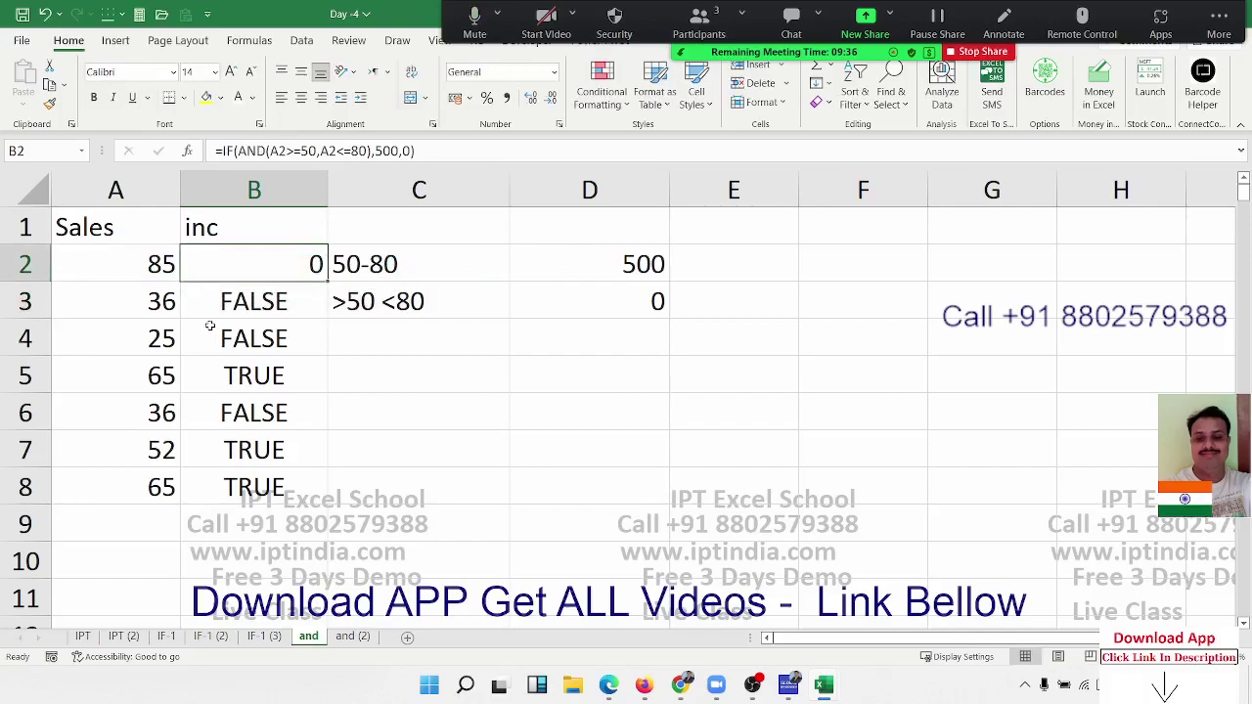
pyautogui.doubleClick(329, 279)
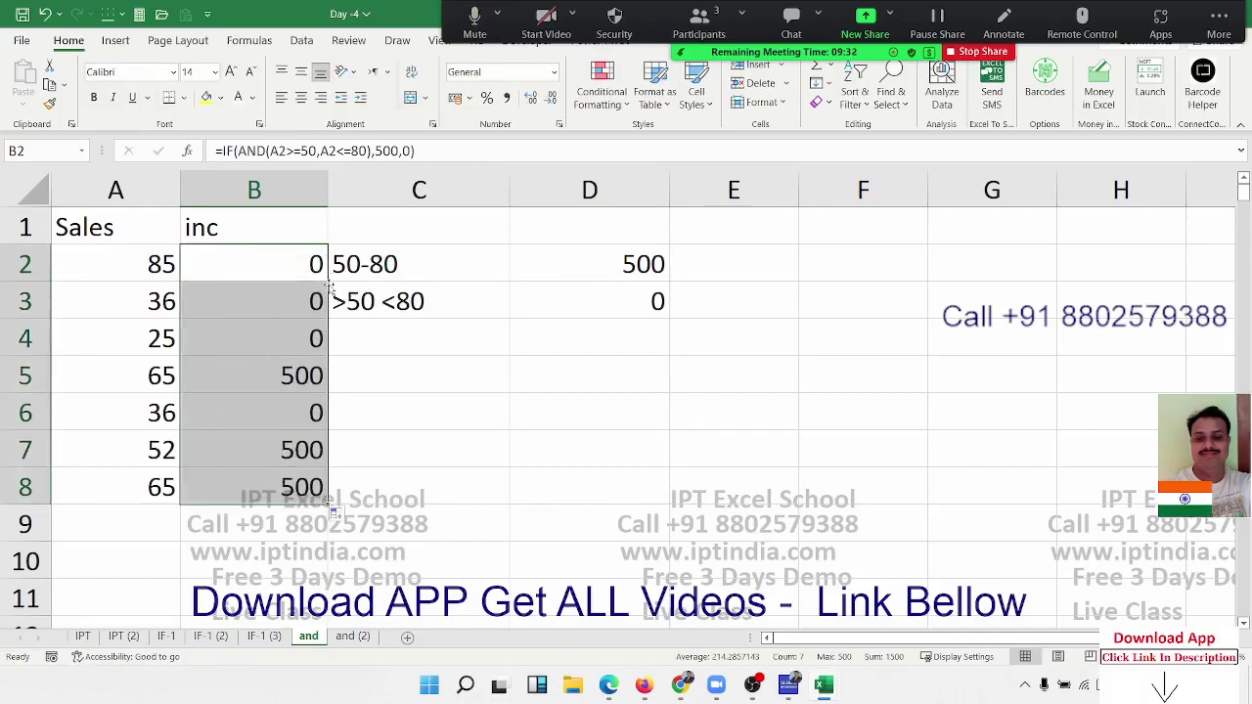
pyautogui.keyDown('ctrl'); pyautogui.click(352, 638); pyautogui.keyUp('ctrl')
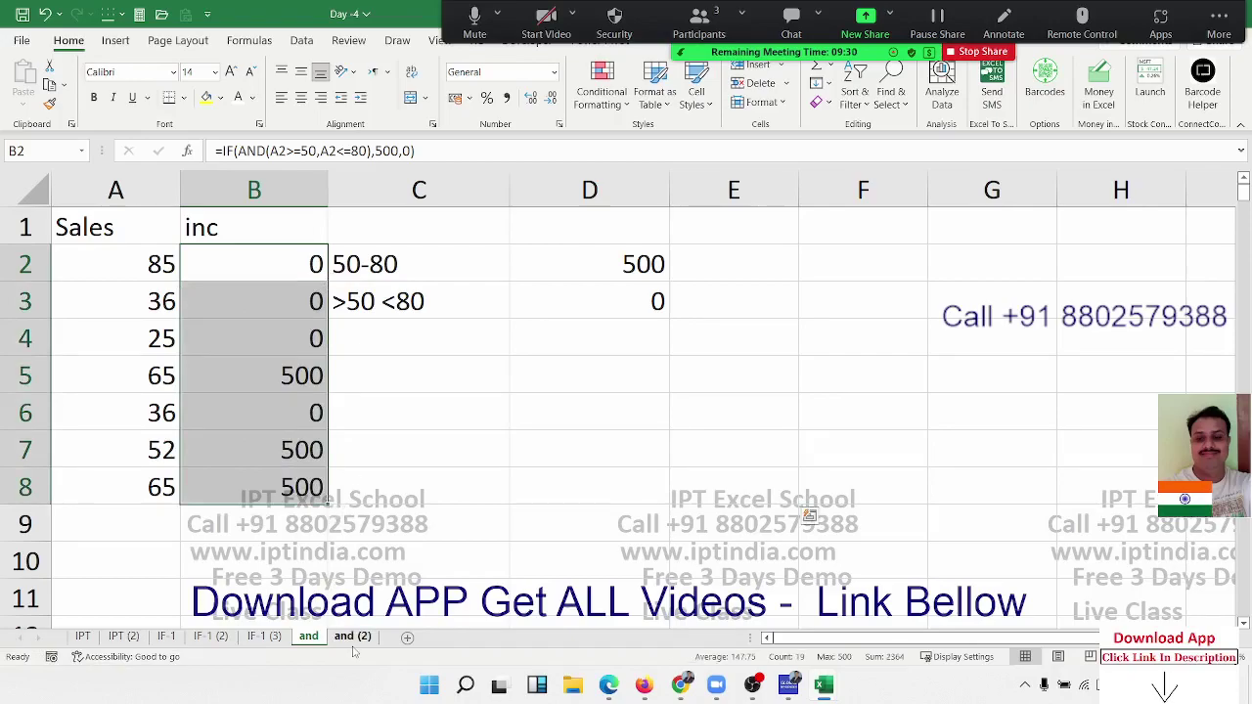
pyautogui.click(353, 638)
# Clear and (2), add a Name header in A1, and fill the first name down to A6
pyautogui.press('Delete')
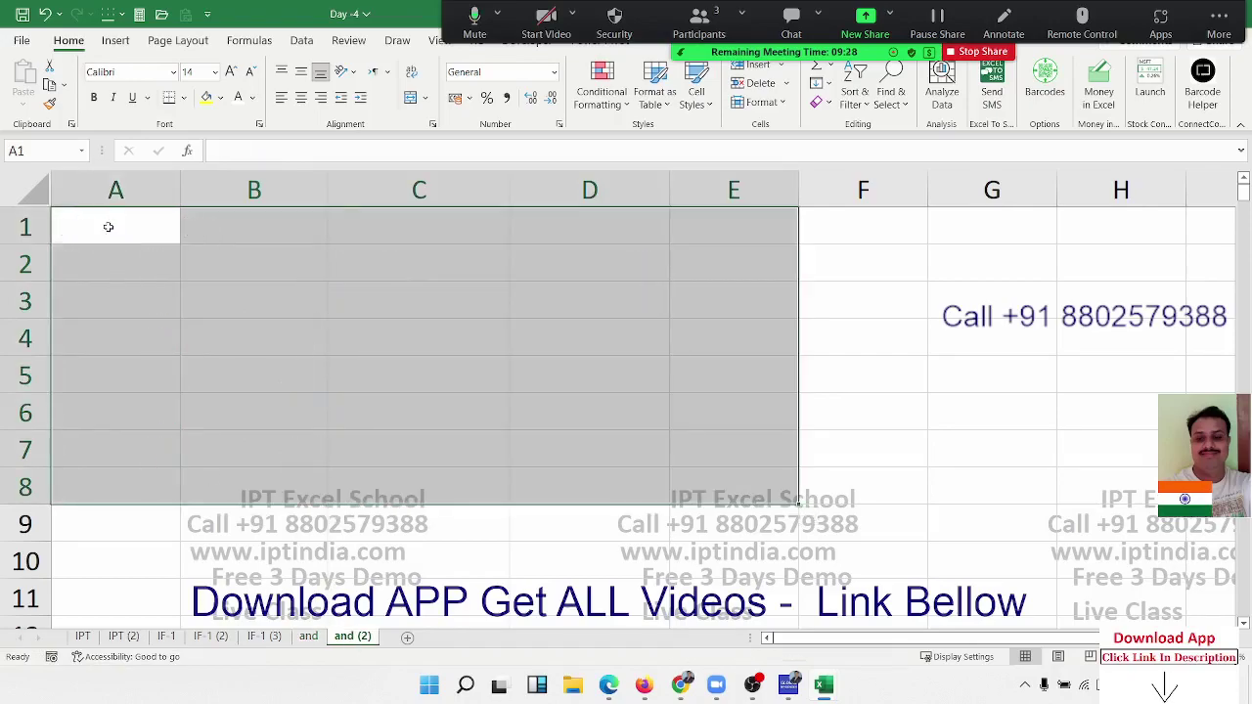
pyautogui.click(108, 227)
pyautogui.write('Name')
pyautogui.press('Return')
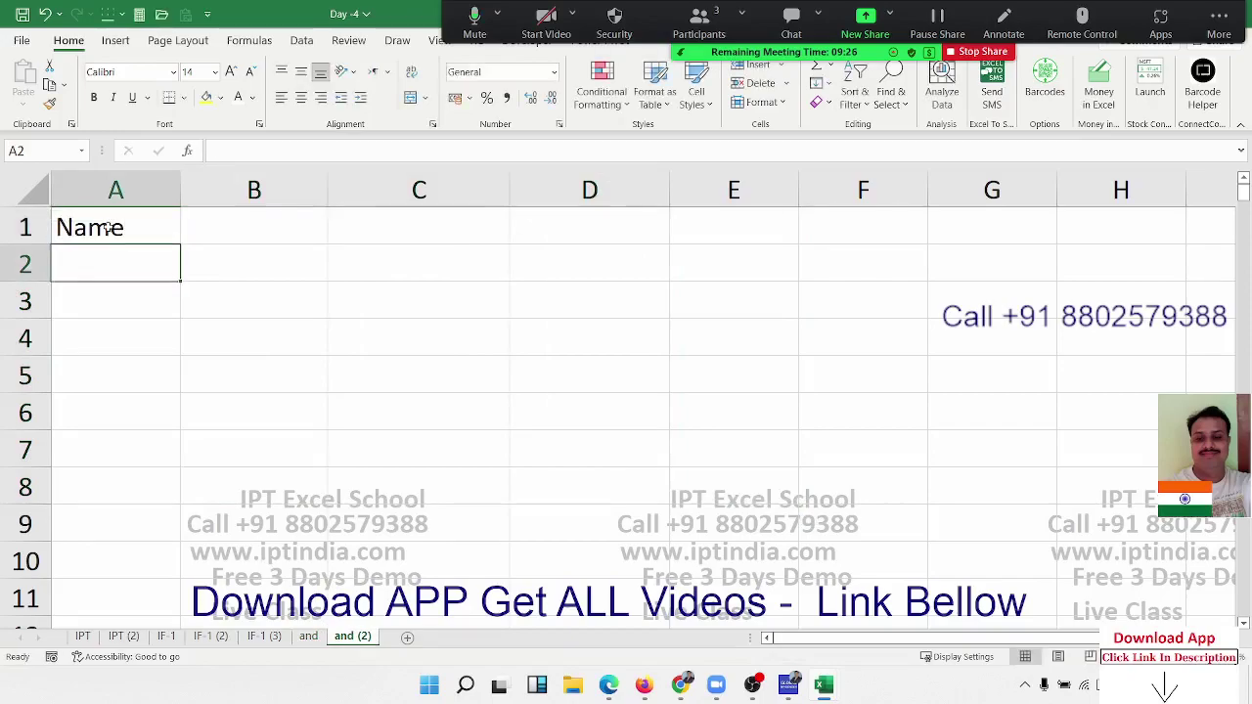
pyautogui.write('Puja')
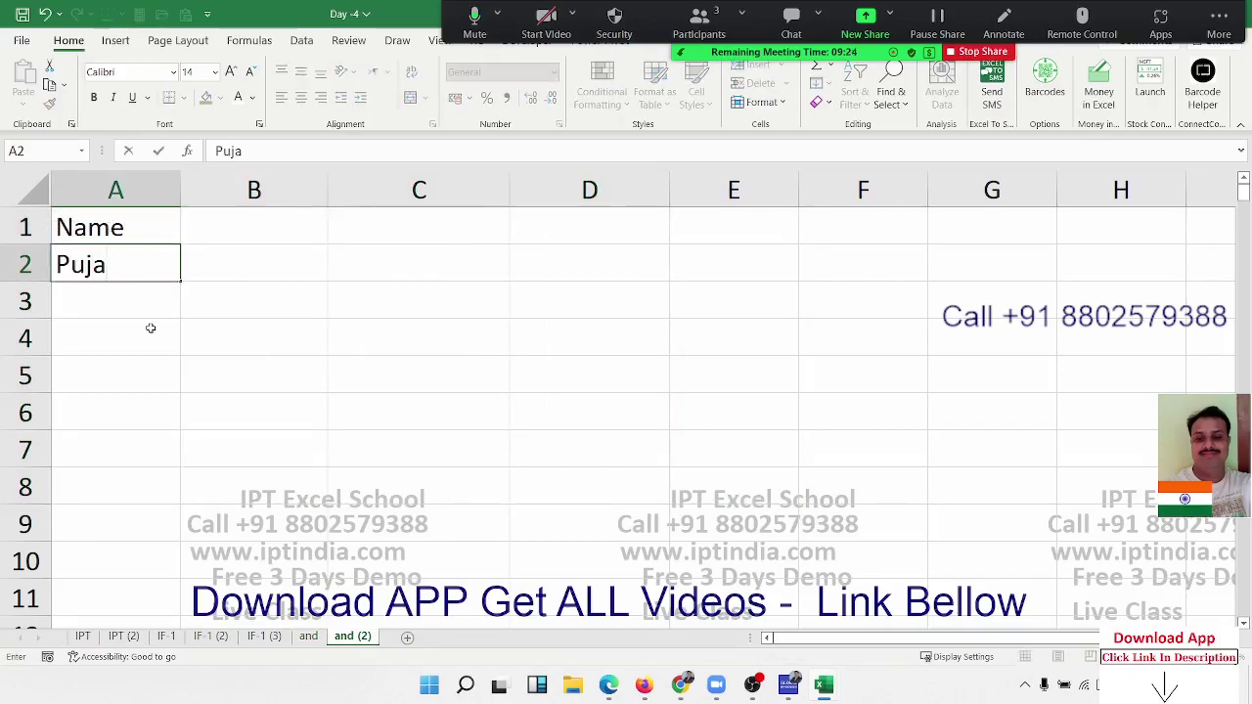
pyautogui.click(147, 327)
pyautogui.click(156, 271)
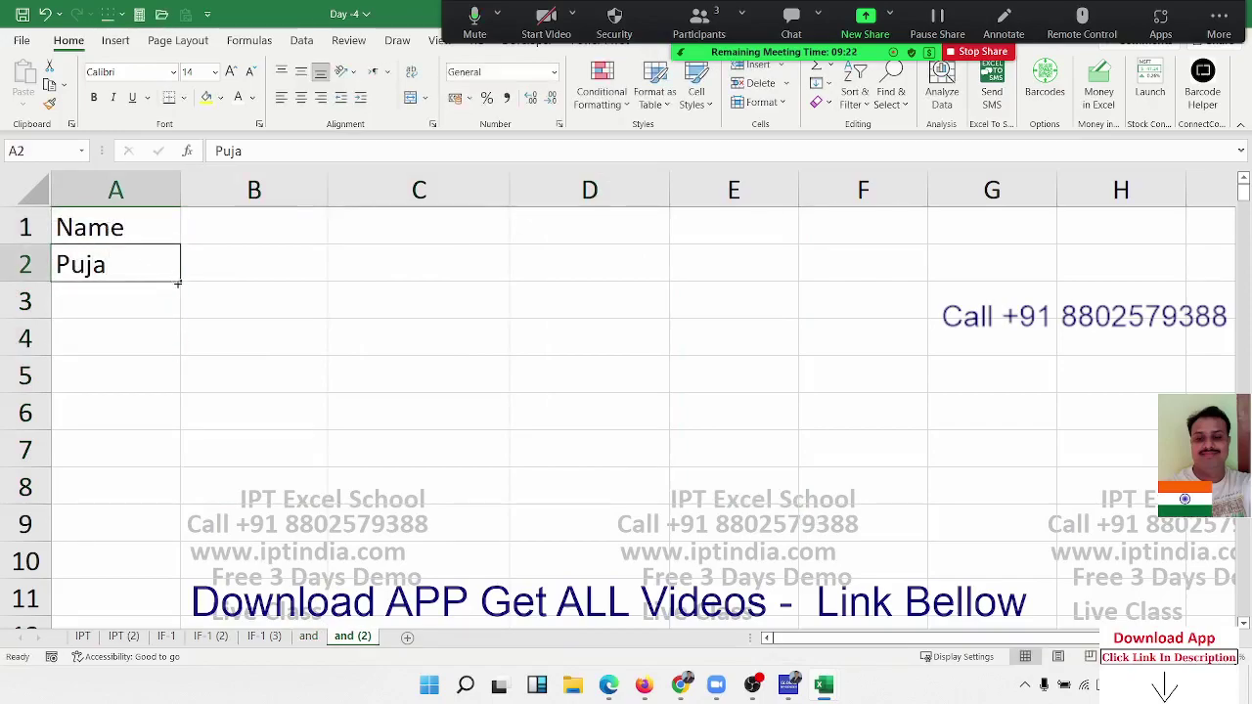
pyautogui.moveTo(177, 283)
pyautogui.mouseDown()
pyautogui.moveTo(134, 447)
pyautogui.moveTo(135, 425)
pyautogui.mouseUp()
# Put S-1 in B1 and extend the header series through S-4 in E1
pyautogui.click(244, 236)
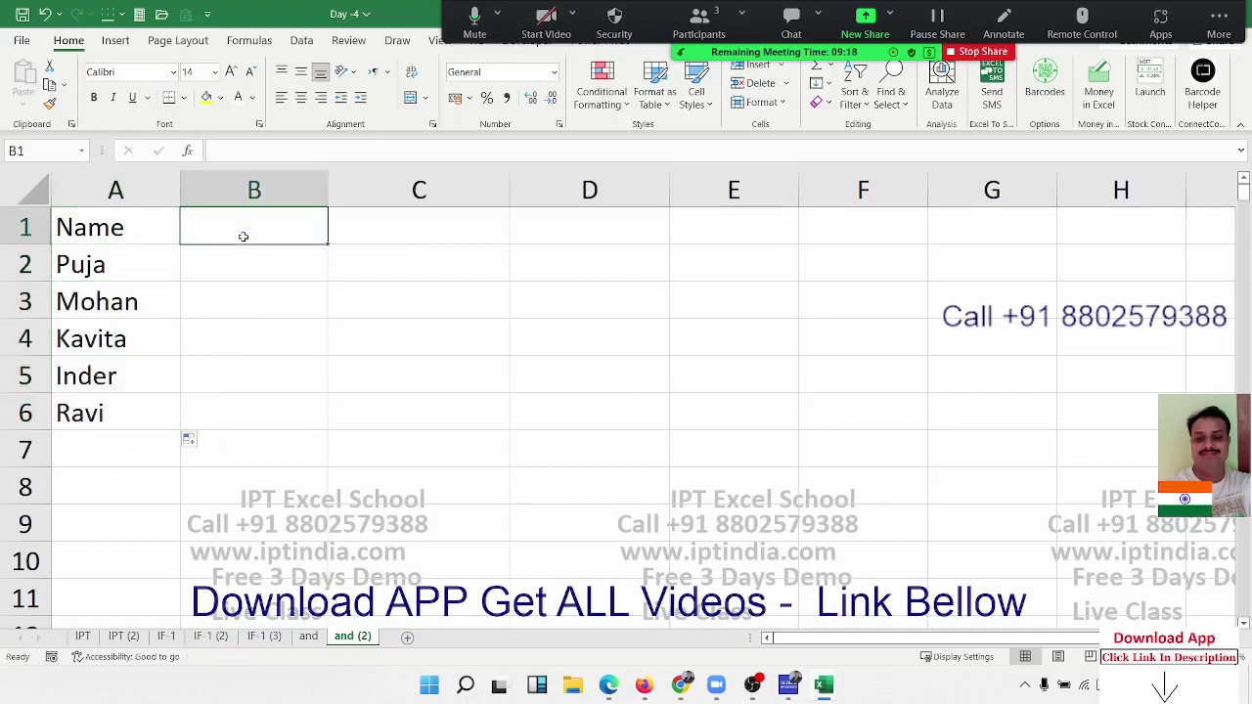
pyautogui.write('S-1')
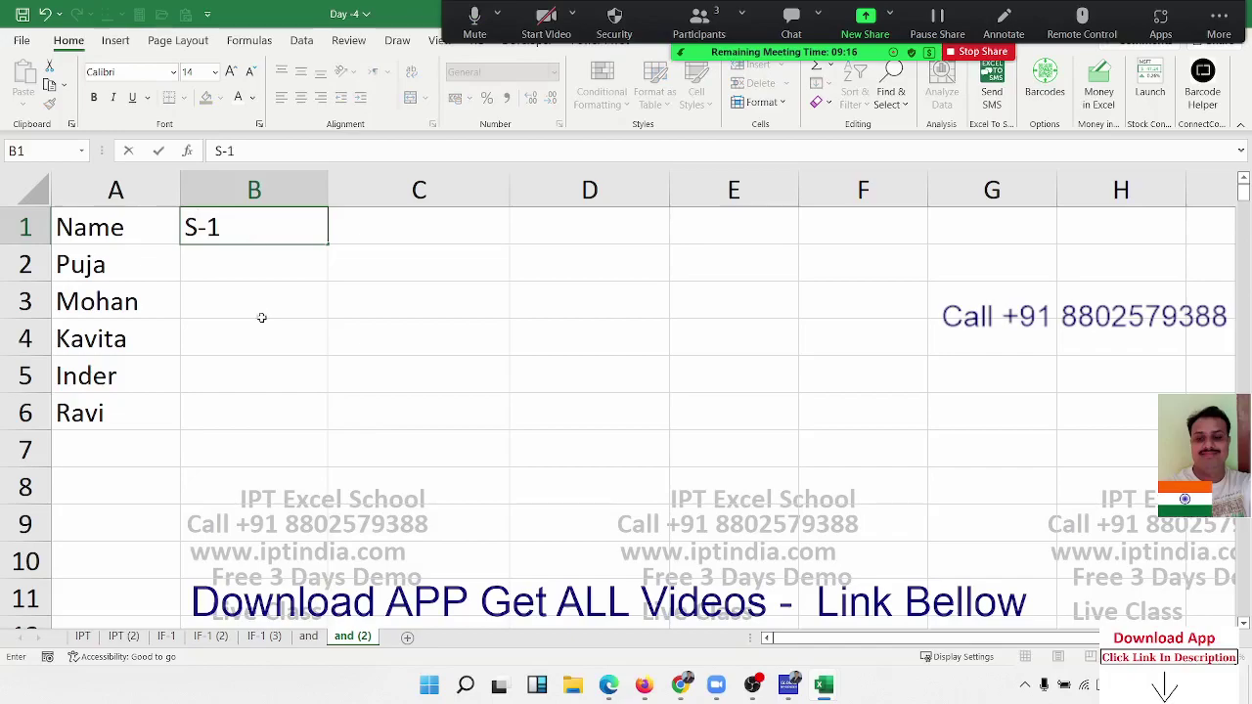
pyautogui.click(261, 316)
pyautogui.click(280, 236)
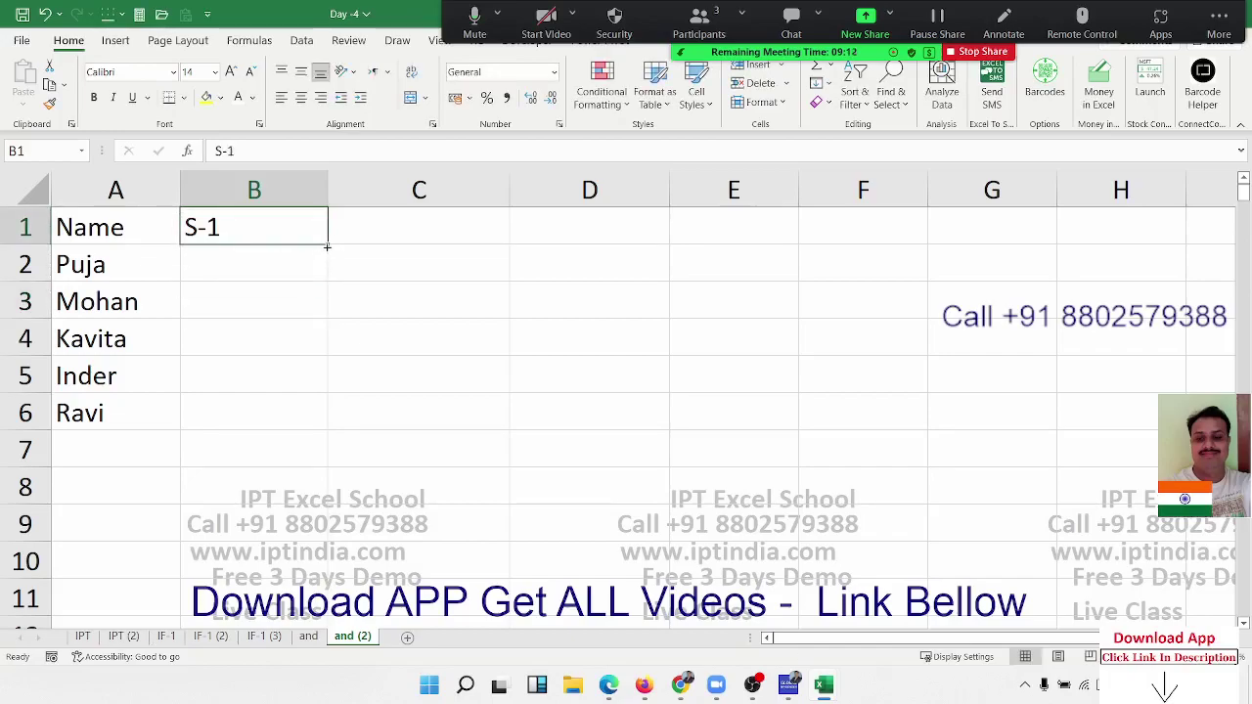
pyautogui.moveTo(327, 247); pyautogui.dragTo(538, 259)
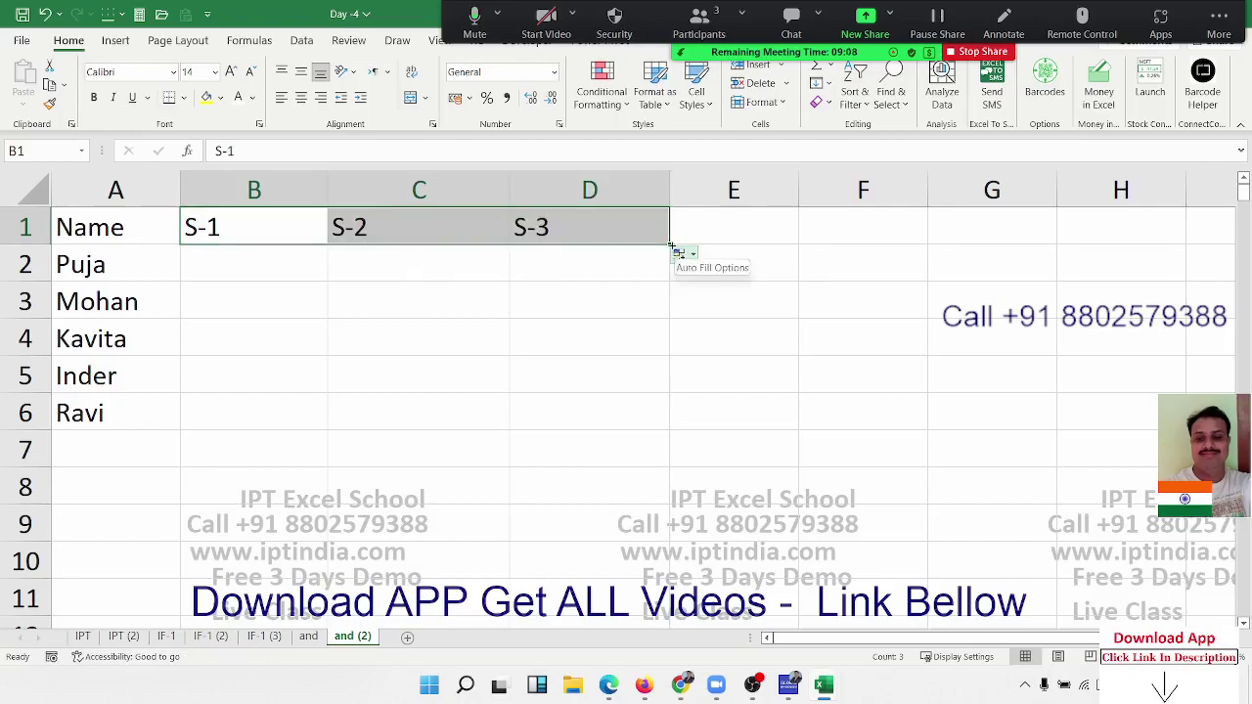
pyautogui.moveTo(671, 246); pyautogui.dragTo(748, 246)
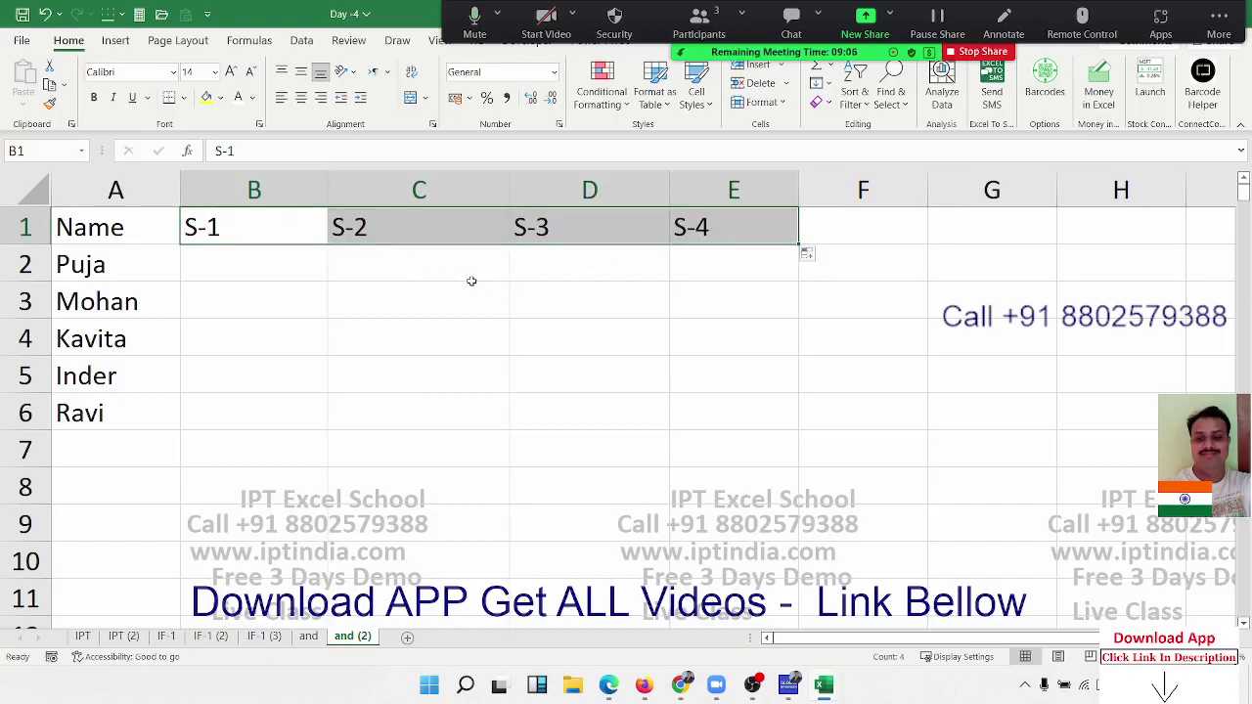
# Fill B2:E6 with random marks using =RANDBETWEEN(10,90)
pyautogui.click(295, 273)
pyautogui.write('=ra')
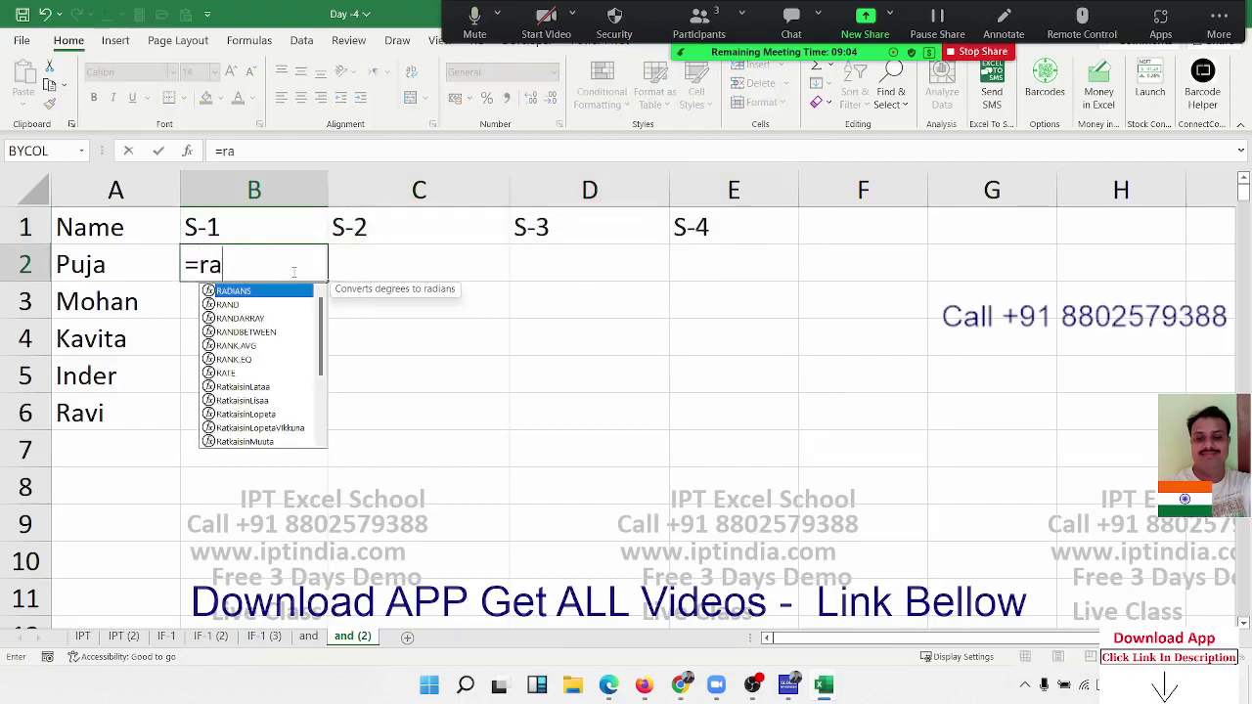
pyautogui.press('Down')
pyautogui.press('Down')
pyautogui.press('Down')
pyautogui.press('Tab')
pyautogui.write('10')
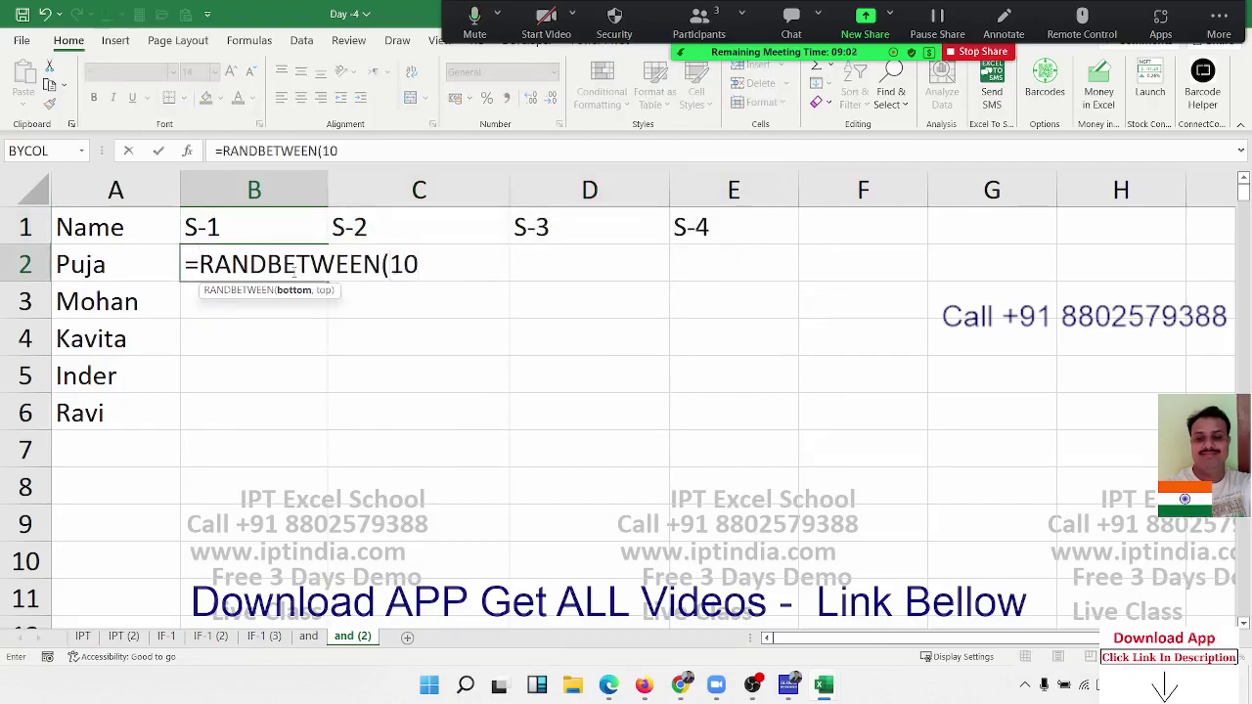
pyautogui.write(',90')
pyautogui.hotkey('ctrl', 'Return')
pyautogui.hotkey('shift', 'Right')
pyautogui.hotkey('shift', 'Right')
pyautogui.hotkey('shift', 'Right')
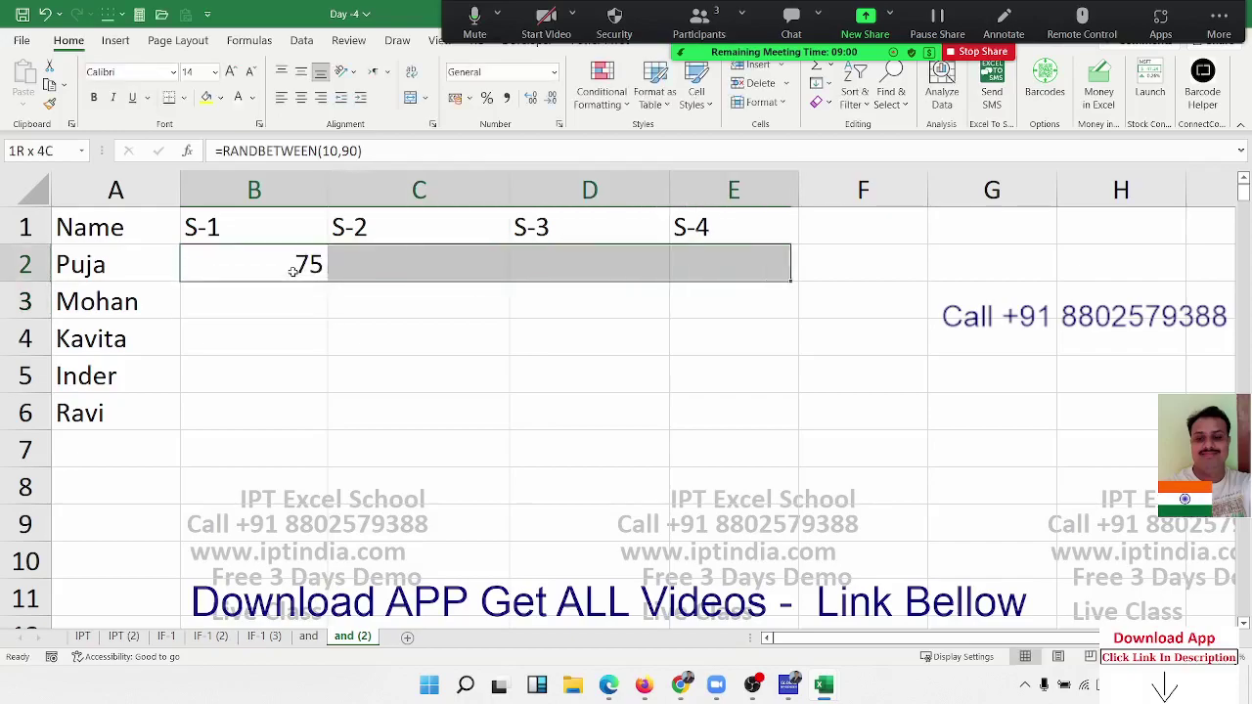
pyautogui.hotkey('shift', 'Down')
pyautogui.hotkey('shift', 'Down')
pyautogui.hotkey('shift', 'Down')
pyautogui.hotkey('shift', 'Down')
pyautogui.hotkey('ctrl', 'd')
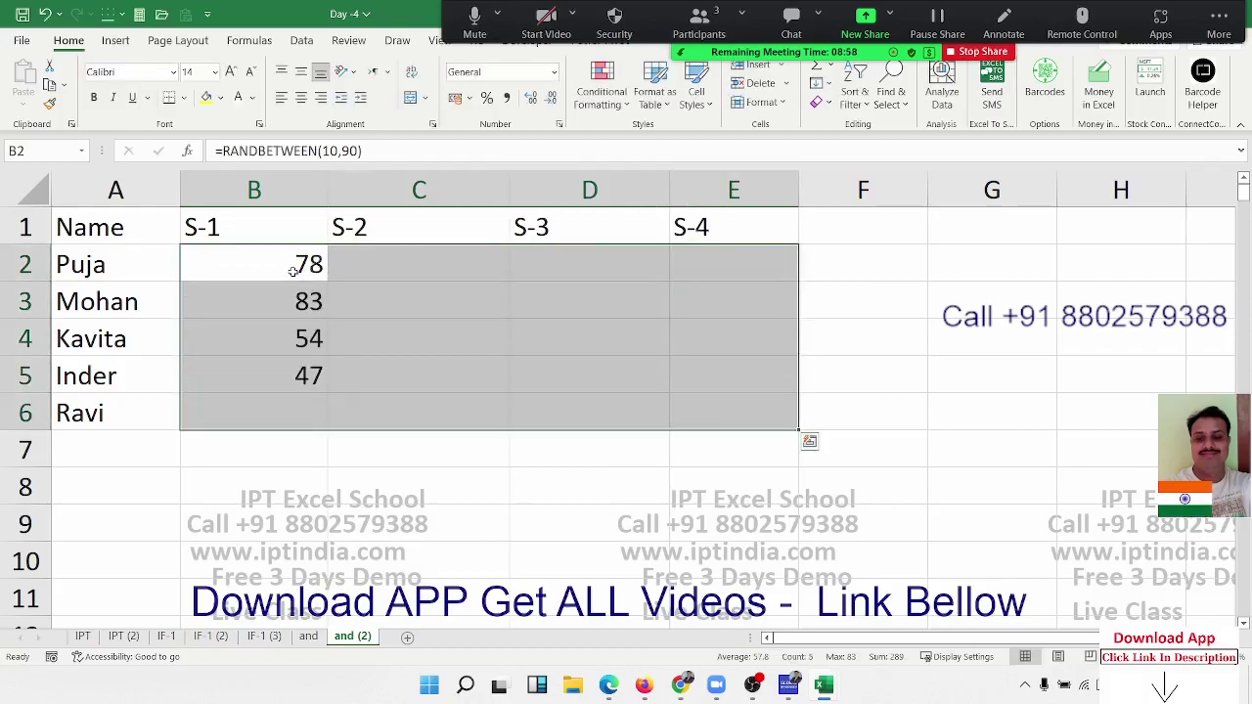
pyautogui.hotkey('ctrl', 'r')
# Paste the B2:E6 marks back as fixed values and clear the copy marquee
pyautogui.hotkey('ctrl', 'c')
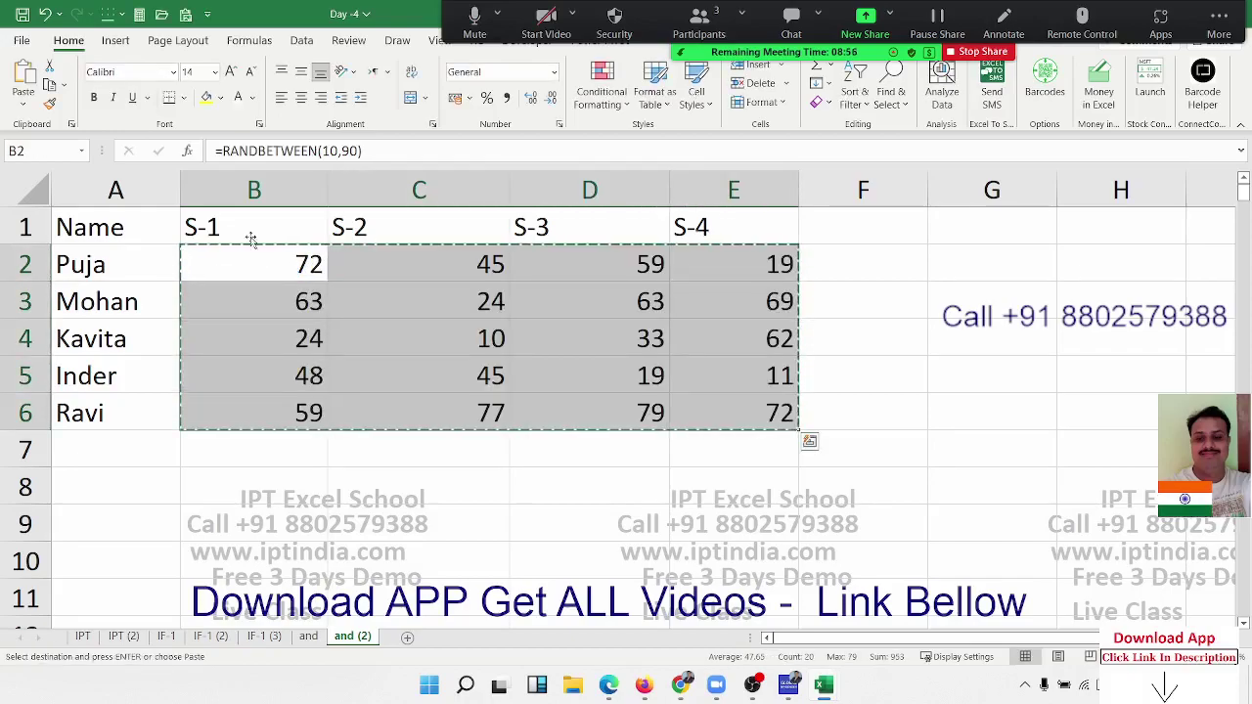
pyautogui.click(23, 104)
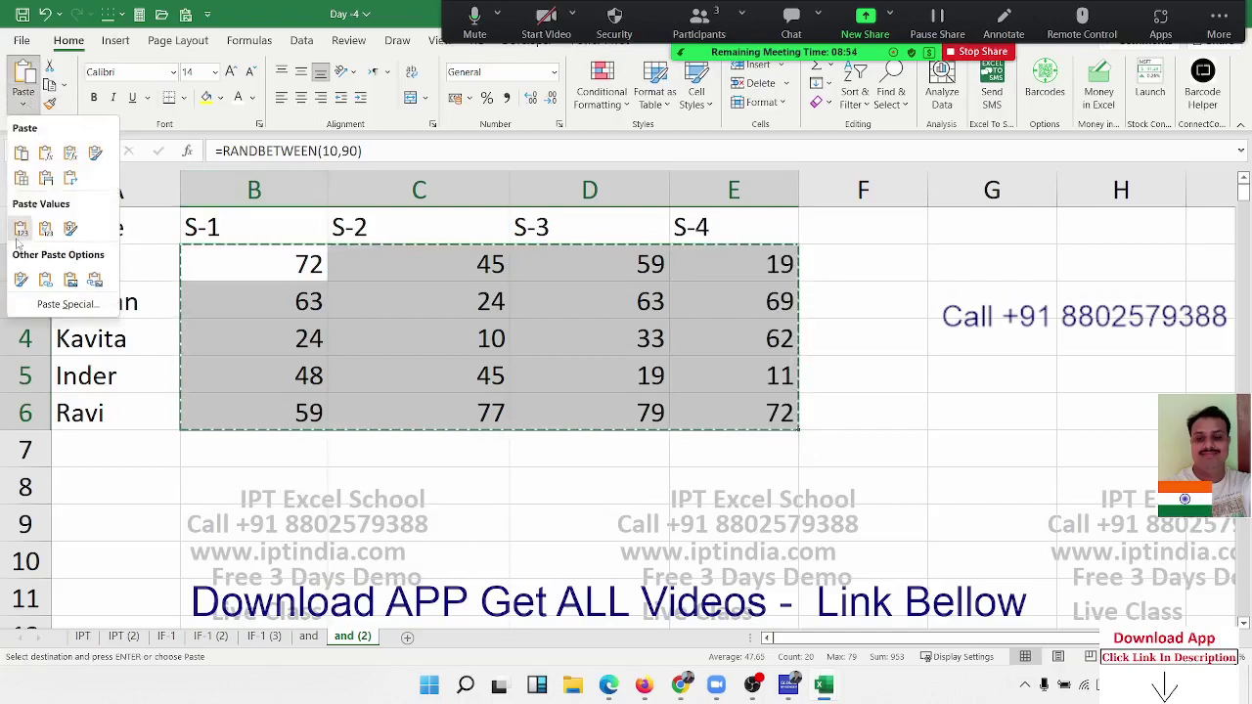
pyautogui.click(20, 228)
pyautogui.click(290, 317)
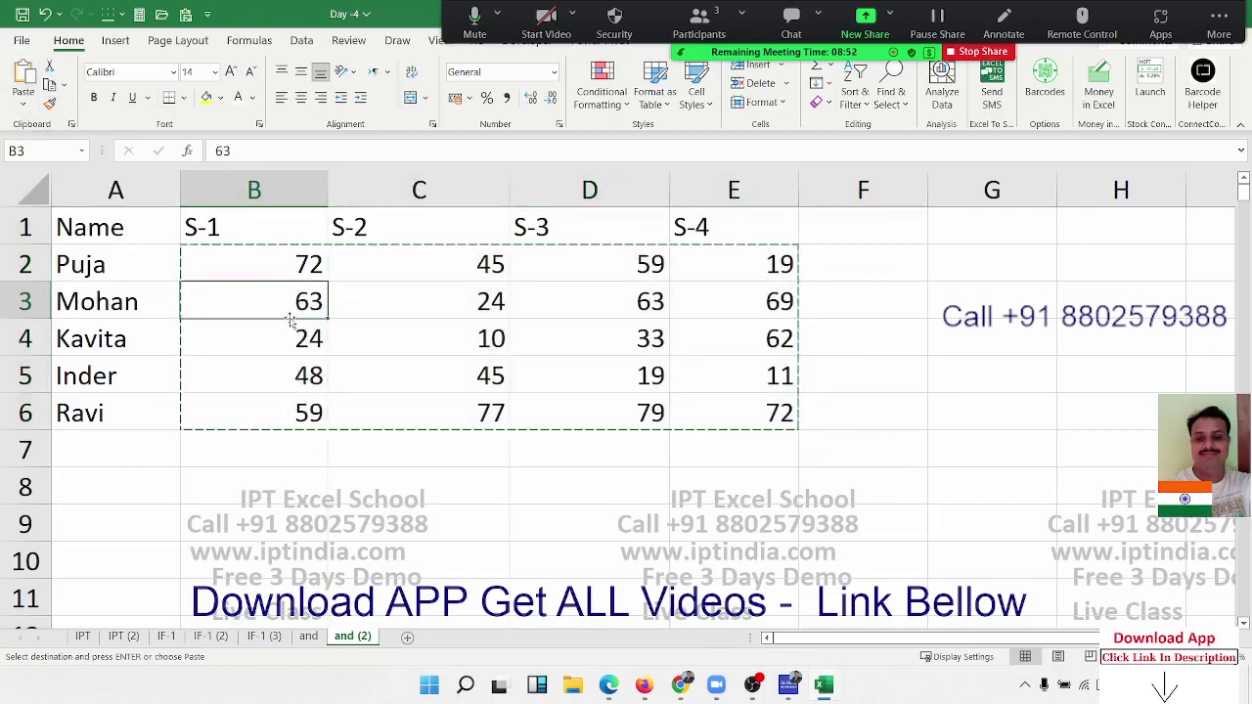
pyautogui.press('Escape')
pyautogui.click(897, 219)
# Head column F with 'Result' in F1
pyautogui.write('R')
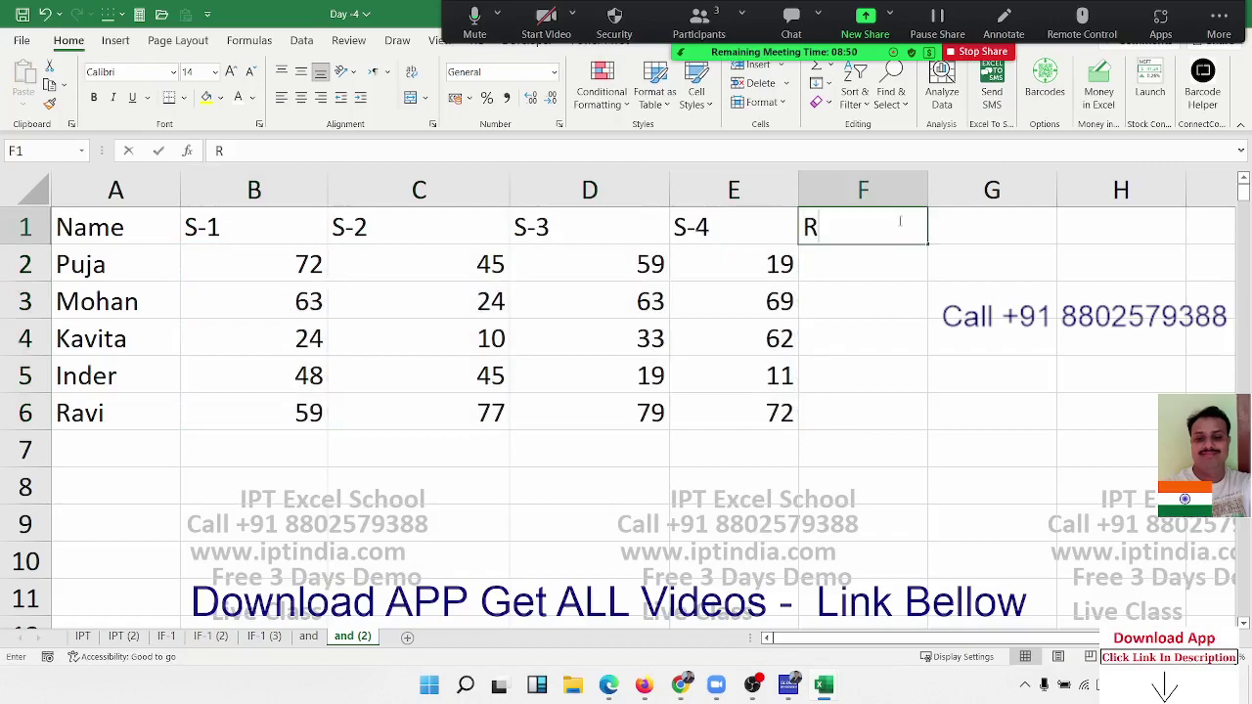
pyautogui.write('esult')
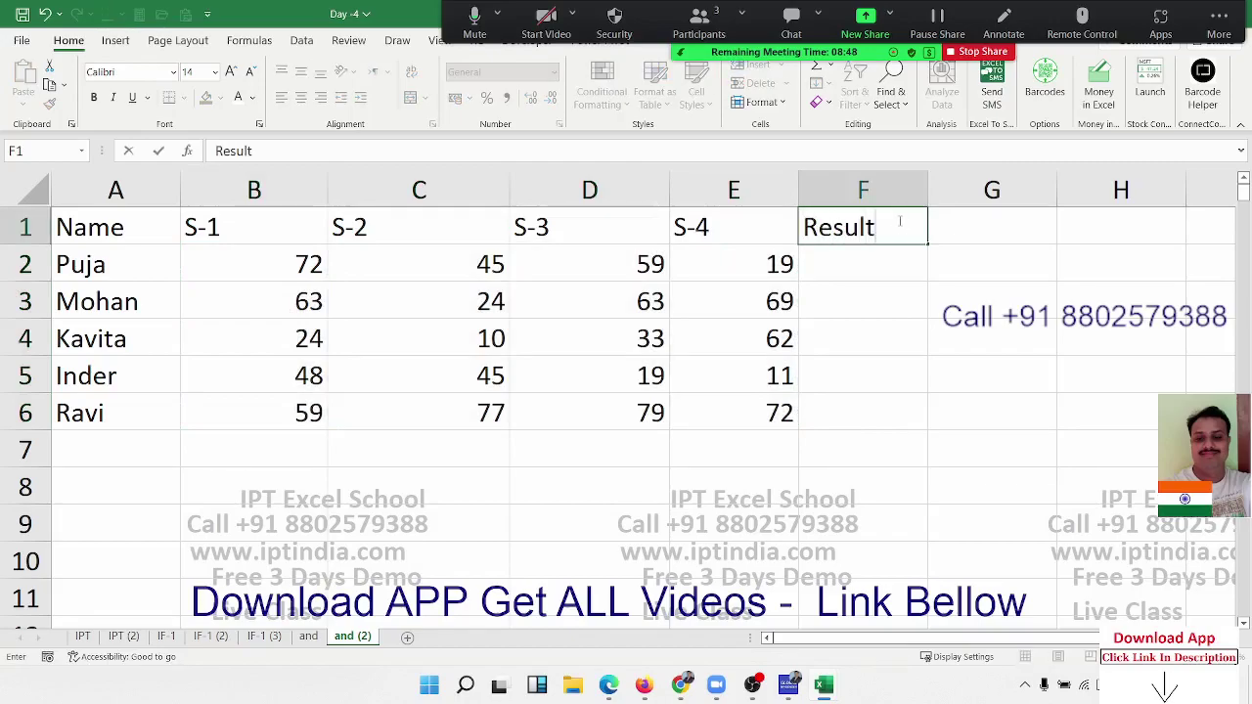
pyautogui.press('Return')
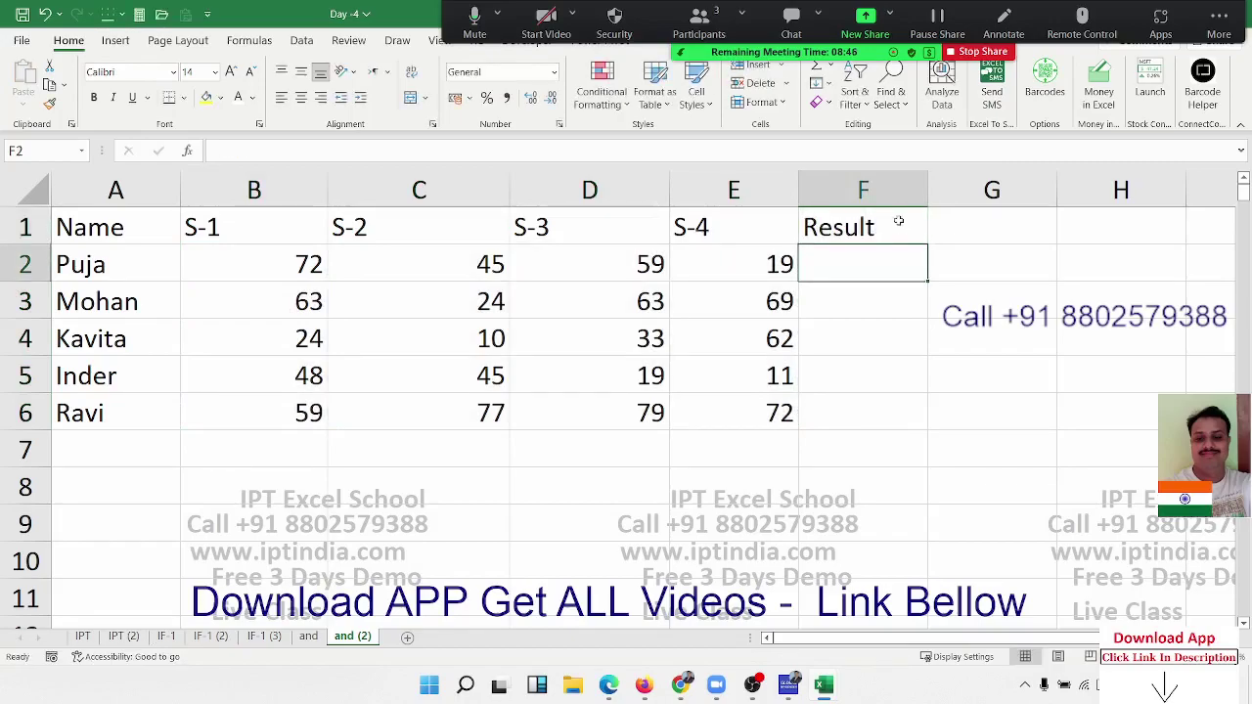
pyautogui.press('Left')
pyautogui.hotkey('shift', 'Left')
pyautogui.hotkey('shift', 'Left')
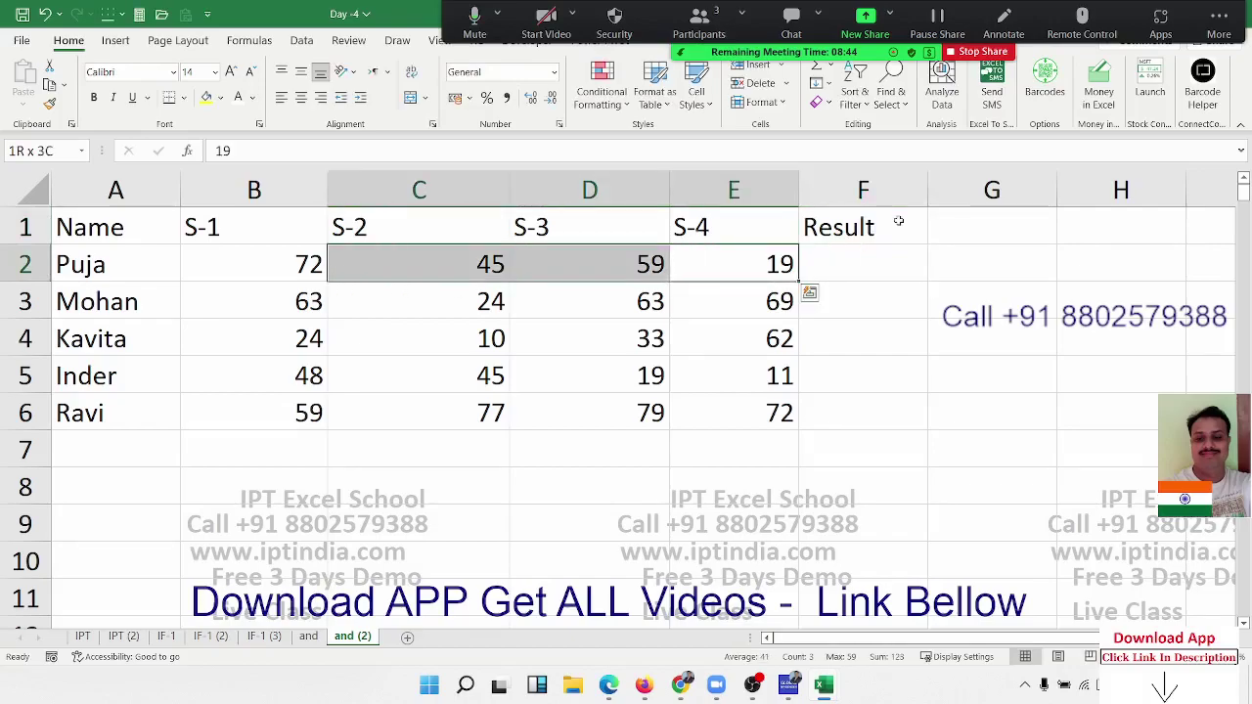
pyautogui.hotkey('shift', 'Left')
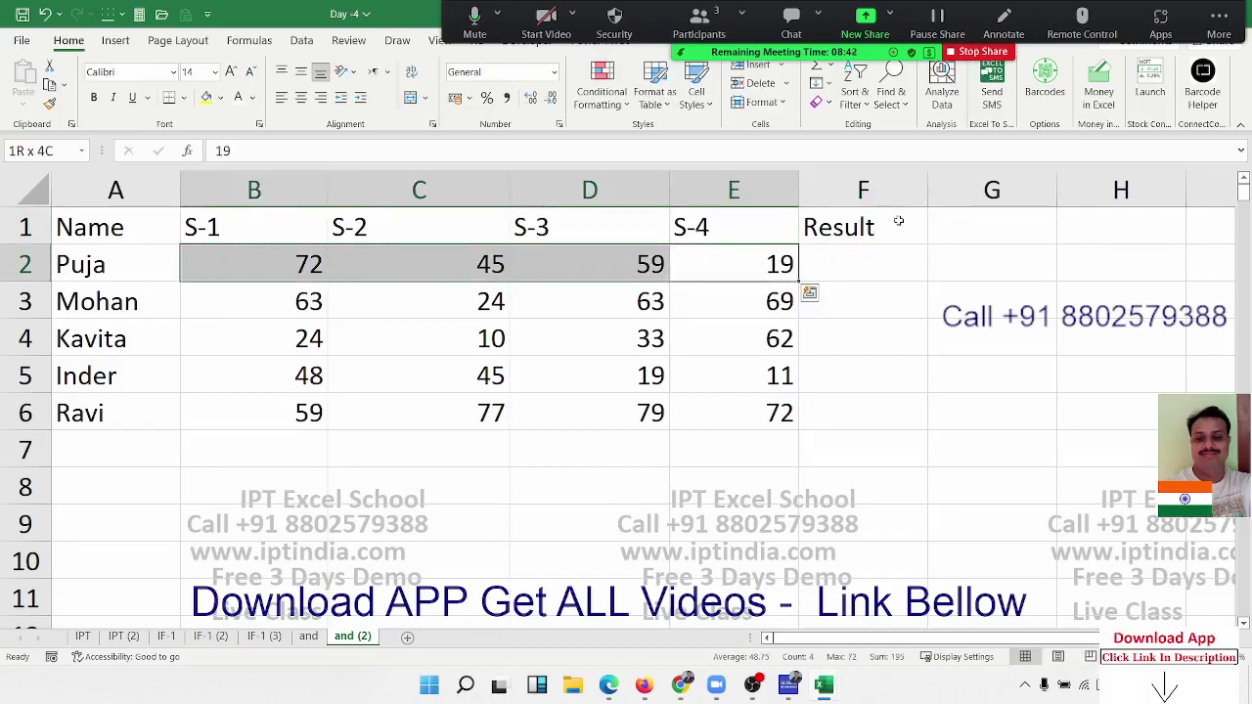
pyautogui.press('Right')
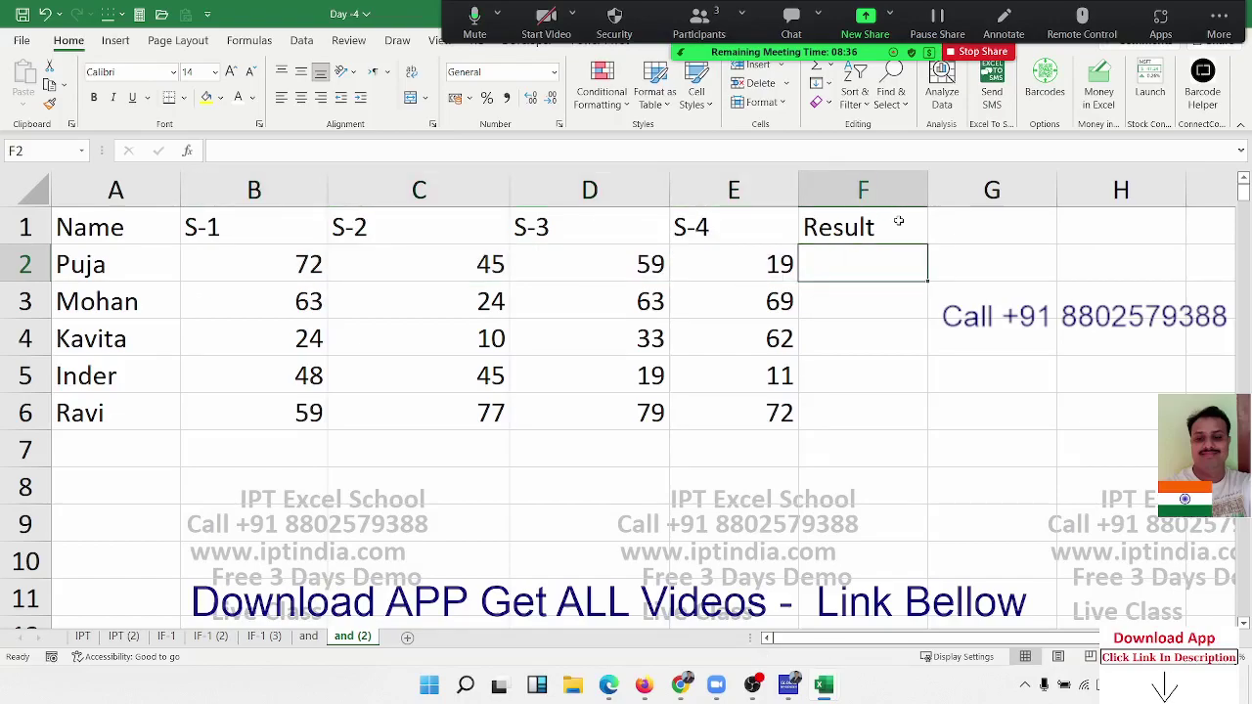
# Build an AND formula in F2 comparing B2, C2, D2 and E2 against 30
pyautogui.write('=')
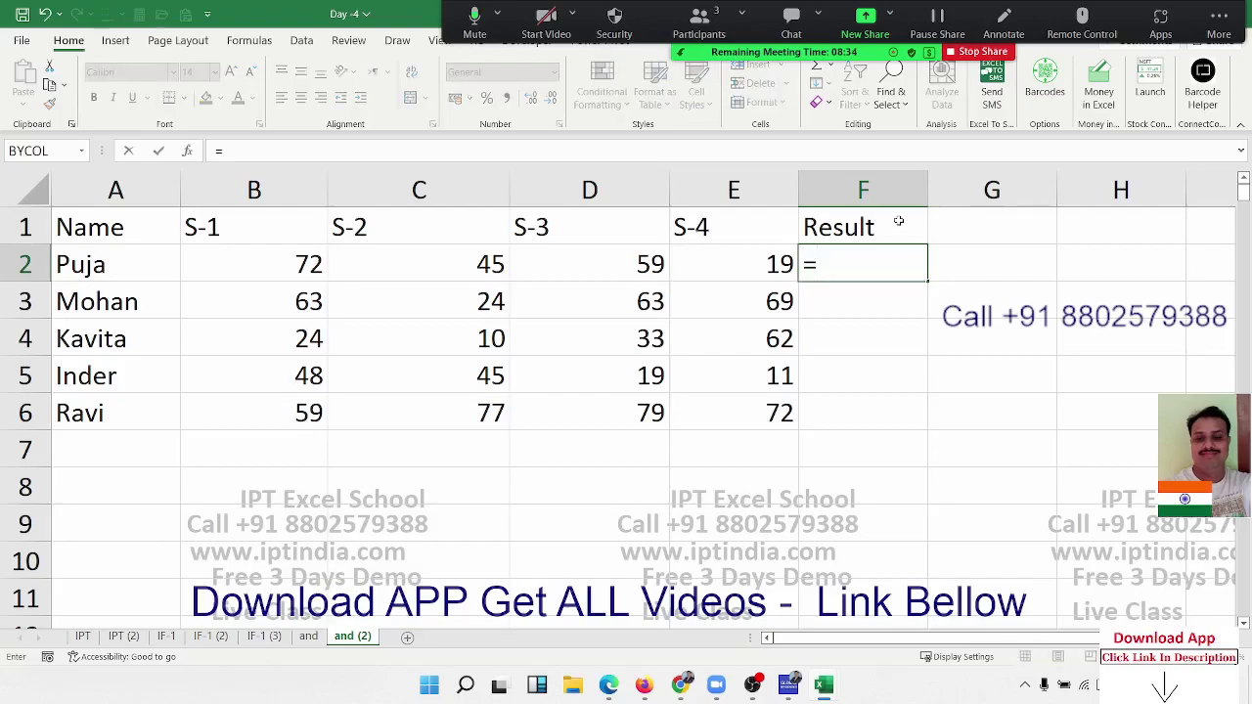
pyautogui.write('and')
pyautogui.press('Tab')
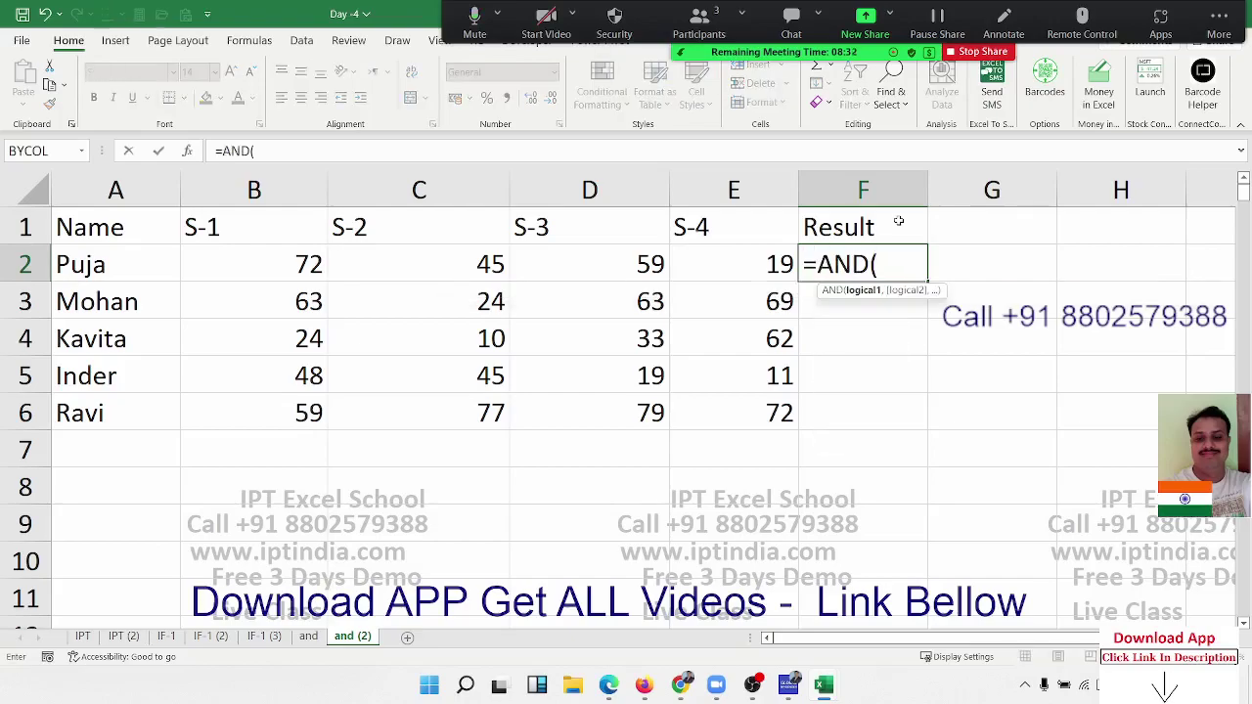
pyautogui.press('Left')
pyautogui.press('Left')
pyautogui.press('Left')
pyautogui.press('Left')
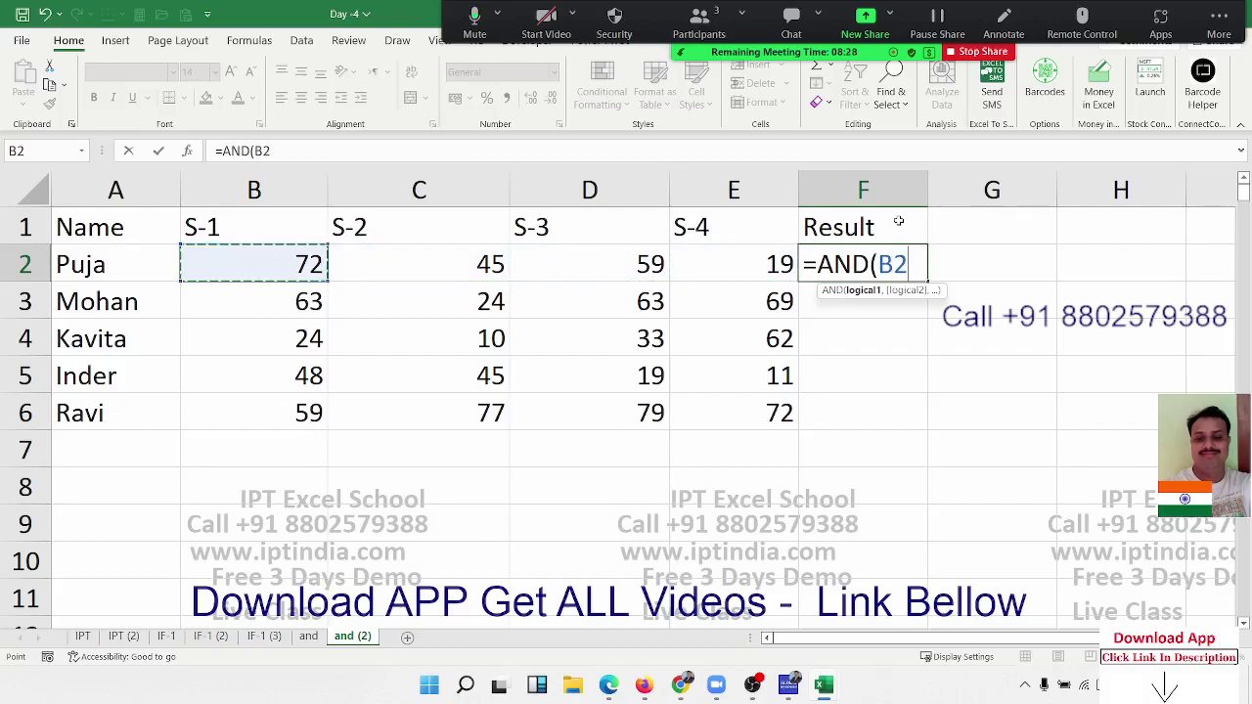
pyautogui.write('<')
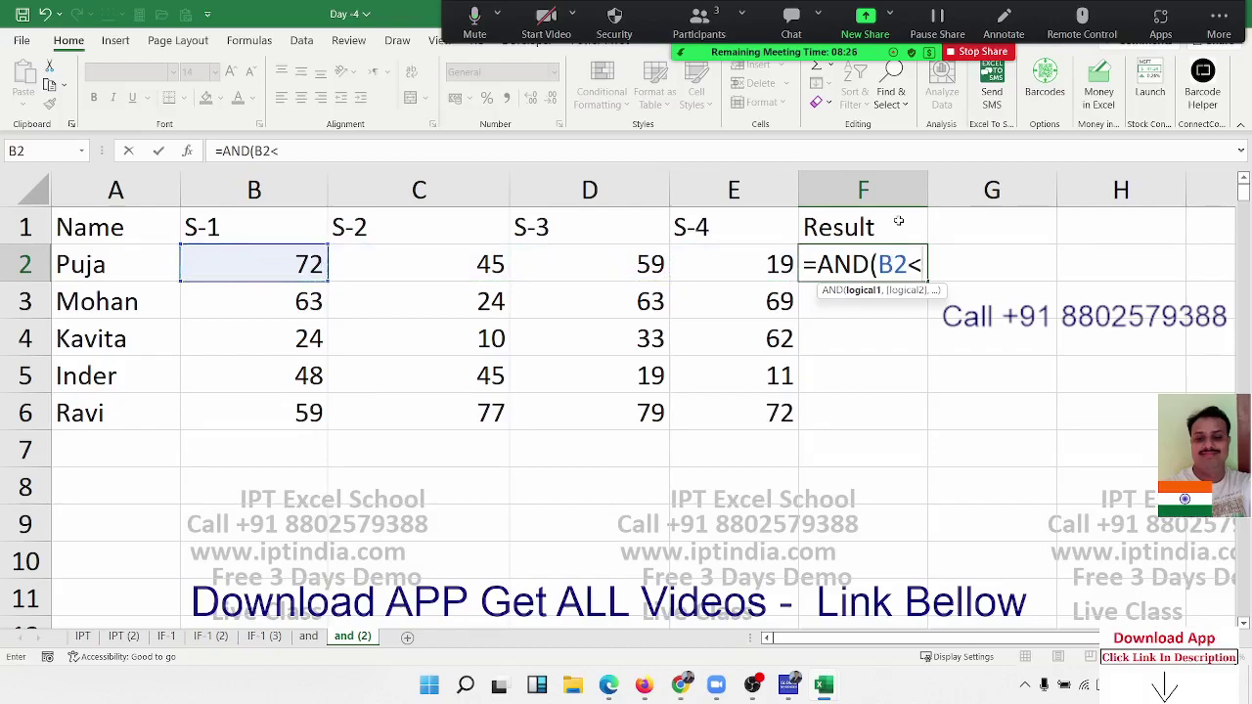
pyautogui.press('BackSpace')
pyautogui.write('>=')
pyautogui.write('30,')
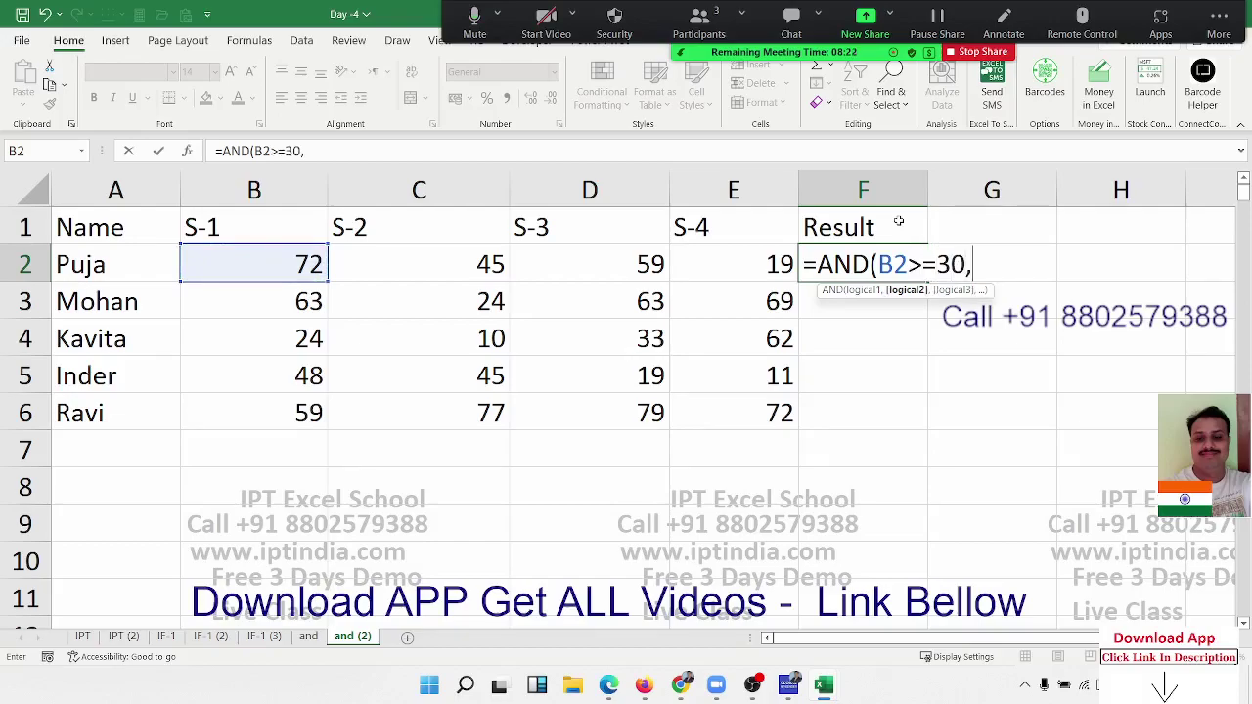
pyautogui.click(497, 256)
pyautogui.write('<=')
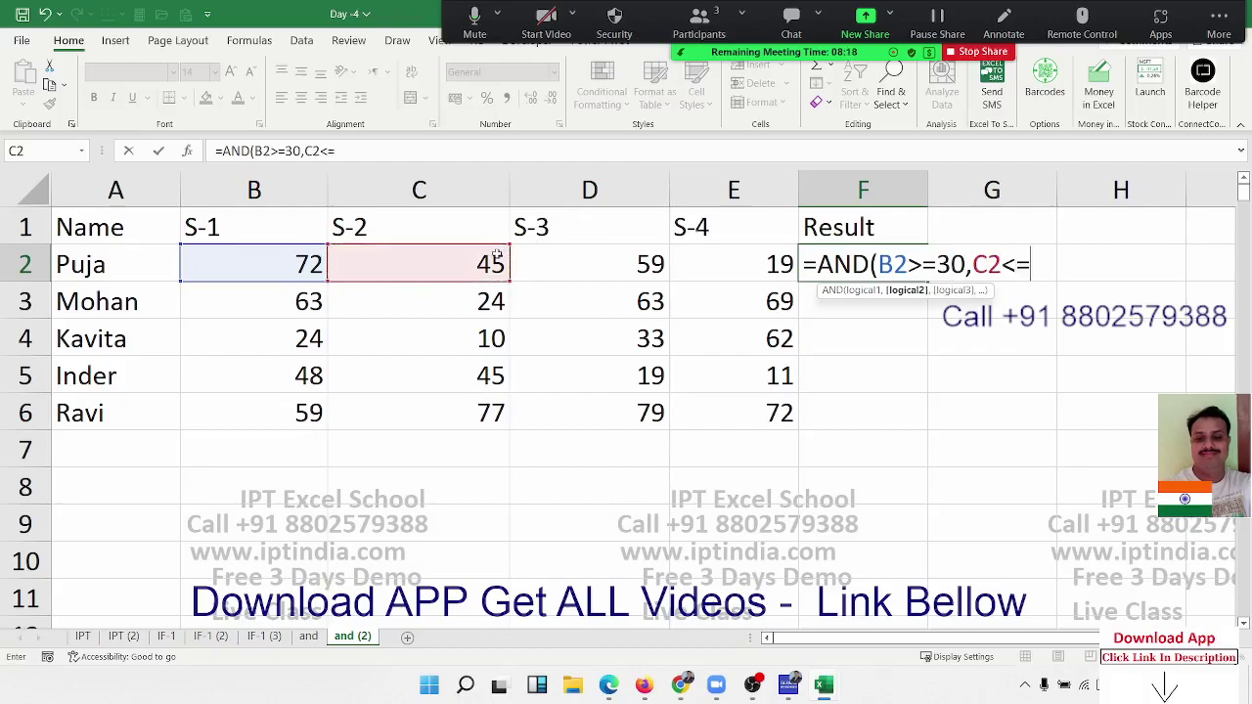
pyautogui.write('30,')
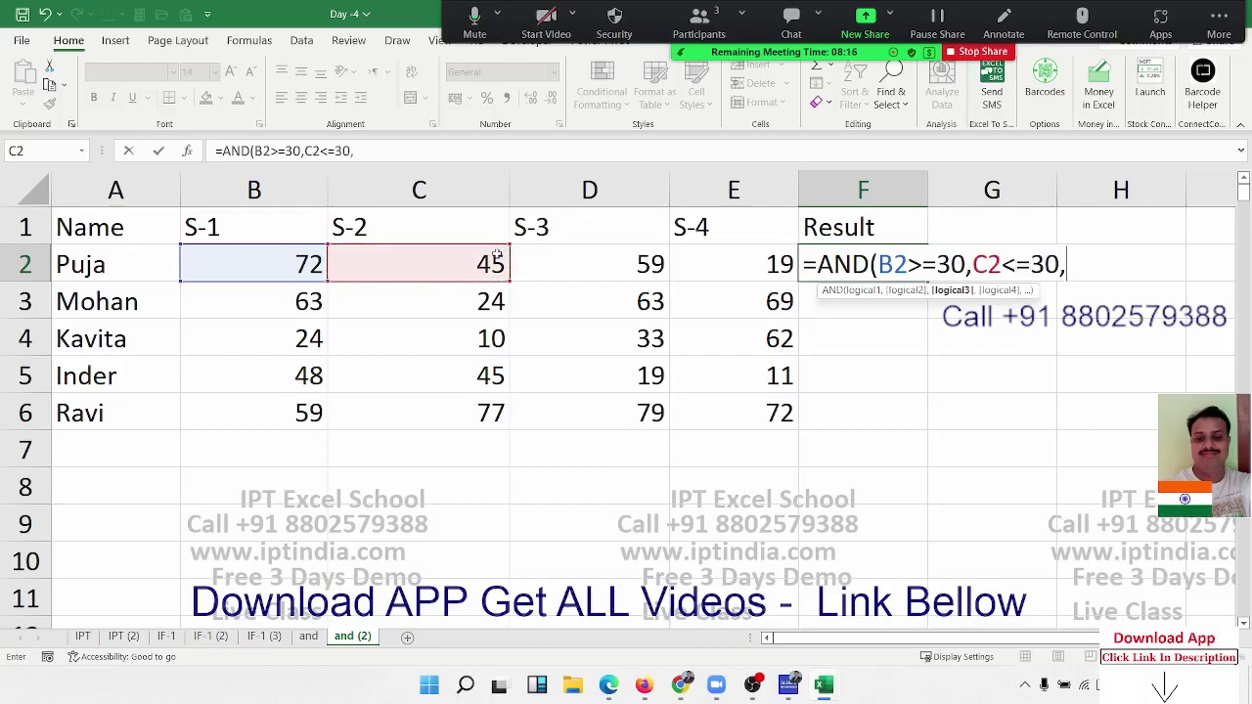
pyautogui.click(532, 256)
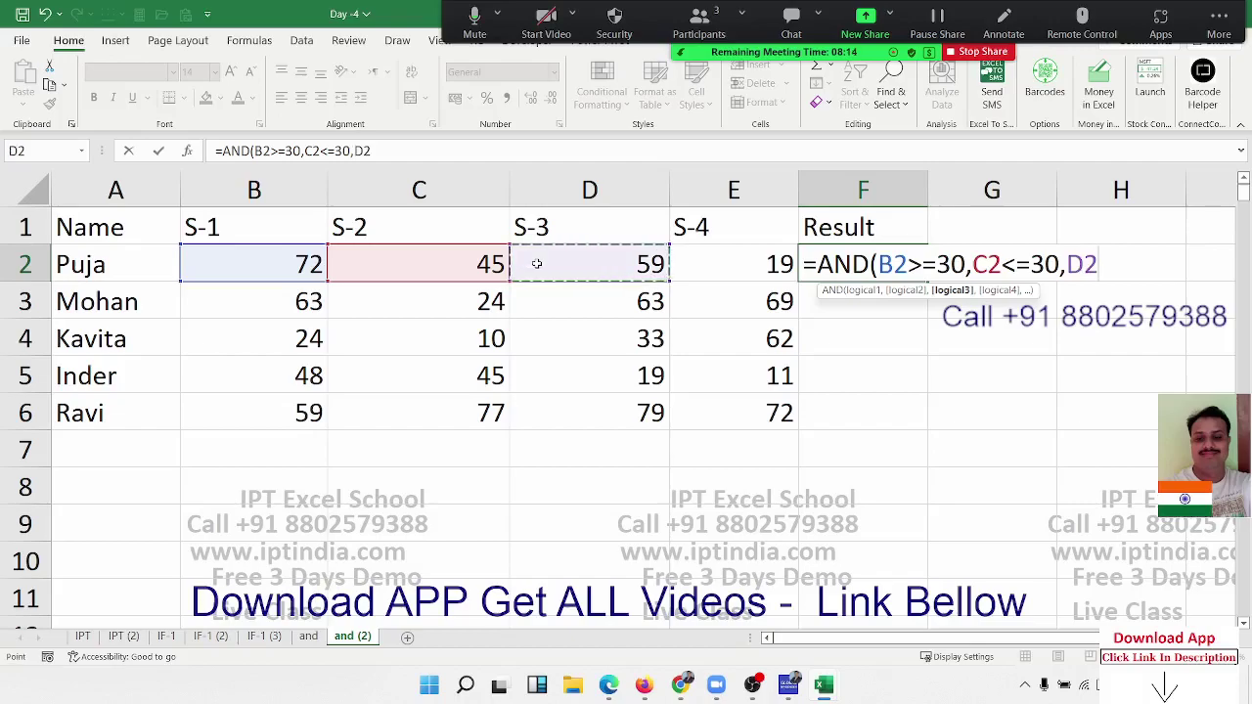
pyautogui.write('<=30')
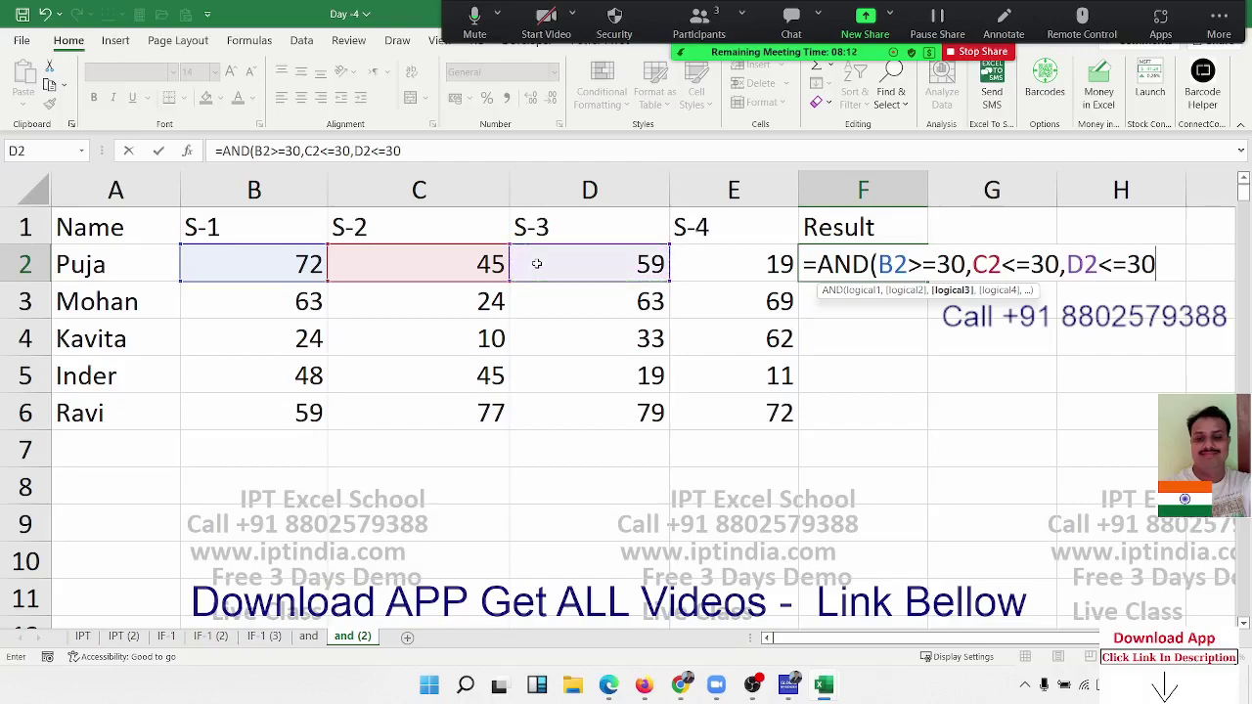
pyautogui.write(',')
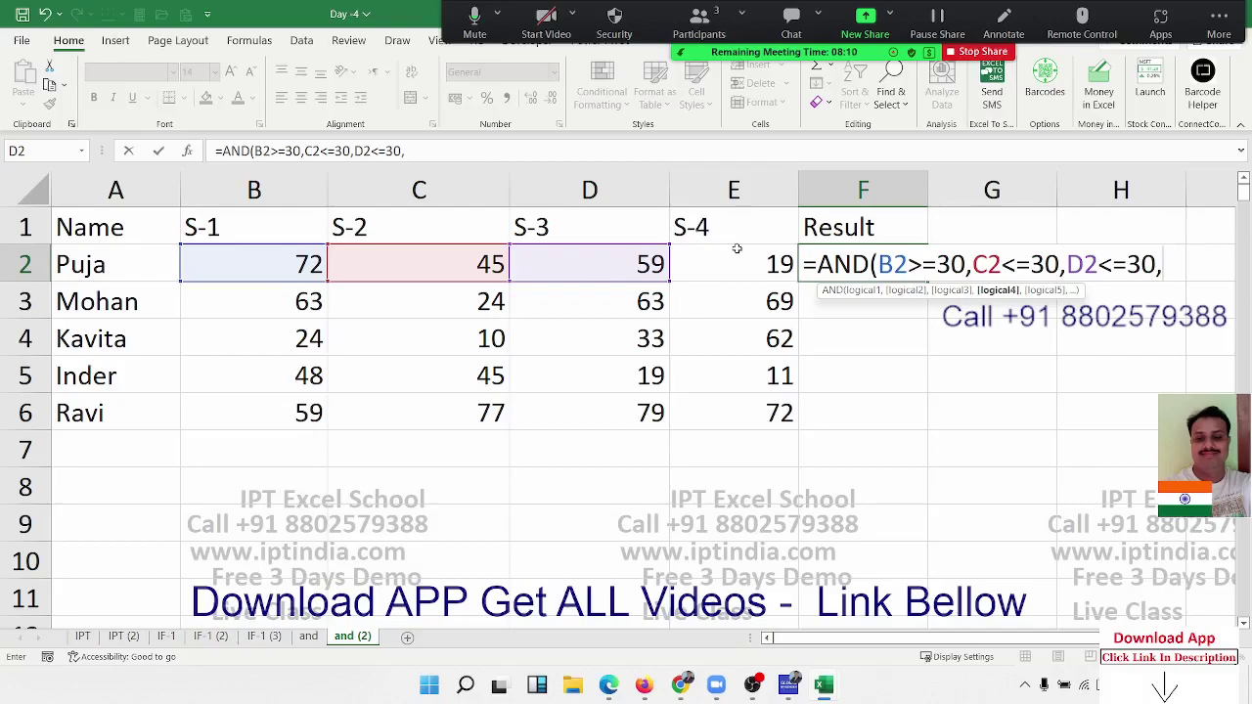
pyautogui.click(737, 249)
pyautogui.write('<')
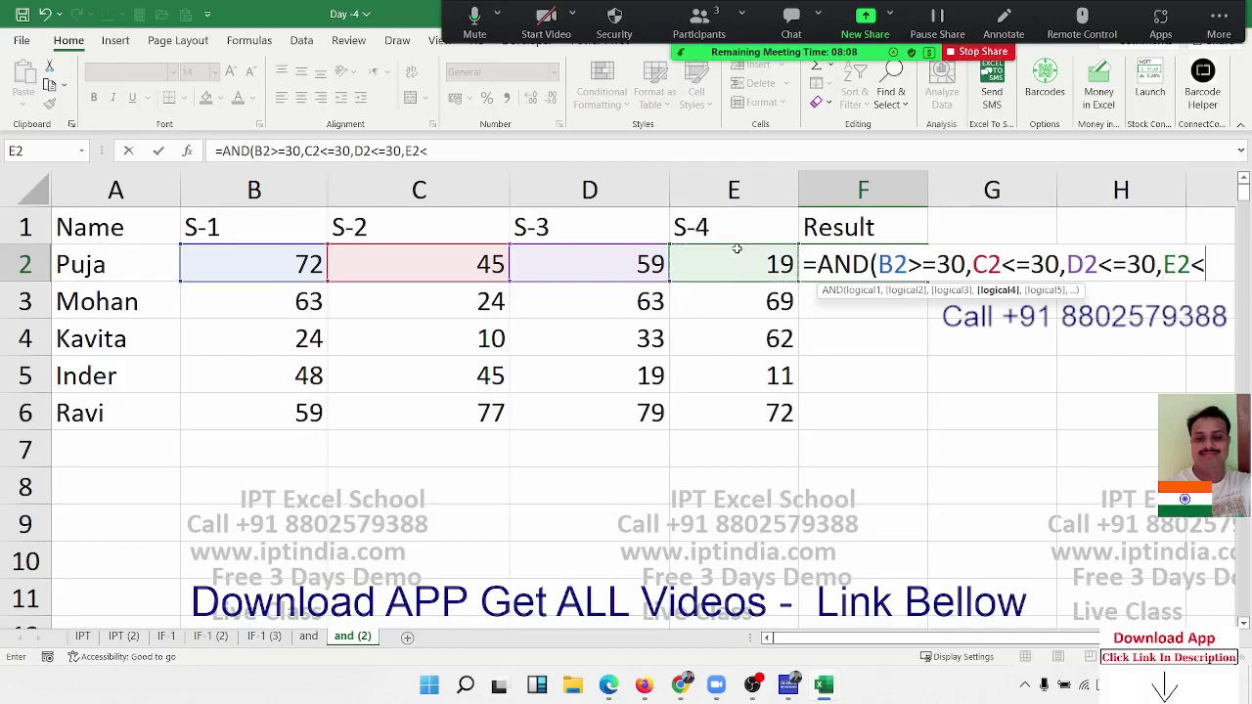
pyautogui.write('3')
pyautogui.write('0)')
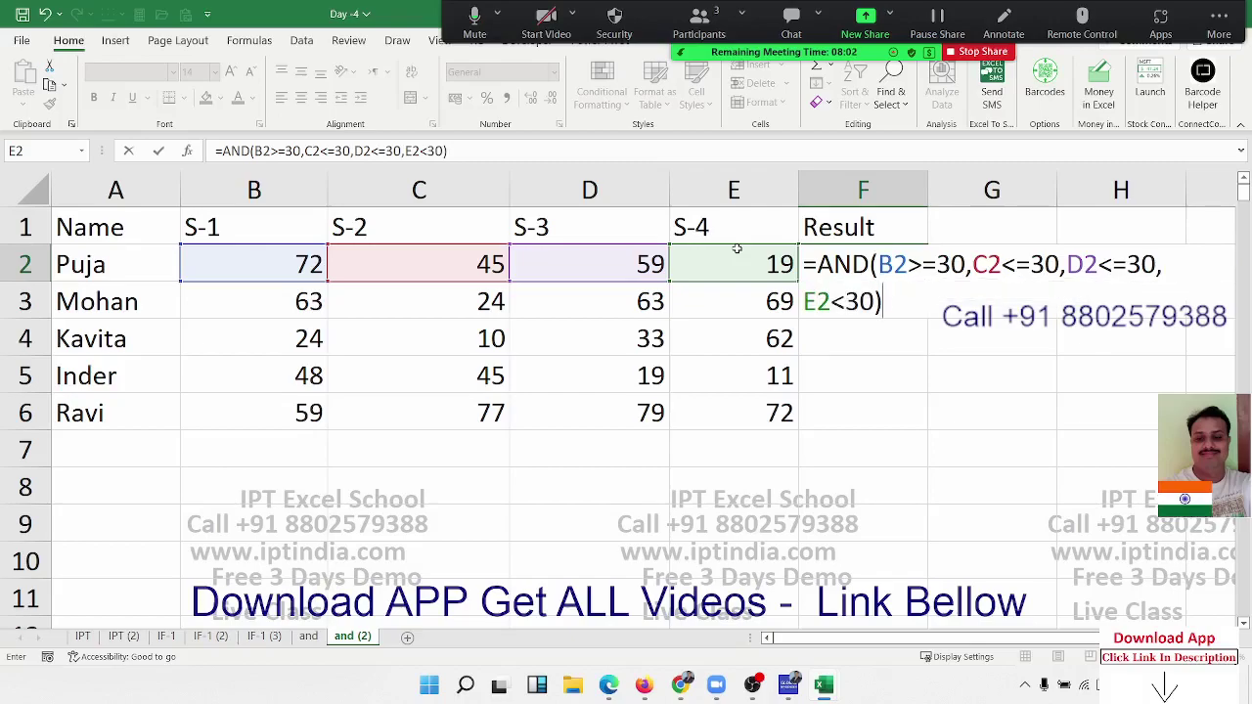
# Correct the comparisons to =AND(B2>=30,C2>=30,D2>=30,E2>30) and enter it in F2
pyautogui.click(845, 303)
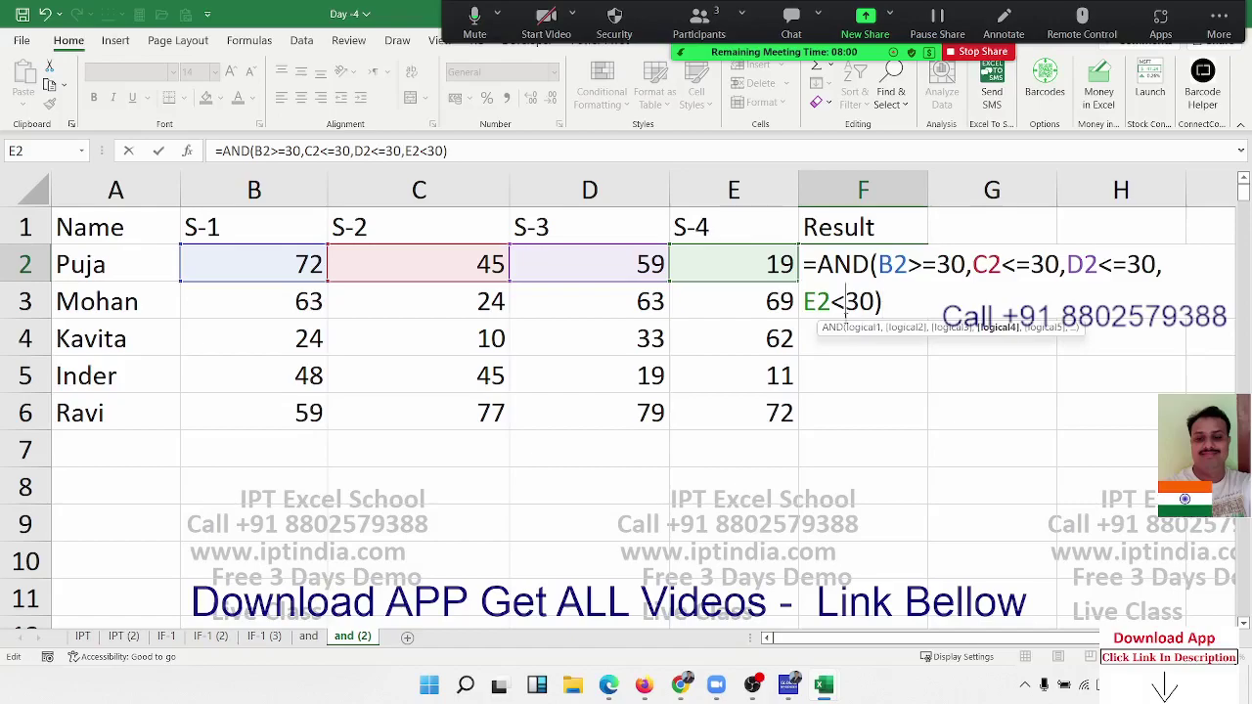
pyautogui.click(1013, 264)
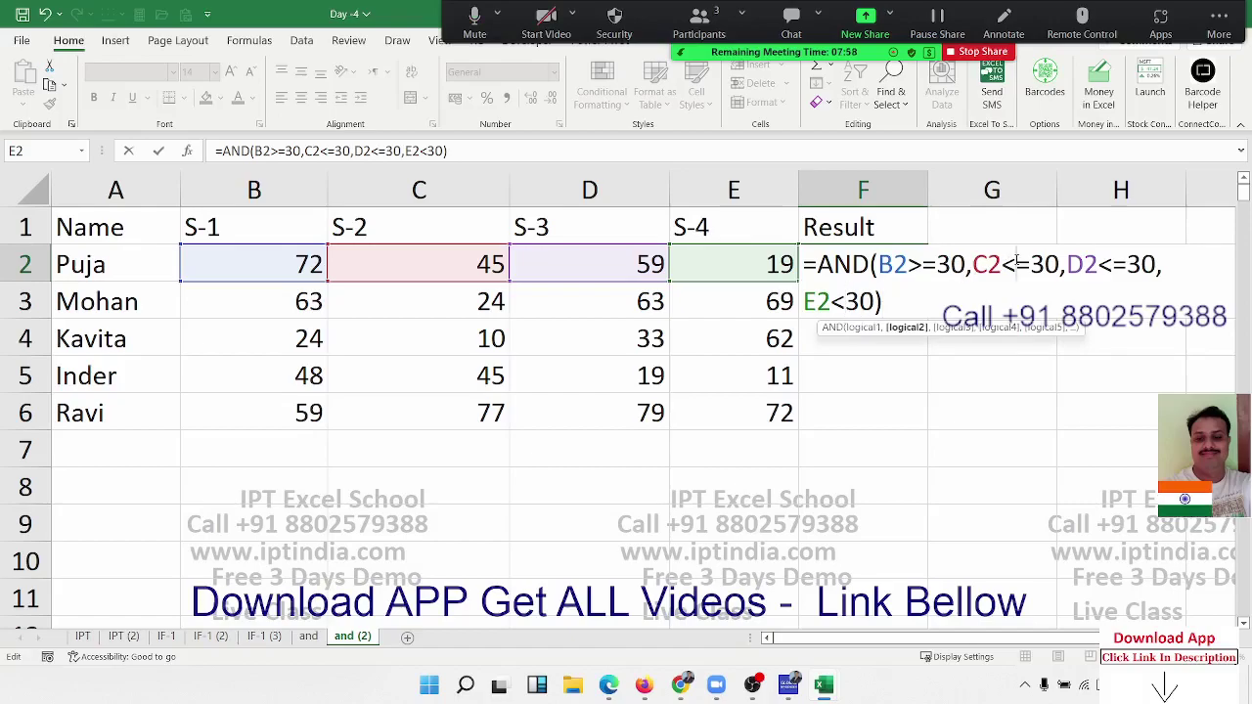
pyautogui.press('BackSpace')
pyautogui.write('>')
pyautogui.click(1099, 264)
pyautogui.press('Delete')
pyautogui.write('>')
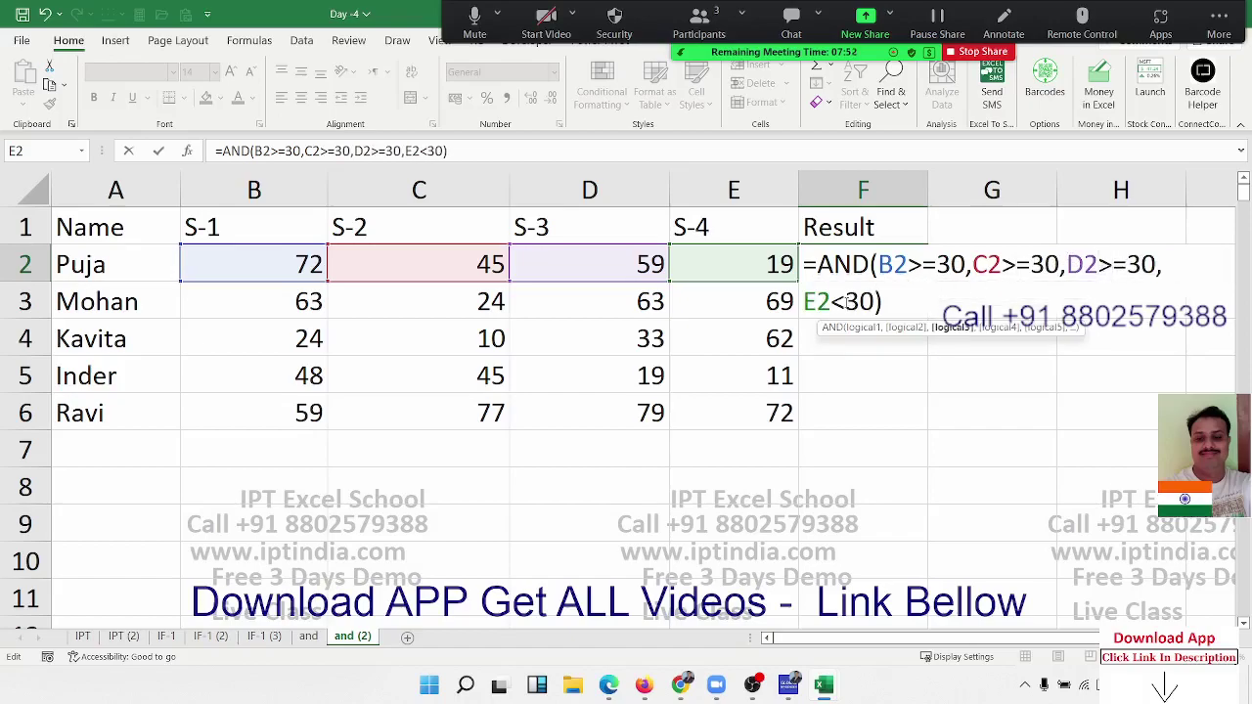
pyautogui.press('Delete')
pyautogui.write('>')
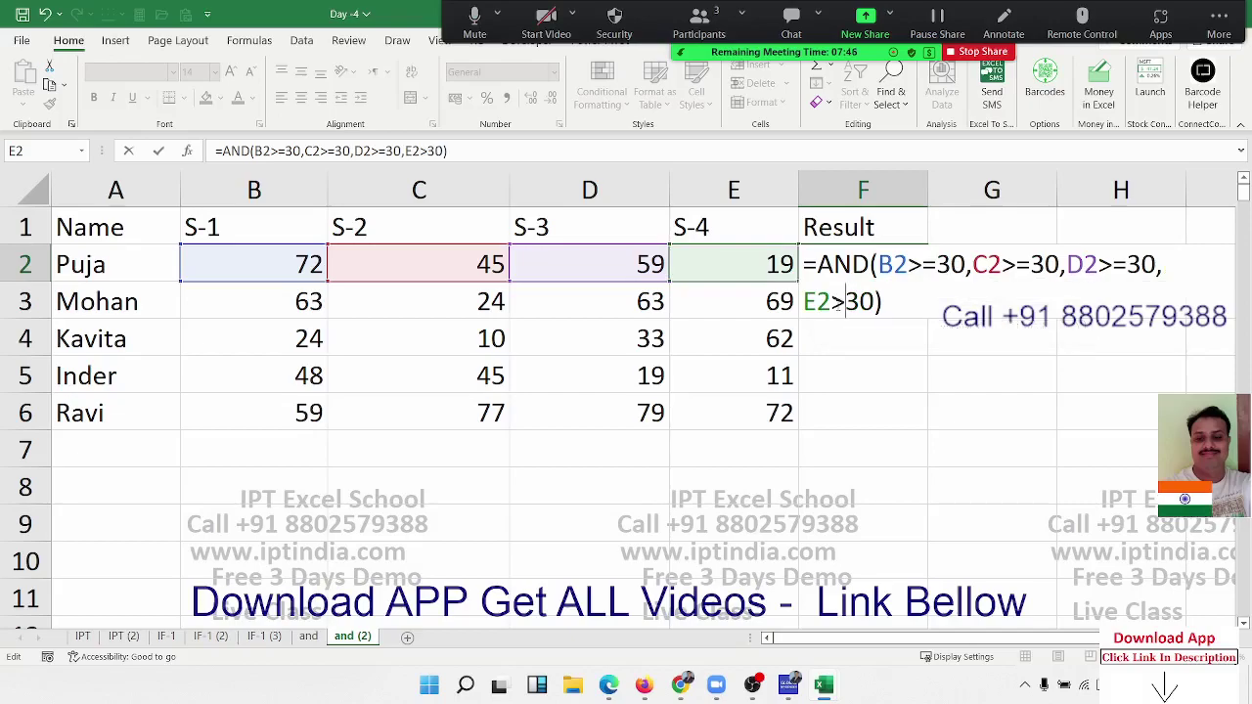
pyautogui.press('Return')
pyautogui.press('Up')
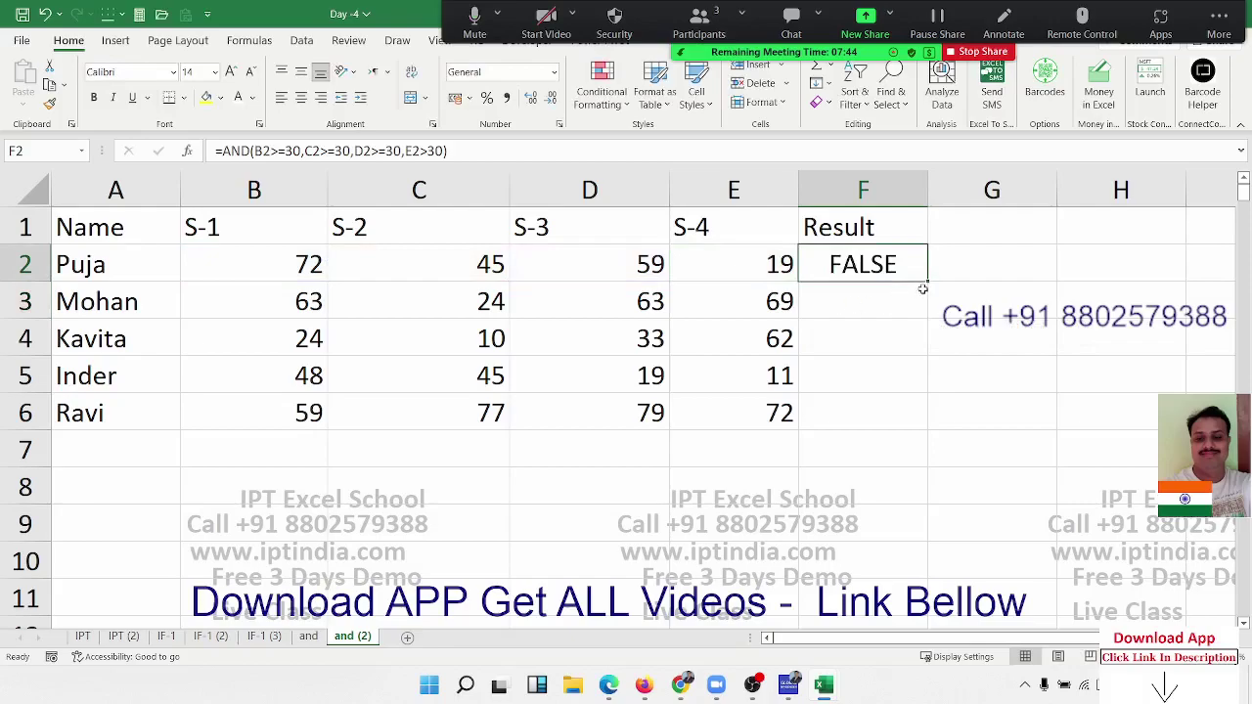
# Fill the AND formula down to F6 and point out the low marks behind each result
pyautogui.doubleClick(928, 280)
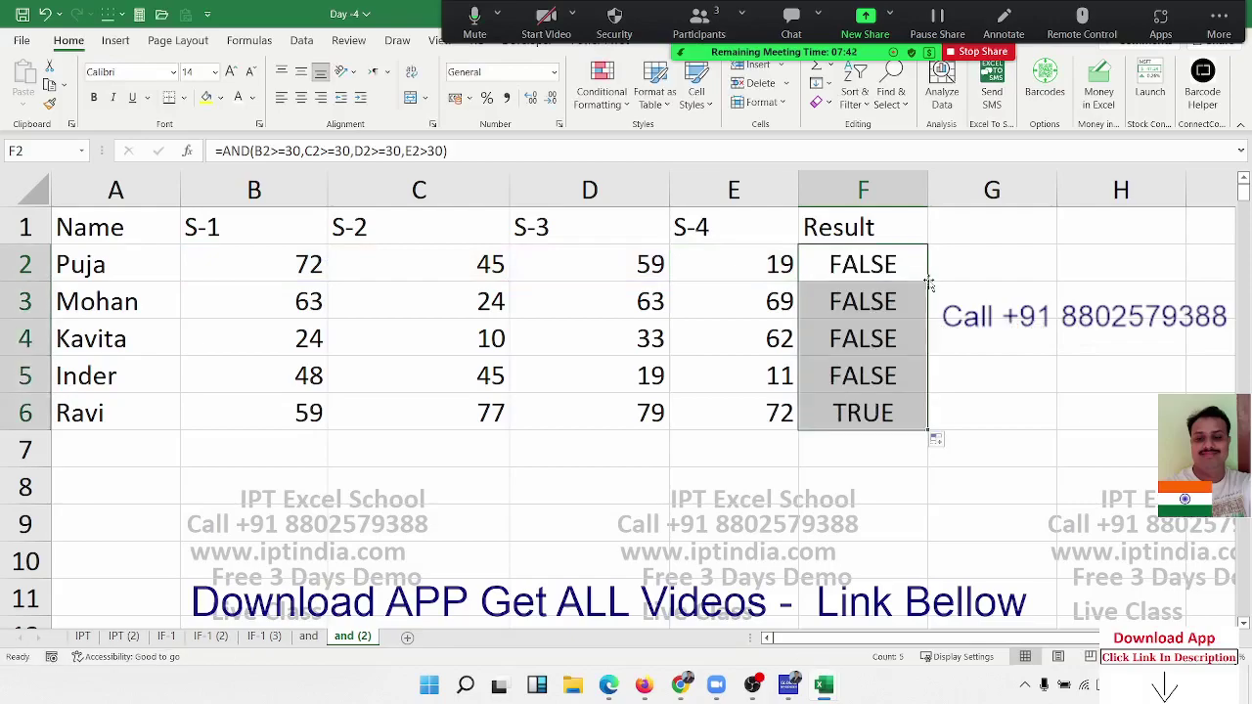
pyautogui.moveTo(235, 415)
pyautogui.mouseDown()
pyautogui.moveTo(525, 392)
pyautogui.moveTo(733, 406)
pyautogui.mouseUp()
pyautogui.click(832, 412)
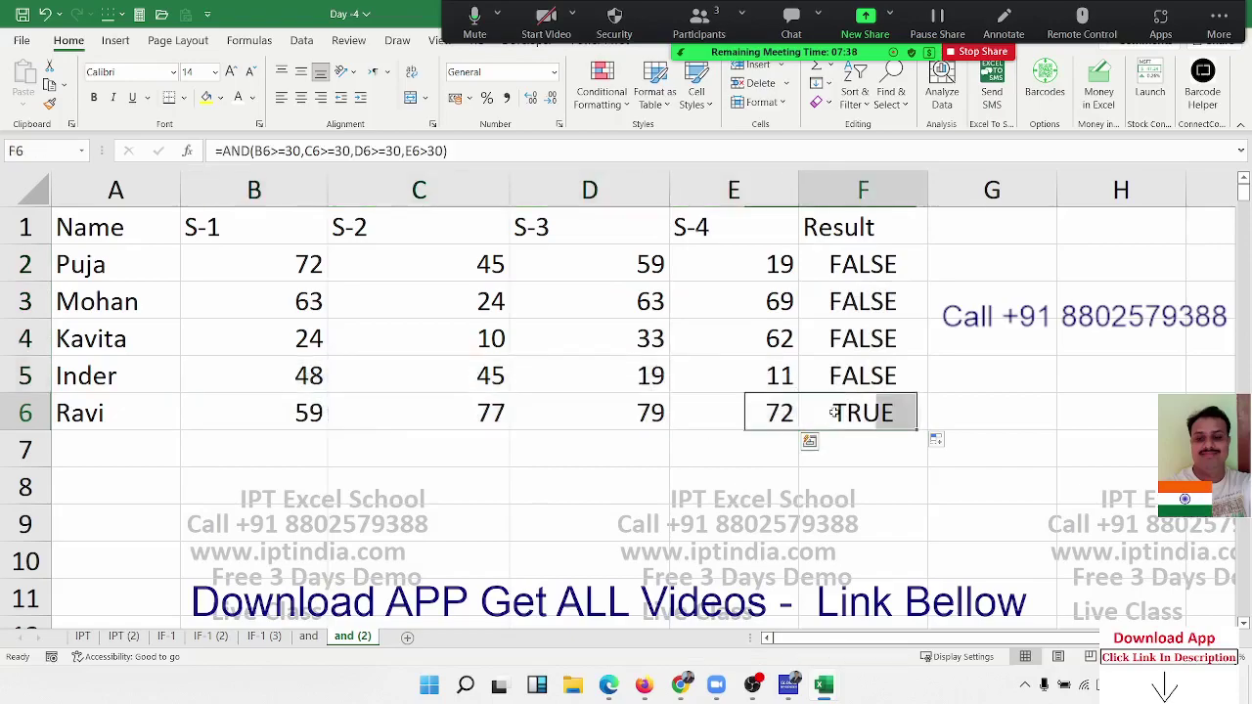
pyautogui.click(783, 375)
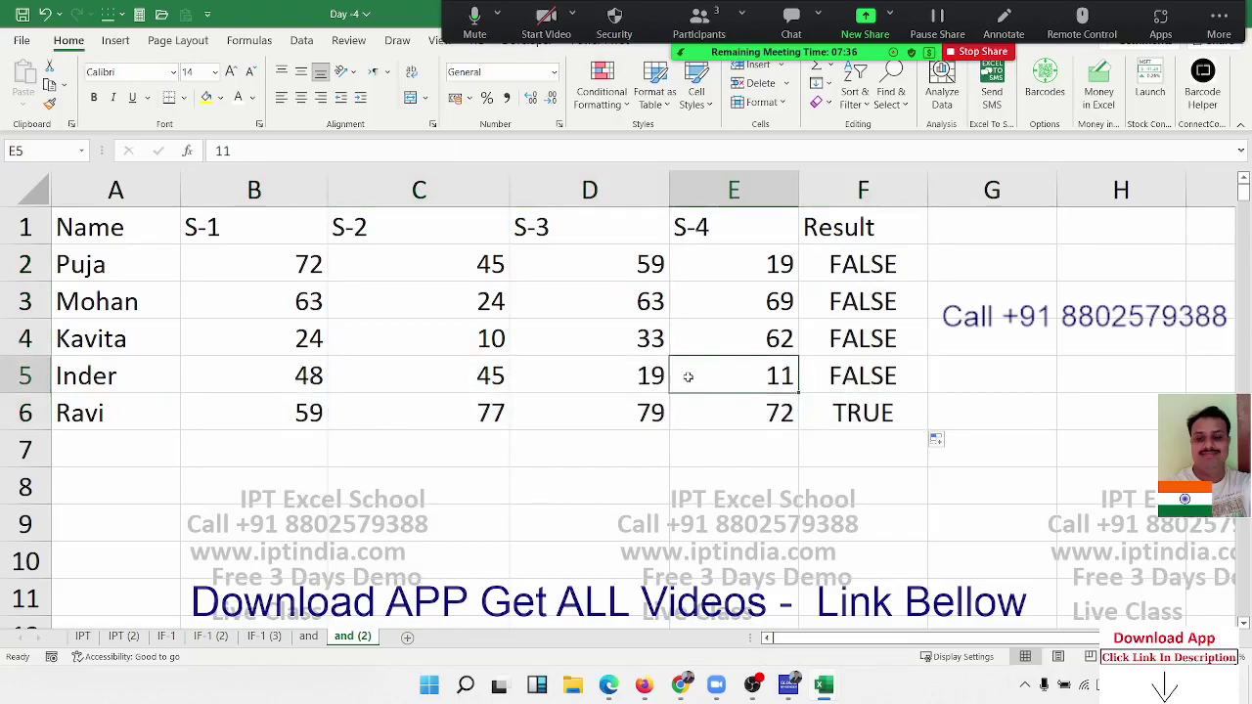
pyautogui.moveTo(688, 377); pyautogui.dragTo(655, 378)
pyautogui.click(486, 338)
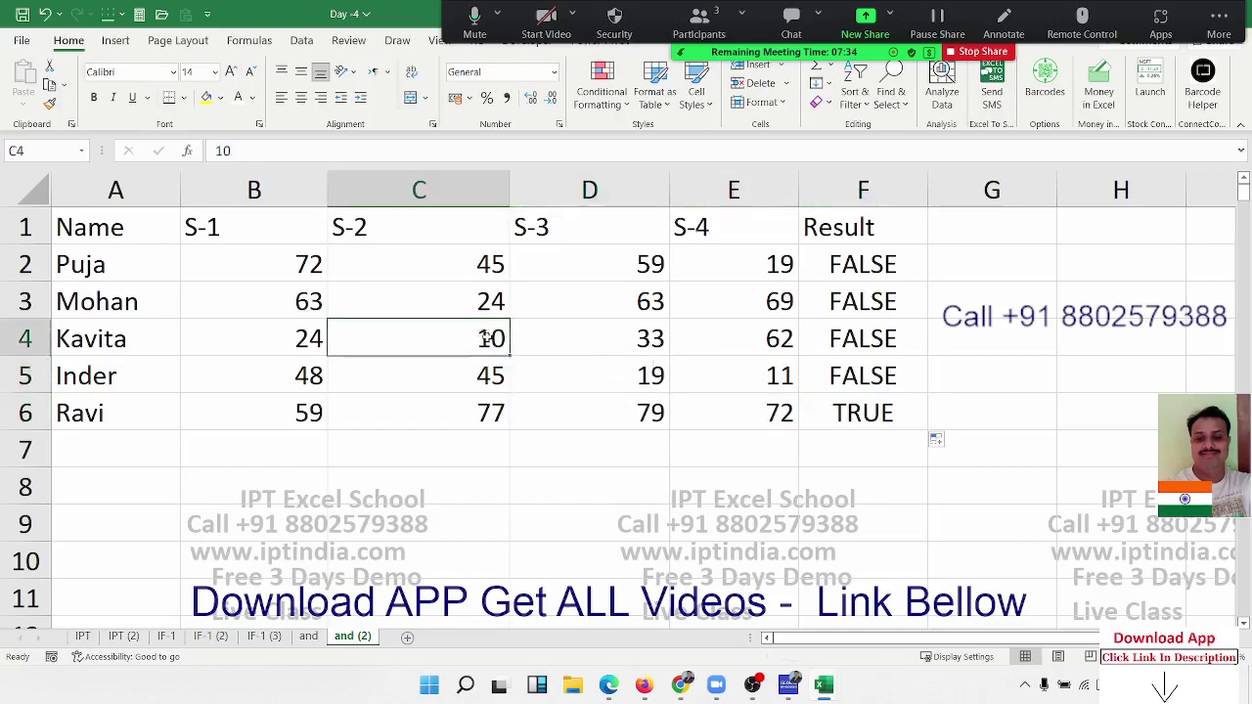
pyautogui.moveTo(300, 337); pyautogui.dragTo(381, 333)
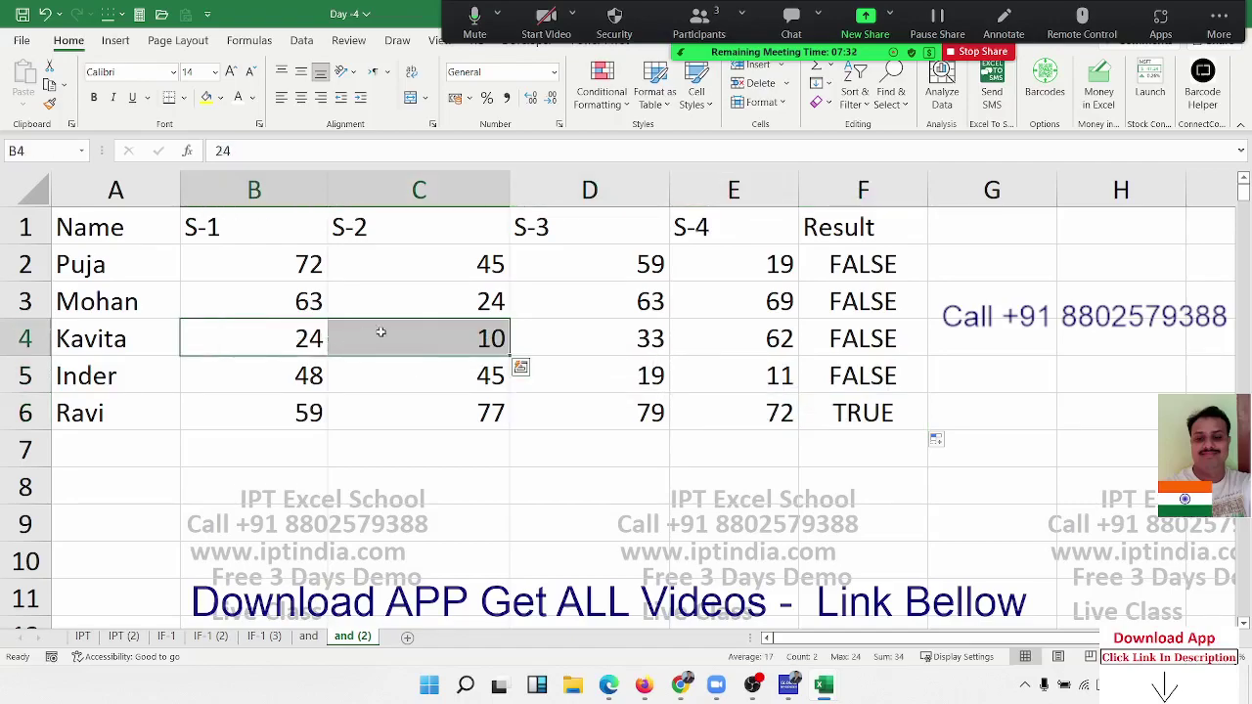
# Change the second student's S-2 mark to 65 and check the updated Result
pyautogui.click(437, 302)
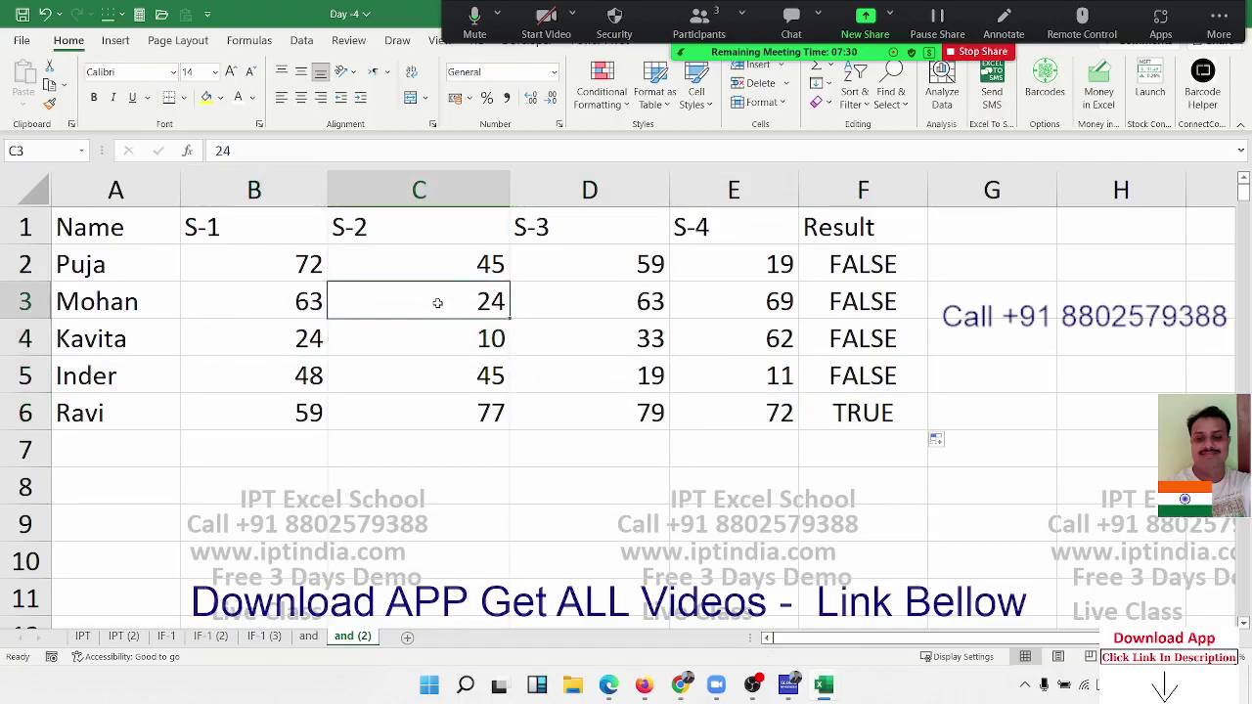
pyautogui.write('65')
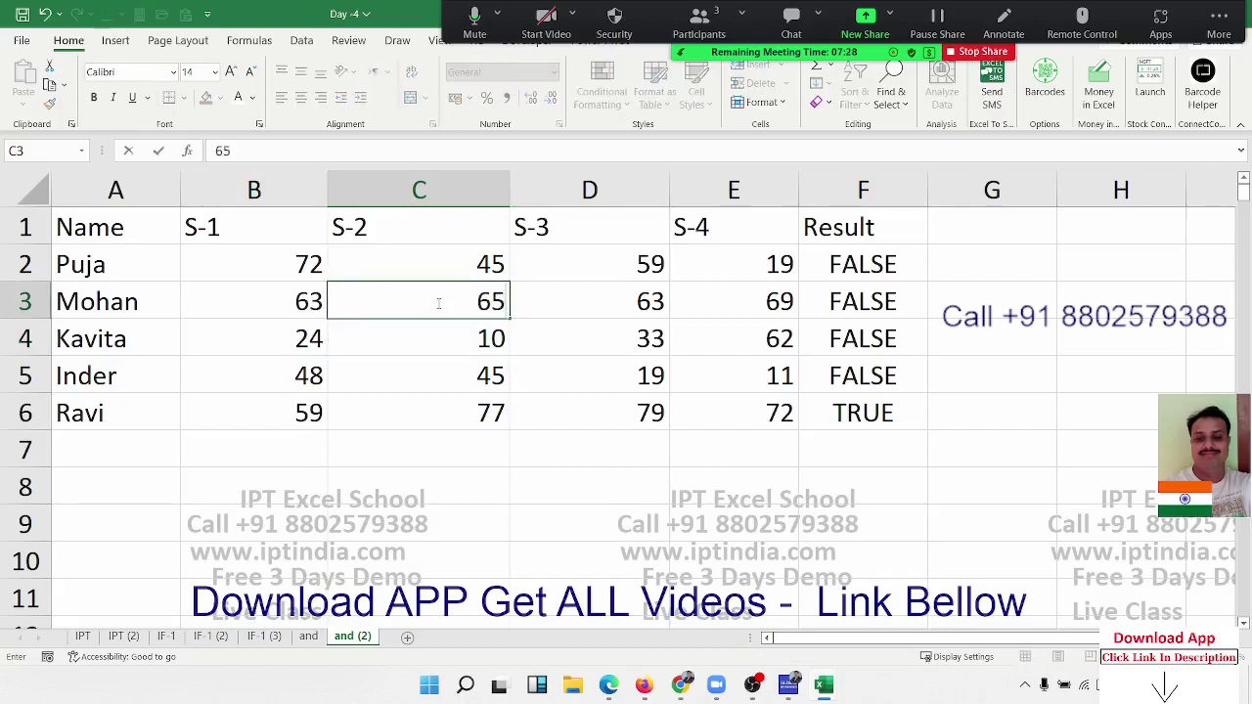
pyautogui.press('Return')
pyautogui.click(851, 303)
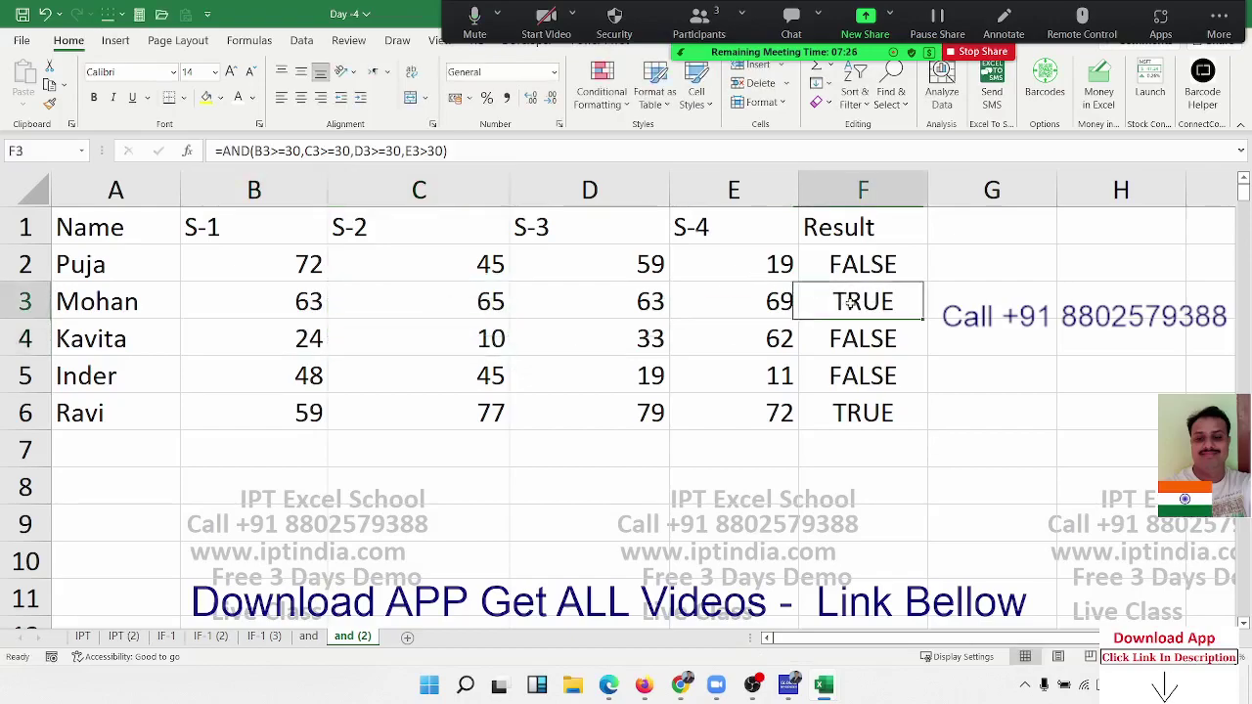
pyautogui.click(843, 280)
# Review F2's AND conditions without changes, then launch Evaluate Formula on F2
pyautogui.doubleClick(847, 270)
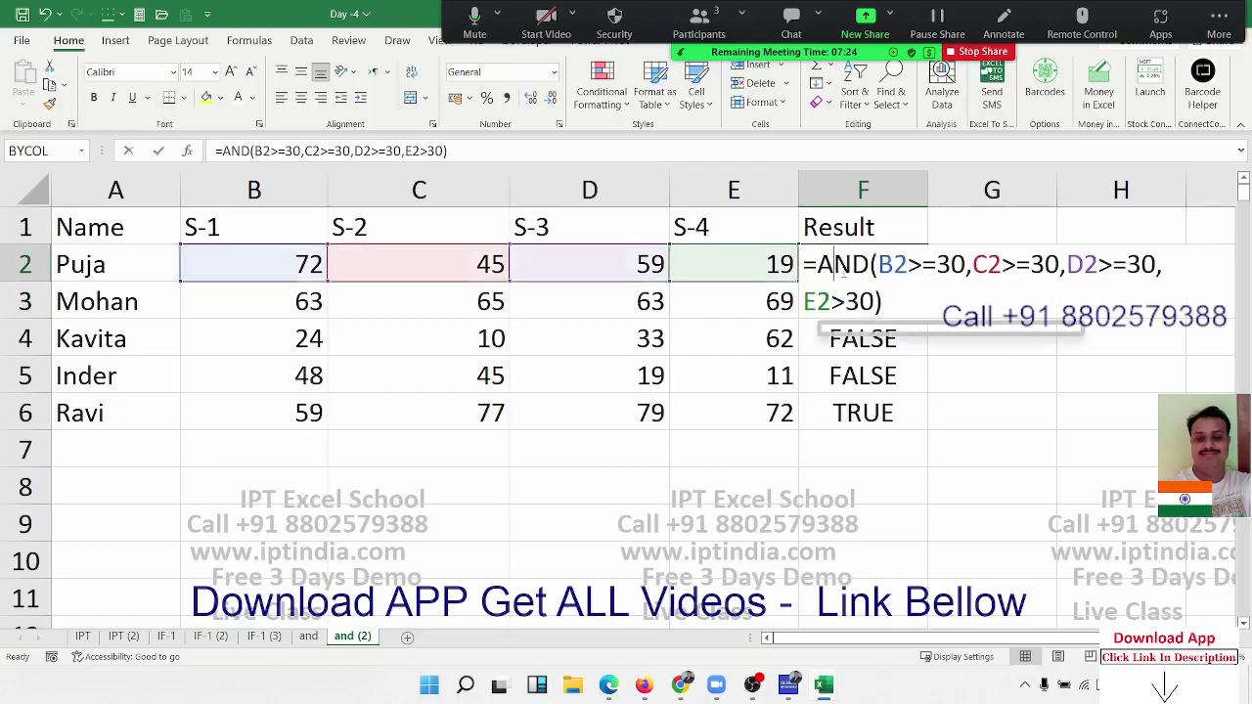
pyautogui.click(868, 266)
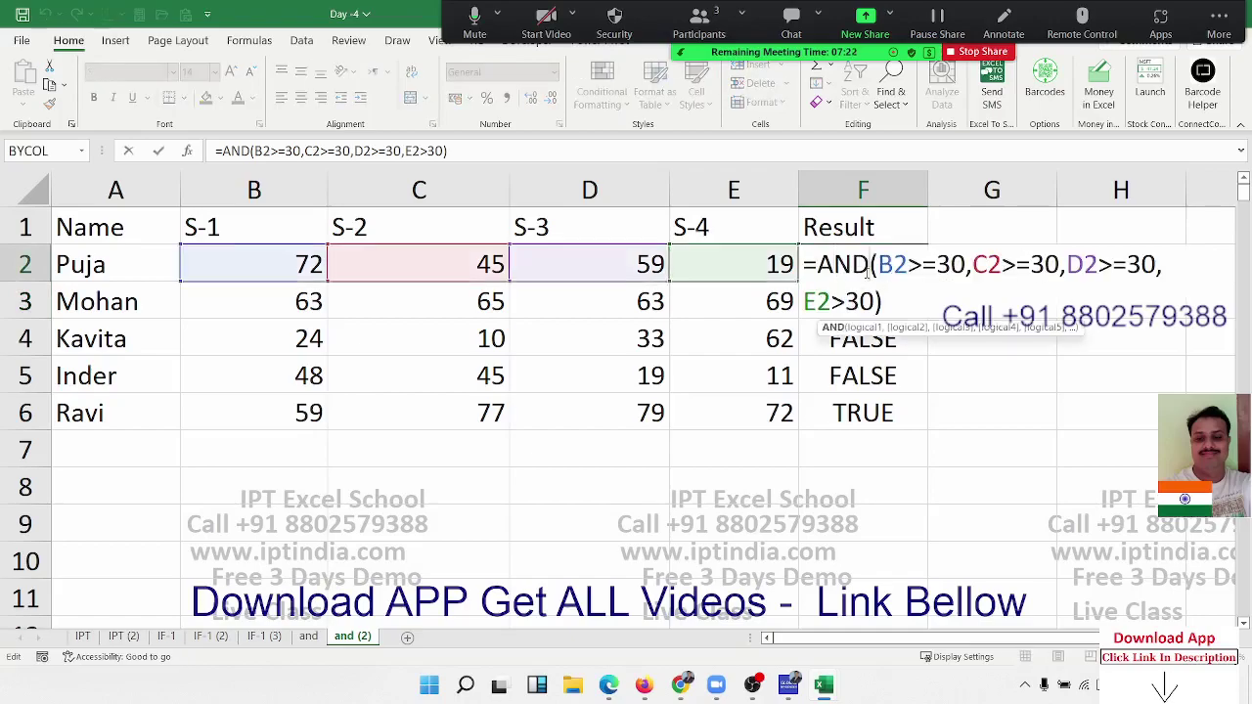
pyautogui.moveTo(879, 265); pyautogui.dragTo(1156, 265)
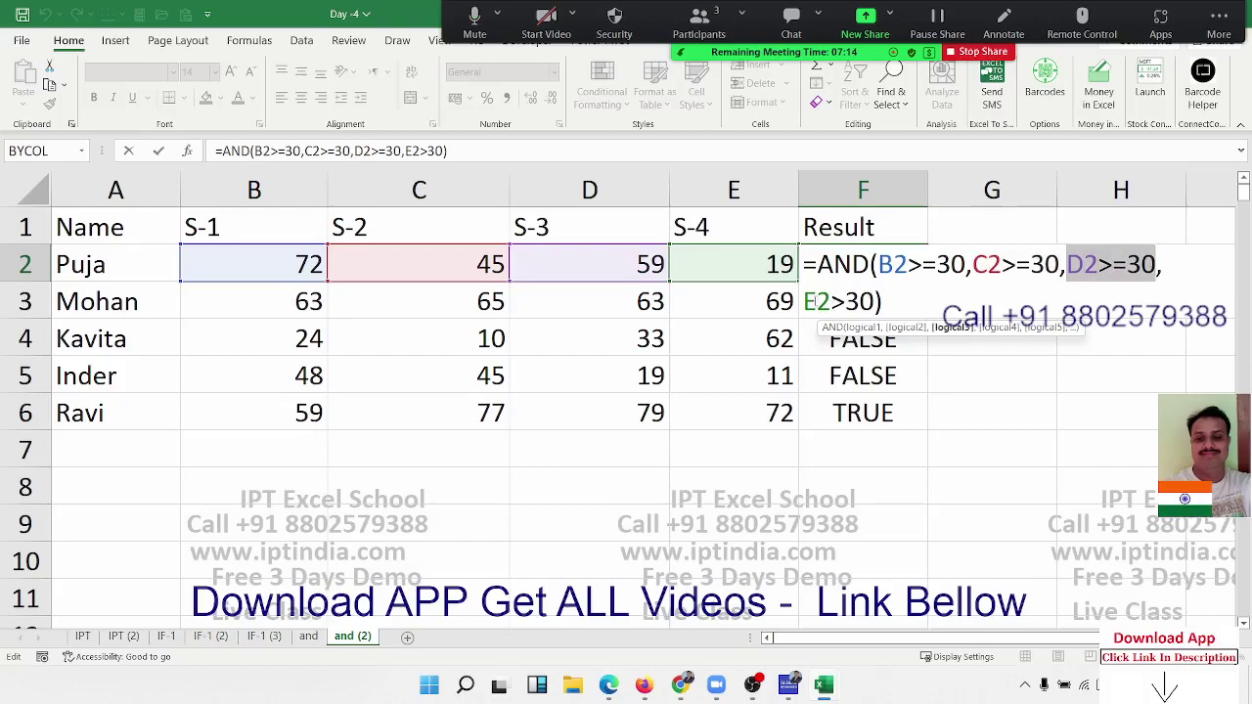
pyautogui.moveTo(804, 301); pyautogui.dragTo(846, 302)
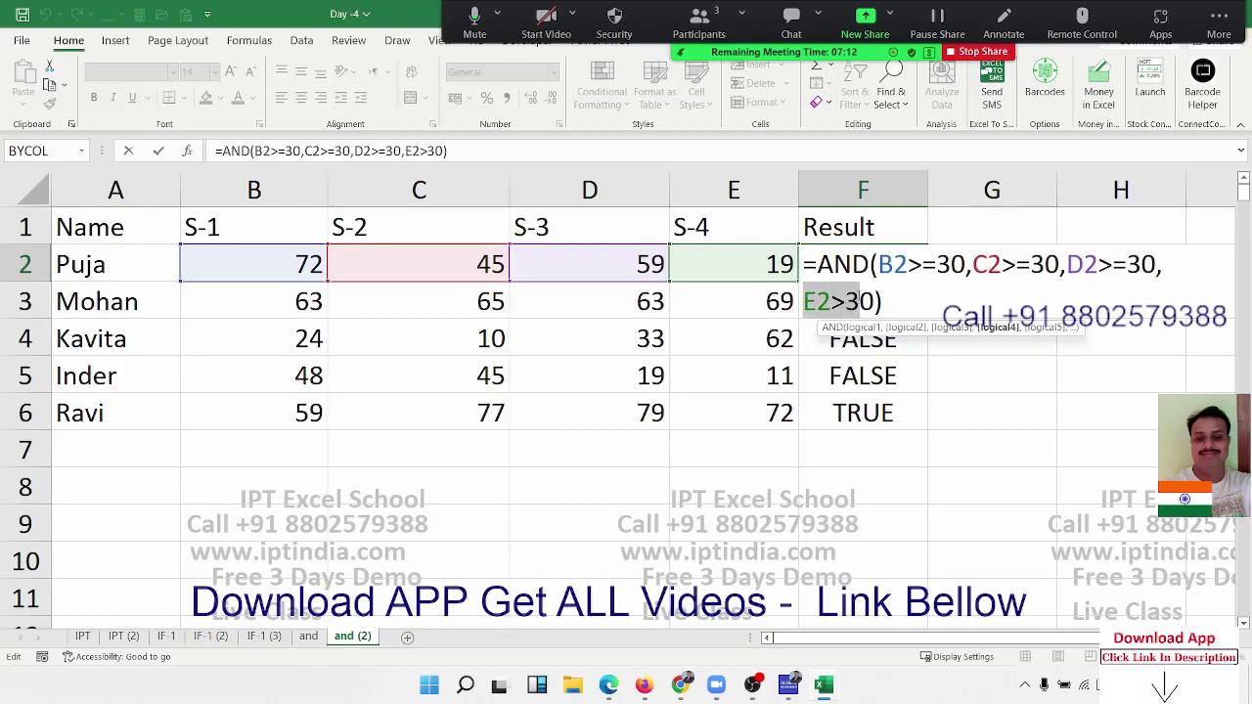
pyautogui.press('Escape')
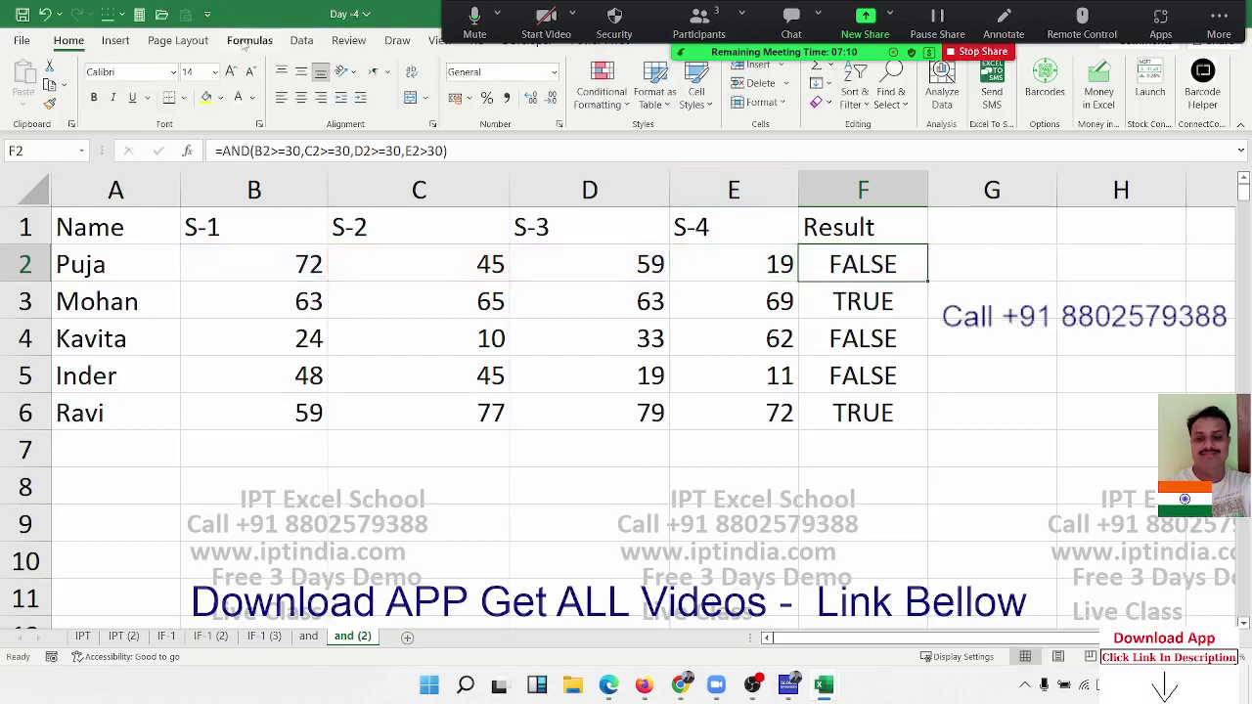
pyautogui.click(249, 40)
pyautogui.click(778, 105)
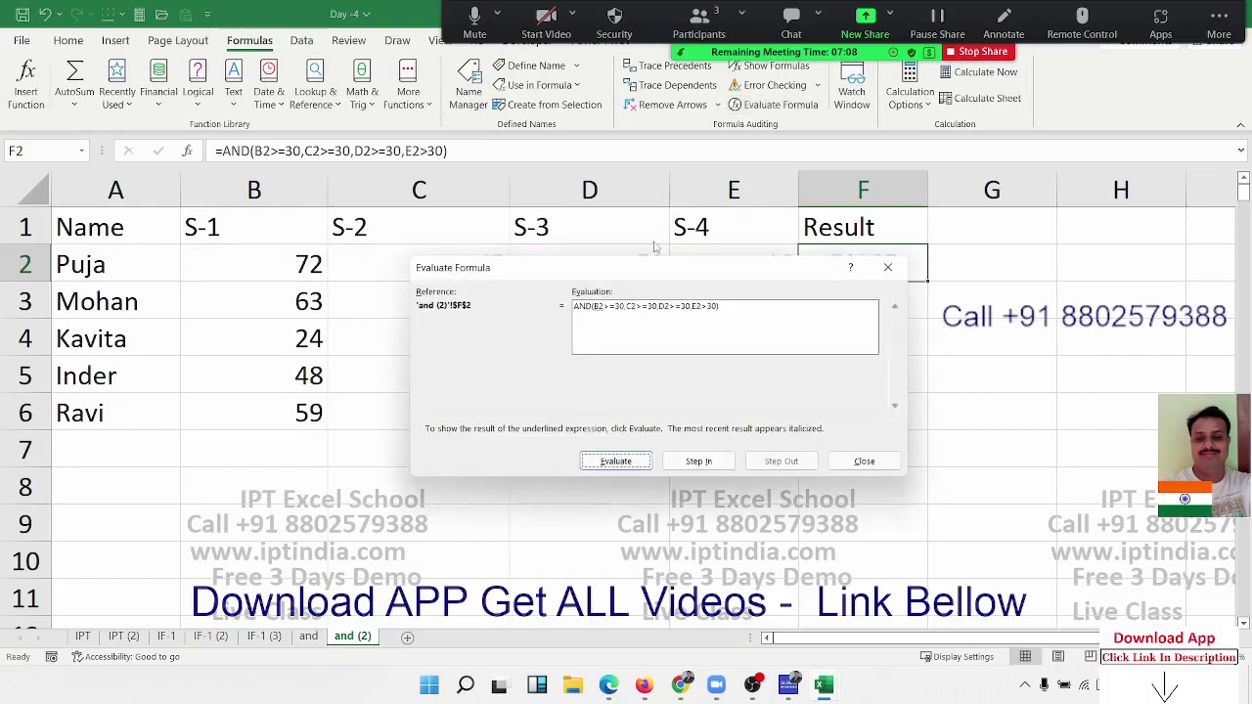
# Step F2's AND formula to FALSE, where E2's 19 fails >30, then close the evaluator
pyautogui.moveTo(636, 272); pyautogui.dragTo(474, 276)
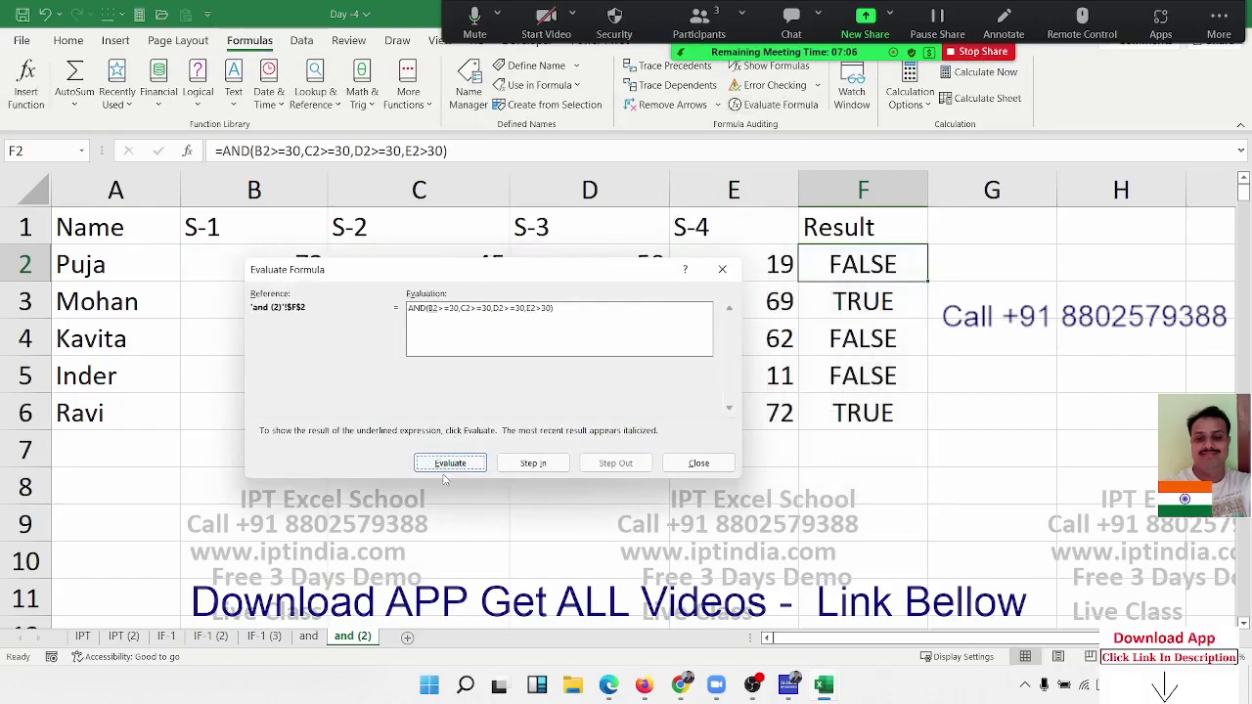
pyautogui.click(449, 464)
pyautogui.click(449, 464)
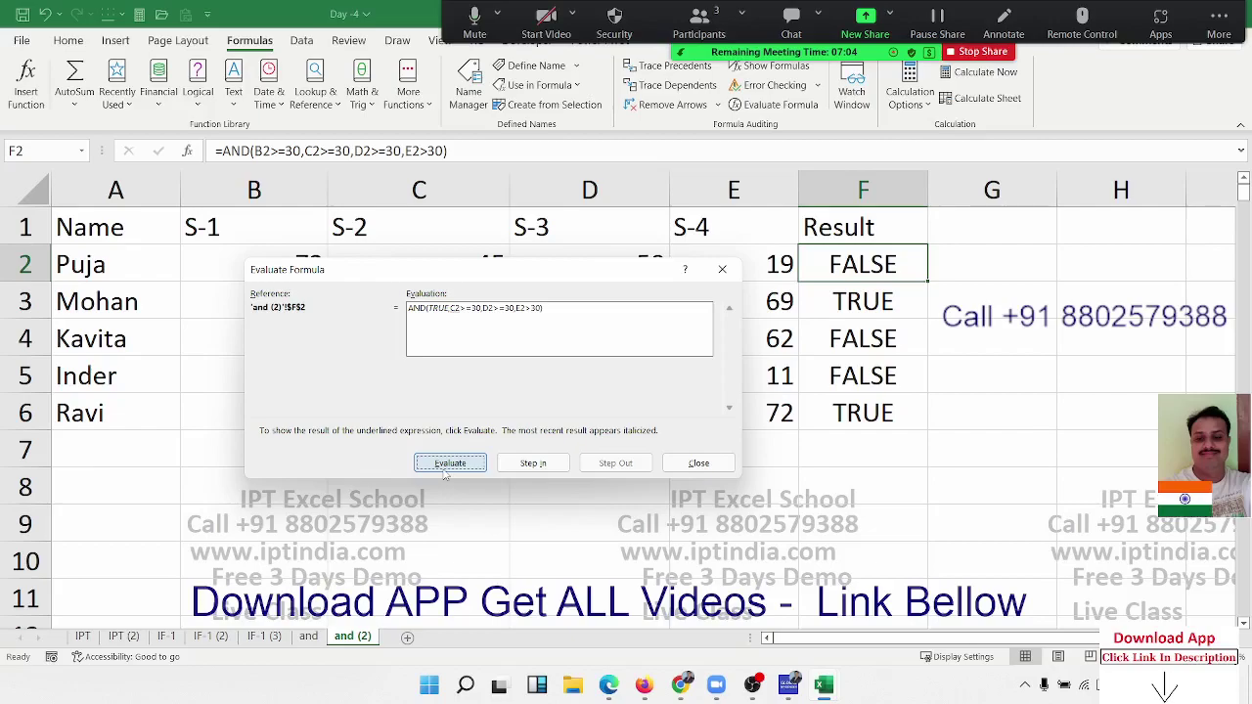
pyautogui.click(449, 464)
pyautogui.click(449, 463)
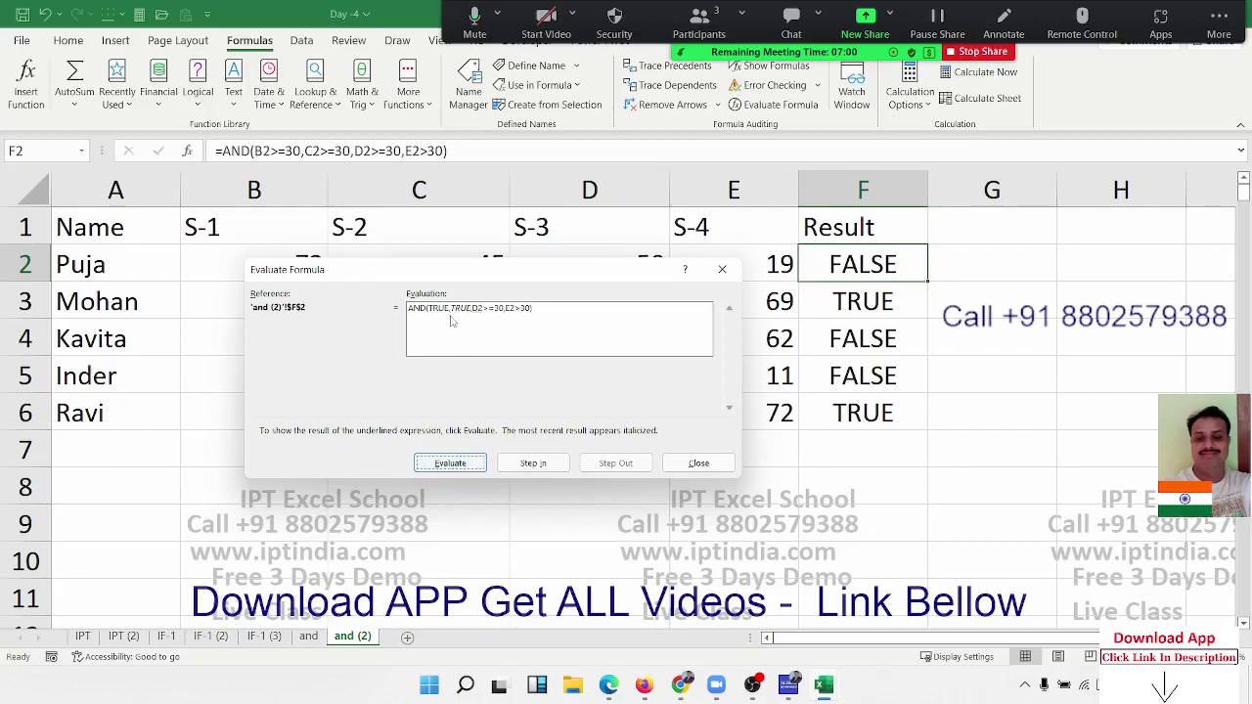
pyautogui.click(448, 466)
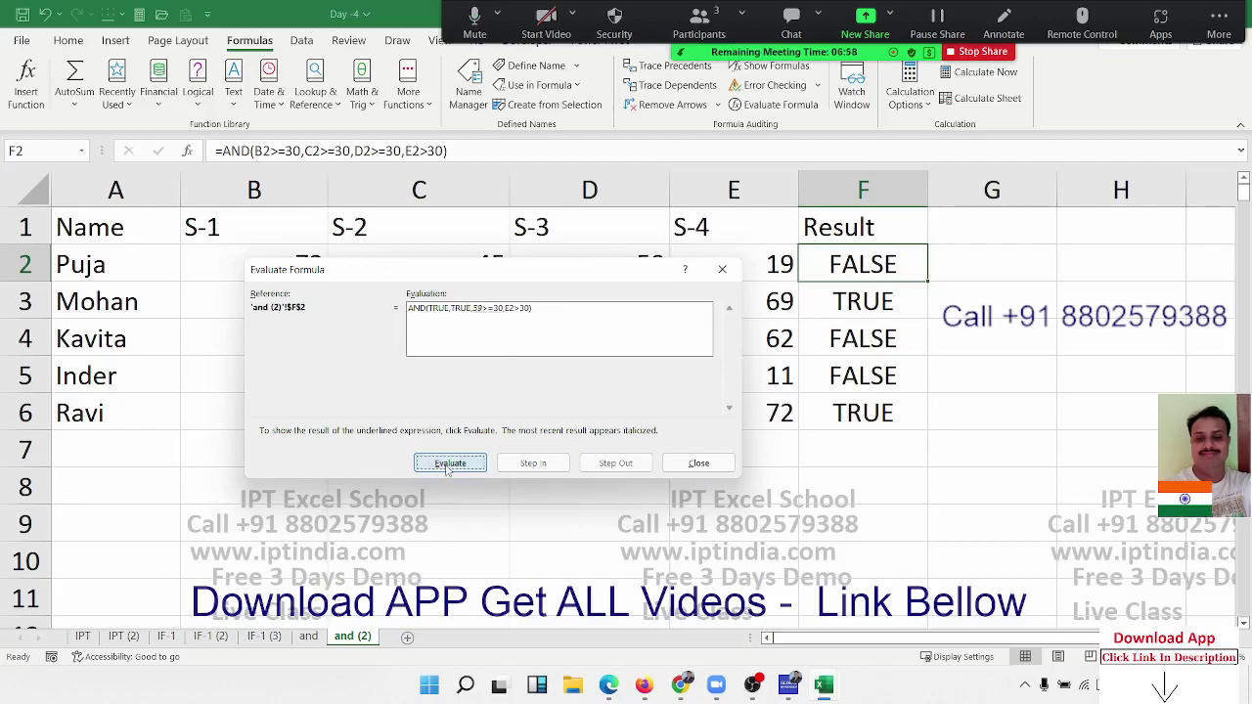
pyautogui.click(448, 465)
pyautogui.click(448, 465)
pyautogui.click(448, 466)
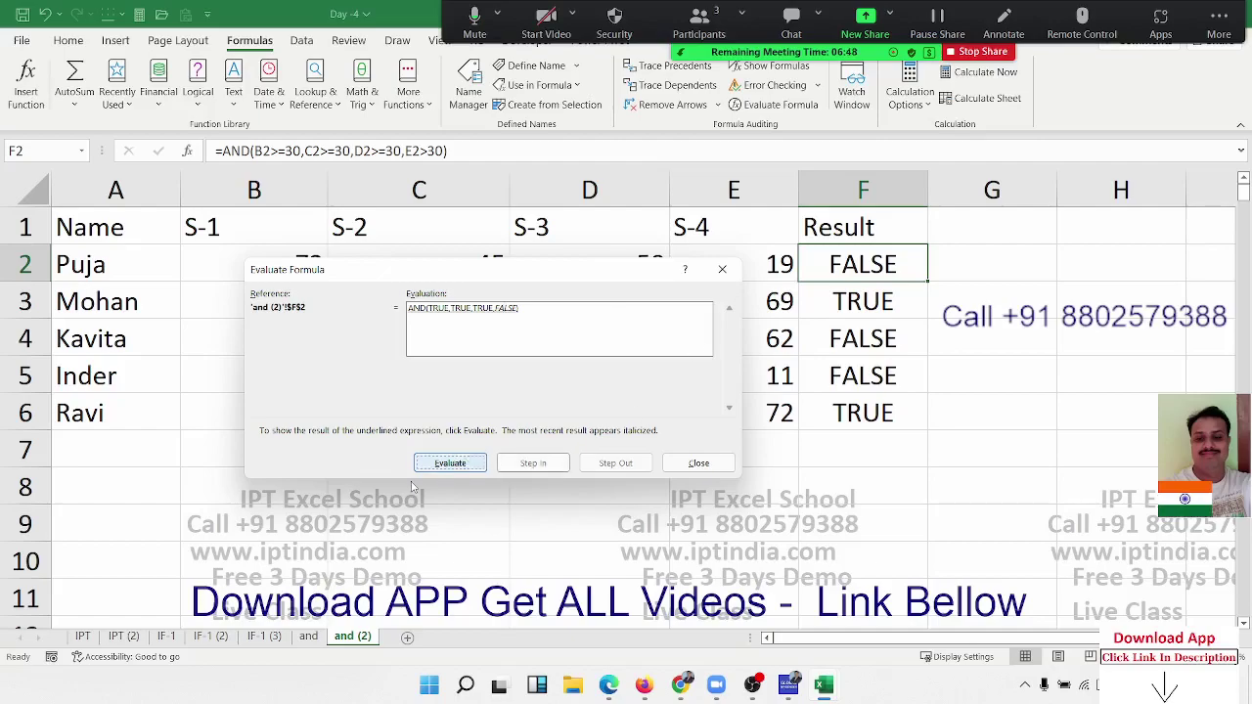
pyautogui.click(440, 466)
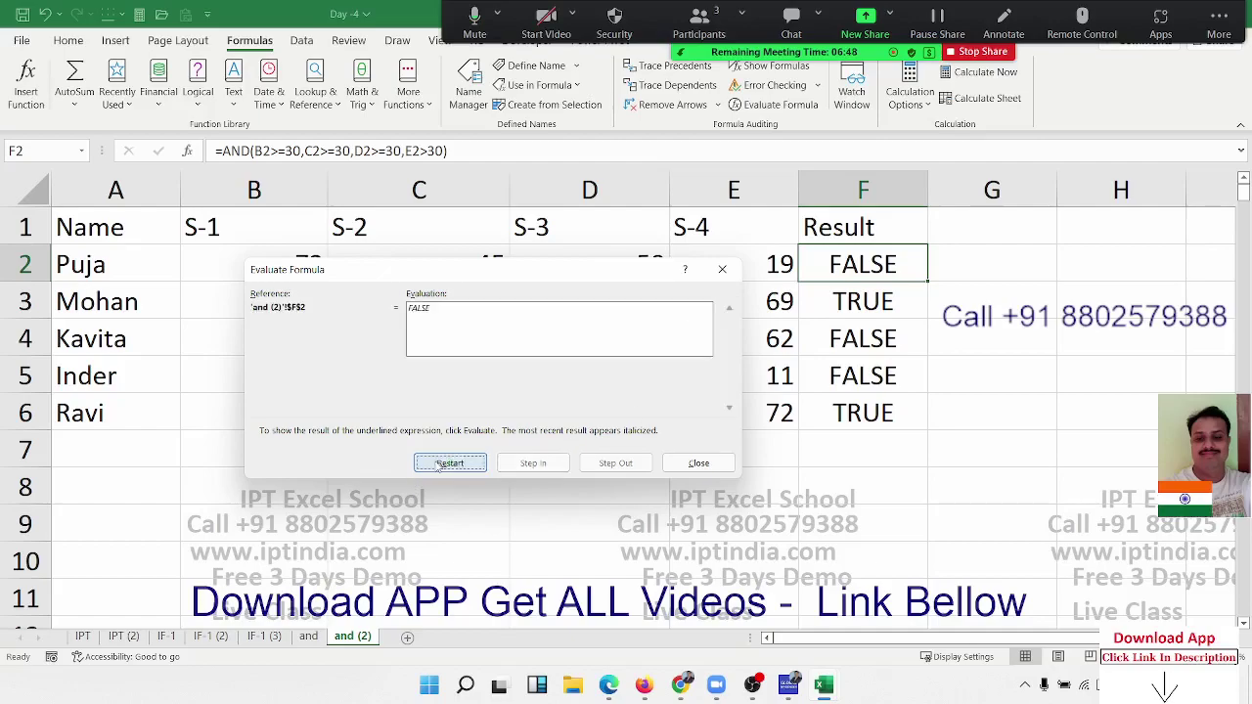
pyautogui.click(699, 463)
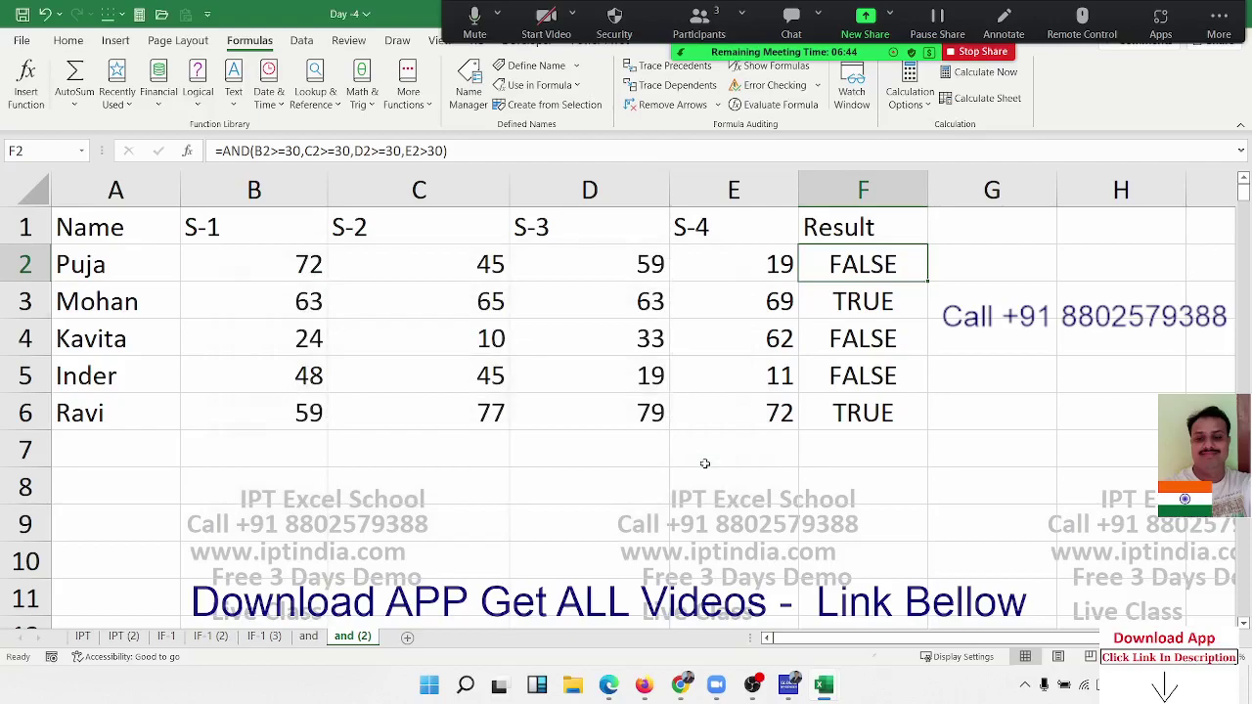
# Wrap F2's test as =IF(AND(B2>=30,C2>=30,D2>=30,E2>30),"Pass","Fail")
pyautogui.hotkey('shift', 'Down')
pyautogui.press('Up')
pyautogui.press('Down')
pyautogui.doubleClick(838, 271)
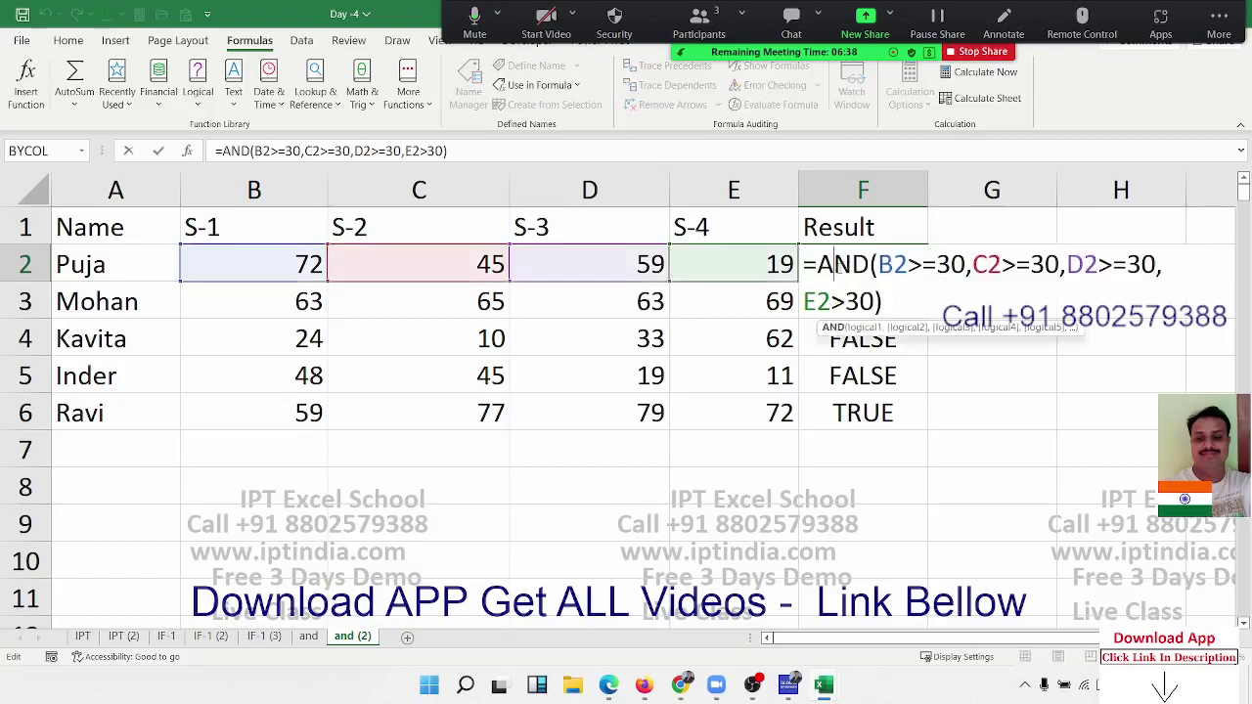
pyautogui.click(818, 264)
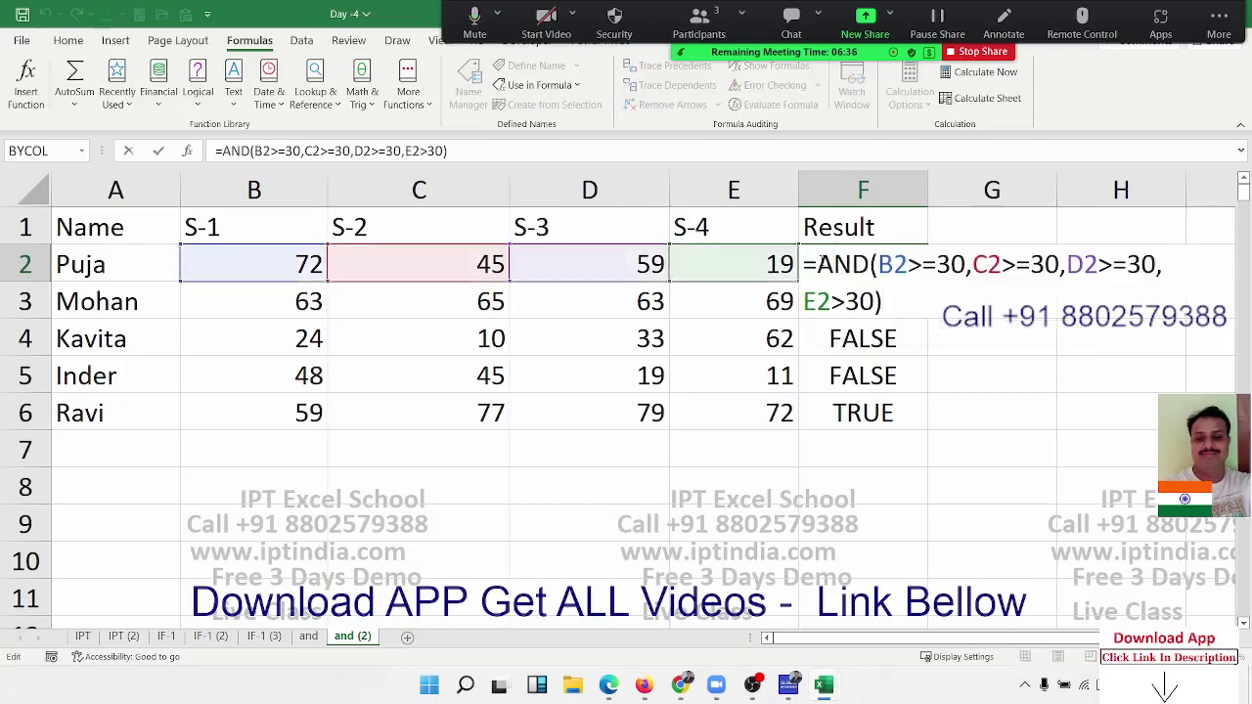
pyautogui.write('if')
pyautogui.press('Tab')
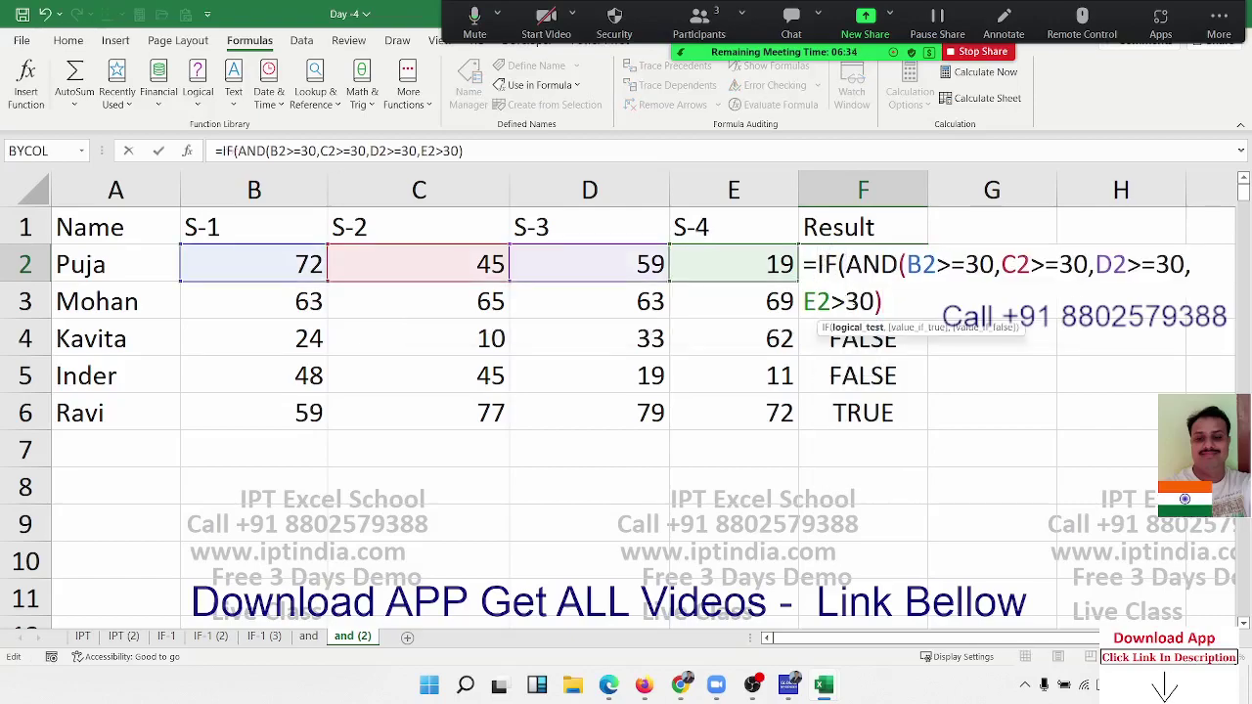
pyautogui.write(',"')
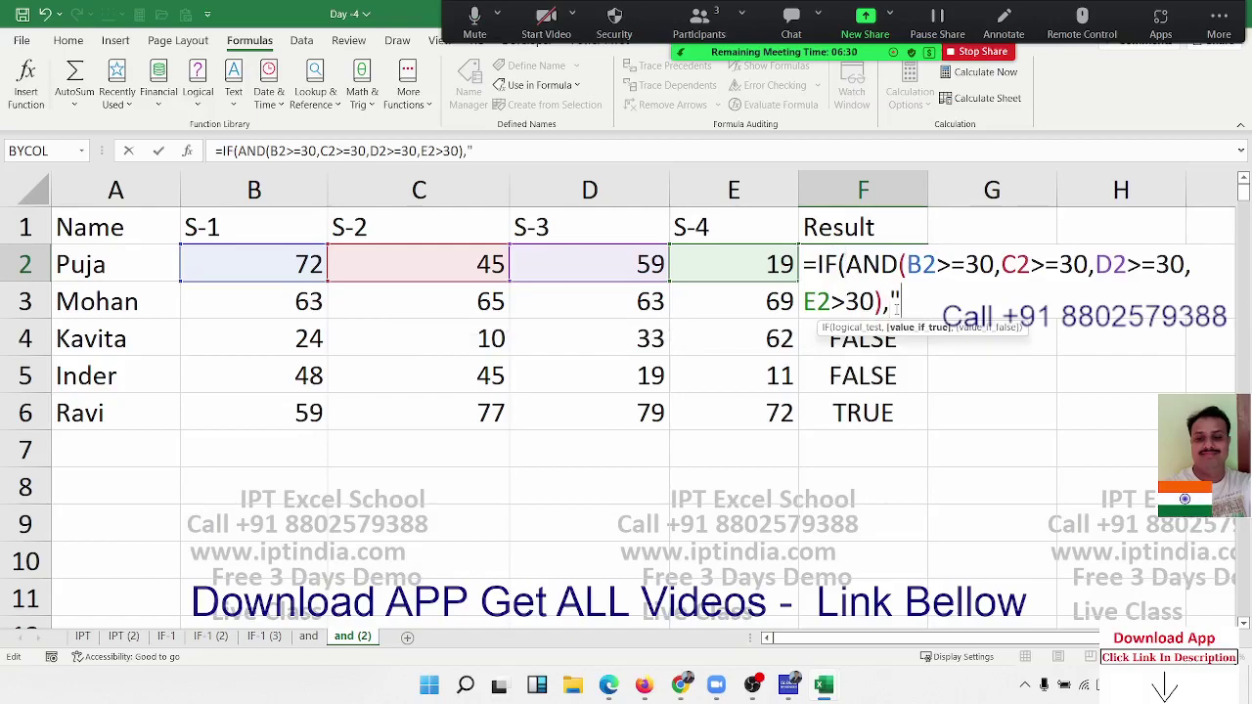
pyautogui.write('Pass"')
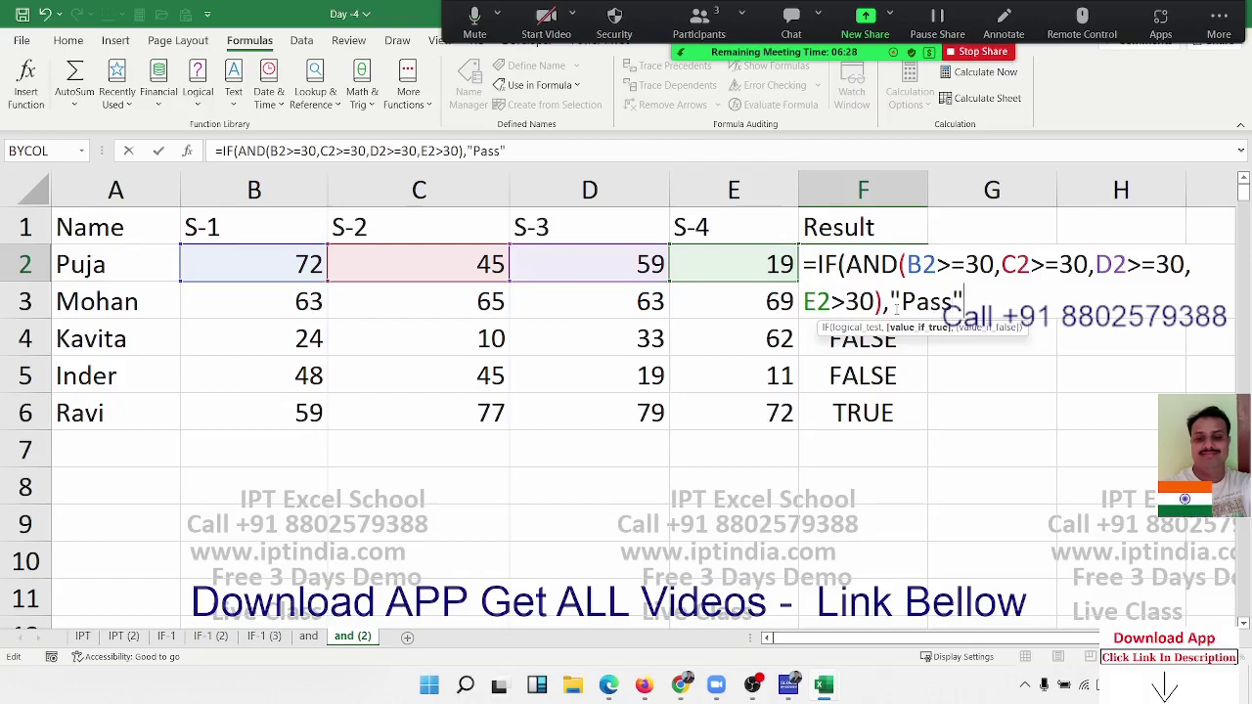
pyautogui.write(',"')
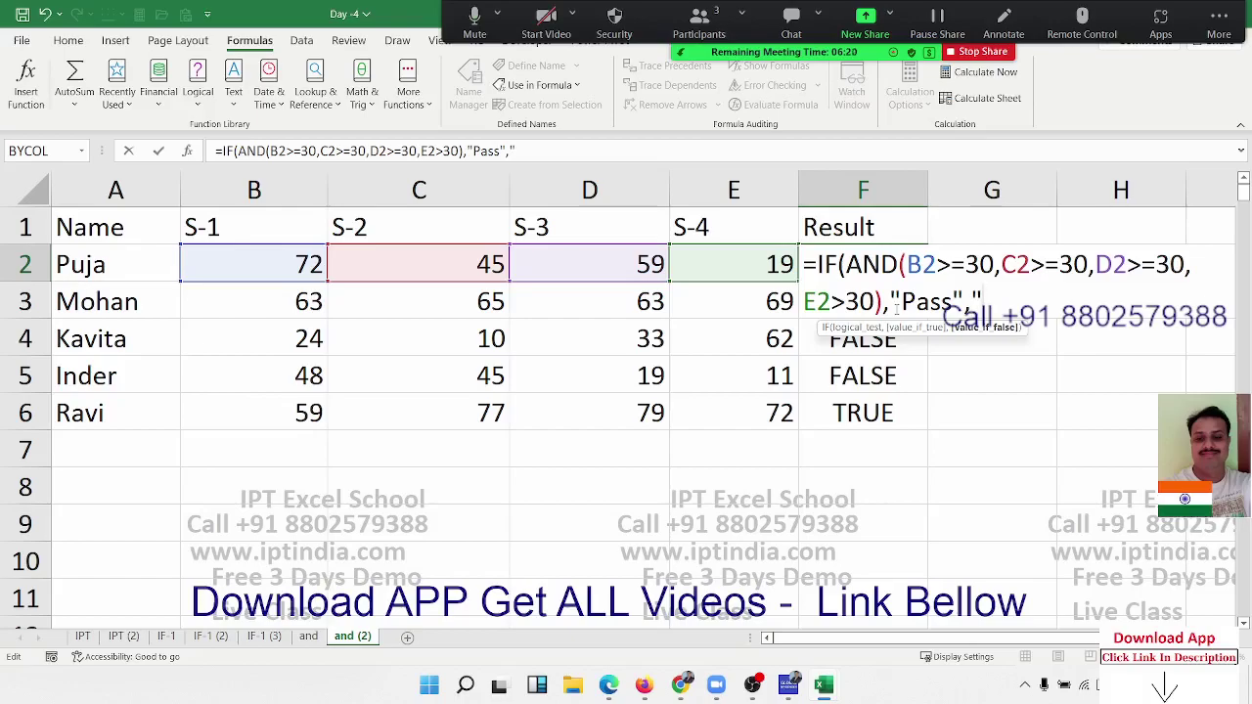
pyautogui.write('Fai')
pyautogui.write('l")')
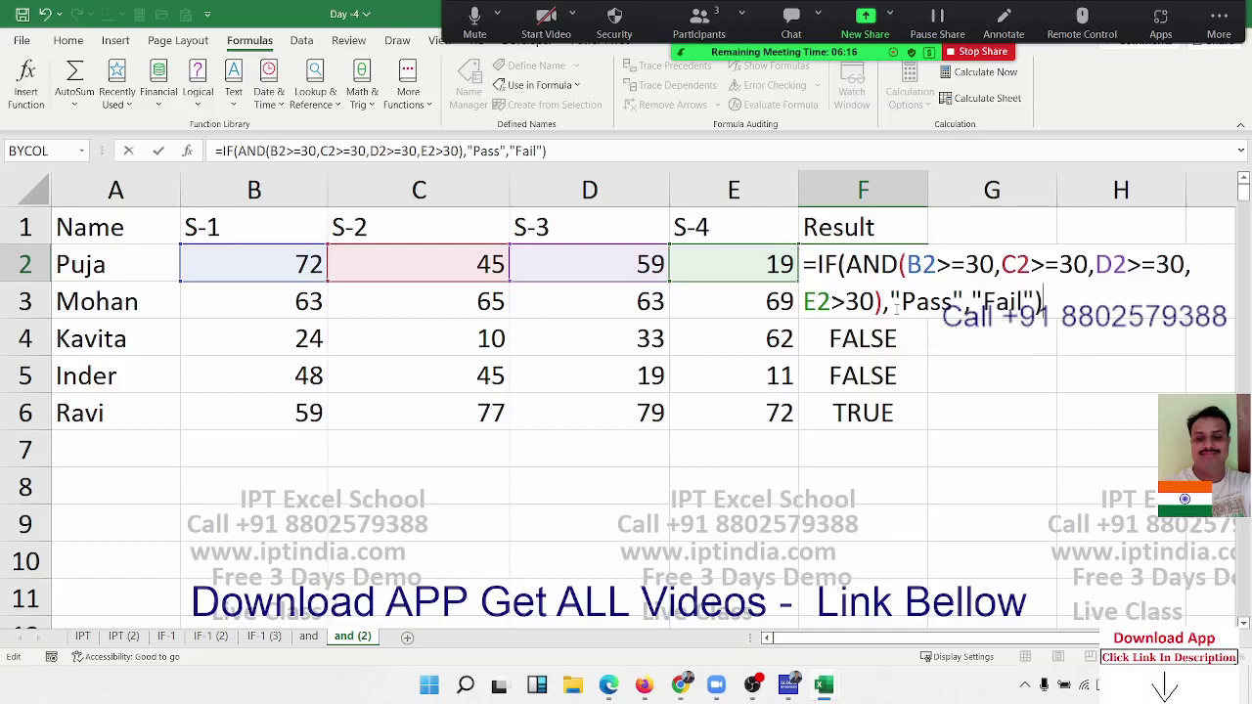
pyautogui.press('Return')
# Select F2:F6 to fill the Pass/Fail formula down
pyautogui.press('Up')
pyautogui.hotkey('ctrl', 'shift', 'Down')
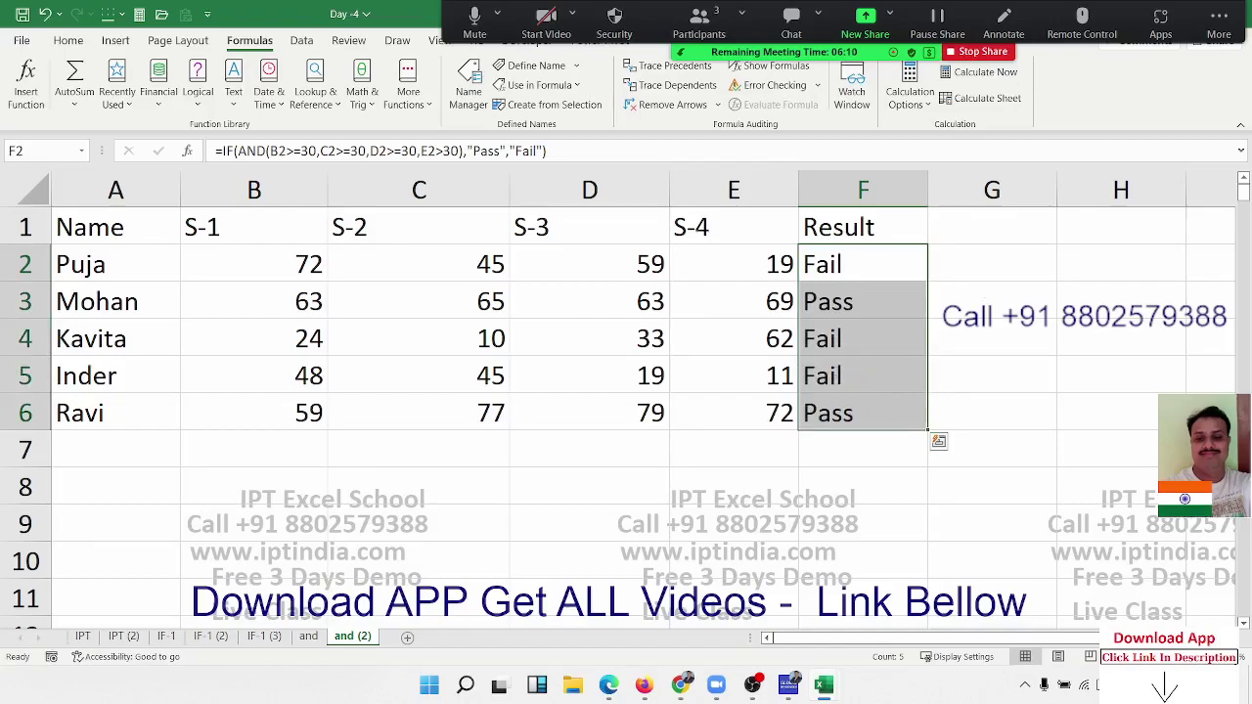
pyautogui.hotkey('alt', 'Tab')
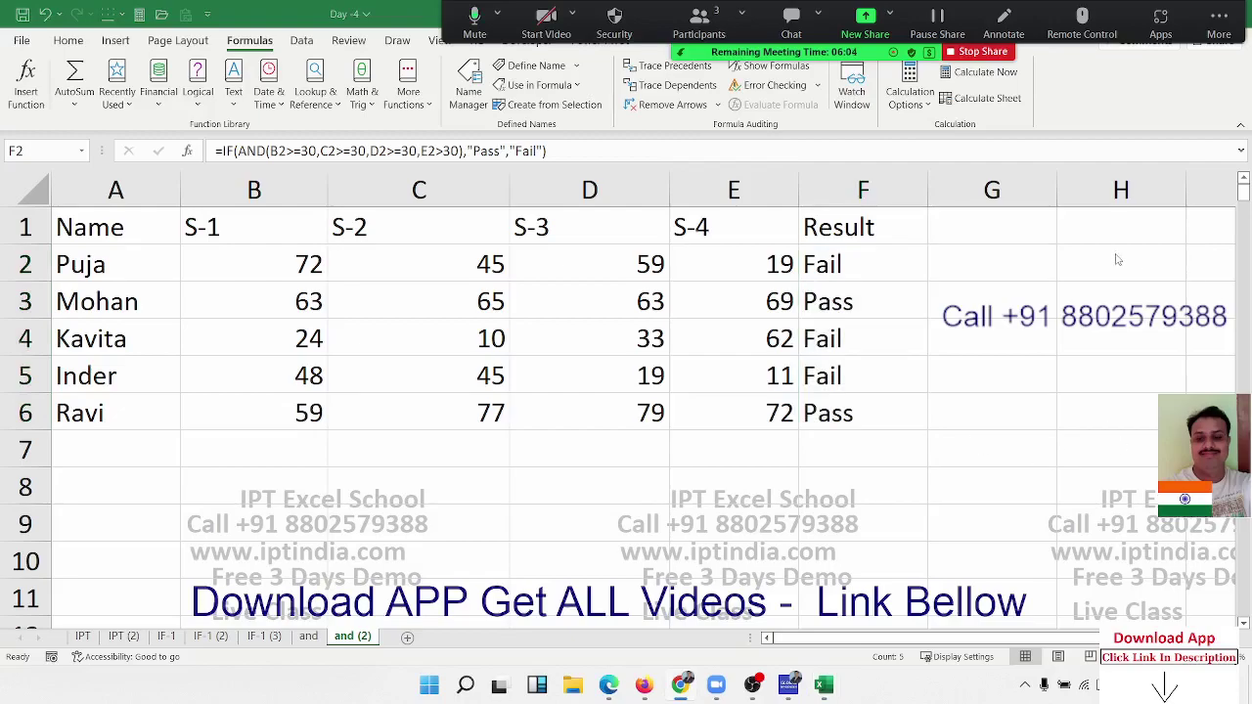
# Enter =COUNTIF(B2:E2,">30") in G2, which returns 3
pyautogui.click(1027, 260)
pyautogui.write('=c')
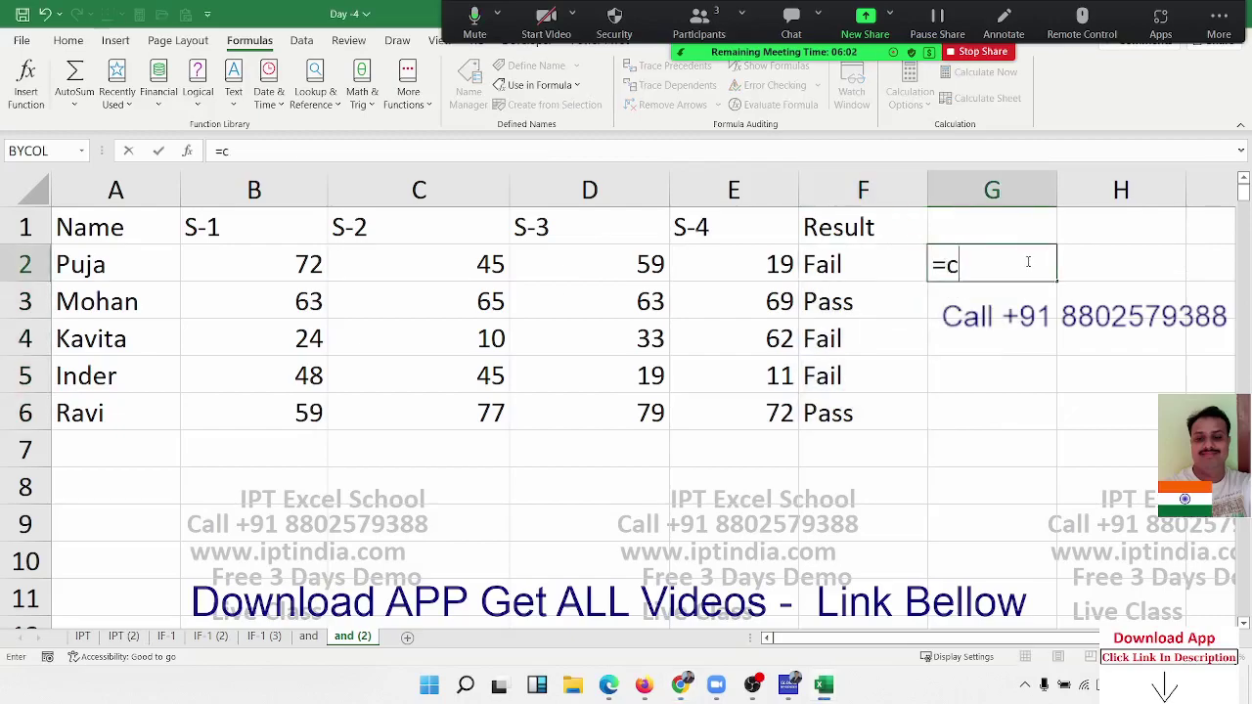
pyautogui.write('ou')
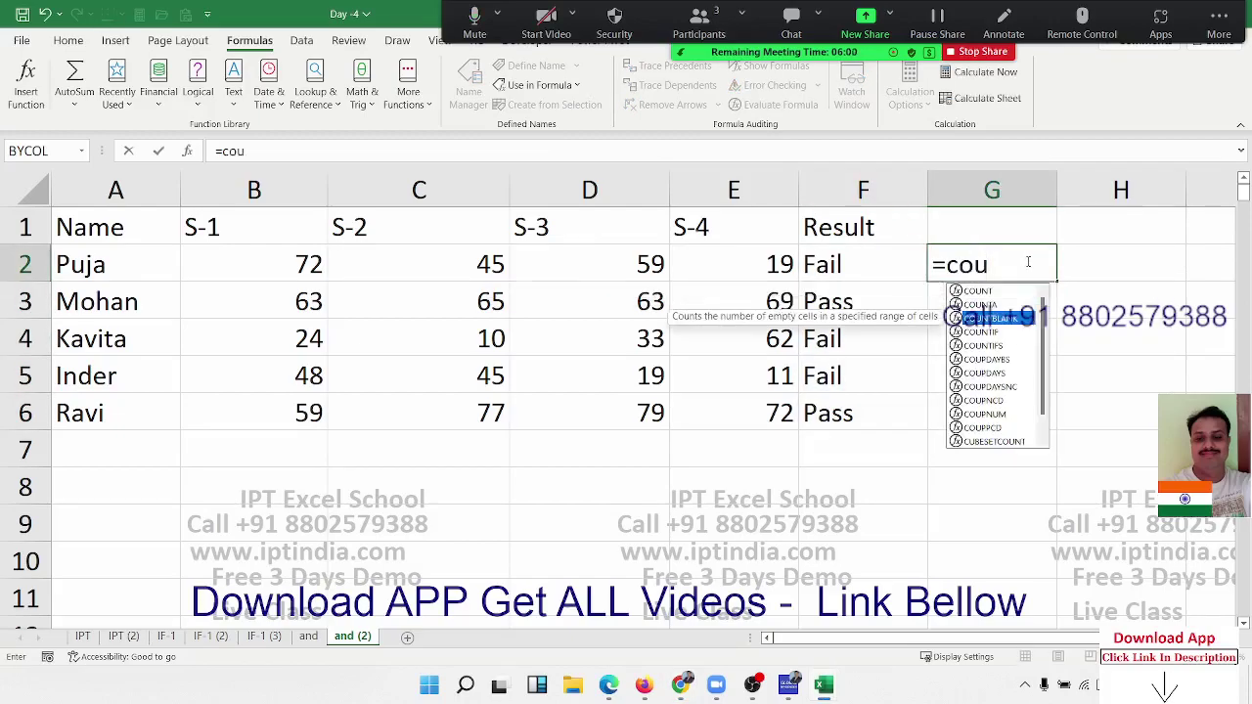
pyautogui.press('Down')
pyautogui.press('Down')
pyautogui.press('Tab')
pyautogui.press('Left')
pyautogui.press('Left')
pyautogui.press('Left')
pyautogui.press('Left')
pyautogui.press('Left')
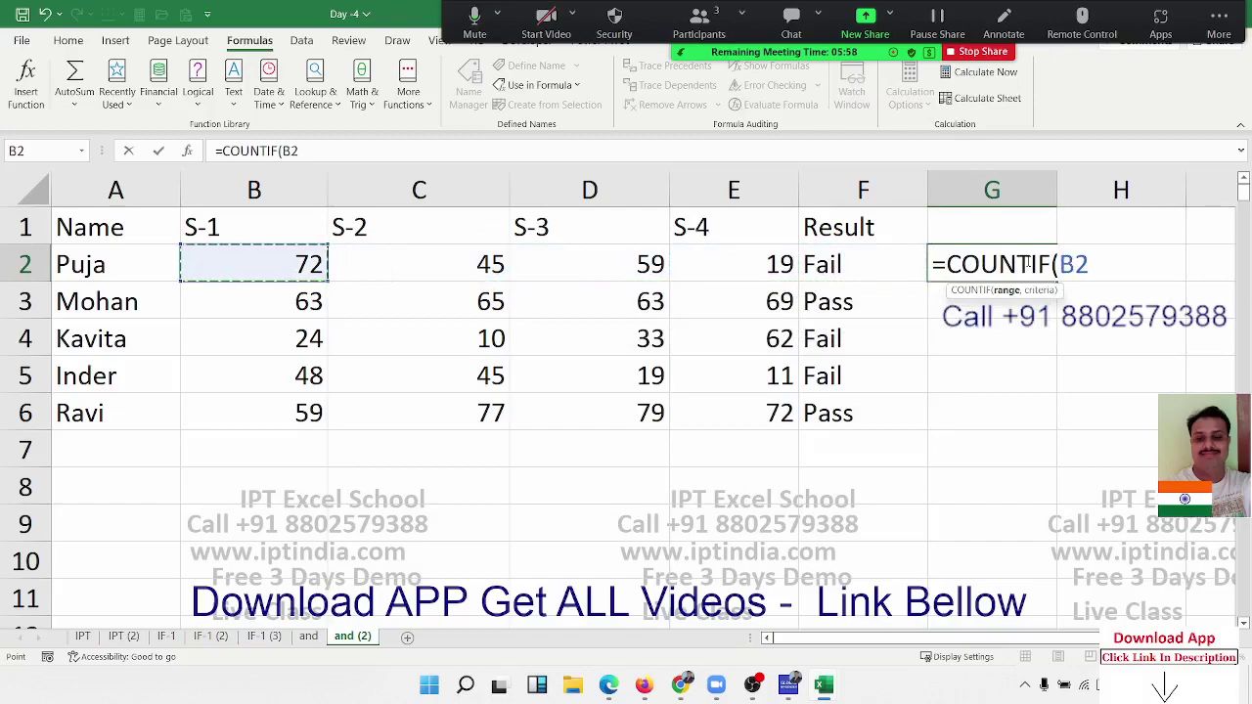
pyautogui.hotkey('shift', 'Right')
pyautogui.hotkey('shift', 'Right')
pyautogui.hotkey('shift', 'Right')
pyautogui.hotkey('shift', 'Right')
pyautogui.hotkey('shift', 'Left')
pyautogui.write(',')
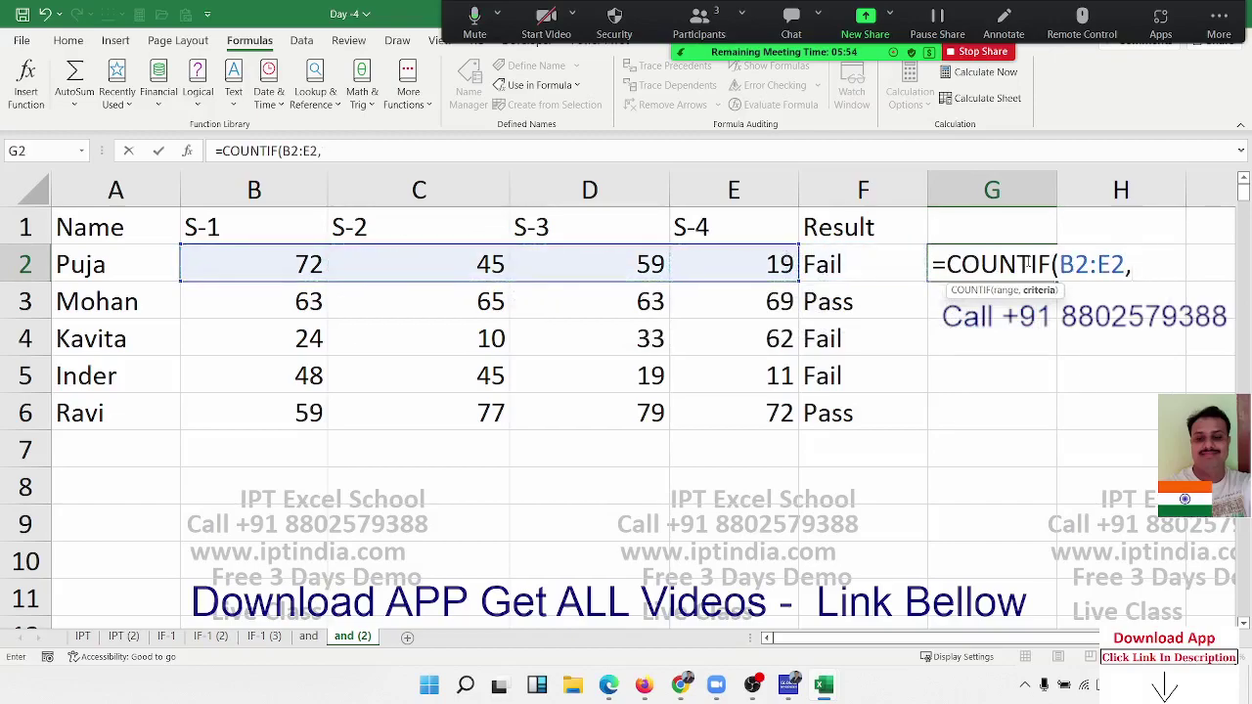
pyautogui.write('"')
pyautogui.write('>30')
pyautogui.write('"')
pyautogui.press('Return')
pyautogui.click(1027, 262)
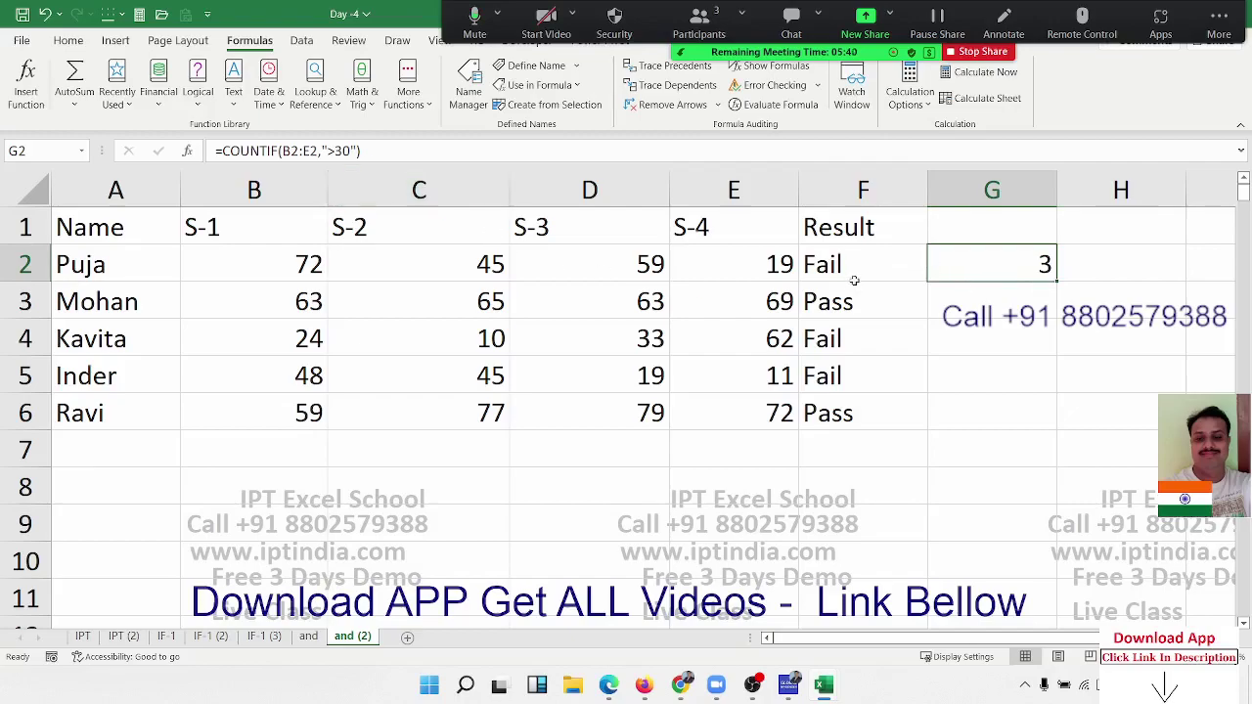
# Review the COUNTIF formula in G2 and select the four marks in row 2
pyautogui.doubleClick(964, 262)
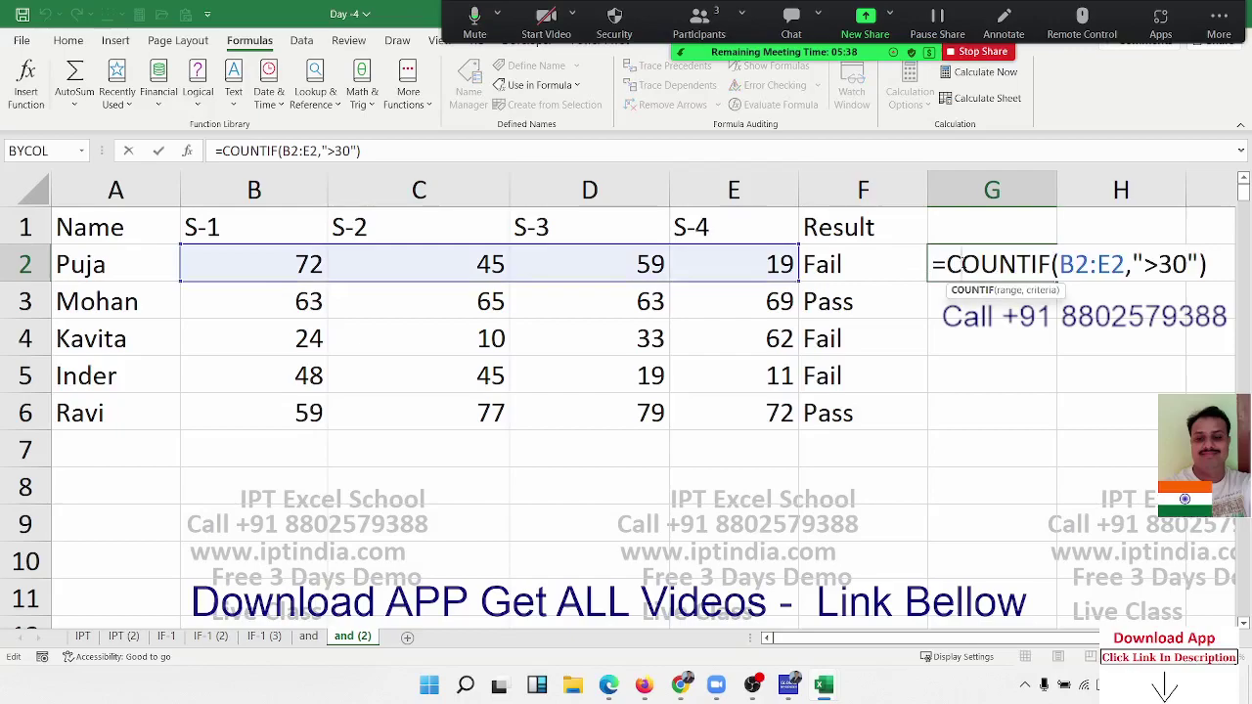
pyautogui.press('Escape')
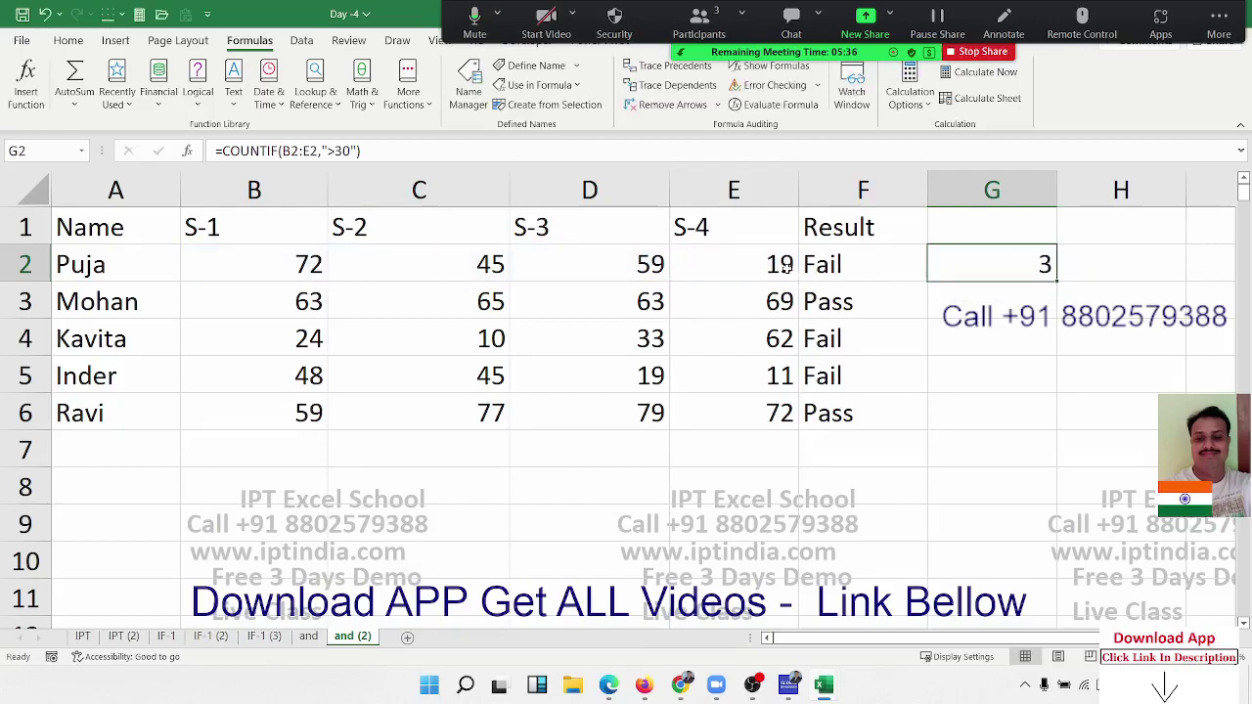
pyautogui.moveTo(788, 266); pyautogui.dragTo(347, 250)
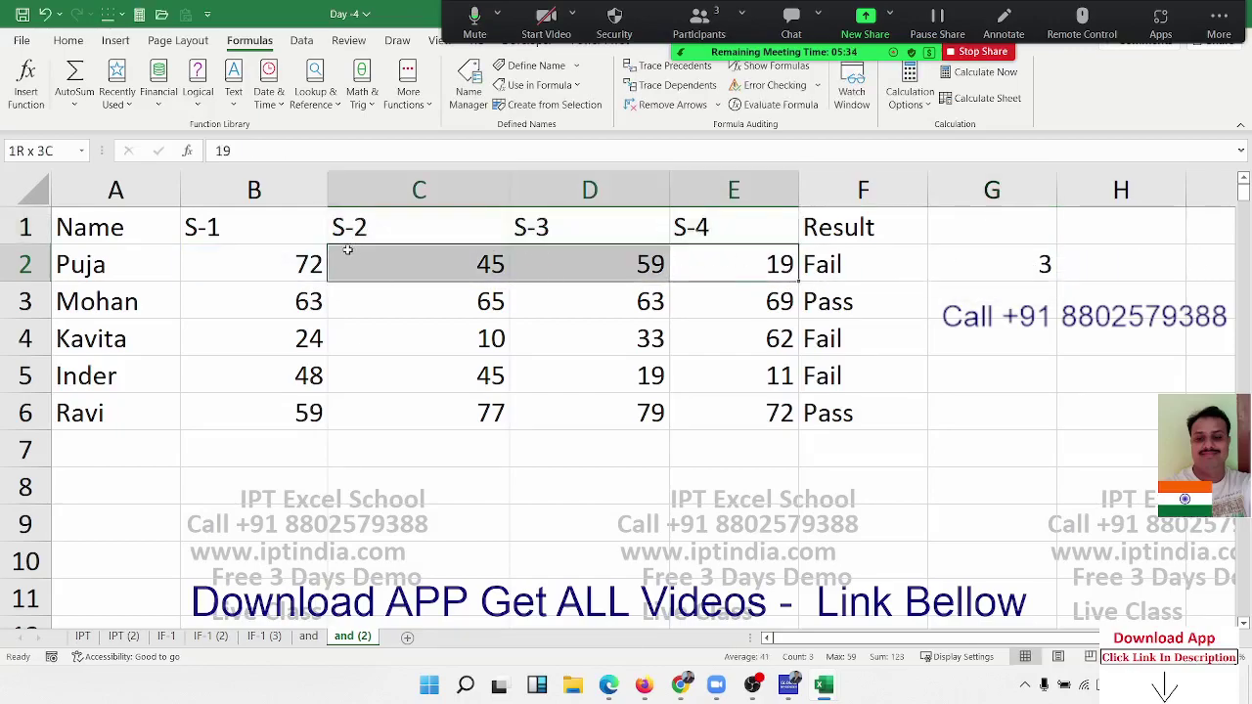
pyautogui.moveTo(334, 262); pyautogui.dragTo(313, 271)
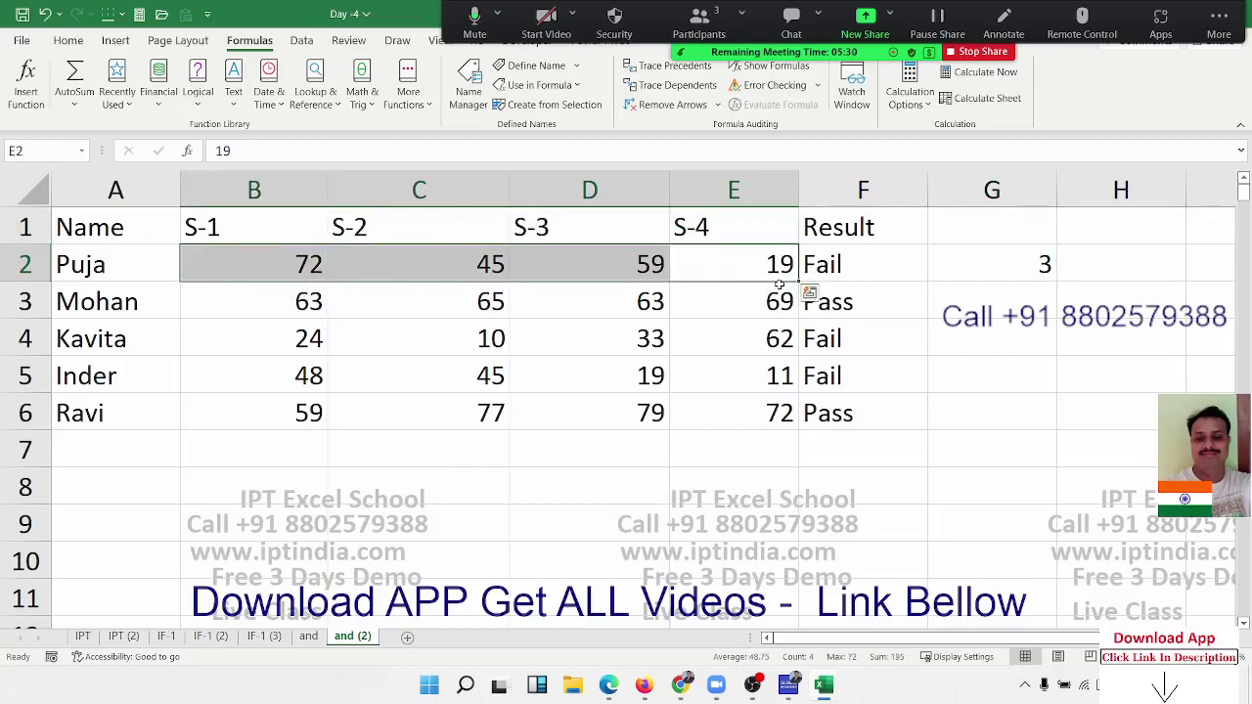
# Review the IF(AND) conditions in F2, then duplicate the 'and (2)' sheet as 'and (3)'
pyautogui.doubleClick(817, 274)
pyautogui.click(935, 270)
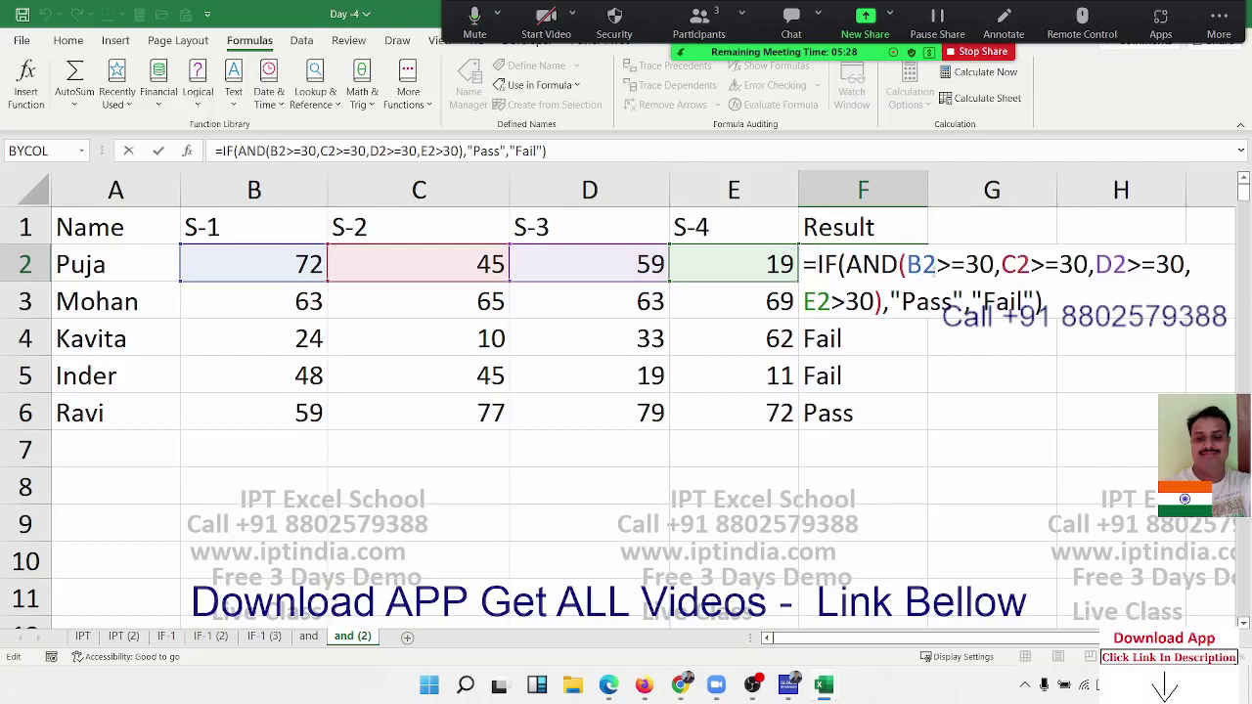
pyautogui.click(1091, 266)
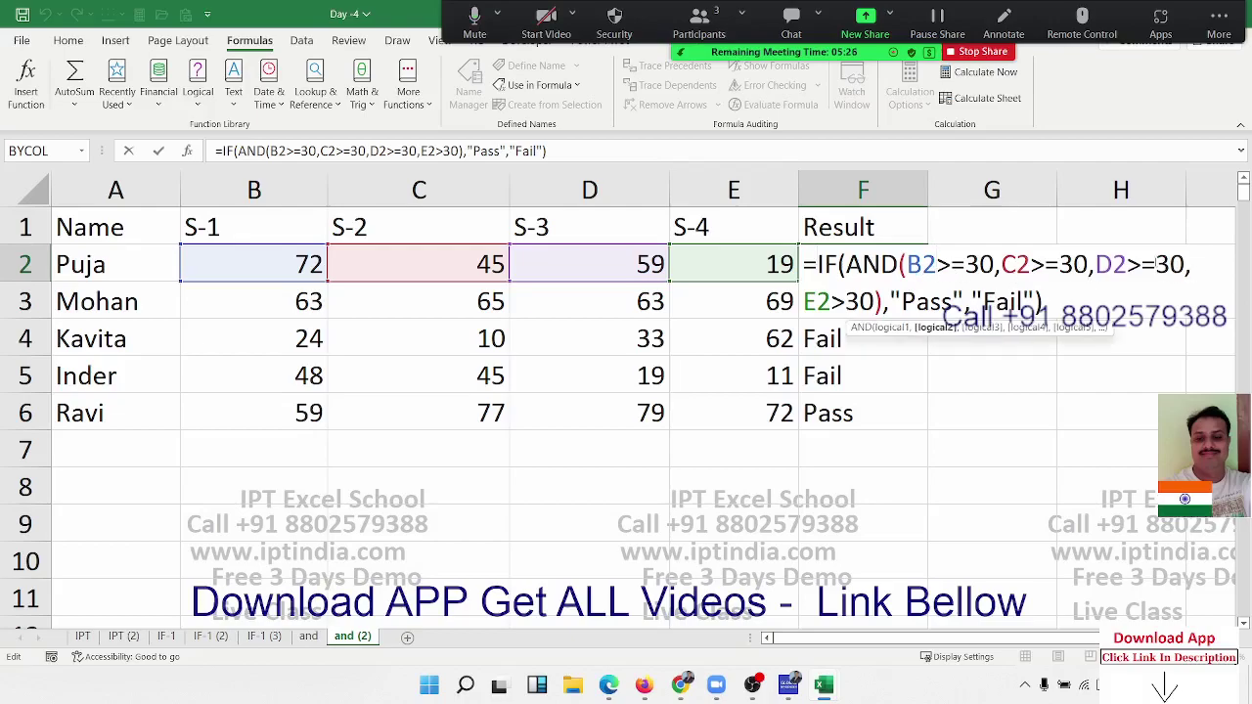
pyautogui.click(818, 301)
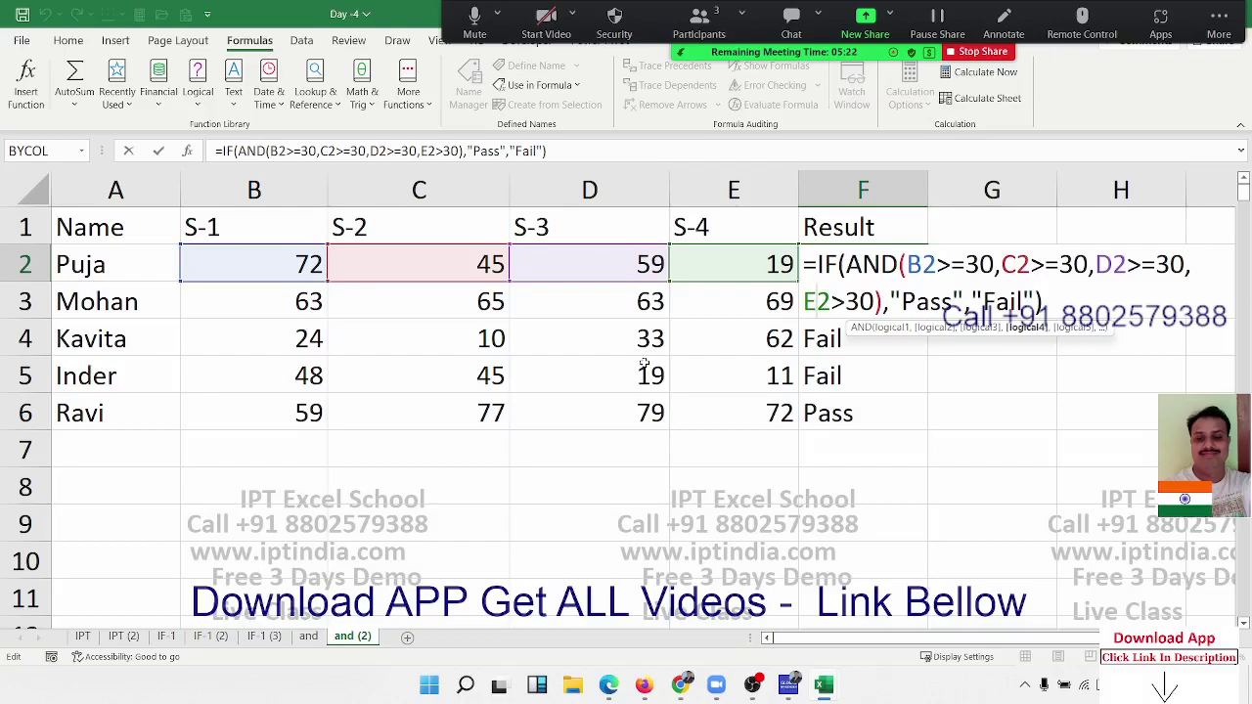
pyautogui.hotkey('ctrl', 'Return')
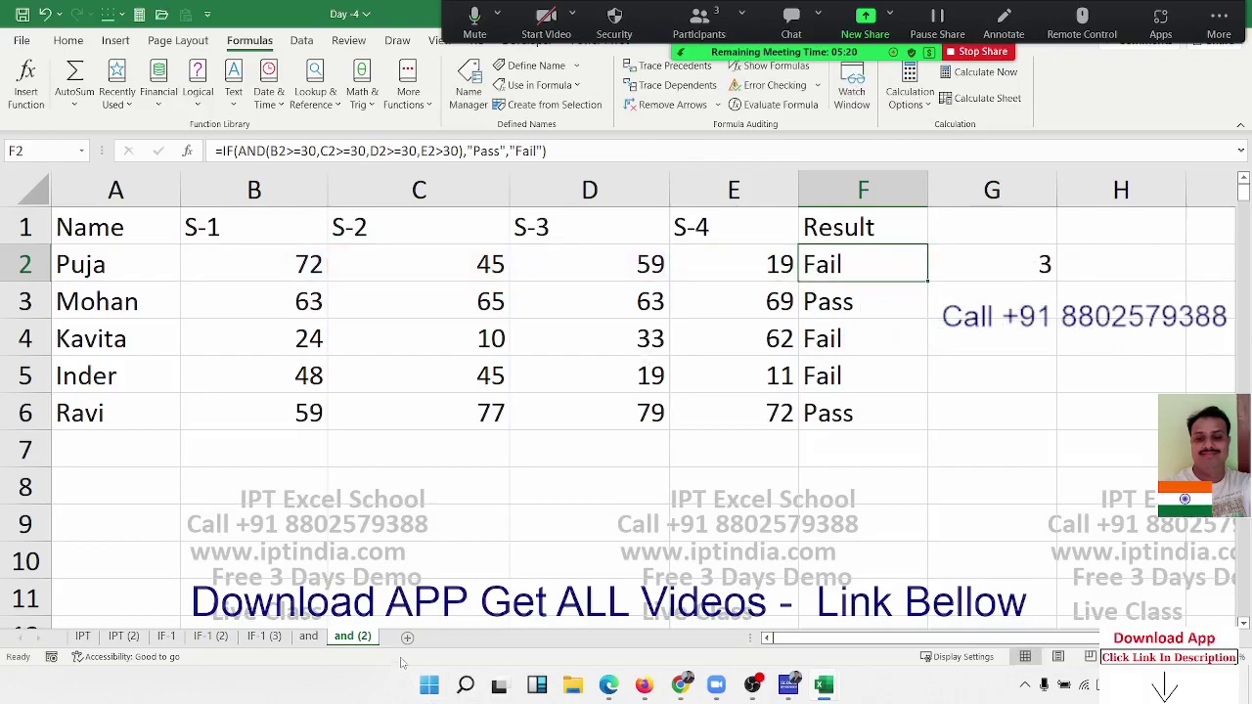
pyautogui.keyDown('ctrl'); pyautogui.moveTo(356, 642); pyautogui.dragTo(394, 643); pyautogui.keyUp('ctrl')
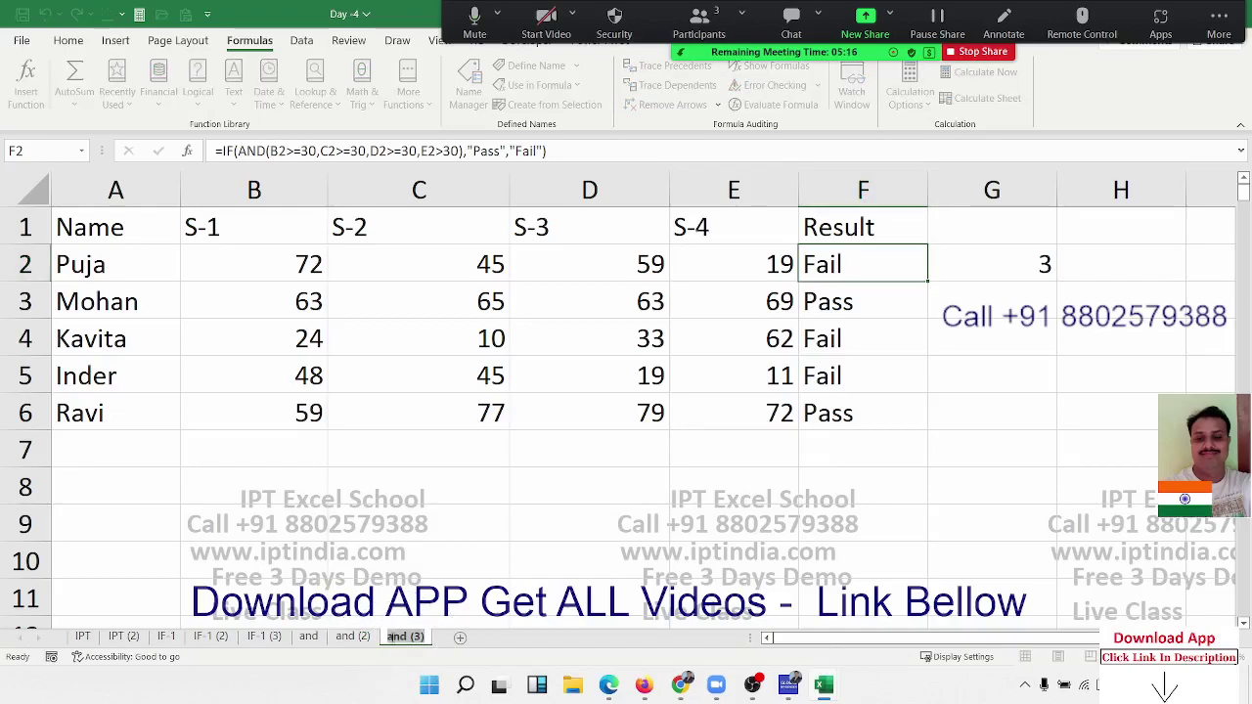
# Rename the copied sheet to 'or' and clear everything in columns A through G
pyautogui.doubleClick(396, 639)
pyautogui.write('ar')
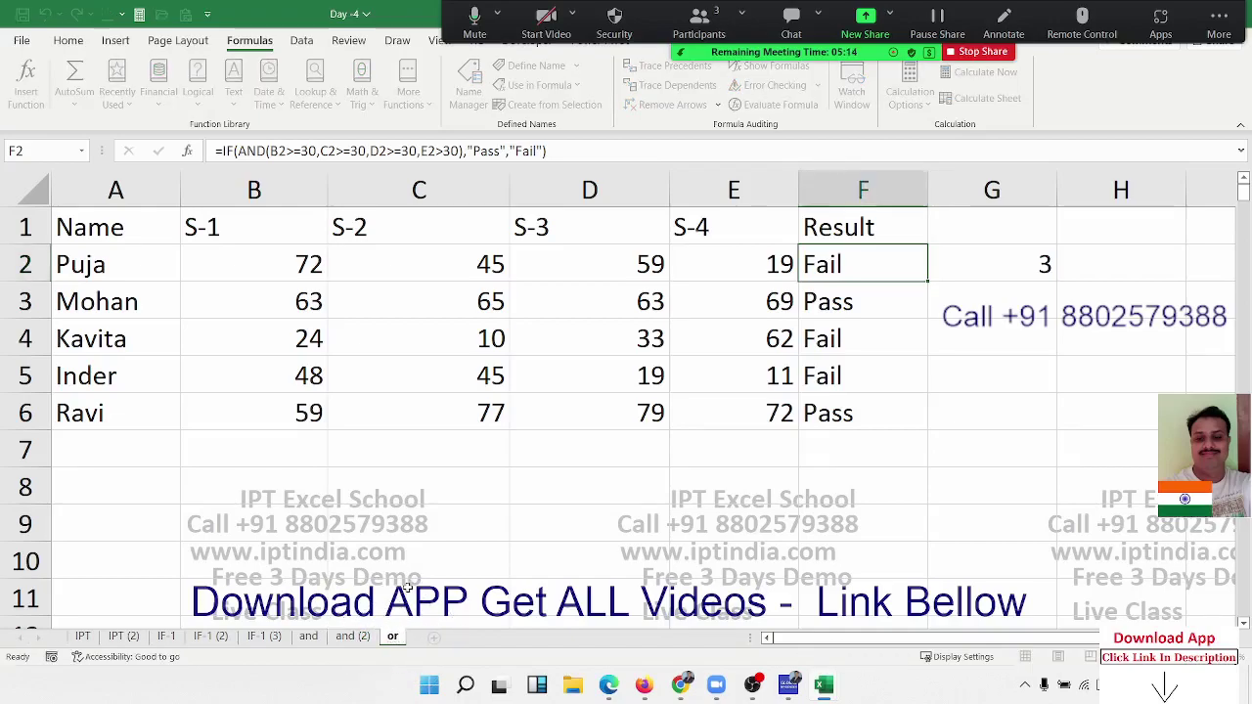
pyautogui.click(409, 590)
pyautogui.moveTo(115, 190); pyautogui.dragTo(1013, 311)
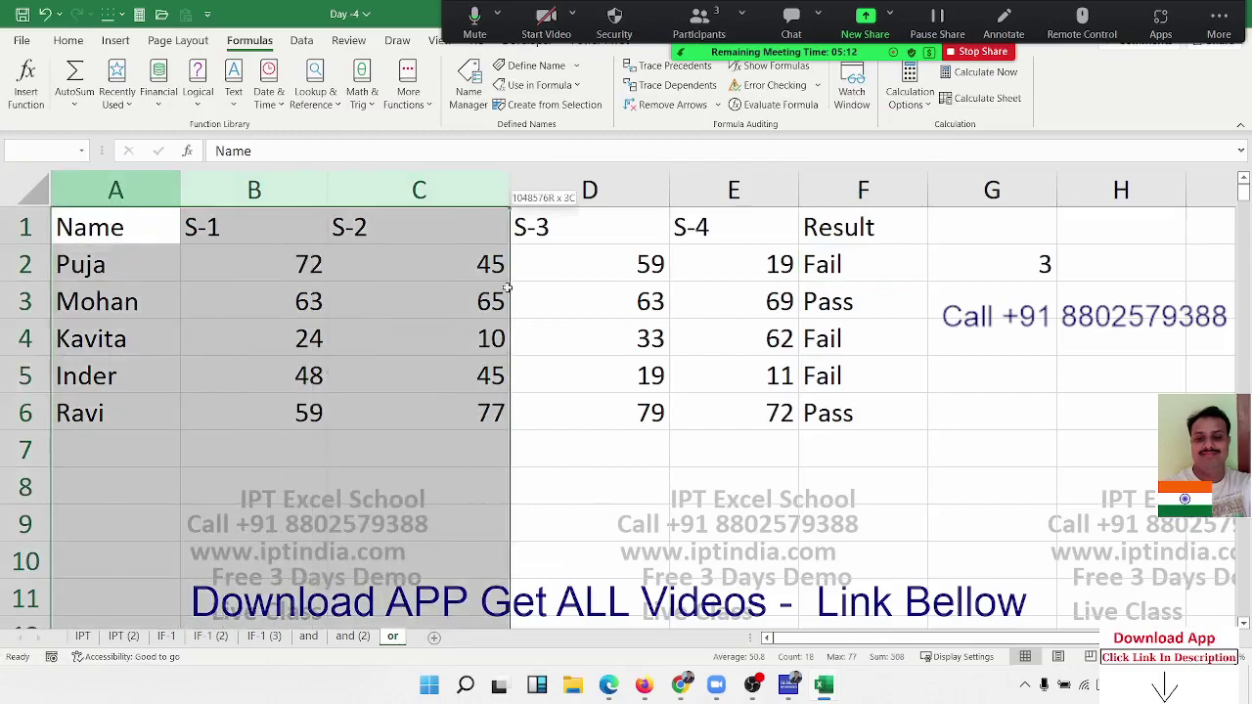
pyautogui.press('Delete')
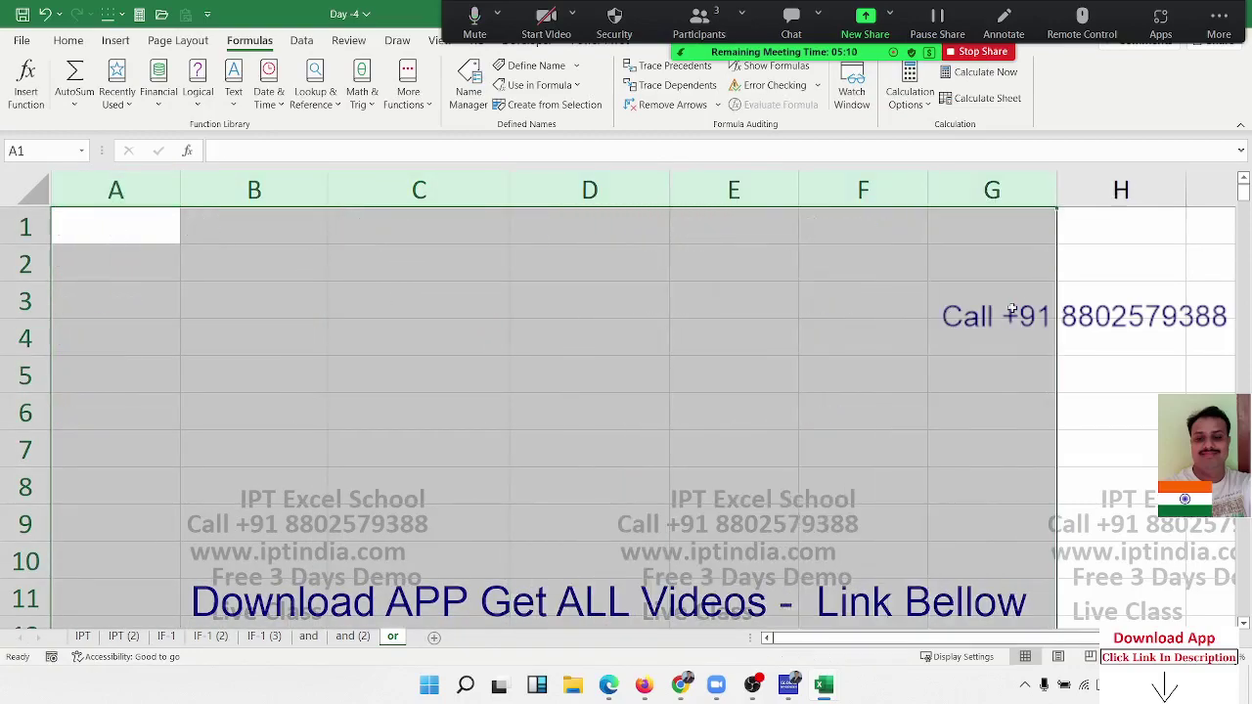
# Head A1 with Day and fill weekday names from Sat down to A10
pyautogui.hotkey('ctrl', 'Home')
pyautogui.write('W')
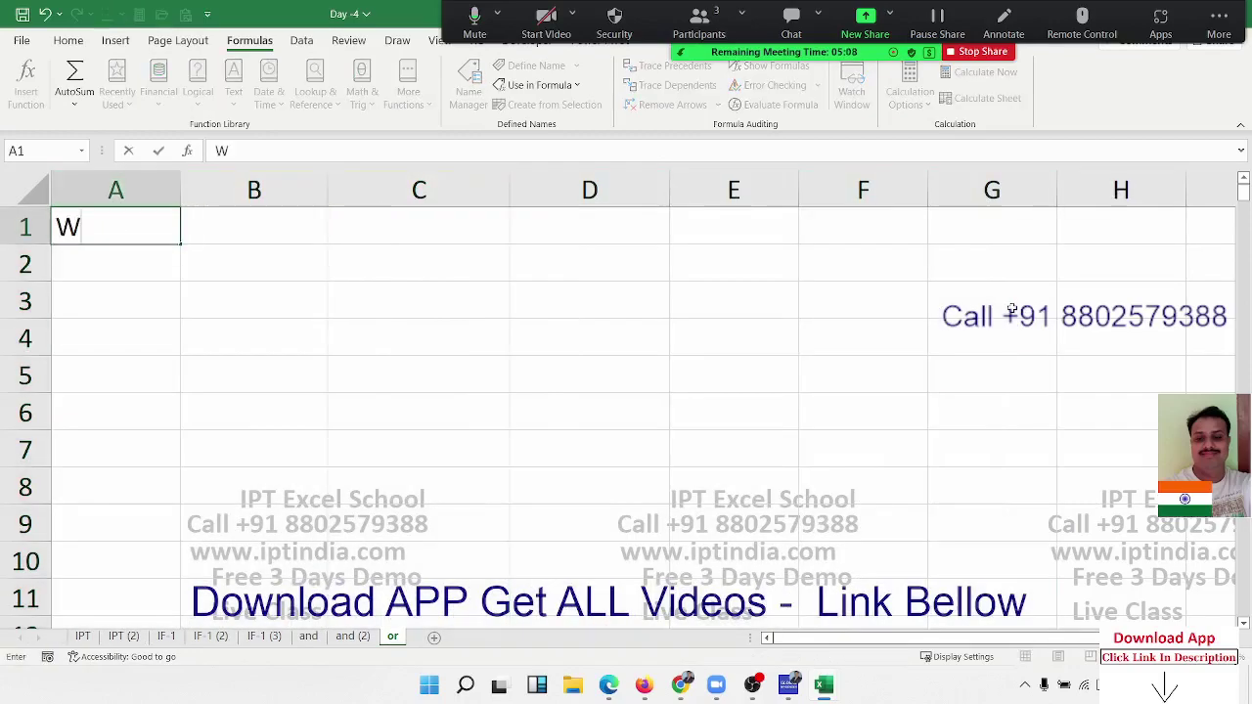
pyautogui.press('BackSpace')
pyautogui.write('Daus')
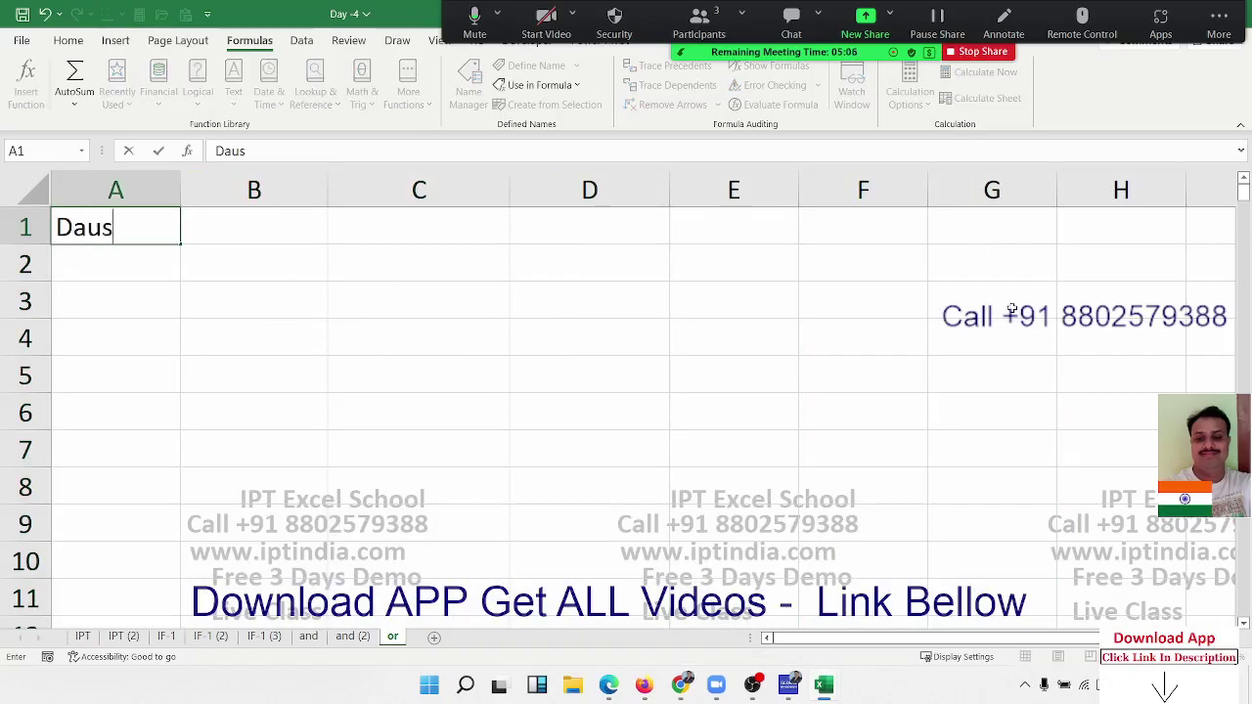
pyautogui.press('BackSpace')
pyautogui.press('BackSpace')
pyautogui.write('y')
pyautogui.press('Return')
pyautogui.write('Sat')
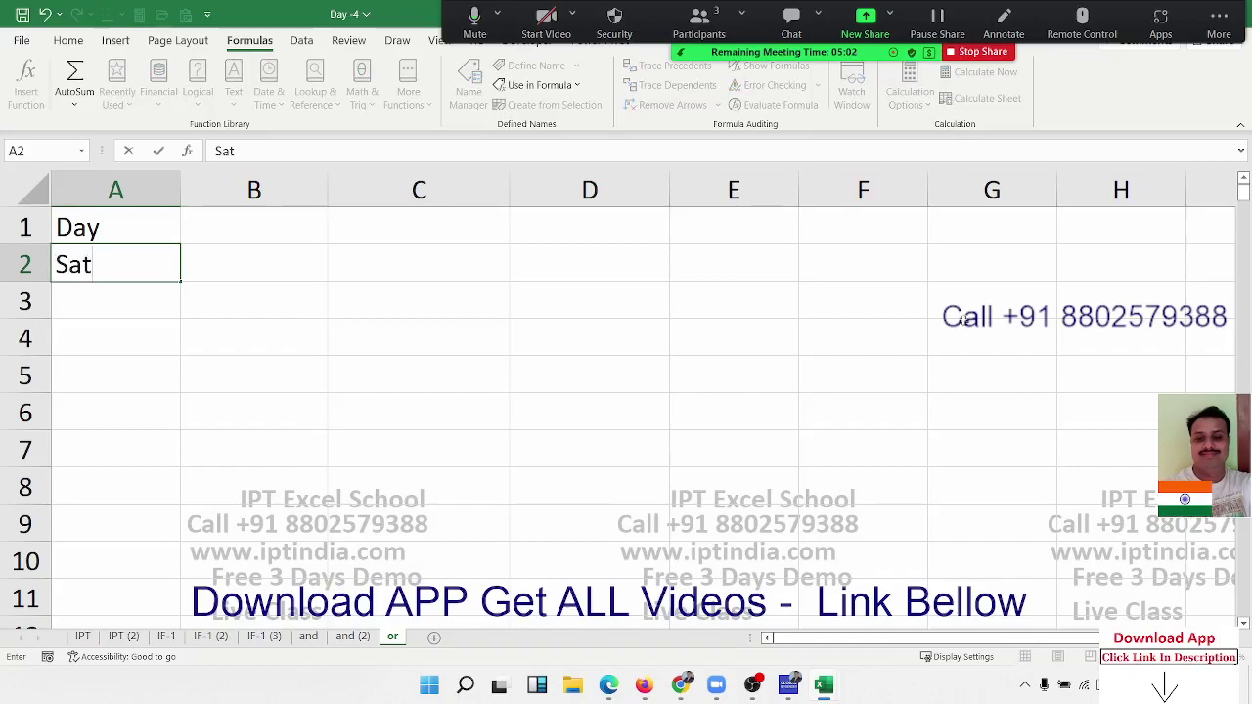
pyautogui.click(59, 376)
pyautogui.click(153, 280)
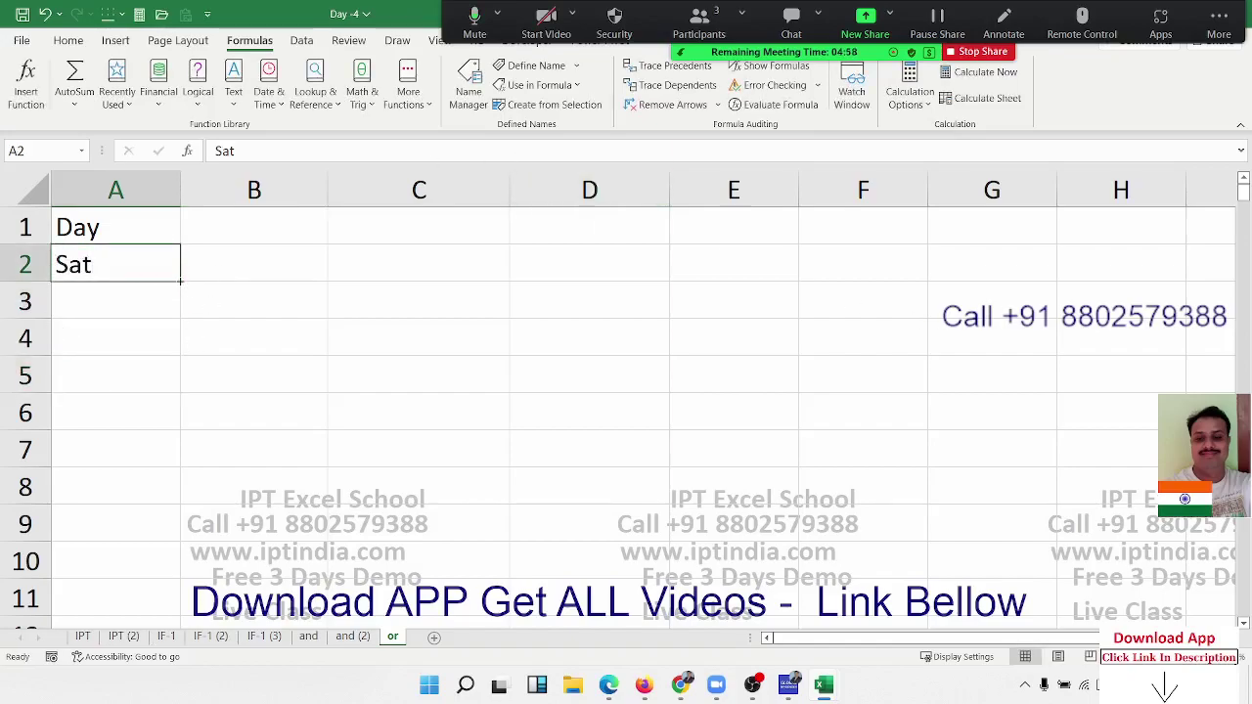
pyautogui.moveTo(180, 282); pyautogui.dragTo(132, 582)
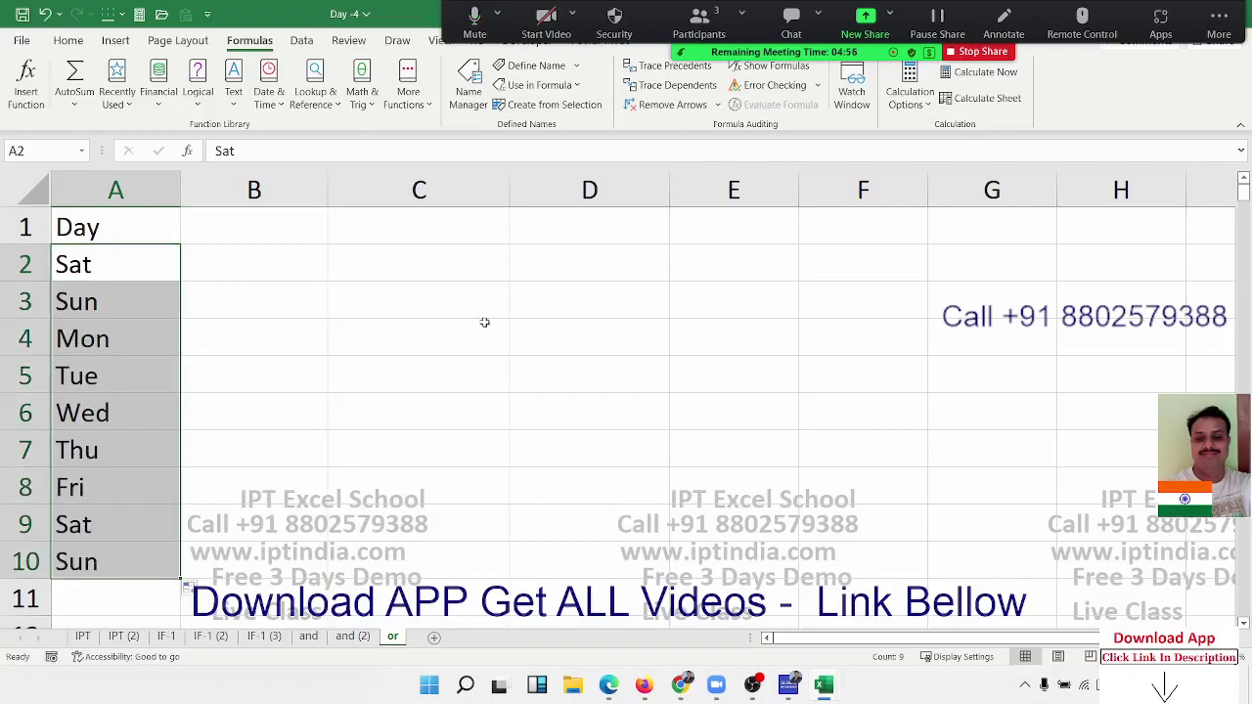
pyautogui.click(423, 249)
# Build a lookup in C2:D3 pairing SAT-SUN with Off and Mon - Fri with open
pyautogui.write('SA')
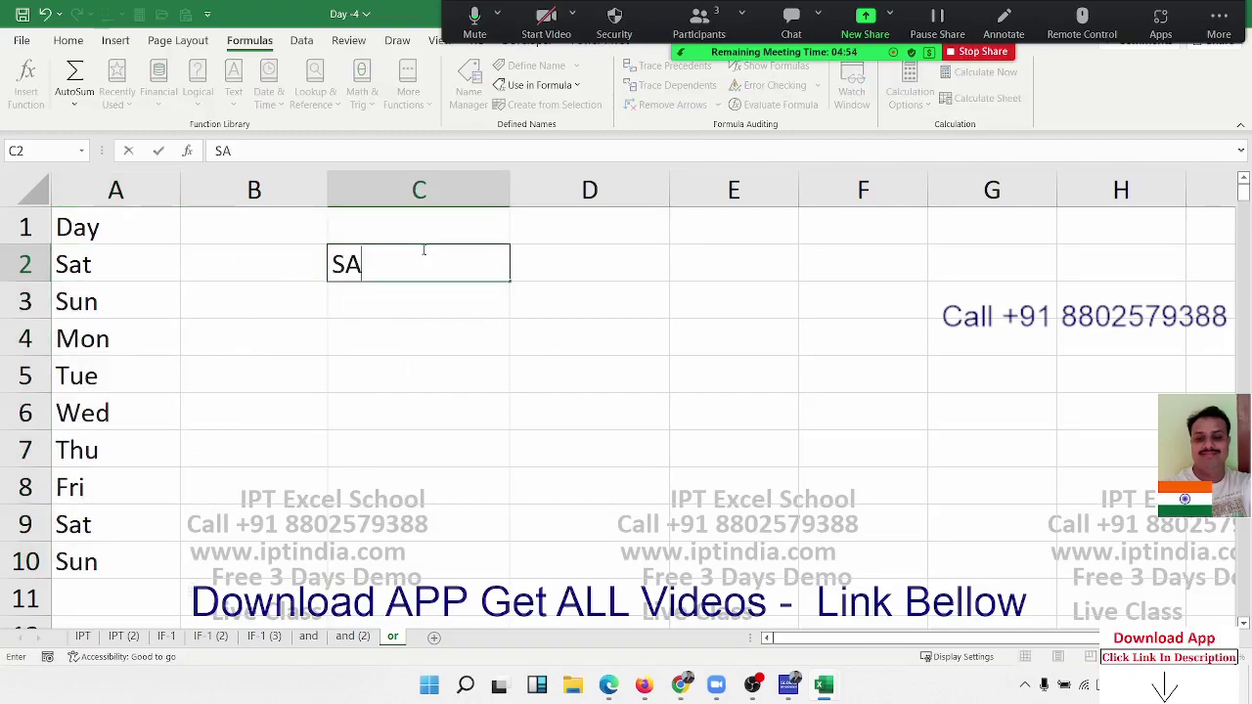
pyautogui.write('T-')
pyautogui.write('SUN')
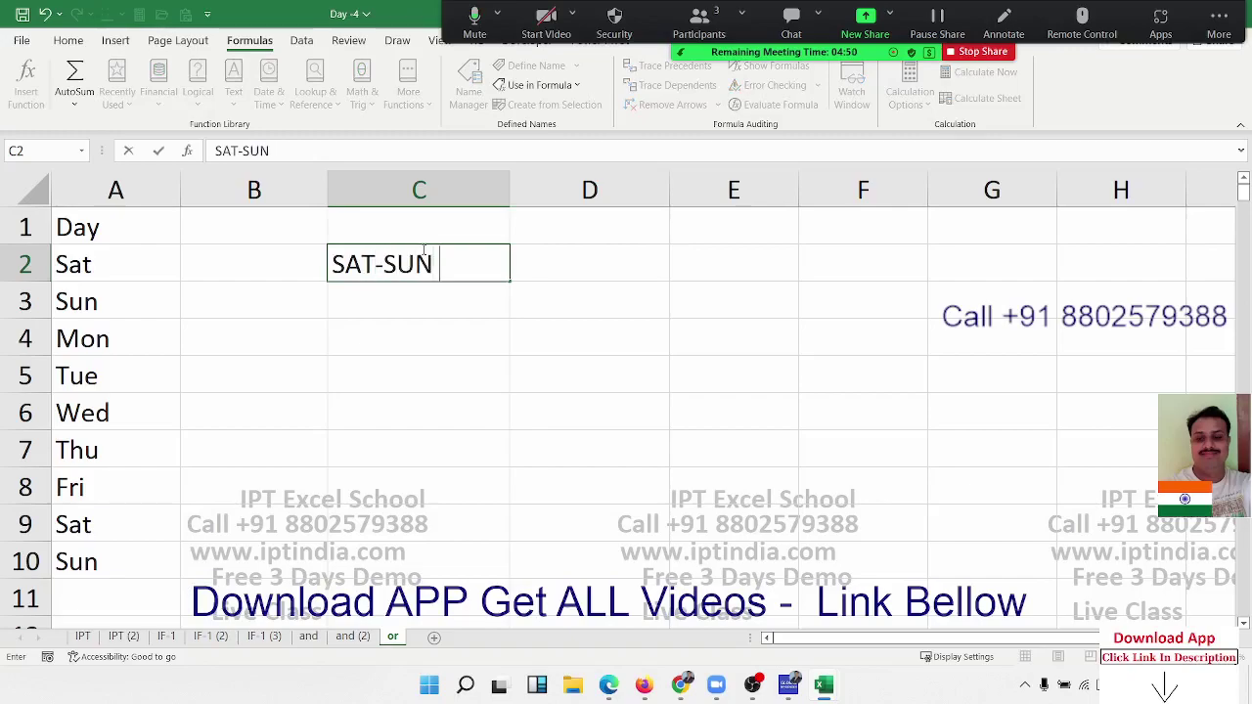
pyautogui.press('Return')
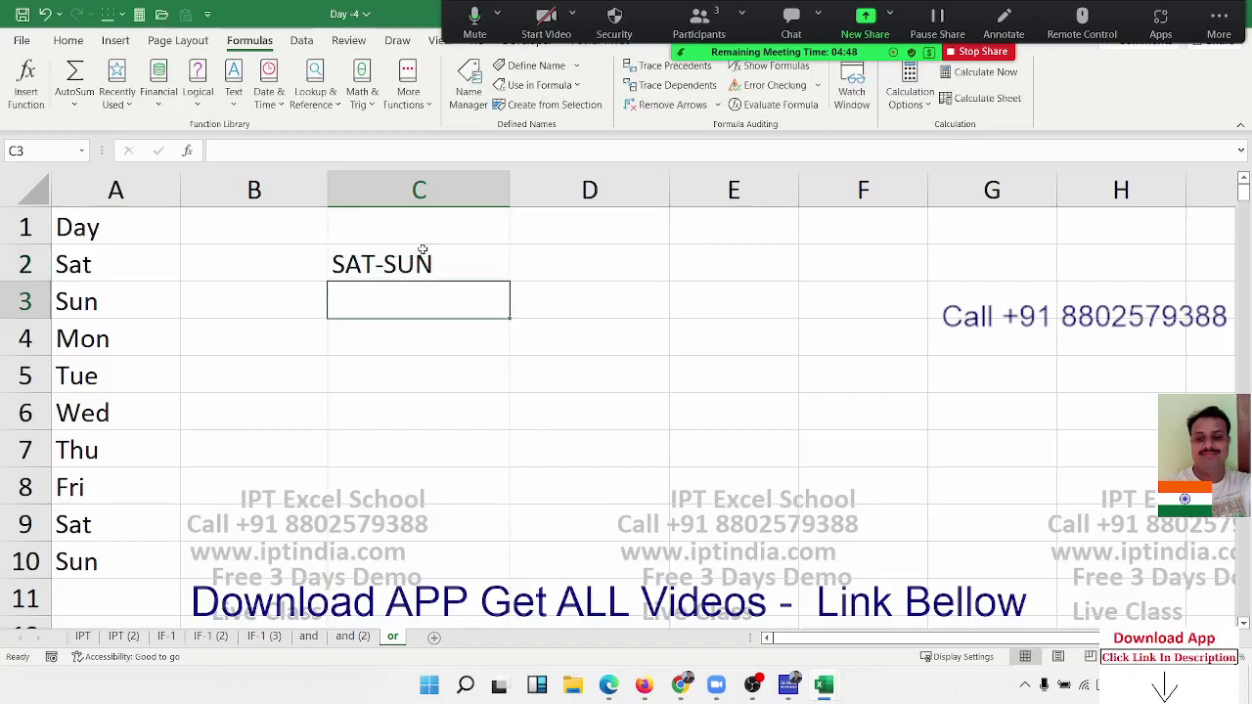
pyautogui.press('Up')
pyautogui.press('Right')
pyautogui.write('Off')
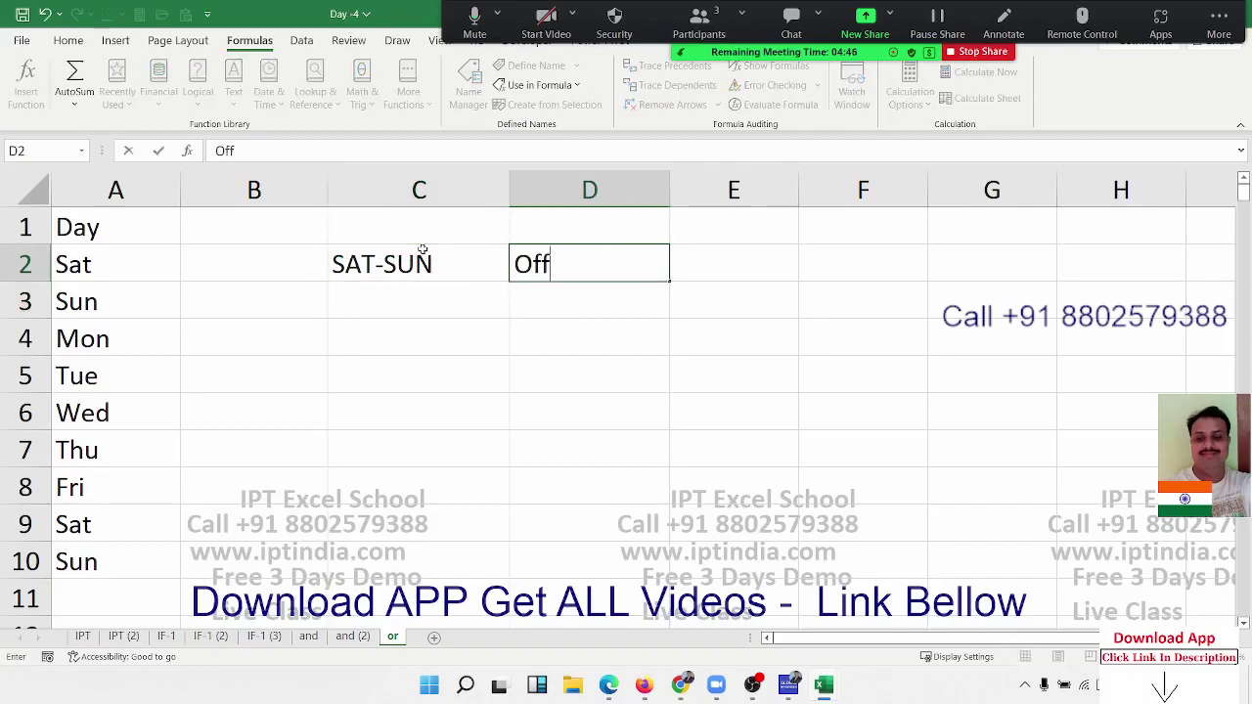
pyautogui.press('Return')
pyautogui.write('Mo')
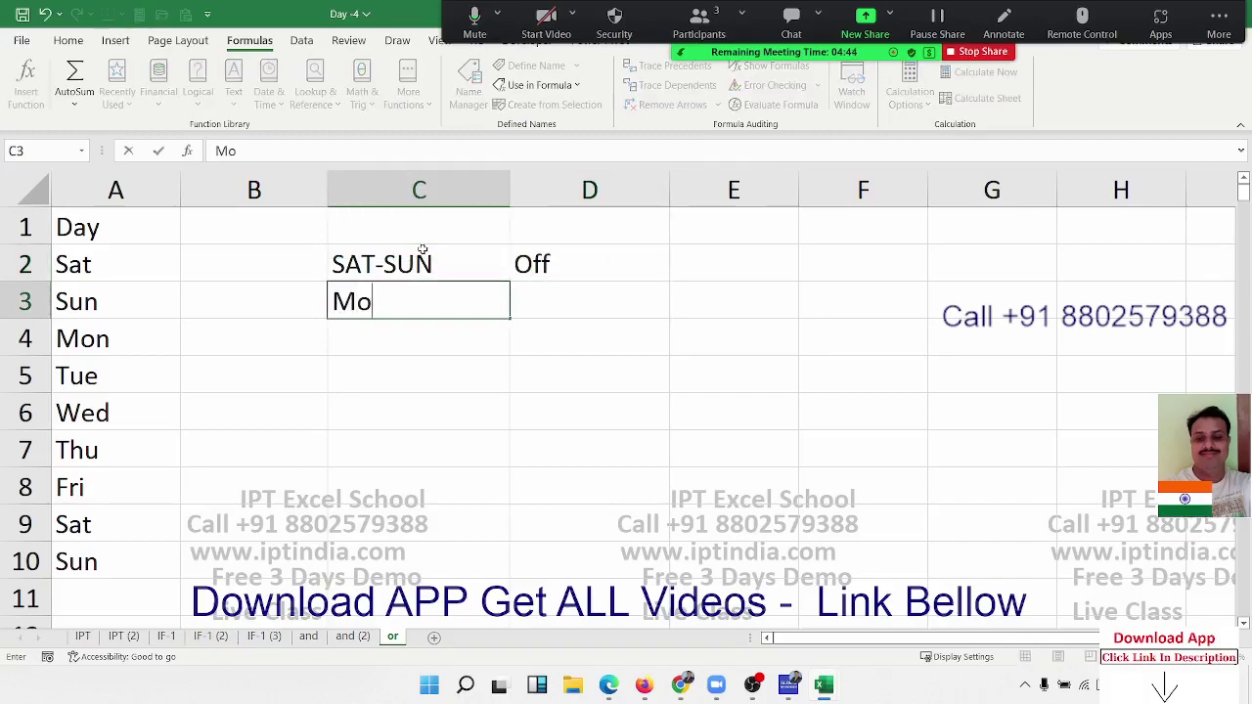
pyautogui.write('n - F')
pyautogui.write('ri')
pyautogui.press('Tab')
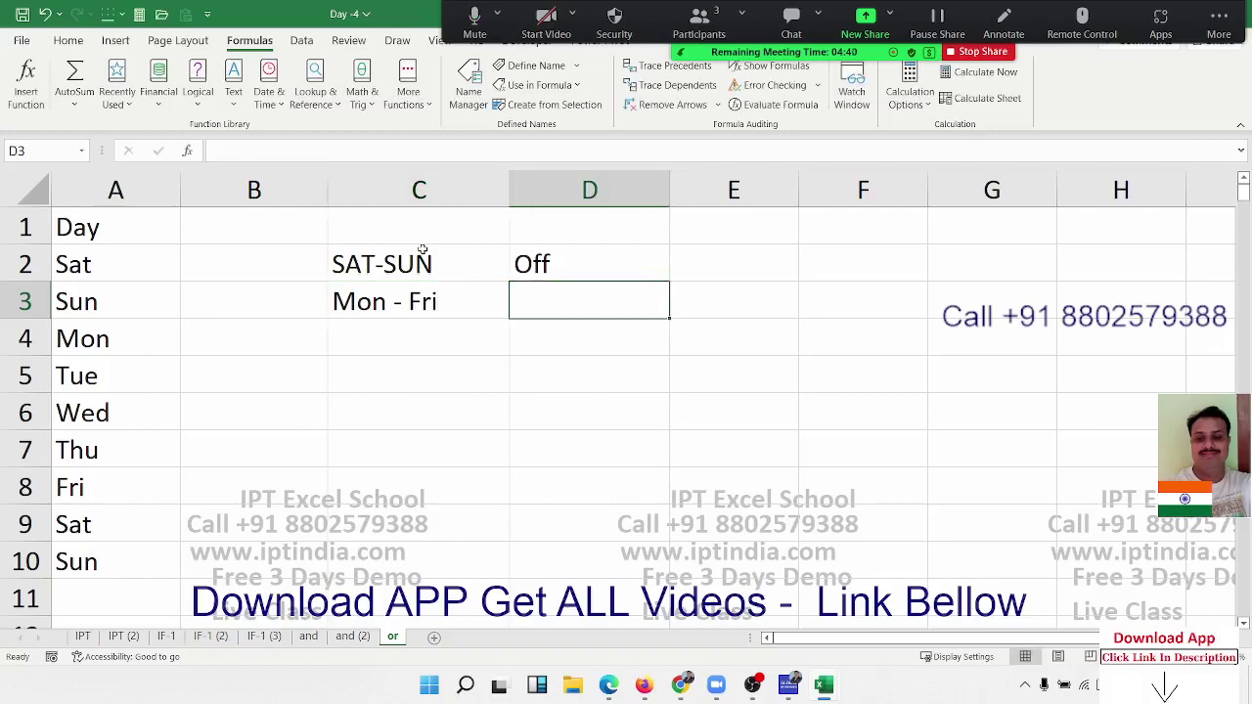
pyautogui.write('open')
pyautogui.press('Left')
pyautogui.press('Left')
# Head column B with 'st' and begin a formula in B2
pyautogui.press('Up')
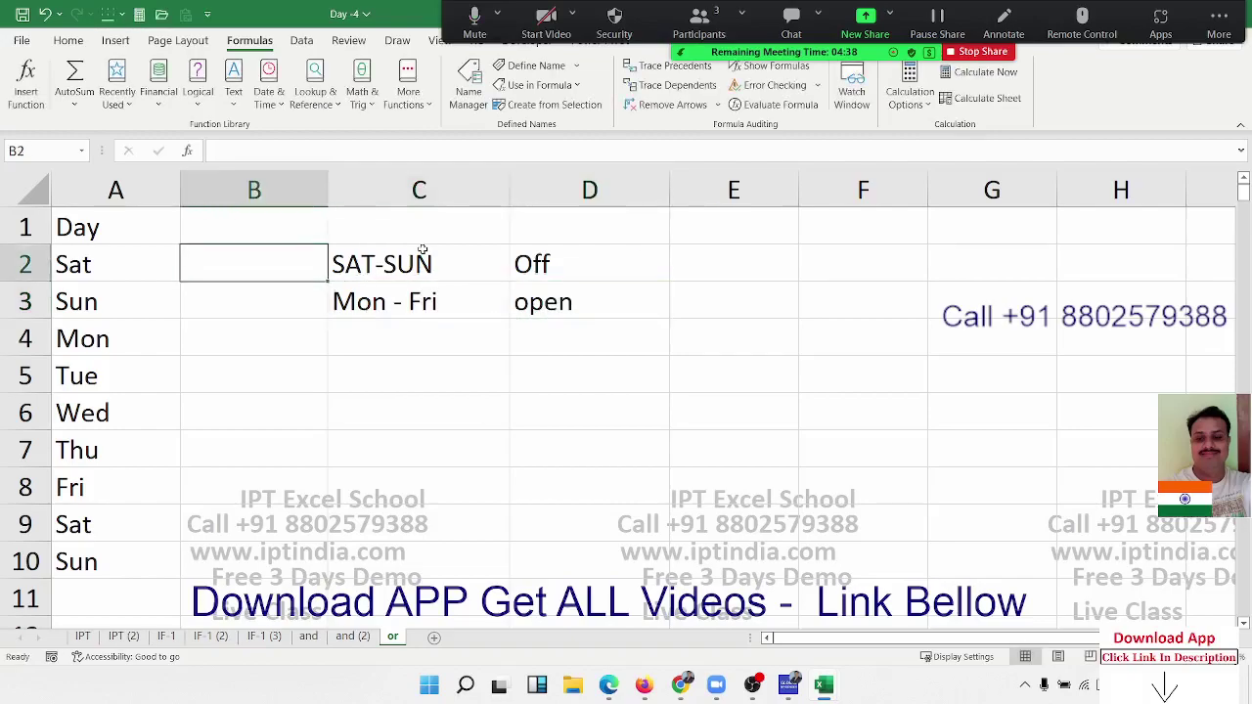
pyautogui.press('Up')
pyautogui.write('st')
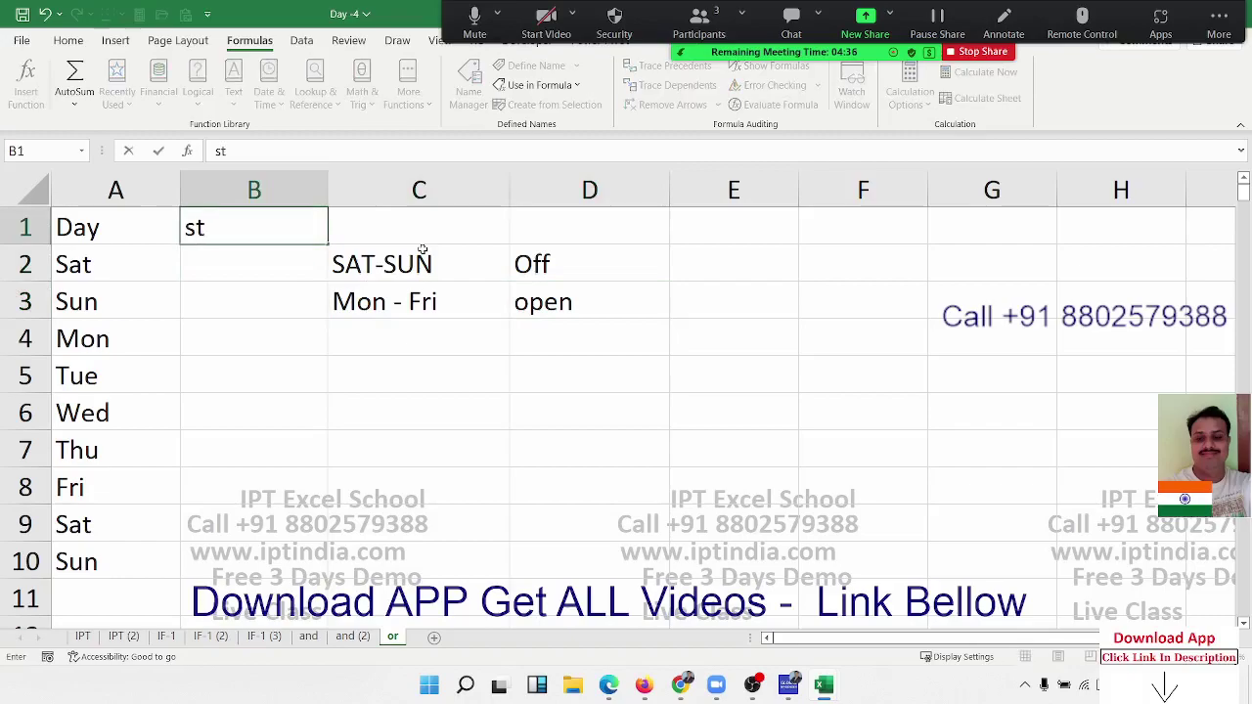
pyautogui.press('Return')
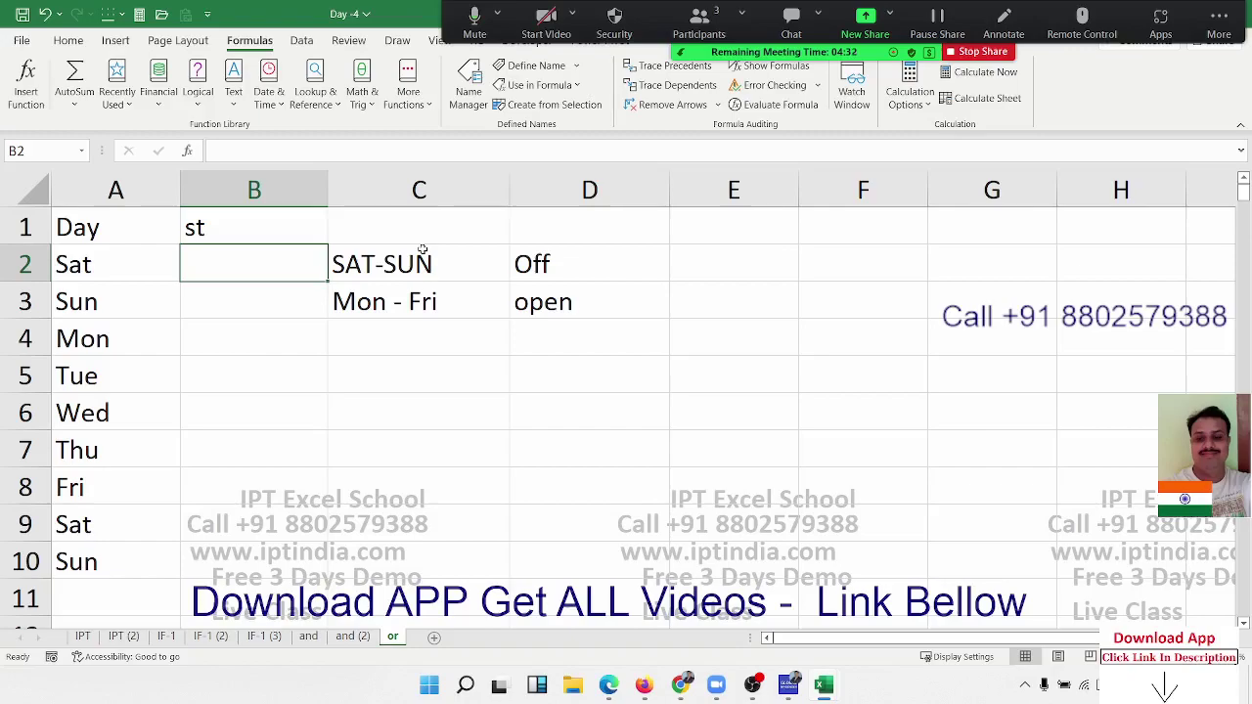
pyautogui.write('=')
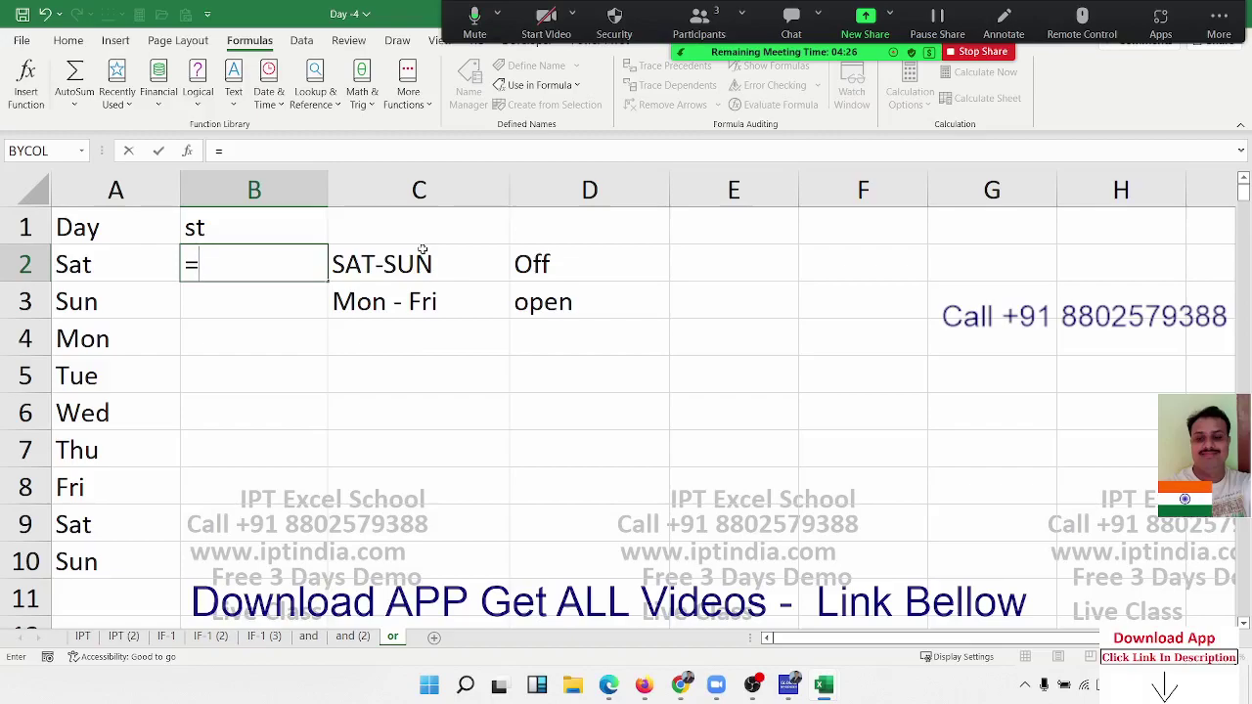
# Enter =OR(A2="Sat",A2="sun") in B2, recovering from an incomplete-formula error
pyautogui.write('or')
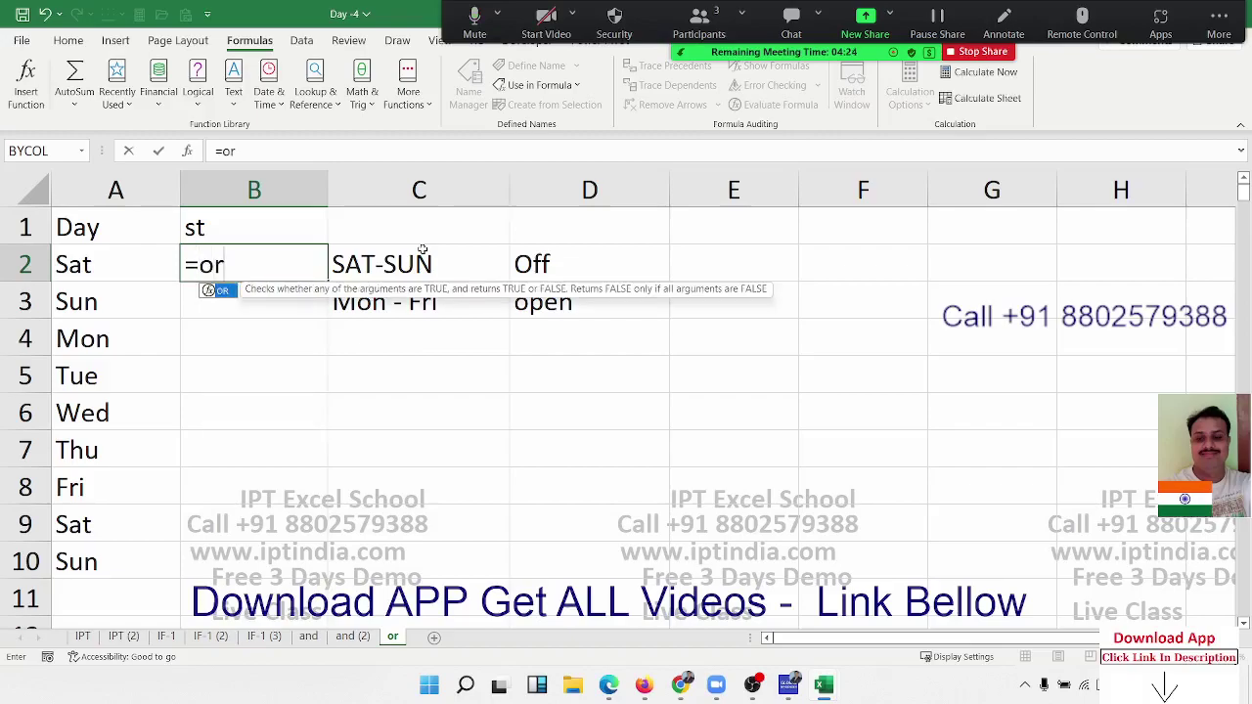
pyautogui.press('Tab')
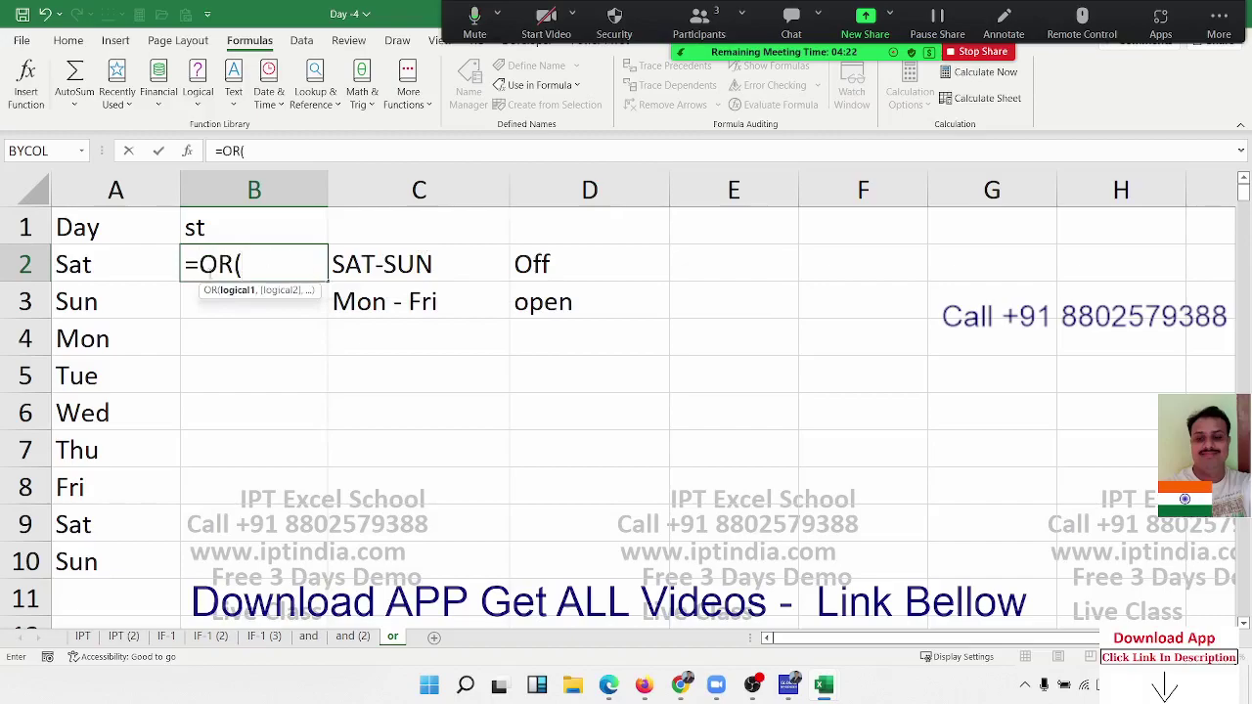
pyautogui.click(144, 263)
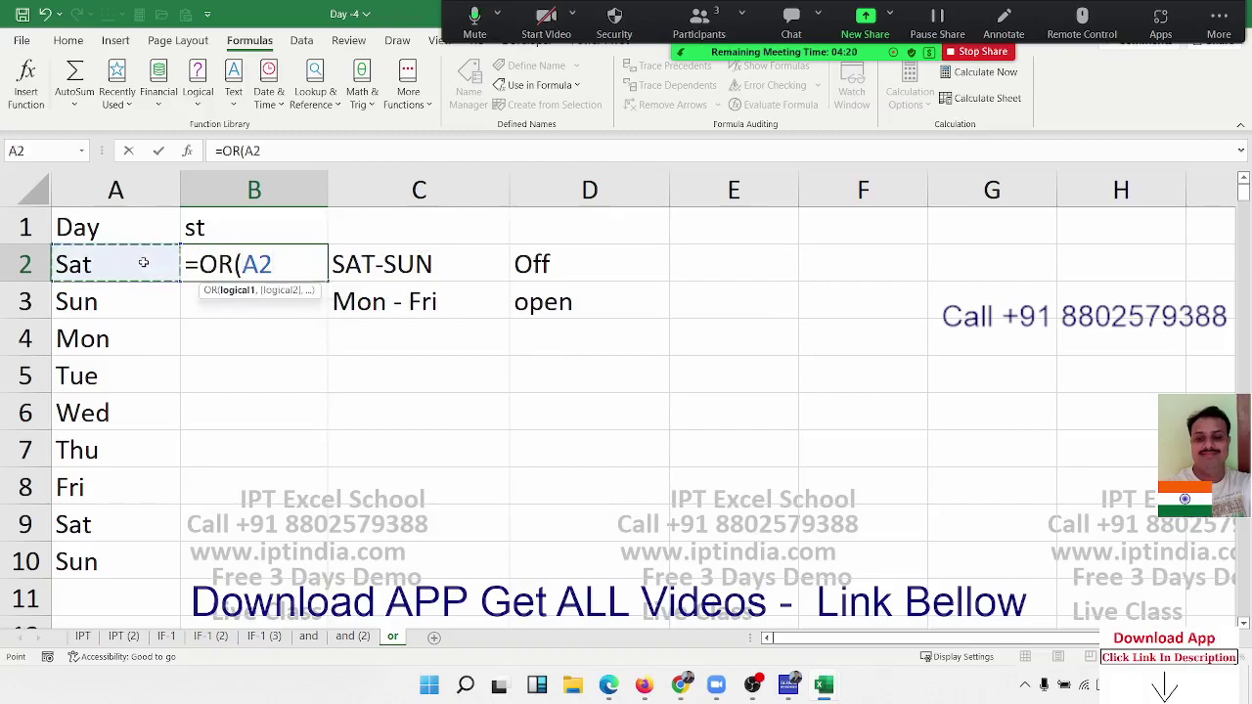
pyautogui.write('="')
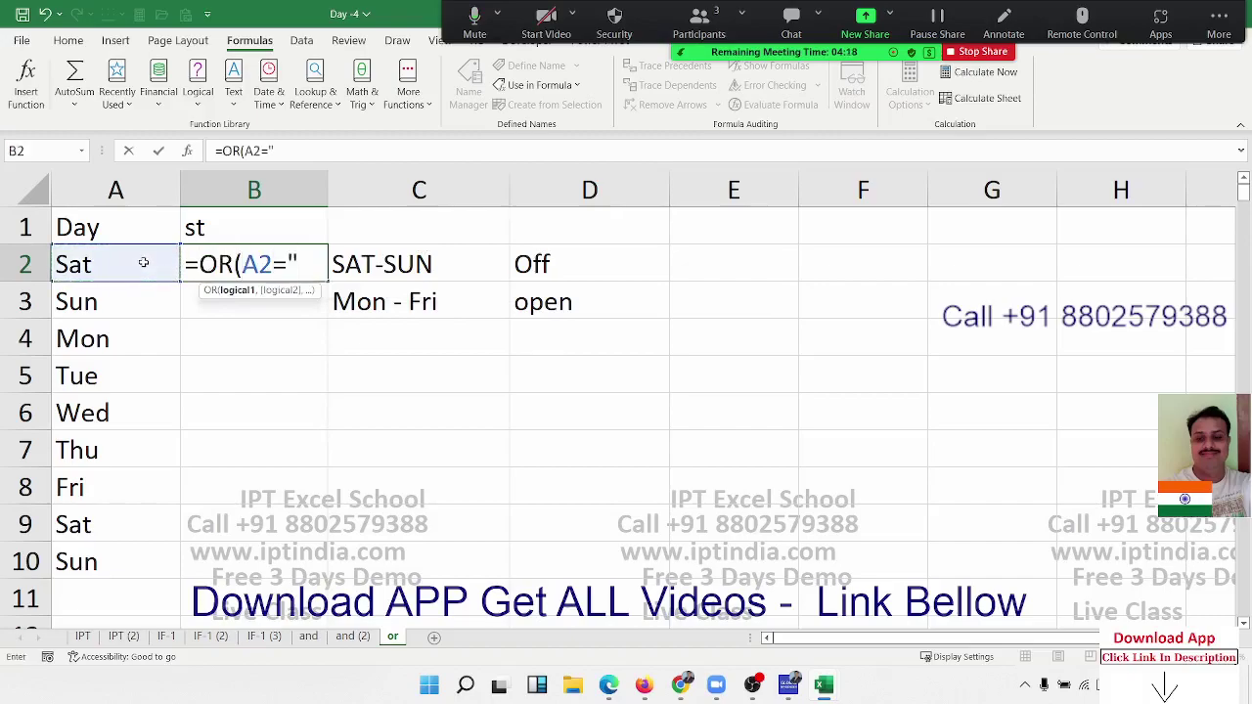
pyautogui.write('Sat",')
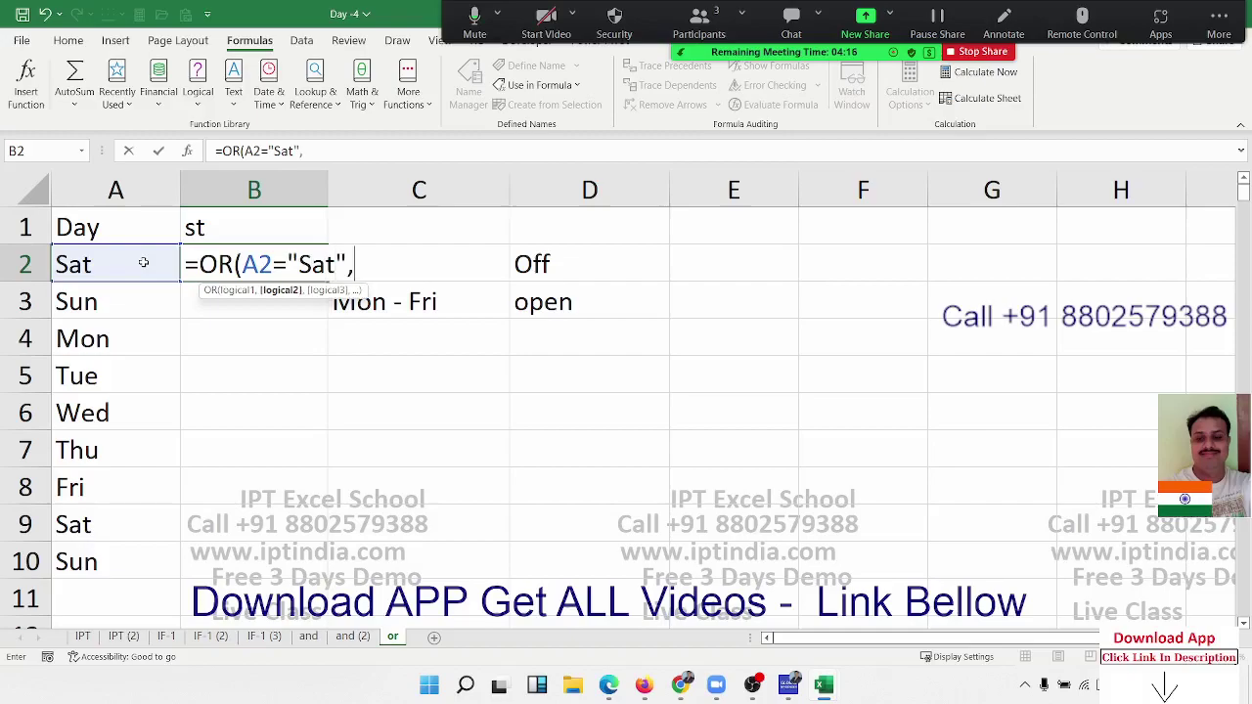
pyautogui.write('"')
pyautogui.press('Return')
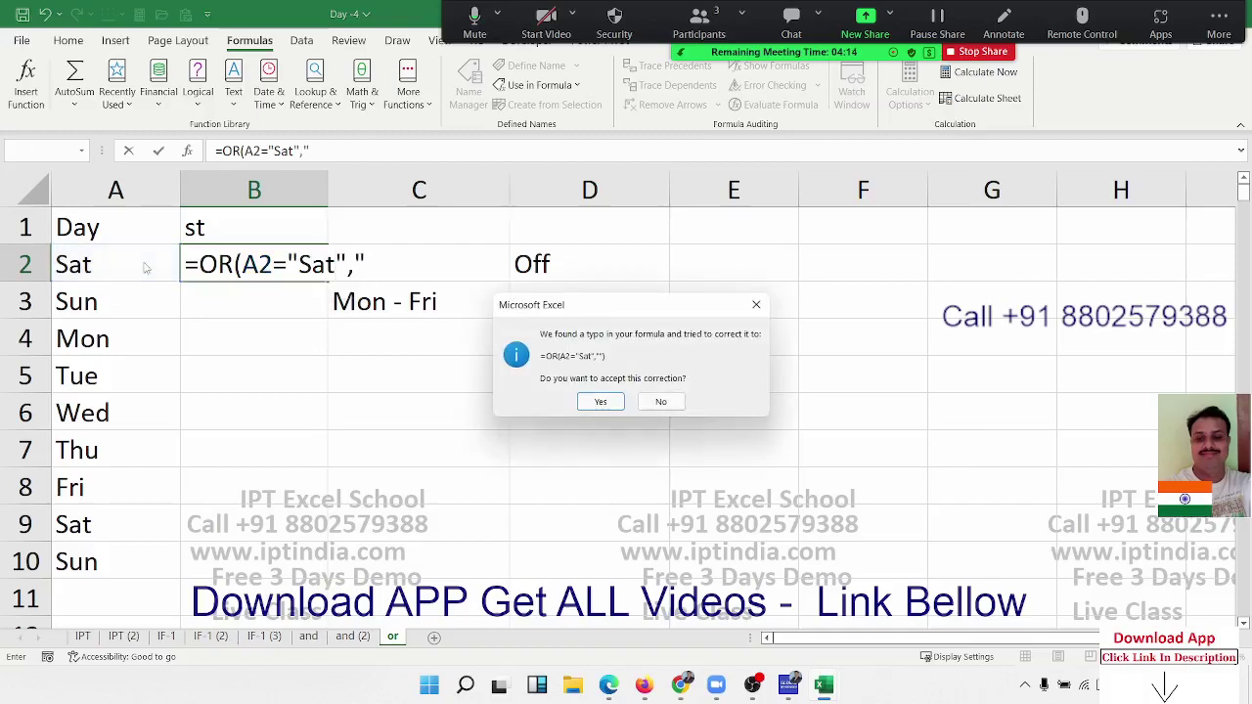
pyautogui.press('n')
pyautogui.press('Return')
pyautogui.press('BackSpace')
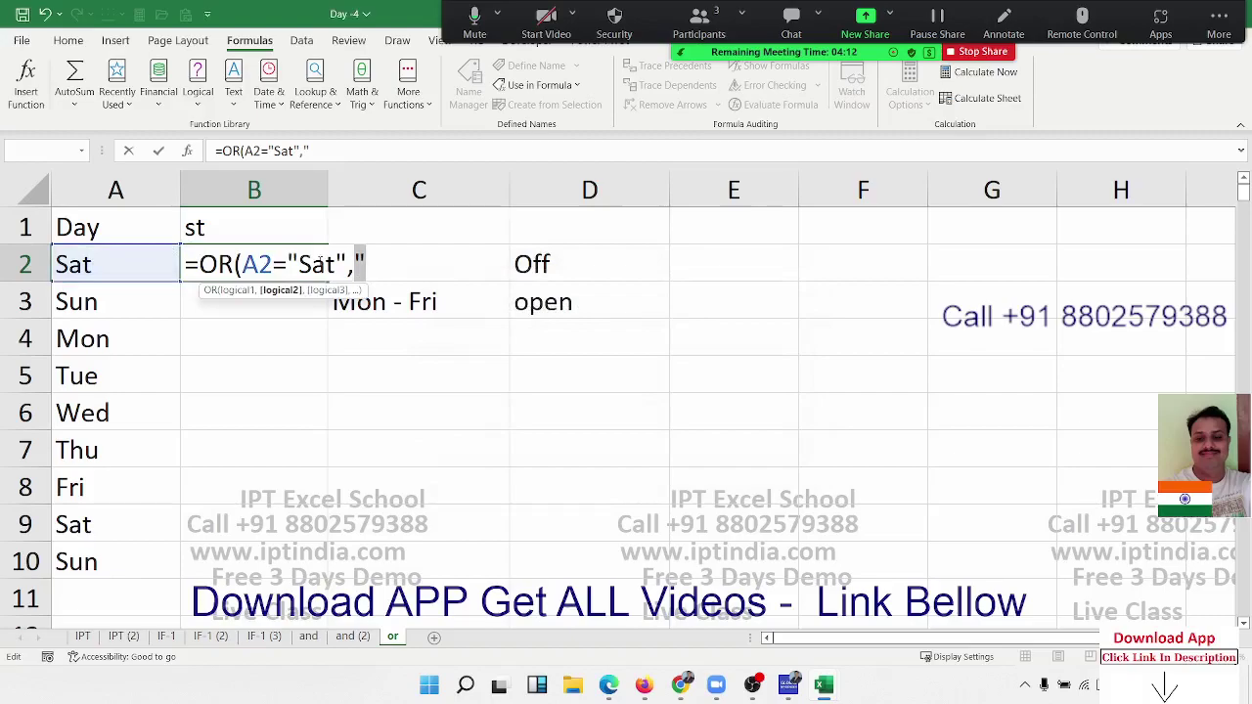
pyautogui.click(145, 268)
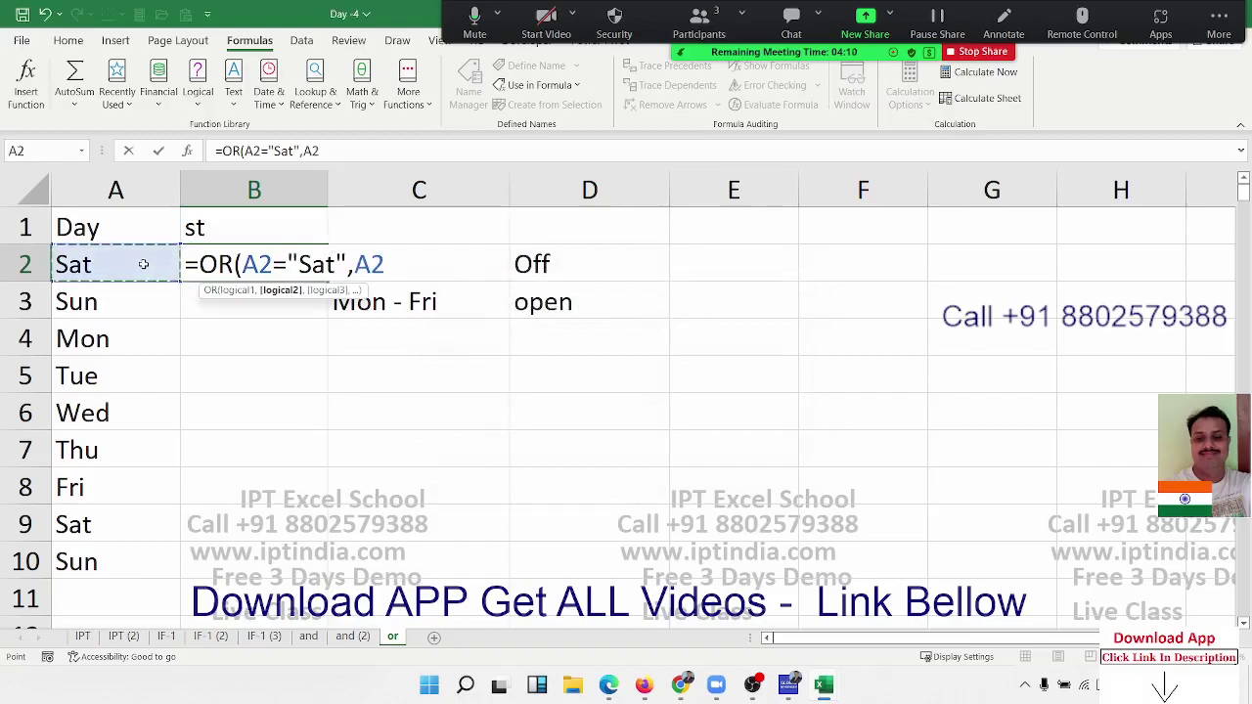
pyautogui.write('="s')
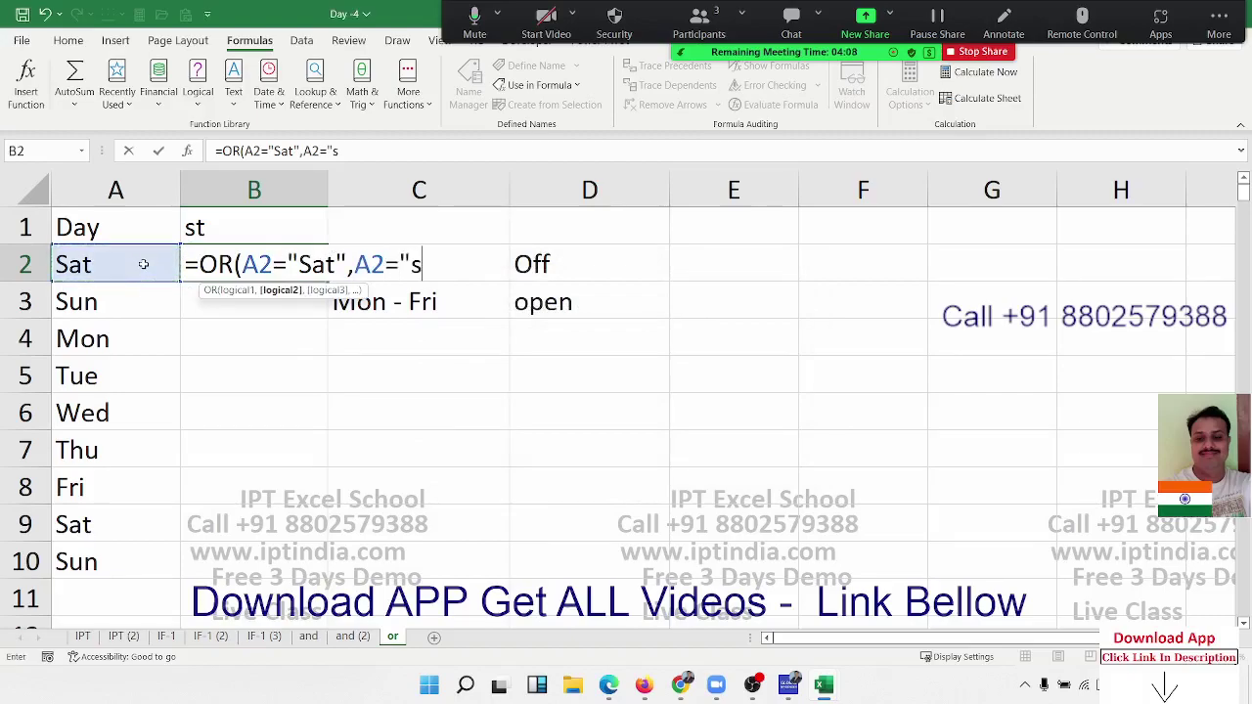
pyautogui.write('un")')
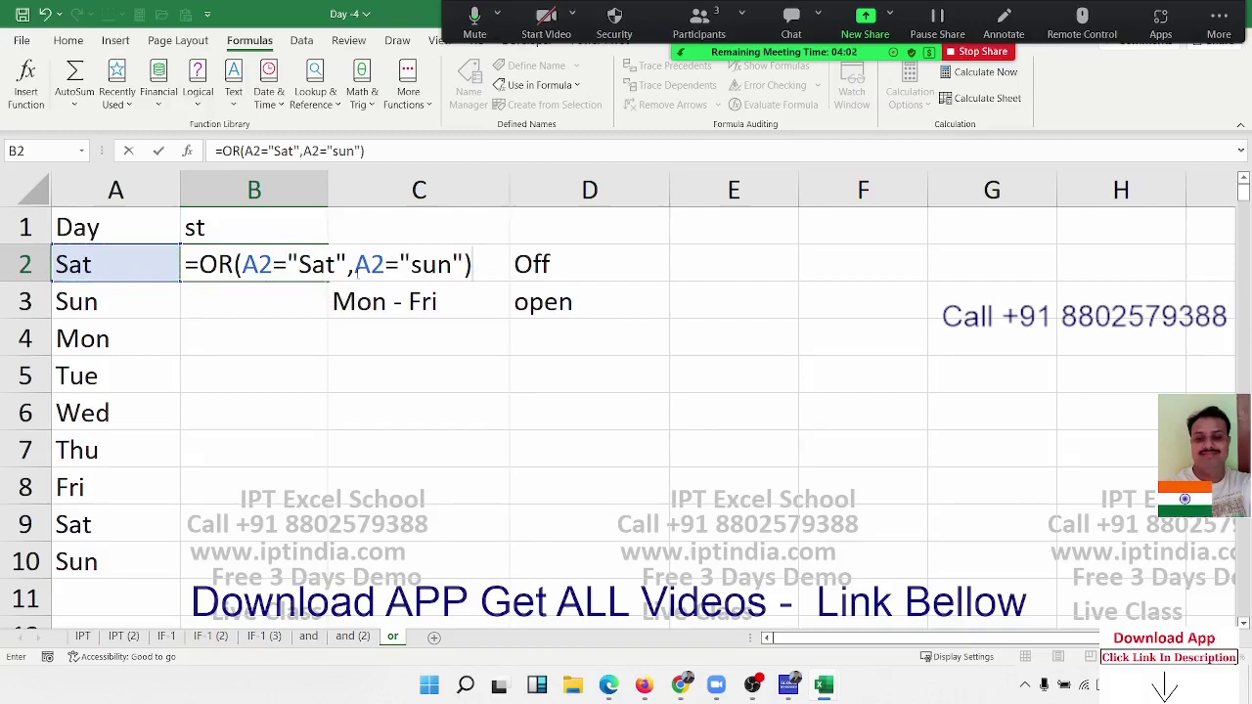
pyautogui.press('Return')
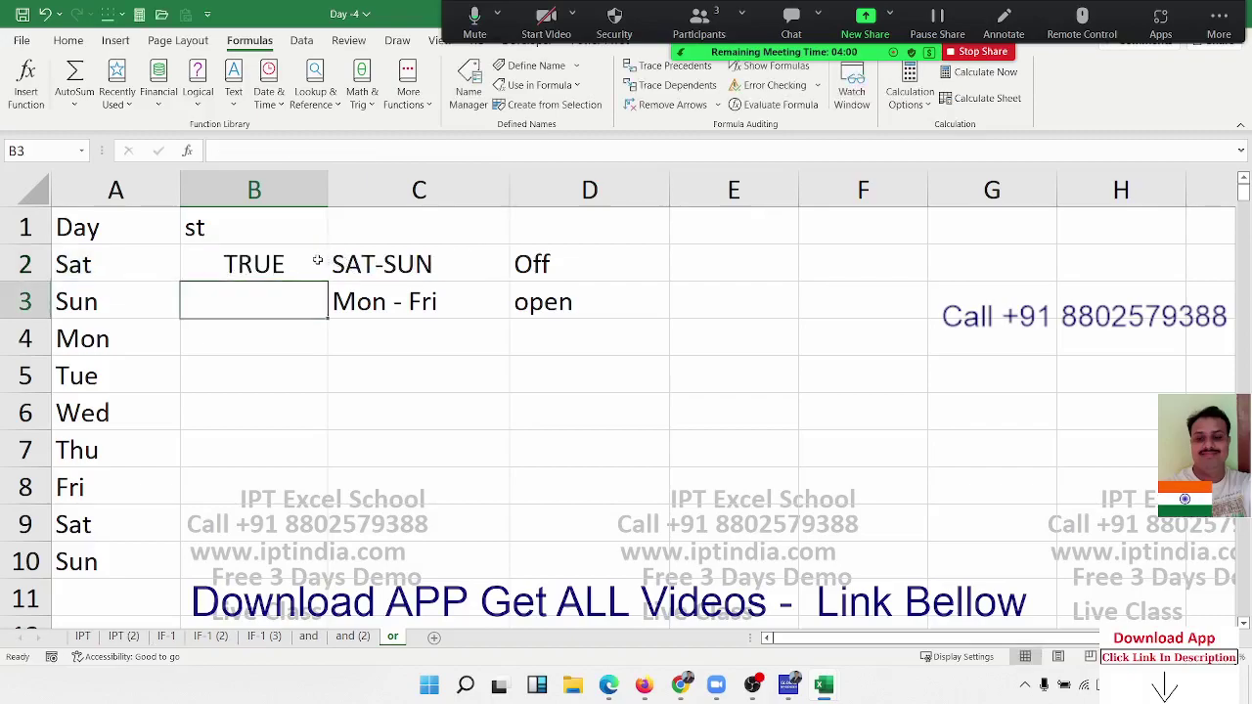
# Fill the OR formula down to B10 and reopen B2 for editing
pyautogui.click(321, 262)
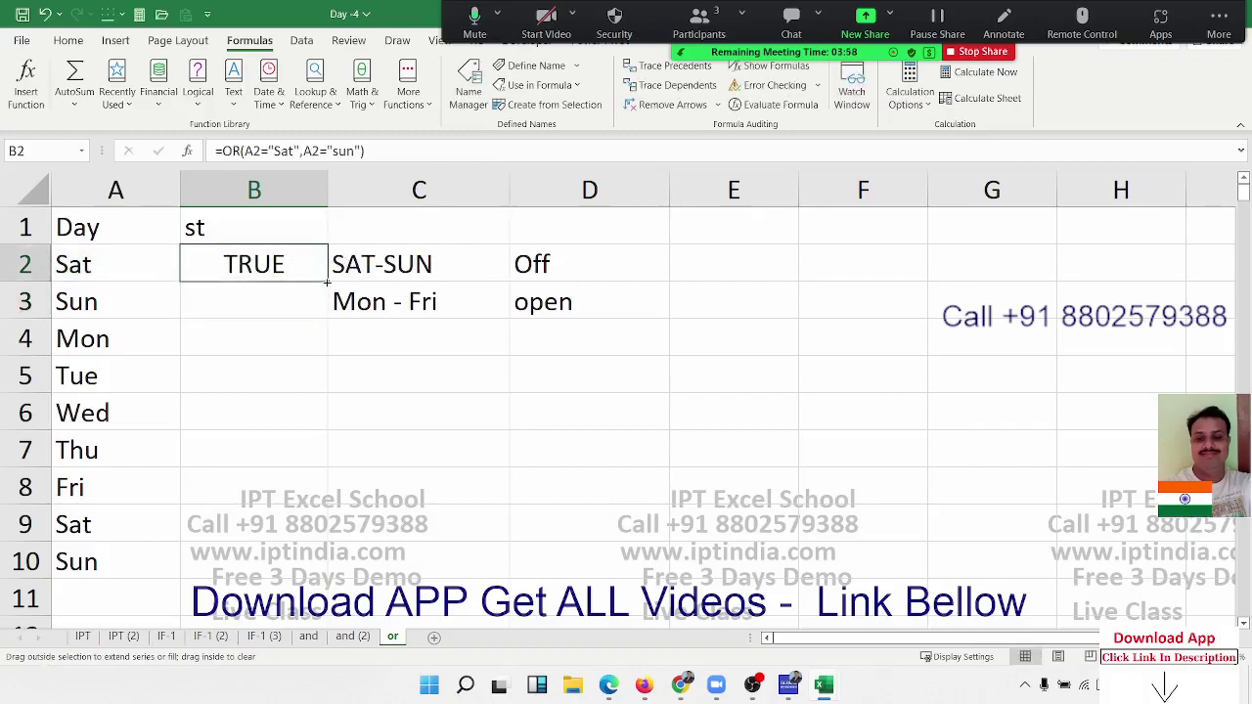
pyautogui.doubleClick(324, 285)
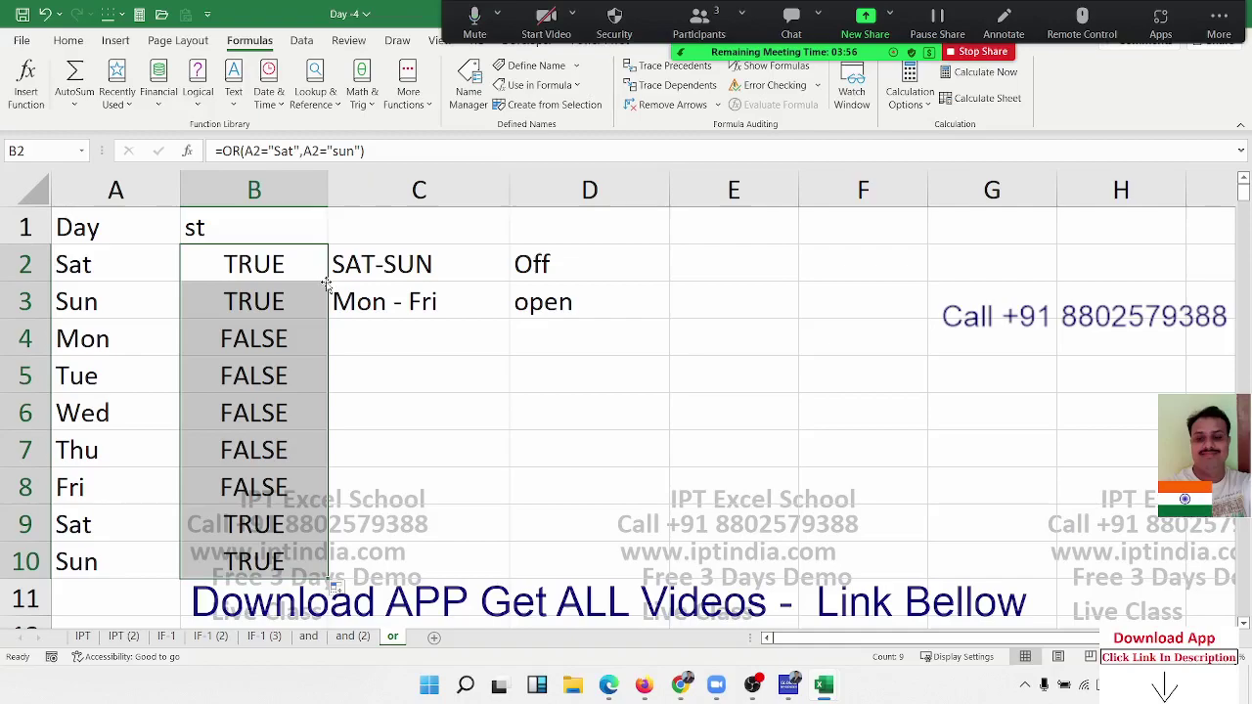
pyautogui.doubleClick(316, 265)
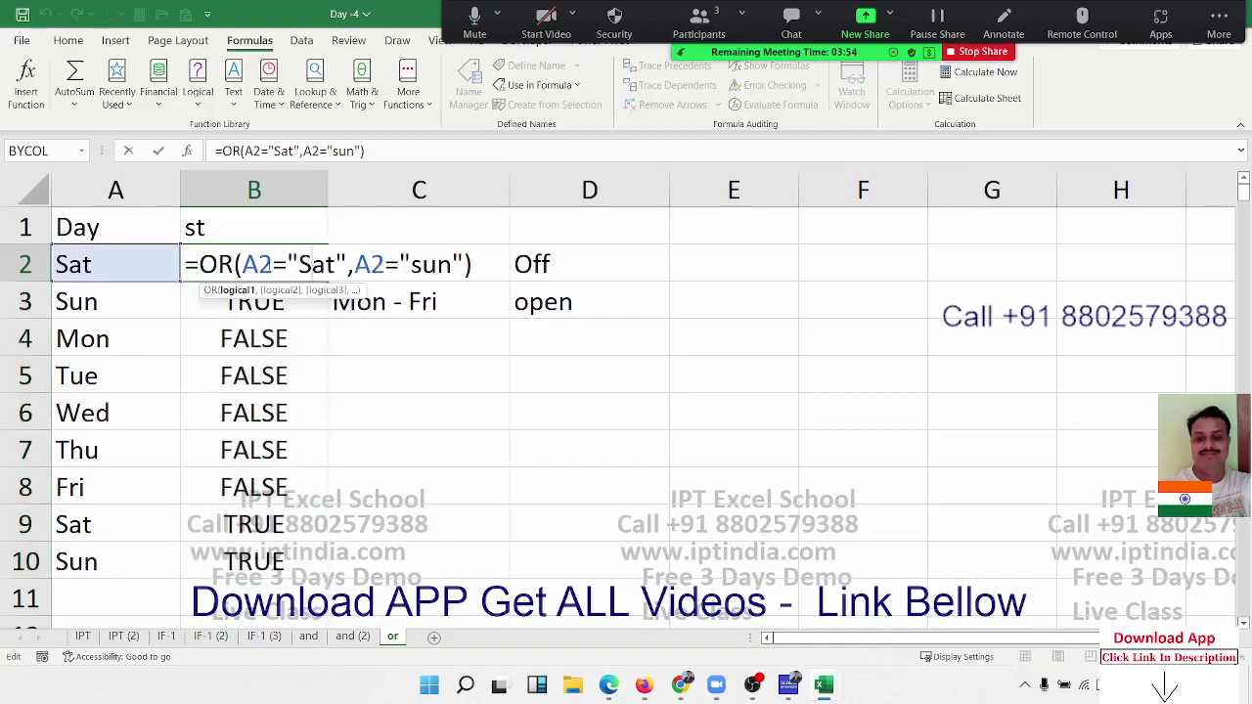
pyautogui.click(196, 263)
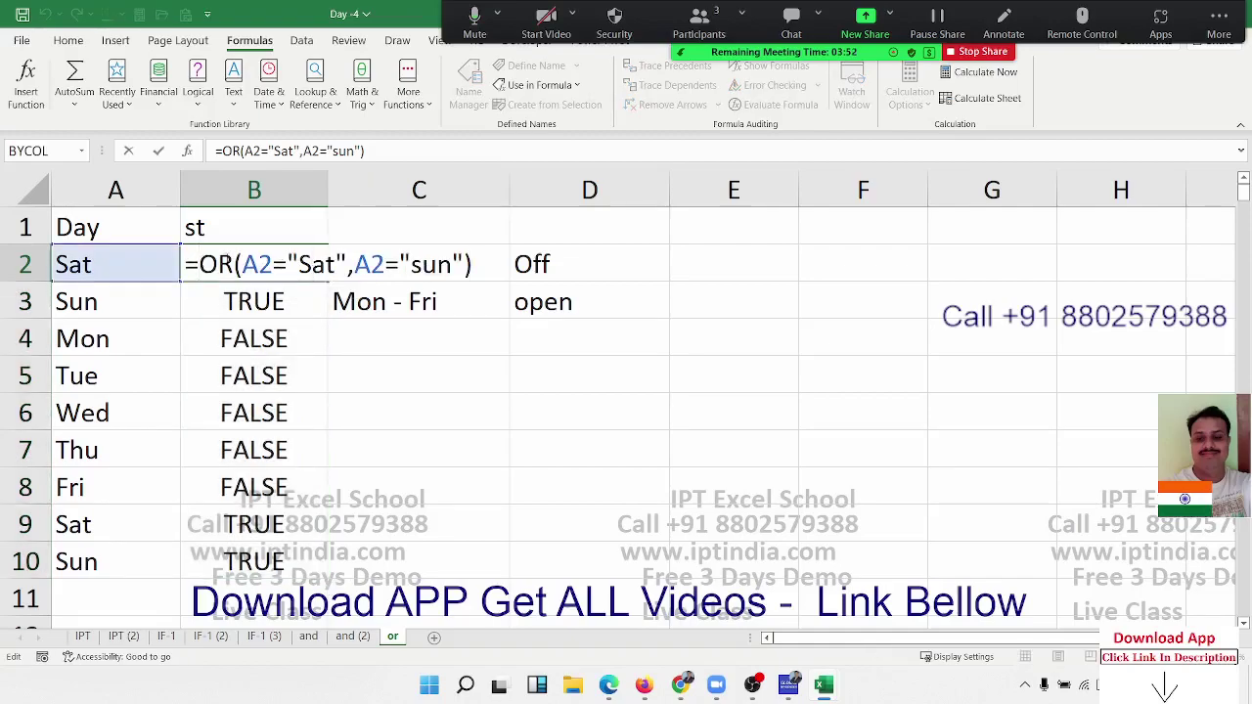
# Wrap B2's OR test in IF so it returns "Off" or "Open"
pyautogui.write('if')
pyautogui.press('Tab')
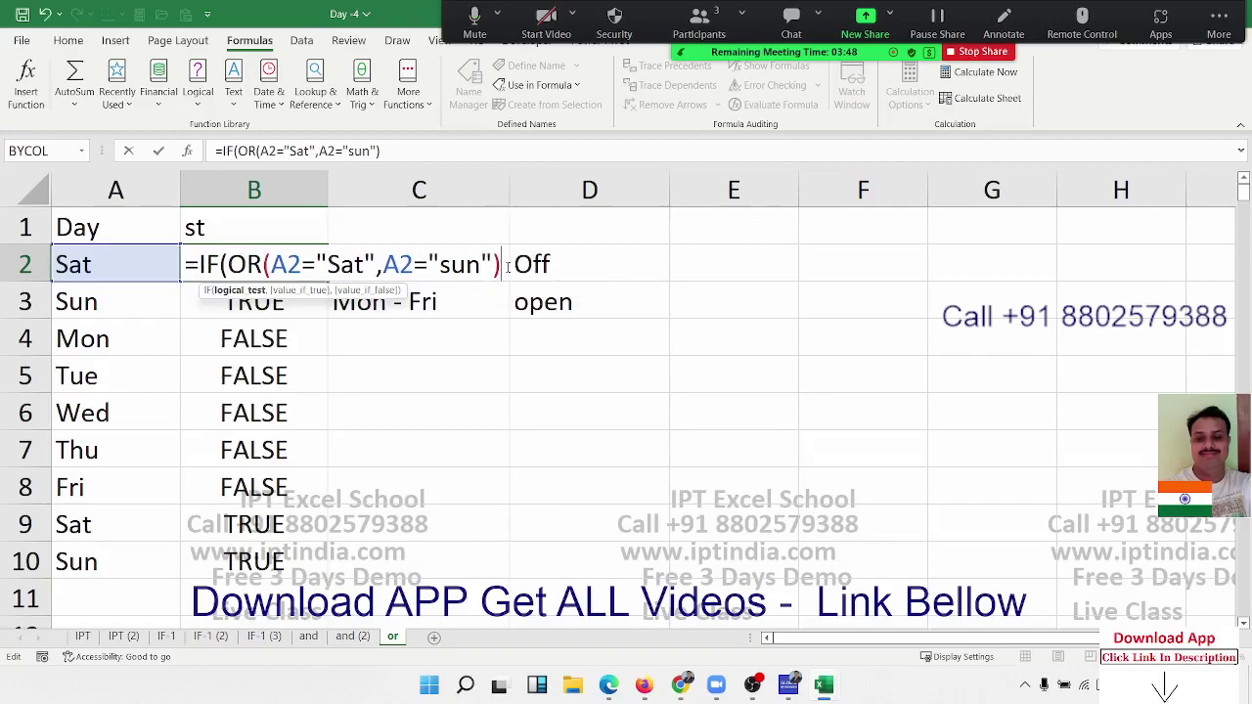
pyautogui.write(',"')
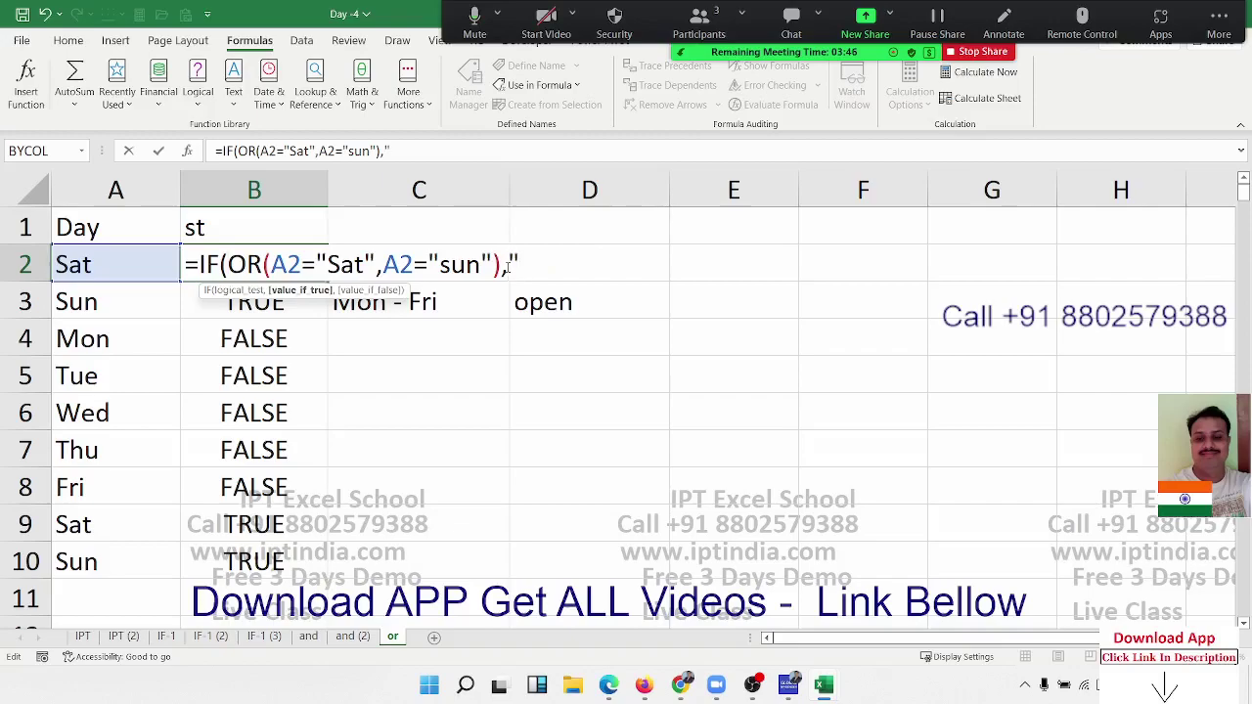
pyautogui.write('Pass')
pyautogui.press('BackSpace')
pyautogui.press('BackSpace')
pyautogui.press('BackSpace')
pyautogui.write('Off')
pyautogui.write('","P')
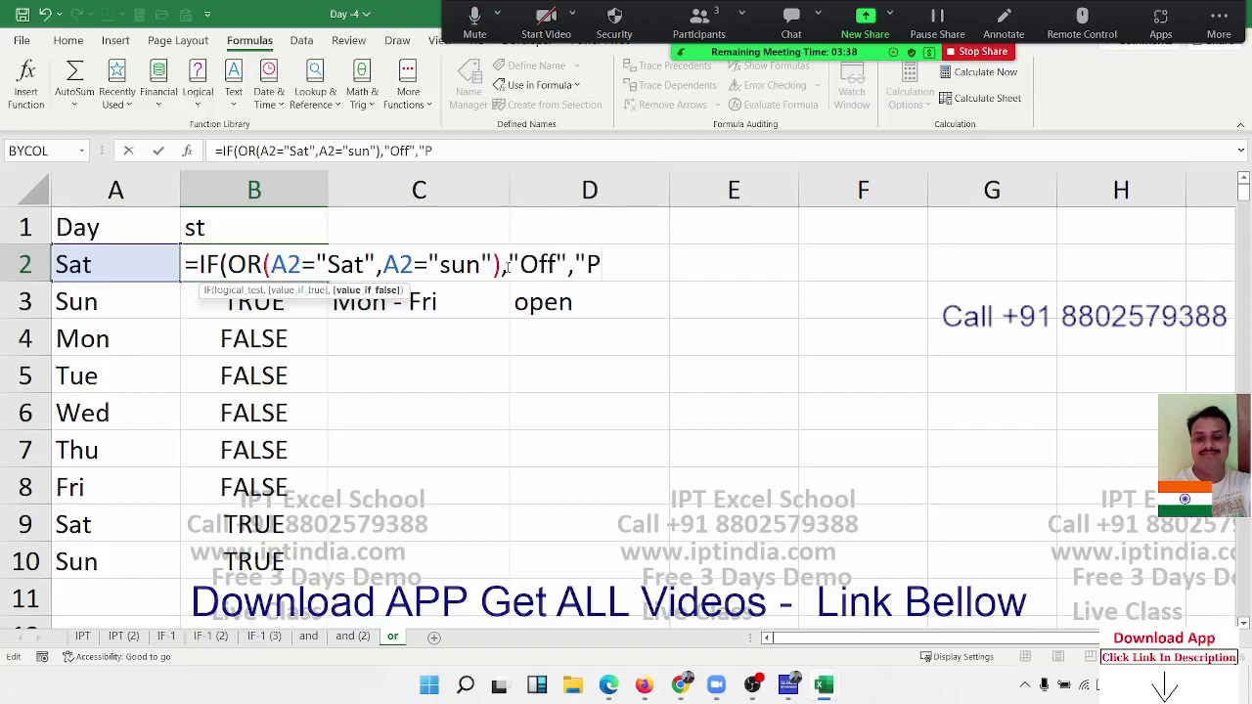
pyautogui.press('BackSpace')
pyautogui.write('Ope')
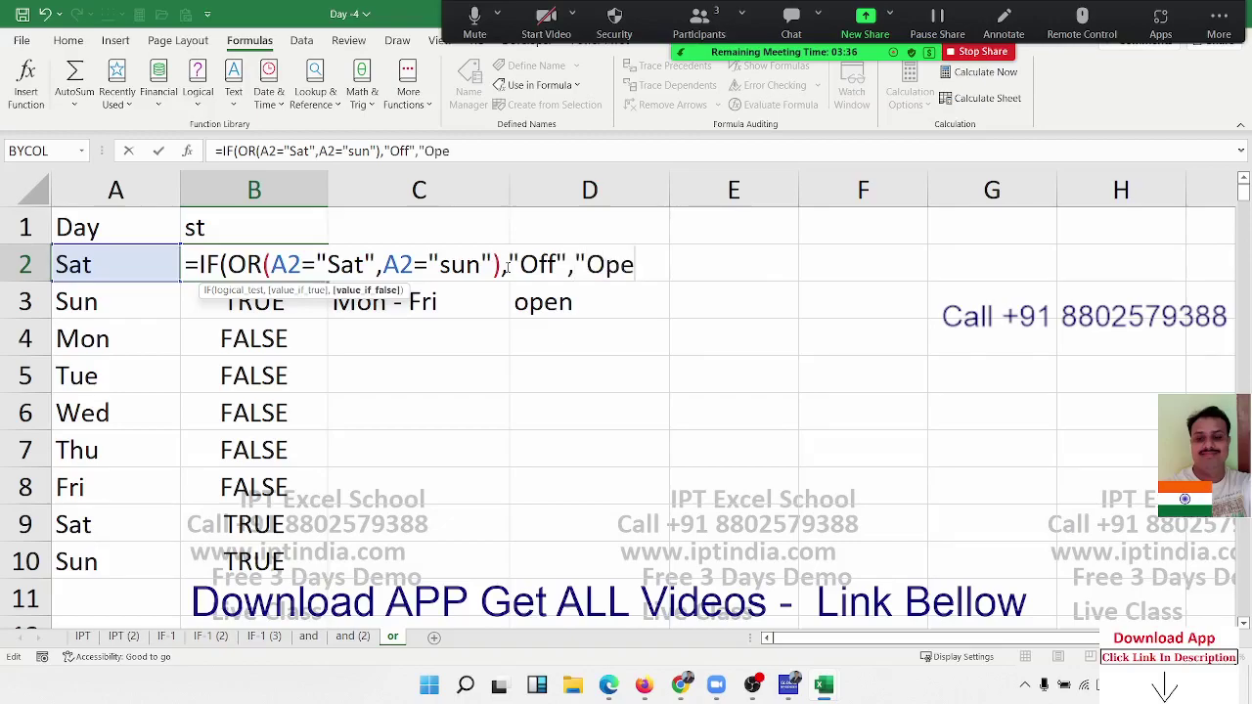
pyautogui.write('n")')
pyautogui.press('Return')
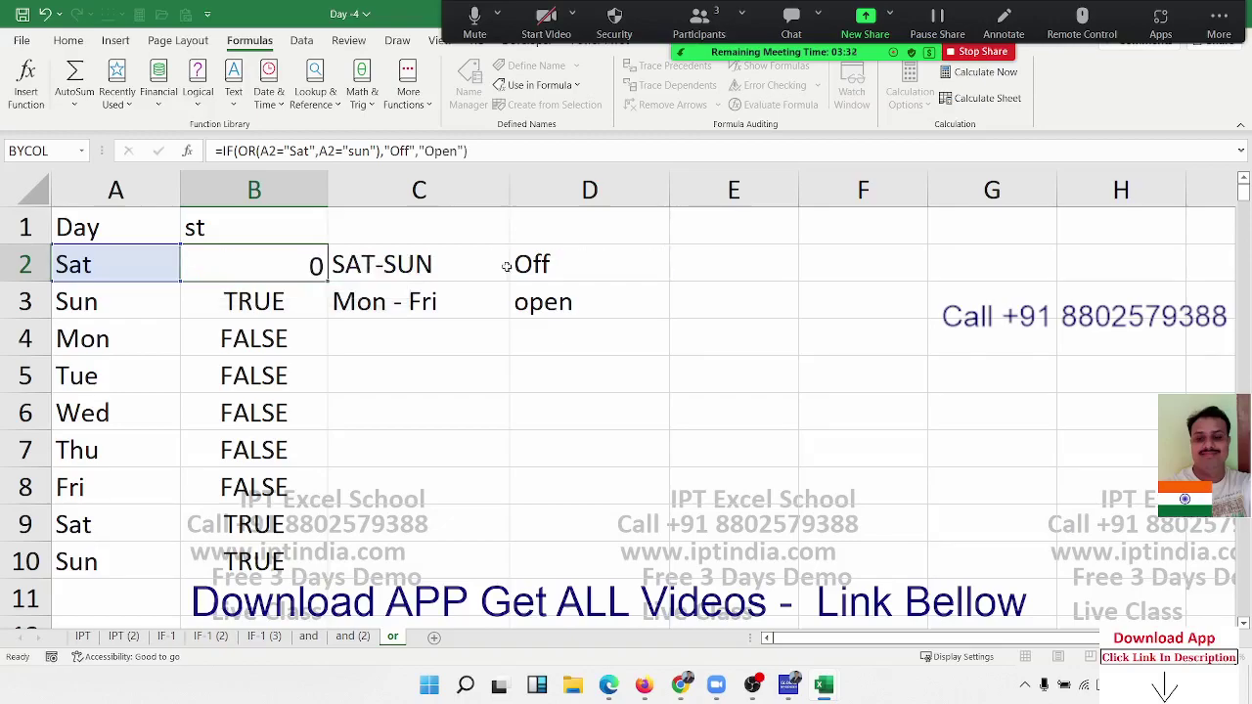
# Fill the IF formula down to B10 and copy the sheet as 'or (2)'
pyautogui.press('Up')
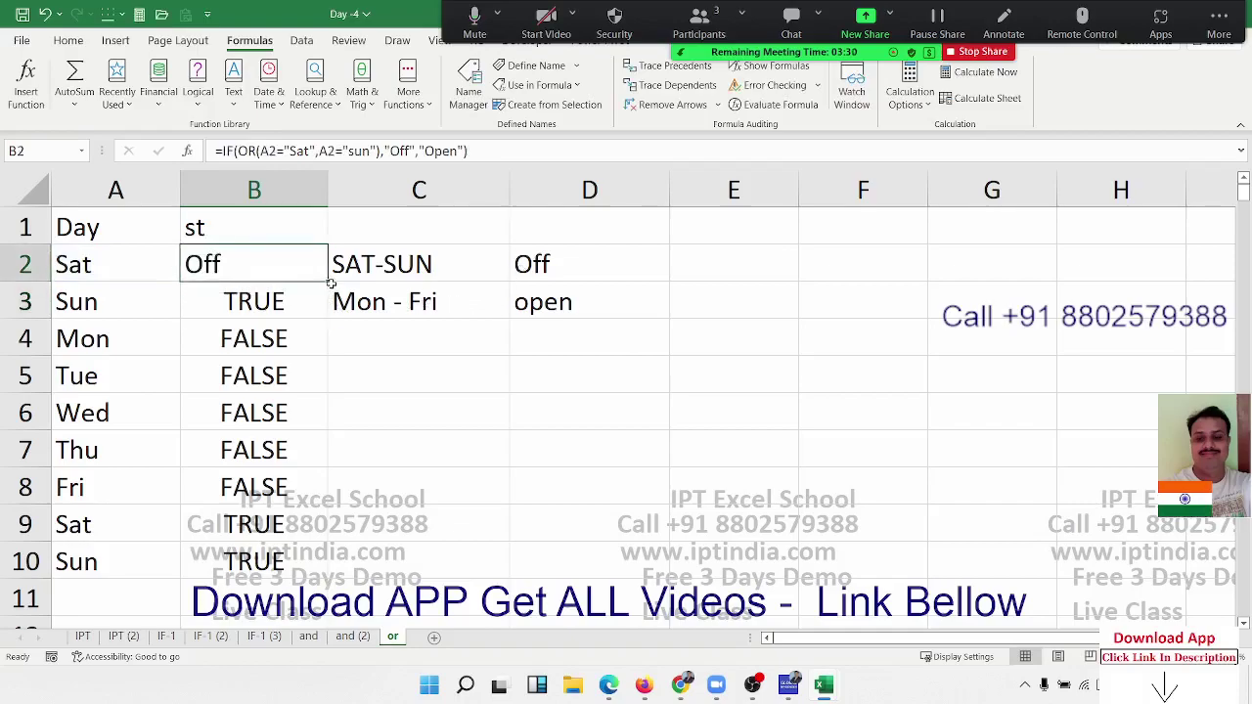
pyautogui.doubleClick(328, 281)
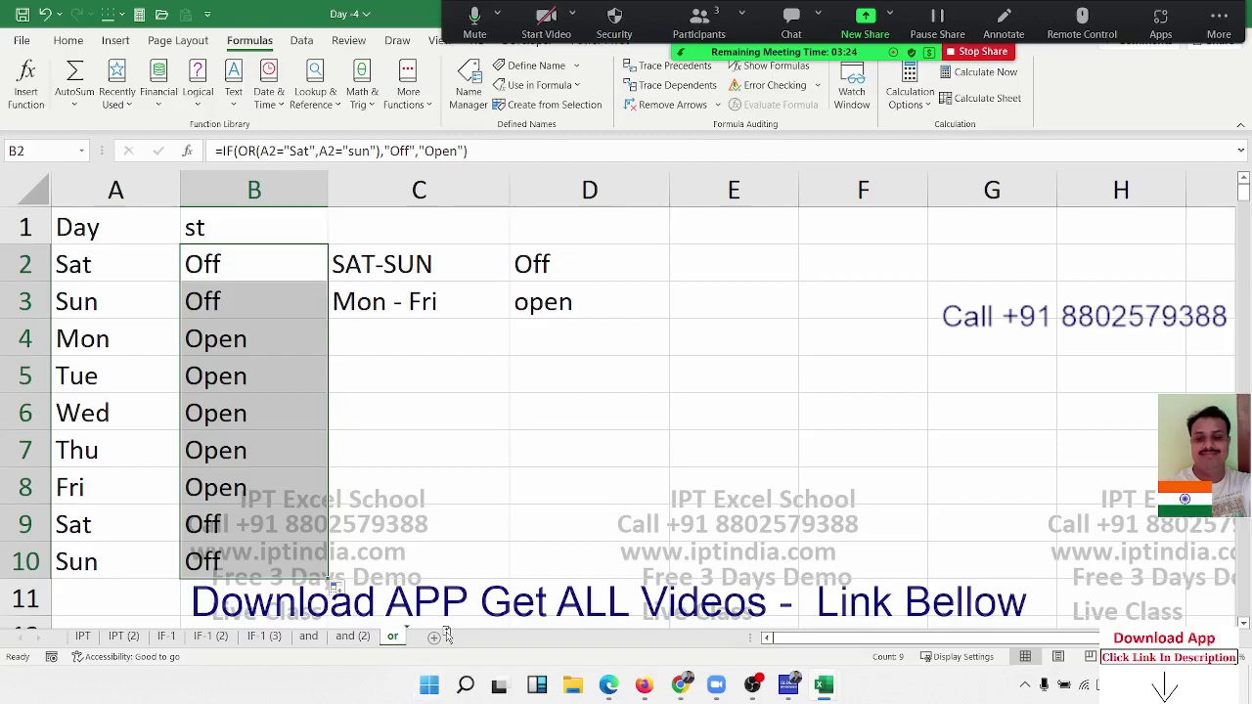
pyautogui.keyDown('ctrl'); pyautogui.moveTo(445, 637); pyautogui.dragTo(445, 637); pyautogui.keyUp('ctrl')
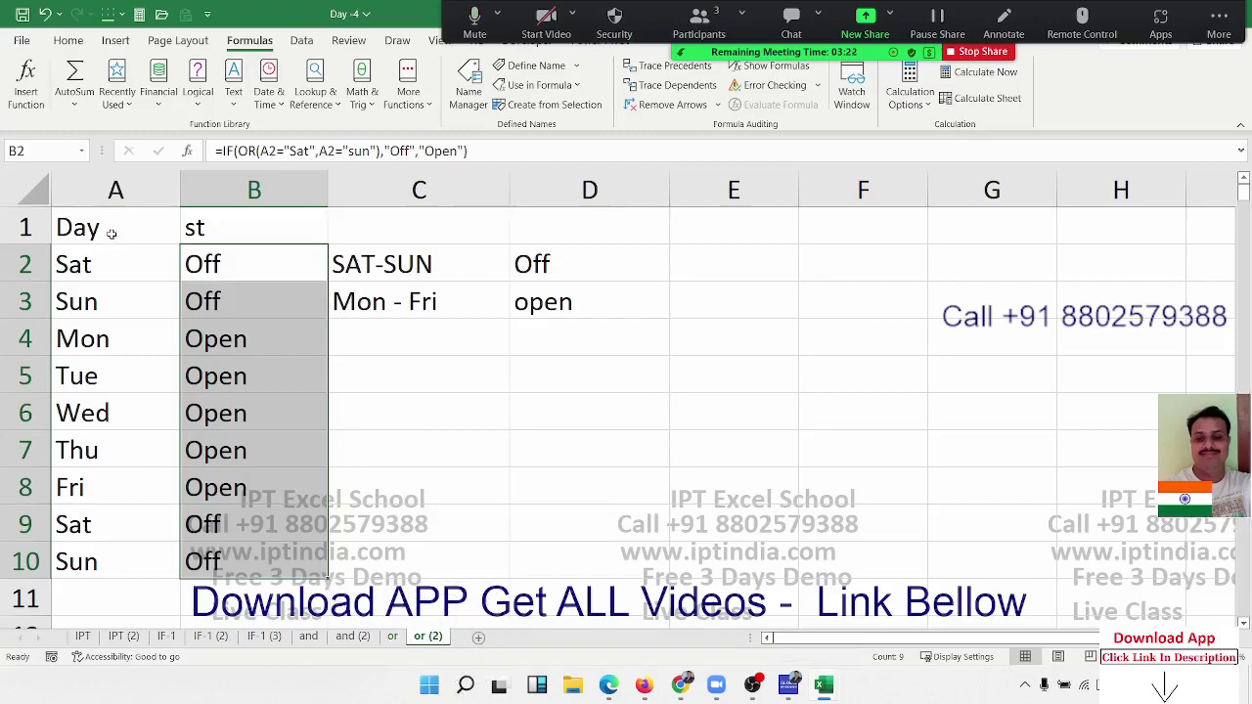
# Clear the copied data, then add a Name heading with five names filled into A2:A6
pyautogui.moveTo(111, 233)
pyautogui.mouseDown()
pyautogui.moveTo(557, 528)
pyautogui.moveTo(557, 544)
pyautogui.mouseUp()
pyautogui.press('Delete')
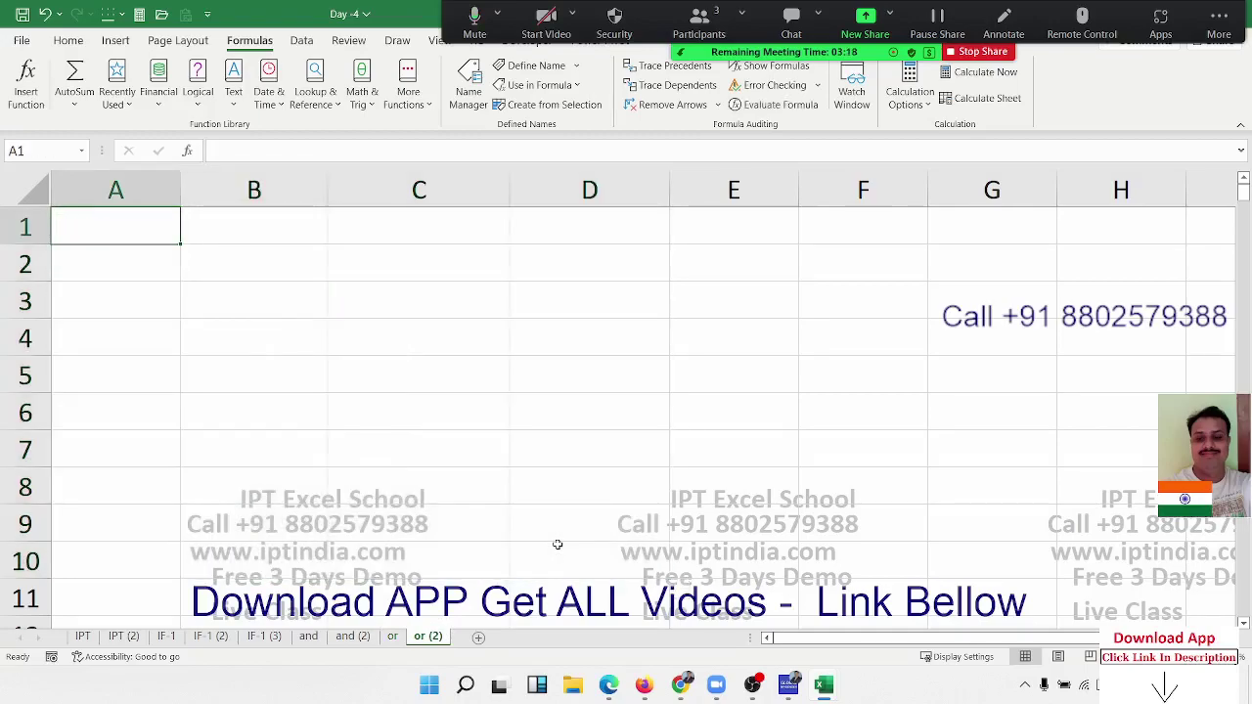
pyautogui.write('Name')
pyautogui.press('Return')
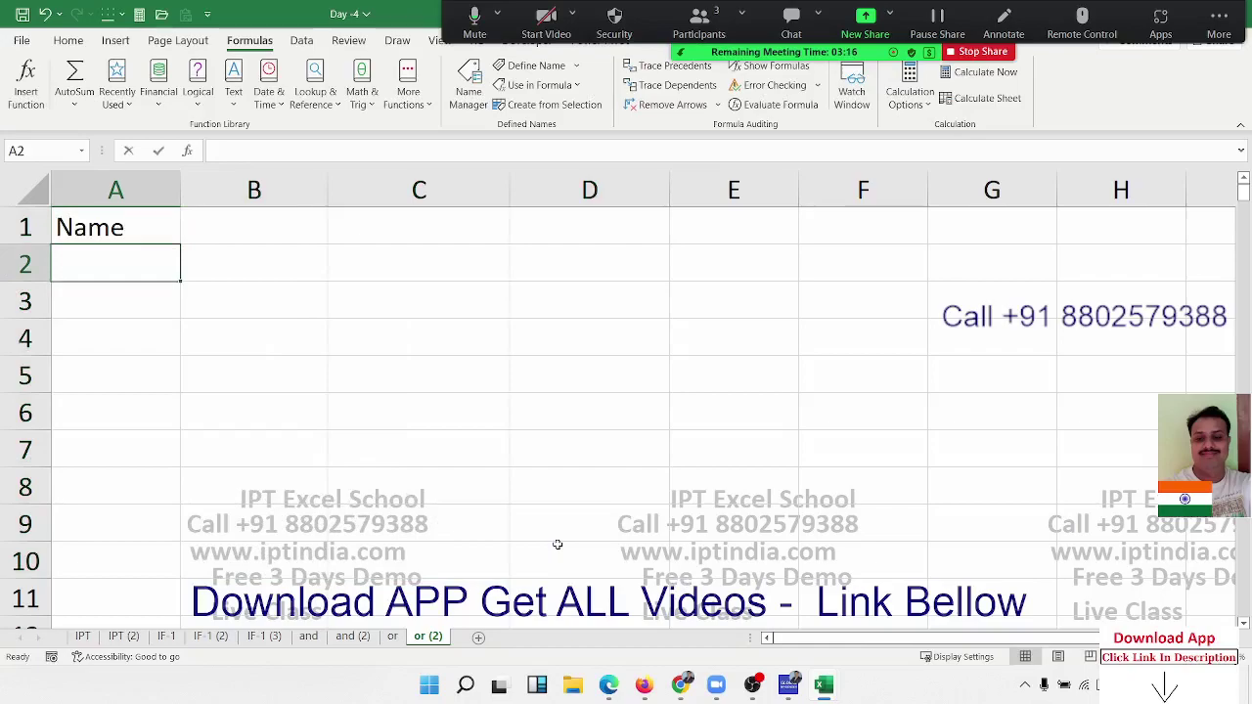
pyautogui.write('Puja')
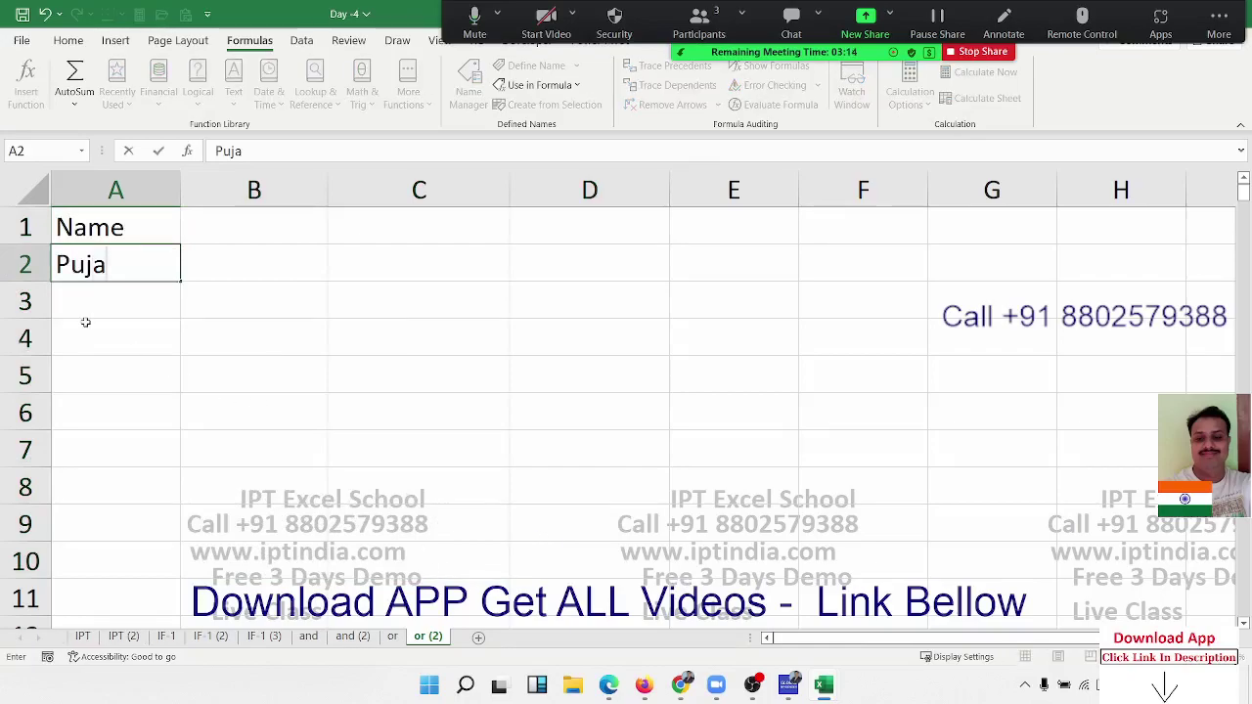
pyautogui.click(84, 322)
pyautogui.click(122, 282)
pyautogui.click(128, 277)
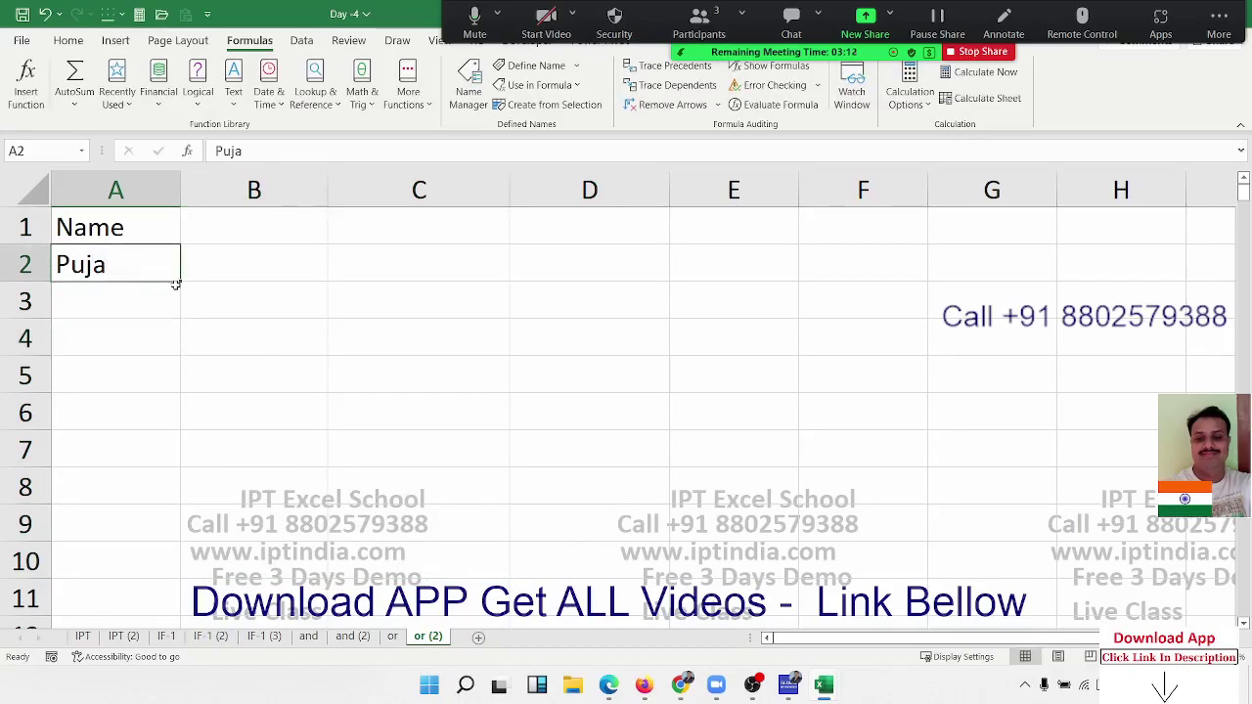
pyautogui.moveTo(182, 280); pyautogui.dragTo(176, 421)
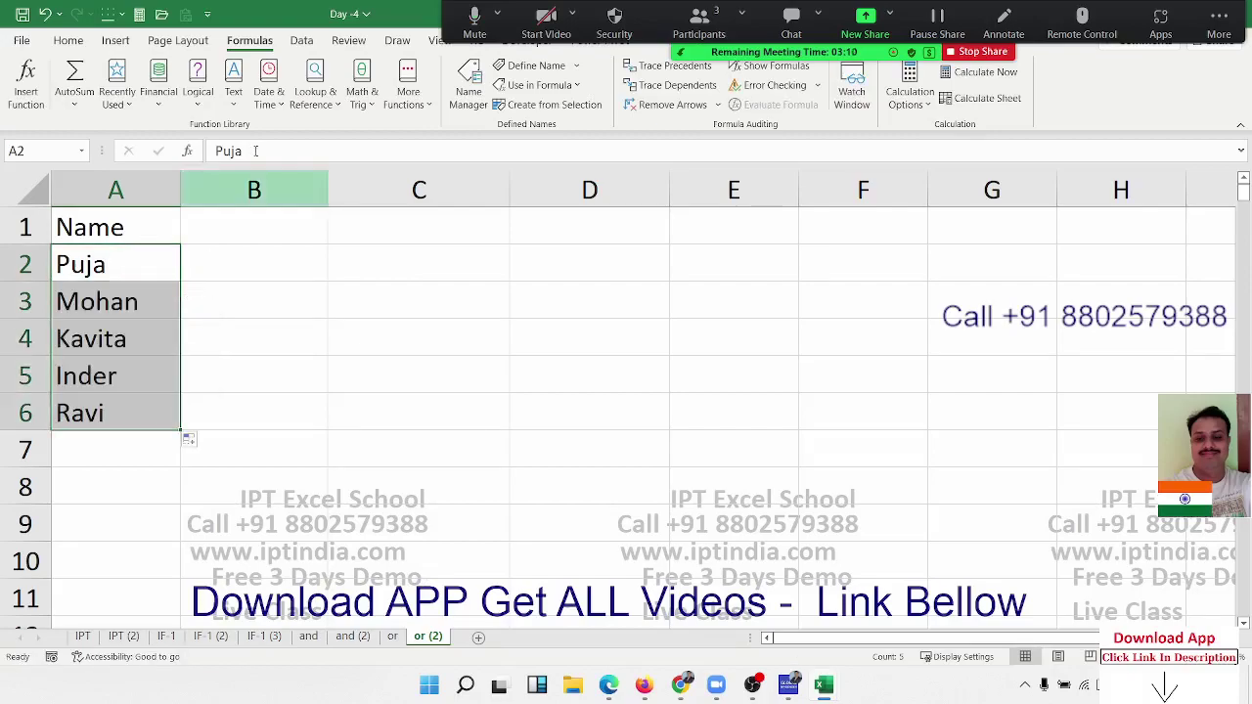
pyautogui.click(246, 246)
# Type headings PAN, Voter, Pass, D L, UID and Status across B1:G1
pyautogui.click(246, 234)
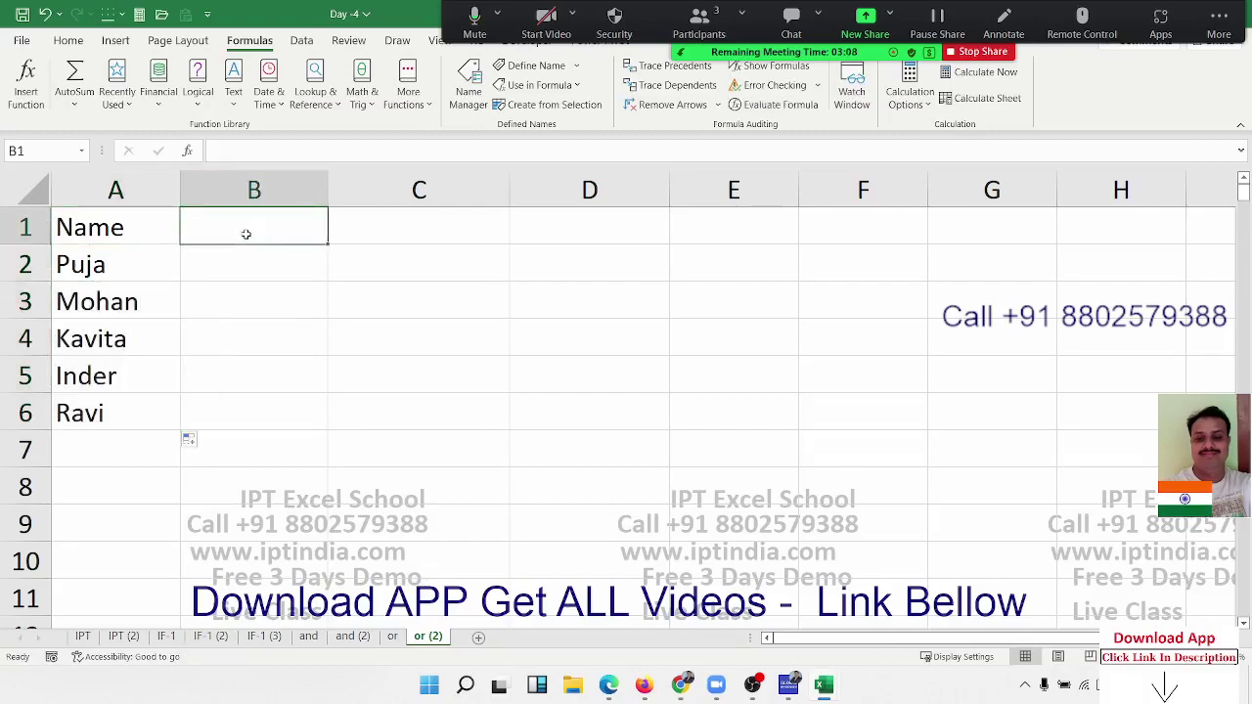
pyautogui.write('PAN')
pyautogui.press('Tab')
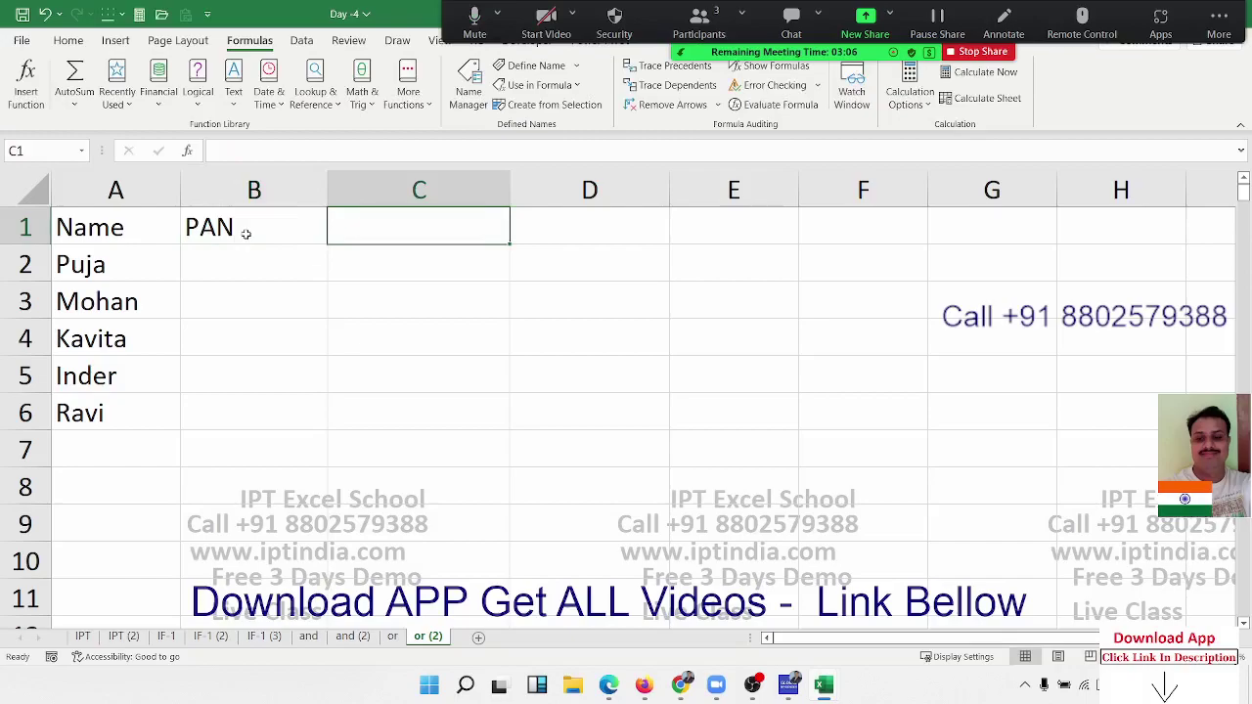
pyautogui.write('Voter')
pyautogui.press('Tab')
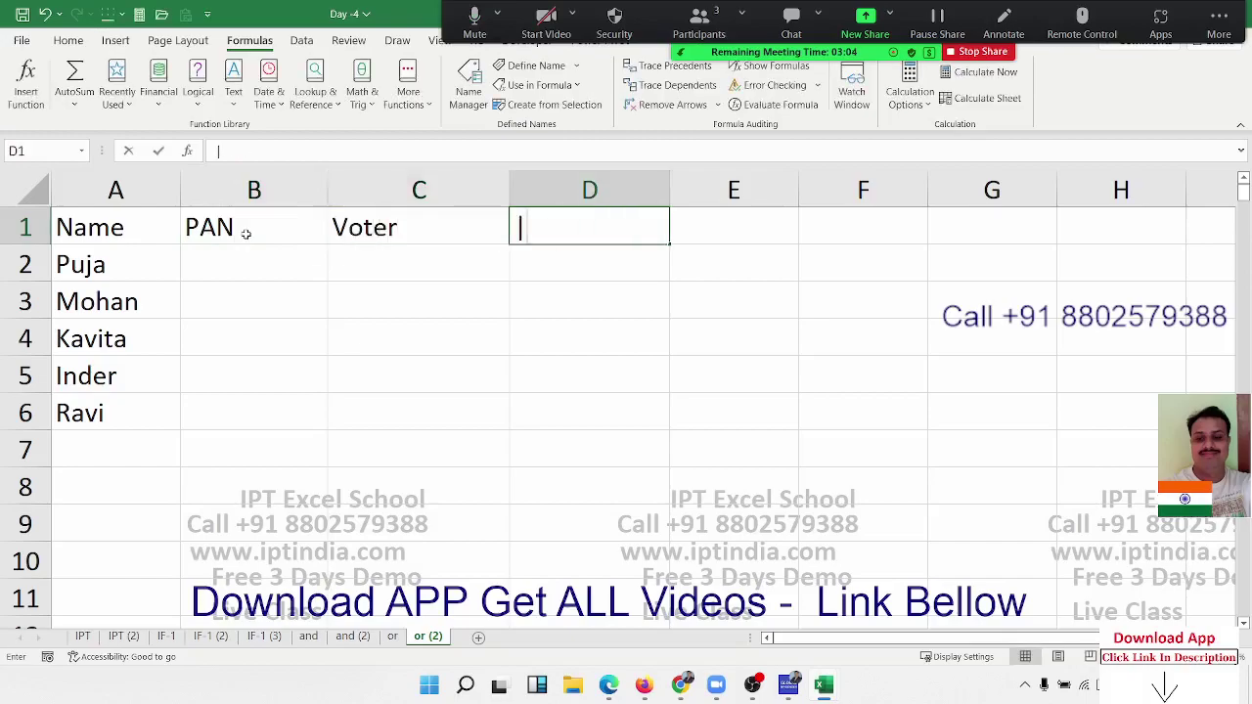
pyautogui.write('Pa')
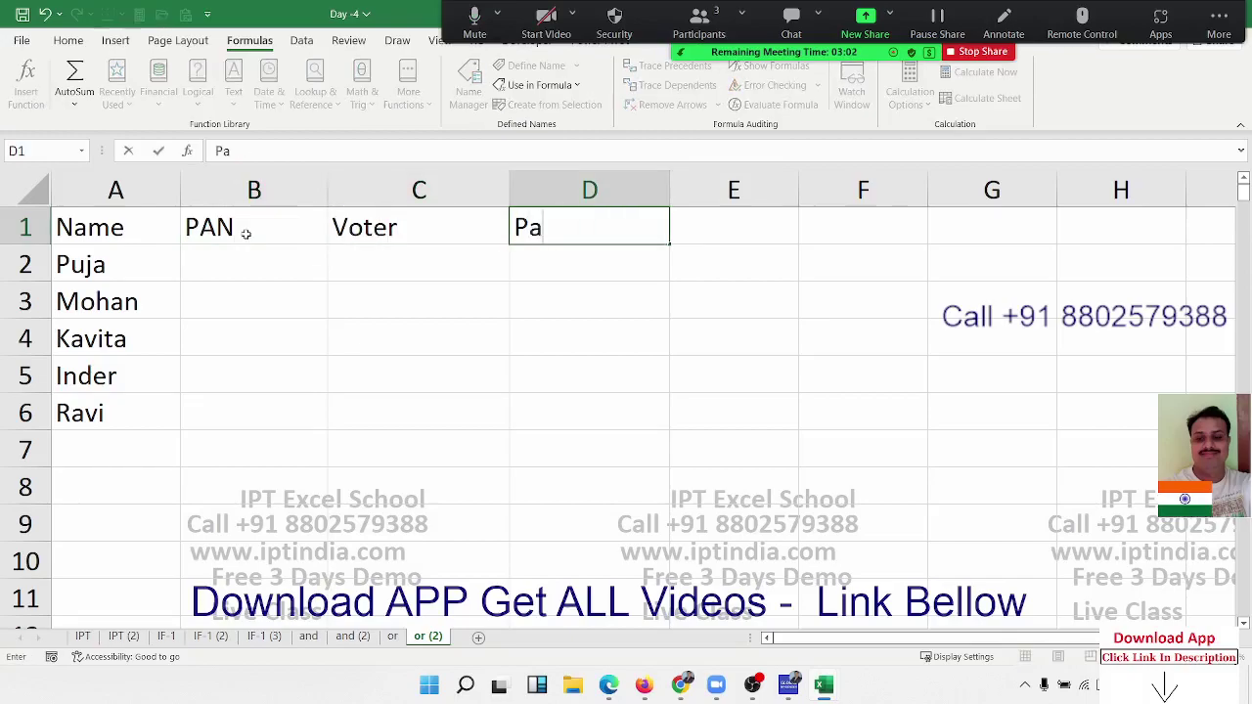
pyautogui.write('ss')
pyautogui.press('Tab')
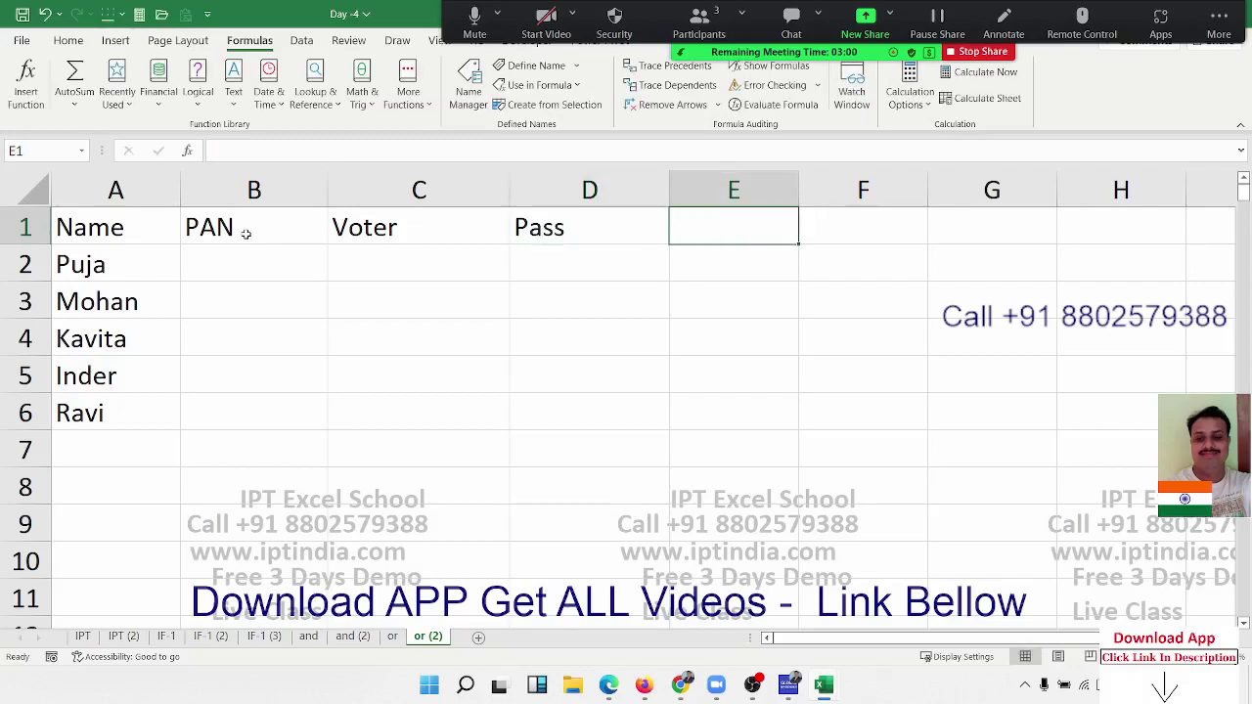
pyautogui.write('D L')
pyautogui.press('Tab')
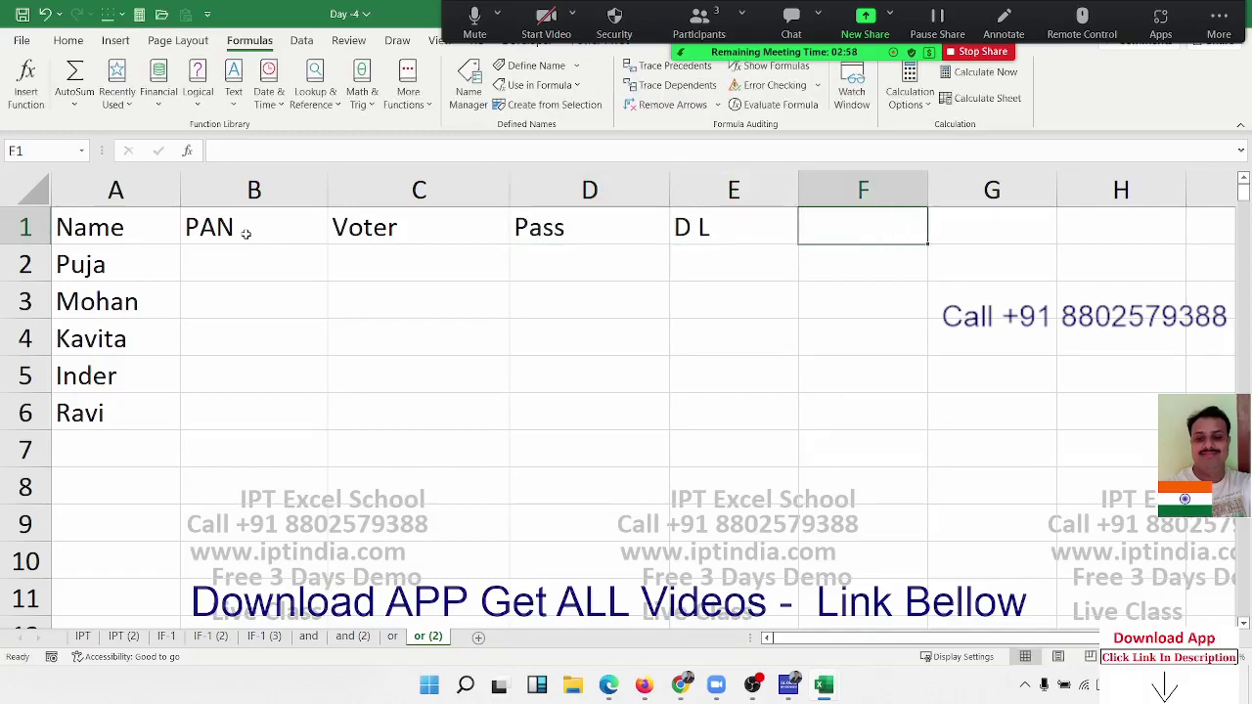
pyautogui.write('UID')
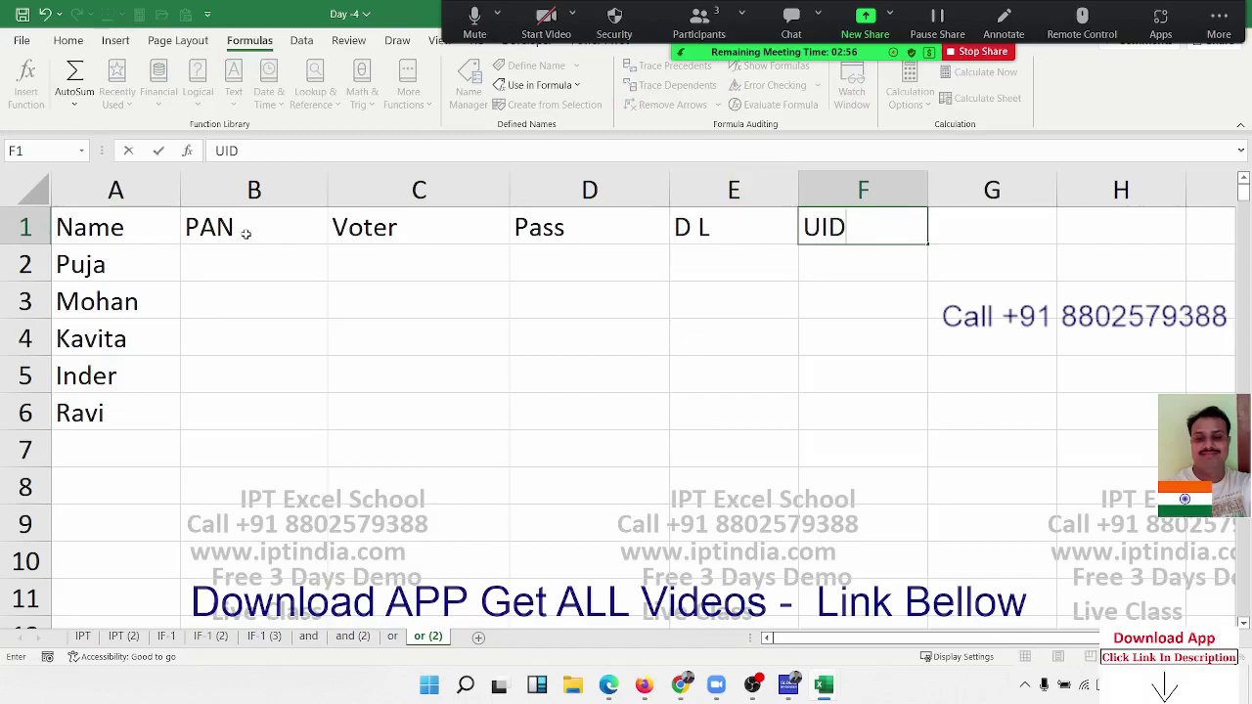
pyautogui.press('Tab')
pyautogui.write('S')
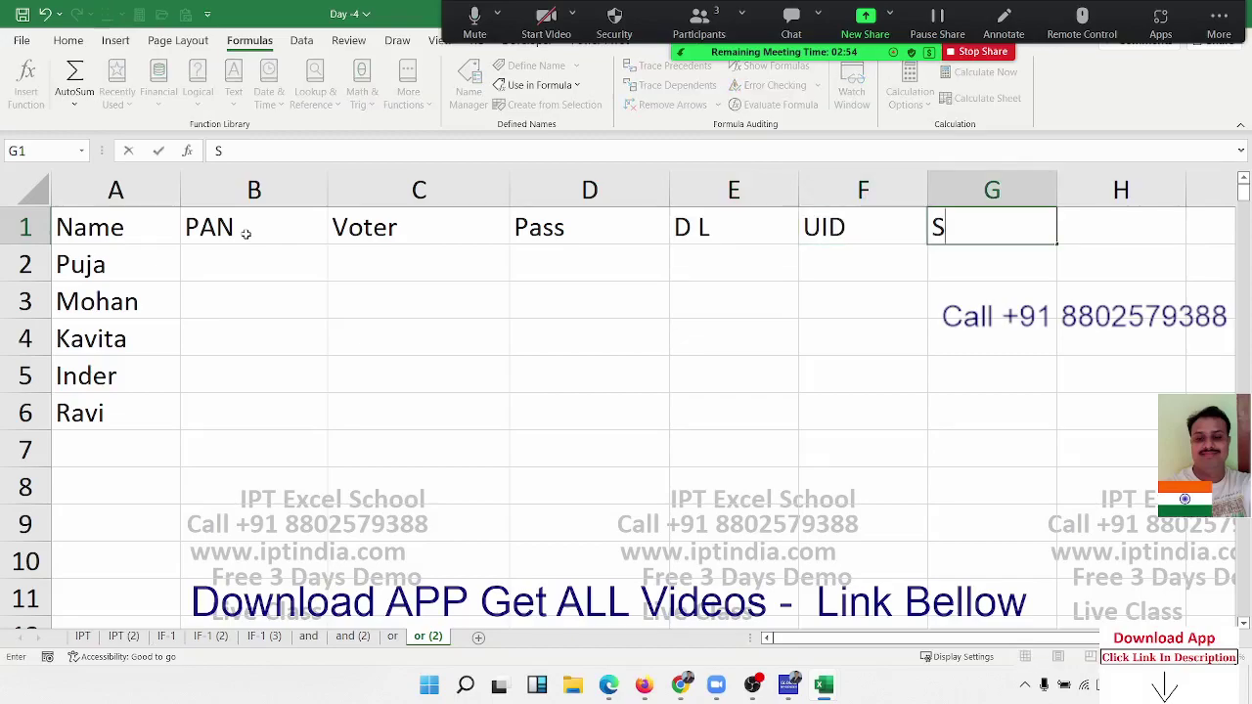
pyautogui.write('tats')
pyautogui.press('BackSpace')
pyautogui.write('us')
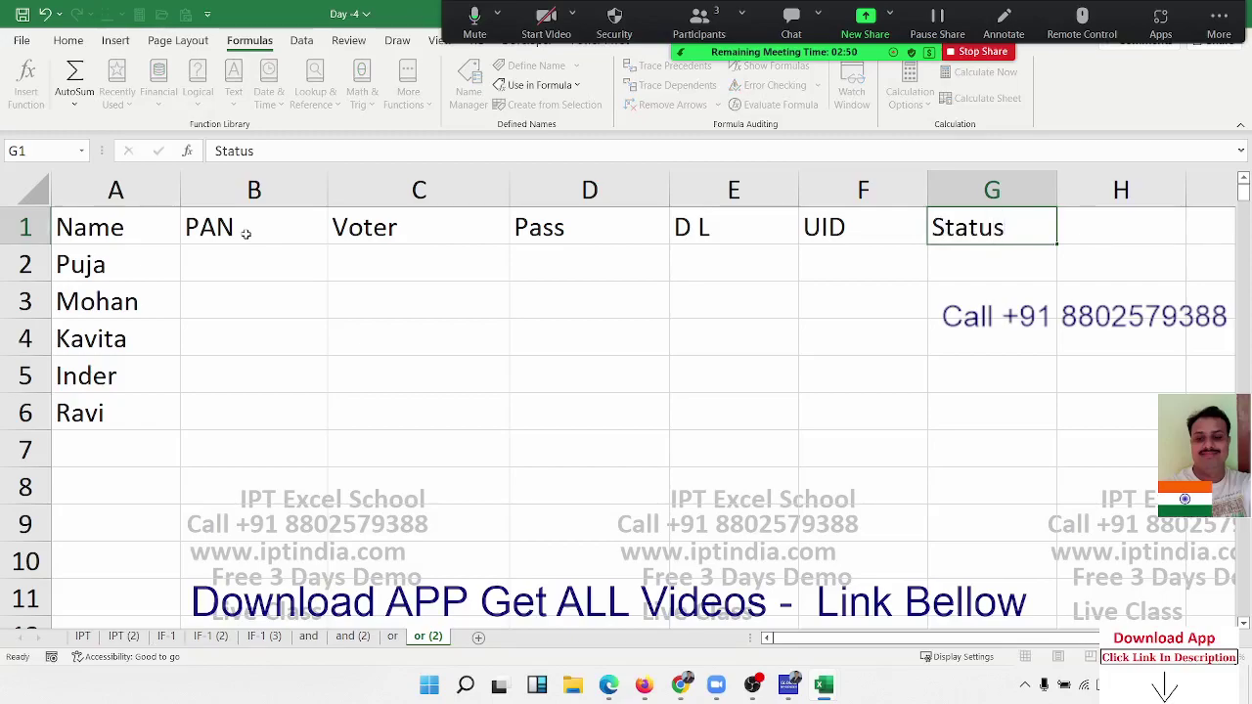
pyautogui.press('Return')
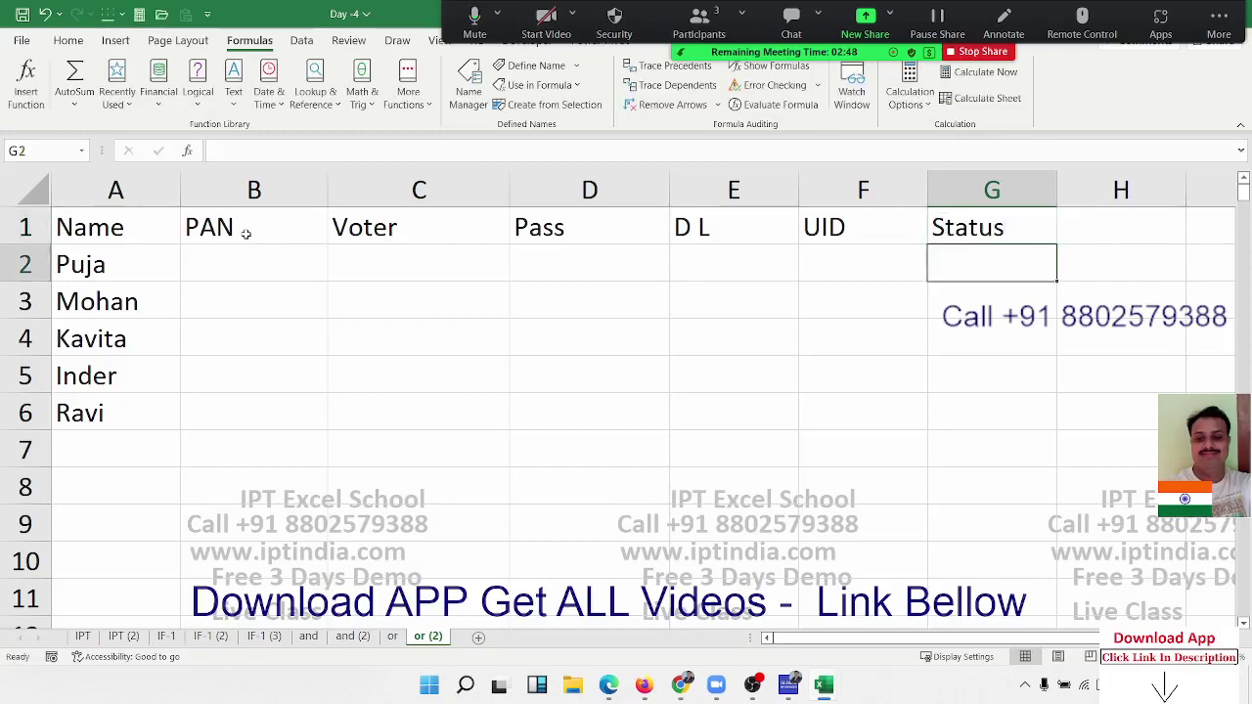
# Enter Y in B2, C3, B4, D4 and D6 to mark each person's documents
pyautogui.click(201, 261)
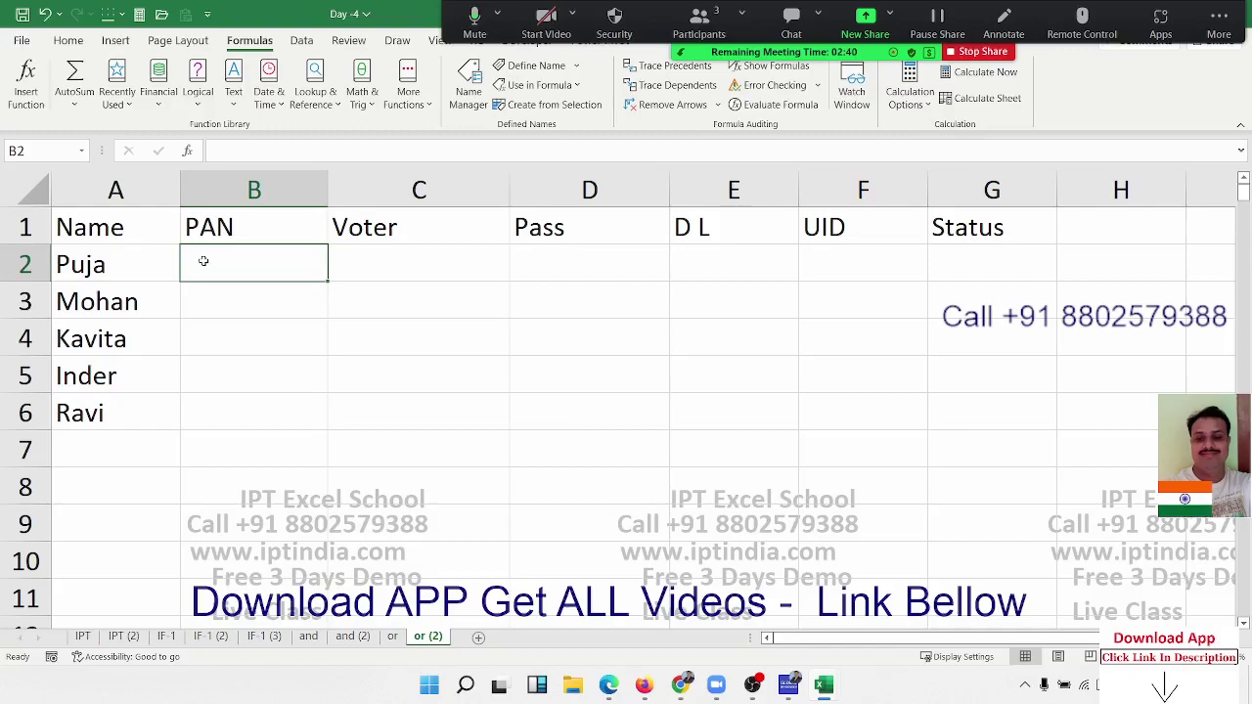
pyautogui.write('Y')
pyautogui.click(358, 294)
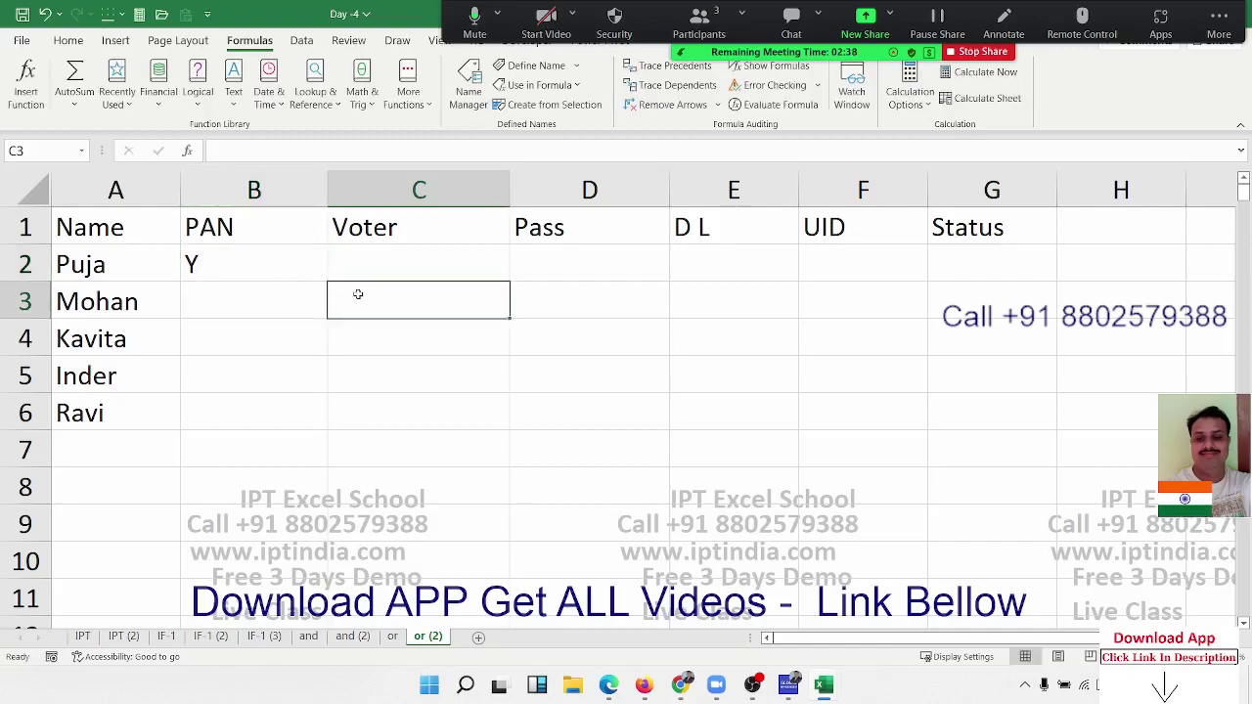
pyautogui.write('Y')
pyautogui.click(291, 345)
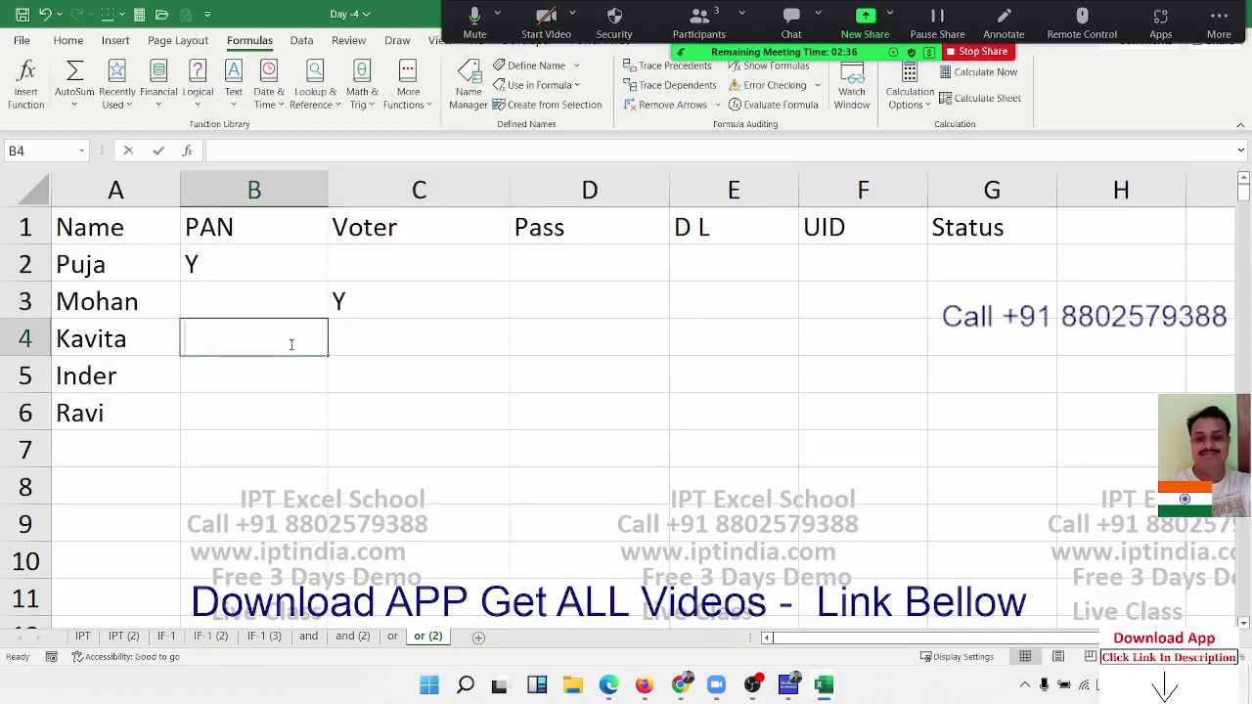
pyautogui.write('Y')
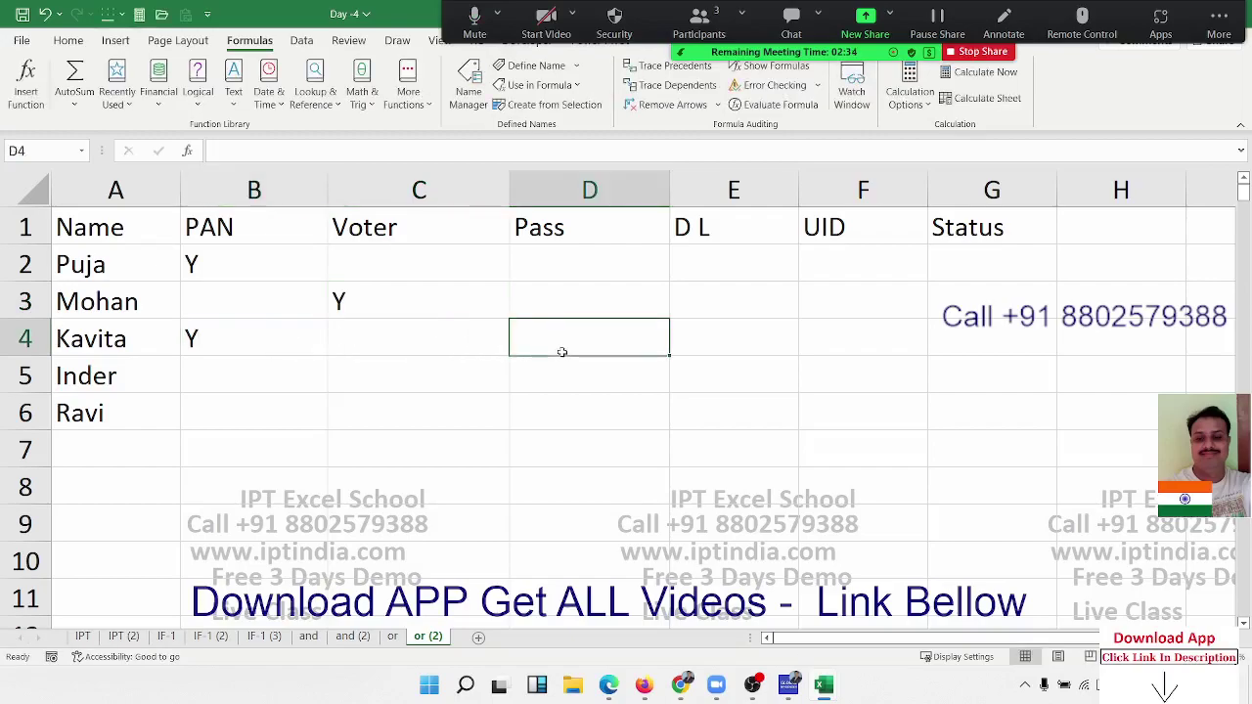
pyautogui.write('Y')
pyautogui.click(599, 421)
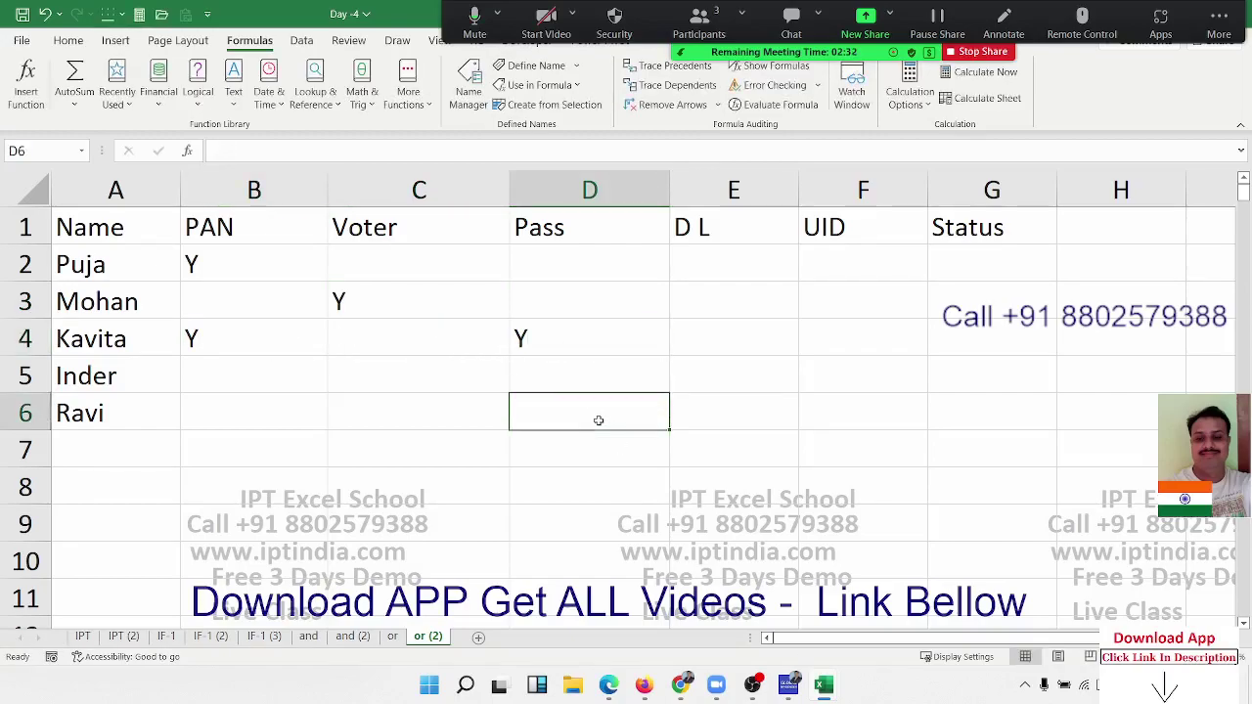
pyautogui.write('Y')
pyautogui.click(988, 276)
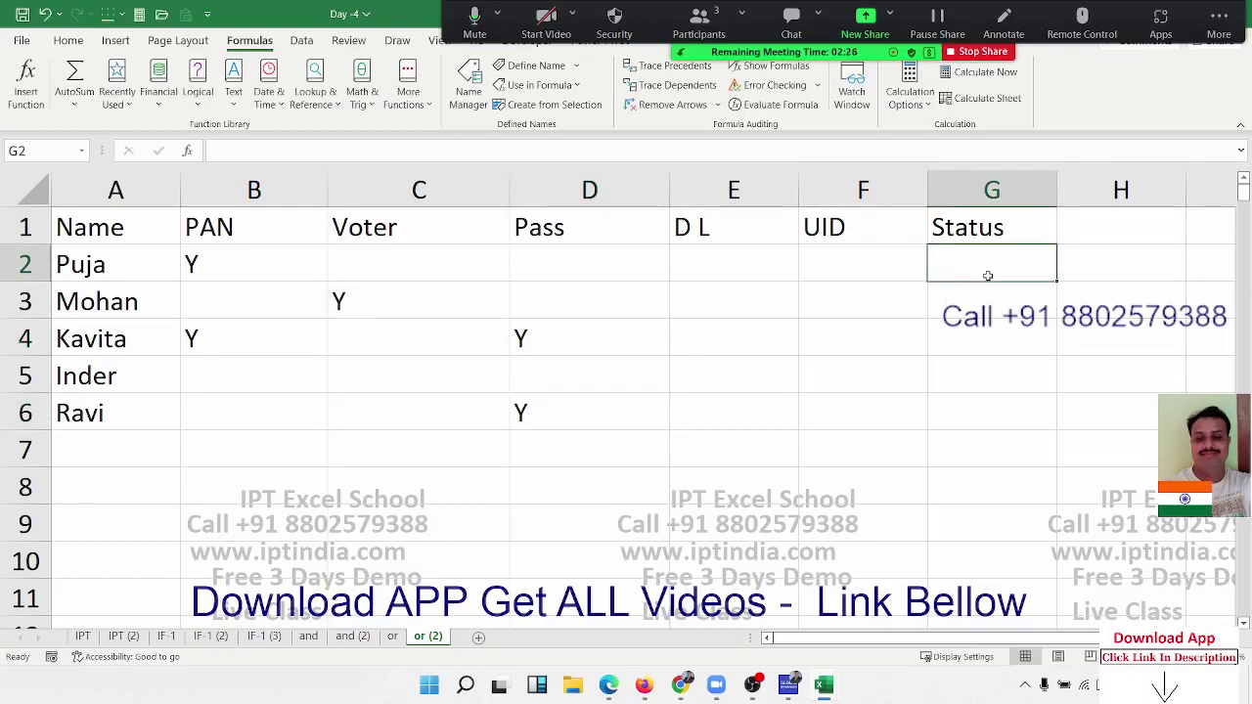
# Enter =OR(B2="y",C2="y",D2="y",E2="y",F2="y") in G2 as the Status check
pyautogui.write('=')
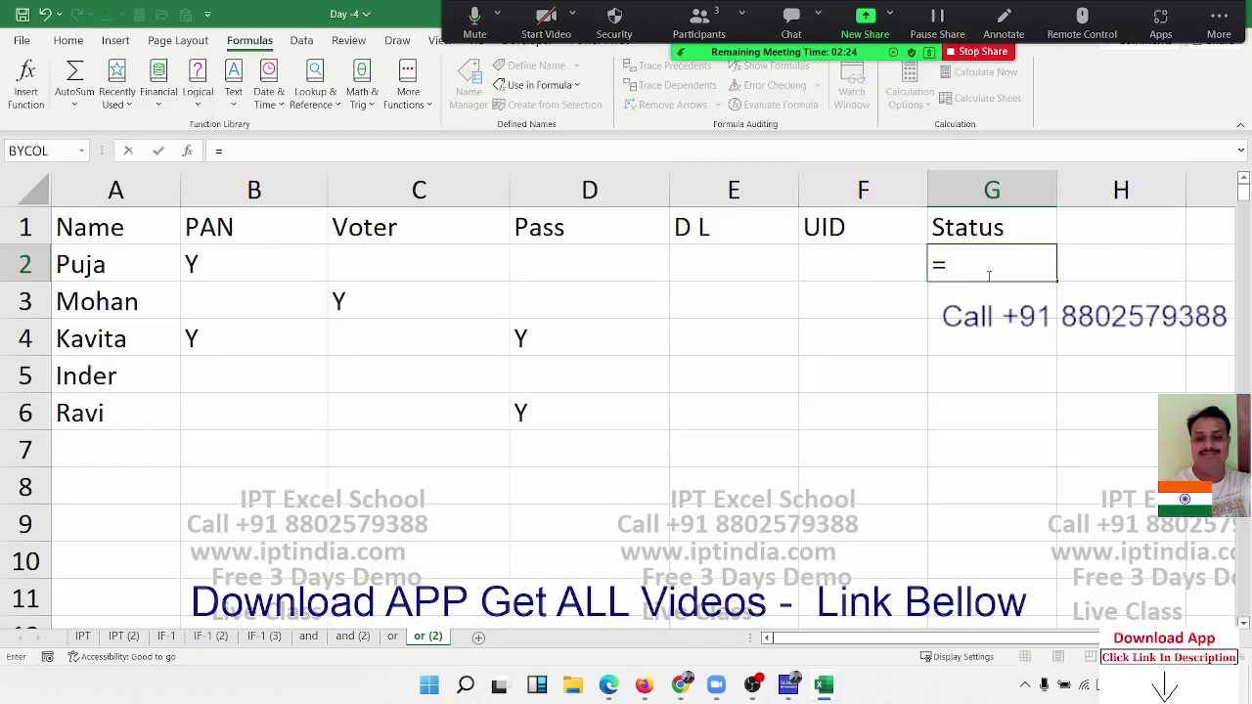
pyautogui.write('or')
pyautogui.press('Tab')
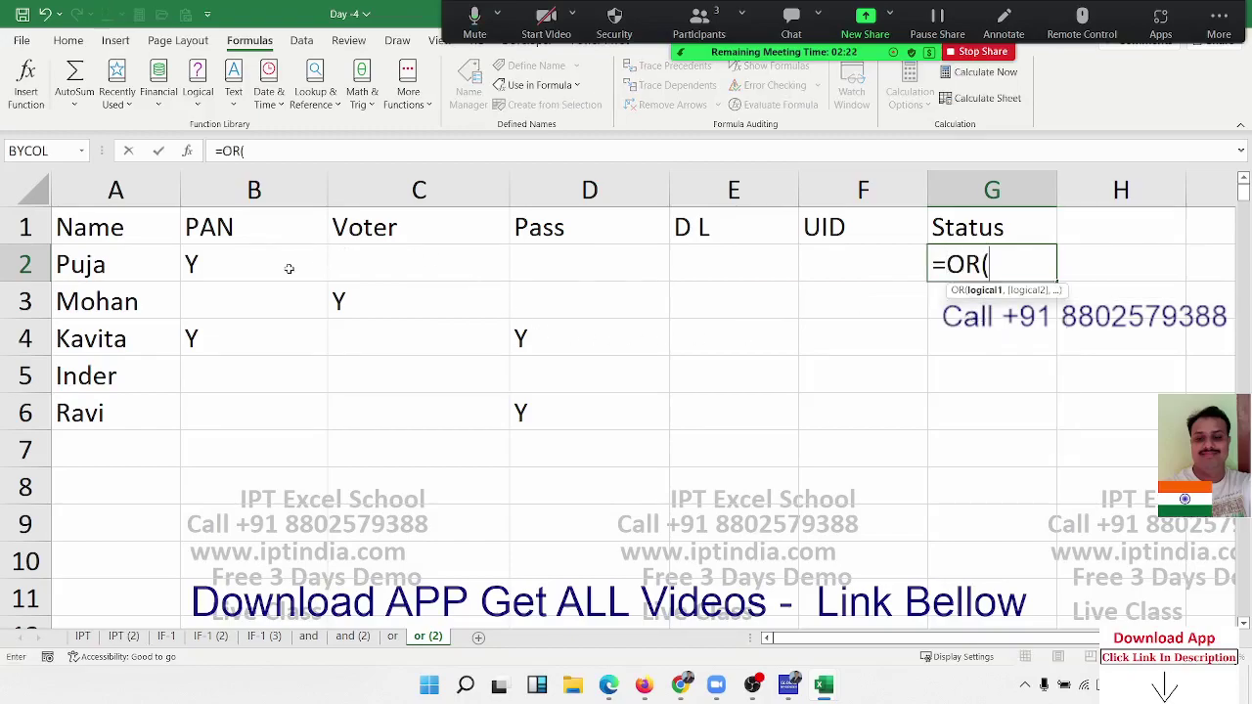
pyautogui.click(265, 263)
pyautogui.write('="')
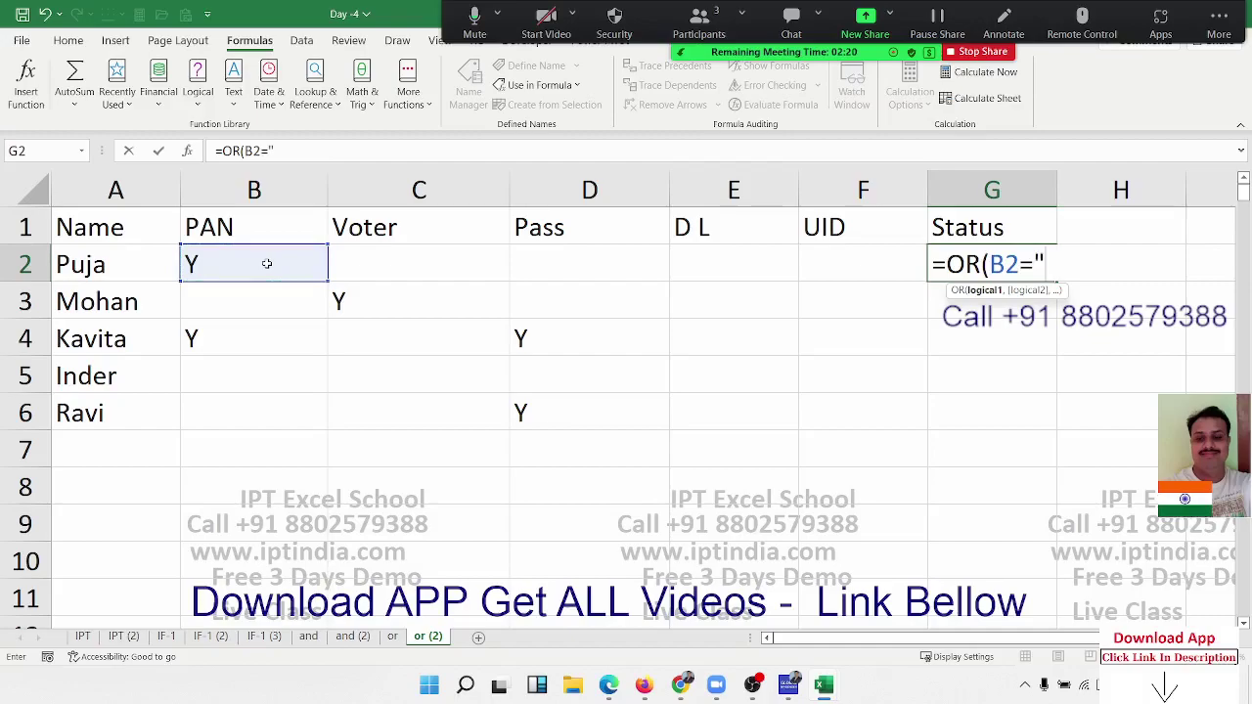
pyautogui.write('y",')
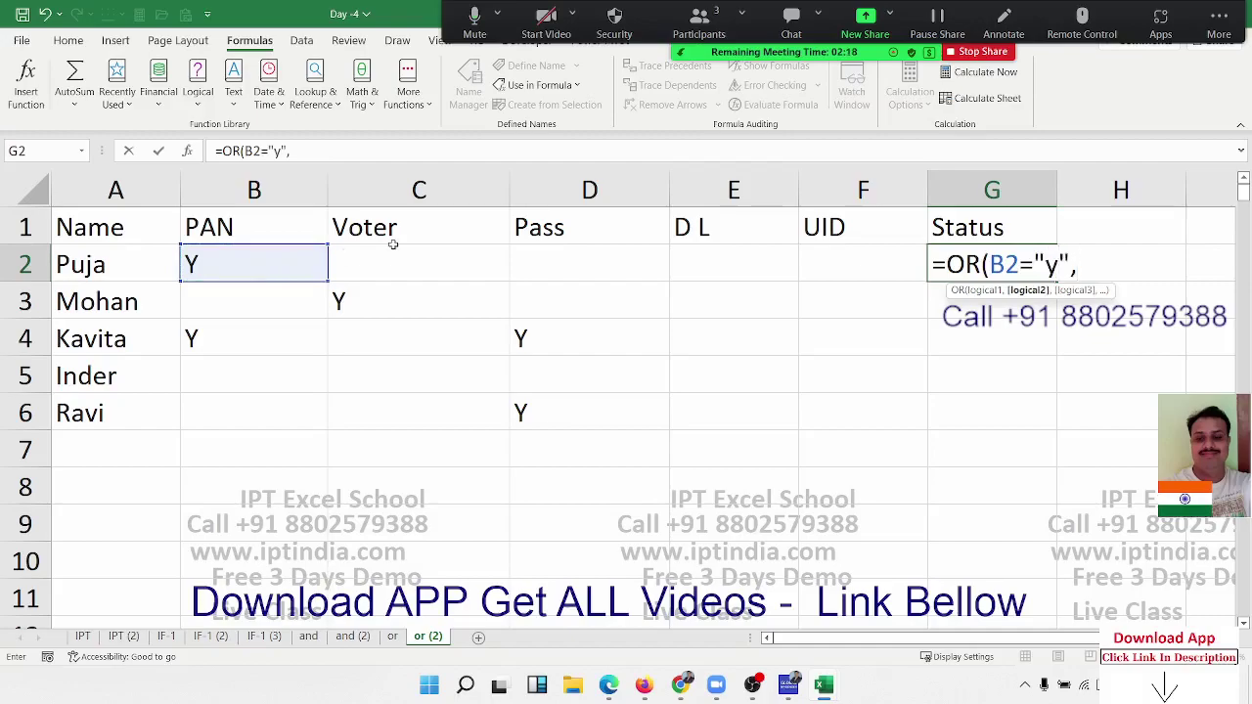
pyautogui.click(395, 248)
pyautogui.write('="y')
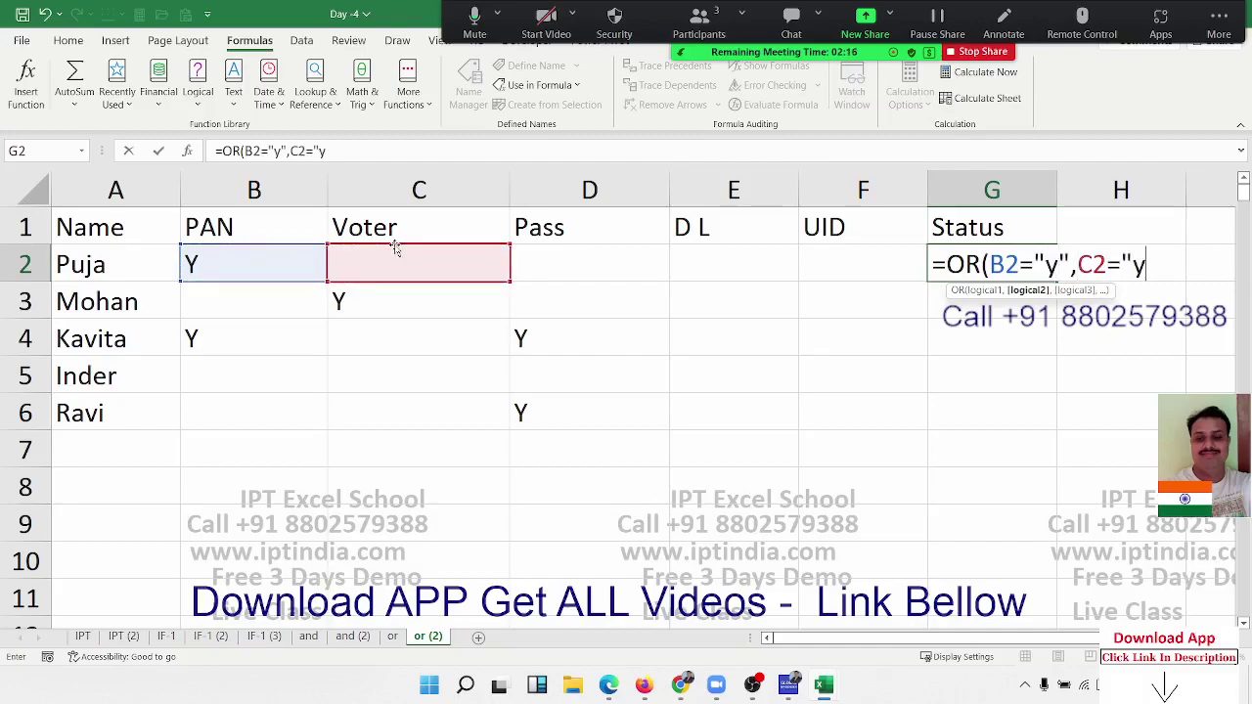
pyautogui.write('",')
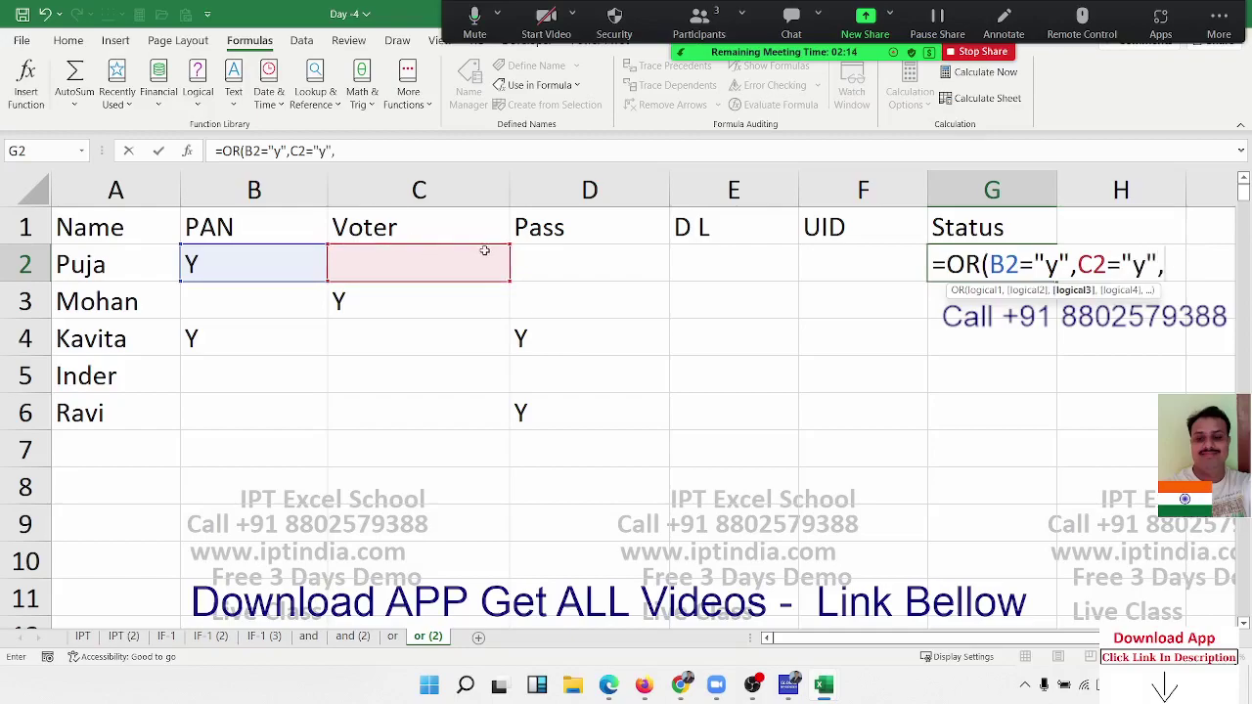
pyautogui.click(518, 252)
pyautogui.write('=')
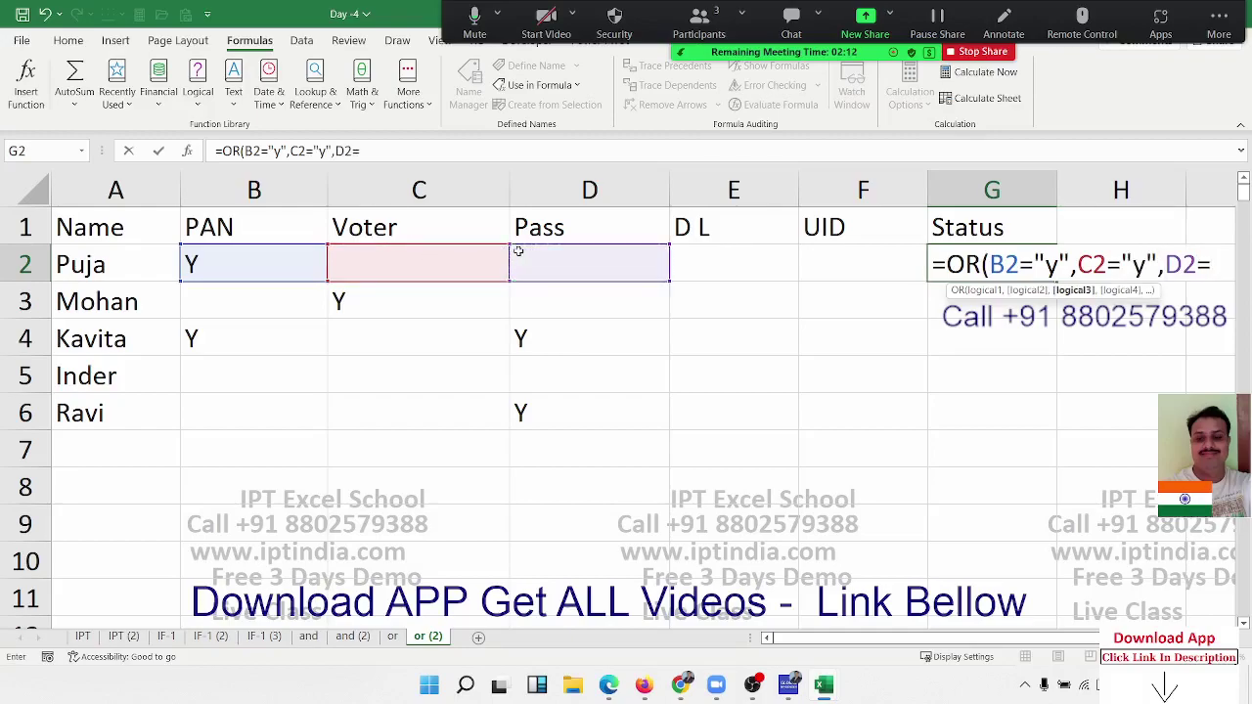
pyautogui.write('"y"')
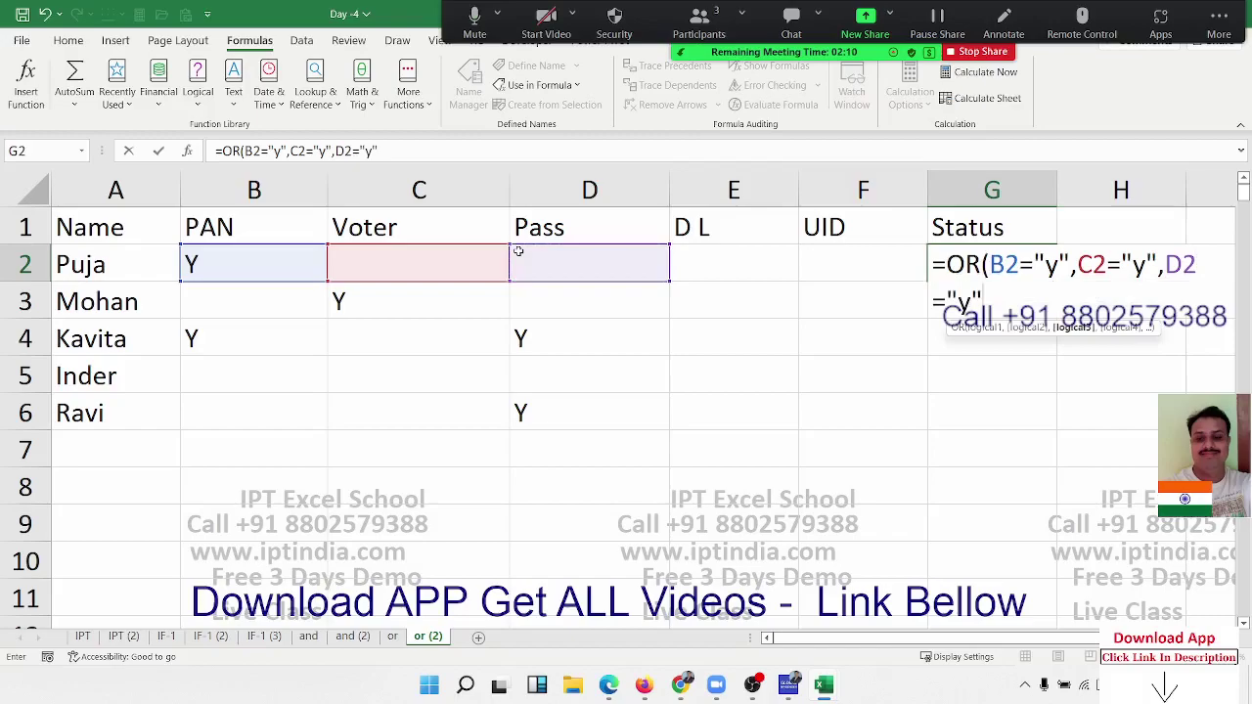
pyautogui.write(',')
pyautogui.click(692, 264)
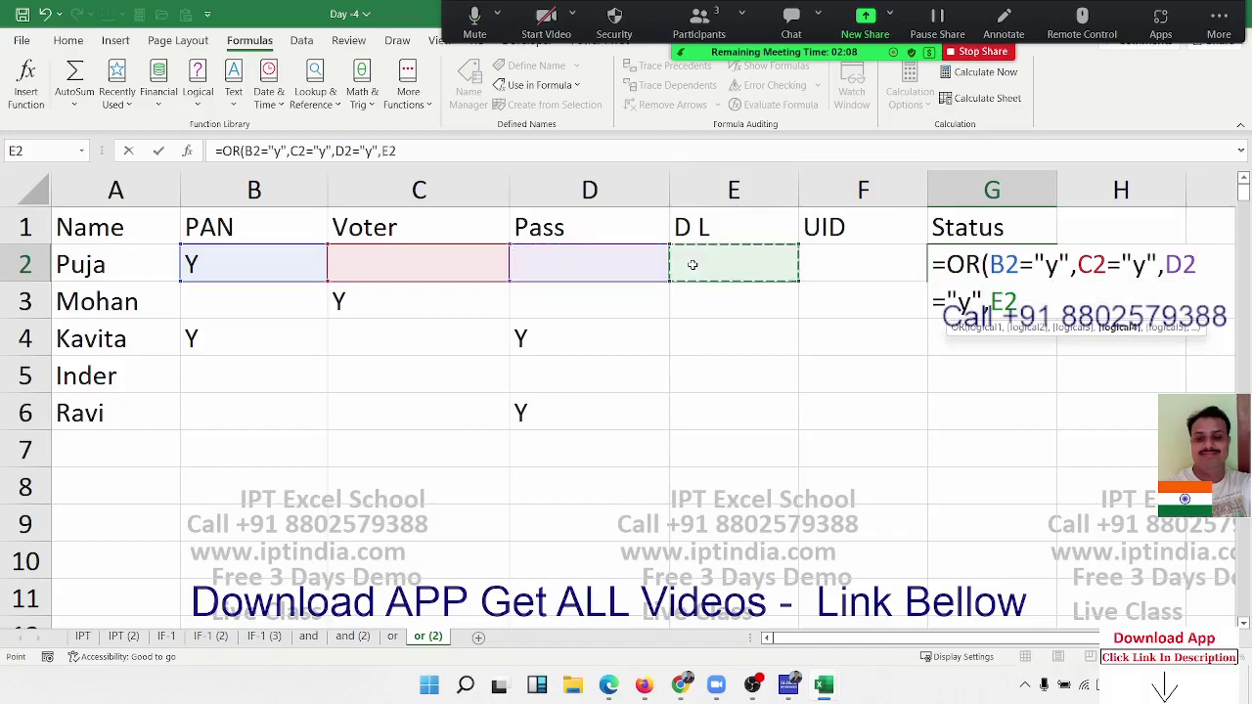
pyautogui.write('="y')
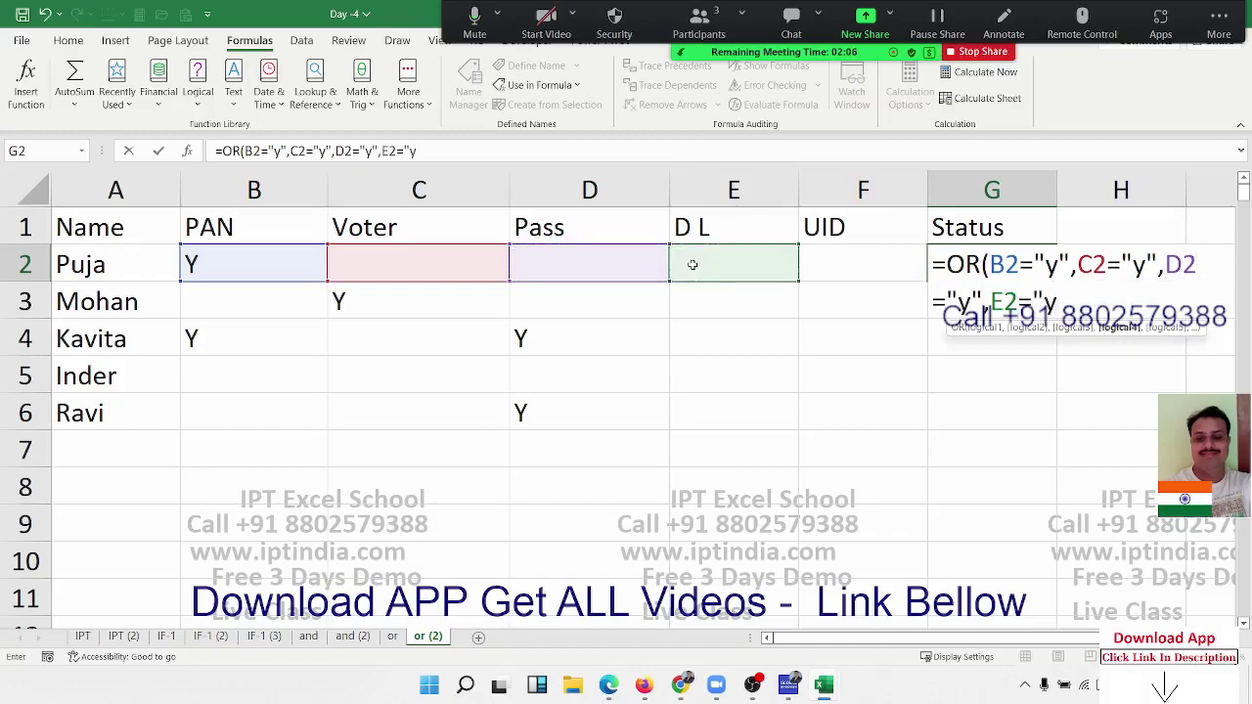
pyautogui.write('",')
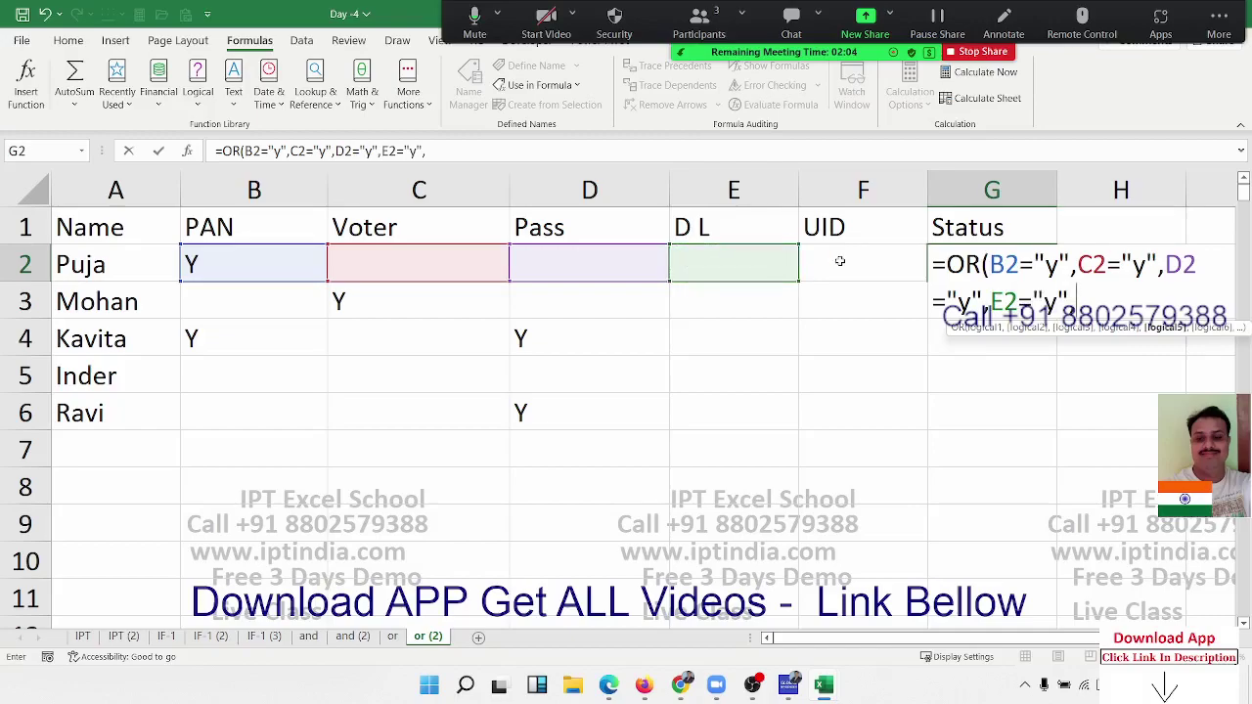
pyautogui.click(839, 262)
pyautogui.write('="y"')
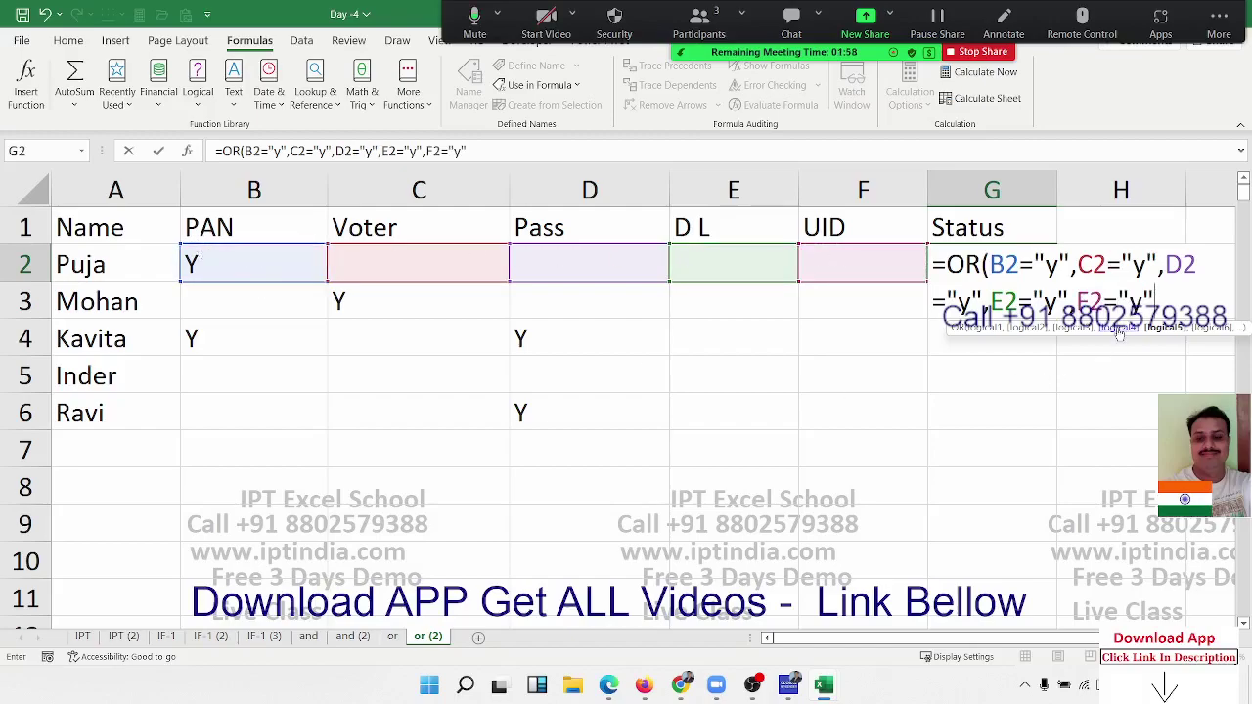
pyautogui.write(')')
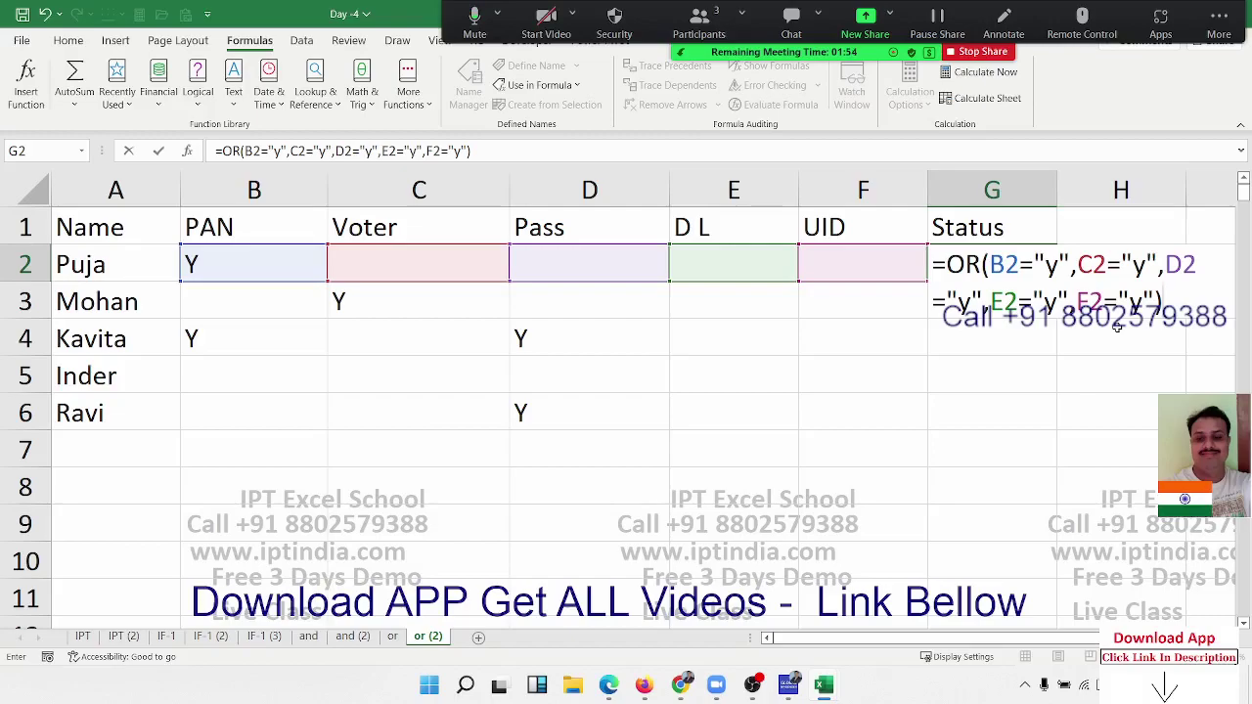
pyautogui.press('Return')
pyautogui.press('Up')
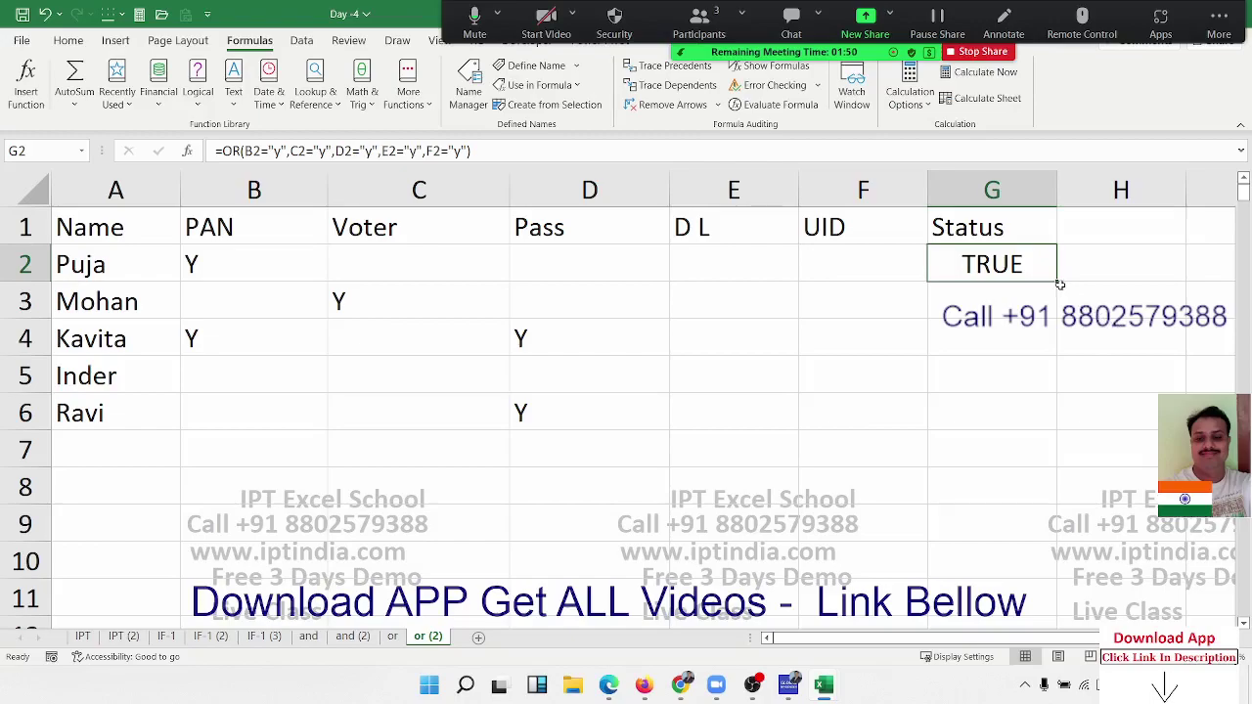
# Copy the Status formula down to G6 and inspect the fourth person's row
pyautogui.moveTo(1058, 282); pyautogui.dragTo(1040, 425)
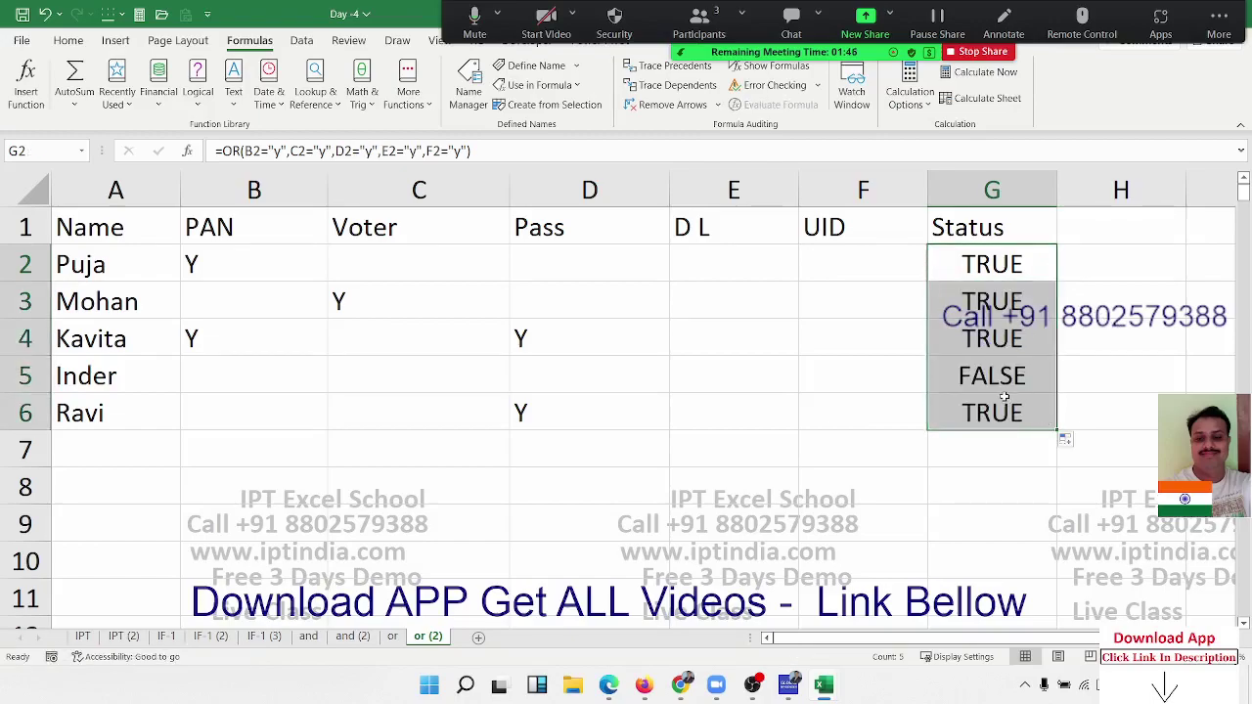
pyautogui.moveTo(1000, 376); pyautogui.dragTo(243, 379)
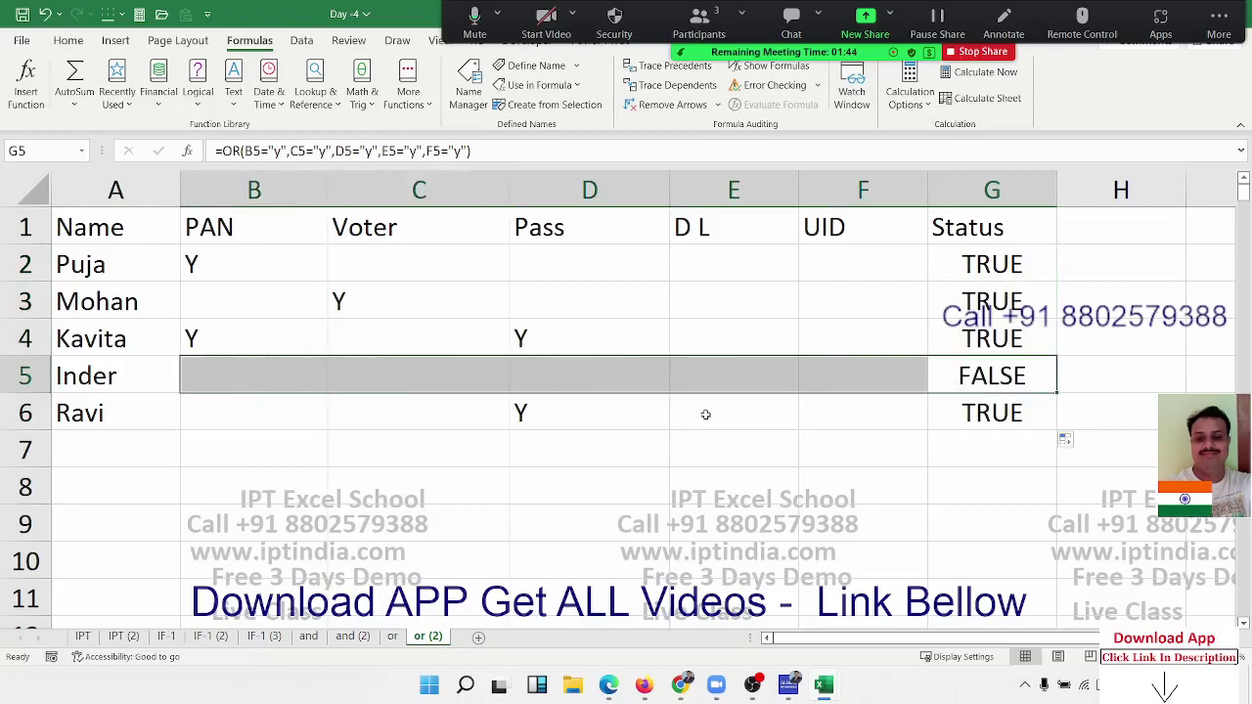
pyautogui.click(935, 413)
# Wrap G2's OR in IF returning "OK" or "pending" and fill it down to G6
pyautogui.doubleClick(951, 264)
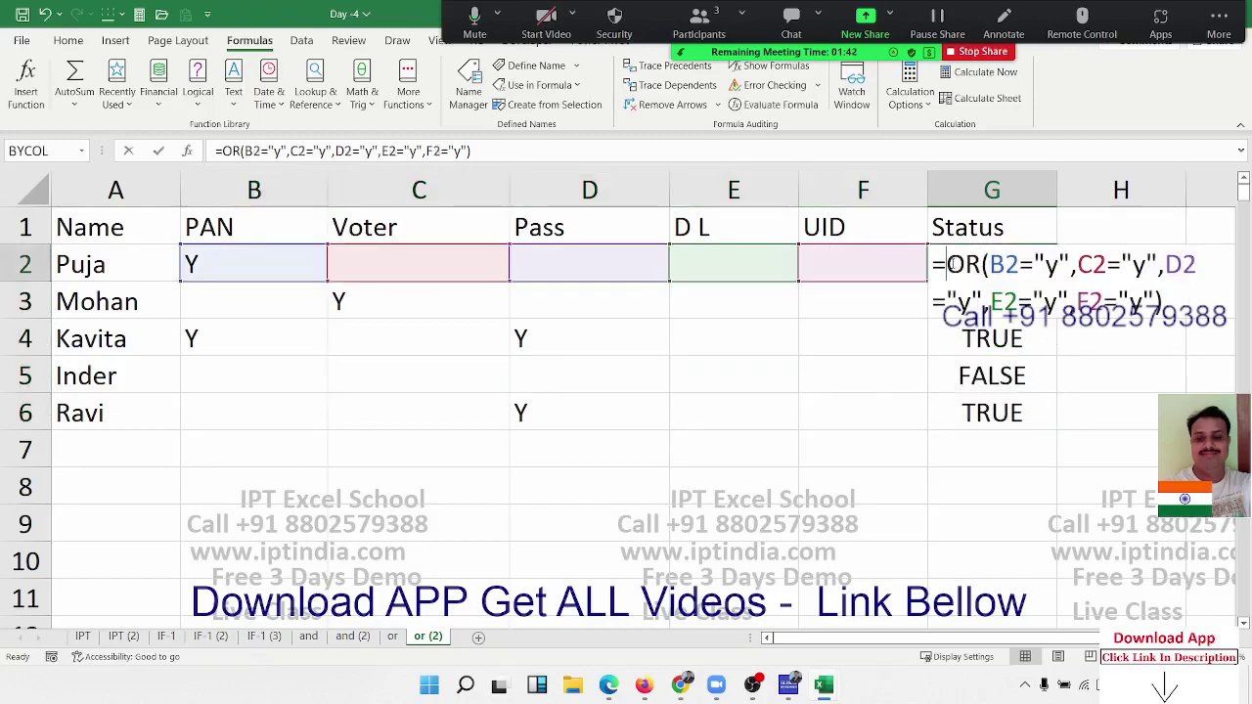
pyautogui.write('if')
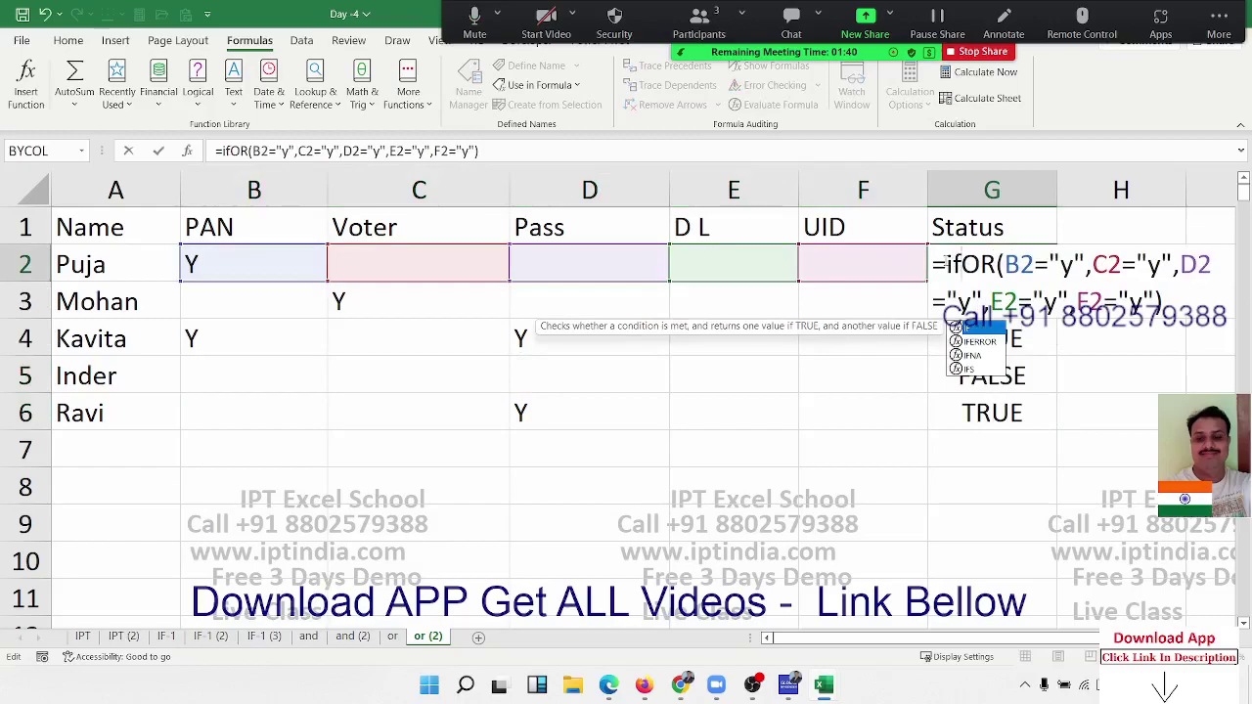
pyautogui.press('Tab')
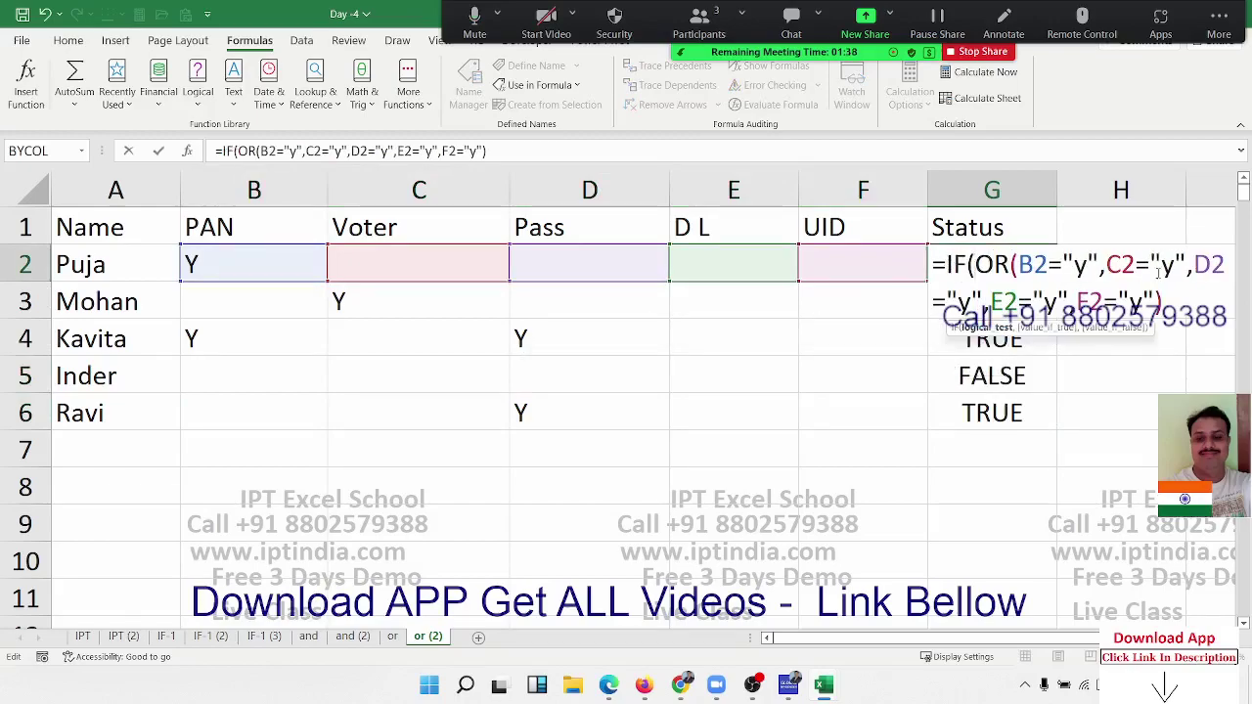
pyautogui.write(',"')
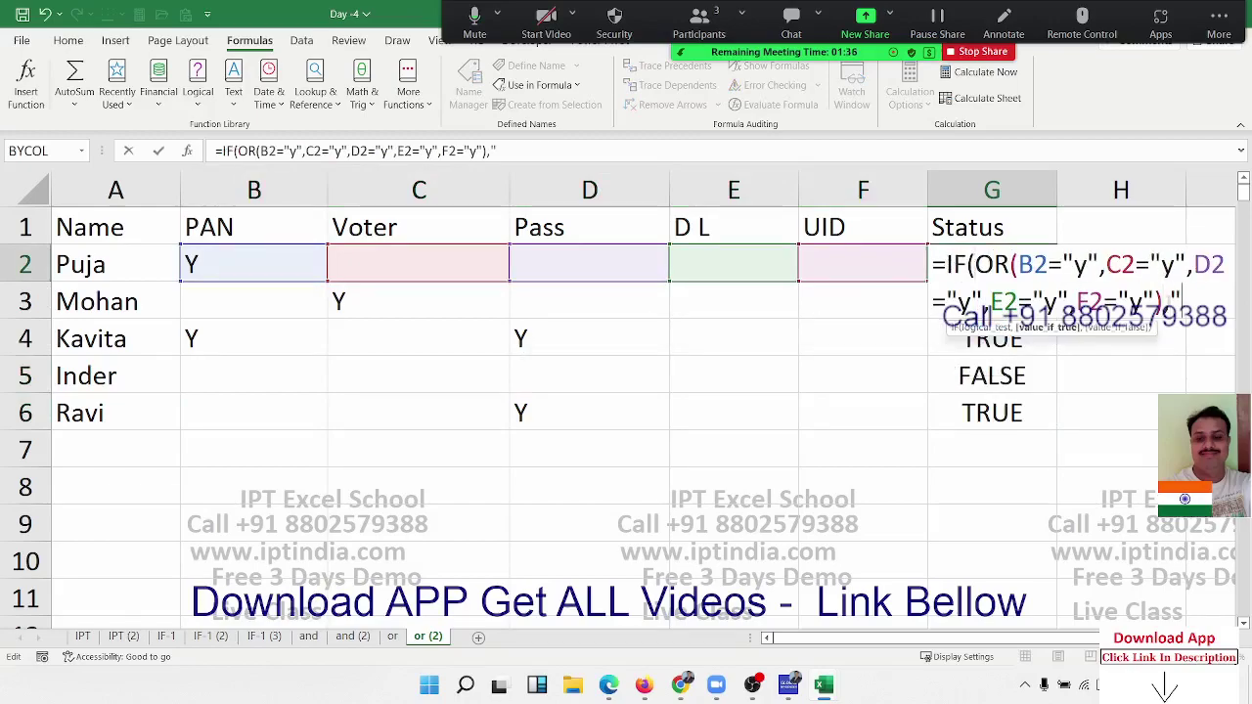
pyautogui.write('OK",')
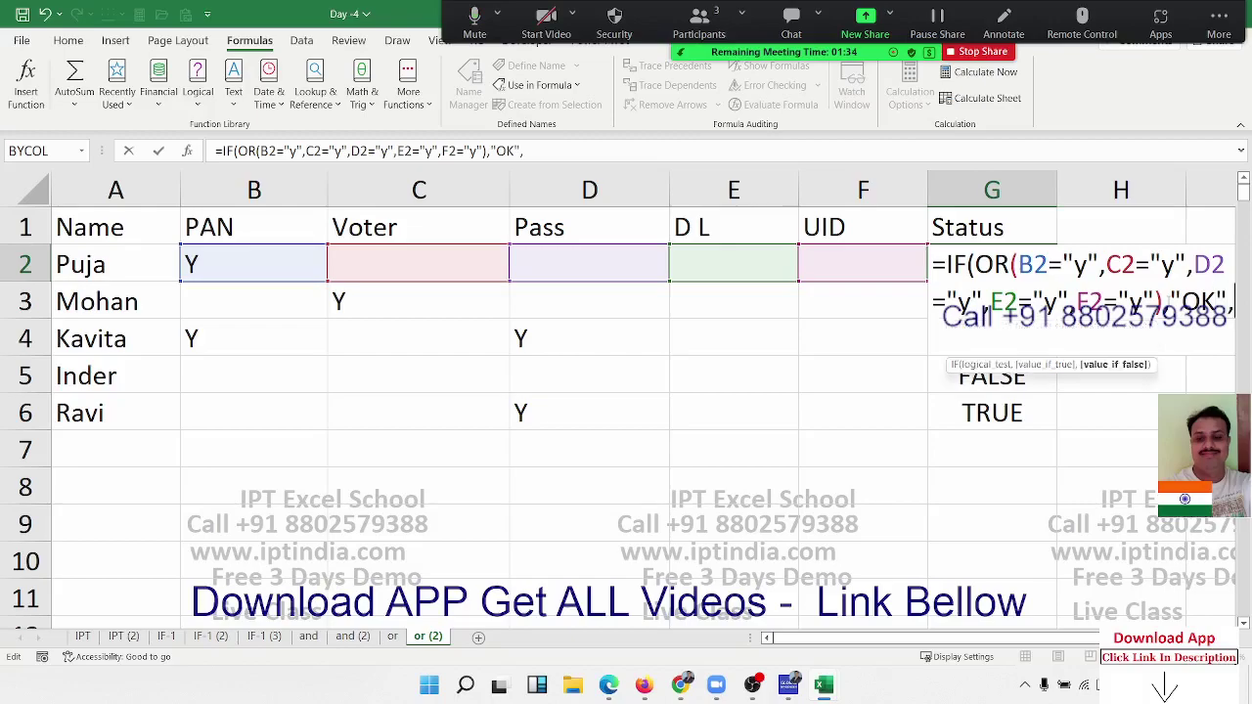
pyautogui.write('"')
pyautogui.write('pe')
pyautogui.write('nding')
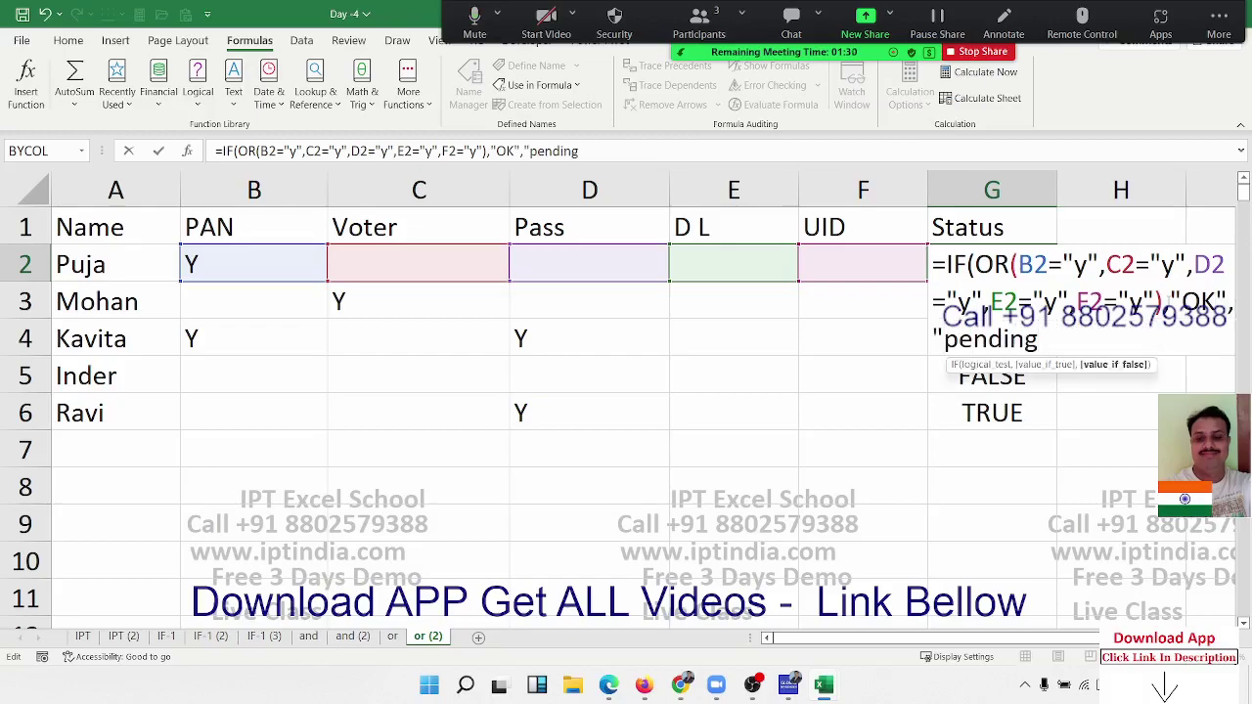
pyautogui.write('")')
pyautogui.press('Return')
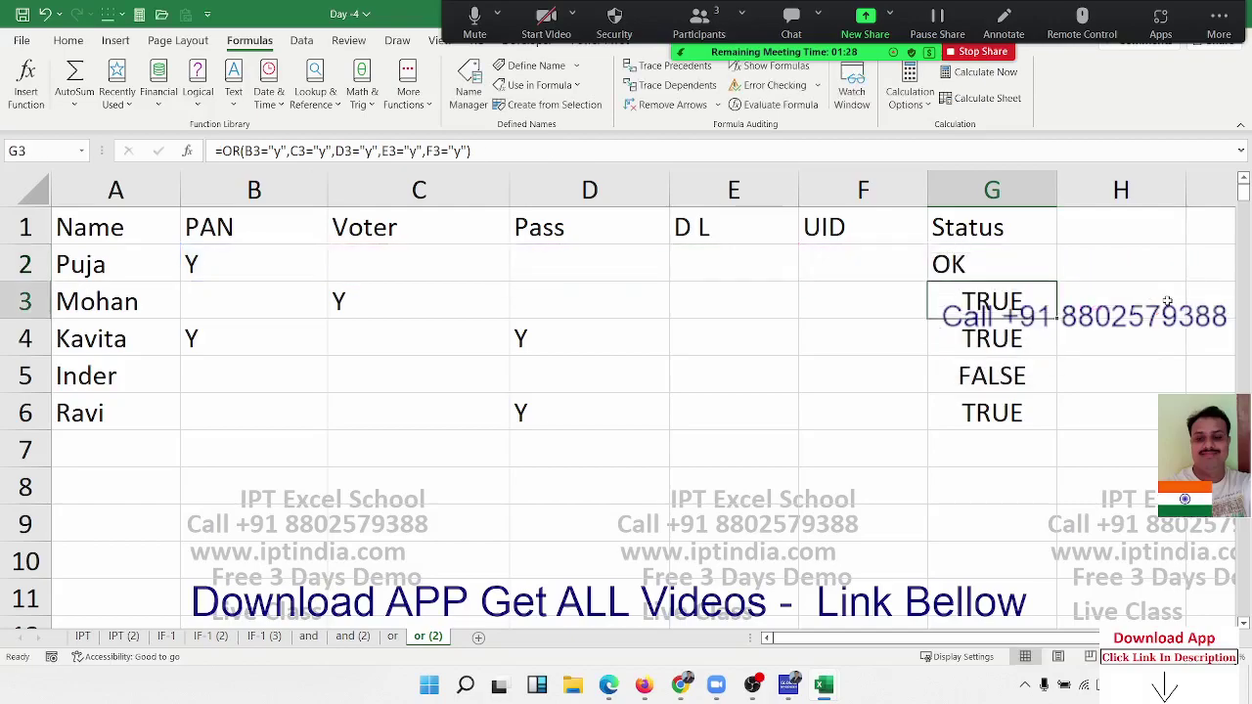
pyautogui.press('Up')
pyautogui.hotkey('ctrl', 'shift', 'Down')
pyautogui.hotkey('ctrl', 'd')
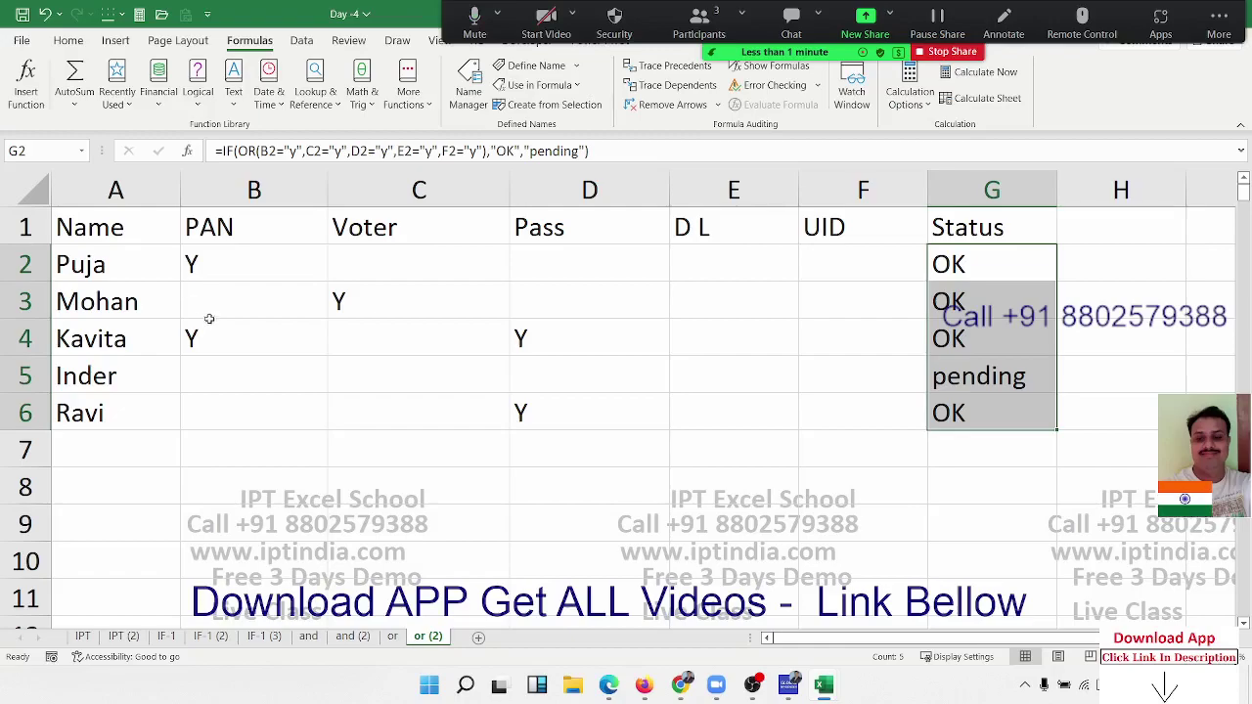
# Recheck the Status formula, then duplicate the 'or (2)' sheet as 'or (3)'
pyautogui.click(467, 301)
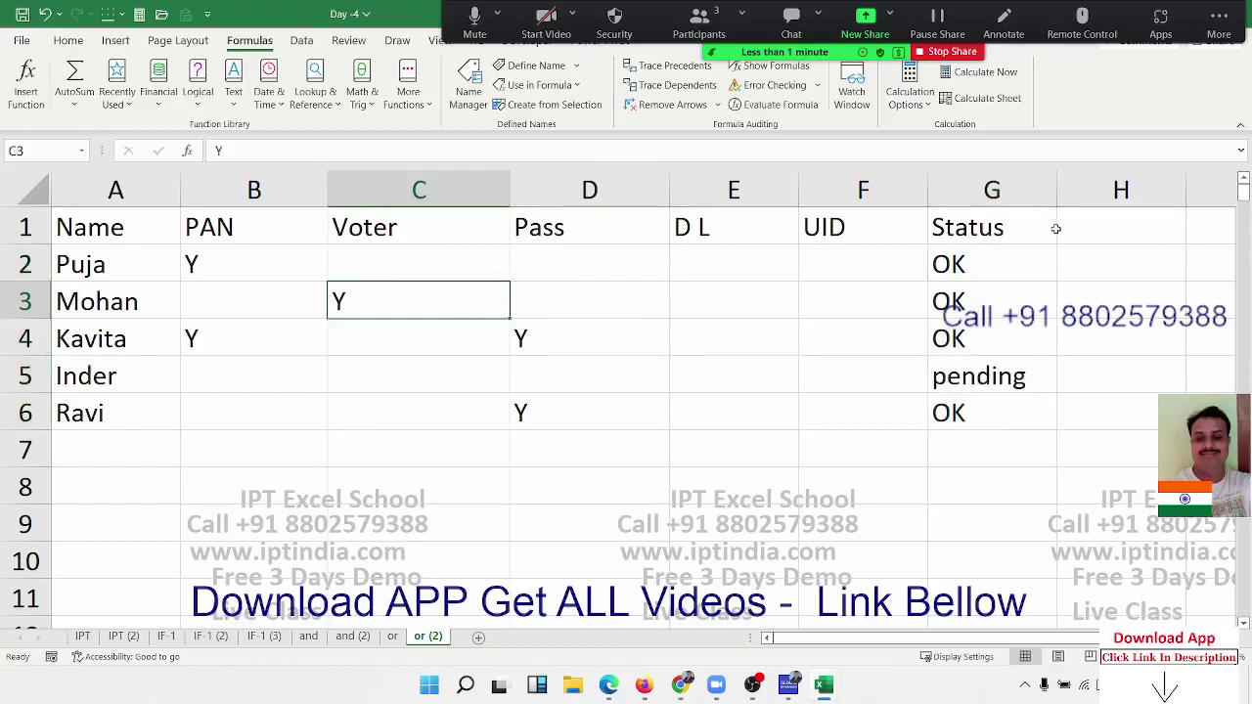
pyautogui.doubleClick(983, 257)
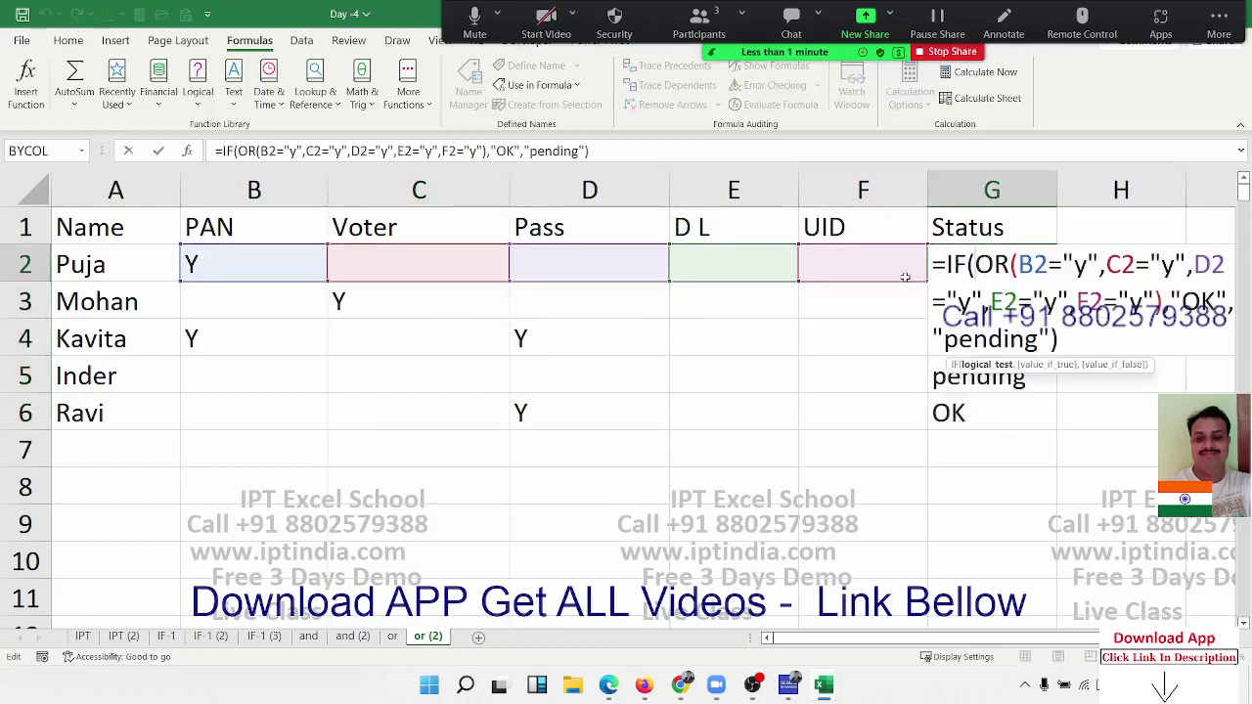
pyautogui.press('Escape')
pyautogui.moveTo(440, 651); pyautogui.dragTo(479, 665)
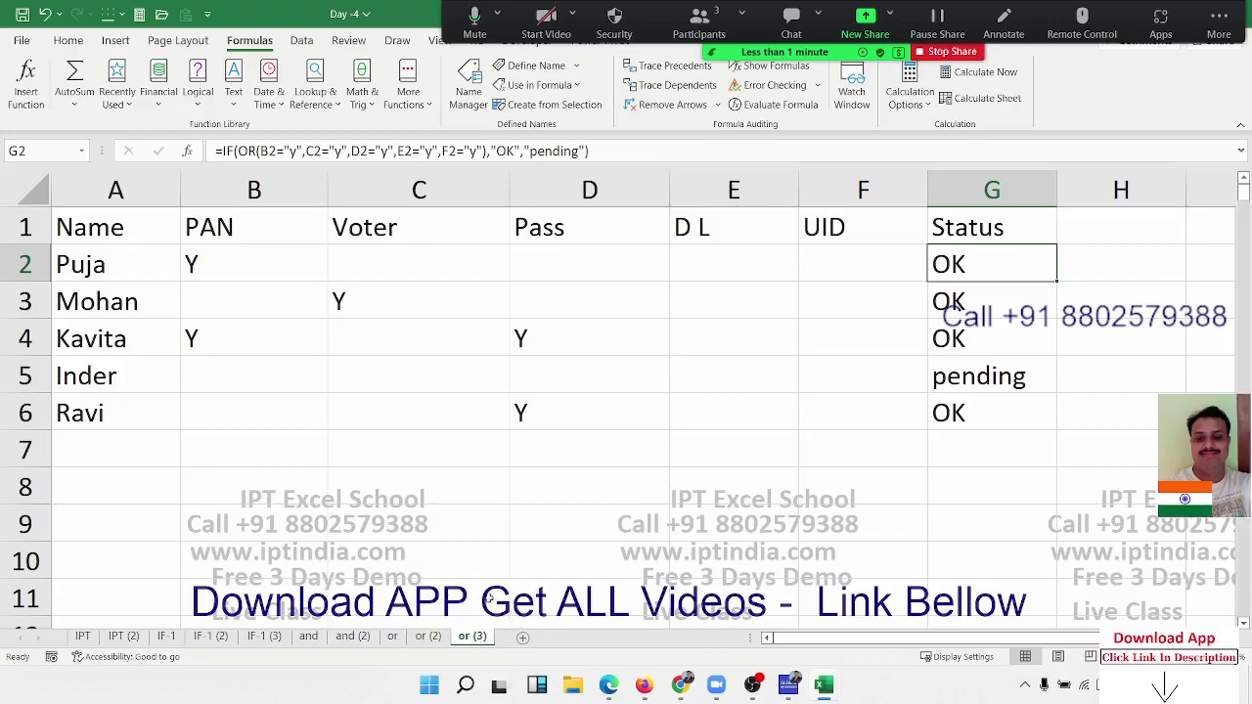
# AutoFit all column widths and clear the rows for Mohan through Ravi
pyautogui.click(29, 191)
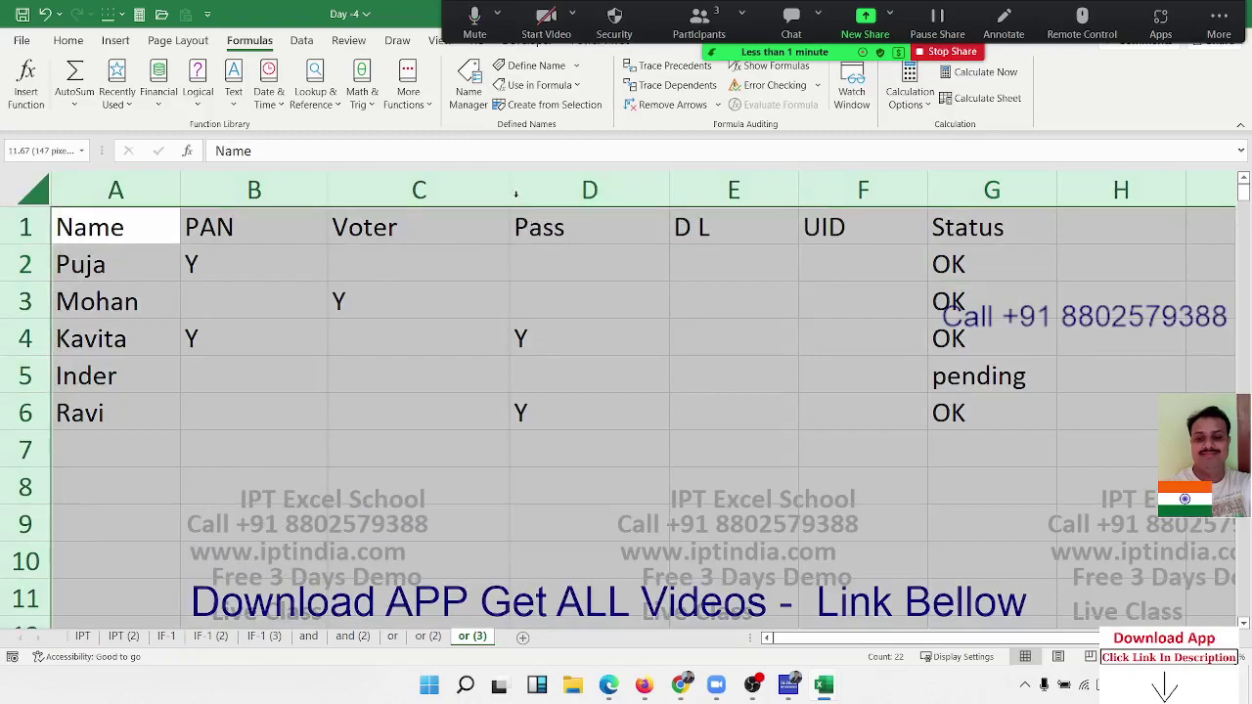
pyautogui.doubleClick(517, 197)
pyautogui.click(274, 373)
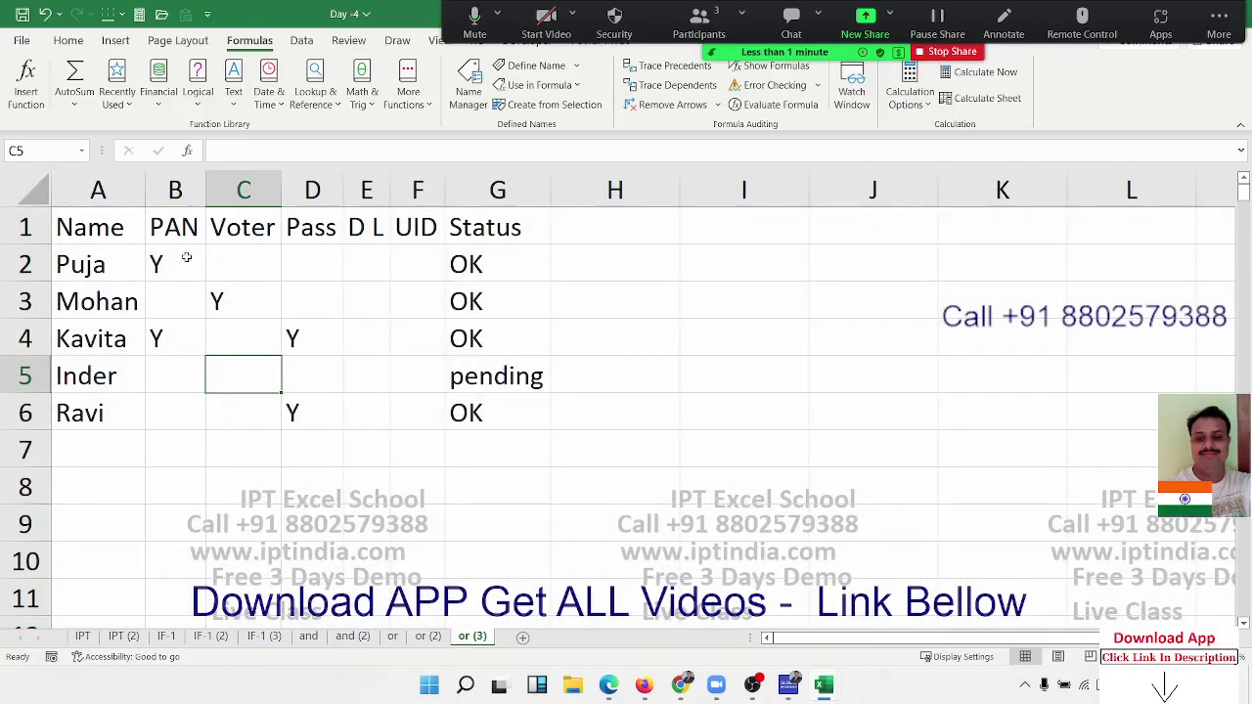
pyautogui.moveTo(161, 265)
pyautogui.mouseDown()
pyautogui.moveTo(404, 369)
pyautogui.moveTo(398, 404)
pyautogui.mouseUp()
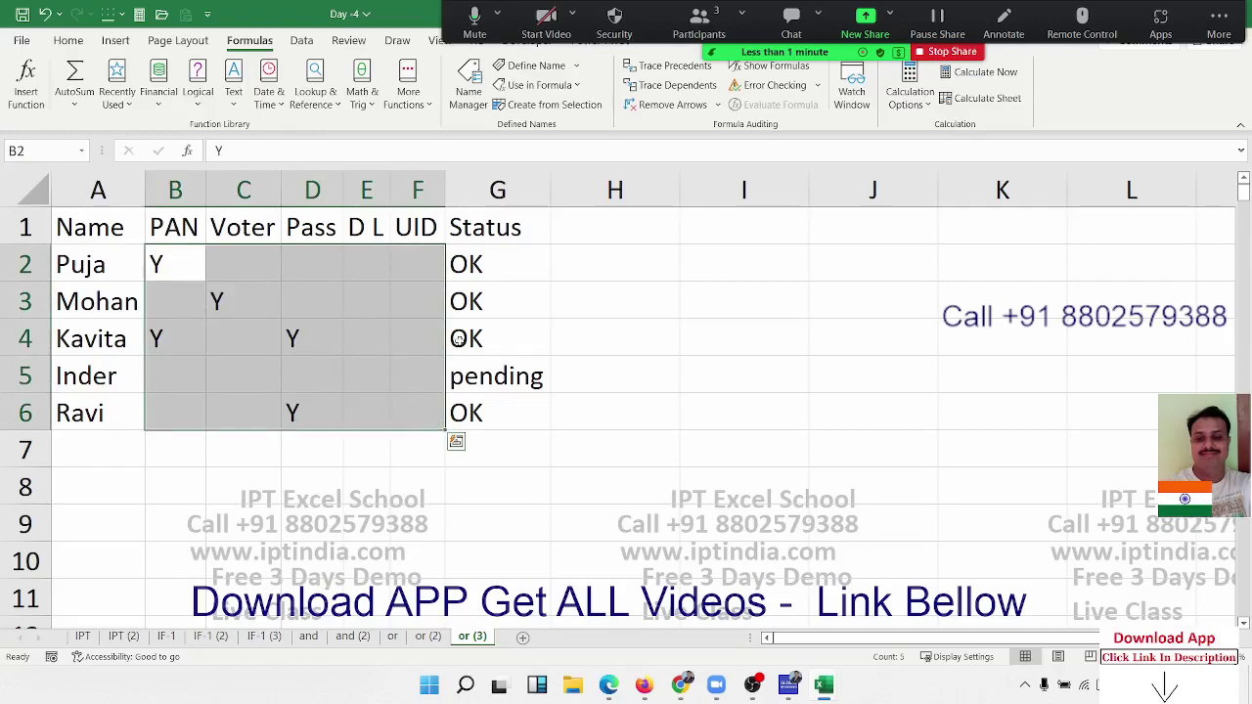
pyautogui.moveTo(483, 266); pyautogui.dragTo(484, 416)
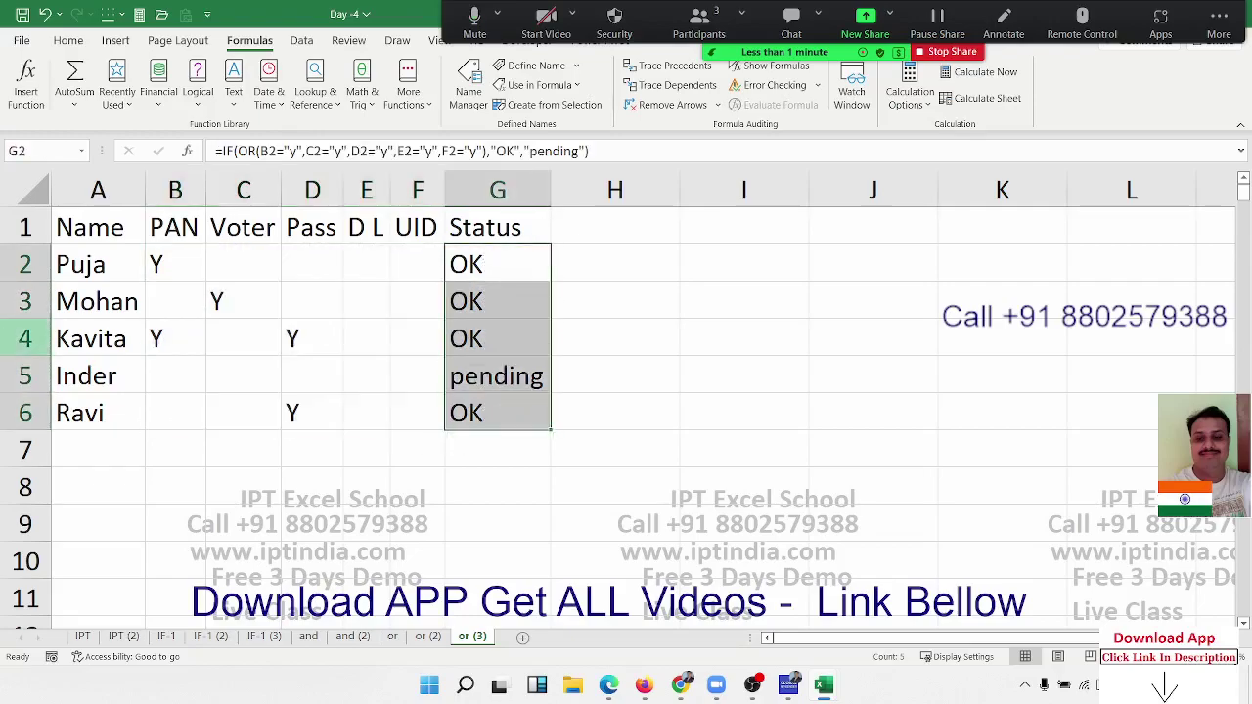
pyautogui.moveTo(74, 303); pyautogui.dragTo(504, 421)
pyautogui.press('Delete')
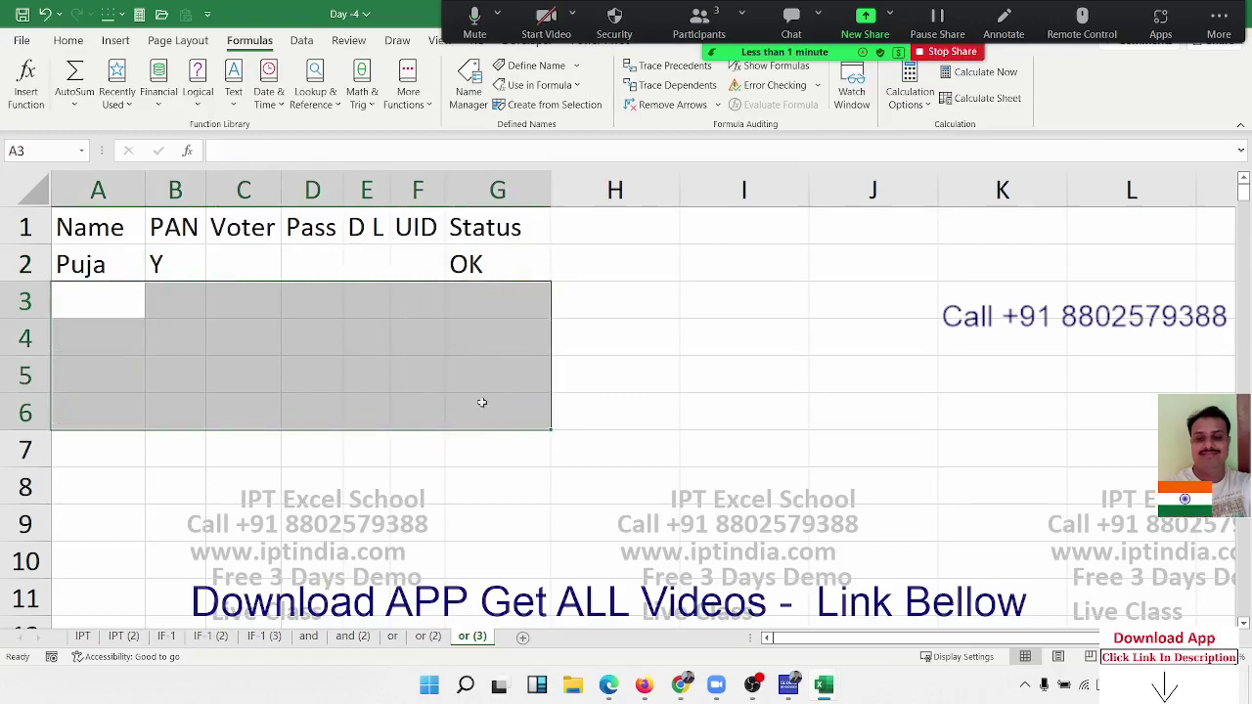
# Fill the PAN cells B1:B2 yellow and C1:F2 grey
pyautogui.click(162, 225)
pyautogui.moveTo(173, 256); pyautogui.dragTo(173, 274)
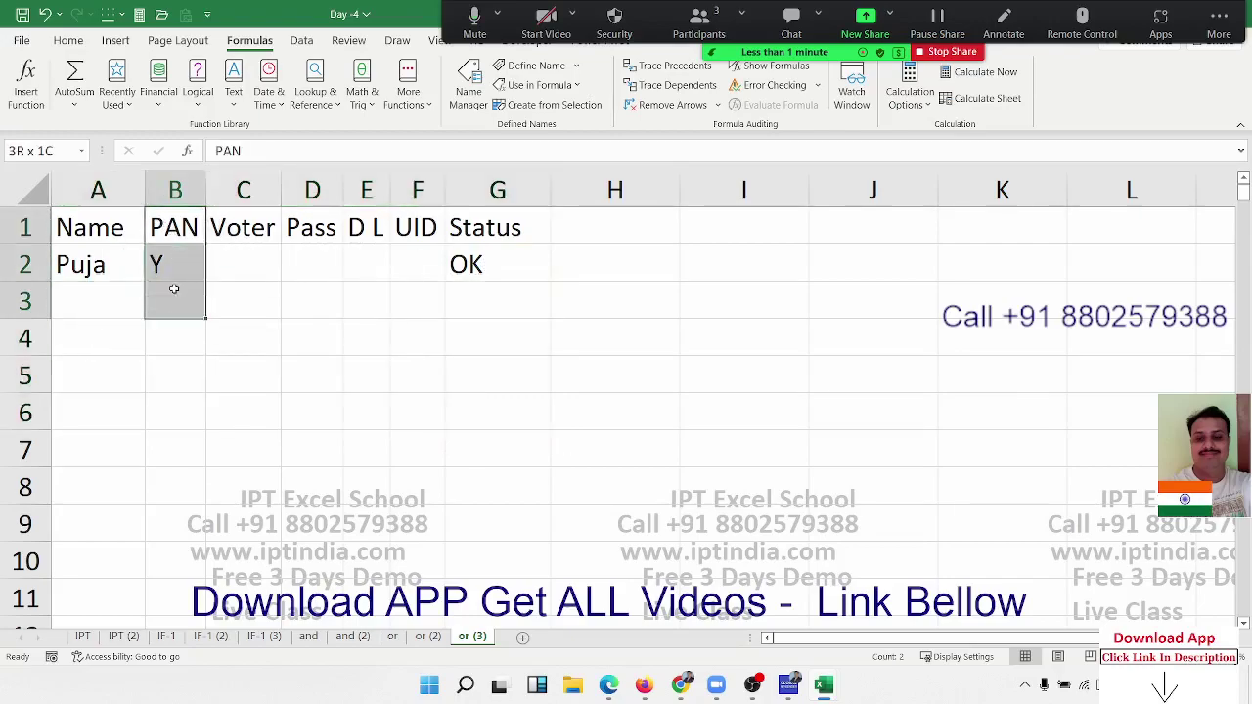
pyautogui.click(70, 41)
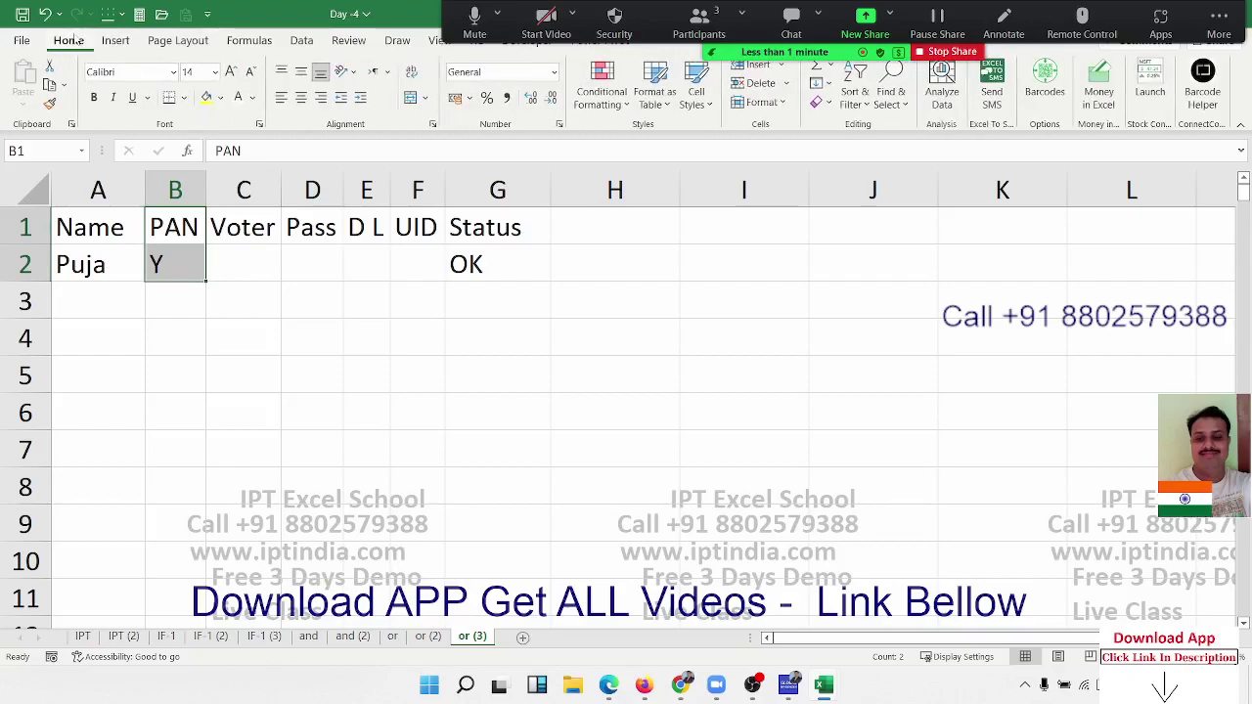
pyautogui.click(206, 97)
pyautogui.click(243, 228)
pyautogui.moveTo(243, 227); pyautogui.dragTo(421, 272)
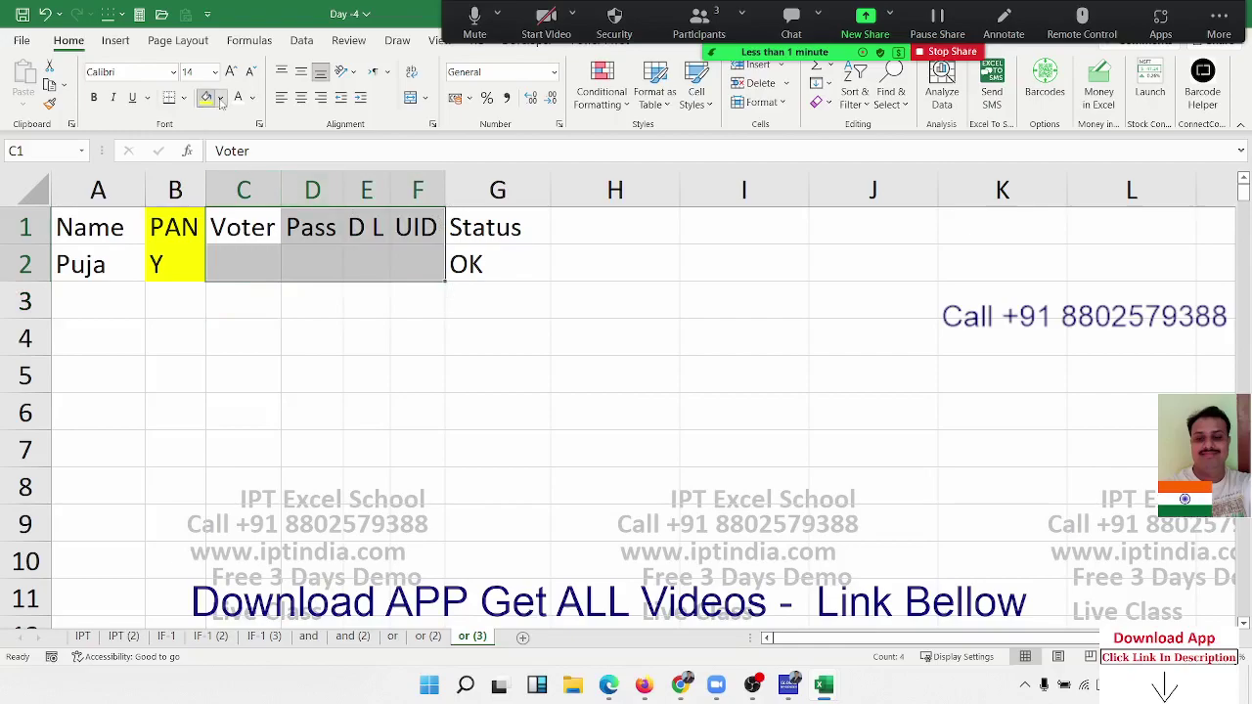
pyautogui.click(220, 97)
pyautogui.click(203, 174)
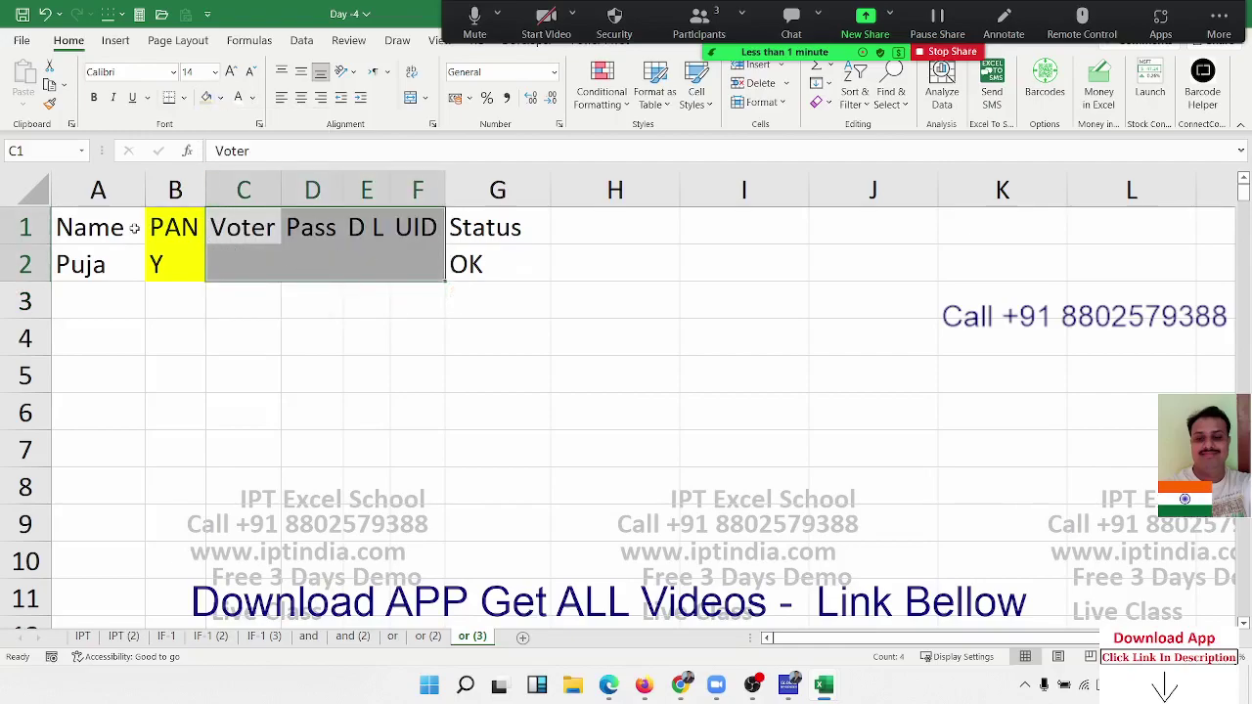
# Apply All Borders to the remaining table A1:G2
pyautogui.moveTo(134, 228); pyautogui.dragTo(466, 262)
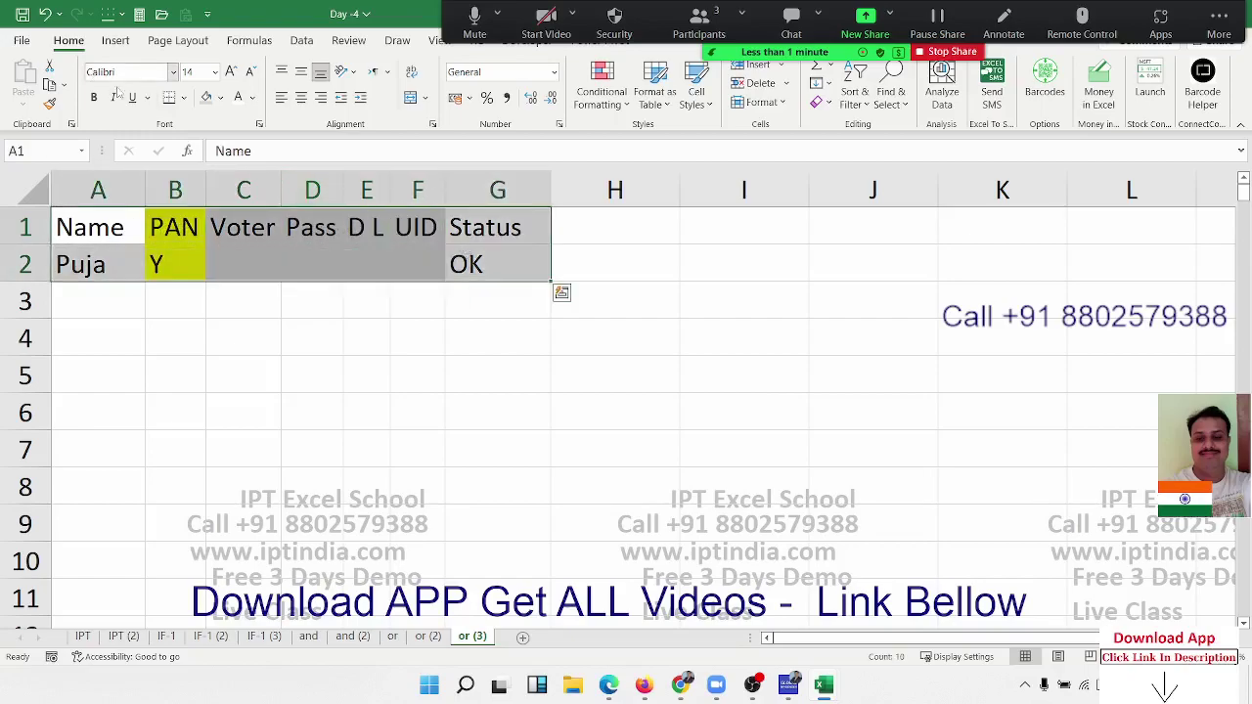
pyautogui.click(184, 99)
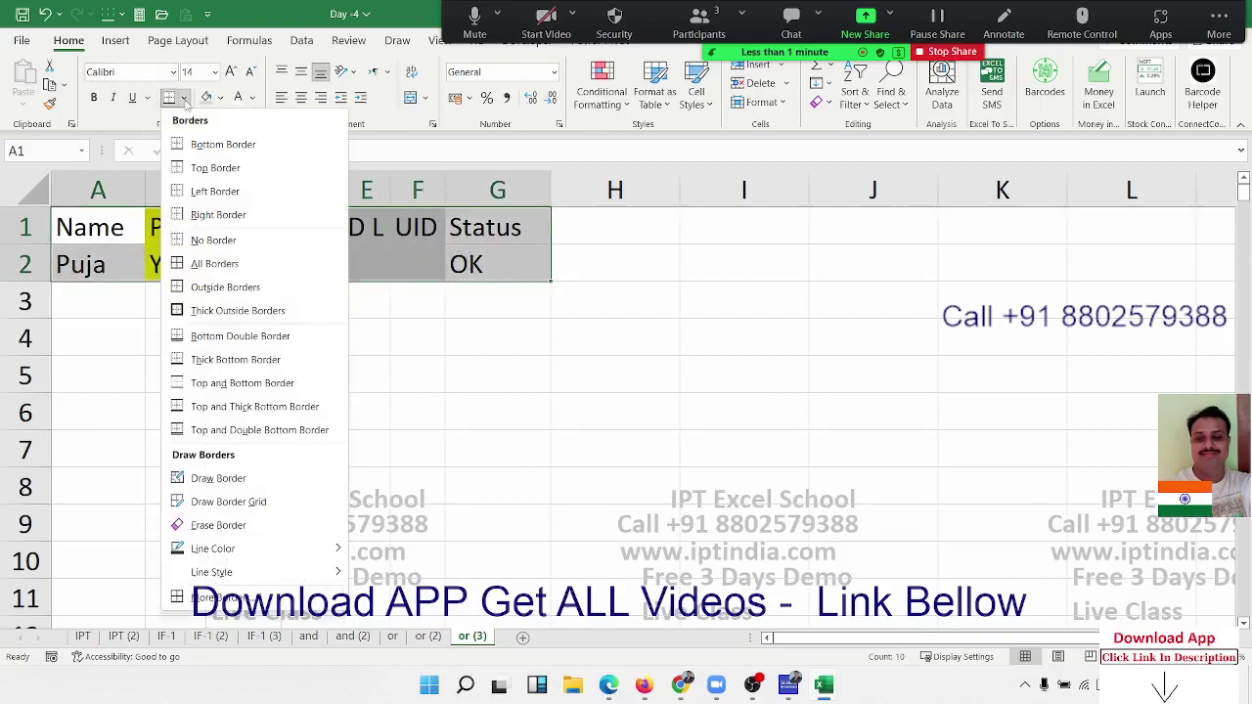
pyautogui.click(215, 264)
pyautogui.click(249, 271)
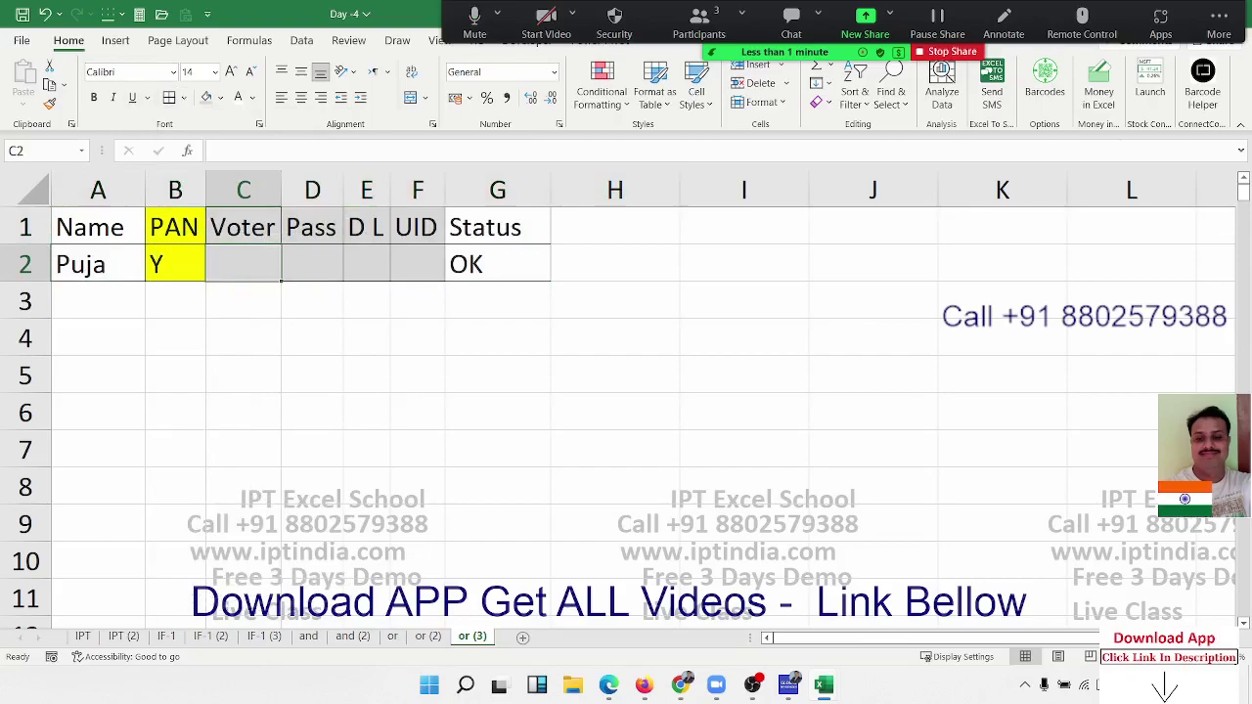
# End the current Zoom meeting for everyone and start the personal meeting again
pyautogui.click(1219, 22)
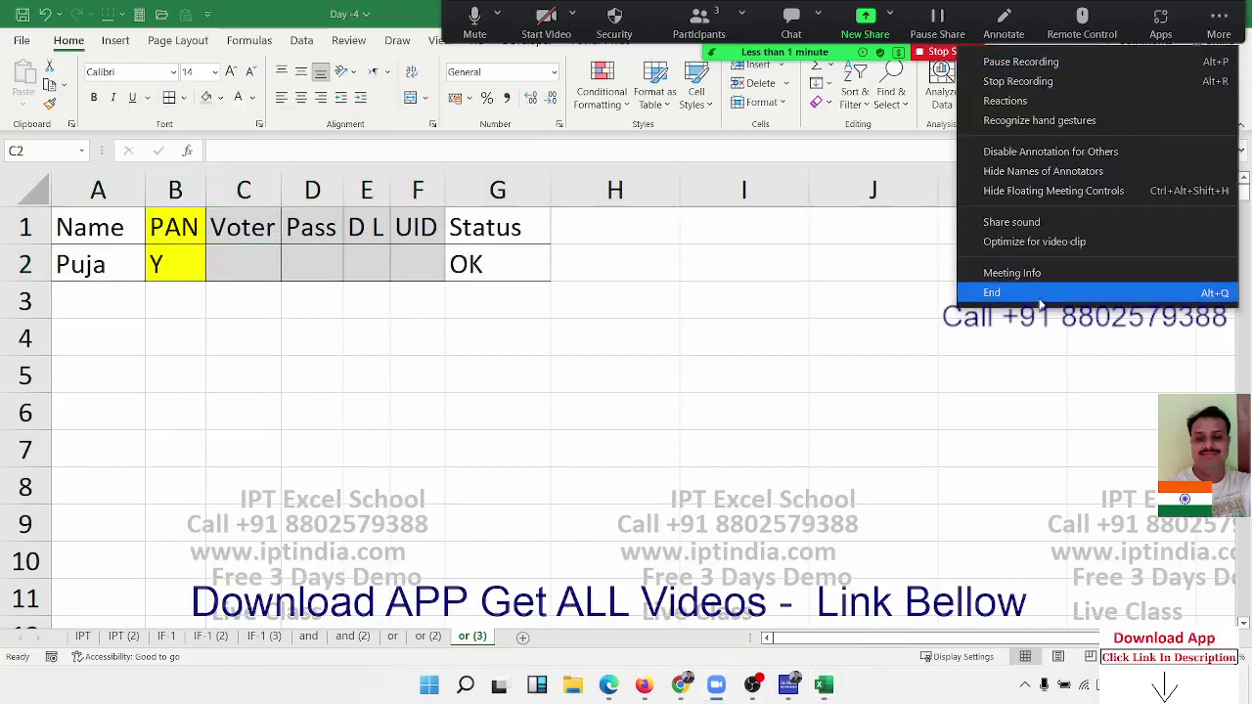
pyautogui.click(1040, 305)
pyautogui.click(566, 304)
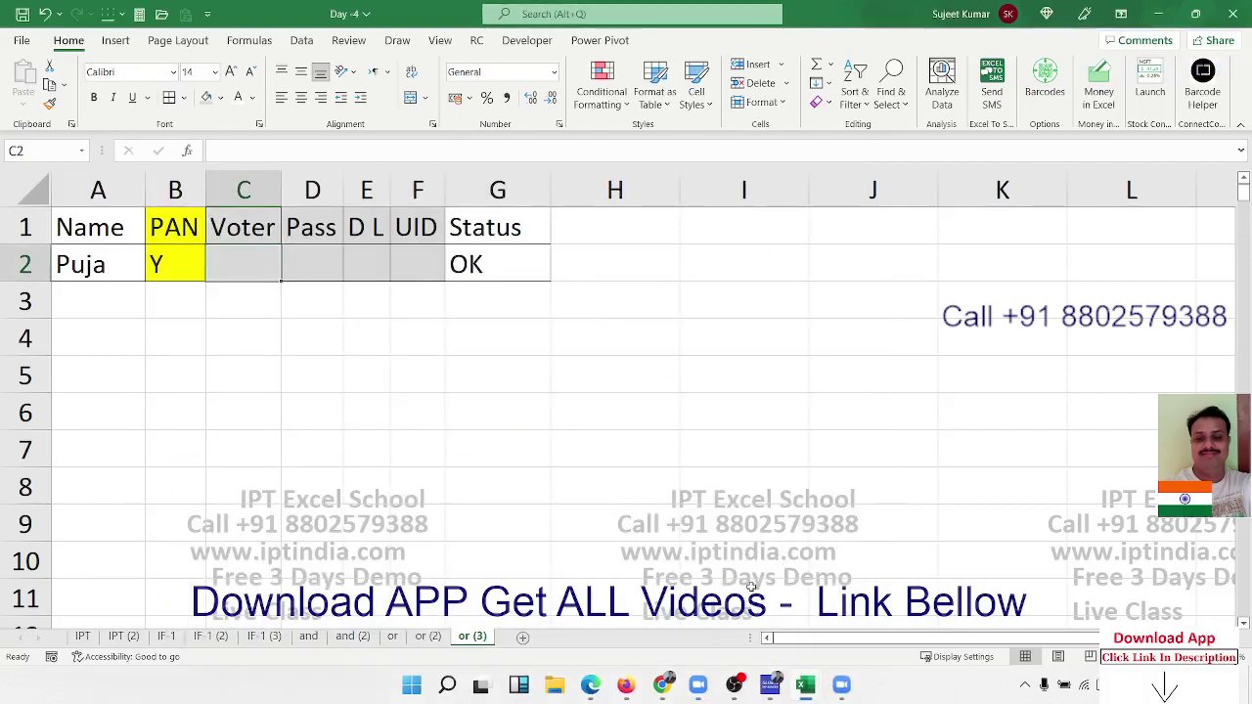
pyautogui.click(699, 684)
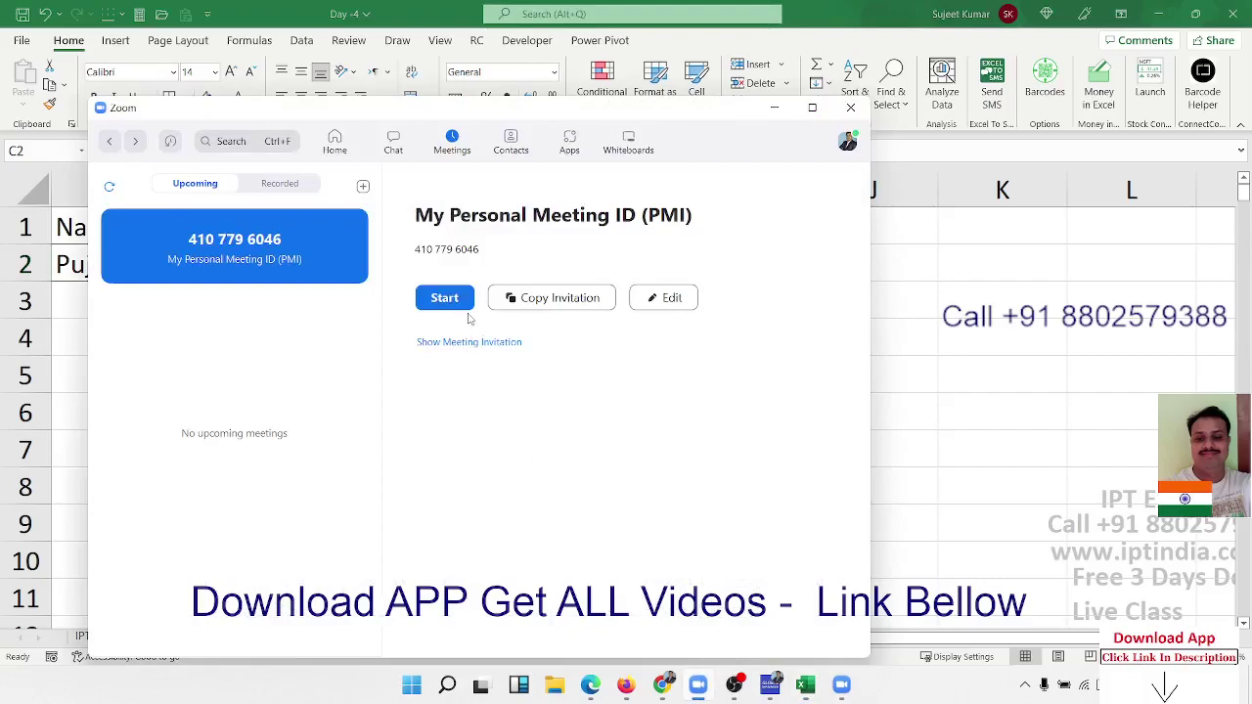
pyautogui.click(469, 308)
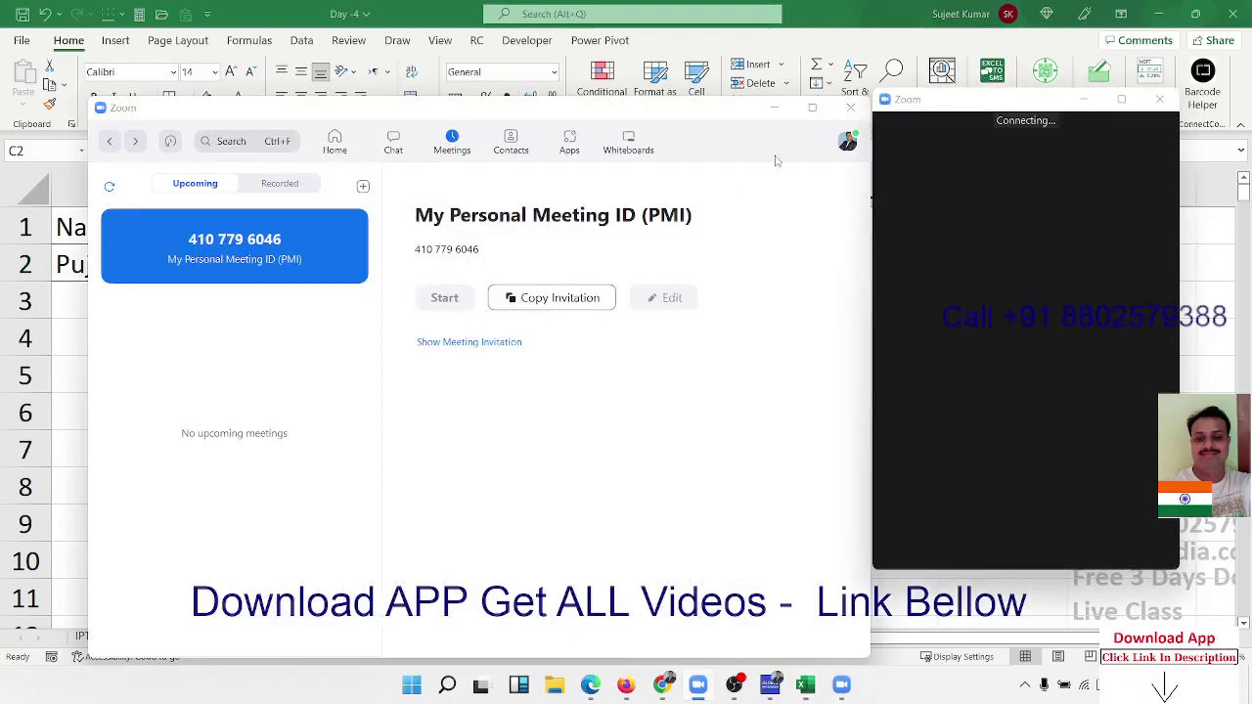
# Share Screen 1 showing the Excel workbook in the new meeting
pyautogui.click(774, 108)
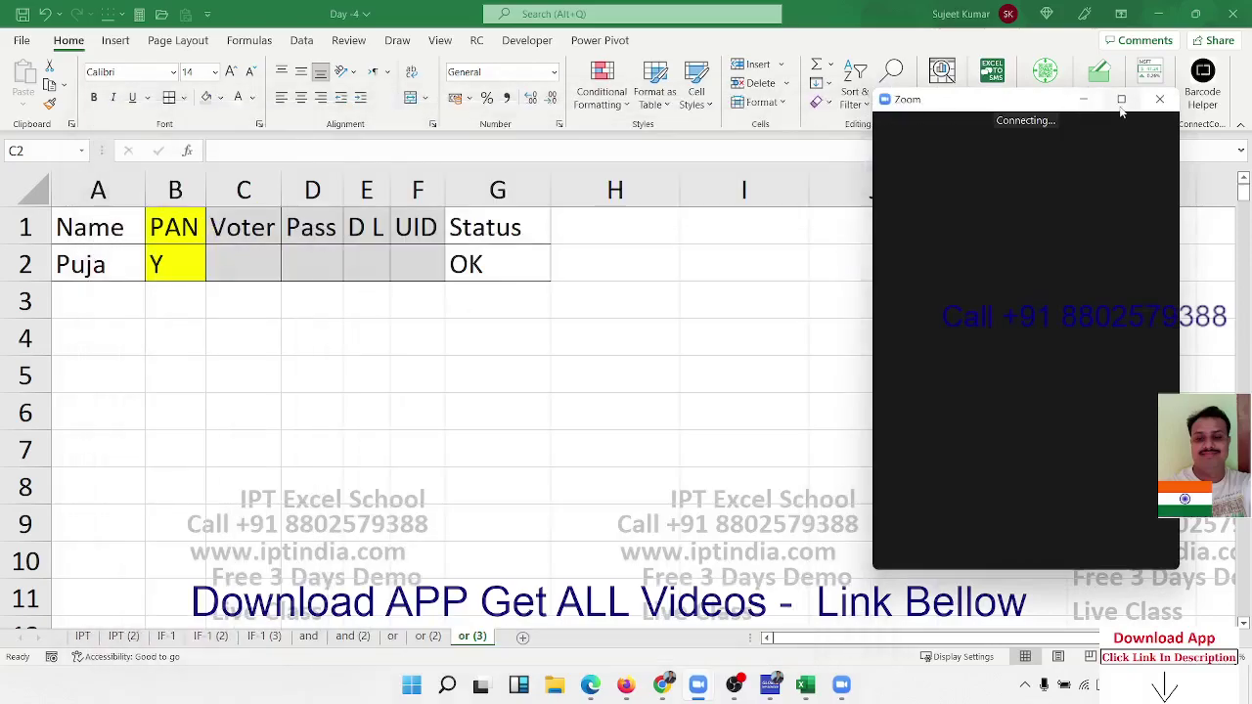
pyautogui.click(1121, 99)
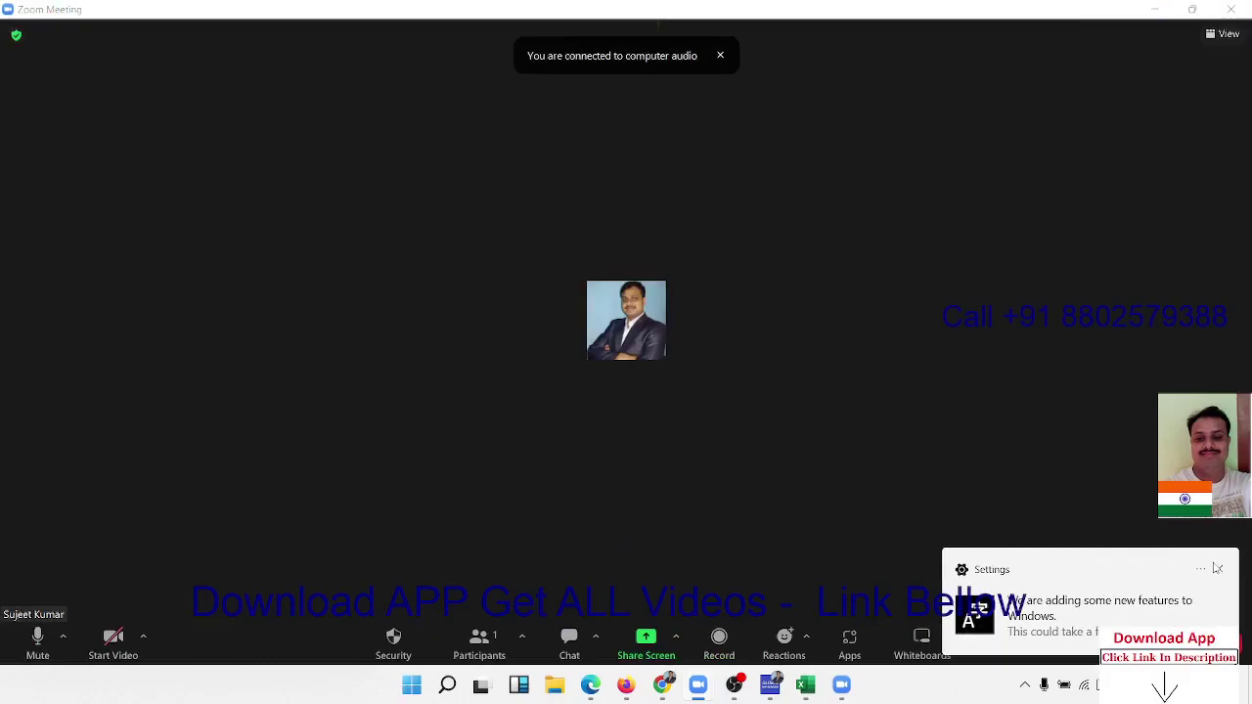
pyautogui.click(645, 641)
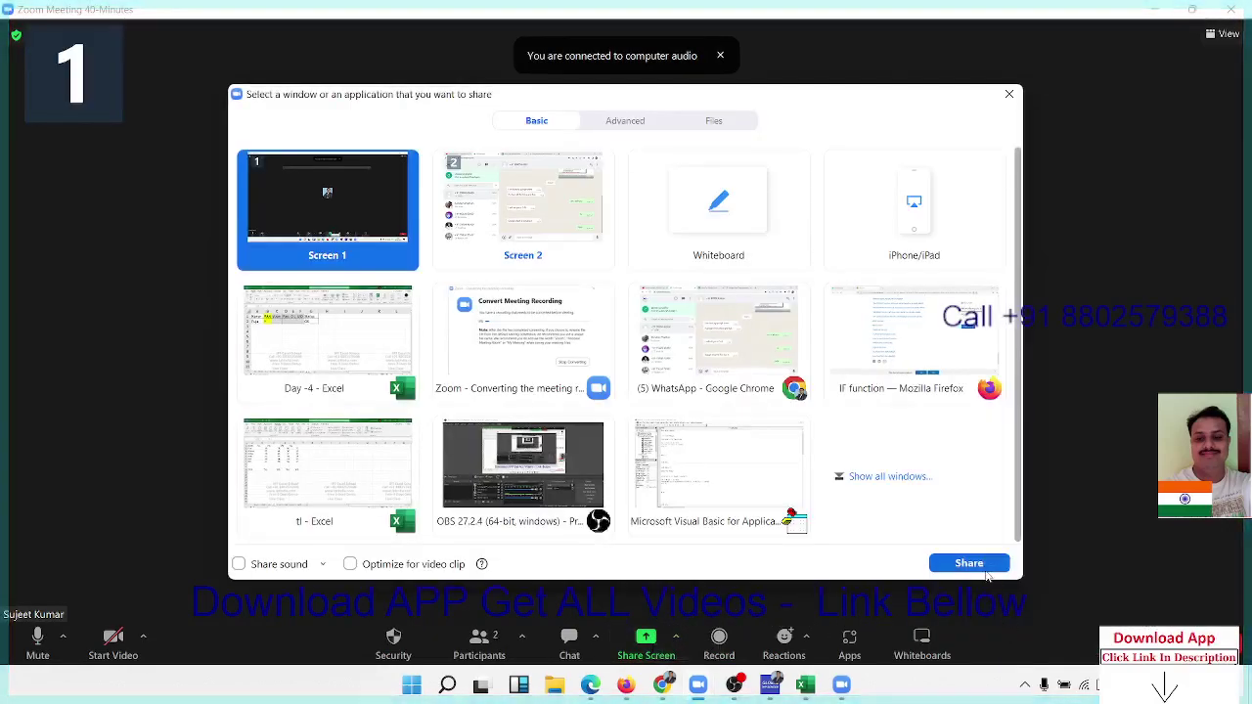
pyautogui.click(984, 571)
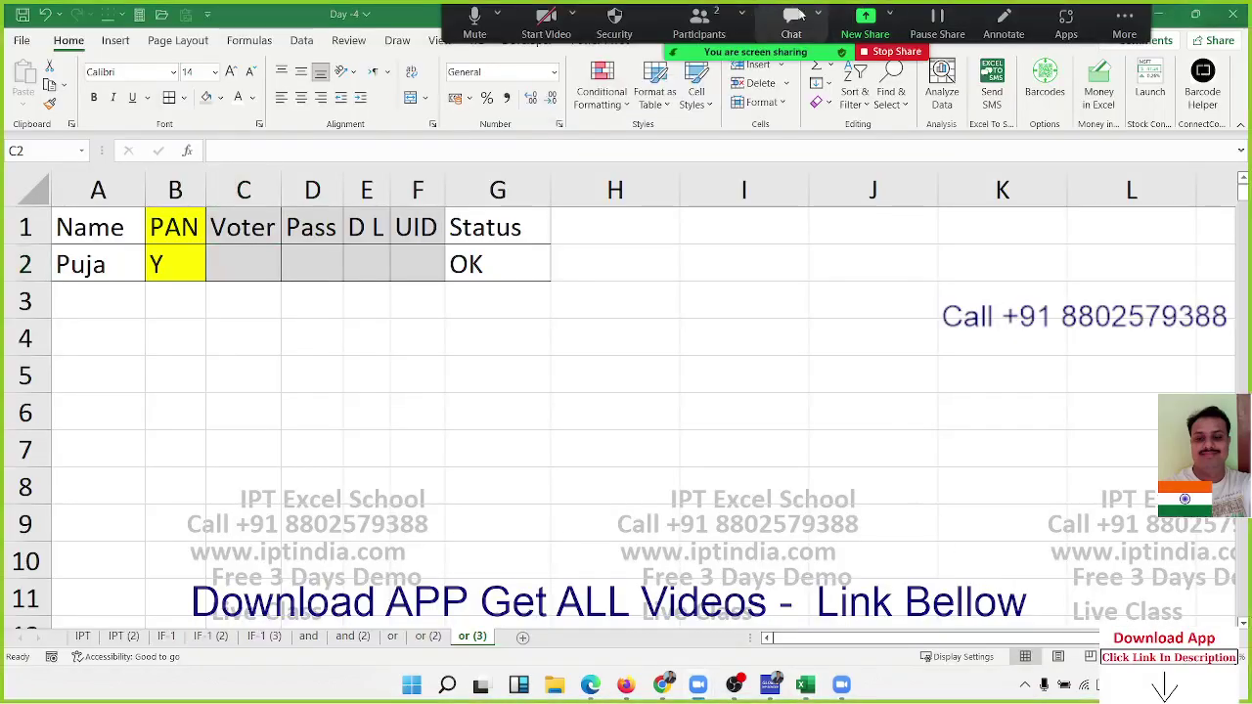
# Allow the joined participant to record local files from the Participants list
pyautogui.click(696, 23)
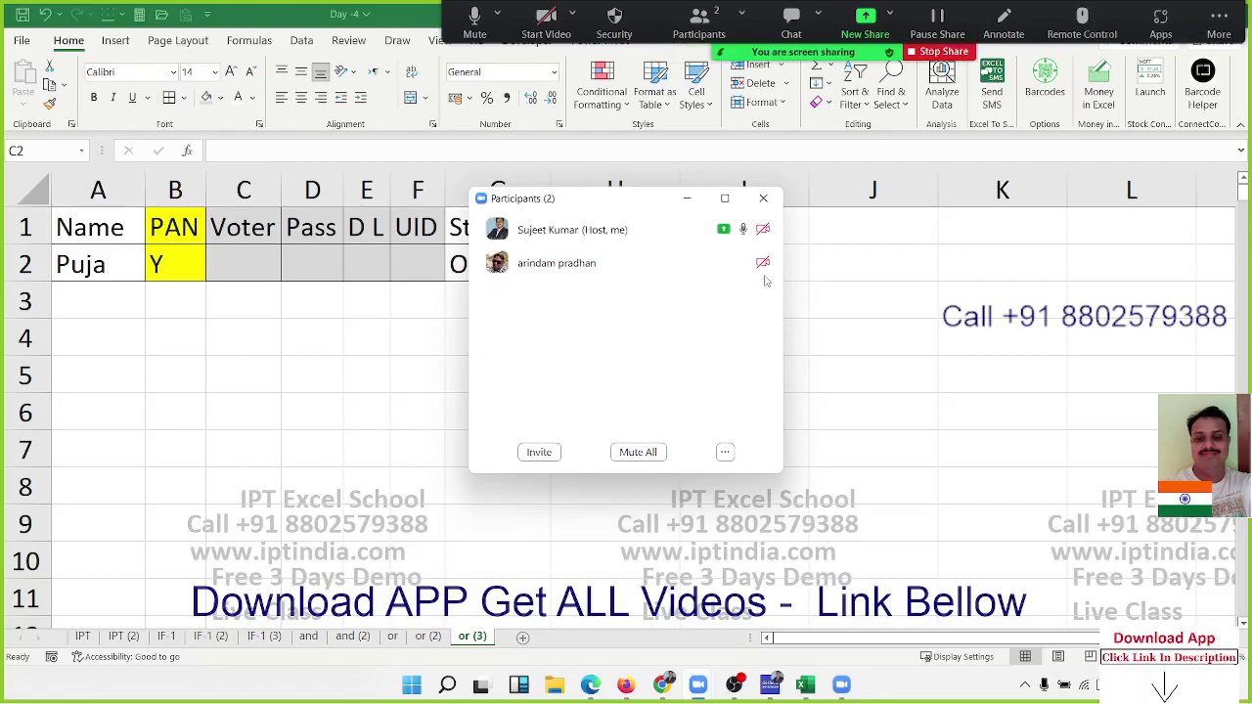
pyautogui.click(762, 262)
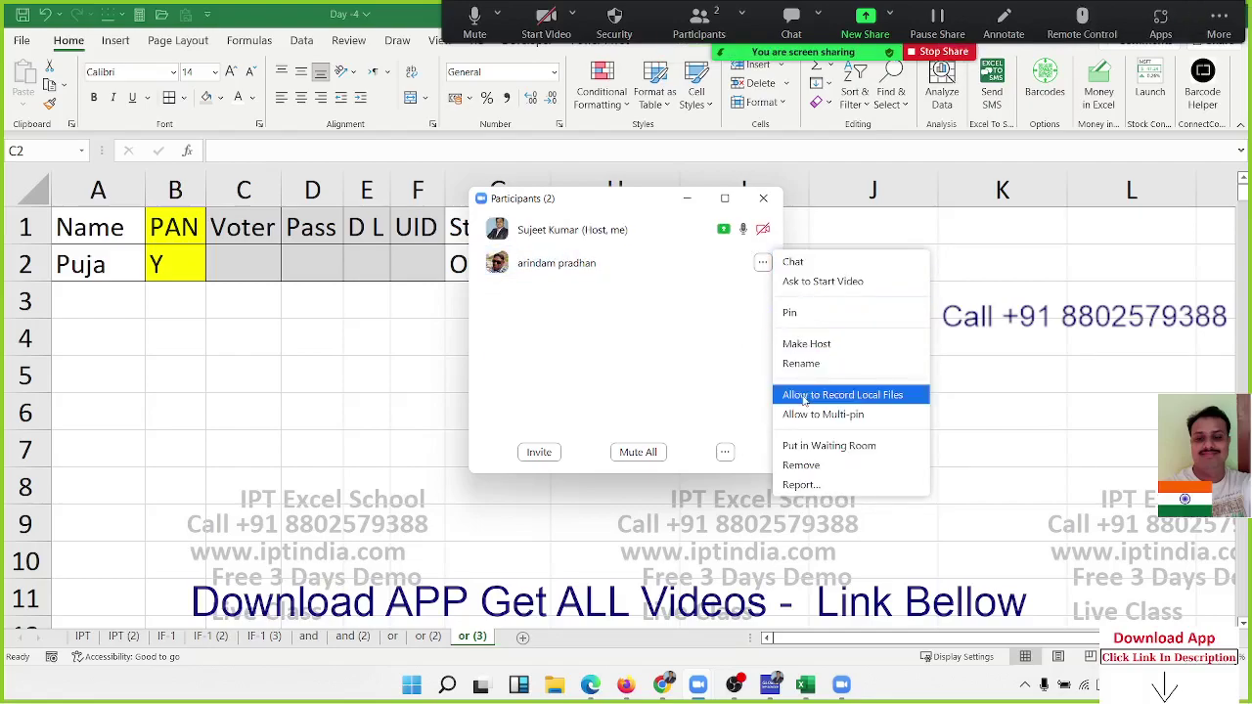
pyautogui.click(808, 395)
pyautogui.click(764, 200)
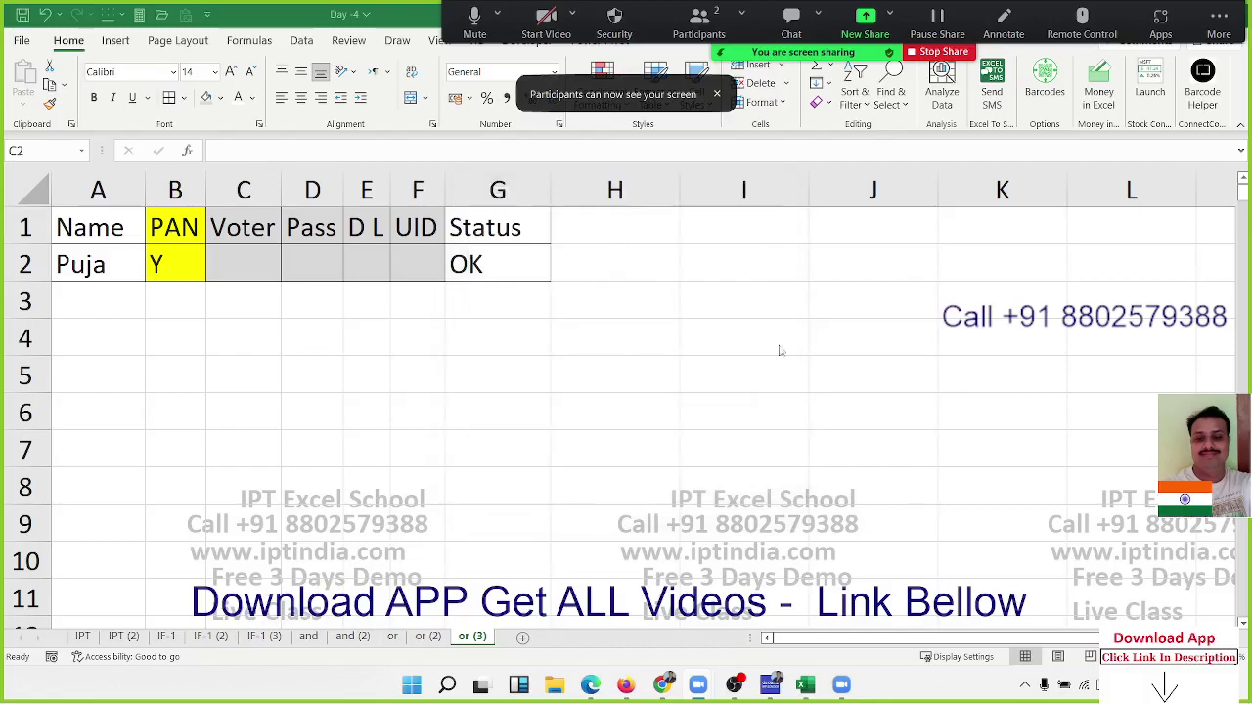
# Start the meeting recording from Zoom's More menu, then select cell G2
pyautogui.click(739, 686)
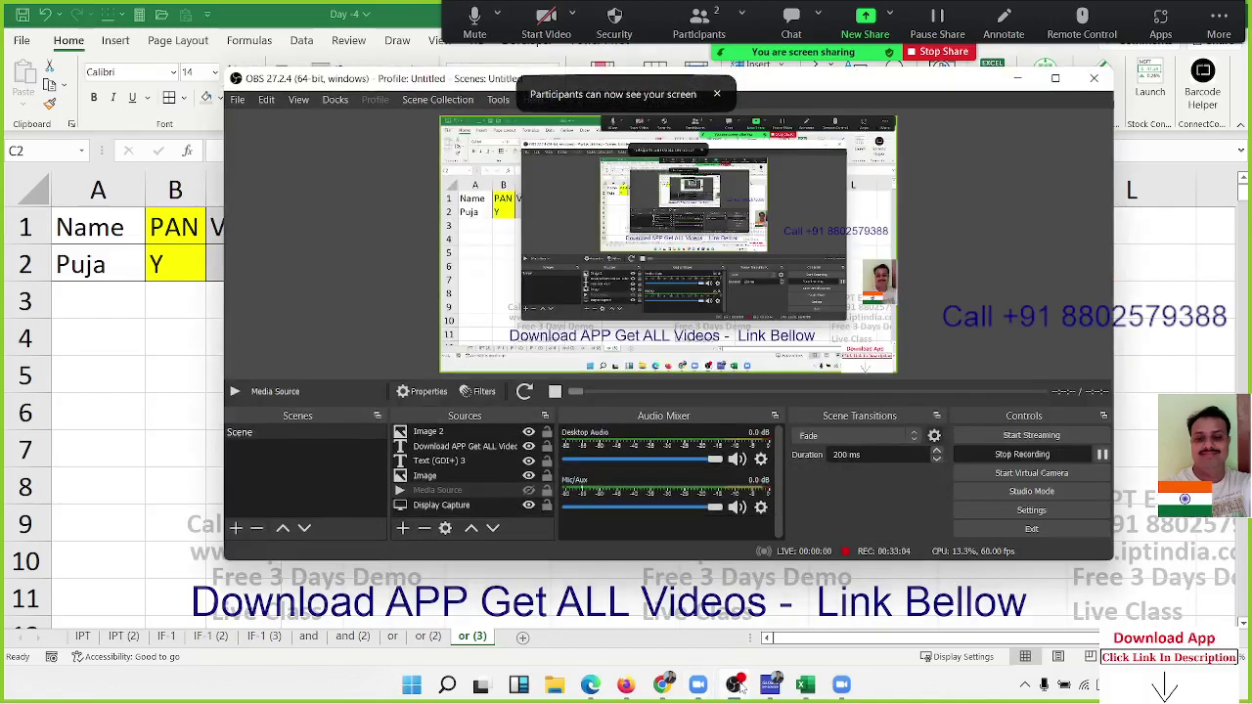
pyautogui.click(738, 685)
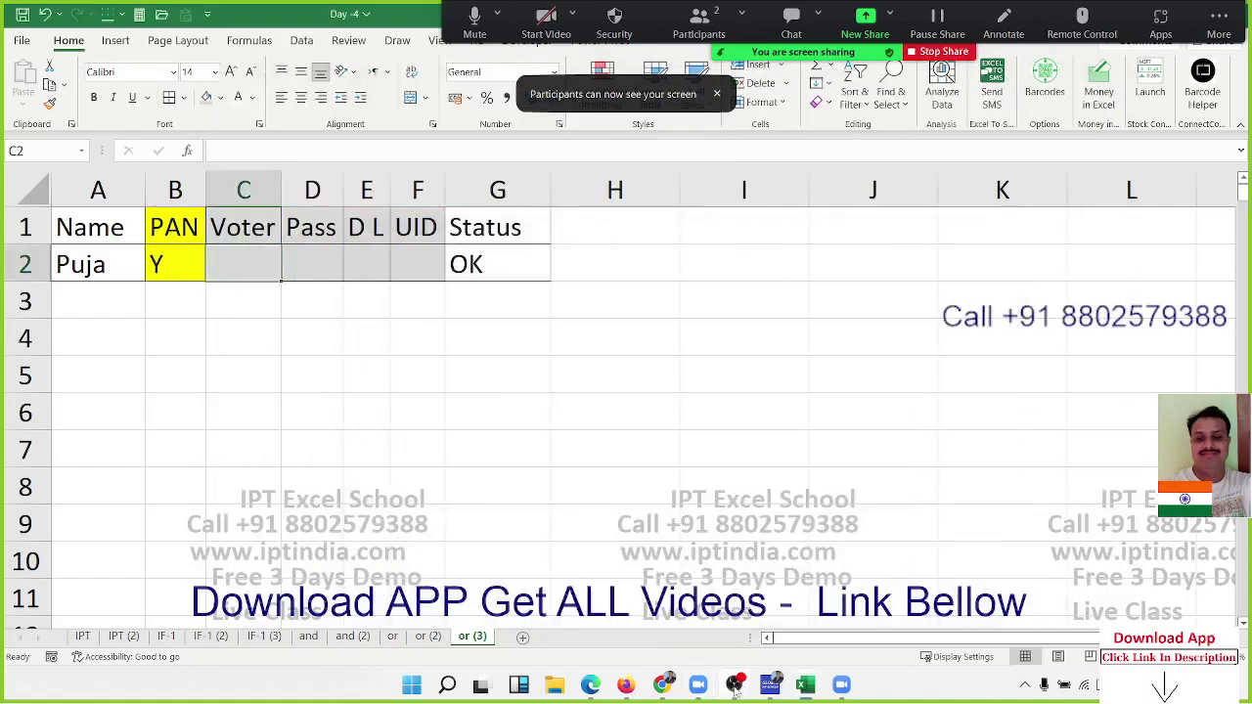
pyautogui.click(1218, 21)
pyautogui.click(1167, 63)
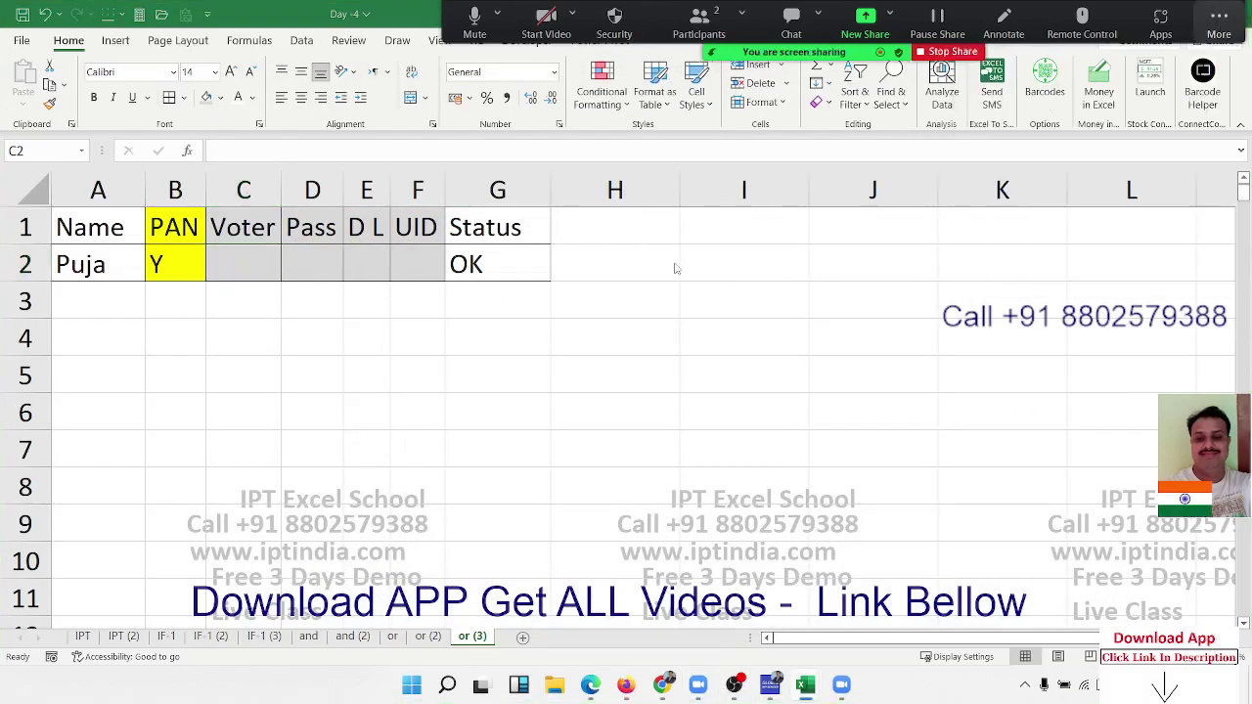
pyautogui.click(486, 272)
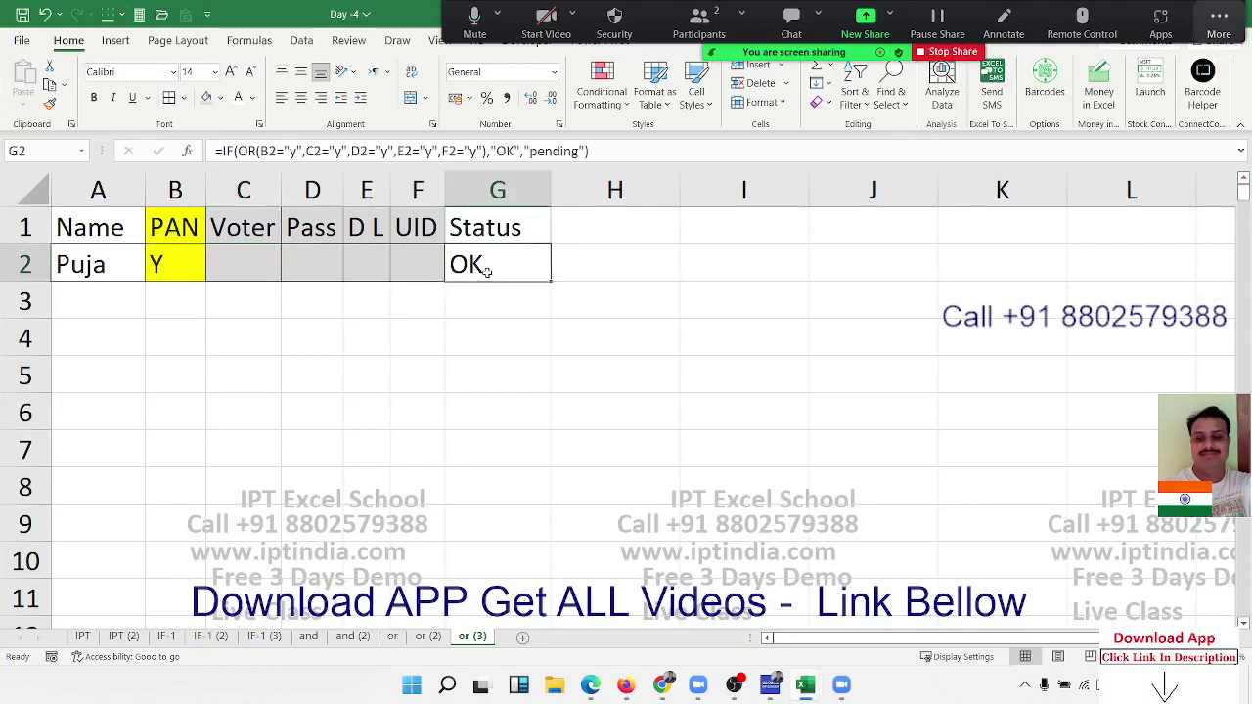
# Delete the OK formula from G2 and move back to B2
pyautogui.press('Delete')
pyautogui.press('Left')
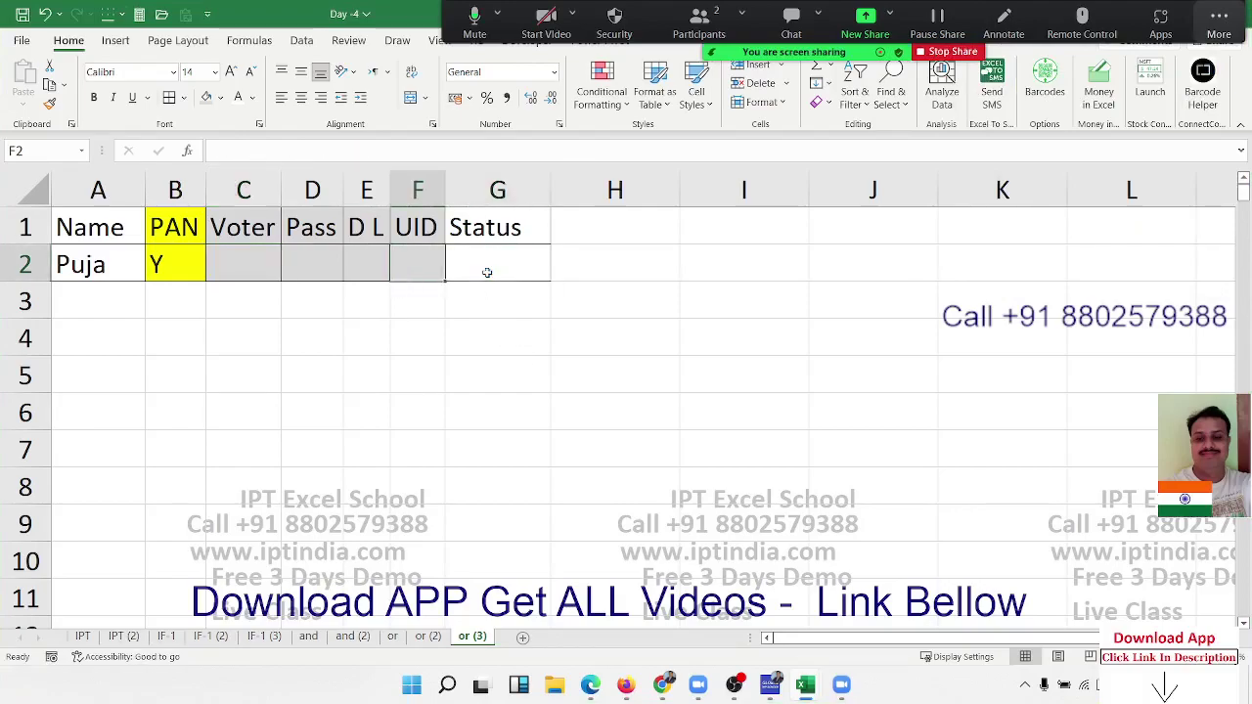
pyautogui.press('Left')
pyautogui.press('Left')
pyautogui.press('Left')
pyautogui.press('Left')
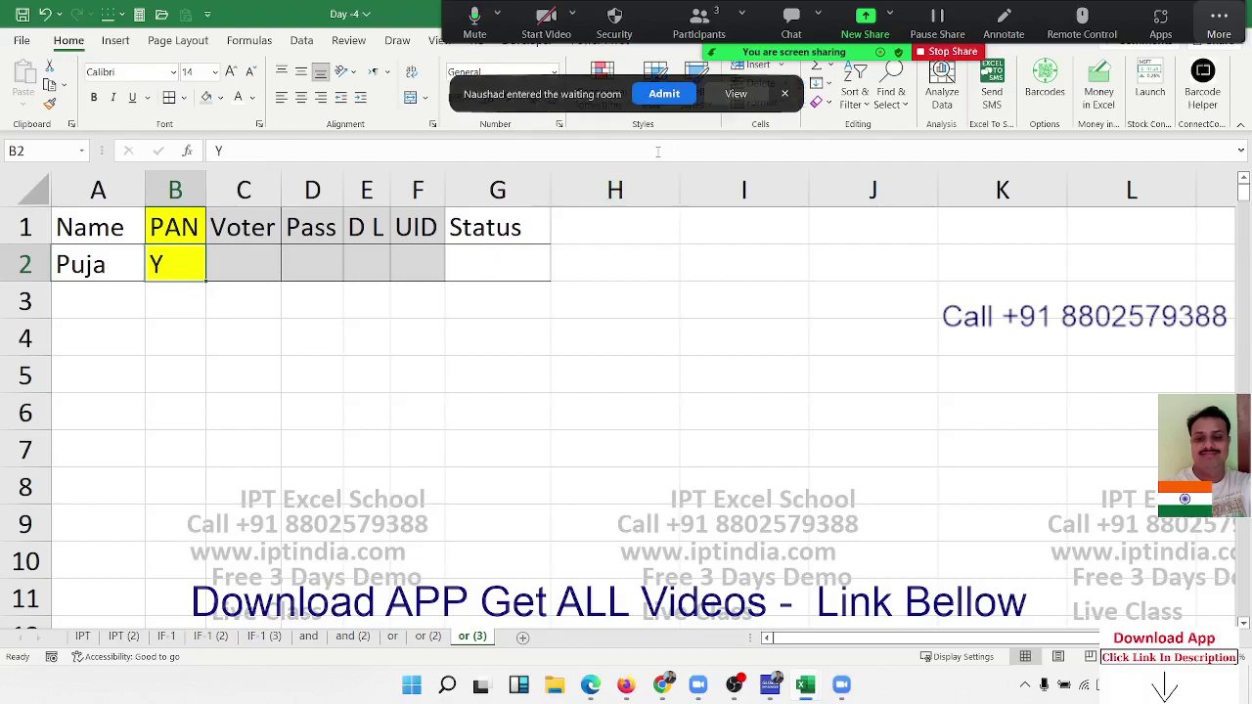
# Admit the waiting guest into the Zoom meeting and check the participants list
pyautogui.click(653, 109)
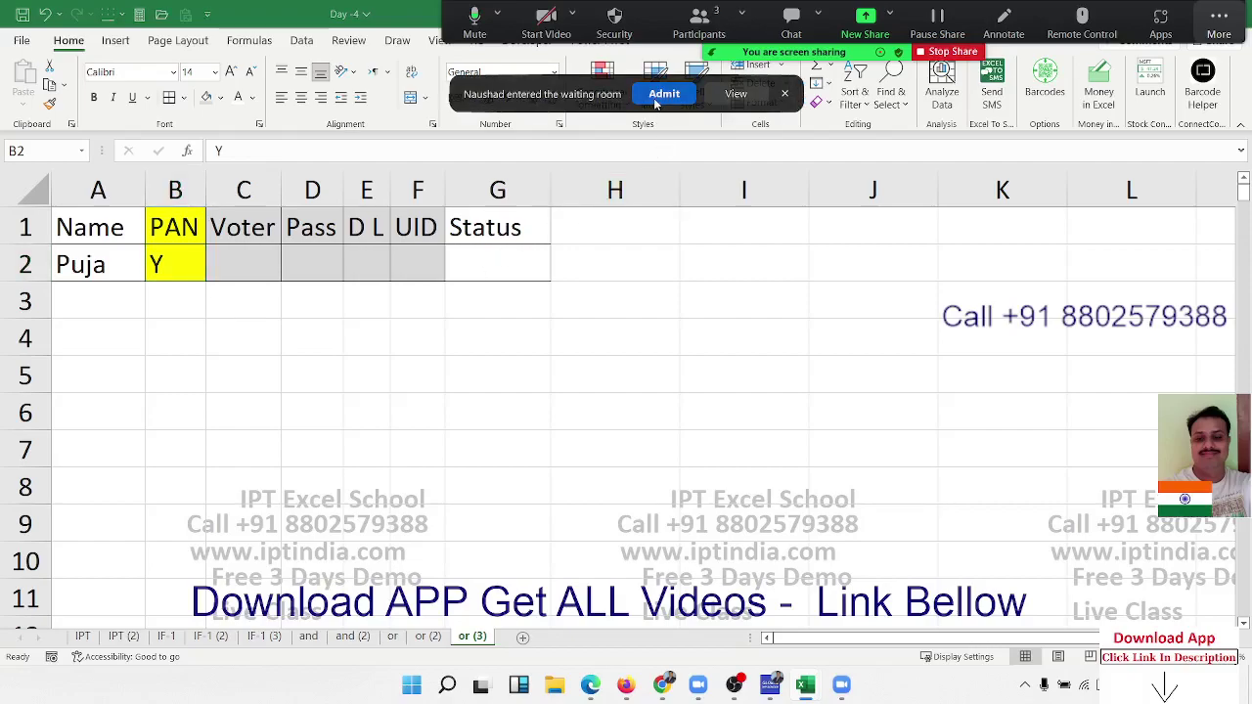
pyautogui.click(661, 94)
pyautogui.click(696, 34)
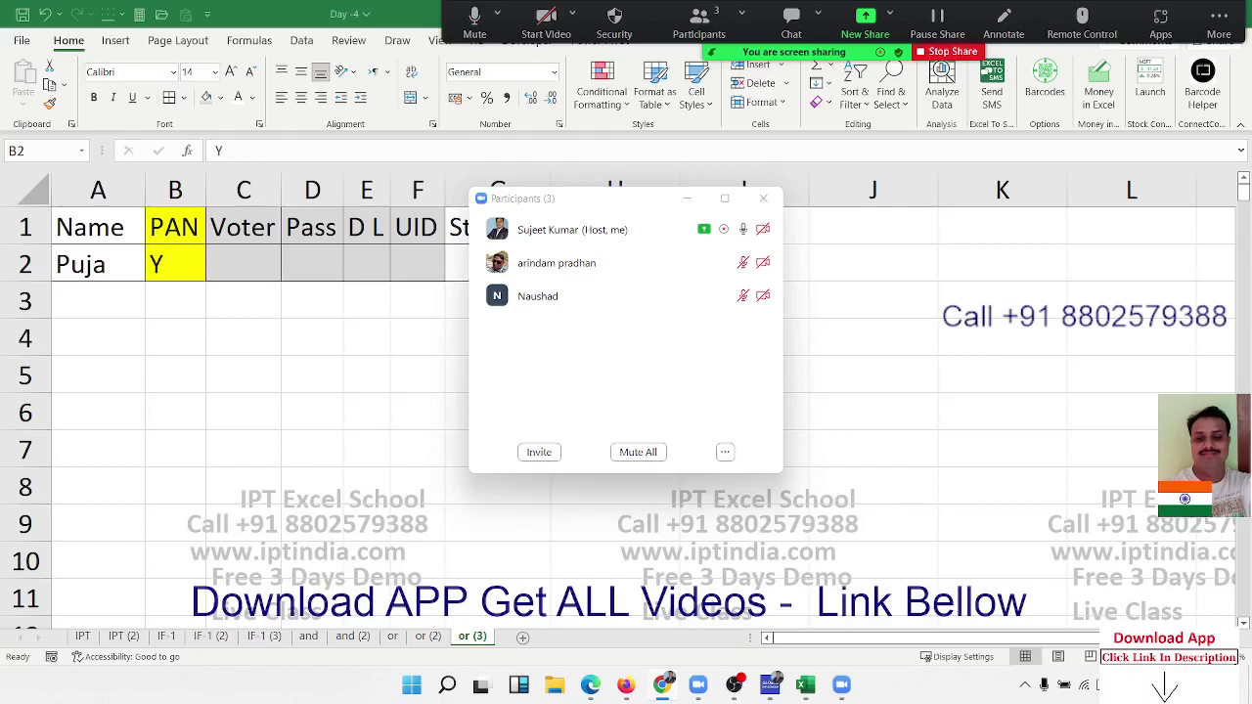
pyautogui.click(763, 199)
# Enter Y in D2 and start G2's formula =AND(B2="y",OR(
pyautogui.click(316, 266)
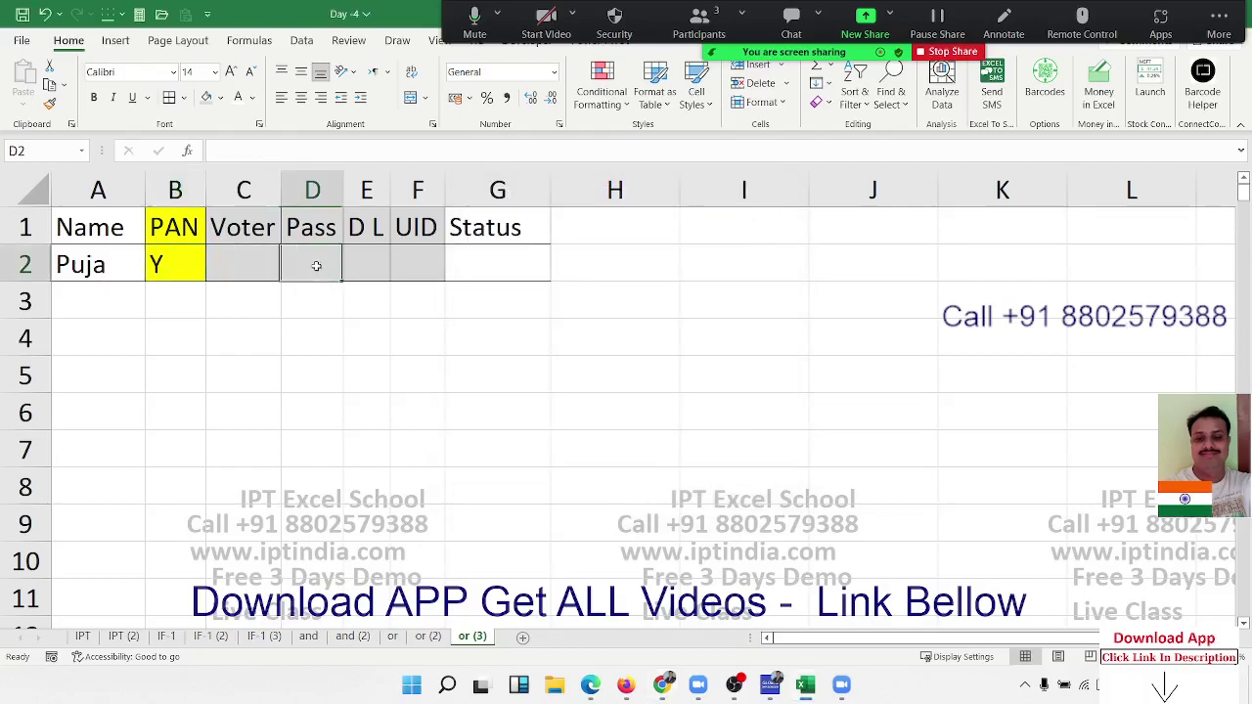
pyautogui.write('Y')
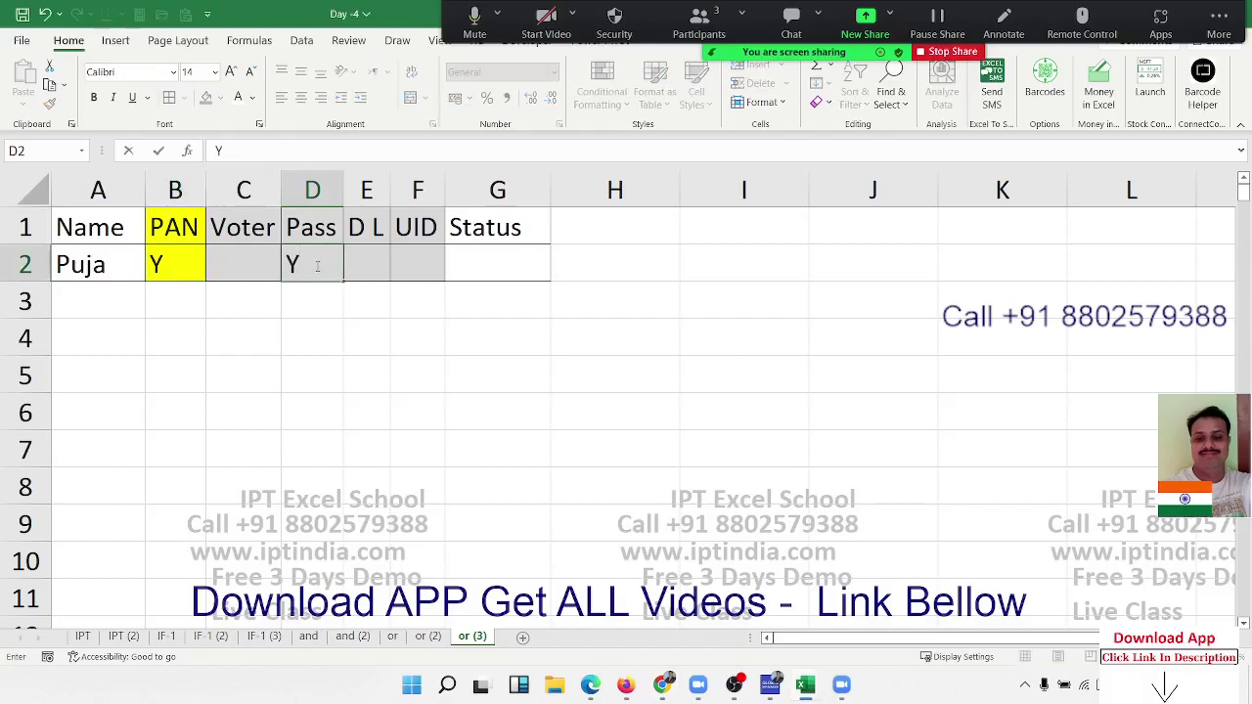
pyautogui.press('Tab')
pyautogui.press('Tab')
pyautogui.press('Tab')
pyautogui.write('=')
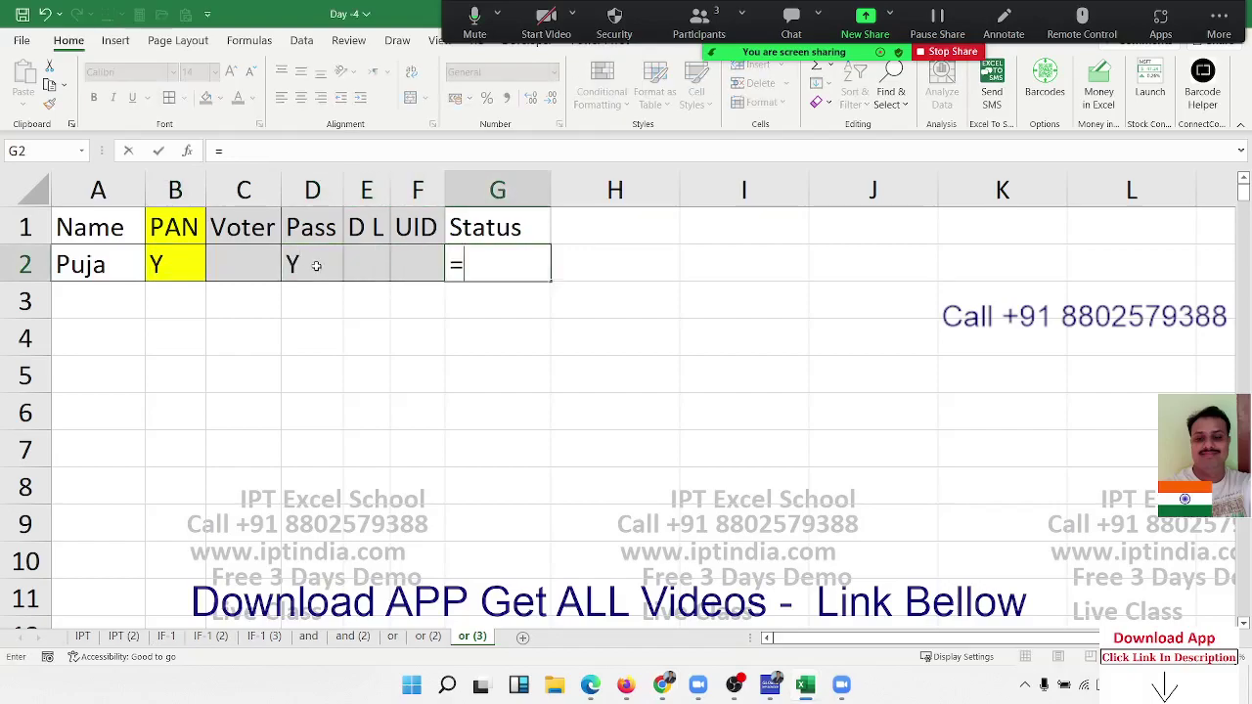
pyautogui.write('and')
pyautogui.press('Tab')
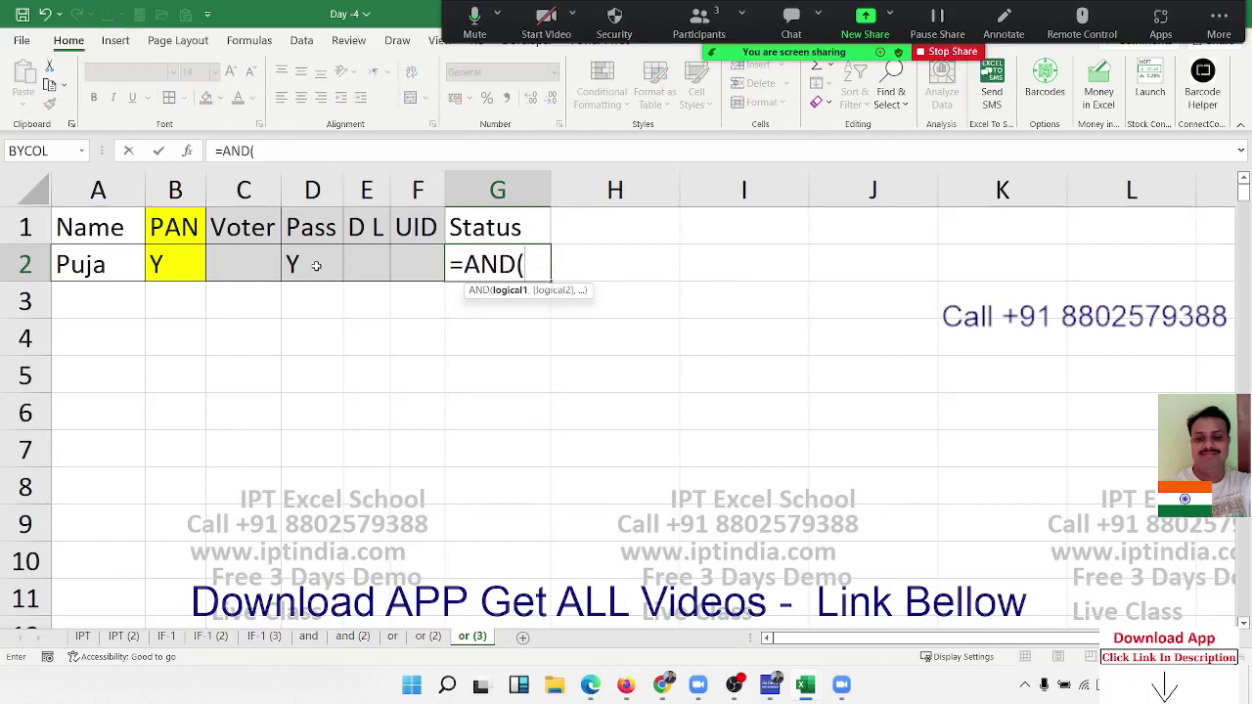
pyautogui.click(194, 267)
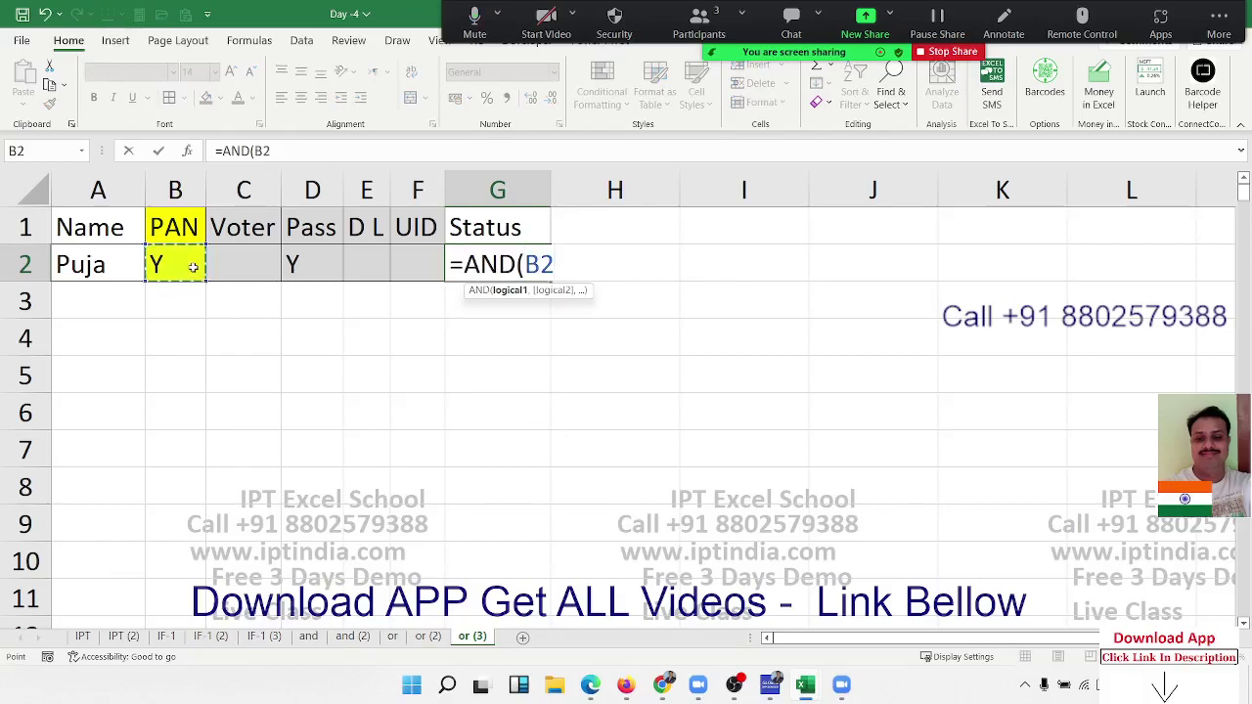
pyautogui.write('="')
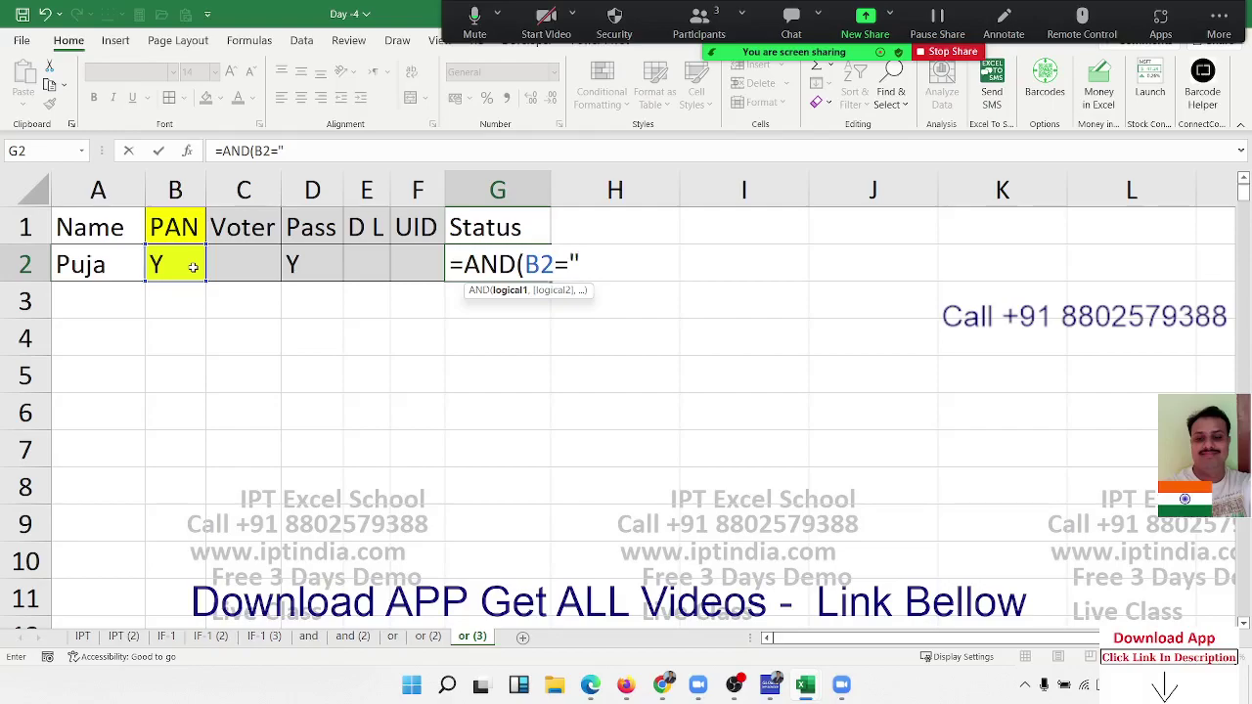
pyautogui.write('y')
pyautogui.write('",')
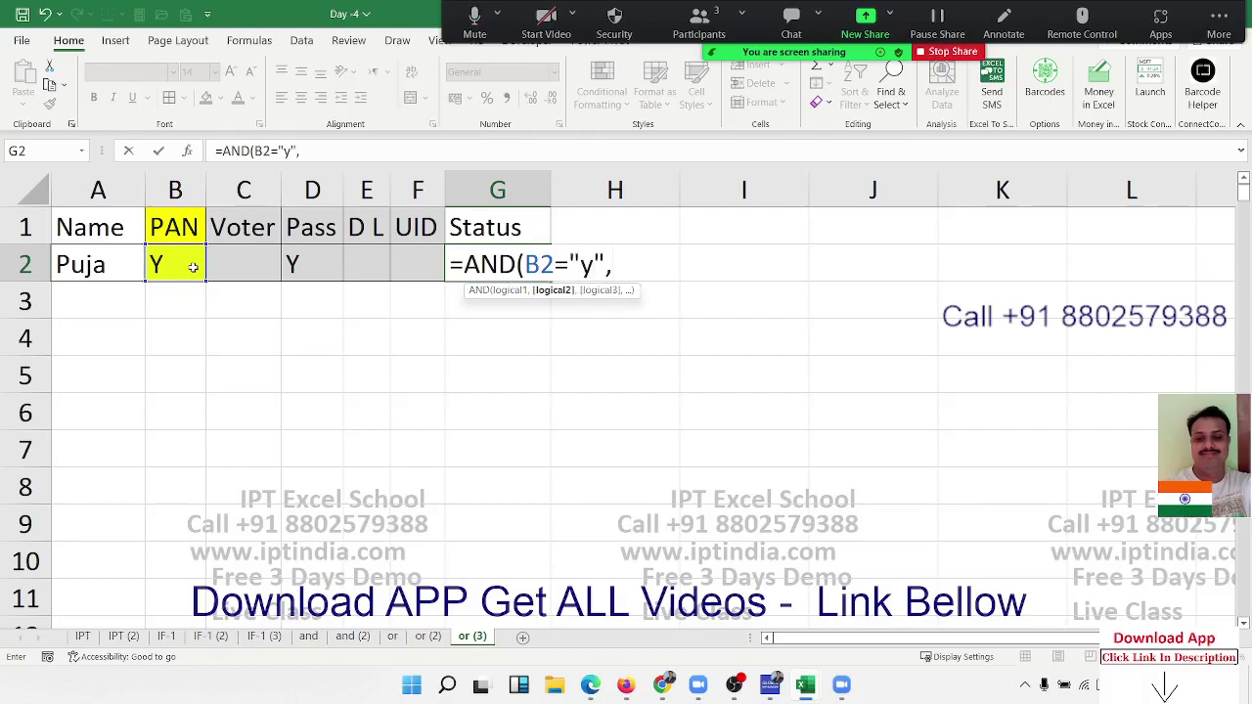
pyautogui.write('or(')
# Add the C2–F2 ="y" tests to the OR and accept Excel's parenthesis correction
pyautogui.click(235, 271)
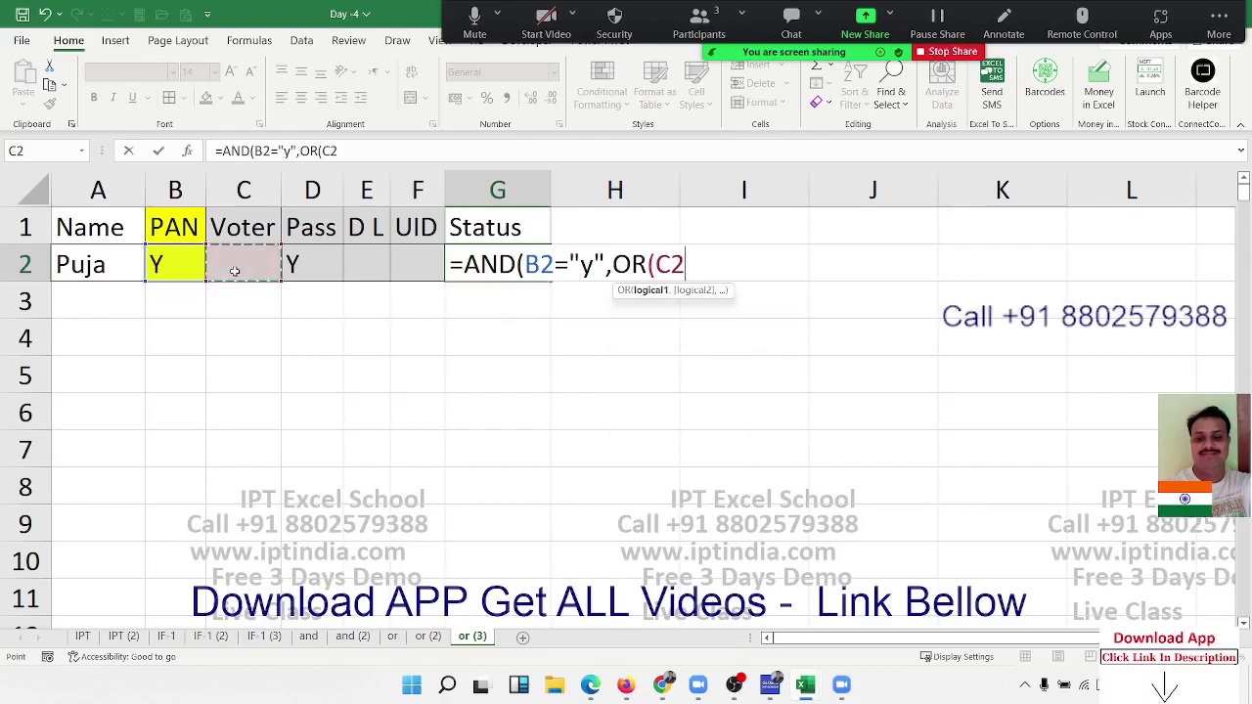
pyautogui.write('="y')
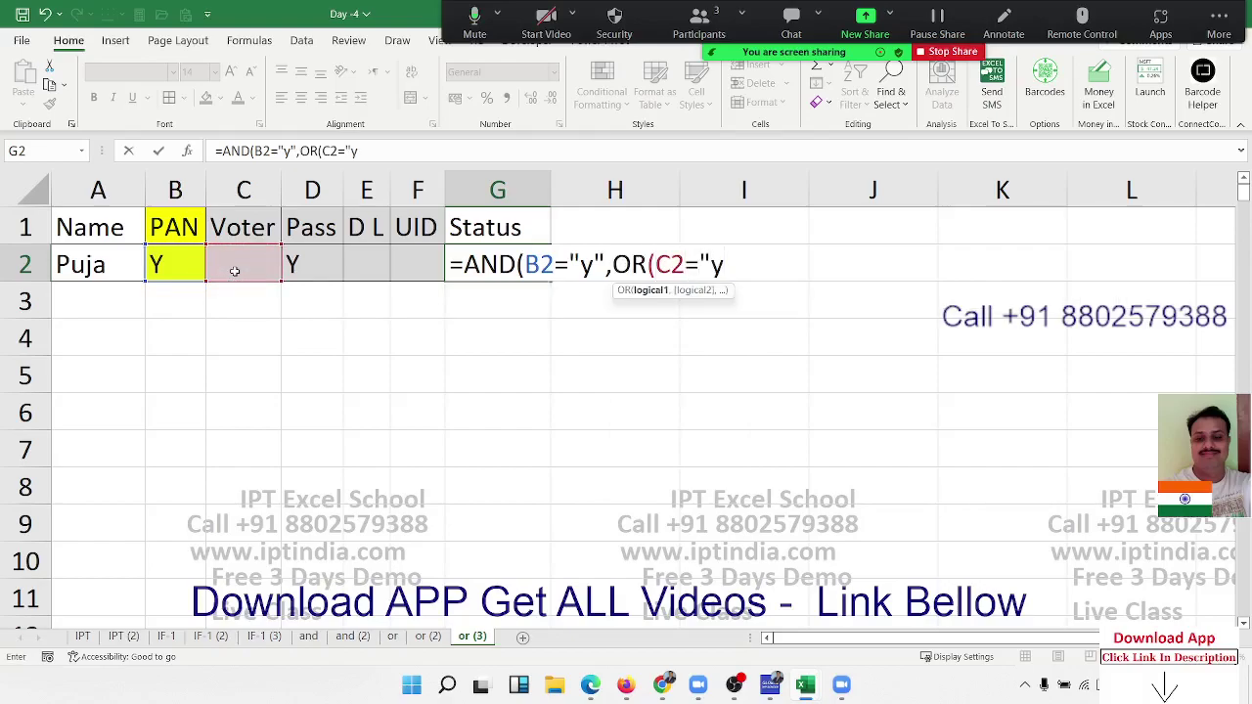
pyautogui.write('",')
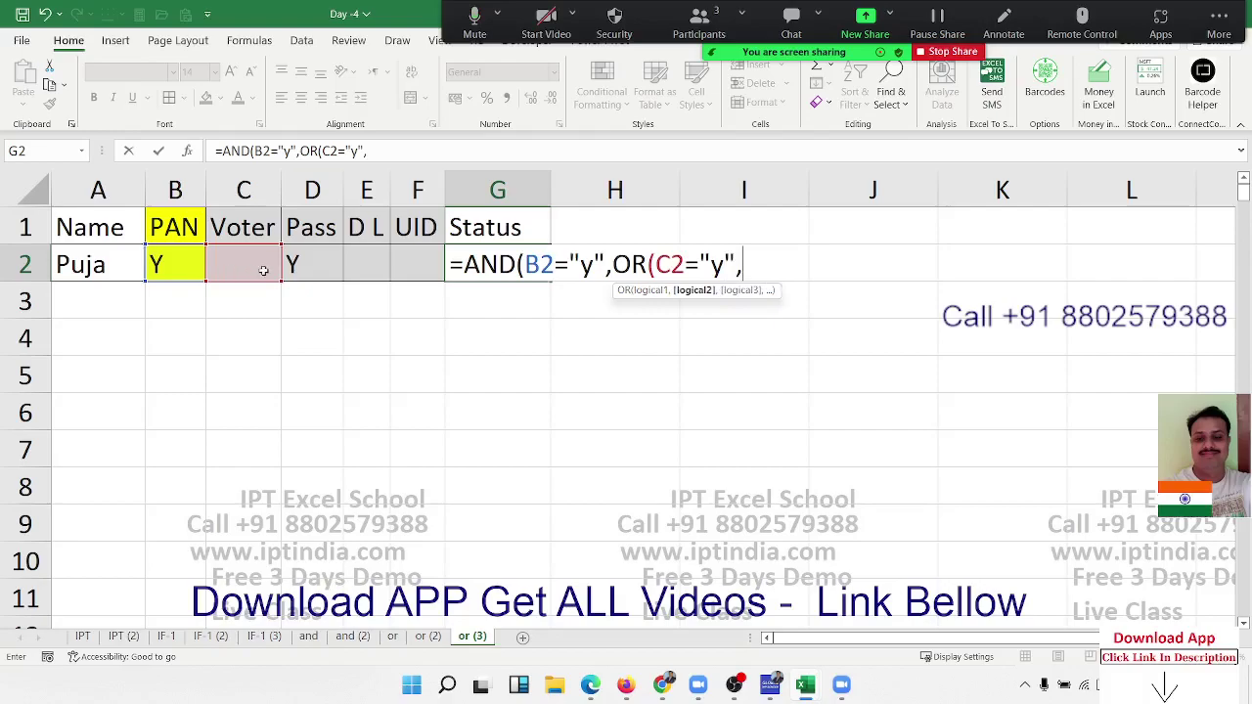
pyautogui.click(294, 262)
pyautogui.write('="')
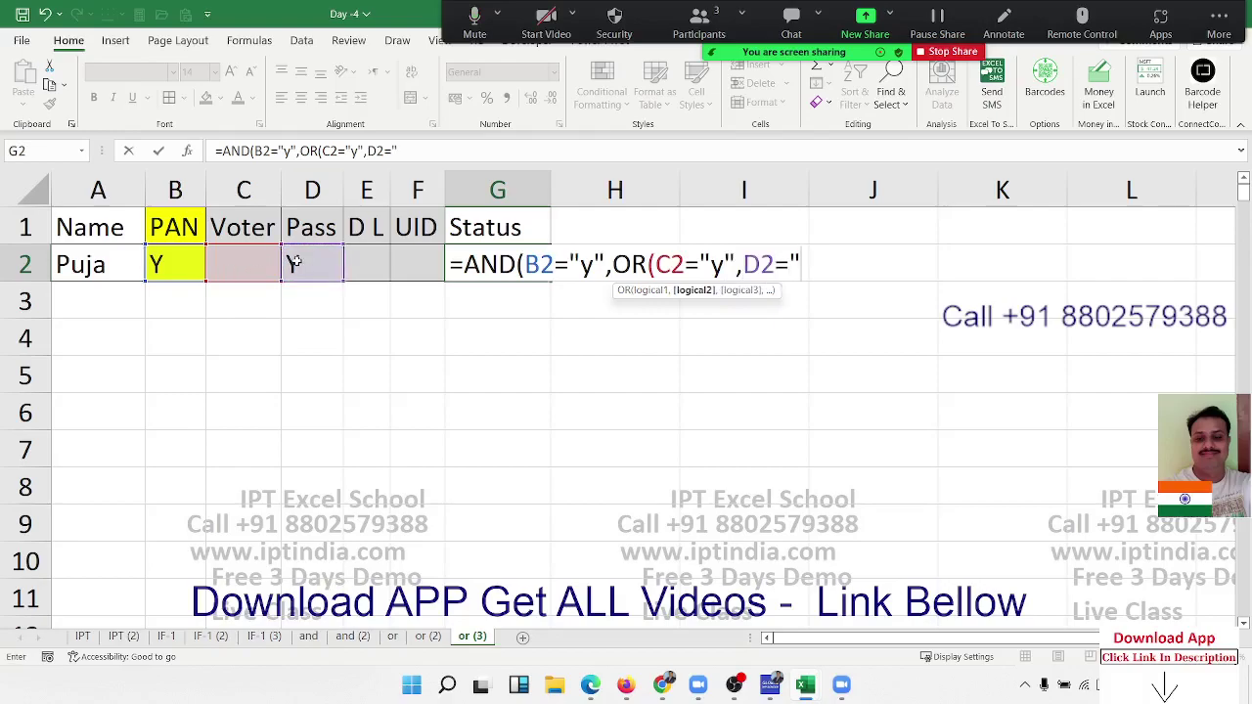
pyautogui.write('y",')
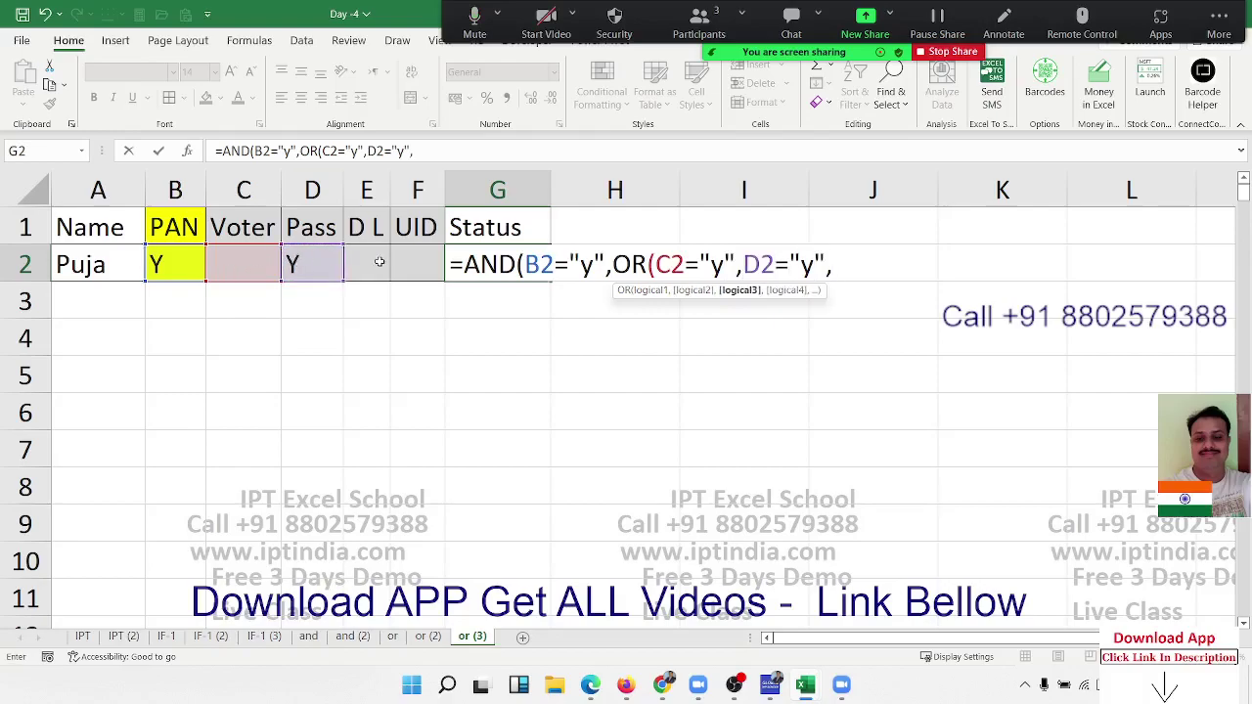
pyautogui.click(380, 262)
pyautogui.write('="y')
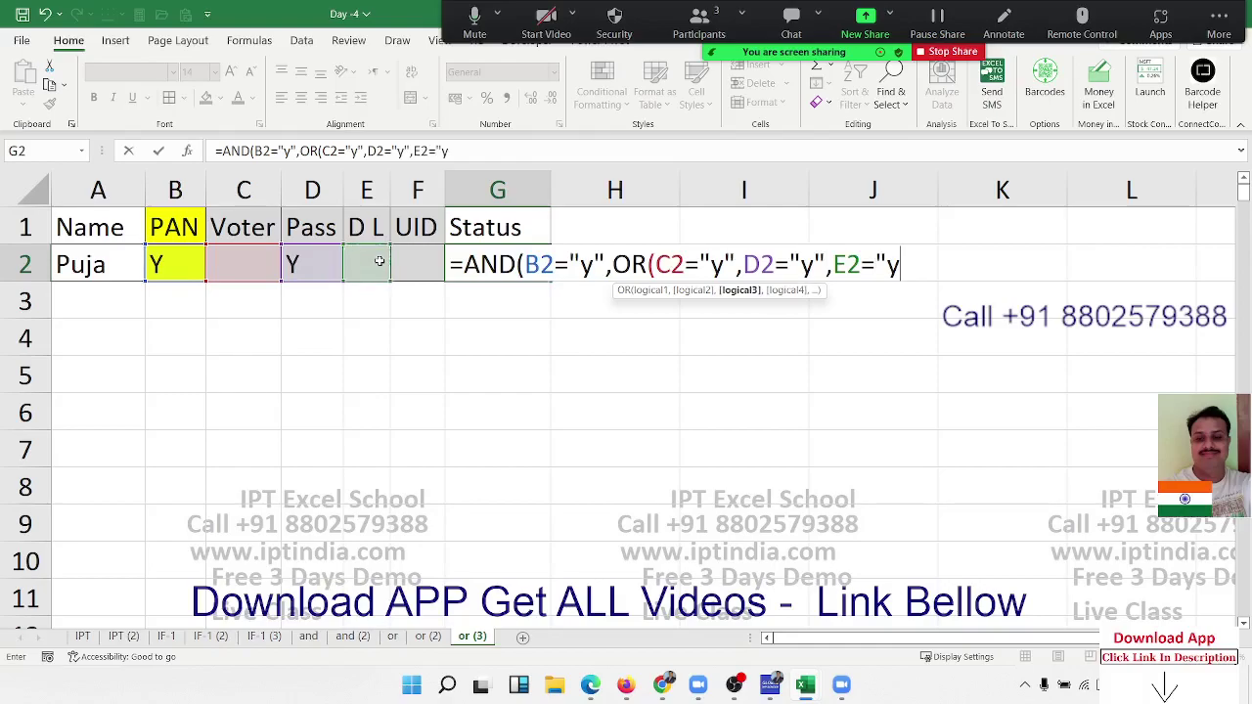
pyautogui.write('",')
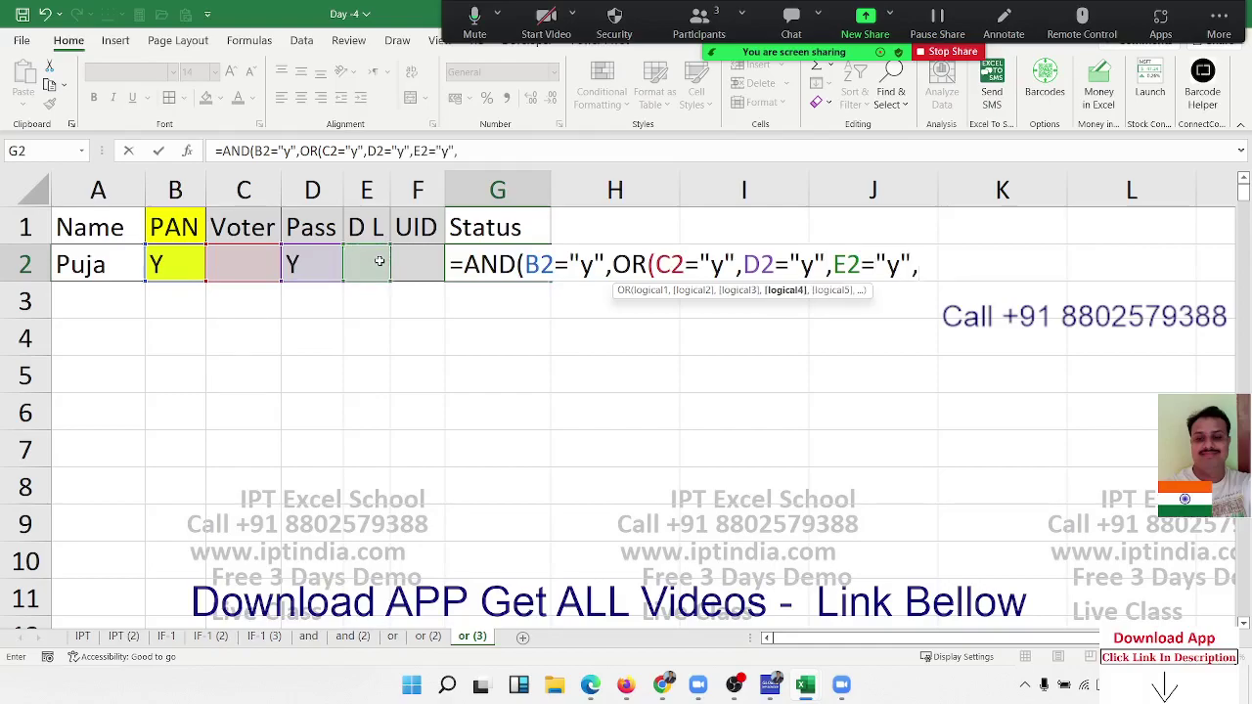
pyautogui.click(412, 267)
pyautogui.write('=')
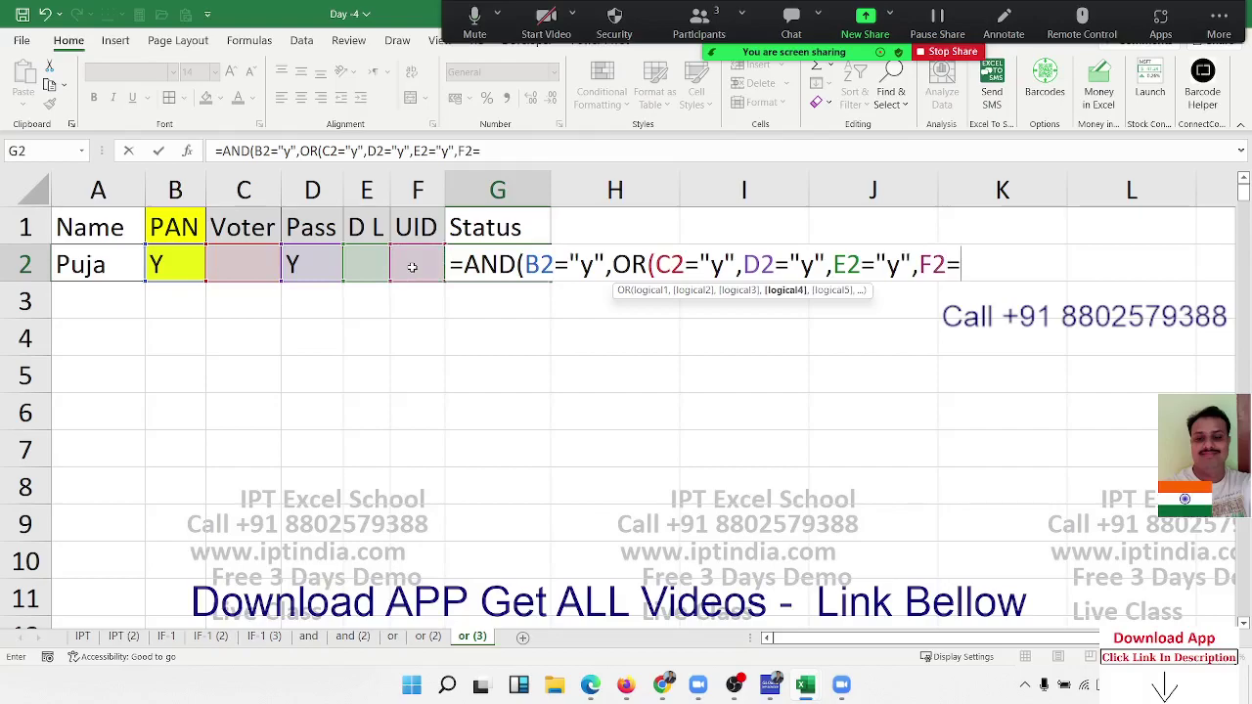
pyautogui.write('"y"')
pyautogui.write(')')
pyautogui.press('Return')
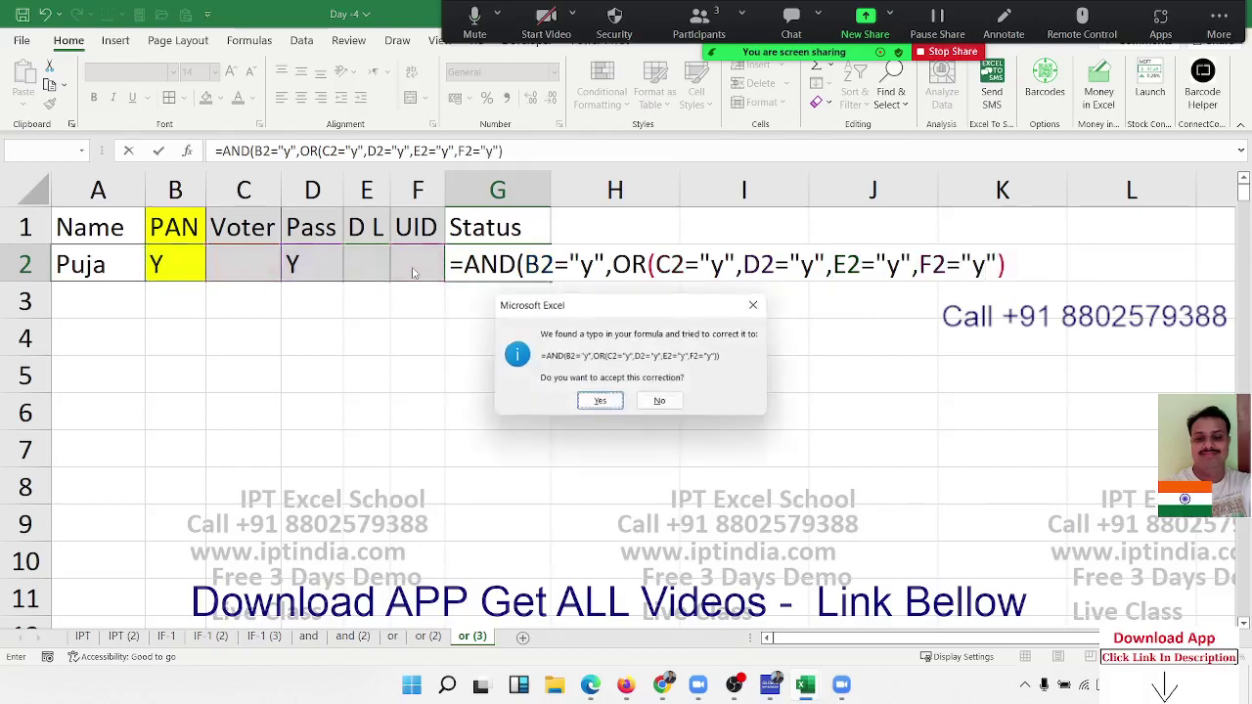
pyautogui.press('Return')
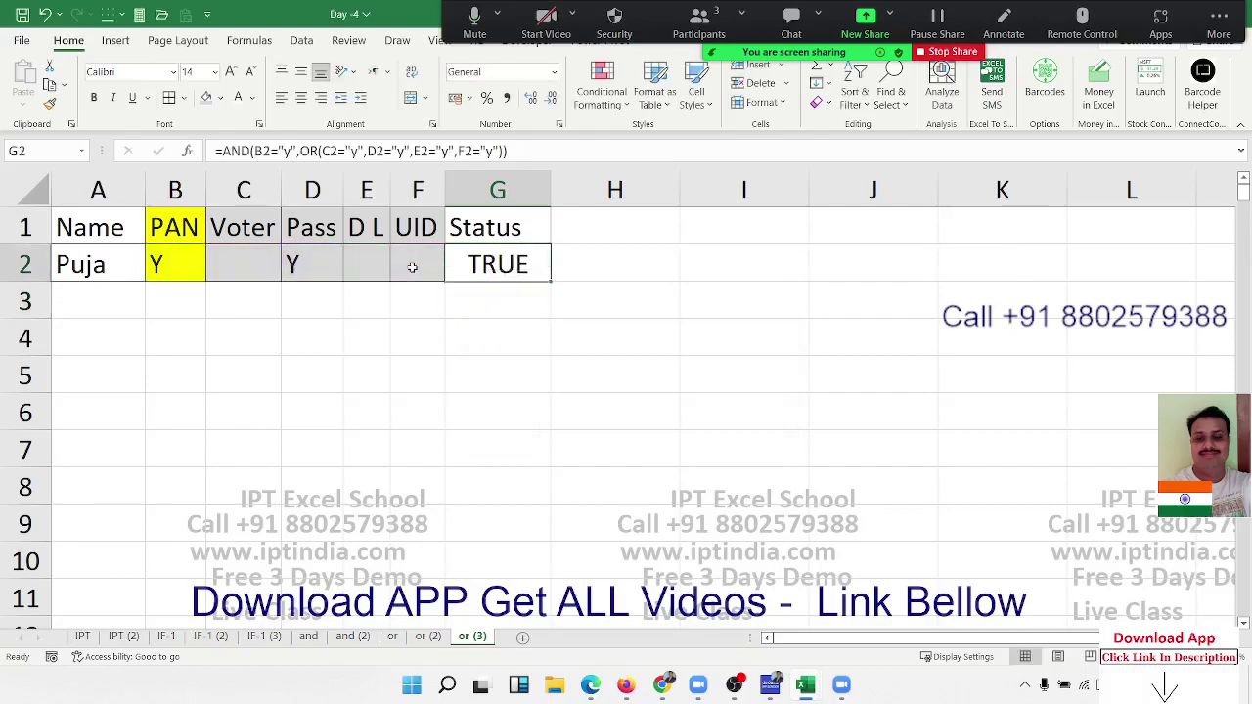
# Step through G2's AND/OR formula in Evaluate Formula until it returns TRUE, then close it
pyautogui.click(266, 41)
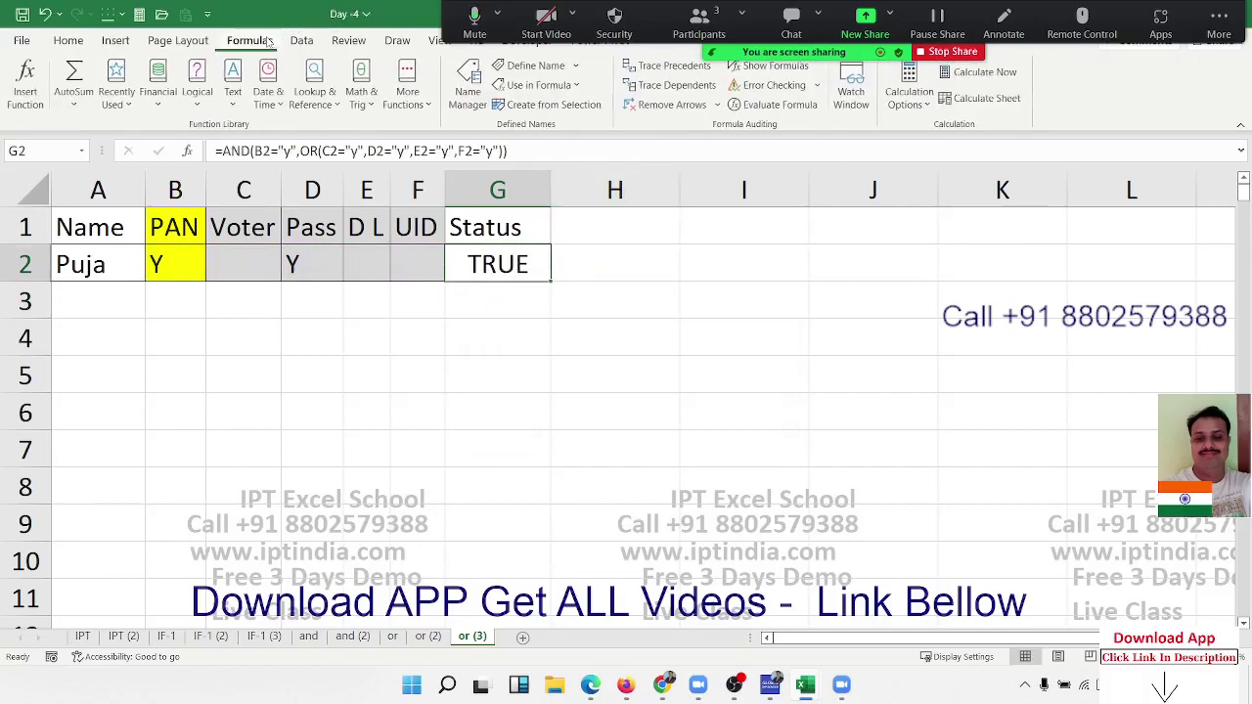
pyautogui.click(773, 104)
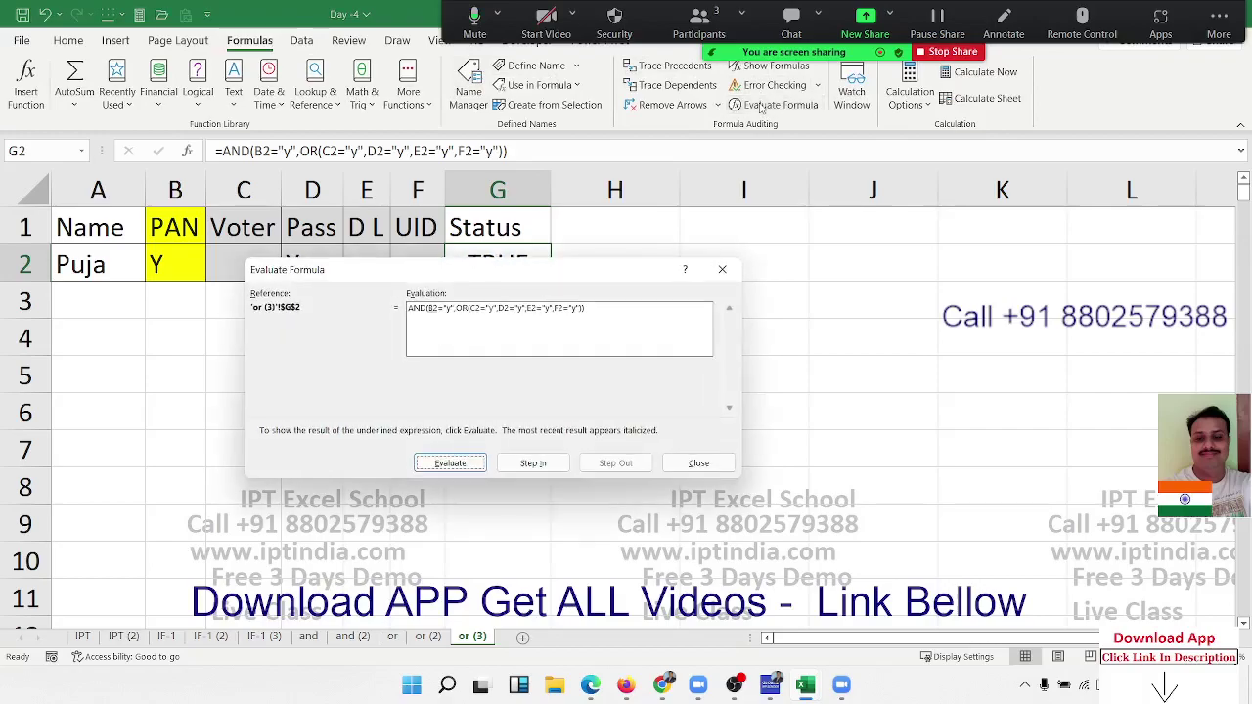
pyautogui.click(443, 470)
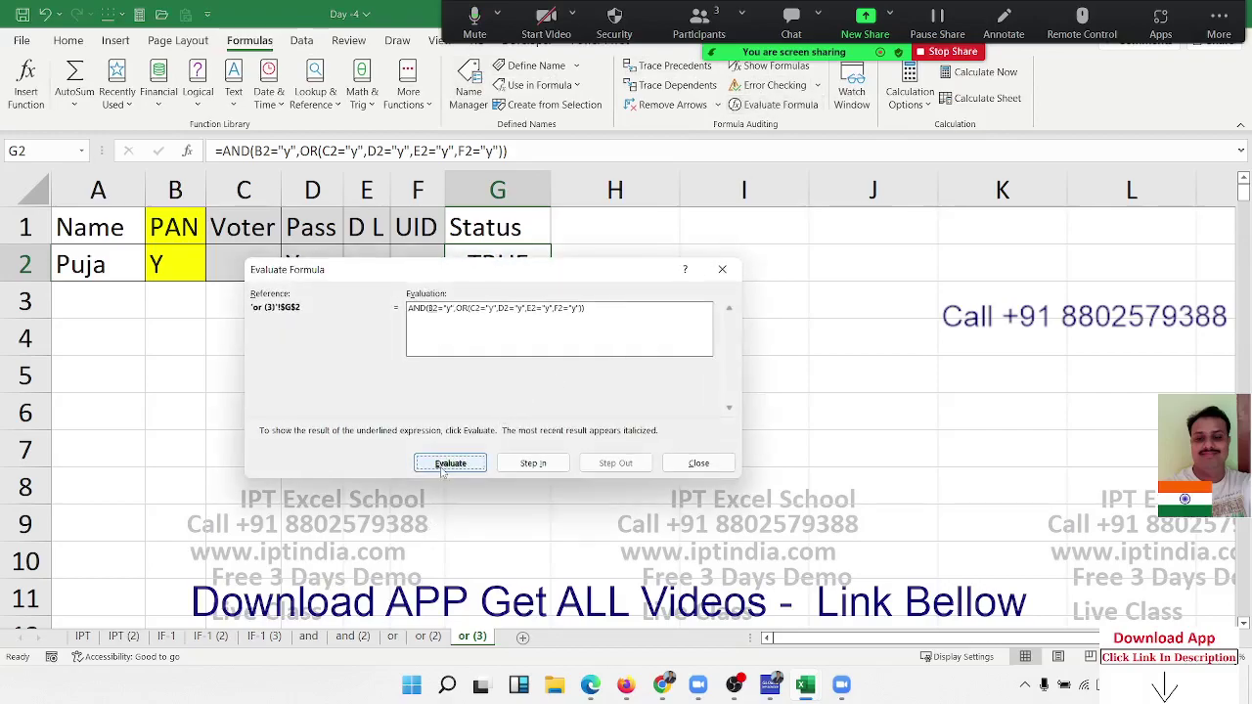
pyautogui.click(443, 470)
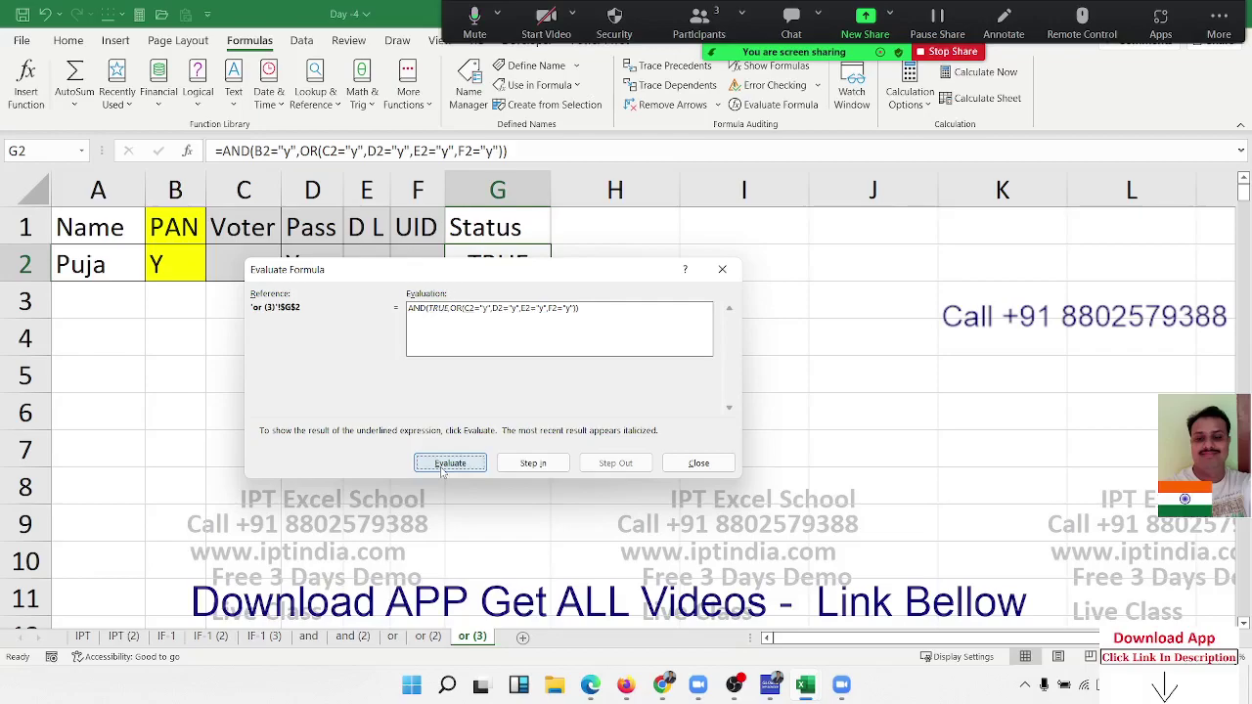
pyautogui.click(443, 470)
pyautogui.click(443, 470)
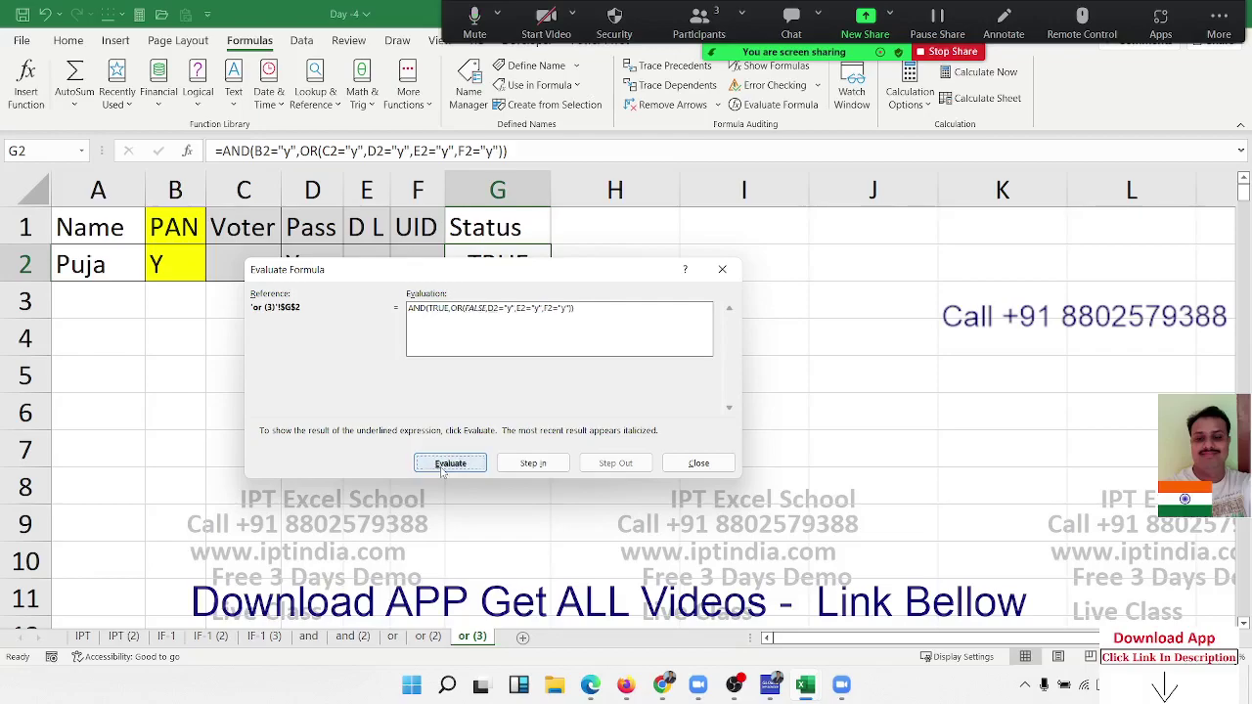
pyautogui.click(443, 469)
pyautogui.click(443, 469)
pyautogui.click(443, 469)
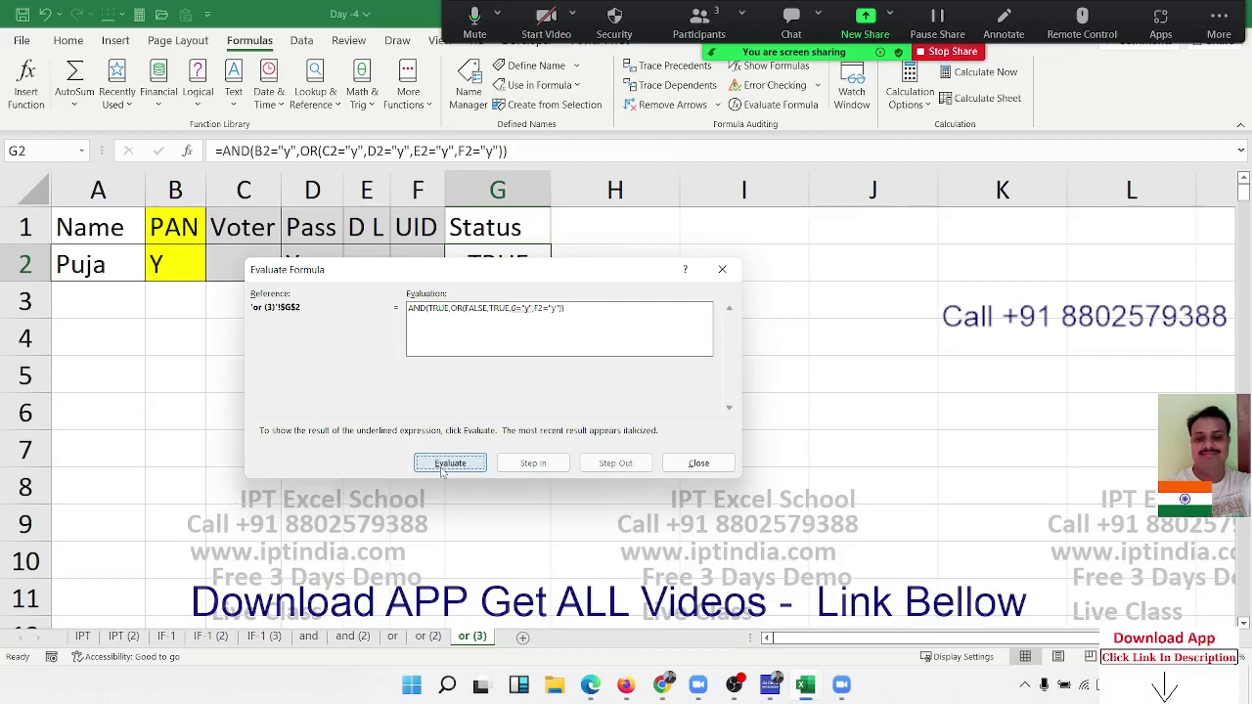
pyautogui.click(443, 470)
pyautogui.click(443, 470)
pyautogui.click(443, 470)
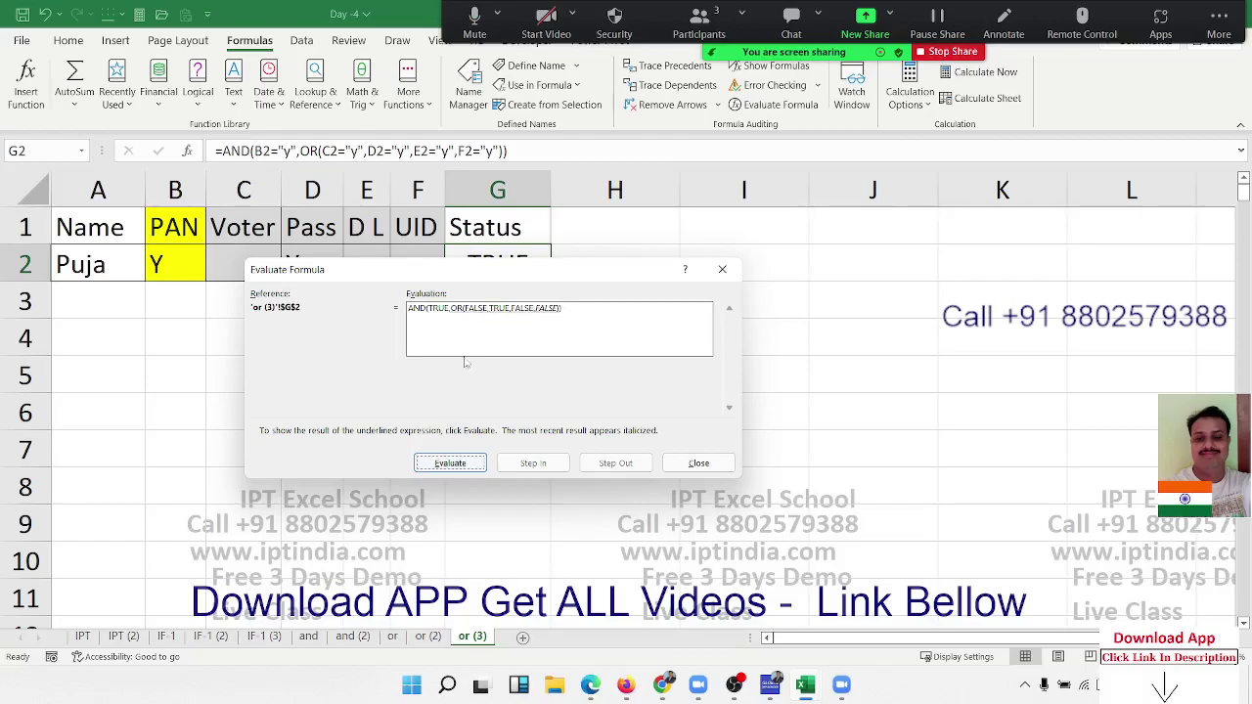
pyautogui.click(451, 464)
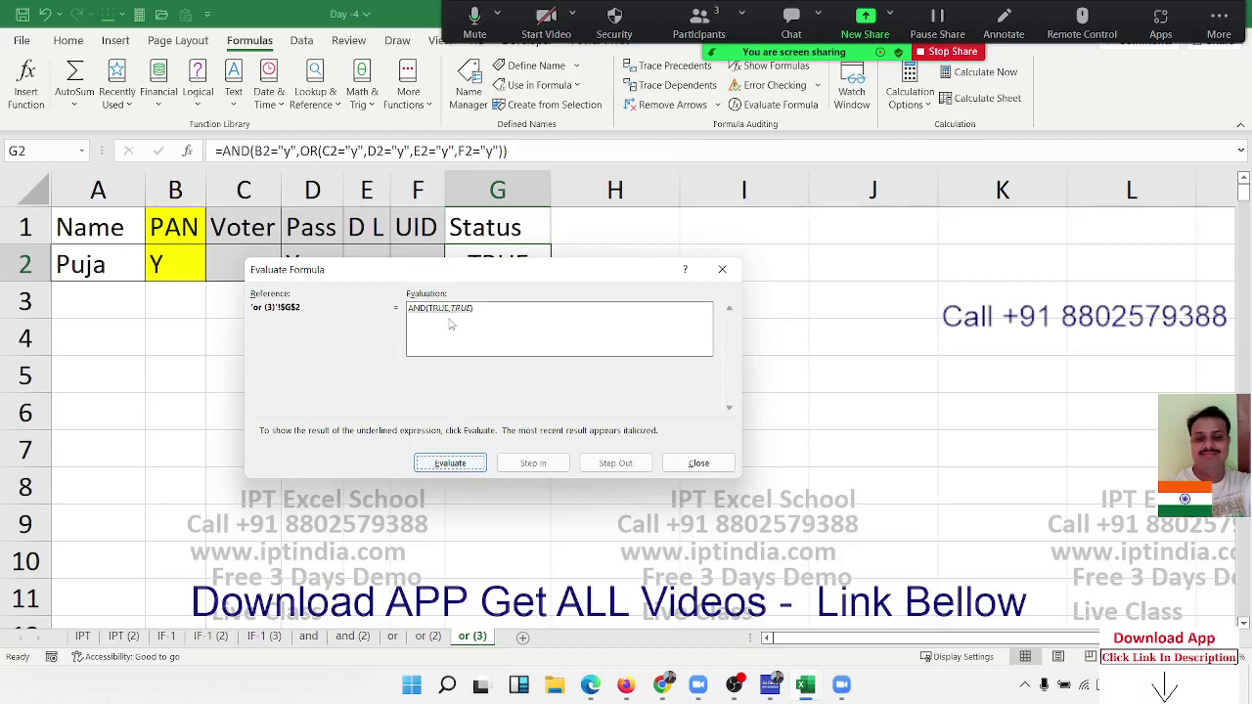
pyautogui.click(450, 464)
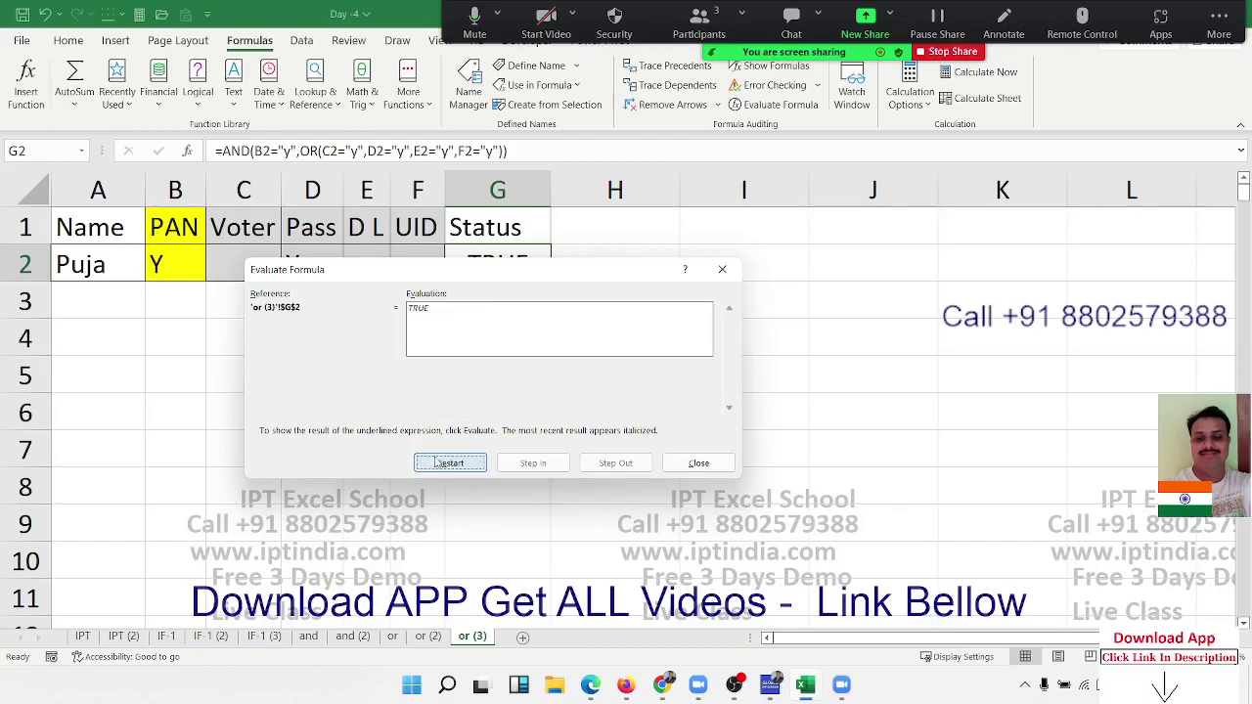
pyautogui.click(699, 463)
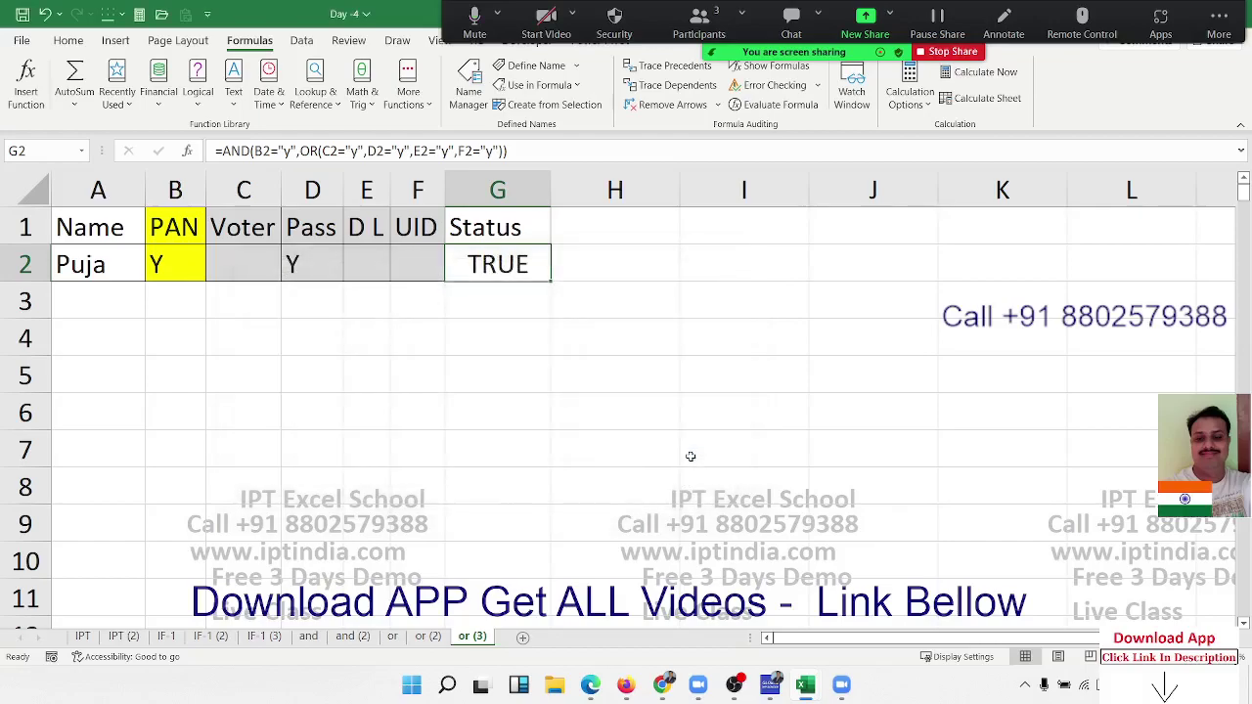
pyautogui.click(576, 363)
# Browse the sheets IF-1 (2) and IF-1 (3), ending on the and sheet
pyautogui.click(347, 298)
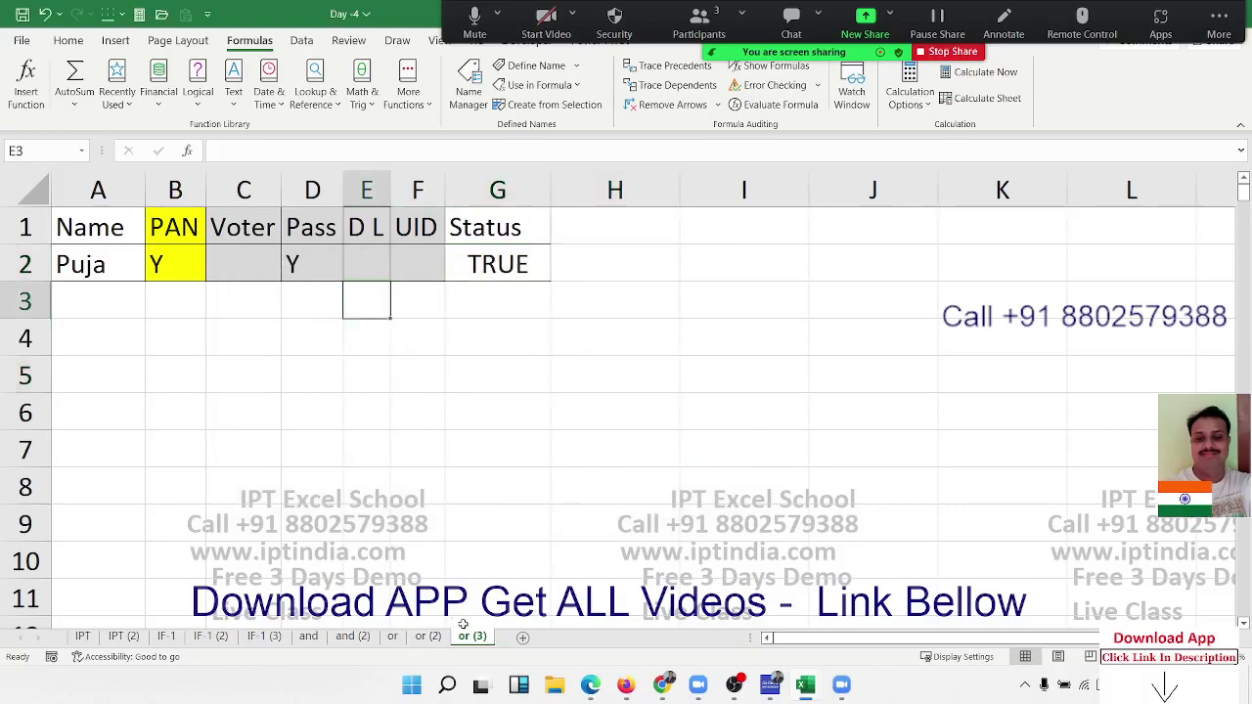
pyautogui.click(520, 285)
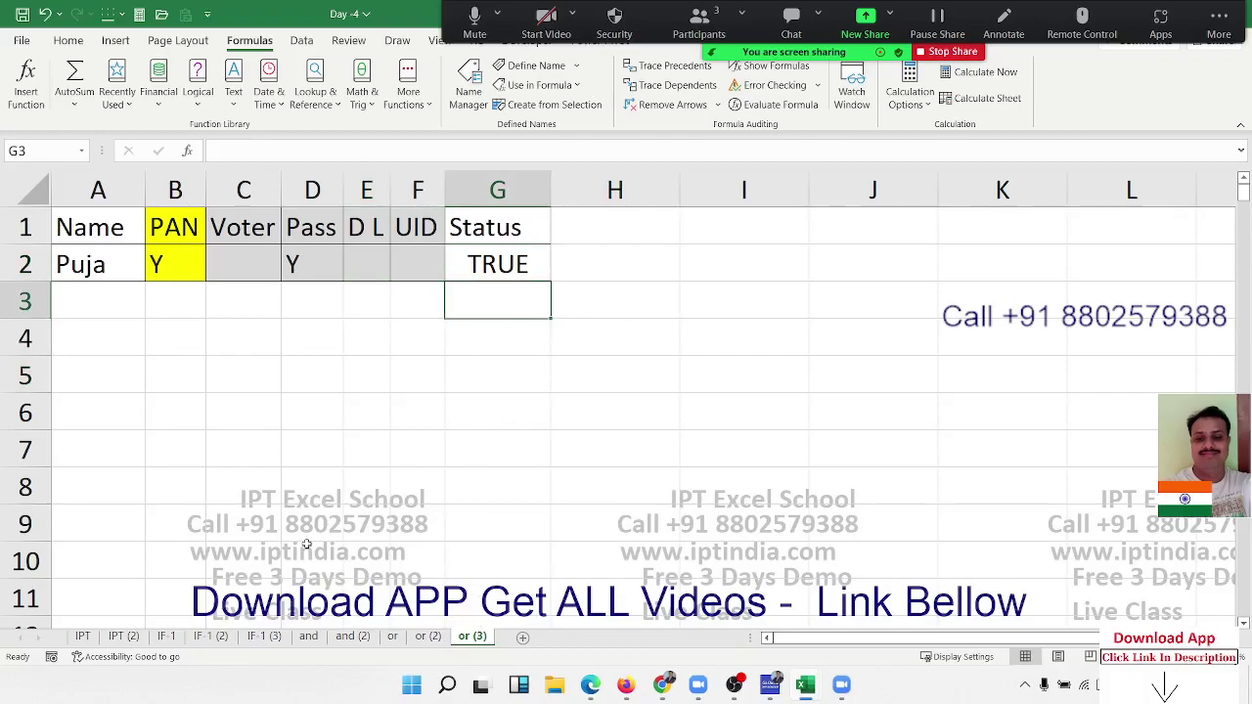
pyautogui.click(215, 637)
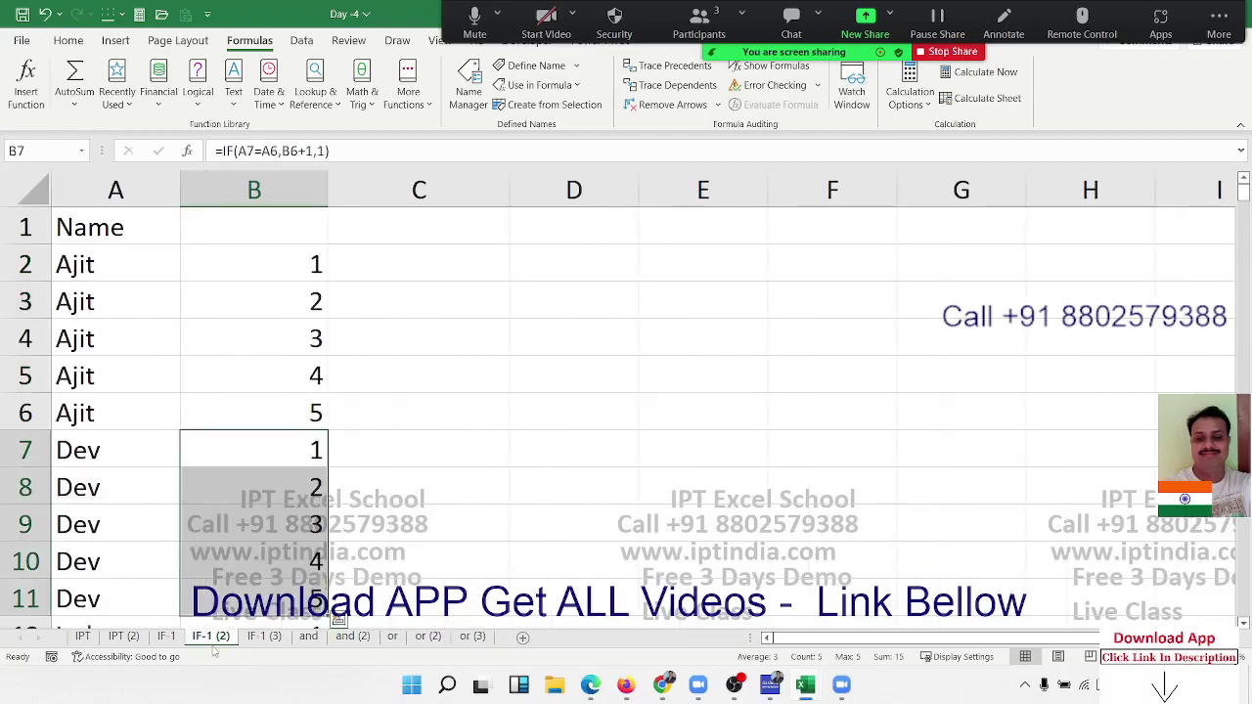
pyautogui.click(264, 638)
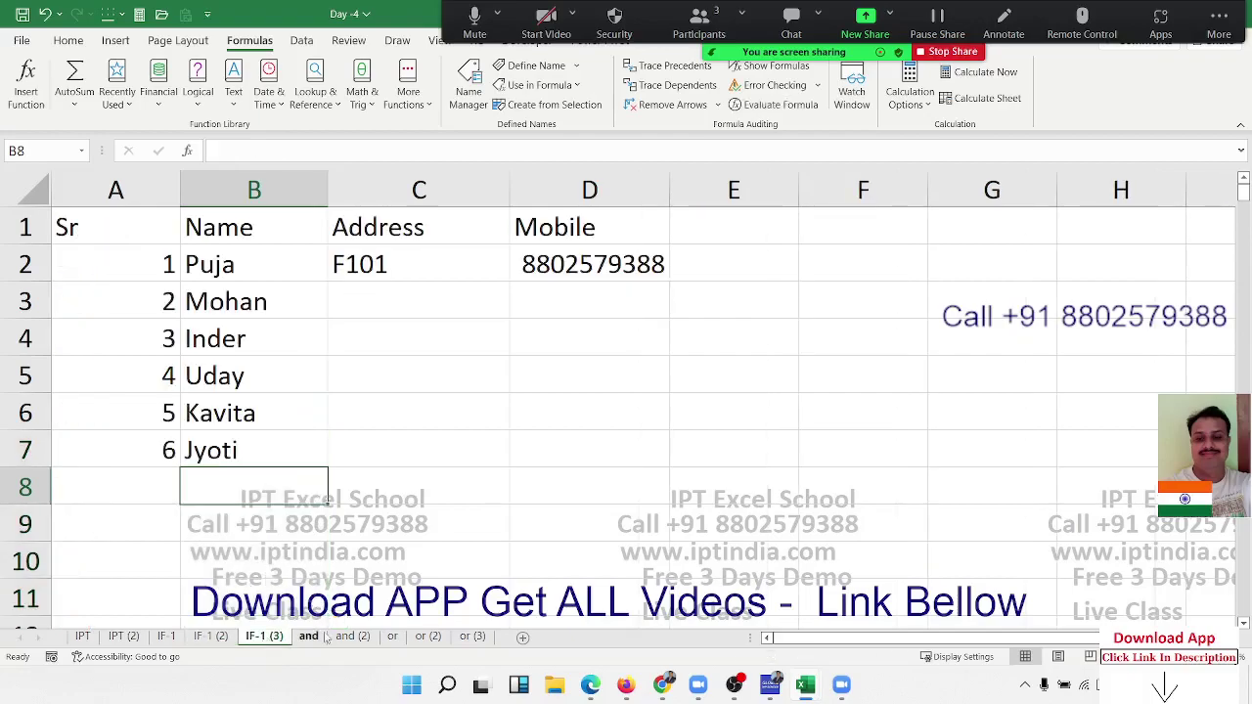
pyautogui.click(308, 636)
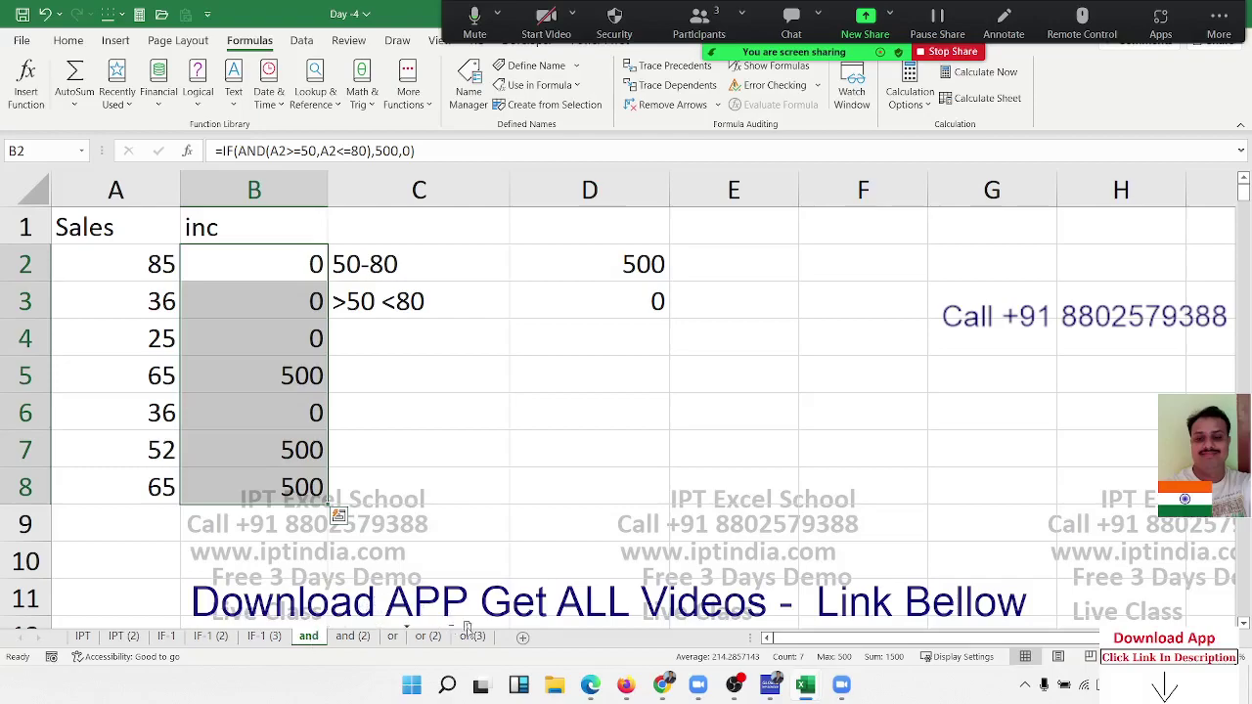
# Copy the and sheet to the end as and (3) and review B2's incentive formula
pyautogui.moveTo(506, 637); pyautogui.dragTo(505, 637)
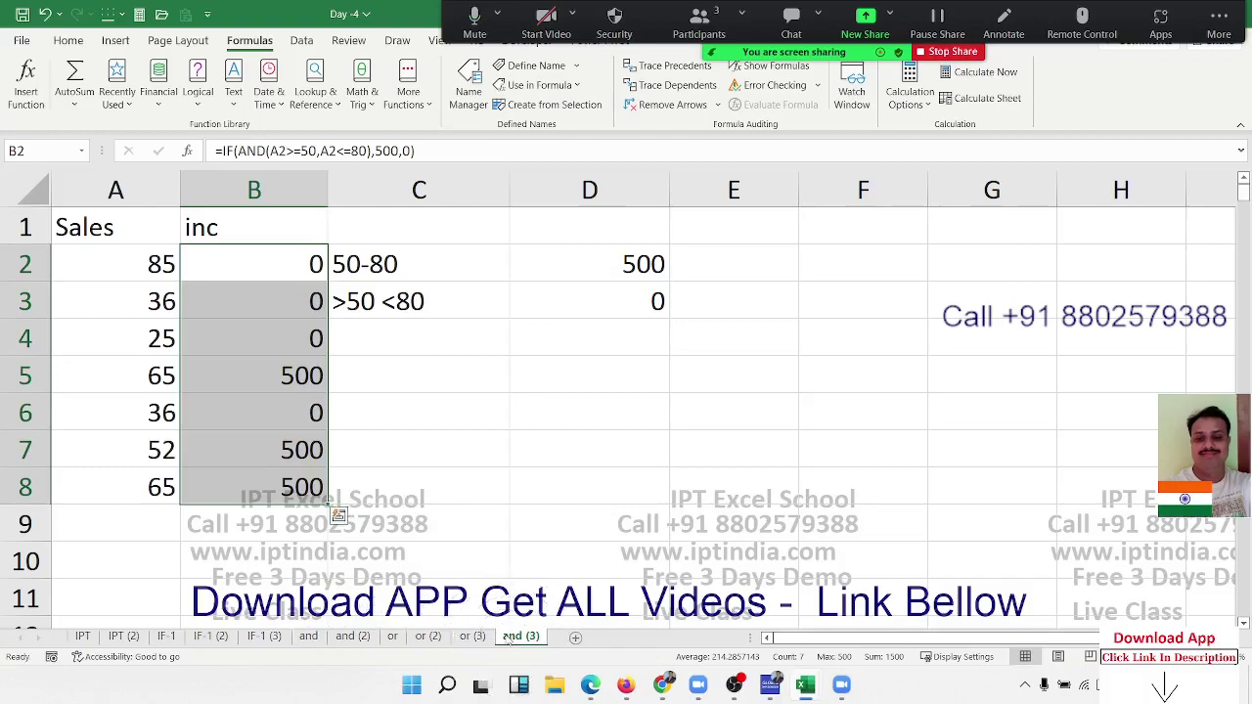
pyautogui.click(442, 548)
pyautogui.moveTo(201, 227)
pyautogui.mouseDown()
pyautogui.moveTo(306, 453)
pyautogui.moveTo(301, 481)
pyautogui.mouseUp()
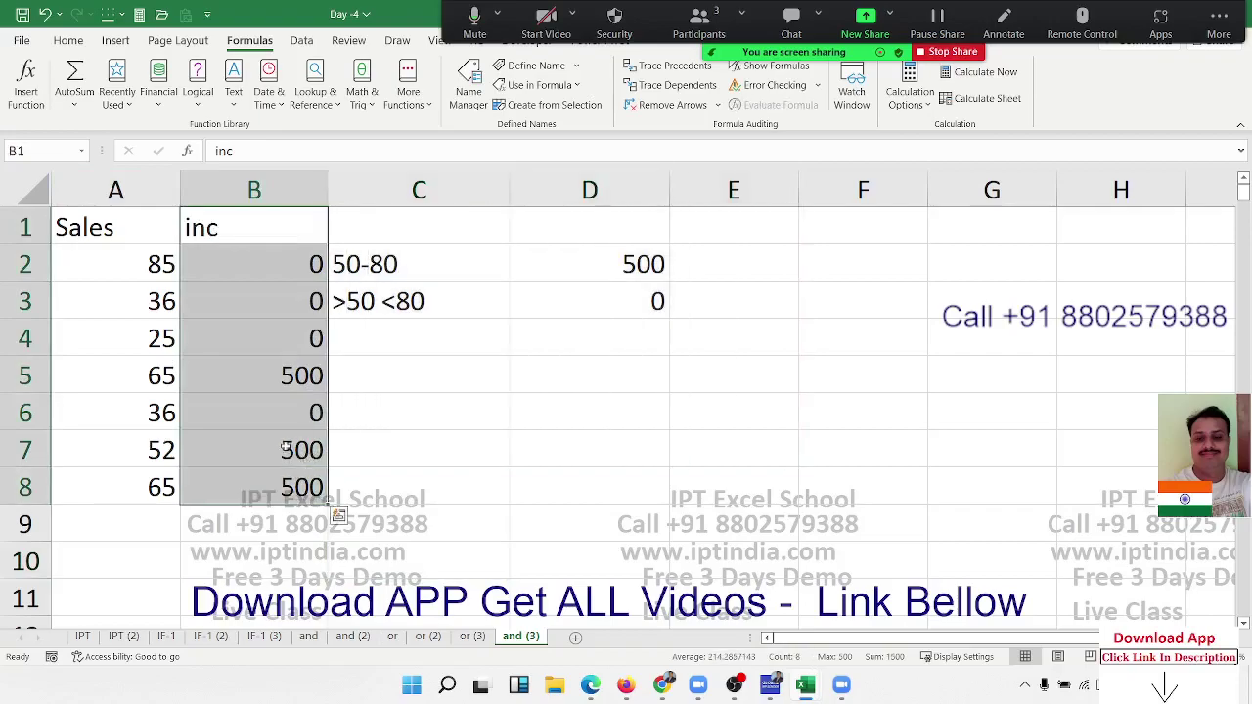
pyautogui.click(303, 256)
pyautogui.doubleClick(304, 257)
pyautogui.press('Escape')
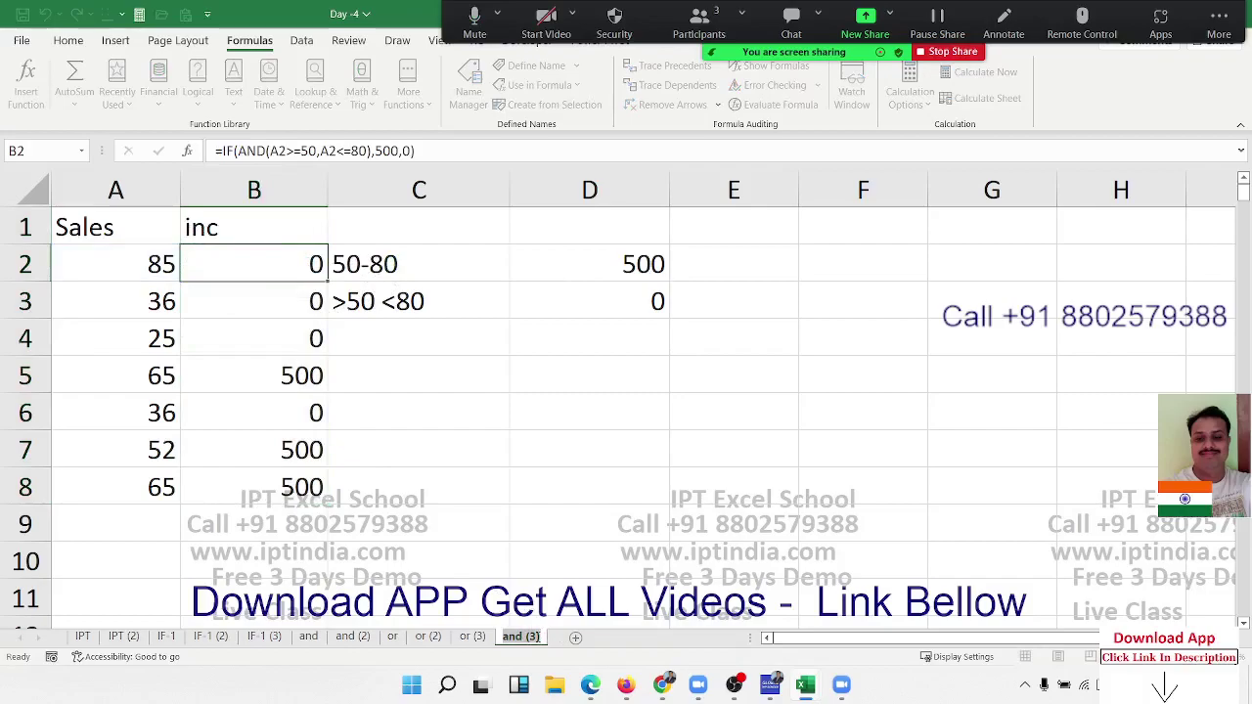
pyautogui.doubleClick(520, 637)
# Rename the copied sheet to NIF and confirm B2's formula unchanged
pyautogui.write('NIF')
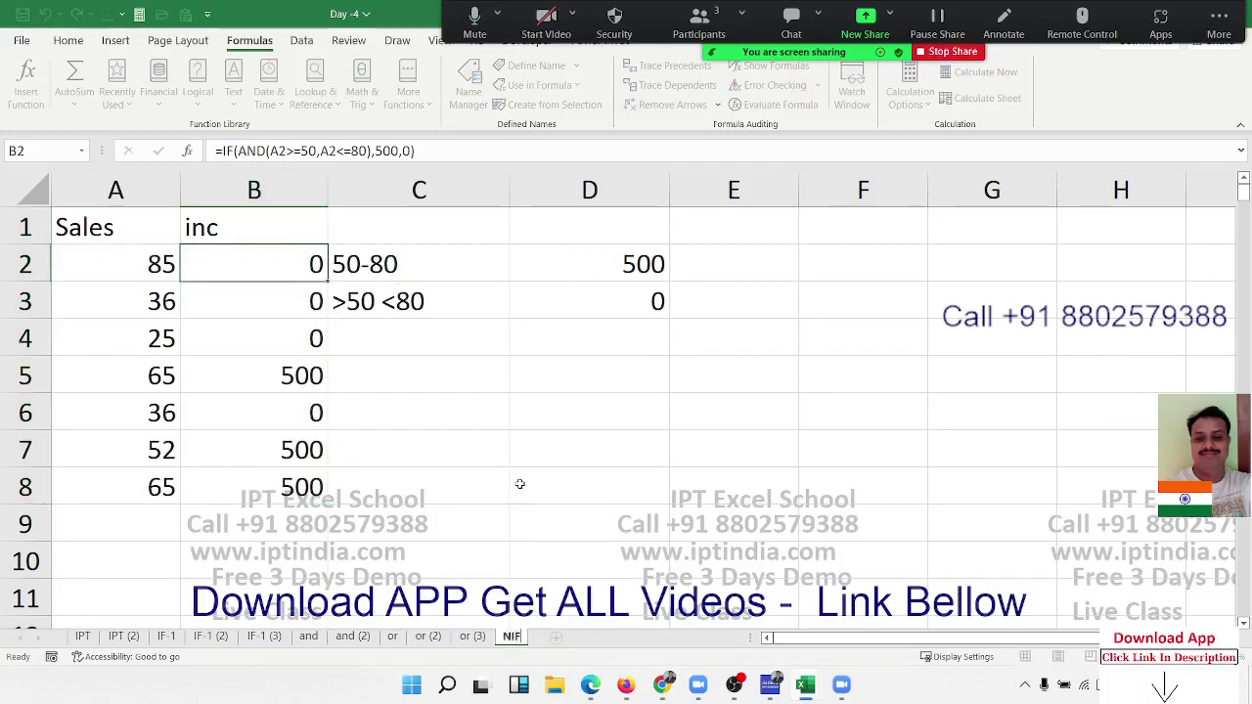
pyautogui.click(520, 484)
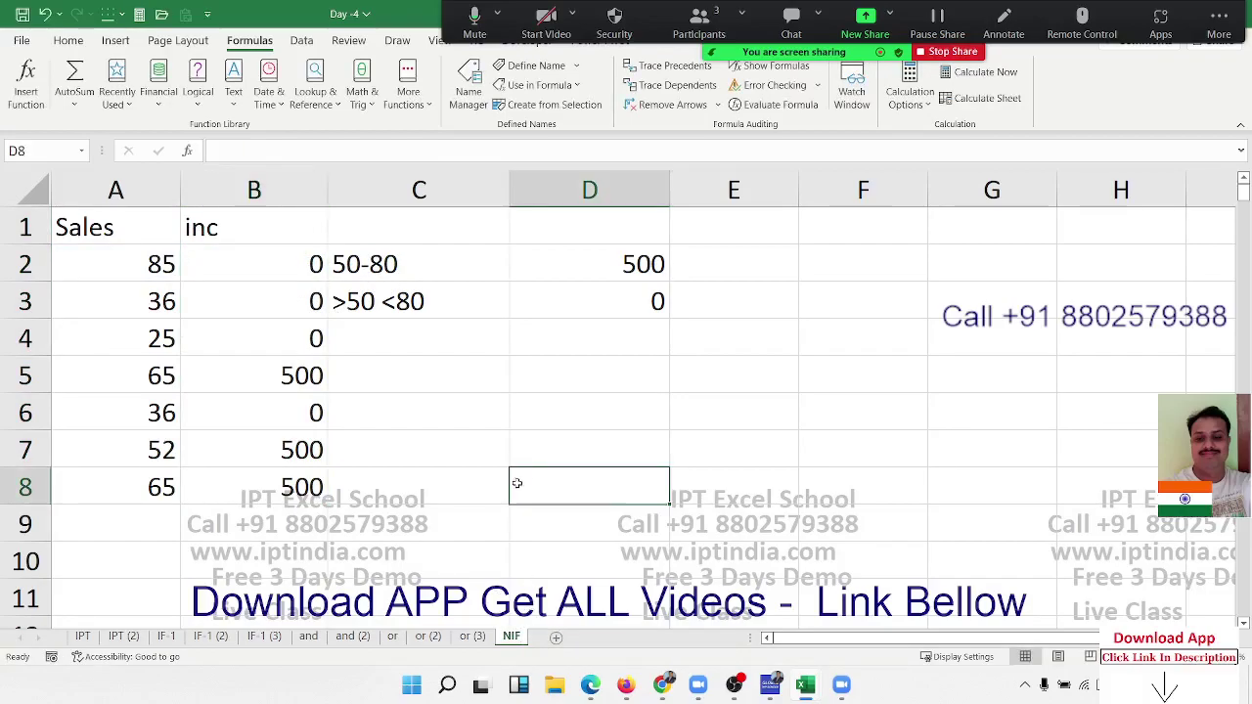
pyautogui.doubleClick(309, 264)
pyautogui.press('Return')
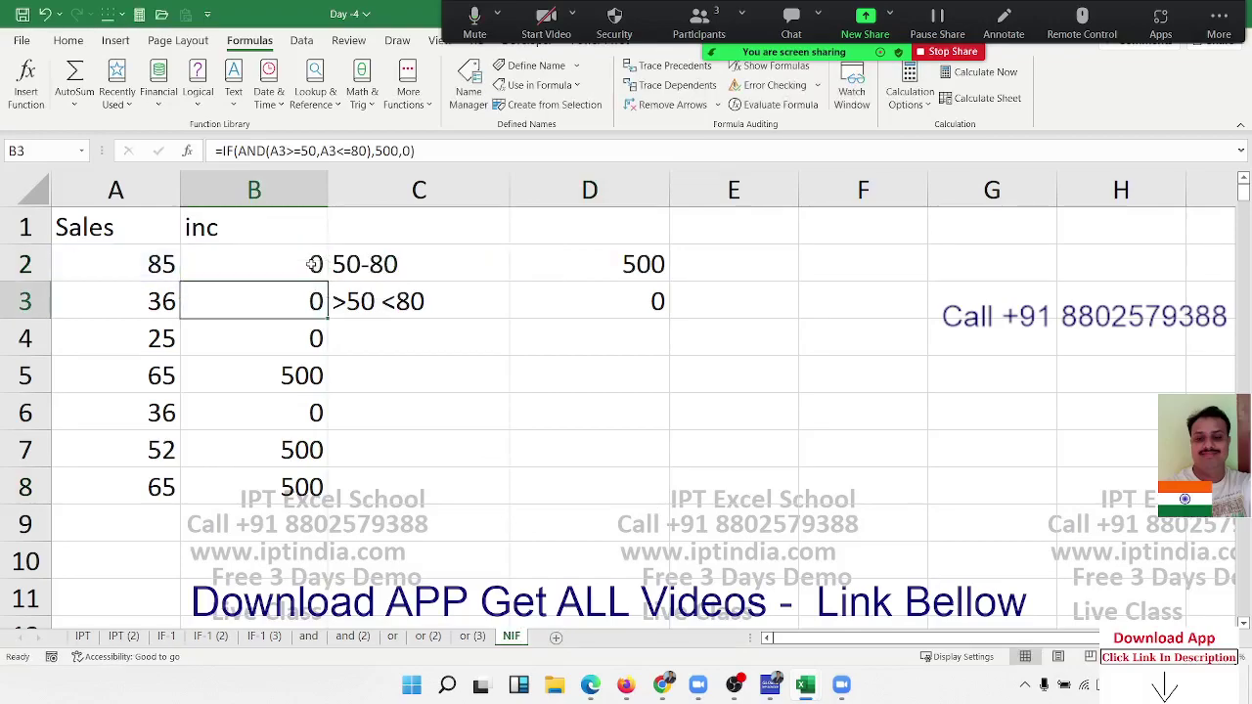
# Clear the old condition cells C2:D3 and restart the entry in C2
pyautogui.click(420, 259)
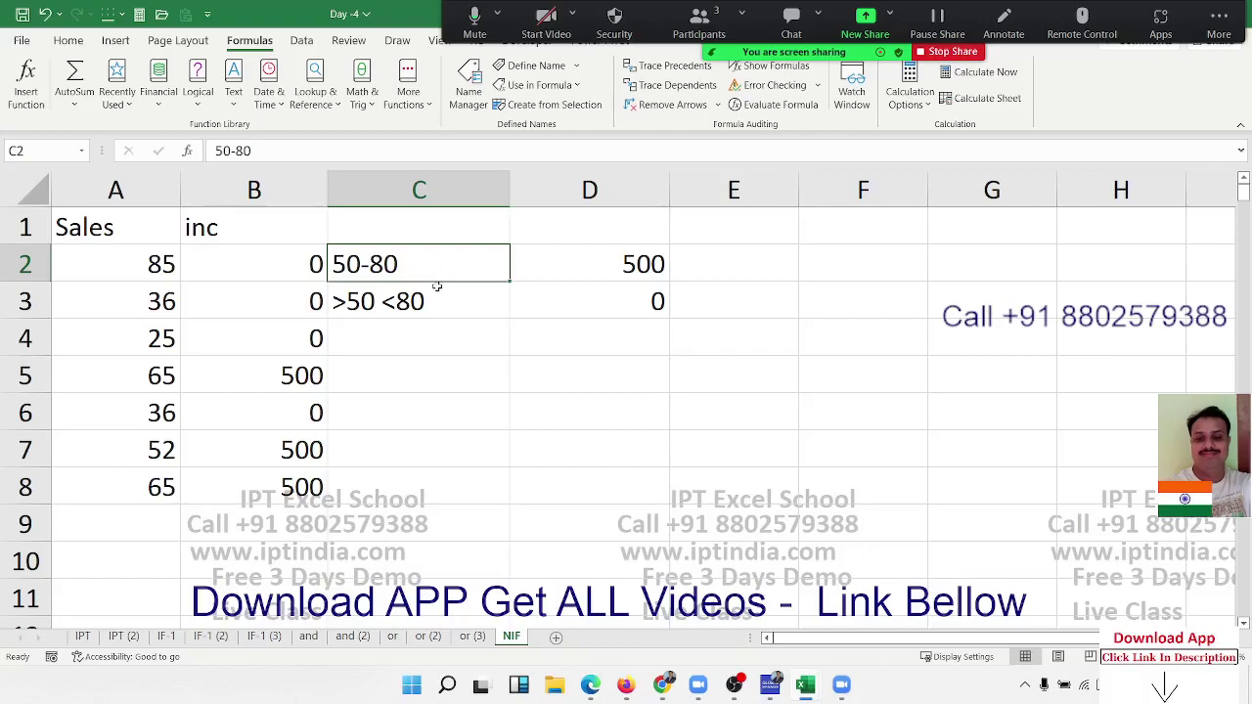
pyautogui.hotkey('shift', 'Right')
pyautogui.hotkey('shift', 'Down')
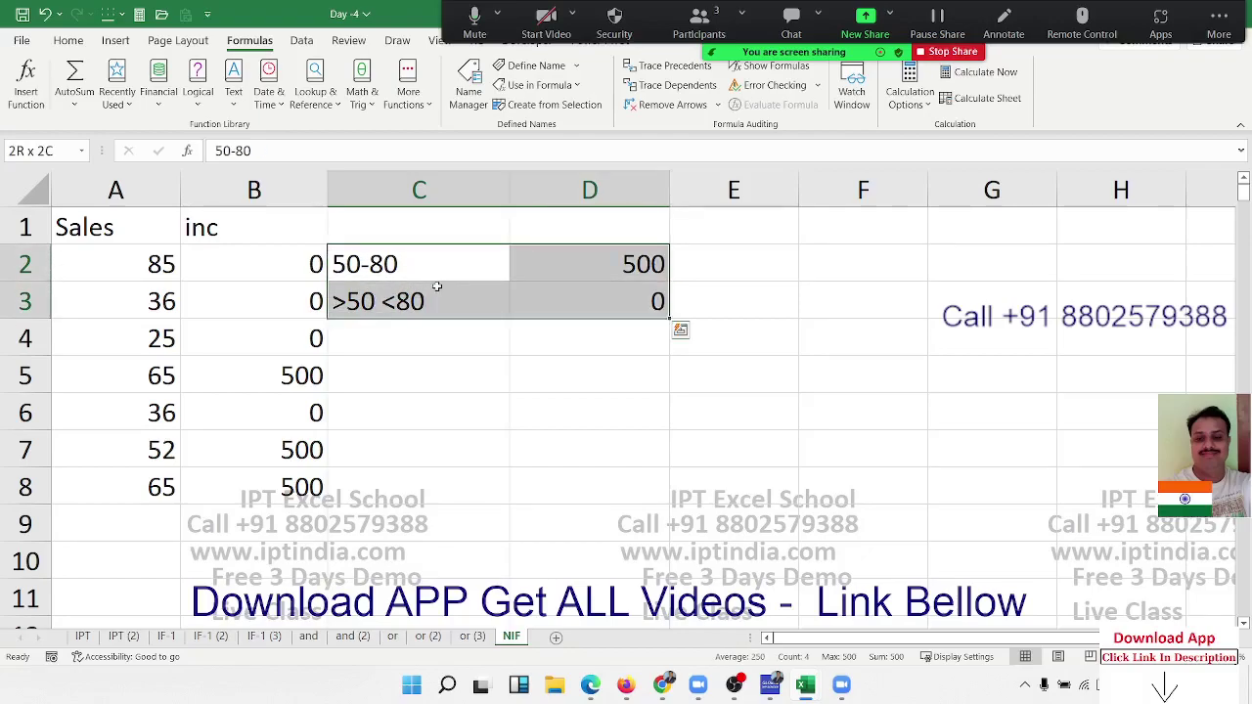
pyautogui.press('Delete')
pyautogui.press('Right')
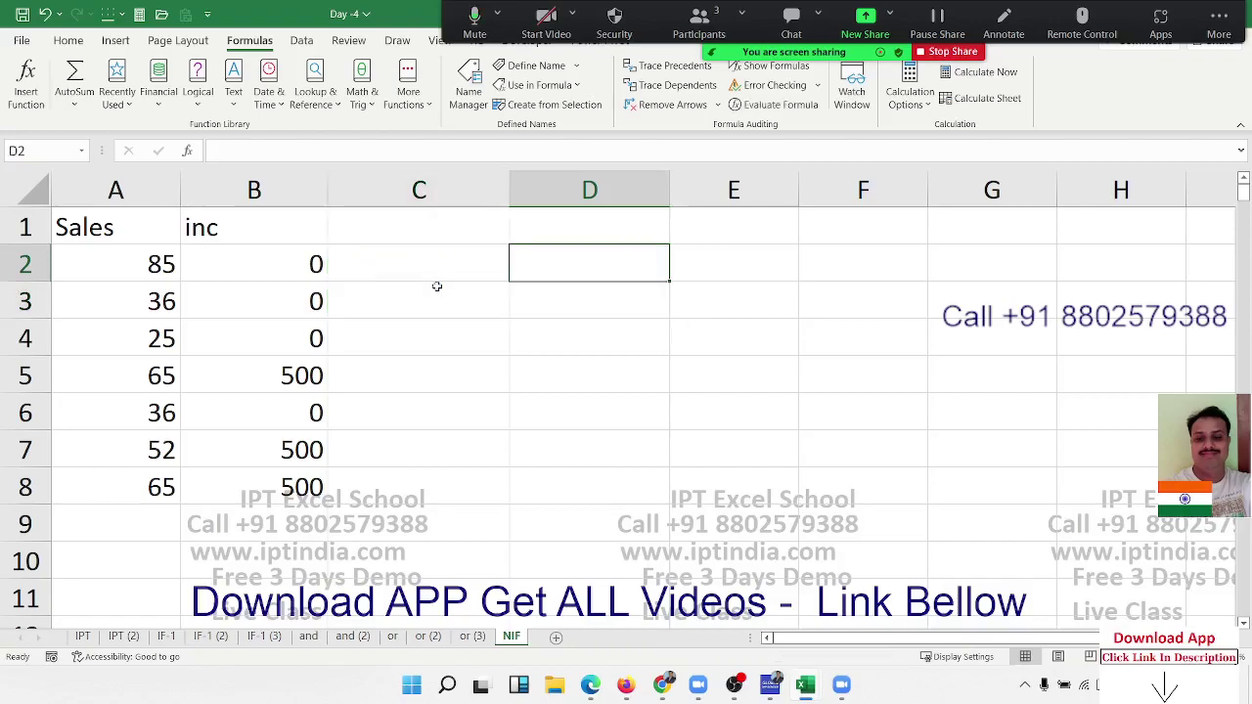
pyautogui.press('Left')
pyautogui.press('F2')
pyautogui.write('>50')
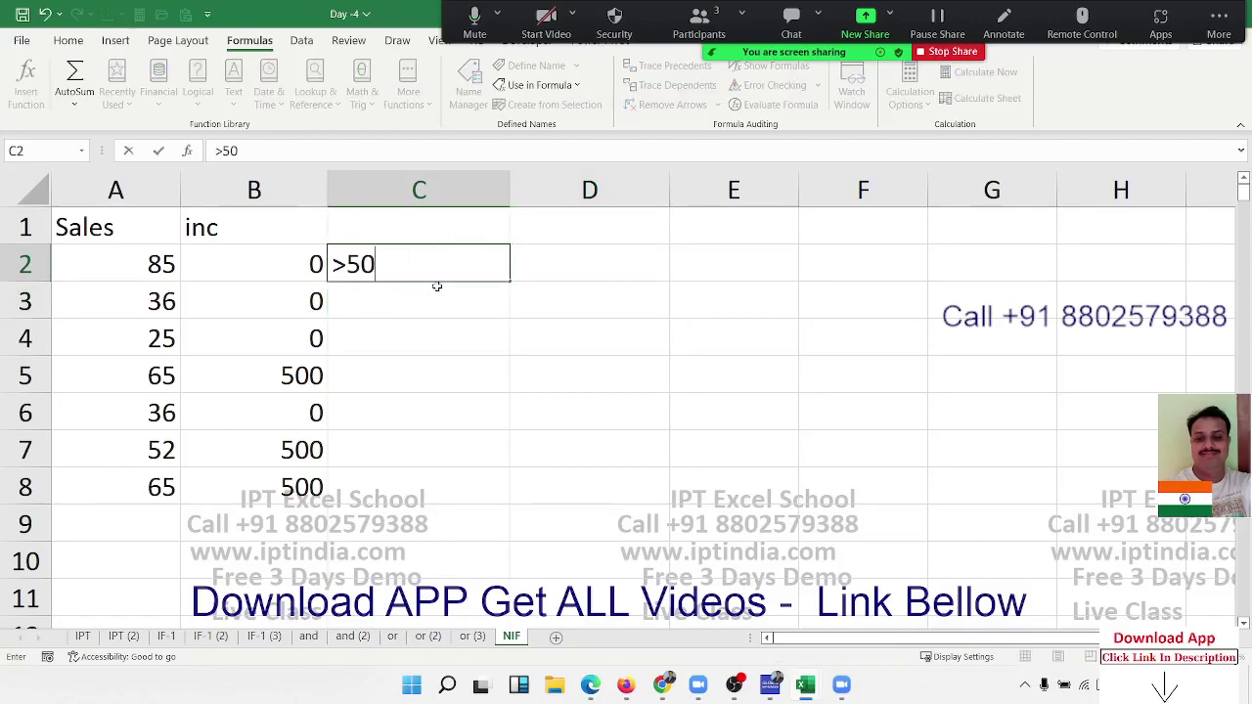
pyautogui.press('Tab')
pyautogui.press('Left')
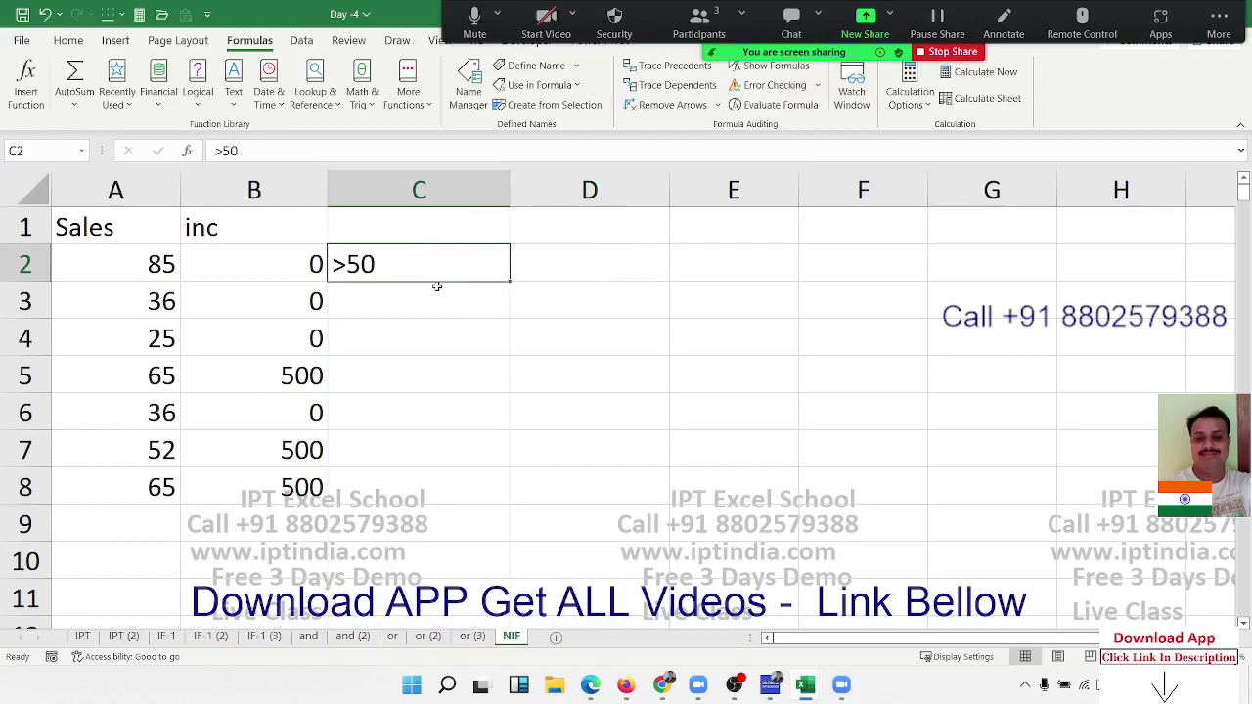
# Enter the slab rows 50-80 → 500, <50 → 100 and >80 → 200 in C2:D4
pyautogui.write('50-80')
pyautogui.press('Tab')
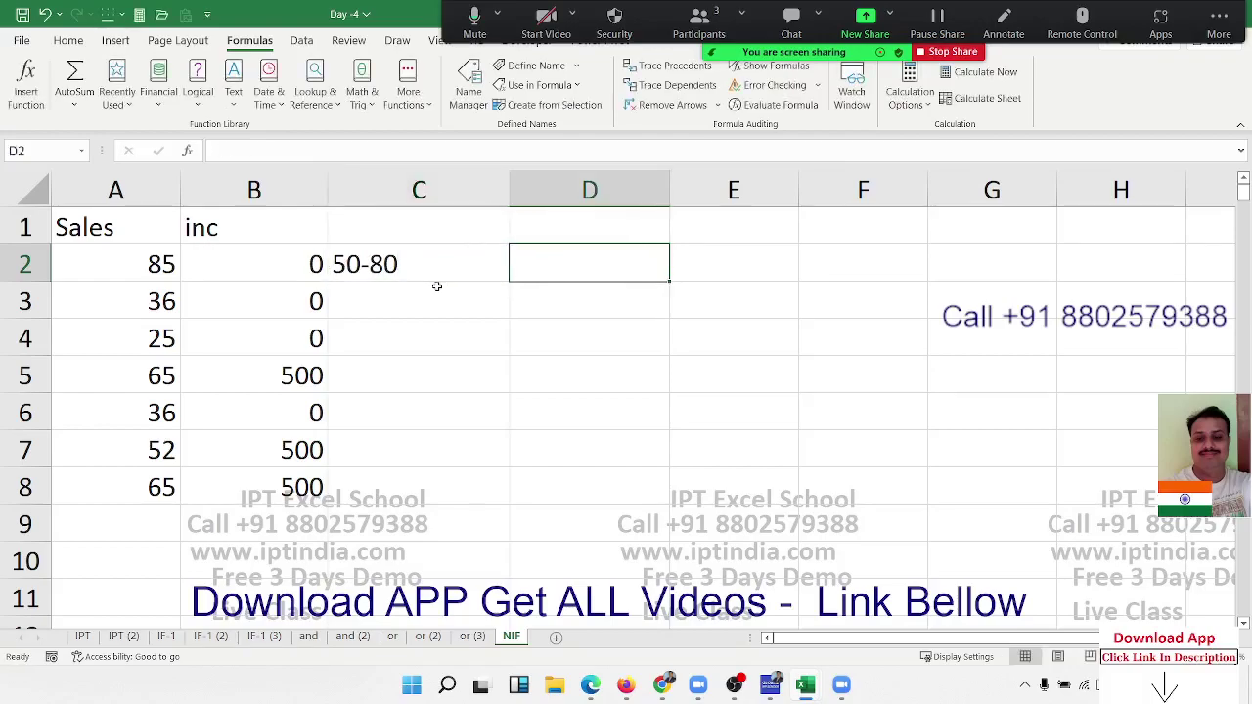
pyautogui.write('500')
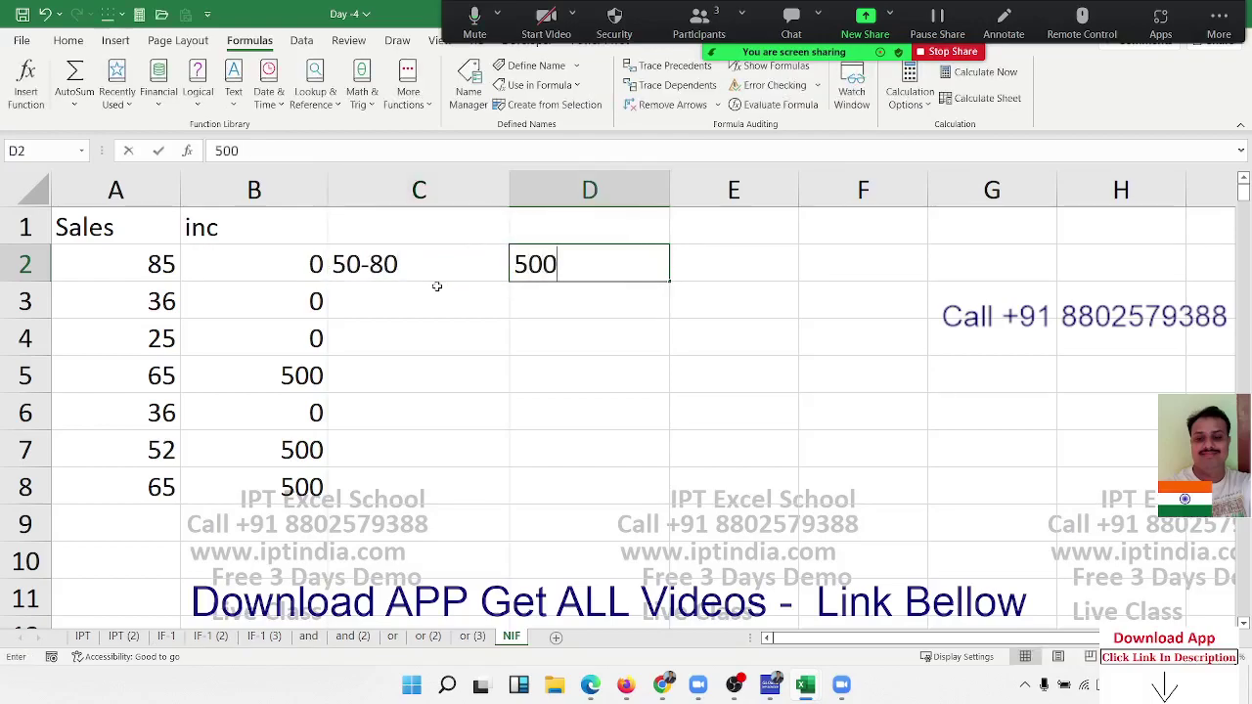
pyautogui.press('Return')
pyautogui.write('<50')
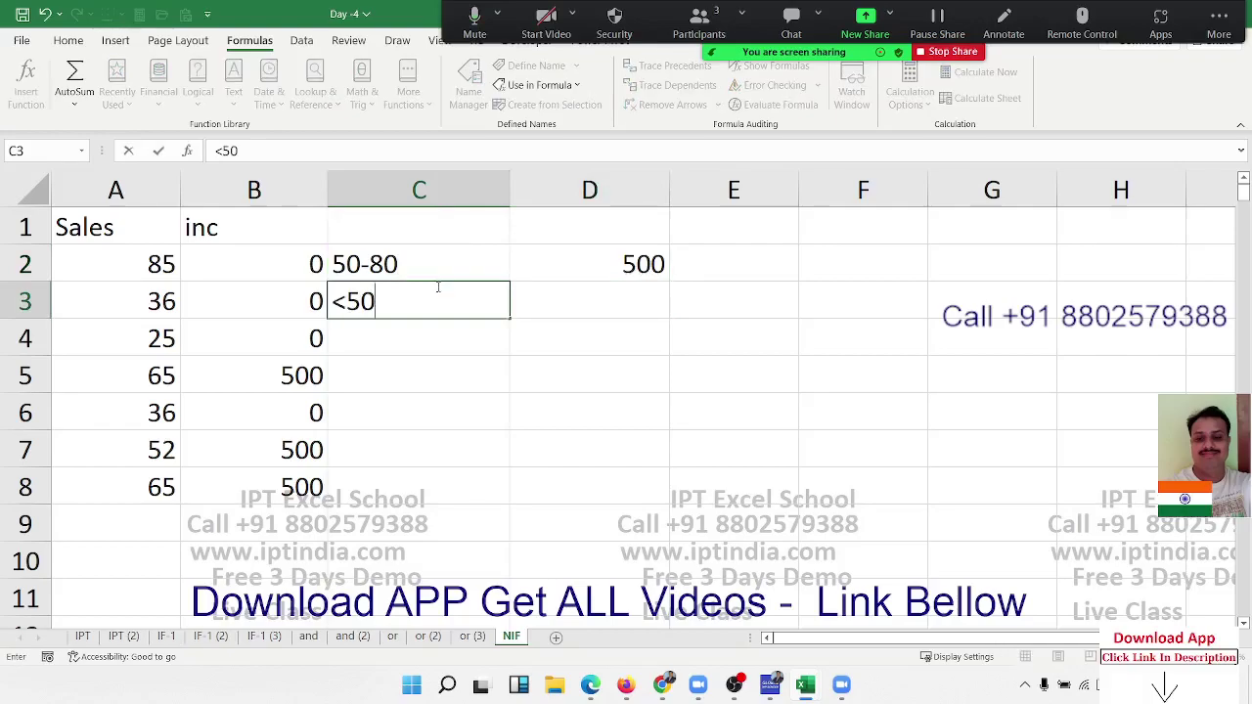
pyautogui.press('Tab')
pyautogui.write('100')
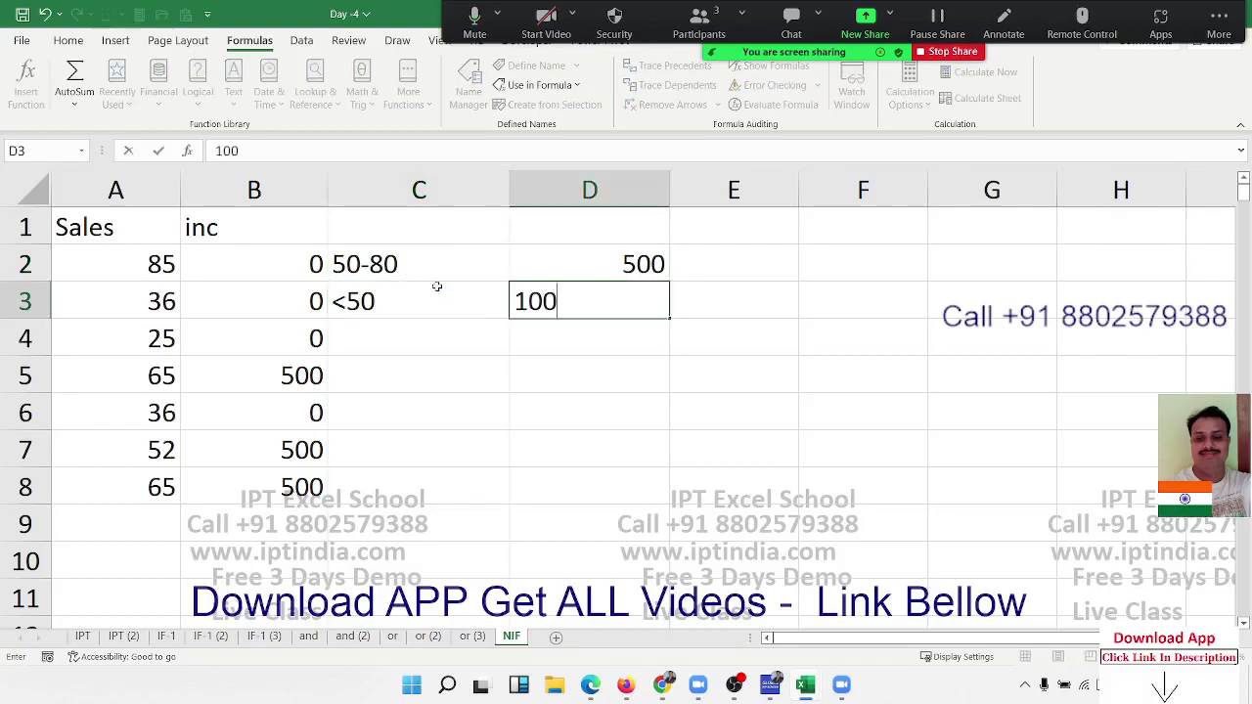
pyautogui.press('Return')
pyautogui.write('>')
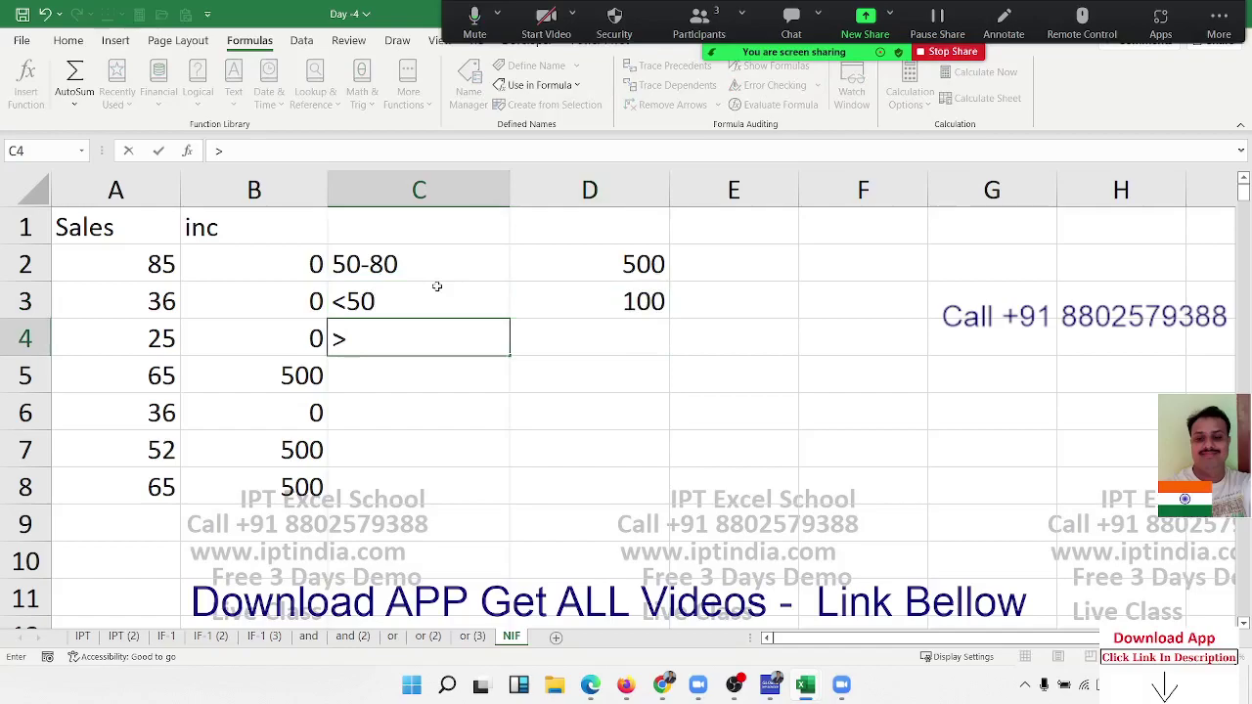
pyautogui.write('80')
pyautogui.press('Tab')
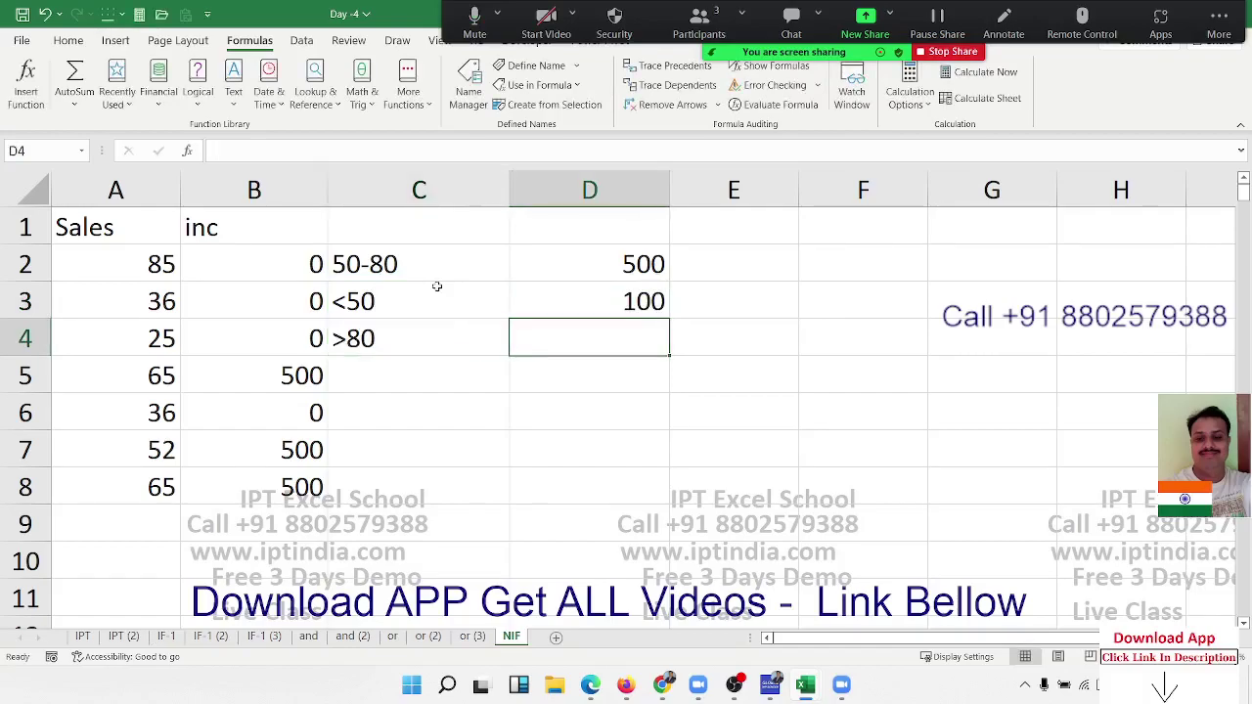
pyautogui.write('200')
pyautogui.press('Return')
pyautogui.press('Left')
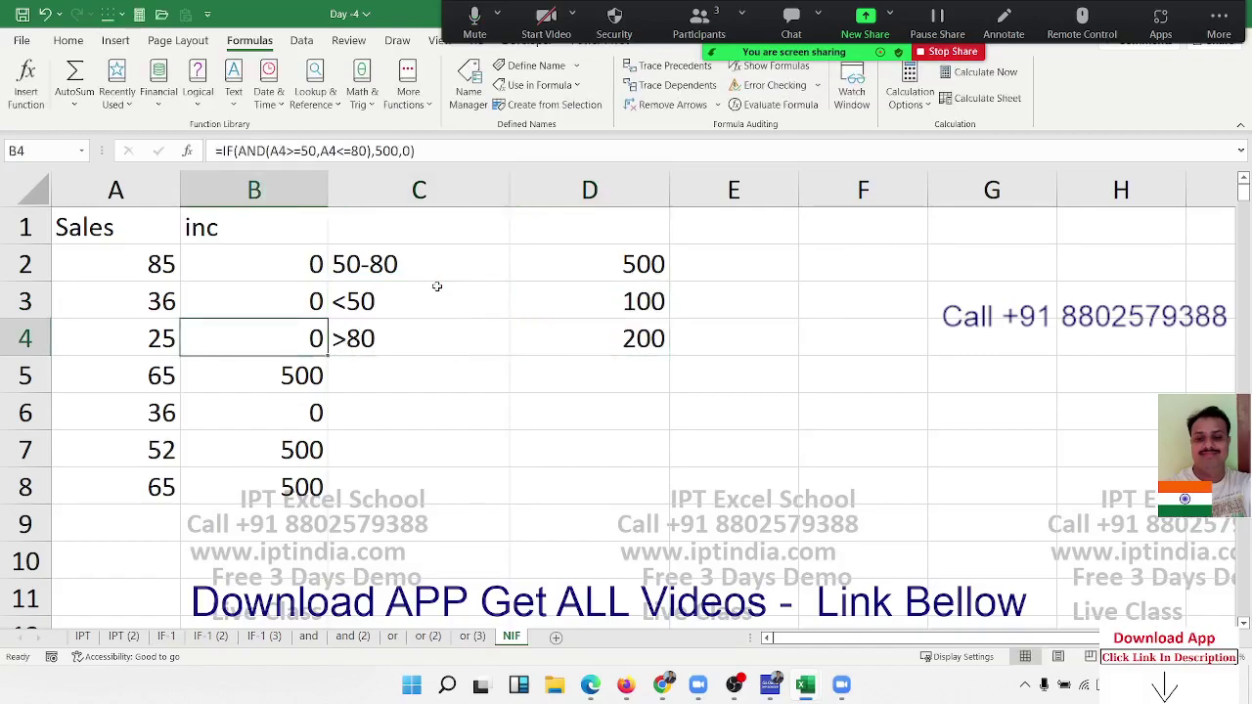
pyautogui.press('Up')
pyautogui.press('Up')
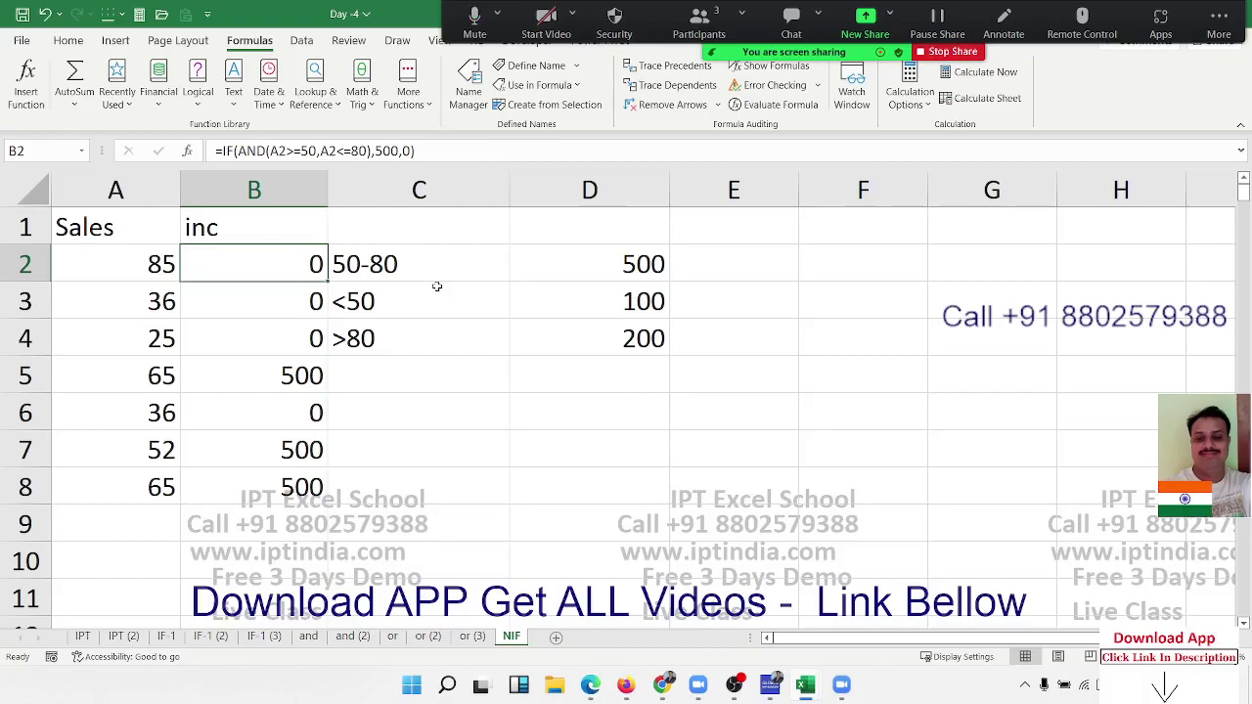
# Delete the old incentive values in B2:B8 and begin typing =if( in B2
pyautogui.press('Right')
pyautogui.press('Down')
pyautogui.press('Down')
pyautogui.press('Down')
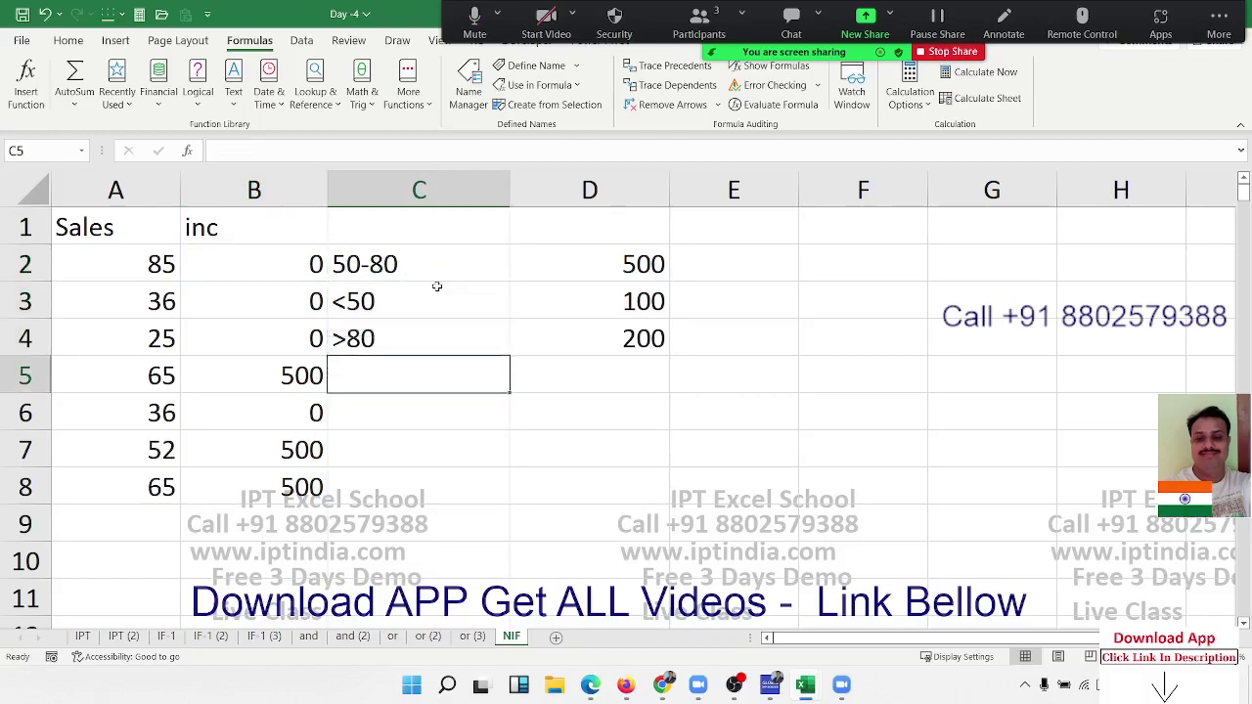
pyautogui.press('Up')
pyautogui.press('Up')
pyautogui.press('Up')
pyautogui.press('Left')
pyautogui.hotkey('ctrl', 'shift', 'Down')
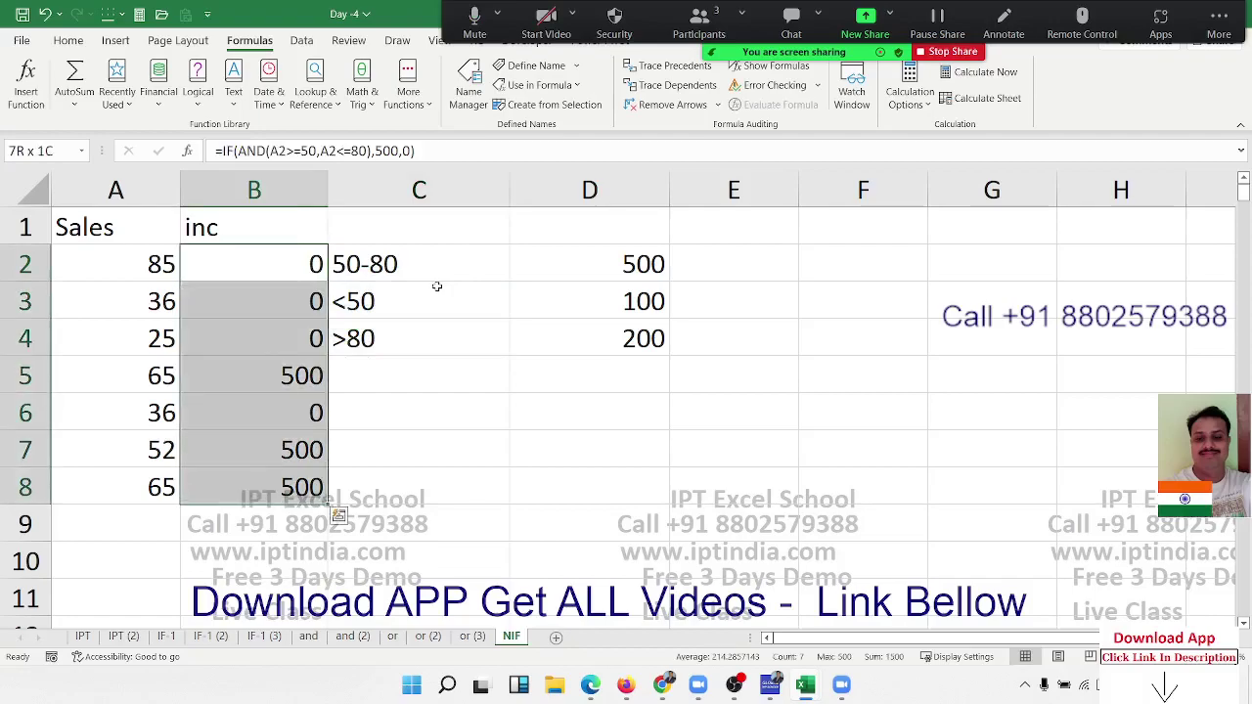
pyautogui.press('Delete')
pyautogui.press('Up')
pyautogui.press('Down')
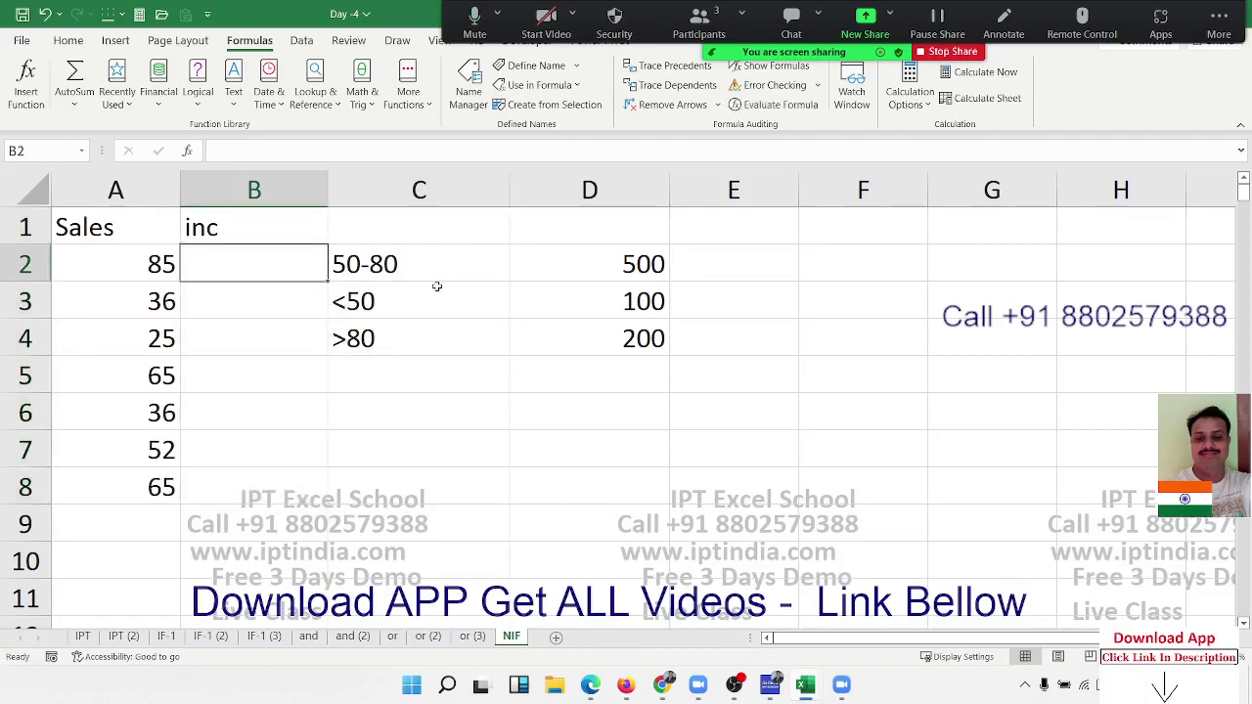
pyautogui.write('=if')
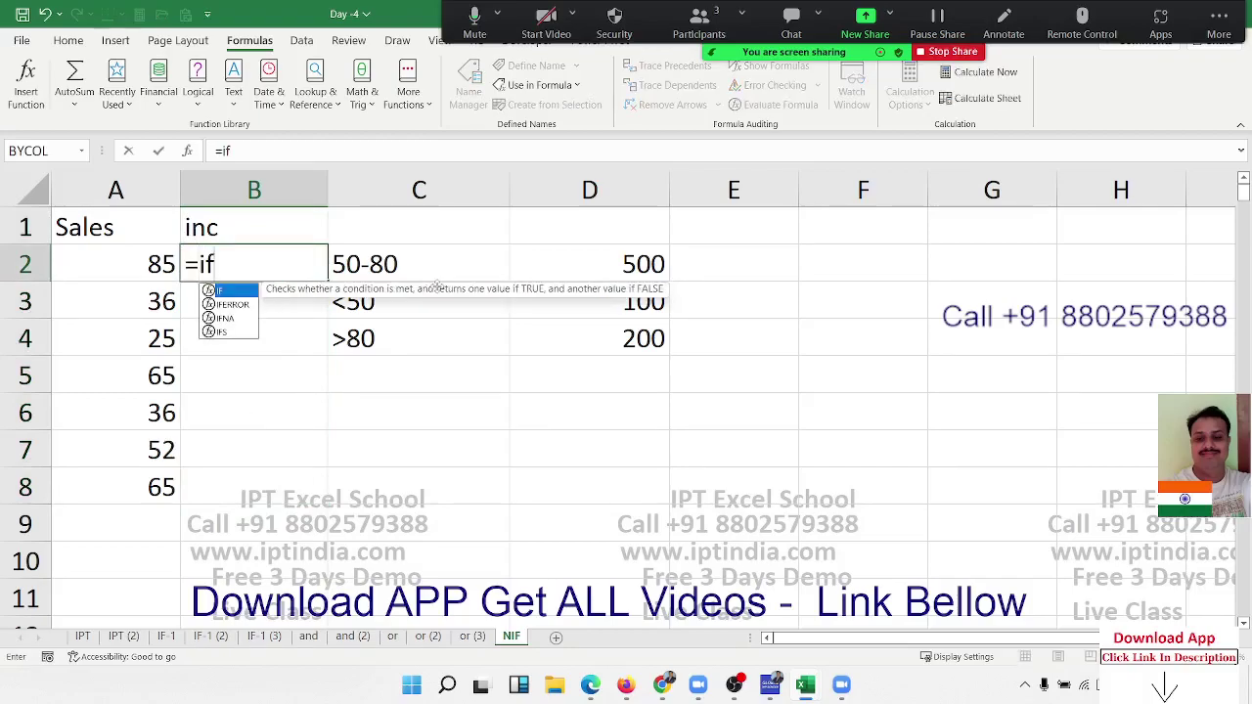
pyautogui.write('(')
# Type =IF(A2>=50,IF(A2<=80,500,200) in B2, dismissing the waiting-room notice
pyautogui.click(162, 268)
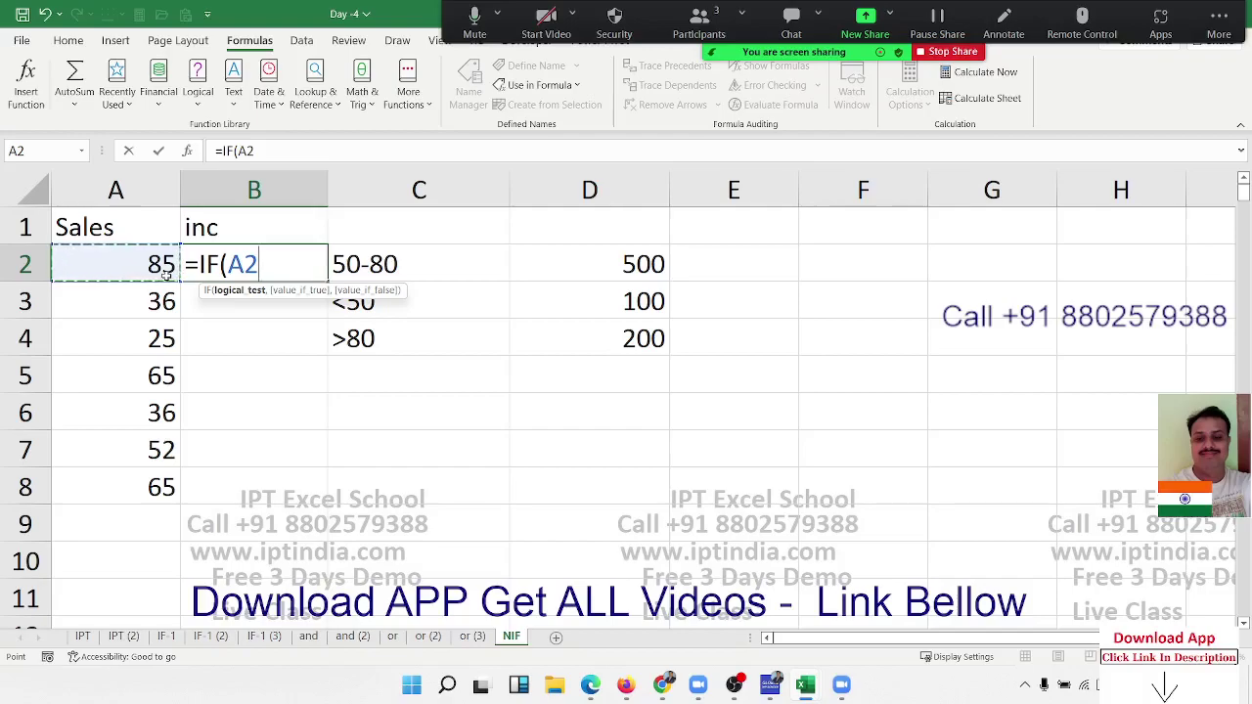
pyautogui.write('>=5')
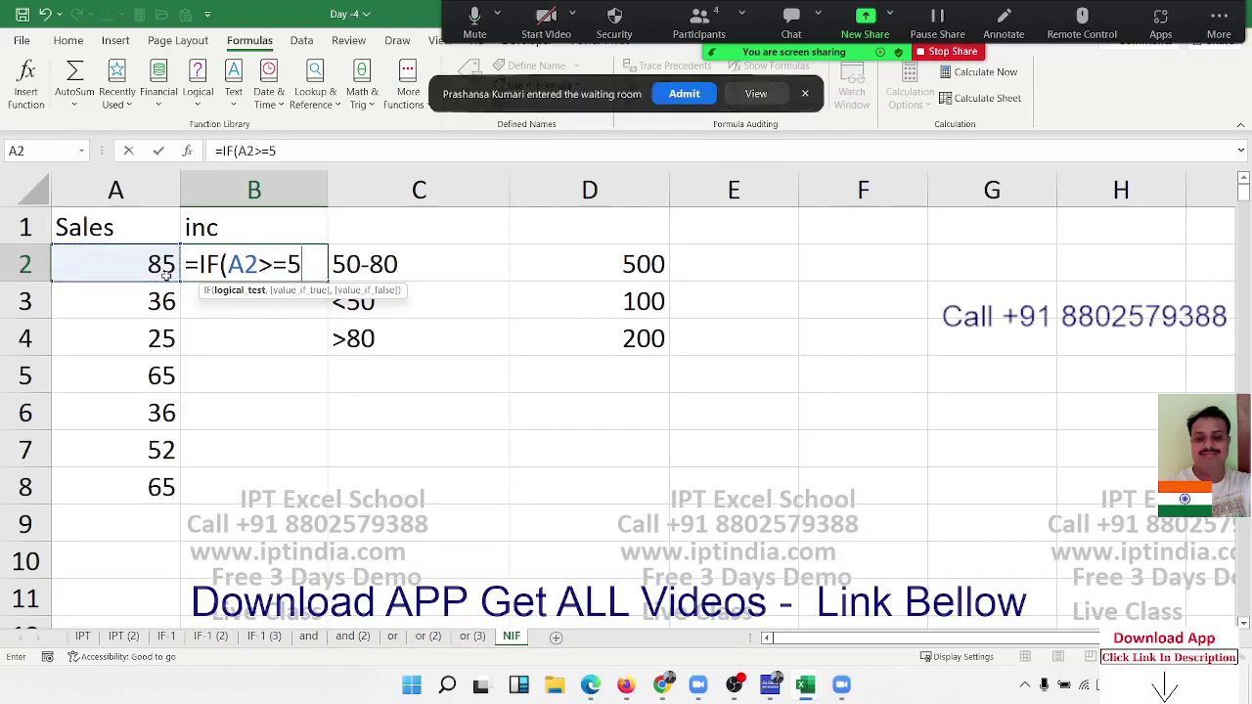
pyautogui.write('0')
pyautogui.click(806, 98)
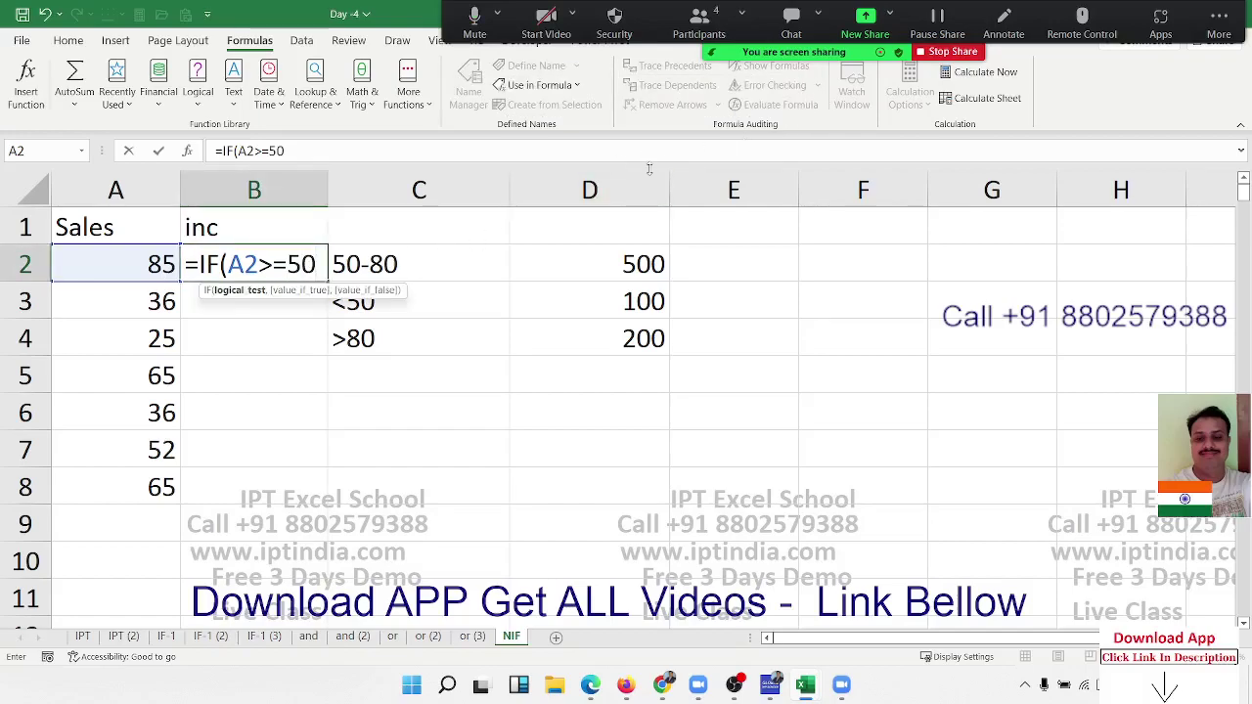
pyautogui.write(',')
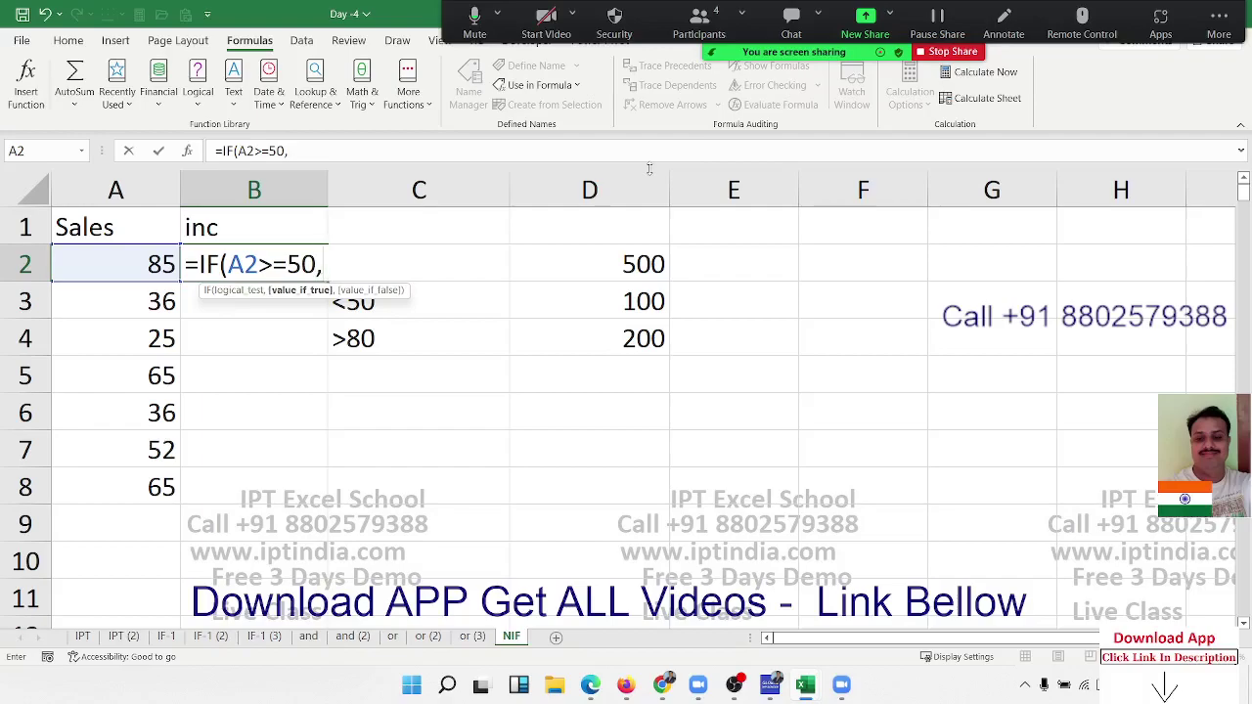
pyautogui.write('if')
pyautogui.press('Tab')
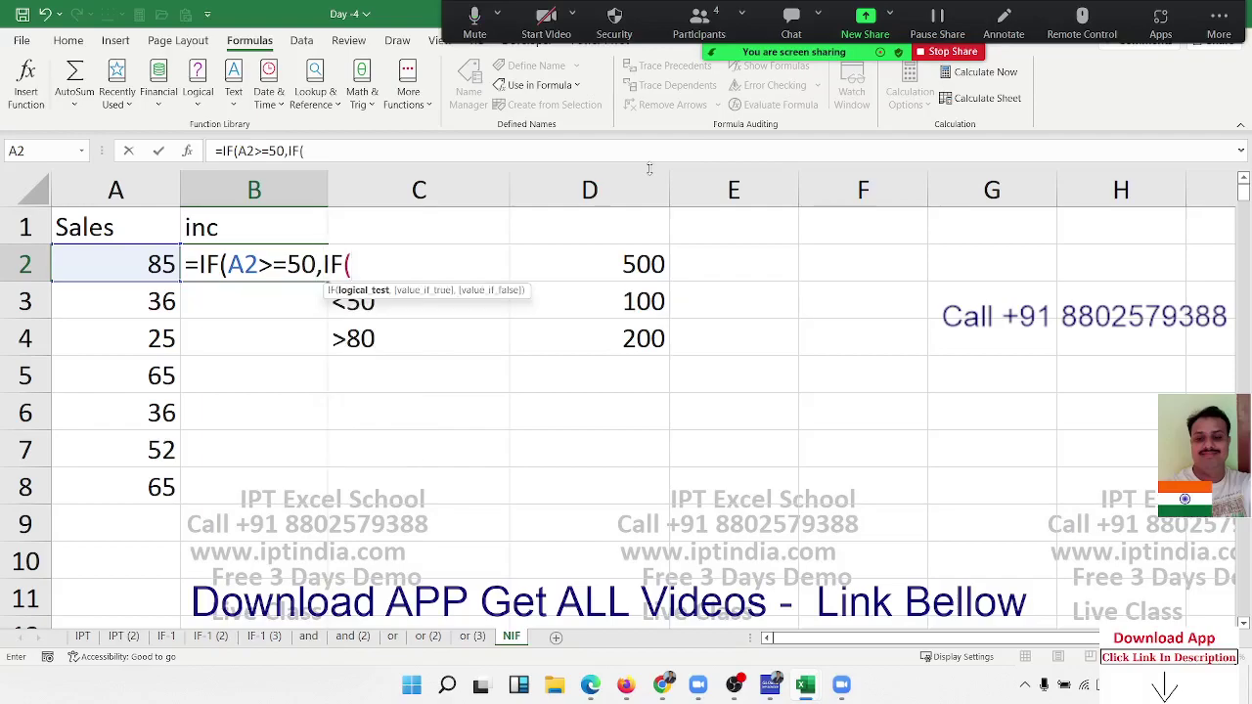
pyautogui.click(168, 264)
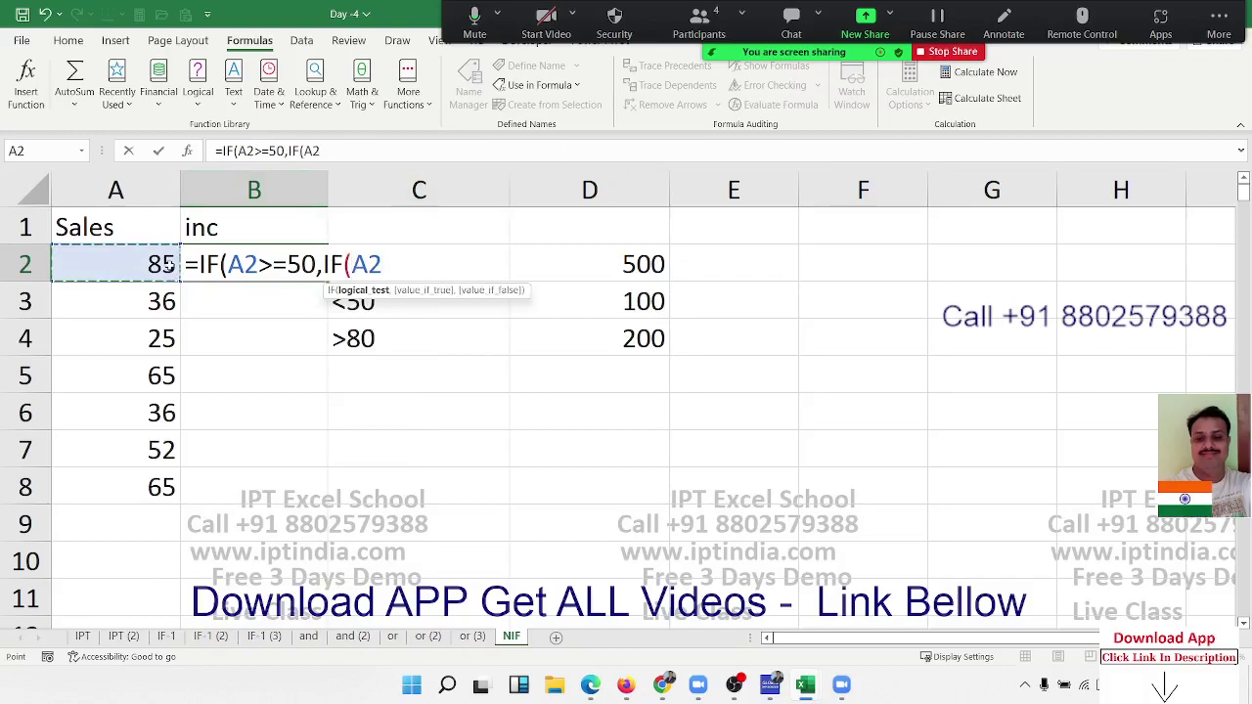
pyautogui.write('<=8')
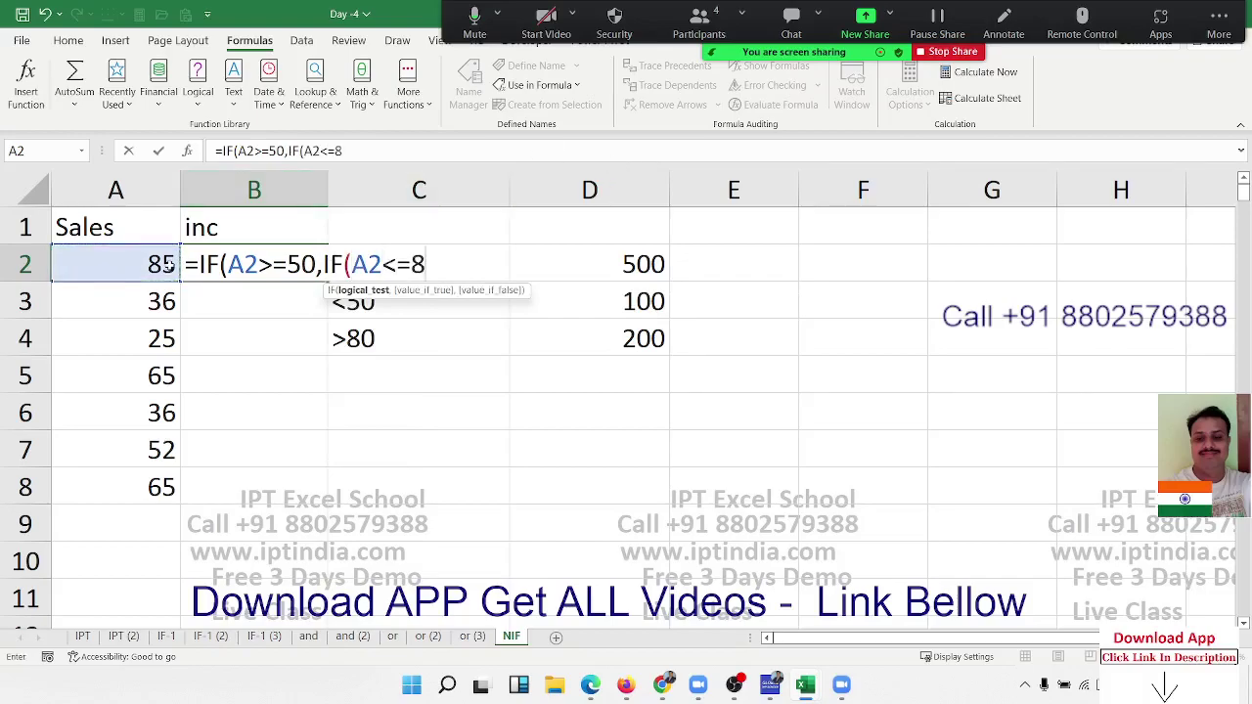
pyautogui.write('0,')
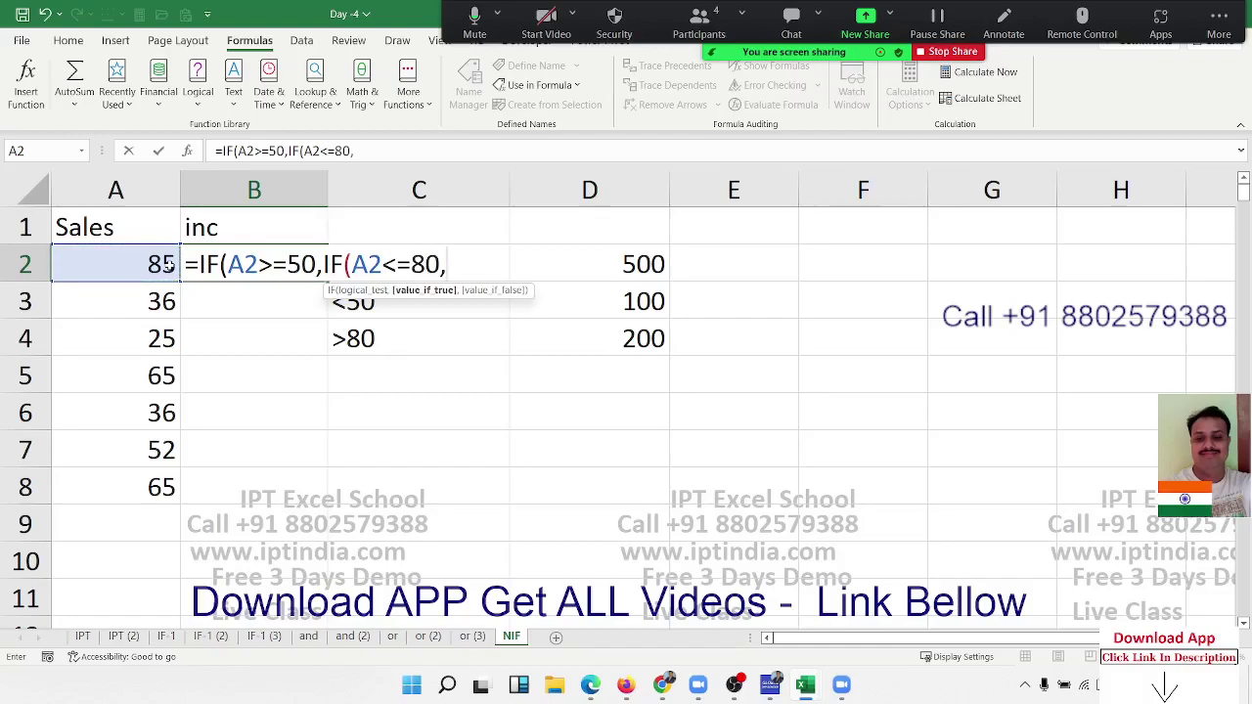
pyautogui.write('500,')
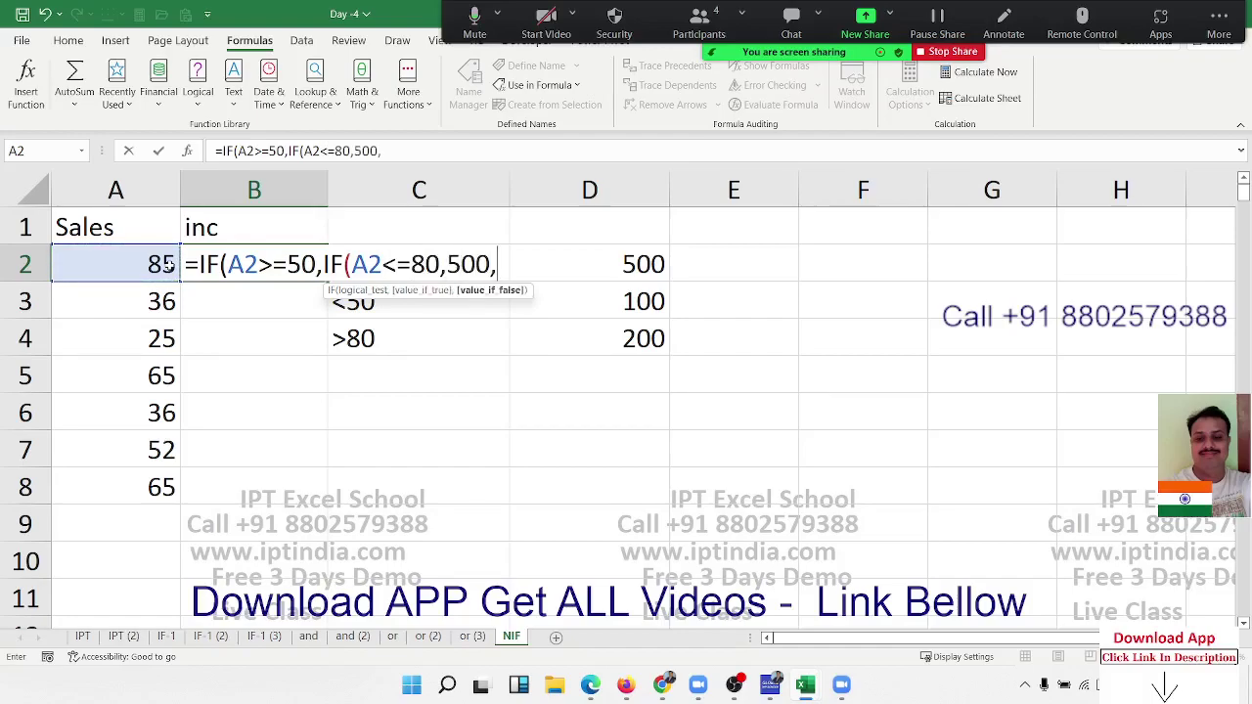
pyautogui.write('200')
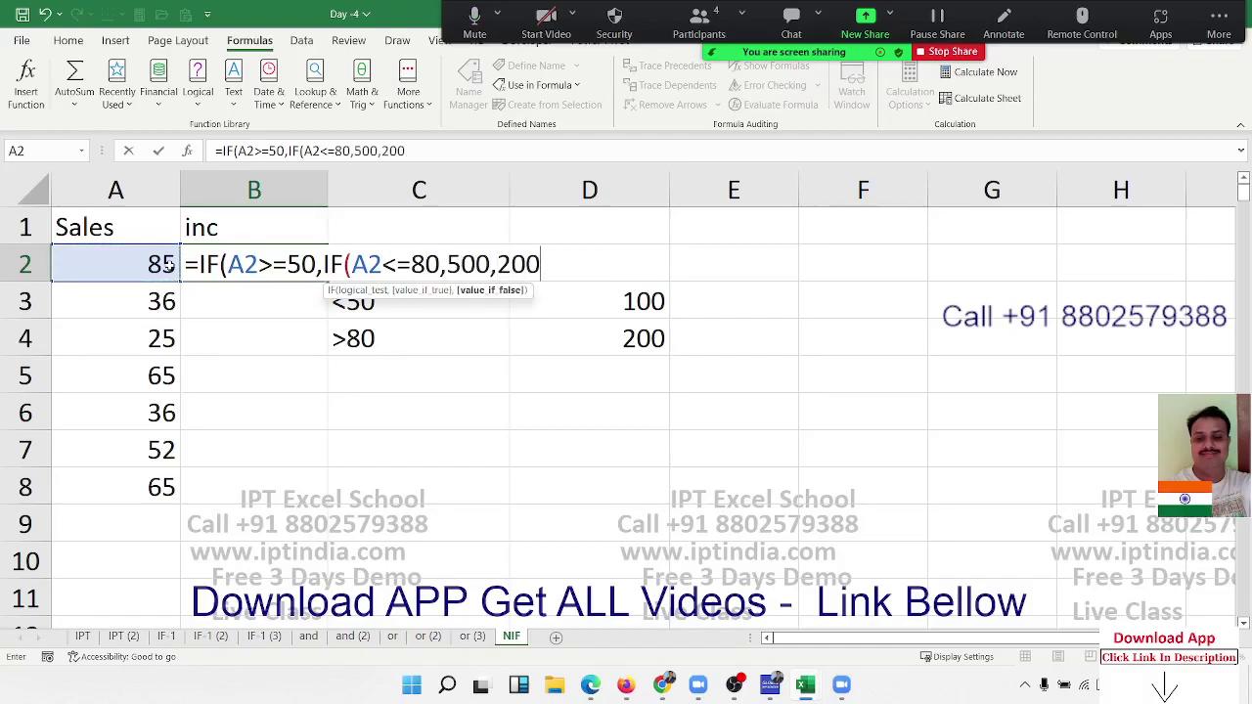
pyautogui.write(')')
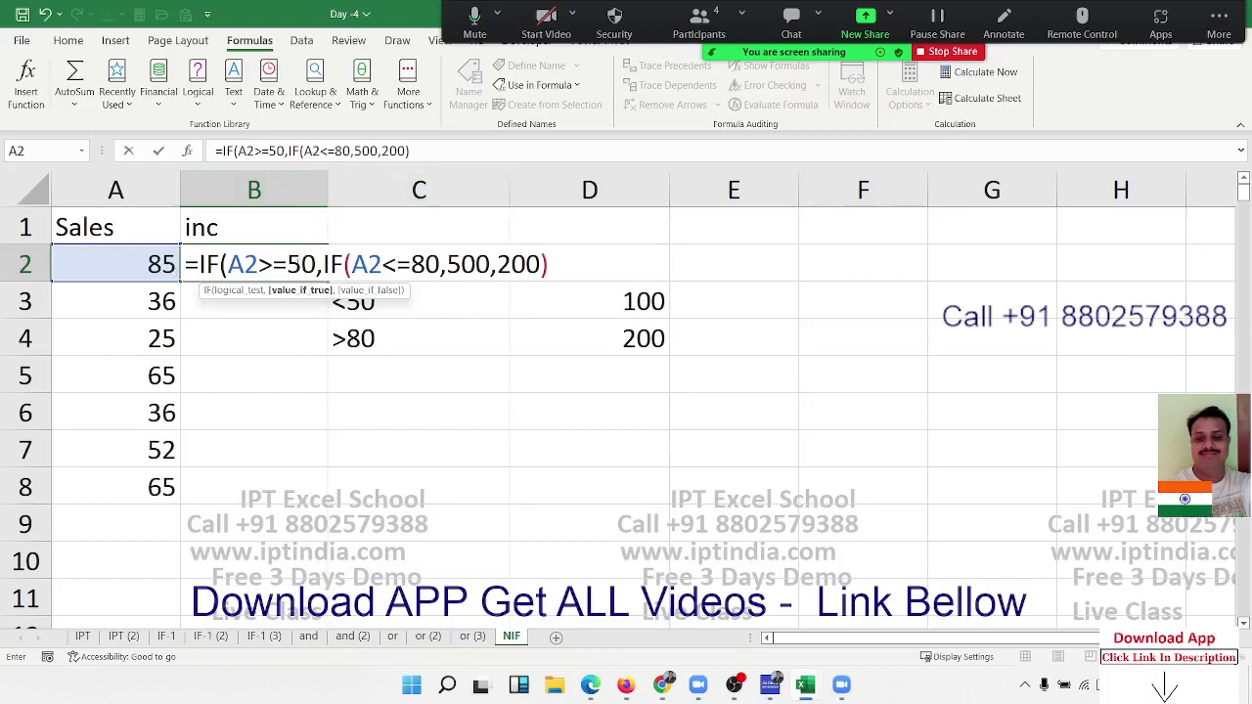
# Highlight the inner A2 test and the 200 result, then append the ,100 fallback
pyautogui.moveTo(286, 265); pyautogui.dragTo(382, 270)
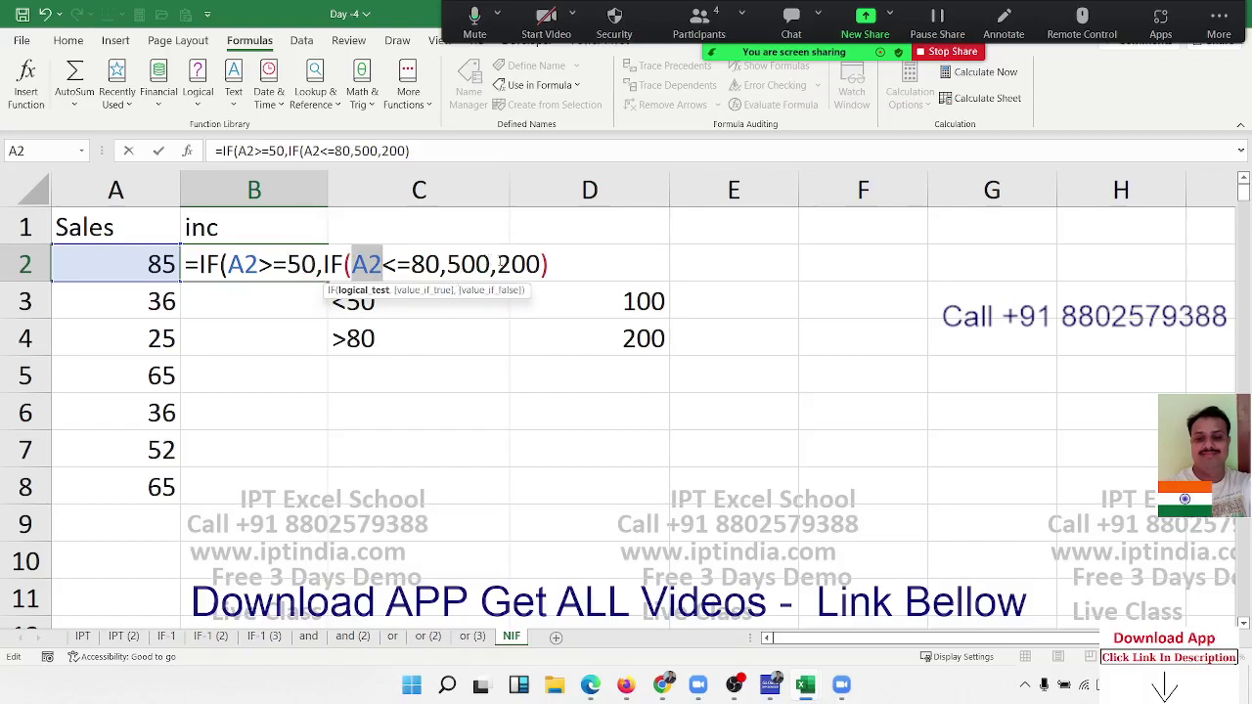
pyautogui.moveTo(499, 264); pyautogui.dragTo(541, 264)
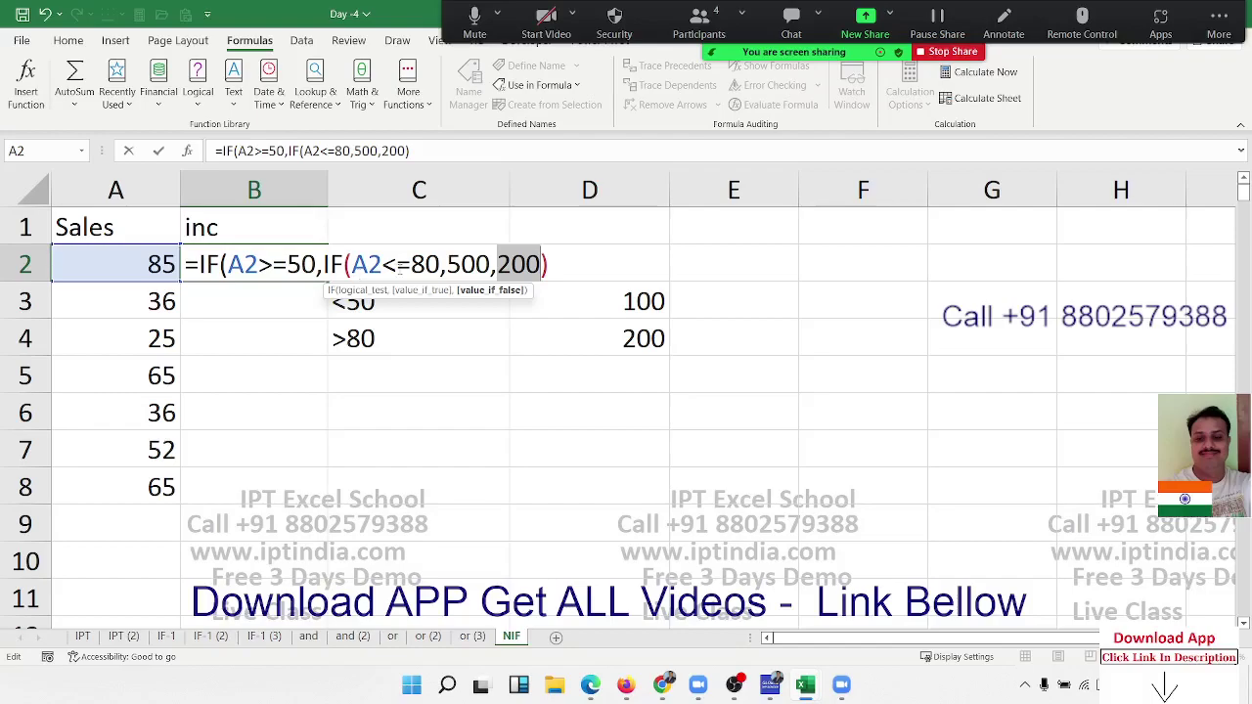
pyautogui.click(577, 273)
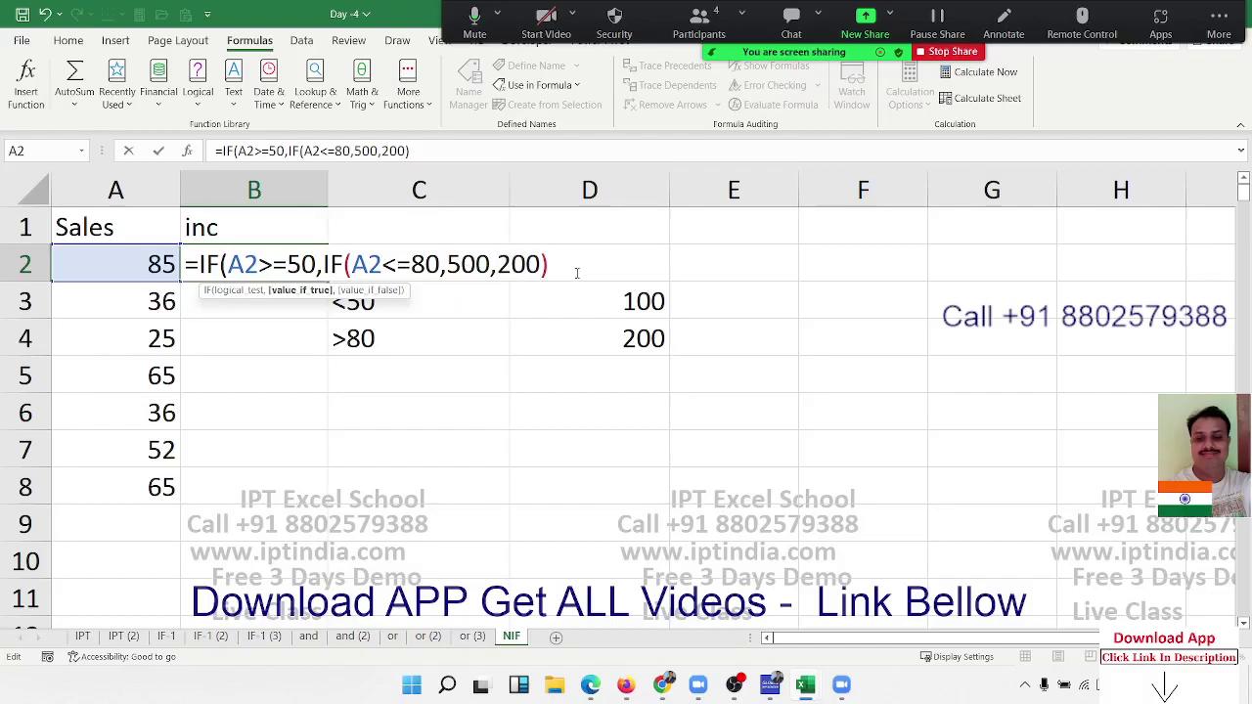
pyautogui.write(',100')
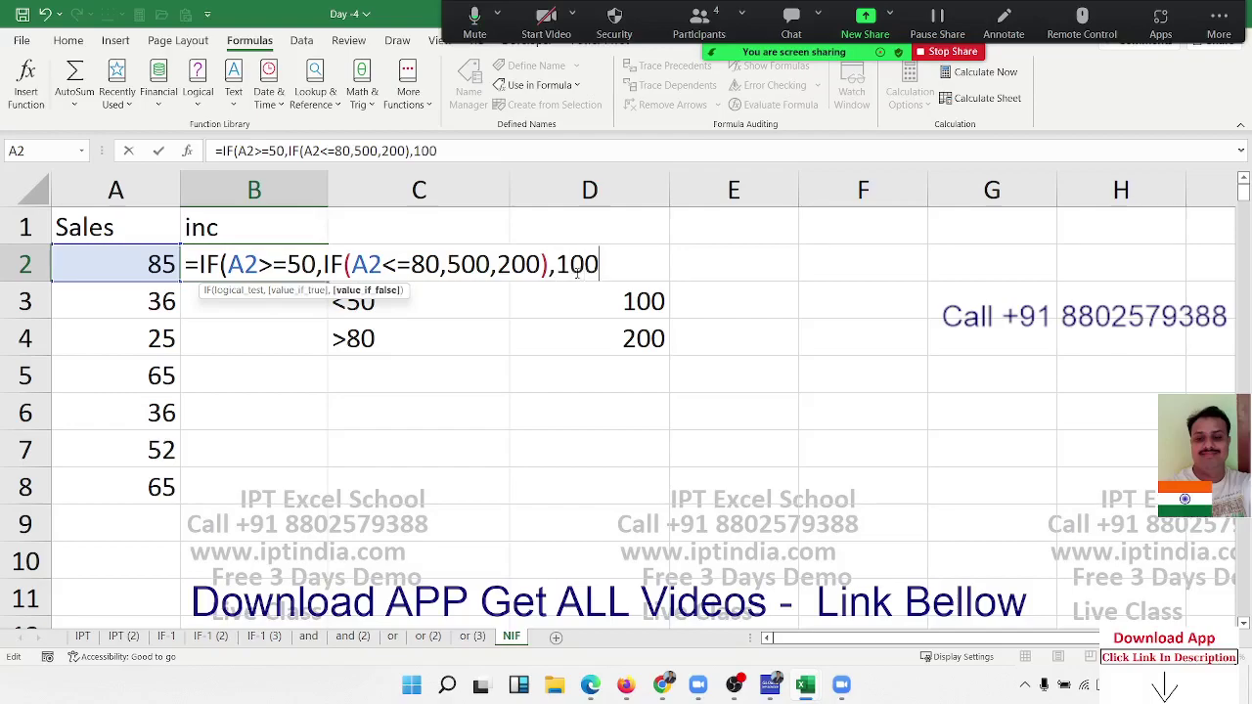
pyautogui.write(')')
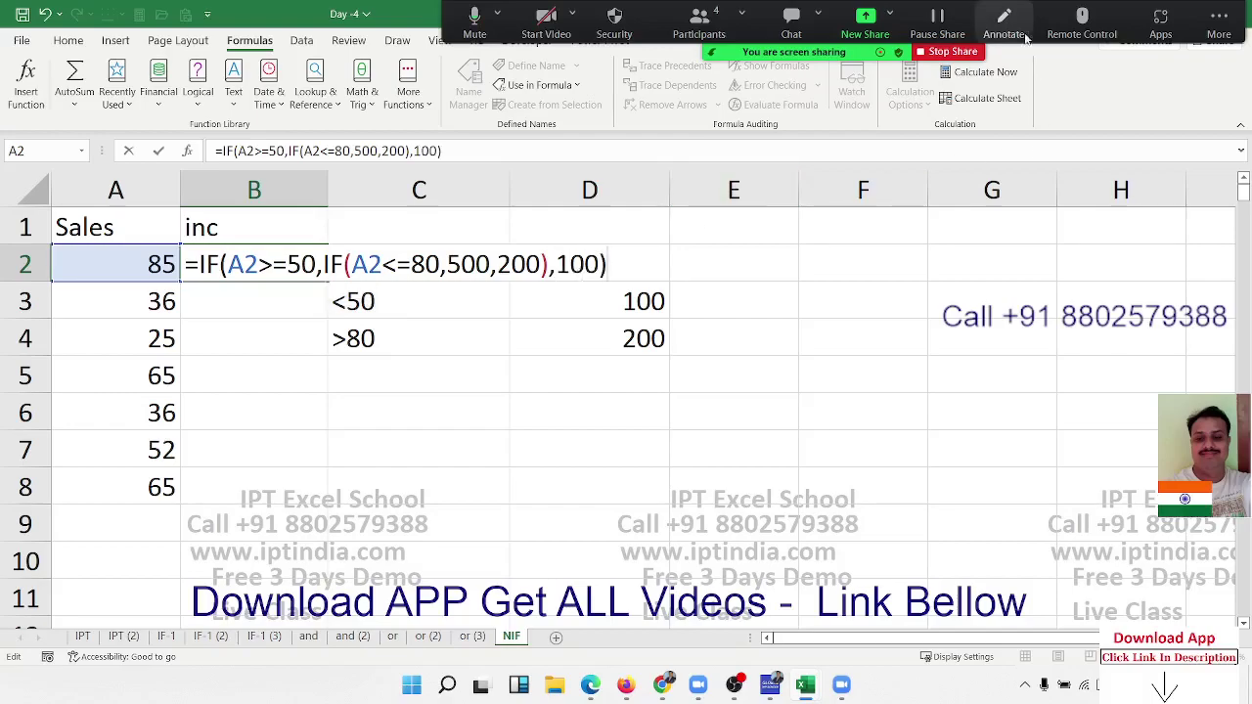
pyautogui.click(1012, 17)
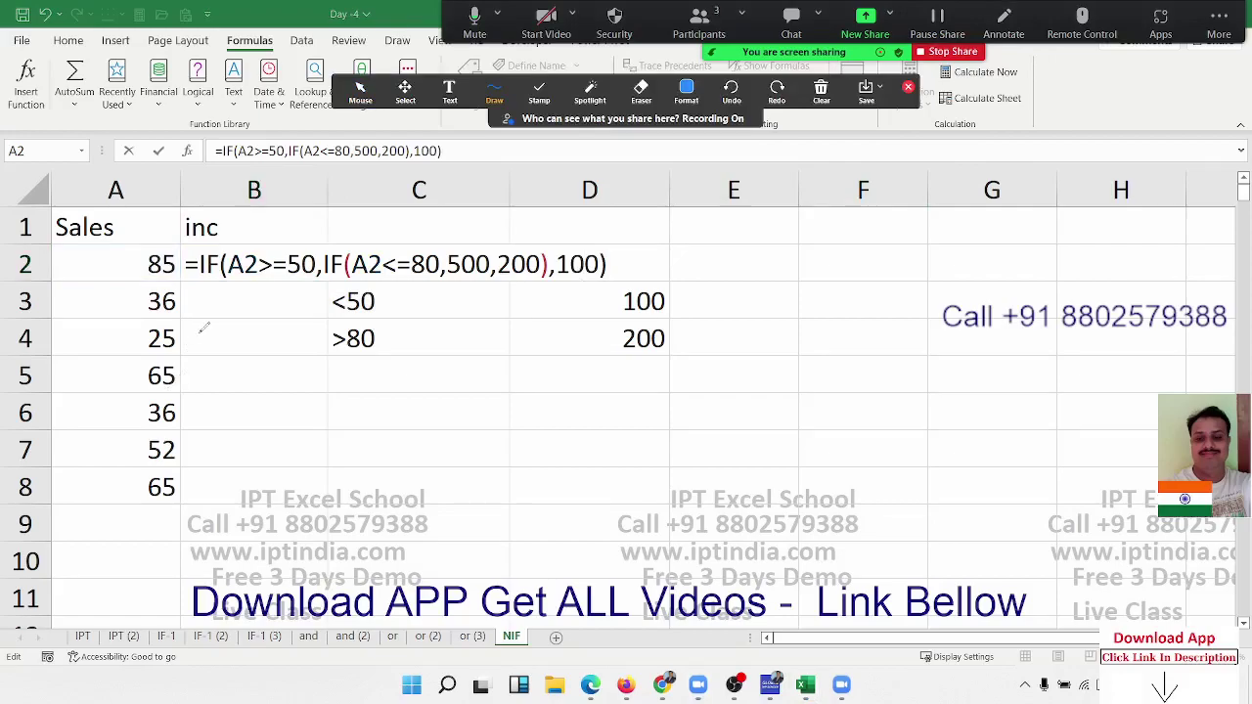
pyautogui.moveTo(236, 282); pyautogui.dragTo(627, 241)
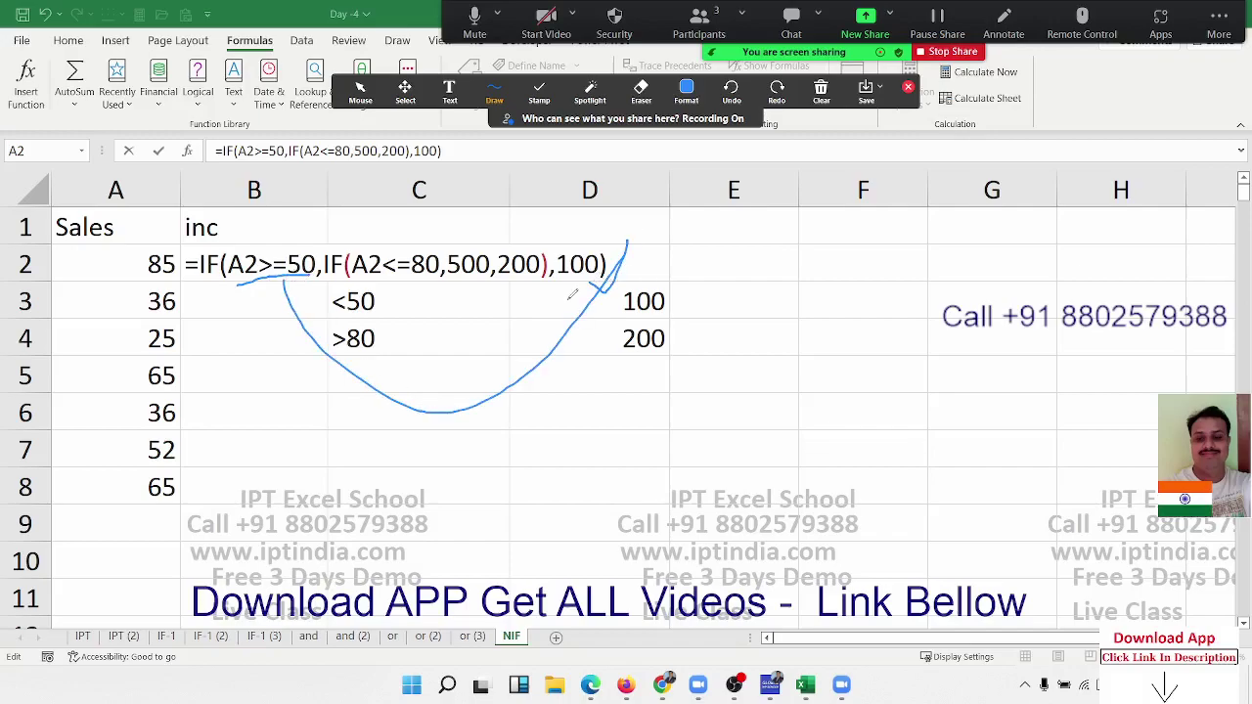
pyautogui.hotkey('ctrl', 'z')
pyautogui.hotkey('ctrl', 'z')
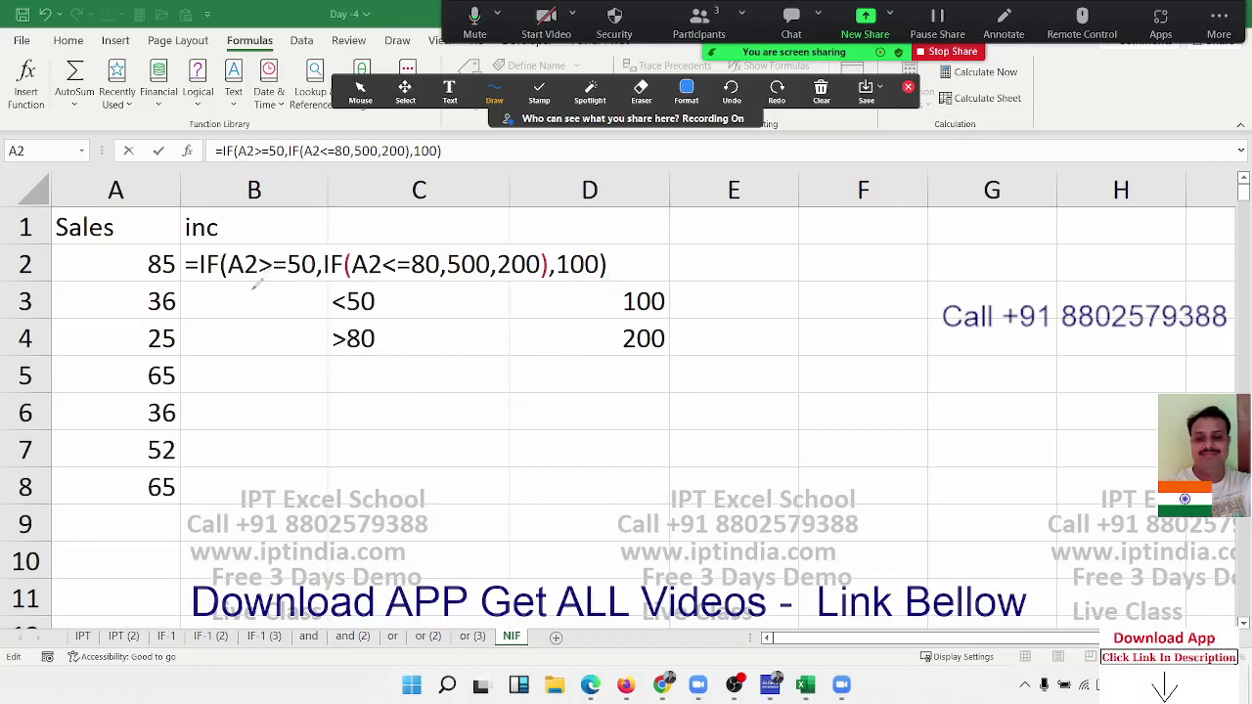
pyautogui.moveTo(248, 287); pyautogui.dragTo(336, 262)
pyautogui.moveTo(283, 242)
pyautogui.mouseDown()
pyautogui.moveTo(354, 235)
pyautogui.moveTo(358, 257)
pyautogui.mouseUp()
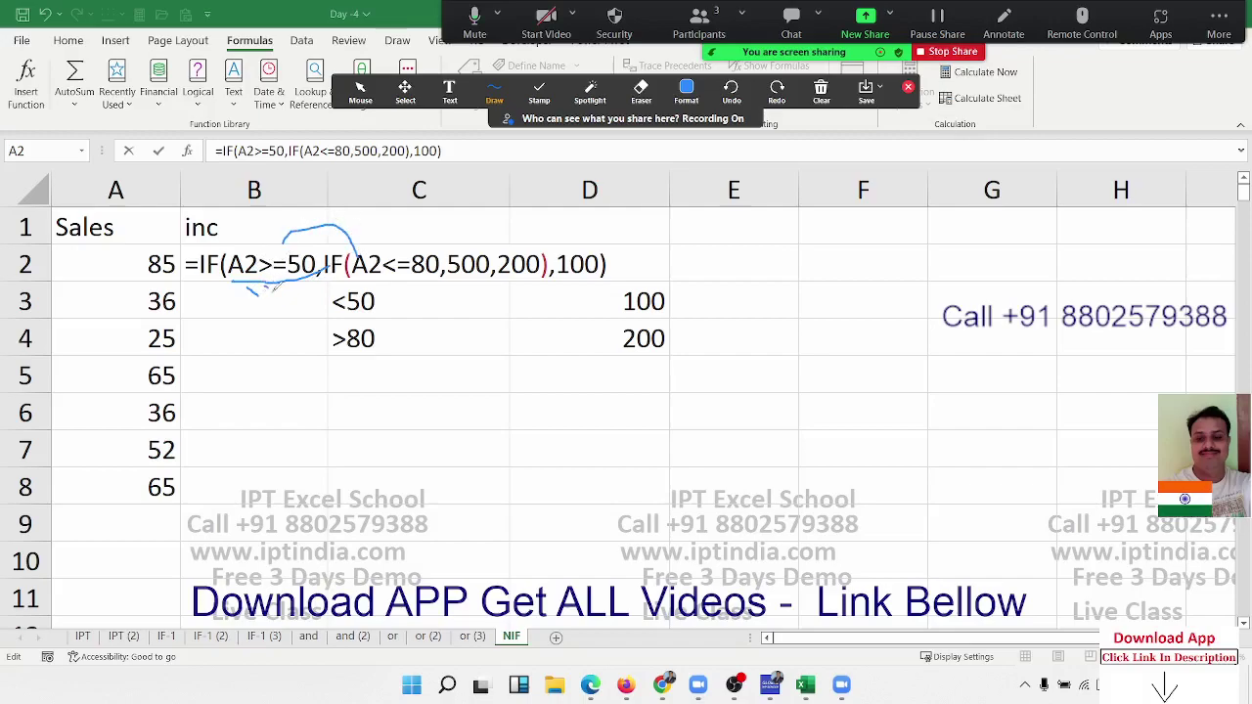
pyautogui.moveTo(275, 284)
pyautogui.mouseDown()
pyautogui.moveTo(413, 384)
pyautogui.moveTo(577, 277)
pyautogui.mouseUp()
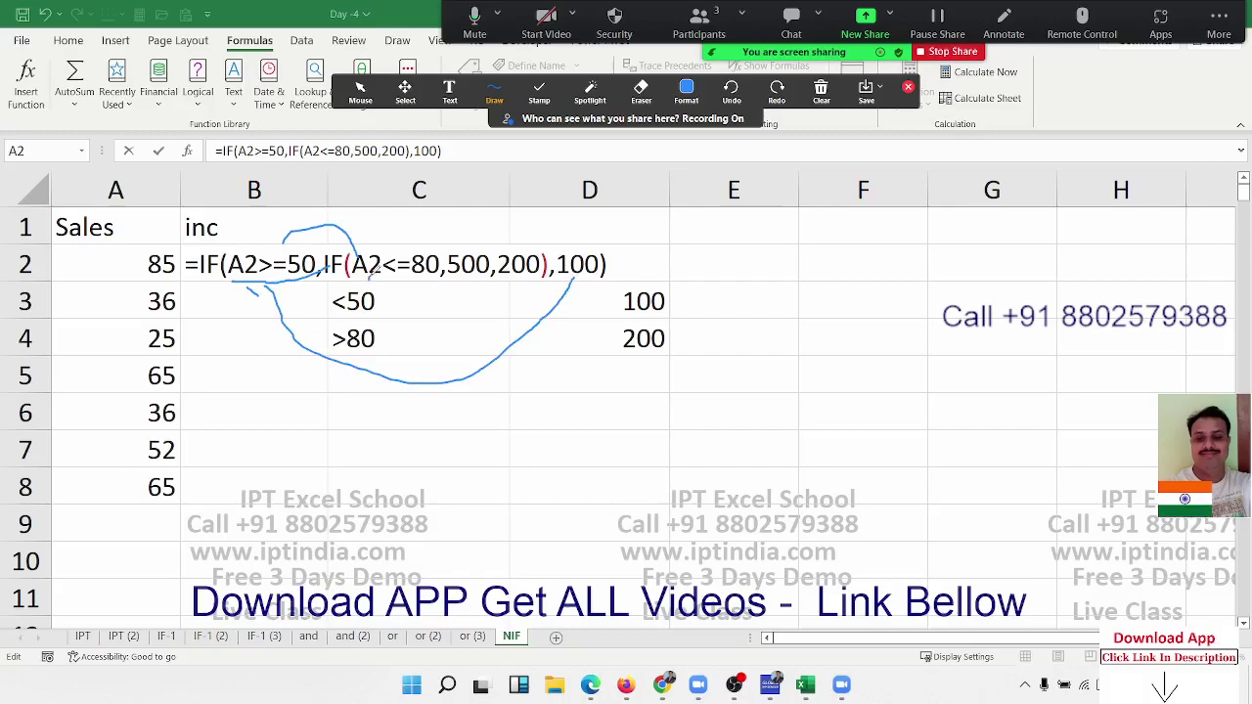
pyautogui.moveTo(370, 282); pyautogui.dragTo(471, 285)
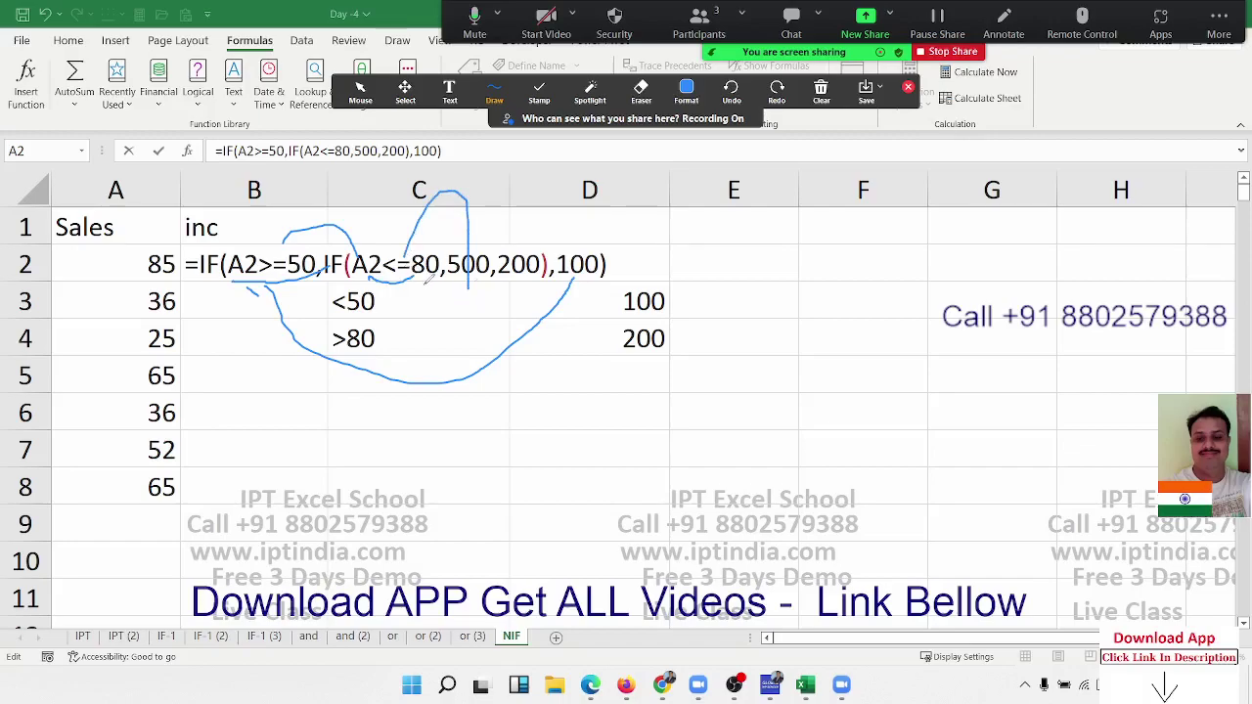
pyautogui.moveTo(424, 287)
pyautogui.mouseDown()
pyautogui.moveTo(494, 296)
pyautogui.moveTo(519, 267)
pyautogui.mouseUp()
pyautogui.click(820, 93)
pyautogui.click(841, 150)
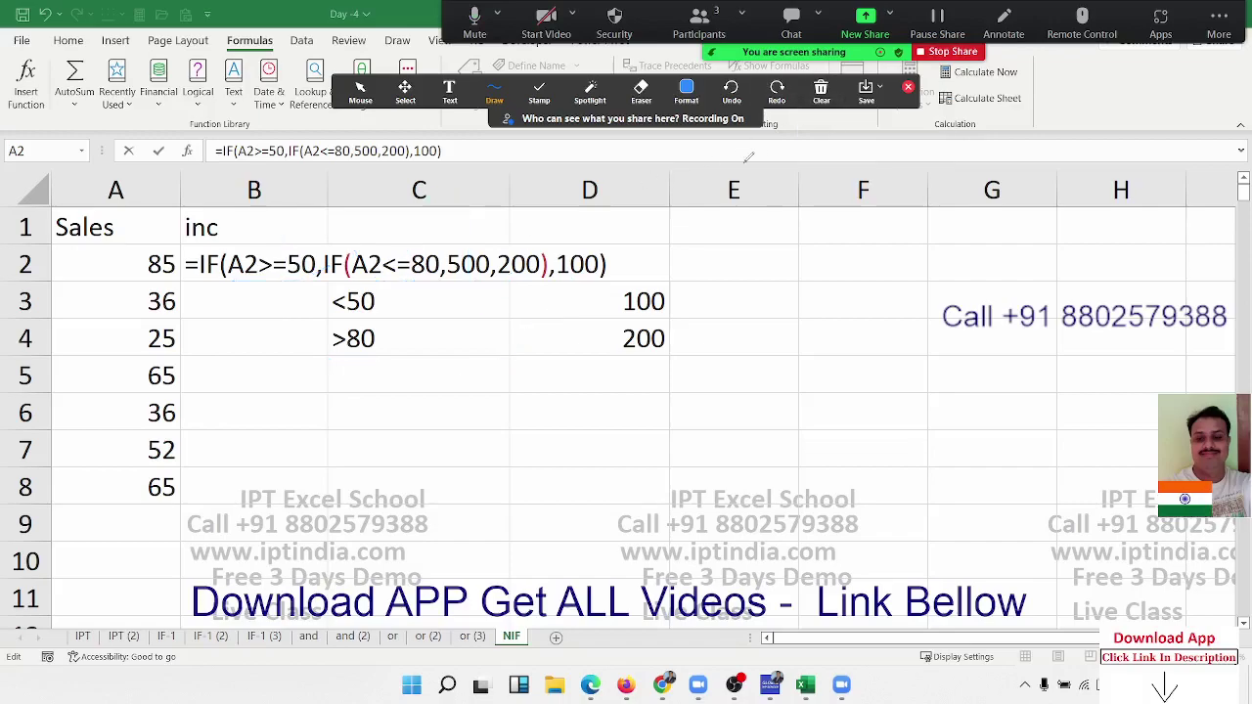
pyautogui.click(908, 86)
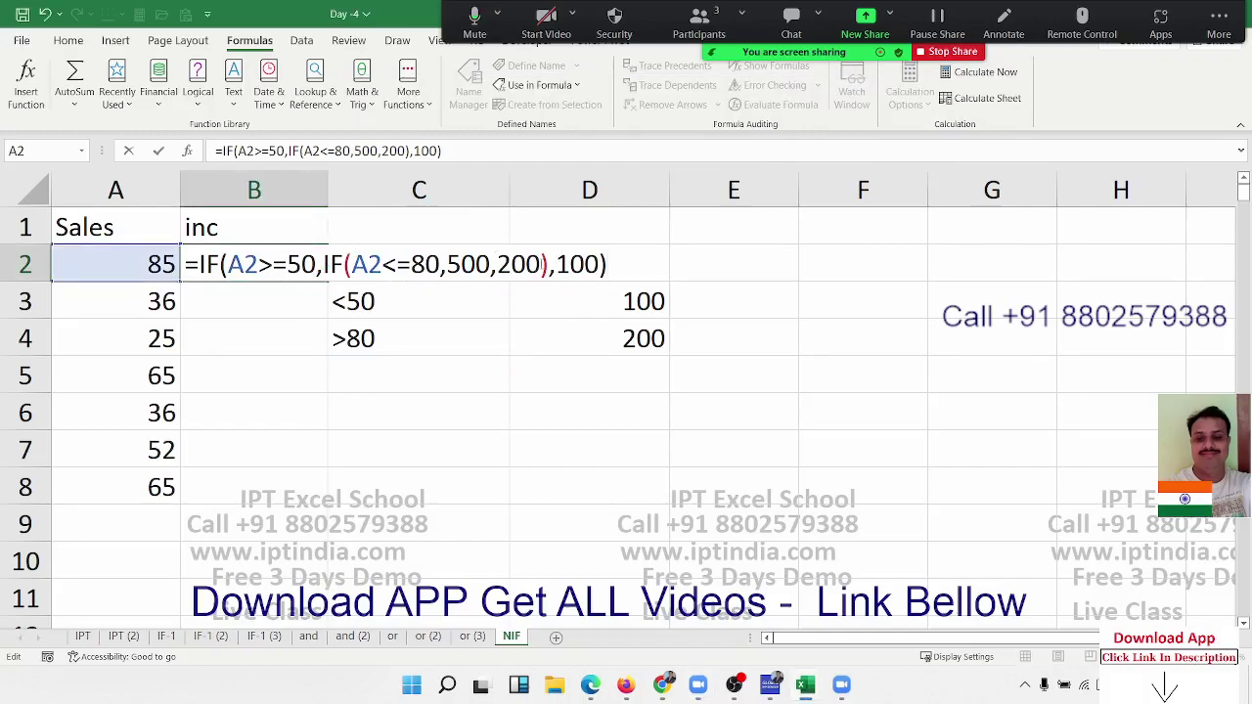
# Commit the nested IF formula in B2 and fill it to B8, giving 200, 100, 100, 500, 100, 500, 500
pyautogui.press('Return')
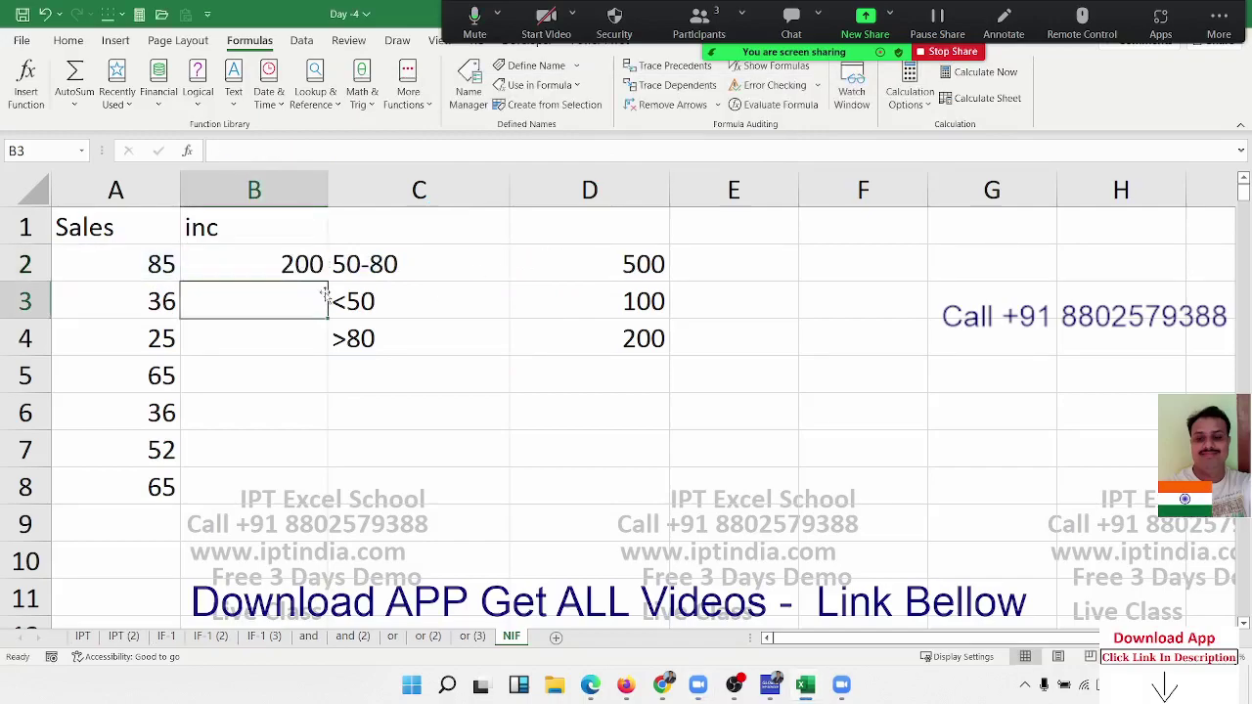
pyautogui.click(319, 271)
pyautogui.doubleClick(323, 279)
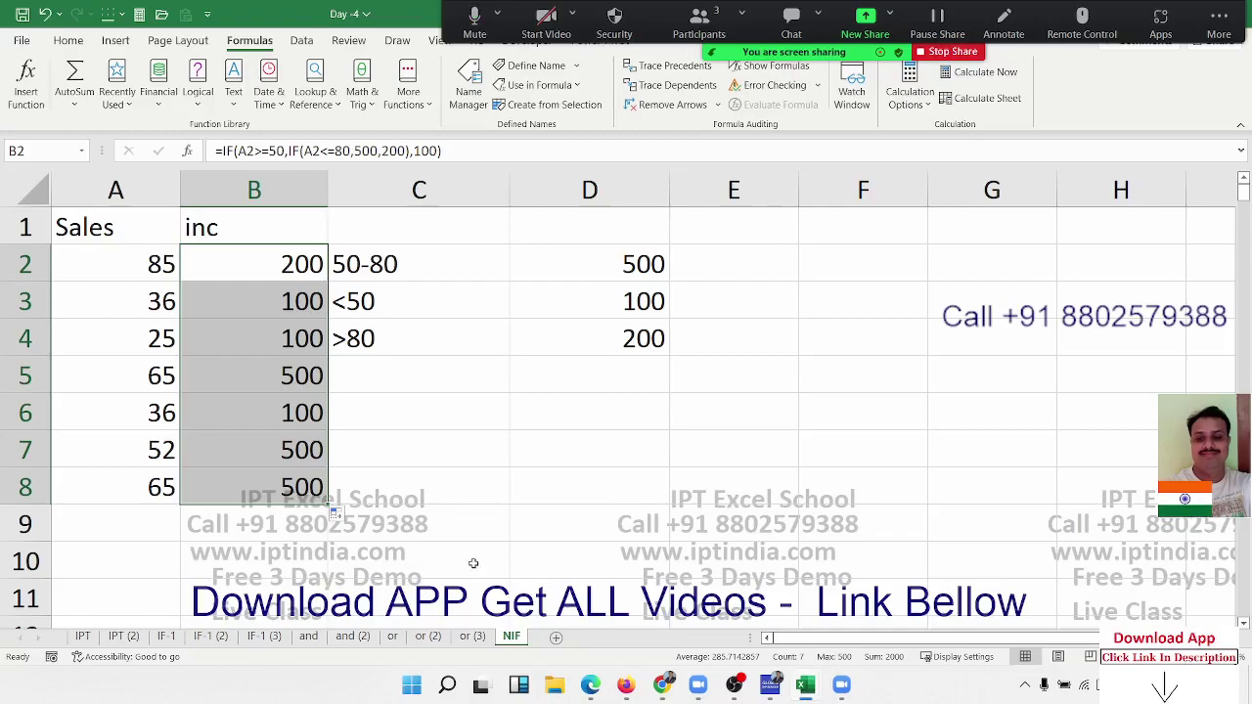
# Duplicate the NIF sheet as NIF (2) and clear the old incentive data in B1:D8
pyautogui.keyDown('ctrl'); pyautogui.moveTo(522, 636); pyautogui.dragTo(565, 636); pyautogui.keyUp('ctrl')
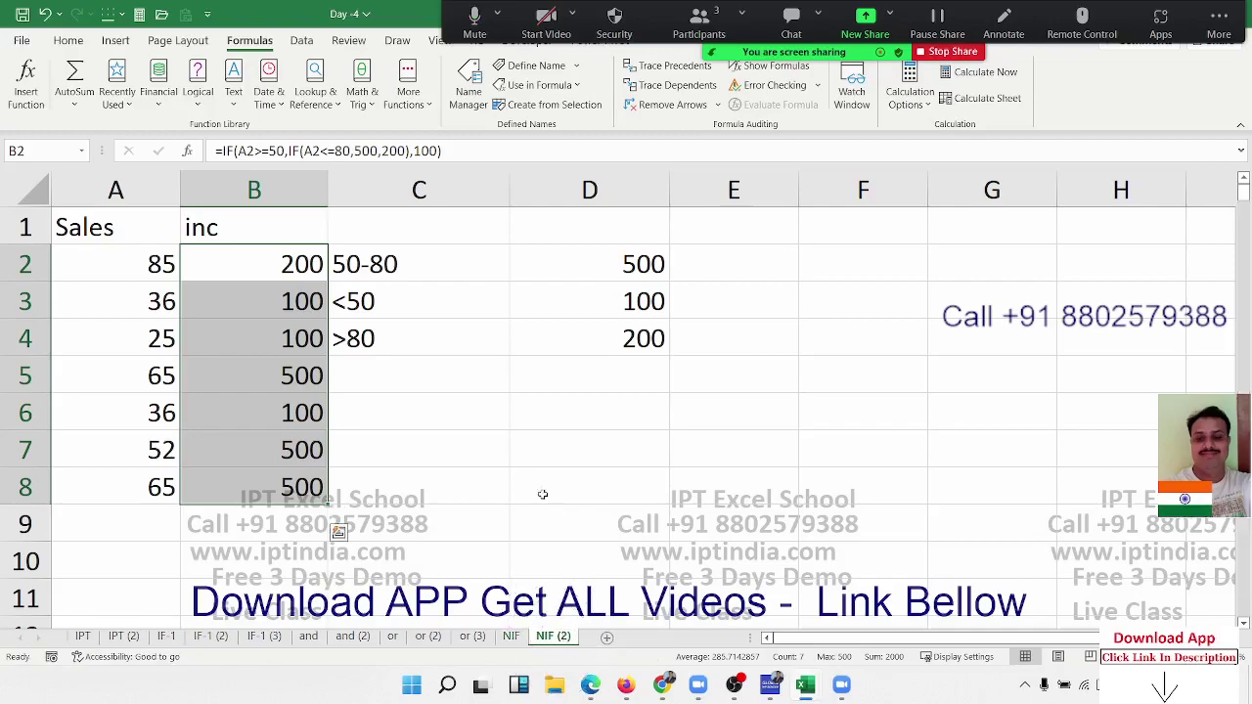
pyautogui.moveTo(285, 215)
pyautogui.mouseDown()
pyautogui.moveTo(506, 334)
pyautogui.moveTo(557, 491)
pyautogui.mouseUp()
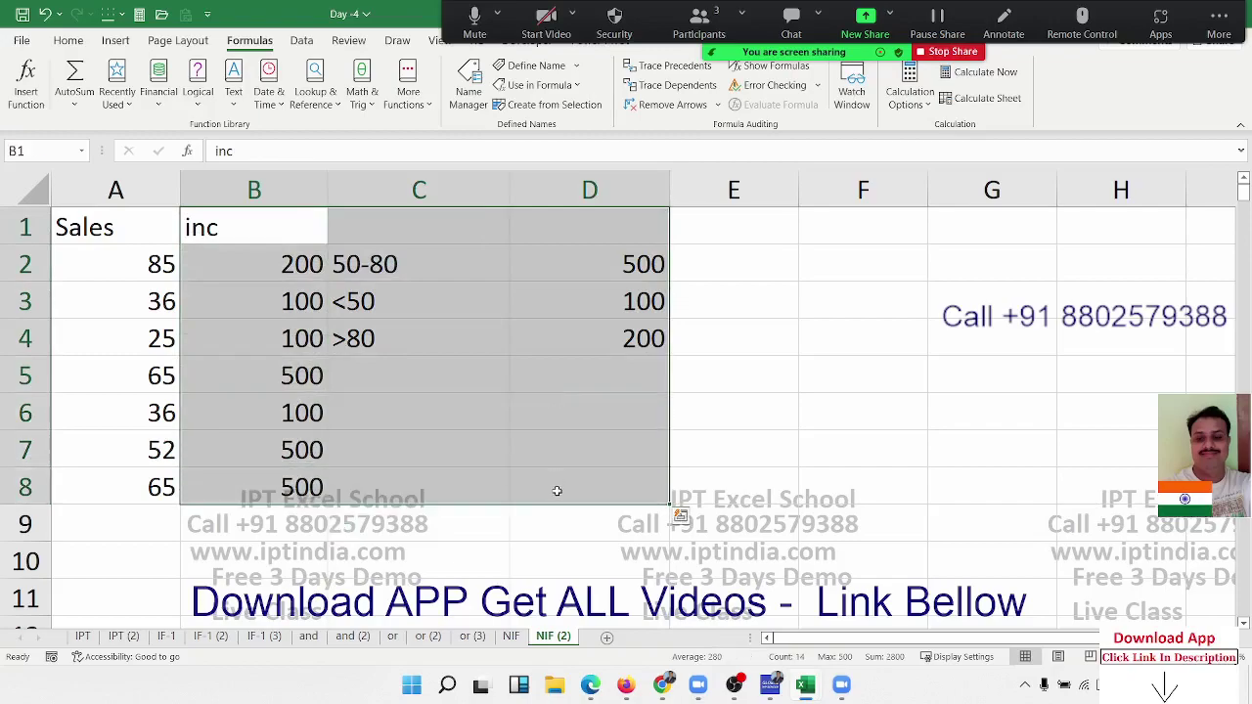
pyautogui.press('Delete')
# Return to A1 and start replacing its heading text
pyautogui.hotkey('ctrl', 'Home')
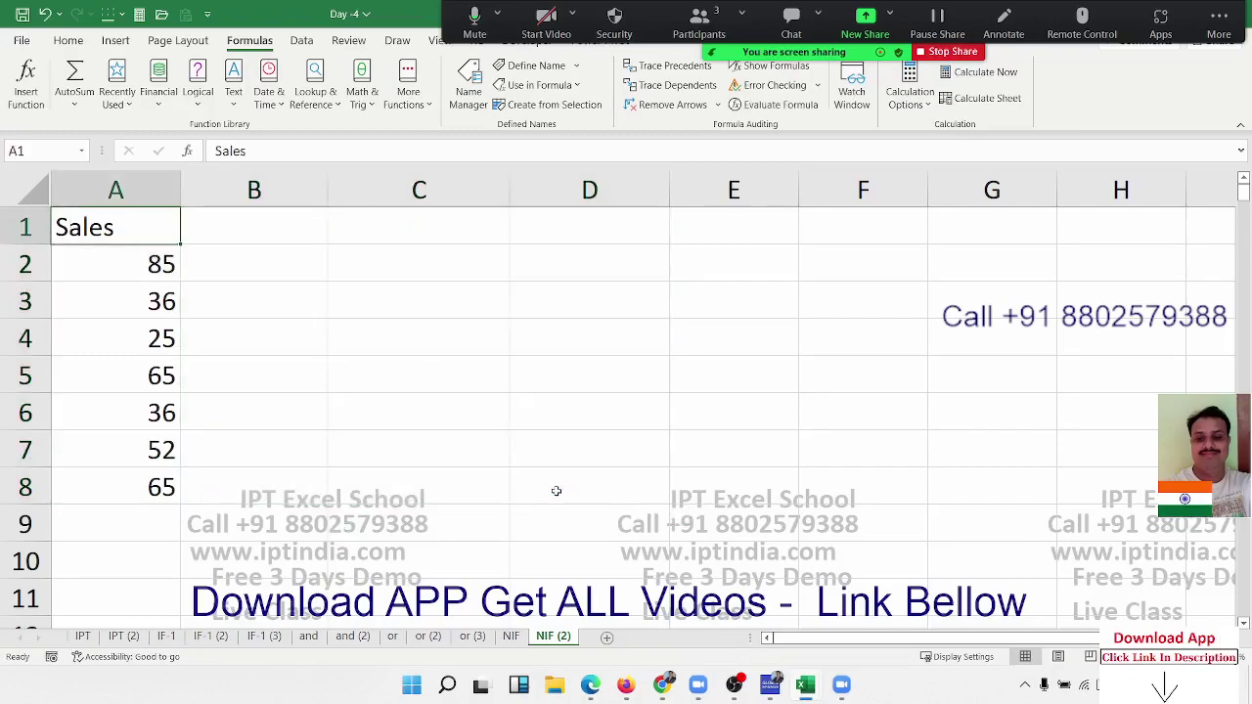
pyautogui.write('Scr')
pyautogui.press('BackSpace')
pyautogui.press('BackSpace')
pyautogui.press('BackSpace')
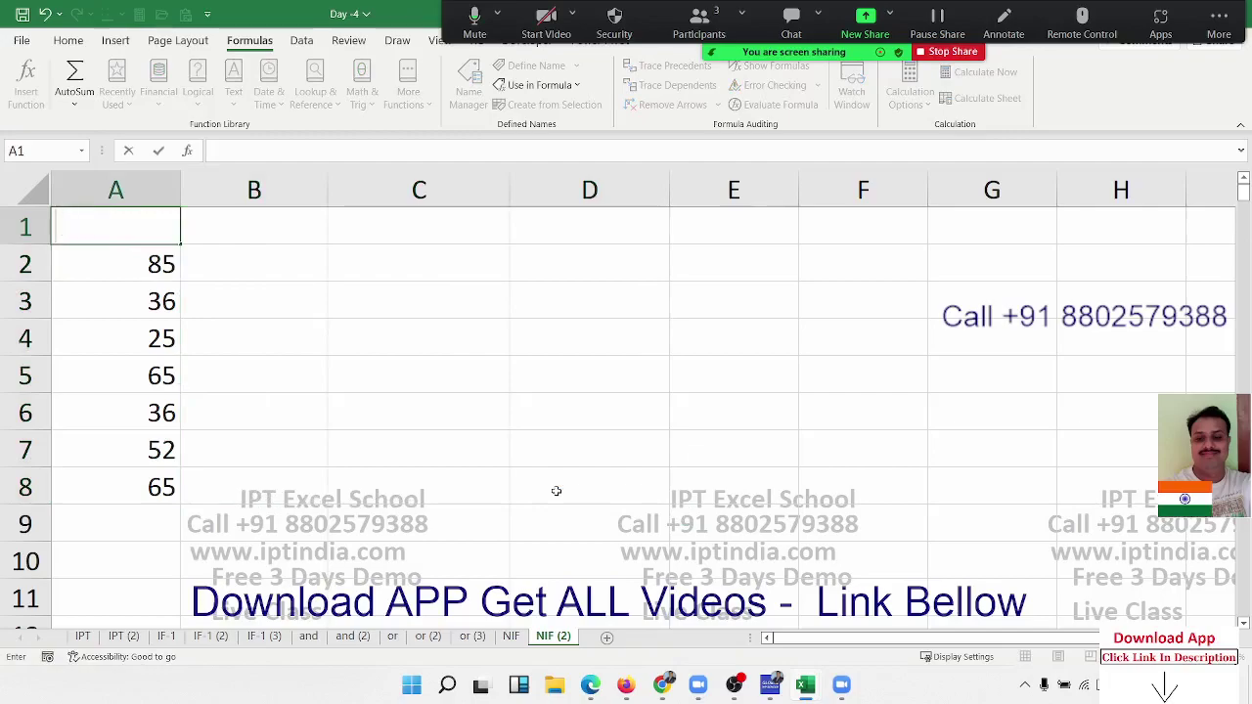
# Enter the Marks heading in A1 and the first slab, 0-40 with grade C, in C2:D2
pyautogui.write('Marks')
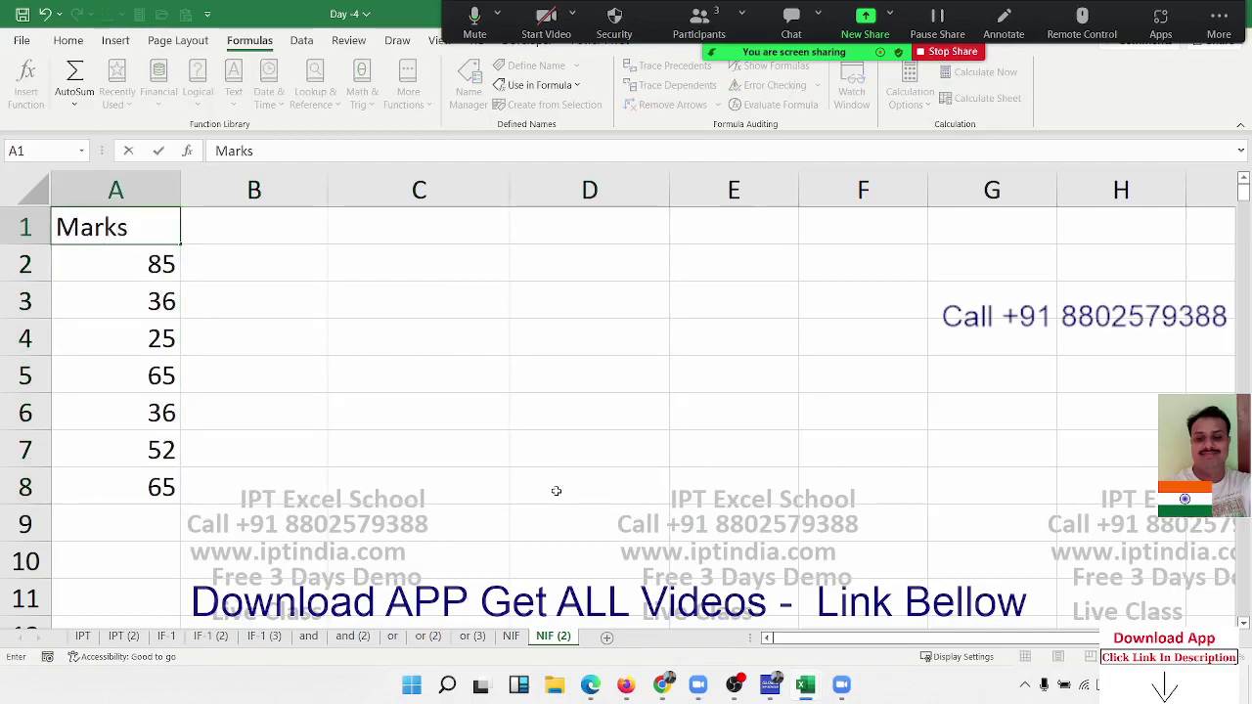
pyautogui.press('Return')
pyautogui.click(468, 292)
pyautogui.click(451, 261)
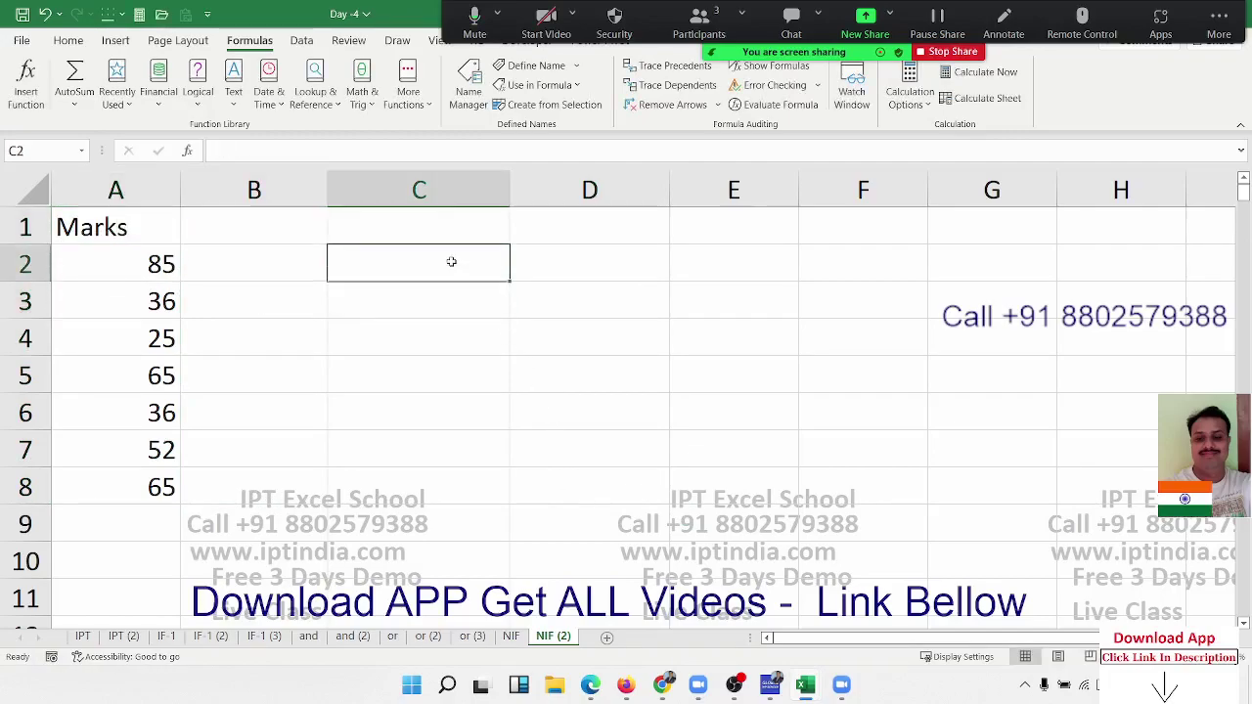
pyautogui.write('0-40')
pyautogui.press('Tab')
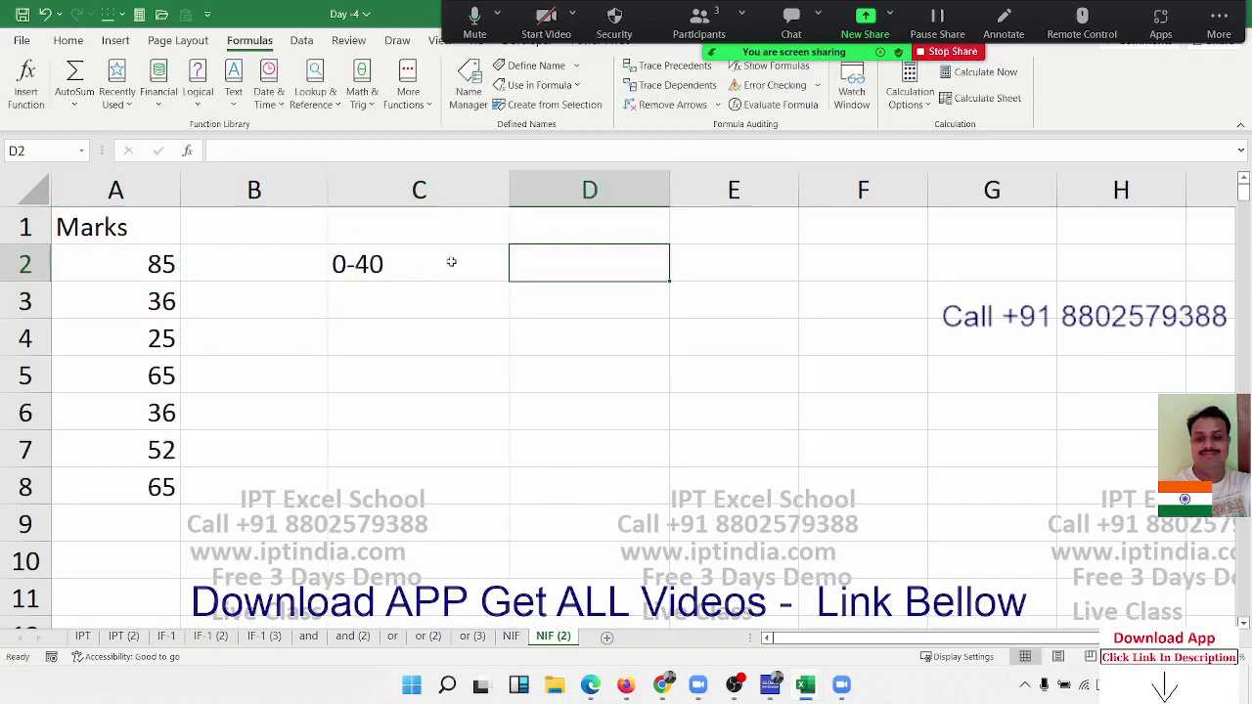
pyautogui.write('500')
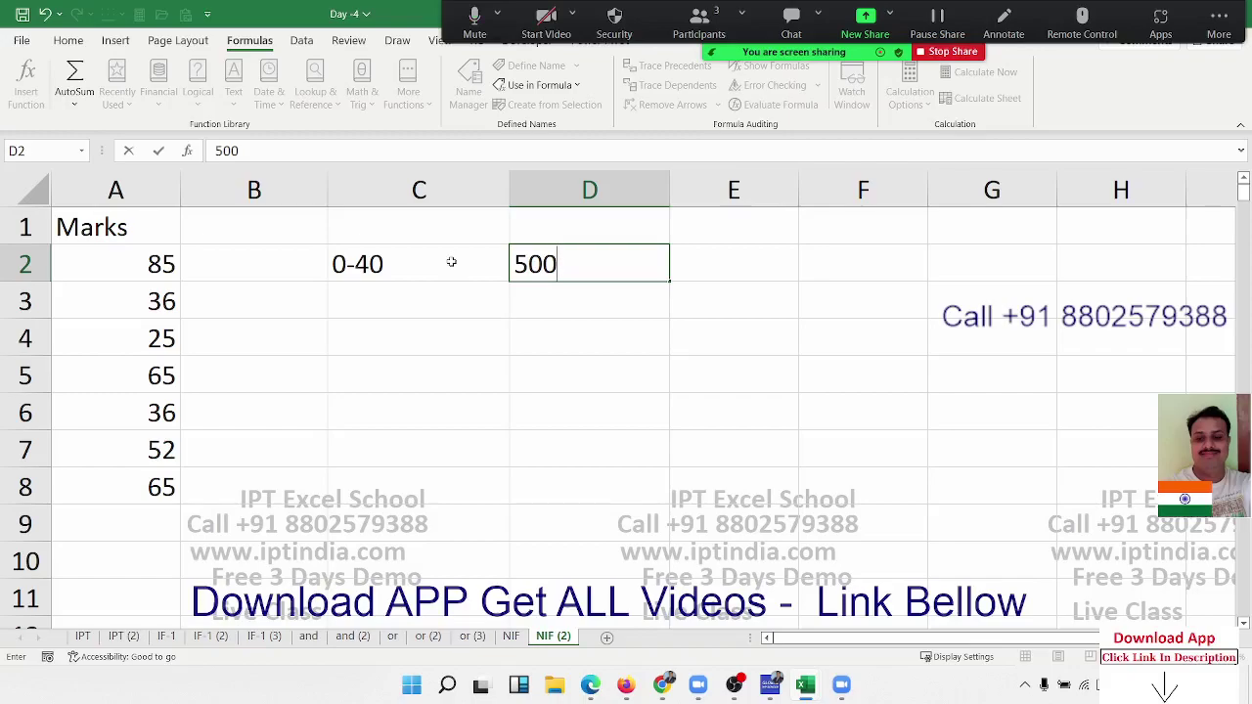
pyautogui.press('Escape')
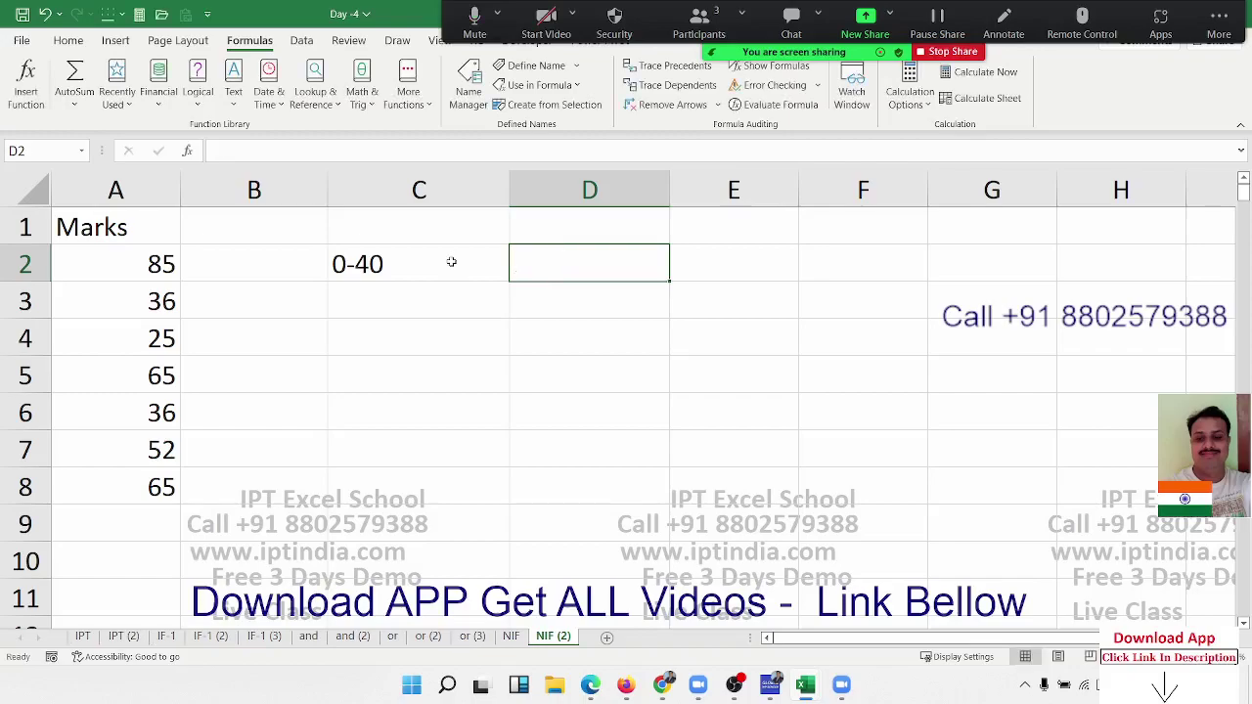
pyautogui.write('C')
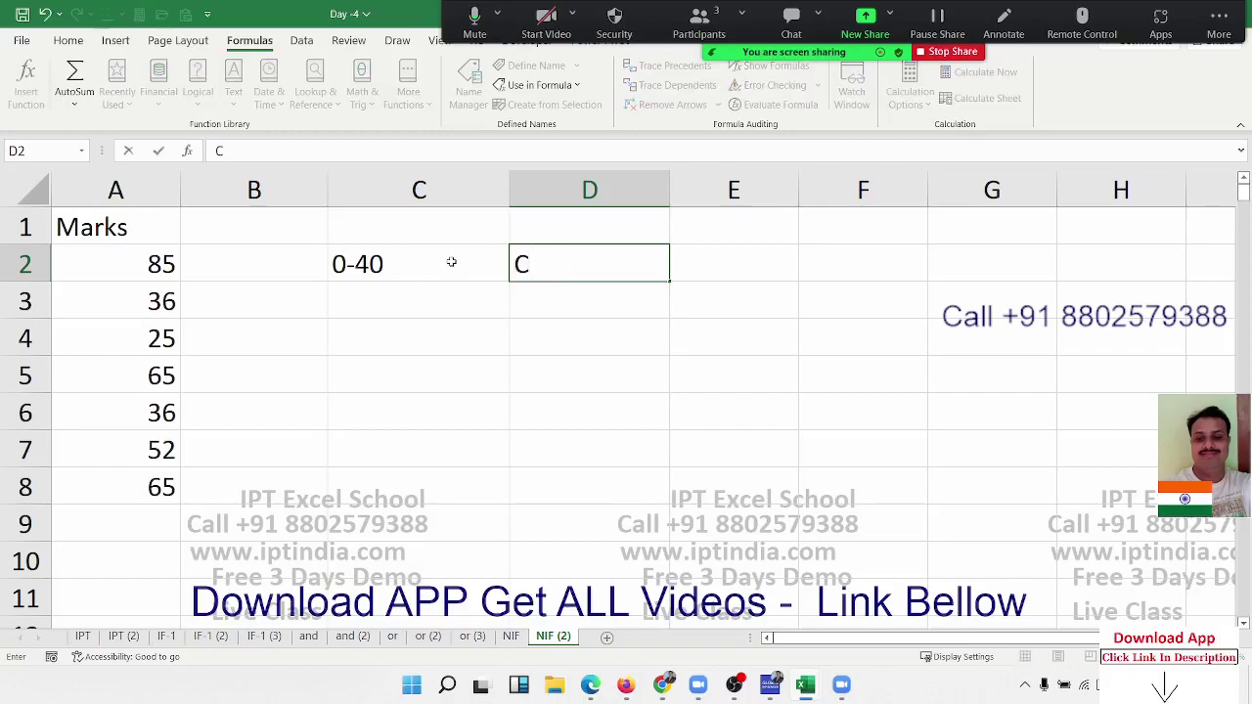
pyautogui.press('Return')
# Add the slabs 41-60 with grade B and 61-90 with grade A in rows 3 and 4
pyautogui.press('Left')
pyautogui.write('41')
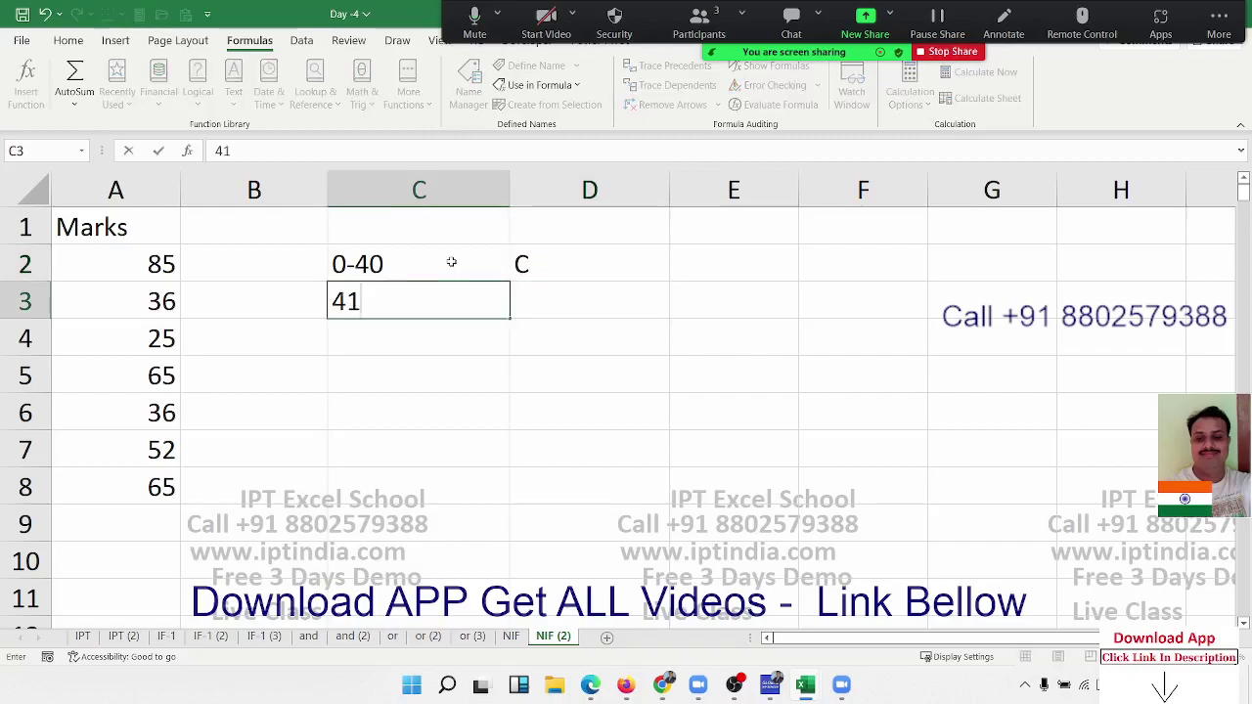
pyautogui.write('-')
pyautogui.write('60')
pyautogui.press('Tab')
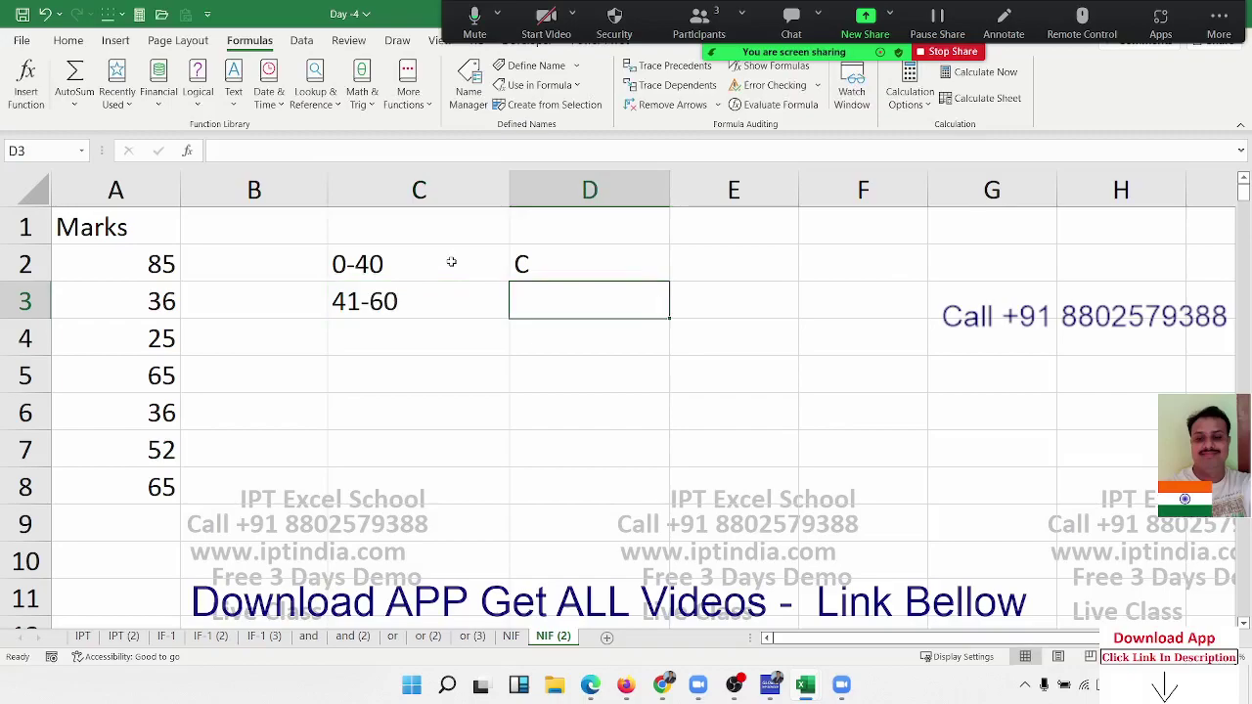
pyautogui.write('B')
pyautogui.press('Return')
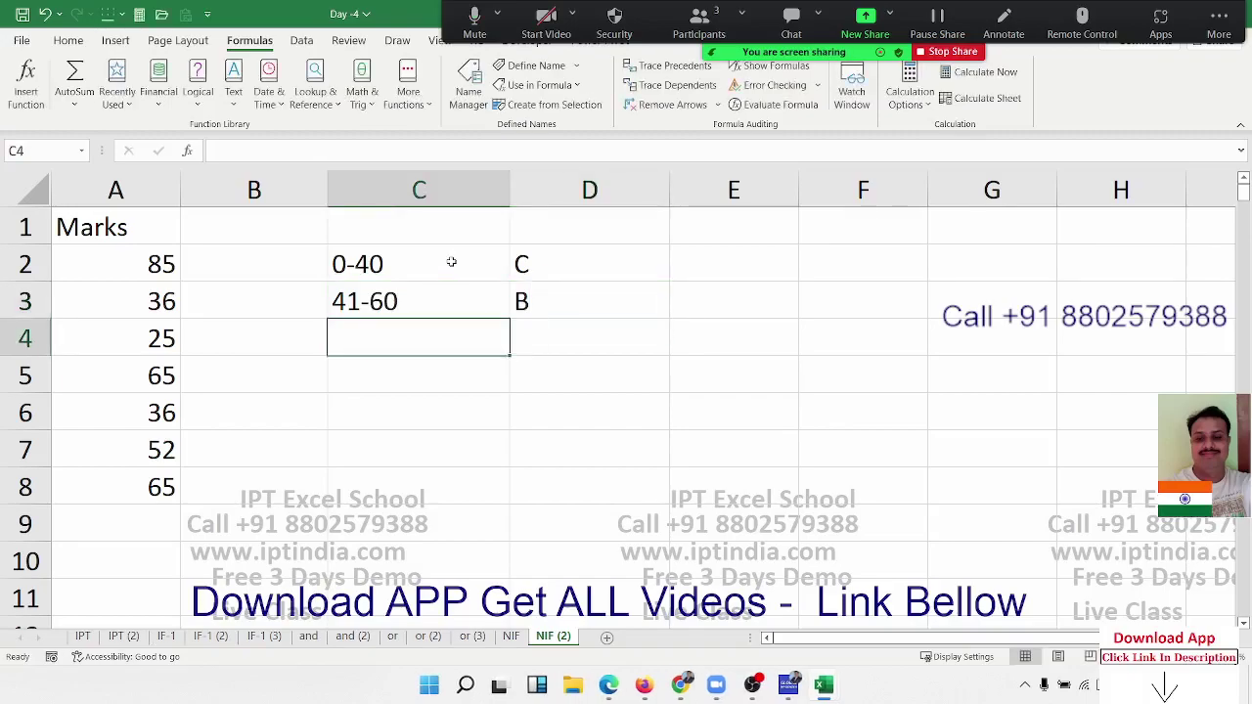
pyautogui.write('61-')
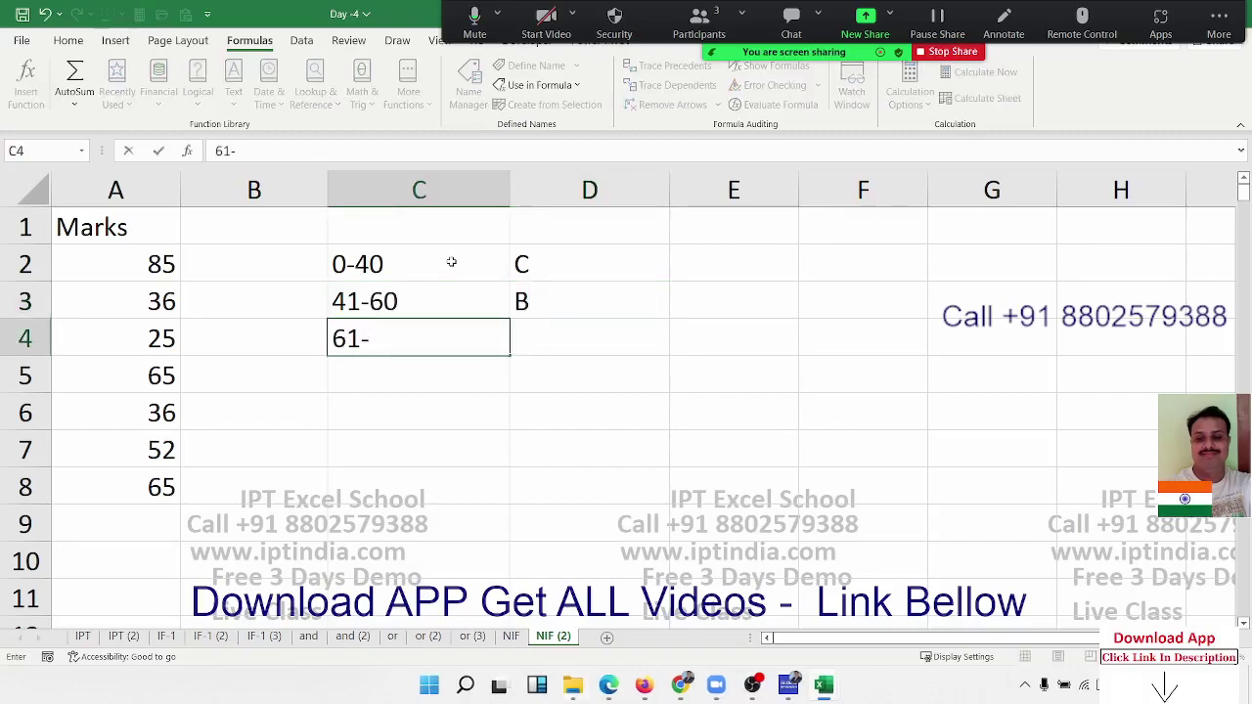
pyautogui.write('90')
pyautogui.press('Tab')
pyautogui.write('A1')
pyautogui.press('Return')
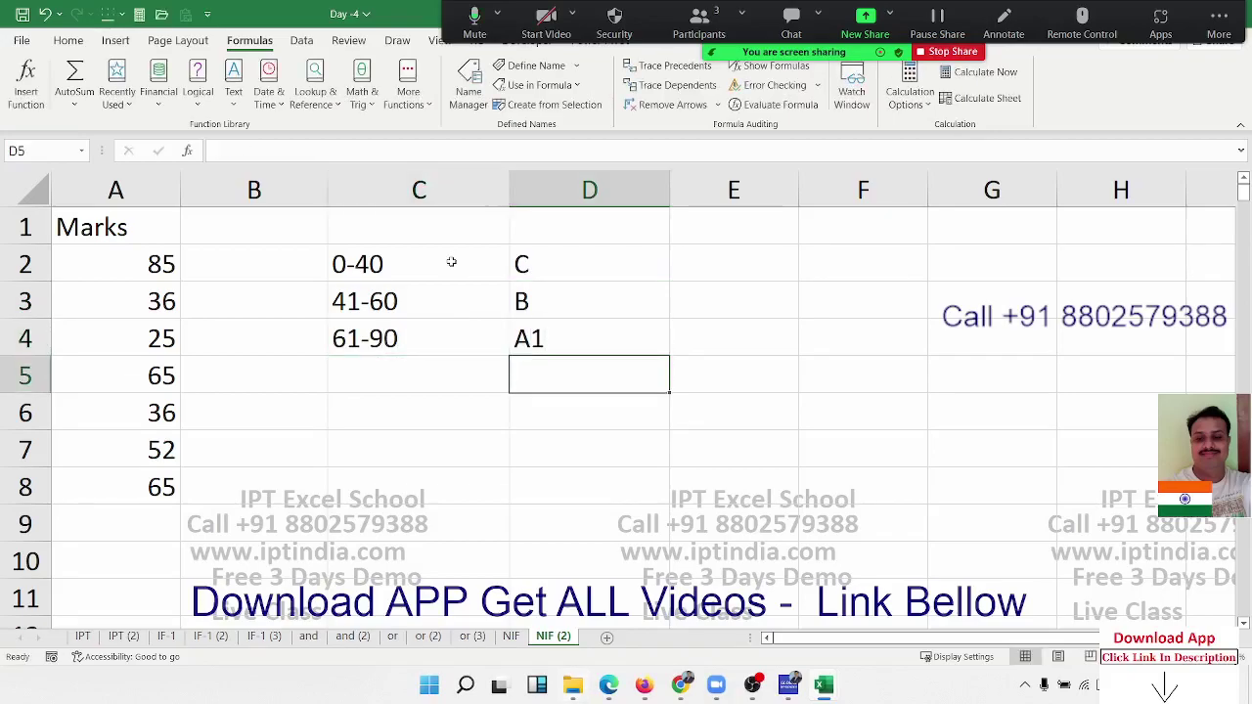
pyautogui.press('Up')
pyautogui.press('BackSpace')
pyautogui.press('Return')
# Add the top slab >90 with grade A+ in C5:D5
pyautogui.press('Left')
pyautogui.write('>9')
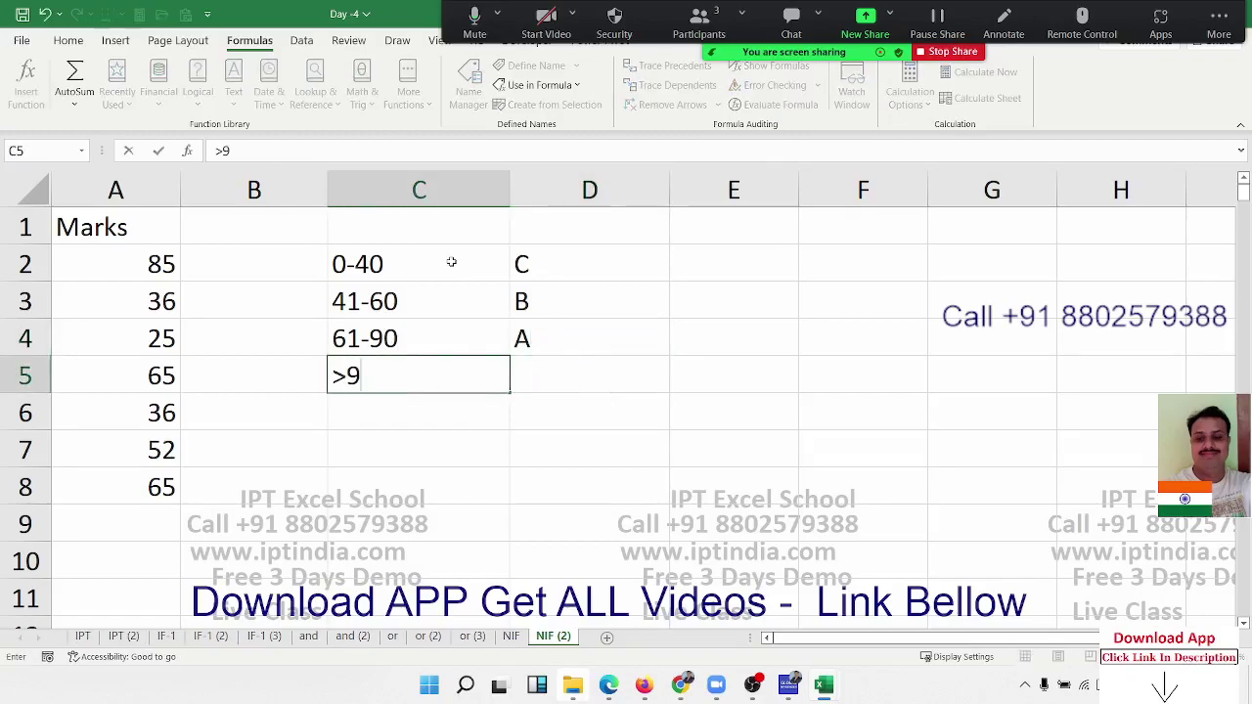
pyautogui.write('0')
pyautogui.press('Tab')
pyautogui.write('a')
pyautogui.press('BackSpace')
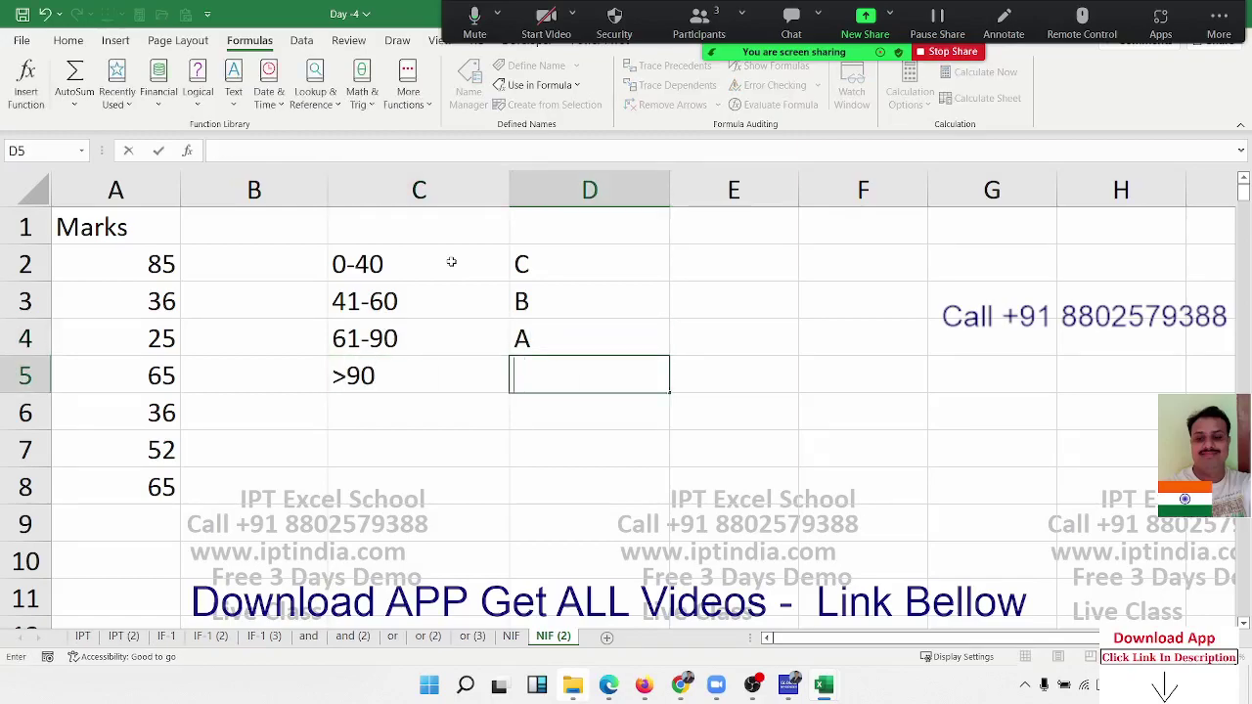
pyautogui.write('a')
pyautogui.press('BackSpace')
pyautogui.write('A+')
pyautogui.press('Return')
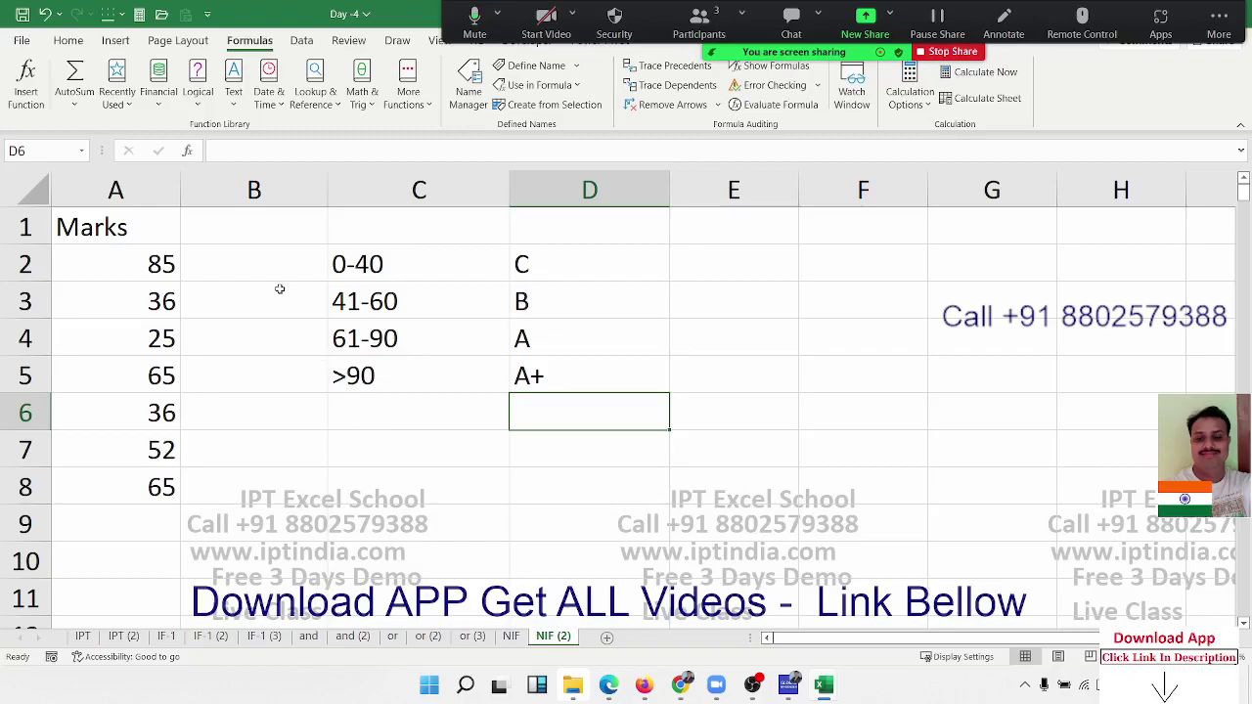
# Start a nested IF in B2 grading A2's mark as C when it is 40 or less
pyautogui.click(261, 254)
pyautogui.write('=if')
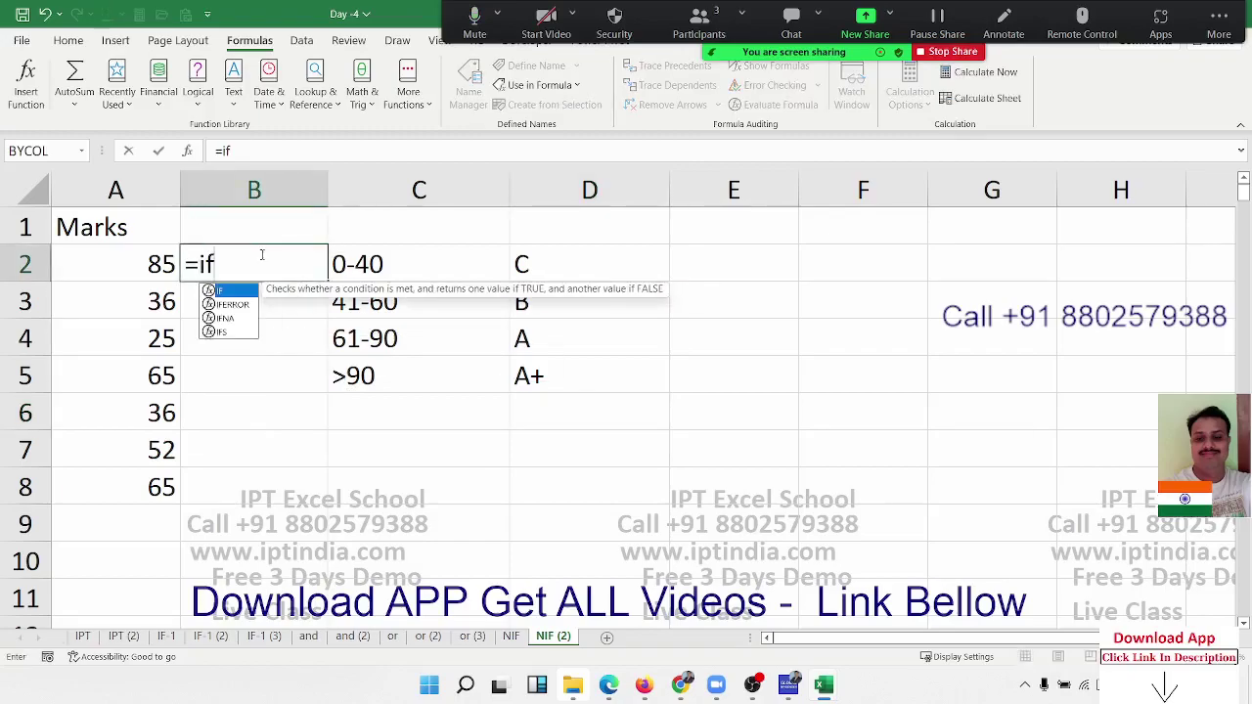
pyautogui.press('Tab')
pyautogui.press('Left')
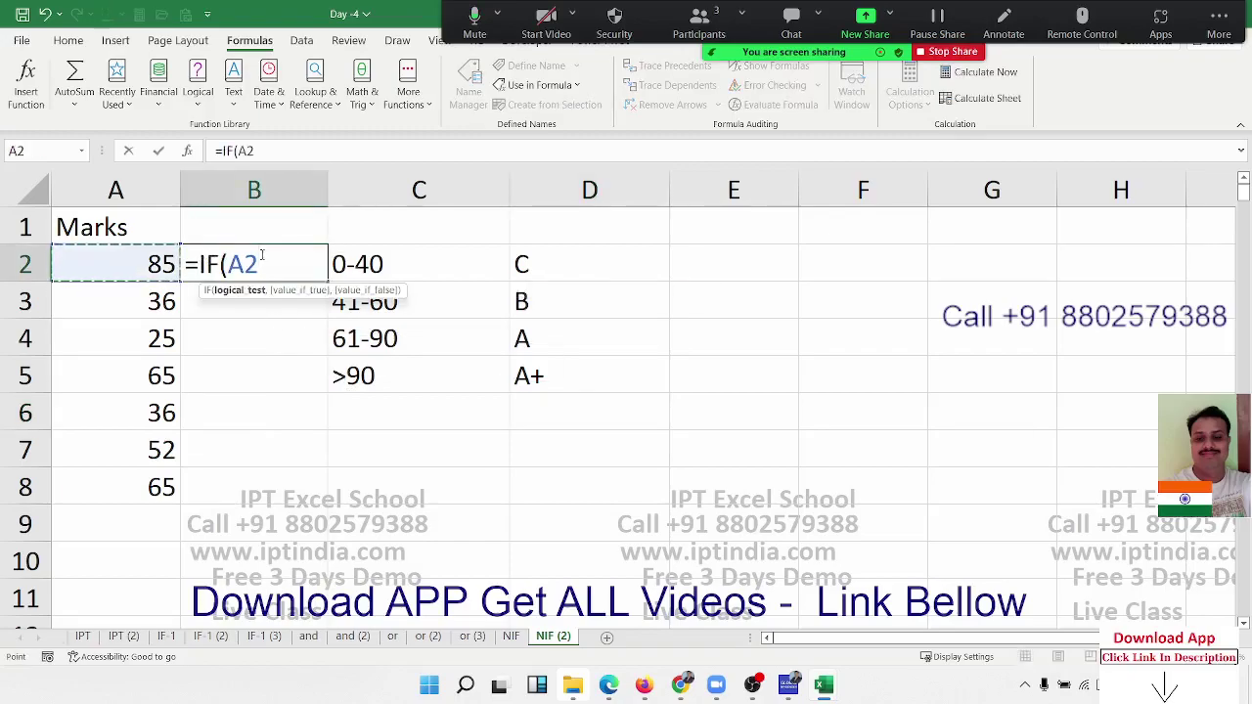
pyautogui.write('<=40')
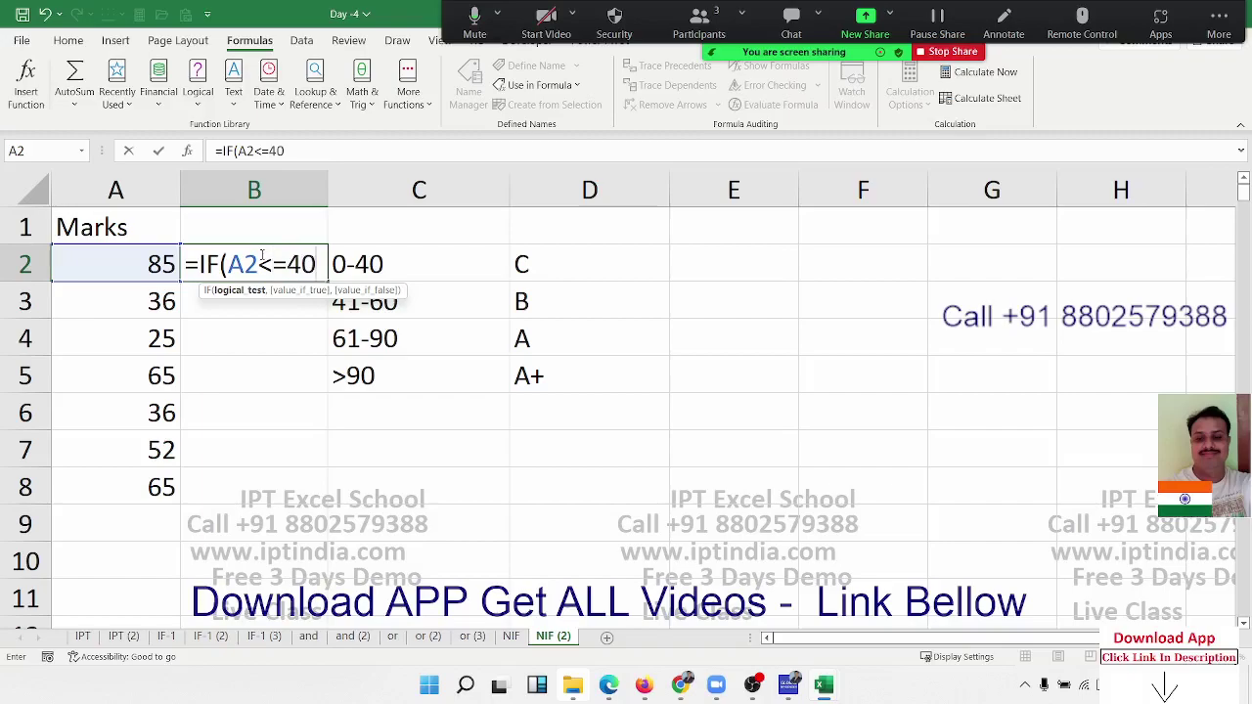
pyautogui.write(',')
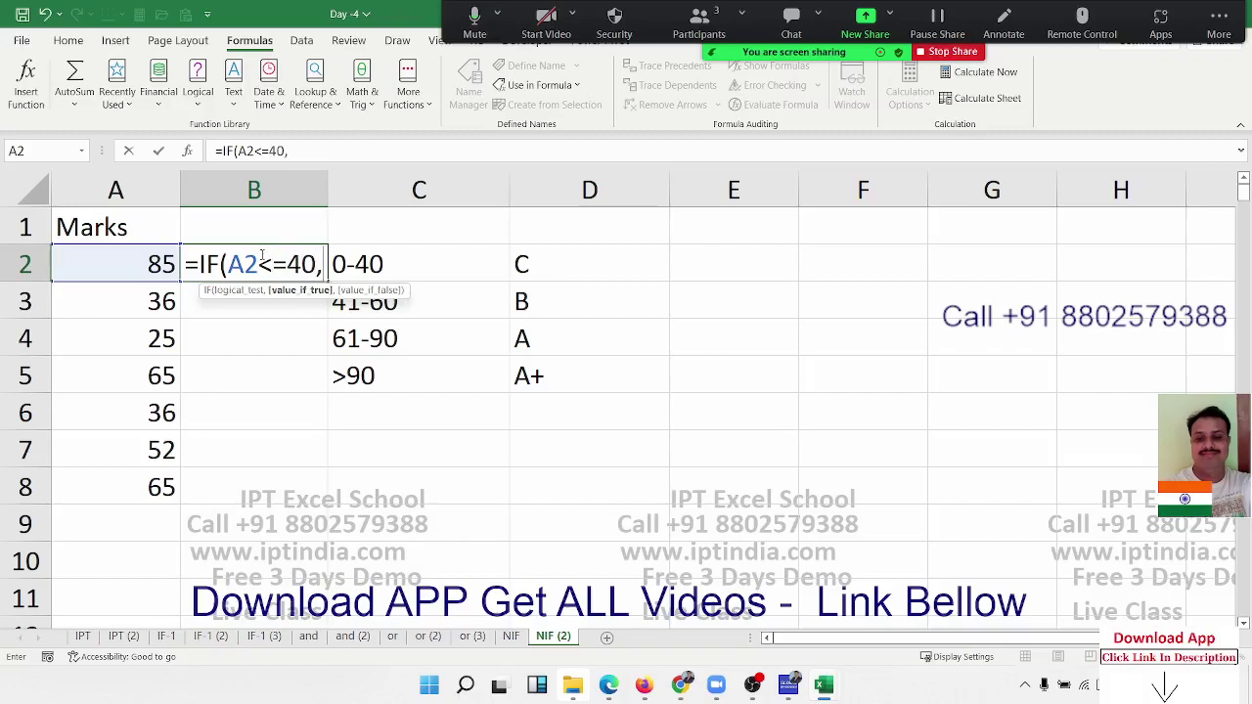
pyautogui.write('"C"')
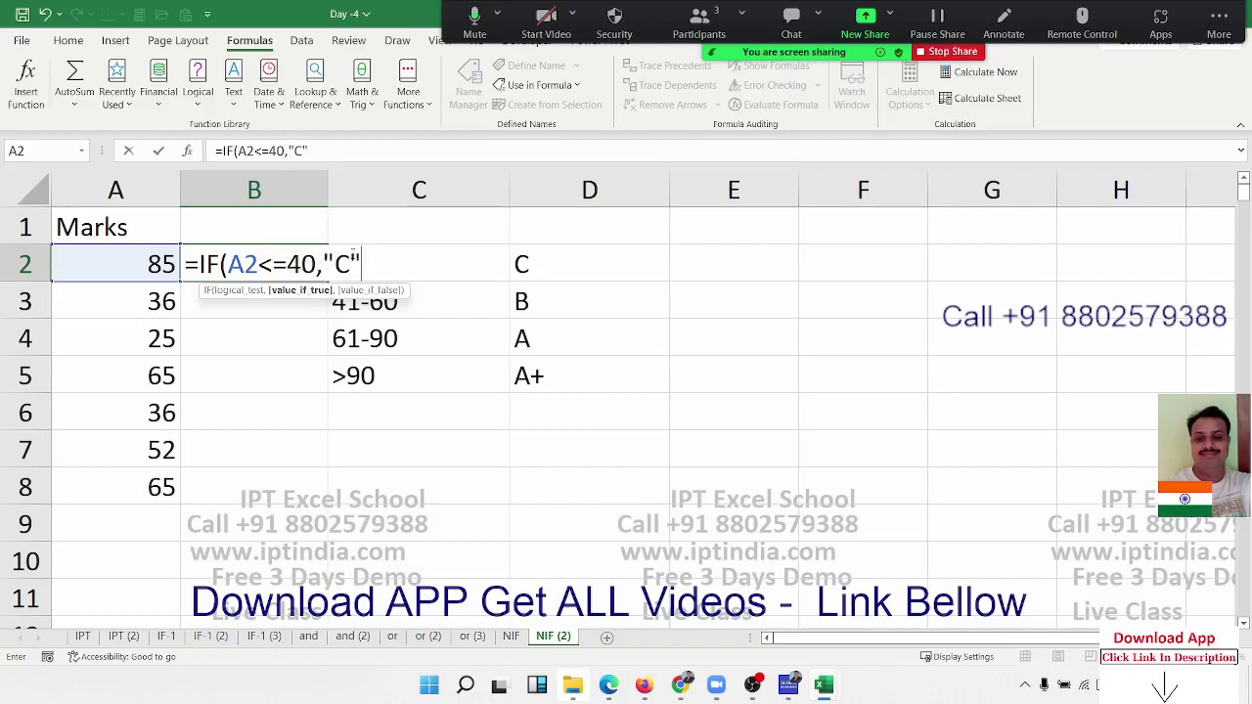
pyautogui.write(',')
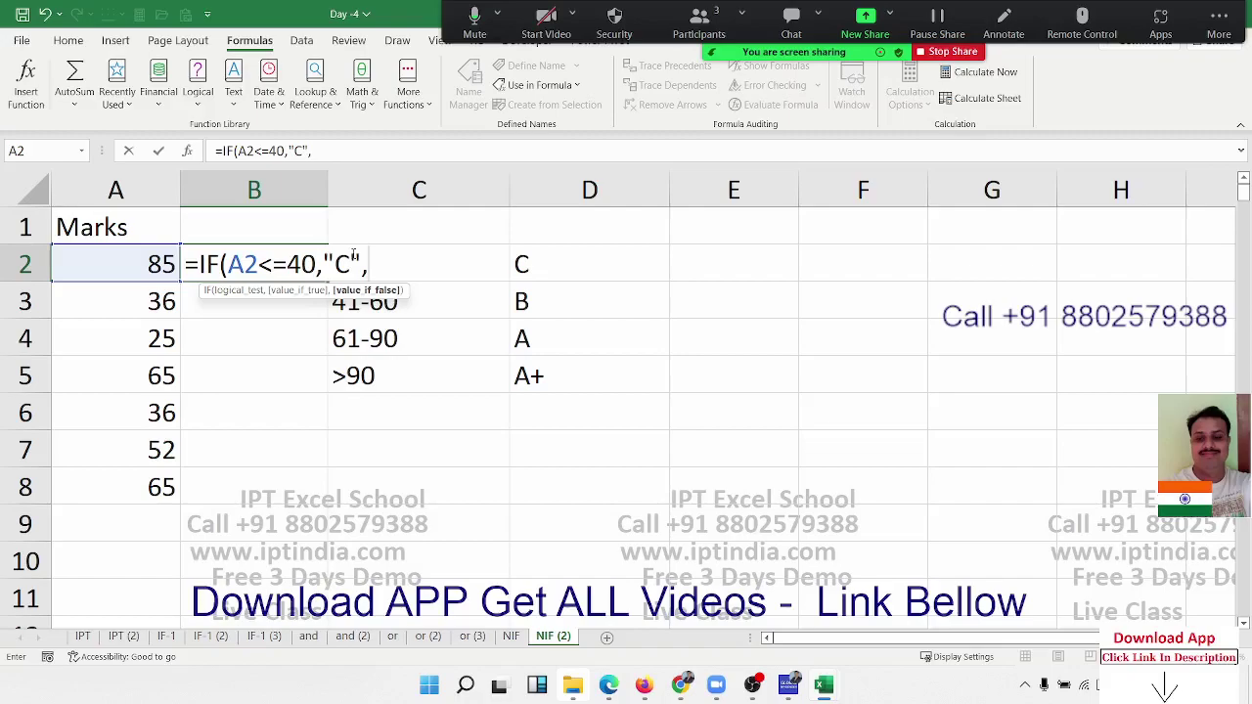
pyautogui.write('if')
pyautogui.press('Tab')
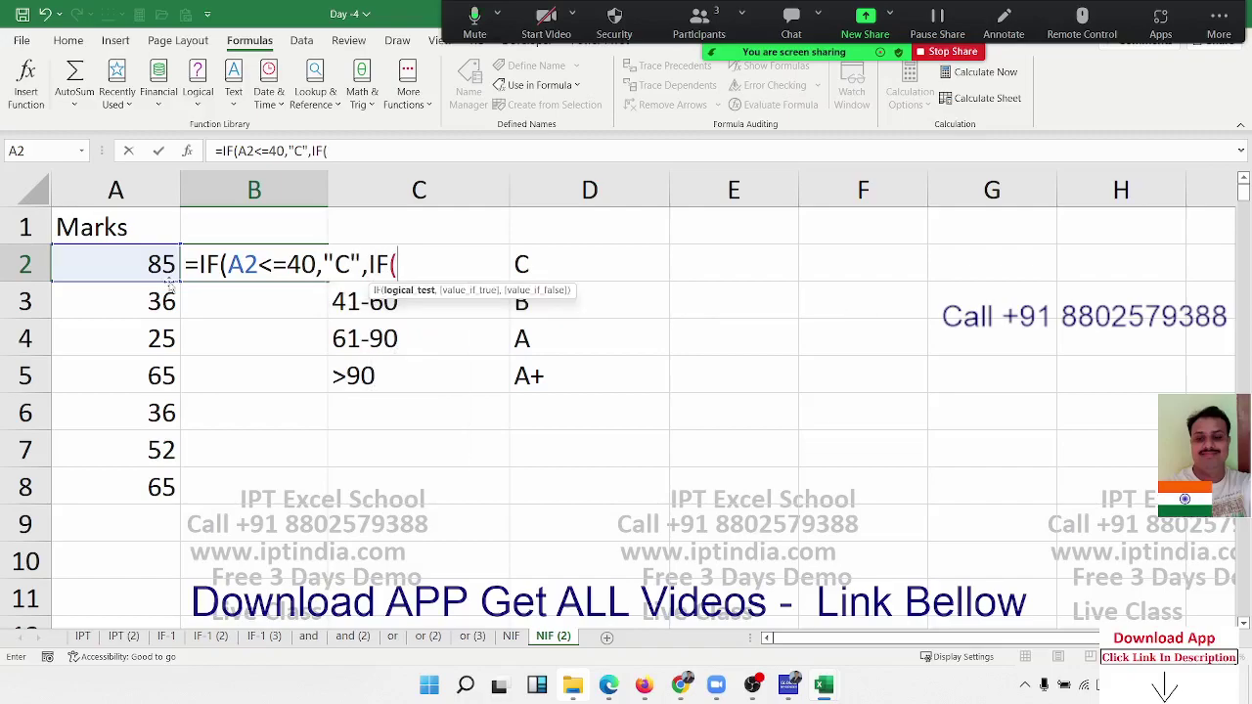
# Add the B (≤60), A (≤90) and A+ (>90) grade conditions and enter the formula
pyautogui.click(138, 260)
pyautogui.write('<')
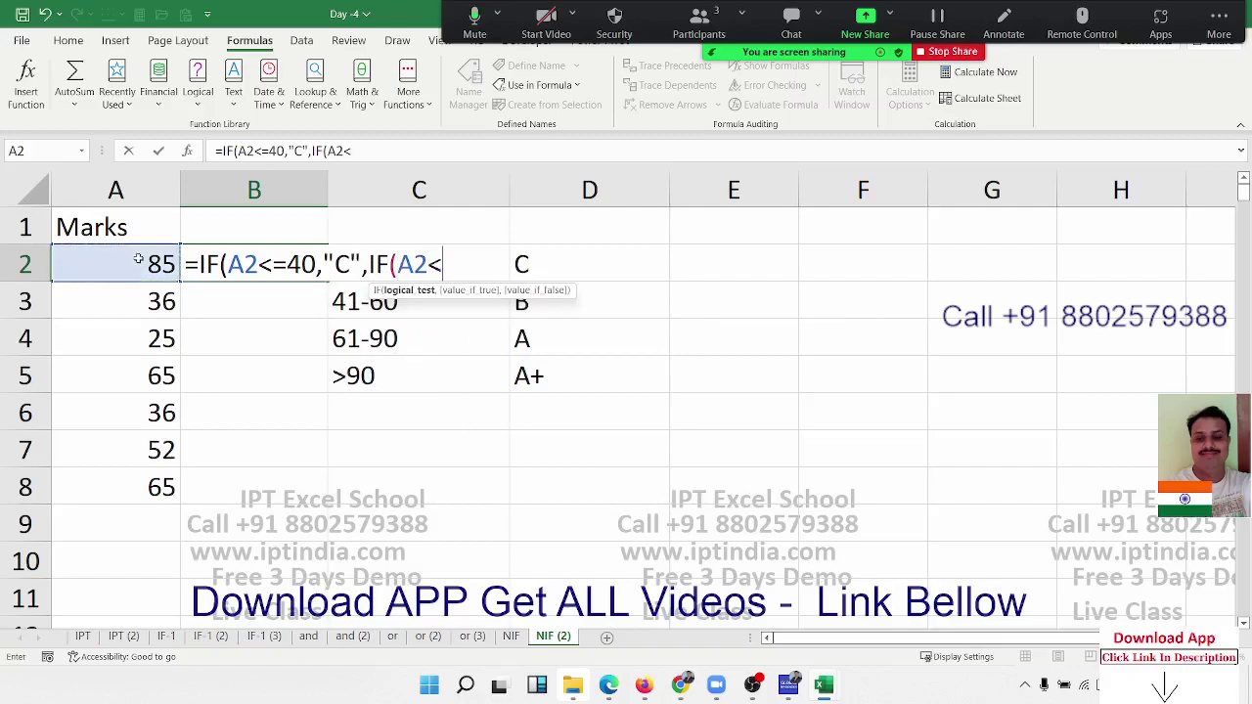
pyautogui.write('=')
pyautogui.write('60')
pyautogui.write(',"B"')
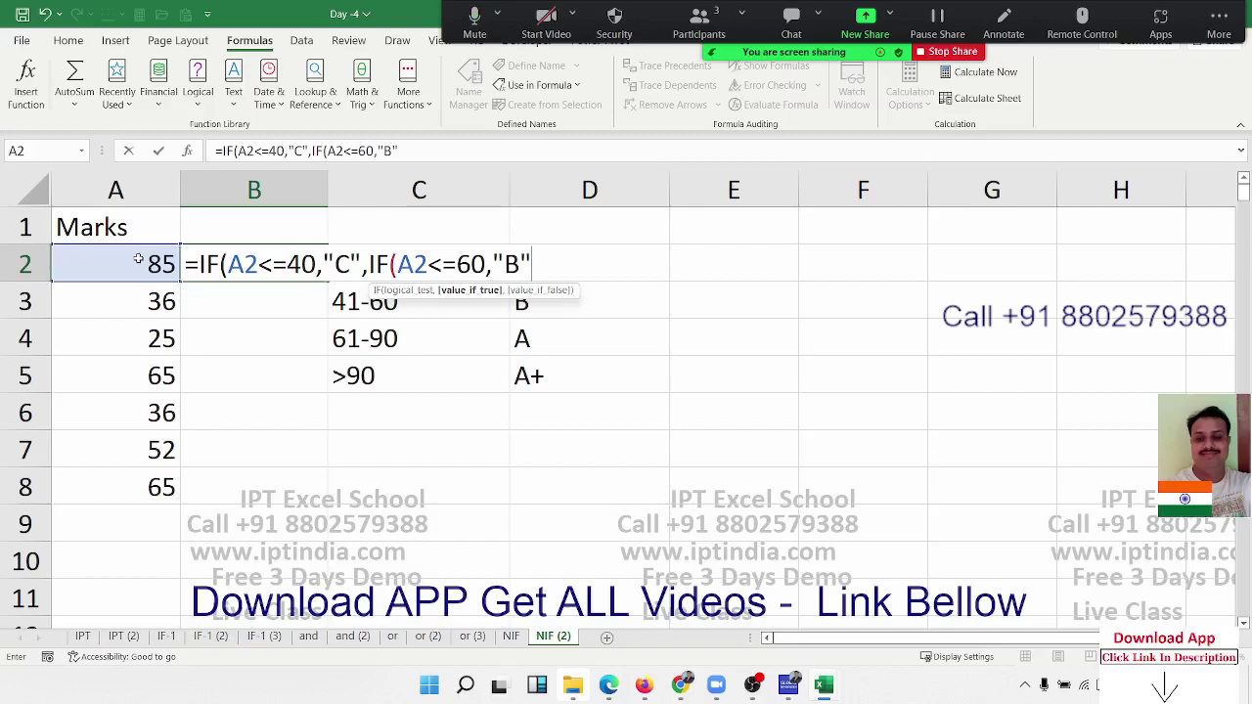
pyautogui.write(',if')
pyautogui.press('Tab')
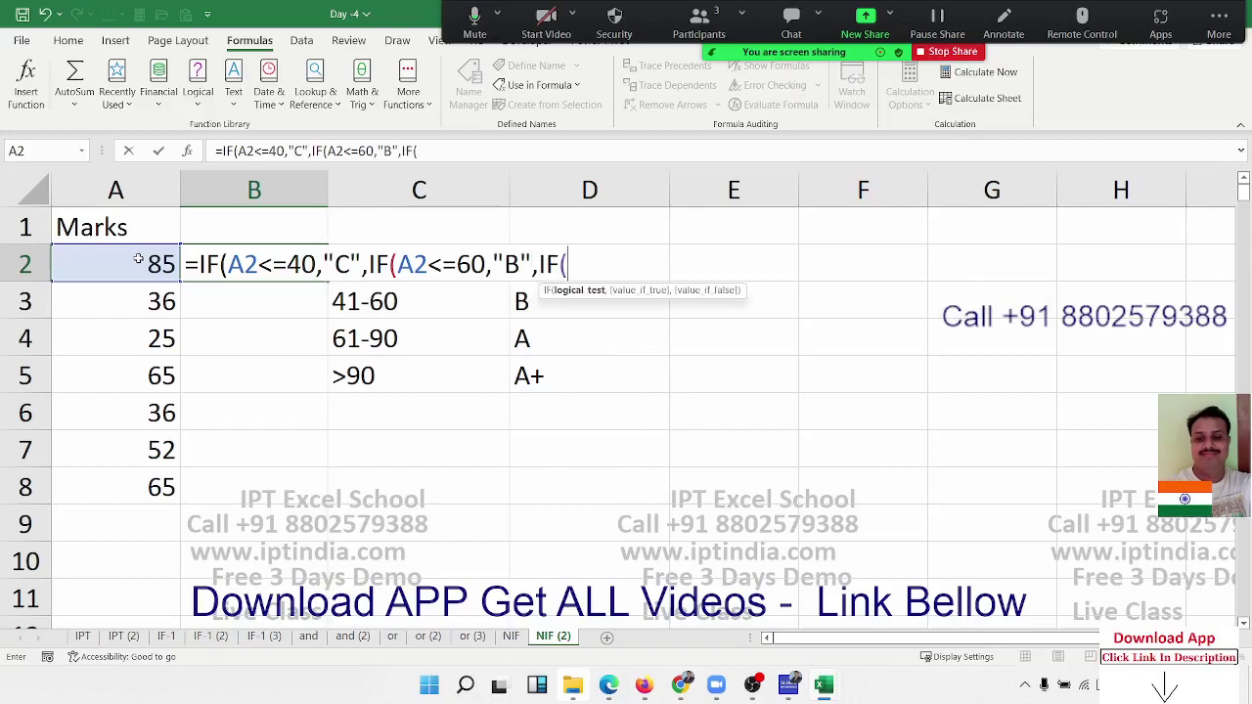
pyautogui.click(138, 259)
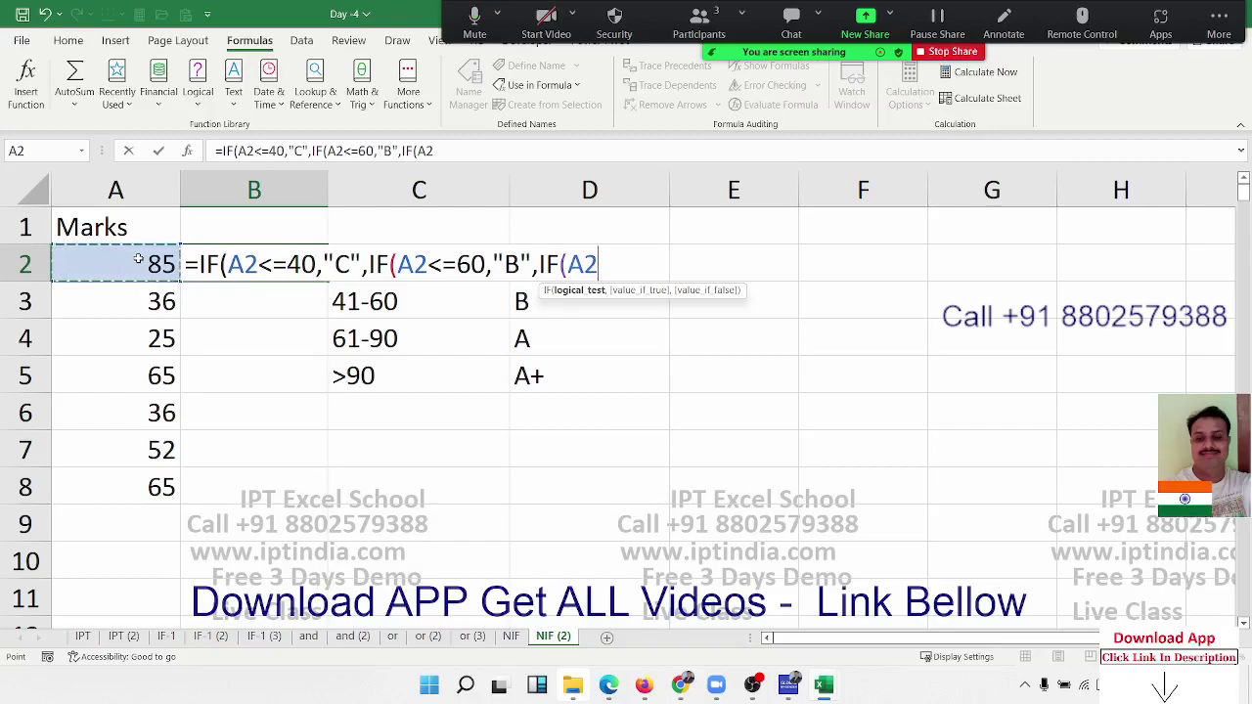
pyautogui.write('<=90')
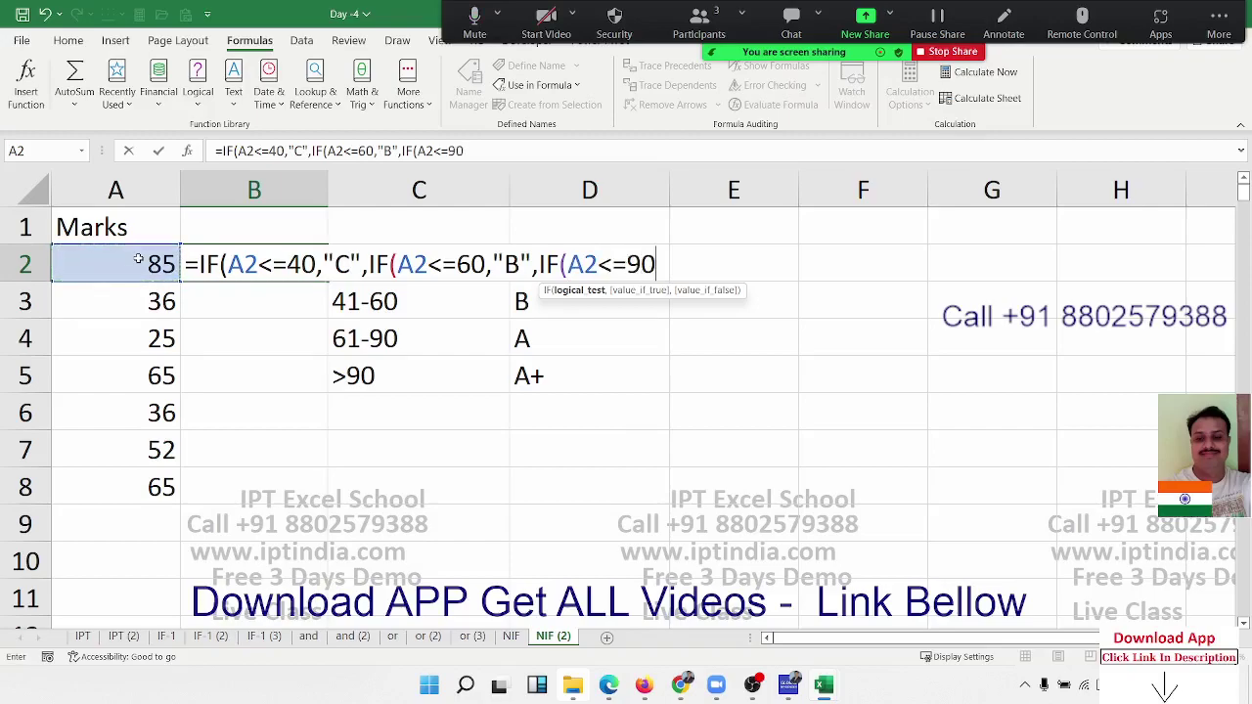
pyautogui.write('"A"')
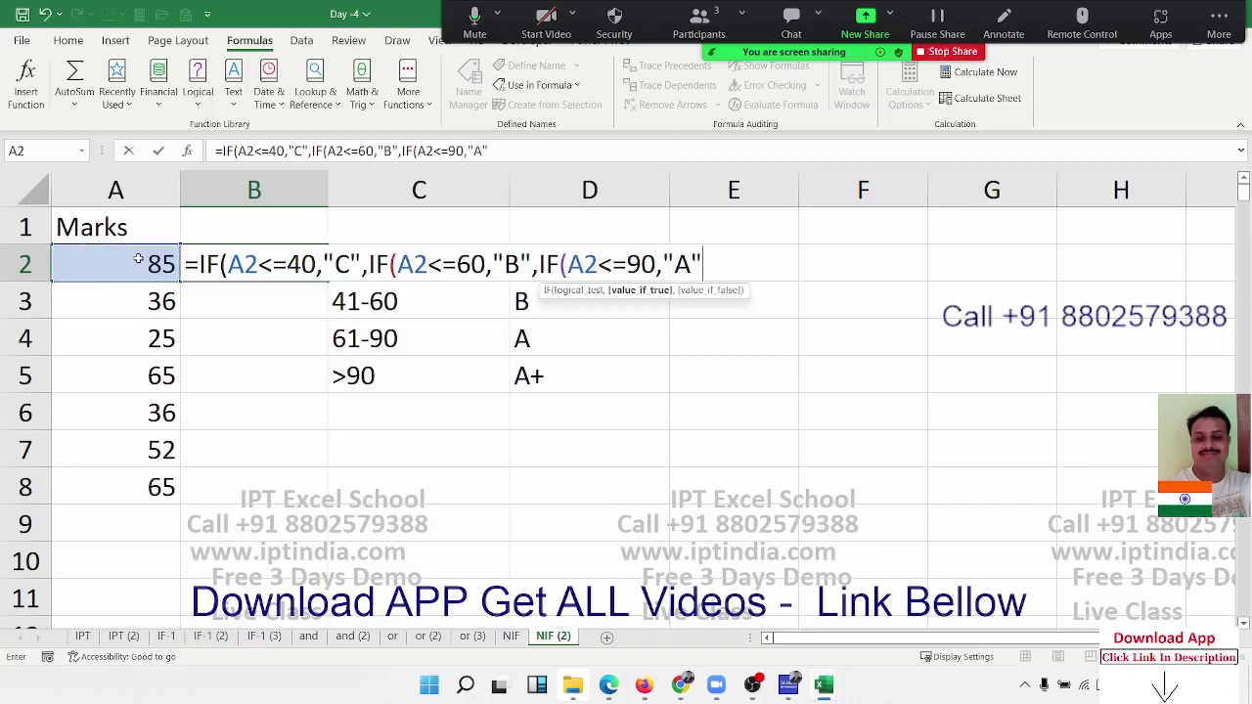
pyautogui.write(',if')
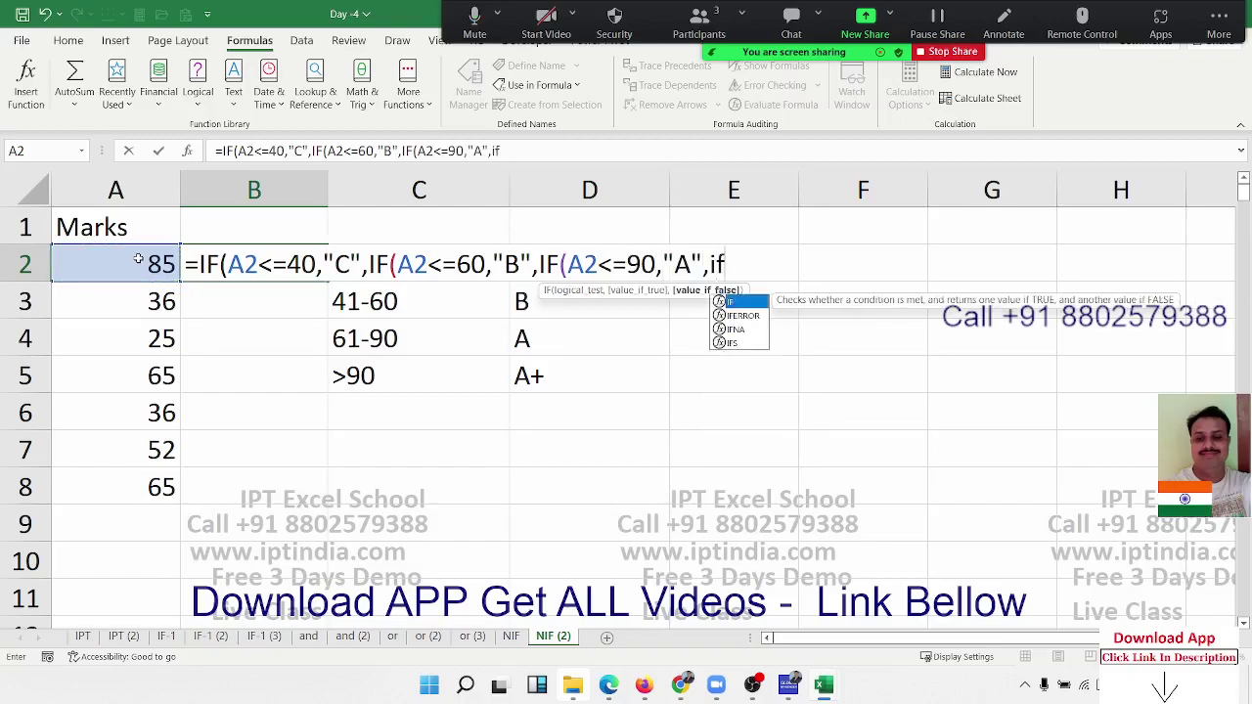
pyautogui.press('Tab')
pyautogui.click(137, 260)
pyautogui.write('>')
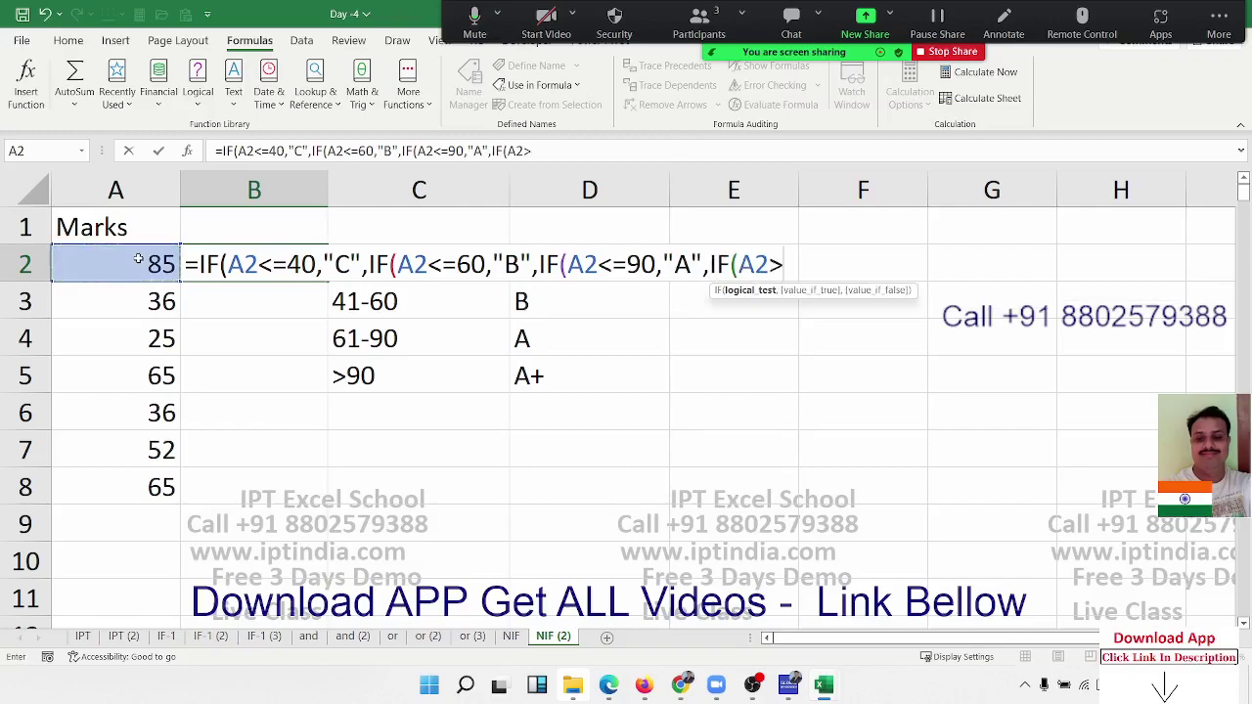
pyautogui.write('90')
pyautogui.write(', ')
pyautogui.write('"')
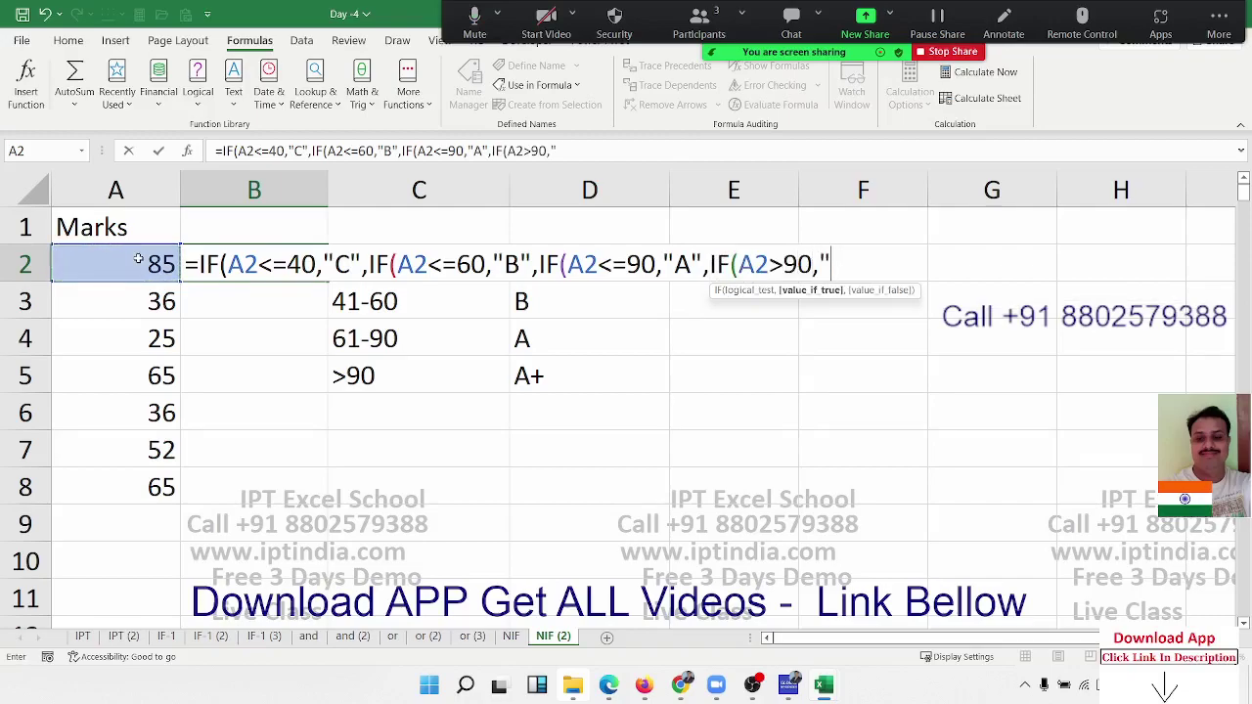
pyautogui.write('A+"')
pyautogui.press('Return')
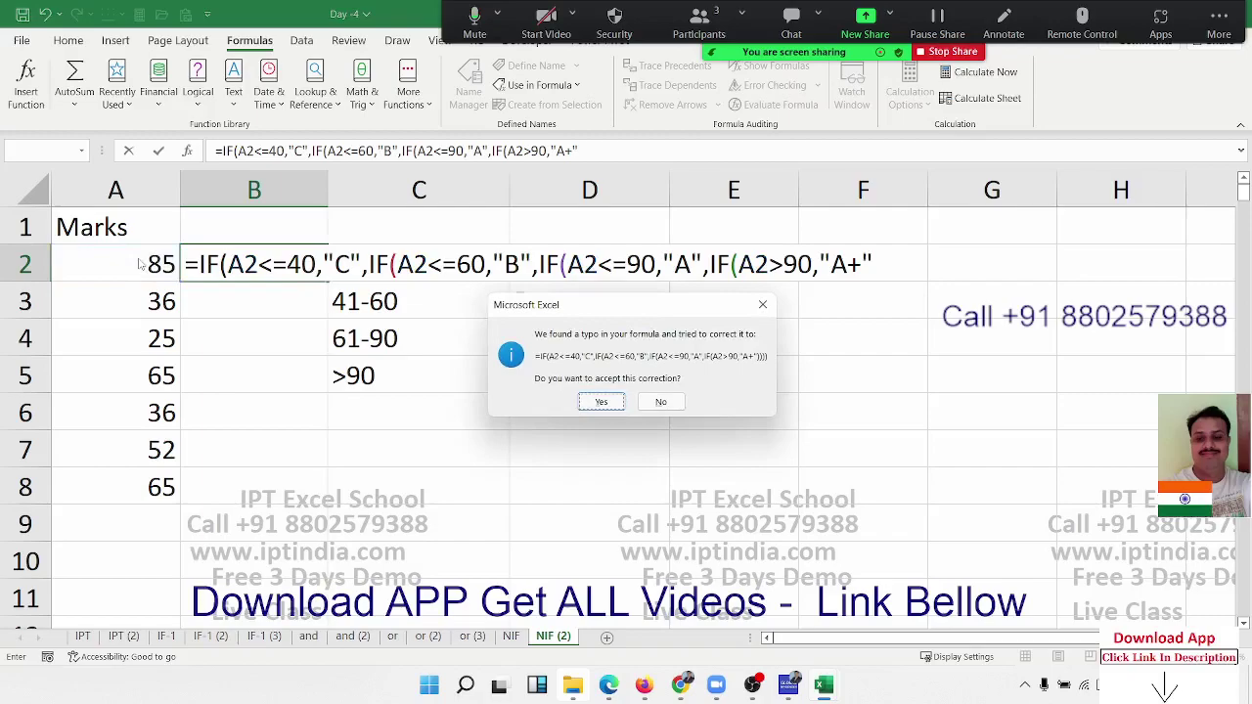
# Accept the parenthesis fix, fill the grades down to B8, and add a new sheet
pyautogui.press('Return')
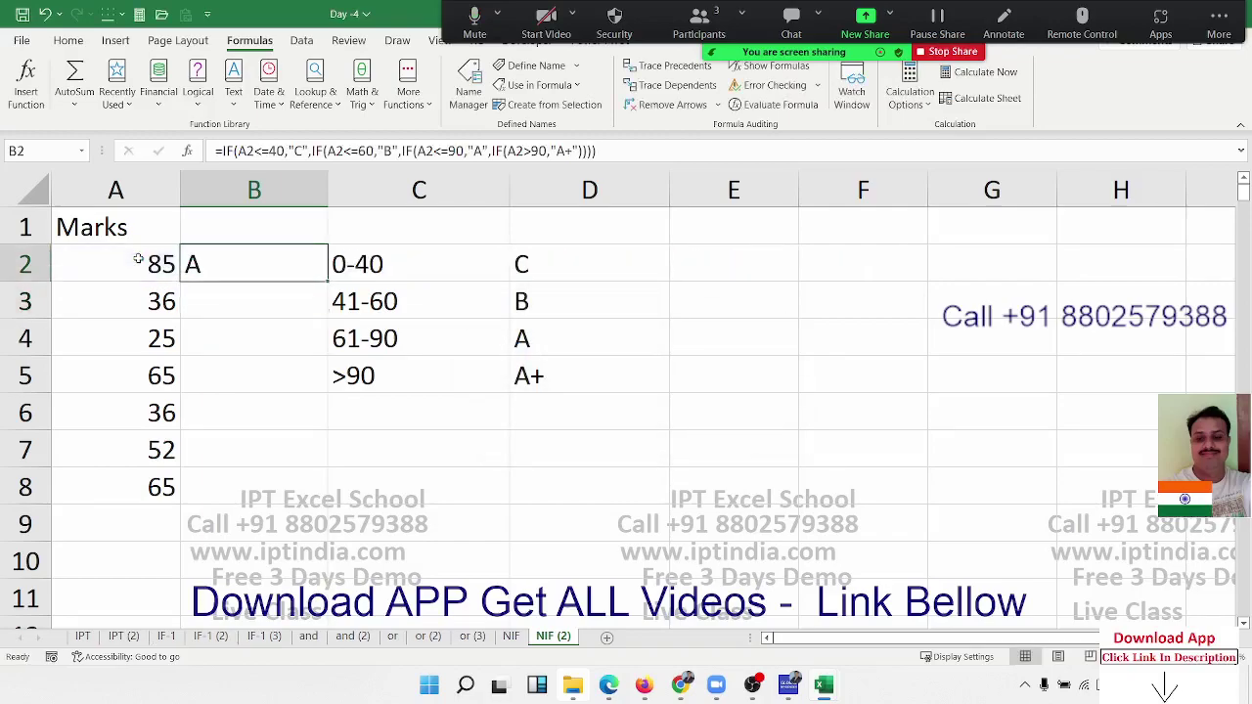
pyautogui.doubleClick(329, 281)
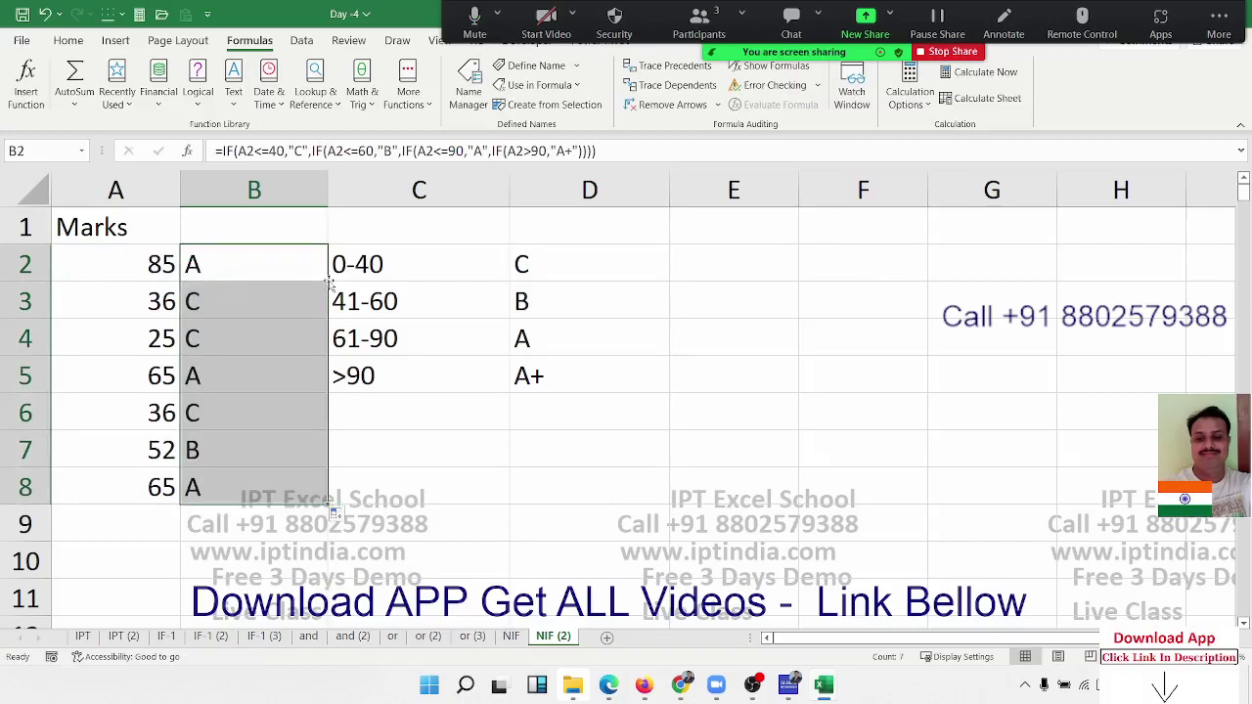
pyautogui.click(606, 637)
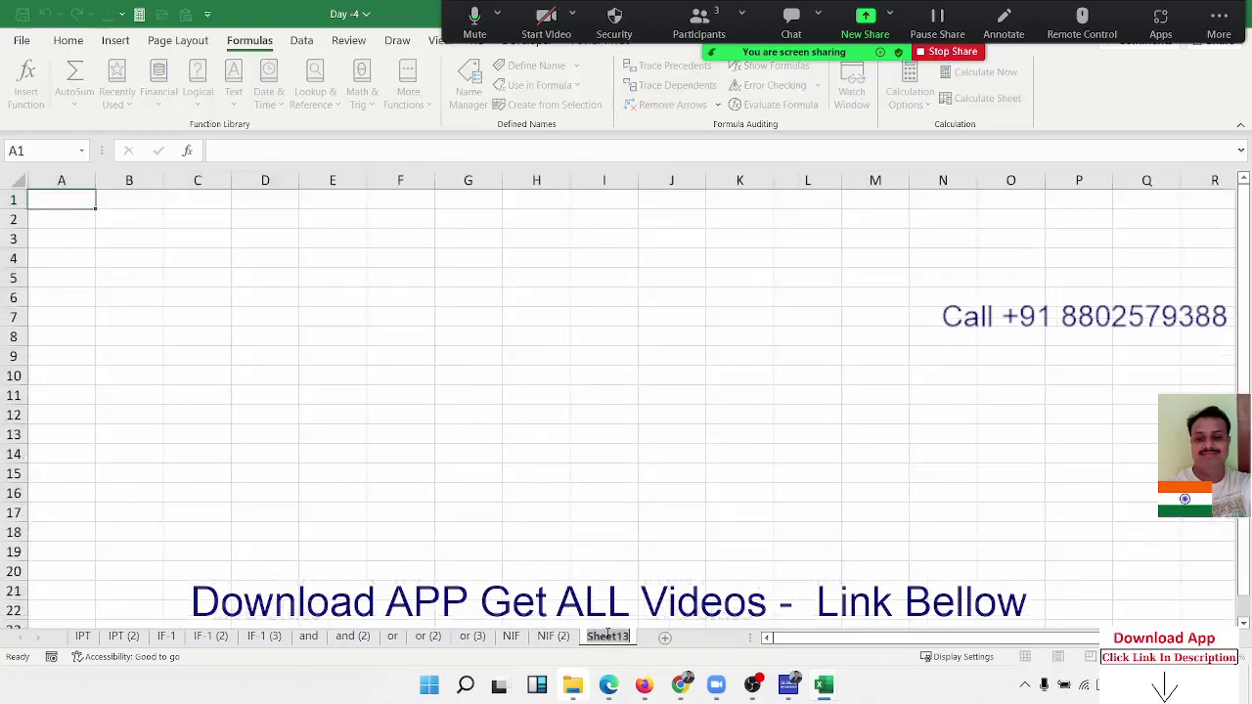
# Rename the new sheet to IFS and paste the Marks column A1:A8 from NIF (2) into it
pyautogui.write('IFS')
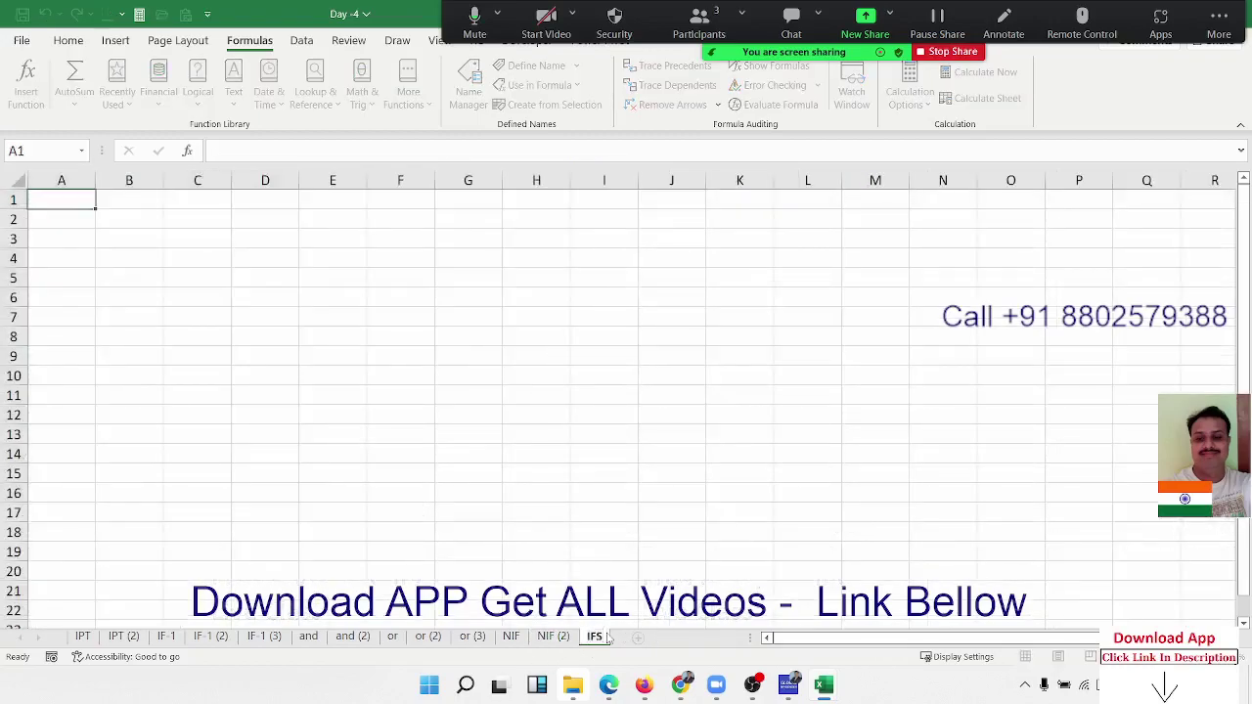
pyautogui.click(596, 606)
pyautogui.click(553, 637)
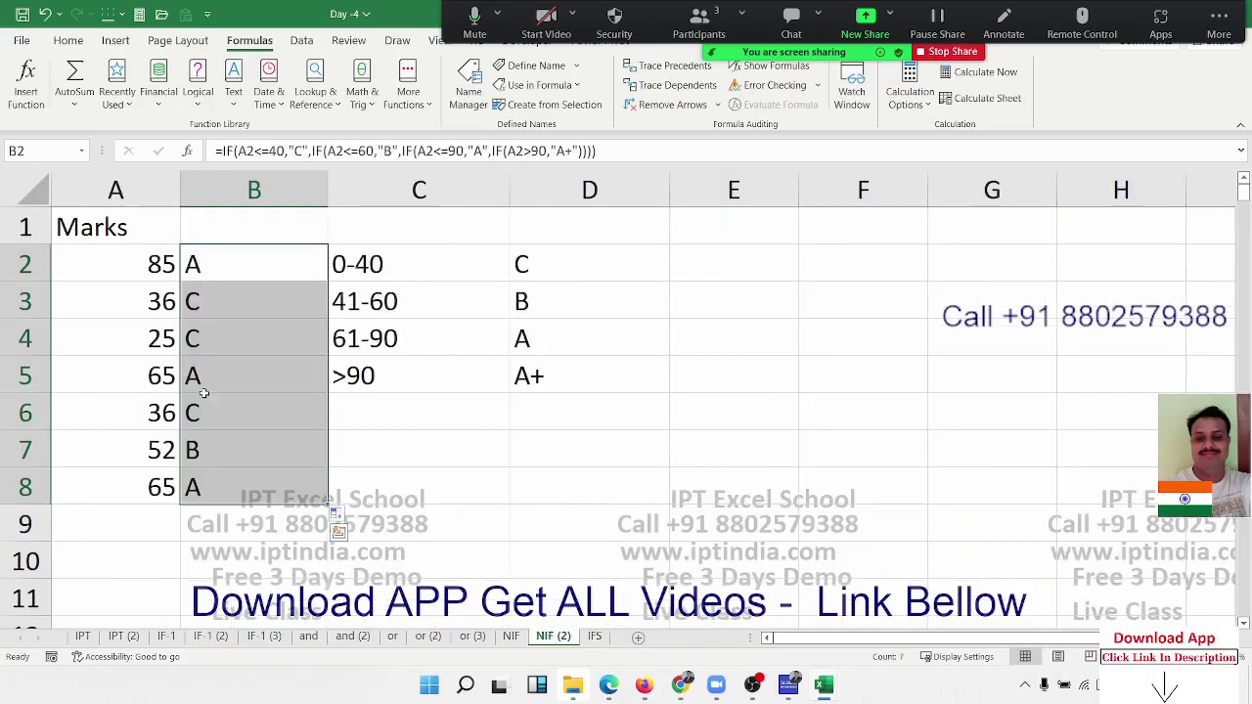
pyautogui.click(128, 236)
pyautogui.hotkey('ctrl', 'shift', 'Down')
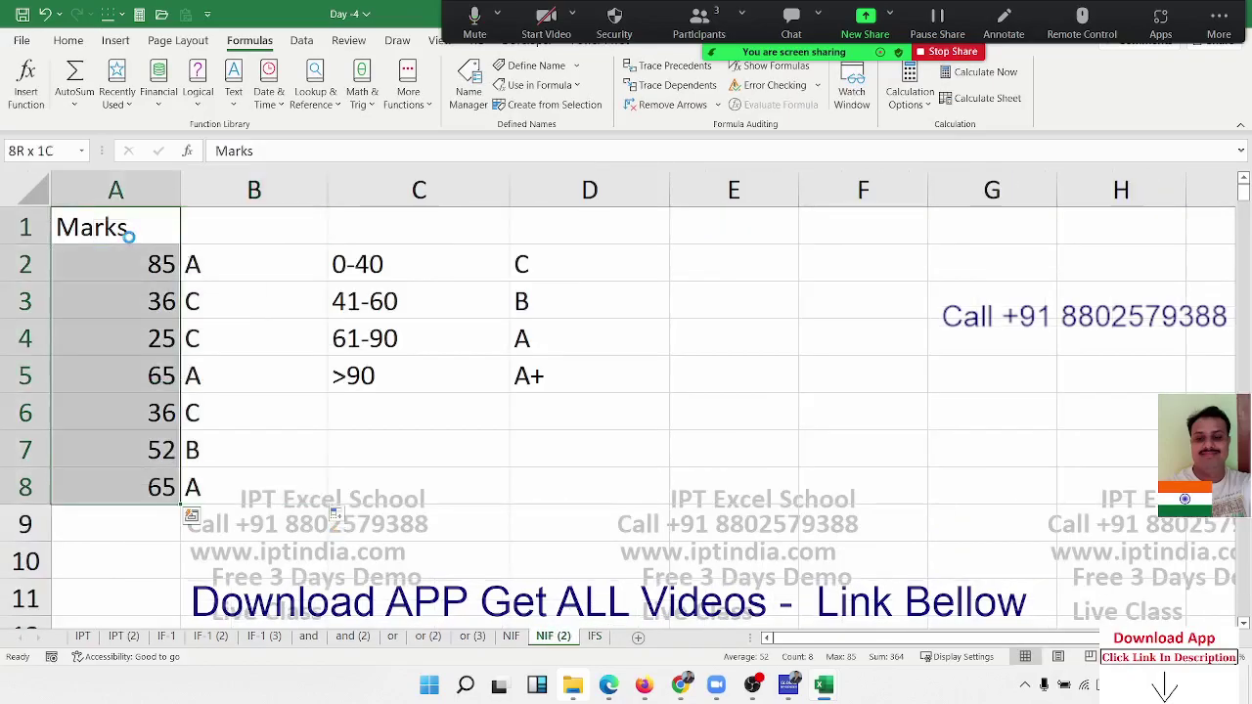
pyautogui.hotkey('ctrl', 'c')
pyautogui.click(594, 637)
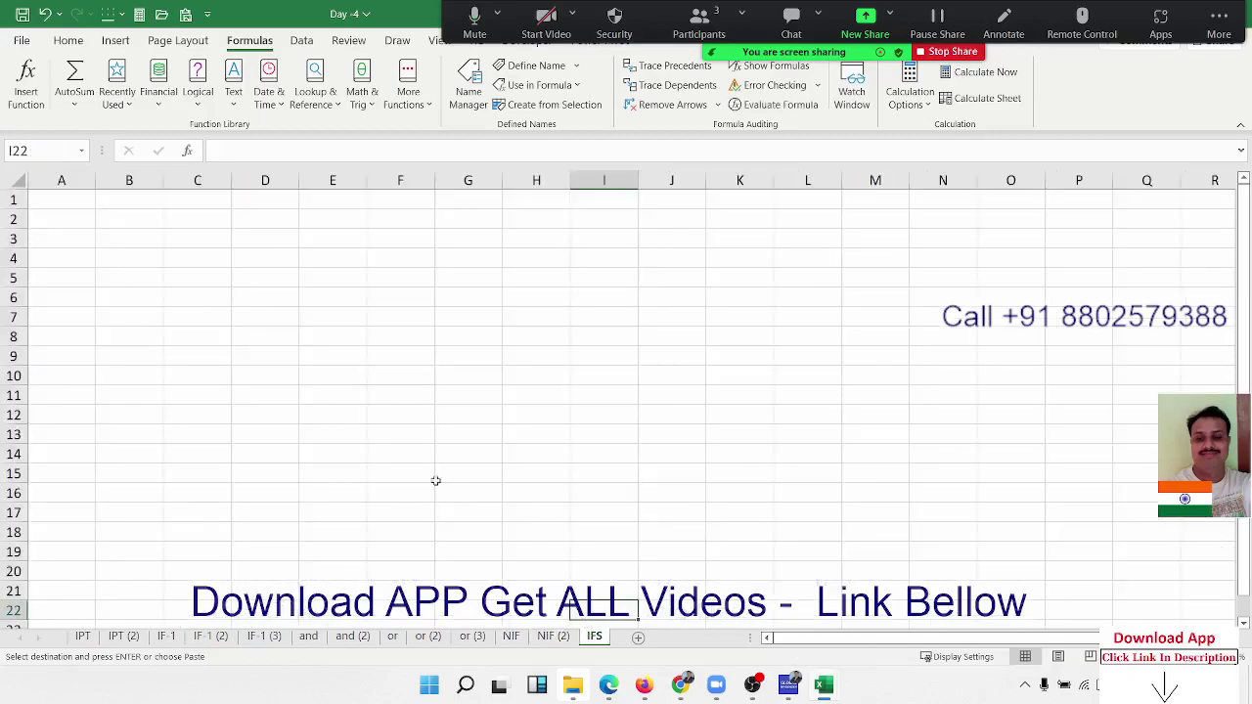
pyautogui.click(49, 204)
pyautogui.hotkey('ctrl', 'v')
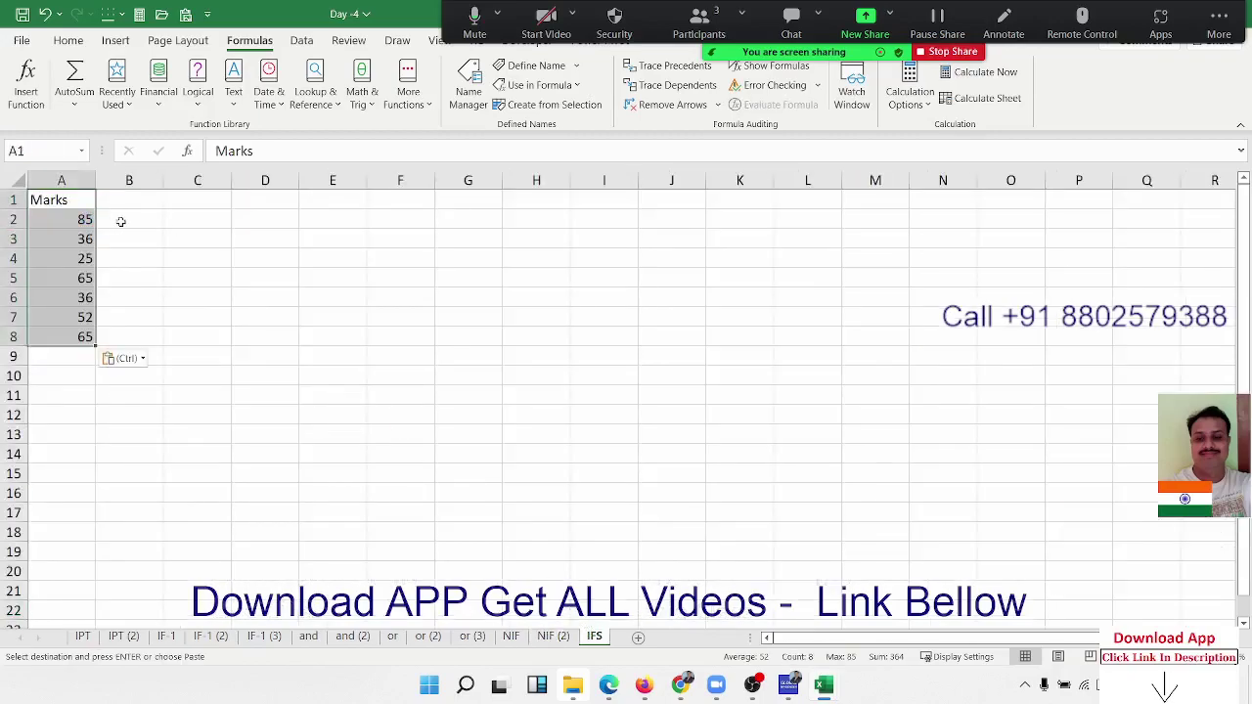
pyautogui.keyDown('ctrl'); pyautogui.scroll(3, 156, 276); pyautogui.keyUp('ctrl')
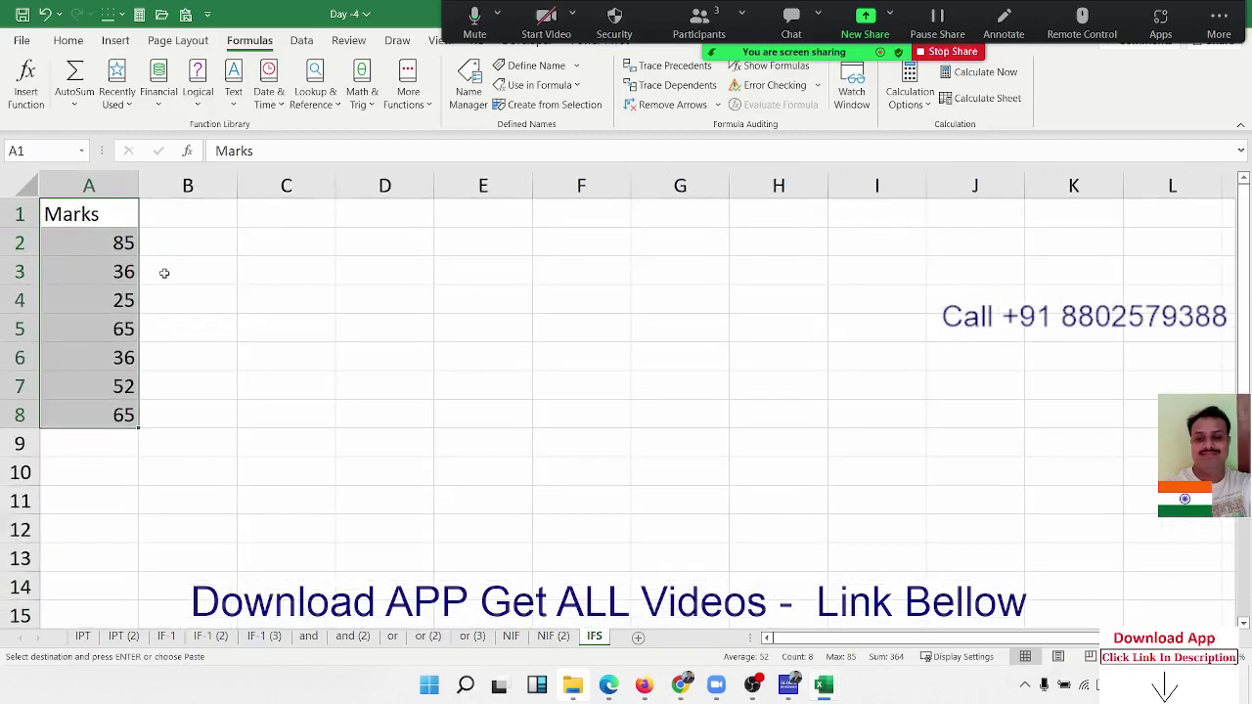
# Add the column headings IF in B1 and IFS in C1
pyautogui.click(193, 225)
pyautogui.doubleClick(192, 226)
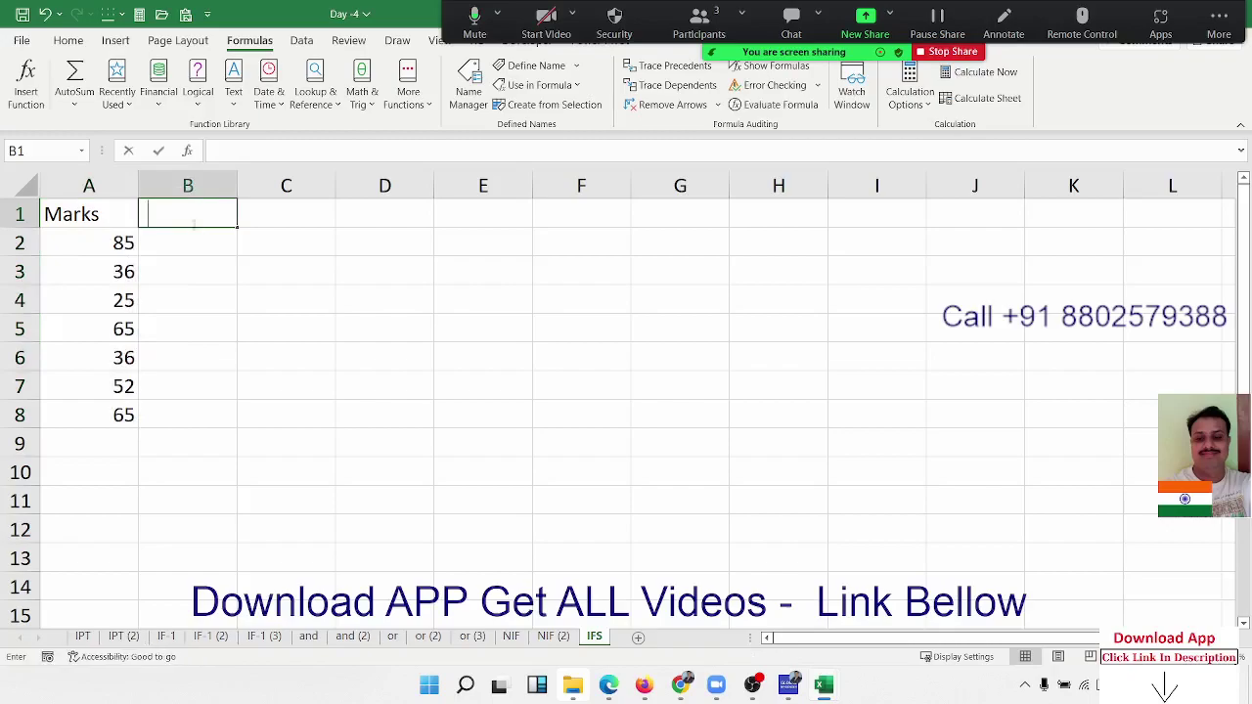
pyautogui.write('IF')
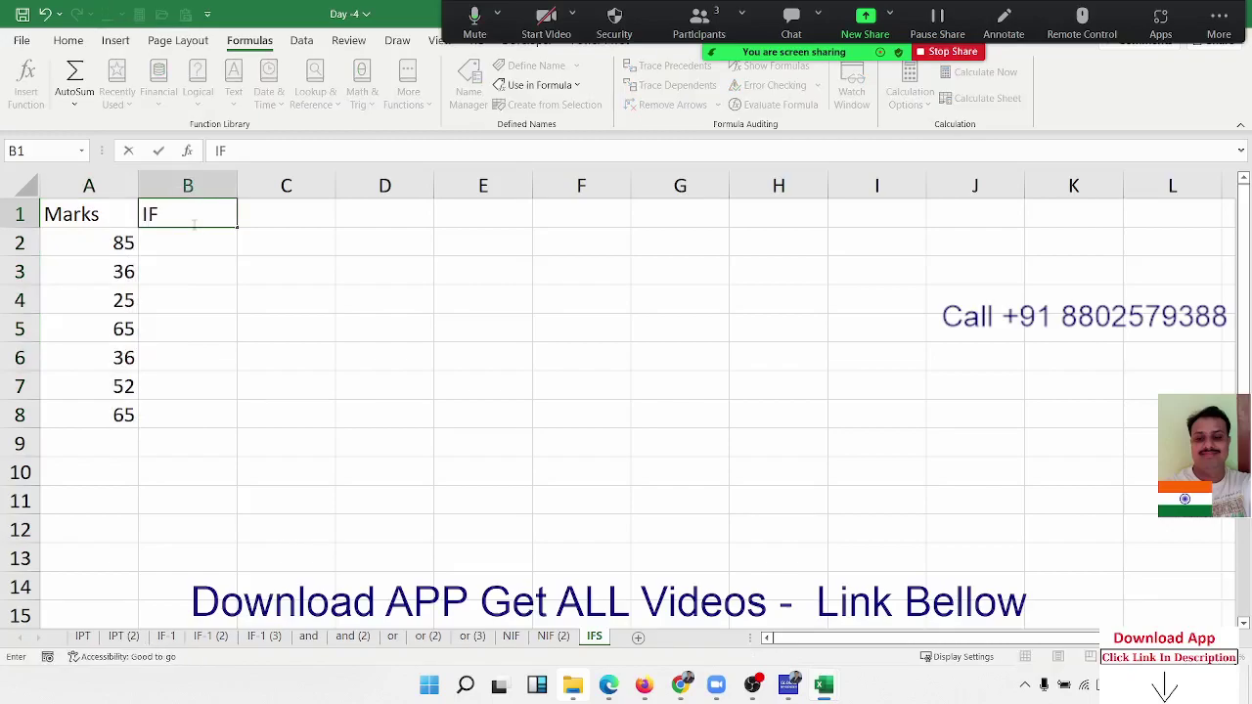
pyautogui.press('Tab')
pyautogui.write('I')
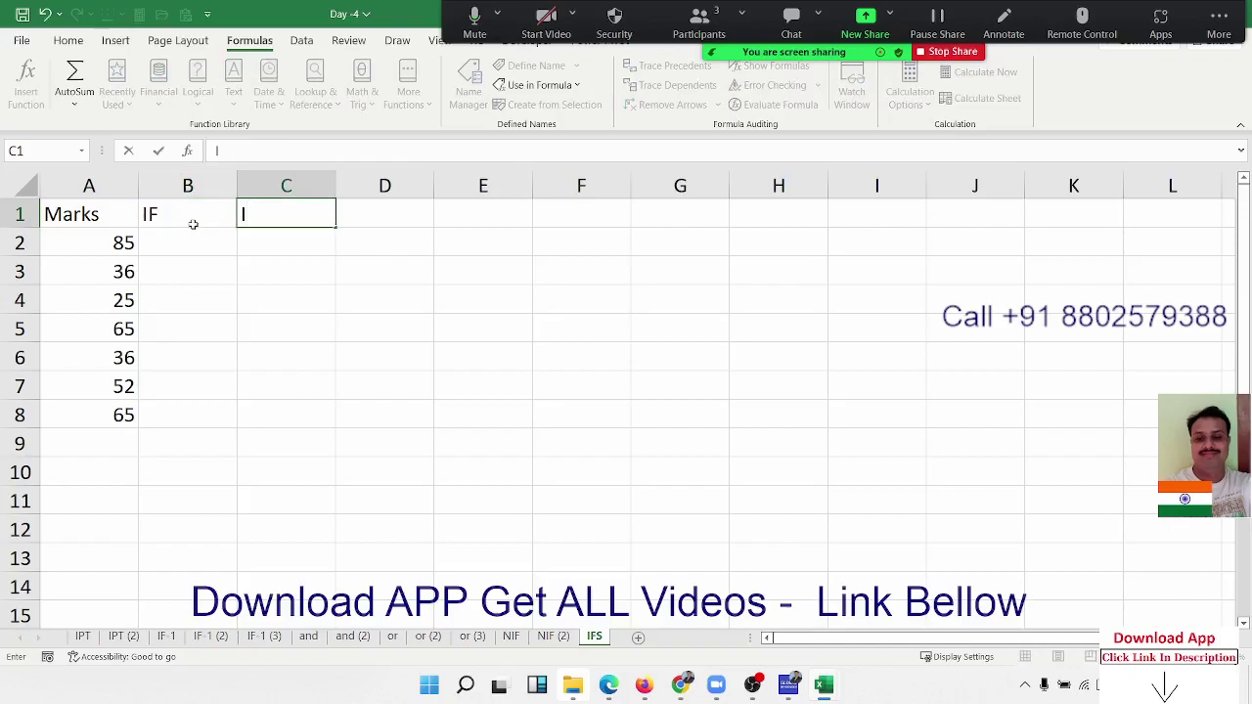
pyautogui.write('FS')
pyautogui.press('Tab')
pyautogui.press('Tab')
# Enter the first table rows: 0-40 → 500 and 41-80 → 1000
pyautogui.press('Down')
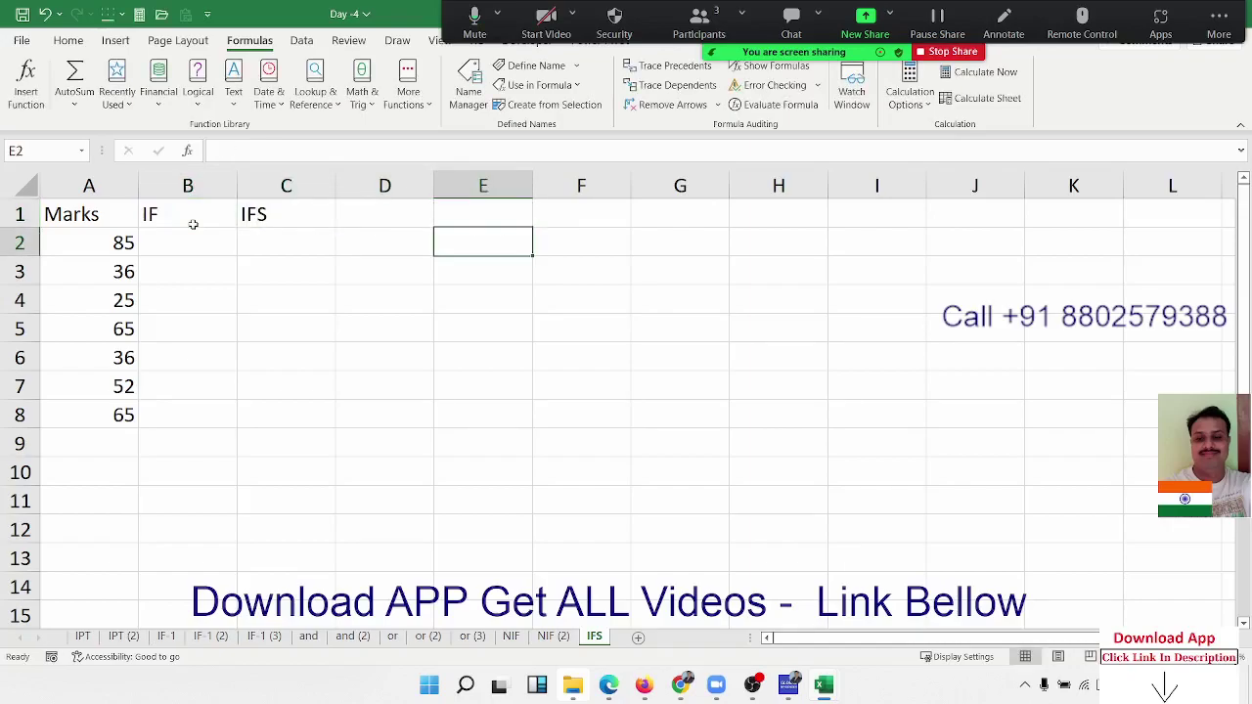
pyautogui.write('0-40')
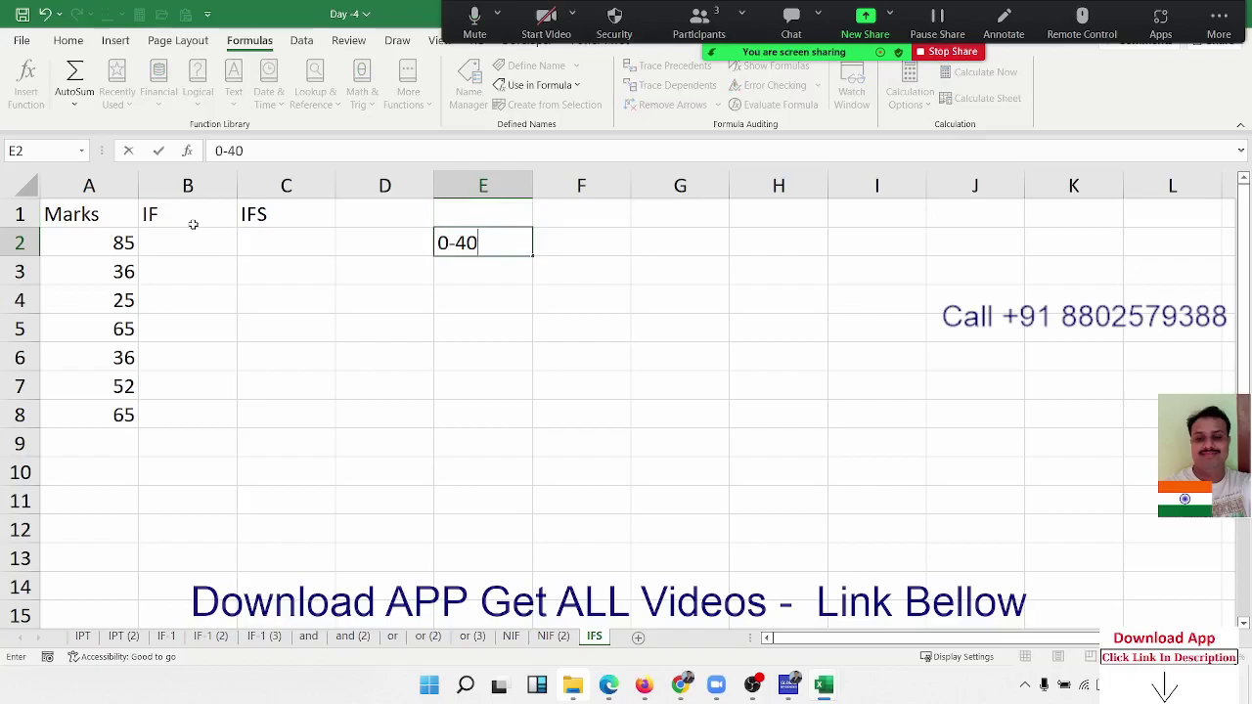
pyautogui.press('Return')
pyautogui.press('Up')
pyautogui.press('Right')
pyautogui.write('5')
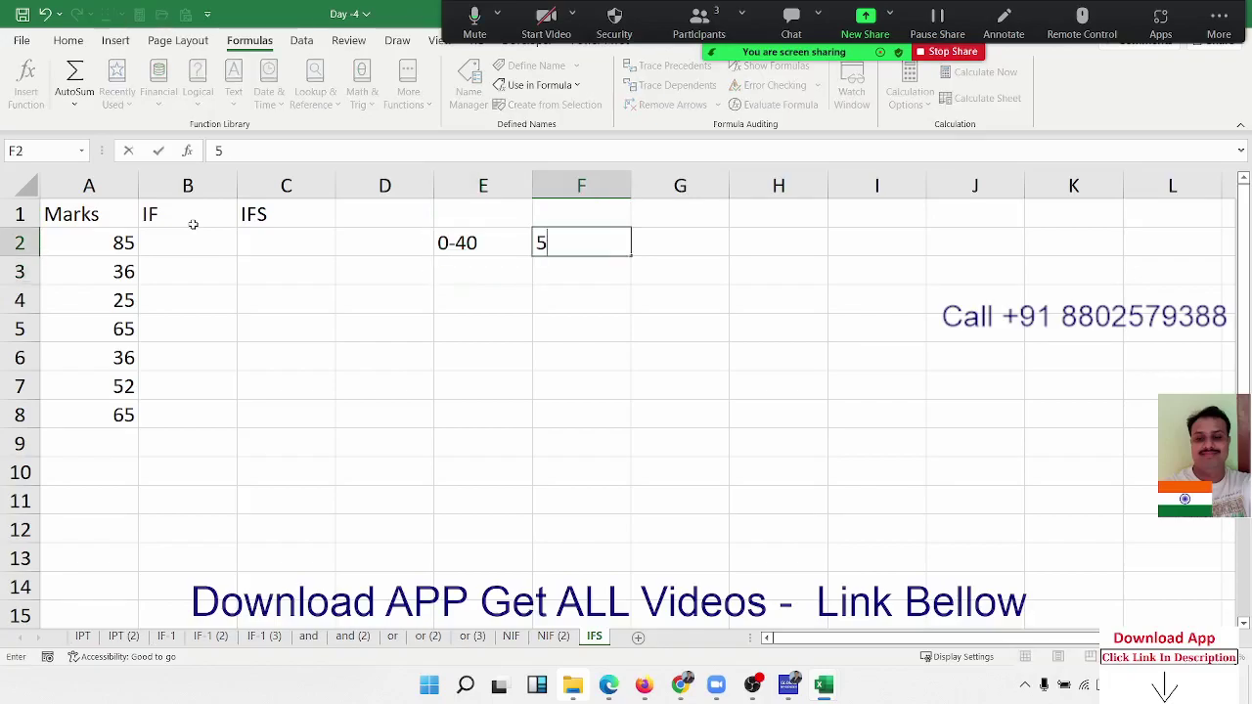
pyautogui.write('00')
pyautogui.press('Return')
pyautogui.press('Left')
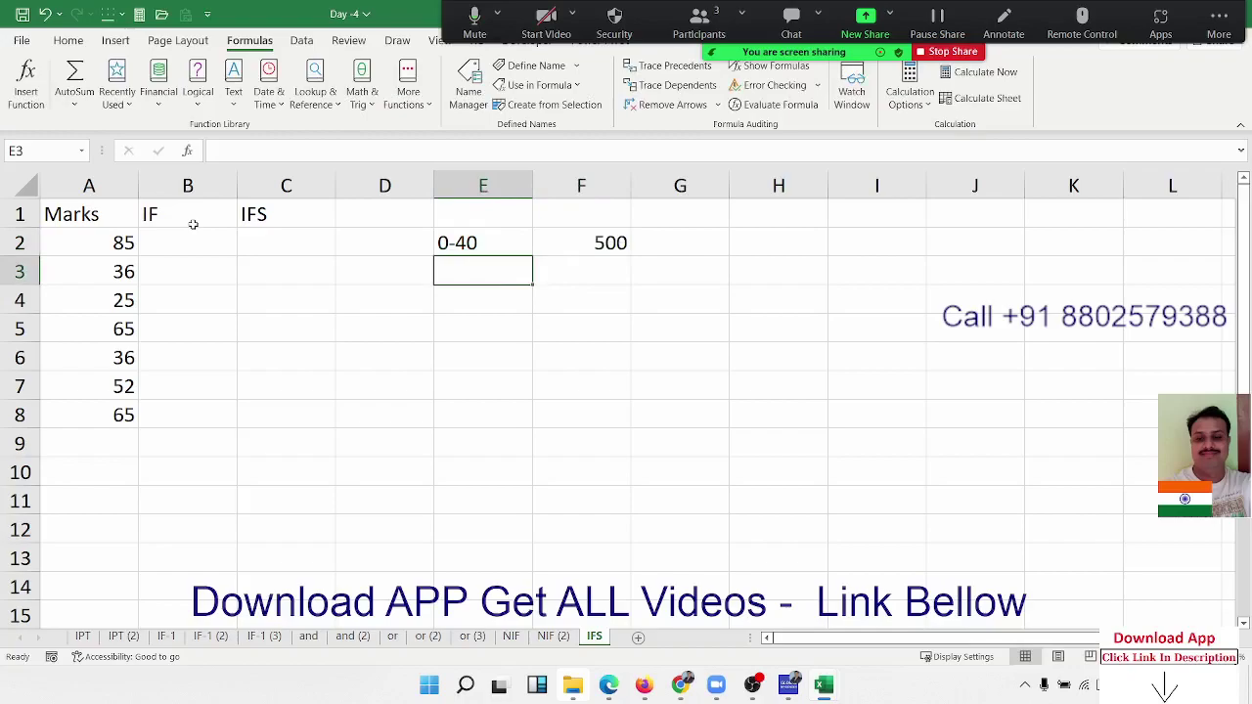
pyautogui.write('41-80')
pyautogui.press('Right')
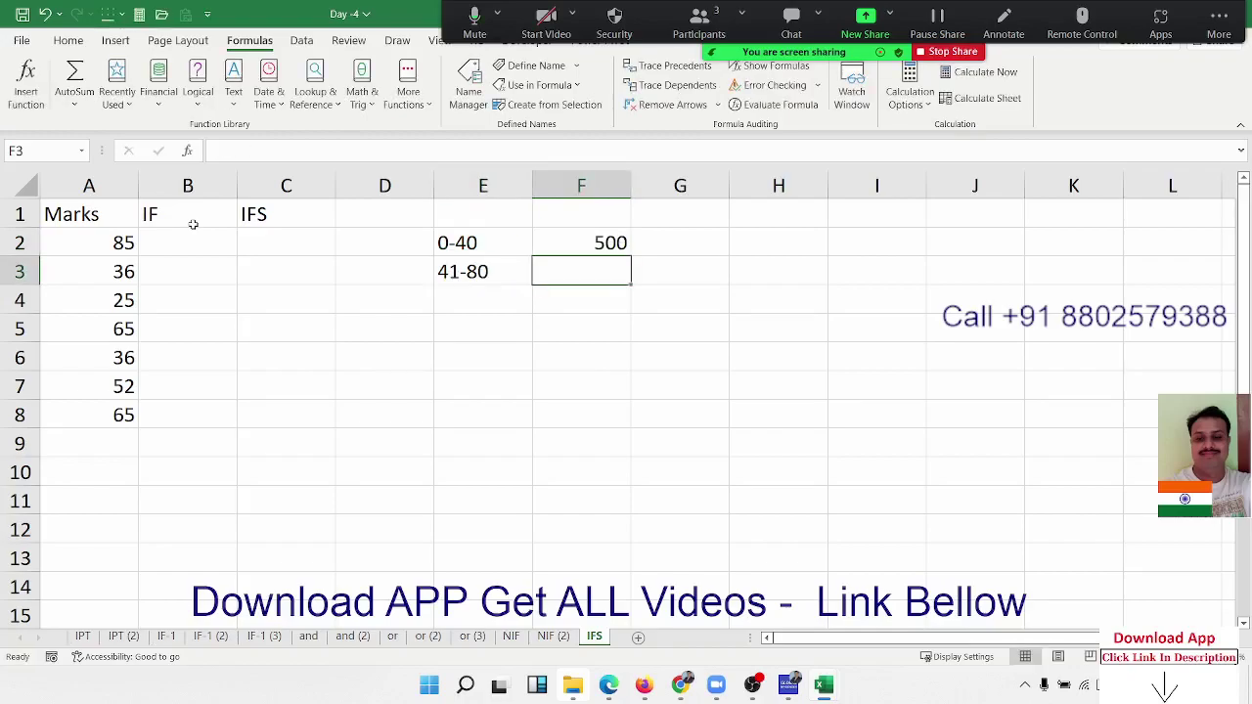
pyautogui.write('1000')
pyautogui.press('Return')
# Enter the remaining rows: 81-100 → 2000 and >100 → 5000
pyautogui.press('Left')
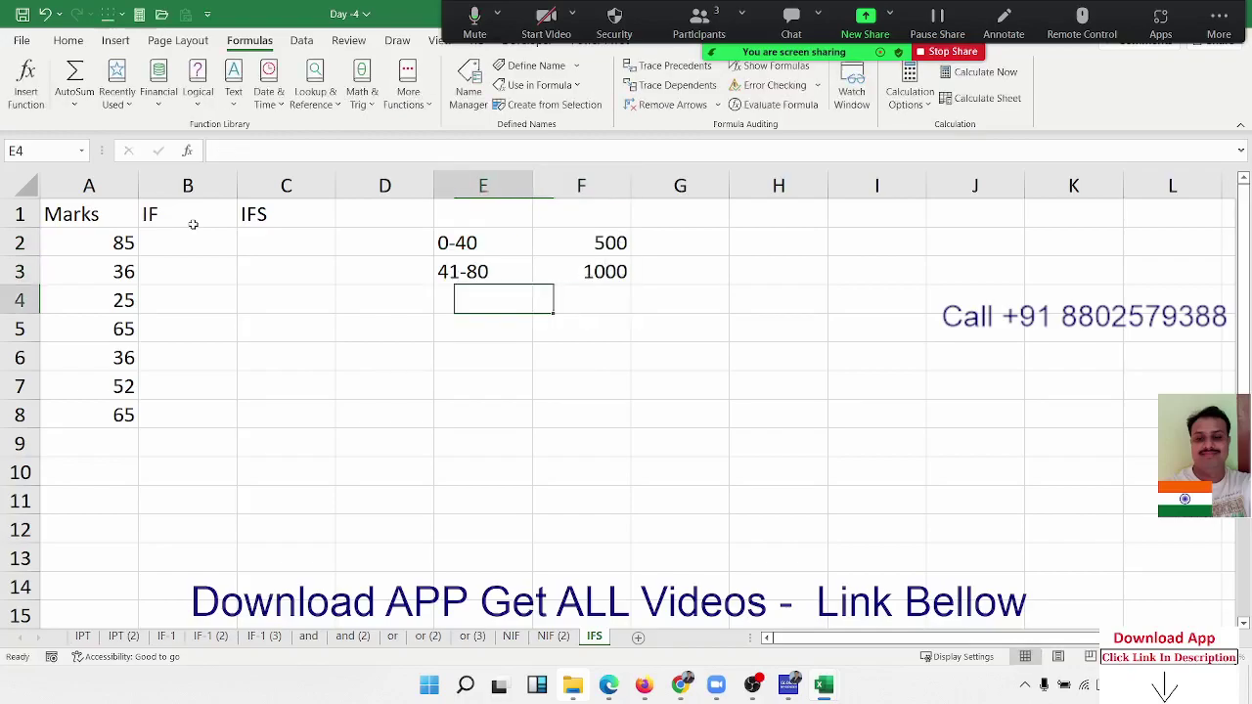
pyautogui.write('8')
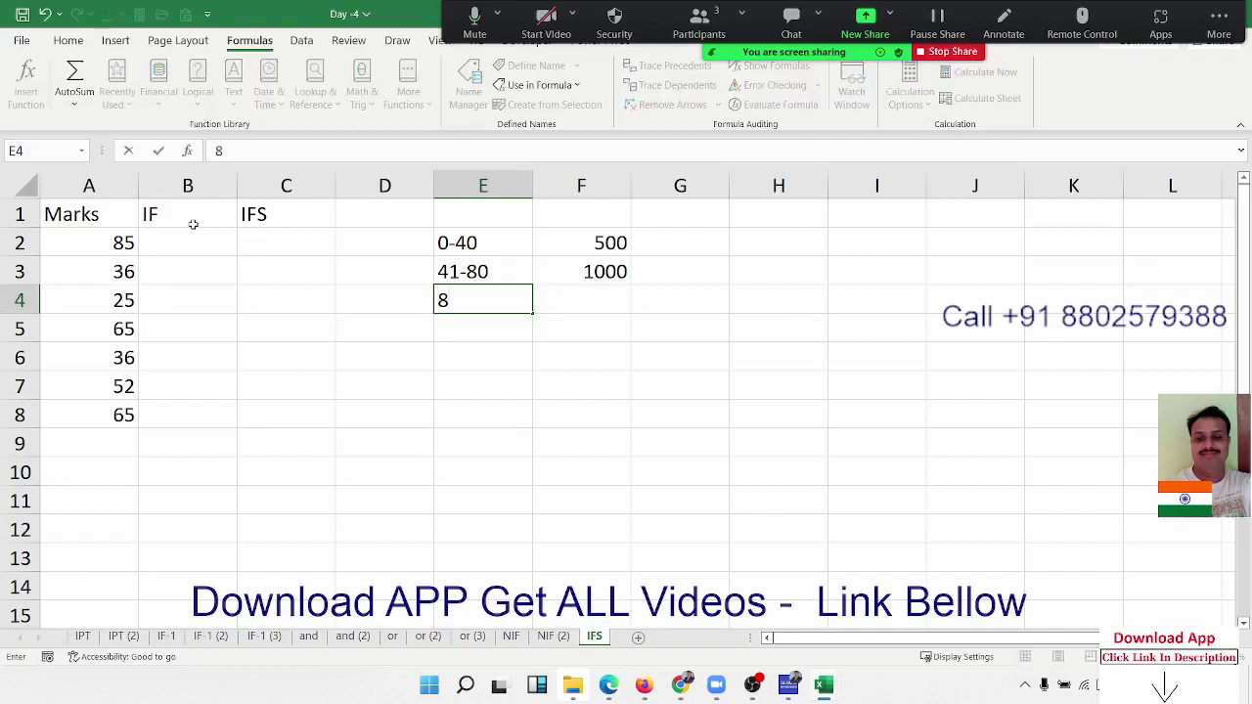
pyautogui.write('1-100')
pyautogui.press('Right')
pyautogui.write('2')
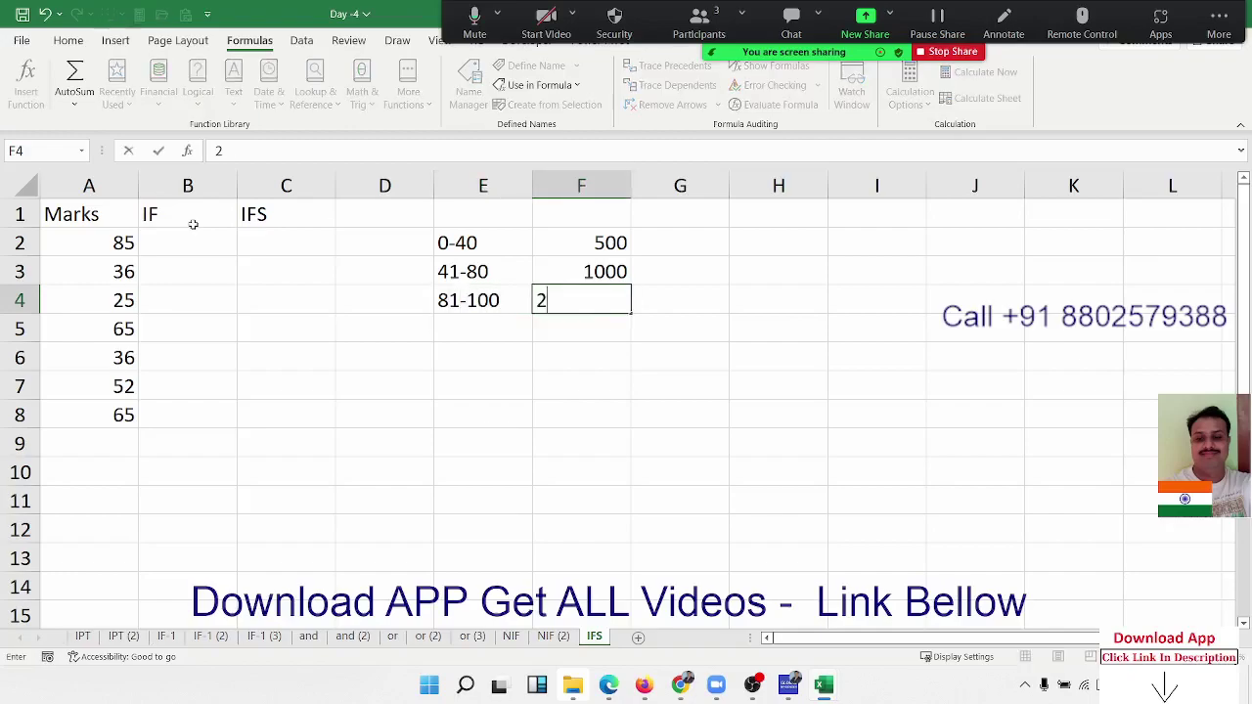
pyautogui.write('000')
pyautogui.press('Return')
pyautogui.press('Left')
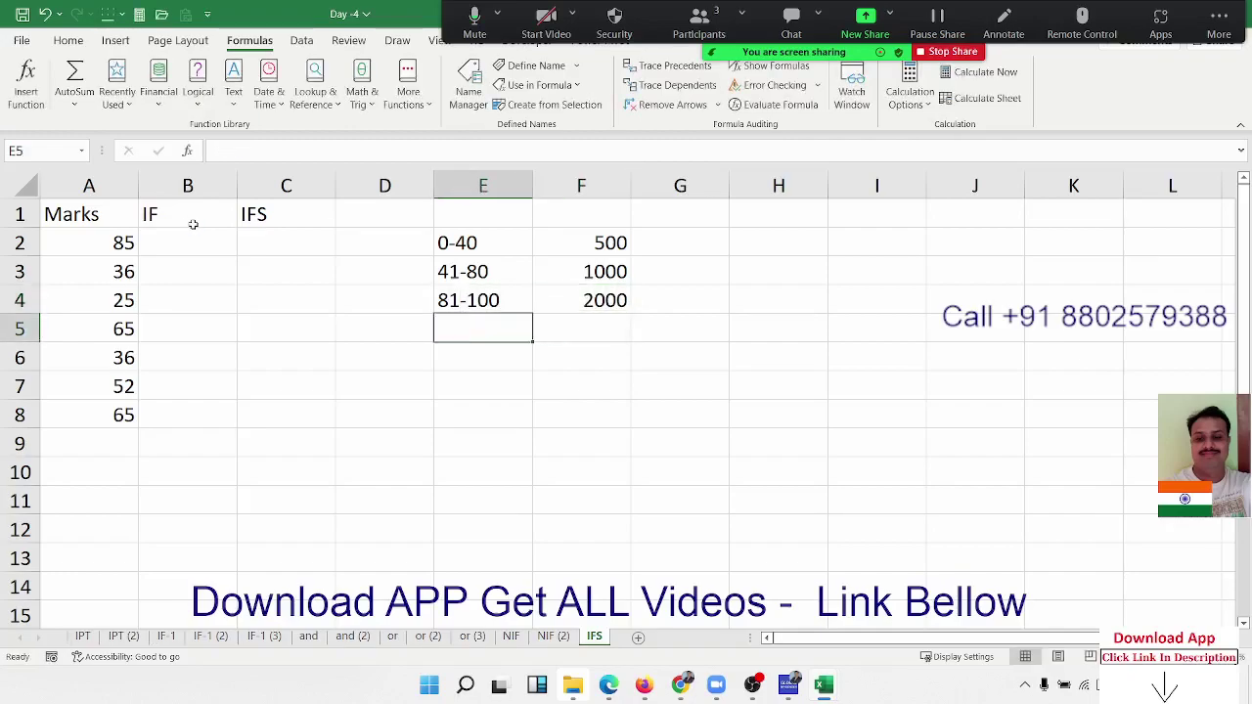
pyautogui.write('>100')
pyautogui.press('Return')
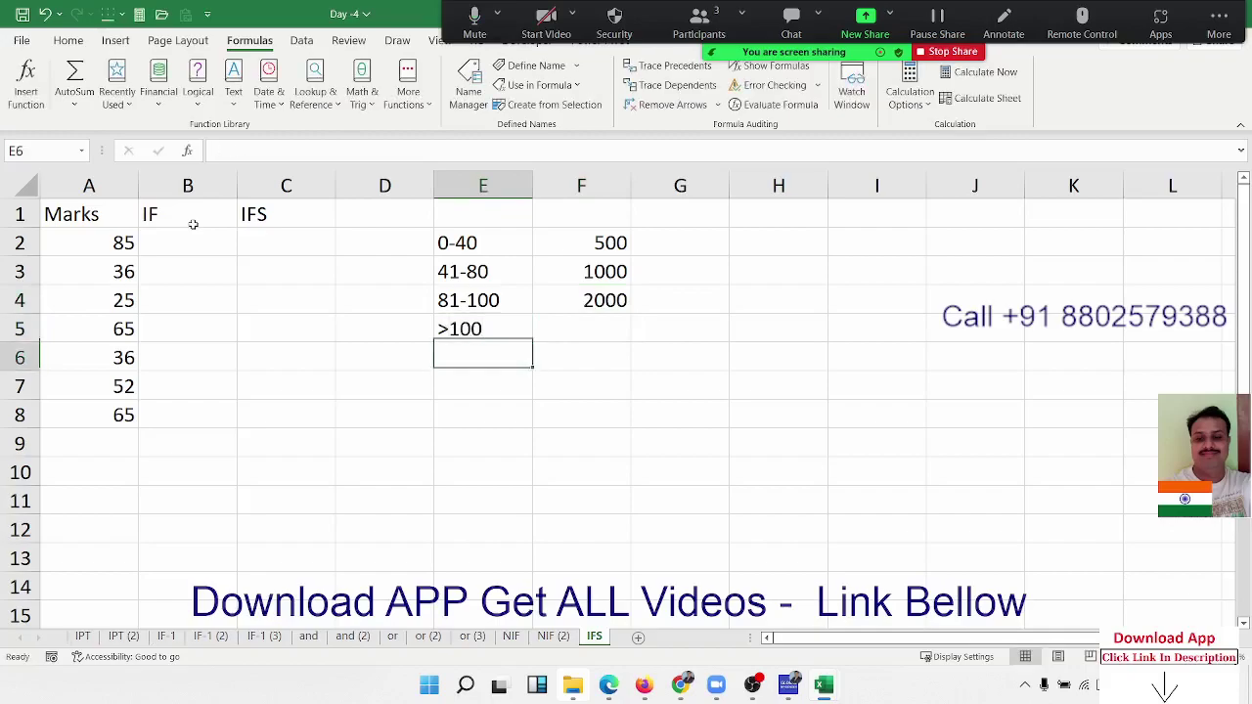
pyautogui.press('Up')
pyautogui.press('Right')
pyautogui.write('1')
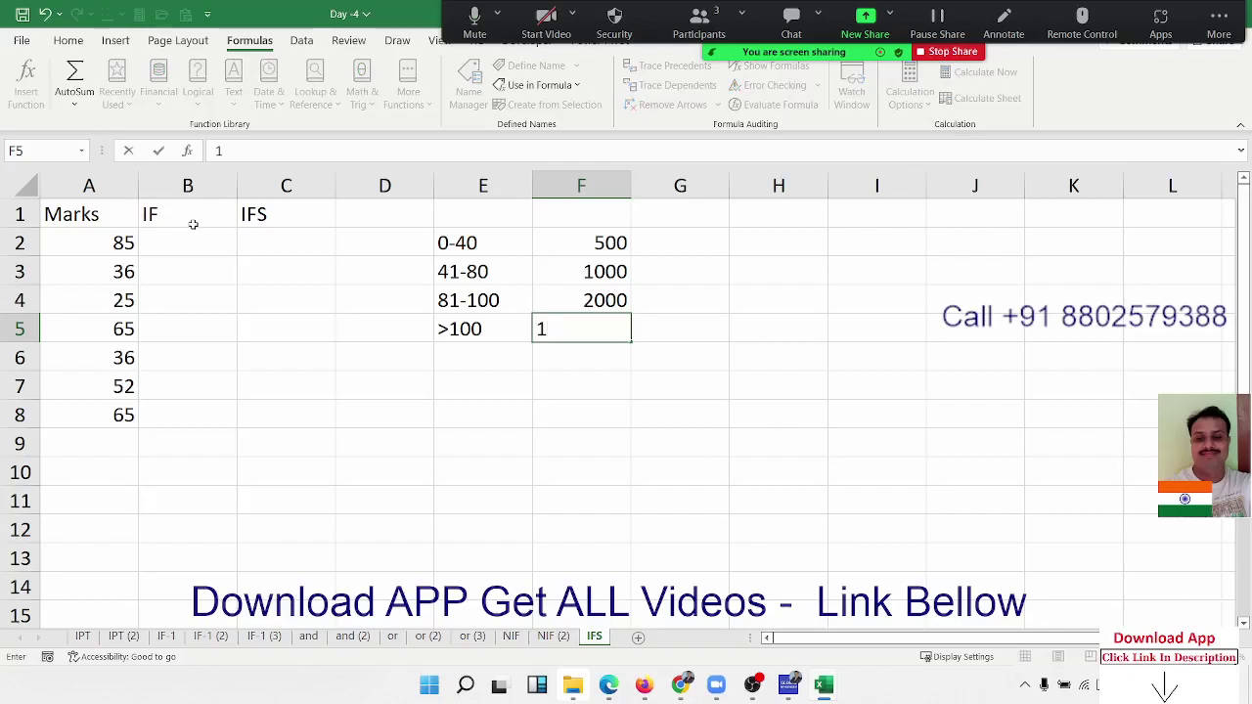
pyautogui.press('BackSpace')
pyautogui.write('5000')
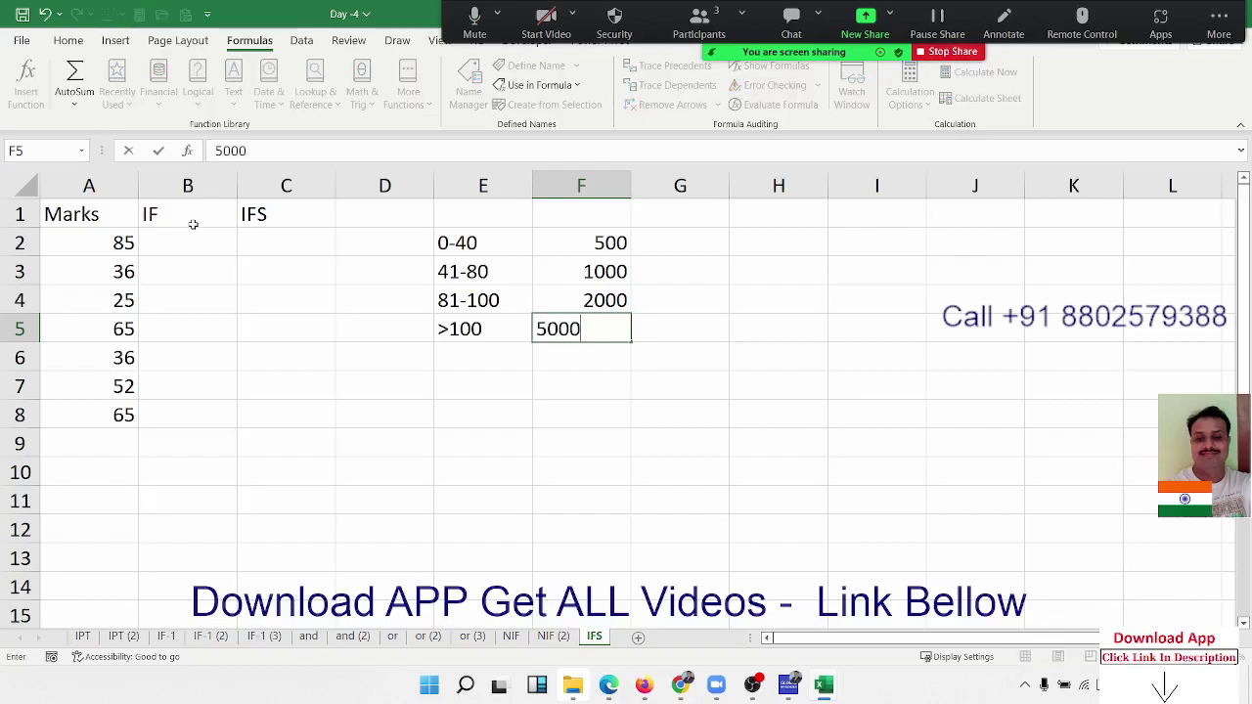
pyautogui.press('Return')
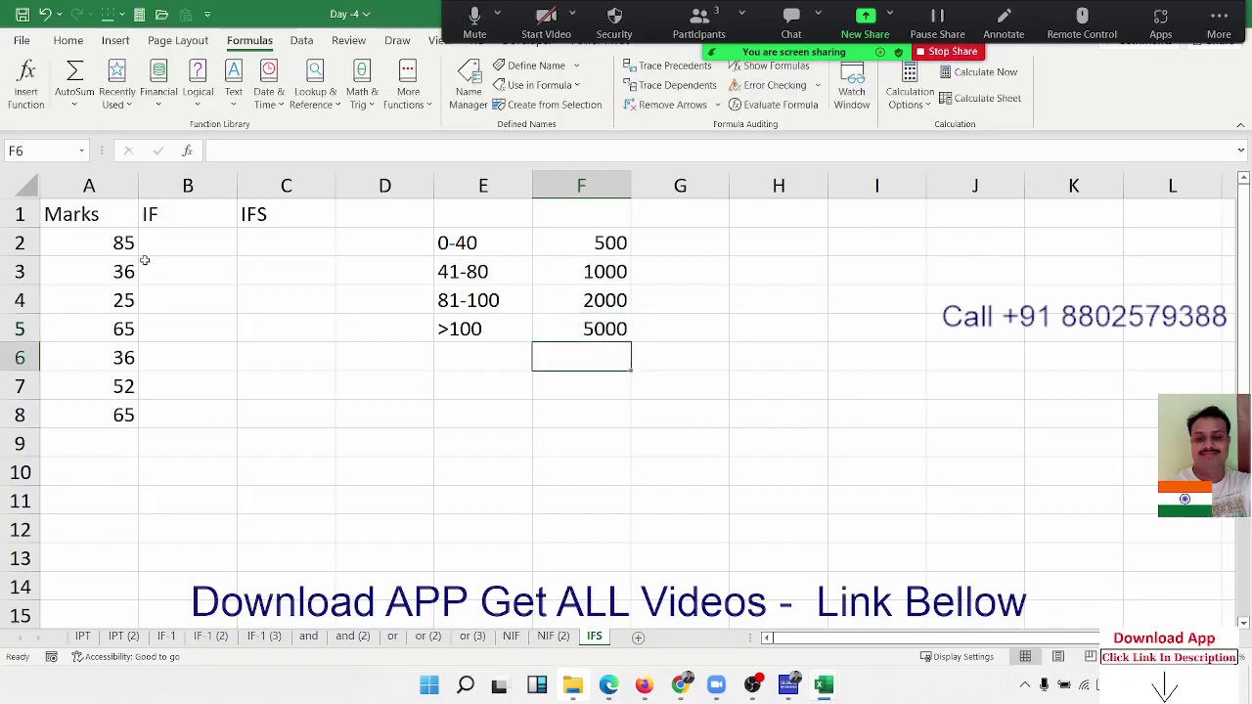
# Build a nested IF in B2 mapping A2 to 500 (≤40), 1000 (≤80), 2000 (≤100) or 5000 (>100)
pyautogui.click(157, 242)
pyautogui.write('=')
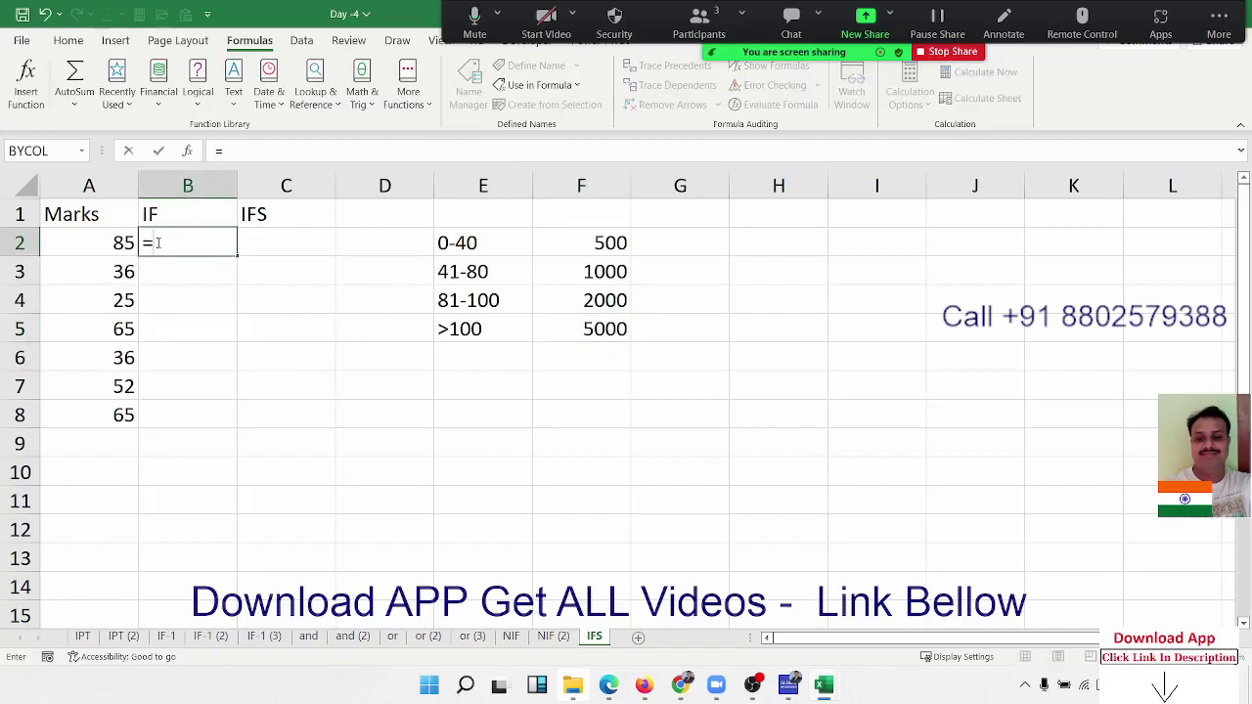
pyautogui.write('if')
pyautogui.press('Tab')
pyautogui.press('Left')
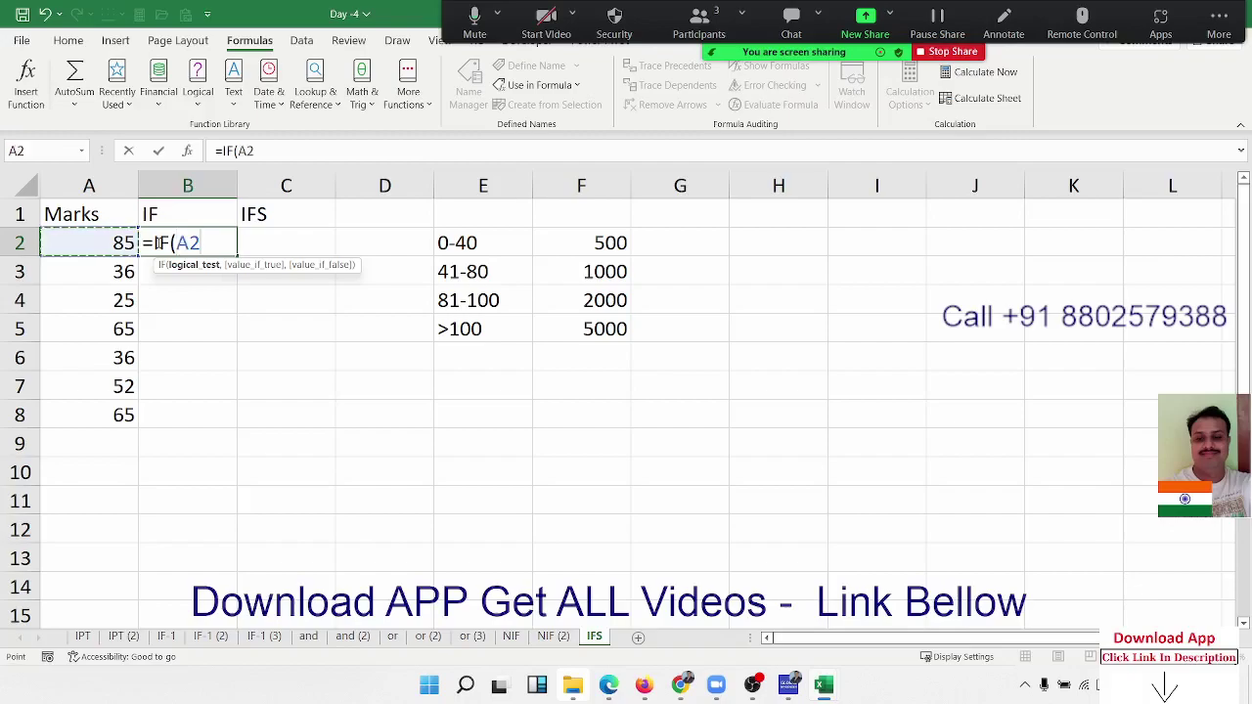
pyautogui.write('<')
pyautogui.write('=40')
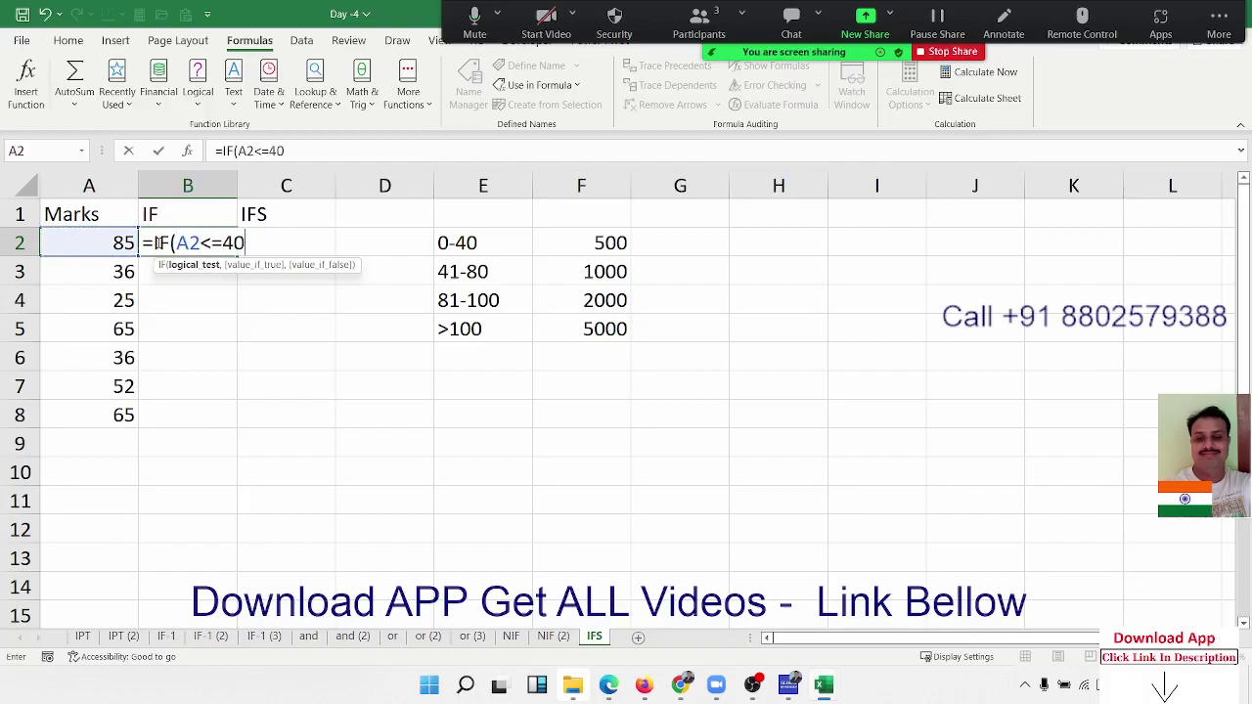
pyautogui.write(',500,')
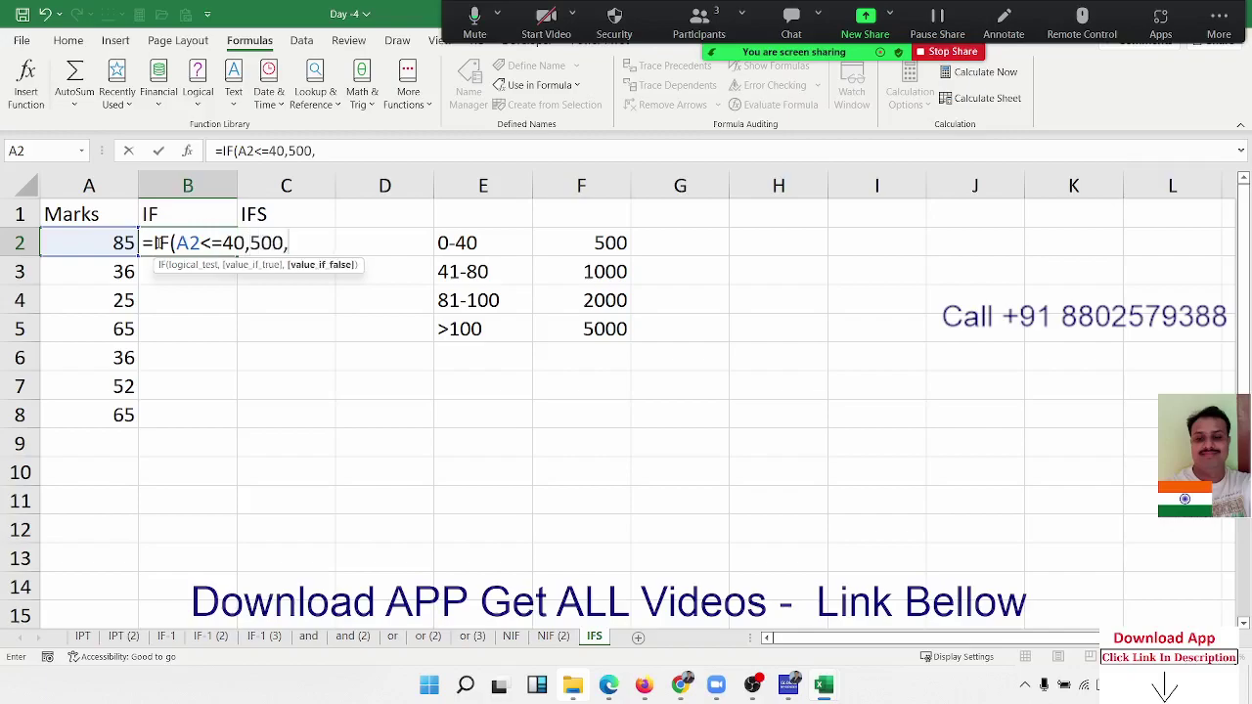
pyautogui.write('if(')
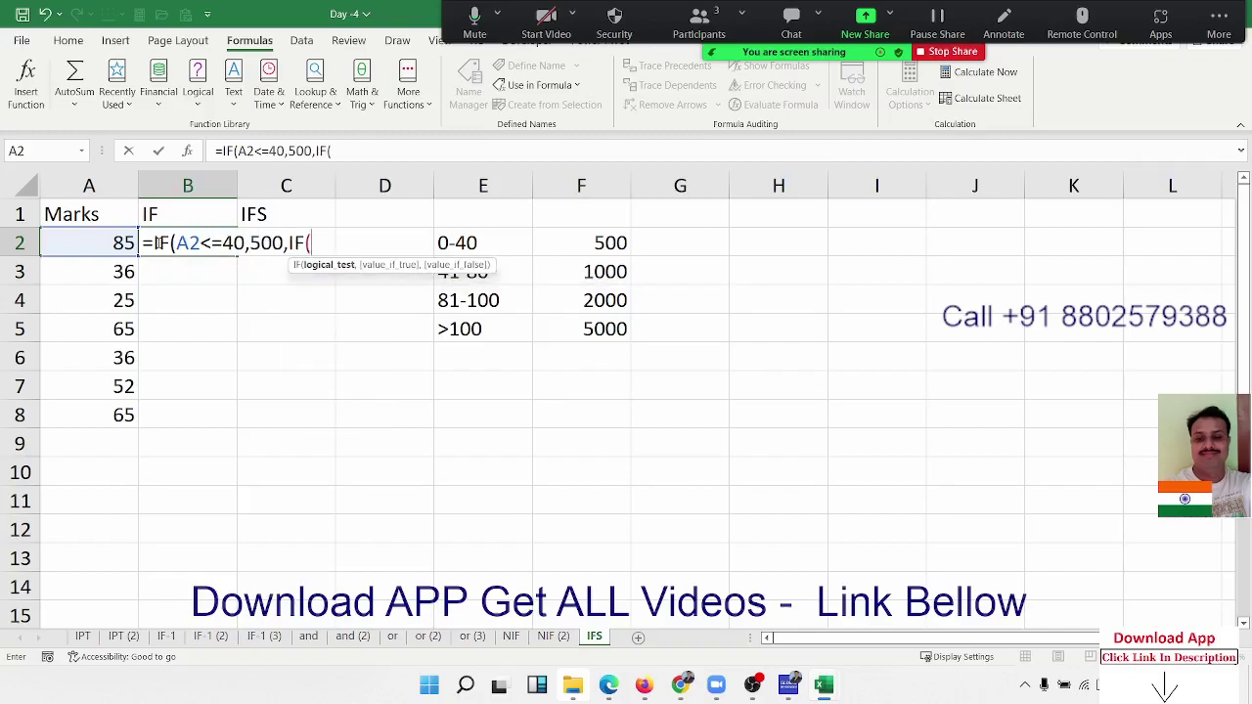
pyautogui.click(119, 246)
pyautogui.write('<')
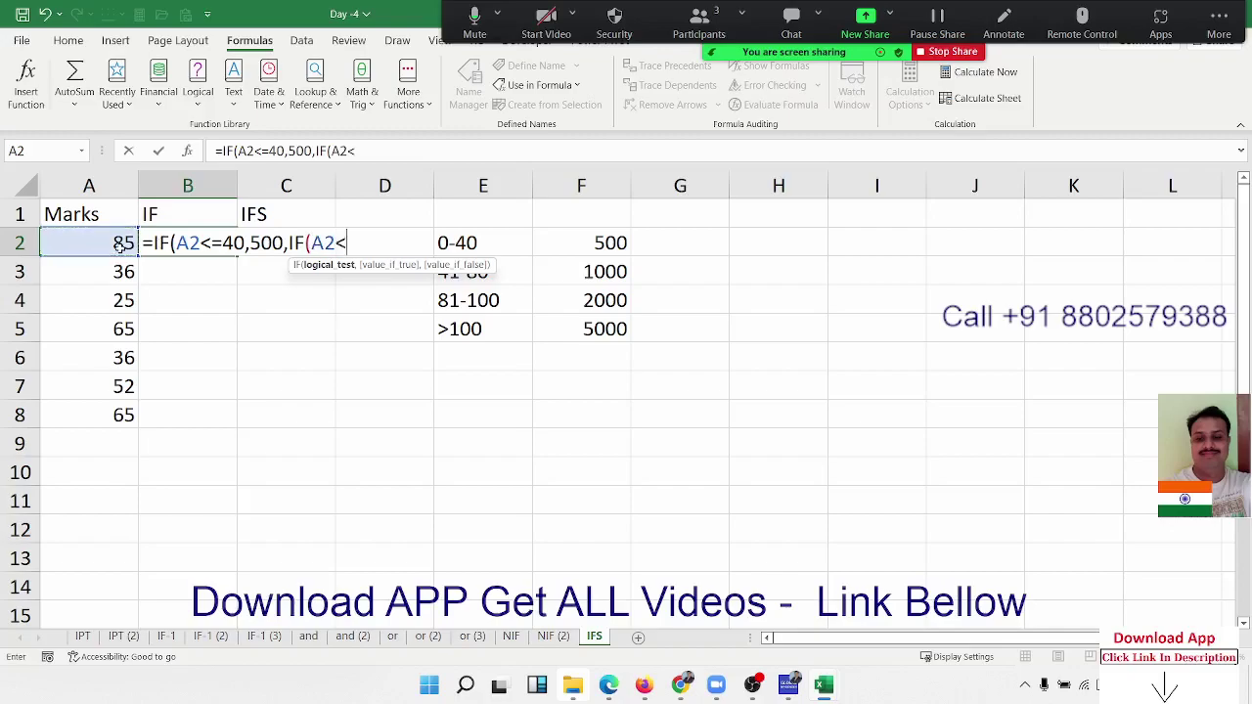
pyautogui.write('=')
pyautogui.write('80,')
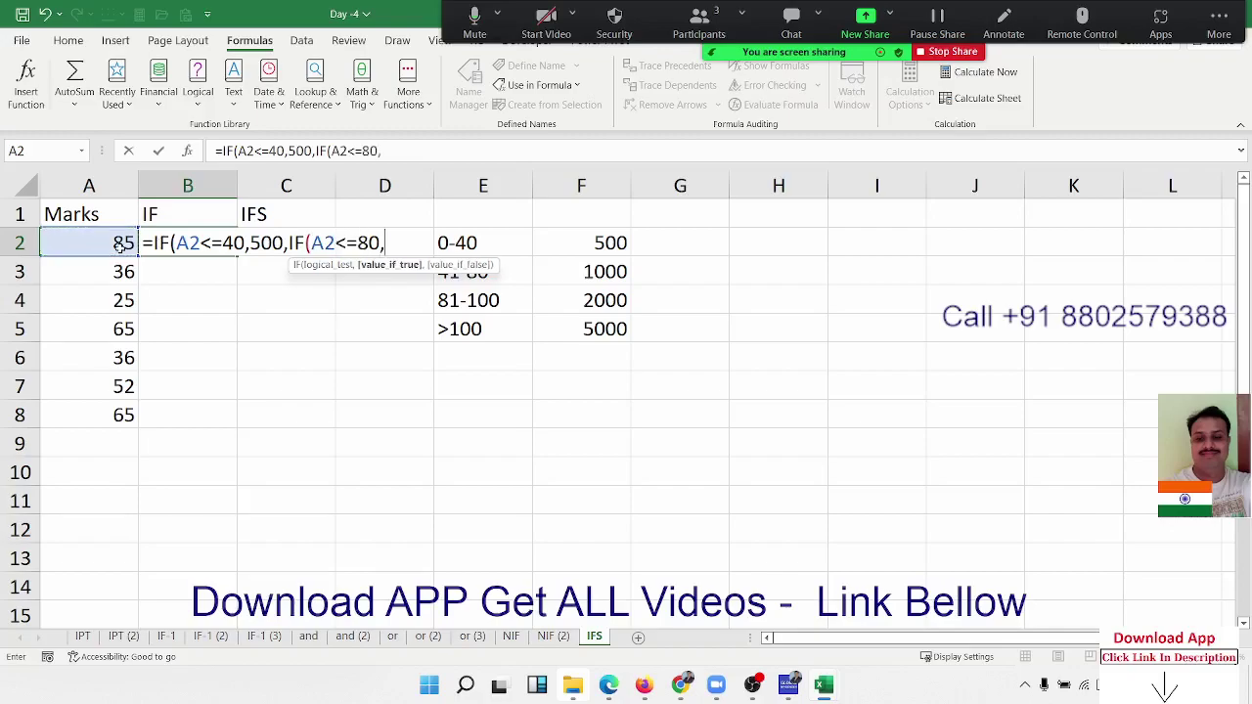
pyautogui.write('100')
pyautogui.write('0,IF')
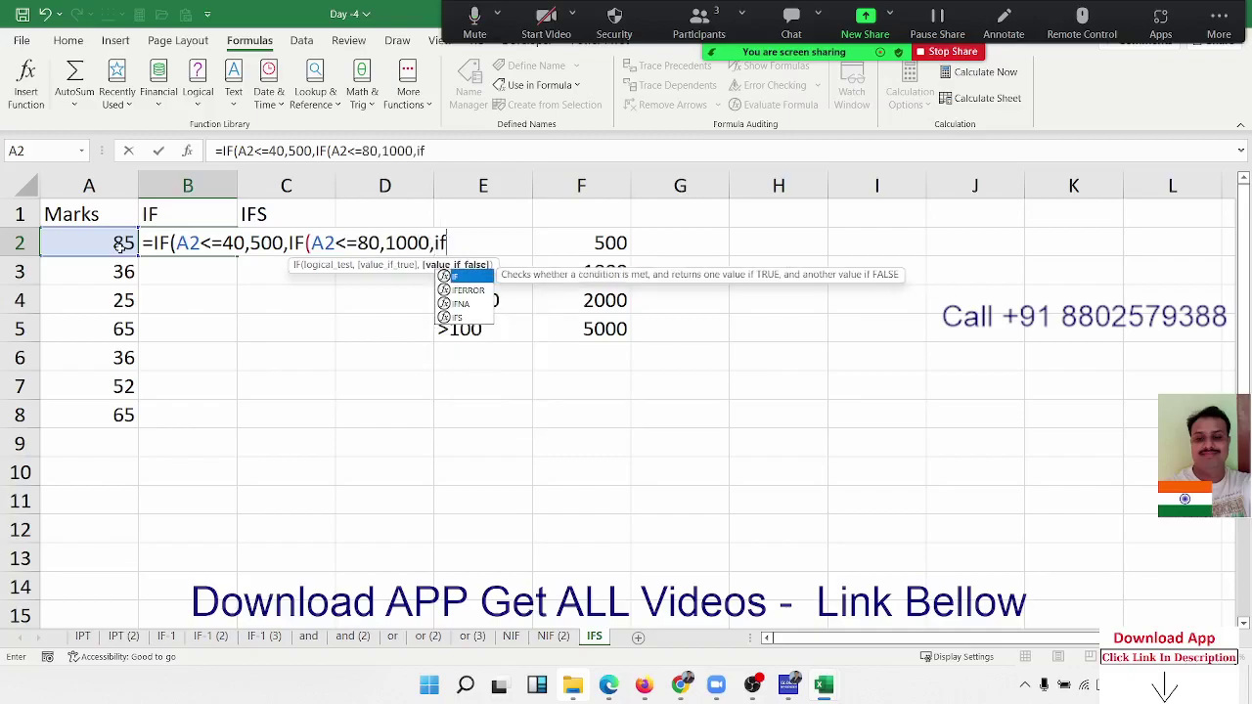
pyautogui.write('(')
pyautogui.click(120, 245)
pyautogui.write('<')
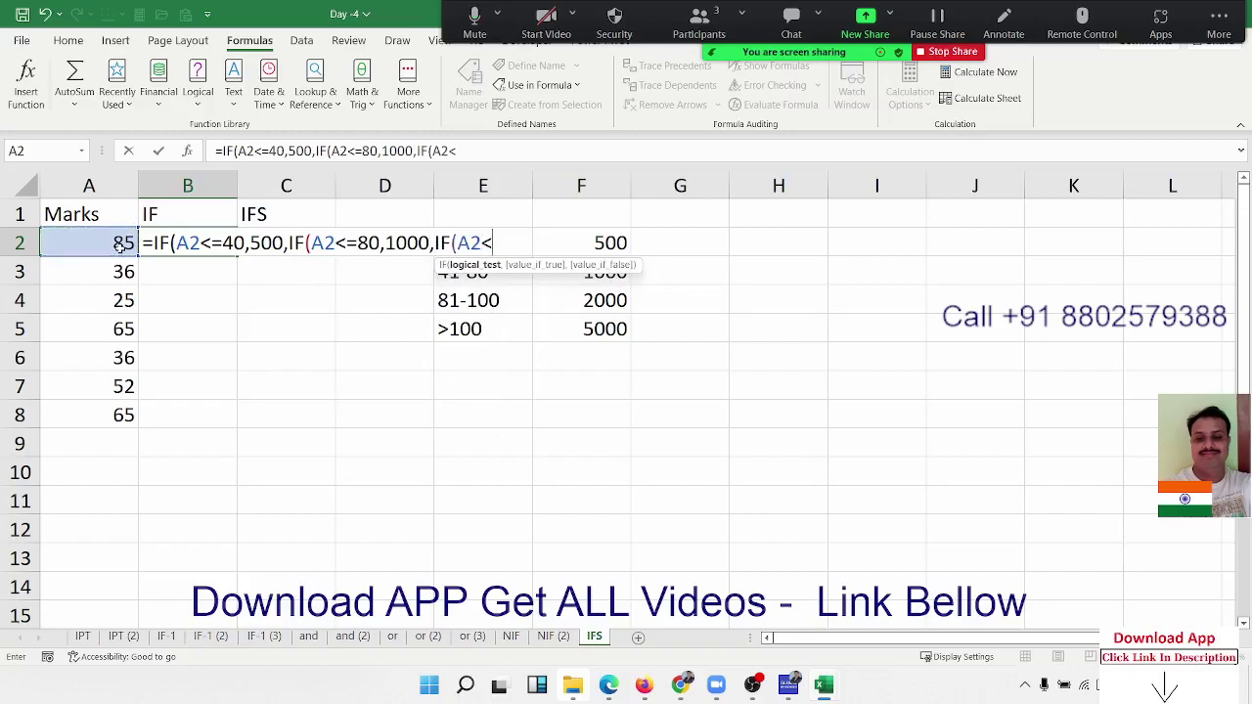
pyautogui.write('=')
pyautogui.write('100')
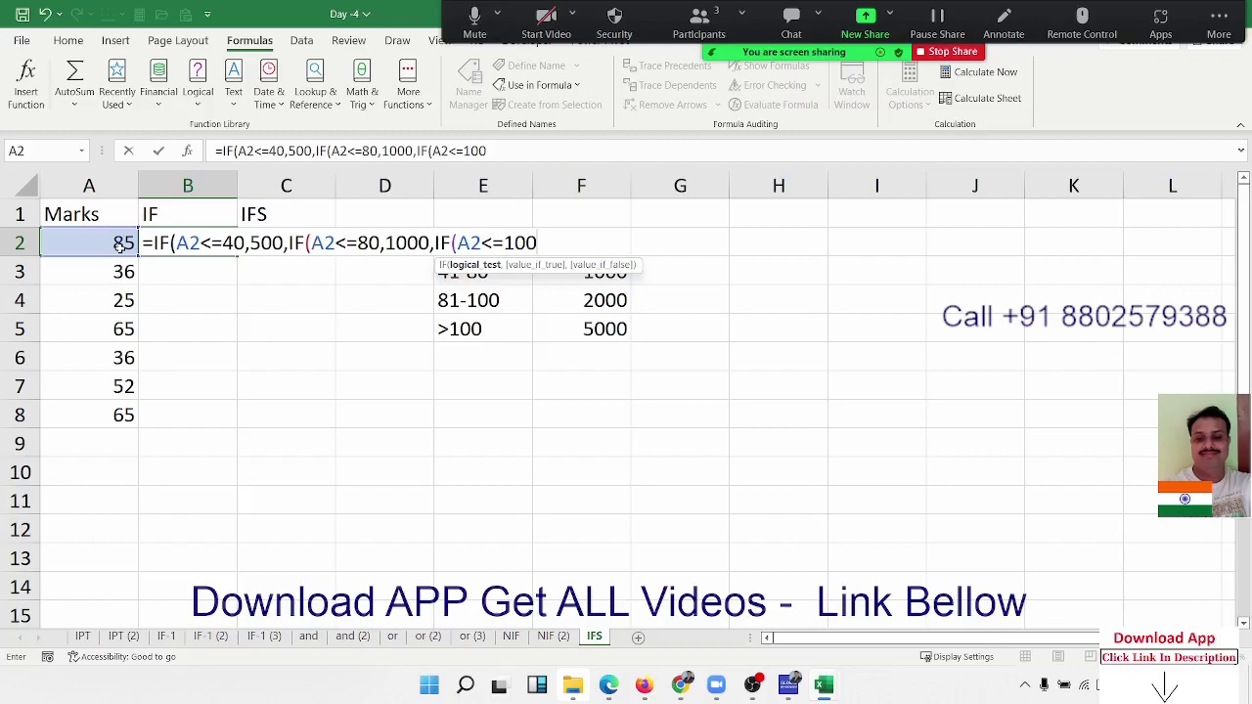
pyautogui.write(',')
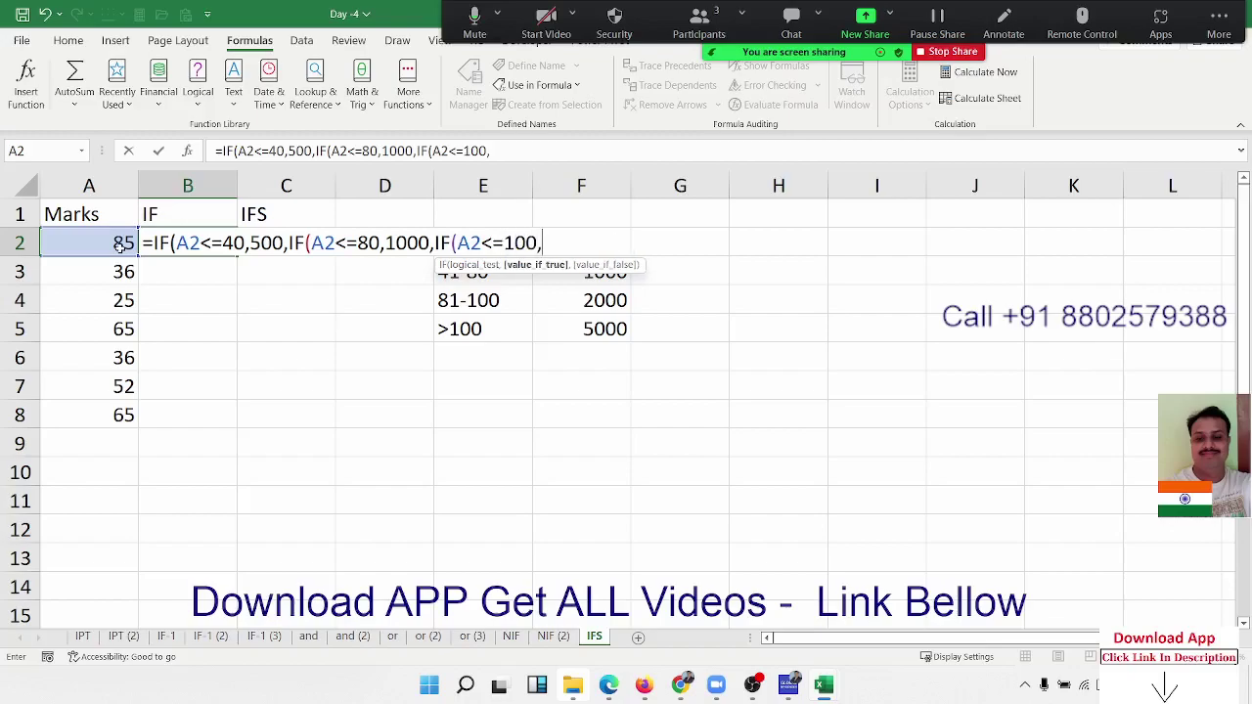
pyautogui.write('2000,')
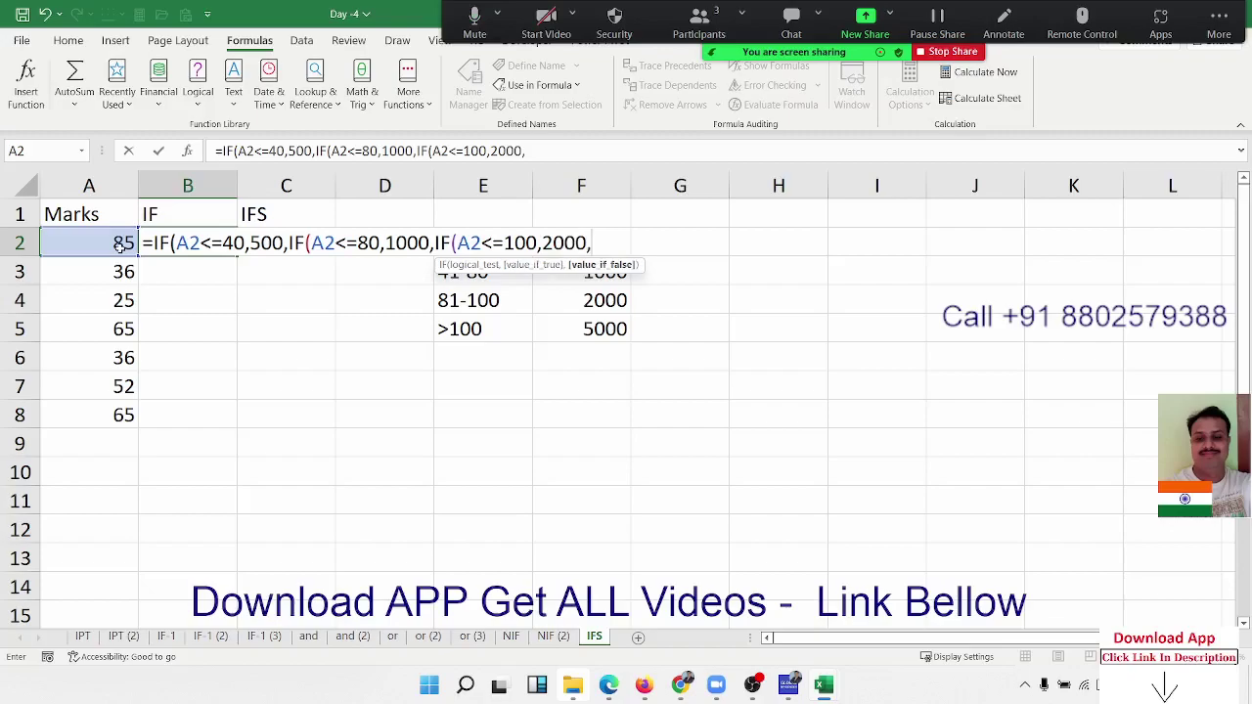
pyautogui.write('if(')
pyautogui.click(122, 247)
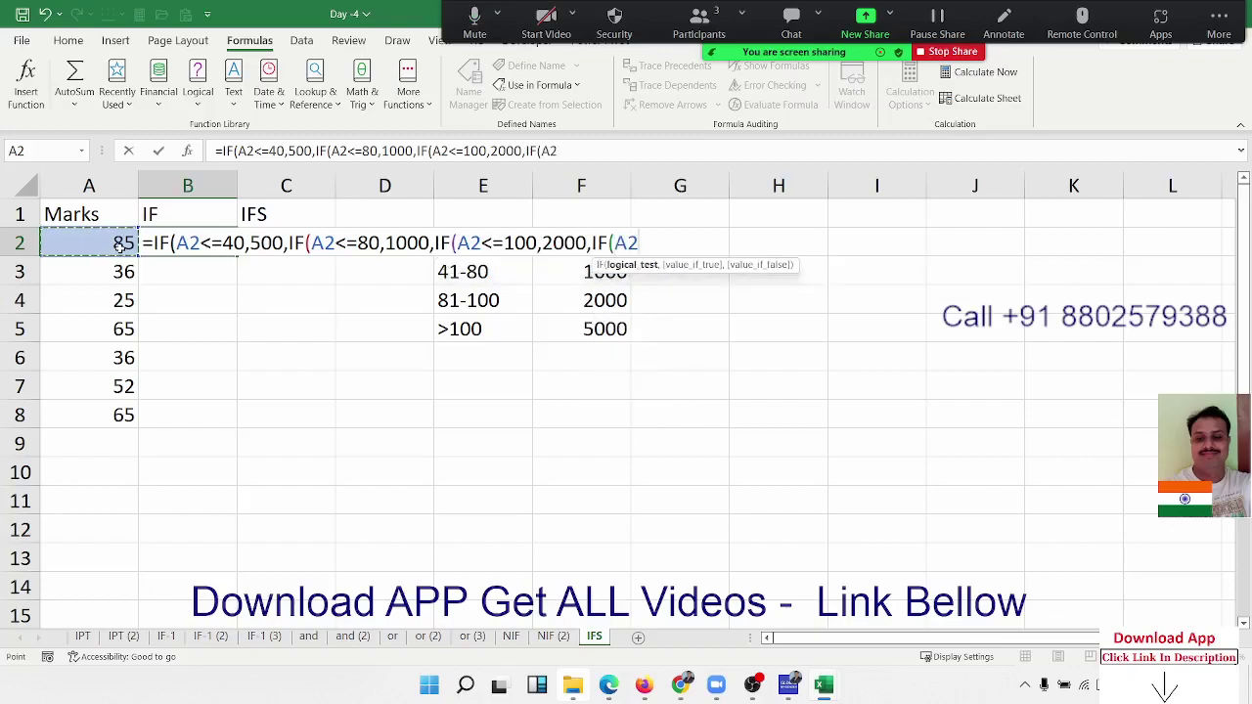
pyautogui.write('>1')
pyautogui.write('00,500')
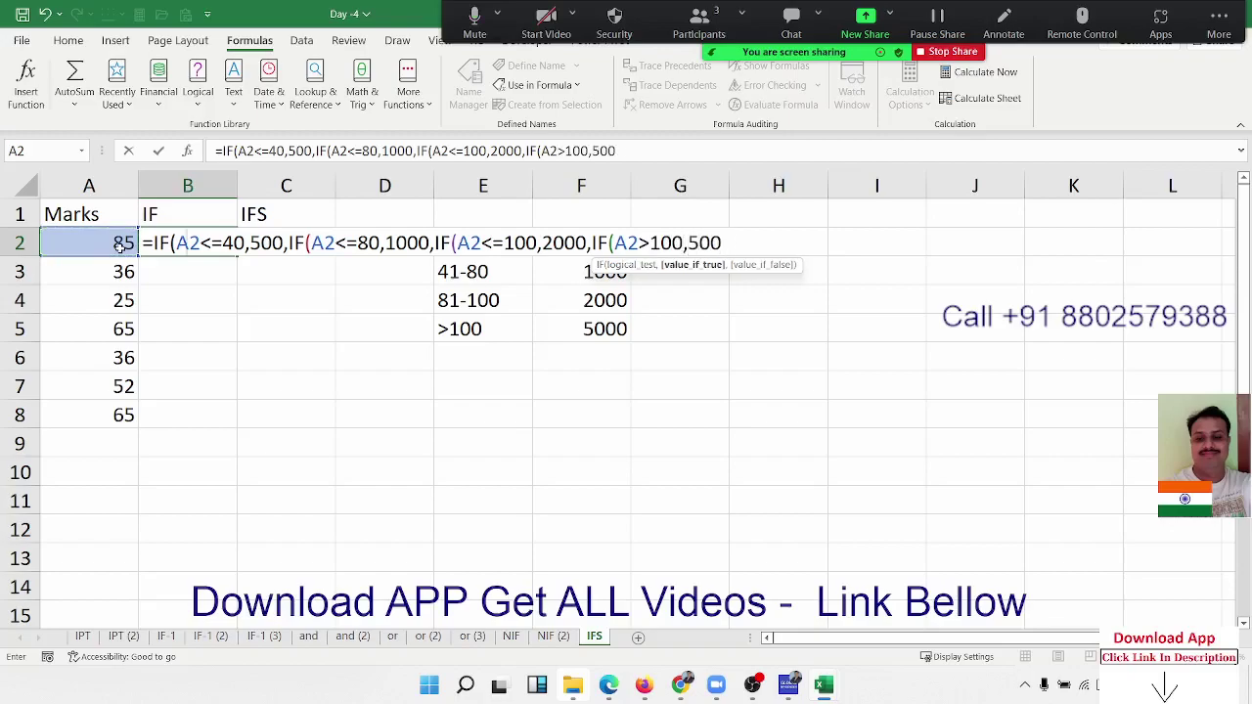
pyautogui.write('0')
# Accept the closing-parentheses fix and fill the IF formula down to B8
pyautogui.press('Return')
pyautogui.press('Return')
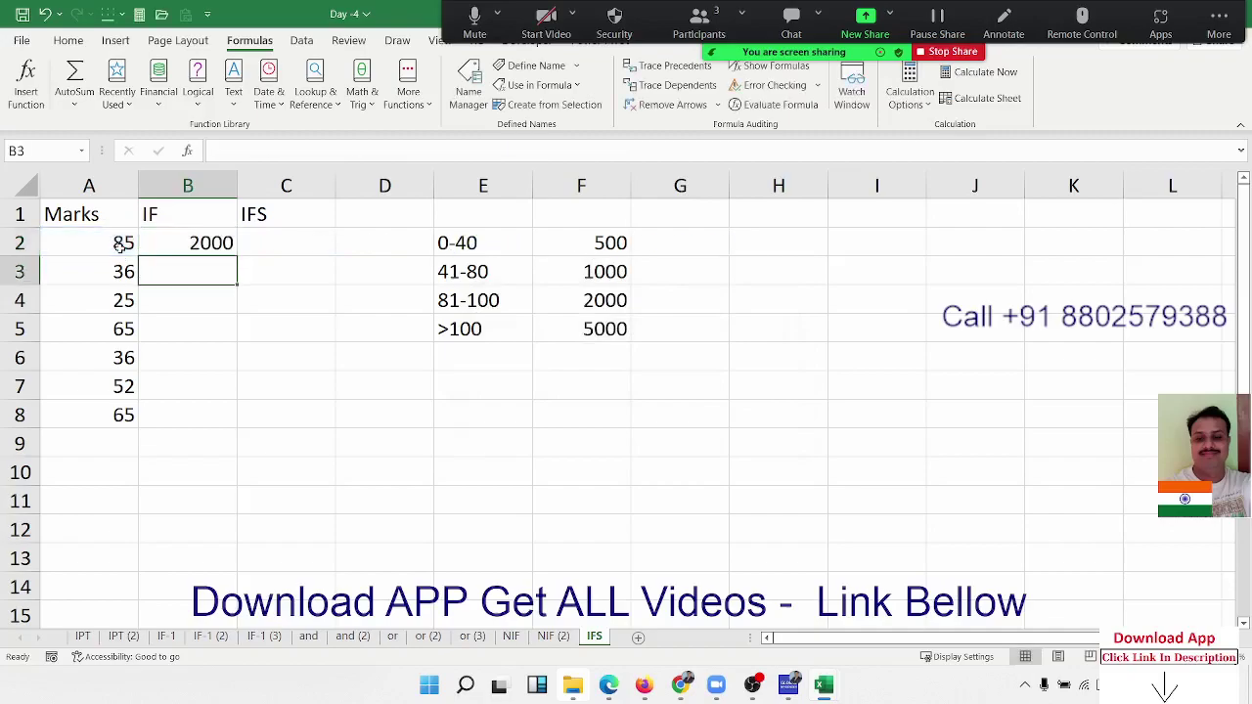
pyautogui.press('Up')
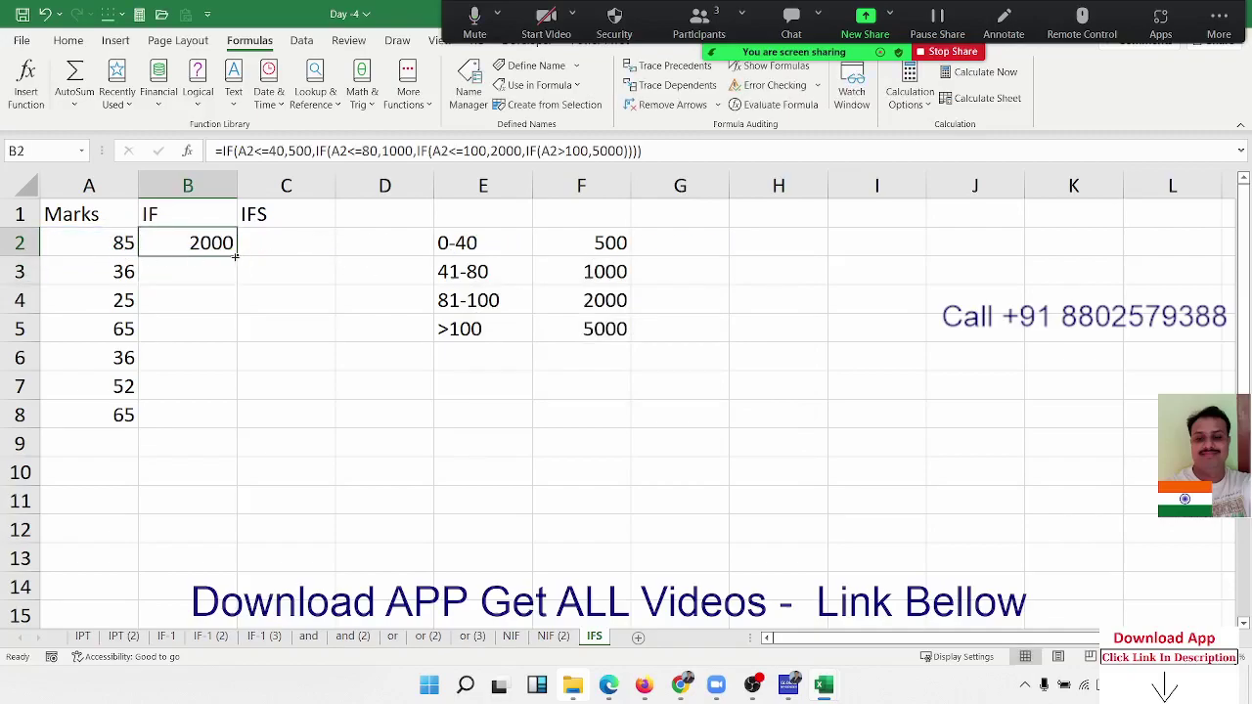
pyautogui.doubleClick(236, 257)
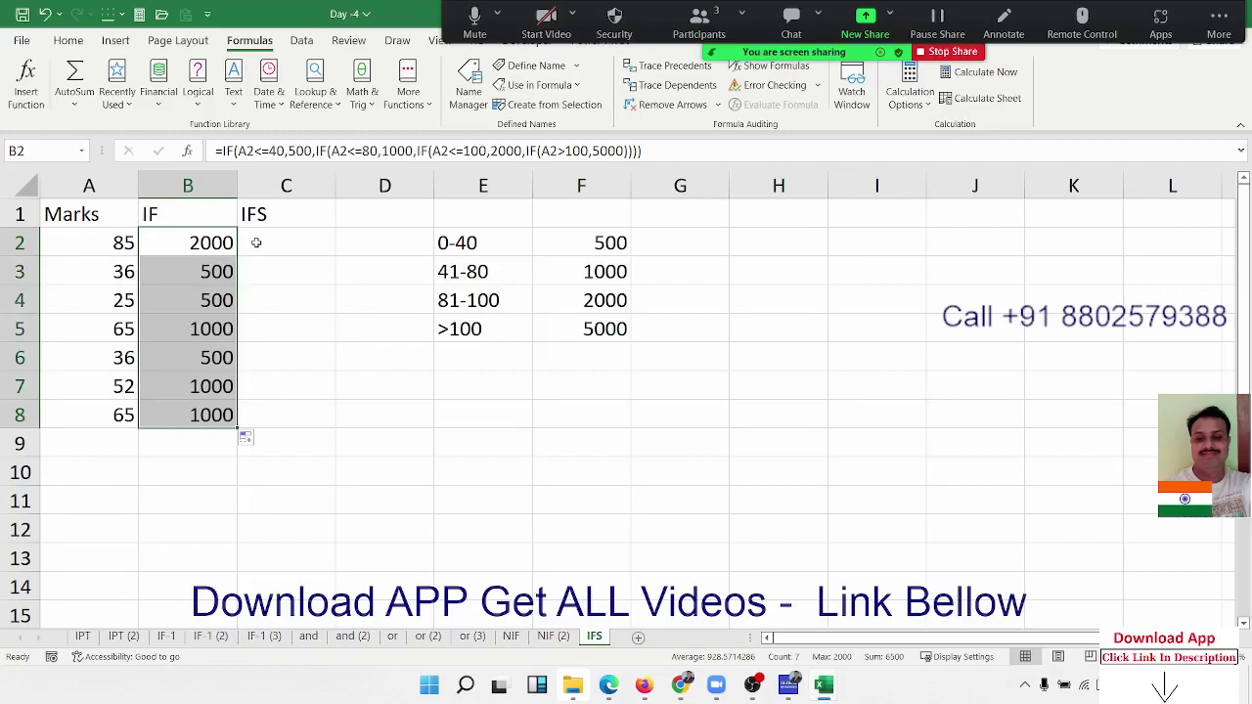
pyautogui.click(258, 243)
# Enter =IFS(A2<=40,500,A2<=80,1000,A2<=100,2000,A2>100,5000) in C2
pyautogui.write('=if')
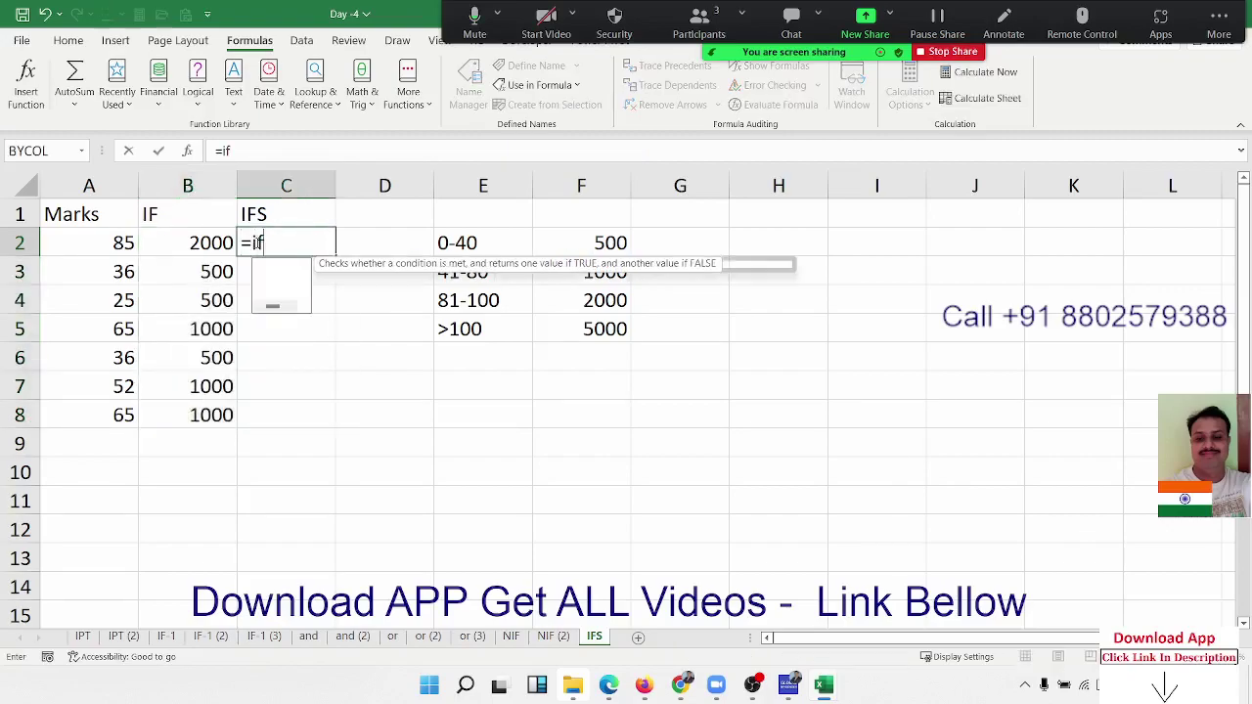
pyautogui.write('s')
pyautogui.press('Tab')
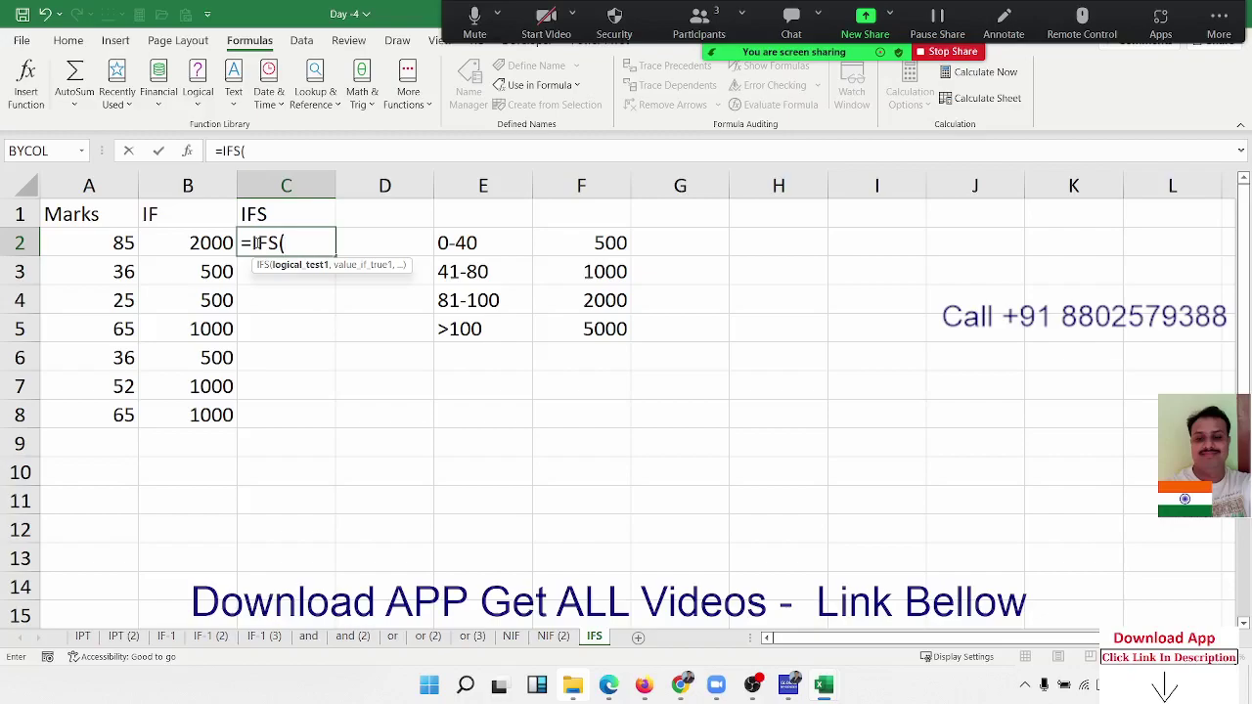
pyautogui.click(120, 243)
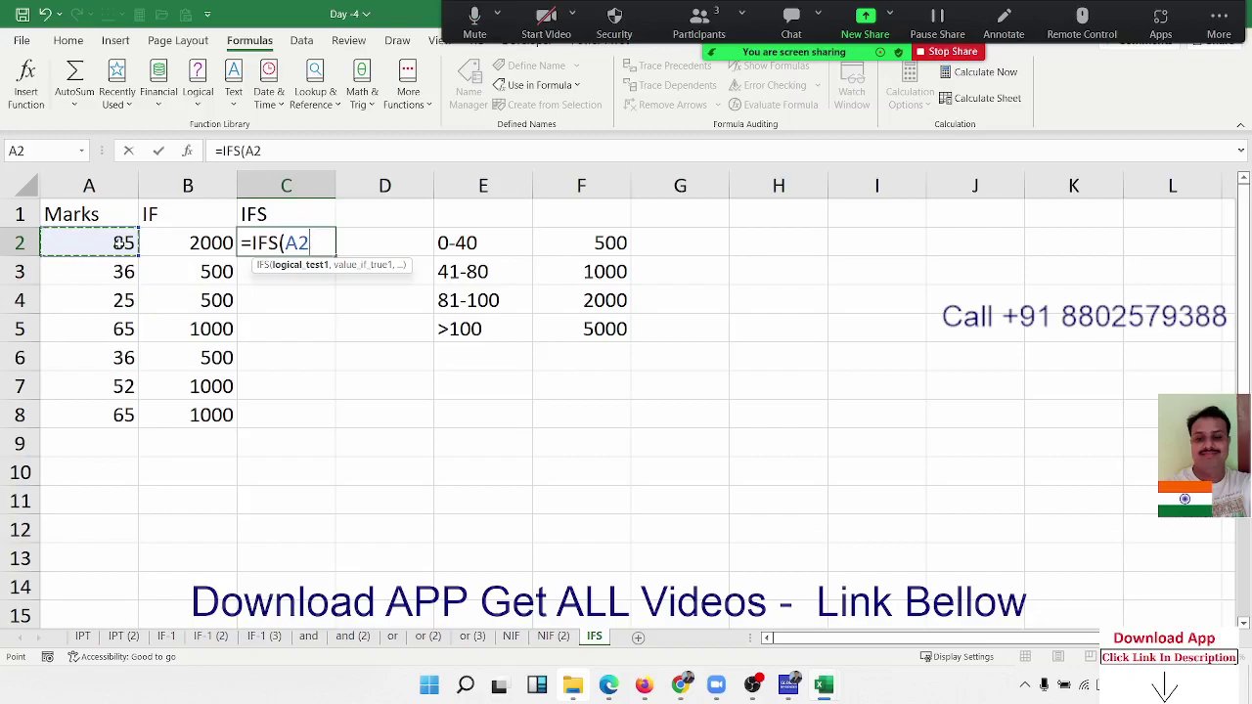
pyautogui.write('<=4')
pyautogui.write('0,50')
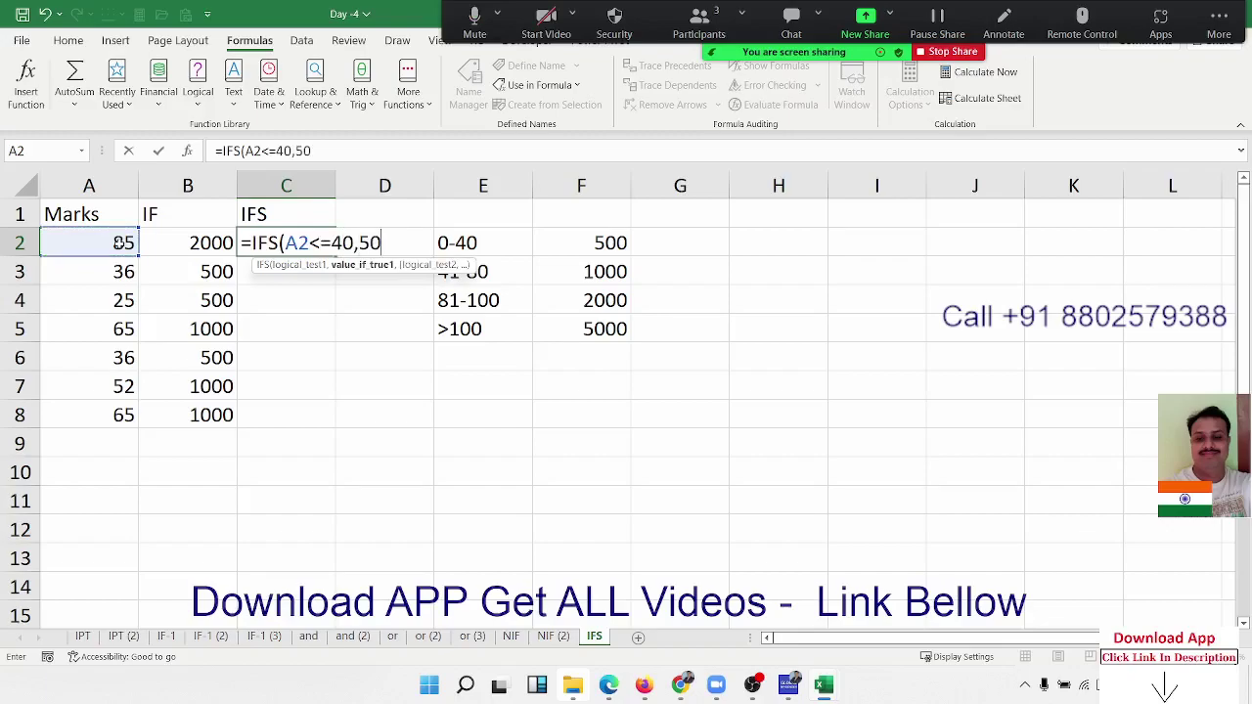
pyautogui.write('0,')
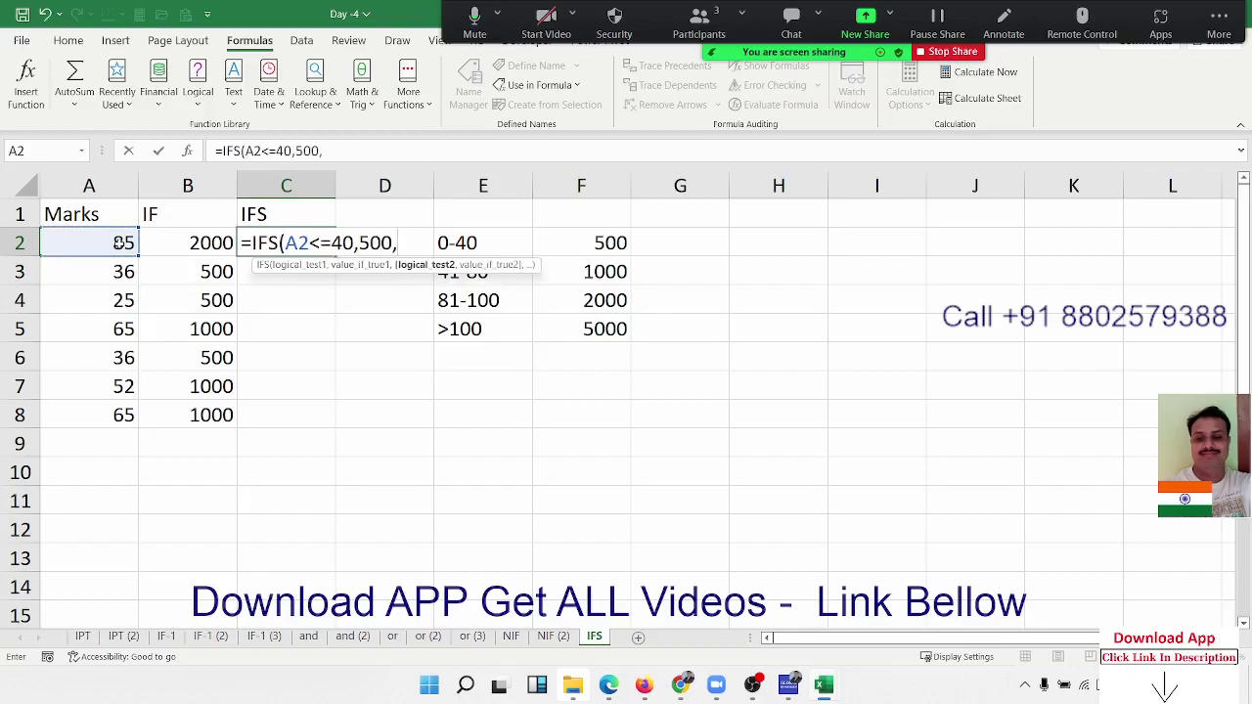
pyautogui.click(119, 243)
pyautogui.write('<=')
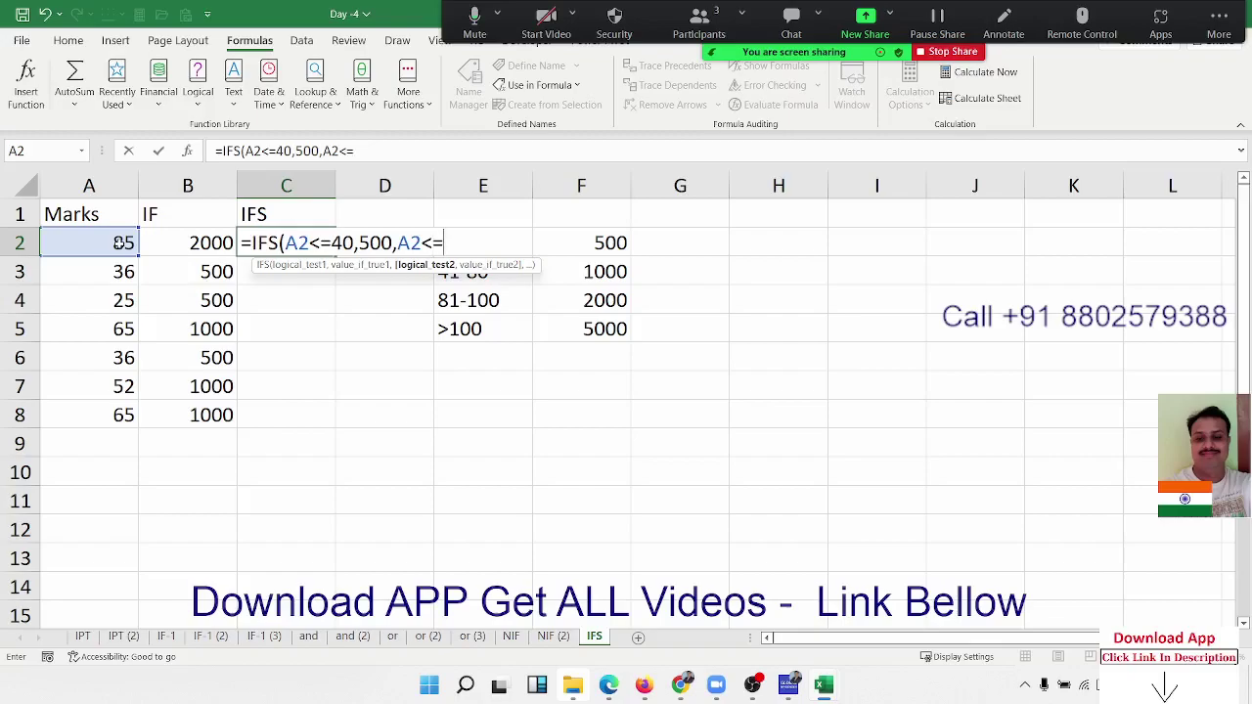
pyautogui.press('BackSpace')
pyautogui.press('BackSpace')
pyautogui.write('<=')
pyautogui.write('80,')
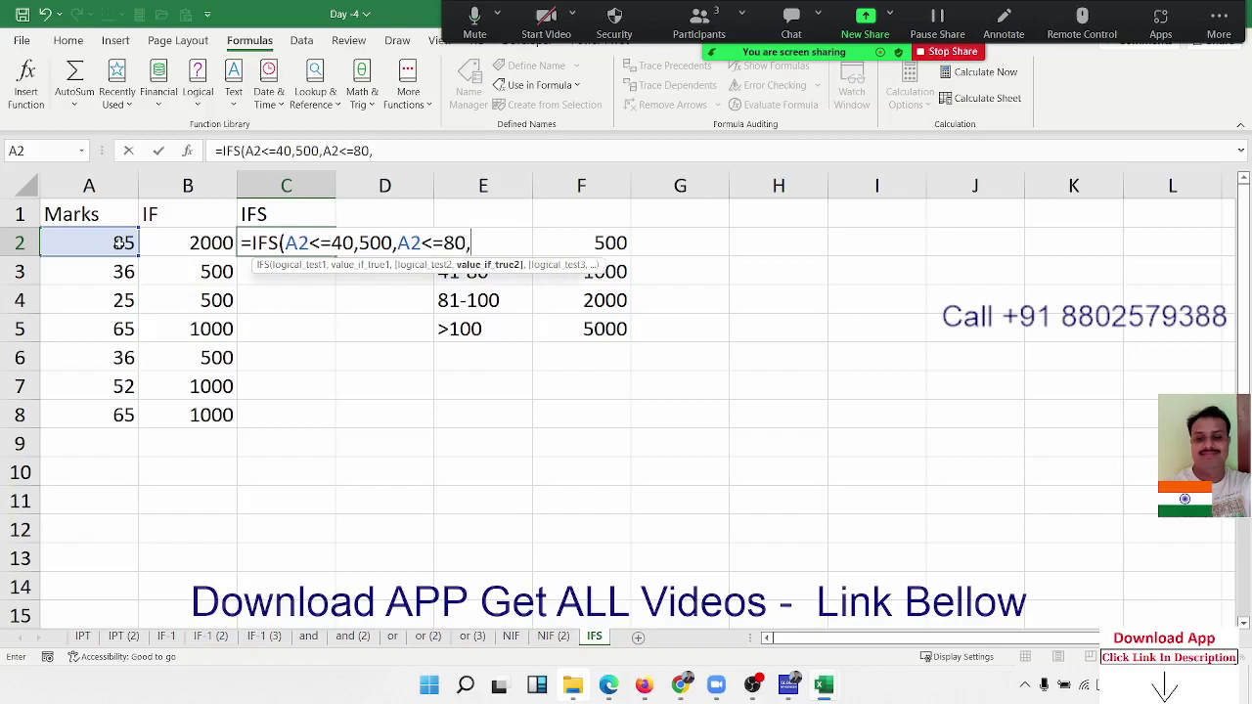
pyautogui.write('1000')
pyautogui.write(',')
pyautogui.click(118, 244)
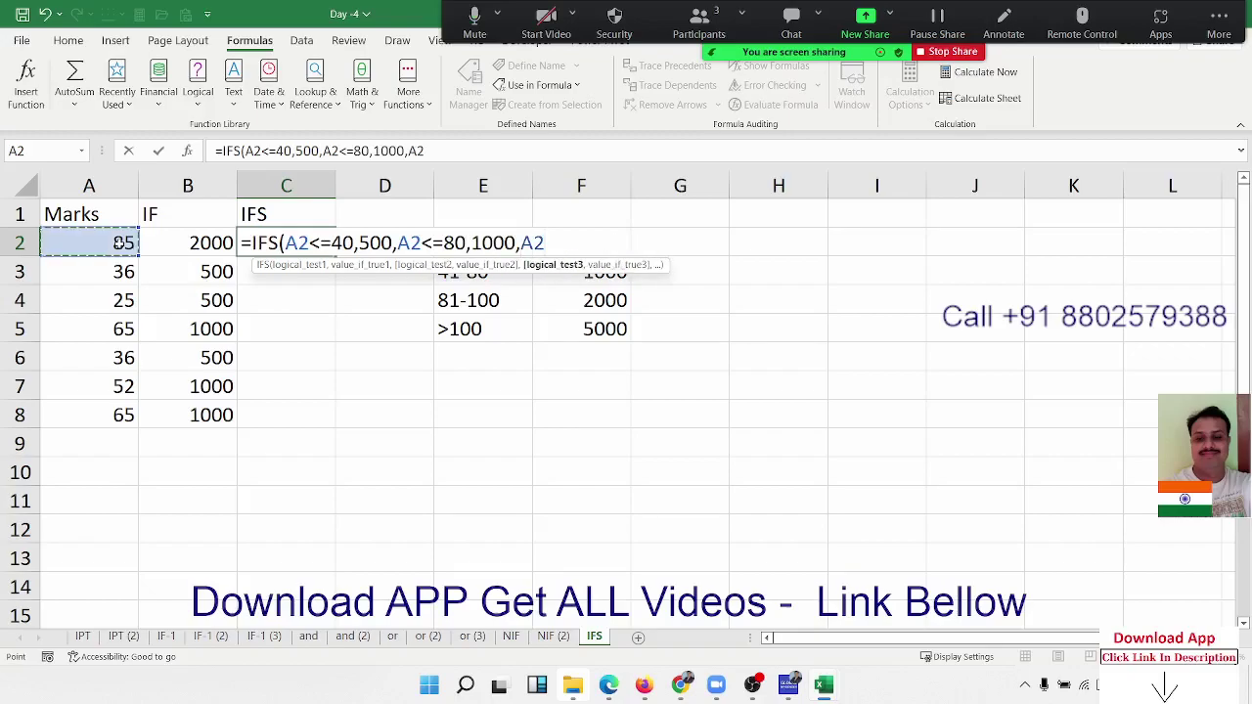
pyautogui.write('<=')
pyautogui.write('100')
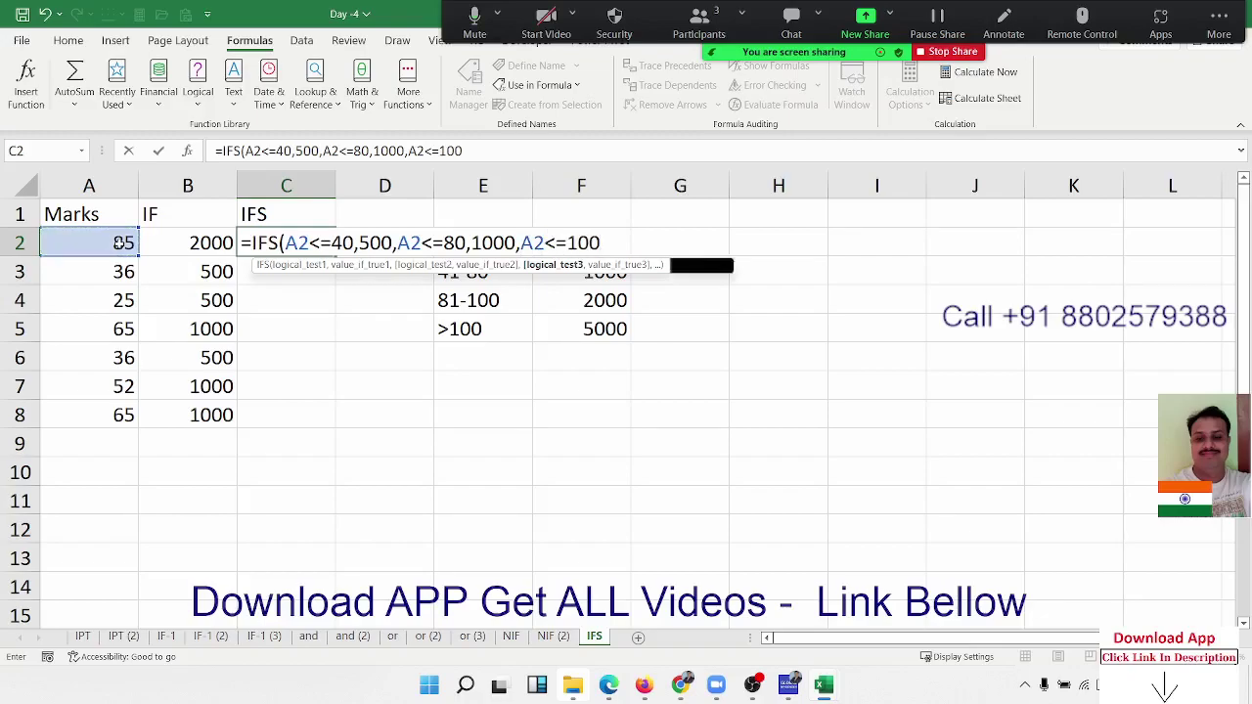
pyautogui.write(',2')
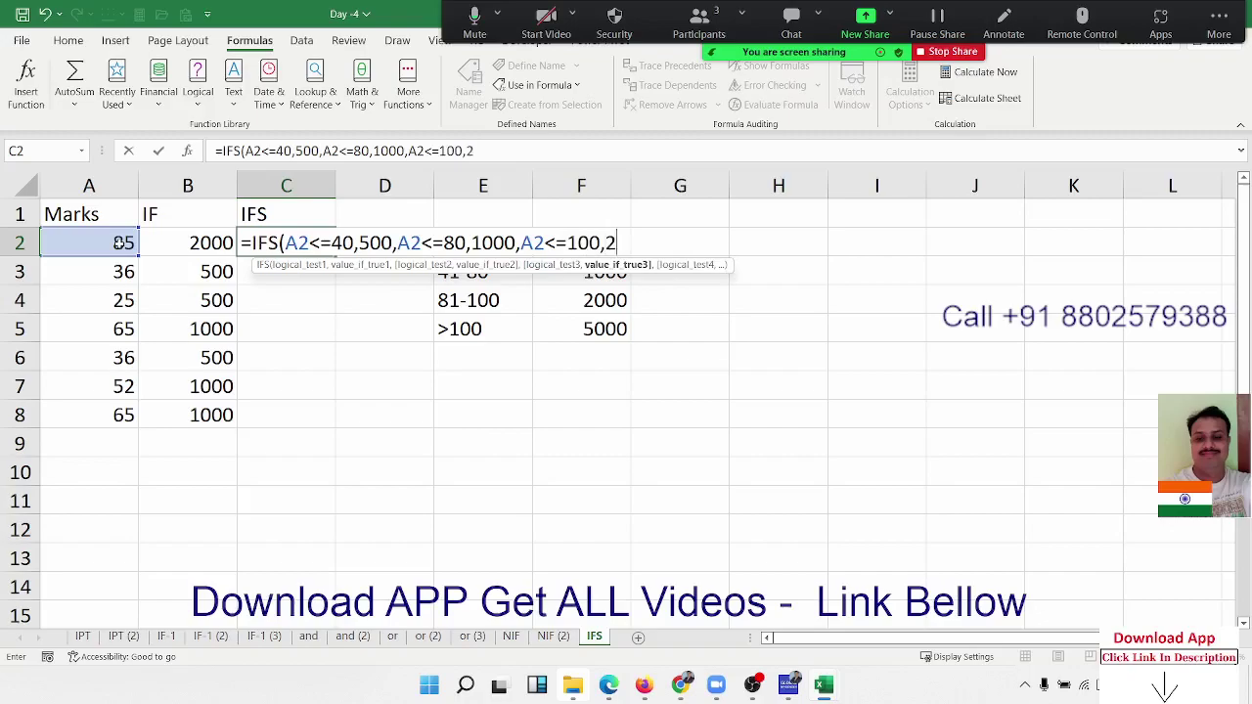
pyautogui.write('000,')
pyautogui.click(119, 243)
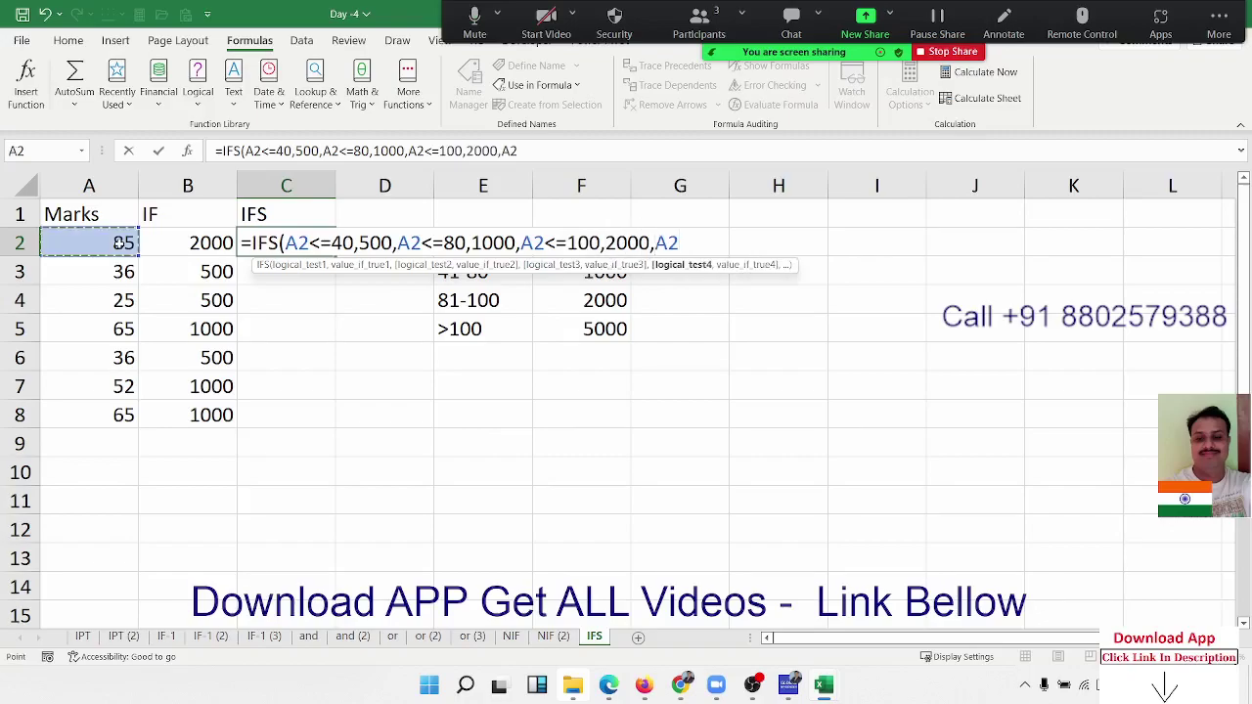
pyautogui.write('>100')
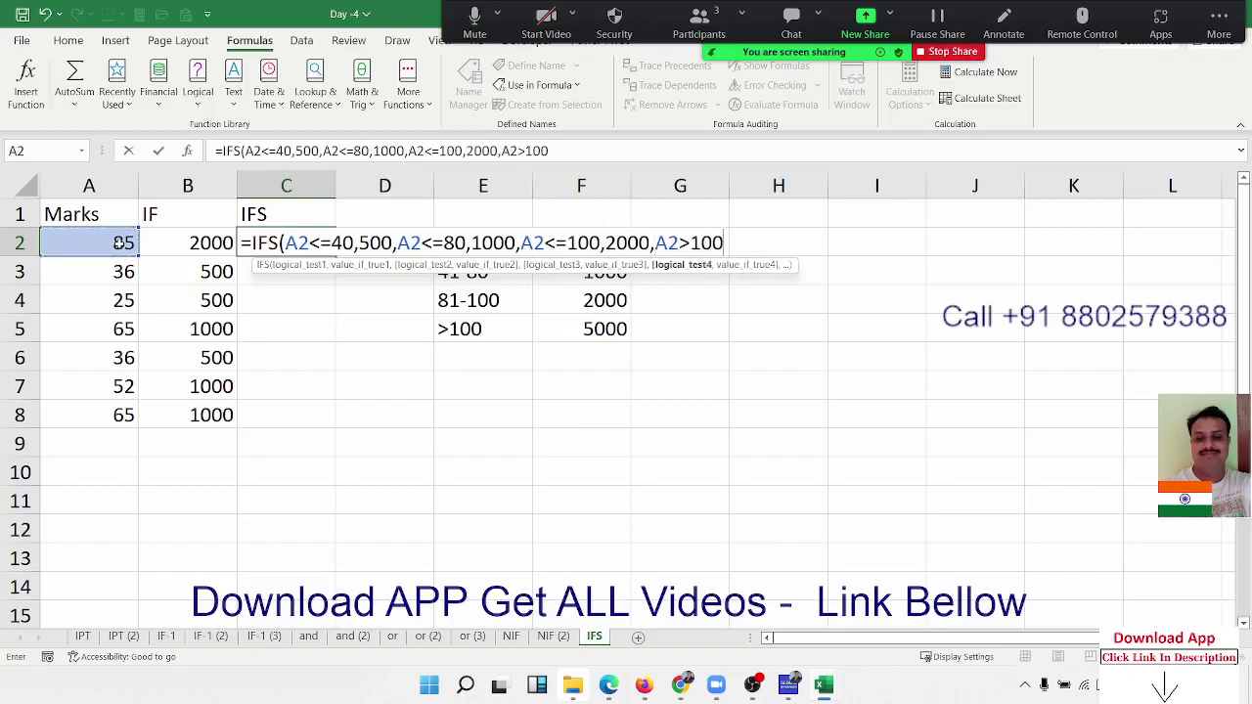
pyautogui.write(',')
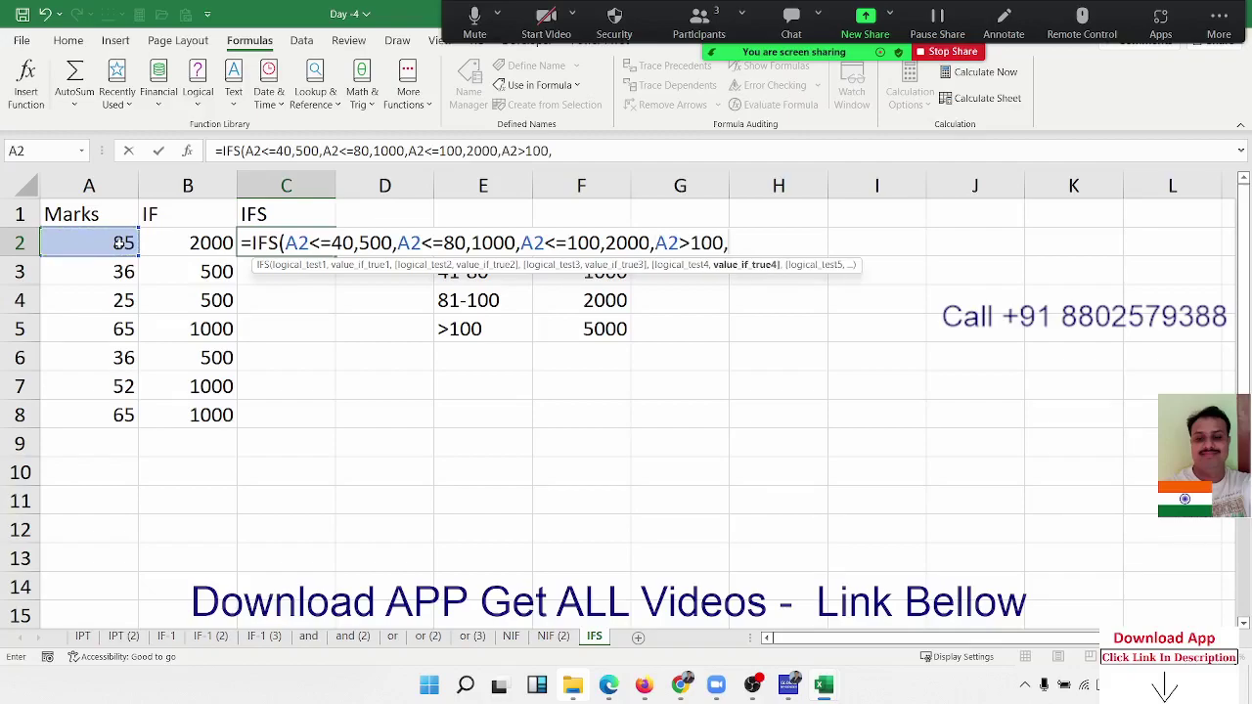
pyautogui.write('5000')
pyautogui.press('Return')
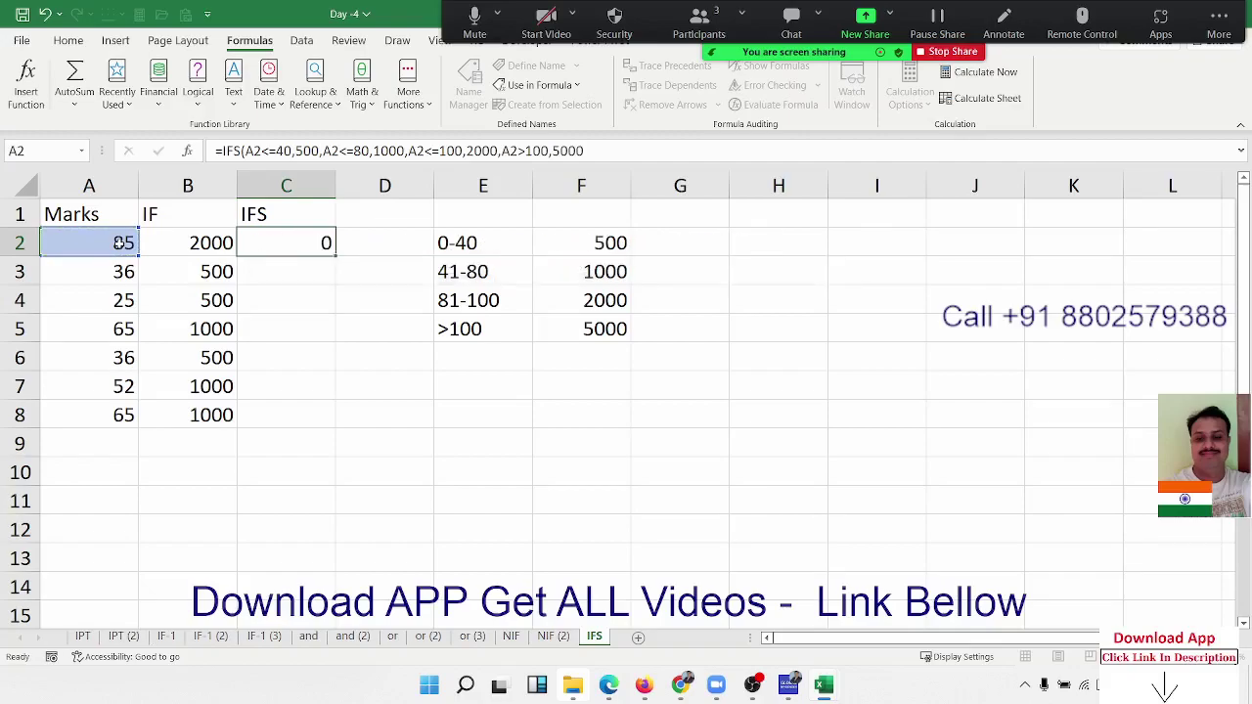
# Fill the IFS formula down to C8 and check the copied formula in C4
pyautogui.click(308, 244)
pyautogui.doubleClick(335, 255)
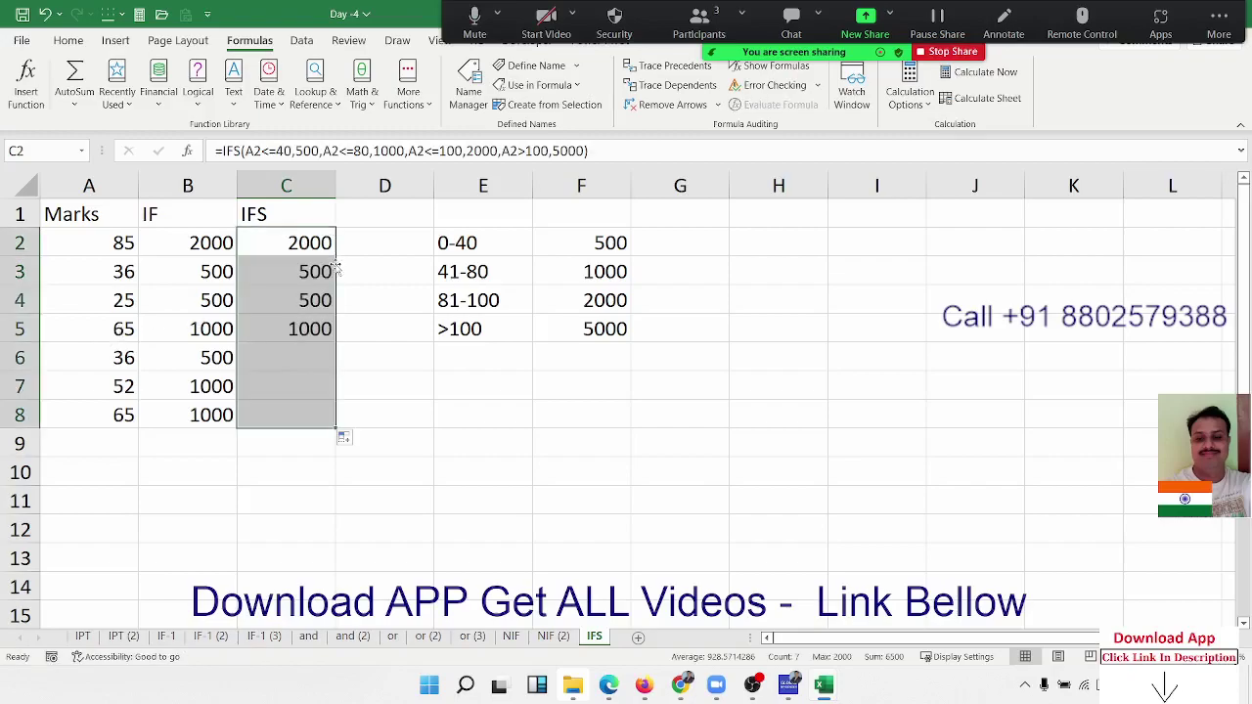
pyautogui.click(306, 303)
pyautogui.click(196, 95)
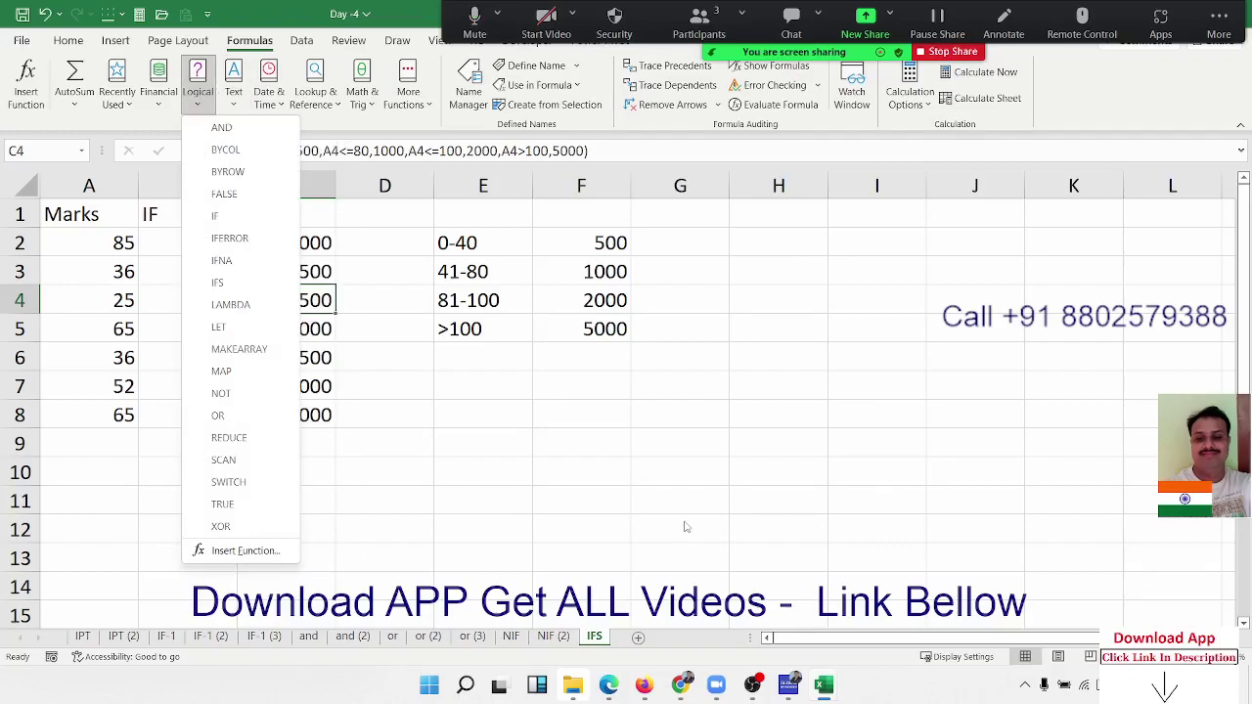
# Duplicate the or (3) sheet as or (4) by Ctrl-dragging its tab
pyautogui.click(468, 471)
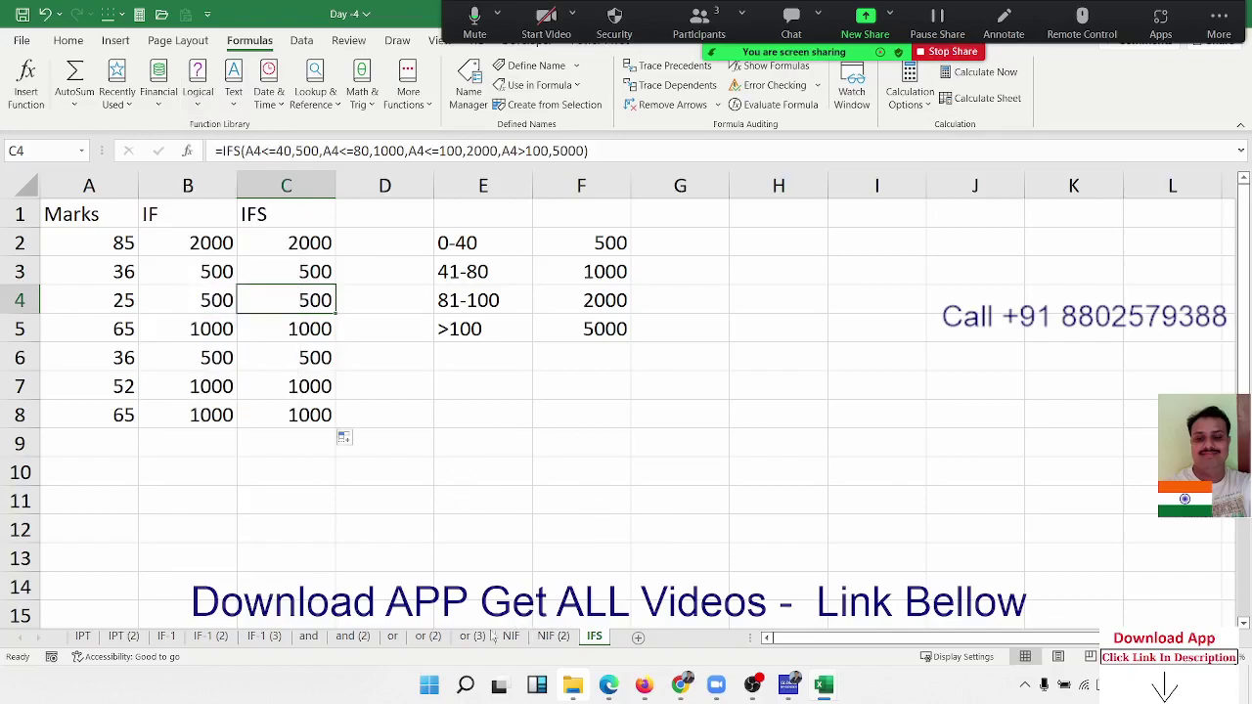
pyautogui.click(473, 635)
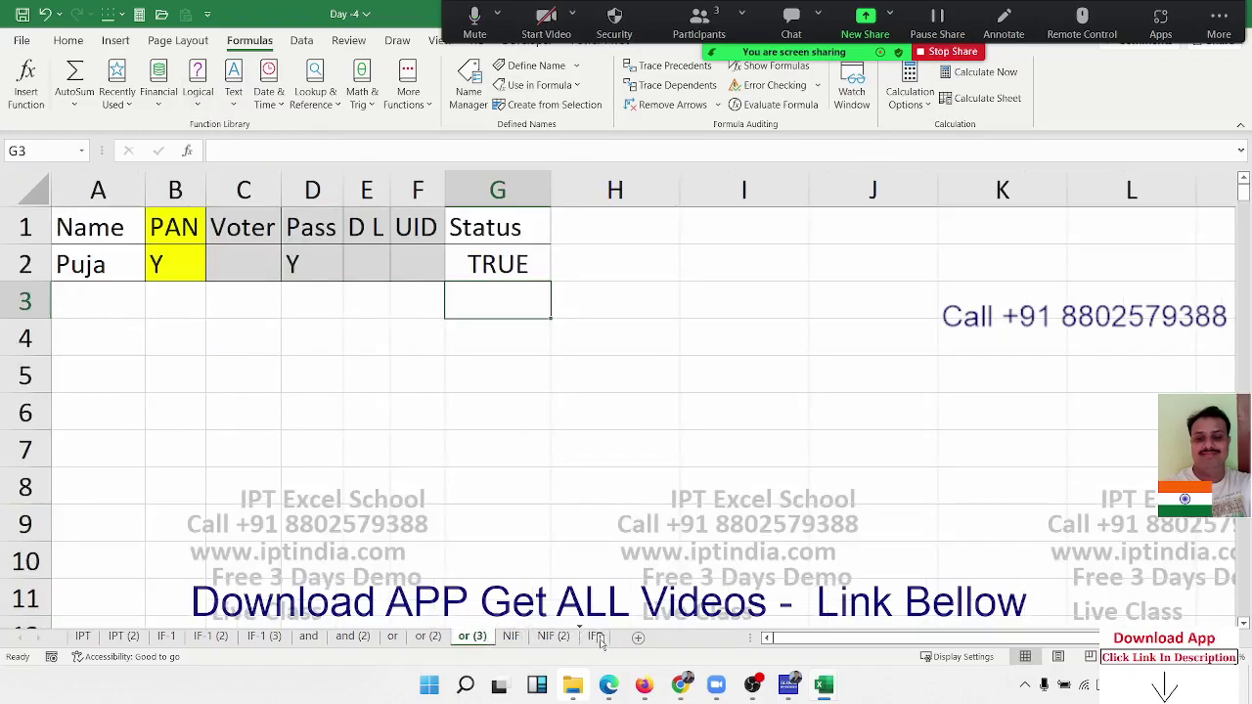
pyautogui.moveTo(601, 639); pyautogui.dragTo(618, 637)
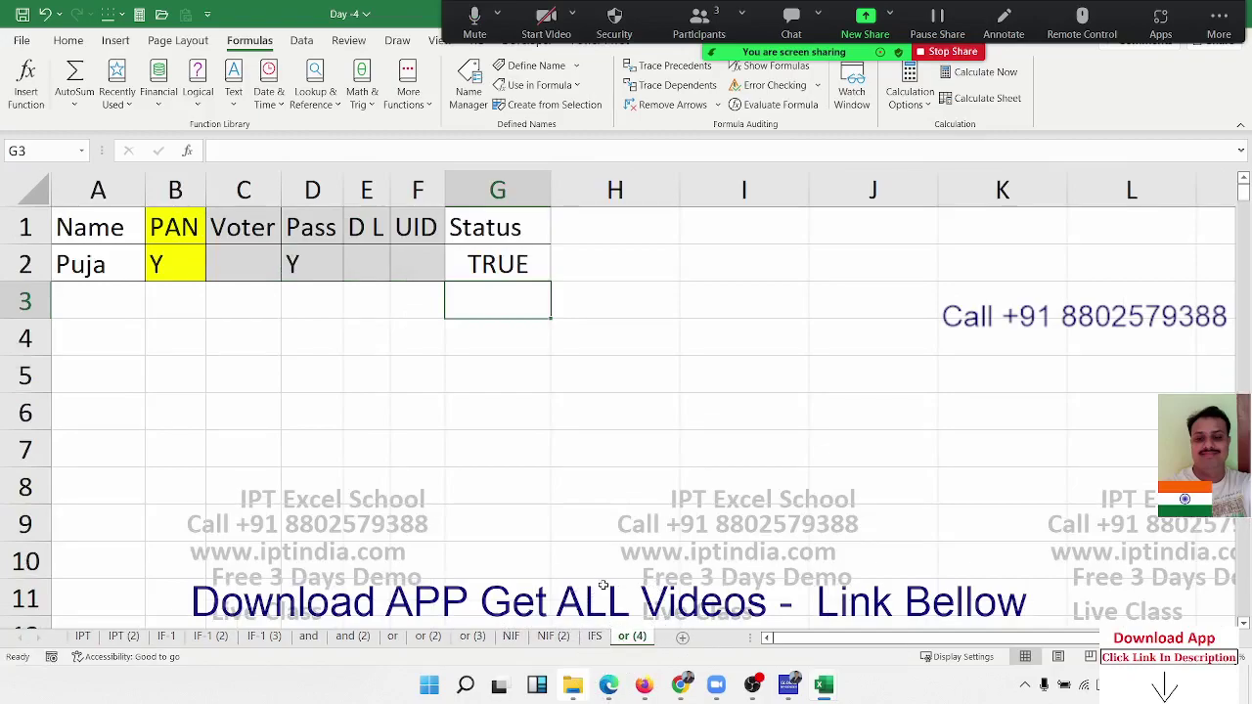
# Clear columns A:G and add the headings Code and City, widening column B
pyautogui.moveTo(88, 190); pyautogui.dragTo(511, 200)
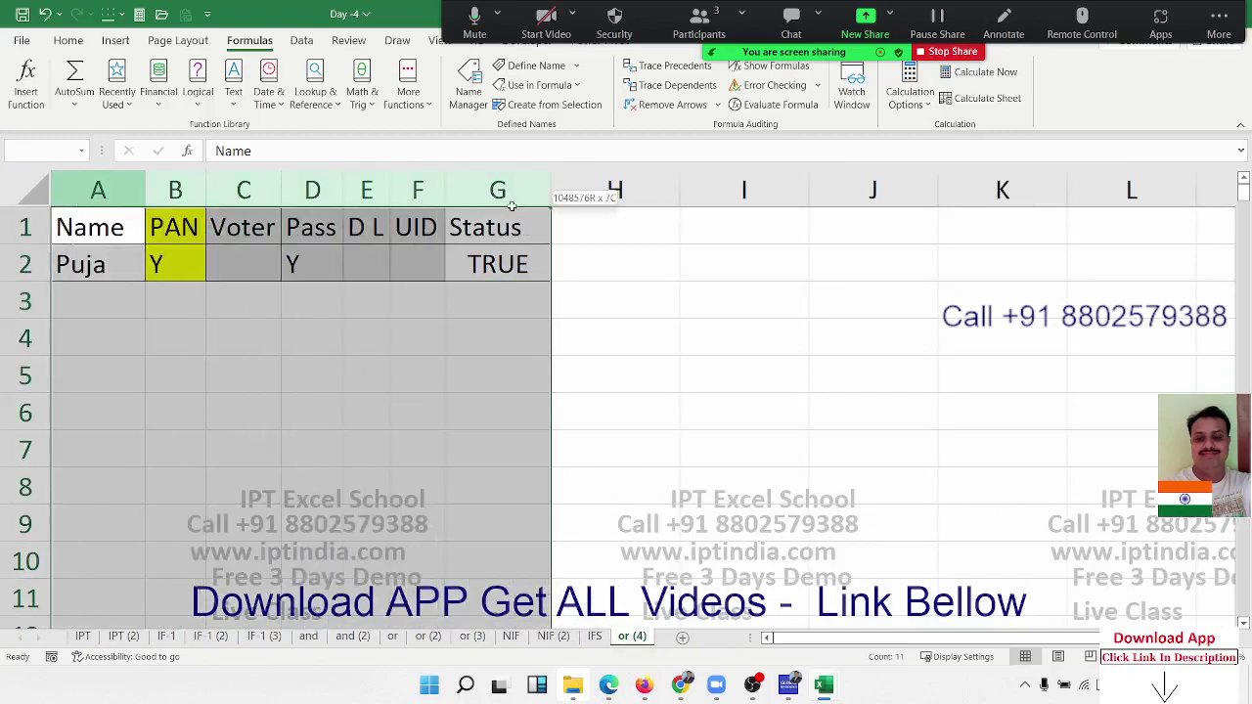
pyautogui.press('Delete')
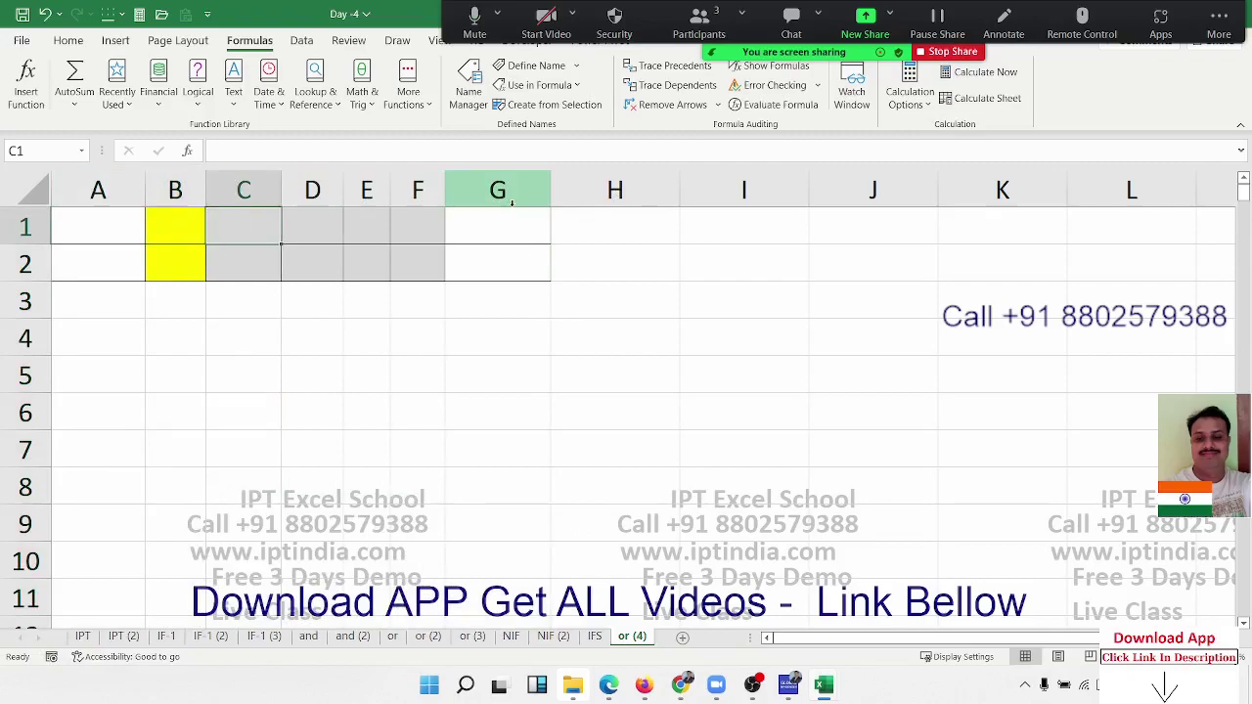
pyautogui.press('Left')
pyautogui.write('Code')
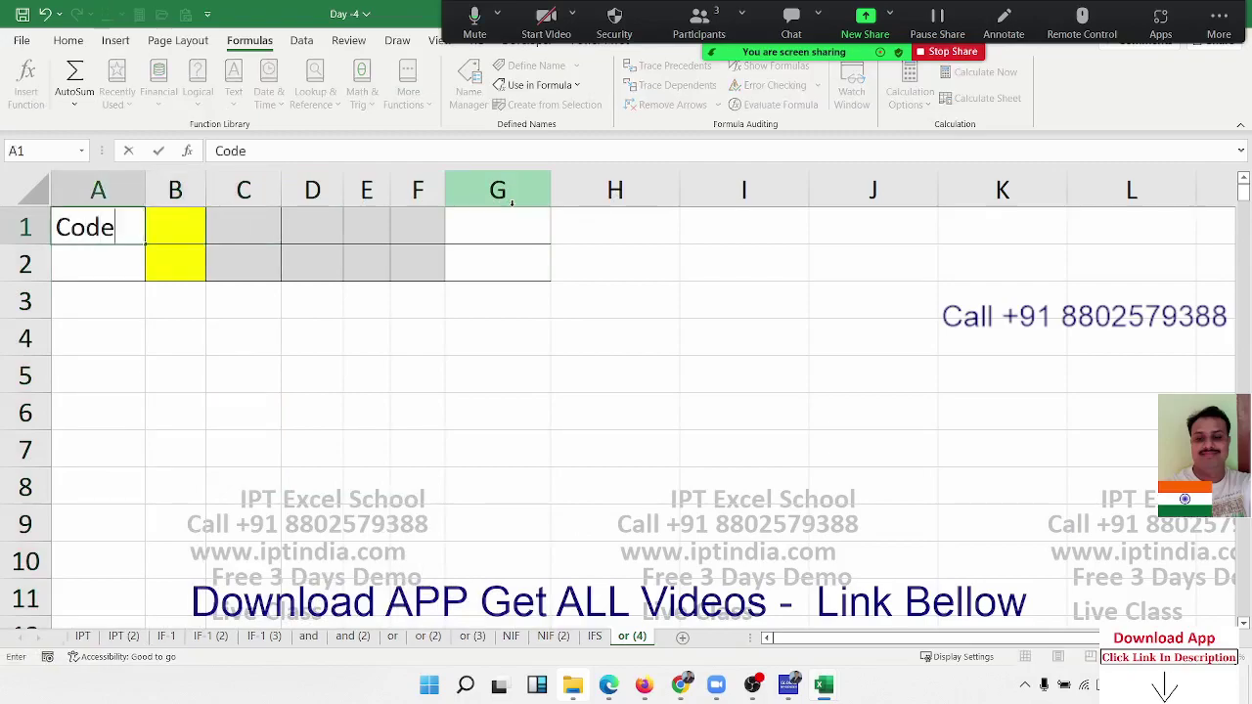
pyautogui.press('Tab')
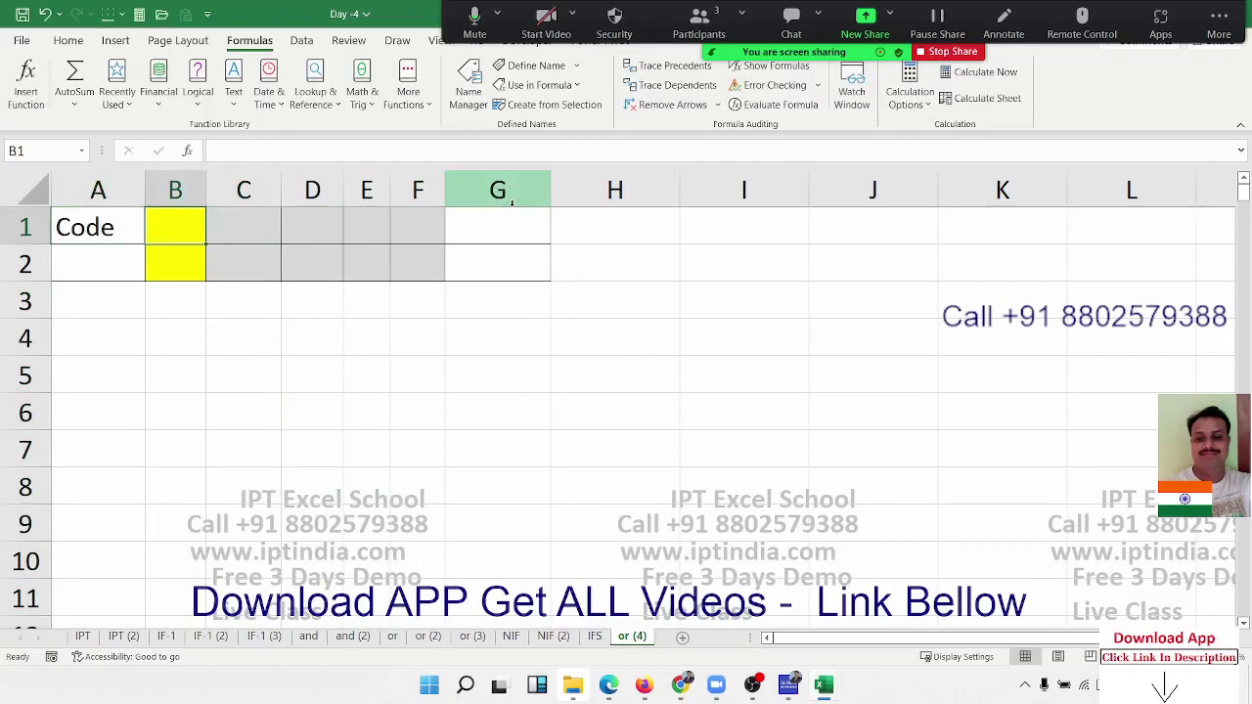
pyautogui.write('City')
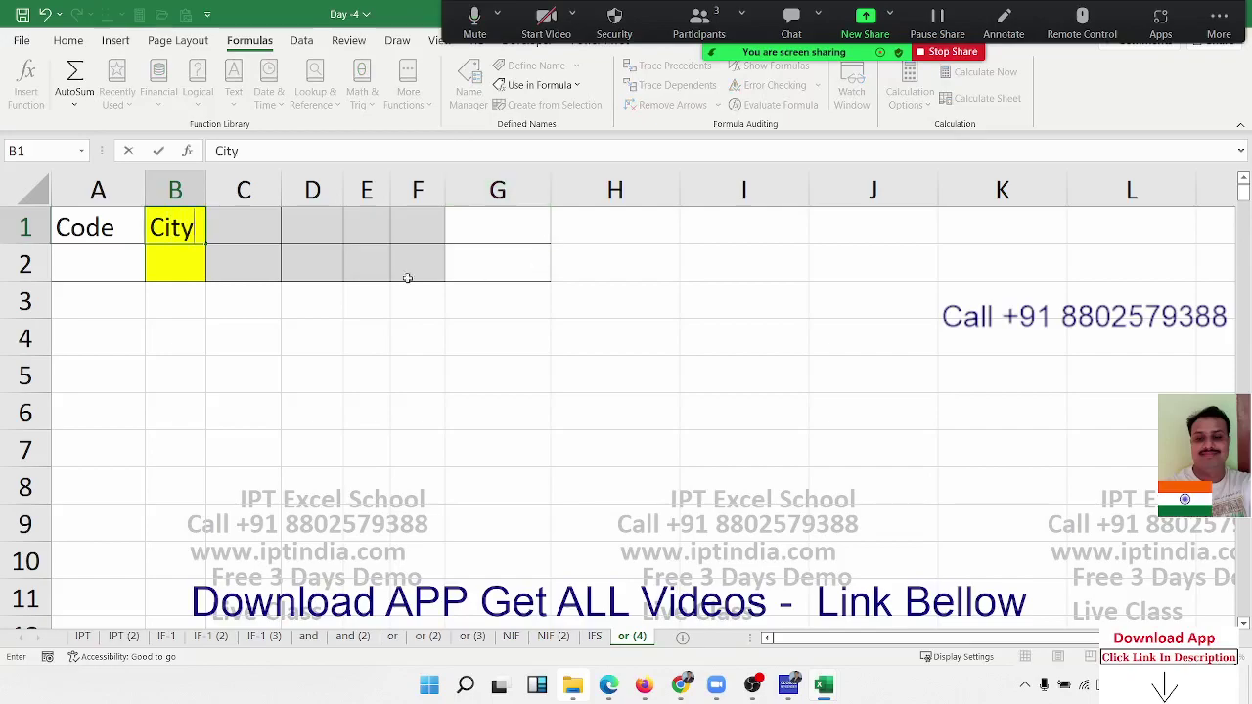
pyautogui.click(364, 267)
pyautogui.moveTo(207, 193); pyautogui.dragTo(213, 195)
# Enter code 11 in A2, leaving B2 empty
pyautogui.click(110, 265)
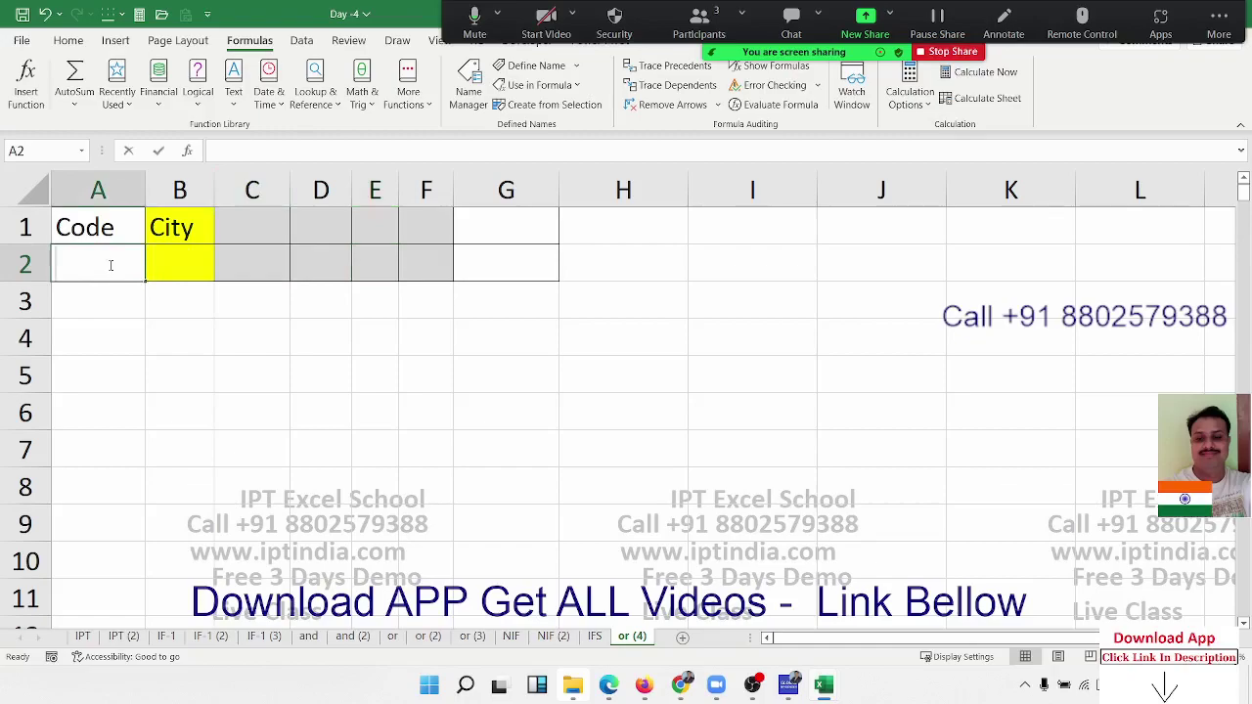
pyautogui.write('11')
pyautogui.press('Tab')
pyautogui.write('P')
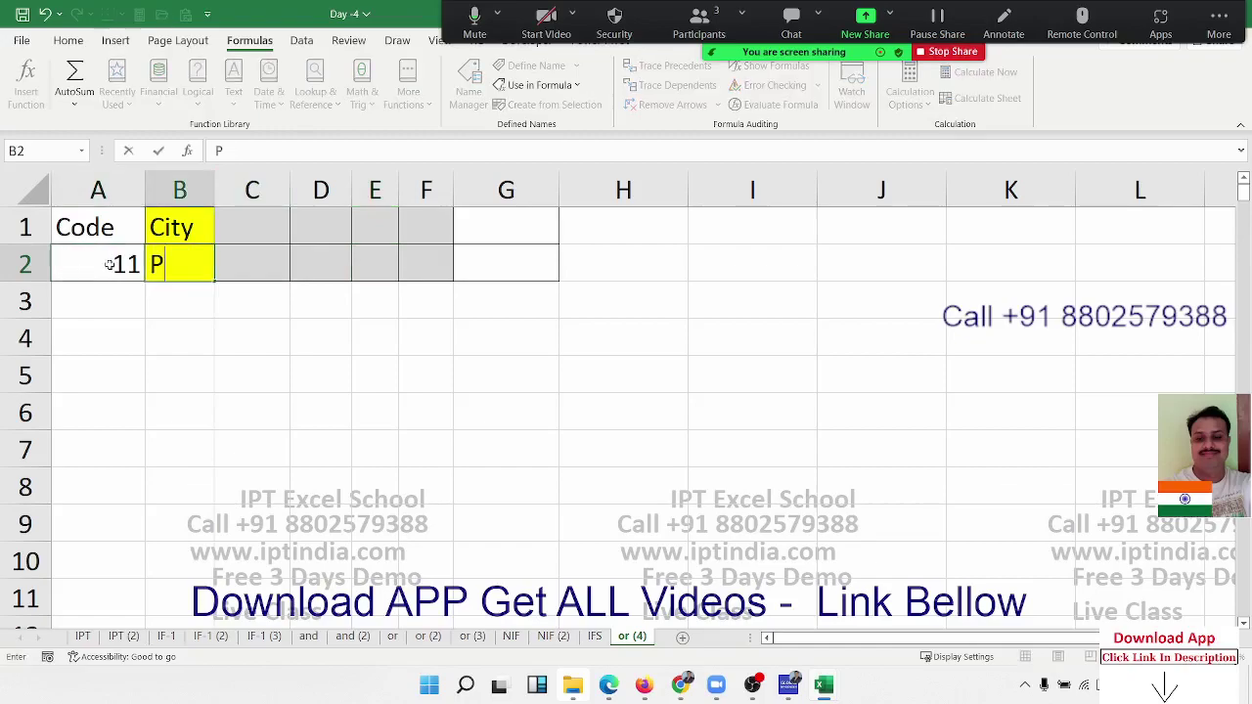
pyautogui.press('Escape')
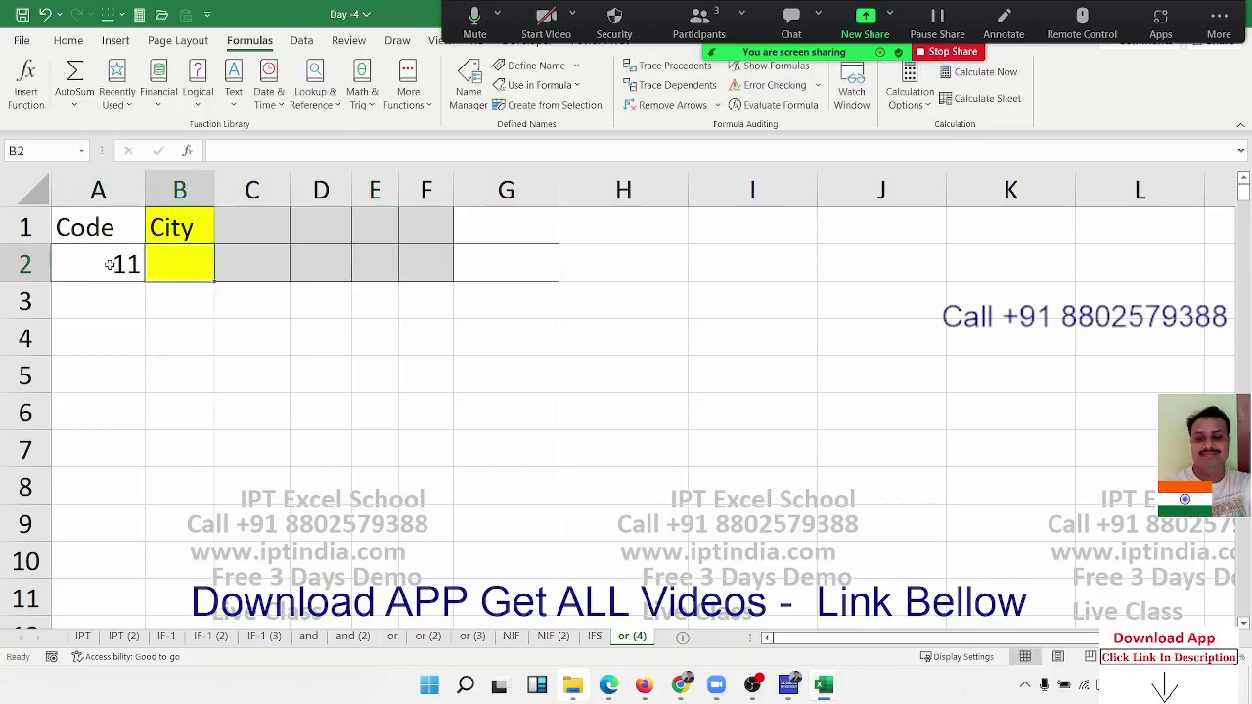
# Enter =SWITCH(A2,11,"Delhi",22,"Mumbai",33,"Chennai") in B2
pyautogui.write('=sw')
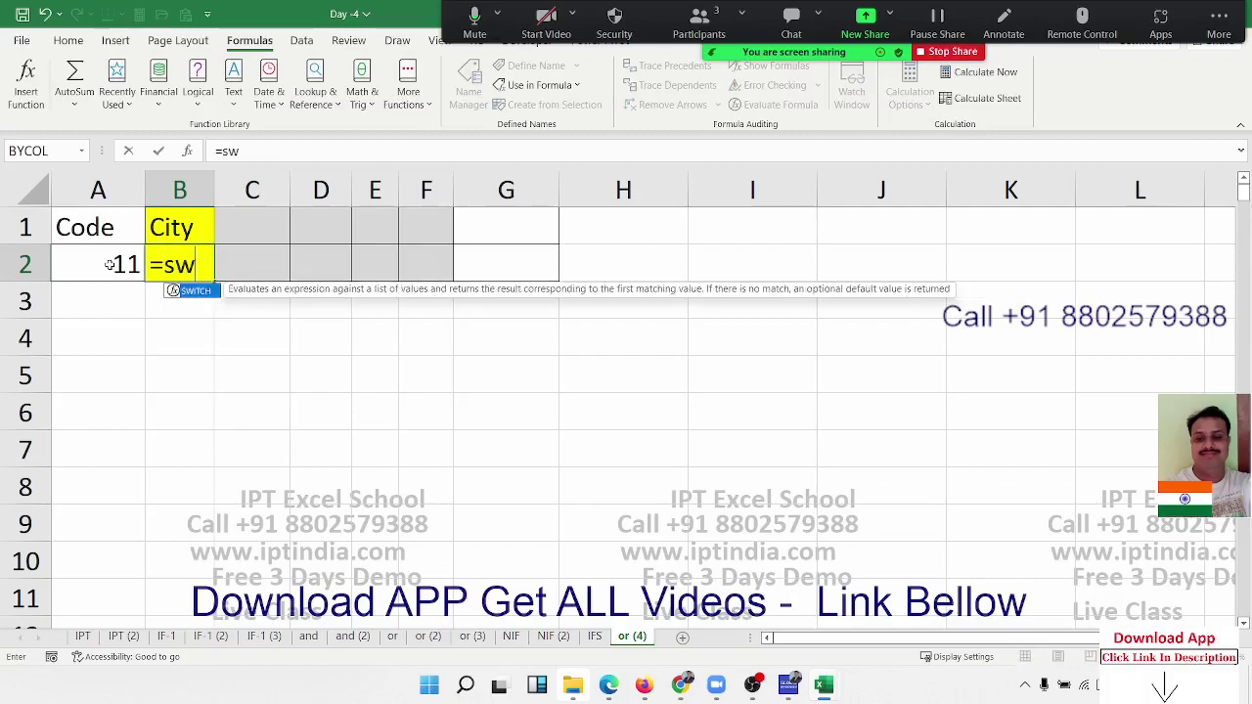
pyautogui.press('Tab')
pyautogui.click(110, 264)
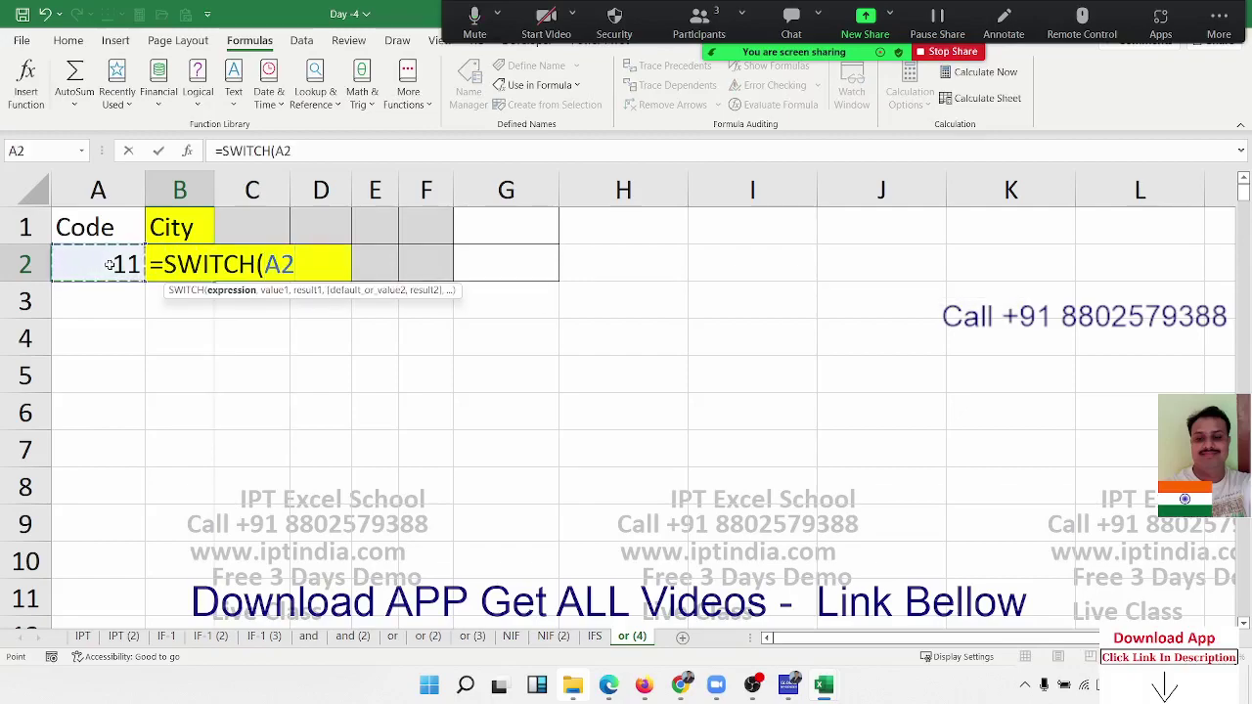
pyautogui.write(',11')
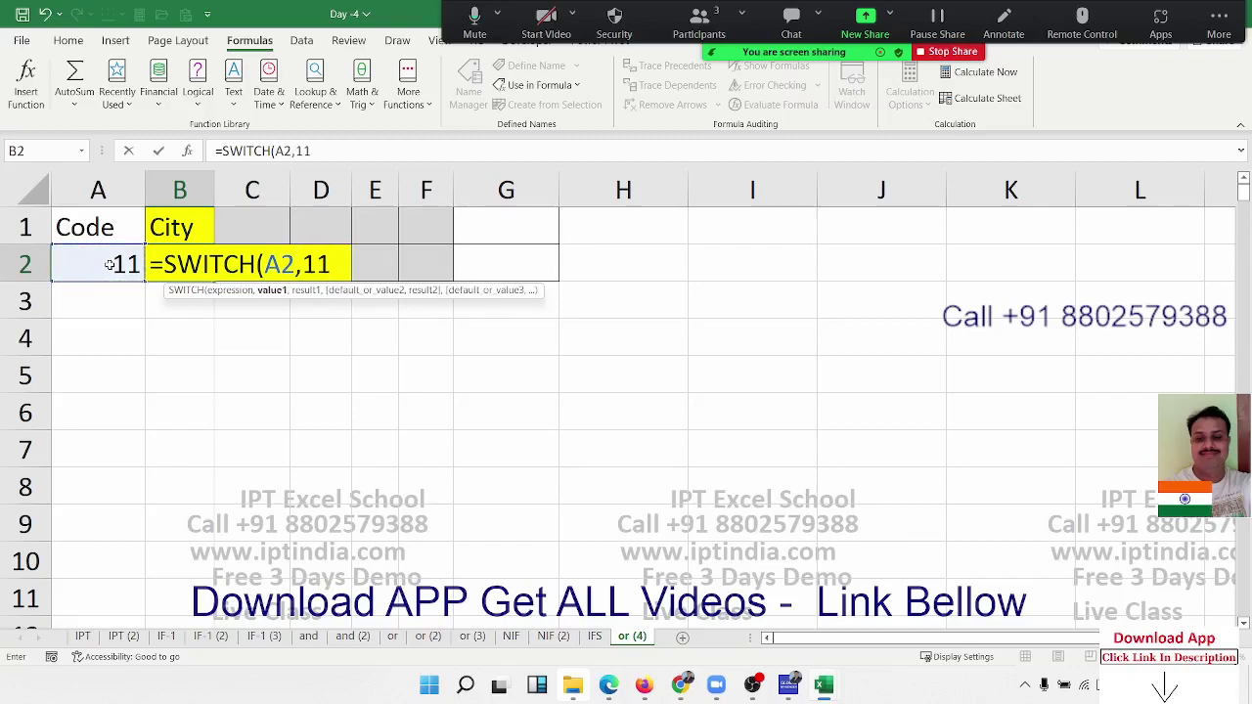
pyautogui.write(',"Delhi')
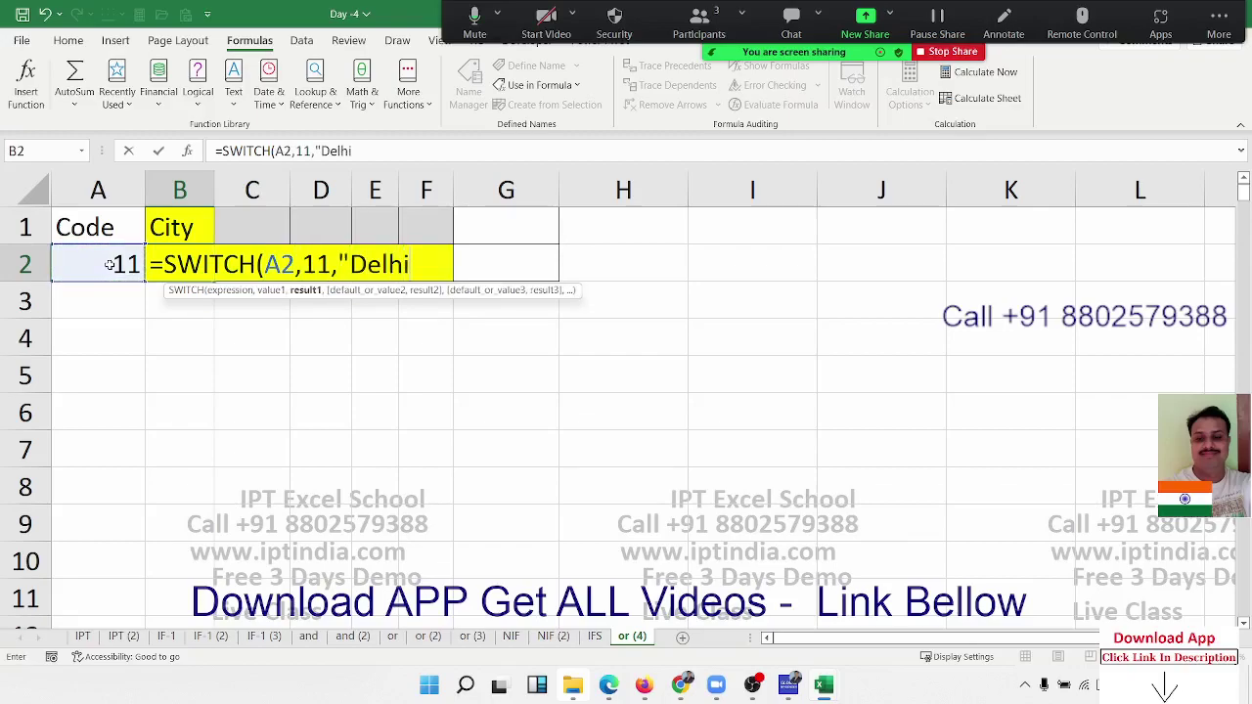
pyautogui.write('",')
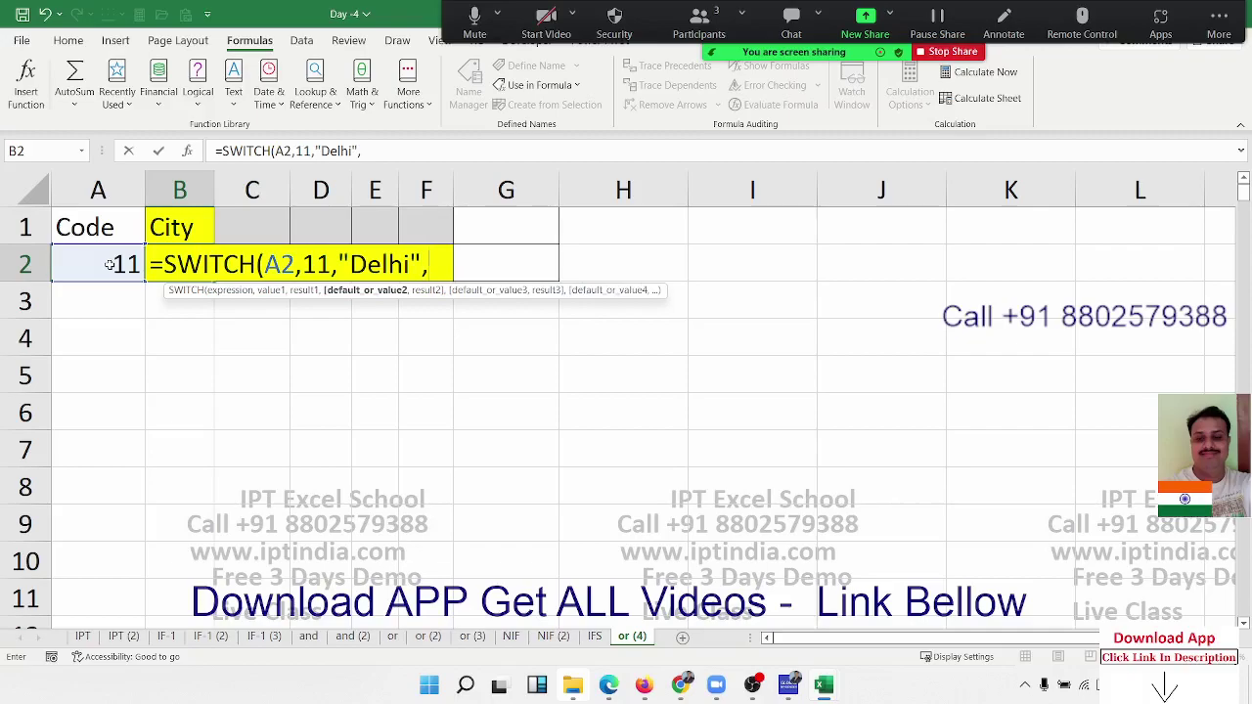
pyautogui.write('22,"')
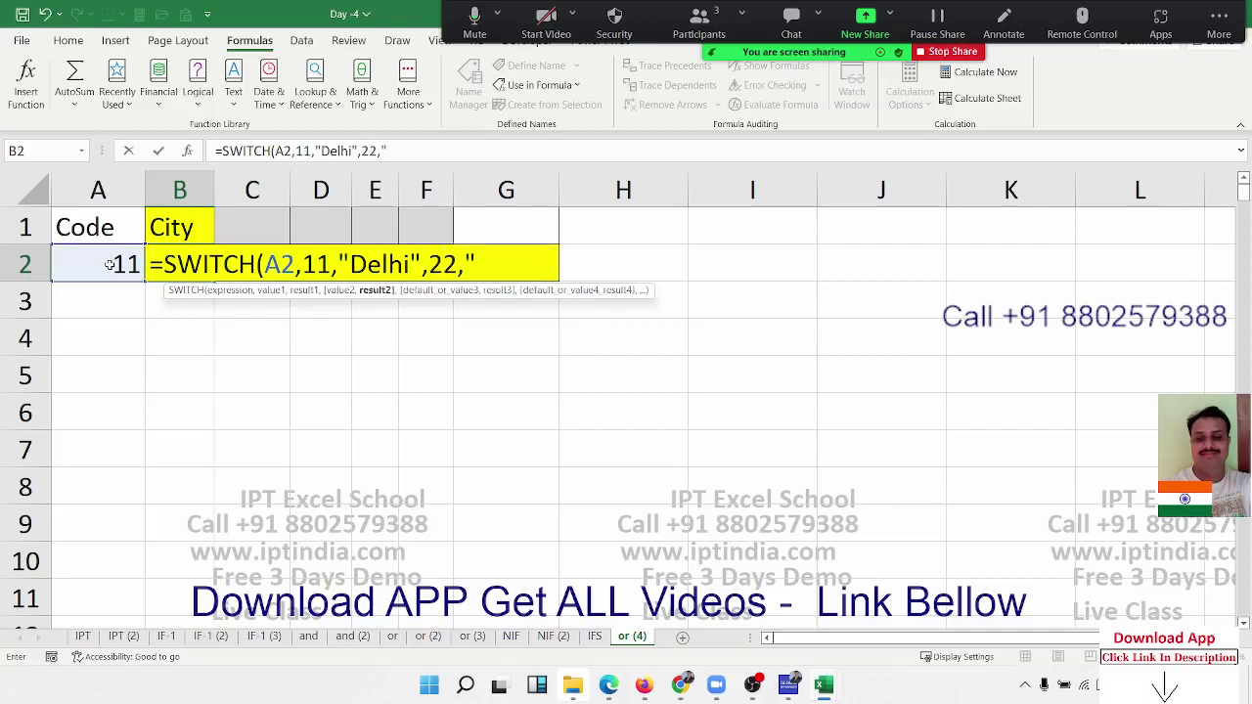
pyautogui.write('Mum')
pyautogui.write('b')
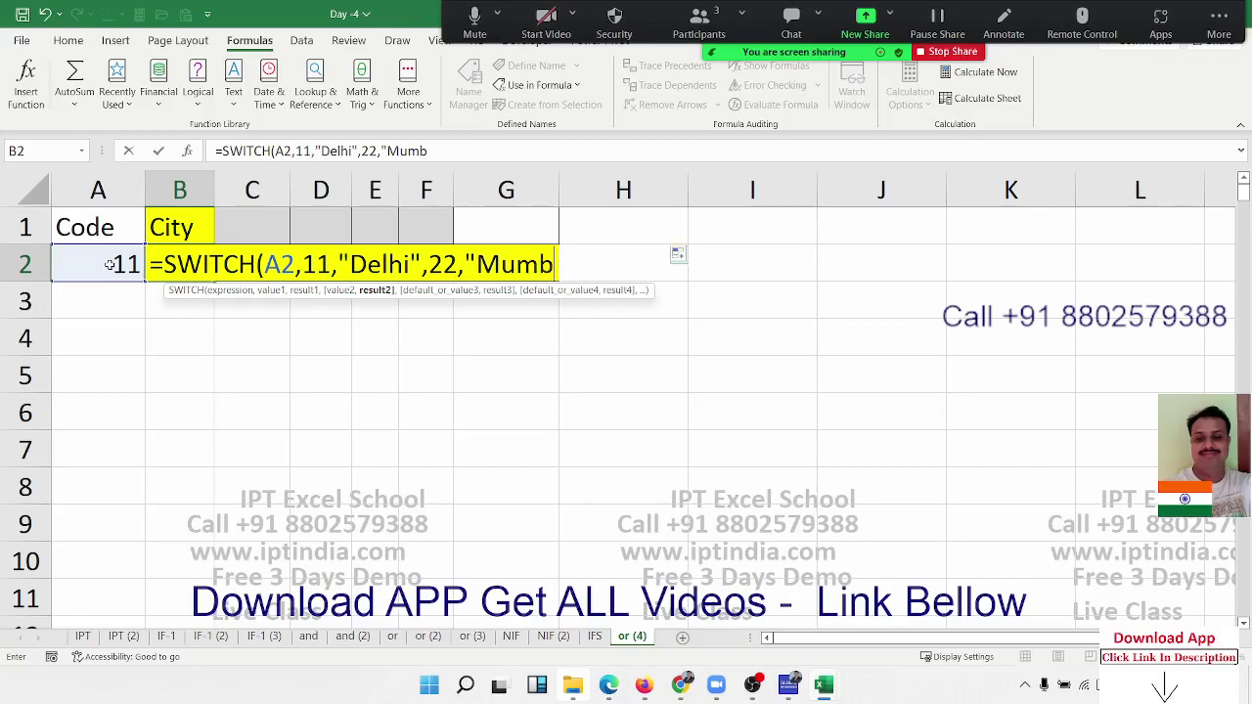
pyautogui.write('ai",')
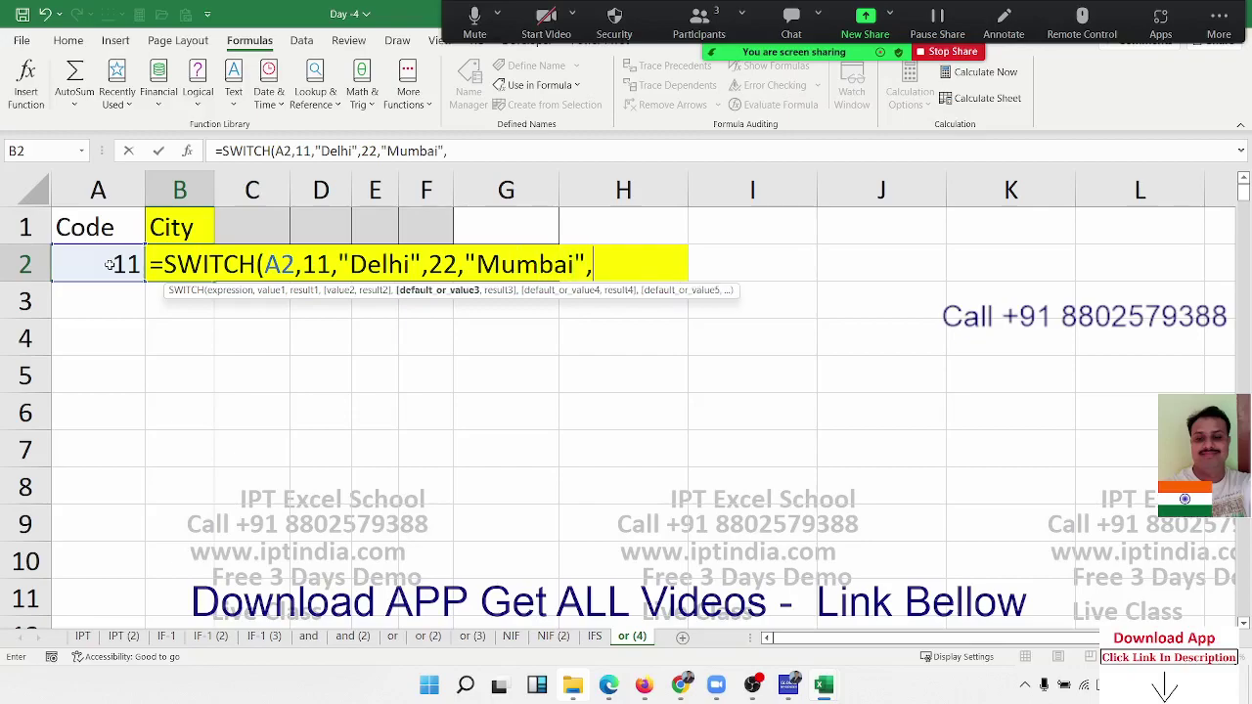
pyautogui.click(111, 264)
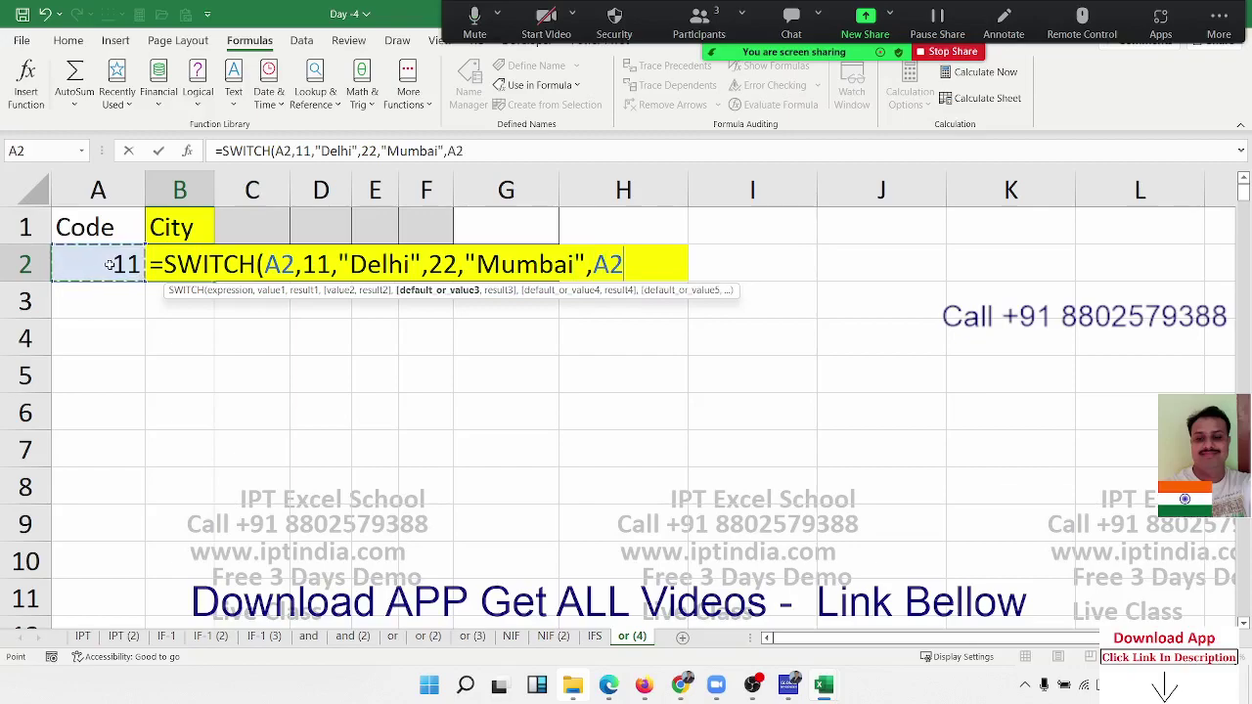
pyautogui.write(',')
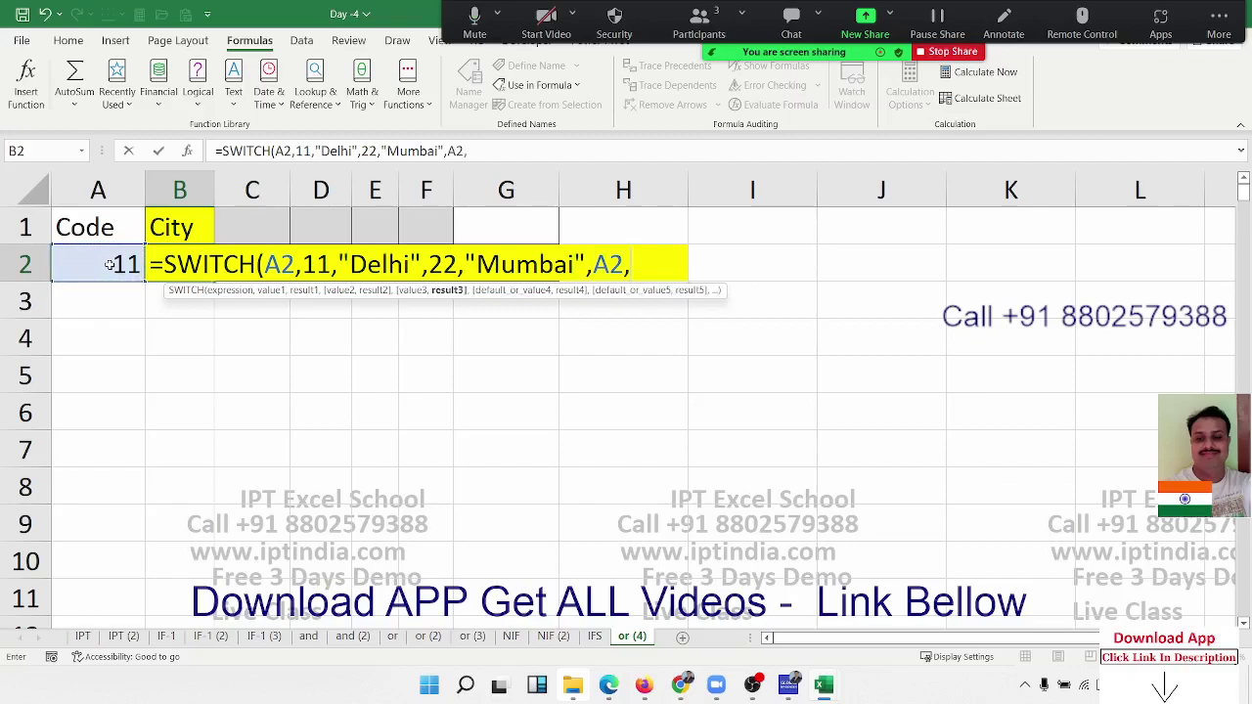
pyautogui.press('BackSpace')
pyautogui.press('BackSpace')
pyautogui.press('BackSpace')
pyautogui.write('33')
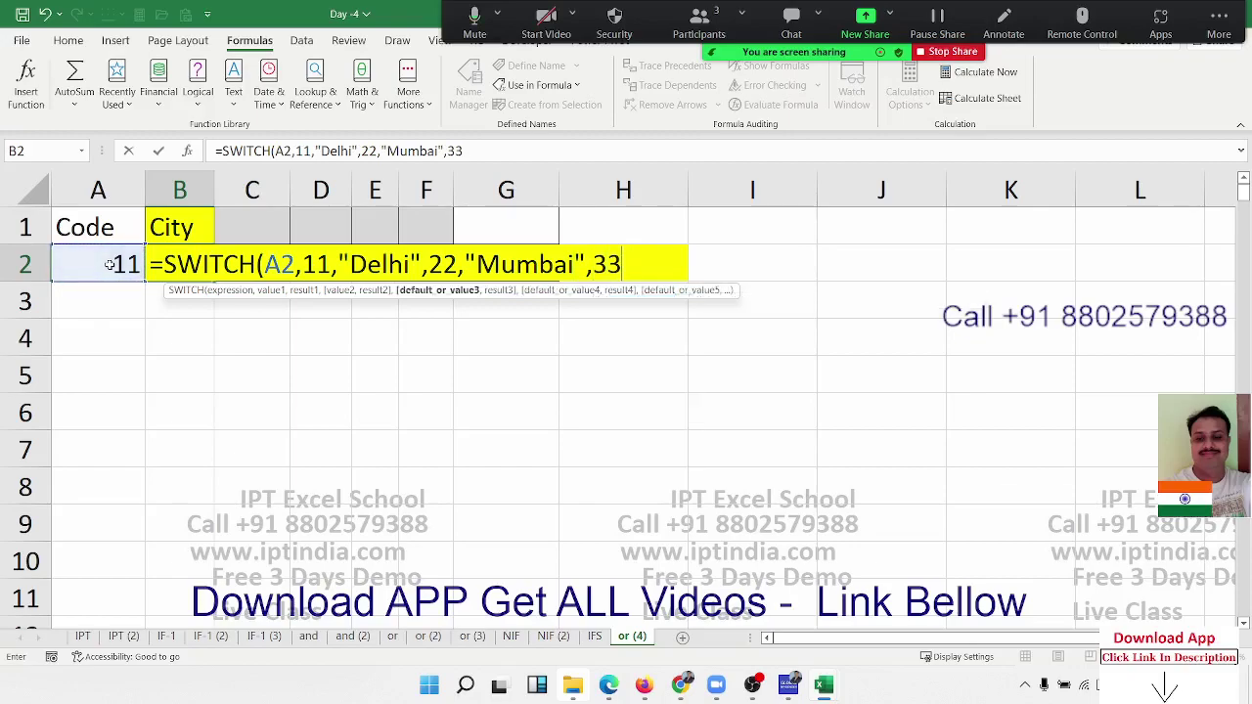
pyautogui.write(',"C')
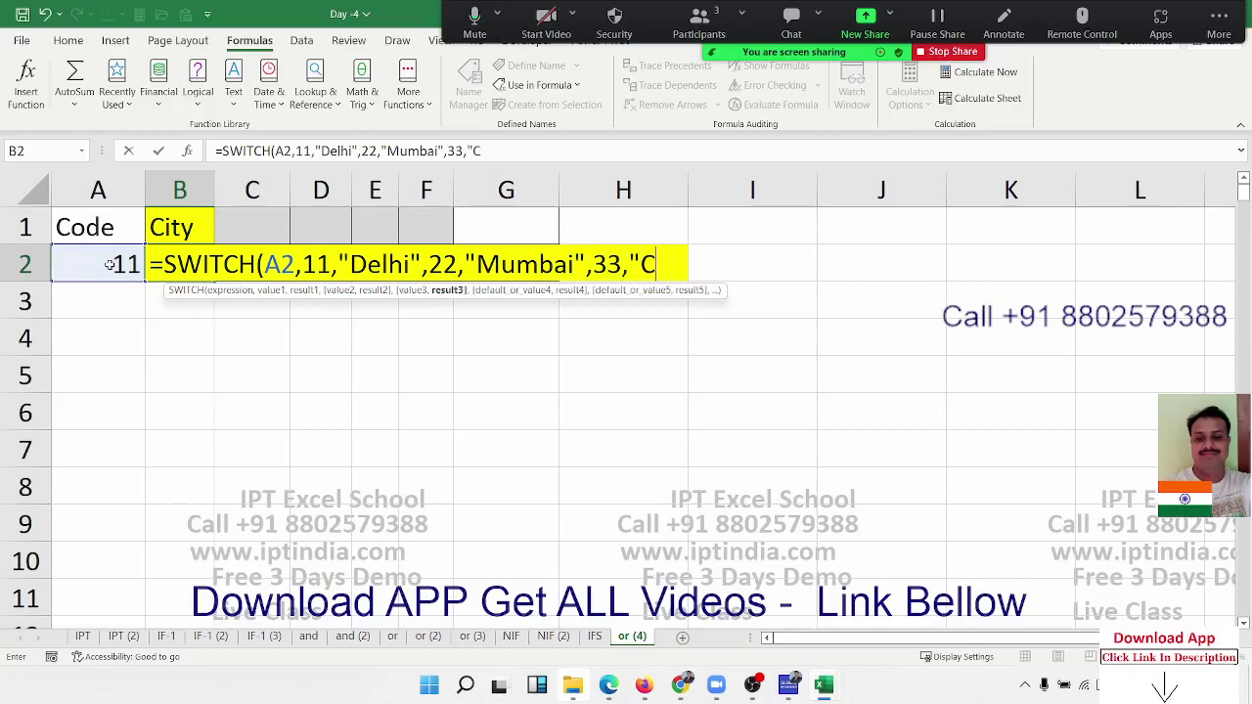
pyautogui.write('hec')
pyautogui.press('BackSpace')
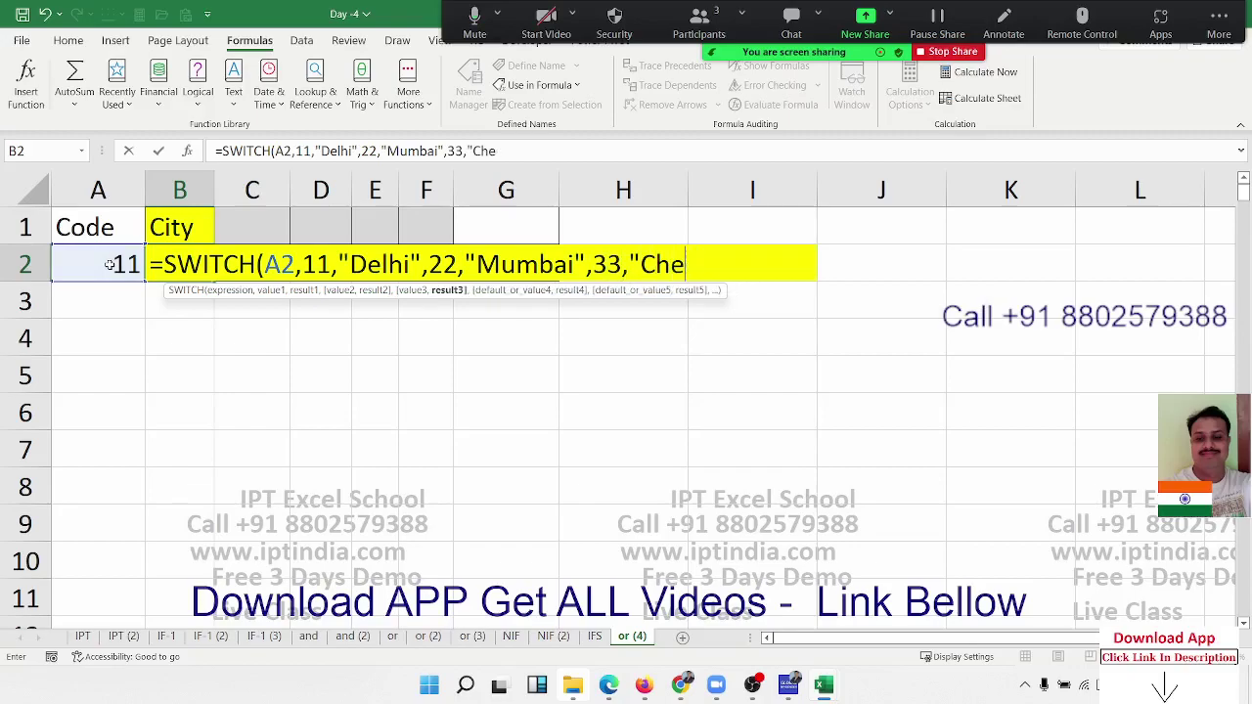
pyautogui.write('nnai')
pyautogui.write('"')
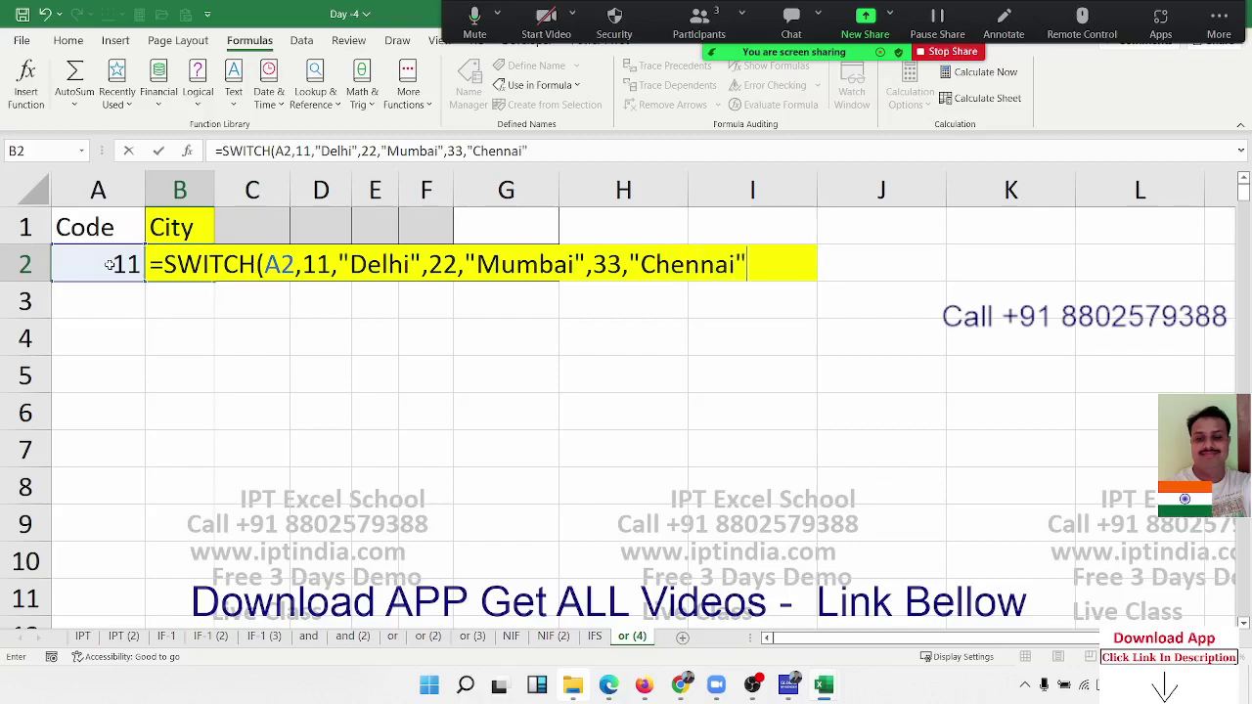
pyautogui.press('Return')
# Test the SWITCH by changing A2's code to 22, then 33
pyautogui.press('Up')
pyautogui.press('Left')
pyautogui.write('22')
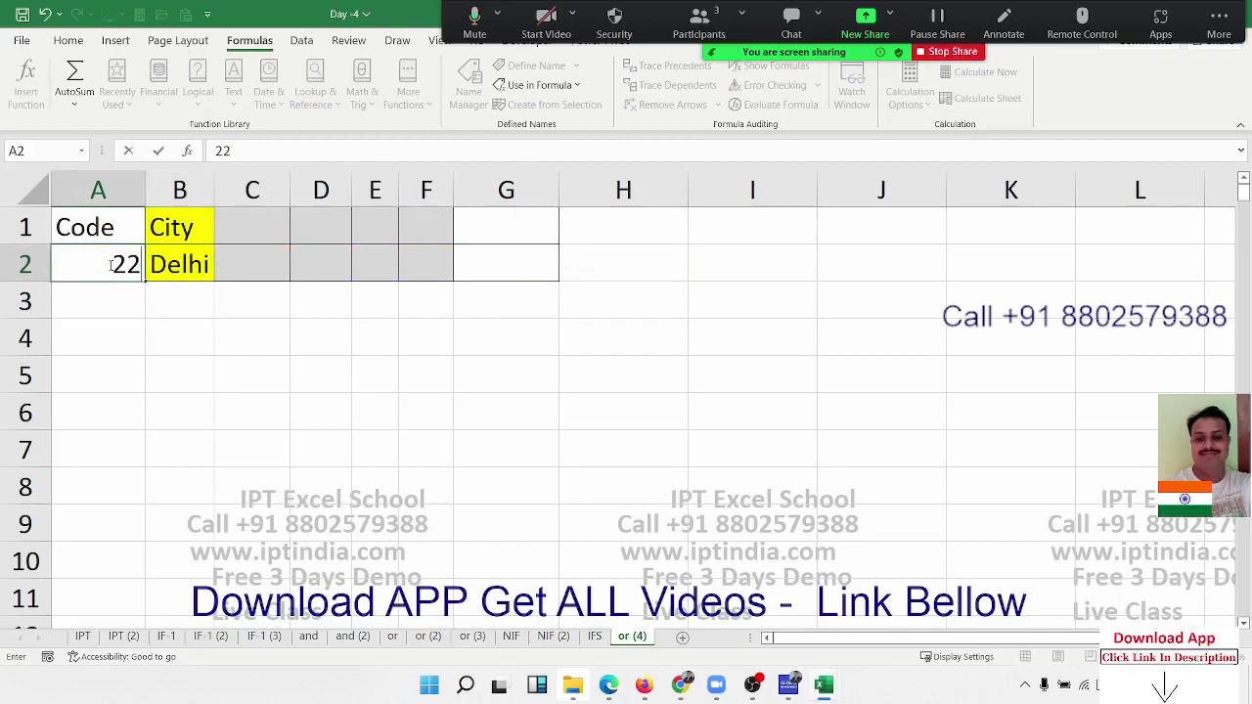
pyautogui.press('Return')
pyautogui.press('Up')
pyautogui.press('F2')
pyautogui.press('BackSpace')
pyautogui.press('BackSpace')
pyautogui.write('33')
pyautogui.press('Return')
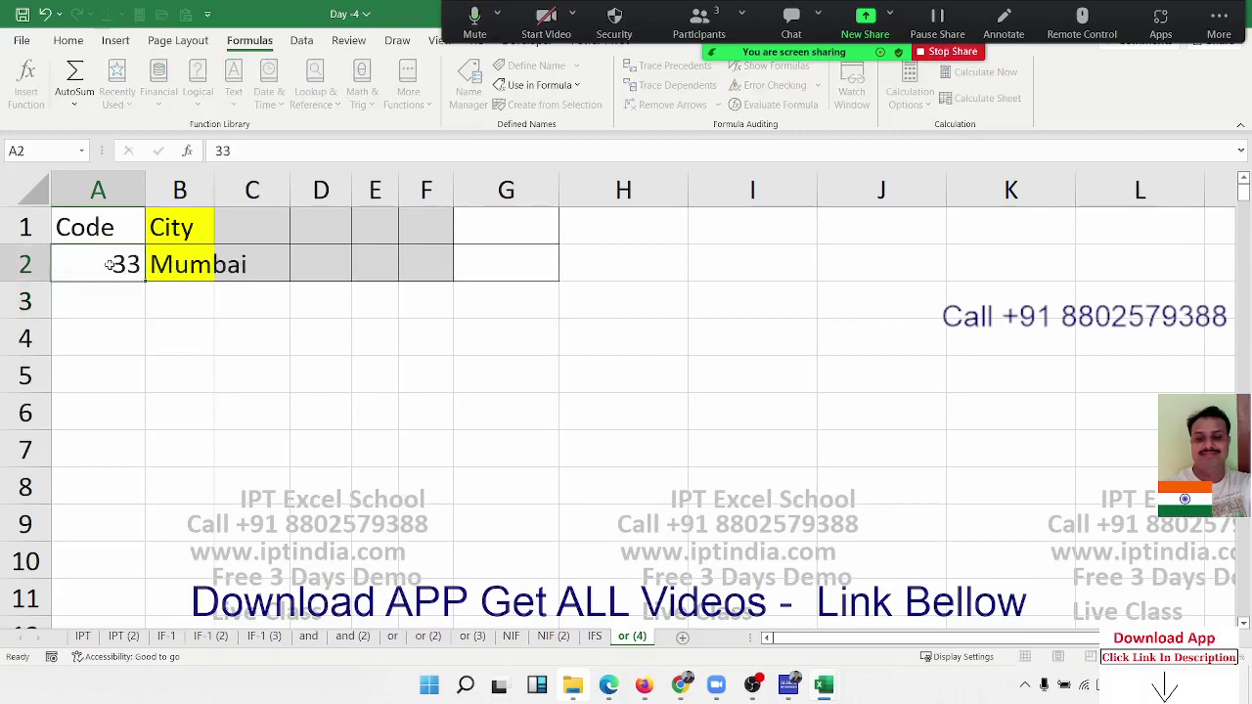
pyautogui.press('Up')
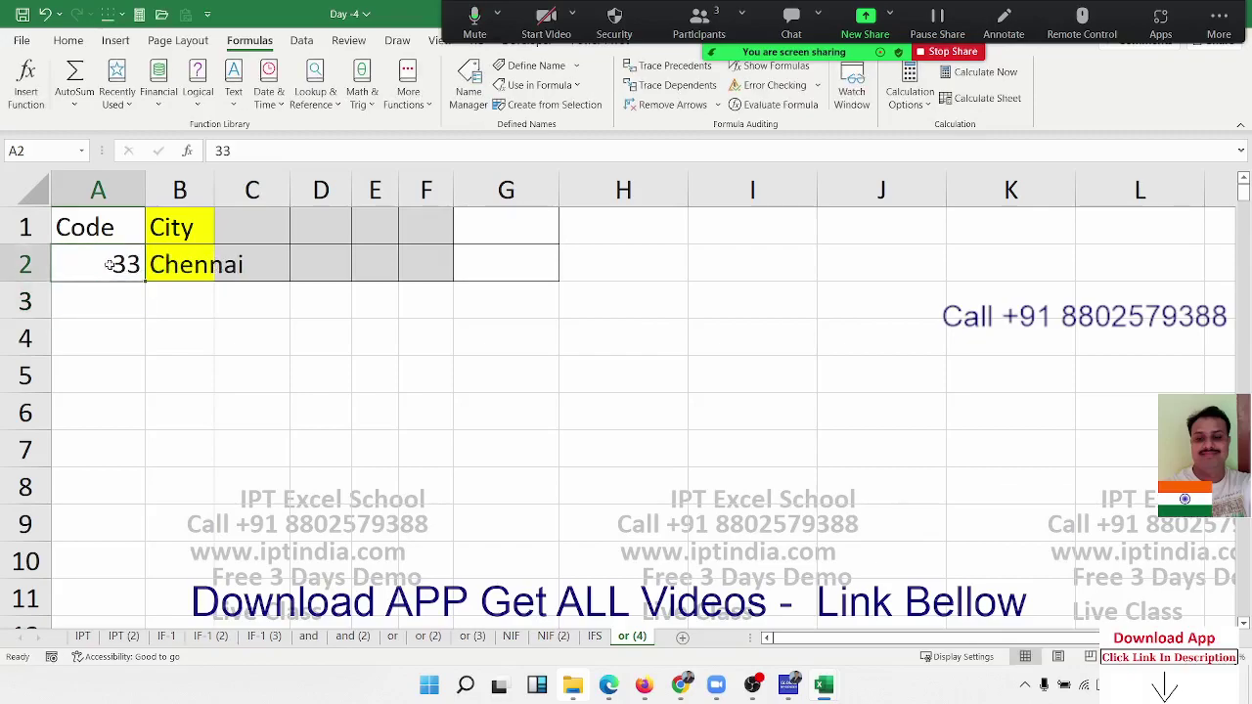
# Rename the sheet to Switch, copy it as MIX, and delete columns A–F on the copy
pyautogui.doubleClick(632, 637)
pyautogui.write('Swi')
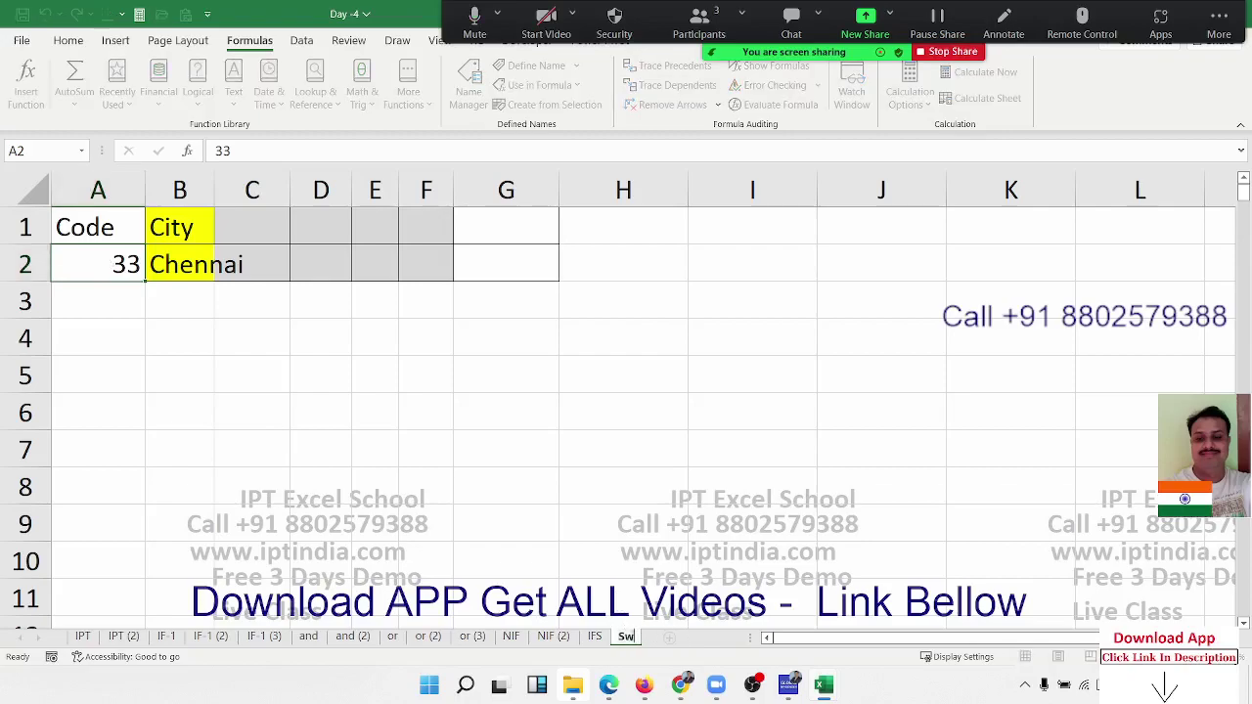
pyautogui.write('tch')
pyautogui.press('Return')
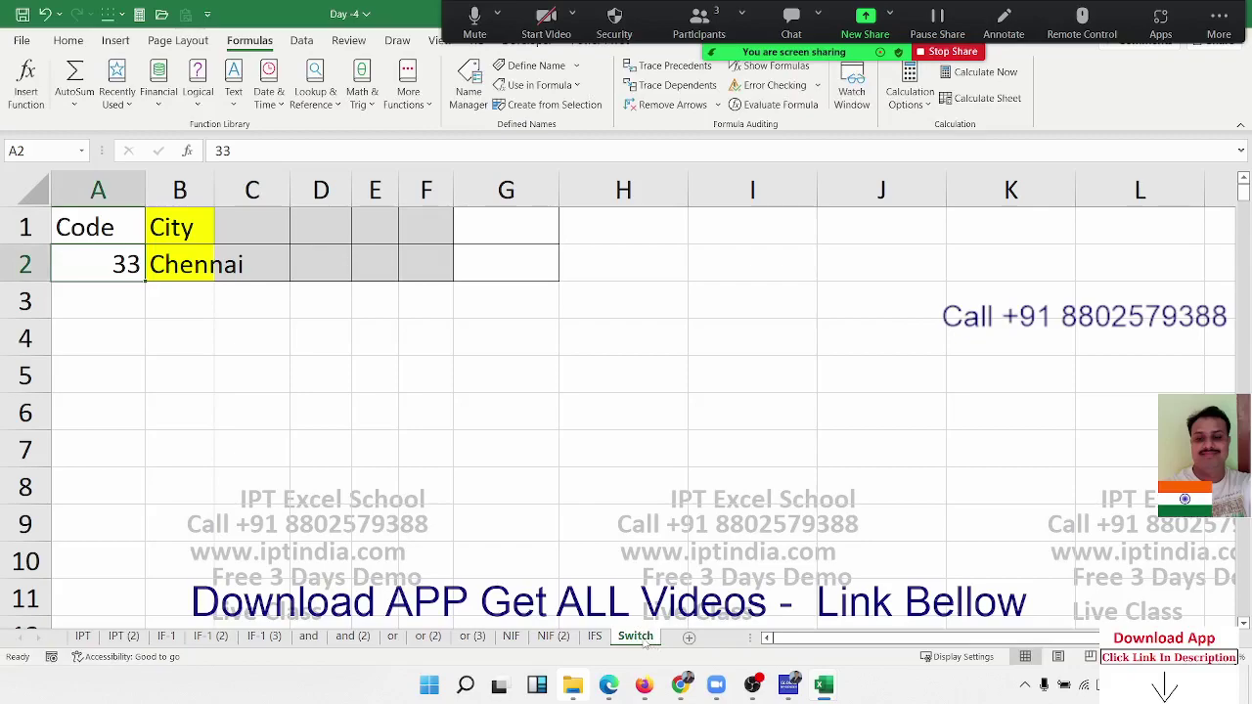
pyautogui.keyDown('ctrl'); pyautogui.moveTo(644, 638); pyautogui.dragTo(670, 640); pyautogui.keyUp('ctrl')
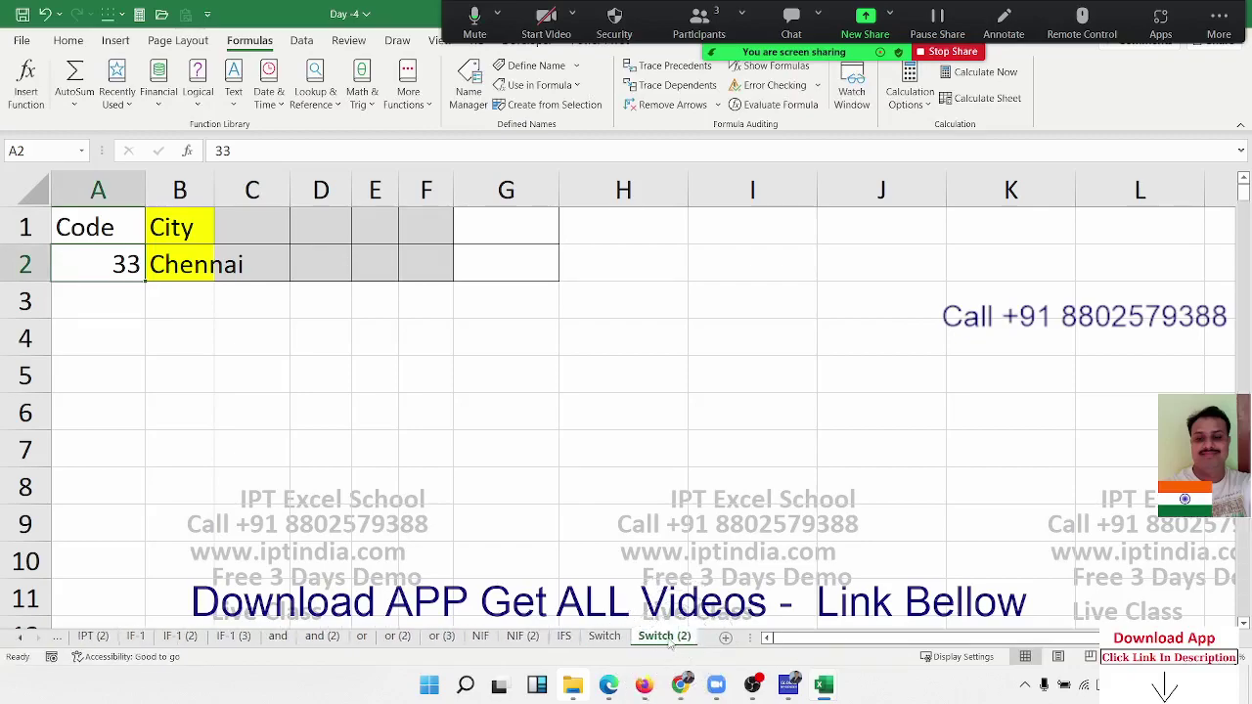
pyautogui.doubleClick(665, 637)
pyautogui.write('MI')
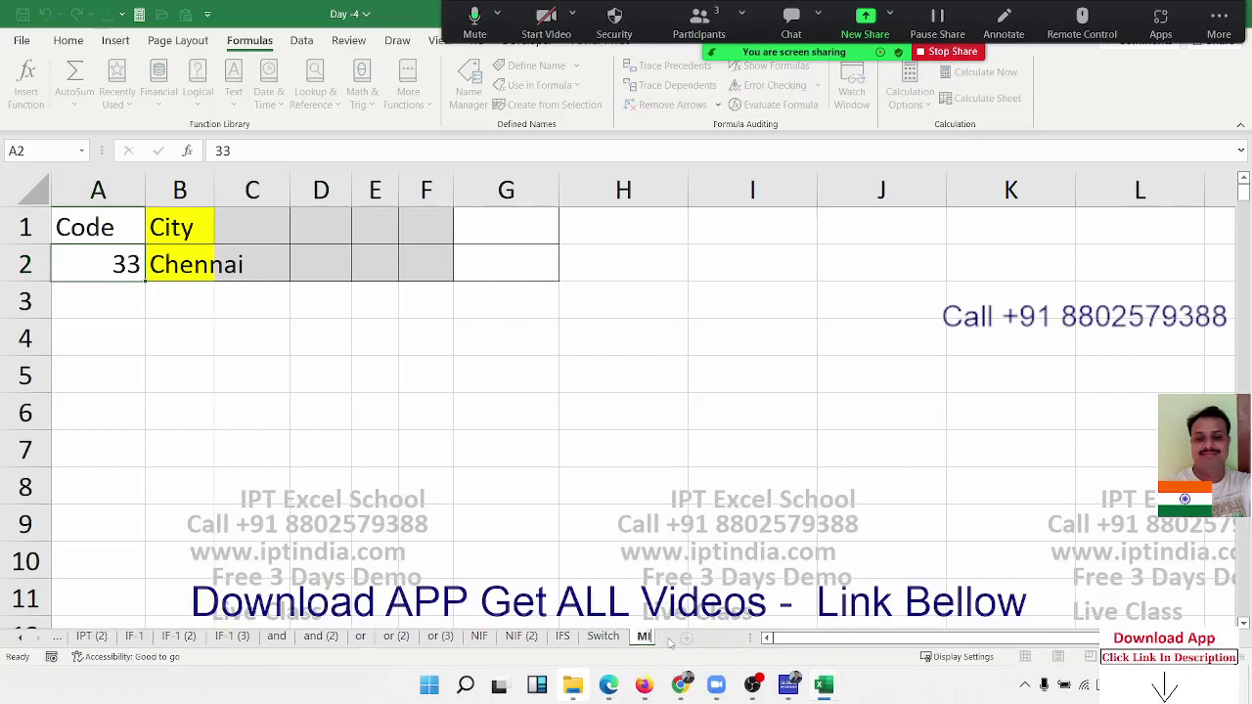
pyautogui.write('X')
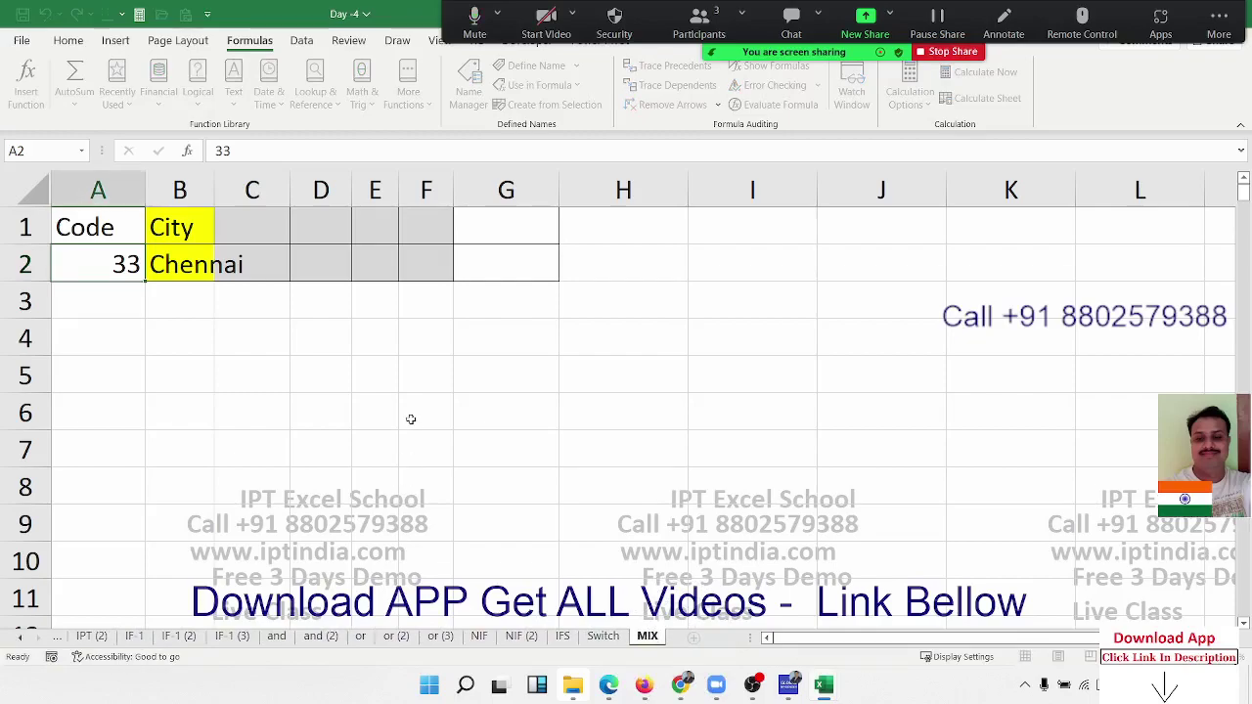
pyautogui.click(411, 419)
pyautogui.moveTo(97, 190); pyautogui.dragTo(401, 191)
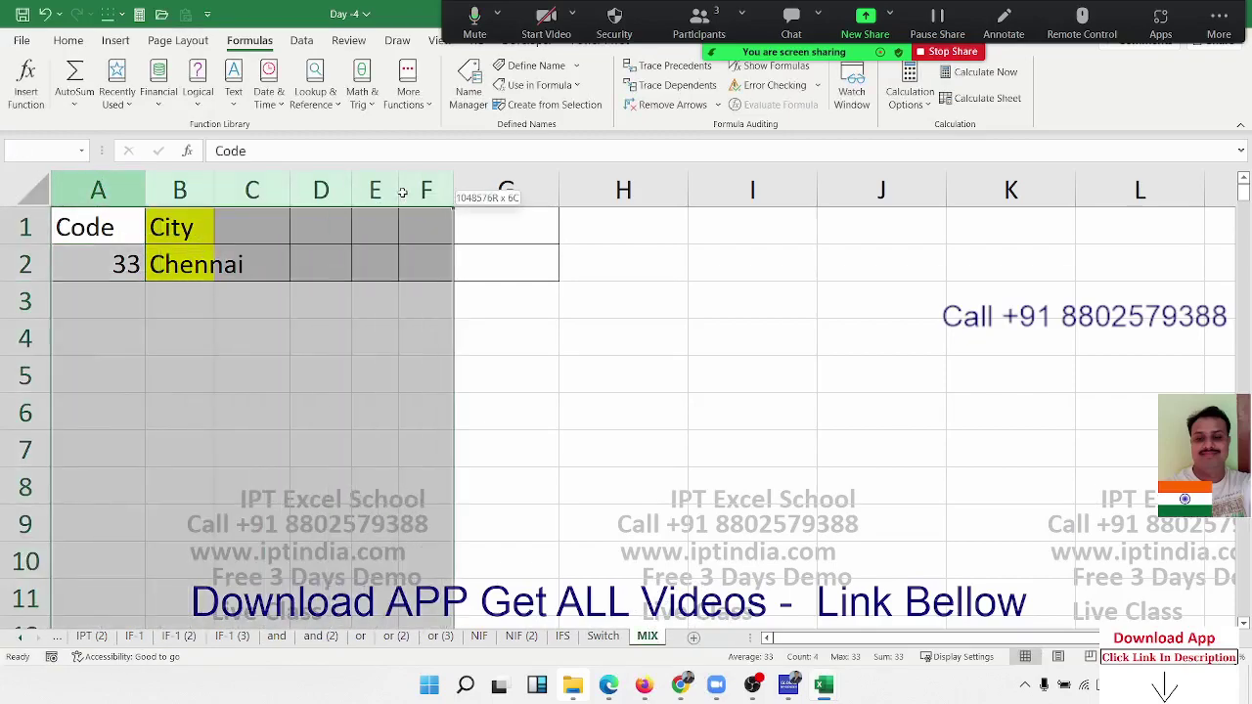
pyautogui.hotkey('ctrl', '-')
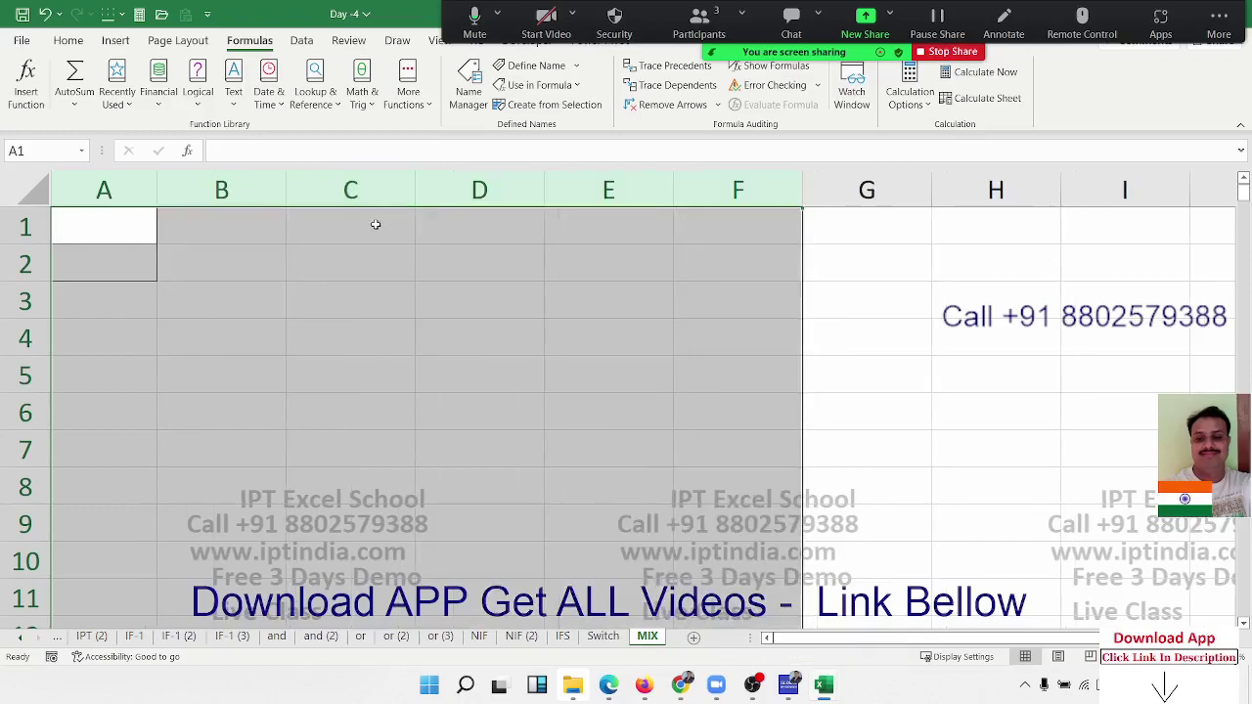
# Enter =B1/0 in C1 so it shows #DIV/0!
pyautogui.click(322, 235)
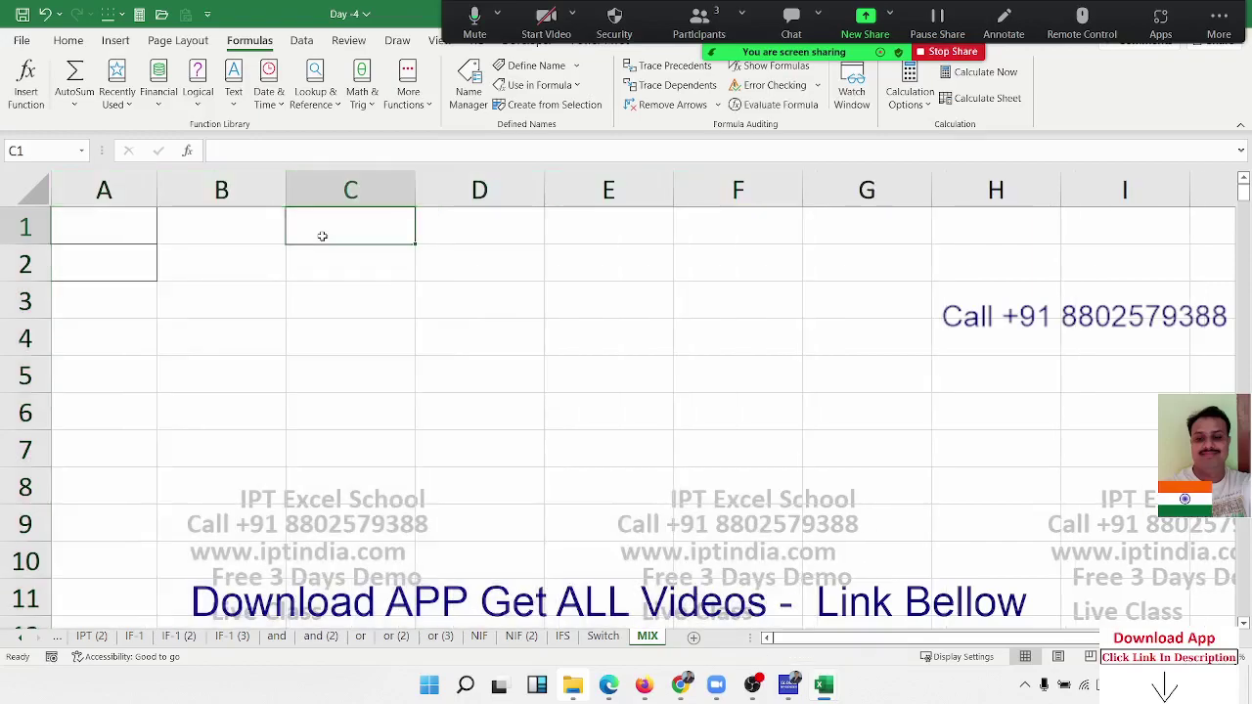
pyautogui.write('=')
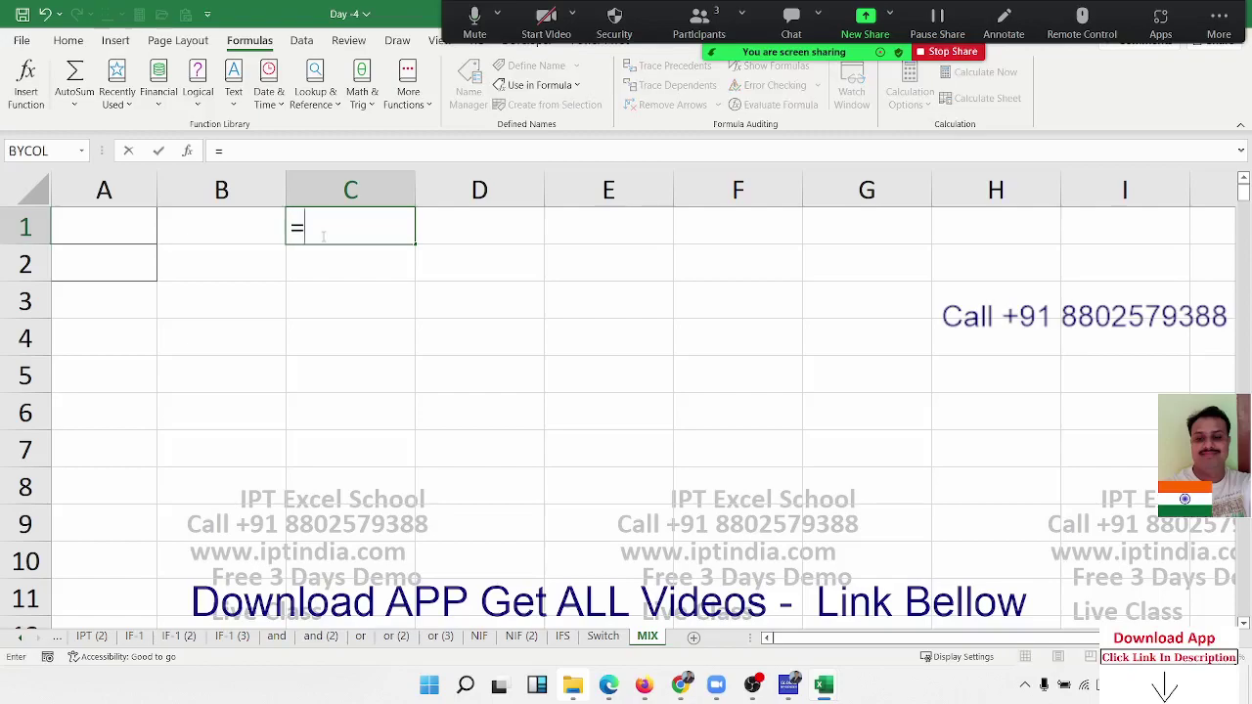
pyautogui.press('Left')
pyautogui.write('/0')
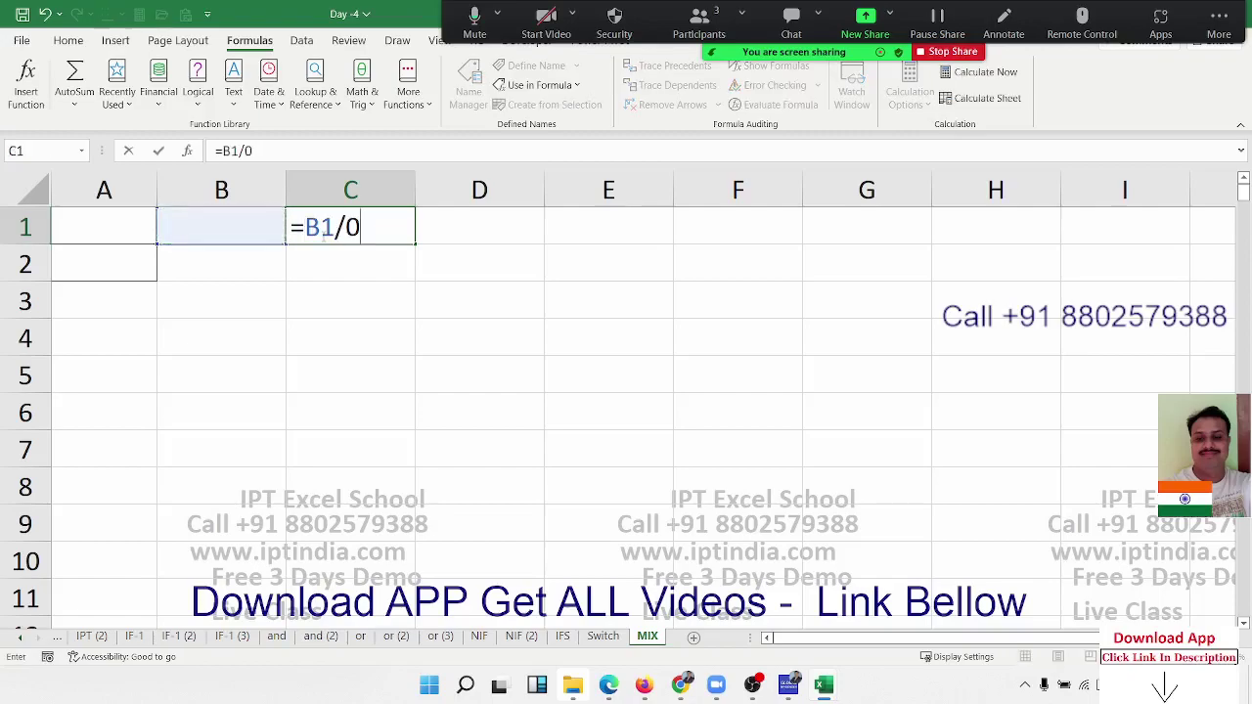
pyautogui.press('Return')
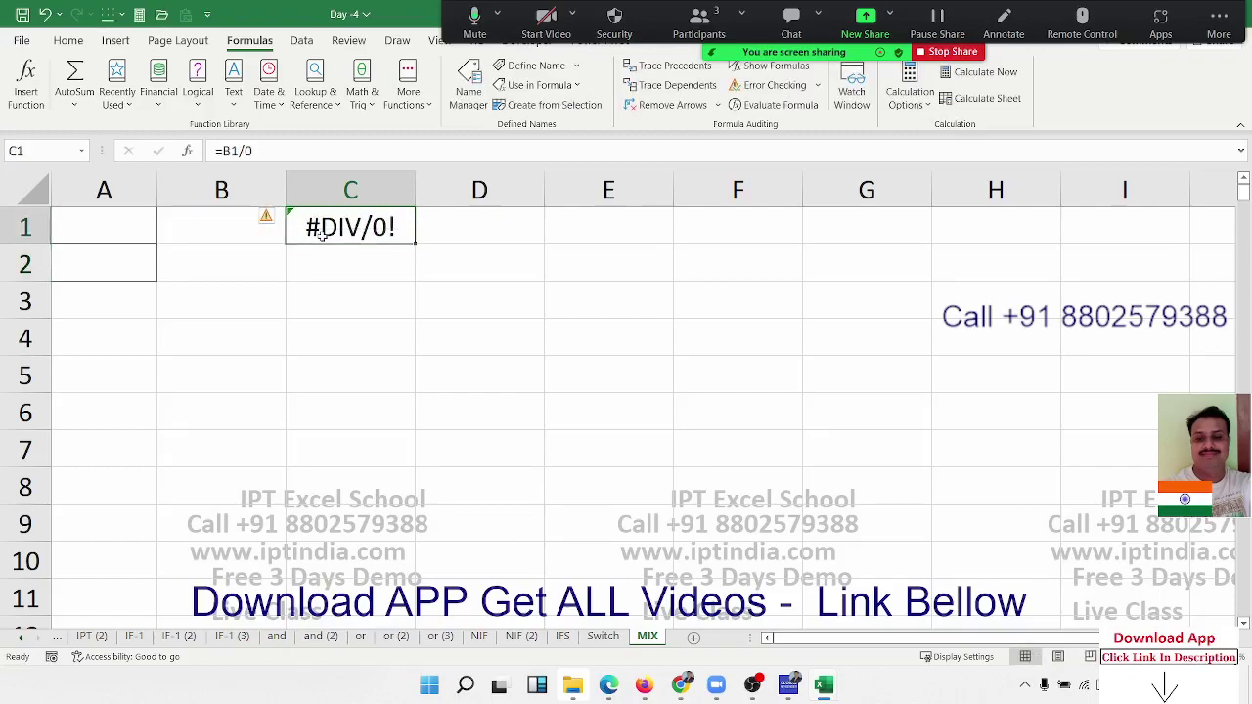
# Enter =NA() in C2 to return #N/A, then begin an IF-type formula in D1
pyautogui.write('=n')
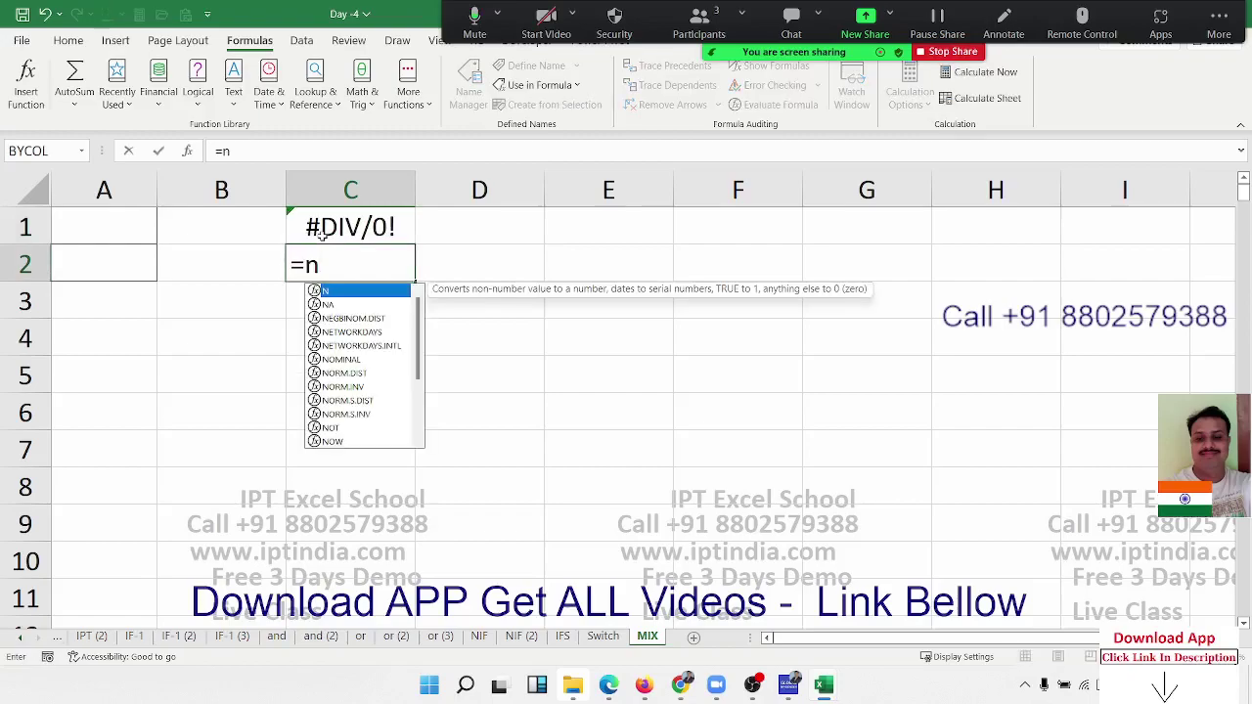
pyautogui.press('Down')
pyautogui.press('Tab')
pyautogui.press('Down')
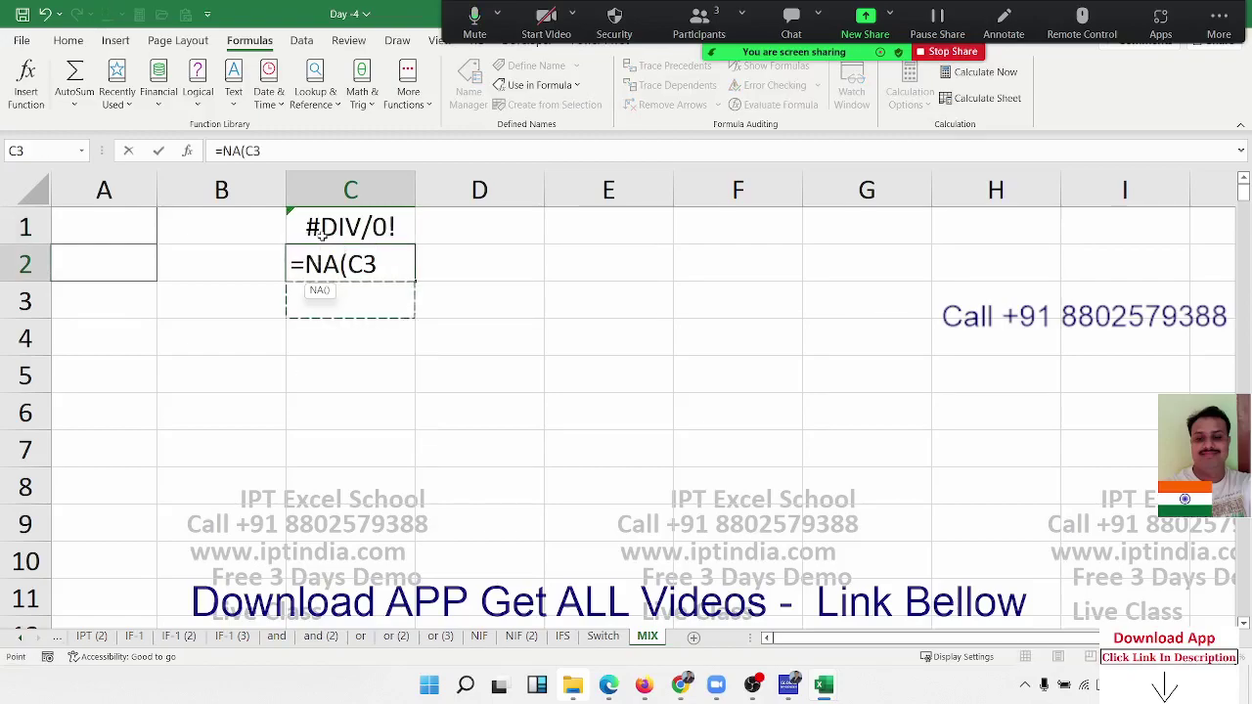
pyautogui.press('BackSpace')
pyautogui.press('BackSpace')
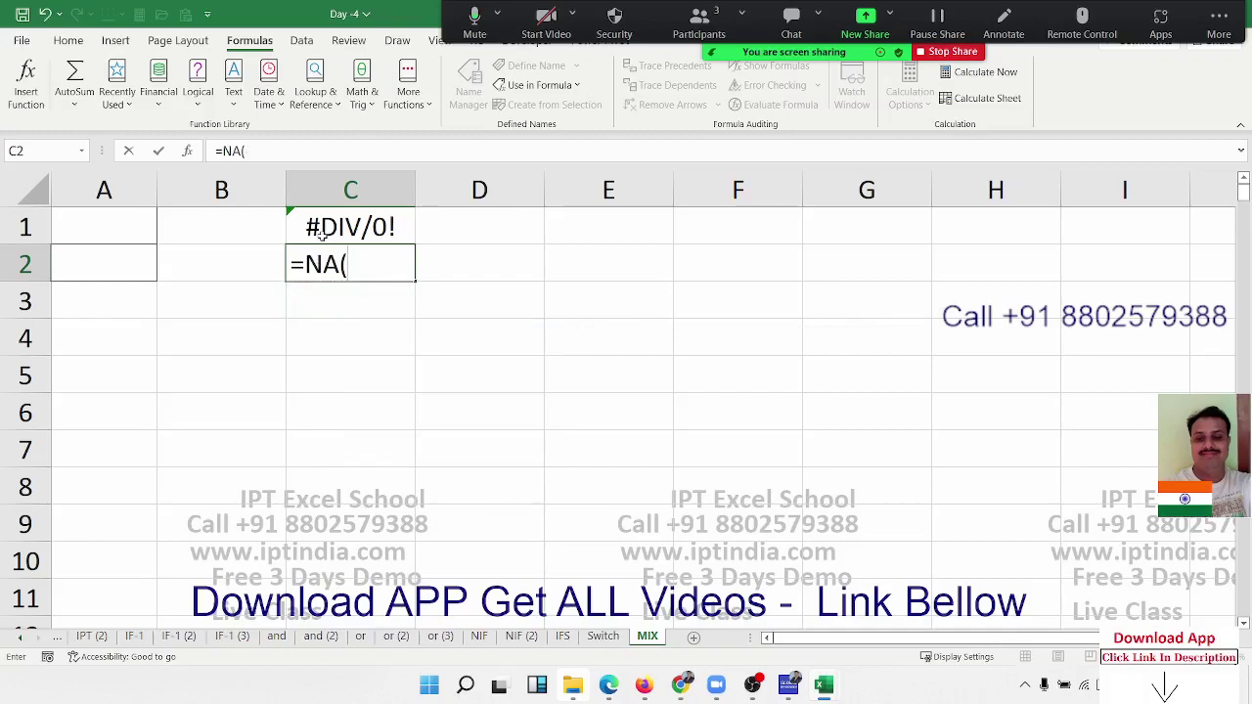
pyautogui.press('Return')
pyautogui.press('Right')
pyautogui.press('Up')
pyautogui.press('Up')
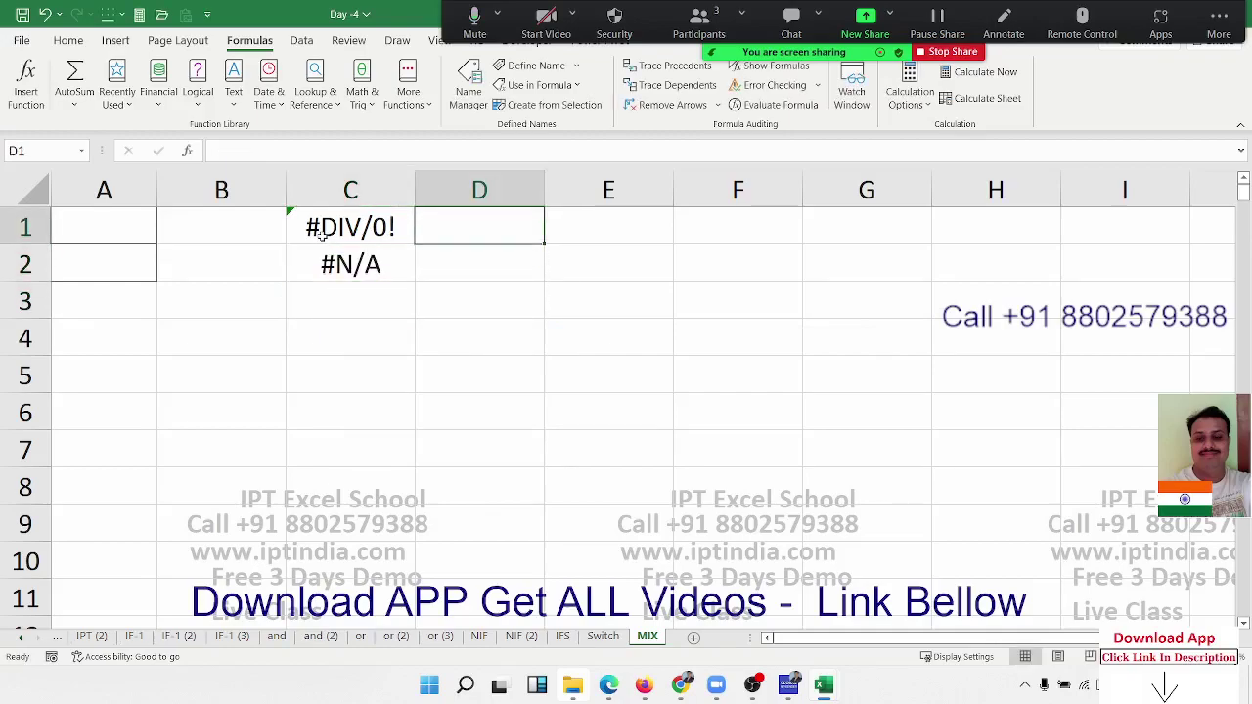
pyautogui.write('=')
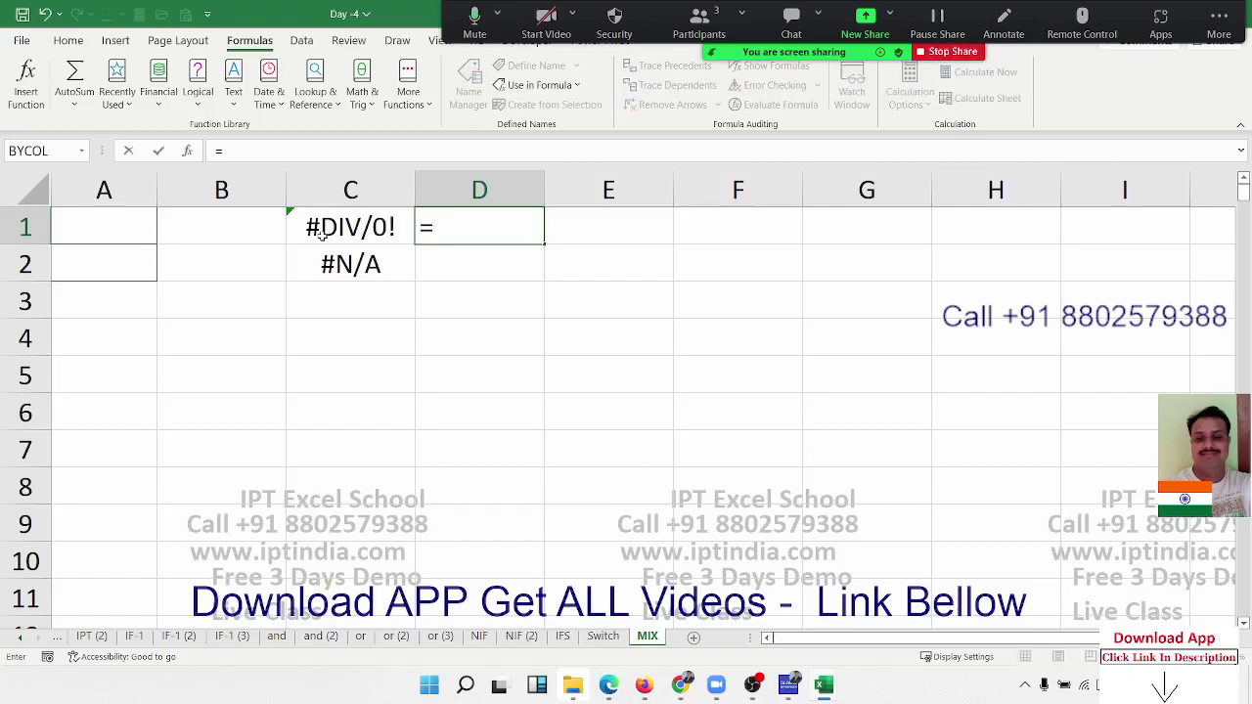
pyautogui.write('if')
# Complete =IFERROR(C1,0) in D1 and select C1:D2 to compare the results
pyautogui.press('Down')
pyautogui.press('Tab')
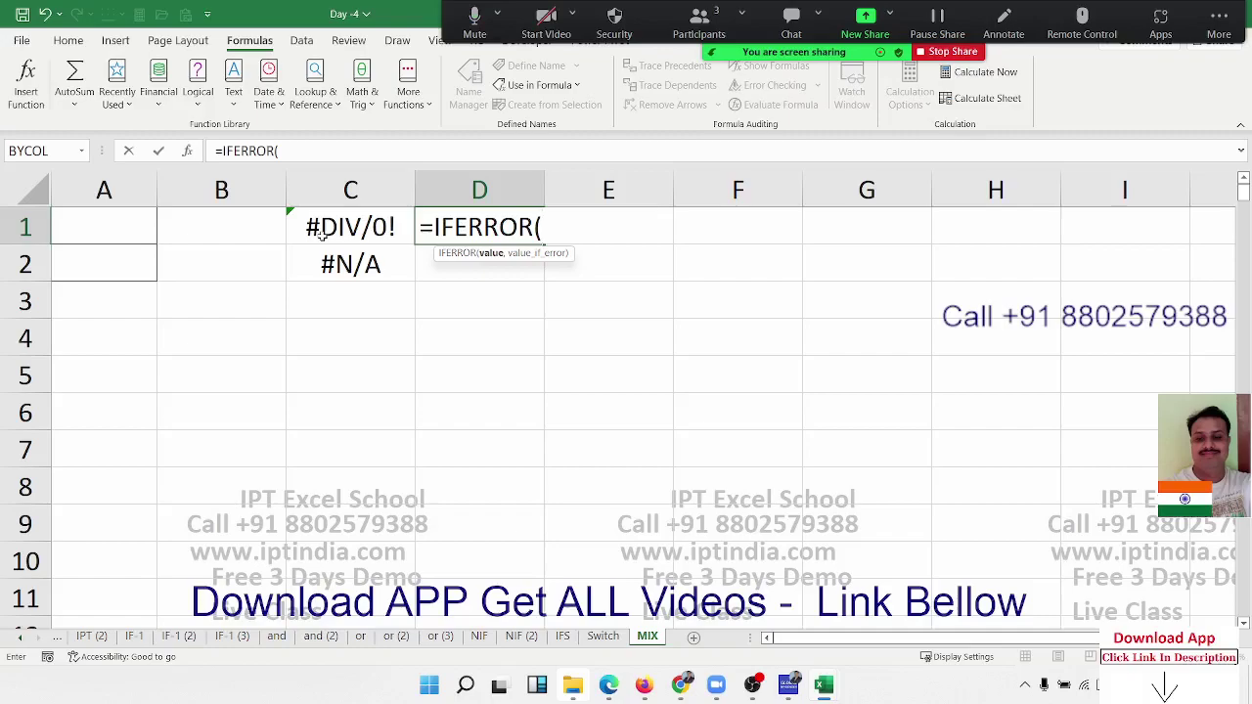
pyautogui.click(321, 235)
pyautogui.write(',')
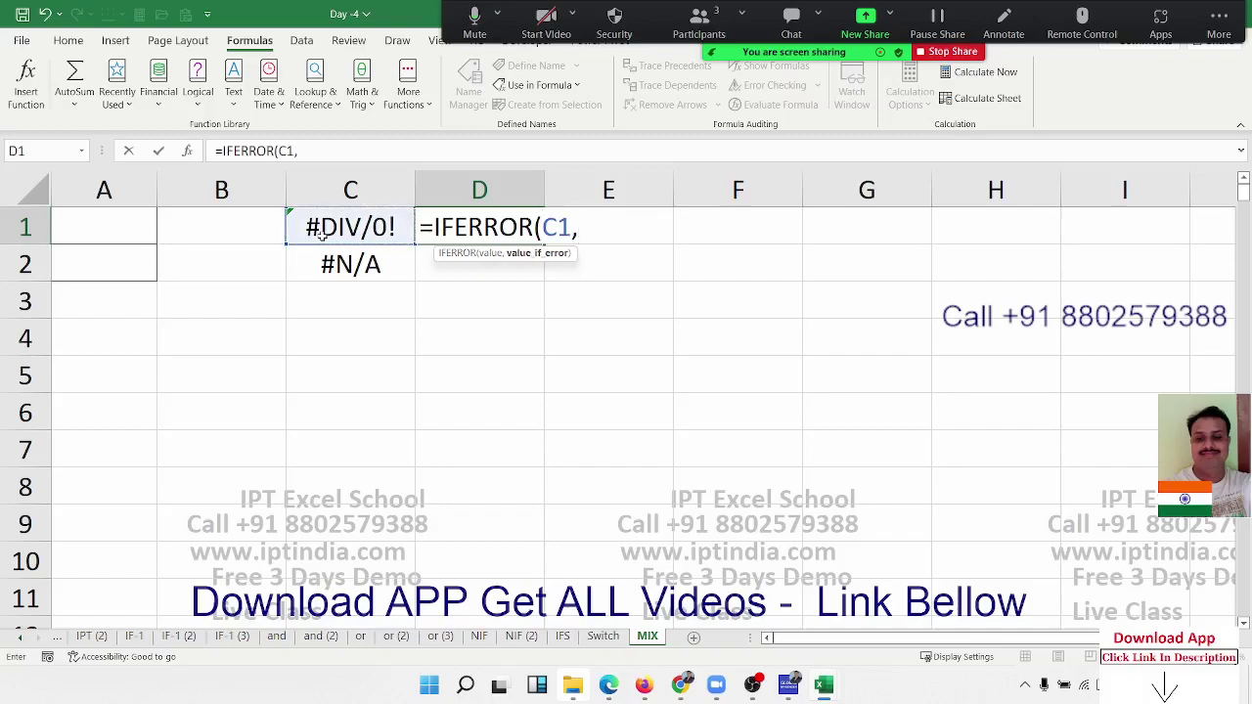
pyautogui.write('0')
pyautogui.press('Return')
pyautogui.press('Up')
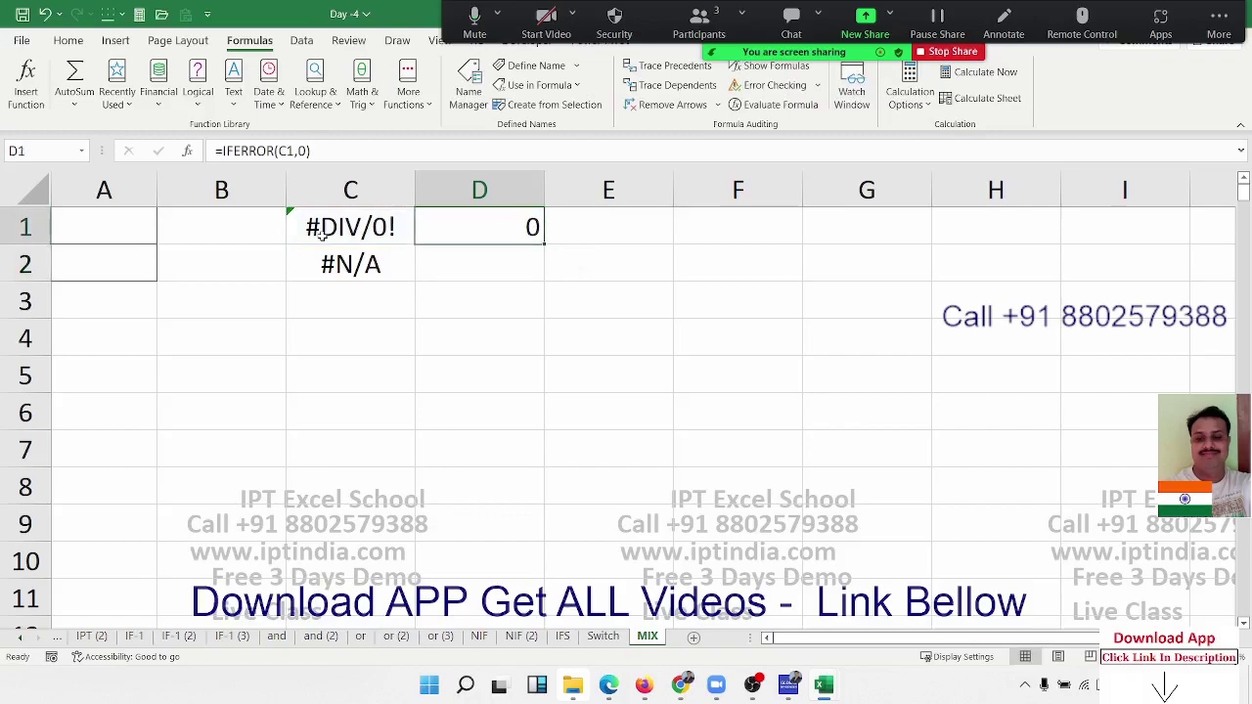
pyautogui.click(322, 235)
pyautogui.hotkey('shift', 'Right')
pyautogui.hotkey('shift', 'Down')
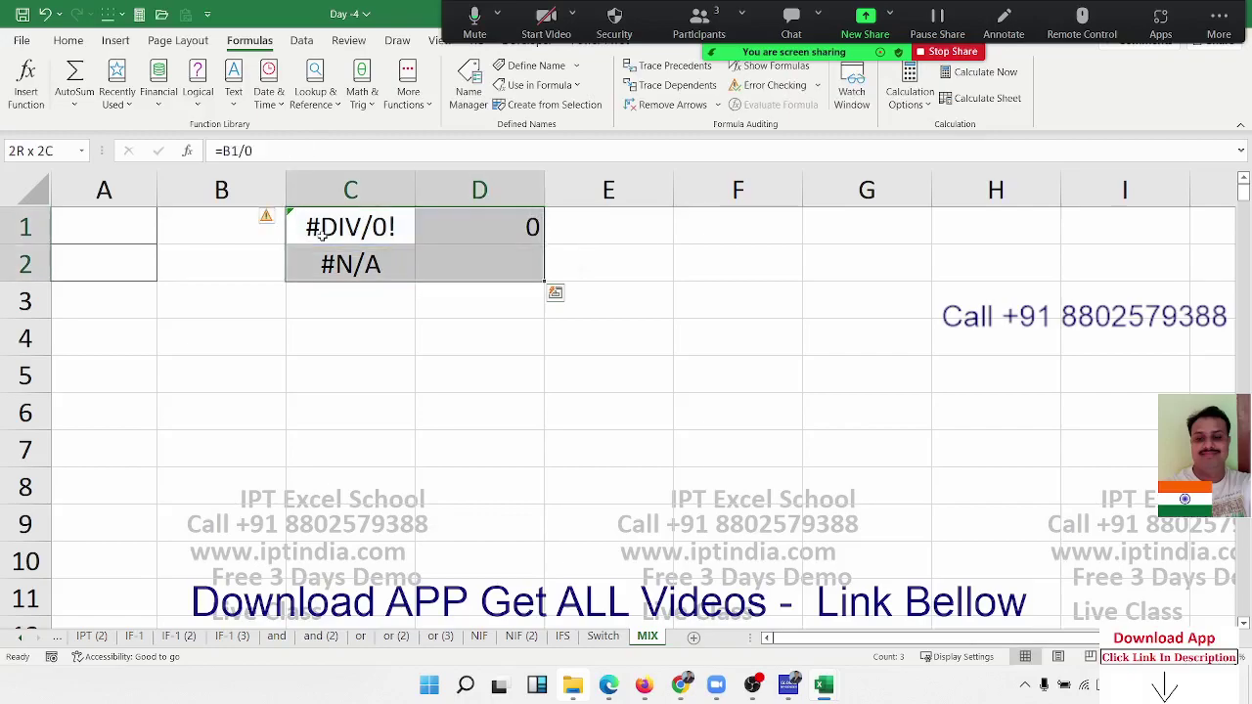
# Enter 85, 25, 66, 63, 63 in F1:F5, total them with SUM in F6, then set F4 to =NA()
pyautogui.press('Right')
pyautogui.press('Right')
pyautogui.press('Right')
pyautogui.write('85')
pyautogui.press('Return')
pyautogui.write('2')
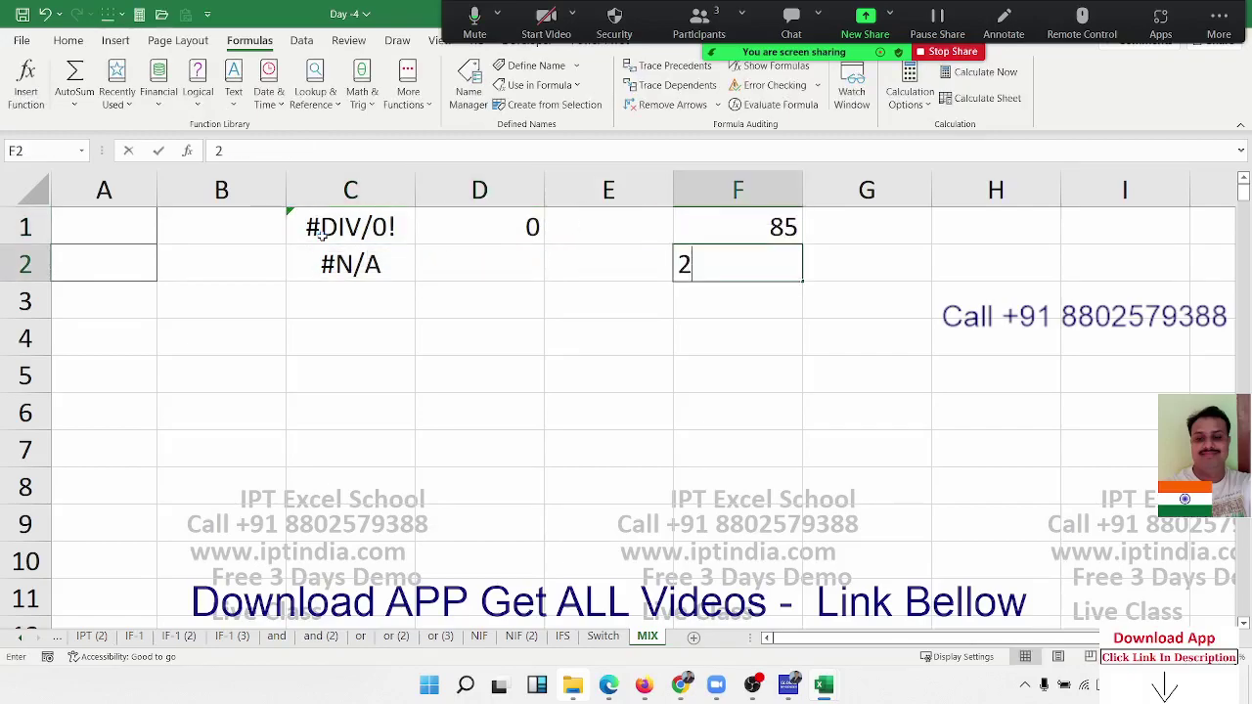
pyautogui.write('5 66')
pyautogui.press('Return')
pyautogui.write('63')
pyautogui.press('Return')
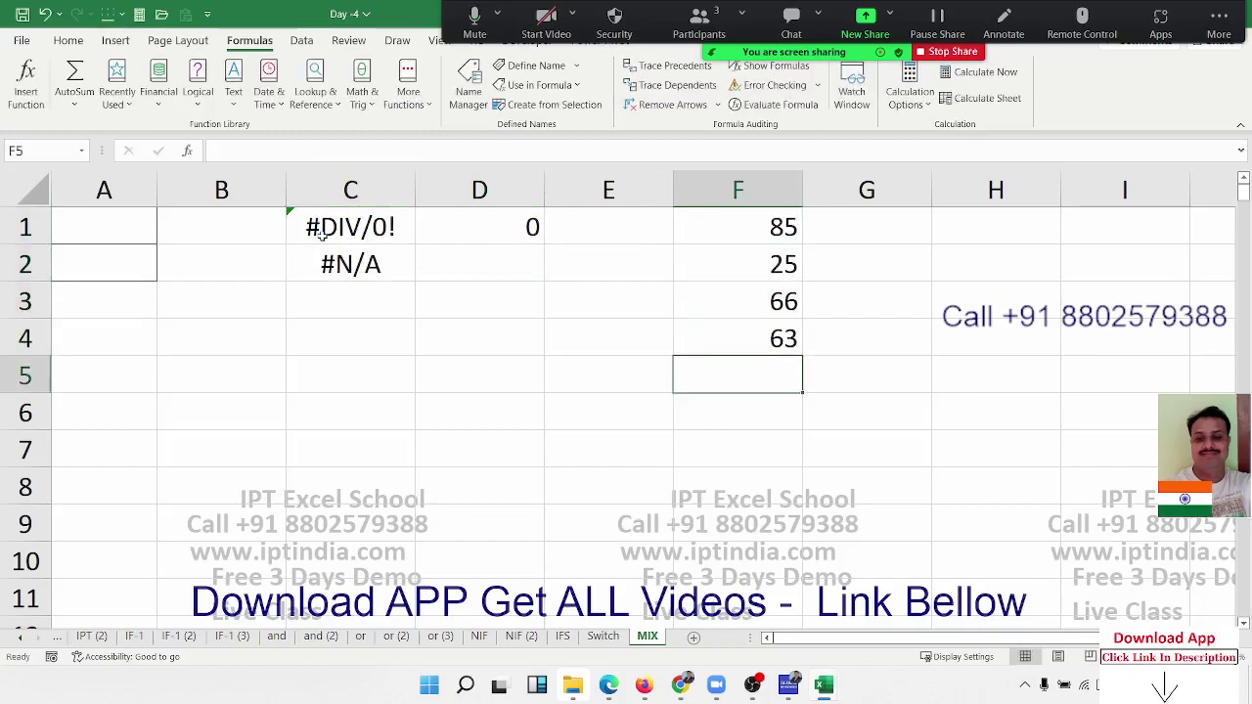
pyautogui.write('63')
pyautogui.press('Return')
pyautogui.write('=s')
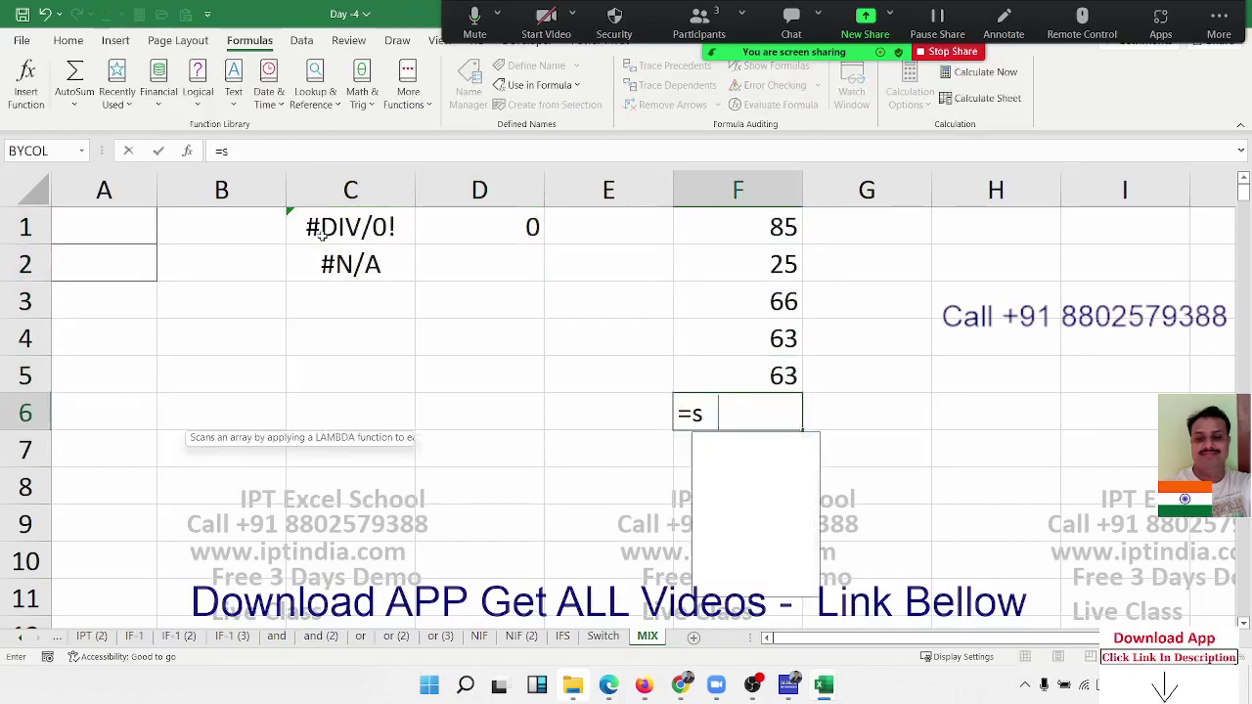
pyautogui.write('um(')
pyautogui.press('Up')
pyautogui.hotkey('shift', 'Up')
pyautogui.hotkey('shift', 'Up')
pyautogui.hotkey('shift', 'Up')
pyautogui.hotkey('shift', 'Up')
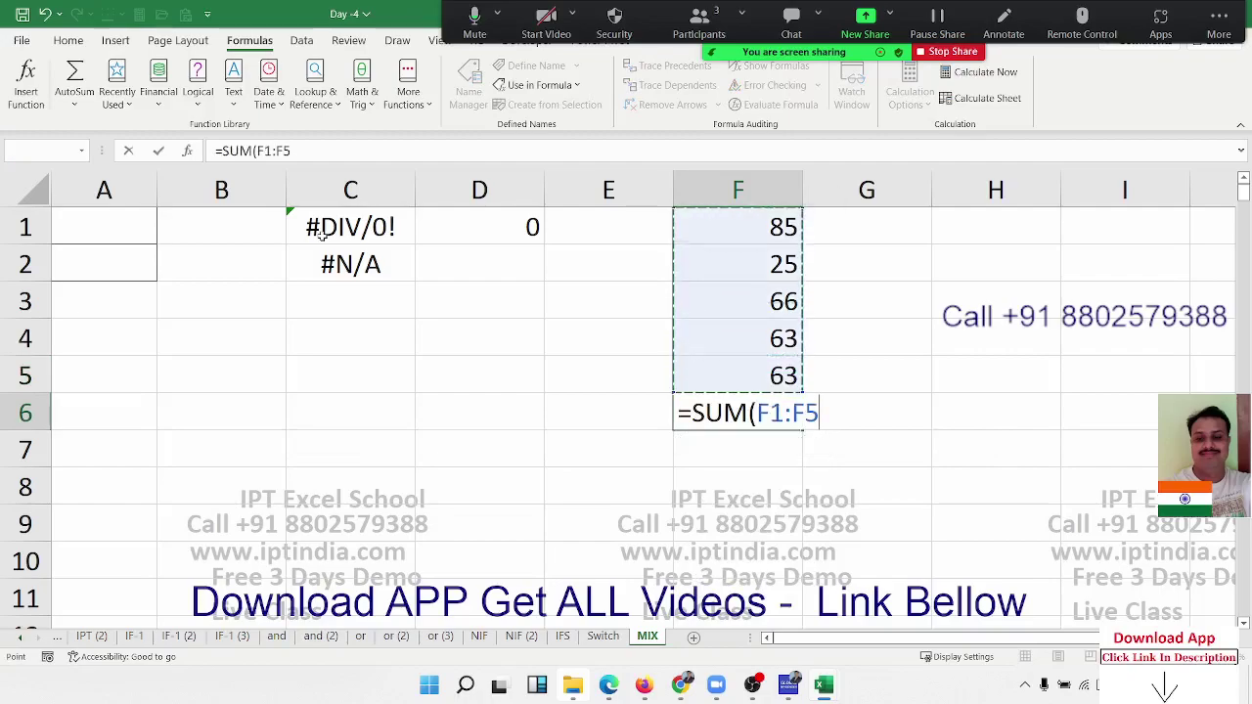
pyautogui.press('Return')
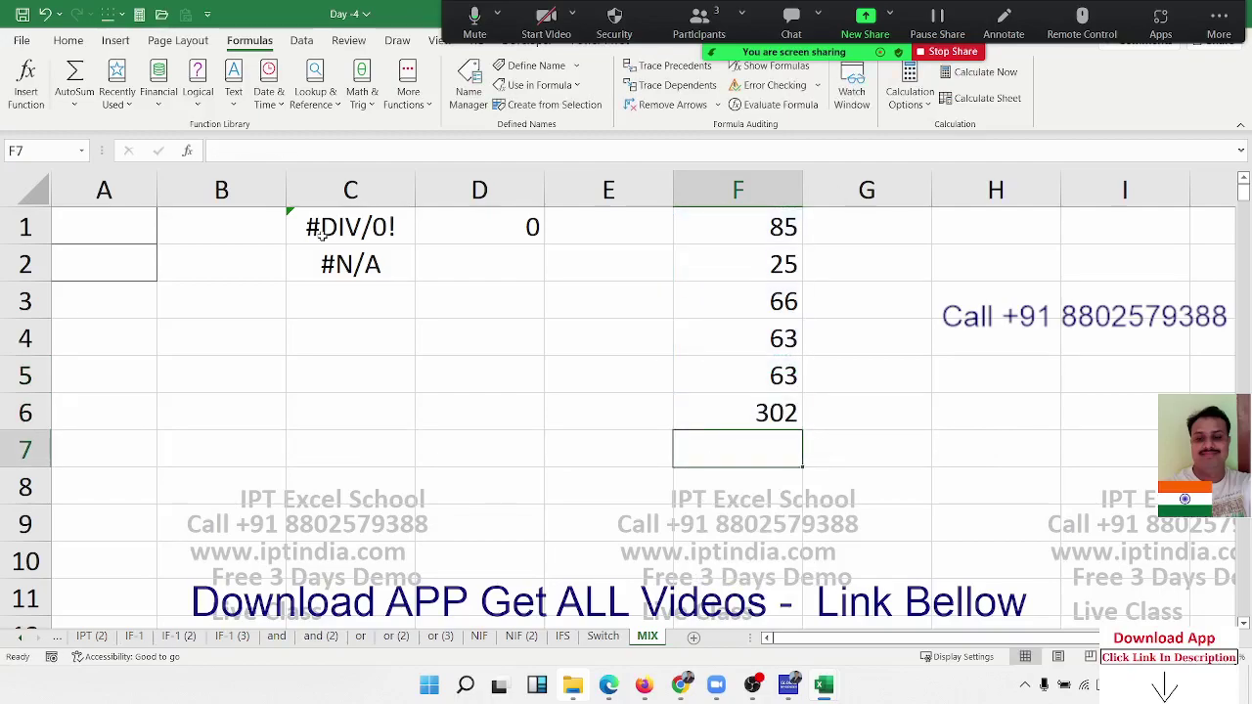
pyautogui.press('Up')
pyautogui.press('Up')
pyautogui.press('Up')
pyautogui.write('=n')
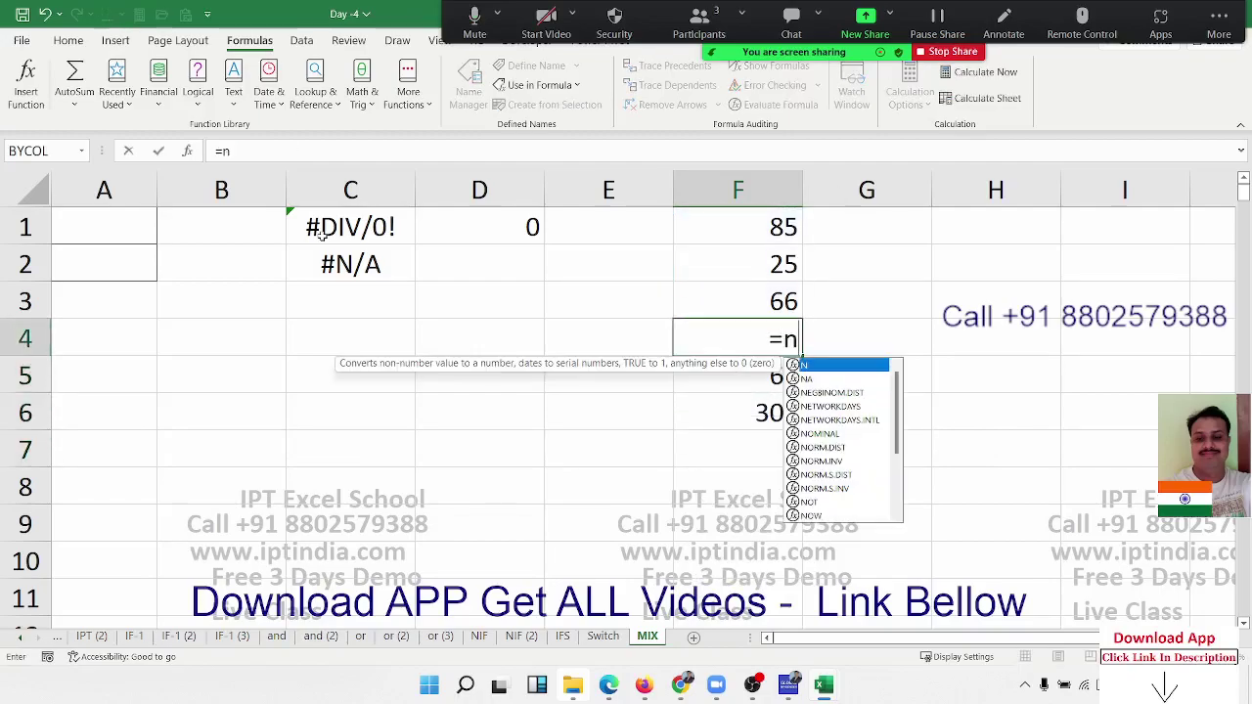
pyautogui.write('a(')
pyautogui.press('Return')
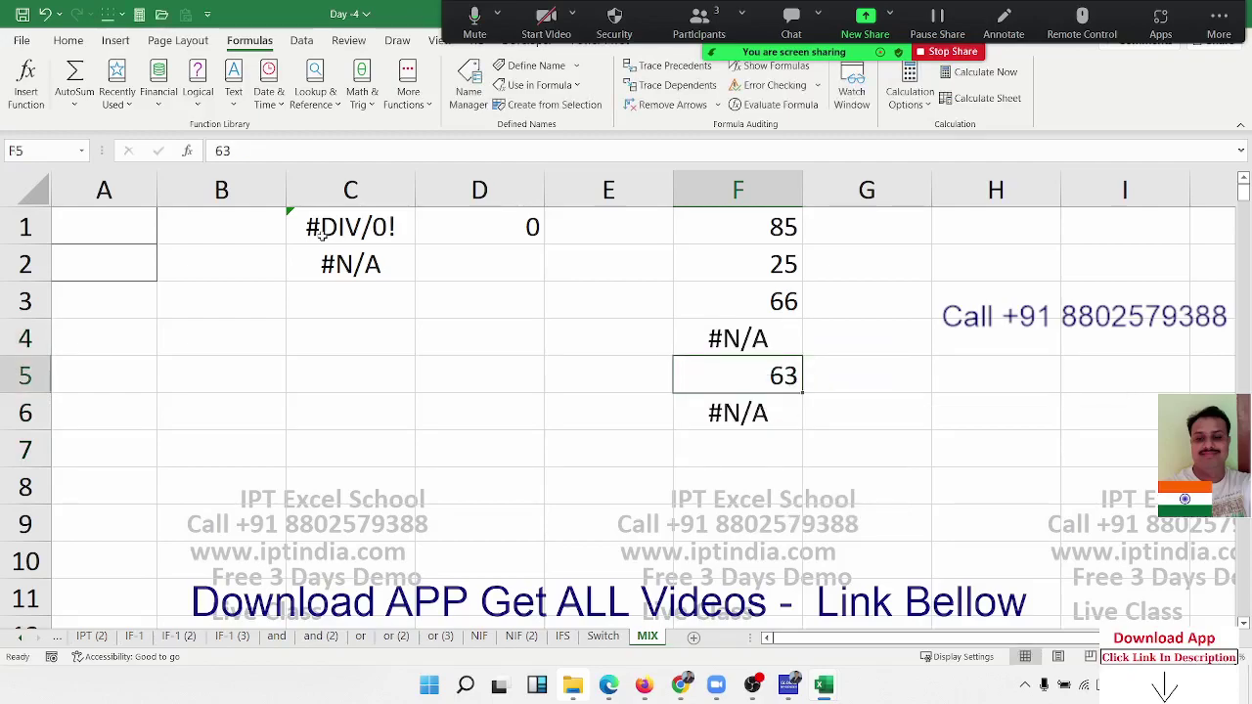
# Rewrite F6 as =SUM(IFERROR(F1:F5,0)), accepting Excel's correction, so it returns 239
pyautogui.press('Down')
pyautogui.press('F2')
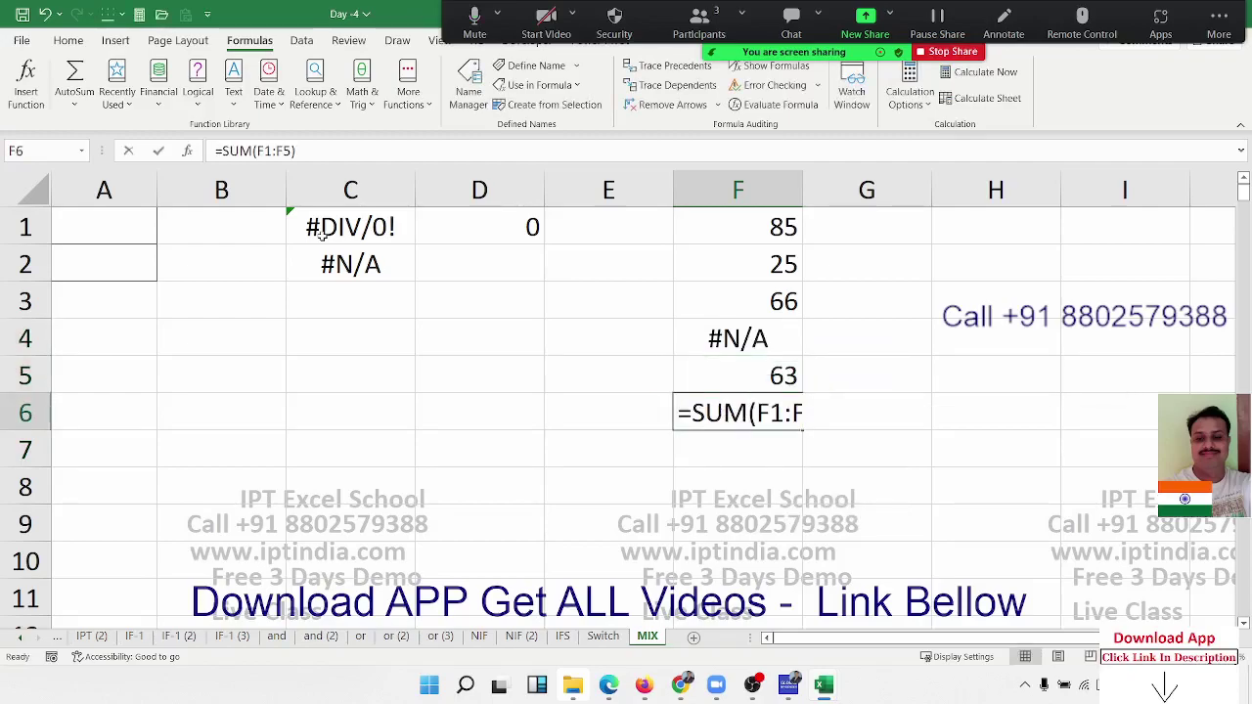
pyautogui.press('BackSpace')
pyautogui.press('BackSpace')
pyautogui.press('BackSpace')
pyautogui.write('=sum')
pyautogui.press('Tab')
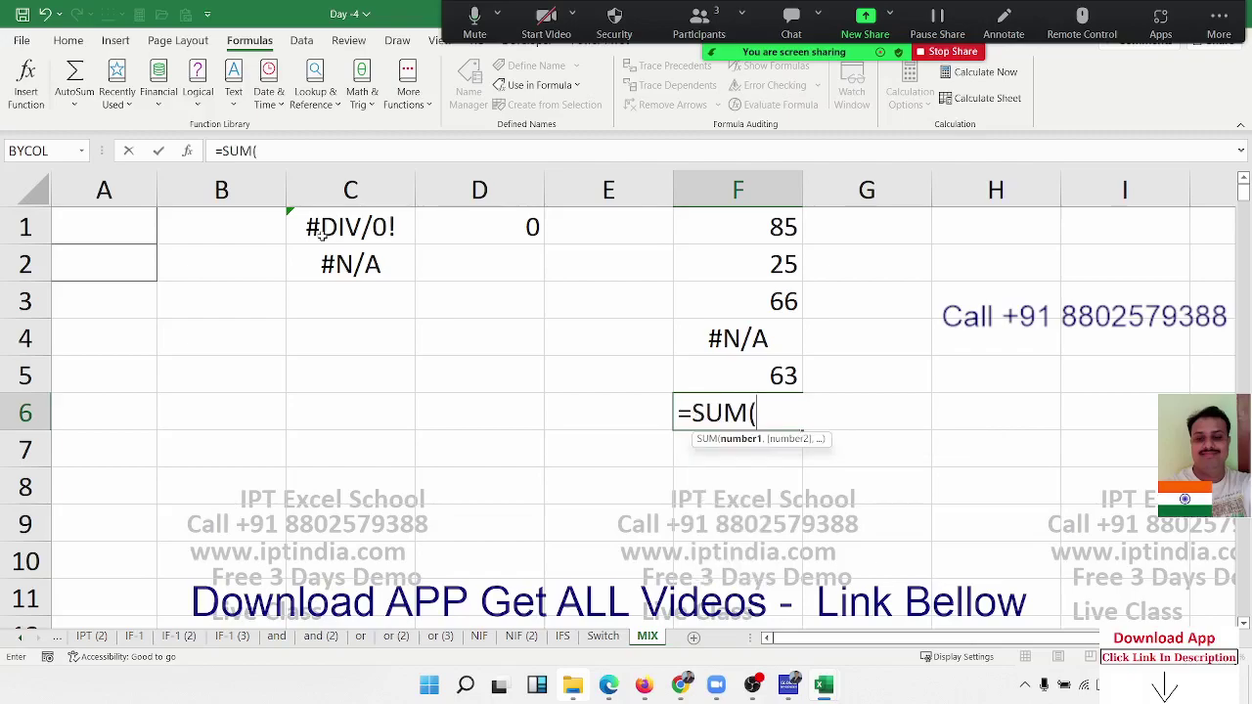
pyautogui.write('if')
pyautogui.press('Down')
pyautogui.press('Tab')
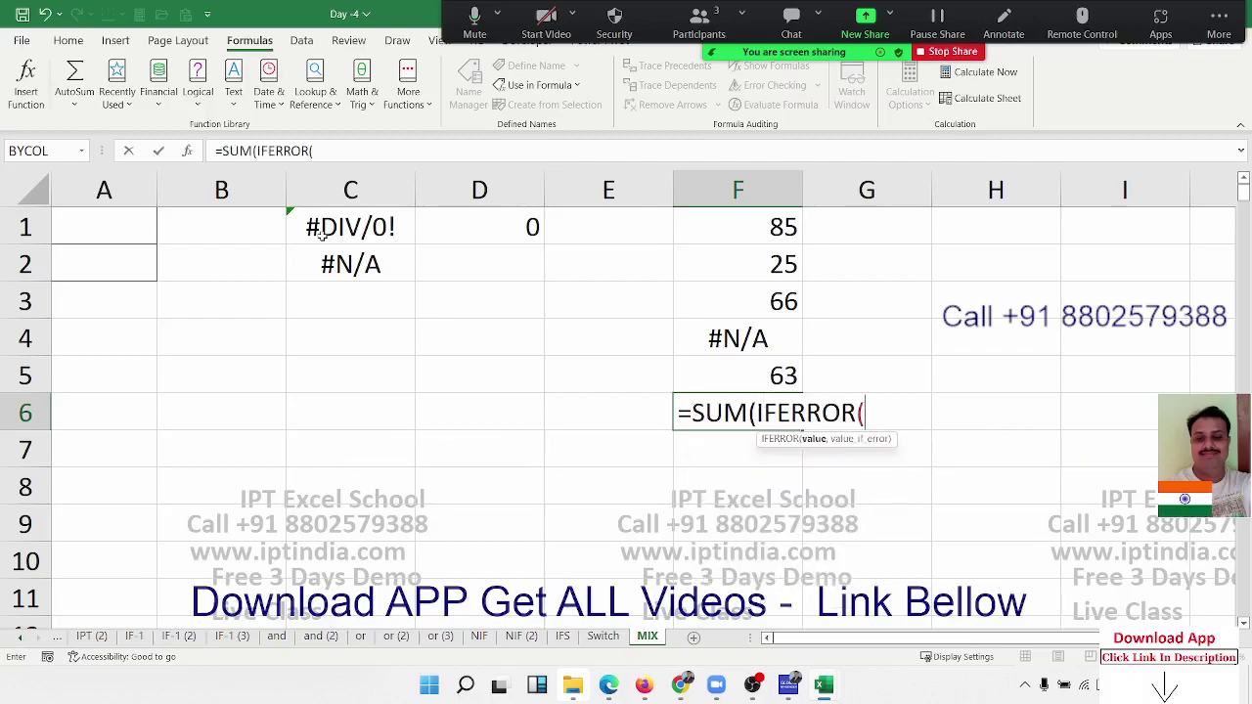
pyautogui.press('Up')
pyautogui.hotkey('shift', 'Up')
pyautogui.hotkey('shift', 'Up')
pyautogui.hotkey('shift', 'Up')
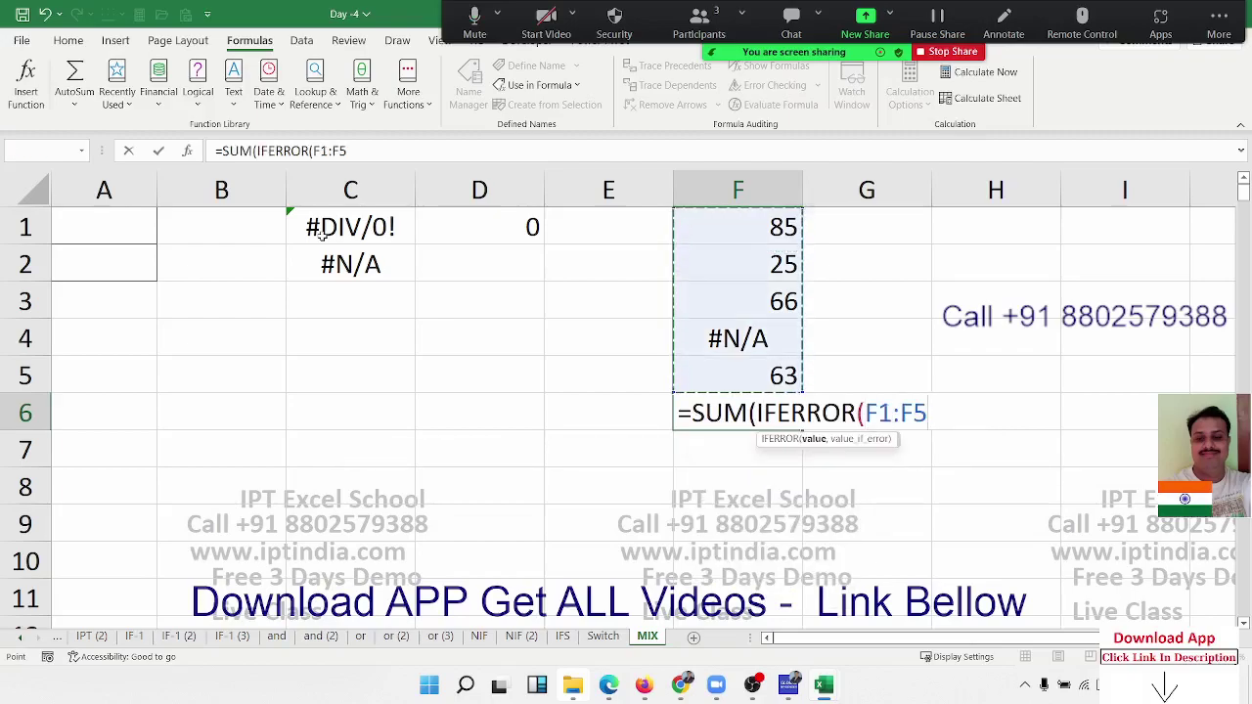
pyautogui.write(',0)')
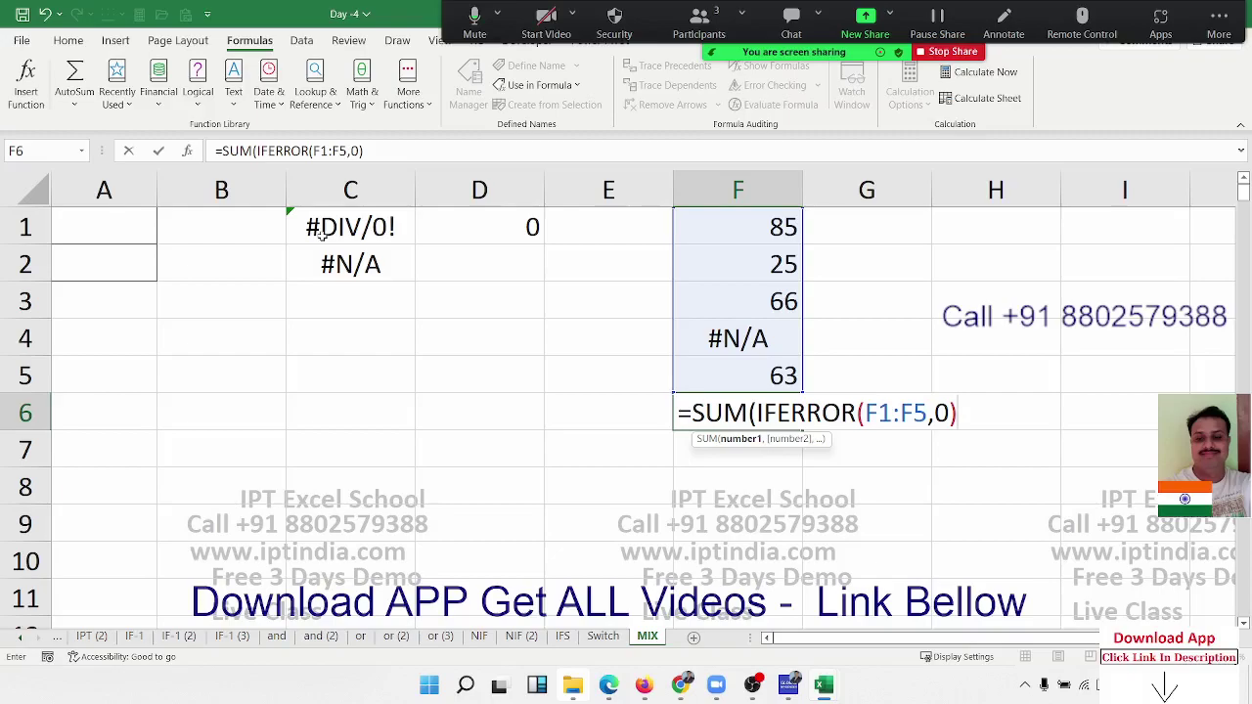
pyautogui.press('Return')
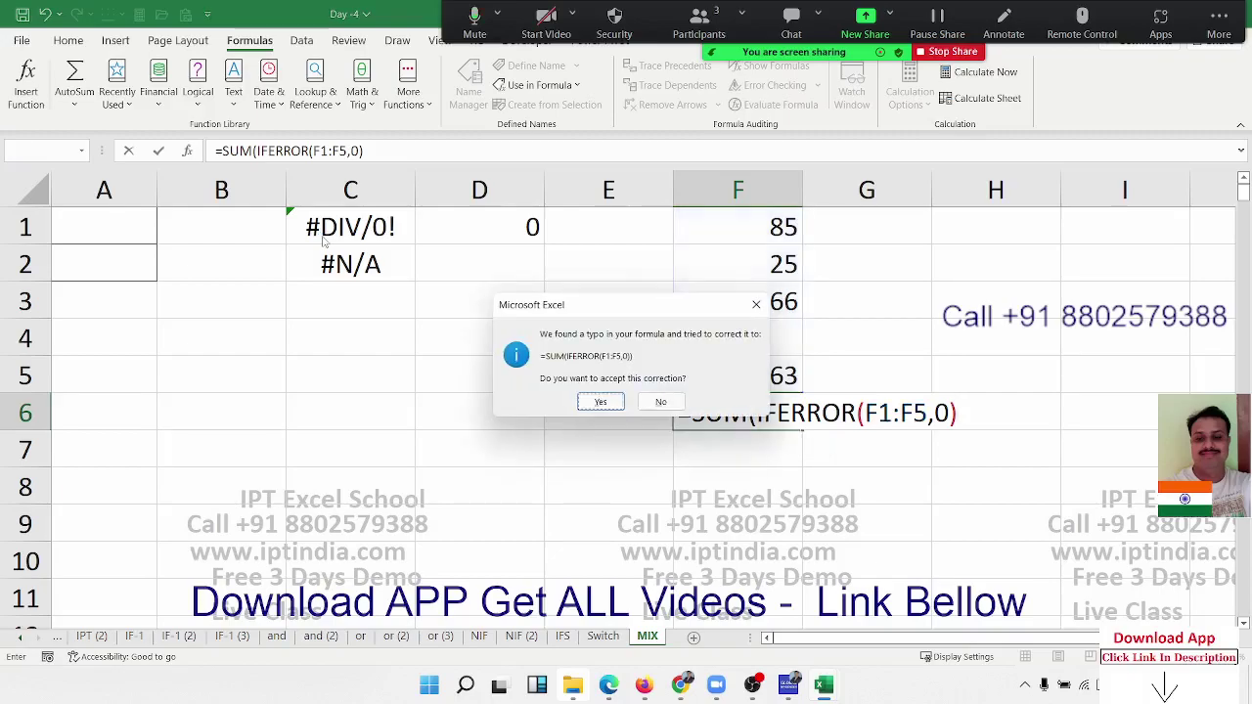
pyautogui.press('Return')
pyautogui.press('Up')
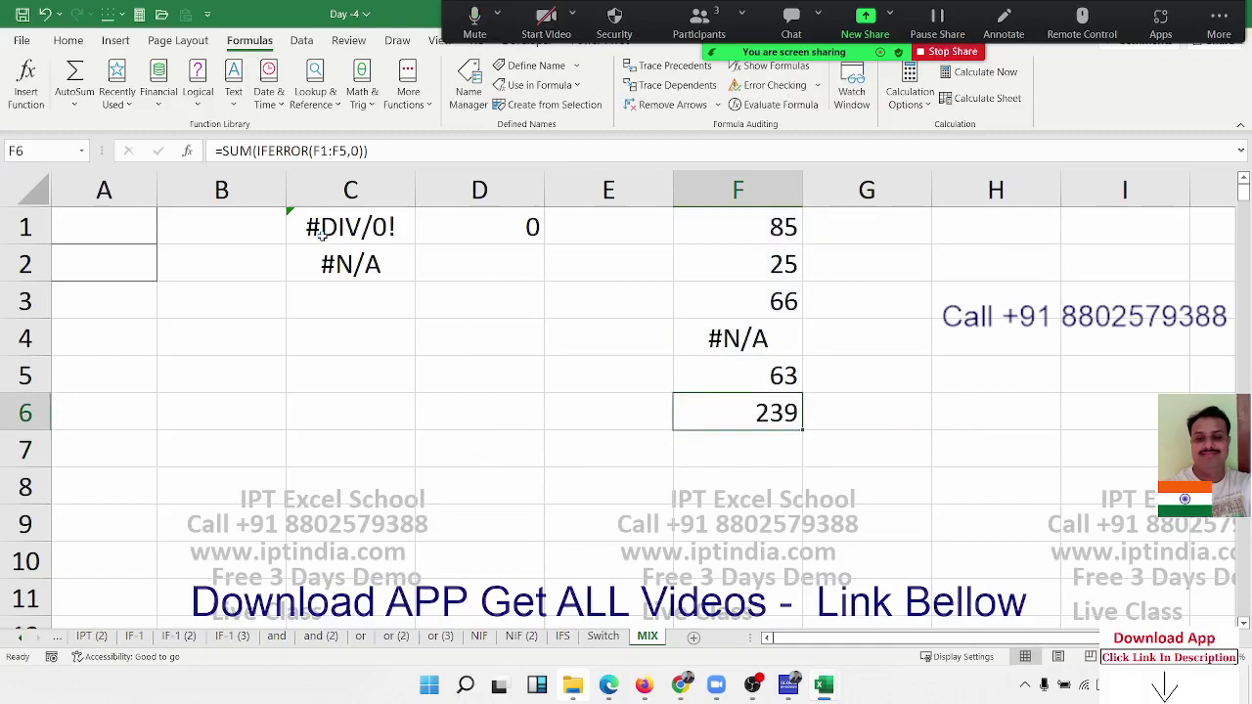
# Put Y in A4 and B4 and enter an OR test on A4 in C4
pyautogui.click(100, 330)
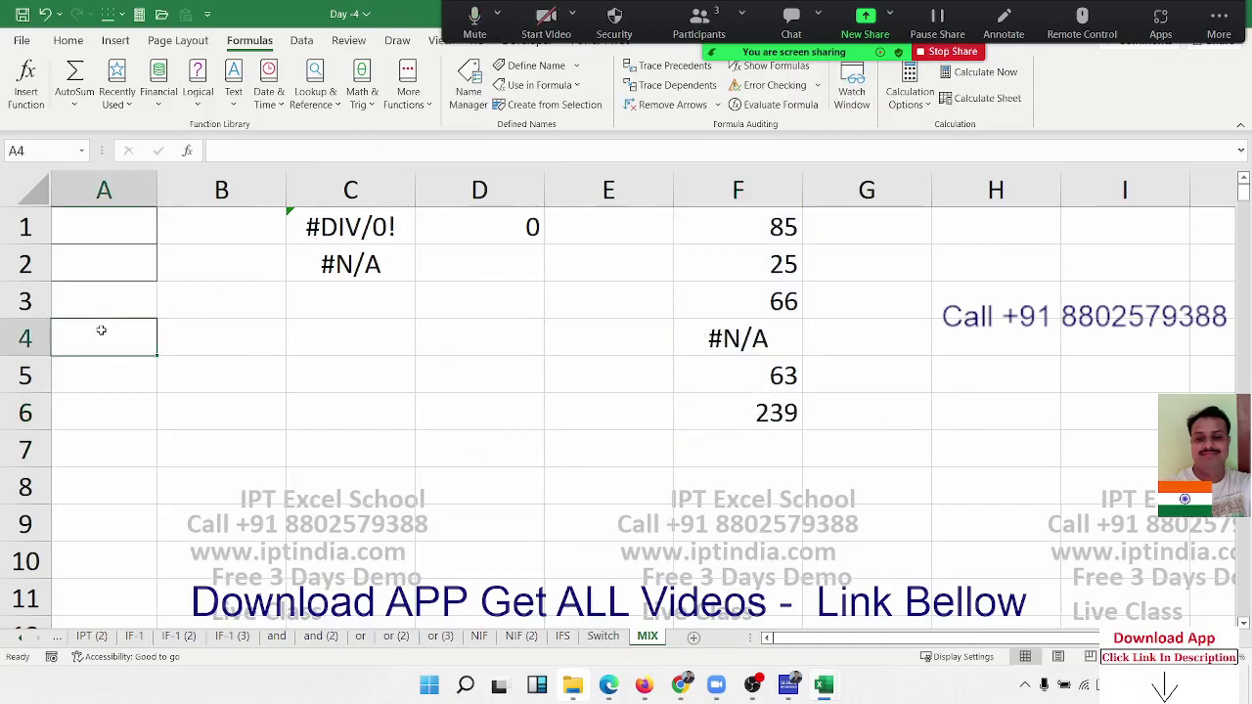
pyautogui.write('Y')
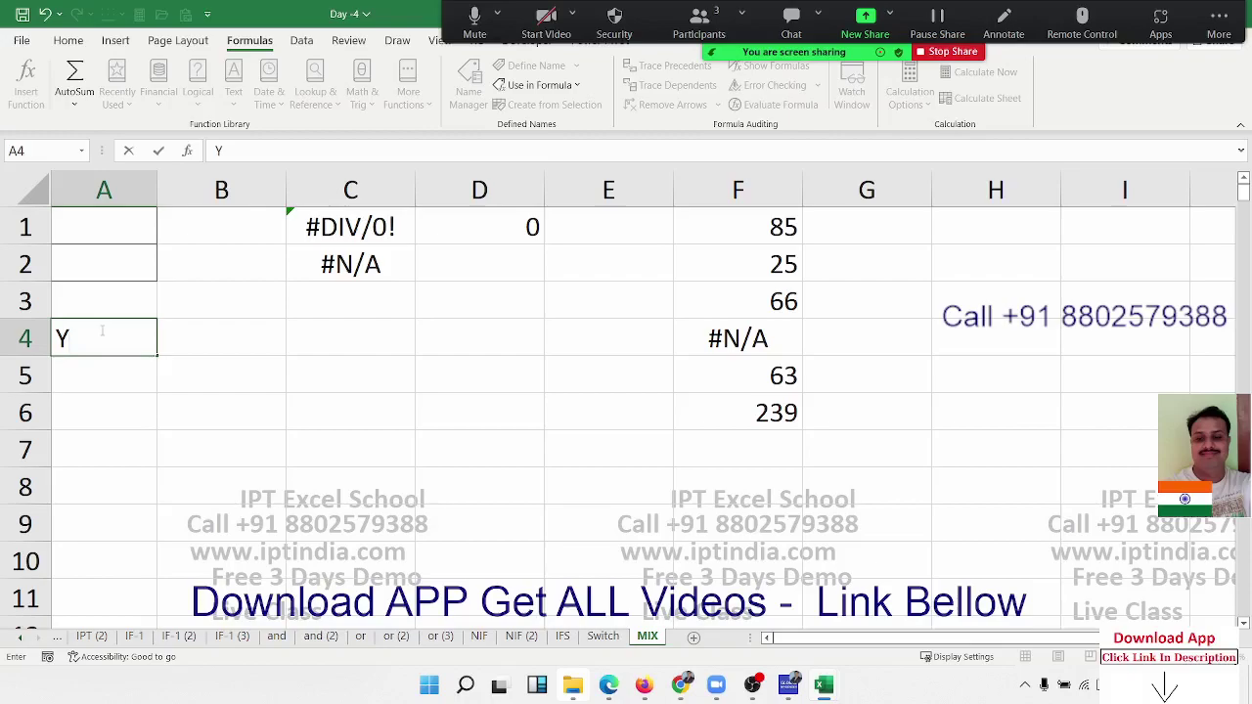
pyautogui.press('Tab')
pyautogui.write('Y')
pyautogui.press('Tab')
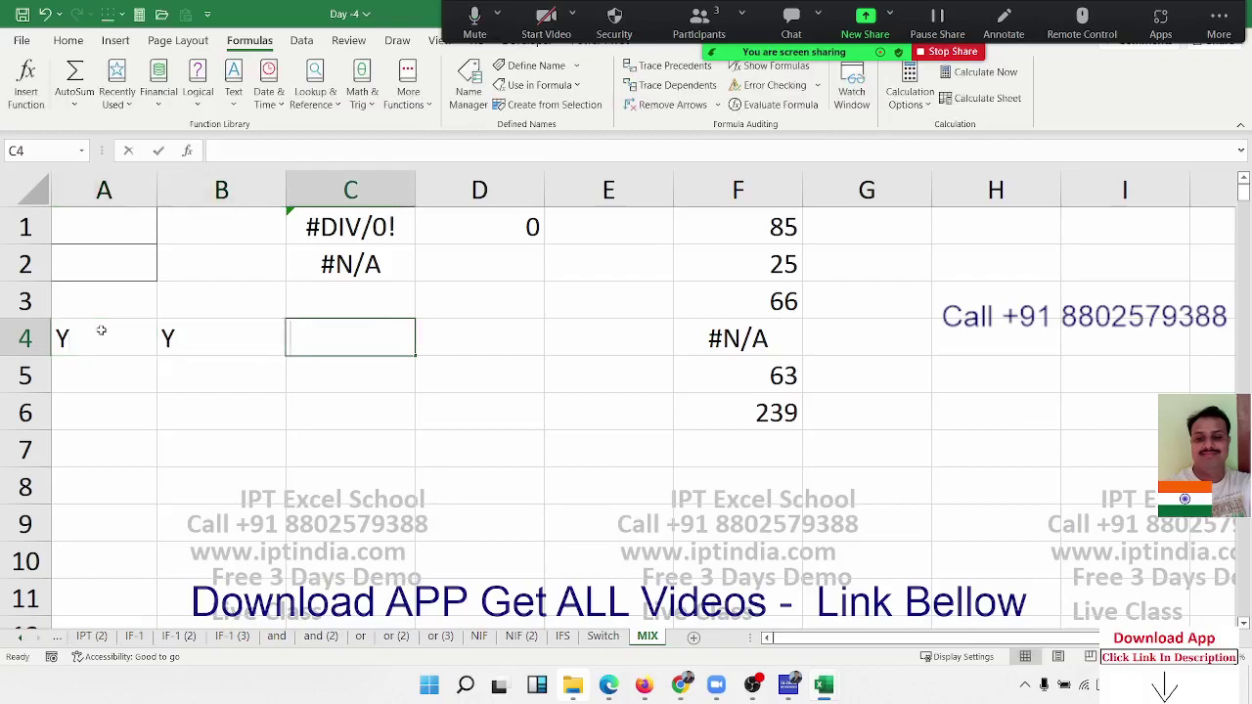
pyautogui.write('=or(')
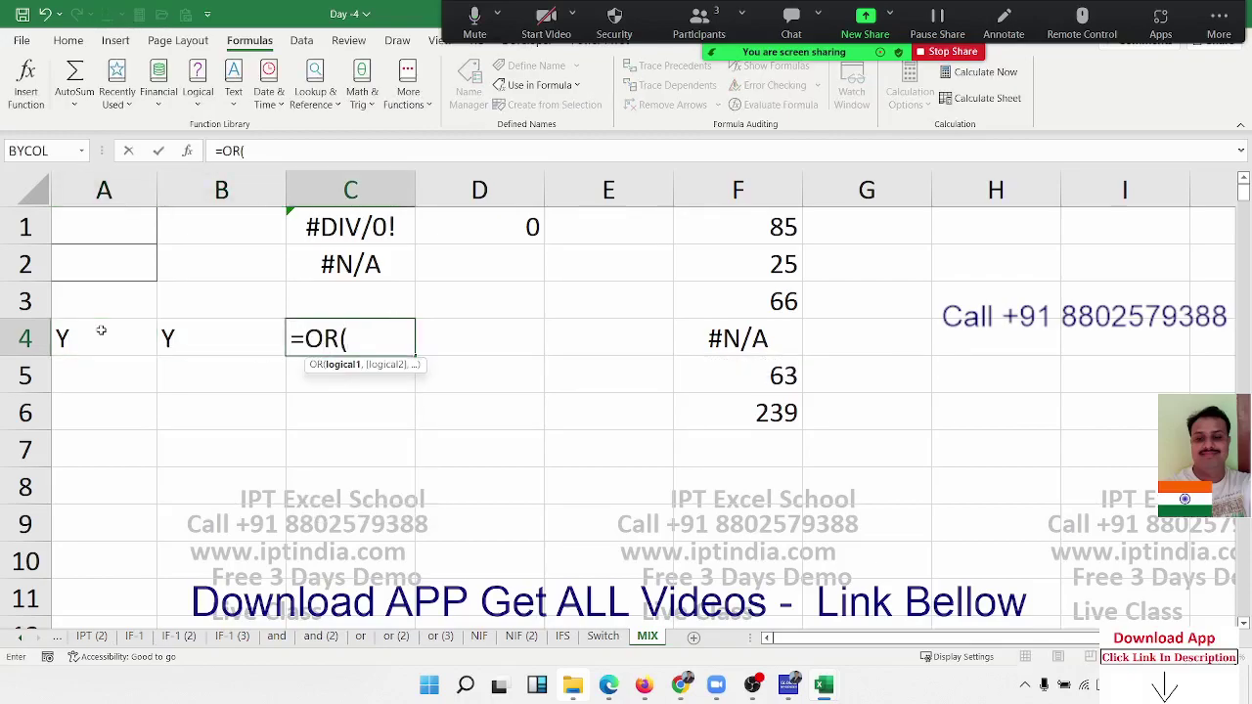
pyautogui.click(101, 330)
pyautogui.write('="y')
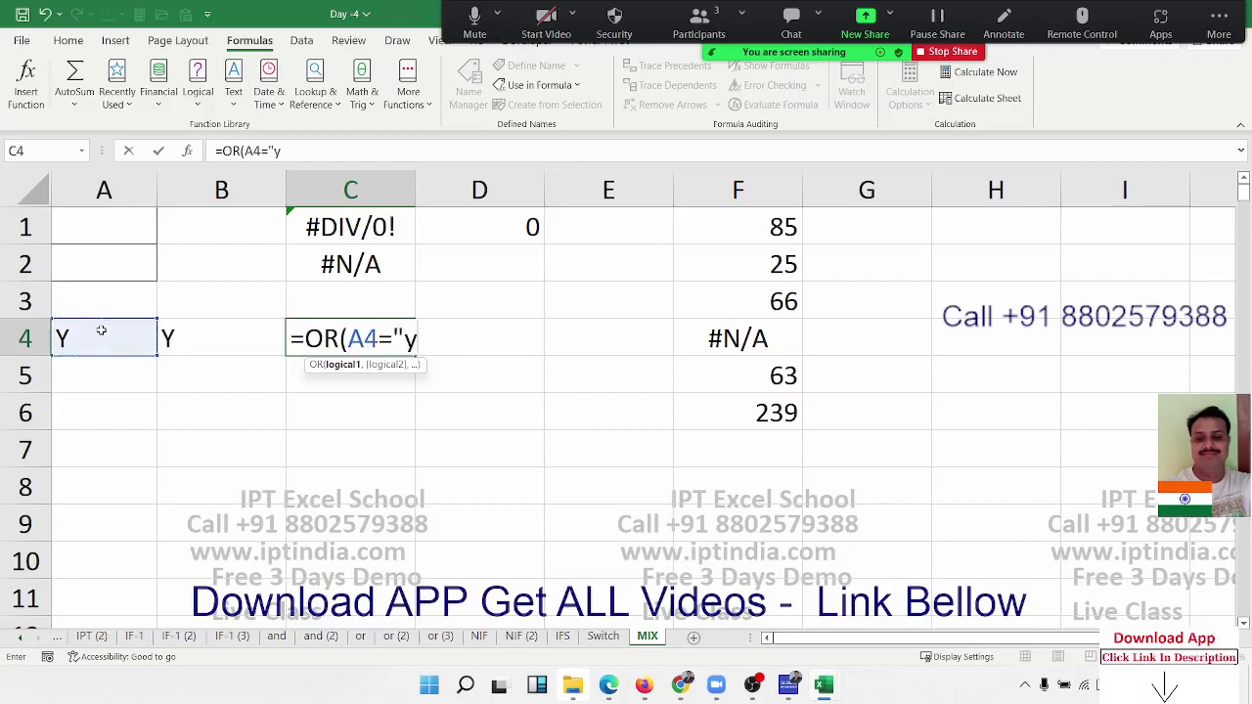
pyautogui.write(':",')
pyautogui.press('Return')
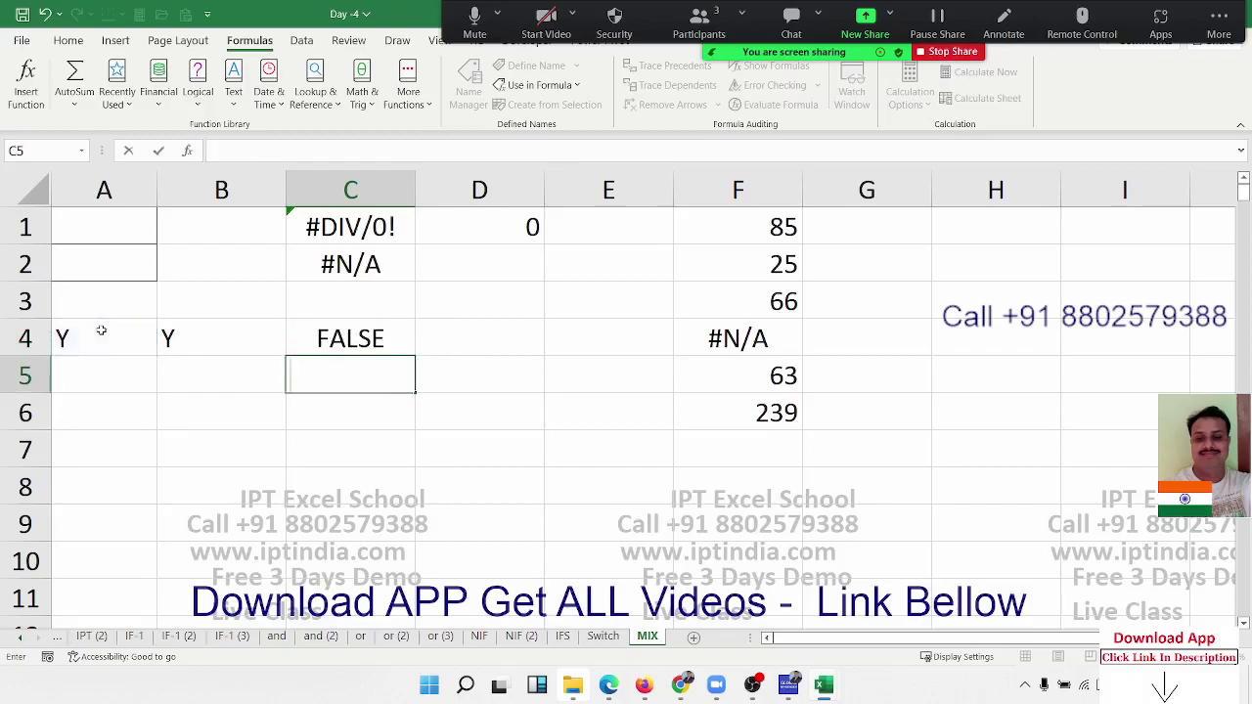
# Rewrite C4 as =XOR(A4="y",B4="y")
pyautogui.press('Up')
pyautogui.write('=')
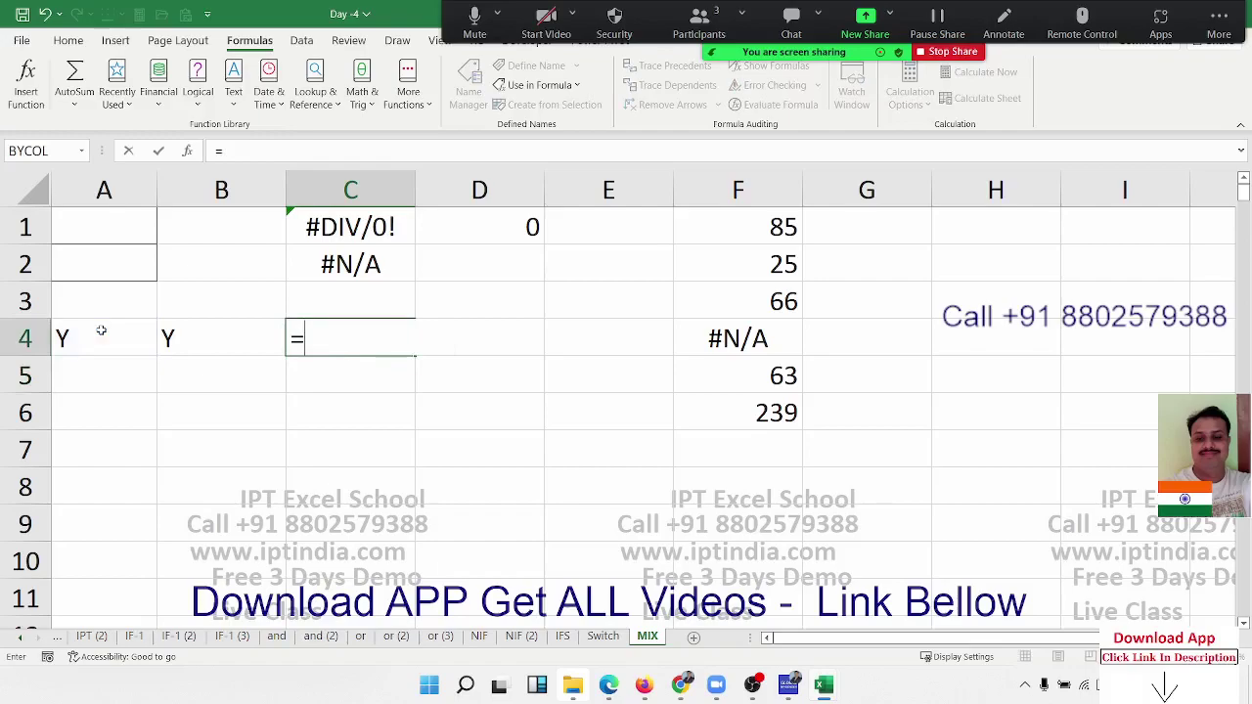
pyautogui.write('xor')
pyautogui.press('Tab')
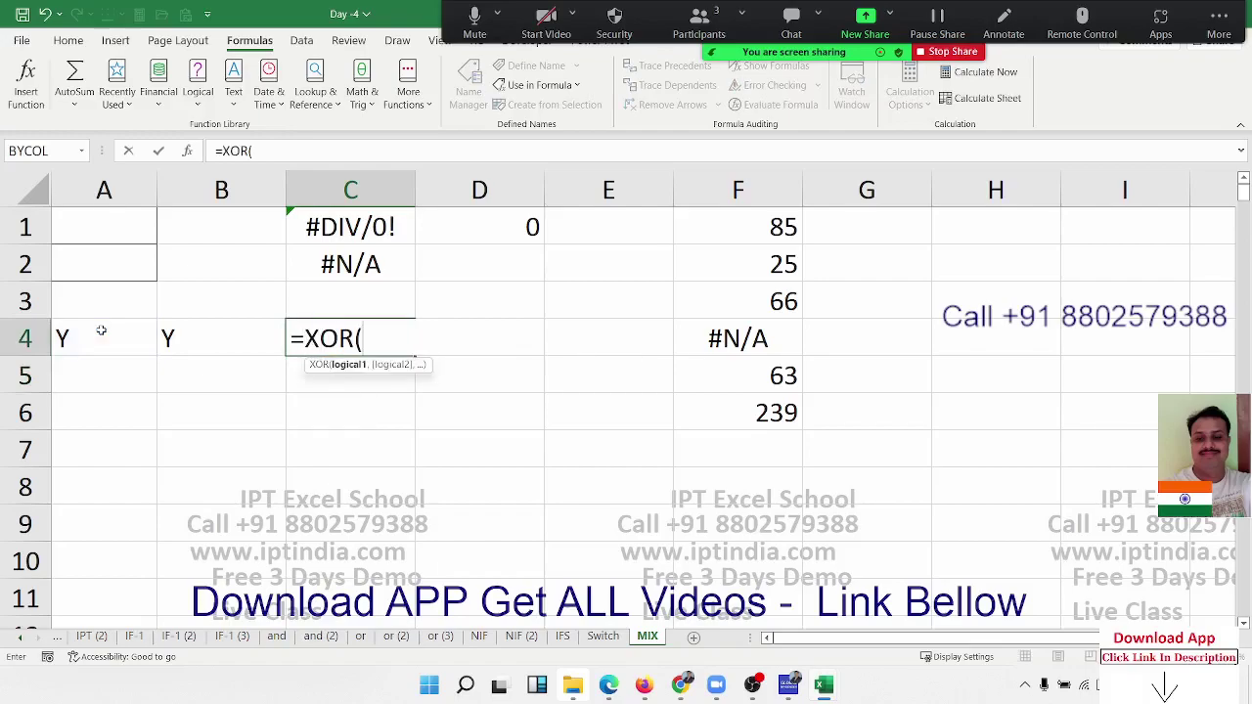
pyautogui.click(100, 331)
pyautogui.write('="')
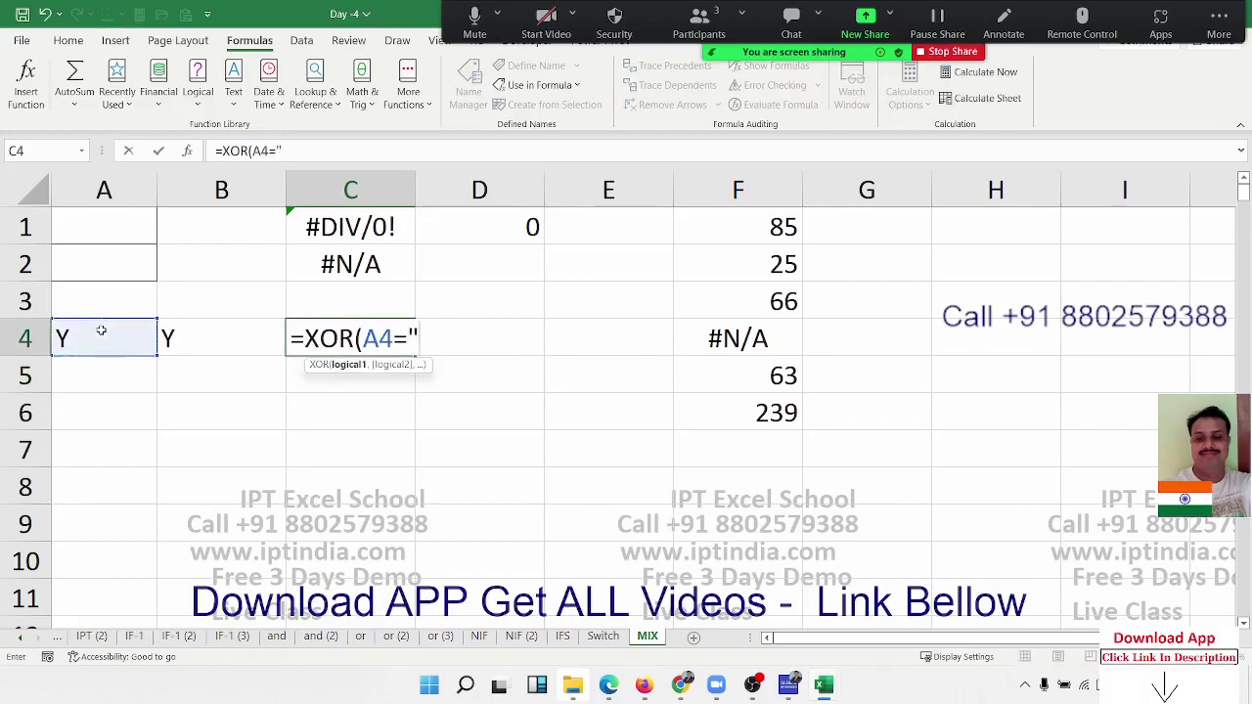
pyautogui.write('y",')
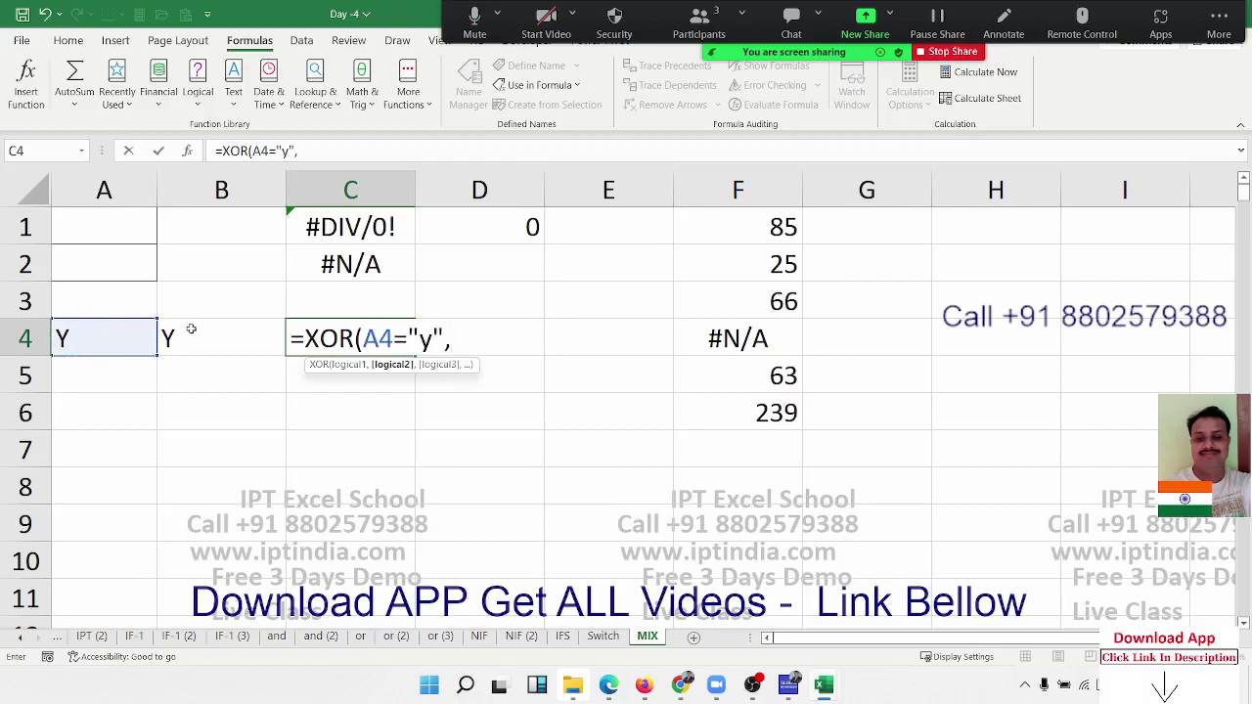
pyautogui.click(213, 339)
pyautogui.write('="y')
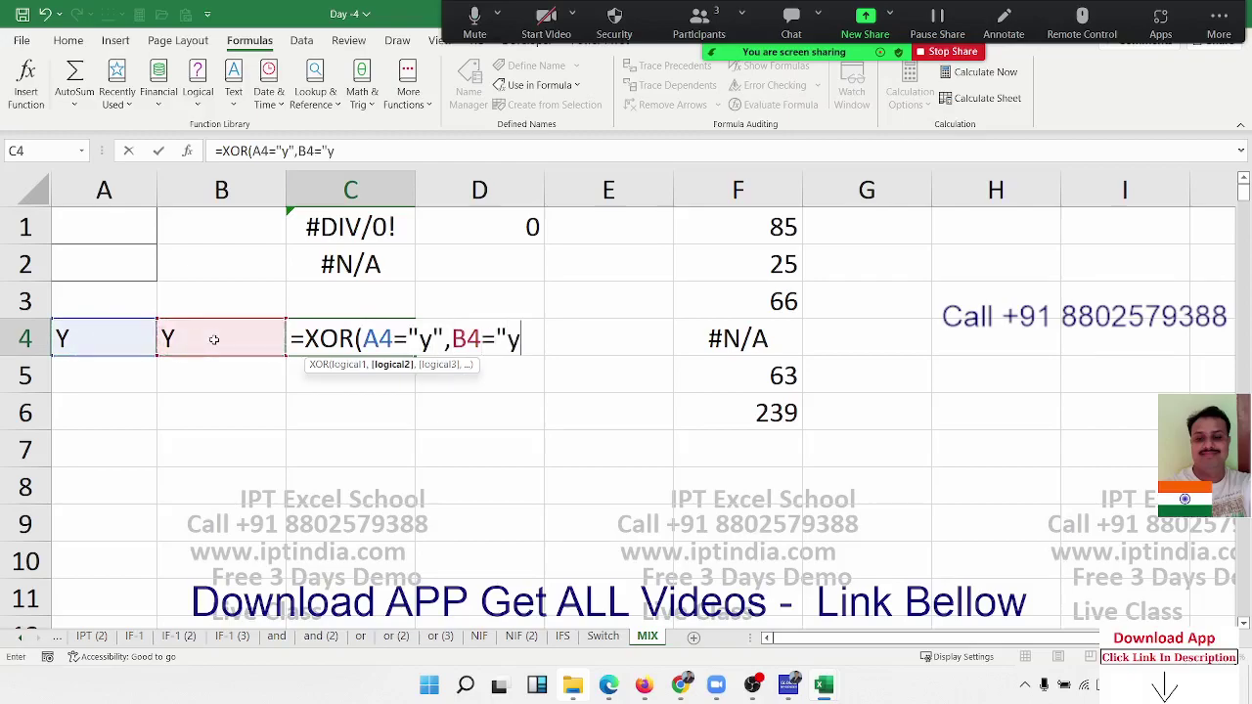
pyautogui.write('")')
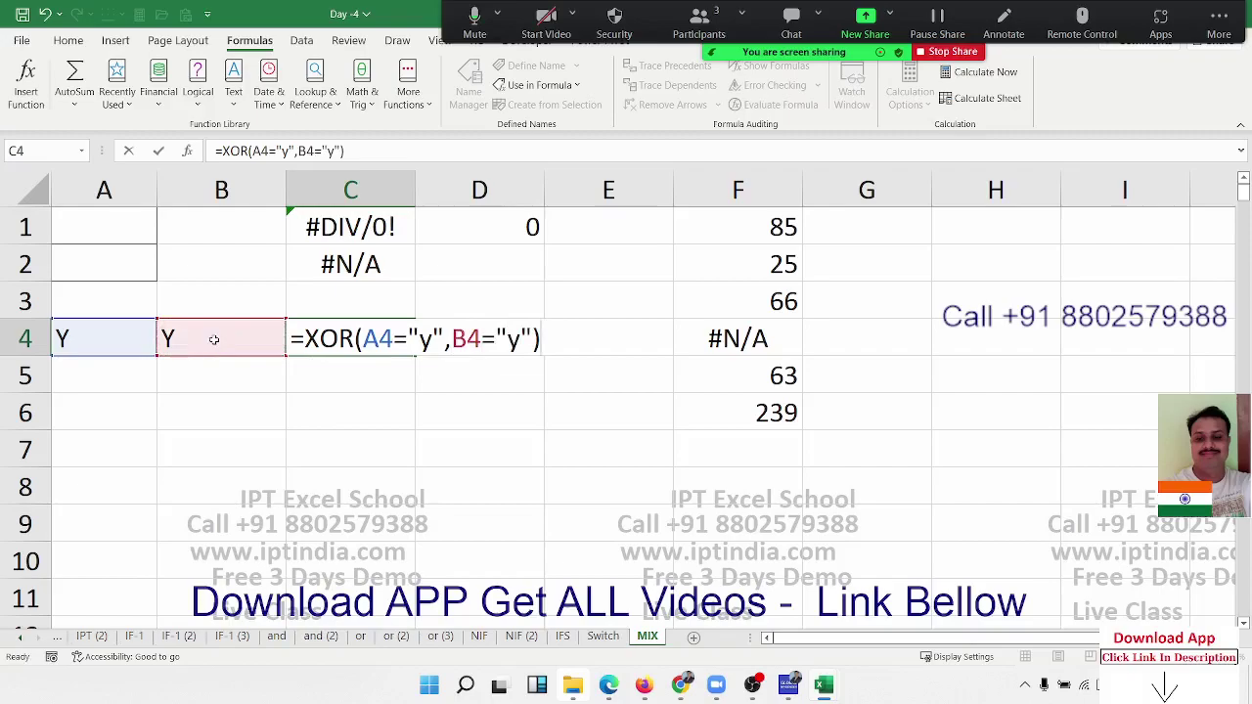
pyautogui.press('Return')
# Test the XOR by deleting and restoring B4, then clear A4:B4
pyautogui.click(213, 339)
pyautogui.press('Delete')
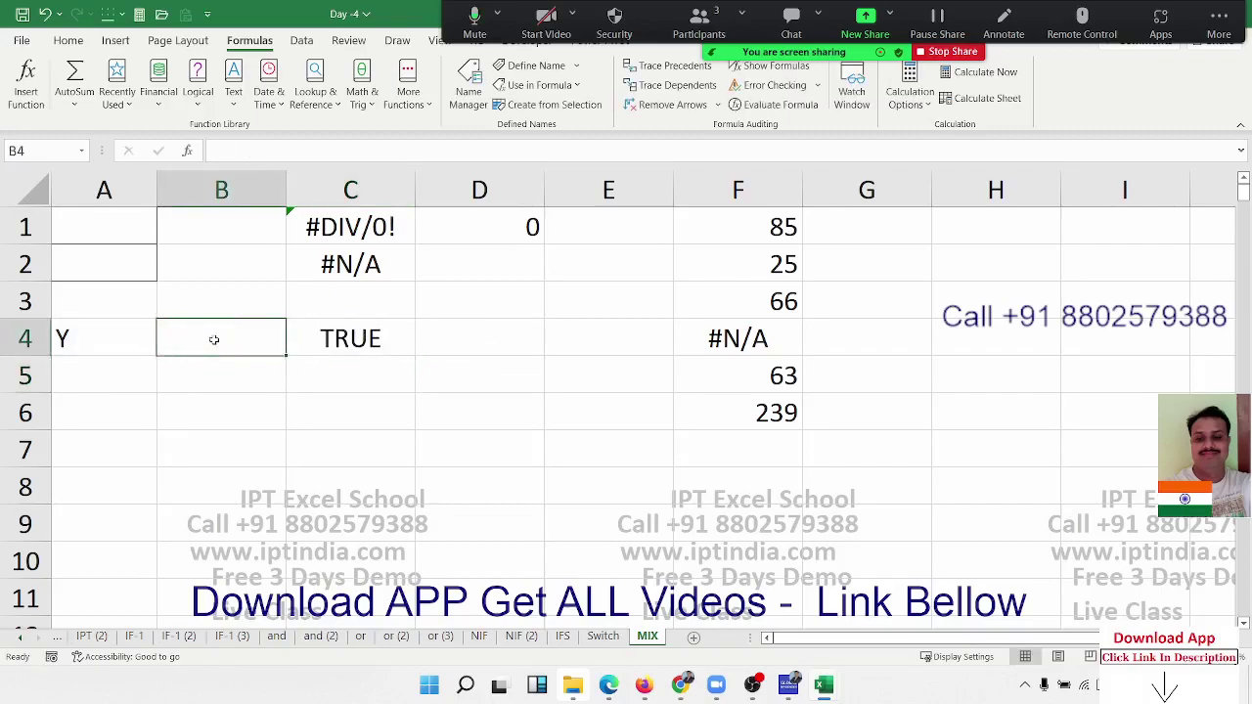
pyautogui.hotkey('ctrl', 'z')
pyautogui.hotkey('shift', 'Left')
pyautogui.press('Delete')
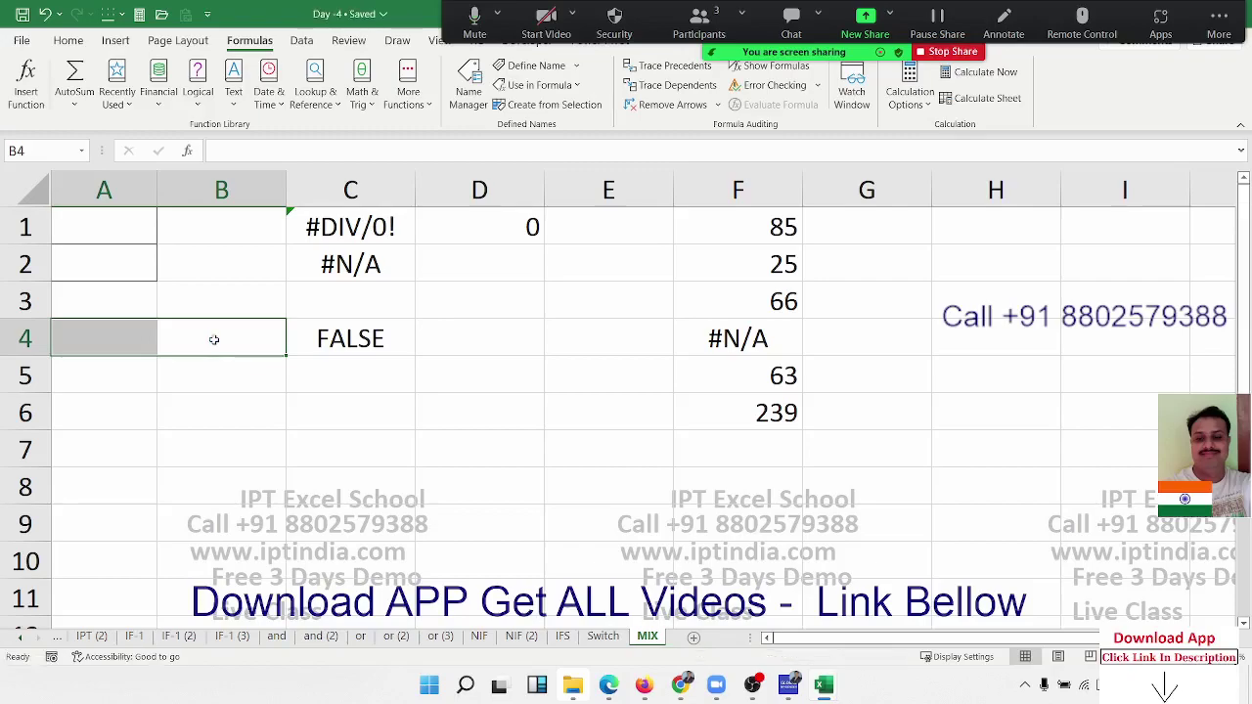
# Close the Day -4 workbook from the File menu, then exit Excel with Alt+F4
pyautogui.click(24, 40)
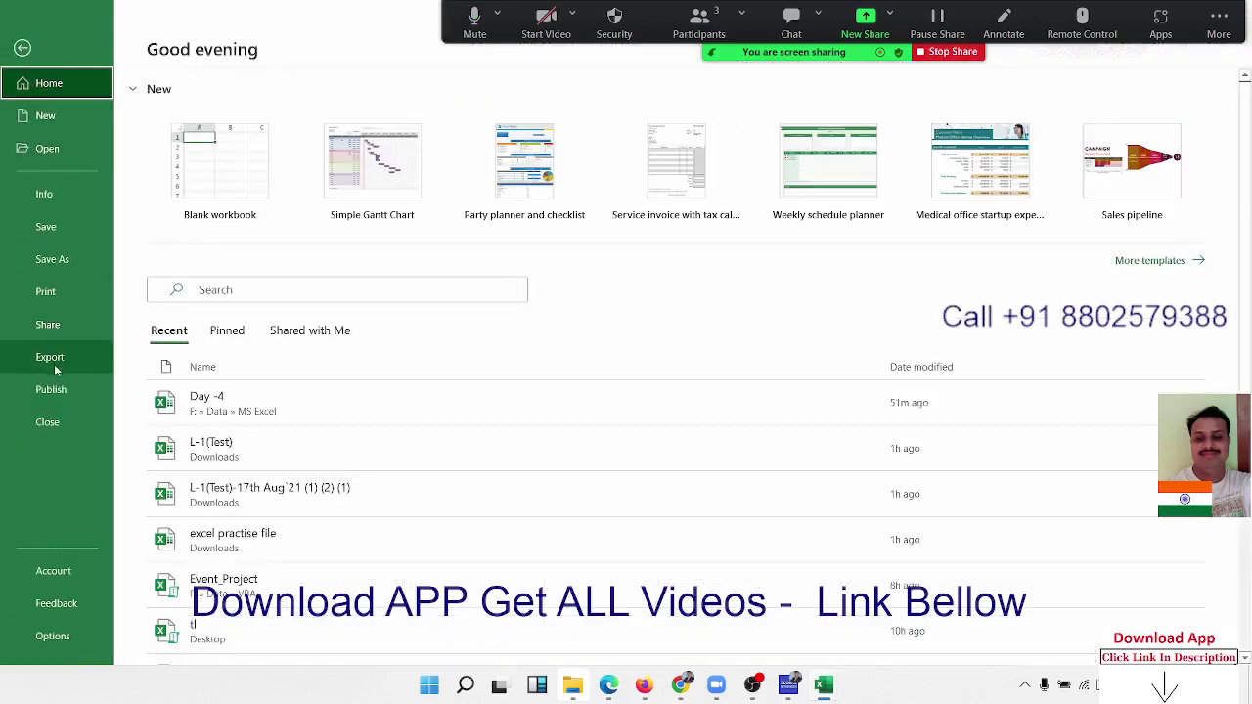
pyautogui.click(48, 420)
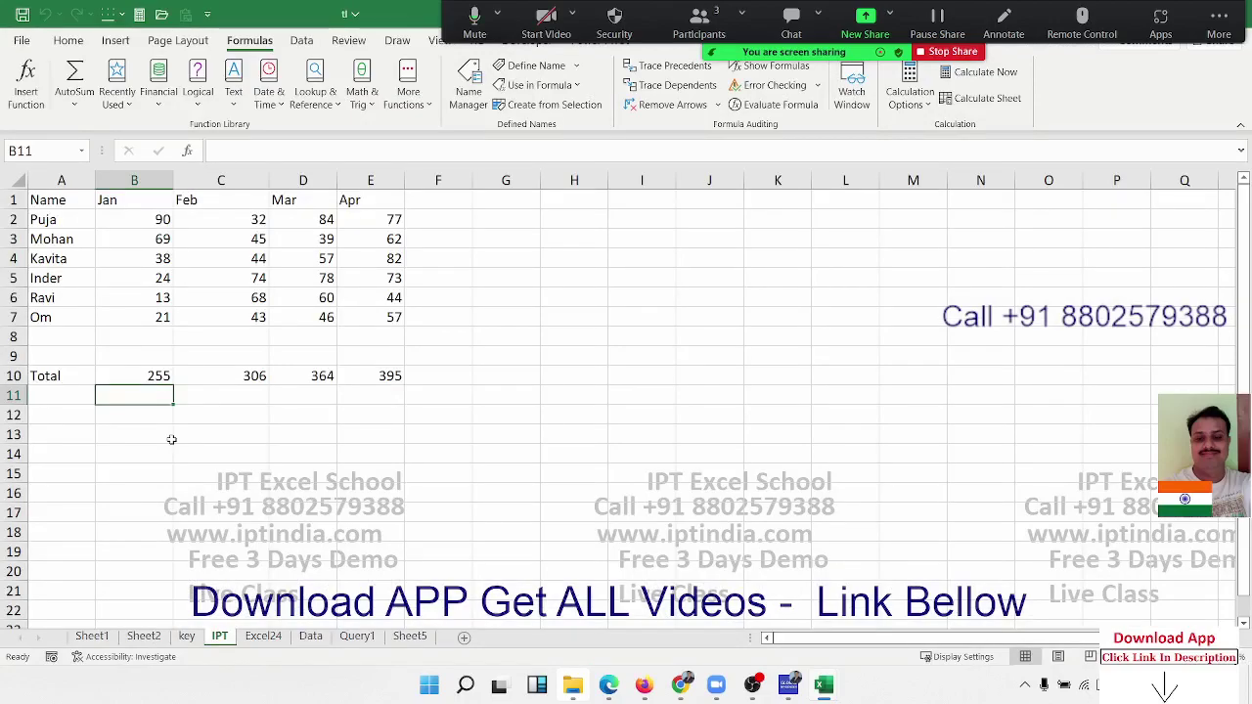
pyautogui.hotkey('alt', 'F4')
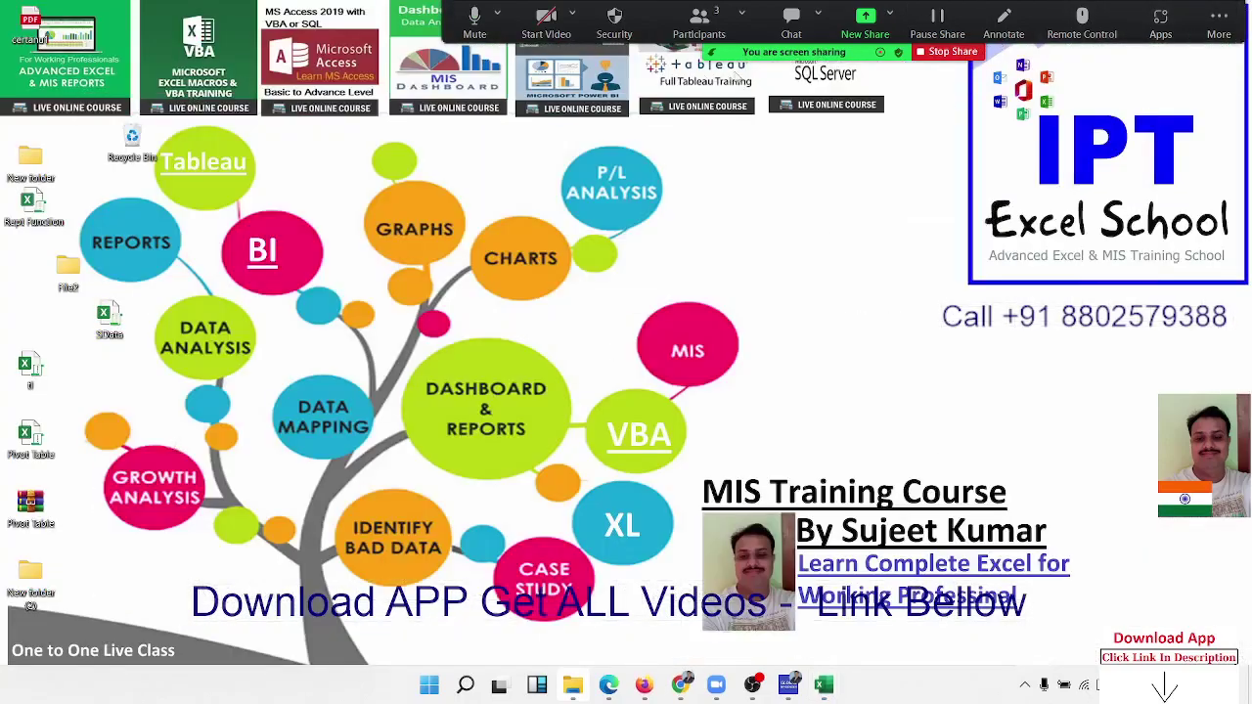